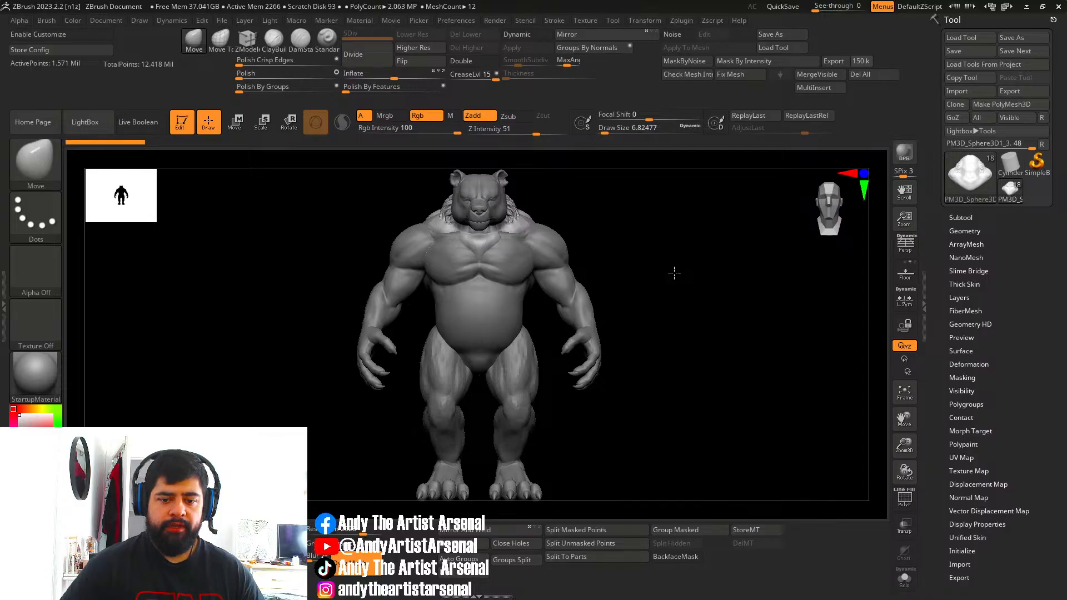
# Select the bear's torso subtool, PM3D_Sphere3D2_7.
pyautogui.moveTo(675, 272); pyautogui.dragTo(436, 269)
pyautogui.moveTo(507, 265)
pyautogui.mouseDown()
pyautogui.moveTo(684, 263)
pyautogui.moveTo(541, 252)
pyautogui.mouseUp()
pyautogui.keyDown('alt'); pyautogui.click(526, 229); pyautogui.keyUp('alt')
pyautogui.moveTo(611, 263)
pyautogui.mouseDown()
pyautogui.moveTo(701, 275)
pyautogui.moveTo(682, 290)
pyautogui.mouseUp()
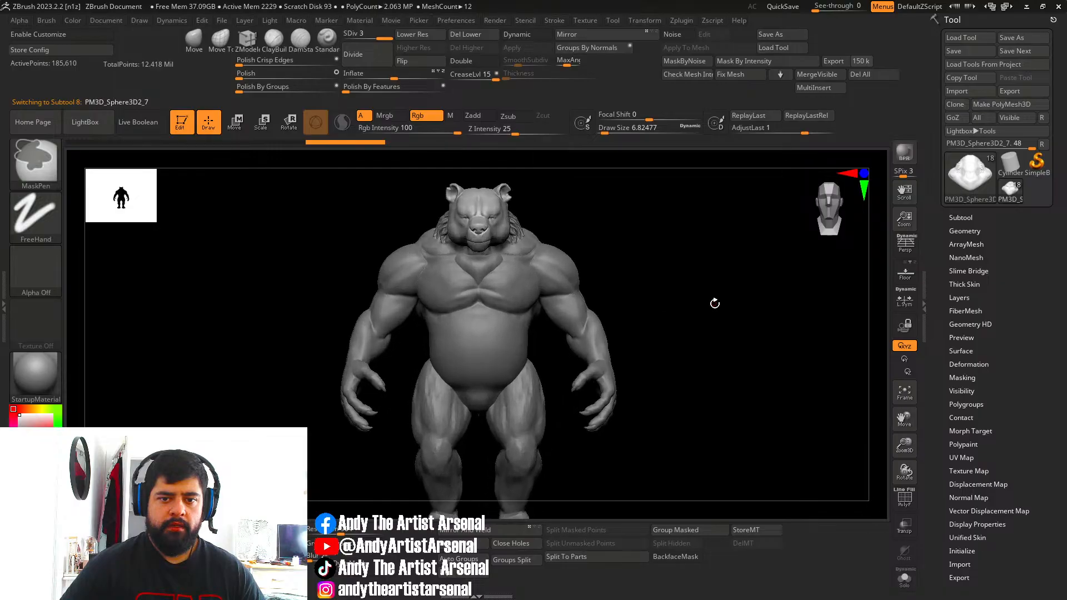
pyautogui.press('Tab')
pyautogui.moveTo(657, 268)
pyautogui.keyDown('alt'); pyautogui.mouseDown()
pyautogui.moveTo(683, 257)
pyautogui.moveTo(765, 262)
pyautogui.moveTo(554, 259)
pyautogui.mouseUp(); pyautogui.keyUp('alt')
pyautogui.press('f')
pyautogui.press('f')
pyautogui.press('Tab')
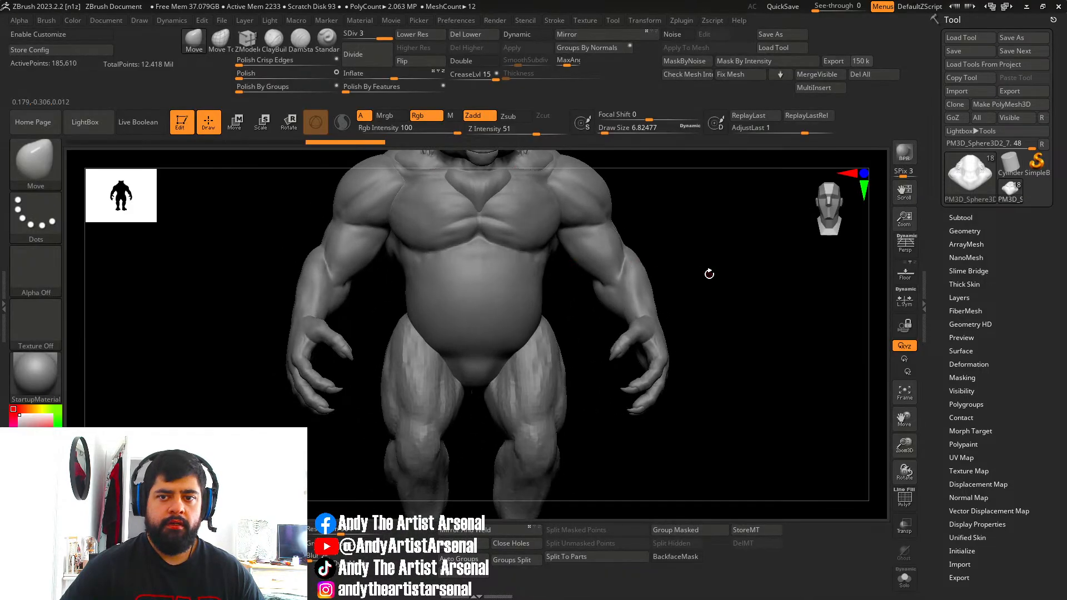
# Show the Warriors subtool and compare the bear's size and proportions with the other characters in the lineup.
pyautogui.click(958, 220)
pyautogui.moveTo(948, 146); pyautogui.dragTo(949, 47)
pyautogui.click(1045, 83)
pyautogui.keyDown('ctrl'); pyautogui.moveTo(789, 336); pyautogui.dragTo(721, 349, button='right'); pyautogui.keyUp('ctrl')
pyautogui.keyDown('alt'); pyautogui.moveTo(721, 349); pyautogui.dragTo(783, 409, button='right'); pyautogui.keyUp('alt')
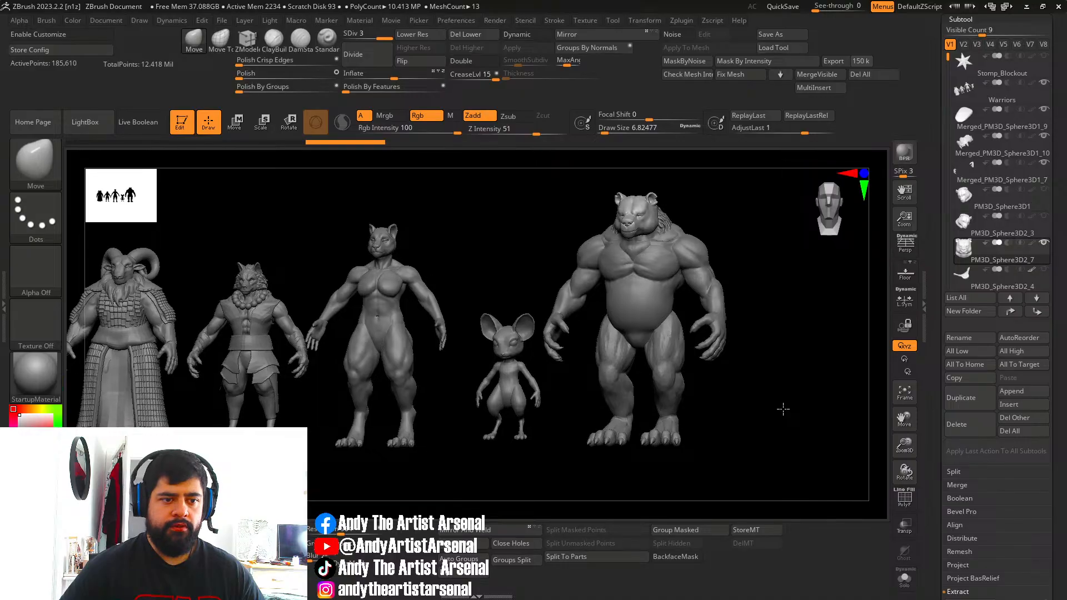
pyautogui.moveTo(480, 336); pyautogui.dragTo(554, 318, button='right')
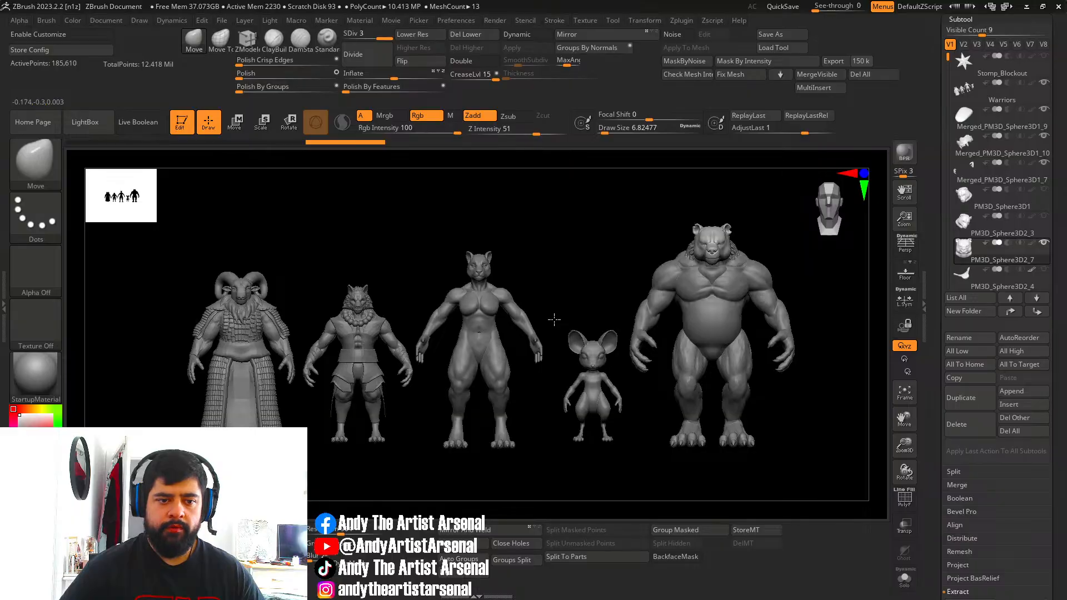
pyautogui.keyDown('alt'); pyautogui.moveTo(556, 318); pyautogui.dragTo(524, 308, button='right'); pyautogui.keyUp('alt')
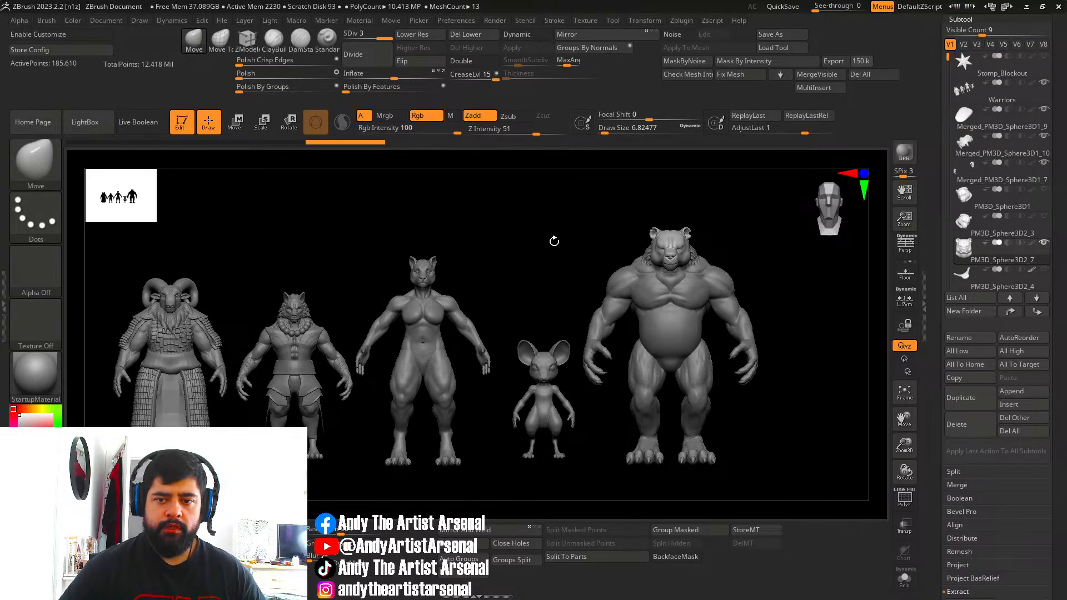
pyautogui.keyDown('alt'); pyautogui.moveTo(782, 301); pyautogui.dragTo(743, 295, button='right'); pyautogui.keyUp('alt')
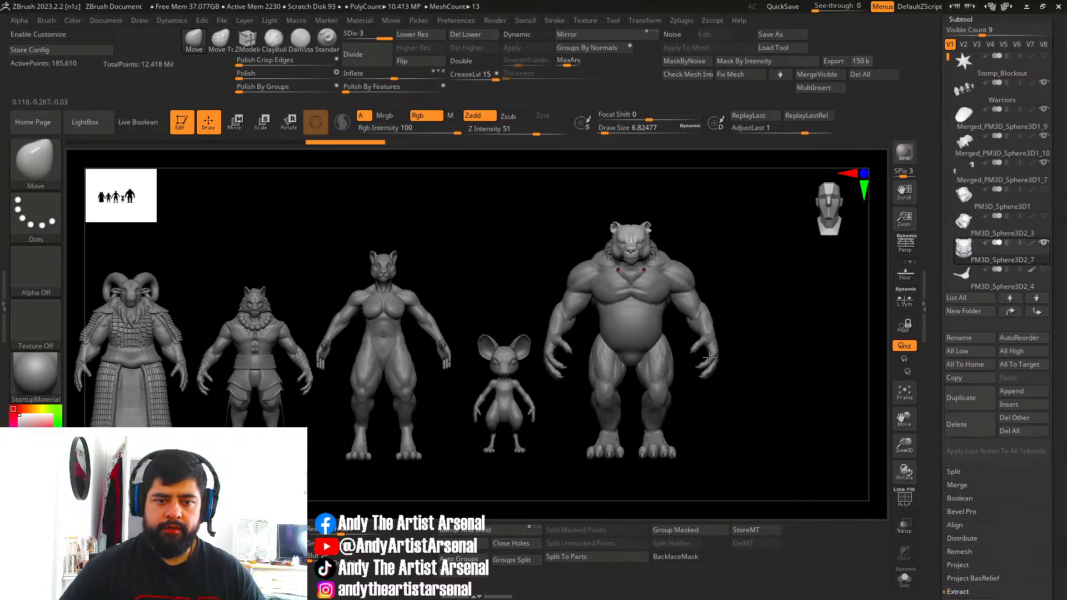
pyautogui.moveTo(780, 306); pyautogui.dragTo(757, 305, button='right')
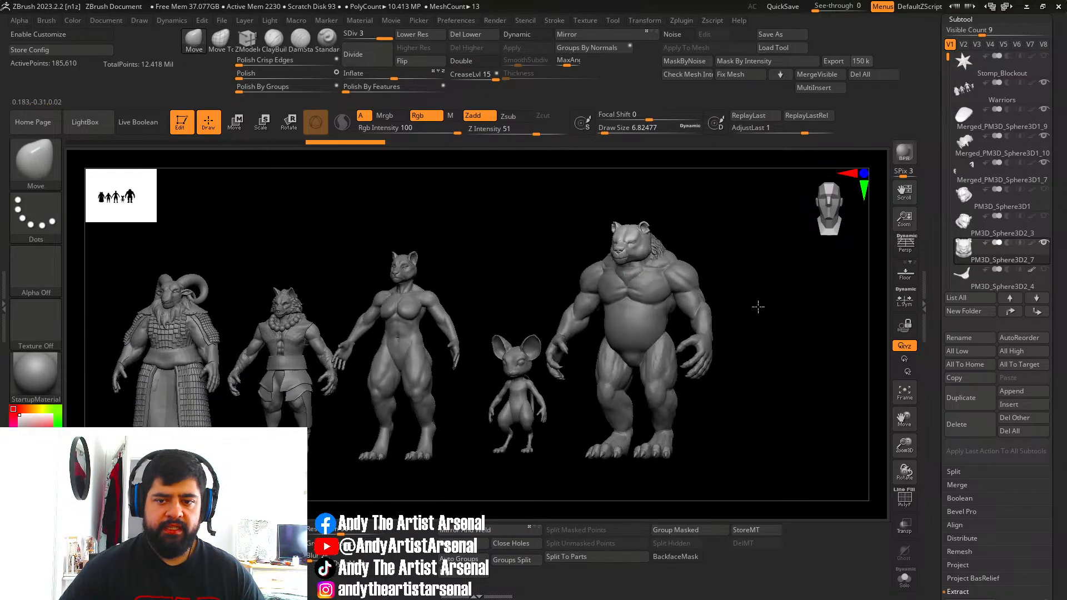
pyautogui.moveTo(518, 278); pyautogui.dragTo(542, 267, button='right')
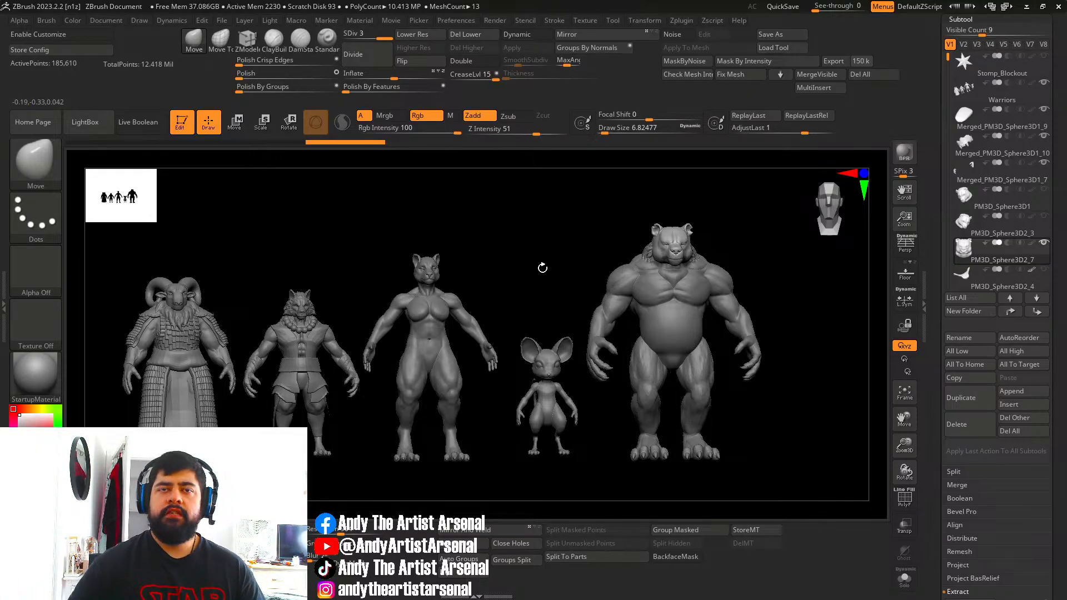
pyautogui.moveTo(573, 269); pyautogui.dragTo(496, 283, button='right')
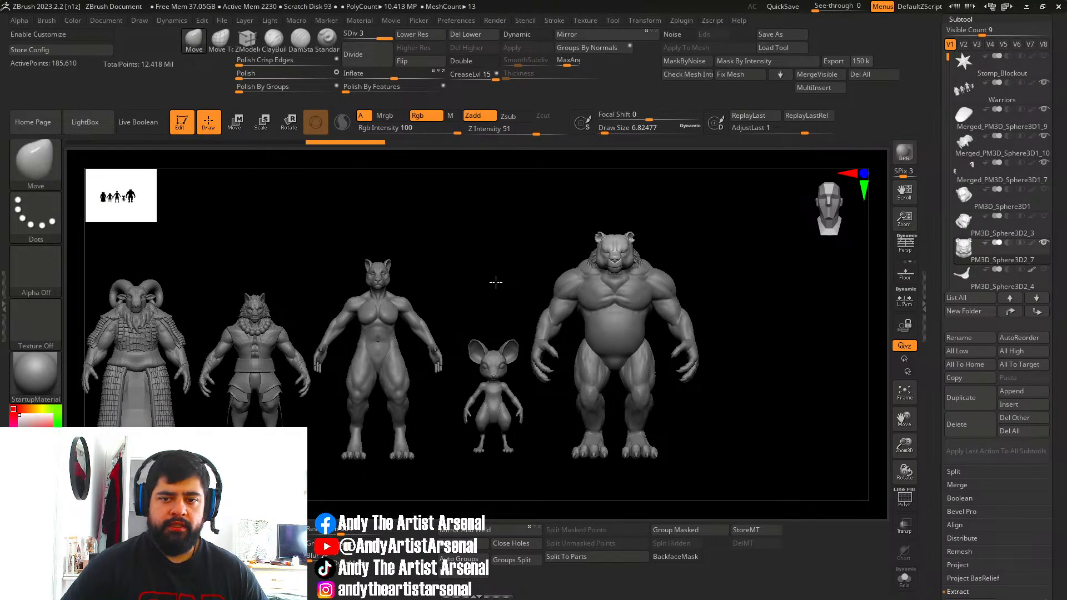
# Hide the Warriors subtool and merge the visible bear subtools into a new tool with MergeVisible.
pyautogui.click(1044, 83)
pyautogui.keyDown('alt'); pyautogui.moveTo(785, 248); pyautogui.dragTo(715, 259, button='right'); pyautogui.keyUp('alt')
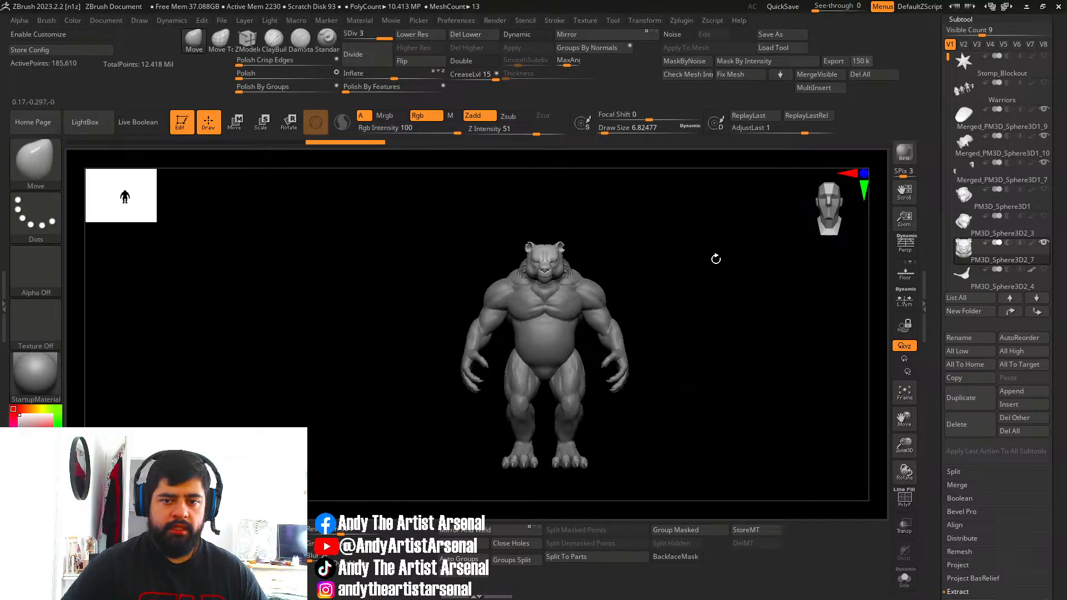
pyautogui.press('f')
pyautogui.press('f')
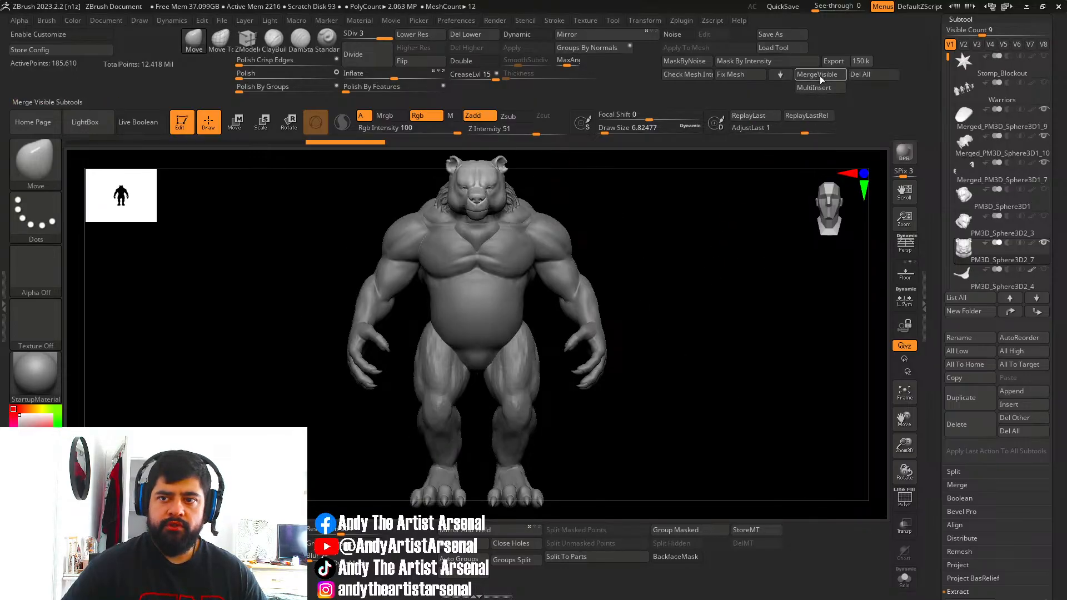
pyautogui.click(817, 74)
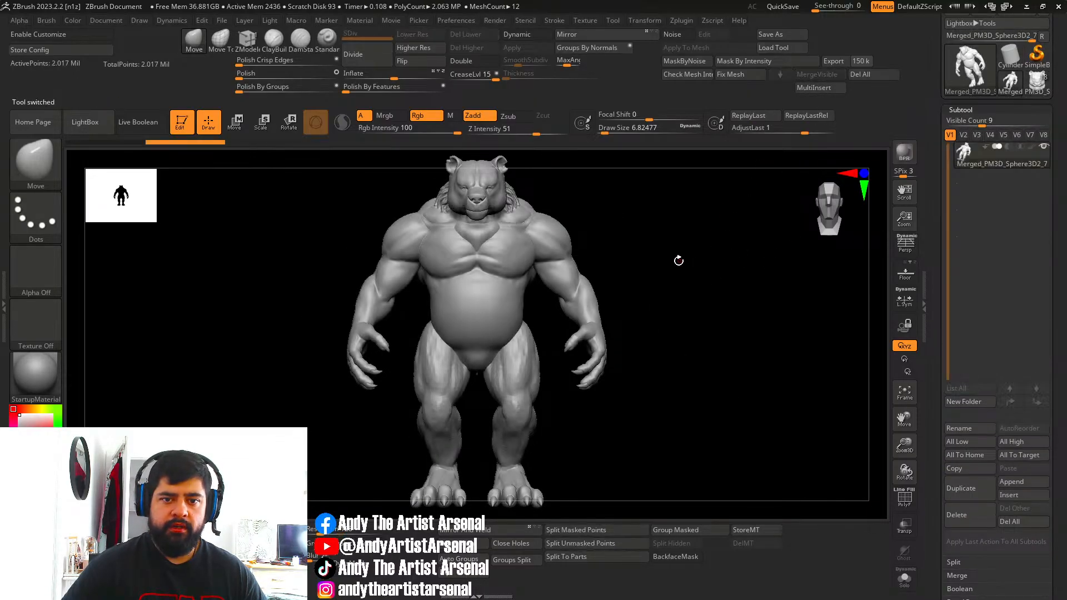
pyautogui.moveTo(679, 258); pyautogui.dragTo(695, 241, button='right')
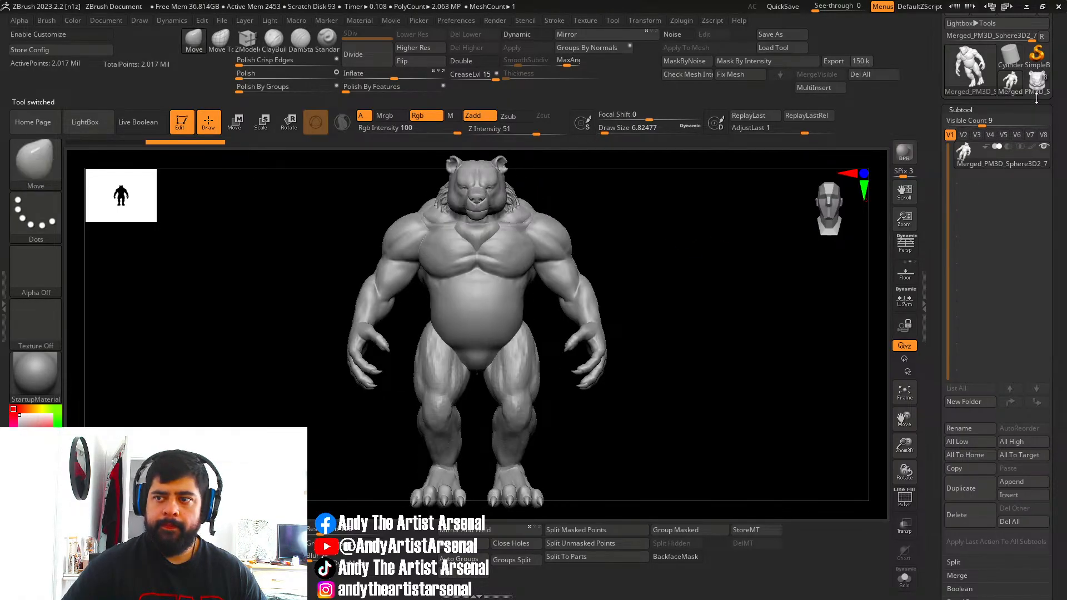
# Switch back to the original multi-subtool bear tool and select the neck fur subtool, PM3D_Sphere3D1_3.
pyautogui.click(1010, 83)
pyautogui.click(1037, 84)
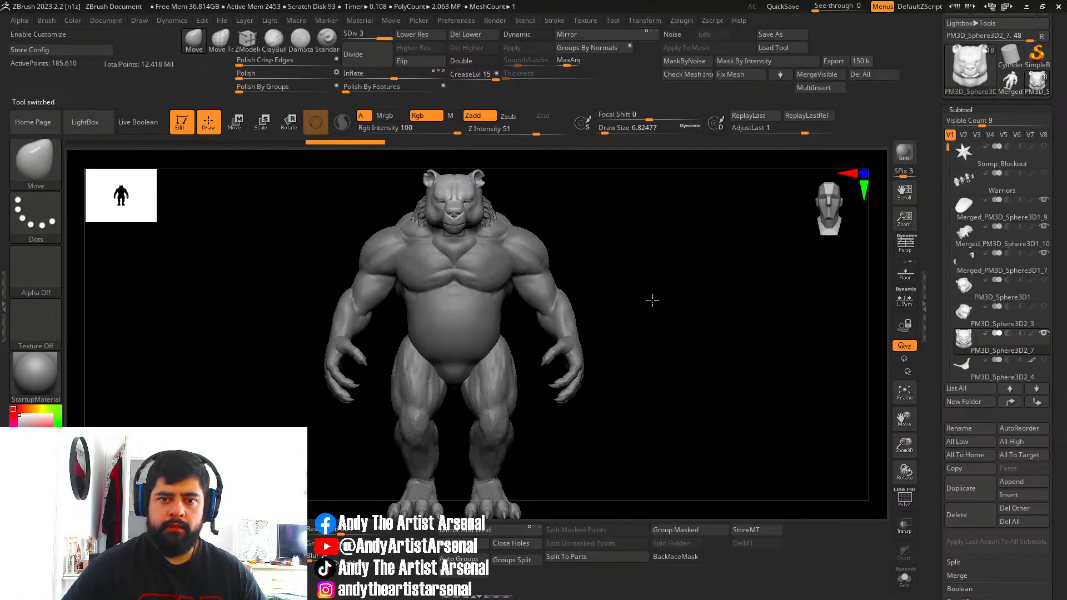
pyautogui.moveTo(650, 300); pyautogui.dragTo(510, 300, button='right')
pyautogui.keyDown('alt'); pyautogui.click(510, 300); pyautogui.keyUp('alt')
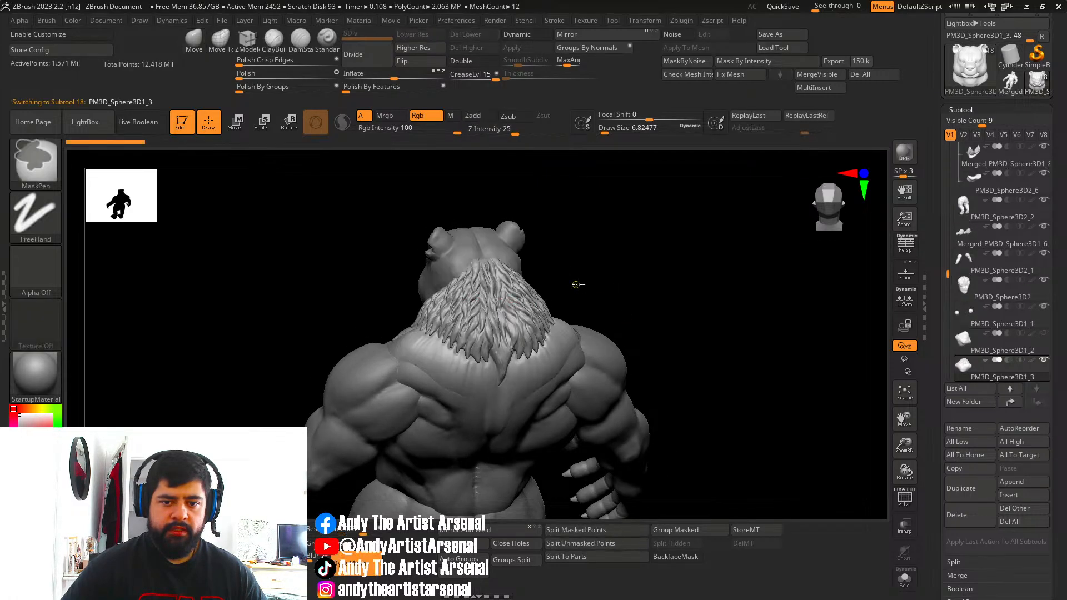
# Duplicate the neck fur subtool PM3D_Sphere3D1_3 and isolate the copy in Solo mode.
pyautogui.keyDown('ctrl'); pyautogui.moveTo(576, 284); pyautogui.dragTo(623, 281, button='right'); pyautogui.keyUp('ctrl')
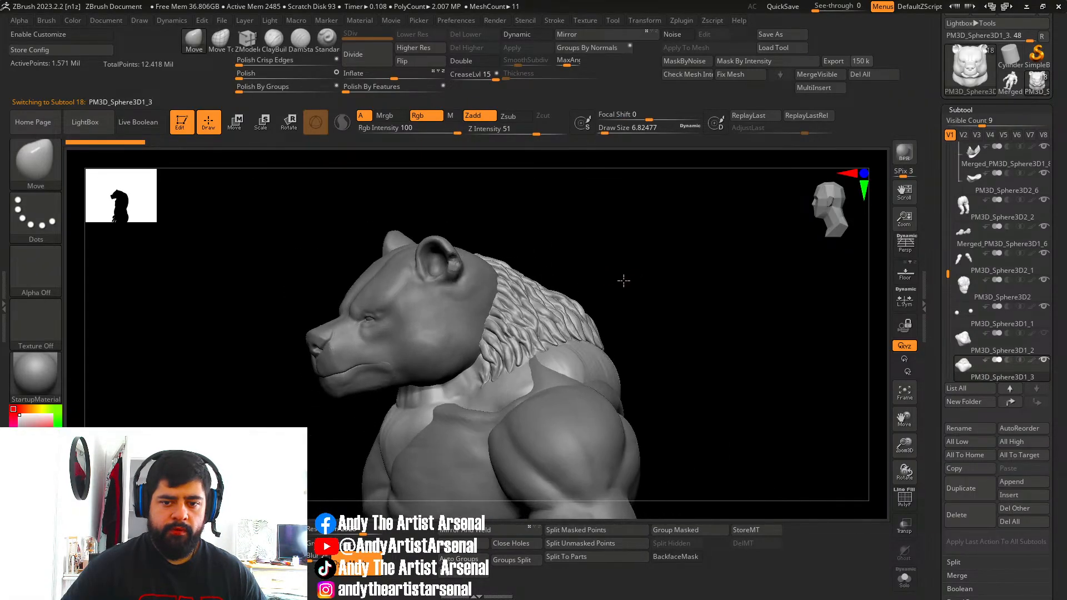
pyautogui.moveTo(537, 352); pyautogui.dragTo(559, 290, button='right')
pyautogui.moveTo(597, 226); pyautogui.dragTo(793, 425, button='right')
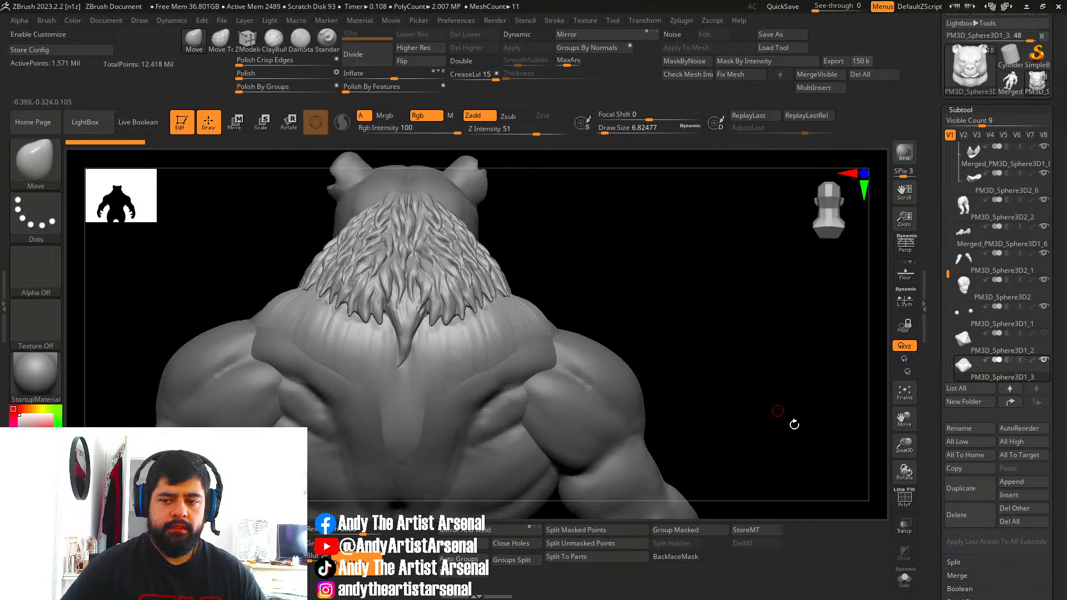
pyautogui.moveTo(500, 278); pyautogui.dragTo(550, 303, button='right')
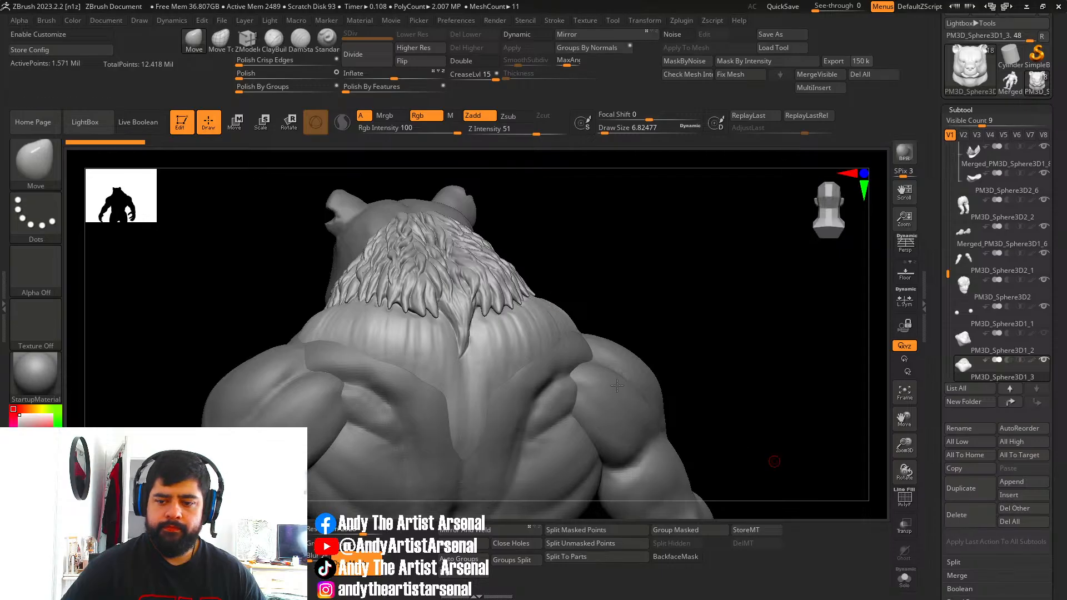
pyautogui.moveTo(774, 465); pyautogui.dragTo(633, 301, button='right')
pyautogui.hotkey('ctrl', 'shift', 'd')
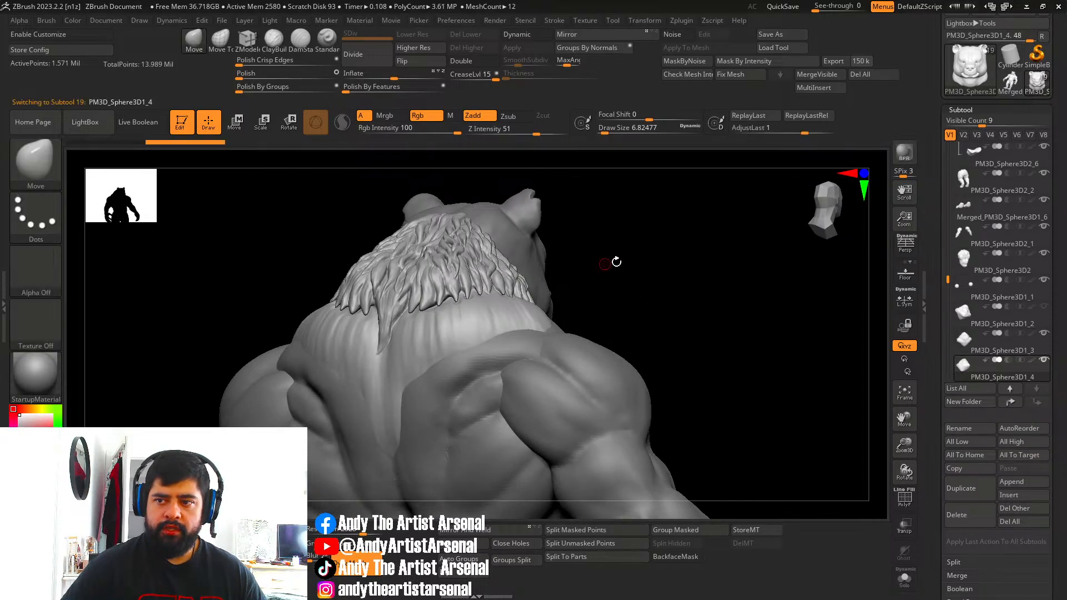
pyautogui.moveTo(615, 262); pyautogui.dragTo(693, 339, button='right')
pyautogui.click(904, 579)
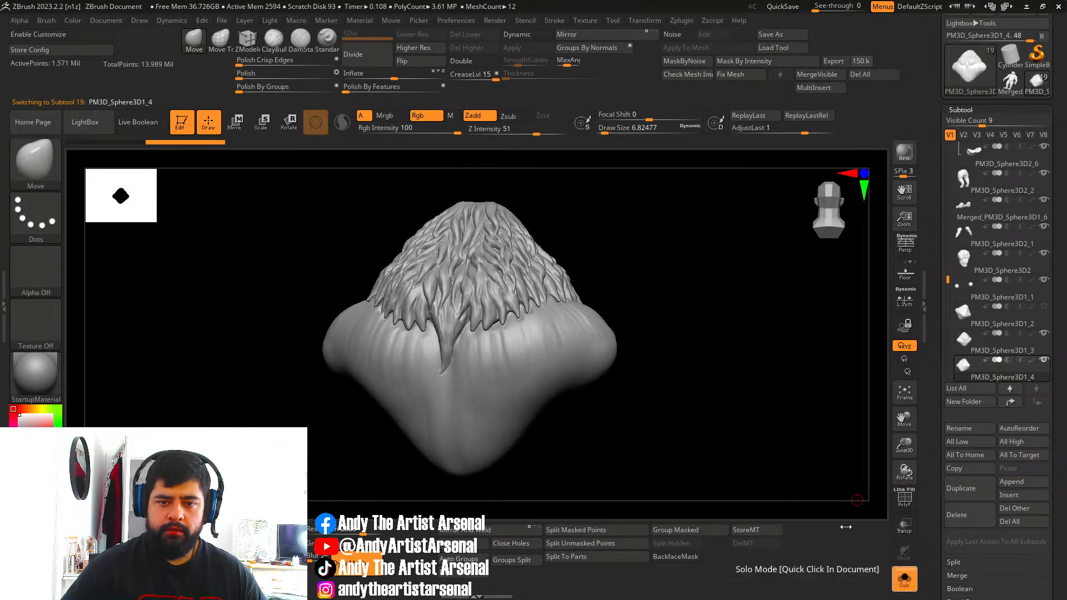
# Compare the fur detail of PM3D_Sphere3D1_2 and PM3D_Sphere3D1_3 by switching between the two subtools.
pyautogui.moveTo(587, 321); pyautogui.dragTo(718, 300, button='right')
pyautogui.scroll(2, 978, 234)
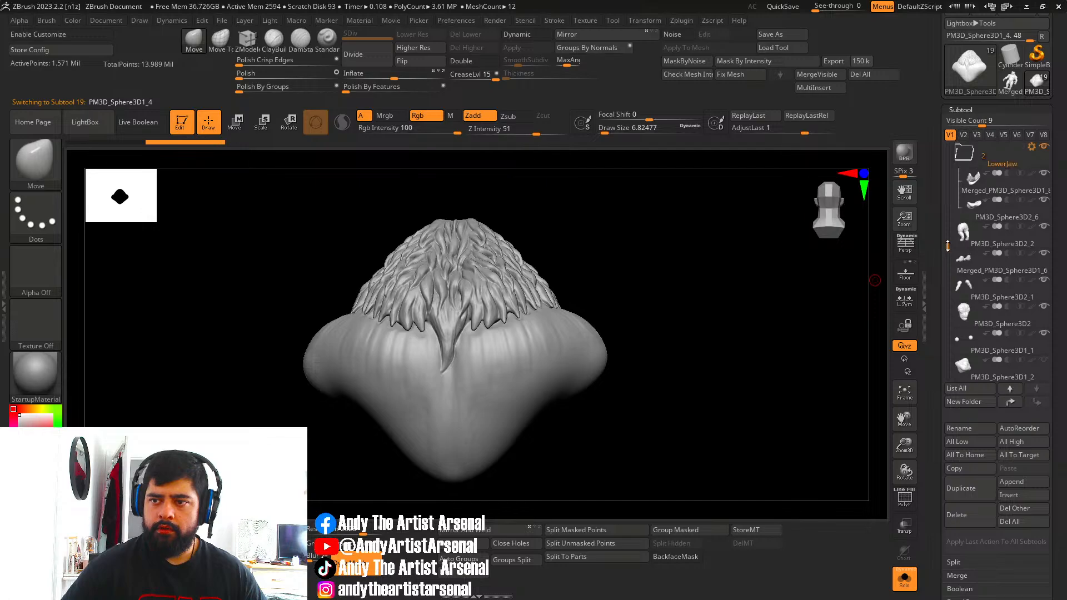
pyautogui.moveTo(975, 185)
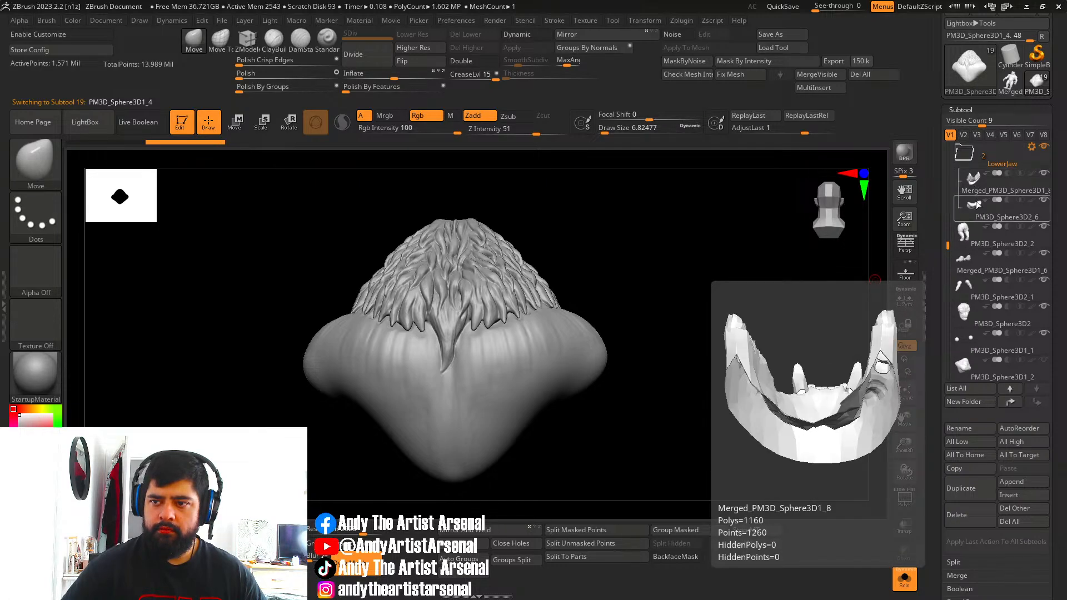
pyautogui.moveTo(956, 243)
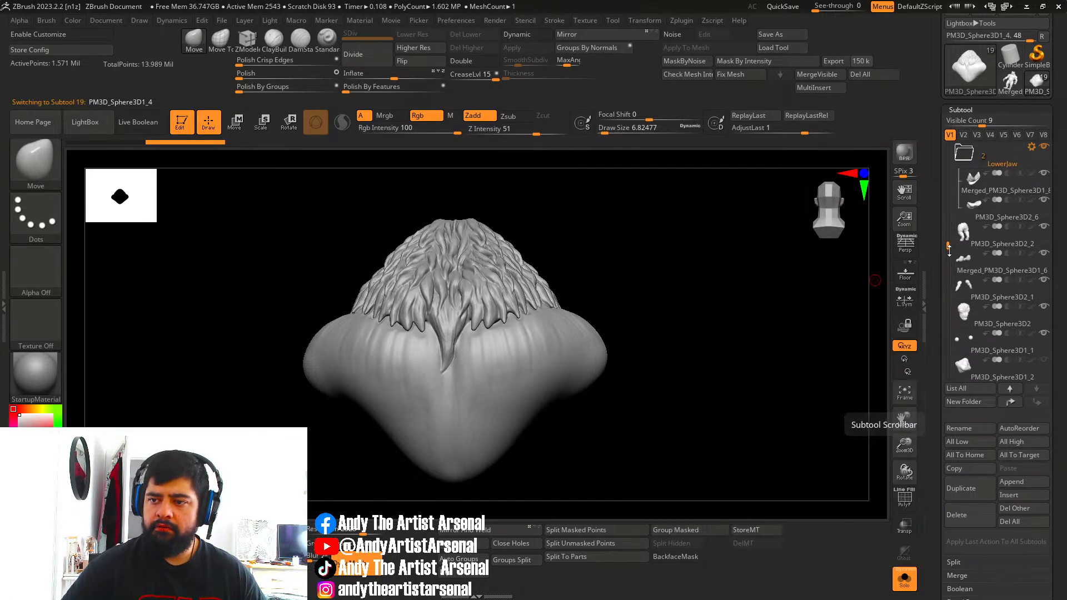
pyautogui.moveTo(951, 245); pyautogui.dragTo(954, 294)
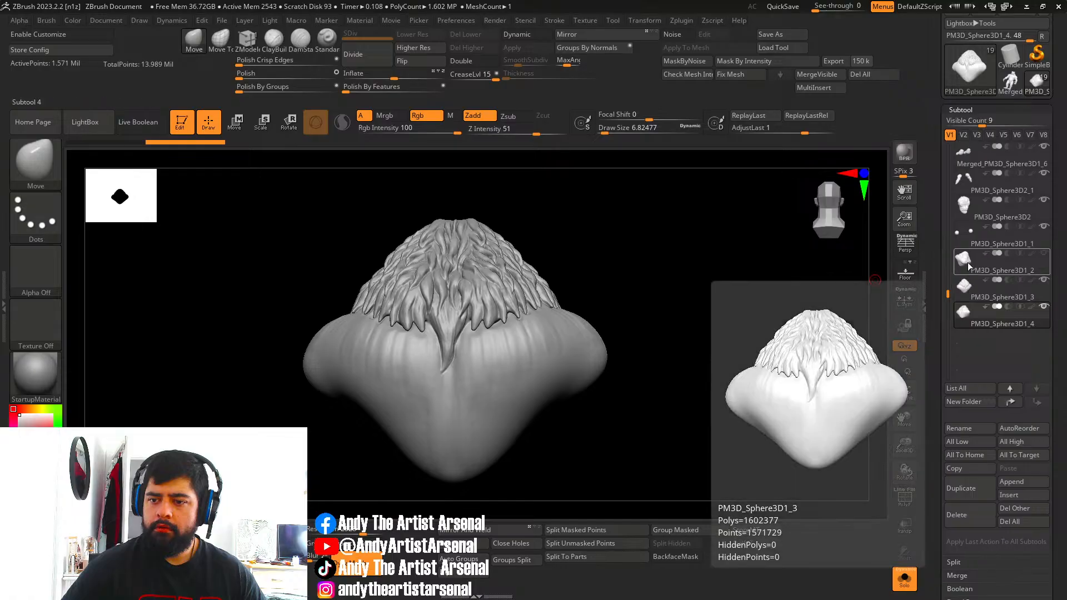
pyautogui.click(968, 261)
pyautogui.moveTo(733, 266)
pyautogui.mouseDown()
pyautogui.moveTo(686, 270)
pyautogui.moveTo(720, 274)
pyautogui.moveTo(698, 274)
pyautogui.moveTo(711, 286)
pyautogui.mouseUp()
pyautogui.click(967, 293)
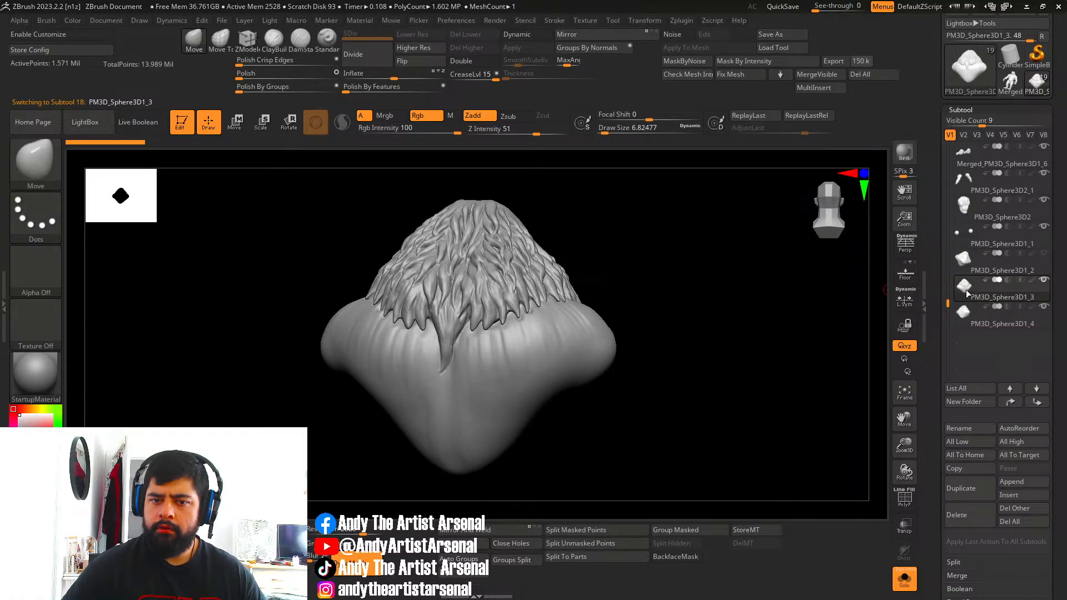
pyautogui.click(969, 266)
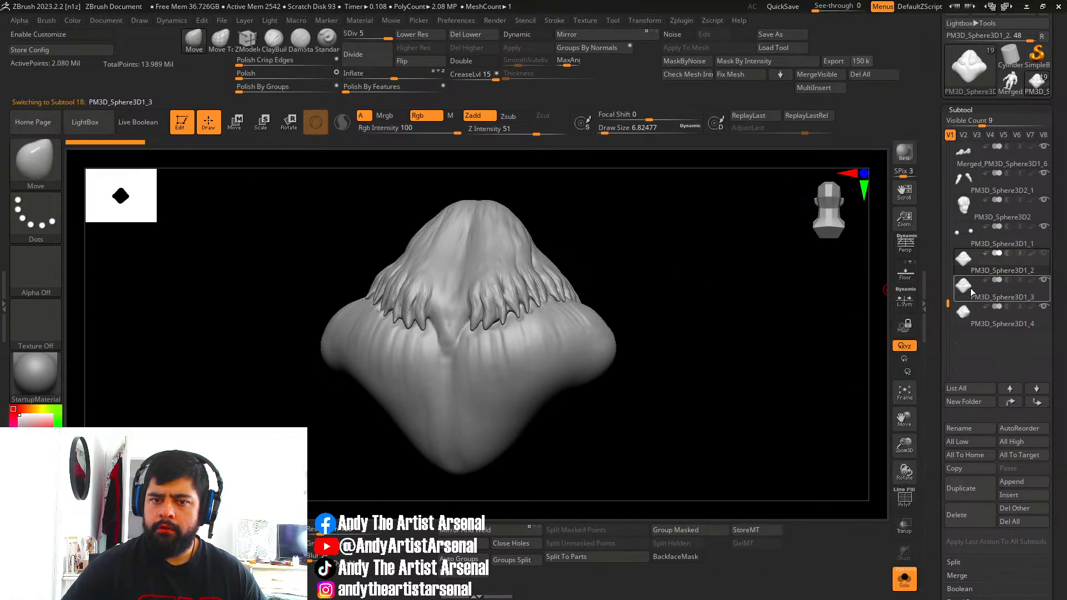
pyautogui.click(970, 288)
pyautogui.click(966, 257)
pyautogui.click(970, 285)
pyautogui.click(969, 267)
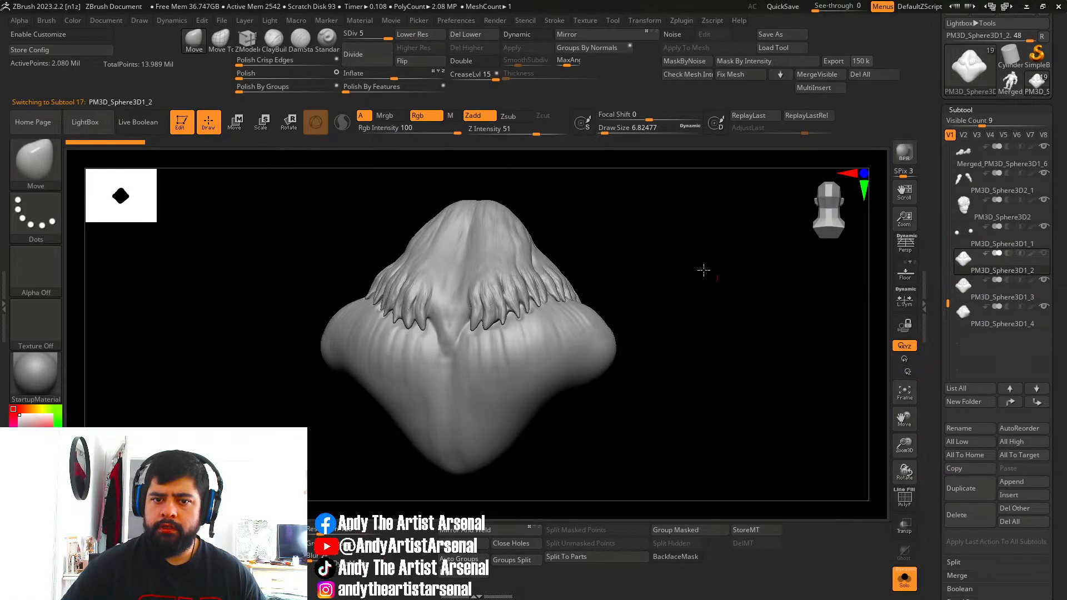
# Examine the polygon wireframe of the PM3D_Sphere3D1_2 fur mesh from several sides.
pyautogui.moveTo(703, 270)
pyautogui.mouseDown()
pyautogui.moveTo(705, 238)
pyautogui.moveTo(648, 277)
pyautogui.moveTo(575, 257)
pyautogui.mouseUp()
pyautogui.moveTo(649, 220)
pyautogui.mouseDown()
pyautogui.moveTo(700, 236)
pyautogui.moveTo(657, 251)
pyautogui.moveTo(779, 427)
pyautogui.mouseUp()
pyautogui.click(906, 498)
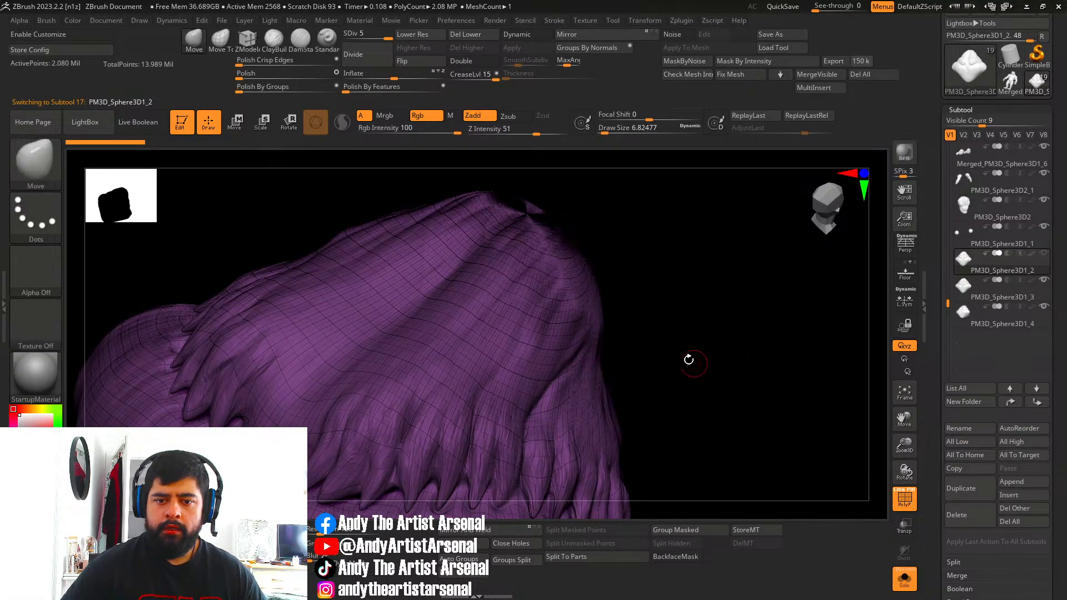
pyautogui.moveTo(691, 361); pyautogui.dragTo(645, 287)
pyautogui.moveTo(622, 322)
pyautogui.mouseDown()
pyautogui.moveTo(660, 309)
pyautogui.moveTo(645, 307)
pyautogui.moveTo(839, 317)
pyautogui.mouseUp()
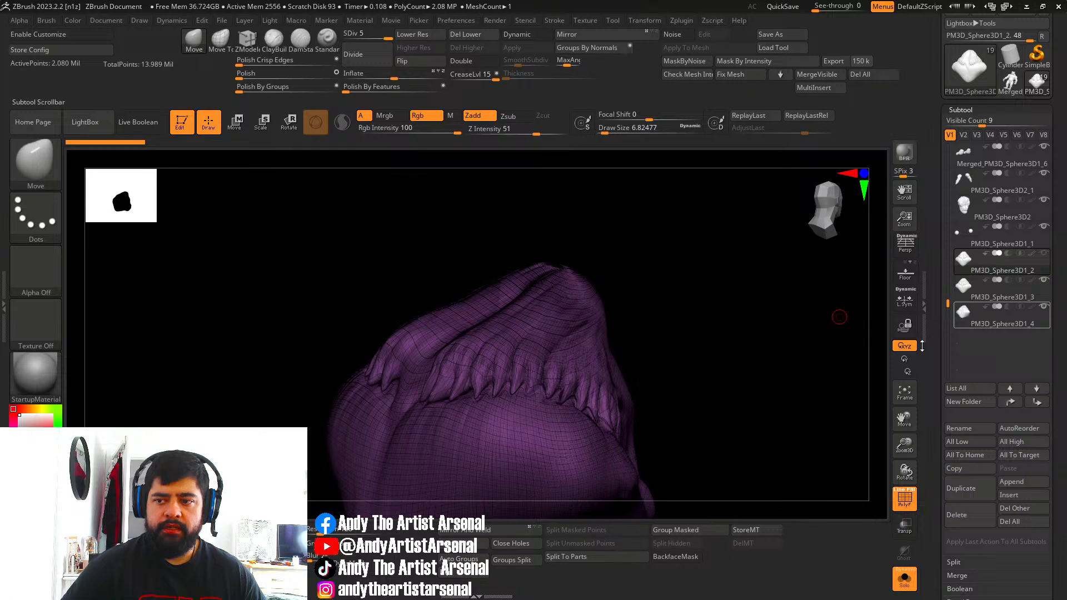
pyautogui.click(904, 498)
pyautogui.moveTo(655, 336)
pyautogui.mouseDown()
pyautogui.moveTo(722, 333)
pyautogui.moveTo(707, 298)
pyautogui.moveTo(676, 302)
pyautogui.moveTo(697, 295)
pyautogui.mouseUp()
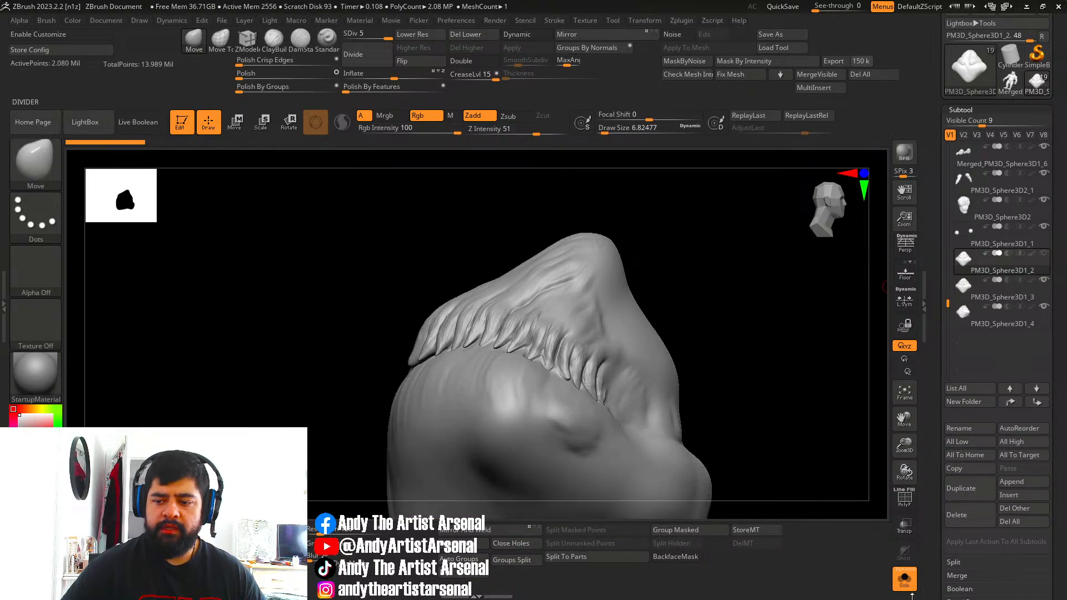
# Leave Solo mode, hide the PM3D_Sphere3D1_4 duplicate, and reorder the subtools so PM3D_Sphere3D1_2 sits below PM3D_Sphere3D1_3.
pyautogui.click(905, 578)
pyautogui.keyDown('alt'); pyautogui.moveTo(791, 325); pyautogui.dragTo(886, 455); pyautogui.keyUp('alt')
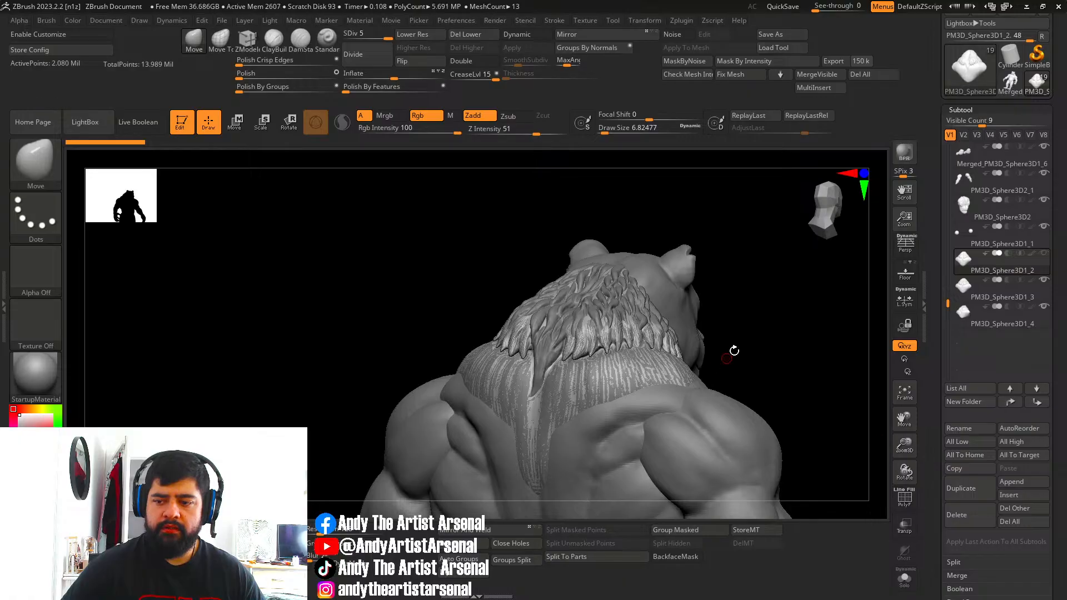
pyautogui.keyDown('alt'); pyautogui.moveTo(731, 353); pyautogui.dragTo(617, 289); pyautogui.keyUp('alt')
pyautogui.click(1045, 308)
pyautogui.moveTo(964, 288); pyautogui.dragTo(964, 330)
pyautogui.moveTo(964, 263); pyautogui.dragTo(963, 331)
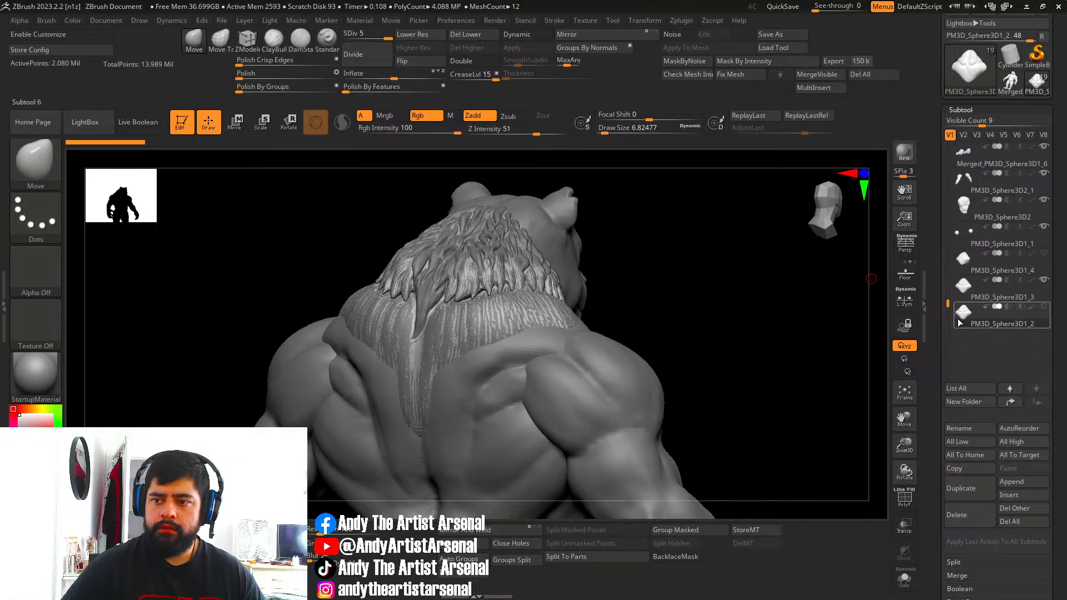
# Select the detailed fur subtool PM3D_Sphere3D1_3 and hide all the other subtools, keeping it visible.
pyautogui.click(964, 295)
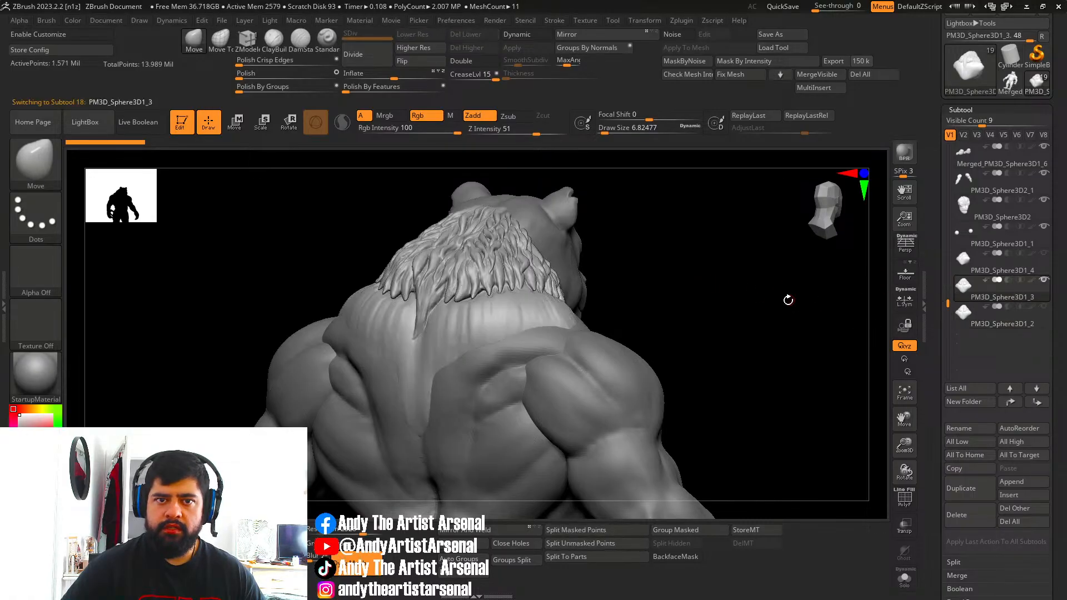
pyautogui.moveTo(786, 300)
pyautogui.mouseDown()
pyautogui.moveTo(726, 295)
pyautogui.moveTo(750, 298)
pyautogui.mouseUp()
pyautogui.keyDown('shift'); pyautogui.click(1044, 279); pyautogui.keyUp('shift')
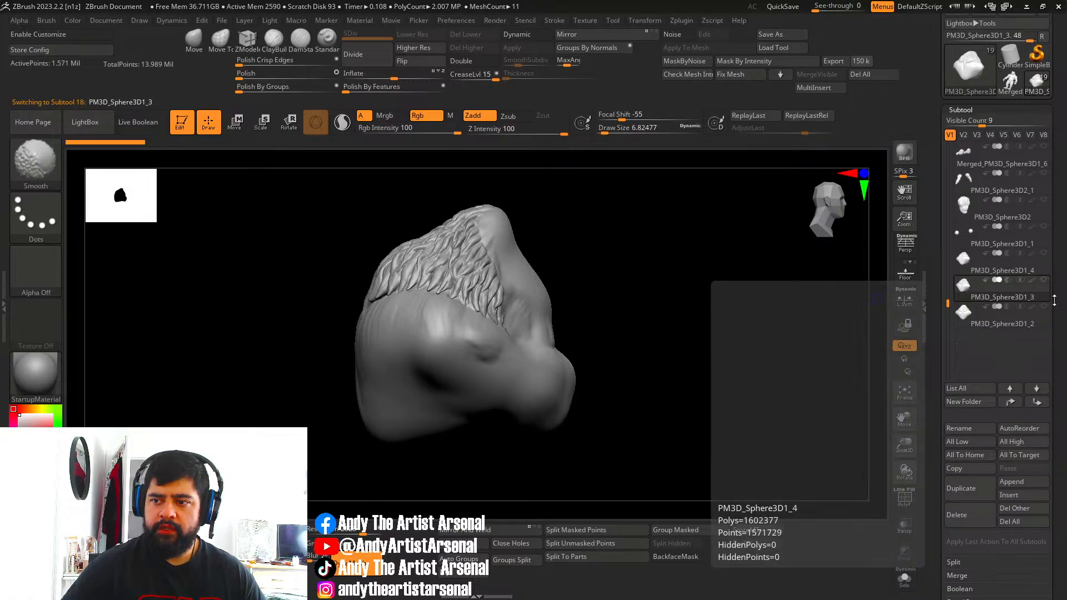
pyautogui.click(1044, 280)
pyautogui.moveTo(689, 301); pyautogui.dragTo(725, 302)
# Try to project the PM3D_Sphere3D1_3 fur detail onto PM3D_Sphere3D1_2 at subdivision level 5 with a projection distance of 0.02.
pyautogui.click(966, 319)
pyautogui.moveTo(616, 267)
pyautogui.mouseDown()
pyautogui.moveTo(678, 281)
pyautogui.moveTo(664, 284)
pyautogui.mouseUp()
pyautogui.moveTo(1047, 456); pyautogui.dragTo(1047, 389)
pyautogui.click(958, 352)
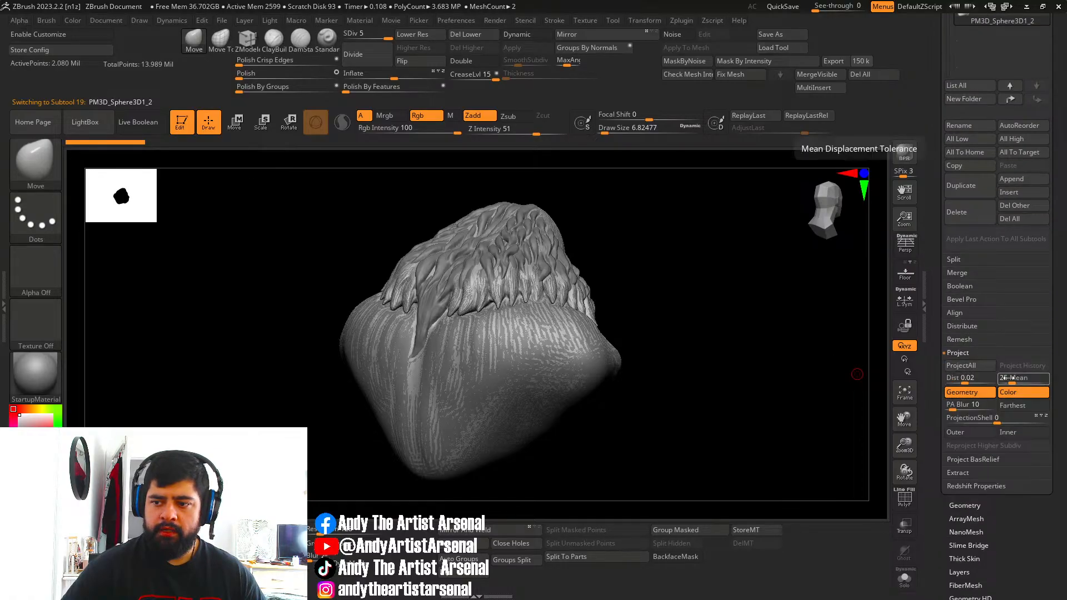
pyautogui.click(970, 365)
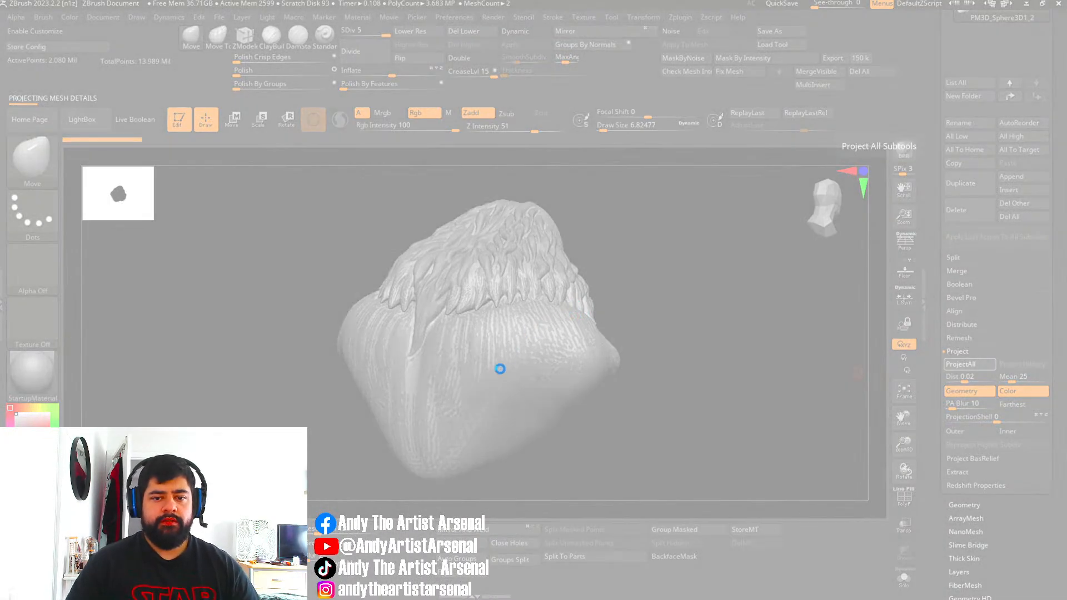
pyautogui.click(512, 319)
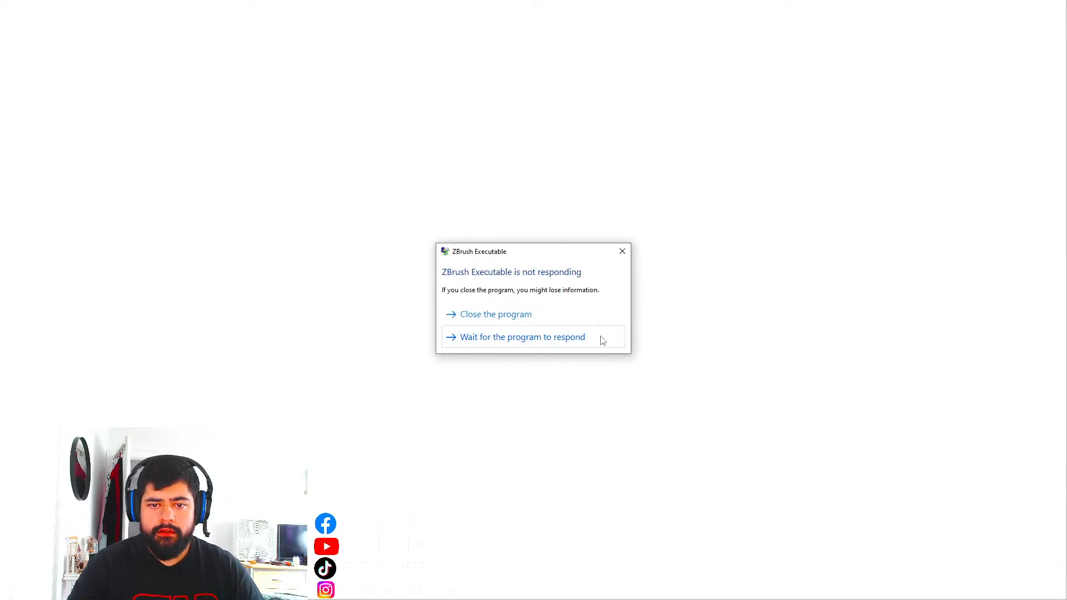
pyautogui.click(600, 337)
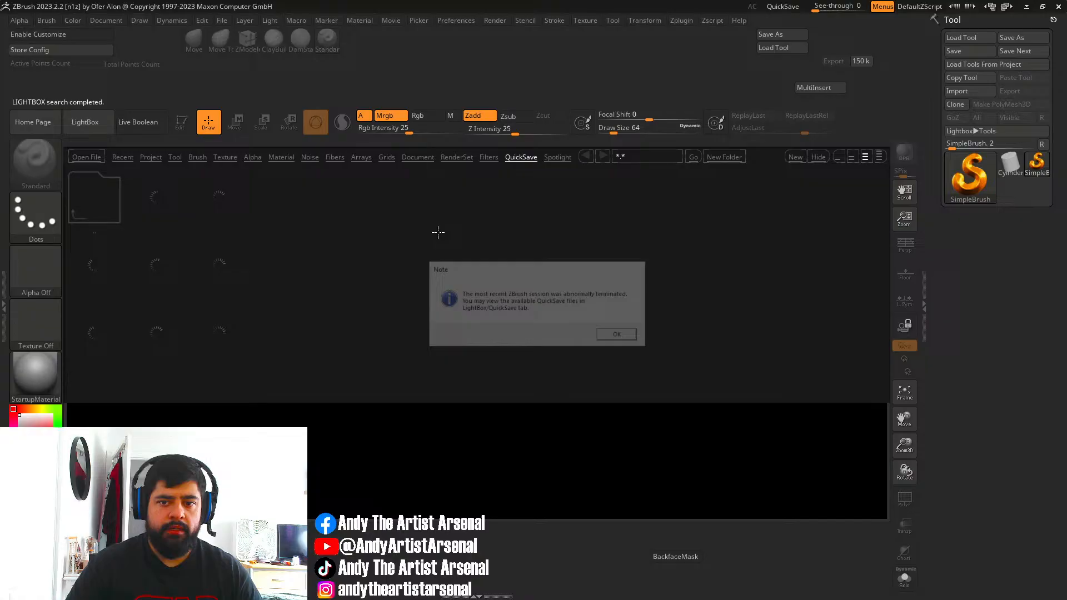
# Dismiss the abnormal-termination notice and reopen the bear tool from the recent files.
pyautogui.click(620, 335)
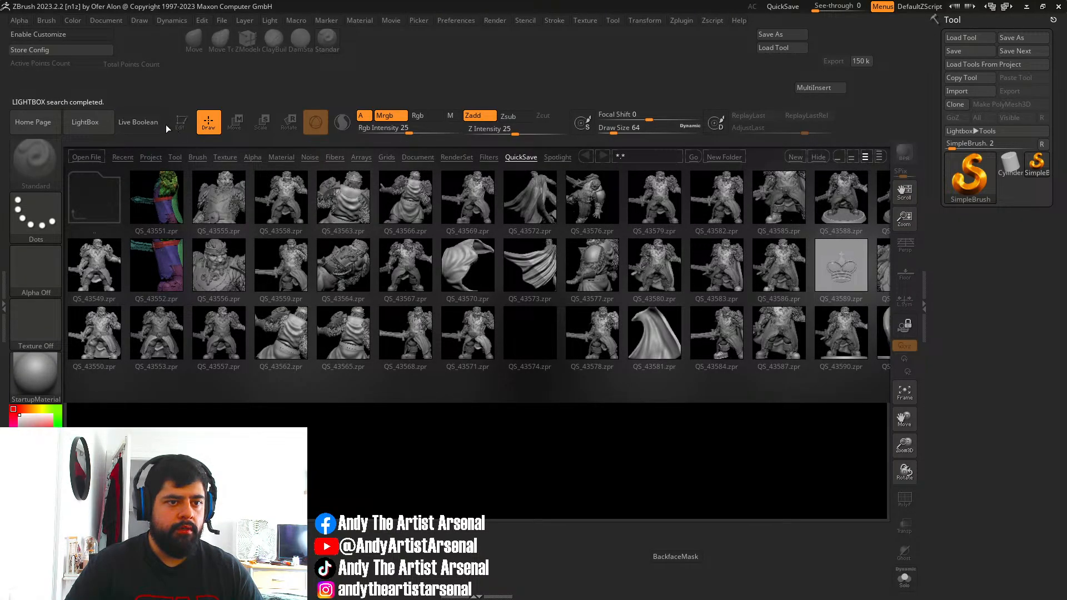
pyautogui.click(106, 132)
pyautogui.click(108, 132)
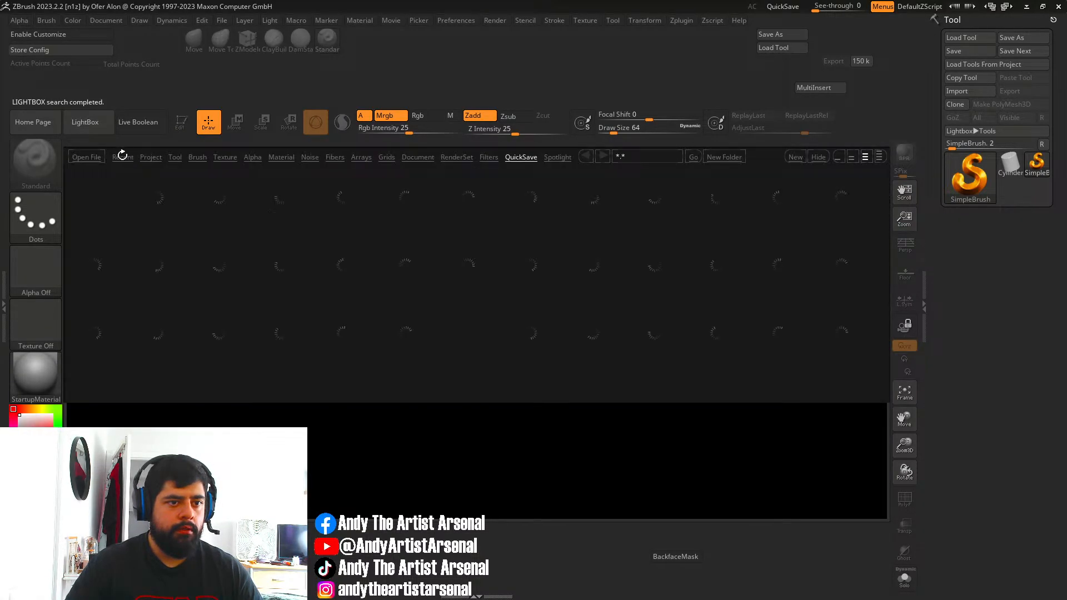
pyautogui.click(122, 157)
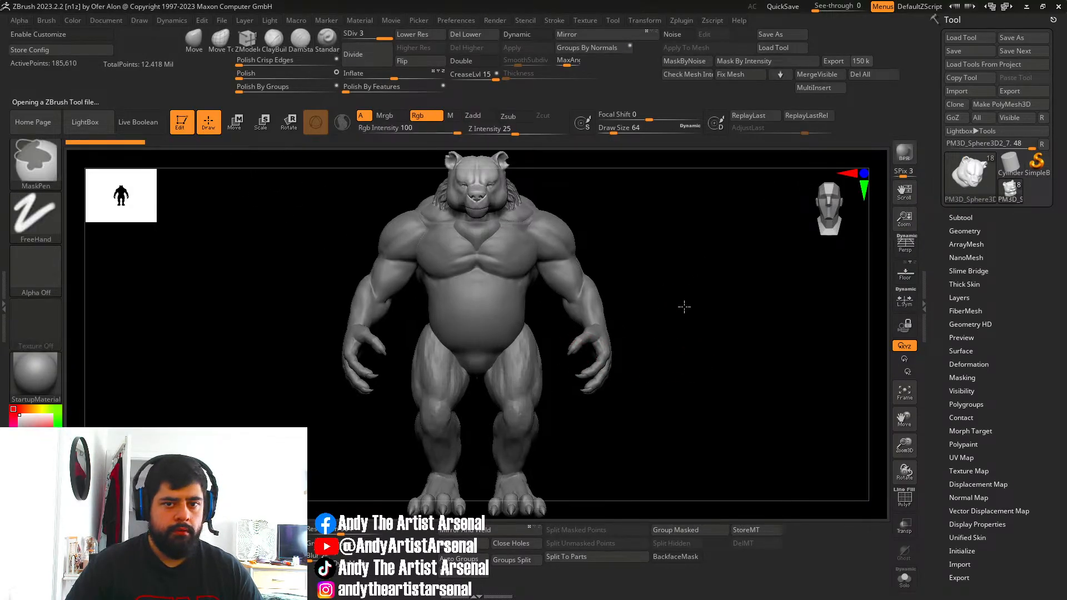
pyautogui.moveTo(723, 348); pyautogui.dragTo(796, 271)
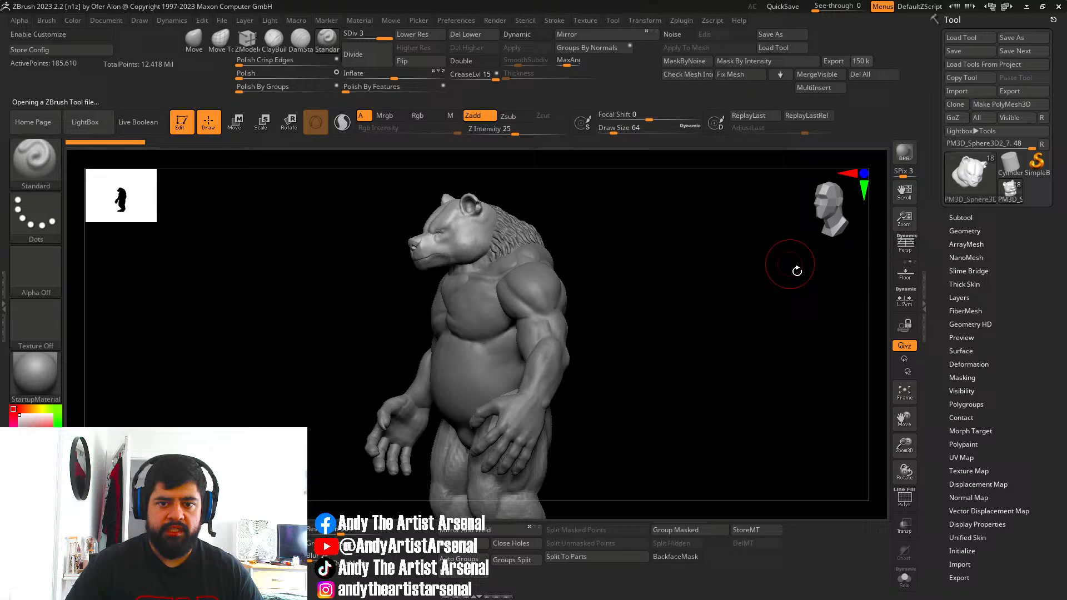
# Show the bear's subtool list and select the detailed neck fur subtool PM3D_Sphere3D1_3.
pyautogui.click(959, 217)
pyautogui.moveTo(945, 70); pyautogui.dragTo(944, 225)
pyautogui.click(987, 199)
pyautogui.moveTo(738, 293); pyautogui.dragTo(597, 290)
pyautogui.moveTo(596, 290); pyautogui.dragTo(567, 284, button='right')
pyautogui.keyDown('ctrl'); pyautogui.moveTo(567, 283); pyautogui.dragTo(656, 344, button='right'); pyautogui.keyUp('ctrl')
# Place PM3D_Sphere3D1_2 below PM3D_Sphere3D1_3 and leave only these two fur subtools visible.
pyautogui.click(1045, 164)
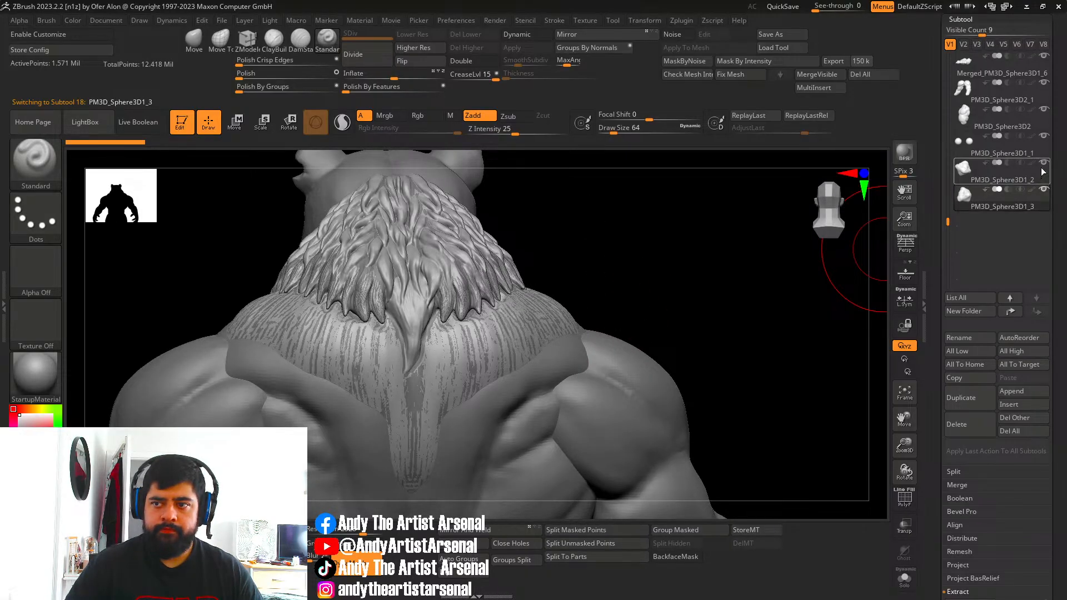
pyautogui.click(1044, 189)
pyautogui.moveTo(1037, 178); pyautogui.dragTo(1019, 208)
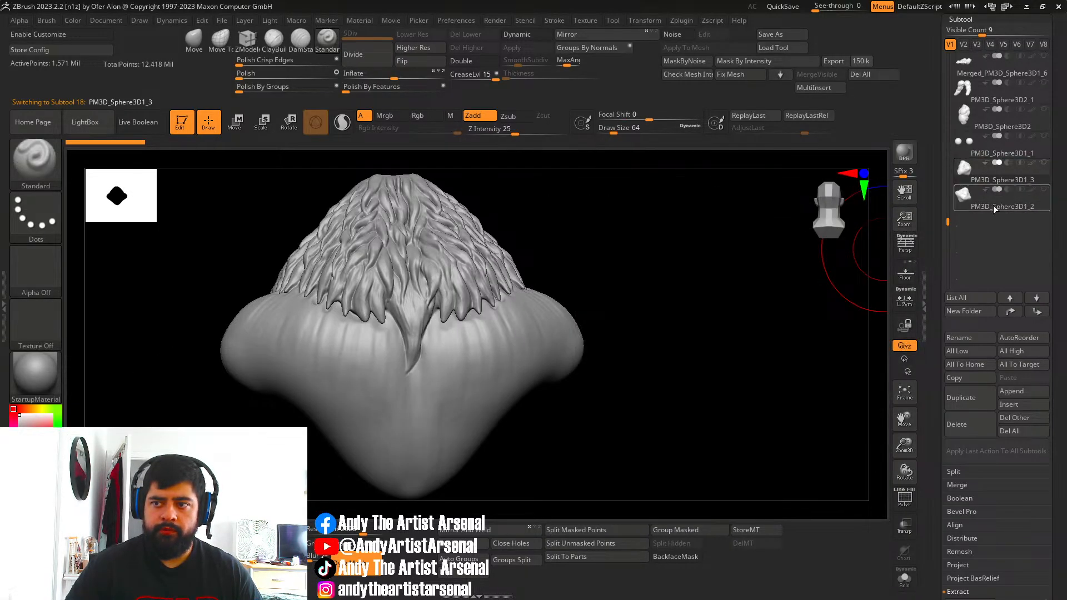
pyautogui.click(1044, 190)
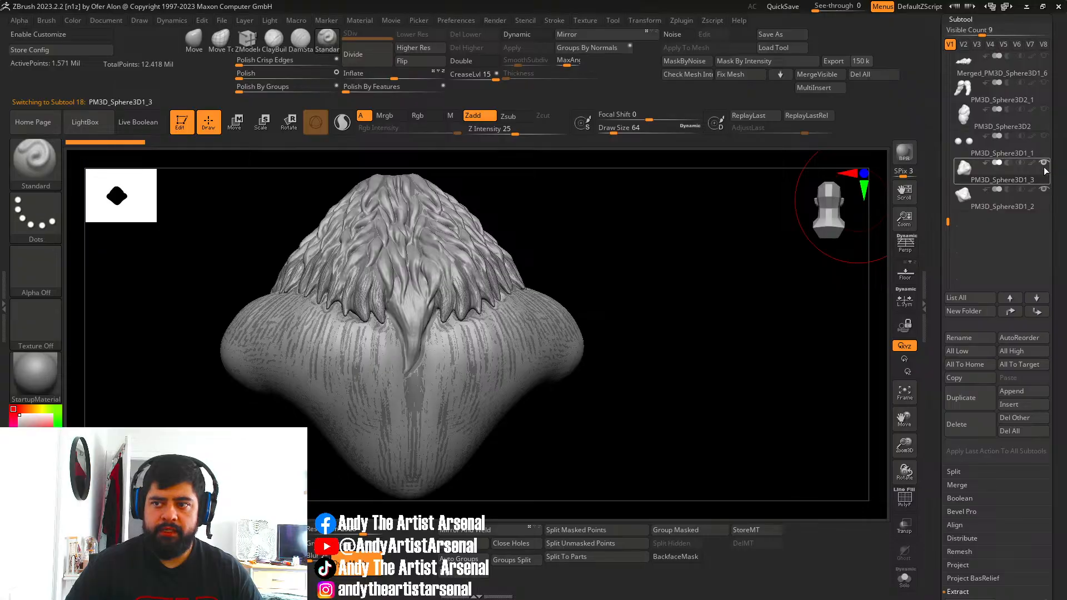
pyautogui.moveTo(641, 256); pyautogui.dragTo(778, 215)
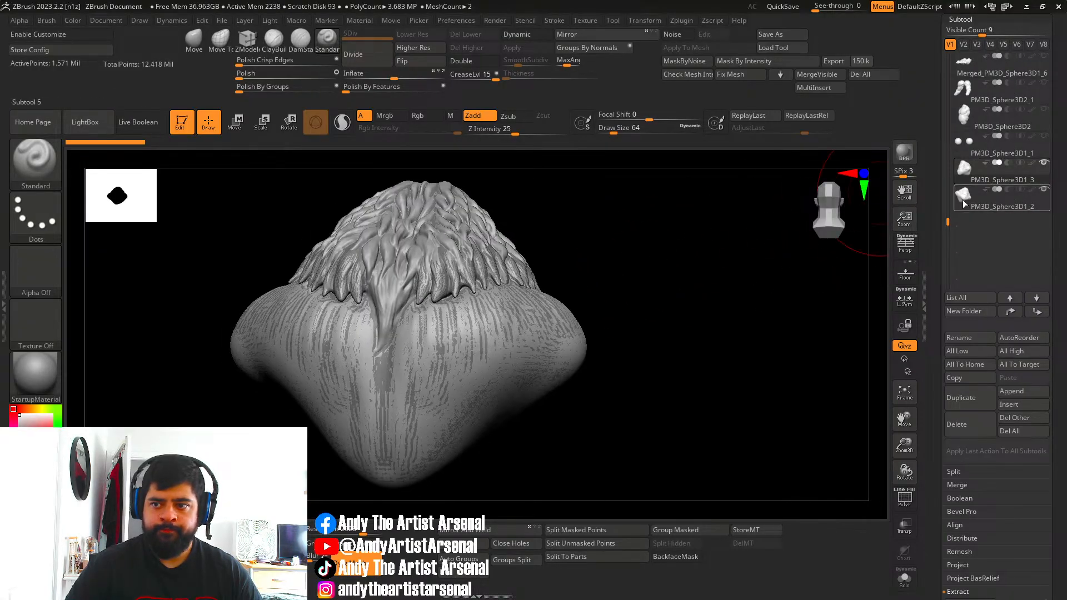
# Set PM3D_Sphere3D1_2 to subdivision level 2 and project the detailed fur onto it with a distance of 0.02.
pyautogui.click(964, 204)
pyautogui.keyDown('alt'); pyautogui.moveTo(583, 280); pyautogui.dragTo(643, 328); pyautogui.keyUp('alt')
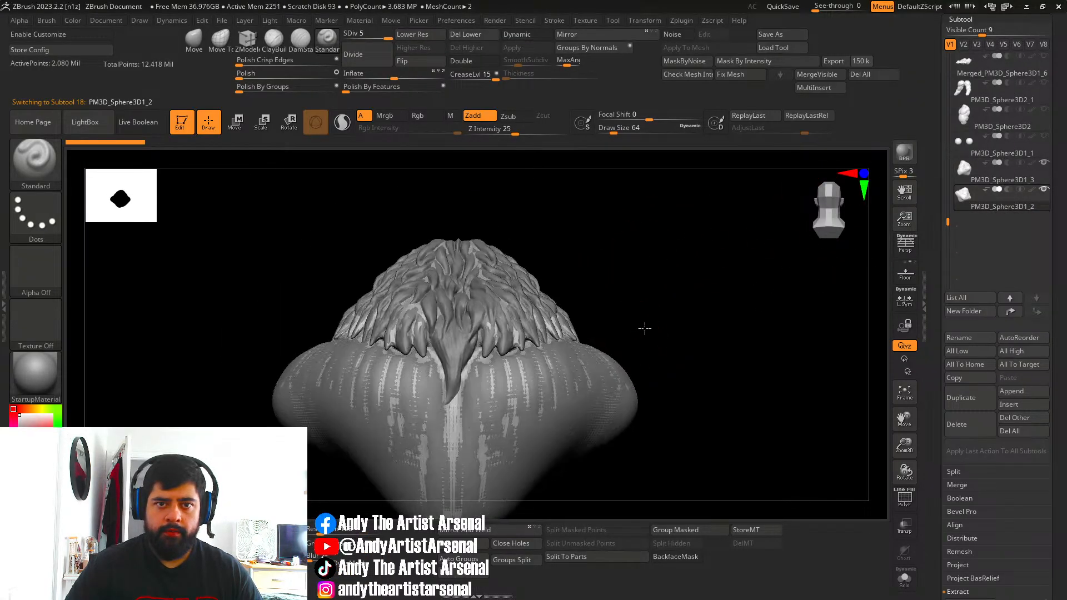
pyautogui.click(354, 34)
pyautogui.moveTo(726, 345); pyautogui.dragTo(705, 343)
pyautogui.moveTo(1062, 421); pyautogui.dragTo(1057, 318)
pyautogui.click(955, 462)
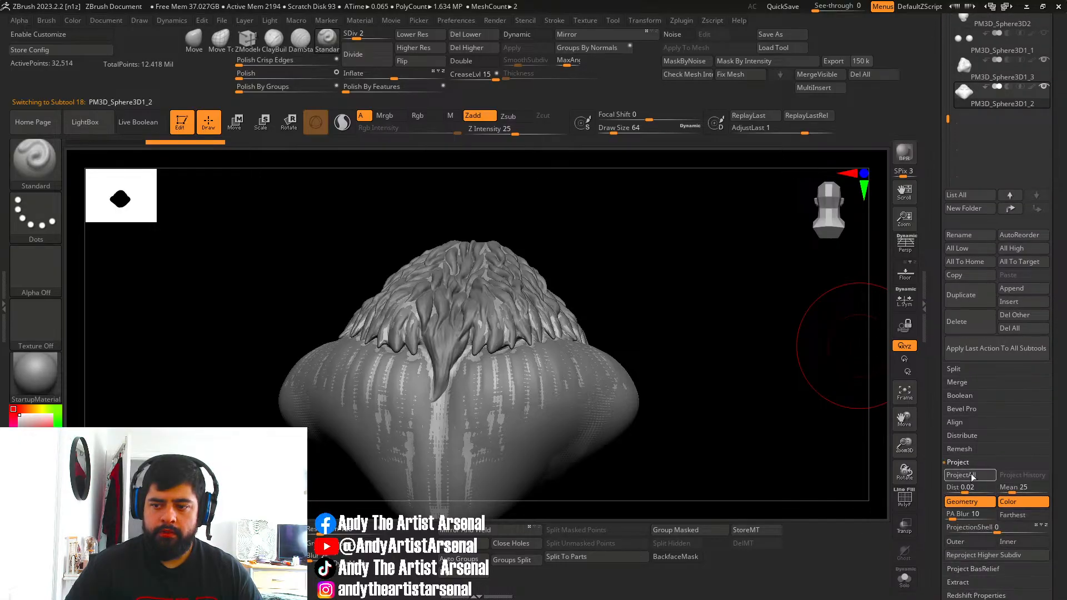
pyautogui.click(973, 476)
pyautogui.moveTo(643, 331); pyautogui.dragTo(879, 546)
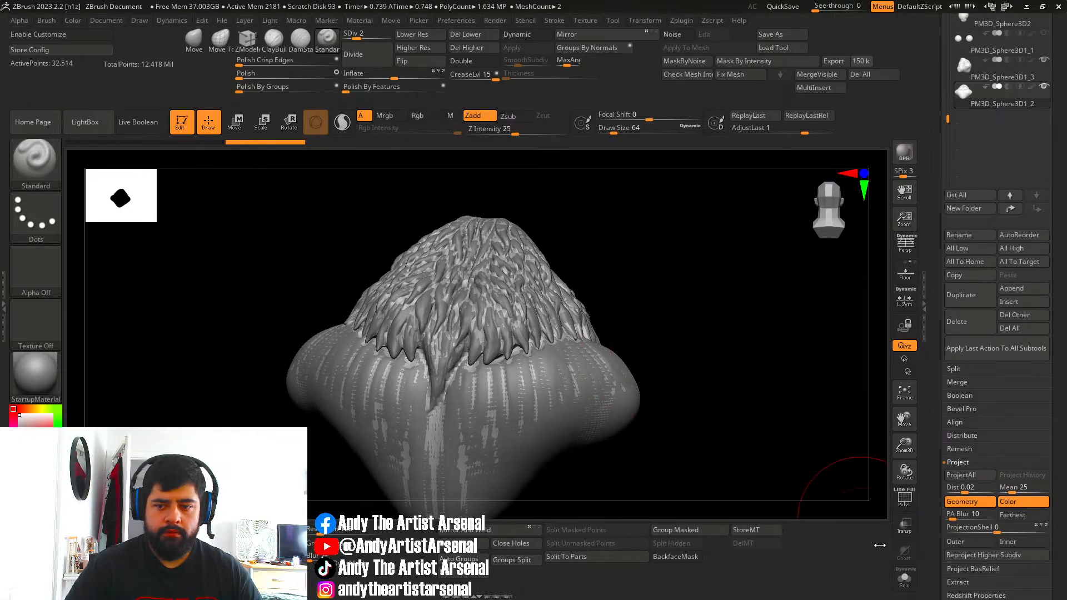
# Raise PM3D_Sphere3D1_2 to subdivision level 3, check it in Solo mode, and project the fur detail onto it again.
pyautogui.click(904, 578)
pyautogui.moveTo(762, 469); pyautogui.dragTo(503, 166)
pyautogui.click(365, 34)
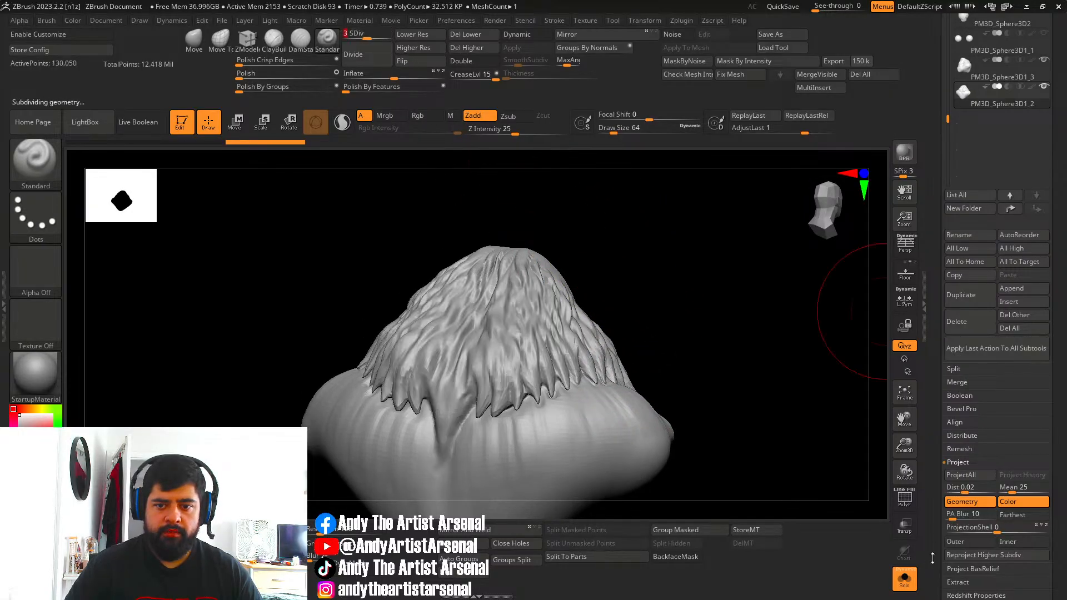
pyautogui.click(905, 578)
pyautogui.moveTo(665, 345); pyautogui.dragTo(676, 344)
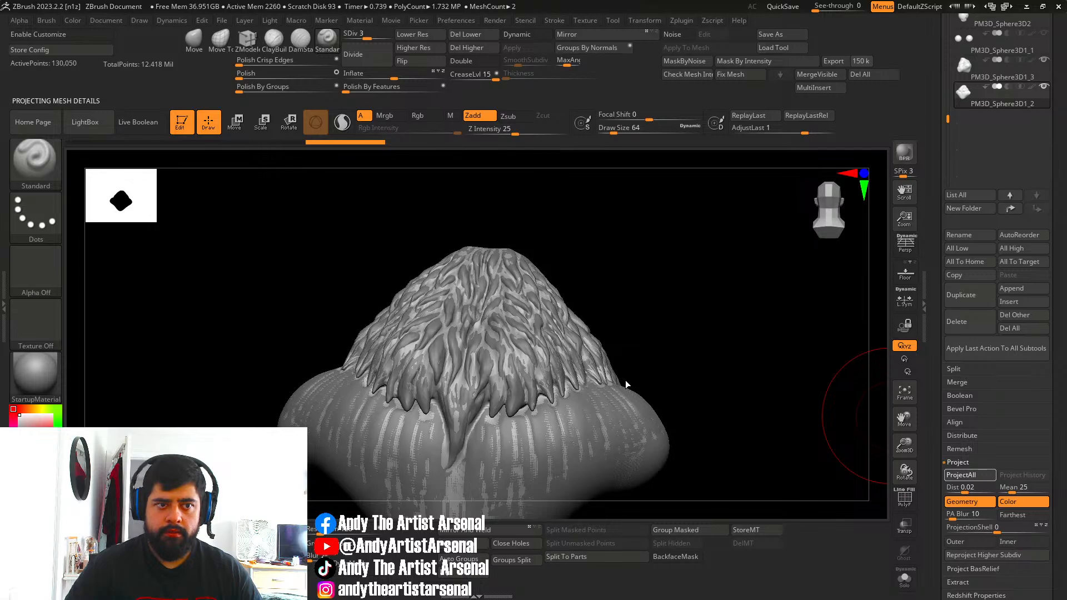
pyautogui.moveTo(626, 378); pyautogui.dragTo(409, 131)
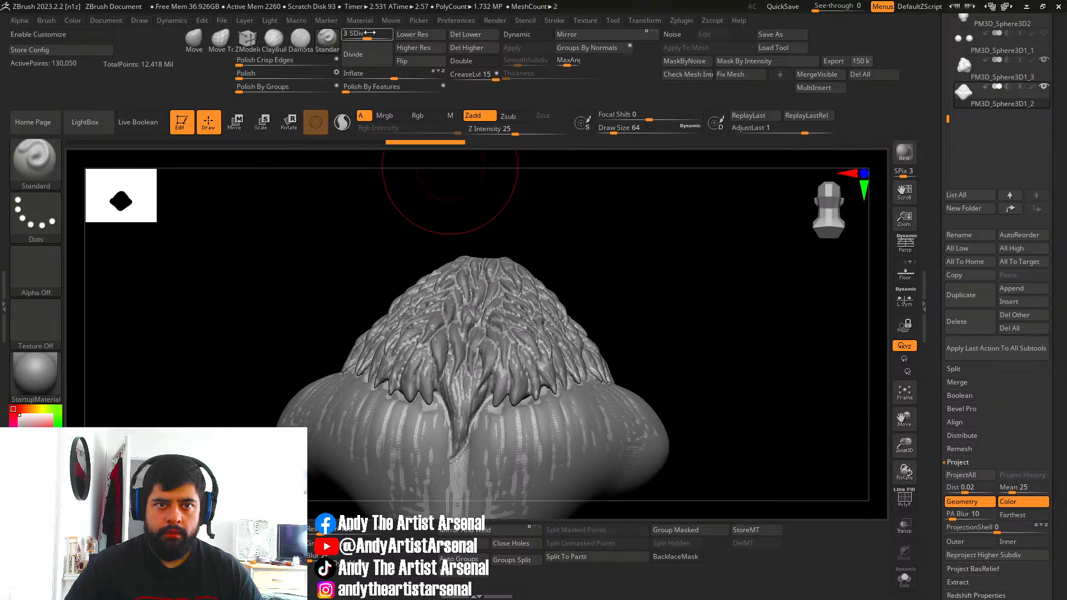
# Raise PM3D_Sphere3D1_2 to subdivision level 4, check it in Solo mode, and project the fur detail onto it again.
pyautogui.moveTo(370, 33); pyautogui.dragTo(379, 33)
pyautogui.click(906, 577)
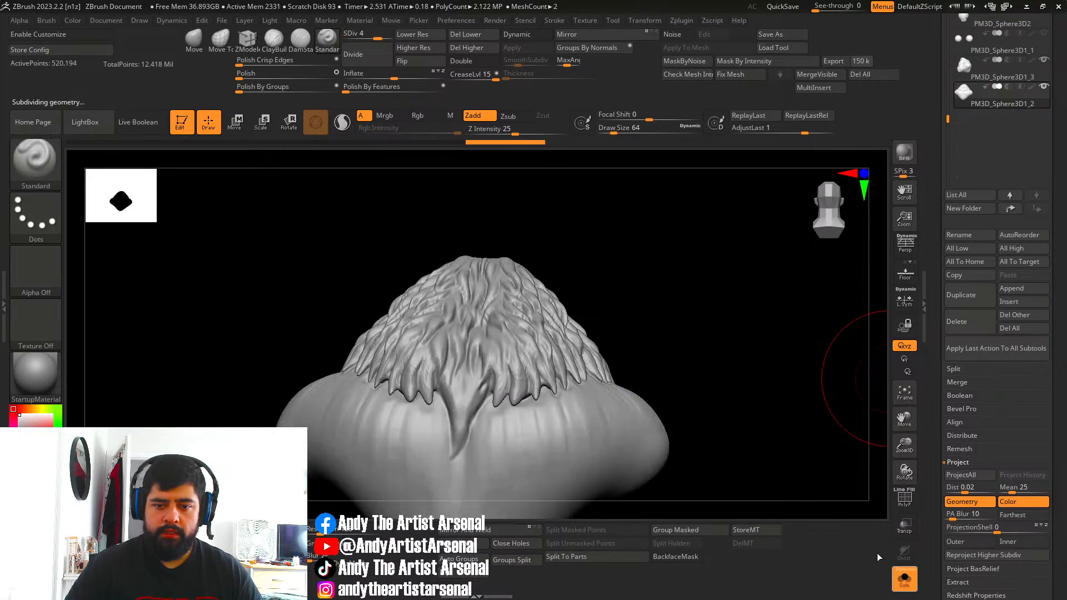
pyautogui.moveTo(654, 352); pyautogui.dragTo(694, 380)
pyautogui.click(904, 578)
pyautogui.moveTo(850, 467); pyautogui.dragTo(800, 428)
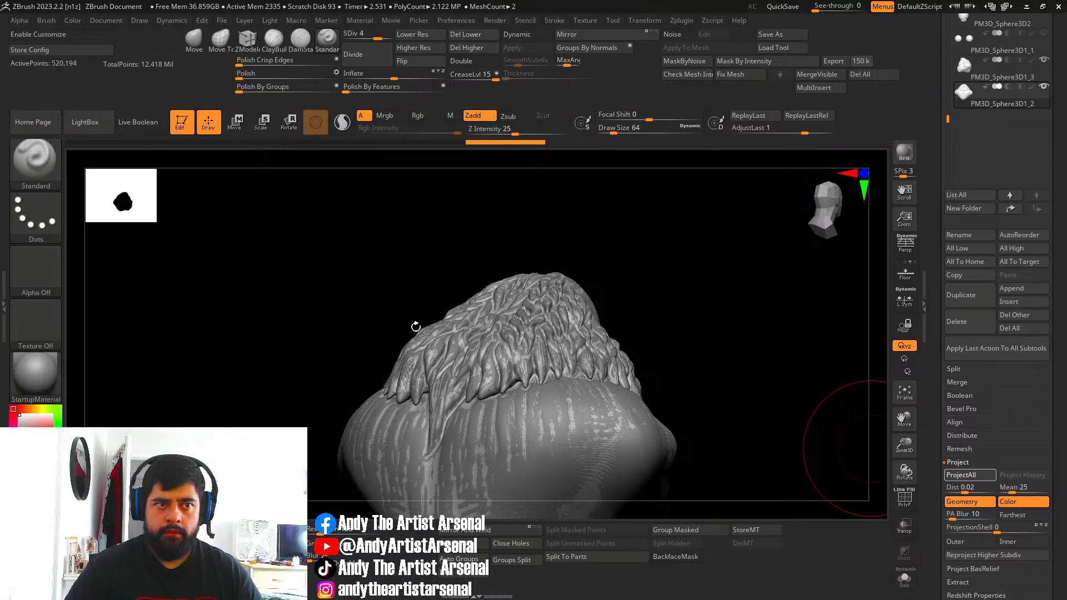
# Compare PM3D_Sphere3D1_3 with PM3D_Sphere3D1_2, then isolate PM3D_Sphere3D1_2 and raise it to subdivision level 5.
pyautogui.click(963, 72)
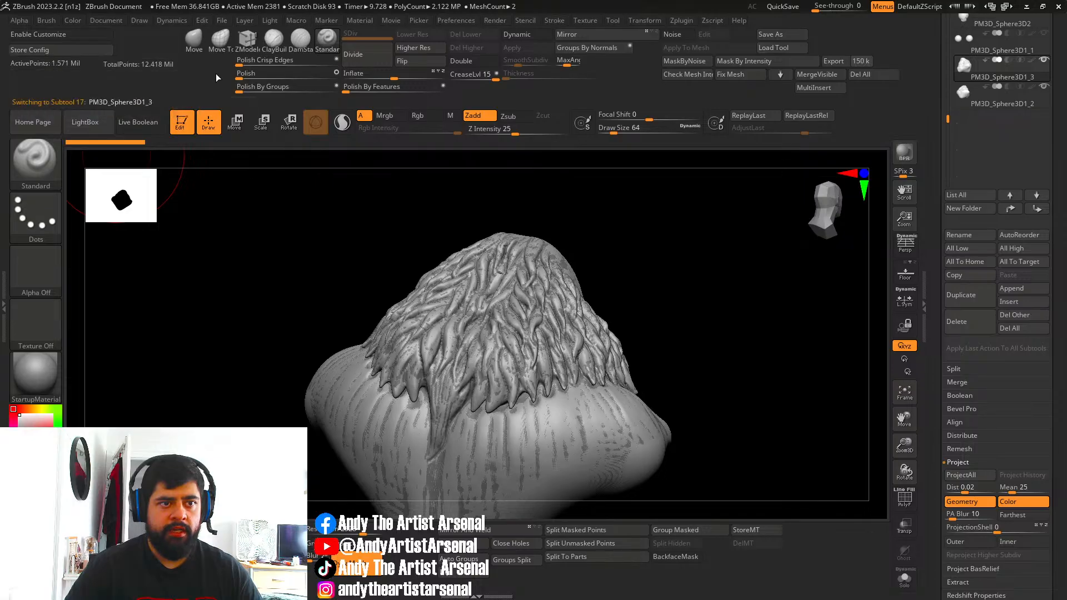
pyautogui.click(967, 95)
pyautogui.moveTo(705, 219); pyautogui.dragTo(882, 540)
pyautogui.click(910, 579)
pyautogui.moveTo(617, 336)
pyautogui.keyDown('ctrl'); pyautogui.mouseDown(button='right')
pyautogui.moveTo(703, 334)
pyautogui.moveTo(696, 351)
pyautogui.moveTo(709, 329)
pyautogui.mouseUp(button='right'); pyautogui.keyUp('ctrl')
pyautogui.moveTo(655, 260); pyautogui.dragTo(644, 266, button='right')
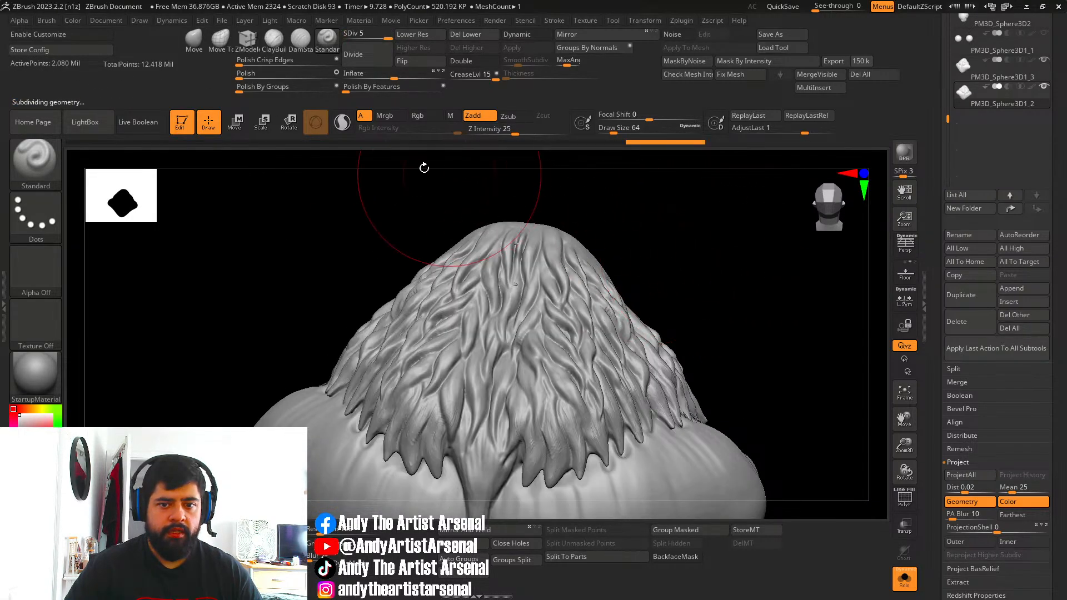
# Reduce the brush's draw size to about 5.28 and smooth the rough fur tips along the side of the neck.
pyautogui.keyDown('ctrl'); pyautogui.moveTo(539, 281); pyautogui.dragTo(562, 272, button='right'); pyautogui.keyUp('ctrl')
pyautogui.press('s')
pyautogui.moveTo(554, 294)
pyautogui.mouseDown()
pyautogui.moveTo(541, 291)
pyautogui.moveTo(529, 309)
pyautogui.mouseUp()
pyautogui.press('s')
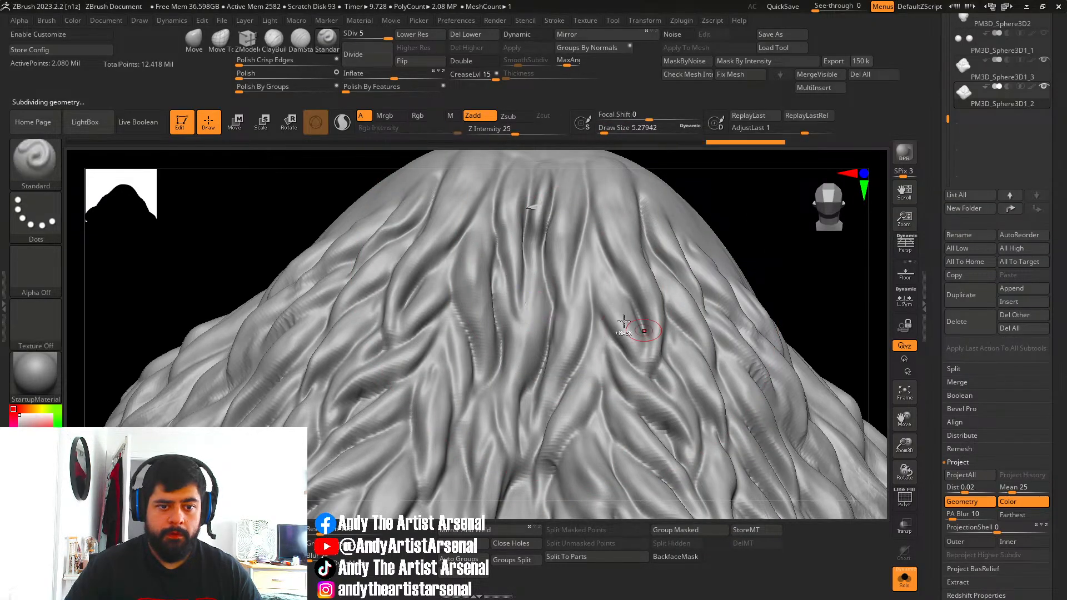
pyautogui.moveTo(643, 331)
pyautogui.keyDown('ctrl'); pyautogui.mouseDown(button='right')
pyautogui.moveTo(585, 328)
pyautogui.moveTo(669, 375)
pyautogui.moveTo(633, 378)
pyautogui.moveTo(643, 385)
pyautogui.moveTo(714, 401)
pyautogui.moveTo(775, 367)
pyautogui.moveTo(610, 367)
pyautogui.mouseUp(button='right'); pyautogui.keyUp('ctrl')
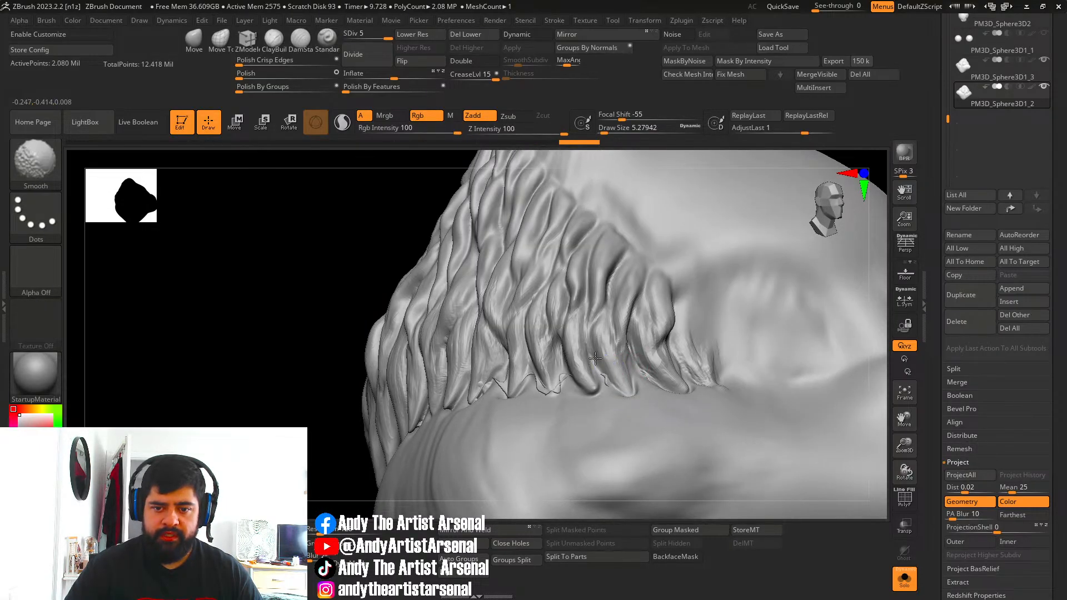
pyautogui.keyDown('shift'); pyautogui.moveTo(609, 384); pyautogui.dragTo(592, 377); pyautogui.keyUp('shift')
pyautogui.moveTo(592, 378)
pyautogui.mouseDown(button='right')
pyautogui.moveTo(622, 366)
pyautogui.moveTo(656, 383)
pyautogui.mouseUp(button='right')
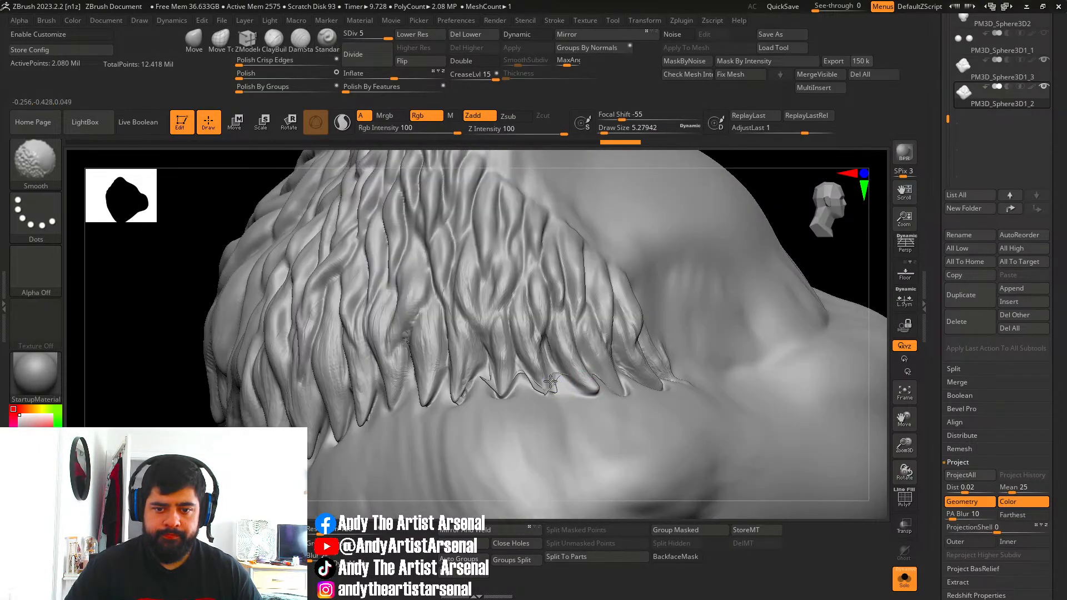
pyautogui.keyDown('shift'); pyautogui.moveTo(556, 385); pyautogui.dragTo(535, 388); pyautogui.keyUp('shift')
pyautogui.keyDown('ctrl'); pyautogui.moveTo(593, 364); pyautogui.dragTo(578, 339, button='right'); pyautogui.keyUp('ctrl')
pyautogui.moveTo(578, 339)
pyautogui.mouseDown(button='right')
pyautogui.moveTo(538, 351)
pyautogui.moveTo(467, 329)
pyautogui.mouseUp(button='right')
pyautogui.moveTo(772, 414); pyautogui.dragTo(795, 408, button='right')
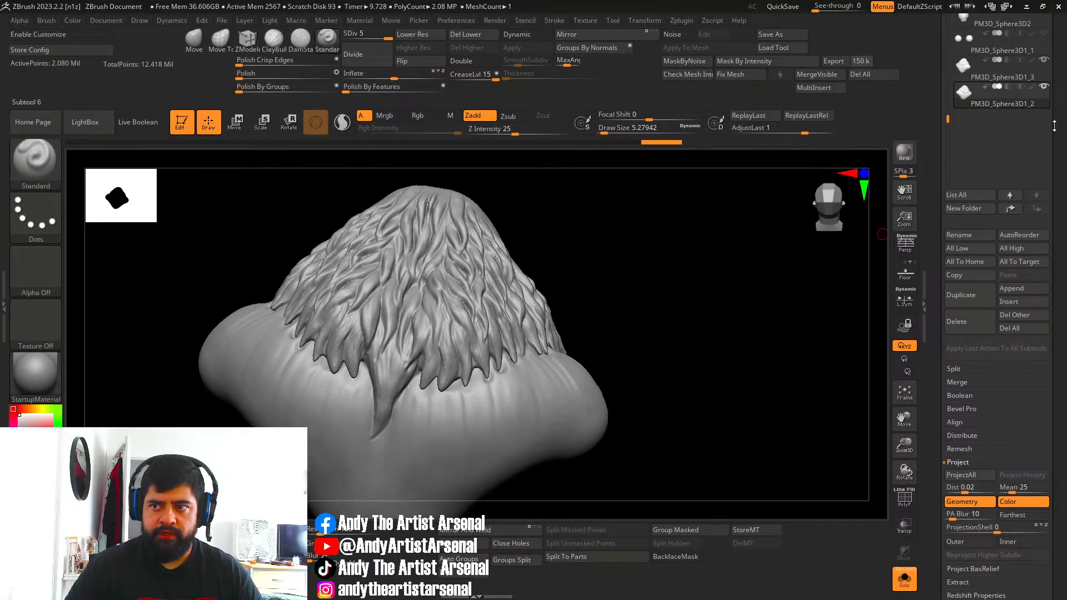
# Delete the PM3D_Sphere3D1_2 subtool and duplicate the detailed fur subtool PM3D_Sphere3D1_3.
pyautogui.moveTo(1054, 126); pyautogui.dragTo(1054, 156)
pyautogui.click(978, 360)
pyautogui.click(868, 387)
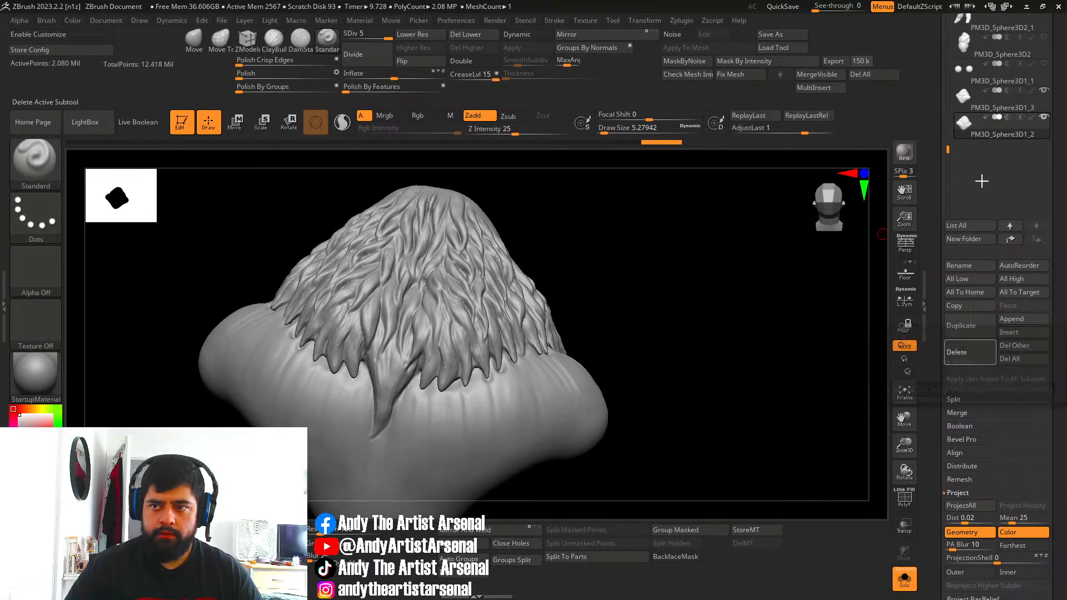
pyautogui.moveTo(658, 315); pyautogui.dragTo(744, 239, button='right')
pyautogui.moveTo(726, 300)
pyautogui.mouseDown(button='right')
pyautogui.moveTo(641, 247)
pyautogui.moveTo(498, 317)
pyautogui.moveTo(580, 315)
pyautogui.moveTo(622, 333)
pyautogui.moveTo(670, 276)
pyautogui.moveTo(695, 292)
pyautogui.moveTo(715, 376)
pyautogui.mouseUp(button='right')
pyautogui.hotkey('ctrl', 'shift')
pyautogui.hotkey('ctrl', 'shift', 'd')
pyautogui.keyDown('alt'); pyautogui.moveTo(721, 317); pyautogui.dragTo(678, 318, button='right'); pyautogui.keyUp('alt')
pyautogui.keyDown('ctrl'); pyautogui.moveTo(719, 384); pyautogui.dragTo(644, 353, button='right'); pyautogui.keyUp('ctrl')
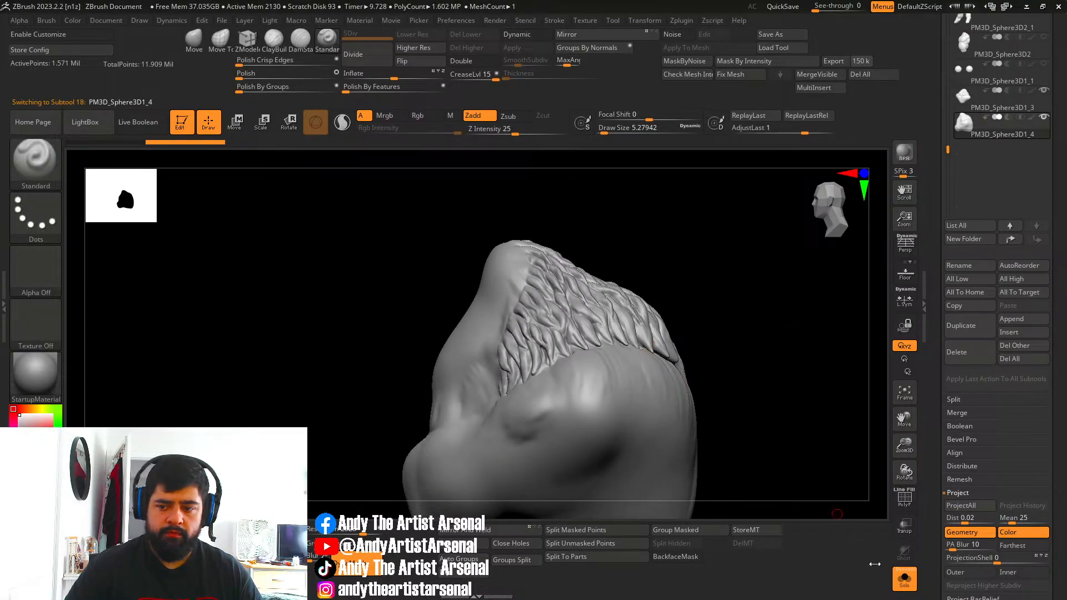
# Hide the sculpted fur area and its leftover tuft on the duplicate using SelectLasso, and hide the PM3D_Sphere3D1_3 subtool.
pyautogui.keyDown('ctrl'); pyautogui.keyDown('shift'); pyautogui.click(42, 163); pyautogui.keyUp('shift'); pyautogui.keyUp('ctrl')
pyautogui.keyDown('ctrl'); pyautogui.keyDown('shift'); pyautogui.click(575, 235); pyautogui.keyUp('shift'); pyautogui.keyUp('ctrl')
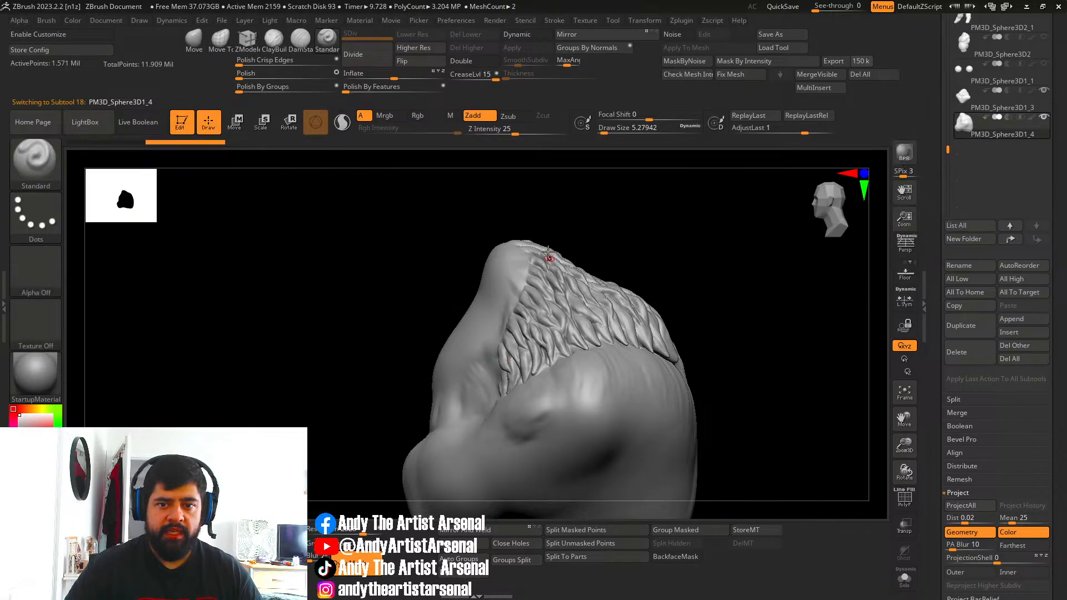
pyautogui.moveTo(539, 248)
pyautogui.keyDown('ctrl'); pyautogui.keyDown('shift'); pyautogui.mouseDown()
pyautogui.moveTo(433, 278)
pyautogui.moveTo(405, 338)
pyautogui.moveTo(439, 433)
pyautogui.moveTo(589, 347)
pyautogui.moveTo(744, 371)
pyautogui.mouseUp(); pyautogui.keyUp('shift'); pyautogui.keyUp('ctrl')
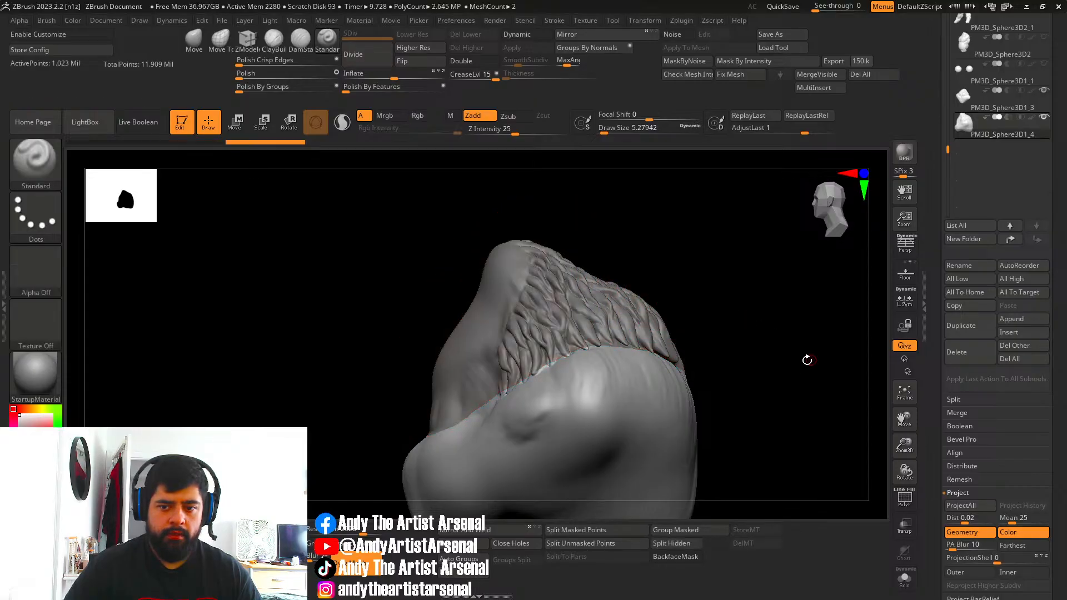
pyautogui.moveTo(807, 360)
pyautogui.mouseDown()
pyautogui.moveTo(738, 357)
pyautogui.moveTo(871, 314)
pyautogui.mouseUp()
pyautogui.click(1044, 90)
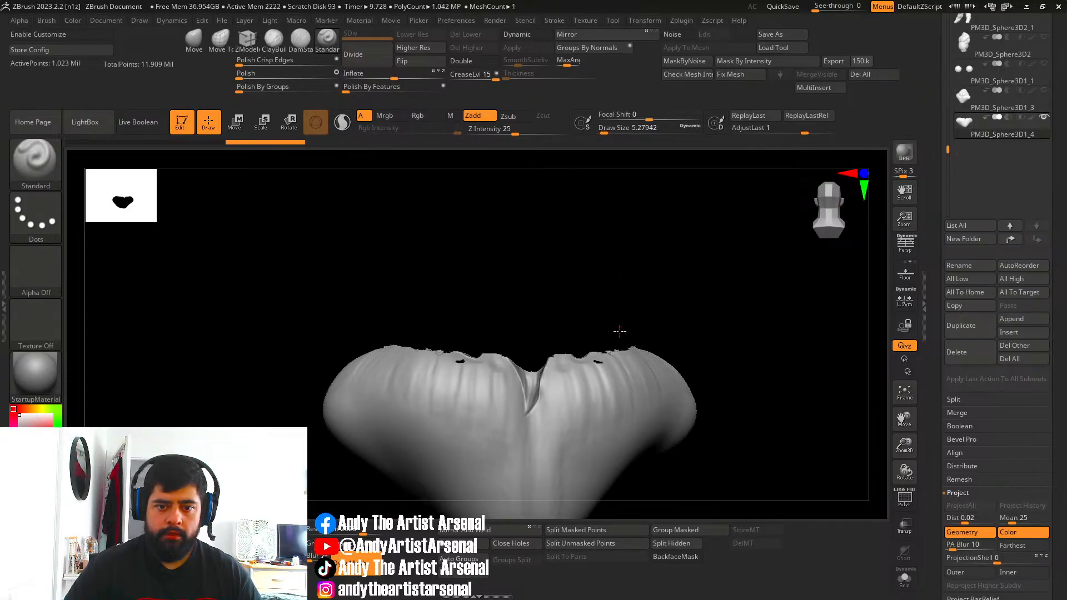
pyautogui.moveTo(619, 333); pyautogui.dragTo(622, 255)
pyautogui.hotkey('ctrl', 'shift')
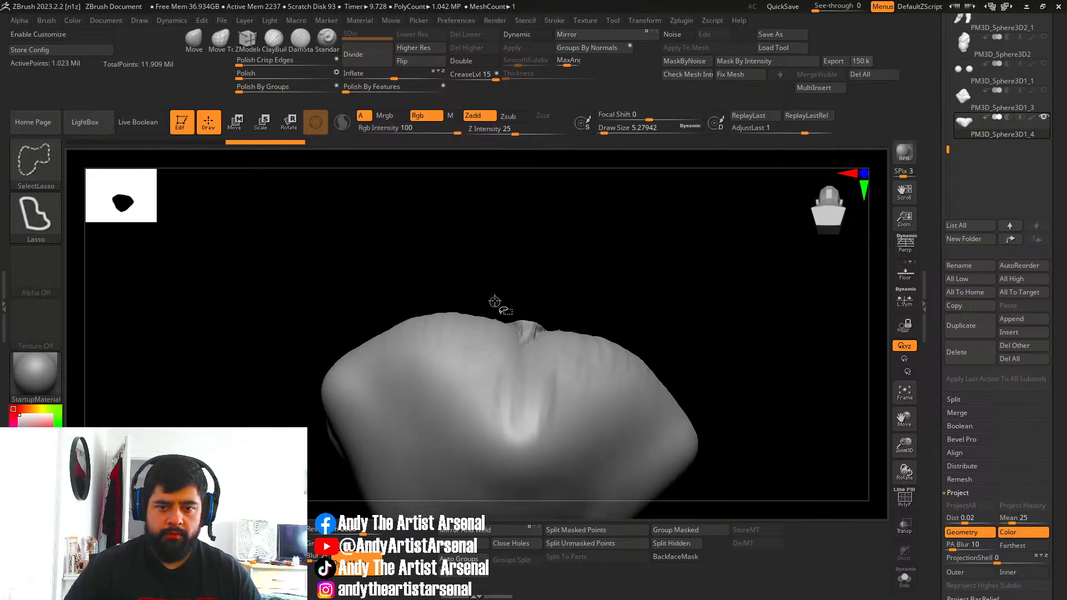
pyautogui.moveTo(554, 327)
pyautogui.keyDown('ctrl'); pyautogui.keyDown('alt'); pyautogui.keyDown('shift'); pyautogui.mouseDown()
pyautogui.moveTo(566, 315)
pyautogui.moveTo(571, 328)
pyautogui.moveTo(530, 345)
pyautogui.moveTo(522, 314)
pyautogui.moveTo(596, 316)
pyautogui.mouseUp(); pyautogui.keyUp('shift'); pyautogui.keyUp('alt'); pyautogui.keyUp('ctrl')
# Delete the hidden fur geometry from the PM3D_Sphere3D1_4 duplicate and close the holes left in the mesh.
pyautogui.click(472, 545)
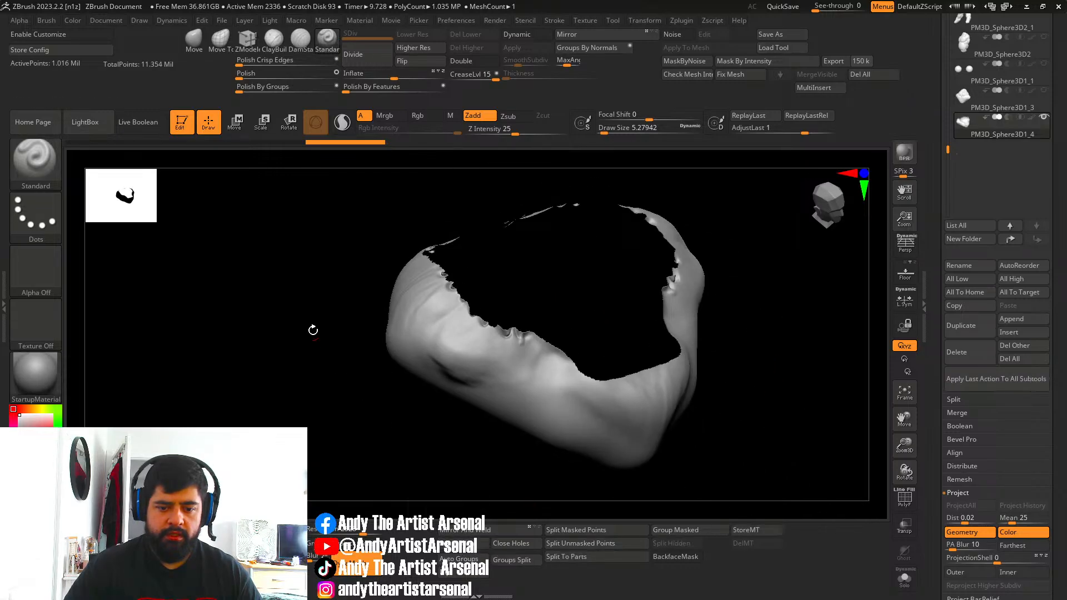
pyautogui.moveTo(312, 328); pyautogui.dragTo(378, 320)
pyautogui.click(513, 542)
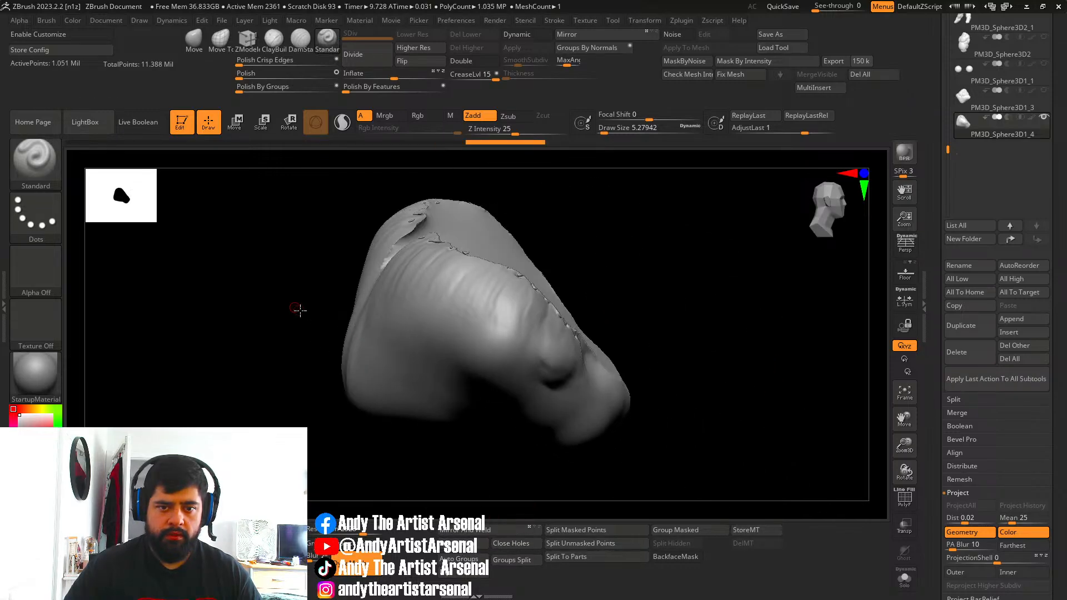
pyautogui.moveTo(300, 309)
pyautogui.mouseDown()
pyautogui.moveTo(317, 357)
pyautogui.moveTo(247, 389)
pyautogui.moveTo(265, 391)
pyautogui.mouseUp()
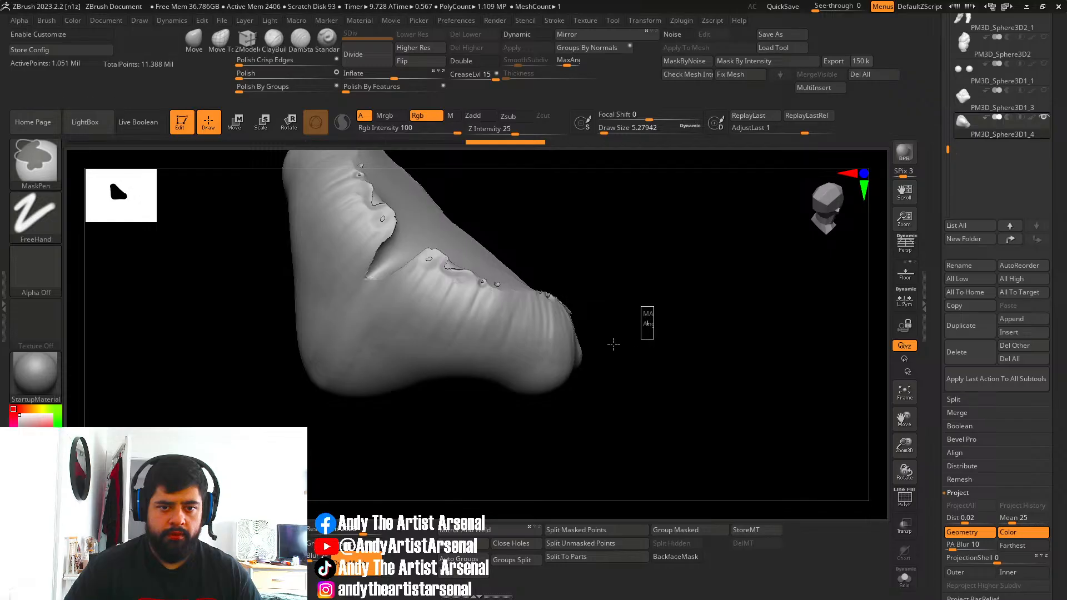
# Remesh the hole-closed PM3D_Sphere3D1_4 duplicate with DynaMesh and isolate its main connected body from the loose fragments.
pyautogui.moveTo(610, 340)
pyautogui.mouseDown()
pyautogui.moveTo(598, 362)
pyautogui.moveTo(540, 298)
pyautogui.mouseUp()
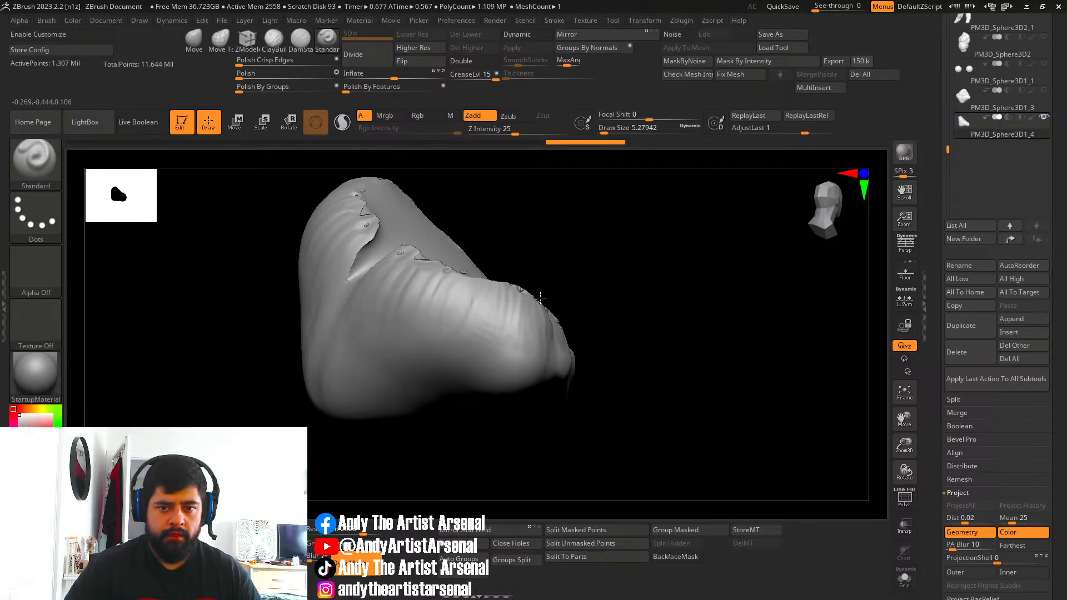
pyautogui.moveTo(540, 298)
pyautogui.mouseDown(button='right')
pyautogui.moveTo(524, 333)
pyautogui.moveTo(547, 342)
pyautogui.mouseUp(button='right')
pyautogui.moveTo(547, 342)
pyautogui.keyDown('ctrl'); pyautogui.mouseDown(button='right')
pyautogui.moveTo(545, 324)
pyautogui.moveTo(509, 318)
pyautogui.mouseUp(button='right'); pyautogui.keyUp('ctrl')
pyautogui.moveTo(575, 319)
pyautogui.keyDown('ctrl'); pyautogui.mouseDown(button='right')
pyautogui.moveTo(500, 281)
pyautogui.moveTo(491, 397)
pyautogui.moveTo(529, 373)
pyautogui.moveTo(432, 432)
pyautogui.mouseUp(button='right'); pyautogui.keyUp('ctrl')
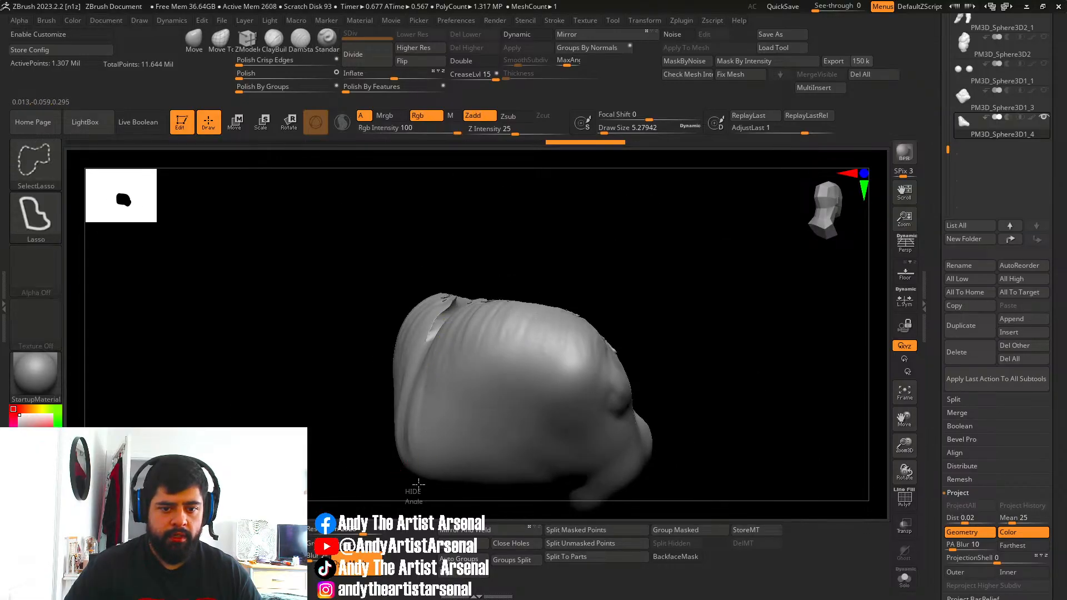
pyautogui.keyDown('ctrl'); pyautogui.keyDown('shift'); pyautogui.moveTo(423, 427); pyautogui.dragTo(384, 444); pyautogui.keyUp('shift'); pyautogui.keyUp('ctrl')
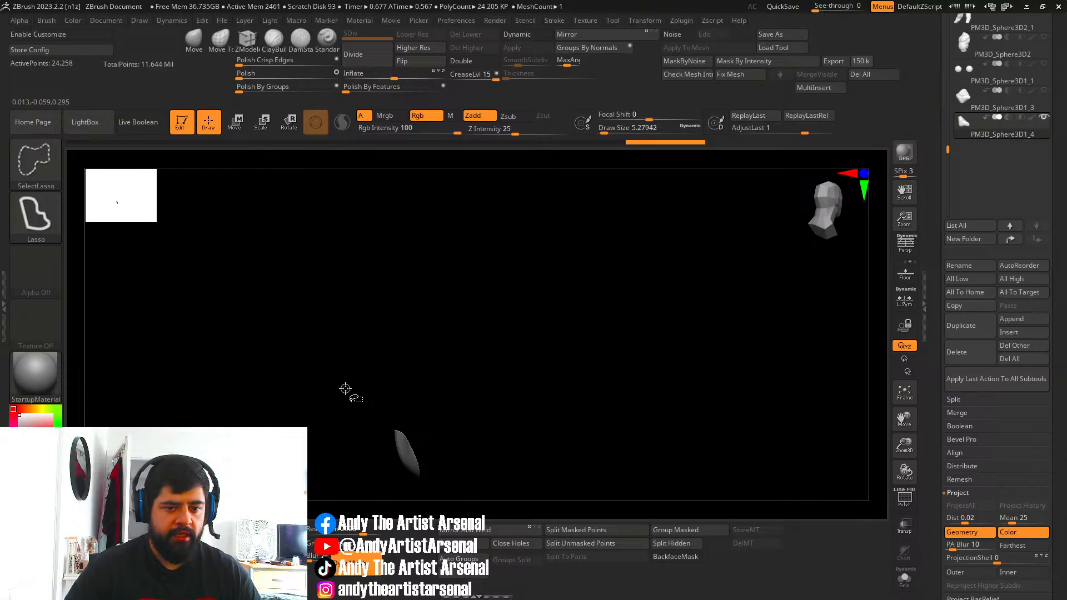
pyautogui.keyDown('ctrl'); pyautogui.keyDown('shift'); pyautogui.click(345, 389); pyautogui.keyUp('shift'); pyautogui.keyUp('ctrl')
pyautogui.moveTo(350, 324)
pyautogui.mouseDown()
pyautogui.moveTo(327, 348)
pyautogui.moveTo(376, 319)
pyautogui.moveTo(444, 323)
pyautogui.mouseUp()
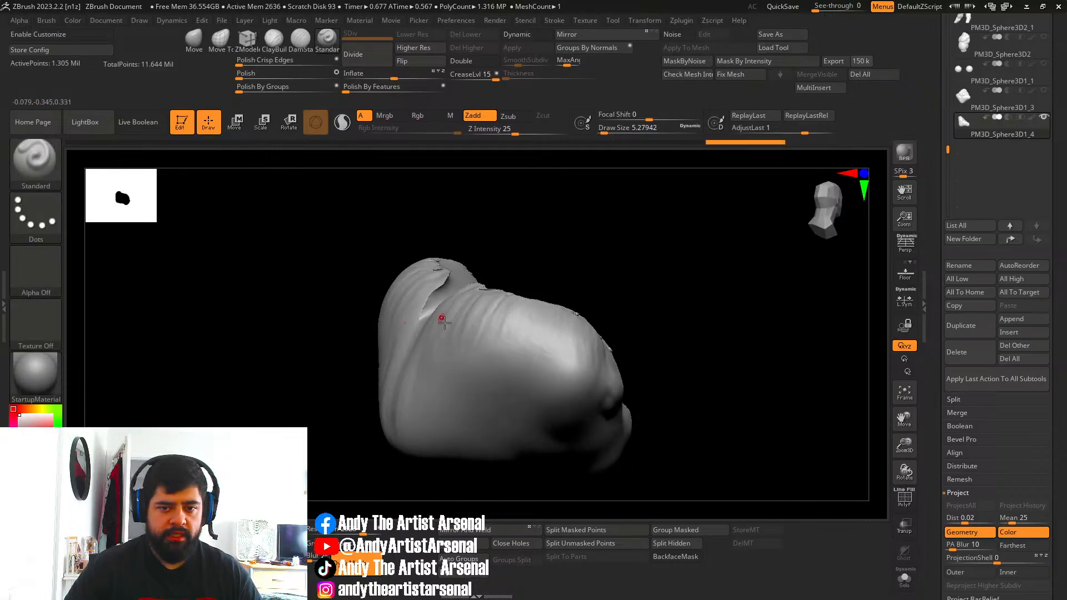
pyautogui.moveTo(378, 400)
pyautogui.mouseDown()
pyautogui.moveTo(336, 384)
pyautogui.moveTo(588, 407)
pyautogui.moveTo(565, 474)
pyautogui.moveTo(572, 458)
pyautogui.mouseUp()
pyautogui.hotkey('ctrl', 'shift')
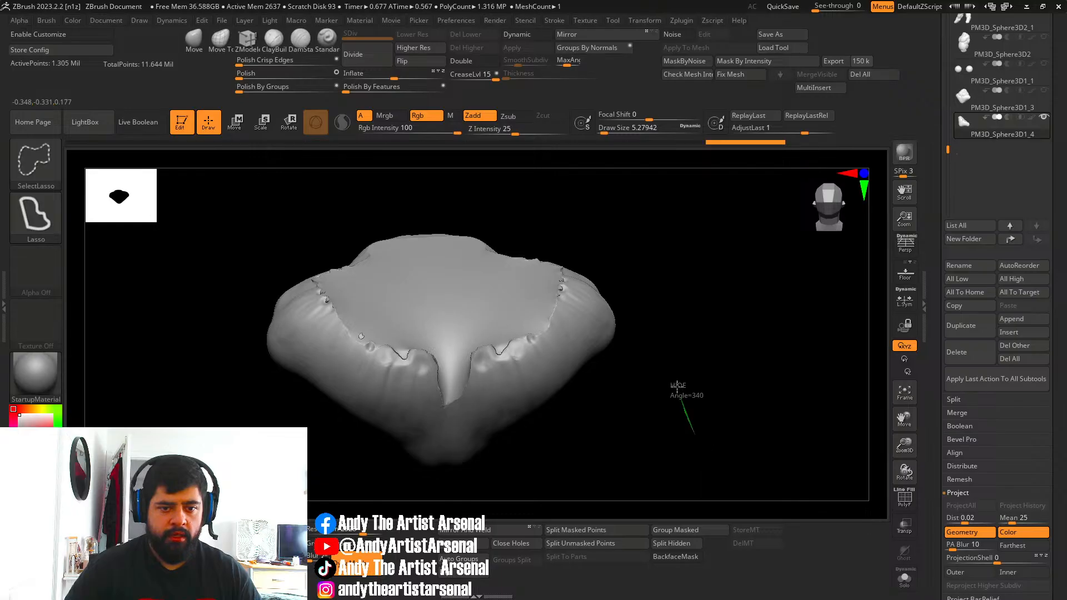
# Delete the stray fragments floating along the cut edge of the duplicate and remesh it with DynaMesh.
pyautogui.moveTo(677, 388)
pyautogui.keyDown('ctrl'); pyautogui.keyDown('shift'); pyautogui.mouseDown()
pyautogui.moveTo(584, 395)
pyautogui.moveTo(538, 429)
pyautogui.moveTo(588, 433)
pyautogui.moveTo(612, 390)
pyautogui.moveTo(589, 376)
pyautogui.mouseUp(); pyautogui.keyUp('shift'); pyautogui.keyUp('ctrl')
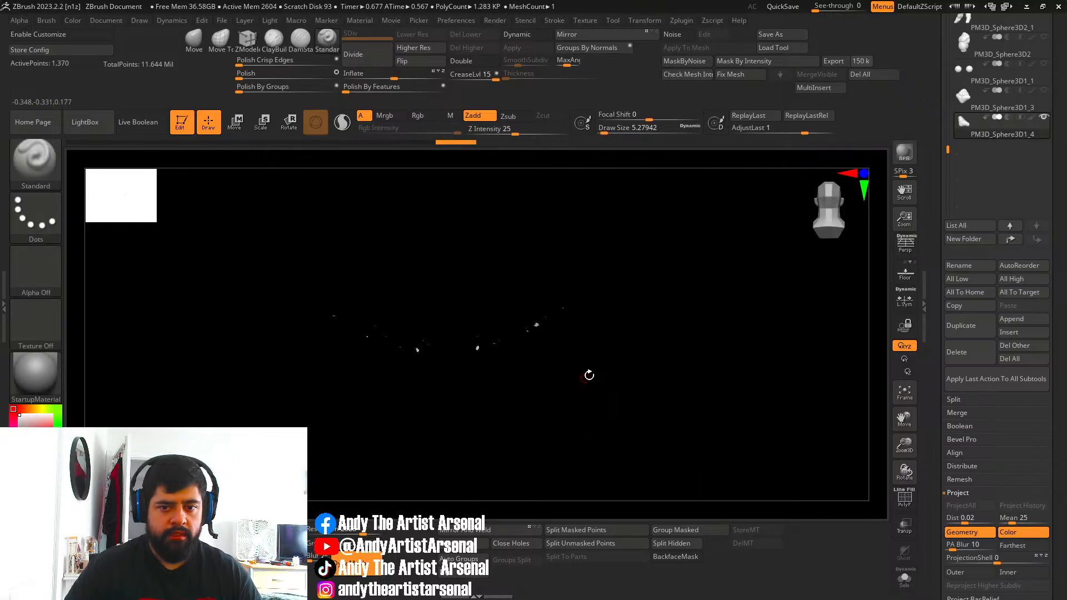
pyautogui.keyDown('ctrl'); pyautogui.keyDown('shift'); pyautogui.moveTo(674, 412); pyautogui.dragTo(620, 447); pyautogui.keyUp('shift'); pyautogui.keyUp('ctrl')
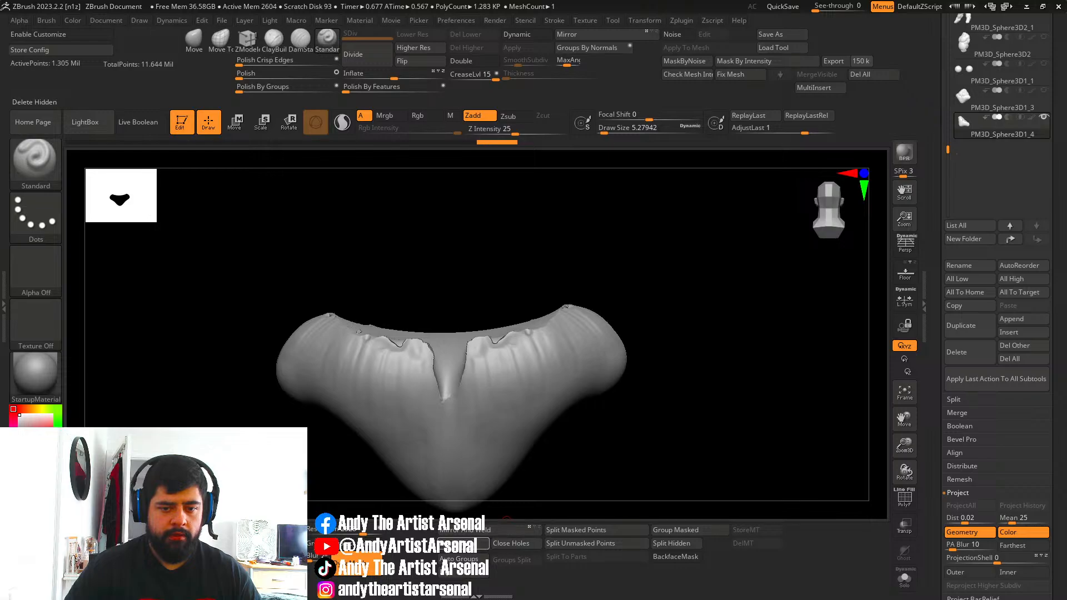
pyautogui.moveTo(675, 377)
pyautogui.mouseDown()
pyautogui.moveTo(638, 381)
pyautogui.moveTo(626, 414)
pyautogui.mouseUp()
pyautogui.moveTo(455, 340); pyautogui.dragTo(481, 295, button='right')
pyautogui.moveTo(751, 310)
pyautogui.keyDown('ctrl'); pyautogui.mouseDown()
pyautogui.moveTo(788, 383)
pyautogui.moveTo(741, 382)
pyautogui.mouseUp(); pyautogui.keyUp('ctrl')
# Set the draw size to about 24.3 and smooth the jagged rim on both sides of the front notch.
pyautogui.keyDown('alt'); pyautogui.moveTo(514, 277); pyautogui.dragTo(511, 347, button='right'); pyautogui.keyUp('alt')
pyautogui.keyDown('ctrl'); pyautogui.moveTo(511, 347); pyautogui.dragTo(504, 368, button='right'); pyautogui.keyUp('ctrl')
pyautogui.press('s')
pyautogui.moveTo(403, 367); pyautogui.dragTo(410, 367)
pyautogui.press('shift')
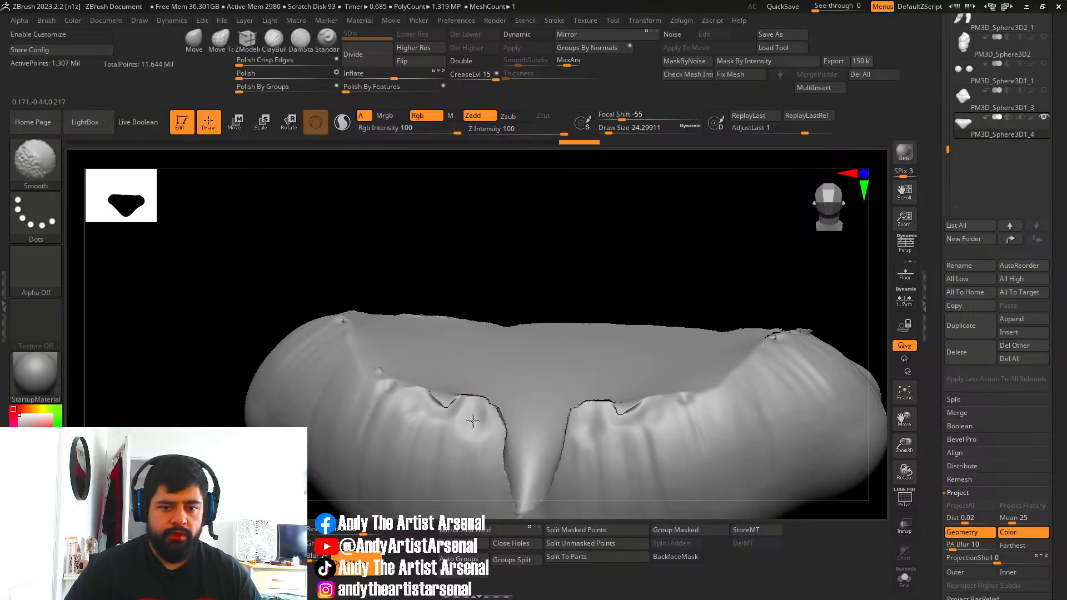
pyautogui.keyDown('shift'); pyautogui.moveTo(493, 421); pyautogui.dragTo(509, 447); pyautogui.keyUp('shift')
pyautogui.keyDown('alt'); pyautogui.moveTo(542, 380); pyautogui.dragTo(544, 340, button='right'); pyautogui.keyUp('alt')
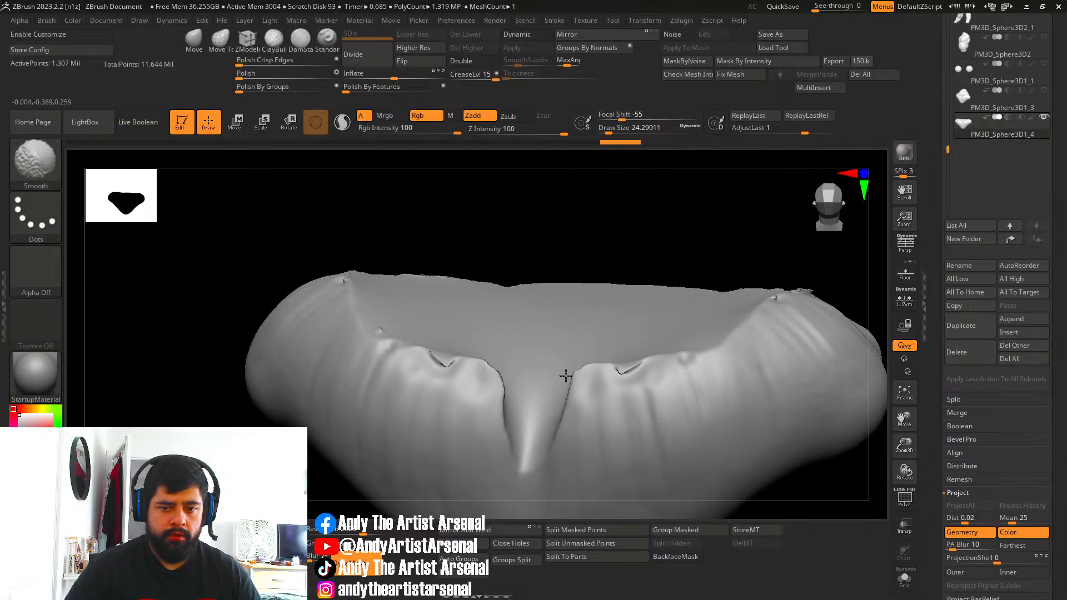
pyautogui.keyDown('shift'); pyautogui.moveTo(640, 365); pyautogui.dragTo(632, 374); pyautogui.keyUp('shift')
# Smooth the rough cut edge around the side of the base and remesh the mesh with DynaMesh.
pyautogui.moveTo(679, 374); pyautogui.dragTo(624, 393, button='right')
pyautogui.keyDown('shift'); pyautogui.moveTo(716, 326); pyautogui.dragTo(687, 341); pyautogui.keyUp('shift')
pyautogui.moveTo(747, 340); pyautogui.dragTo(572, 381, button='right')
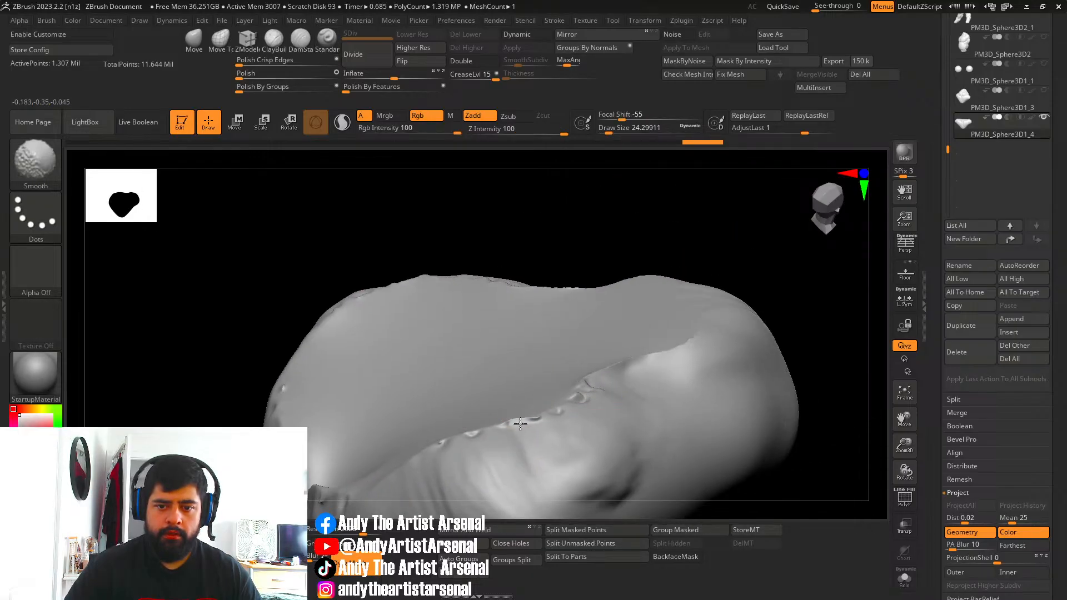
pyautogui.moveTo(606, 375); pyautogui.dragTo(595, 381, button='right')
pyautogui.keyDown('shift'); pyautogui.moveTo(347, 469); pyautogui.dragTo(353, 465); pyautogui.keyUp('shift')
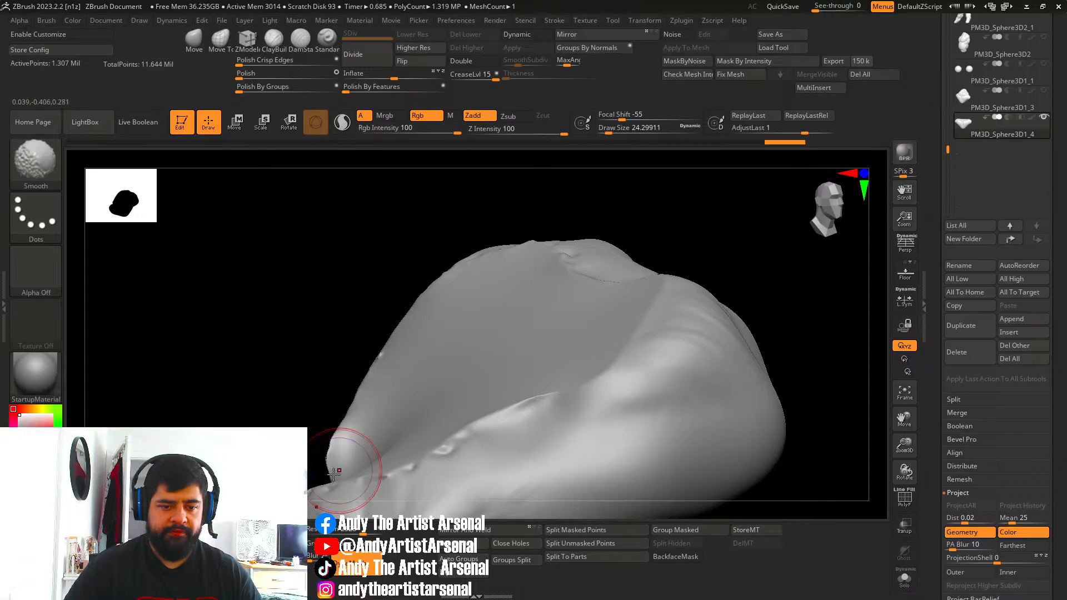
pyautogui.moveTo(352, 465)
pyautogui.mouseDown(button='right')
pyautogui.moveTo(455, 485)
pyautogui.moveTo(405, 369)
pyautogui.mouseUp(button='right')
pyautogui.moveTo(506, 369); pyautogui.dragTo(530, 384, button='right')
pyautogui.press('ctrl')
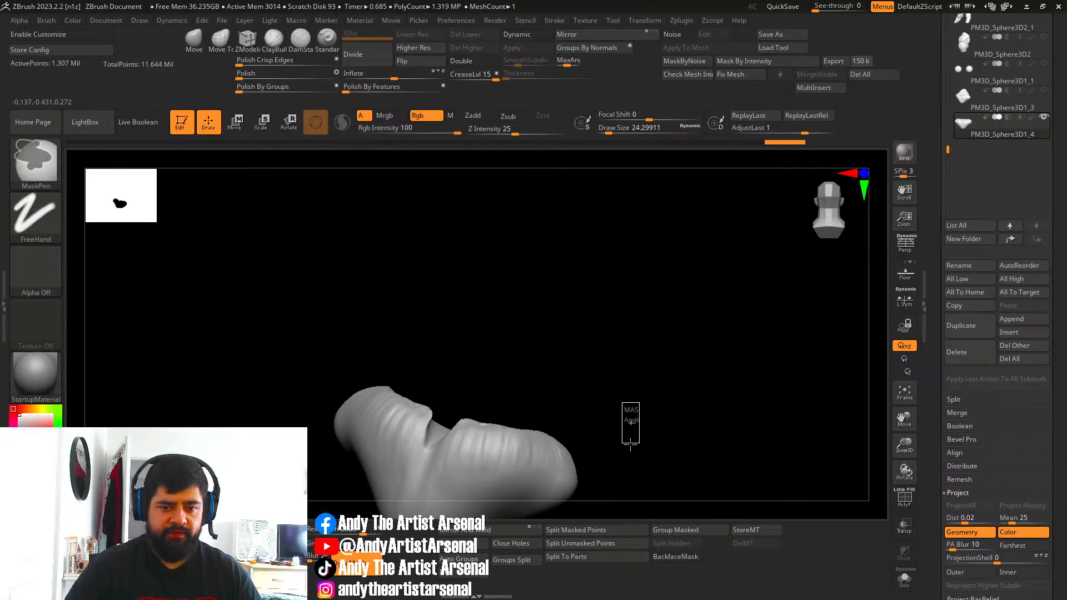
pyautogui.keyDown('ctrl'); pyautogui.moveTo(598, 405); pyautogui.dragTo(585, 412); pyautogui.keyUp('ctrl')
# Smooth the seam at the front notch and along the neighbouring rim, and refresh the DynaMesh.
pyautogui.moveTo(568, 410); pyautogui.dragTo(550, 377, button='right')
pyautogui.press('shift')
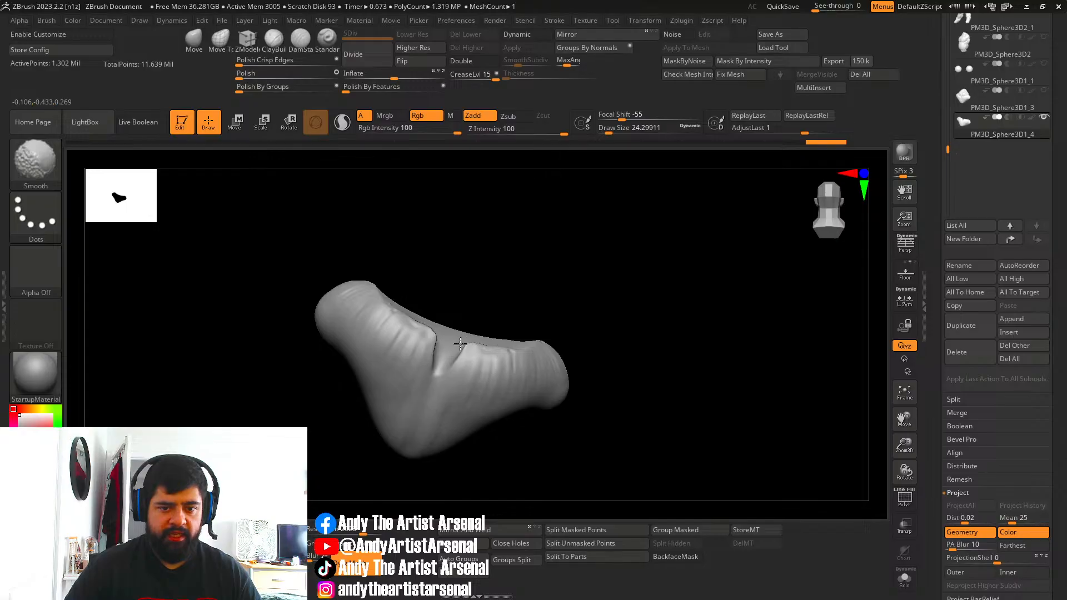
pyautogui.keyDown('shift'); pyautogui.moveTo(460, 344); pyautogui.dragTo(475, 354); pyautogui.keyUp('shift')
pyautogui.moveTo(475, 354)
pyautogui.mouseDown(button='right')
pyautogui.moveTo(474, 410)
pyautogui.moveTo(533, 384)
pyautogui.mouseUp(button='right')
pyautogui.keyDown('ctrl'); pyautogui.moveTo(533, 383); pyautogui.dragTo(615, 348, button='right'); pyautogui.keyUp('ctrl')
pyautogui.keyDown('alt'); pyautogui.moveTo(672, 288); pyautogui.dragTo(707, 345, button='right'); pyautogui.keyUp('alt')
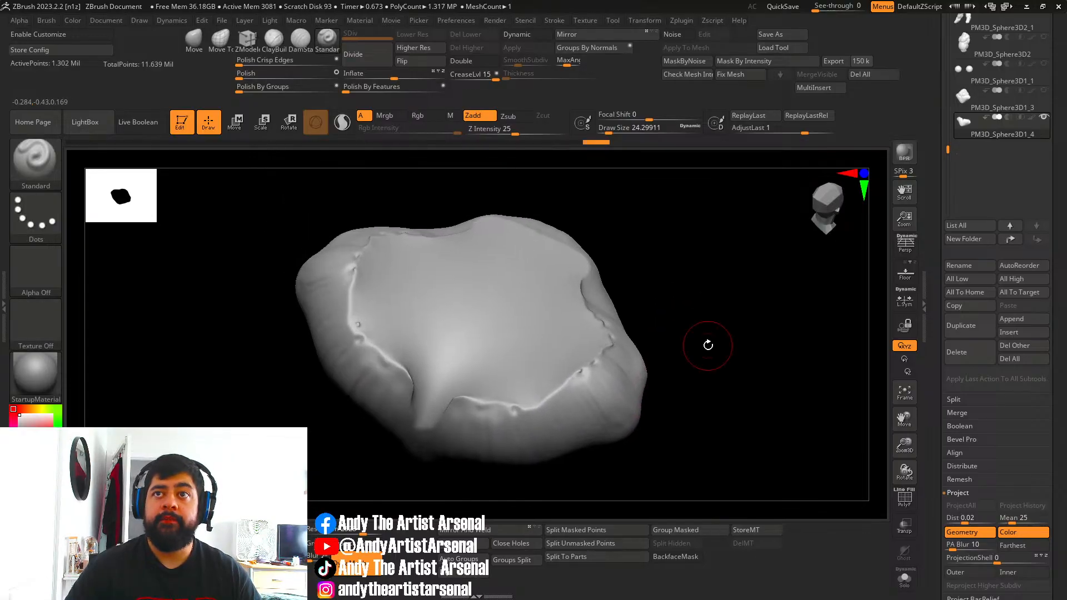
pyautogui.moveTo(721, 309); pyautogui.dragTo(608, 345, button='right')
pyautogui.press('shift')
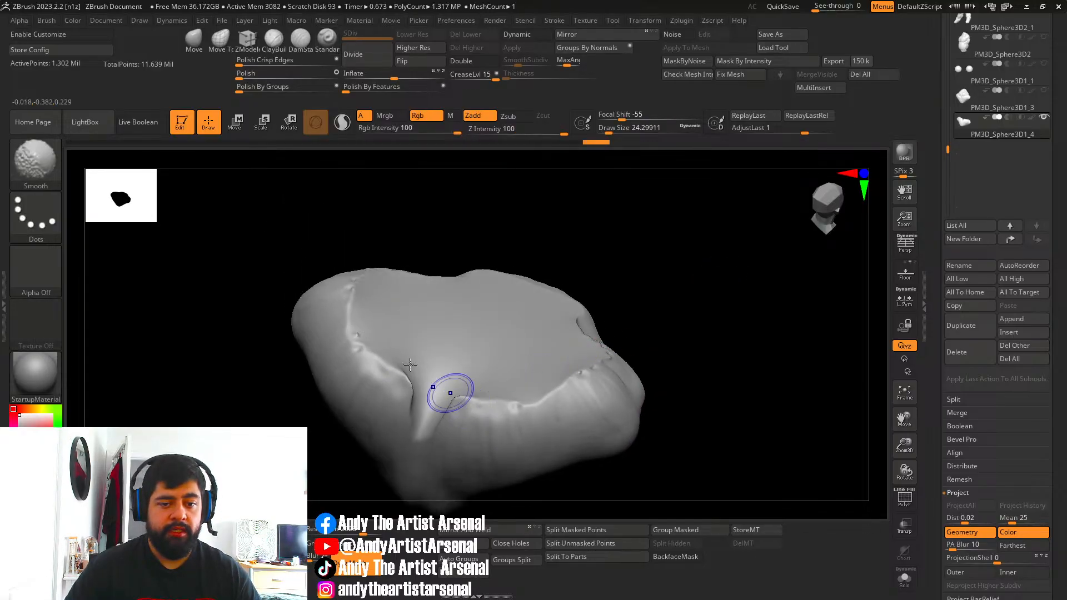
pyautogui.moveTo(493, 389); pyautogui.dragTo(648, 347, button='right')
pyautogui.press('ctrl')
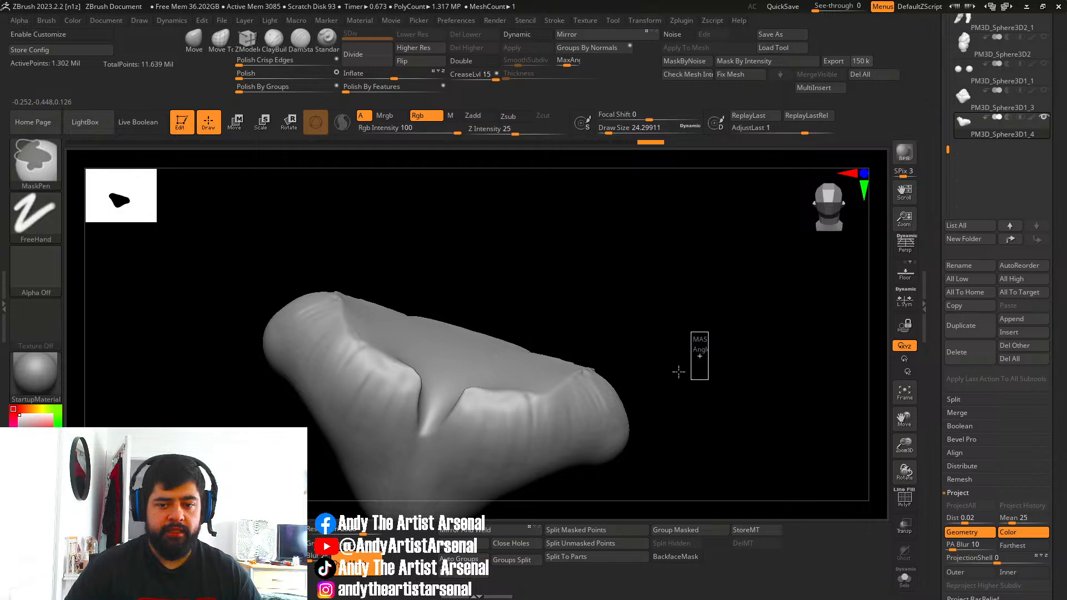
pyautogui.moveTo(665, 403)
pyautogui.mouseDown(button='right')
pyautogui.moveTo(655, 388)
pyautogui.moveTo(656, 414)
pyautogui.mouseUp(button='right')
# Smooth the remaining ridges along the rim and the notch edges, and remesh the base once more.
pyautogui.press('shift')
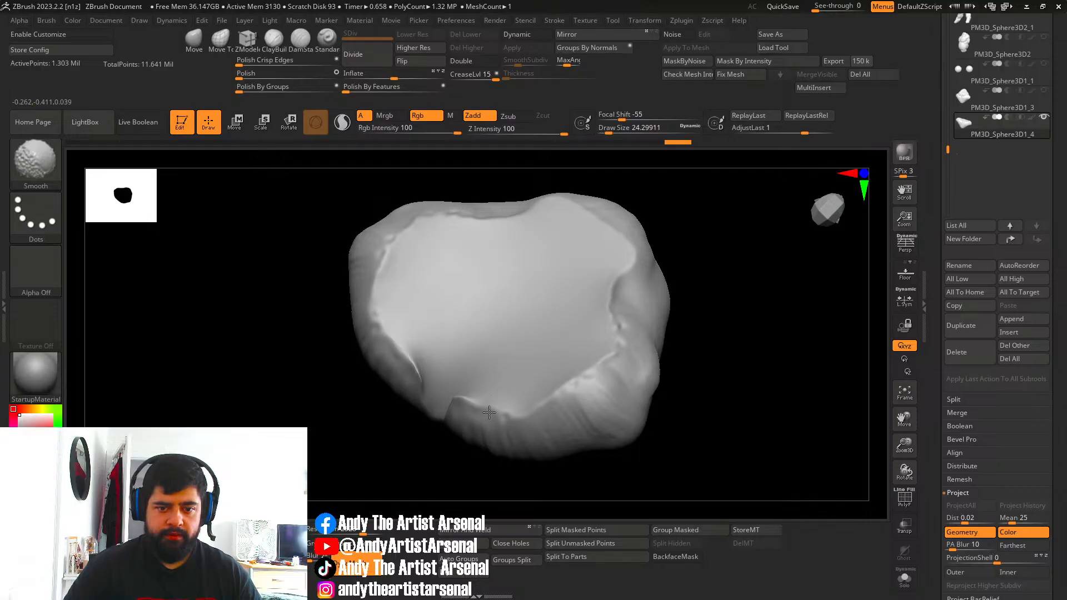
pyautogui.moveTo(461, 400); pyautogui.dragTo(441, 373, button='right')
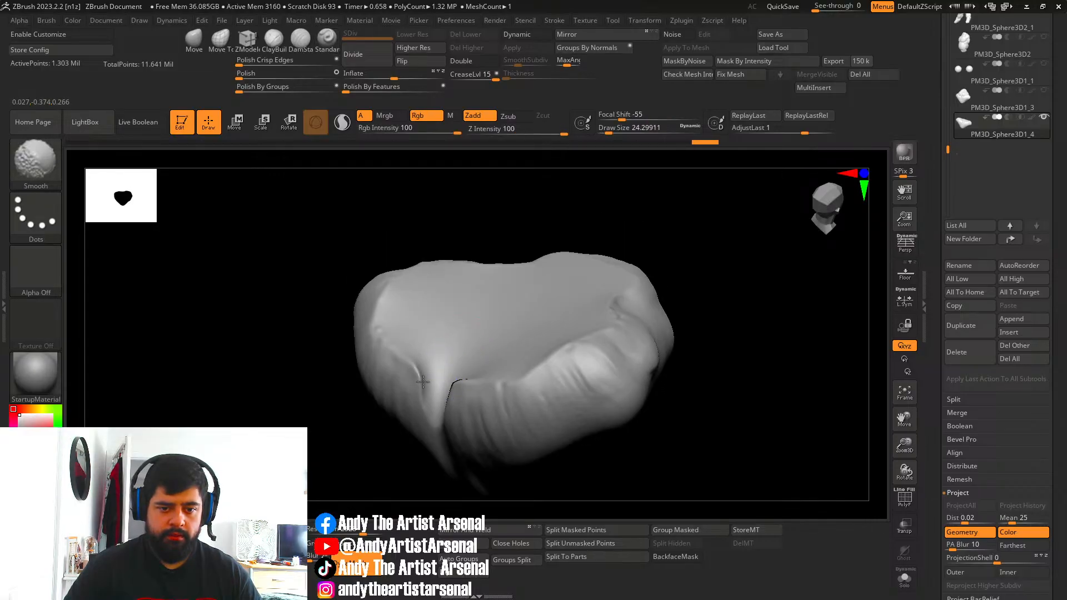
pyautogui.keyDown('shift'); pyautogui.moveTo(457, 386); pyautogui.dragTo(460, 383); pyautogui.keyUp('shift')
pyautogui.moveTo(460, 383); pyautogui.dragTo(530, 380, button='right')
pyautogui.keyDown('shift'); pyautogui.moveTo(438, 389); pyautogui.dragTo(464, 397); pyautogui.keyUp('shift')
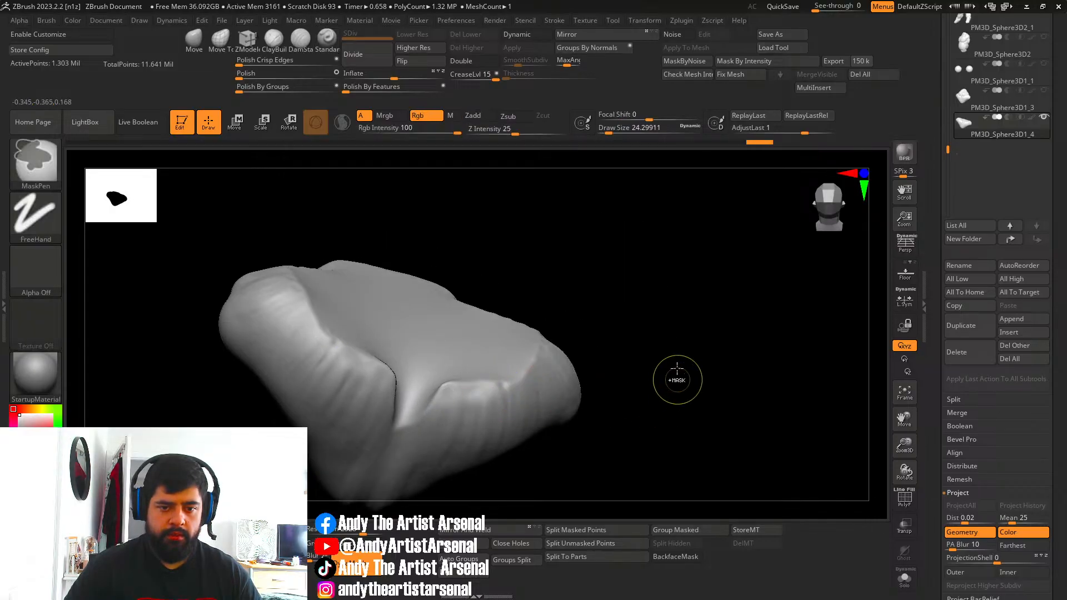
pyautogui.keyDown('ctrl'); pyautogui.moveTo(686, 365); pyautogui.dragTo(677, 417); pyautogui.keyUp('ctrl')
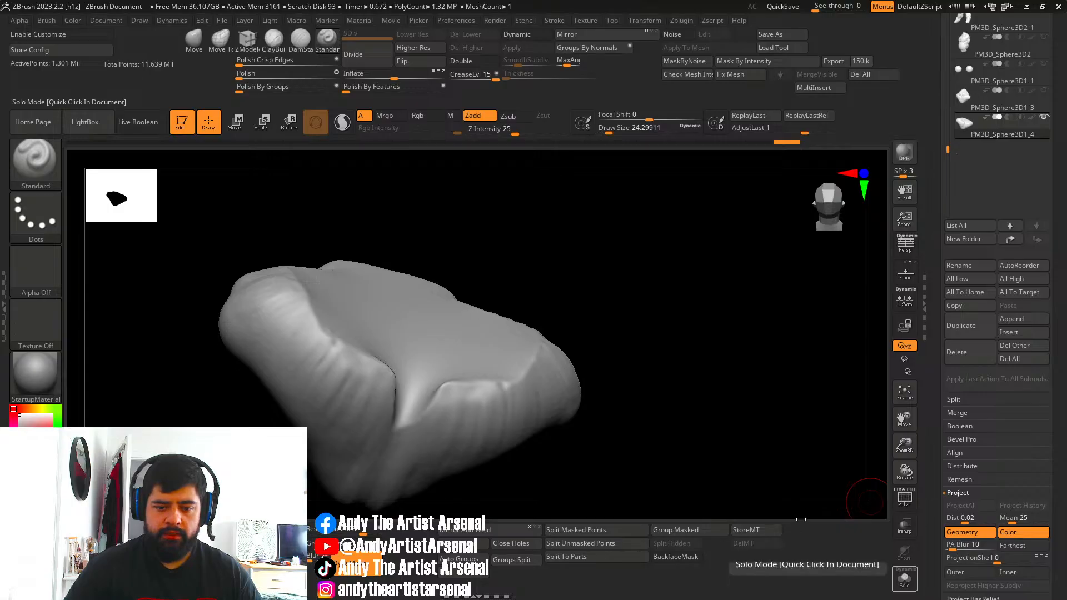
# Select the furry PM3D_Sphere3D1_3 subtool and show it alone in Solo mode.
pyautogui.moveTo(778, 355); pyautogui.dragTo(703, 260, button='right')
pyautogui.keyDown('ctrl'); pyautogui.moveTo(783, 330); pyautogui.dragTo(748, 338, button='right'); pyautogui.keyUp('ctrl')
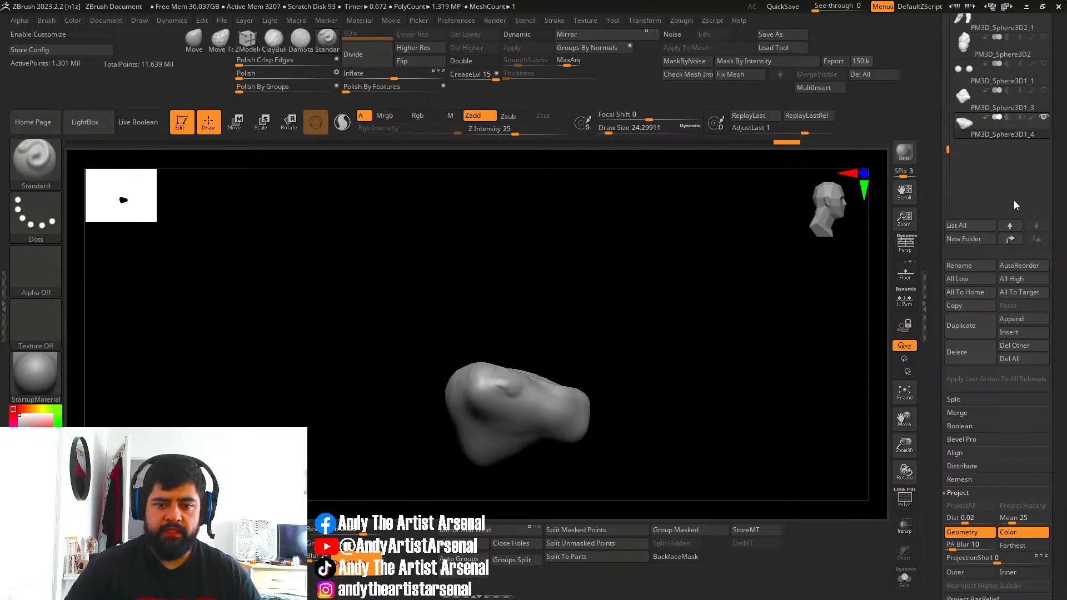
pyautogui.moveTo(1066, 125); pyautogui.dragTo(1065, 194)
pyautogui.click(964, 171)
pyautogui.moveTo(590, 309)
pyautogui.mouseDown(button='right')
pyautogui.moveTo(631, 317)
pyautogui.moveTo(609, 382)
pyautogui.mouseUp(button='right')
pyautogui.click(904, 584)
pyautogui.moveTo(522, 356); pyautogui.dragTo(574, 384, button='right')
pyautogui.keyDown('alt'); pyautogui.moveTo(574, 384); pyautogui.dragTo(617, 333, button='right'); pyautogui.keyUp('alt')
pyautogui.moveTo(617, 334); pyautogui.dragTo(493, 308, button='right')
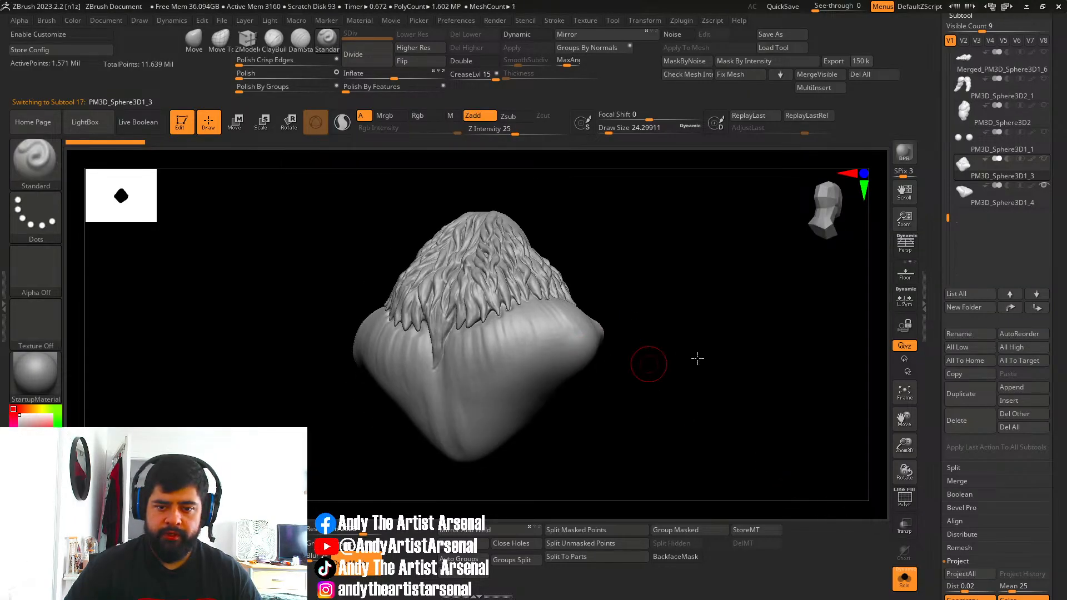
# Isolate the smooth body of PM3D_Sphere3D1_3 by hiding the fur cap and its front tufts with SelectLasso.
pyautogui.moveTo(698, 359)
pyautogui.mouseDown(button='right')
pyautogui.moveTo(669, 393)
pyautogui.moveTo(676, 383)
pyautogui.moveTo(657, 382)
pyautogui.mouseUp(button='right')
pyautogui.moveTo(715, 248)
pyautogui.keyDown('ctrl'); pyautogui.keyDown('shift'); pyautogui.mouseDown()
pyautogui.moveTo(523, 290)
pyautogui.moveTo(525, 309)
pyautogui.moveTo(674, 396)
pyautogui.moveTo(631, 374)
pyautogui.mouseUp(); pyautogui.keyUp('shift'); pyautogui.keyUp('ctrl')
pyautogui.moveTo(631, 374); pyautogui.dragTo(760, 366, button='right')
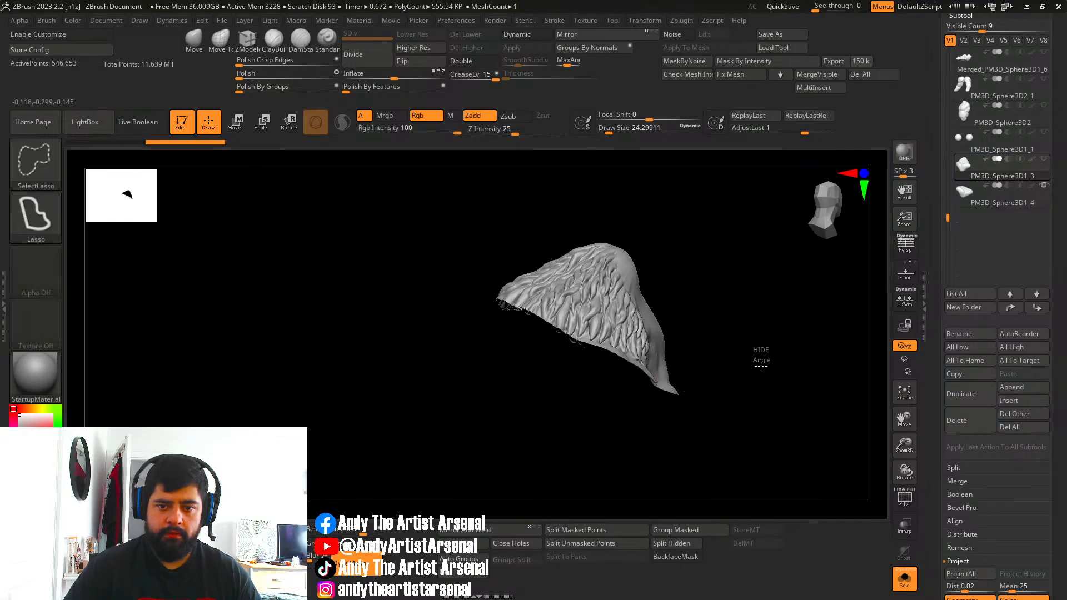
pyautogui.keyDown('ctrl'); pyautogui.keyDown('shift'); pyautogui.moveTo(761, 365); pyautogui.dragTo(769, 378); pyautogui.keyUp('shift'); pyautogui.keyUp('ctrl')
pyautogui.moveTo(585, 312)
pyautogui.mouseDown(button='right')
pyautogui.moveTo(595, 278)
pyautogui.moveTo(607, 277)
pyautogui.mouseUp(button='right')
pyautogui.moveTo(518, 283)
pyautogui.keyDown('ctrl'); pyautogui.keyDown('shift'); pyautogui.mouseDown()
pyautogui.moveTo(468, 313)
pyautogui.moveTo(472, 334)
pyautogui.moveTo(506, 345)
pyautogui.mouseUp(); pyautogui.keyUp('shift'); pyautogui.keyUp('ctrl')
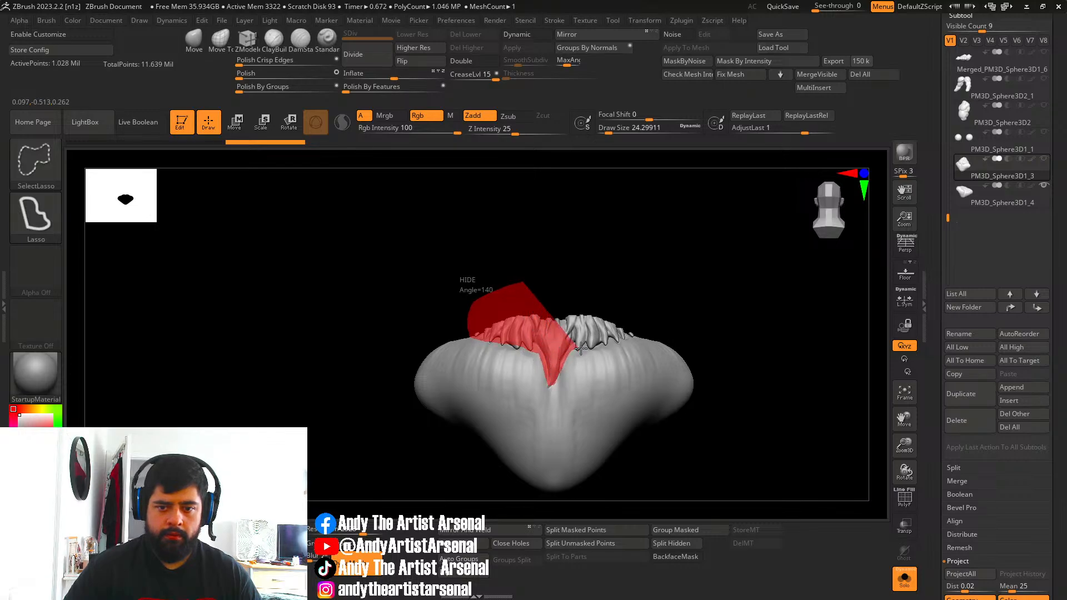
pyautogui.moveTo(580, 349)
pyautogui.keyDown('ctrl'); pyautogui.keyDown('shift'); pyautogui.mouseDown()
pyautogui.moveTo(639, 322)
pyautogui.moveTo(653, 302)
pyautogui.mouseUp(); pyautogui.keyUp('shift'); pyautogui.keyUp('ctrl')
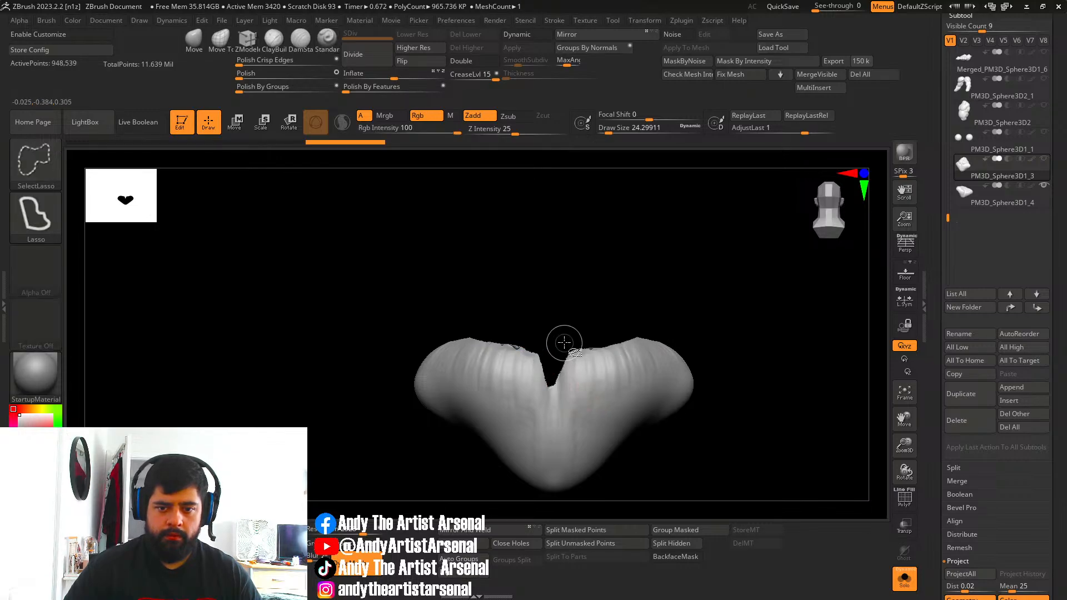
# Hide the leftover fur bits along the body's upper rim and invert the visibility to show only the fur.
pyautogui.keyDown('ctrl'); pyautogui.moveTo(564, 343); pyautogui.dragTo(495, 326, button='right'); pyautogui.keyUp('ctrl')
pyautogui.moveTo(425, 320)
pyautogui.keyDown('ctrl'); pyautogui.keyDown('shift'); pyautogui.mouseDown()
pyautogui.moveTo(447, 336)
pyautogui.moveTo(531, 251)
pyautogui.mouseUp(); pyautogui.keyUp('shift'); pyautogui.keyUp('ctrl')
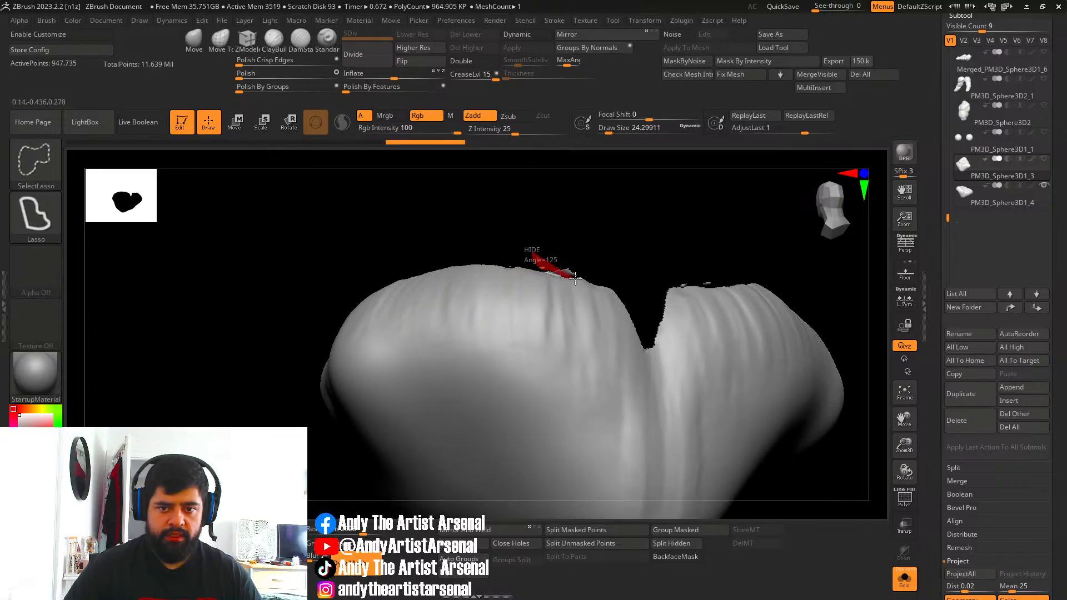
pyautogui.keyDown('ctrl'); pyautogui.keyDown('shift'); pyautogui.moveTo(576, 279); pyautogui.dragTo(557, 285); pyautogui.keyUp('shift'); pyautogui.keyUp('ctrl')
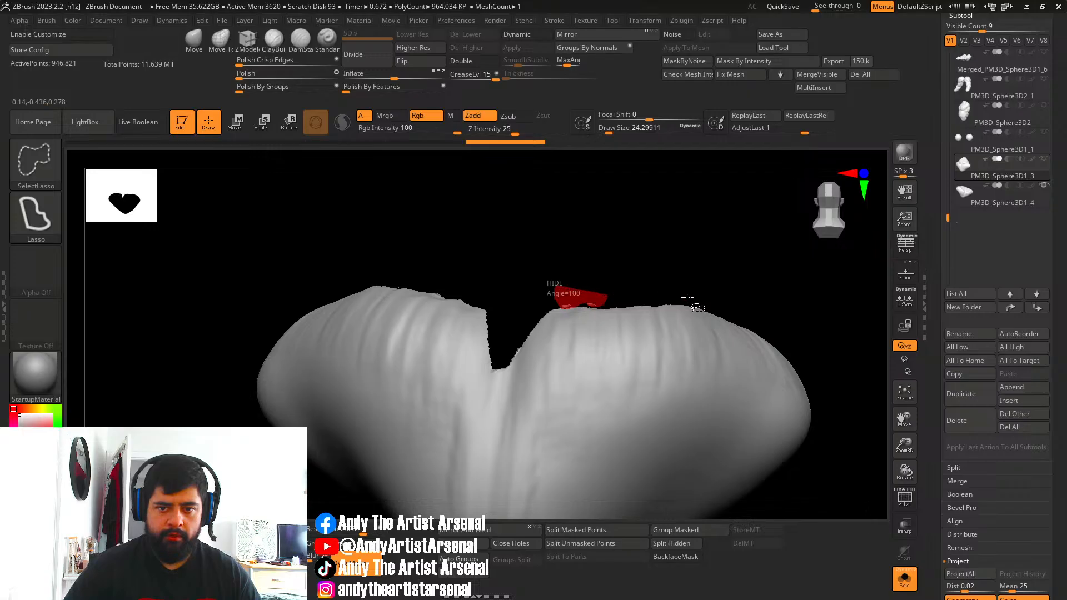
pyautogui.keyDown('ctrl'); pyautogui.keyDown('shift'); pyautogui.moveTo(687, 297); pyautogui.dragTo(687, 298); pyautogui.keyUp('shift'); pyautogui.keyUp('ctrl')
pyautogui.moveTo(684, 295)
pyautogui.mouseDown()
pyautogui.moveTo(532, 279)
pyautogui.moveTo(614, 281)
pyautogui.moveTo(669, 357)
pyautogui.moveTo(594, 384)
pyautogui.moveTo(615, 369)
pyautogui.moveTo(618, 377)
pyautogui.mouseUp()
pyautogui.moveTo(600, 345)
pyautogui.mouseDown()
pyautogui.moveTo(507, 297)
pyautogui.moveTo(446, 320)
pyautogui.mouseUp()
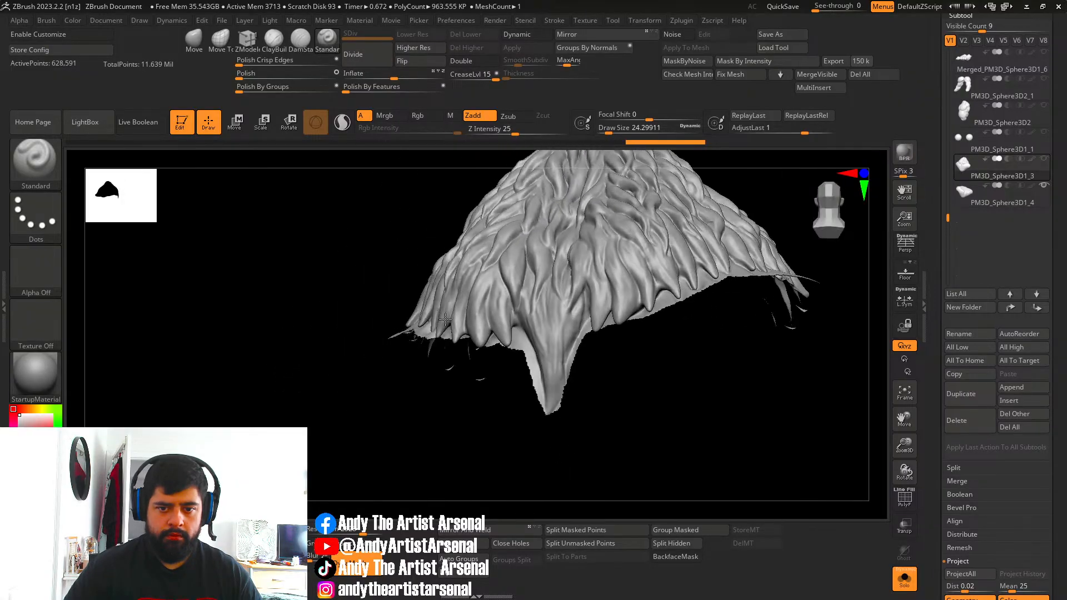
# Hide the strips of smooth skin flanking the long central fur tuft with SelectLasso.
pyautogui.moveTo(445, 319); pyautogui.dragTo(531, 417, button='right')
pyautogui.moveTo(539, 357)
pyautogui.keyDown('alt'); pyautogui.mouseDown(button='right')
pyautogui.moveTo(503, 274)
pyautogui.moveTo(531, 350)
pyautogui.mouseUp(button='right'); pyautogui.keyUp('alt')
pyautogui.hotkey('ctrl', 'shift')
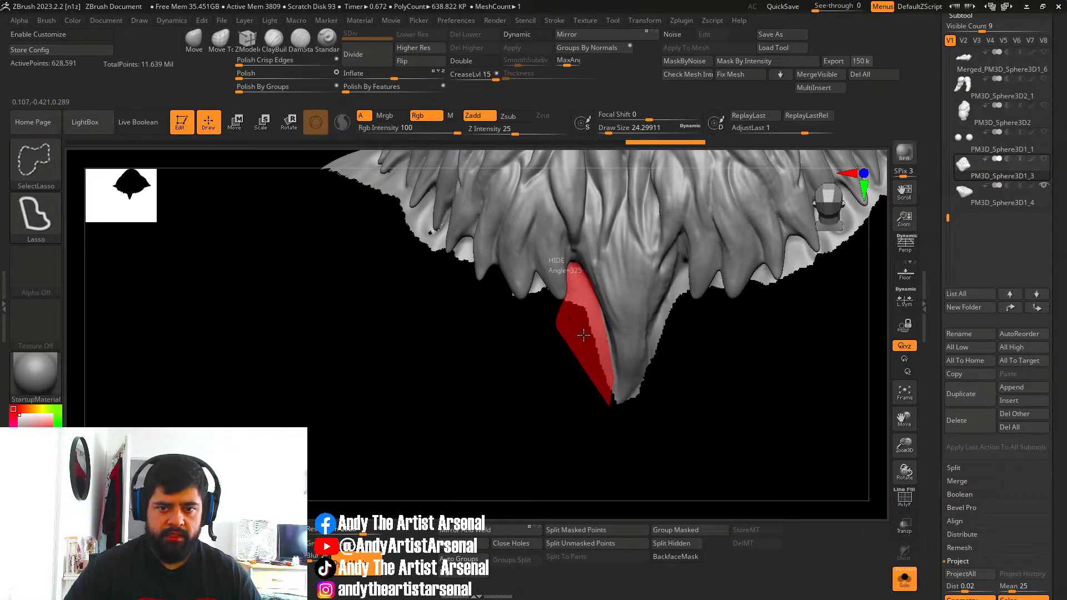
pyautogui.keyDown('ctrl'); pyautogui.keyDown('alt'); pyautogui.keyDown('shift'); pyautogui.moveTo(583, 335); pyautogui.dragTo(585, 337); pyautogui.keyUp('shift'); pyautogui.keyUp('alt'); pyautogui.keyUp('ctrl')
pyautogui.moveTo(572, 342)
pyautogui.keyDown('alt'); pyautogui.mouseDown(button='right')
pyautogui.moveTo(521, 350)
pyautogui.moveTo(556, 326)
pyautogui.mouseUp(button='right'); pyautogui.keyUp('alt')
pyautogui.keyDown('ctrl'); pyautogui.keyDown('alt'); pyautogui.keyDown('shift'); pyautogui.moveTo(572, 420); pyautogui.dragTo(587, 389); pyautogui.keyUp('shift'); pyautogui.keyUp('alt'); pyautogui.keyUp('ctrl')
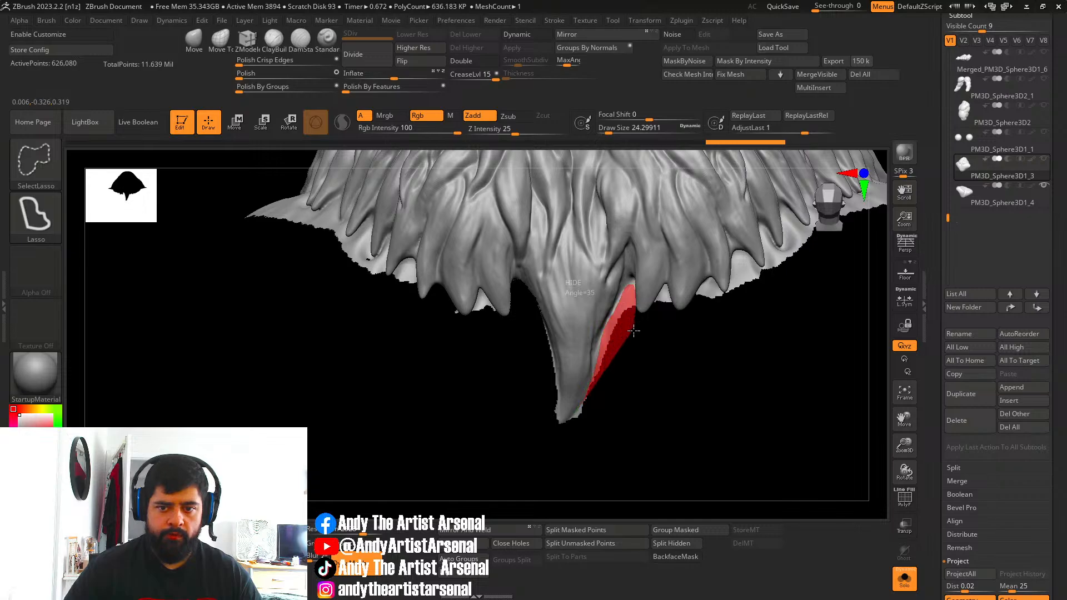
pyautogui.keyDown('ctrl'); pyautogui.keyDown('alt'); pyautogui.keyDown('shift'); pyautogui.moveTo(633, 330); pyautogui.dragTo(633, 329); pyautogui.keyUp('shift'); pyautogui.keyUp('alt'); pyautogui.keyUp('ctrl')
# Hide the skin between the fur points beside the central tuft and the leftover edge at the tuft's tip.
pyautogui.keyDown('alt'); pyautogui.moveTo(632, 329); pyautogui.dragTo(590, 325, button='right'); pyautogui.keyUp('alt')
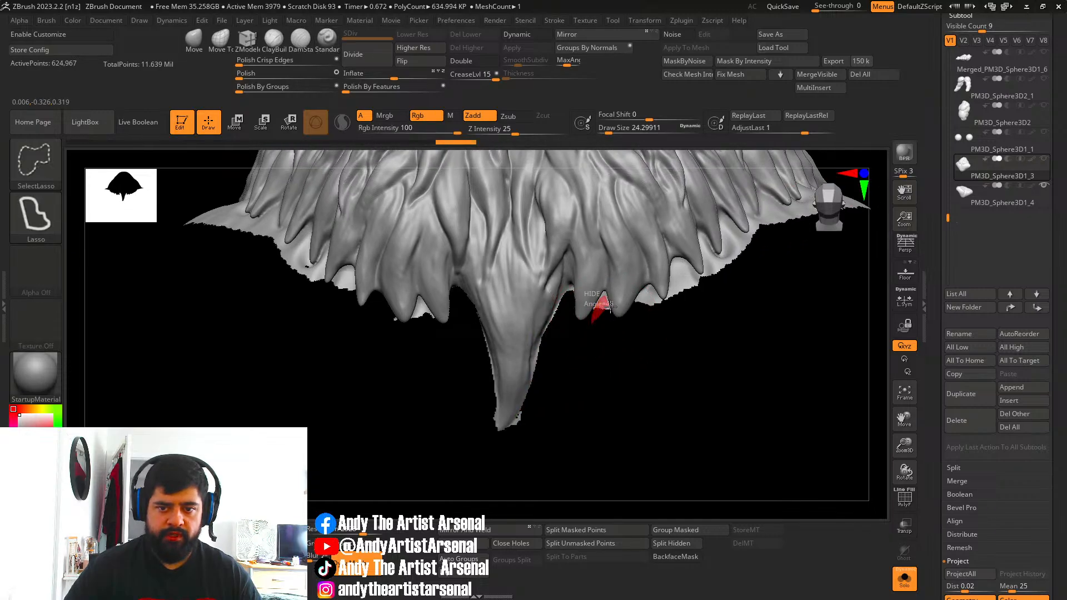
pyautogui.keyDown('ctrl'); pyautogui.keyDown('alt'); pyautogui.keyDown('shift'); pyautogui.moveTo(610, 306); pyautogui.dragTo(605, 327); pyautogui.keyUp('shift'); pyautogui.keyUp('alt'); pyautogui.keyUp('ctrl')
pyautogui.keyDown('alt'); pyautogui.moveTo(643, 329); pyautogui.dragTo(594, 339, button='right'); pyautogui.keyUp('alt')
pyautogui.keyDown('ctrl'); pyautogui.keyDown('alt'); pyautogui.keyDown('shift'); pyautogui.moveTo(499, 389); pyautogui.dragTo(480, 411); pyautogui.keyUp('shift'); pyautogui.keyUp('alt'); pyautogui.keyUp('ctrl')
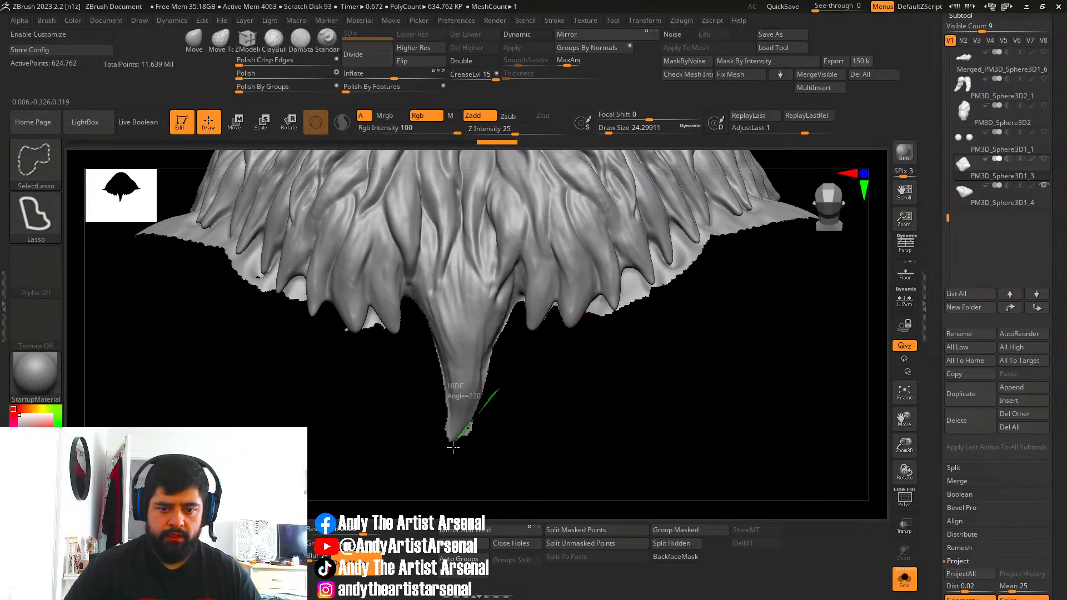
pyautogui.keyDown('ctrl'); pyautogui.keyDown('alt'); pyautogui.keyDown('shift'); pyautogui.moveTo(453, 446); pyautogui.dragTo(455, 449); pyautogui.keyUp('shift'); pyautogui.keyUp('alt'); pyautogui.keyUp('ctrl')
# Hide the skin patches showing between the next fur points beside the central tuft.
pyautogui.keyDown('alt'); pyautogui.moveTo(576, 424); pyautogui.dragTo(536, 374, button='right'); pyautogui.keyUp('alt')
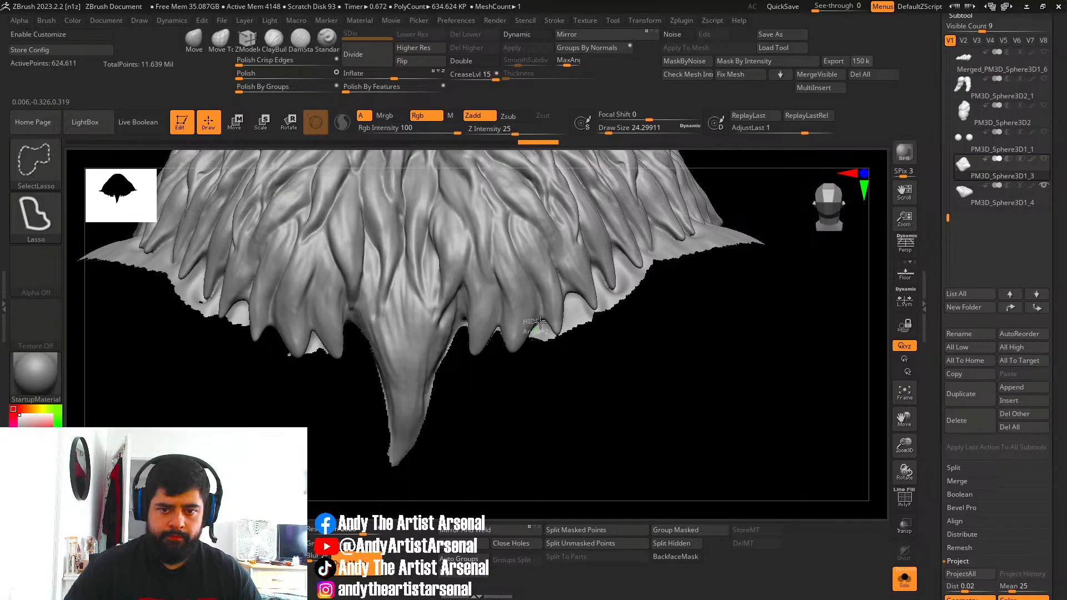
pyautogui.keyDown('ctrl'); pyautogui.keyDown('alt'); pyautogui.keyDown('shift'); pyautogui.moveTo(564, 348); pyautogui.dragTo(548, 358); pyautogui.keyUp('shift'); pyautogui.keyUp('alt'); pyautogui.keyUp('ctrl')
pyautogui.keyDown('alt'); pyautogui.moveTo(548, 358); pyautogui.dragTo(519, 369, button='right'); pyautogui.keyUp('alt')
pyautogui.moveTo(525, 360)
pyautogui.keyDown('ctrl'); pyautogui.keyDown('alt'); pyautogui.keyDown('shift'); pyautogui.mouseDown()
pyautogui.moveTo(536, 341)
pyautogui.moveTo(535, 363)
pyautogui.mouseUp(); pyautogui.keyUp('shift'); pyautogui.keyUp('alt'); pyautogui.keyUp('ctrl')
pyautogui.moveTo(548, 364); pyautogui.dragTo(528, 364, button='right')
pyautogui.moveTo(525, 362)
pyautogui.keyDown('ctrl'); pyautogui.keyDown('alt'); pyautogui.keyDown('shift'); pyautogui.mouseDown()
pyautogui.moveTo(561, 359)
pyautogui.moveTo(531, 334)
pyautogui.mouseUp(); pyautogui.keyUp('shift'); pyautogui.keyUp('alt'); pyautogui.keyUp('ctrl')
pyautogui.keyDown('ctrl'); pyautogui.keyDown('alt'); pyautogui.keyDown('shift'); pyautogui.moveTo(580, 370); pyautogui.dragTo(581, 370); pyautogui.keyUp('shift'); pyautogui.keyUp('alt'); pyautogui.keyUp('ctrl')
# Hide the skin wedges between the fur points a little farther out from the central tuft with SelectLasso.
pyautogui.moveTo(581, 370)
pyautogui.mouseDown(button='right')
pyautogui.moveTo(381, 383)
pyautogui.moveTo(432, 393)
pyautogui.moveTo(460, 352)
pyautogui.moveTo(529, 341)
pyautogui.mouseUp(button='right')
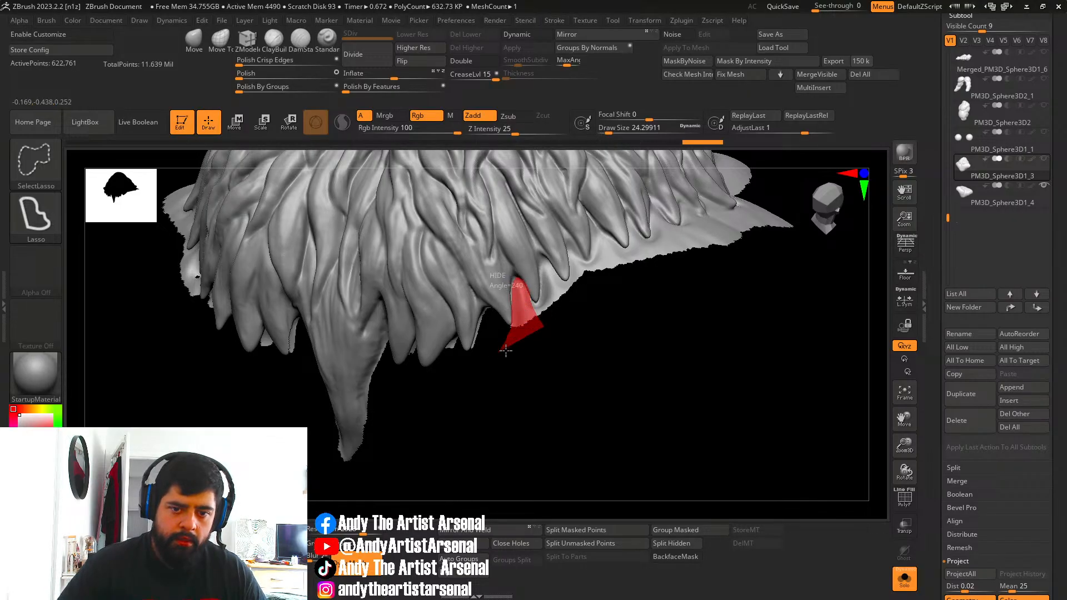
pyautogui.keyDown('ctrl'); pyautogui.keyDown('alt'); pyautogui.keyDown('shift'); pyautogui.moveTo(506, 350); pyautogui.dragTo(528, 342); pyautogui.keyUp('shift'); pyautogui.keyUp('alt'); pyautogui.keyUp('ctrl')
pyautogui.keyDown('alt'); pyautogui.moveTo(561, 302); pyautogui.dragTo(493, 365, button='right'); pyautogui.keyUp('alt')
pyautogui.moveTo(457, 367)
pyautogui.keyDown('ctrl'); pyautogui.keyDown('alt'); pyautogui.keyDown('shift'); pyautogui.mouseDown()
pyautogui.moveTo(495, 411)
pyautogui.moveTo(495, 388)
pyautogui.mouseUp(); pyautogui.keyUp('shift'); pyautogui.keyUp('alt'); pyautogui.keyUp('ctrl')
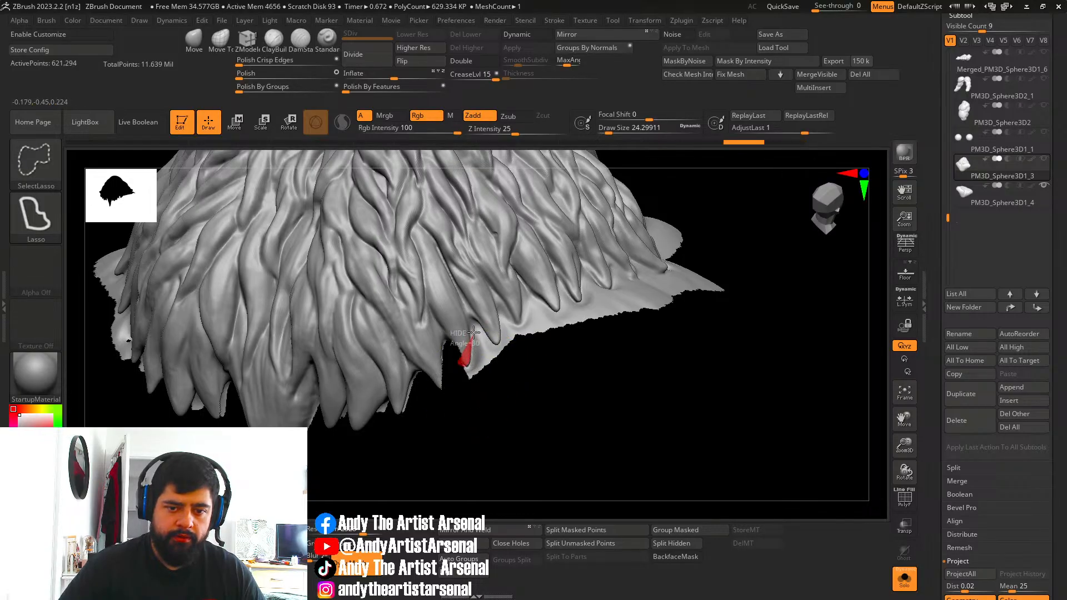
pyautogui.moveTo(506, 359)
pyautogui.keyDown('ctrl'); pyautogui.keyDown('alt'); pyautogui.keyDown('shift'); pyautogui.mouseDown()
pyautogui.moveTo(445, 419)
pyautogui.moveTo(443, 410)
pyautogui.mouseUp(); pyautogui.keyUp('shift'); pyautogui.keyUp('alt'); pyautogui.keyUp('ctrl')
pyautogui.moveTo(535, 369)
pyautogui.keyDown('alt'); pyautogui.mouseDown(button='right')
pyautogui.moveTo(493, 398)
pyautogui.moveTo(436, 394)
pyautogui.mouseUp(button='right'); pyautogui.keyUp('alt')
# Hide the skin between the following two fur points along the lower fur edge.
pyautogui.hotkey('ctrl', 'shift')
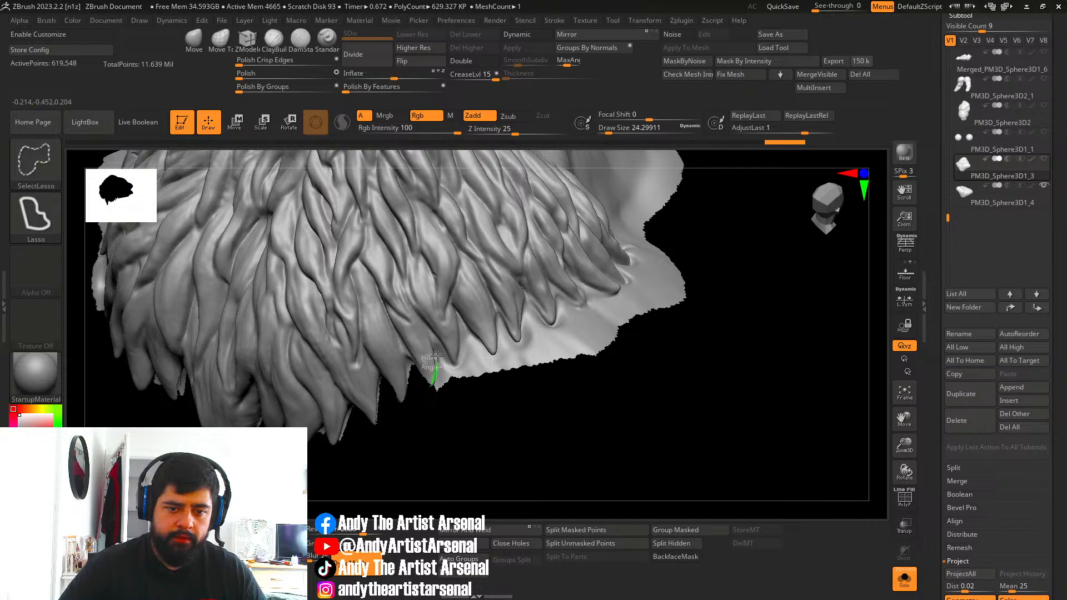
pyautogui.keyDown('ctrl'); pyautogui.keyDown('alt'); pyautogui.keyDown('shift'); pyautogui.moveTo(461, 373); pyautogui.dragTo(454, 383); pyautogui.keyUp('shift'); pyautogui.keyUp('alt'); pyautogui.keyUp('ctrl')
pyautogui.hotkey('ctrl', 'shift')
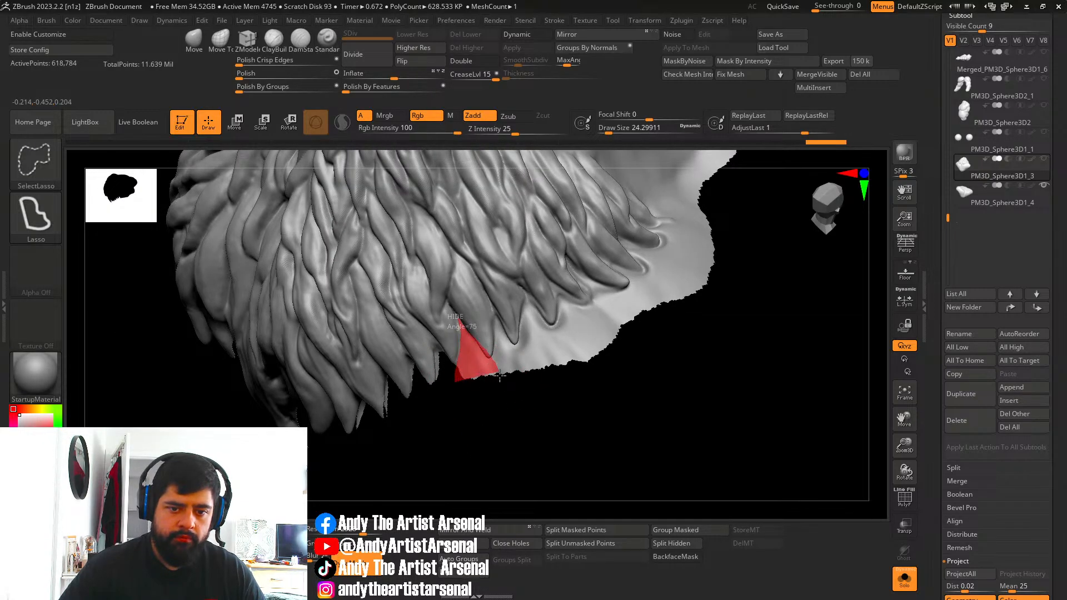
pyautogui.moveTo(559, 402)
pyautogui.keyDown('ctrl'); pyautogui.keyDown('alt'); pyautogui.keyDown('shift'); pyautogui.mouseDown()
pyautogui.moveTo(474, 374)
pyautogui.moveTo(500, 390)
pyautogui.mouseUp(); pyautogui.keyUp('shift'); pyautogui.keyUp('alt'); pyautogui.keyUp('ctrl')
pyautogui.hotkey('ctrl', 'shift')
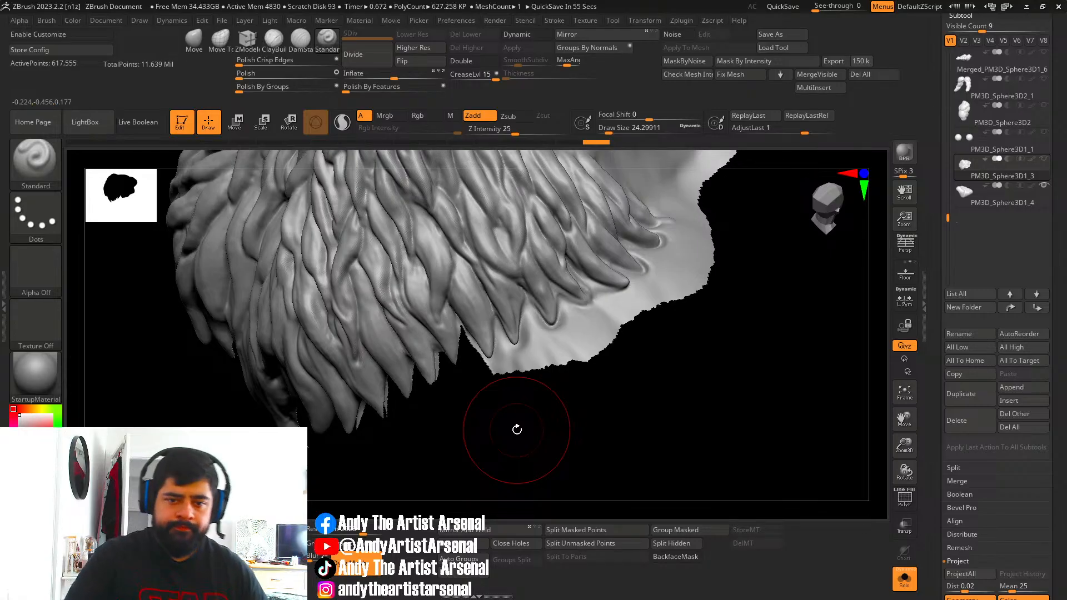
# Hide the skin wedges around the next pair of fur points, working toward the side of the neck.
pyautogui.moveTo(500, 381)
pyautogui.mouseDown()
pyautogui.moveTo(517, 294)
pyautogui.moveTo(514, 375)
pyautogui.moveTo(530, 371)
pyautogui.moveTo(497, 380)
pyautogui.mouseUp()
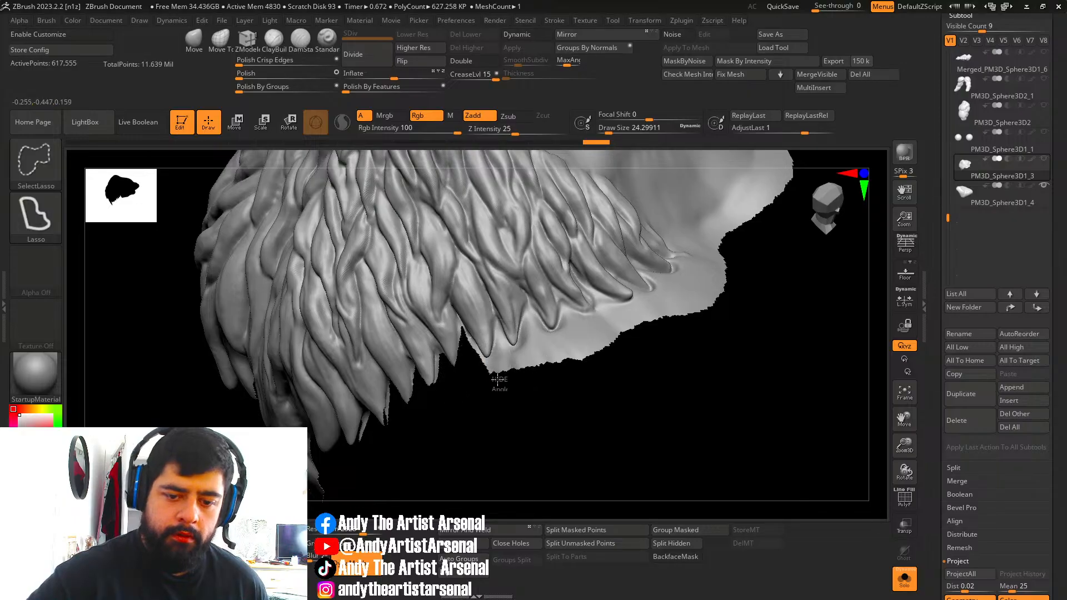
pyautogui.moveTo(462, 346)
pyautogui.keyDown('ctrl'); pyautogui.keyDown('alt'); pyautogui.keyDown('shift'); pyautogui.mouseDown()
pyautogui.moveTo(494, 331)
pyautogui.moveTo(501, 369)
pyautogui.moveTo(491, 351)
pyautogui.moveTo(512, 389)
pyautogui.mouseUp(); pyautogui.keyUp('shift'); pyautogui.keyUp('alt'); pyautogui.keyUp('ctrl')
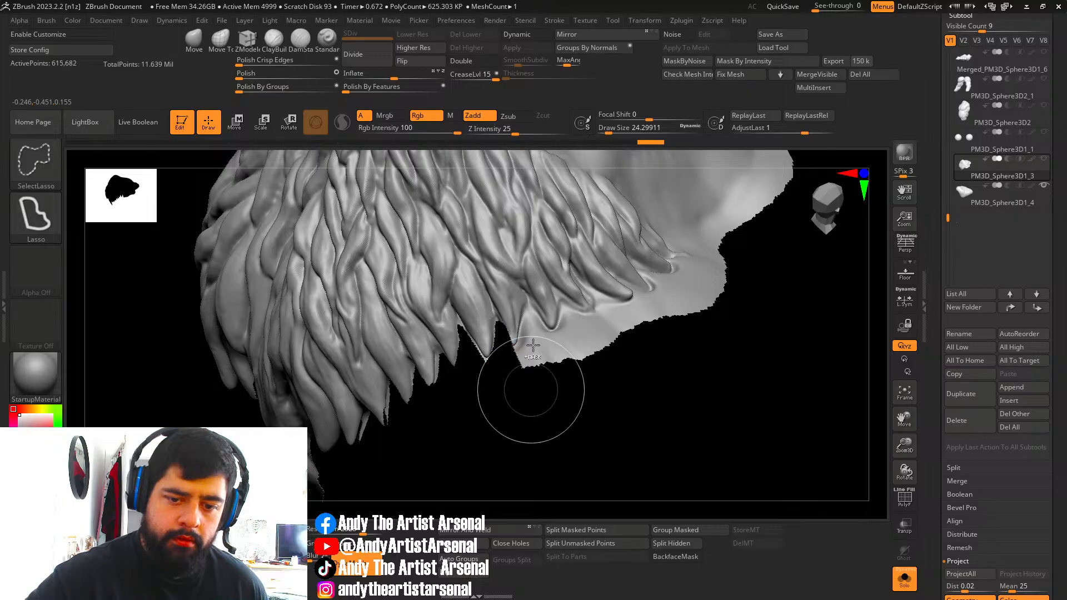
pyautogui.moveTo(511, 345)
pyautogui.keyDown('ctrl'); pyautogui.keyDown('alt'); pyautogui.keyDown('shift'); pyautogui.mouseDown()
pyautogui.moveTo(553, 366)
pyautogui.moveTo(550, 337)
pyautogui.moveTo(522, 371)
pyautogui.moveTo(530, 375)
pyautogui.mouseUp(); pyautogui.keyUp('shift'); pyautogui.keyUp('alt'); pyautogui.keyUp('ctrl')
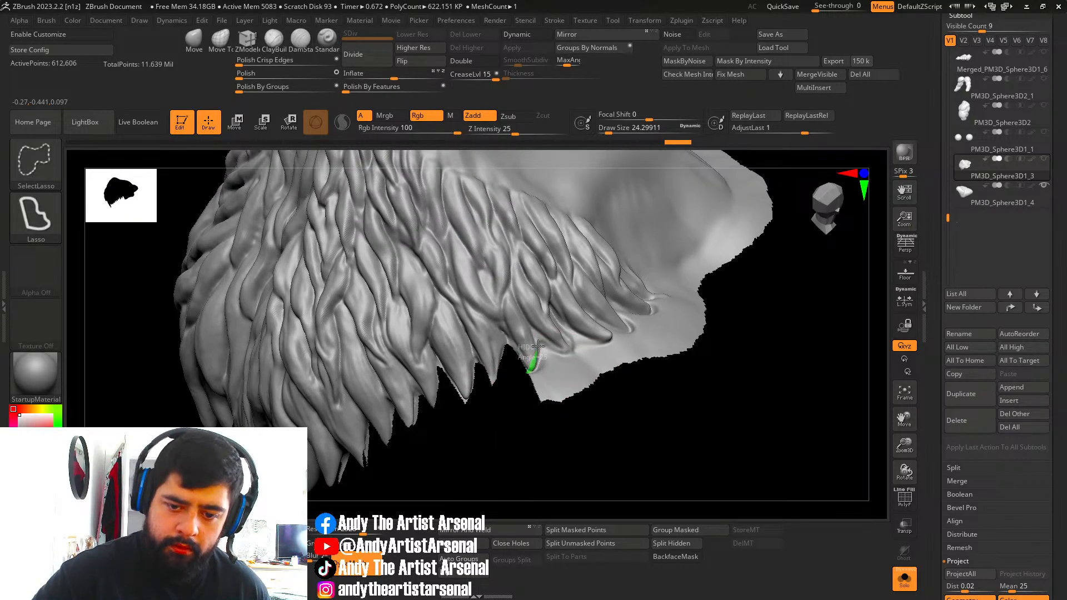
# Hide the skin below the long fur points where the lower fur edge curves around the side of the neck.
pyautogui.moveTo(569, 354)
pyautogui.keyDown('ctrl'); pyautogui.keyDown('alt'); pyautogui.keyDown('shift'); pyautogui.mouseDown()
pyautogui.moveTo(577, 420)
pyautogui.moveTo(489, 444)
pyautogui.mouseUp(); pyautogui.keyUp('shift'); pyautogui.keyUp('alt'); pyautogui.keyUp('ctrl')
pyautogui.moveTo(495, 439); pyautogui.dragTo(561, 420)
pyautogui.keyDown('ctrl'); pyautogui.keyDown('shift'); pyautogui.moveTo(574, 358); pyautogui.dragTo(568, 334); pyautogui.keyUp('shift'); pyautogui.keyUp('ctrl')
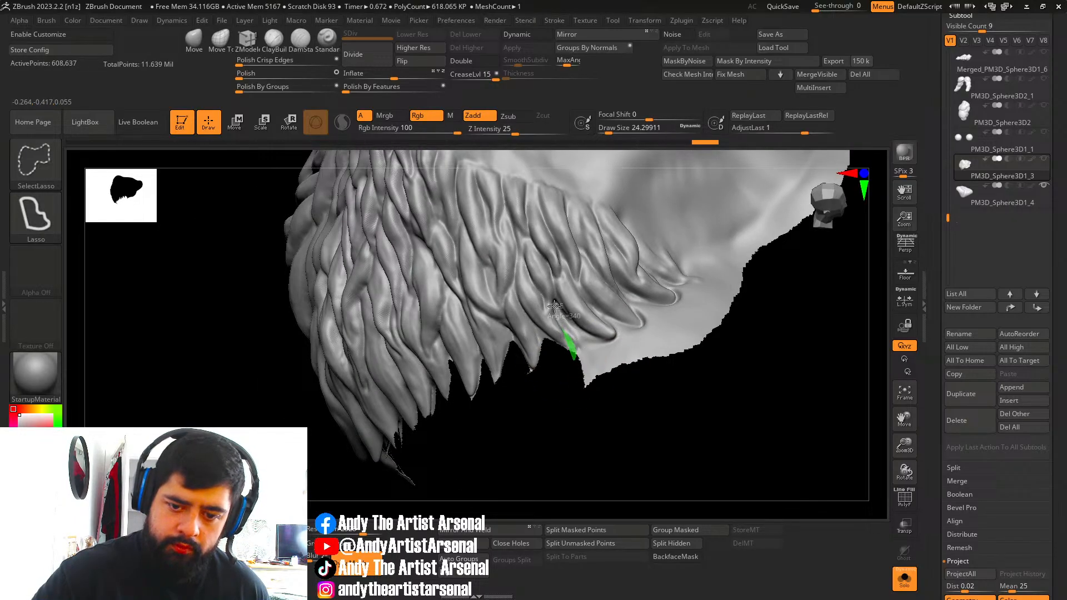
pyautogui.moveTo(626, 362)
pyautogui.keyDown('ctrl'); pyautogui.keyDown('alt'); pyautogui.keyDown('shift'); pyautogui.mouseDown()
pyautogui.moveTo(643, 369)
pyautogui.moveTo(583, 381)
pyautogui.moveTo(593, 371)
pyautogui.moveTo(573, 440)
pyautogui.mouseUp(); pyautogui.keyUp('shift'); pyautogui.keyUp('alt'); pyautogui.keyUp('ctrl')
pyautogui.moveTo(739, 333)
pyautogui.mouseDown()
pyautogui.moveTo(646, 337)
pyautogui.moveTo(700, 355)
pyautogui.moveTo(680, 389)
pyautogui.moveTo(650, 356)
pyautogui.moveTo(634, 370)
pyautogui.moveTo(582, 361)
pyautogui.moveTo(691, 398)
pyautogui.moveTo(679, 383)
pyautogui.mouseUp()
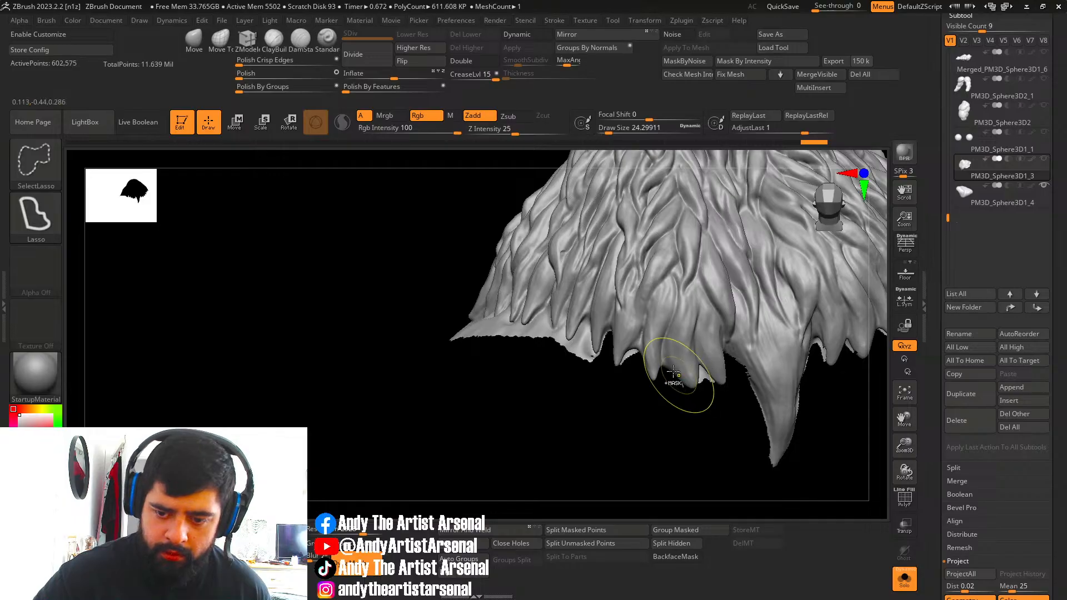
# Hide the small leftover skin bits between the fur points on the opposite side of the central tuft.
pyautogui.keyDown('ctrl'); pyautogui.keyDown('alt'); pyautogui.keyDown('shift'); pyautogui.moveTo(617, 371); pyautogui.dragTo(618, 368); pyautogui.keyUp('shift'); pyautogui.keyUp('alt'); pyautogui.keyUp('ctrl')
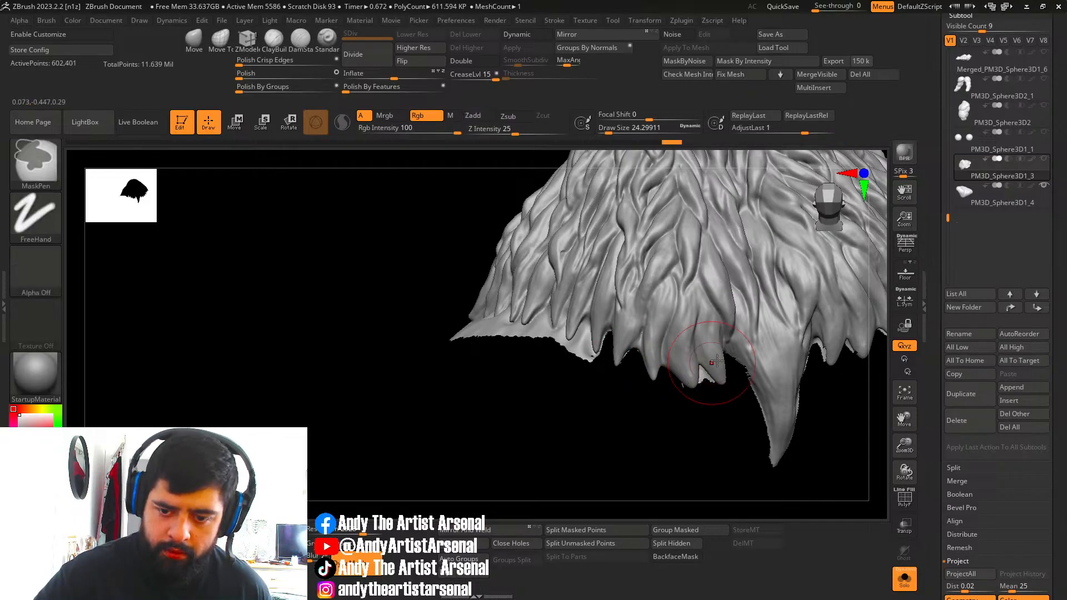
pyautogui.moveTo(699, 380)
pyautogui.keyDown('alt'); pyautogui.mouseDown(button='right')
pyautogui.moveTo(633, 359)
pyautogui.moveTo(631, 370)
pyautogui.mouseUp(button='right'); pyautogui.keyUp('alt')
pyautogui.keyDown('ctrl'); pyautogui.keyDown('alt'); pyautogui.keyDown('shift'); pyautogui.moveTo(621, 368); pyautogui.dragTo(646, 364); pyautogui.keyUp('shift'); pyautogui.keyUp('alt'); pyautogui.keyUp('ctrl')
pyautogui.moveTo(639, 388)
pyautogui.keyDown('ctrl'); pyautogui.mouseDown(button='right')
pyautogui.moveTo(631, 369)
pyautogui.moveTo(686, 381)
pyautogui.moveTo(578, 378)
pyautogui.mouseUp(button='right'); pyautogui.keyUp('ctrl')
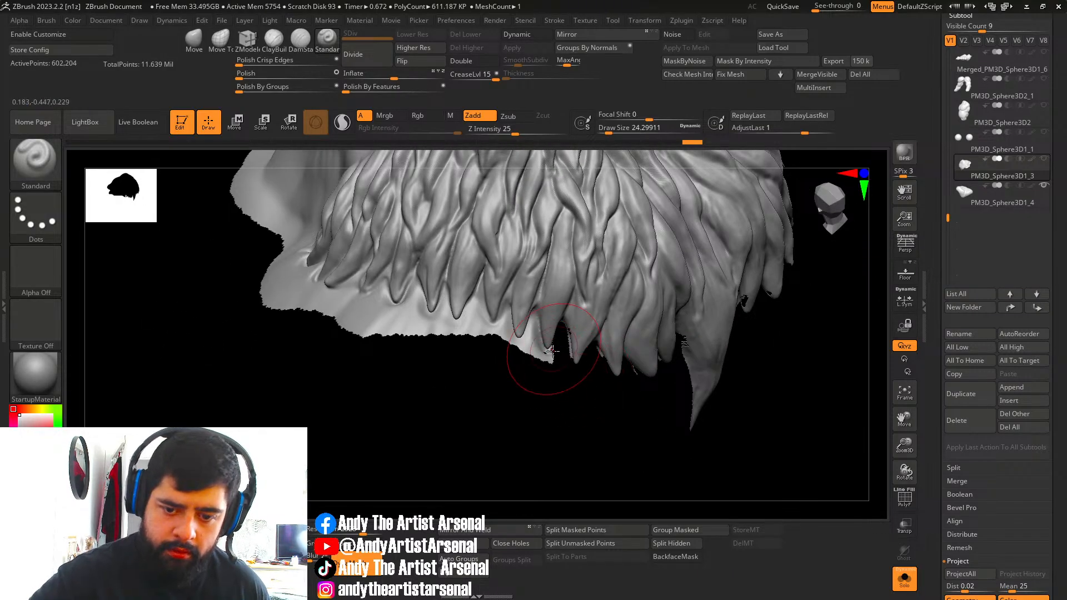
# Hide the wide strip of skin between the outer fur points on the opposite side of the central tuft.
pyautogui.hotkey('ctrl', 'alt', 'shift')
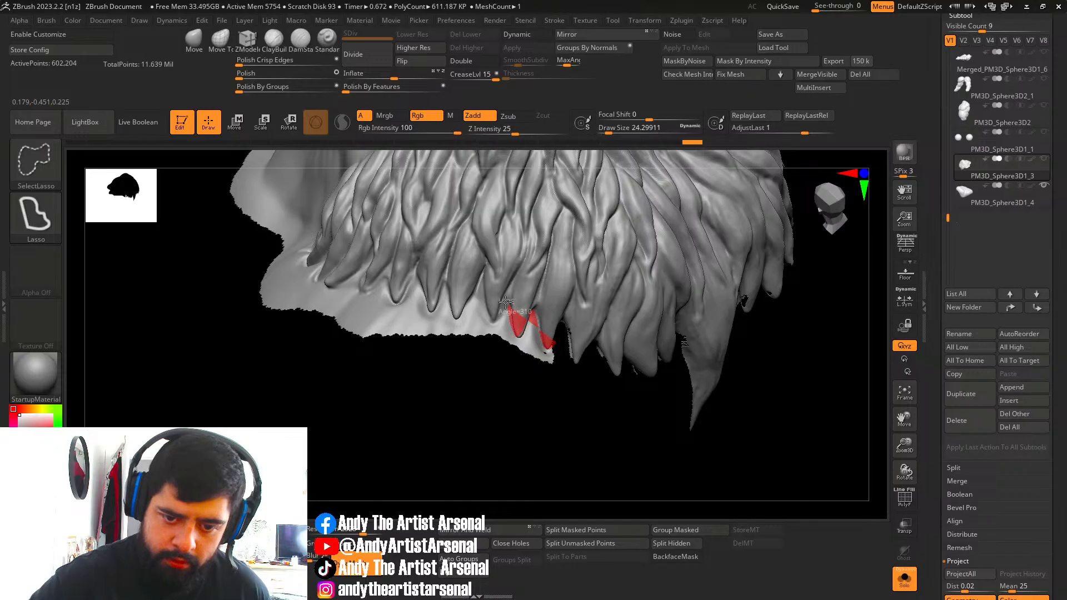
pyautogui.keyDown('ctrl'); pyautogui.keyDown('alt'); pyautogui.keyDown('shift'); pyautogui.moveTo(489, 333); pyautogui.dragTo(555, 408); pyautogui.keyUp('shift'); pyautogui.keyUp('alt'); pyautogui.keyUp('ctrl')
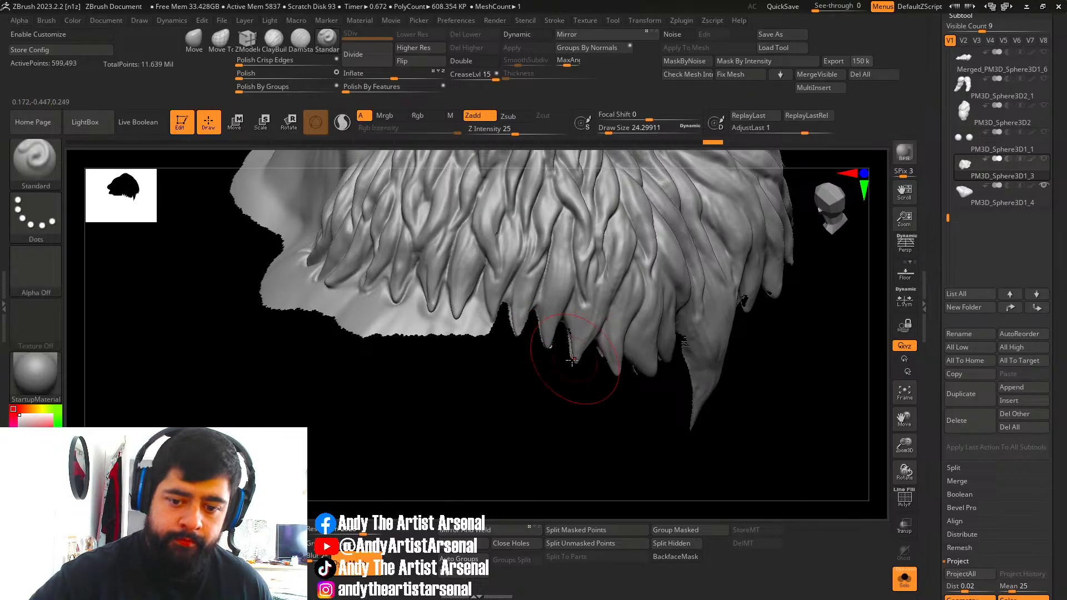
pyautogui.moveTo(556, 408)
pyautogui.mouseDown(button='right')
pyautogui.moveTo(586, 409)
pyautogui.moveTo(575, 381)
pyautogui.moveTo(631, 362)
pyautogui.moveTo(595, 352)
pyautogui.mouseUp(button='right')
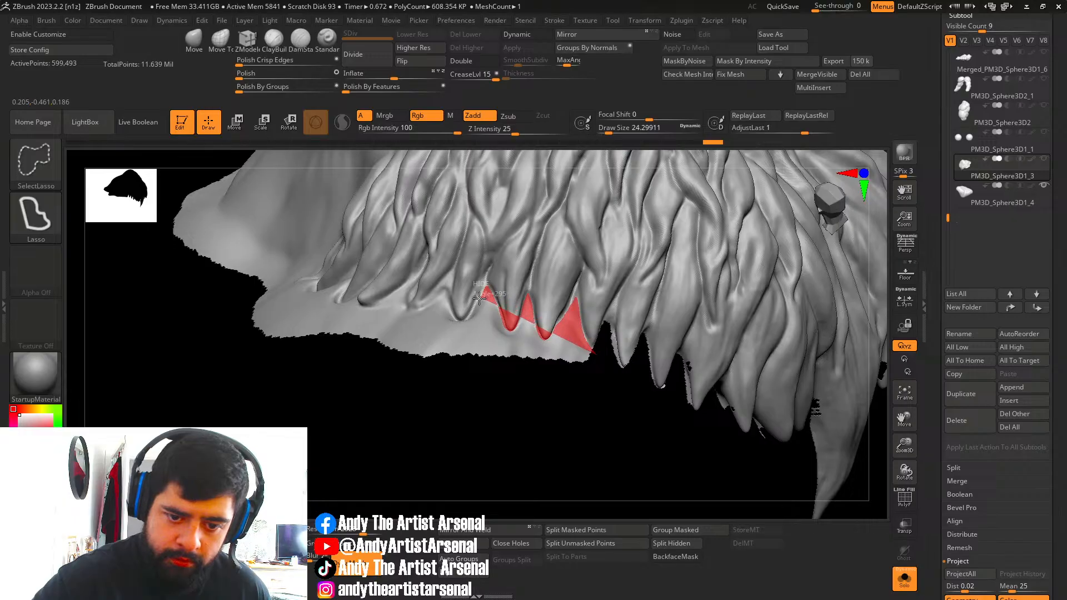
pyautogui.moveTo(467, 317)
pyautogui.keyDown('ctrl'); pyautogui.keyDown('alt'); pyautogui.keyDown('shift'); pyautogui.mouseDown()
pyautogui.moveTo(477, 414)
pyautogui.moveTo(600, 449)
pyautogui.moveTo(635, 401)
pyautogui.mouseUp(); pyautogui.keyUp('shift'); pyautogui.keyUp('alt'); pyautogui.keyUp('ctrl')
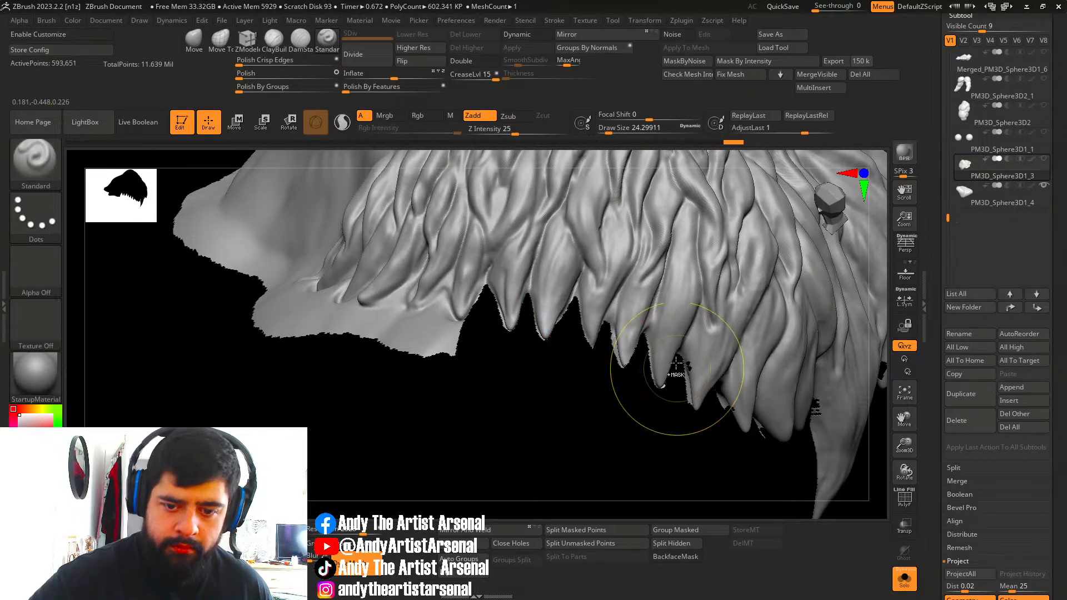
# Trim the thin skin leftovers beside the fur tips on the first side of the neck.
pyautogui.keyDown('ctrl'); pyautogui.moveTo(676, 369); pyautogui.dragTo(626, 378, button='right'); pyautogui.keyUp('ctrl')
pyautogui.moveTo(626, 379)
pyautogui.mouseDown()
pyautogui.moveTo(674, 405)
pyautogui.moveTo(572, 374)
pyautogui.moveTo(633, 329)
pyautogui.moveTo(567, 352)
pyautogui.moveTo(543, 382)
pyautogui.moveTo(429, 369)
pyautogui.moveTo(409, 350)
pyautogui.mouseUp()
pyautogui.keyDown('ctrl'); pyautogui.click(409, 349); pyautogui.keyUp('ctrl')
pyautogui.keyDown('ctrl'); pyautogui.click(395, 344); pyautogui.keyUp('ctrl')
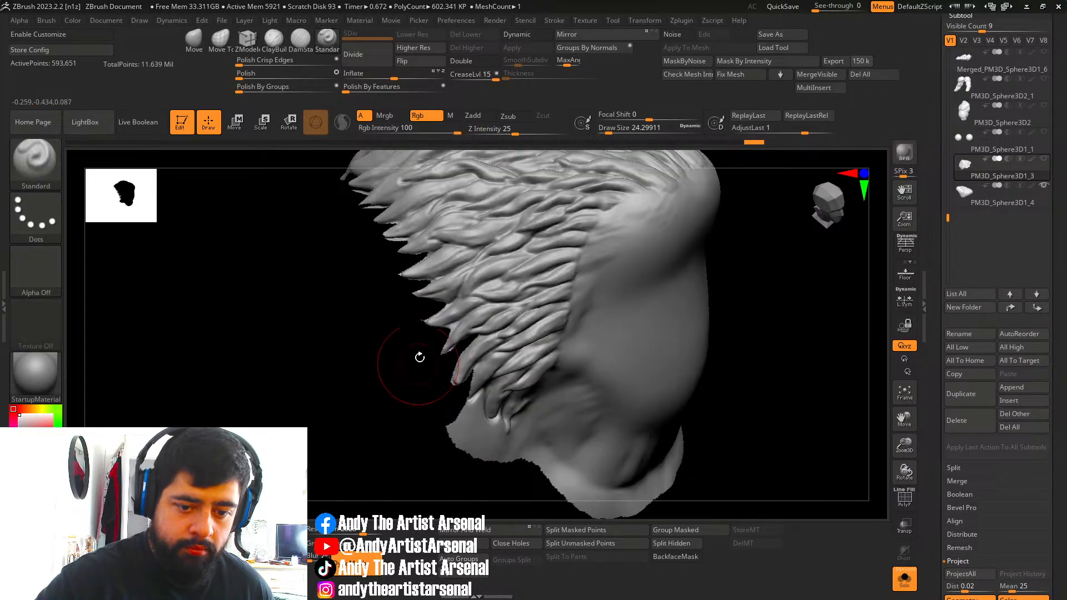
pyautogui.moveTo(419, 357)
pyautogui.keyDown('ctrl'); pyautogui.mouseDown(button='right')
pyautogui.moveTo(448, 327)
pyautogui.moveTo(536, 380)
pyautogui.mouseUp(button='right'); pyautogui.keyUp('ctrl')
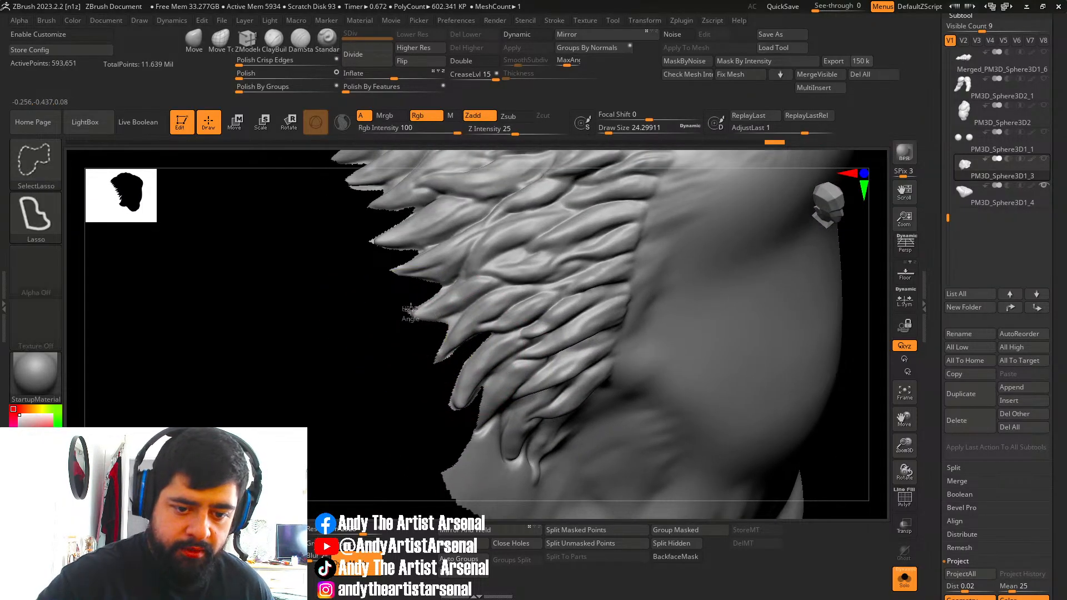
pyautogui.moveTo(409, 327)
pyautogui.keyDown('ctrl'); pyautogui.keyDown('alt'); pyautogui.keyDown('shift'); pyautogui.mouseDown()
pyautogui.moveTo(399, 374)
pyautogui.moveTo(436, 381)
pyautogui.mouseUp(); pyautogui.keyUp('shift'); pyautogui.keyUp('alt'); pyautogui.keyUp('ctrl')
pyautogui.moveTo(634, 360)
pyautogui.keyDown('ctrl'); pyautogui.mouseDown(button='right')
pyautogui.moveTo(648, 361)
pyautogui.moveTo(614, 316)
pyautogui.mouseUp(button='right'); pyautogui.keyUp('ctrl')
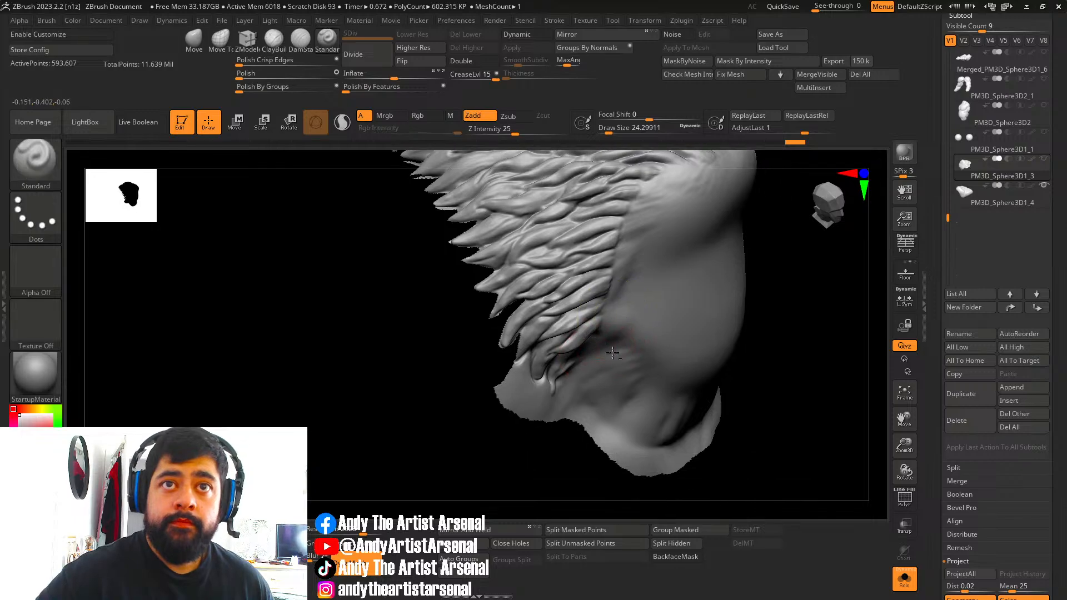
# Hide the protruding skin flap below the side fur points, seen from the smooth back of the mesh.
pyautogui.moveTo(661, 347)
pyautogui.mouseDown(button='right')
pyautogui.moveTo(632, 355)
pyautogui.moveTo(698, 340)
pyautogui.moveTo(694, 307)
pyautogui.mouseUp(button='right')
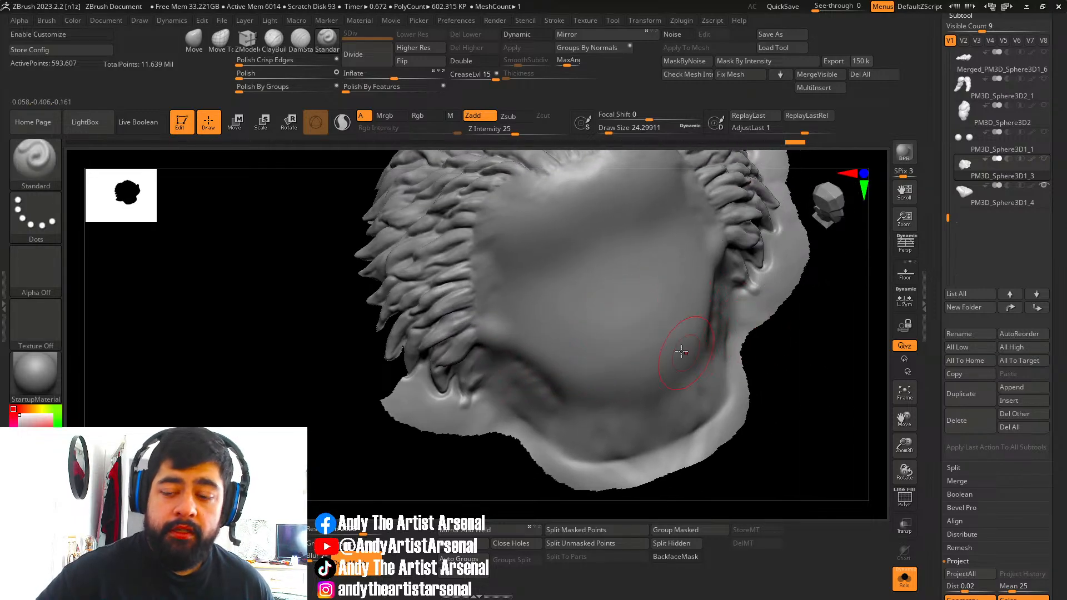
pyautogui.moveTo(681, 351)
pyautogui.mouseDown(button='right')
pyautogui.moveTo(756, 296)
pyautogui.moveTo(689, 300)
pyautogui.moveTo(738, 326)
pyautogui.mouseUp(button='right')
pyautogui.moveTo(654, 327); pyautogui.dragTo(718, 251, button='right')
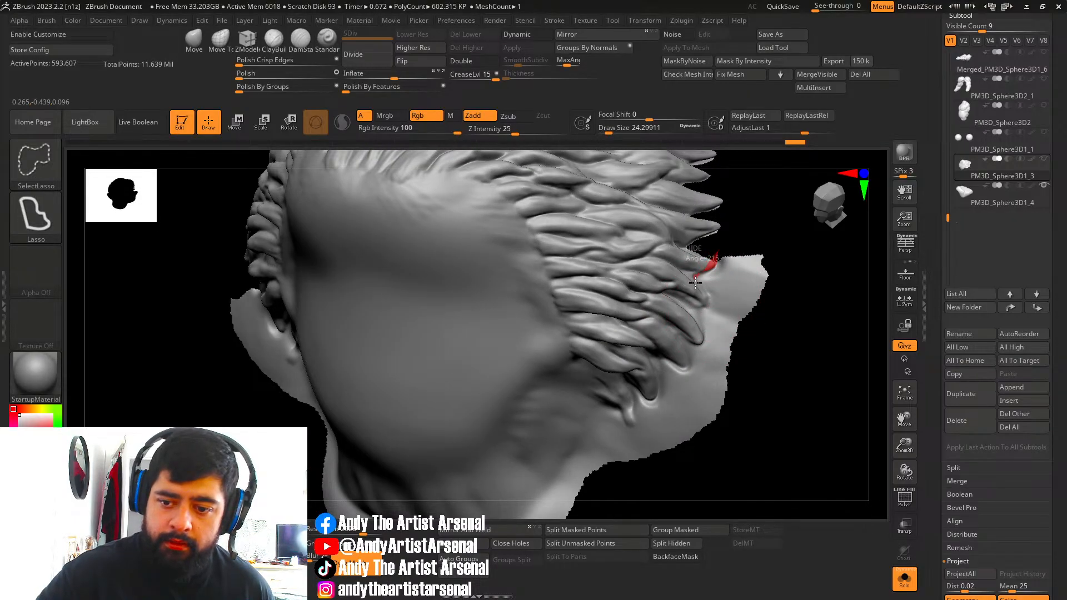
pyautogui.moveTo(774, 331)
pyautogui.keyDown('ctrl'); pyautogui.keyDown('shift'); pyautogui.mouseDown()
pyautogui.moveTo(798, 247)
pyautogui.moveTo(733, 305)
pyautogui.mouseUp(); pyautogui.keyUp('shift'); pyautogui.keyUp('ctrl')
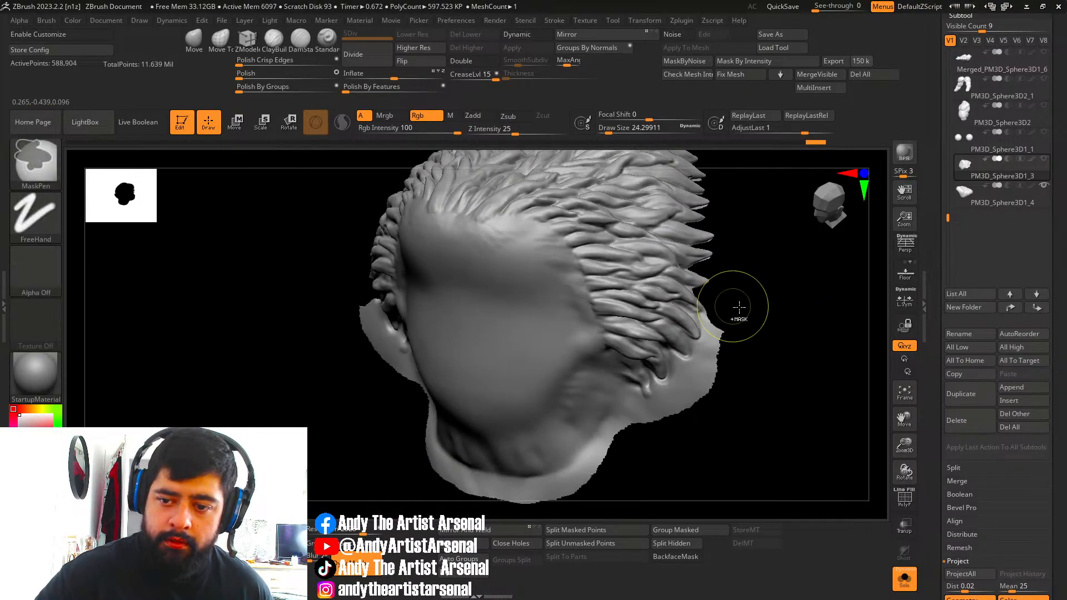
# Hide the matching skin flap beside the last fur points on the other side of the smooth back.
pyautogui.moveTo(733, 305)
pyautogui.mouseDown(button='right')
pyautogui.moveTo(679, 344)
pyautogui.moveTo(768, 319)
pyautogui.mouseUp(button='right')
pyautogui.keyDown('alt'); pyautogui.moveTo(655, 319); pyautogui.dragTo(782, 312, button='right'); pyautogui.keyUp('alt')
pyautogui.keyDown('ctrl'); pyautogui.moveTo(552, 322); pyautogui.dragTo(569, 339, button='right'); pyautogui.keyUp('ctrl')
pyautogui.hotkey('ctrl', 'shift')
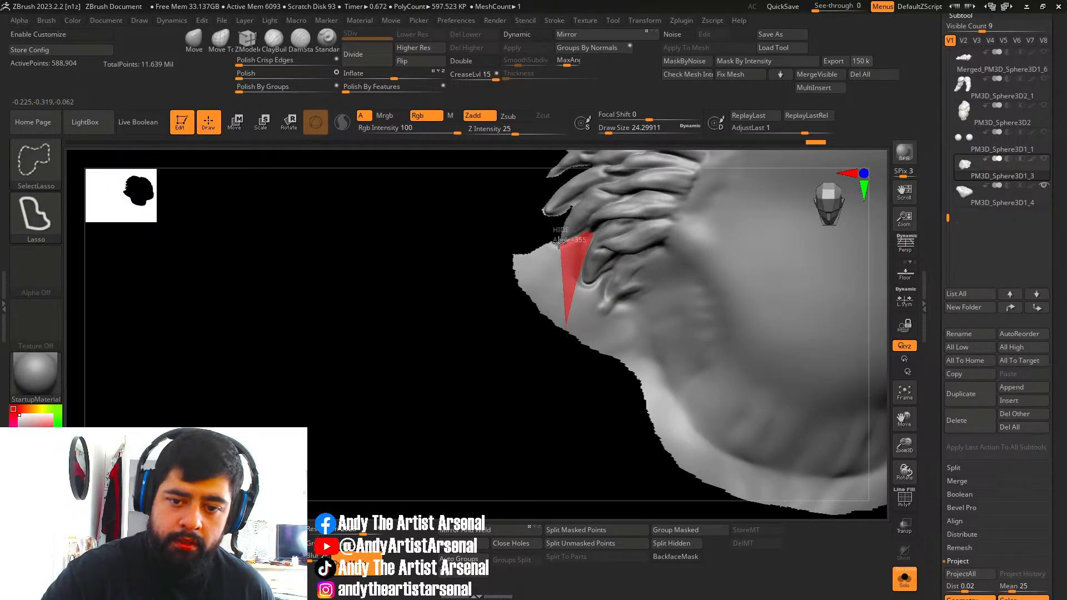
pyautogui.moveTo(559, 243)
pyautogui.keyDown('ctrl'); pyautogui.keyDown('shift'); pyautogui.mouseDown()
pyautogui.moveTo(522, 243)
pyautogui.moveTo(565, 413)
pyautogui.mouseUp(); pyautogui.keyUp('shift'); pyautogui.keyUp('ctrl')
# Hide the remaining skin corner between the two side fur points above the lower flap.
pyautogui.moveTo(719, 362); pyautogui.dragTo(536, 420, button='right')
pyautogui.moveTo(728, 409)
pyautogui.keyDown('alt'); pyautogui.mouseDown(button='right')
pyautogui.moveTo(660, 415)
pyautogui.moveTo(725, 411)
pyautogui.moveTo(737, 327)
pyautogui.moveTo(725, 360)
pyautogui.moveTo(679, 368)
pyautogui.moveTo(705, 340)
pyautogui.moveTo(721, 371)
pyautogui.moveTo(750, 322)
pyautogui.mouseUp(button='right'); pyautogui.keyUp('alt')
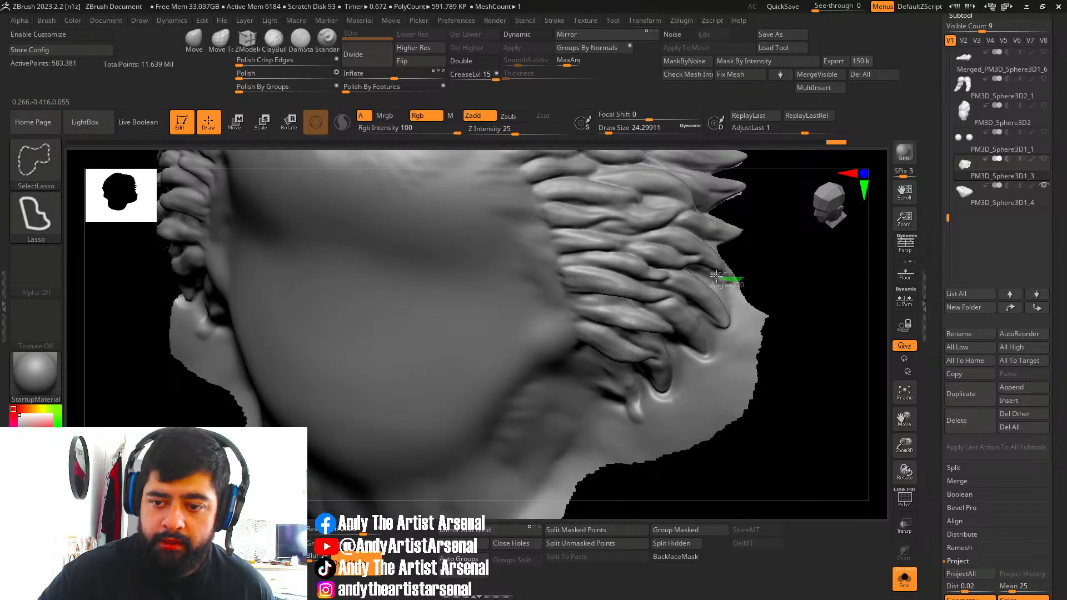
pyautogui.keyDown('ctrl'); pyautogui.keyDown('alt'); pyautogui.keyDown('shift'); pyautogui.moveTo(773, 371); pyautogui.dragTo(821, 311); pyautogui.keyUp('shift'); pyautogui.keyUp('alt'); pyautogui.keyUp('ctrl')
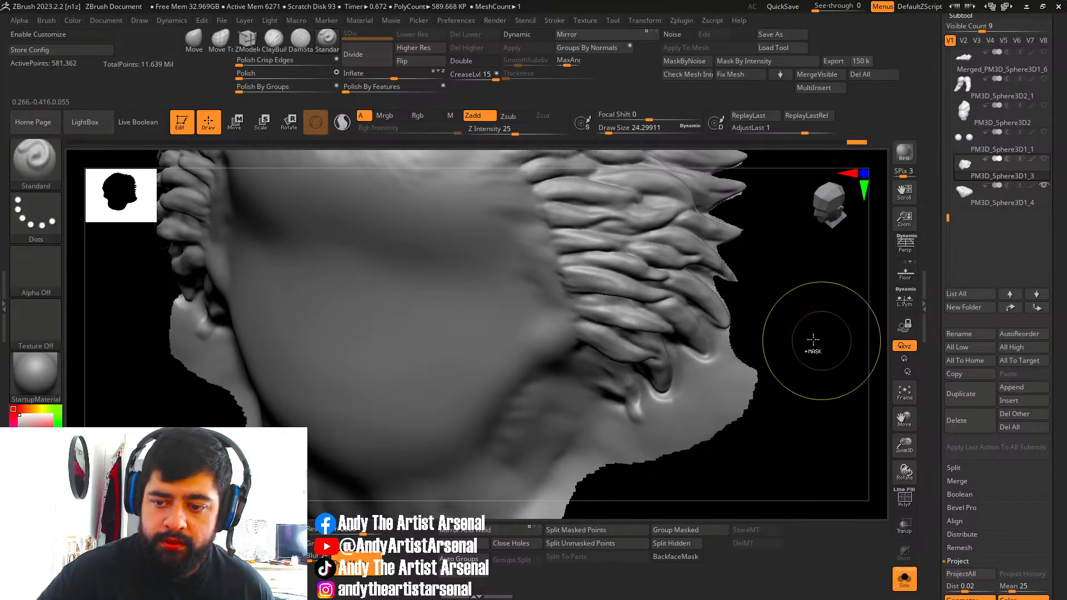
# Hide the skin flap around the lowest fur points on the same side, down to the smooth lower rim.
pyautogui.keyDown('ctrl'); pyautogui.moveTo(812, 341); pyautogui.dragTo(764, 311, button='right'); pyautogui.keyUp('ctrl')
pyautogui.moveTo(727, 347)
pyautogui.mouseDown(button='right')
pyautogui.moveTo(745, 377)
pyautogui.moveTo(721, 368)
pyautogui.moveTo(715, 391)
pyautogui.mouseUp(button='right')
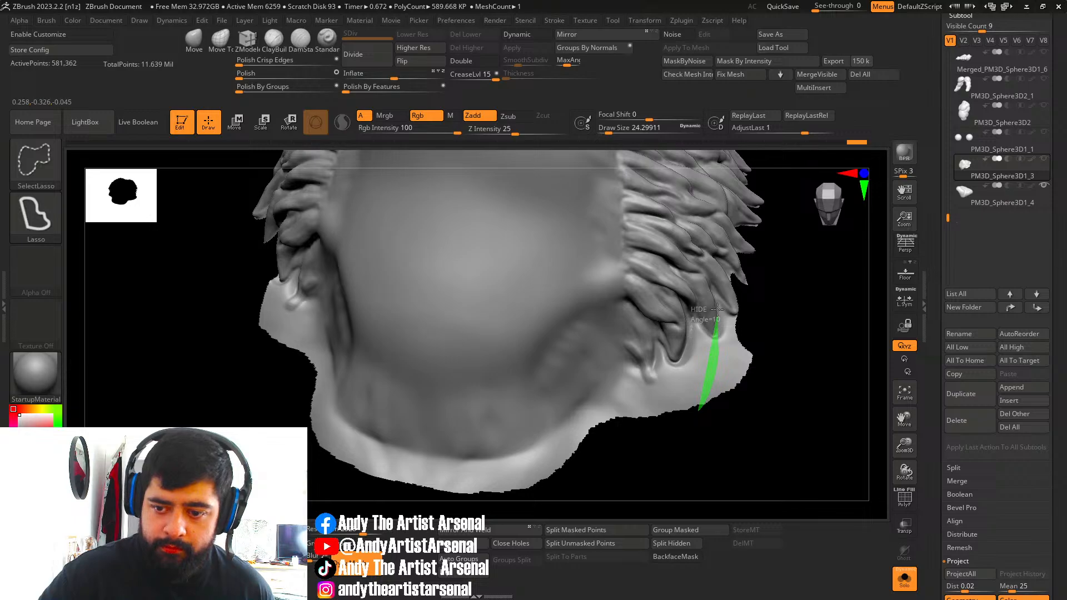
pyautogui.keyDown('ctrl'); pyautogui.keyDown('alt'); pyautogui.keyDown('shift'); pyautogui.moveTo(662, 454); pyautogui.dragTo(666, 452); pyautogui.keyUp('shift'); pyautogui.keyUp('alt'); pyautogui.keyUp('ctrl')
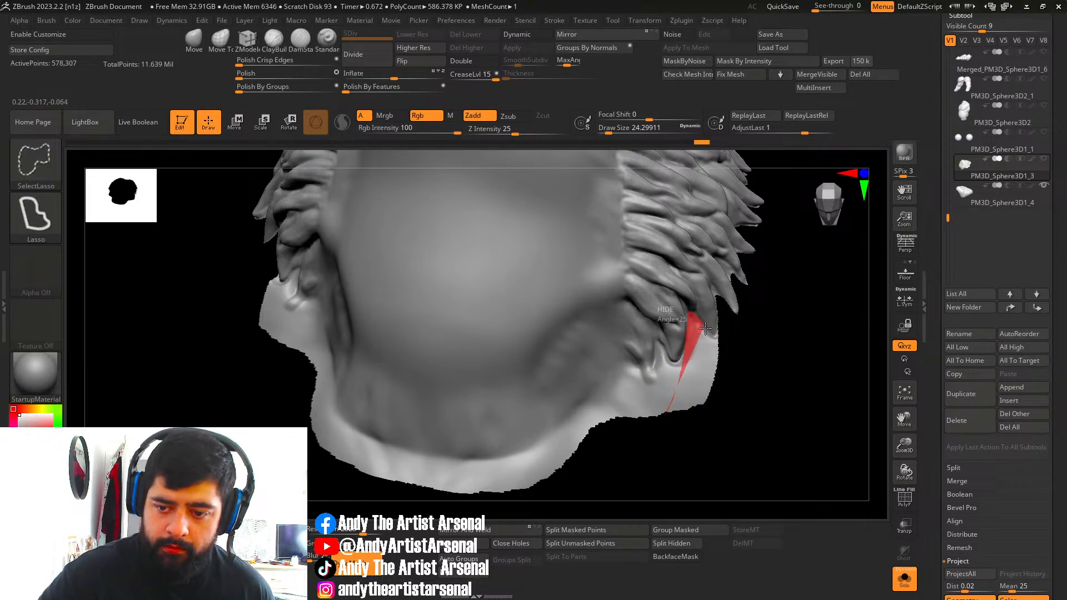
pyautogui.keyDown('ctrl'); pyautogui.keyDown('alt'); pyautogui.keyDown('shift'); pyautogui.moveTo(718, 397); pyautogui.dragTo(682, 436); pyautogui.keyUp('shift'); pyautogui.keyUp('alt'); pyautogui.keyUp('ctrl')
pyautogui.keyDown('alt'); pyautogui.moveTo(671, 405); pyautogui.dragTo(691, 387, button='right'); pyautogui.keyUp('alt')
pyautogui.keyDown('ctrl'); pyautogui.keyDown('alt'); pyautogui.keyDown('shift'); pyautogui.moveTo(650, 412); pyautogui.dragTo(649, 410); pyautogui.keyUp('shift'); pyautogui.keyUp('alt'); pyautogui.keyUp('ctrl')
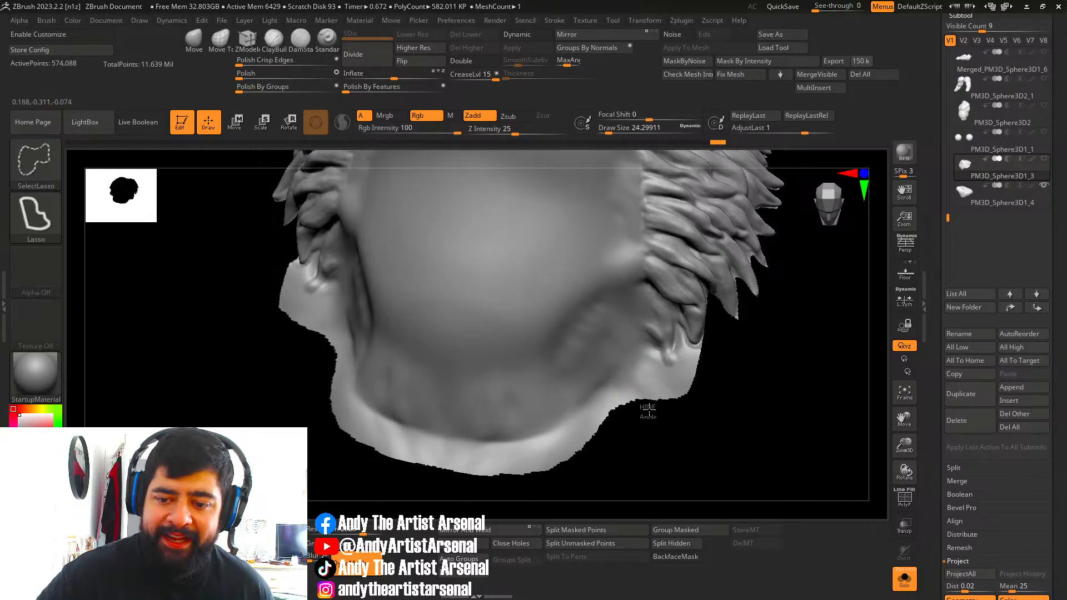
pyautogui.keyDown('ctrl'); pyautogui.keyDown('alt'); pyautogui.keyDown('shift'); pyautogui.moveTo(710, 335); pyautogui.dragTo(583, 452); pyautogui.keyUp('shift'); pyautogui.keyUp('alt'); pyautogui.keyUp('ctrl')
# Hide the skin flap under the lowest fur points on the opposite side of the smooth back.
pyautogui.moveTo(573, 447)
pyautogui.keyDown('ctrl'); pyautogui.mouseDown(button='right')
pyautogui.moveTo(536, 412)
pyautogui.moveTo(672, 389)
pyautogui.moveTo(564, 403)
pyautogui.moveTo(581, 381)
pyautogui.moveTo(631, 415)
pyautogui.moveTo(613, 372)
pyautogui.mouseUp(button='right'); pyautogui.keyUp('ctrl')
pyautogui.keyDown('ctrl'); pyautogui.keyDown('alt'); pyautogui.keyDown('shift'); pyautogui.moveTo(605, 395); pyautogui.dragTo(604, 392); pyautogui.keyUp('shift'); pyautogui.keyUp('alt'); pyautogui.keyUp('ctrl')
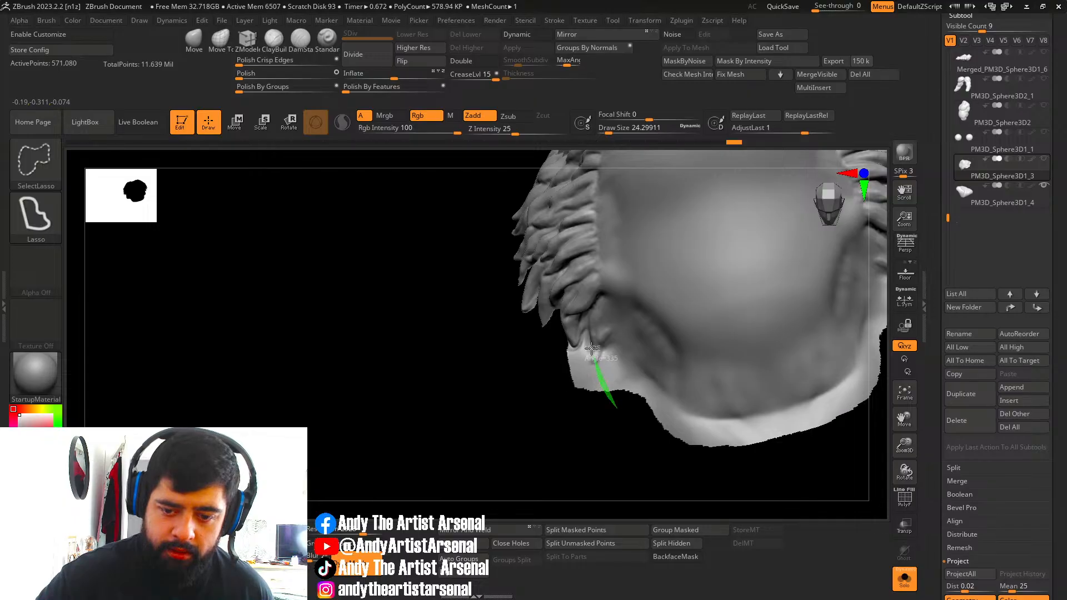
pyautogui.moveTo(570, 348)
pyautogui.keyDown('ctrl'); pyautogui.keyDown('alt'); pyautogui.keyDown('shift'); pyautogui.mouseDown()
pyautogui.moveTo(571, 398)
pyautogui.moveTo(649, 412)
pyautogui.mouseUp(); pyautogui.keyUp('shift'); pyautogui.keyUp('alt'); pyautogui.keyUp('ctrl')
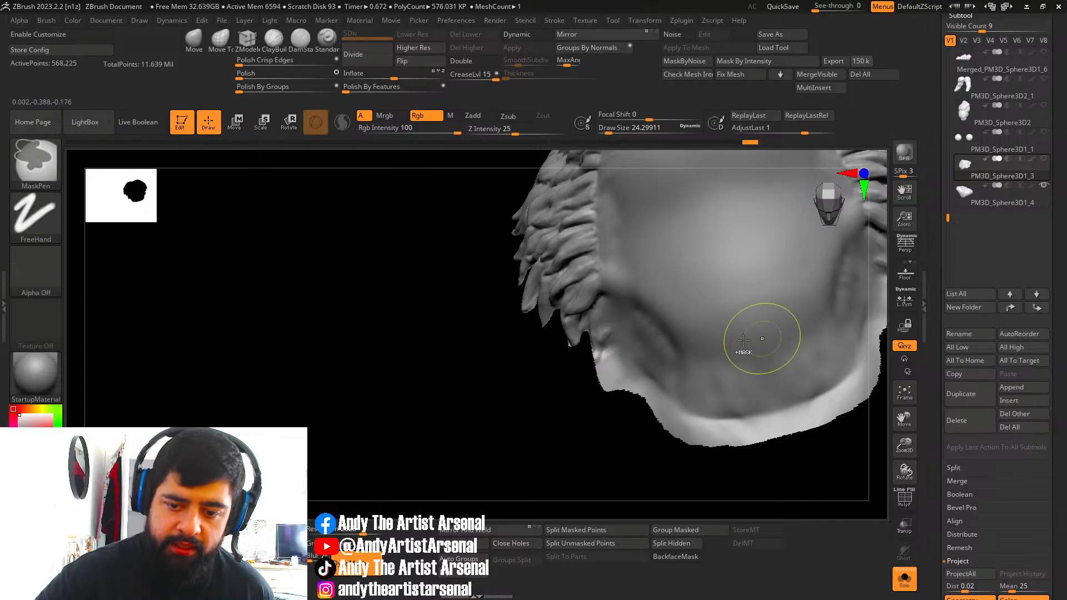
pyautogui.moveTo(759, 342)
pyautogui.keyDown('ctrl'); pyautogui.mouseDown(button='right')
pyautogui.moveTo(747, 311)
pyautogui.moveTo(708, 323)
pyautogui.moveTo(802, 305)
pyautogui.moveTo(767, 305)
pyautogui.moveTo(778, 308)
pyautogui.moveTo(695, 357)
pyautogui.moveTo(706, 285)
pyautogui.moveTo(769, 362)
pyautogui.moveTo(670, 351)
pyautogui.moveTo(716, 384)
pyautogui.moveTo(652, 367)
pyautogui.mouseUp(button='right'); pyautogui.keyUp('ctrl')
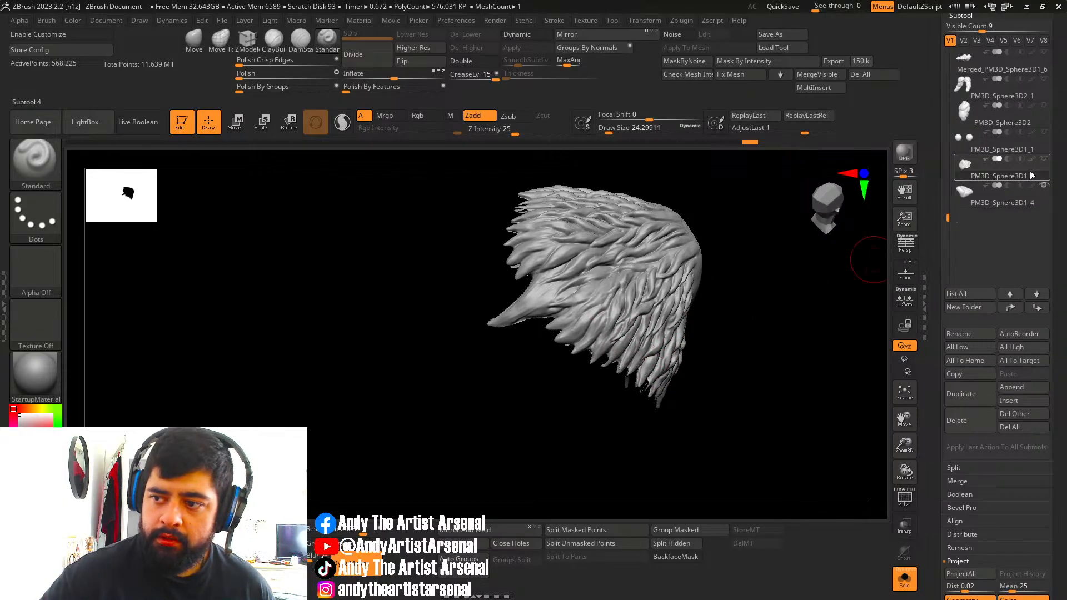
# Check how the trimmed fur sits on the body by turning Solo off and on again.
pyautogui.click(905, 580)
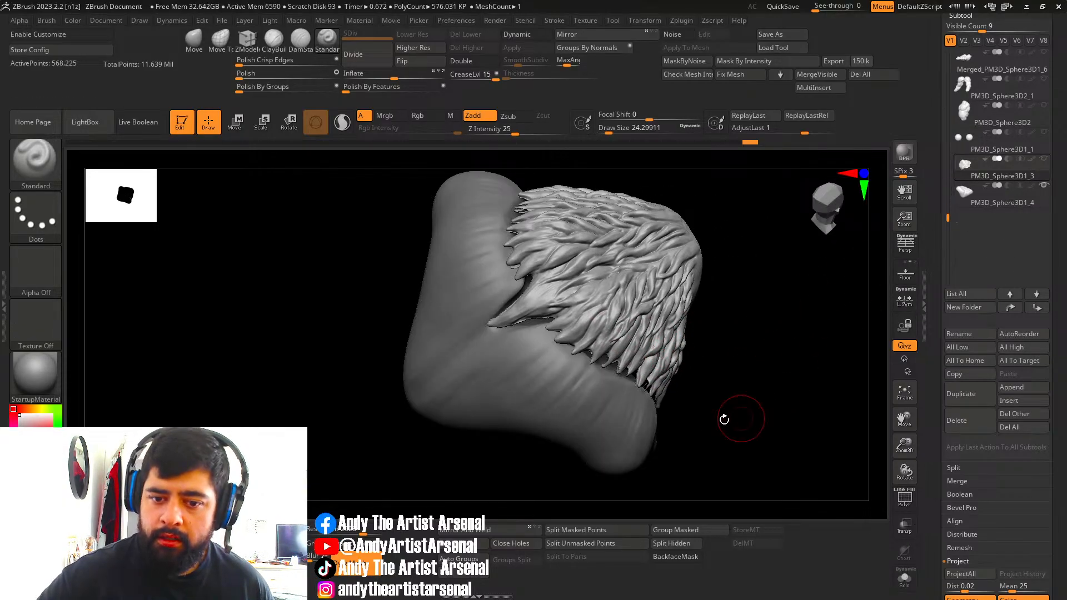
pyautogui.moveTo(724, 420); pyautogui.dragTo(725, 348, button='right')
pyautogui.click(909, 589)
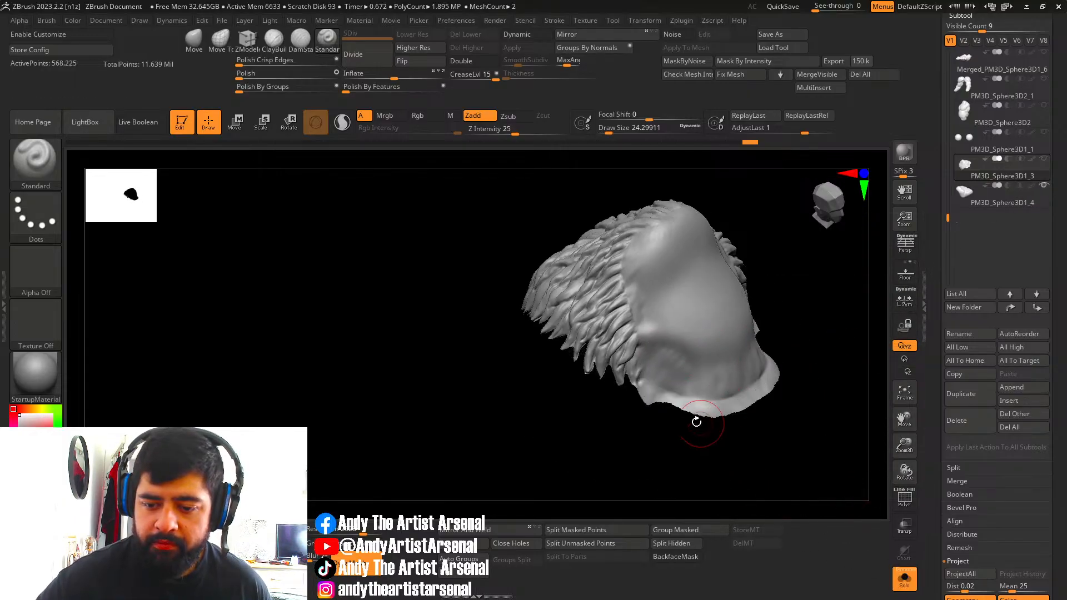
# Delete the hidden geometry of the fur subtool and close the open hole on its underside.
pyautogui.moveTo(695, 419); pyautogui.dragTo(581, 477, button='right')
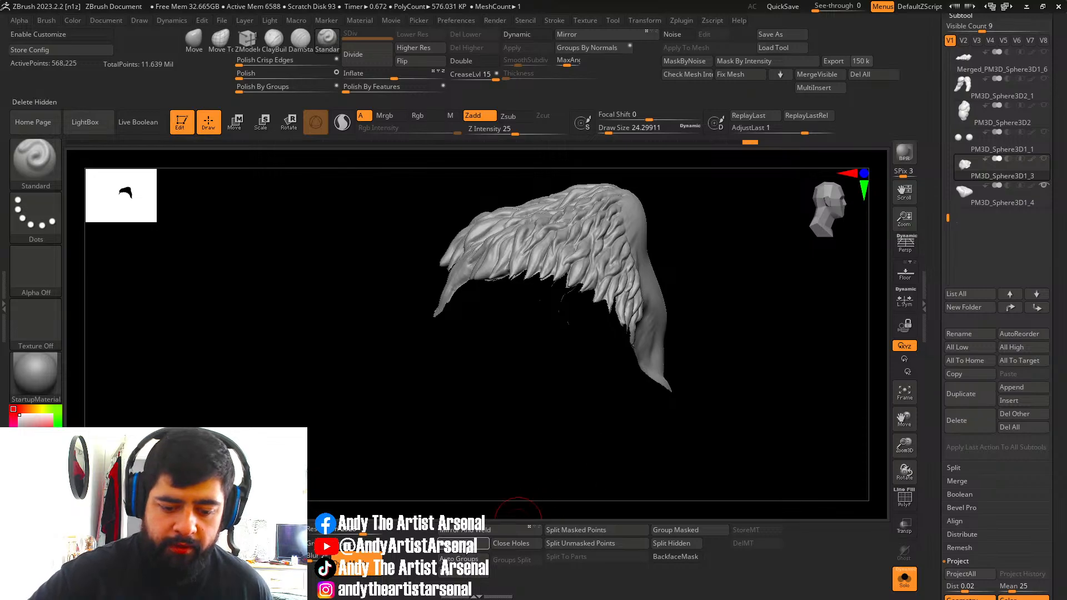
pyautogui.click(467, 546)
pyautogui.moveTo(664, 422); pyautogui.dragTo(672, 367, button='right')
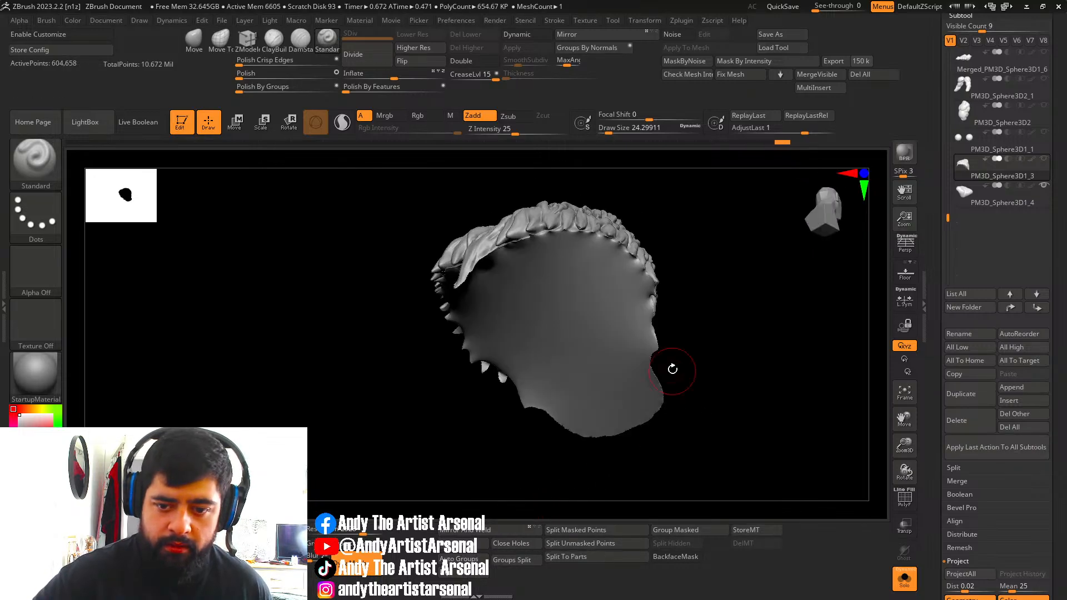
# Trim a small piece off the lower rim of the fur shell and delete the hidden geometry.
pyautogui.moveTo(619, 509)
pyautogui.mouseDown(button='right')
pyautogui.moveTo(642, 474)
pyautogui.moveTo(624, 424)
pyautogui.mouseUp(button='right')
pyautogui.moveTo(737, 354); pyautogui.dragTo(720, 421, button='right')
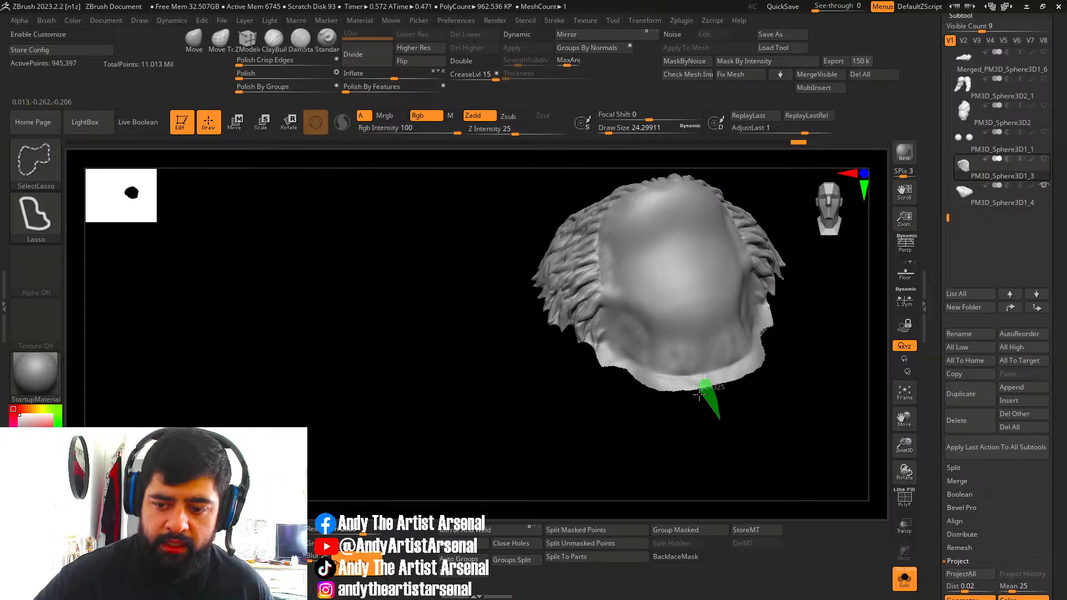
pyautogui.keyDown('ctrl'); pyautogui.keyDown('shift'); pyautogui.moveTo(699, 395); pyautogui.dragTo(701, 396); pyautogui.keyUp('shift'); pyautogui.keyUp('ctrl')
pyautogui.moveTo(679, 415); pyautogui.dragTo(675, 379, button='right')
pyautogui.click(470, 544)
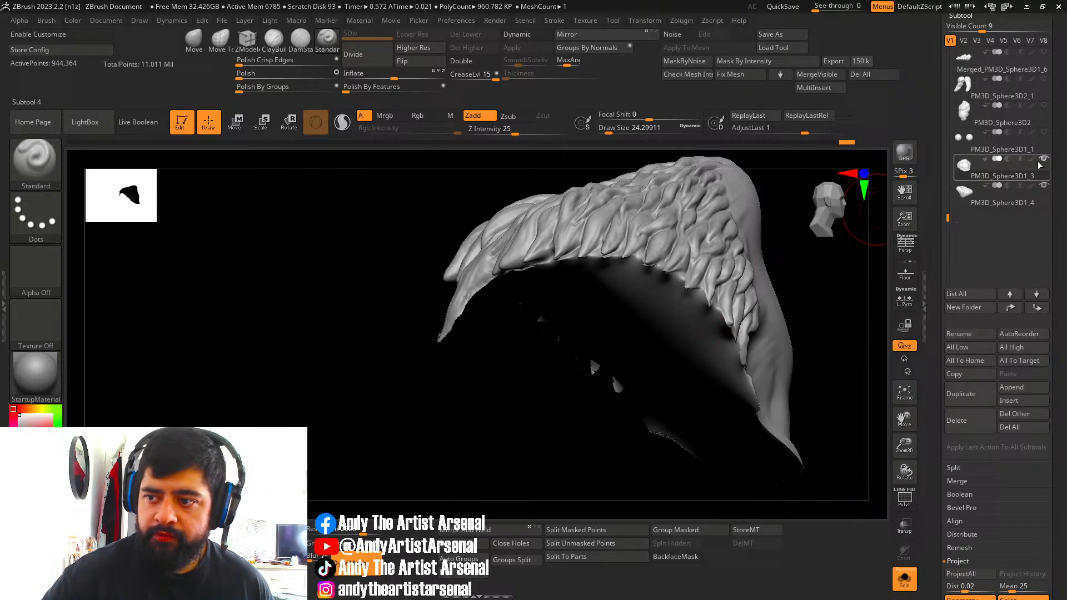
# Show the body together with the fur, select the body subtool and set the Move brush to a draw size of about 88.
pyautogui.click(904, 579)
pyautogui.keyDown('ctrl'); pyautogui.moveTo(760, 440); pyautogui.dragTo(656, 410, button='right'); pyautogui.keyUp('ctrl')
pyautogui.keyDown('alt'); pyautogui.click(645, 371); pyautogui.keyUp('alt')
pyautogui.click(204, 49)
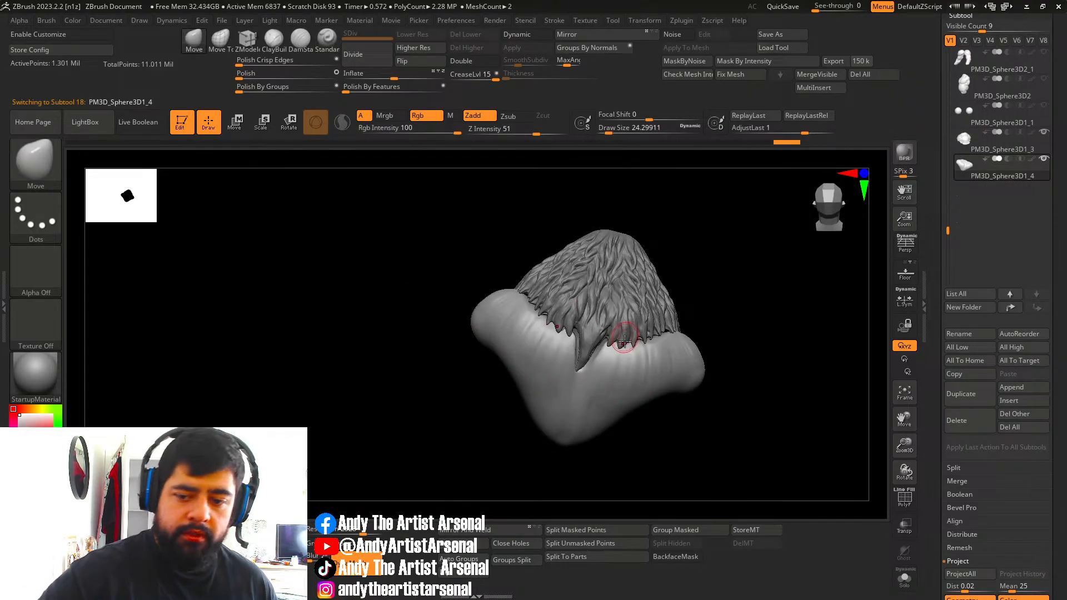
pyautogui.press('s')
pyautogui.moveTo(624, 340); pyautogui.dragTo(607, 350, button='right')
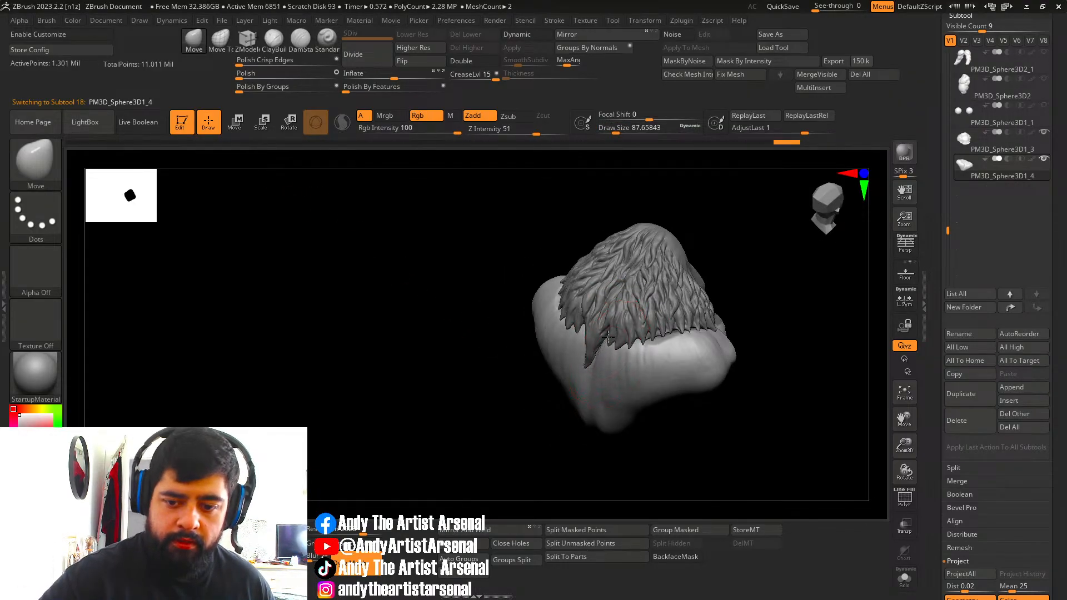
pyautogui.moveTo(633, 314)
pyautogui.mouseDown(button='right')
pyautogui.moveTo(645, 334)
pyautogui.moveTo(686, 306)
pyautogui.moveTo(631, 333)
pyautogui.moveTo(659, 348)
pyautogui.moveTo(683, 344)
pyautogui.moveTo(681, 355)
pyautogui.moveTo(584, 322)
pyautogui.moveTo(623, 360)
pyautogui.mouseUp(button='right')
# Select the fur subtool and reshape the long central lock at the back with the Move brush.
pyautogui.keyDown('alt'); pyautogui.click(596, 328); pyautogui.keyUp('alt')
pyautogui.moveTo(586, 331)
pyautogui.mouseDown(button='right')
pyautogui.moveTo(605, 343)
pyautogui.moveTo(555, 381)
pyautogui.mouseUp(button='right')
pyautogui.moveTo(624, 352)
pyautogui.mouseDown(button='right')
pyautogui.moveTo(640, 341)
pyautogui.moveTo(633, 327)
pyautogui.moveTo(648, 339)
pyautogui.moveTo(643, 310)
pyautogui.moveTo(564, 371)
pyautogui.moveTo(556, 364)
pyautogui.mouseUp(button='right')
pyautogui.press('[')
pyautogui.moveTo(550, 378); pyautogui.dragTo(547, 371)
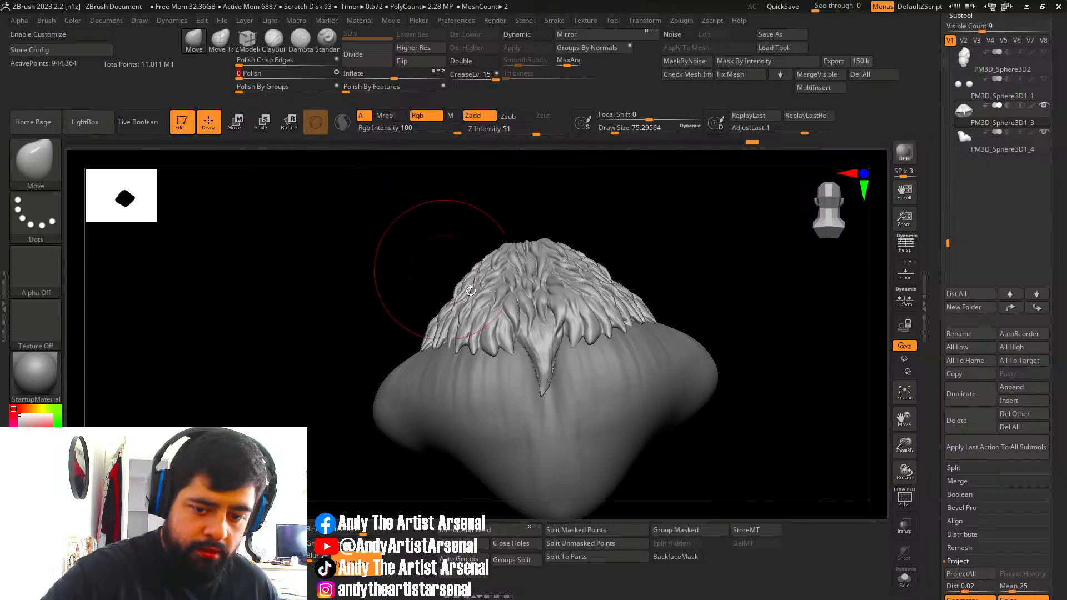
# Refine the tip of the central fur lock with a smaller Move brush and smooth it against the back.
pyautogui.press('s')
pyautogui.moveTo(543, 371)
pyautogui.mouseDown()
pyautogui.moveTo(550, 383)
pyautogui.moveTo(555, 348)
pyautogui.mouseUp()
pyautogui.moveTo(555, 347); pyautogui.dragTo(554, 311, button='right')
pyautogui.keyDown('shift'); pyautogui.moveTo(550, 366); pyautogui.dragTo(554, 358); pyautogui.keyUp('shift')
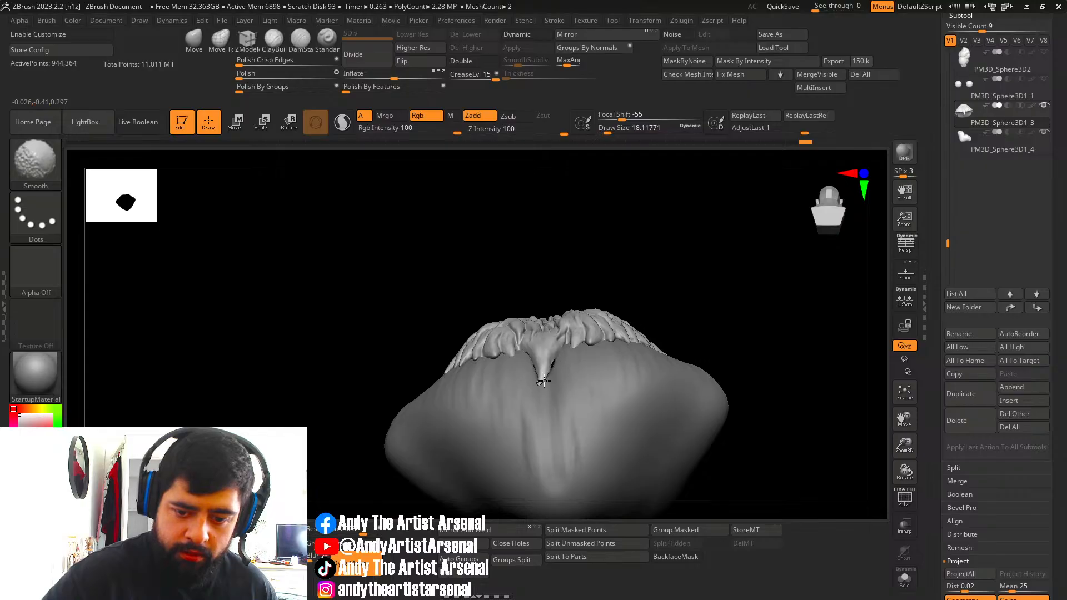
pyautogui.moveTo(542, 375)
pyautogui.mouseDown(button='right')
pyautogui.moveTo(528, 356)
pyautogui.moveTo(539, 381)
pyautogui.moveTo(547, 376)
pyautogui.mouseUp(button='right')
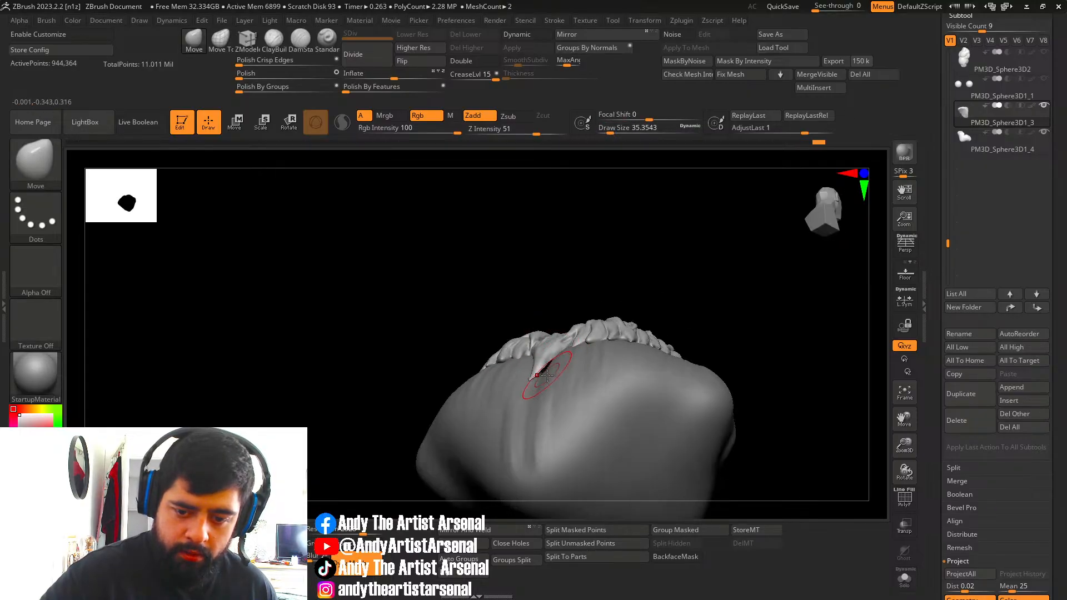
# Thicken the central fur lock with the Inflat brush and smooth its tip.
pyautogui.press('b')
pyautogui.press('i')
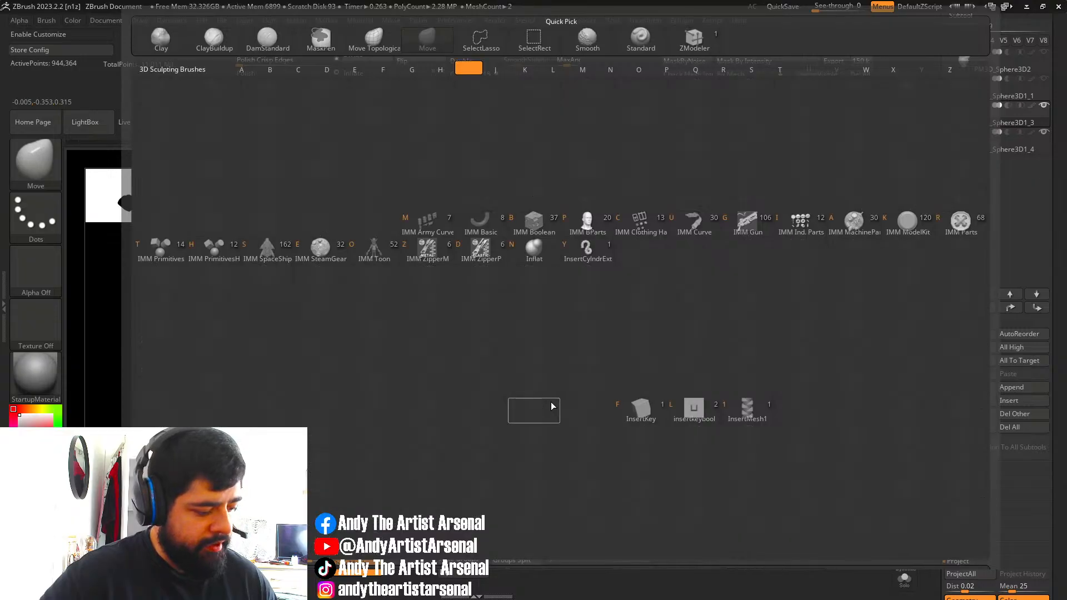
pyautogui.press('n')
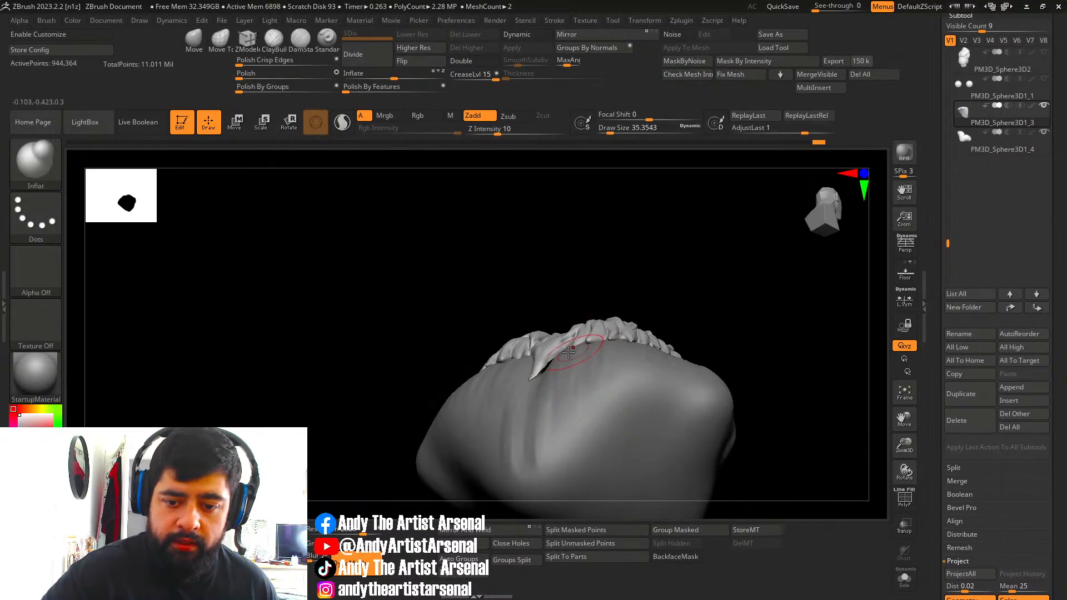
pyautogui.moveTo(546, 368); pyautogui.dragTo(518, 345, button='right')
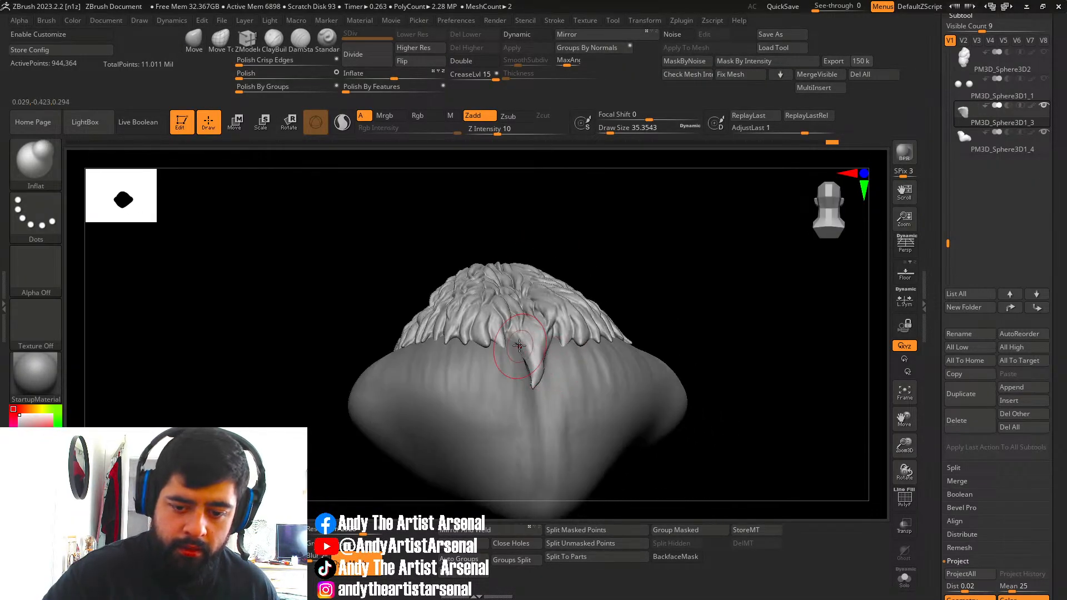
pyautogui.hotkey('ctrl', 'z')
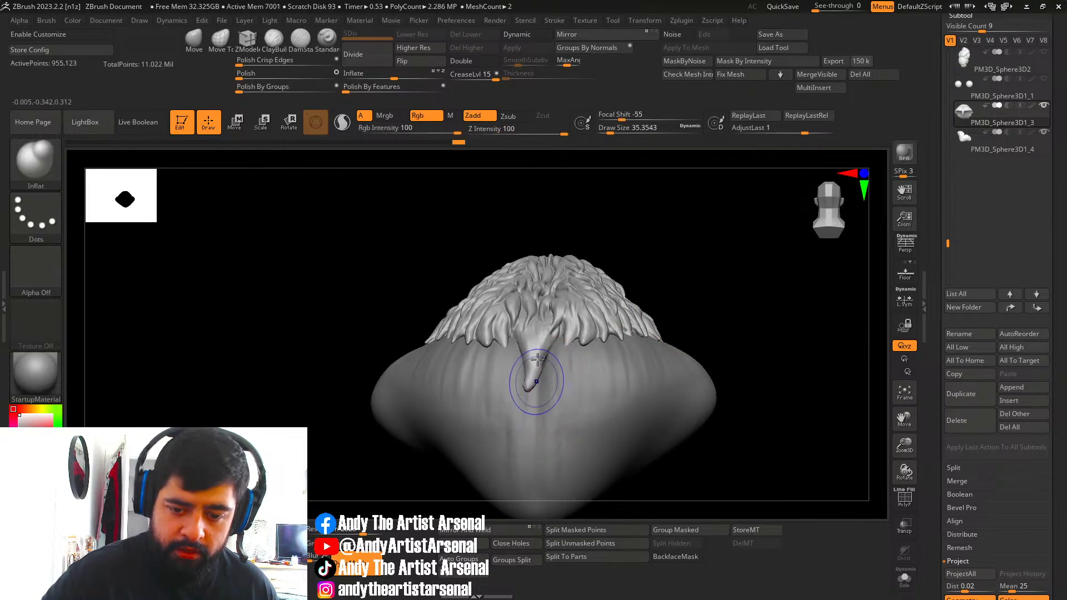
pyautogui.keyDown('shift'); pyautogui.moveTo(529, 390); pyautogui.dragTo(524, 377); pyautogui.keyUp('shift')
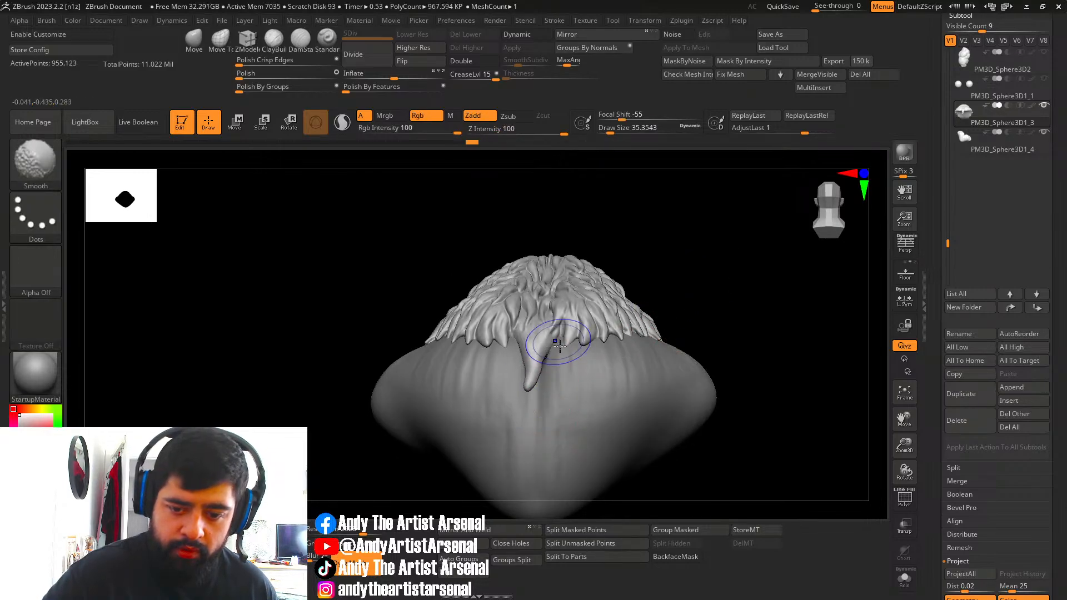
# Adjust the body surface beneath the central fur lock with the Move brush at a draw size of about 123.
pyautogui.moveTo(559, 346); pyautogui.dragTo(519, 384, button='right')
pyautogui.keyDown('alt'); pyautogui.click(517, 385); pyautogui.keyUp('alt')
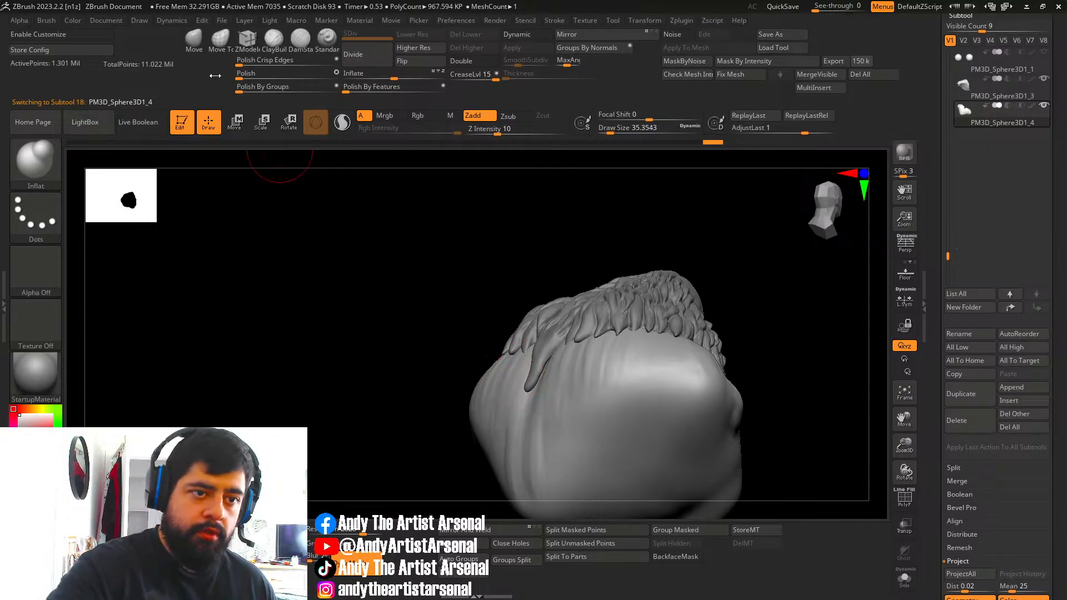
pyautogui.click(194, 40)
pyautogui.moveTo(547, 350); pyautogui.dragTo(566, 358, button='right')
pyautogui.press(']')
pyautogui.press(']')
pyautogui.press(']')
pyautogui.moveTo(557, 356); pyautogui.dragTo(569, 297)
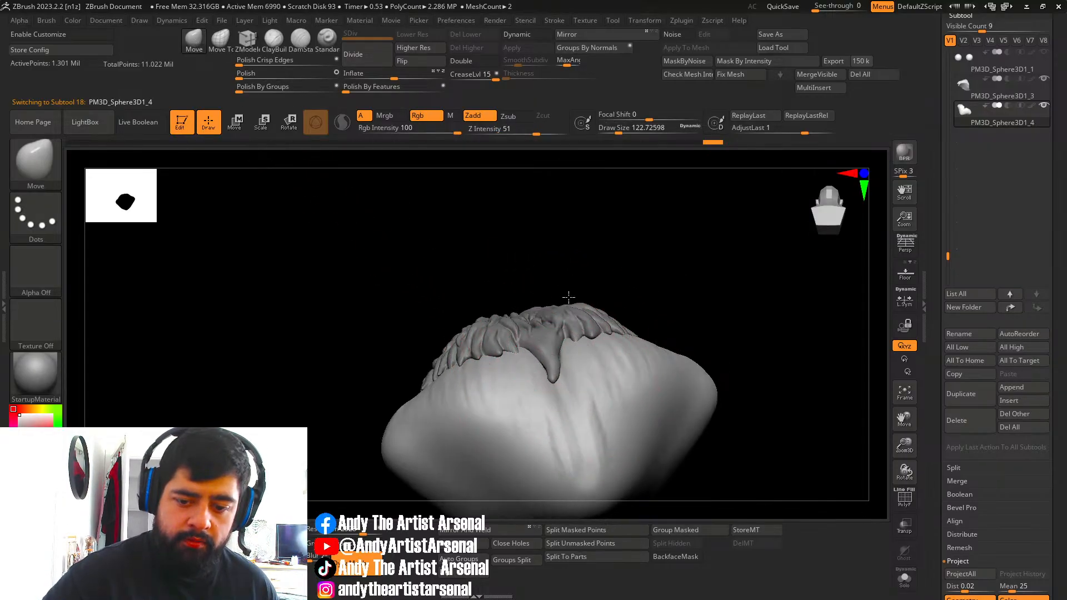
pyautogui.moveTo(652, 320)
pyautogui.mouseDown(button='right')
pyautogui.moveTo(632, 358)
pyautogui.moveTo(568, 392)
pyautogui.moveTo(553, 383)
pyautogui.moveTo(487, 428)
pyautogui.moveTo(536, 441)
pyautogui.moveTo(745, 365)
pyautogui.mouseUp(button='right')
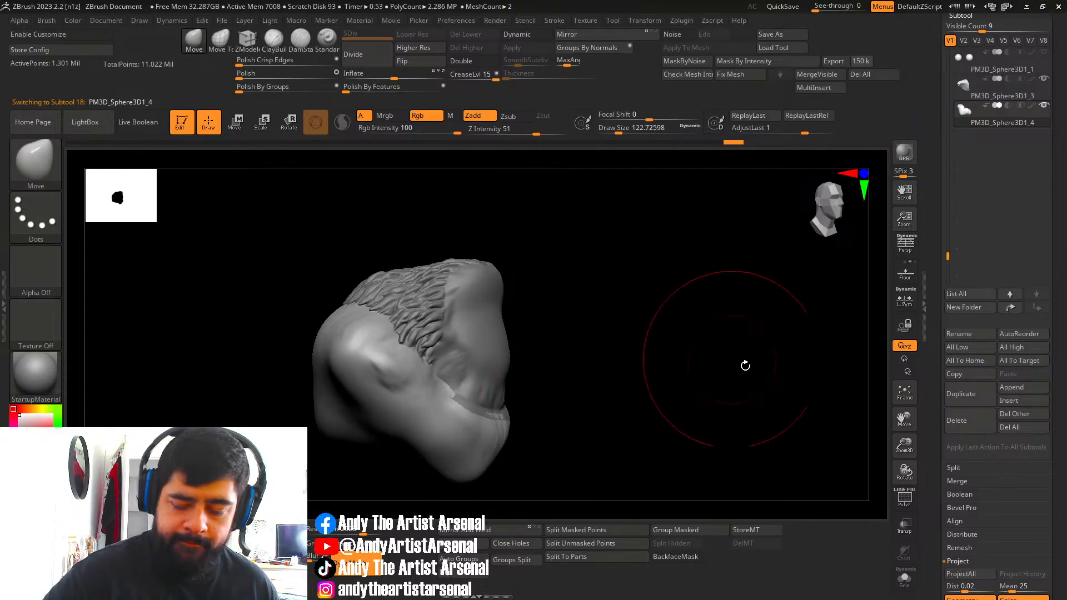
# Make all subtools visible again and hide the Warriors subtool so that only the bear remains shown.
pyautogui.keyDown('shift'); pyautogui.click(1043, 106); pyautogui.keyUp('shift')
pyautogui.keyDown('shift'); pyautogui.click(1044, 106); pyautogui.keyUp('shift')
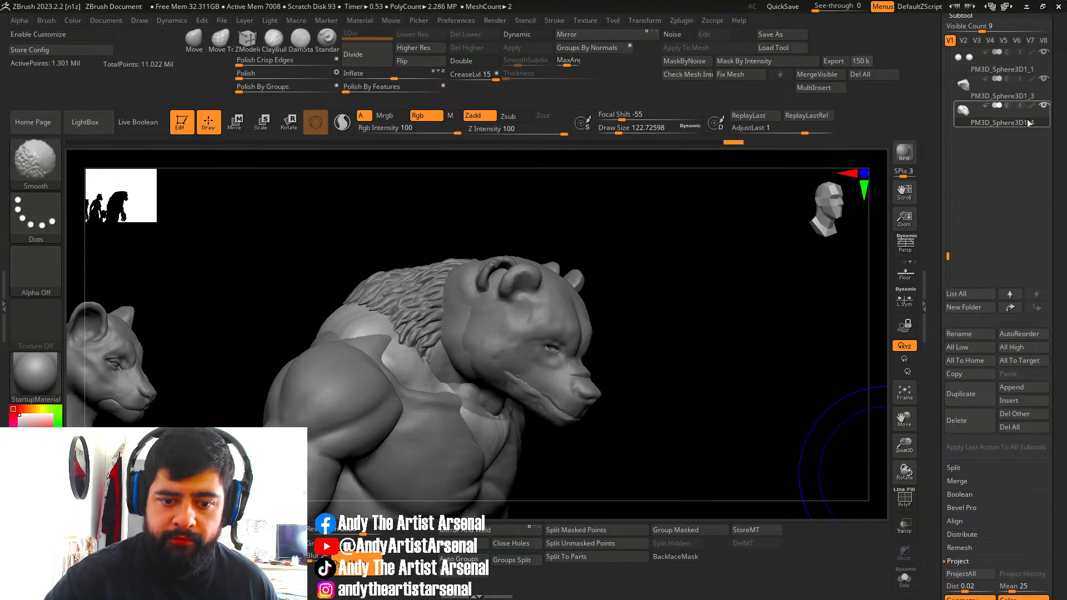
pyautogui.moveTo(619, 350); pyautogui.dragTo(660, 360, button='right')
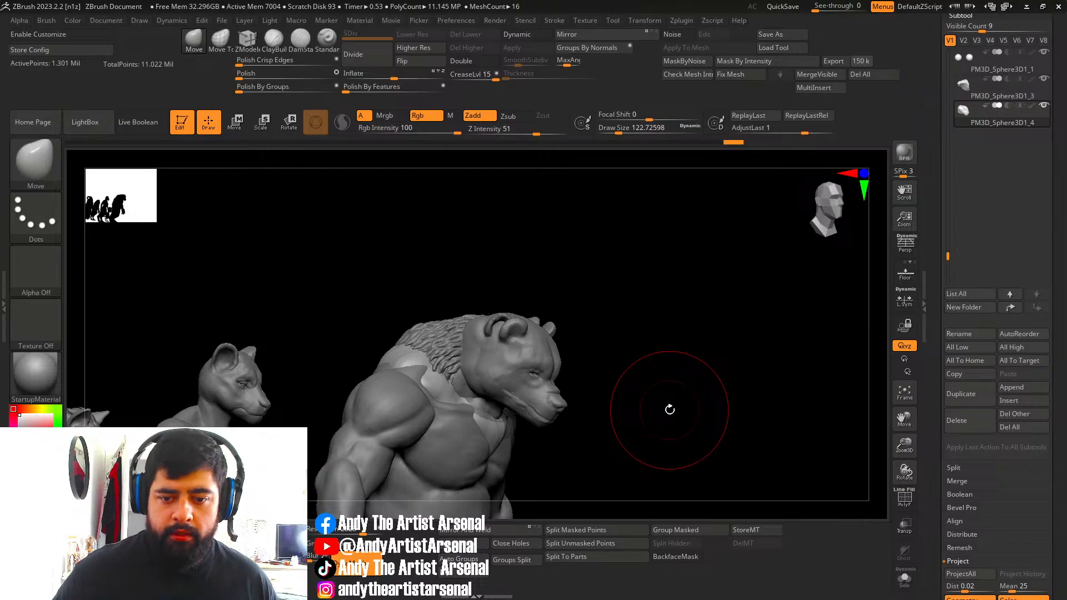
pyautogui.moveTo(1026, 272); pyautogui.dragTo(1025, 402)
pyautogui.moveTo(946, 385); pyautogui.dragTo(940, 178)
pyautogui.click(1044, 209)
pyautogui.click(961, 332)
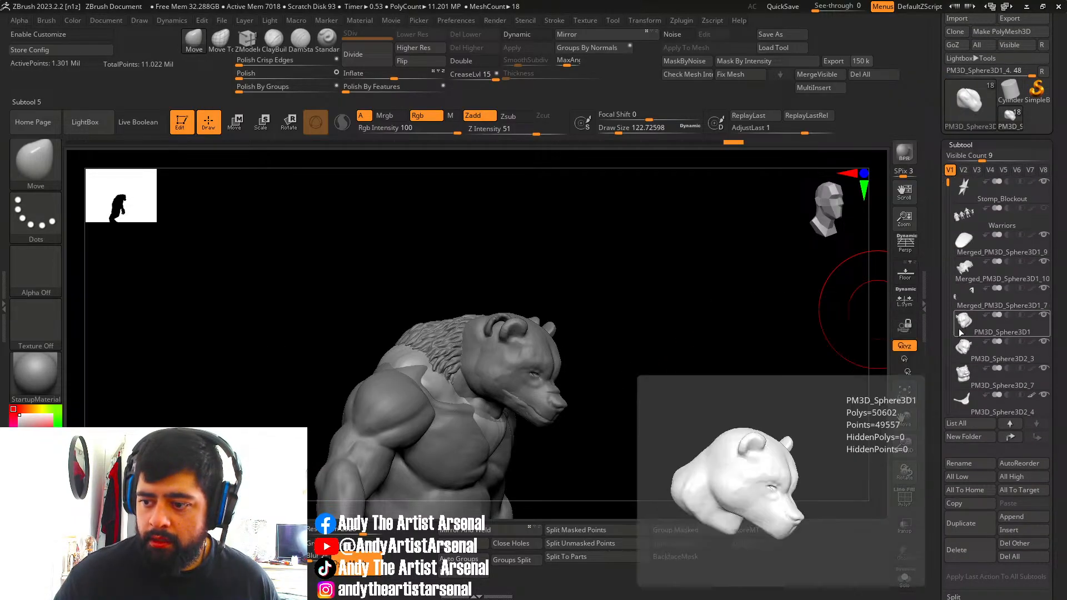
pyautogui.moveTo(680, 294); pyautogui.dragTo(647, 242, button='right')
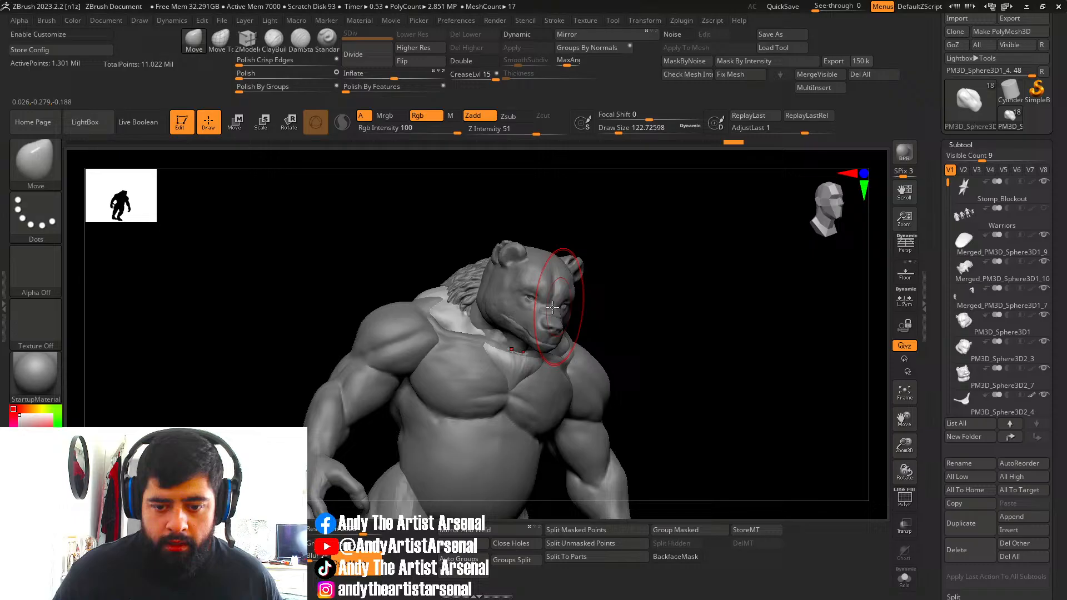
# Compare the overlapping bear head subtools and delete the spare head PM3D_Sphere3D2_3.
pyautogui.keyDown('alt'); pyautogui.click(487, 278); pyautogui.keyUp('alt')
pyautogui.moveTo(669, 269); pyautogui.dragTo(794, 254)
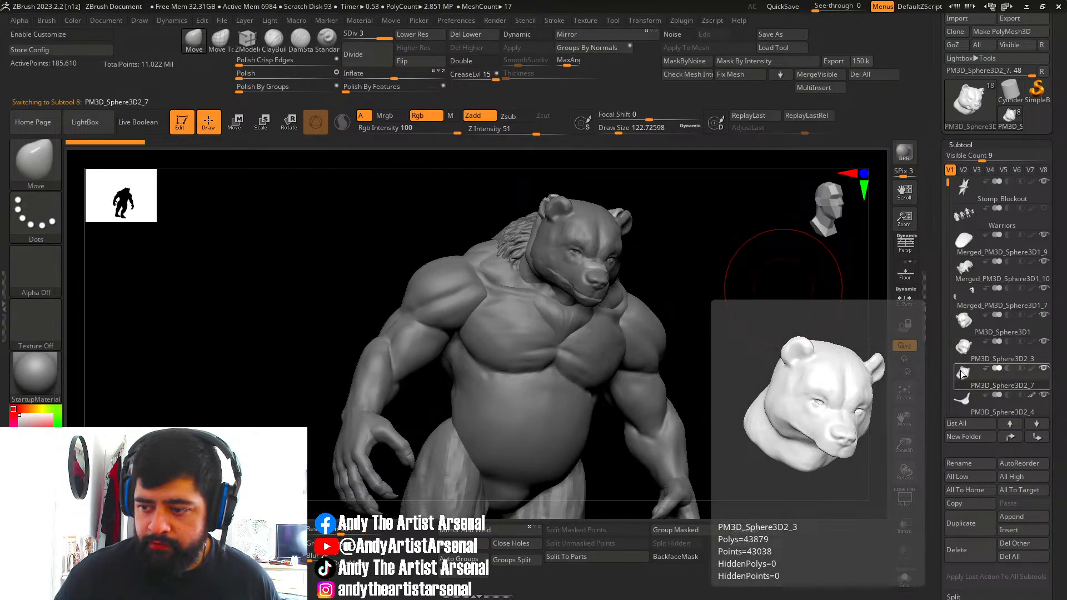
pyautogui.moveTo(963, 374)
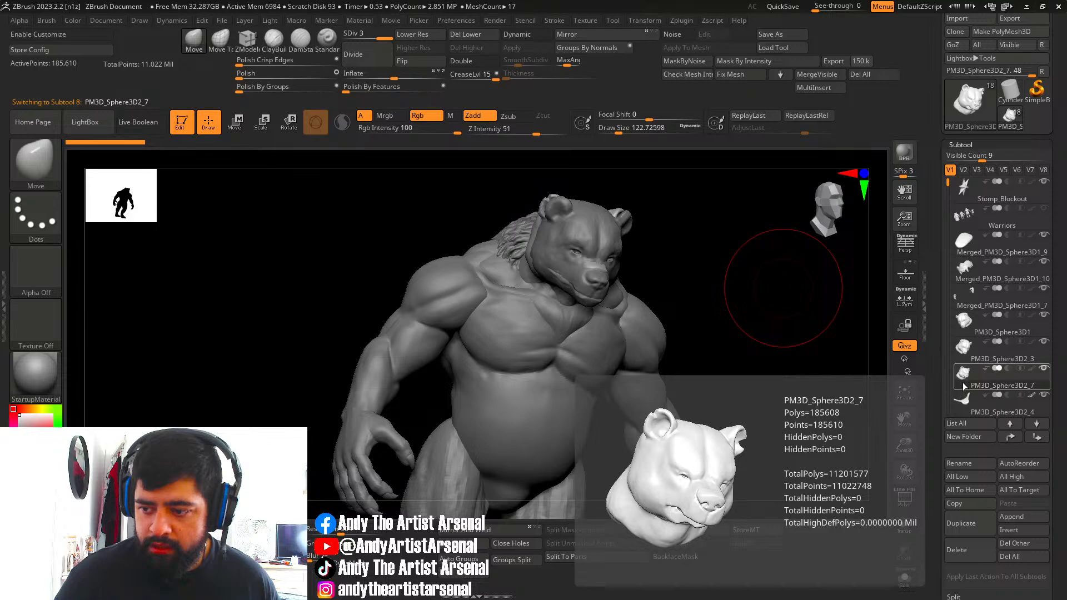
pyautogui.click(965, 361)
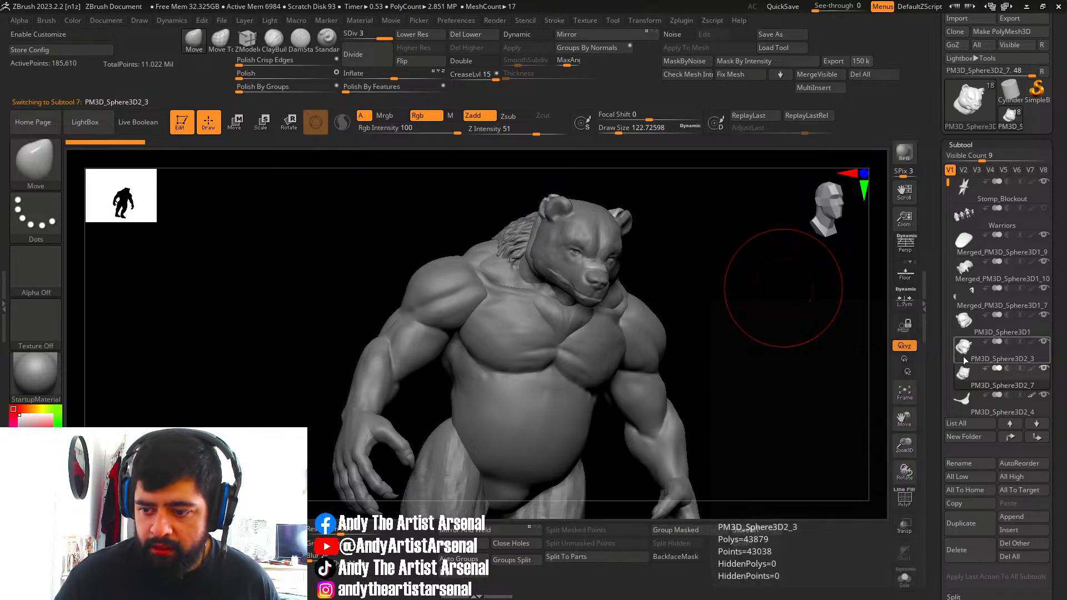
pyautogui.click(966, 556)
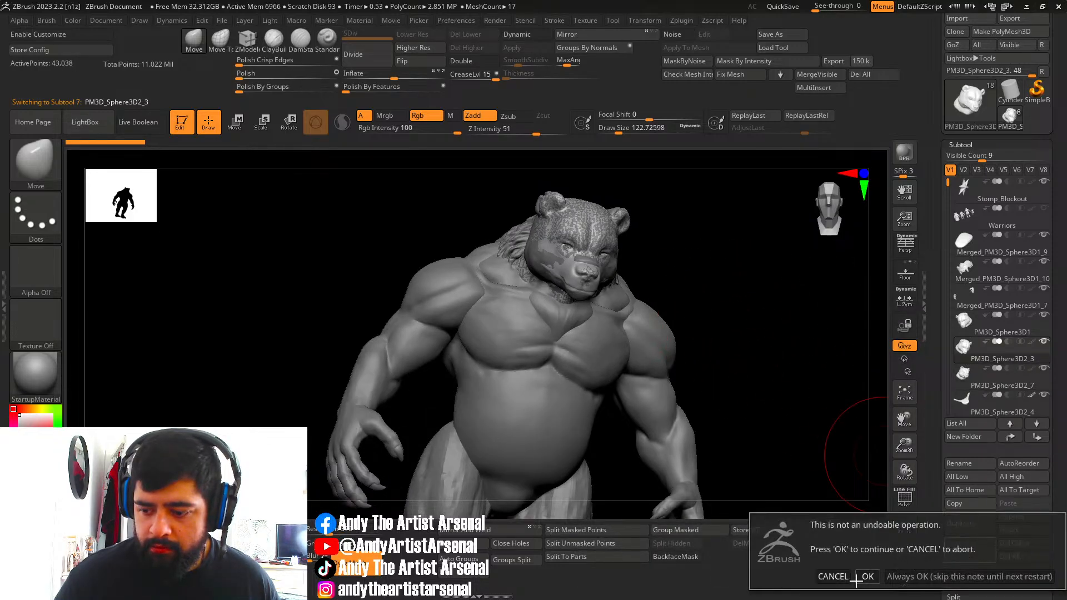
pyautogui.click(868, 577)
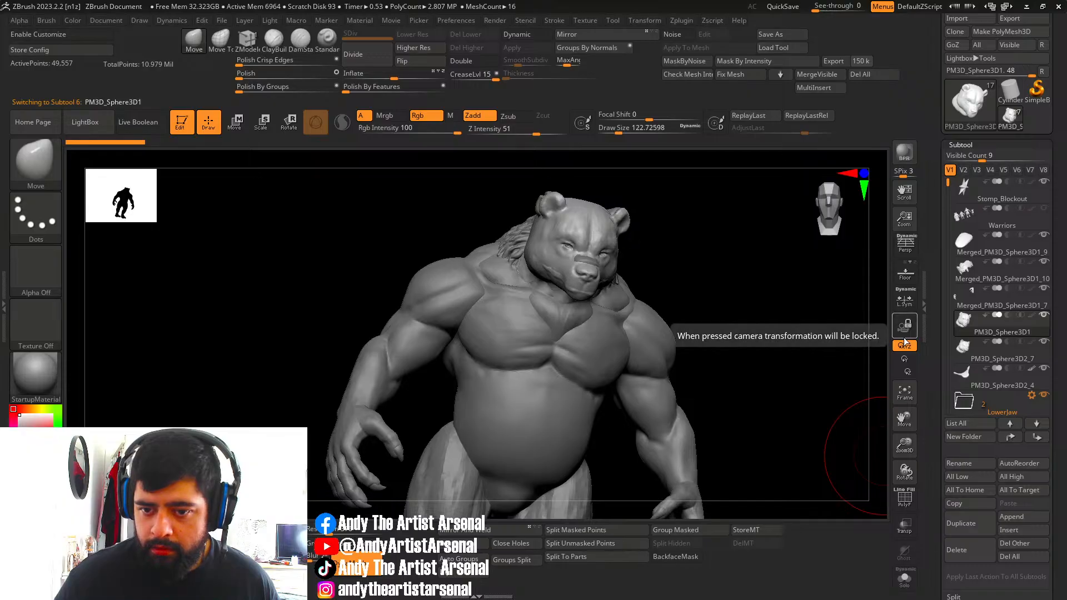
# Delete the other spare bear head, PM3D_Sphere3D1.
pyautogui.moveTo(963, 328)
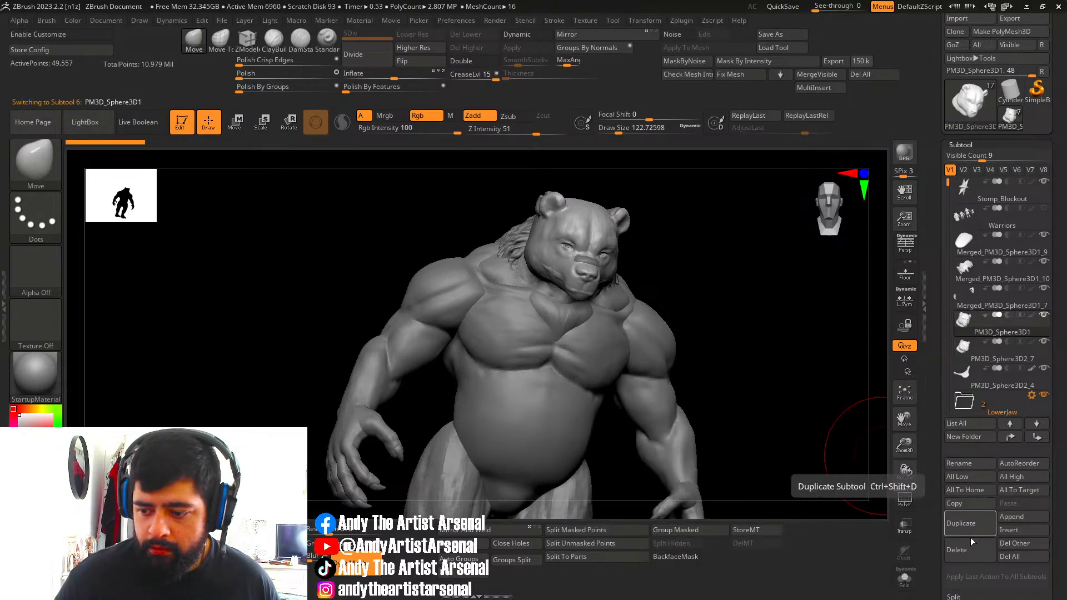
pyautogui.click(957, 550)
pyautogui.click(868, 575)
pyautogui.moveTo(687, 326); pyautogui.dragTo(872, 346)
# Delete the leftover jaw piece PM3D_Sphere3D2_4 from the bear's mouth.
pyautogui.click(961, 348)
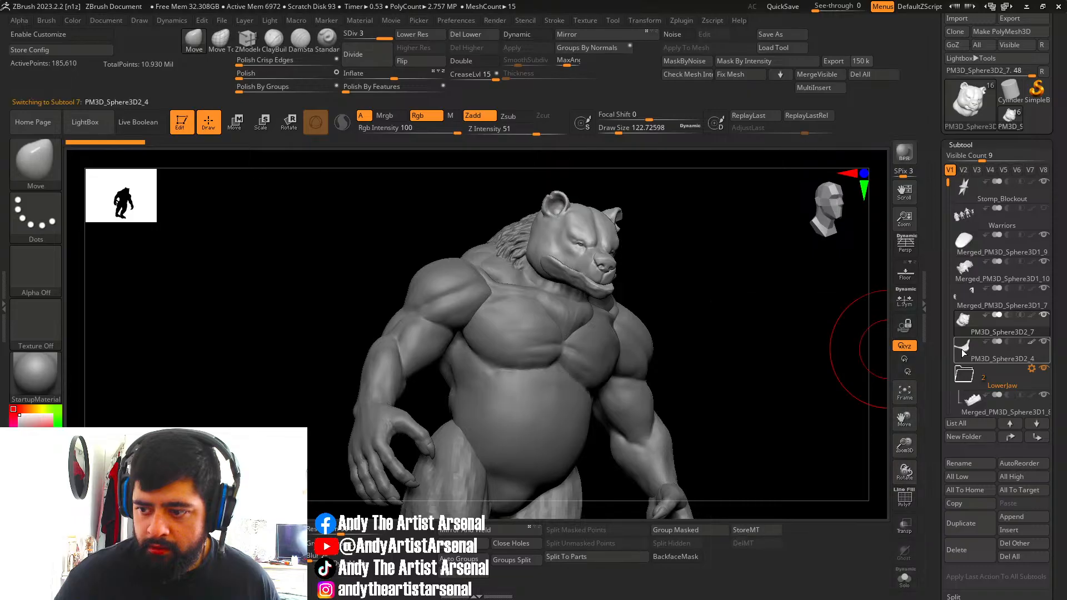
pyautogui.moveTo(739, 300); pyautogui.dragTo(665, 241)
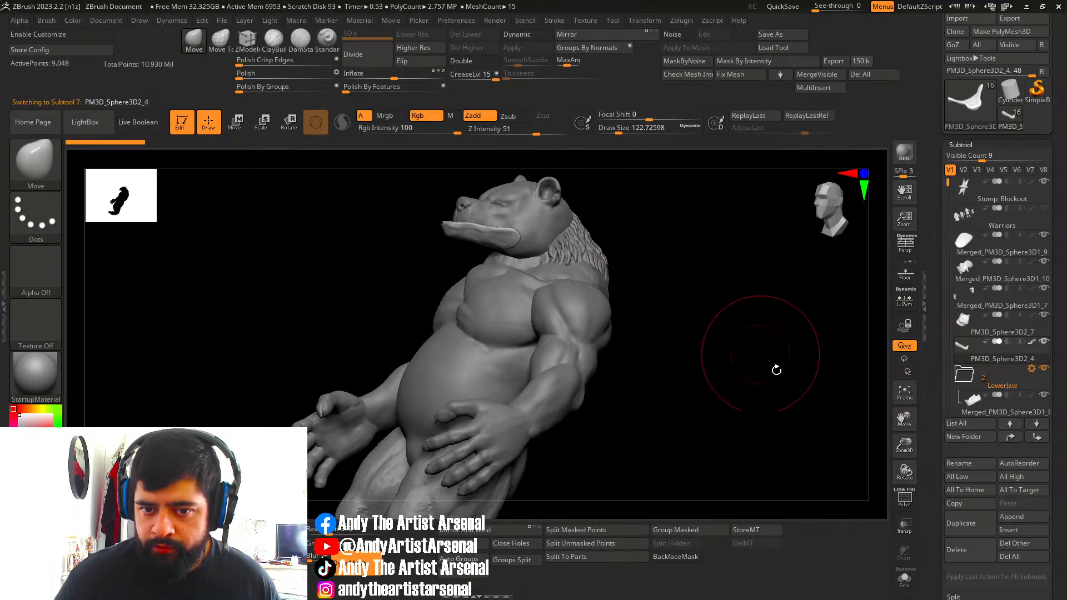
pyautogui.click(970, 551)
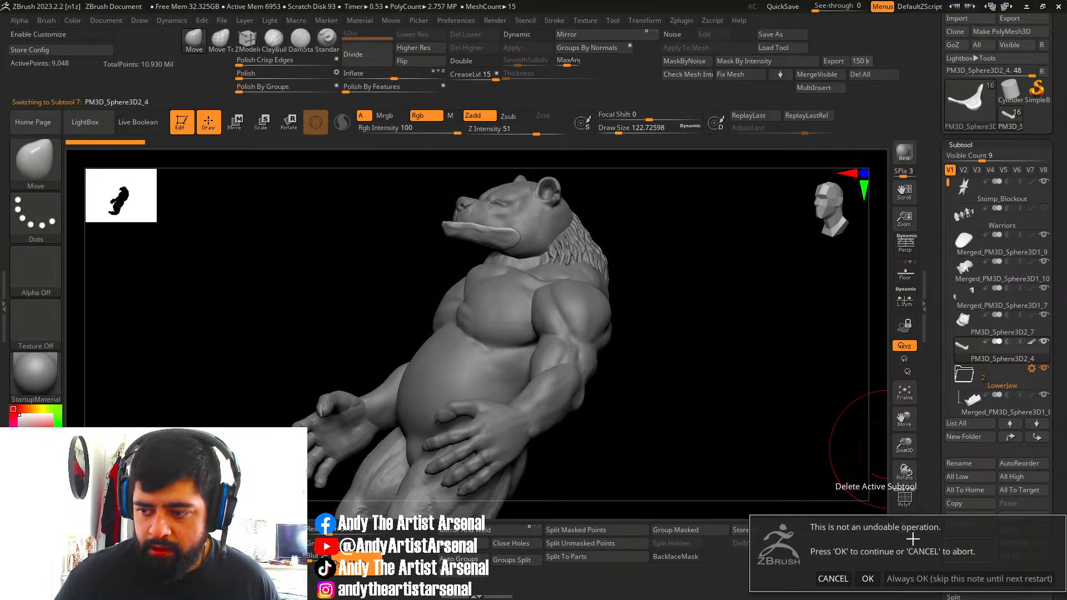
pyautogui.click(869, 577)
pyautogui.moveTo(682, 287); pyautogui.dragTo(719, 303)
pyautogui.keyDown('ctrl'); pyautogui.moveTo(756, 297); pyautogui.dragTo(733, 290, button='right'); pyautogui.keyUp('ctrl')
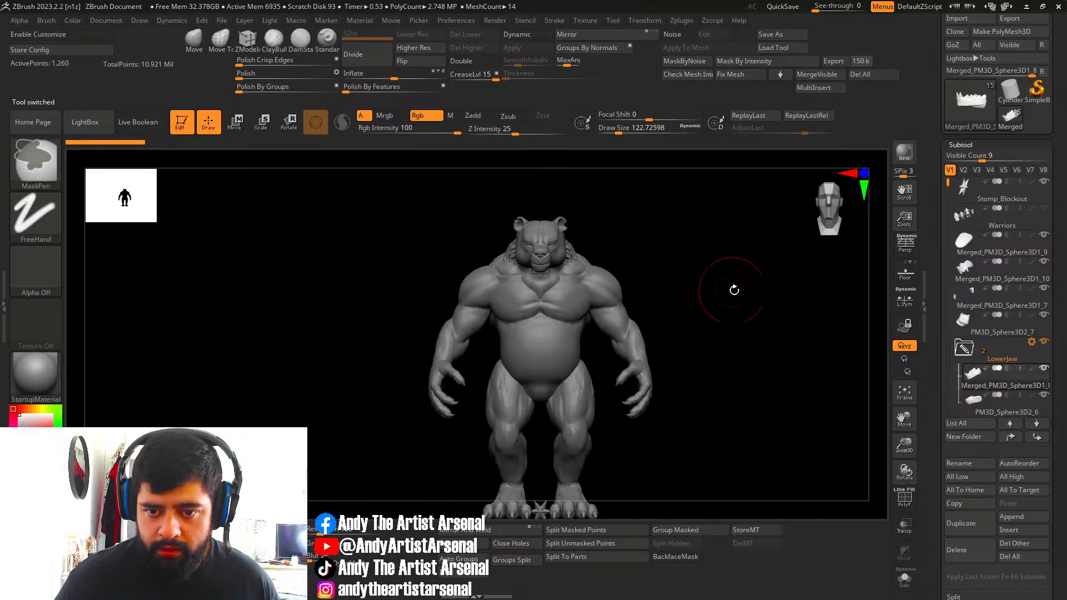
pyautogui.keyDown('alt'); pyautogui.moveTo(691, 285); pyautogui.dragTo(688, 231); pyautogui.keyUp('alt')
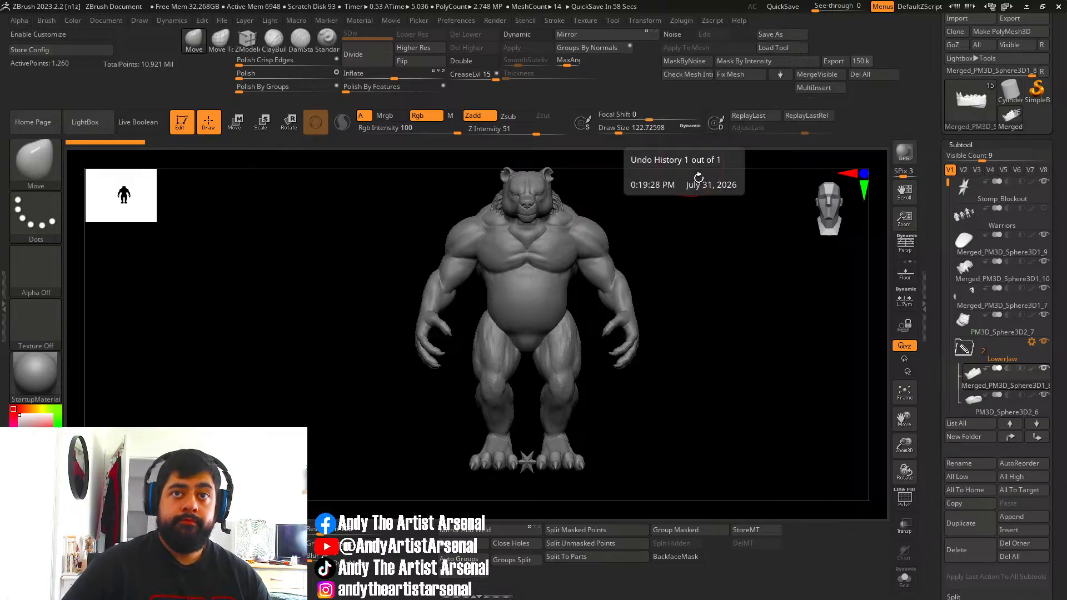
# Select the neck fur subtool and reshape the fur tips above the shoulder with the Move brush at a draw size of about 53.
pyautogui.keyDown('shift'); pyautogui.moveTo(695, 238); pyautogui.dragTo(607, 226); pyautogui.keyUp('shift')
pyautogui.keyDown('alt'); pyautogui.moveTo(607, 225); pyautogui.dragTo(662, 300, button='right'); pyautogui.keyUp('alt')
pyautogui.keyDown('ctrl'); pyautogui.moveTo(661, 300); pyautogui.dragTo(728, 283, button='right'); pyautogui.keyUp('ctrl')
pyautogui.keyDown('alt'); pyautogui.moveTo(728, 284); pyautogui.dragTo(699, 328, button='right'); pyautogui.keyUp('alt')
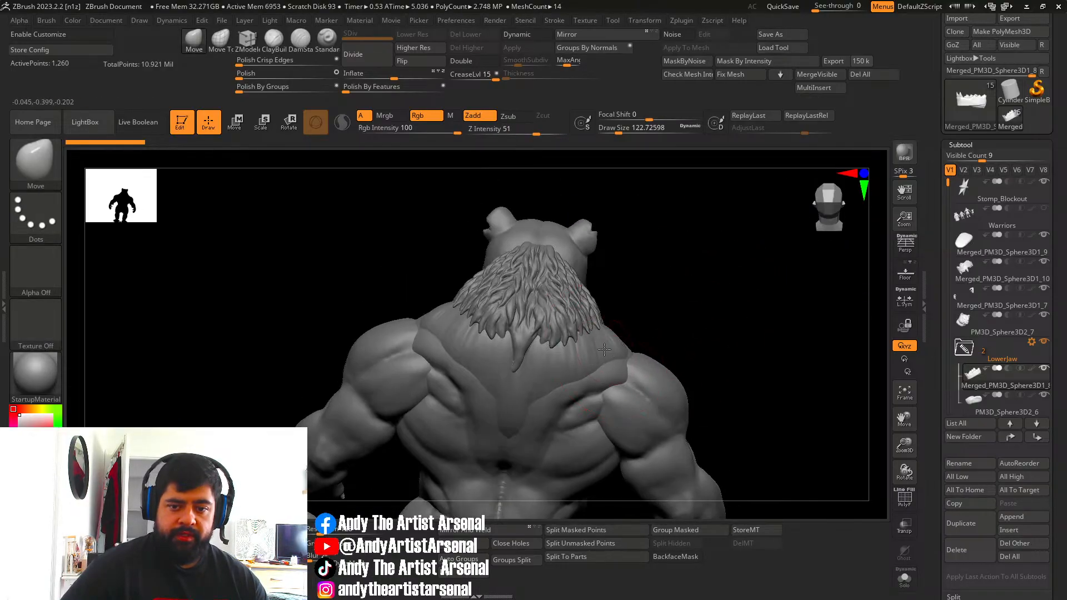
pyautogui.keyDown('alt'); pyautogui.click(641, 305); pyautogui.keyUp('alt')
pyautogui.moveTo(640, 305)
pyautogui.mouseDown(button='right')
pyautogui.moveTo(645, 281)
pyautogui.moveTo(538, 255)
pyautogui.moveTo(518, 295)
pyautogui.moveTo(525, 267)
pyautogui.moveTo(529, 278)
pyautogui.moveTo(561, 281)
pyautogui.moveTo(502, 316)
pyautogui.moveTo(520, 309)
pyautogui.moveTo(500, 290)
pyautogui.moveTo(509, 315)
pyautogui.moveTo(536, 305)
pyautogui.mouseUp(button='right')
pyautogui.keyDown('alt'); pyautogui.click(538, 298); pyautogui.keyUp('alt')
pyautogui.press('s')
pyautogui.moveTo(544, 301); pyautogui.dragTo(536, 302)
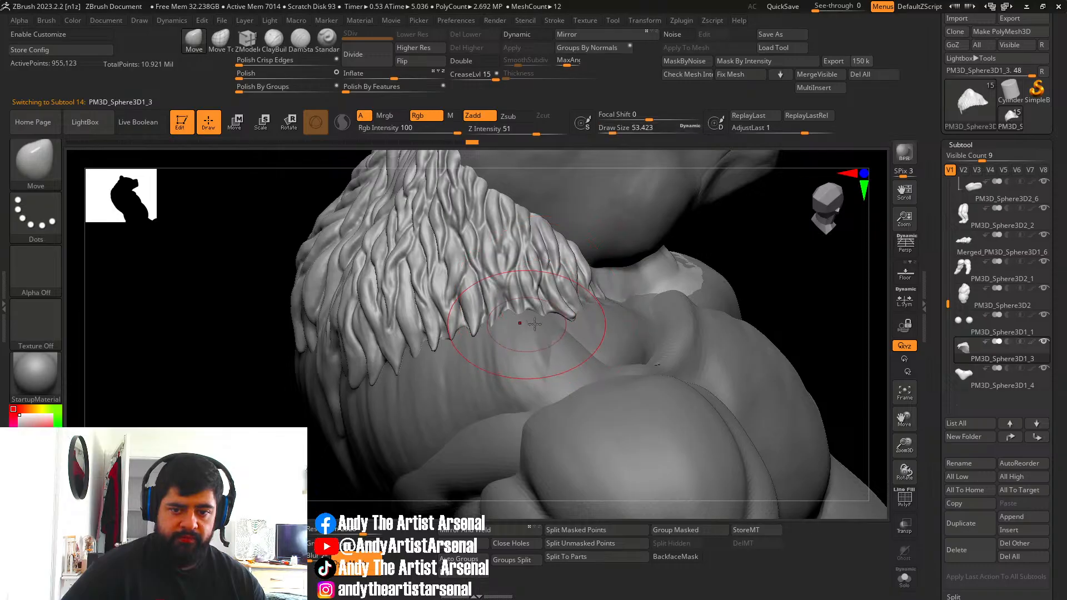
# Adjust the fur tips on the side of the neck where they meet the collar area using the Move brush.
pyautogui.moveTo(536, 302); pyautogui.dragTo(535, 315, button='right')
pyautogui.moveTo(534, 296)
pyautogui.mouseDown(button='right')
pyautogui.moveTo(556, 325)
pyautogui.moveTo(548, 325)
pyautogui.mouseUp(button='right')
pyautogui.moveTo(547, 325); pyautogui.dragTo(556, 333)
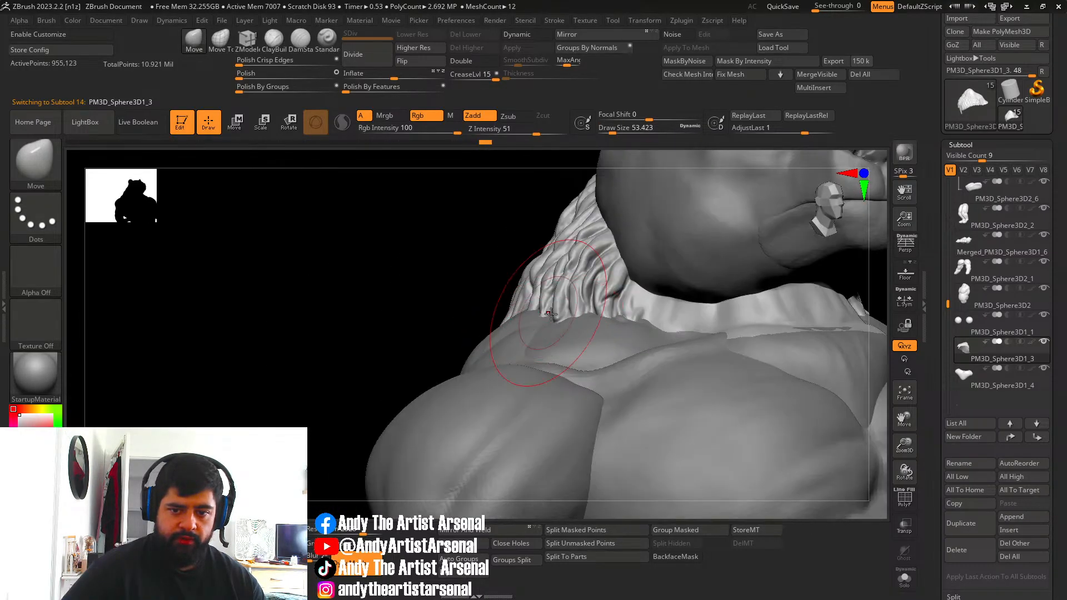
pyautogui.moveTo(555, 332); pyautogui.dragTo(572, 310, button='right')
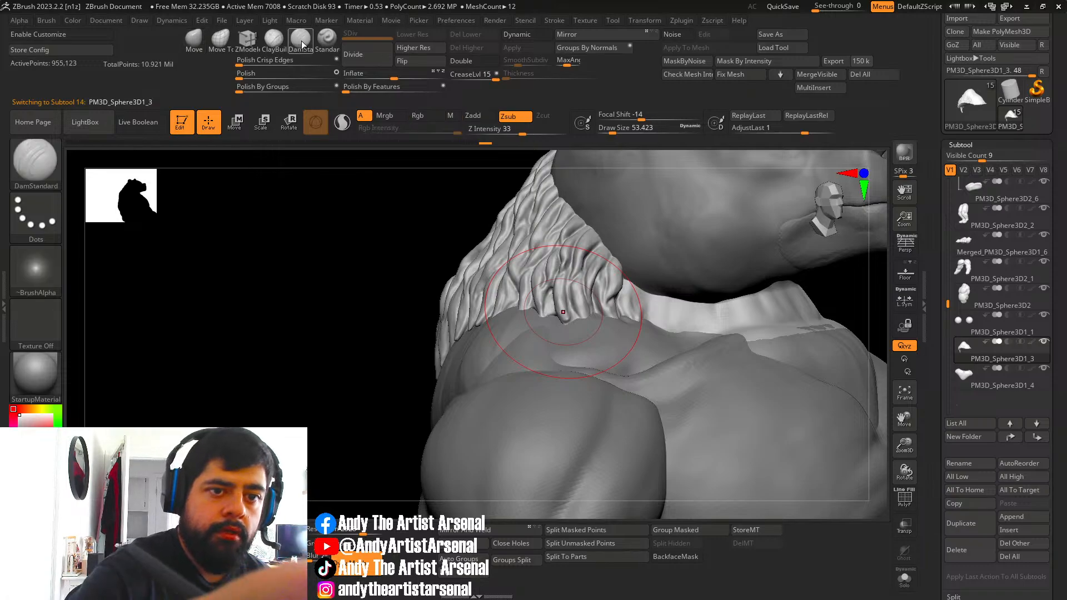
# Reduce the DamStandard draw size to about 15 and work on the fur tips at the side of the neck.
pyautogui.moveTo(572, 403)
pyautogui.keyDown('ctrl'); pyautogui.mouseDown(button='right')
pyautogui.moveTo(722, 335)
pyautogui.moveTo(761, 336)
pyautogui.moveTo(678, 355)
pyautogui.mouseUp(button='right'); pyautogui.keyUp('ctrl')
pyautogui.press('s')
pyautogui.moveTo(678, 332); pyautogui.dragTo(672, 326)
pyautogui.hotkey('ctrl', 'z')
pyautogui.press('s')
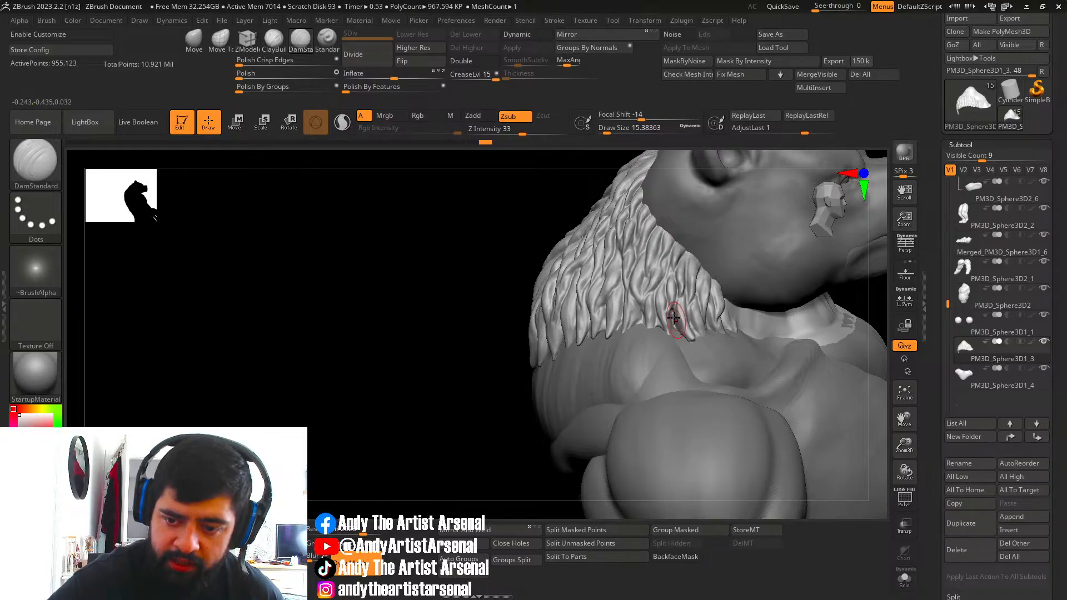
# Set the DamStandard draw size to about 8.6 and refine the gaps between fur tips around the side and back of the neck.
pyautogui.moveTo(674, 317); pyautogui.dragTo(463, 364, button='right')
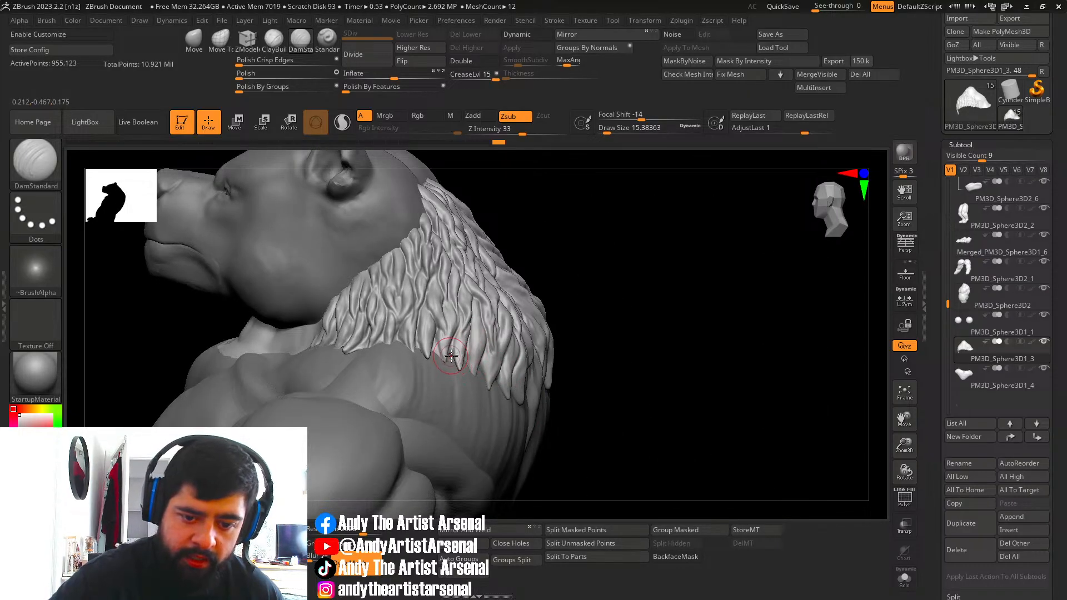
pyautogui.press('s')
pyautogui.moveTo(435, 351); pyautogui.dragTo(427, 351)
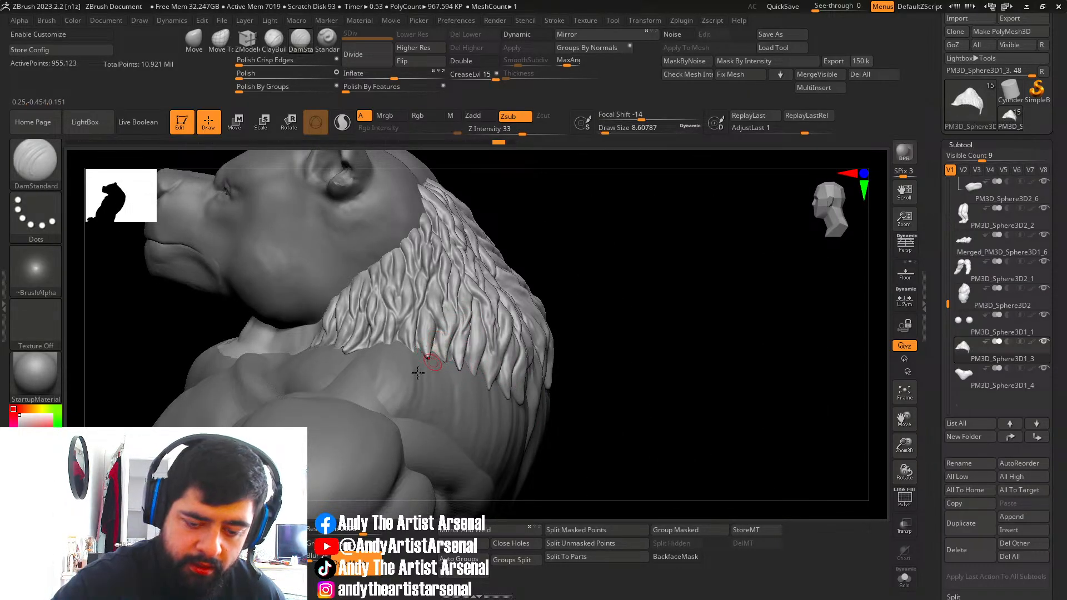
pyautogui.moveTo(427, 352)
pyautogui.mouseDown(button='right')
pyautogui.moveTo(442, 333)
pyautogui.moveTo(424, 352)
pyautogui.moveTo(371, 337)
pyautogui.mouseUp(button='right')
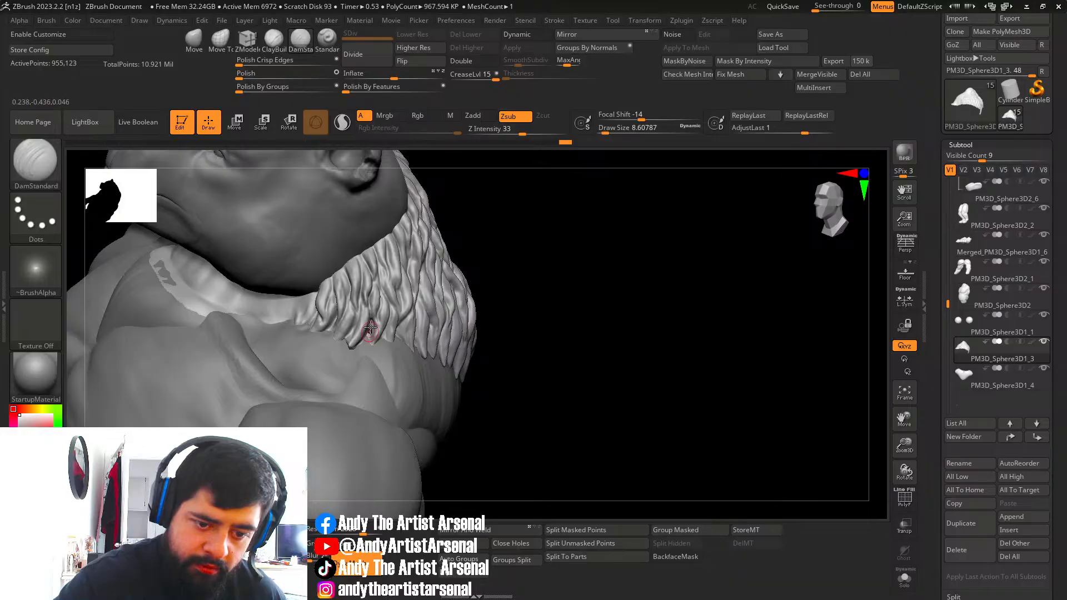
pyautogui.moveTo(365, 344); pyautogui.dragTo(362, 332, button='right')
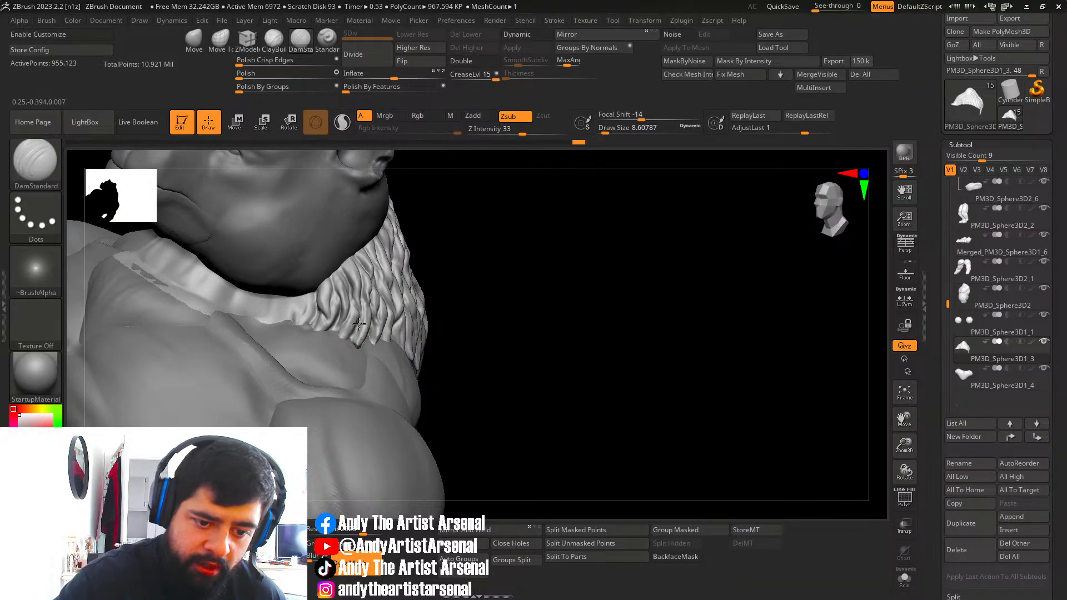
pyautogui.moveTo(430, 301)
pyautogui.keyDown('ctrl'); pyautogui.mouseDown(button='right')
pyautogui.moveTo(461, 357)
pyautogui.moveTo(444, 362)
pyautogui.mouseUp(button='right'); pyautogui.keyUp('ctrl')
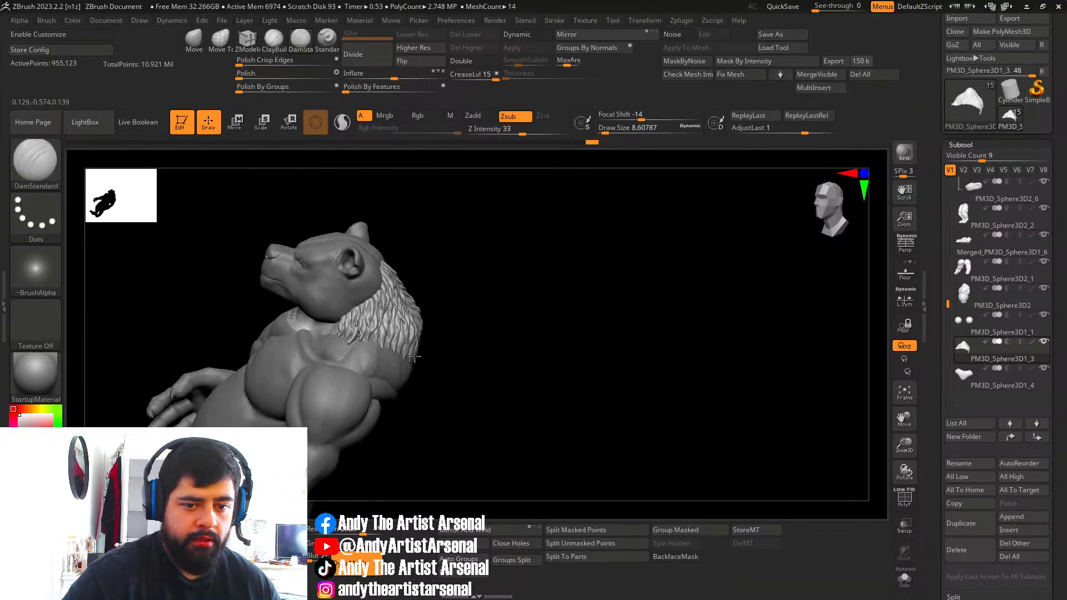
pyautogui.moveTo(511, 339)
pyautogui.mouseDown(button='right')
pyautogui.moveTo(414, 327)
pyautogui.moveTo(466, 355)
pyautogui.moveTo(499, 311)
pyautogui.moveTo(462, 306)
pyautogui.mouseUp(button='right')
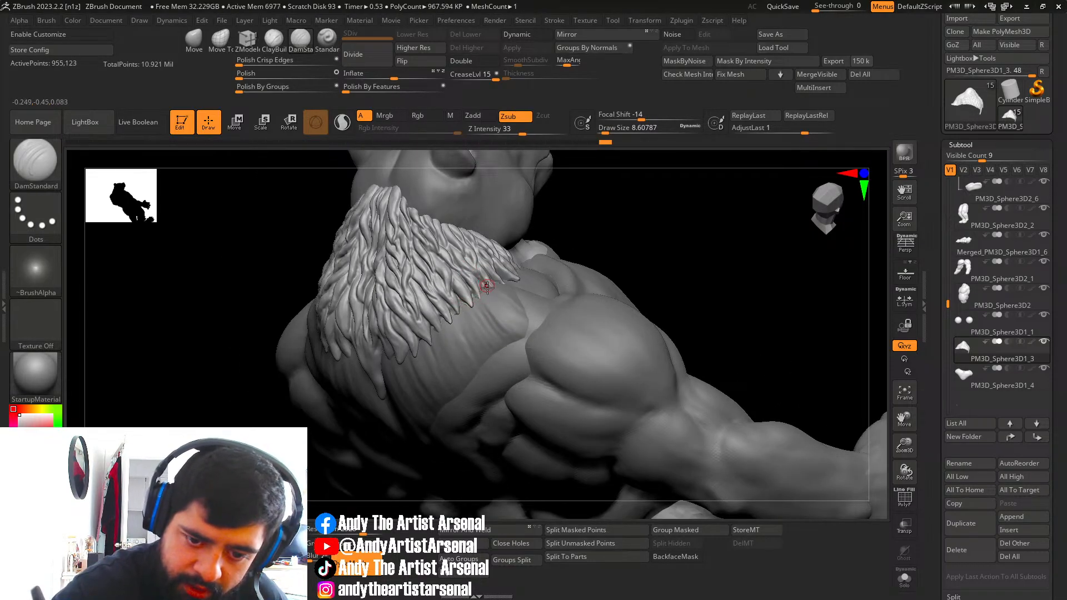
pyautogui.moveTo(484, 272)
pyautogui.mouseDown(button='right')
pyautogui.moveTo(483, 286)
pyautogui.moveTo(533, 271)
pyautogui.moveTo(566, 278)
pyautogui.moveTo(586, 299)
pyautogui.moveTo(622, 300)
pyautogui.moveTo(605, 272)
pyautogui.mouseUp(button='right')
pyautogui.keyDown('alt'); pyautogui.moveTo(583, 345); pyautogui.dragTo(600, 324, button='right'); pyautogui.keyUp('alt')
pyautogui.keyDown('ctrl'); pyautogui.moveTo(514, 350); pyautogui.dragTo(500, 305, button='right'); pyautogui.keyUp('ctrl')
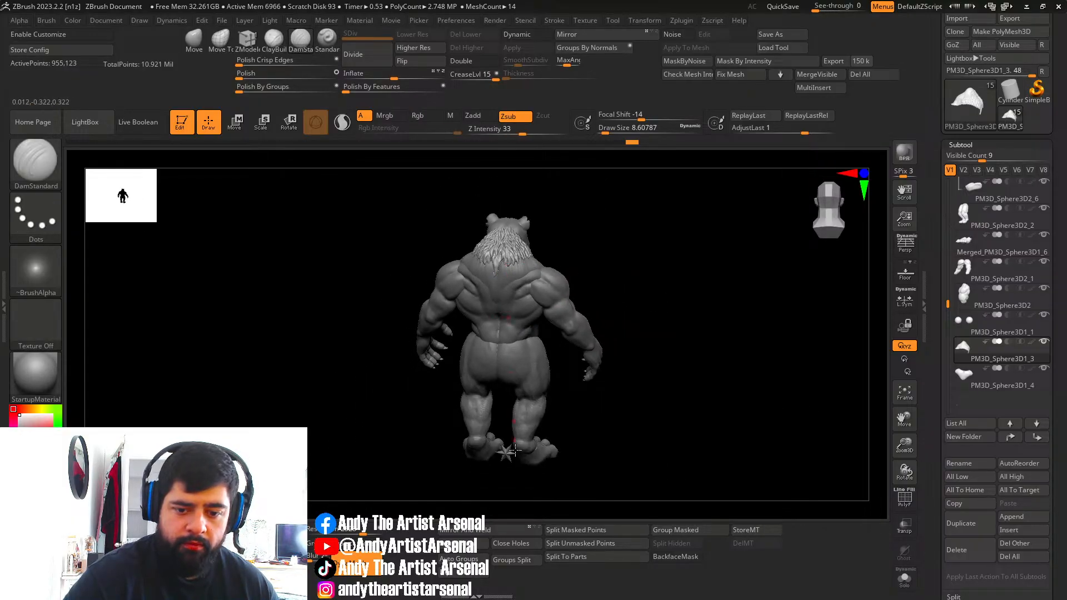
# Select the upper-back fur subtool below the neck fur and set ClayBuildup to a draw size of about 24.
pyautogui.moveTo(547, 421)
pyautogui.mouseDown(button='right')
pyautogui.moveTo(583, 395)
pyautogui.moveTo(523, 319)
pyautogui.moveTo(530, 358)
pyautogui.moveTo(605, 388)
pyautogui.mouseUp(button='right')
pyautogui.keyDown('alt'); pyautogui.click(516, 312); pyautogui.keyUp('alt')
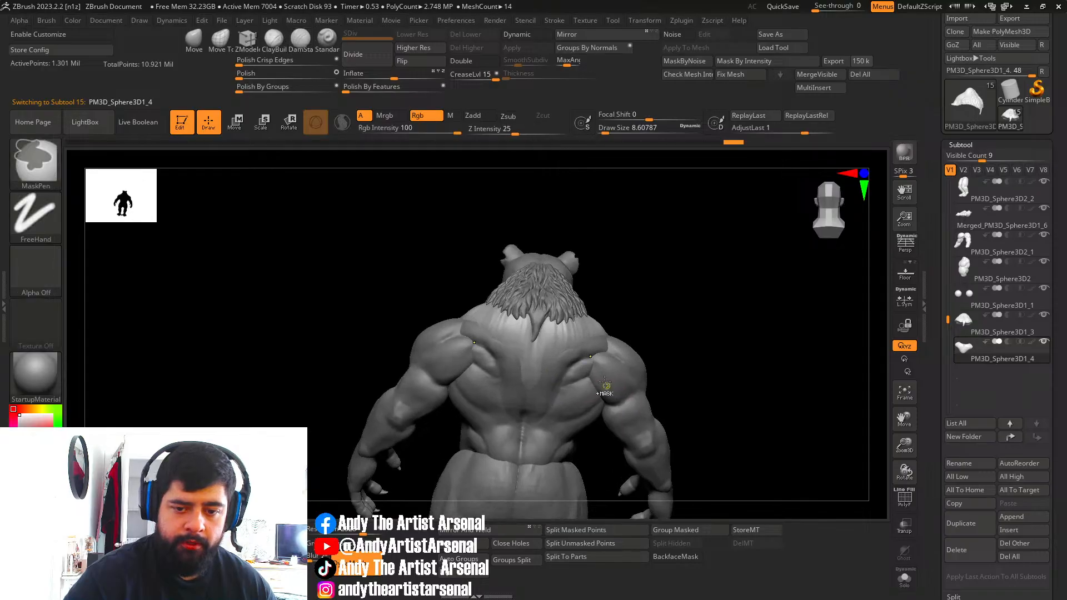
pyautogui.moveTo(655, 358); pyautogui.dragTo(571, 349, button='right')
pyautogui.keyDown('ctrl'); pyautogui.moveTo(653, 322); pyautogui.dragTo(676, 336, button='right'); pyautogui.keyUp('ctrl')
pyautogui.moveTo(602, 341); pyautogui.dragTo(637, 345, button='right')
pyautogui.click(276, 44)
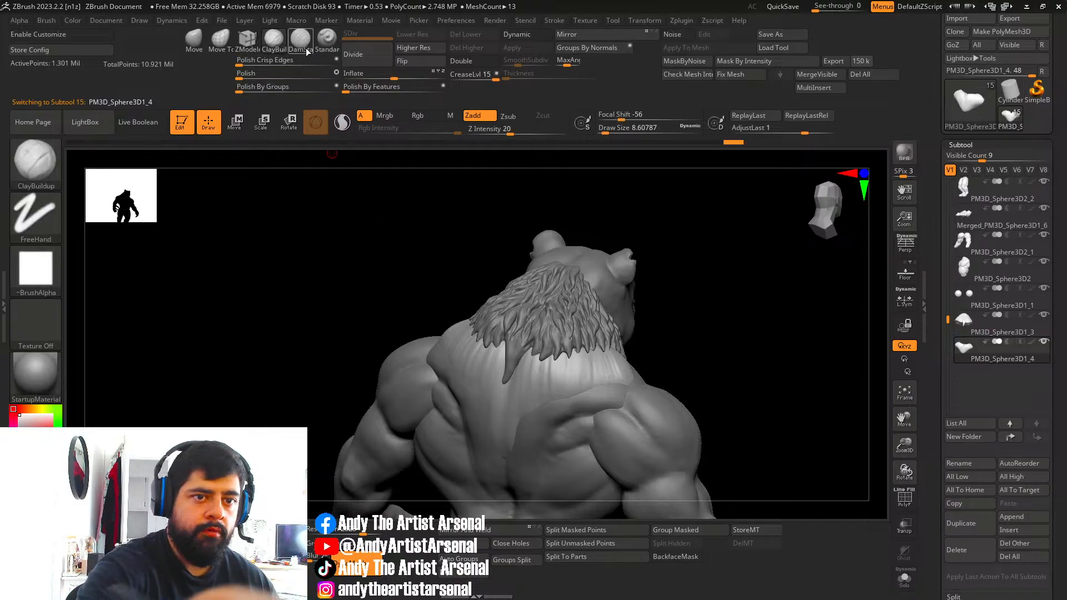
pyautogui.keyDown('alt'); pyautogui.moveTo(530, 396); pyautogui.dragTo(539, 362, button='right'); pyautogui.keyUp('alt')
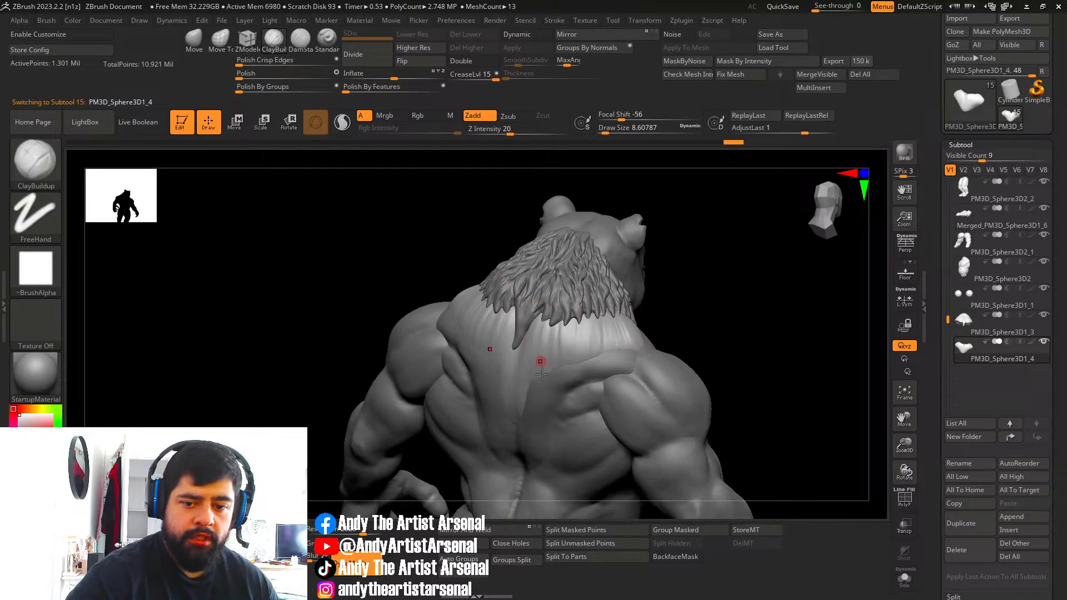
pyautogui.press('s')
pyautogui.moveTo(540, 366); pyautogui.dragTo(543, 369)
pyautogui.moveTo(559, 334); pyautogui.dragTo(581, 327, button='right')
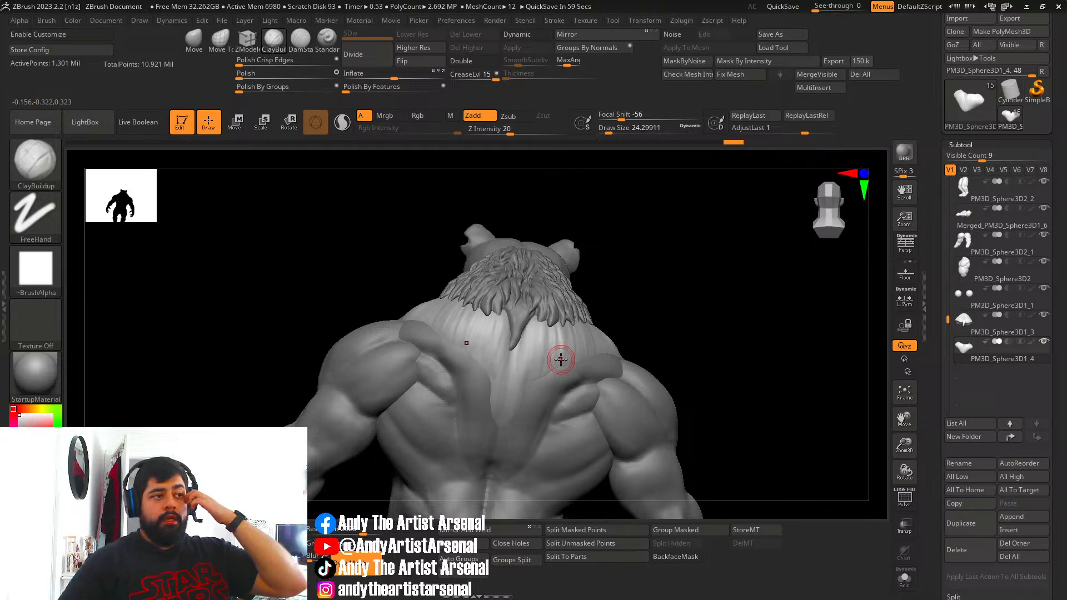
# Switch to the reference board and examine the fur on the armoured bear's chest and shoulders.
pyautogui.moveTo(58, 384)
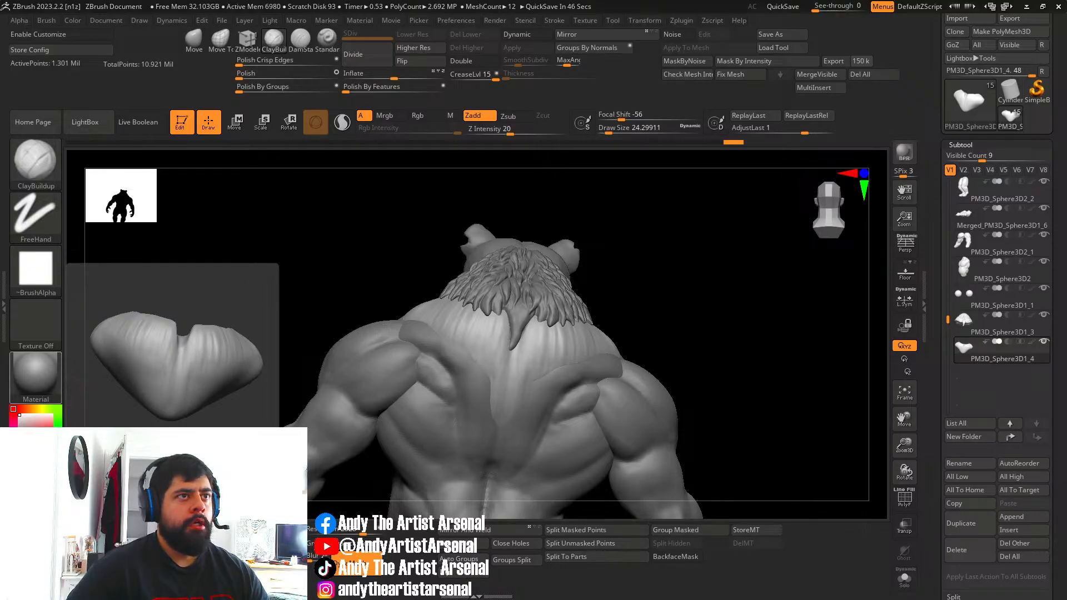
pyautogui.moveTo(0, 389); pyautogui.dragTo(183, 151)
pyautogui.scroll(4, 123, 389)
pyautogui.scroll(8, 273, 361)
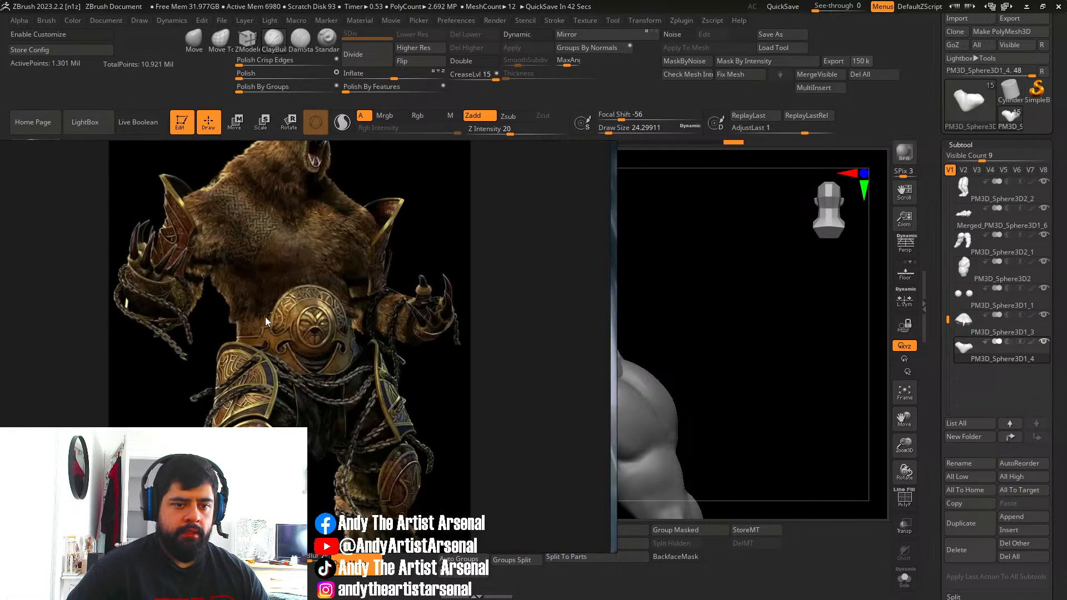
pyautogui.scroll(3, 205, 297)
pyautogui.scroll(-2, 205, 348)
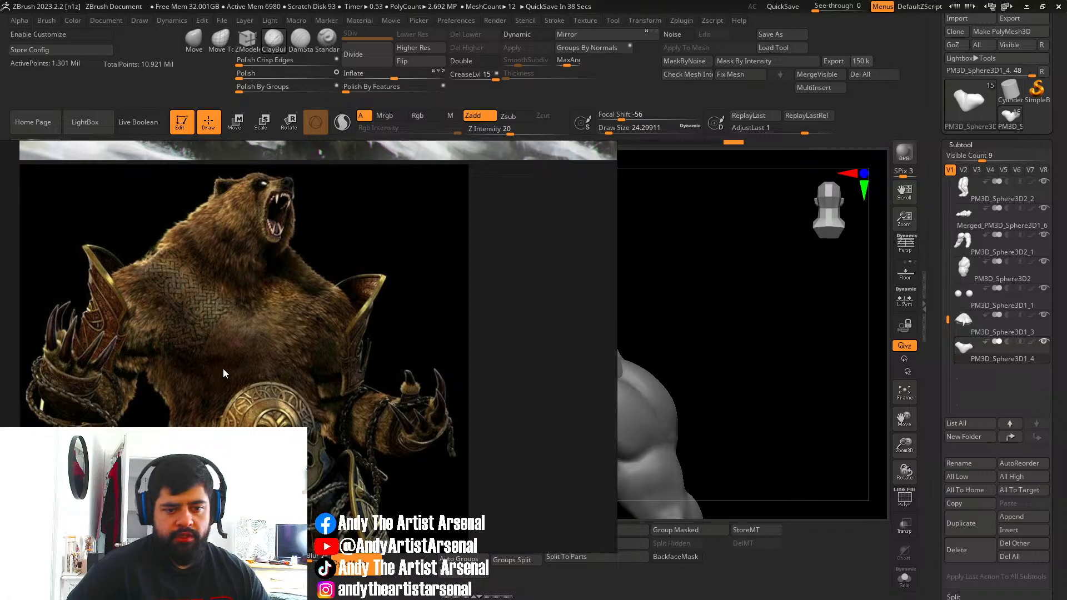
pyautogui.scroll(-5, 272, 358)
pyautogui.moveTo(287, 356); pyautogui.dragTo(271, 385, button='middle')
pyautogui.scroll(-4, 222, 395)
pyautogui.moveTo(544, 371); pyautogui.dragTo(496, 395, button='middle')
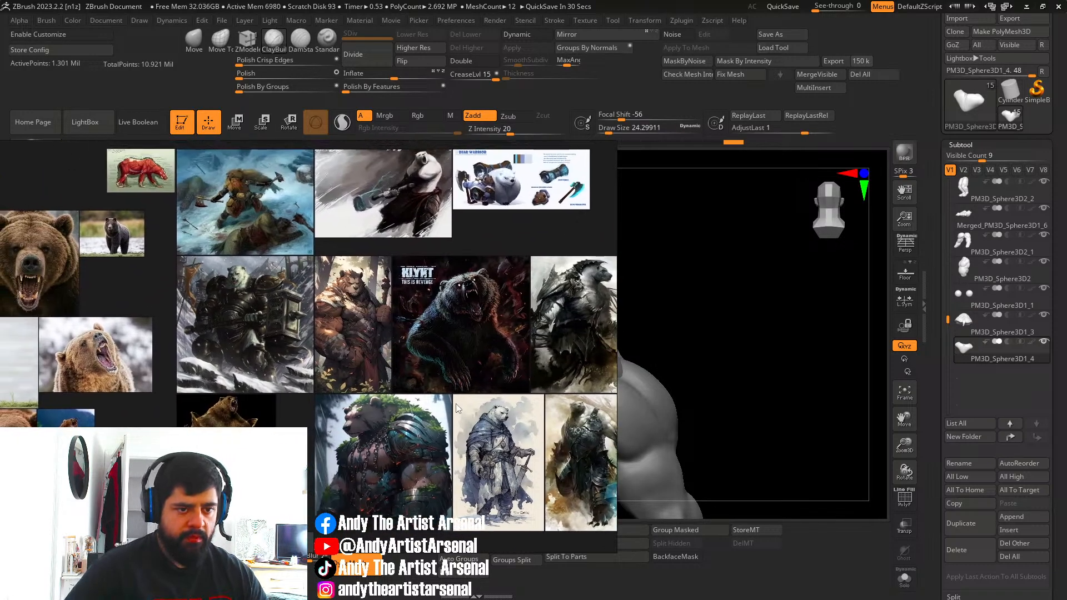
# Find the small bear statue picture at the edge of the reference board and enlarge it.
pyautogui.moveTo(322, 340); pyautogui.dragTo(446, 399, button='middle')
pyautogui.scroll(-4, 342, 318)
pyautogui.scroll(3, 333, 316)
pyautogui.scroll(-3, 446, 398)
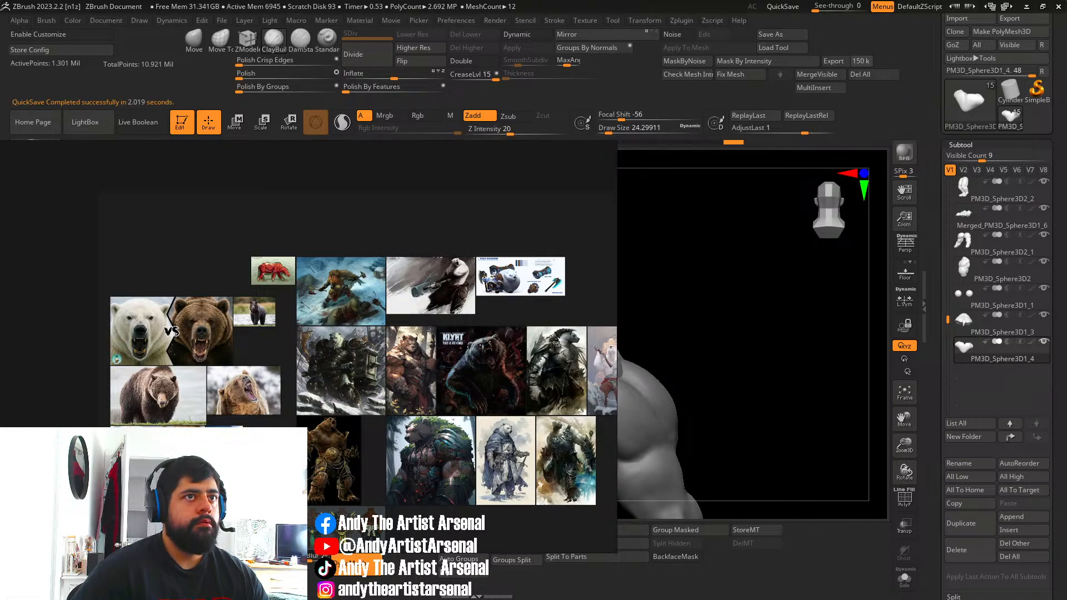
pyautogui.scroll(-5, 107, 332)
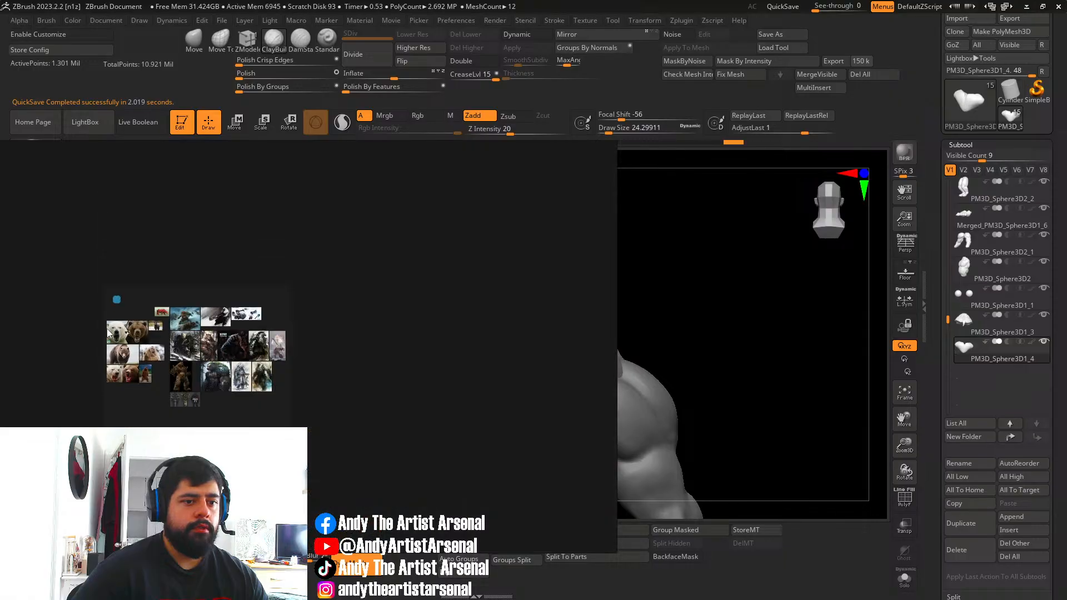
pyautogui.scroll(7, 128, 285)
pyautogui.moveTo(131, 255); pyautogui.dragTo(334, 191)
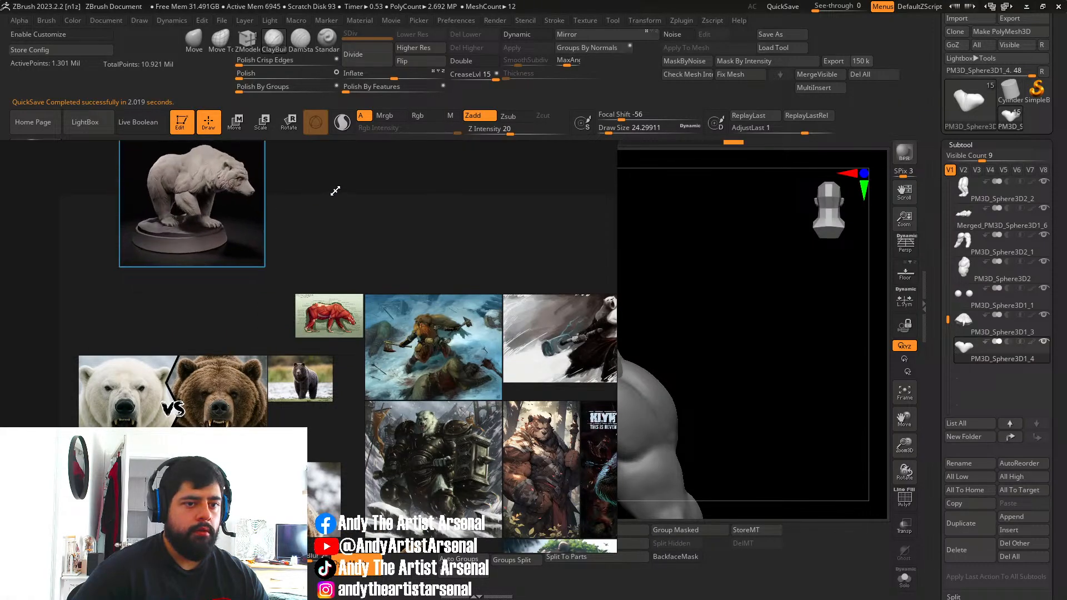
# Examine how the fur clumps are sculpted on the bear statue reference, and put the reference board away.
pyautogui.moveTo(280, 207); pyautogui.dragTo(275, 321, button='middle')
pyautogui.scroll(7, 239, 265)
pyautogui.scroll(-3, 274, 321)
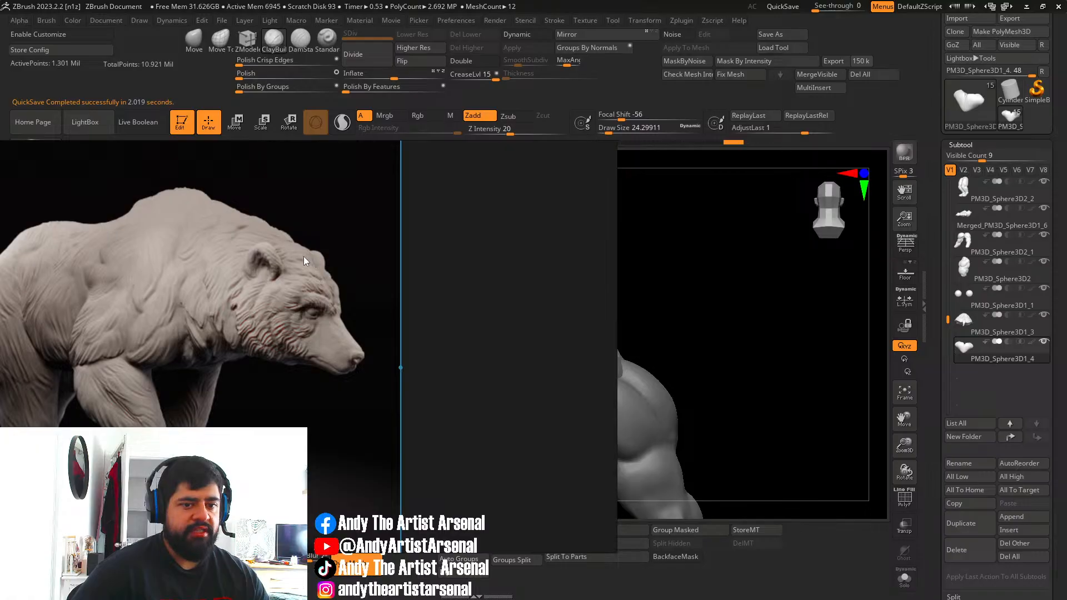
pyautogui.moveTo(261, 312); pyautogui.dragTo(336, 319, button='middle')
pyautogui.scroll(-2, 225, 313)
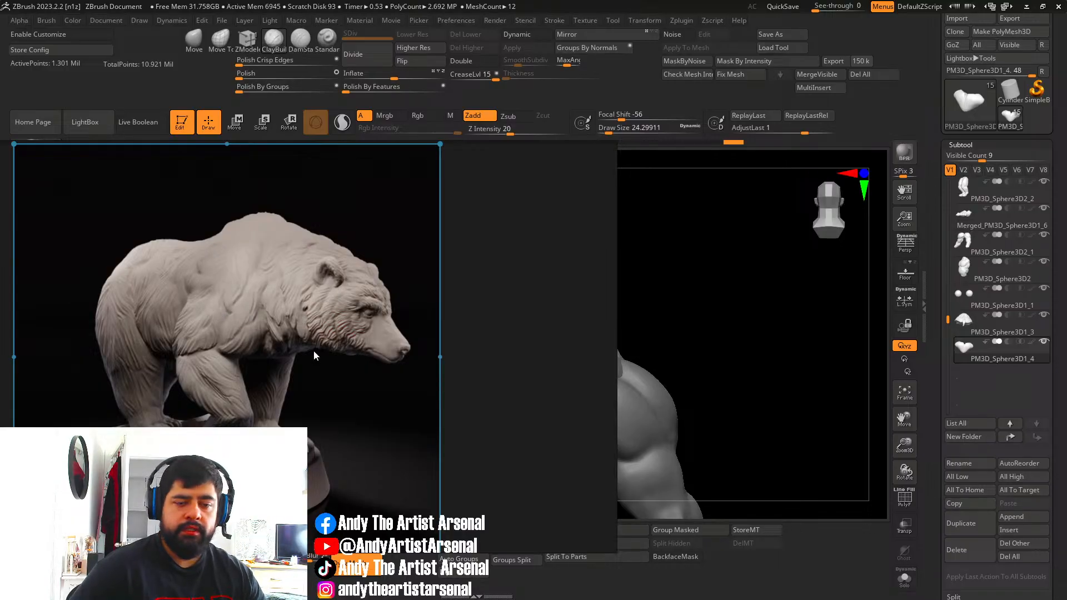
pyautogui.scroll(-3, 375, 325)
pyautogui.moveTo(446, 358); pyautogui.dragTo(361, 342, button='middle')
pyautogui.scroll(2, 380, 361)
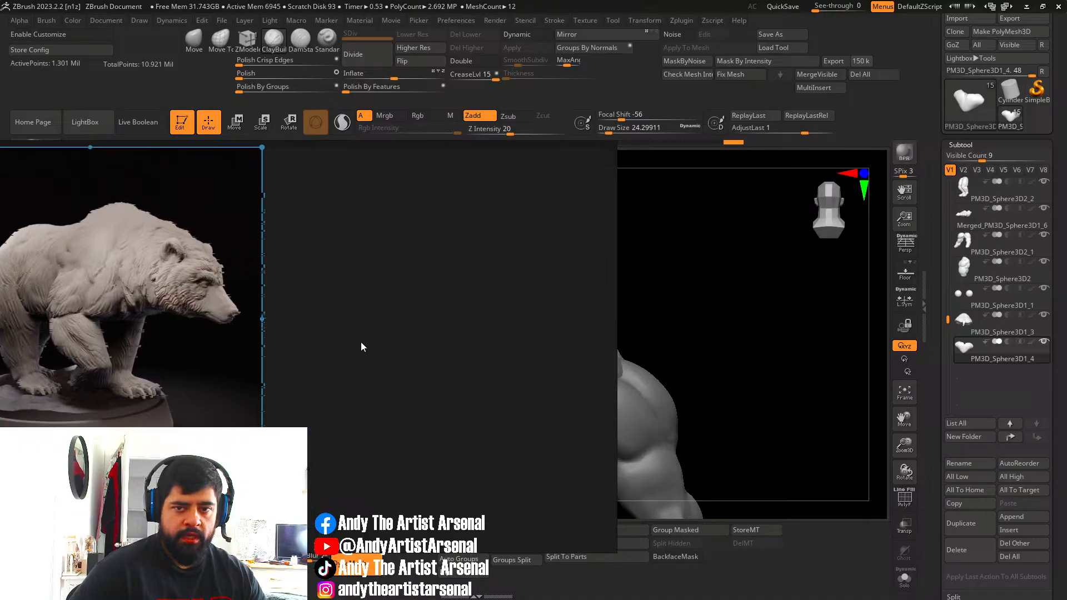
pyautogui.scroll(-3, 545, 328)
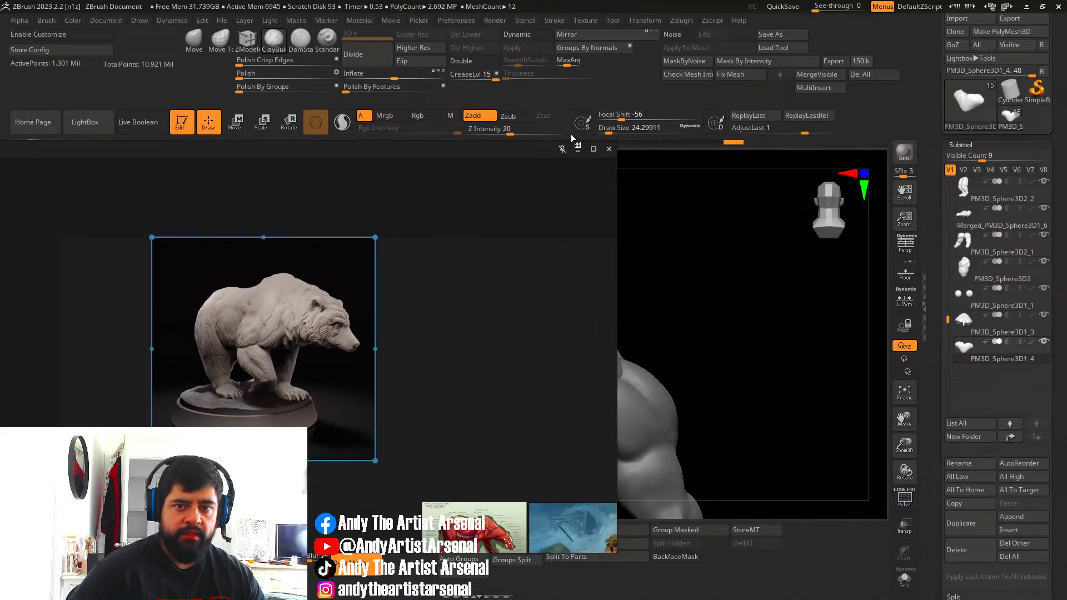
pyautogui.click(577, 149)
# Set the ClayBuildup draw size to about 21 for sculpting fur clumps on the upper back.
pyautogui.moveTo(519, 331)
pyautogui.mouseDown()
pyautogui.moveTo(593, 315)
pyautogui.moveTo(536, 320)
pyautogui.mouseUp()
pyautogui.moveTo(538, 320)
pyautogui.keyDown('ctrl'); pyautogui.mouseDown(button='right')
pyautogui.moveTo(571, 333)
pyautogui.moveTo(588, 311)
pyautogui.moveTo(611, 336)
pyautogui.moveTo(624, 333)
pyautogui.mouseUp(button='right'); pyautogui.keyUp('ctrl')
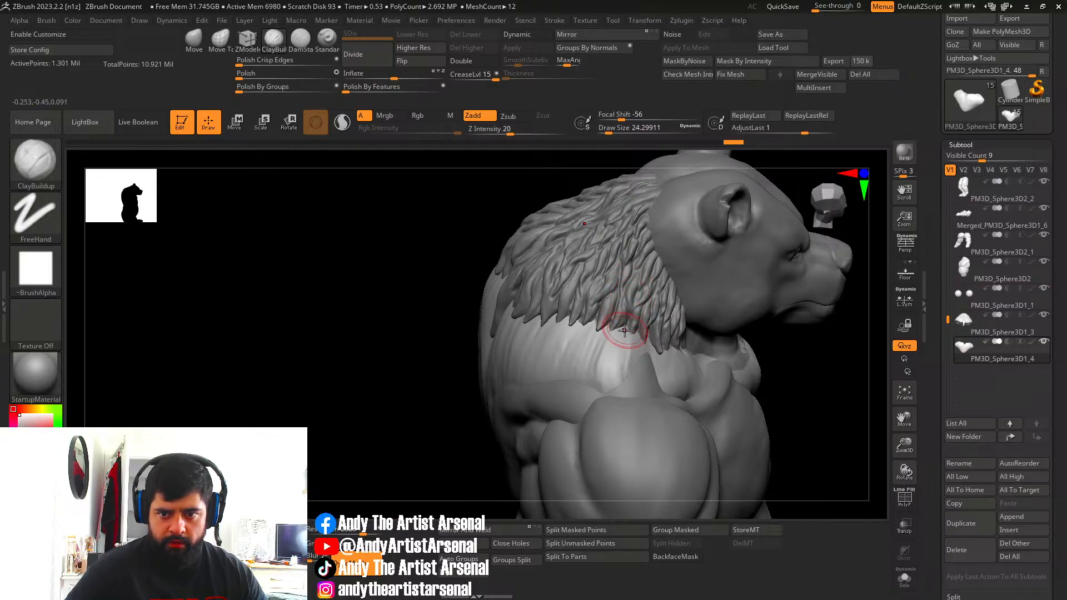
pyautogui.moveTo(629, 348)
pyautogui.mouseDown(button='right')
pyautogui.moveTo(611, 336)
pyautogui.moveTo(619, 345)
pyautogui.mouseUp(button='right')
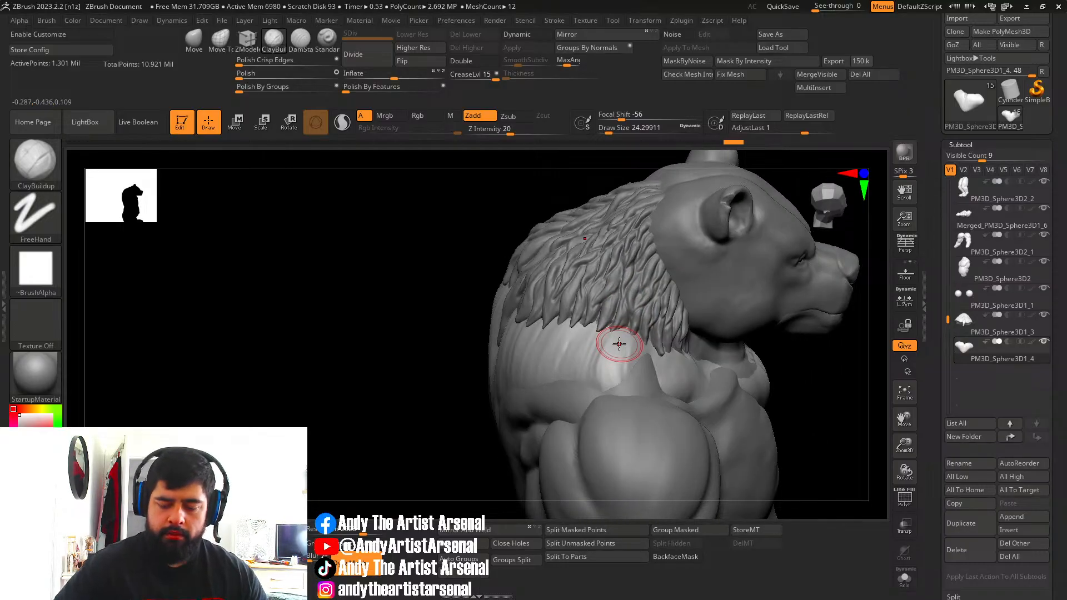
pyautogui.press('s')
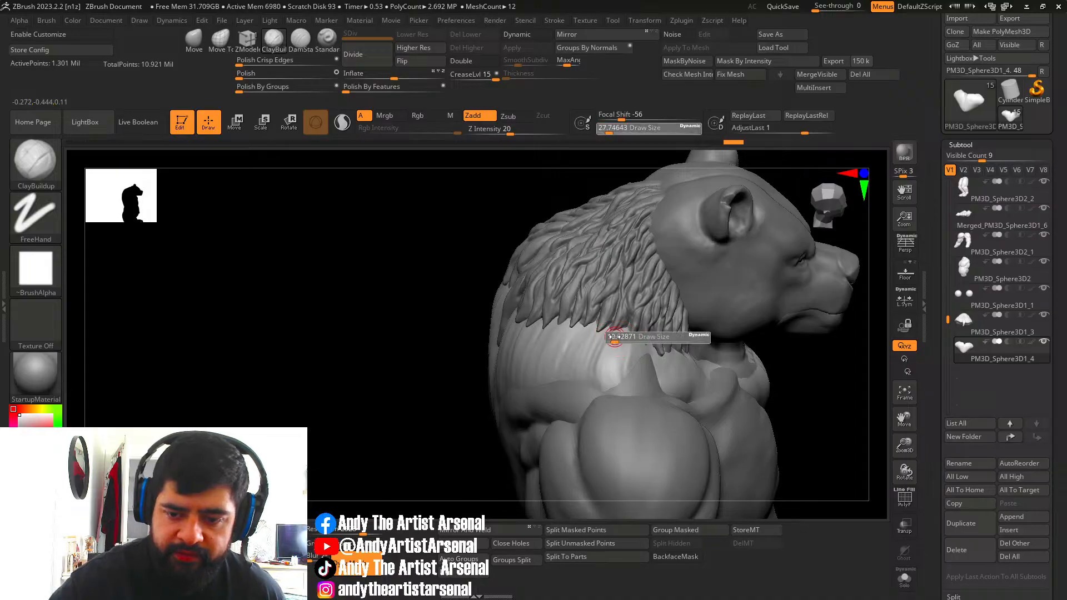
pyautogui.moveTo(614, 337); pyautogui.dragTo(615, 337)
# Try a first pair of mirrored fur strokes on the upper back with ClayBuildup, and undo them.
pyautogui.moveTo(591, 395)
pyautogui.mouseDown(button='right')
pyautogui.moveTo(589, 364)
pyautogui.moveTo(510, 398)
pyautogui.mouseUp(button='right')
pyautogui.moveTo(491, 369); pyautogui.dragTo(484, 406)
pyautogui.moveTo(496, 371); pyautogui.dragTo(488, 401)
pyautogui.moveTo(528, 365); pyautogui.dragTo(505, 369, button='right')
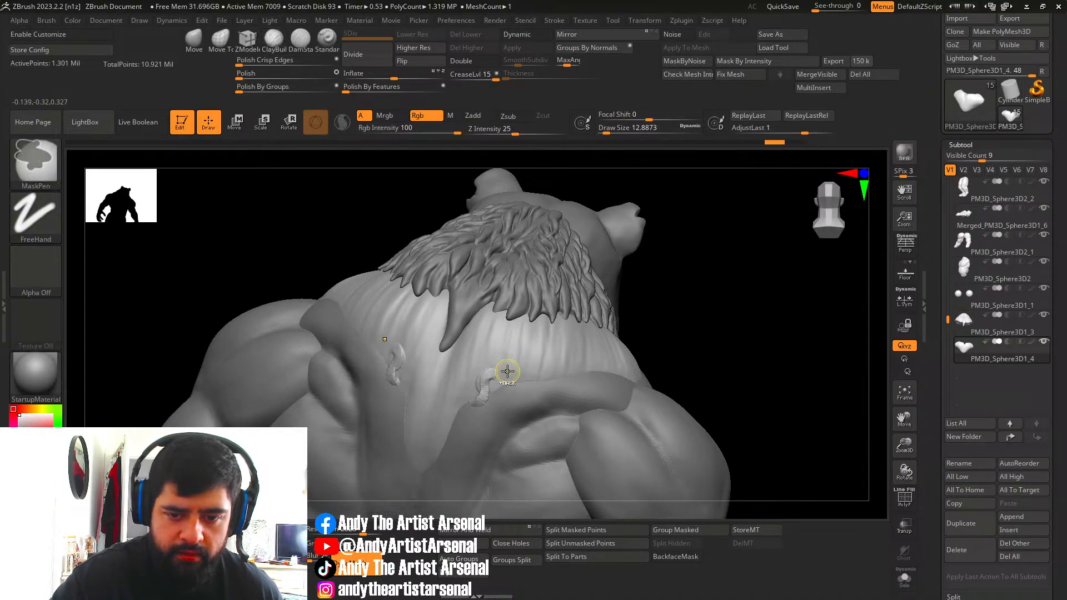
pyautogui.hotkey('ctrl', 'z')
pyautogui.hotkey('ctrl', 'z')
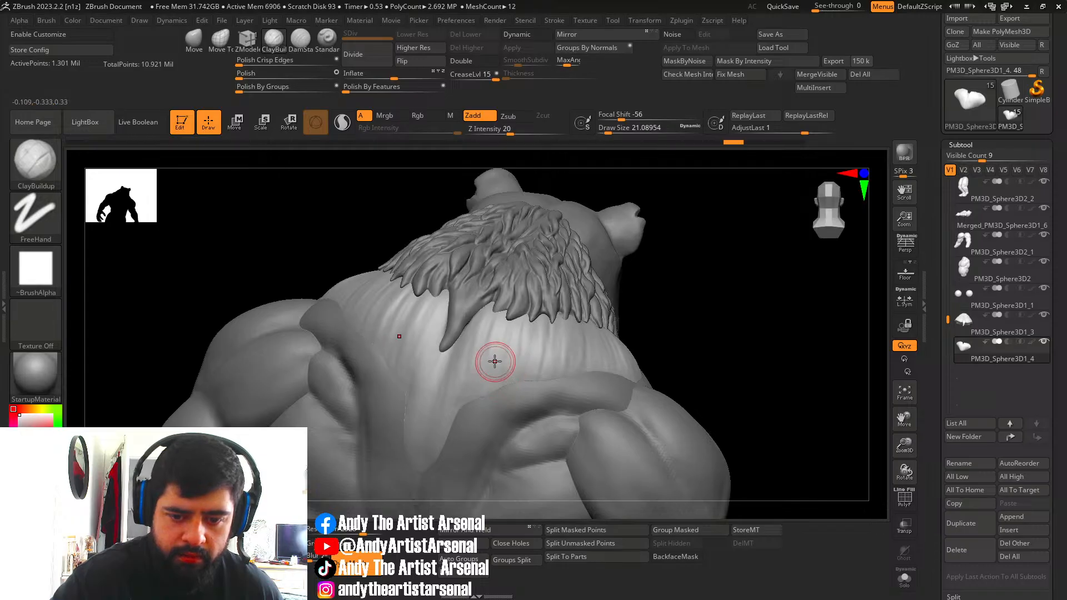
# Build up a curved, mirrored fur clump on each side of the upper back with ClayBuildup.
pyautogui.moveTo(492, 357); pyautogui.dragTo(482, 410)
pyautogui.moveTo(493, 368); pyautogui.dragTo(490, 400)
pyautogui.moveTo(502, 392)
pyautogui.mouseDown(button='right')
pyautogui.moveTo(547, 361)
pyautogui.moveTo(522, 372)
pyautogui.moveTo(488, 298)
pyautogui.moveTo(484, 358)
pyautogui.moveTo(481, 315)
pyautogui.mouseUp(button='right')
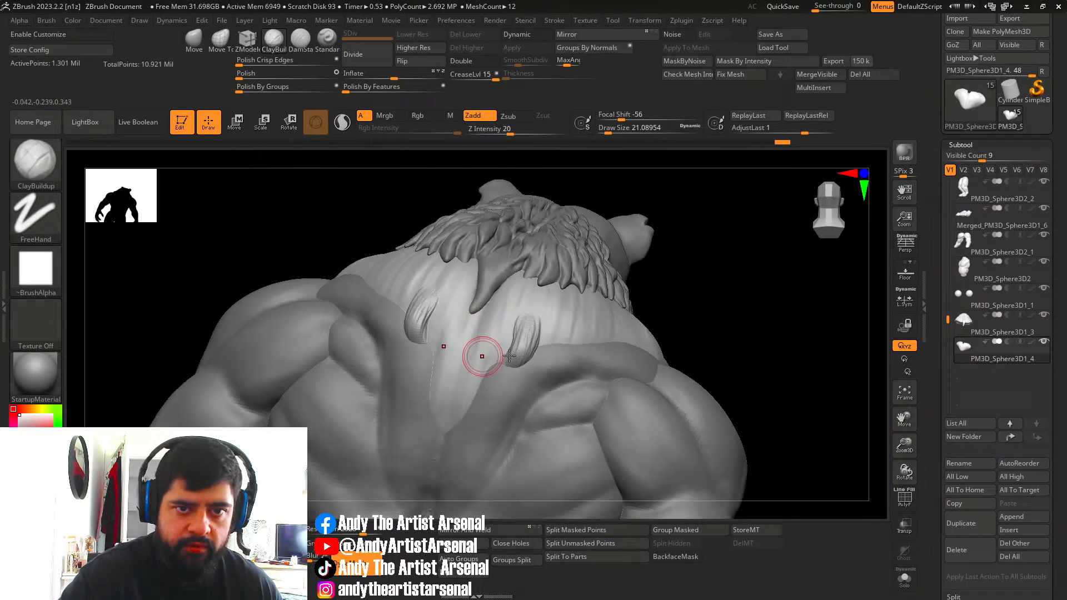
pyautogui.moveTo(509, 356)
pyautogui.mouseDown(button='right')
pyautogui.moveTo(512, 369)
pyautogui.moveTo(445, 381)
pyautogui.mouseUp(button='right')
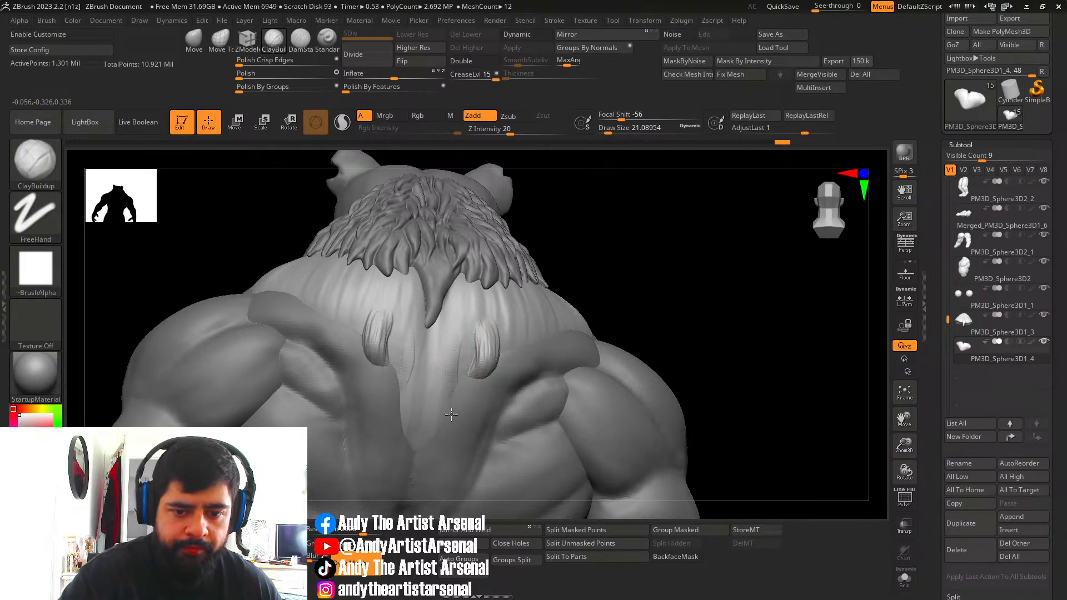
# Add a second mirrored fur clump closer to the spine and build it up so it overlaps the first one.
pyautogui.moveTo(468, 327)
pyautogui.mouseDown()
pyautogui.moveTo(448, 405)
pyautogui.moveTo(458, 369)
pyautogui.moveTo(452, 395)
pyautogui.mouseUp()
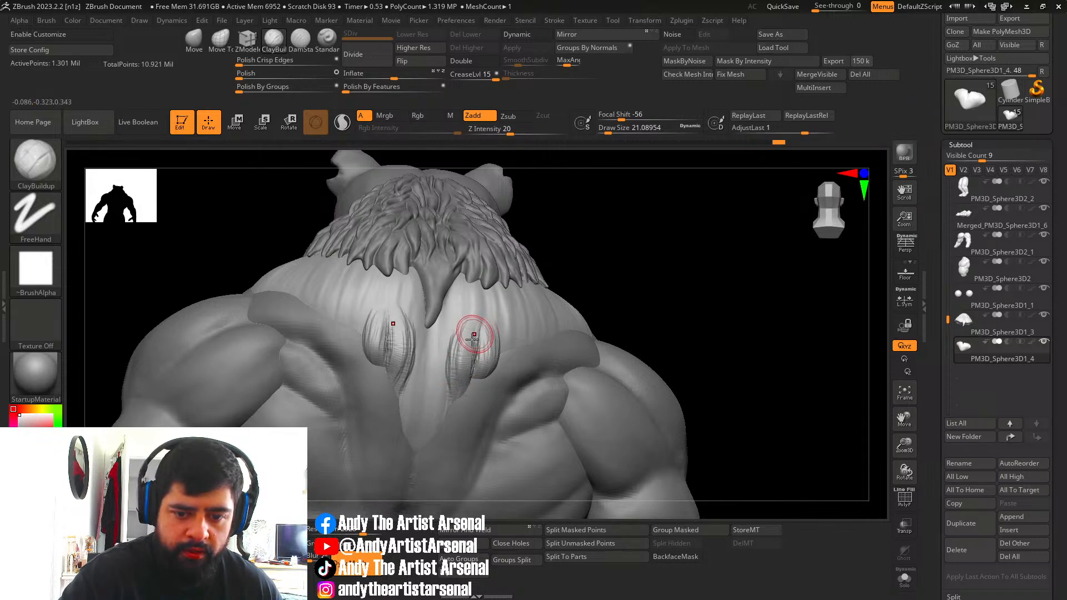
pyautogui.moveTo(472, 339); pyautogui.dragTo(465, 357, button='right')
pyautogui.moveTo(473, 323)
pyautogui.mouseDown()
pyautogui.moveTo(456, 375)
pyautogui.moveTo(465, 360)
pyautogui.mouseUp()
pyautogui.moveTo(480, 318); pyautogui.dragTo(468, 347)
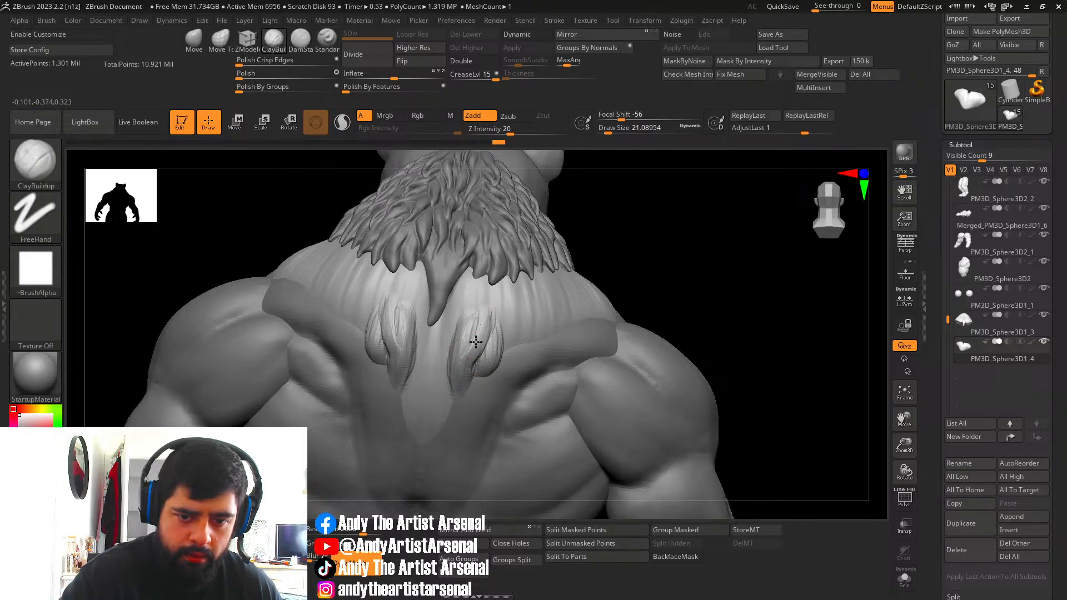
pyautogui.press('s')
pyautogui.click(466, 360)
pyautogui.moveTo(483, 347)
pyautogui.mouseDown()
pyautogui.moveTo(466, 370)
pyautogui.moveTo(481, 300)
pyautogui.mouseUp()
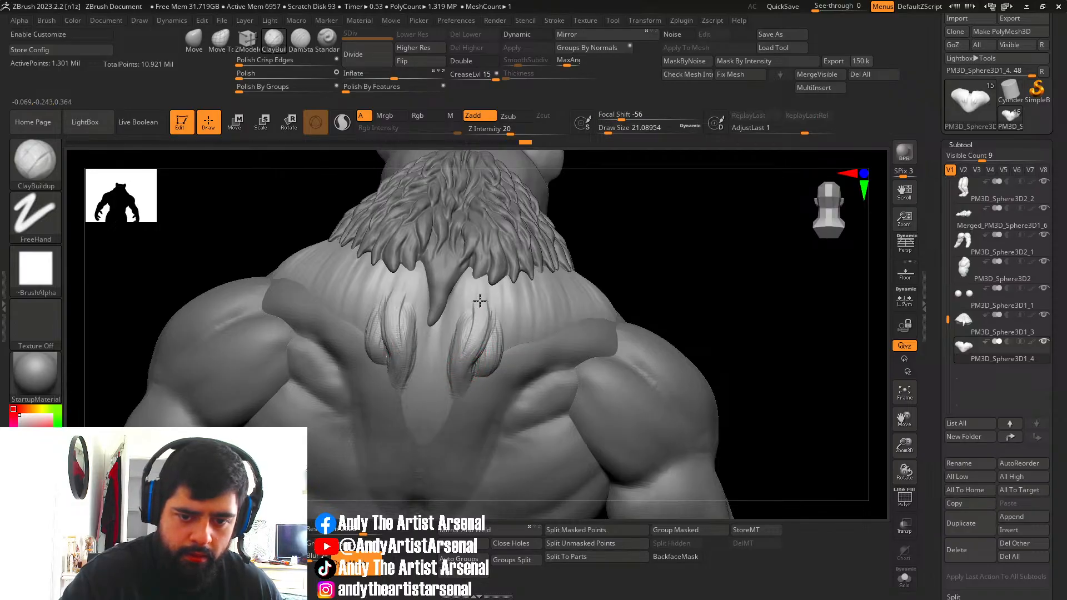
# Add another mirrored fur clump on the shoulder side of the existing ones, just under the neck fur tips.
pyautogui.moveTo(508, 324)
pyautogui.mouseDown()
pyautogui.moveTo(513, 359)
pyautogui.moveTo(511, 334)
pyautogui.mouseUp()
pyautogui.moveTo(509, 314); pyautogui.dragTo(512, 296, button='right')
pyautogui.moveTo(512, 297); pyautogui.dragTo(507, 300)
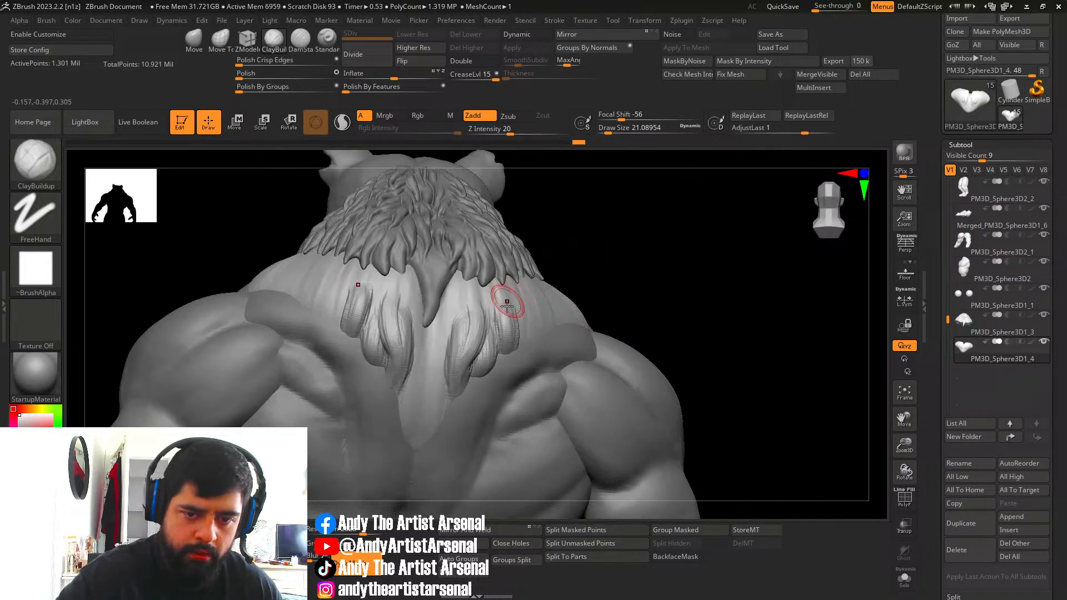
pyautogui.moveTo(480, 322)
pyautogui.mouseDown(button='right')
pyautogui.moveTo(515, 333)
pyautogui.moveTo(522, 381)
pyautogui.moveTo(533, 374)
pyautogui.mouseUp(button='right')
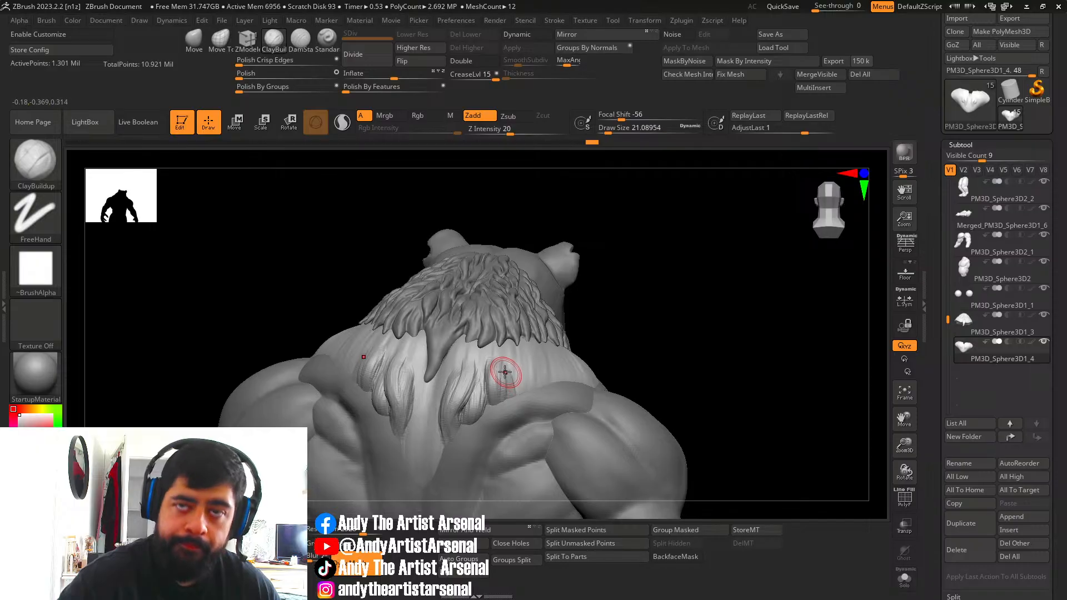
# Build up another mirrored fur clump with ClayBuildup beside the shoulder-side clumps and start its outer neighbour.
pyautogui.moveTo(505, 372); pyautogui.dragTo(500, 399)
pyautogui.moveTo(503, 392); pyautogui.dragTo(499, 382, button='right')
pyautogui.moveTo(489, 367)
pyautogui.mouseDown()
pyautogui.moveTo(491, 396)
pyautogui.moveTo(487, 385)
pyautogui.mouseUp()
pyautogui.moveTo(500, 380); pyautogui.dragTo(513, 380, button='right')
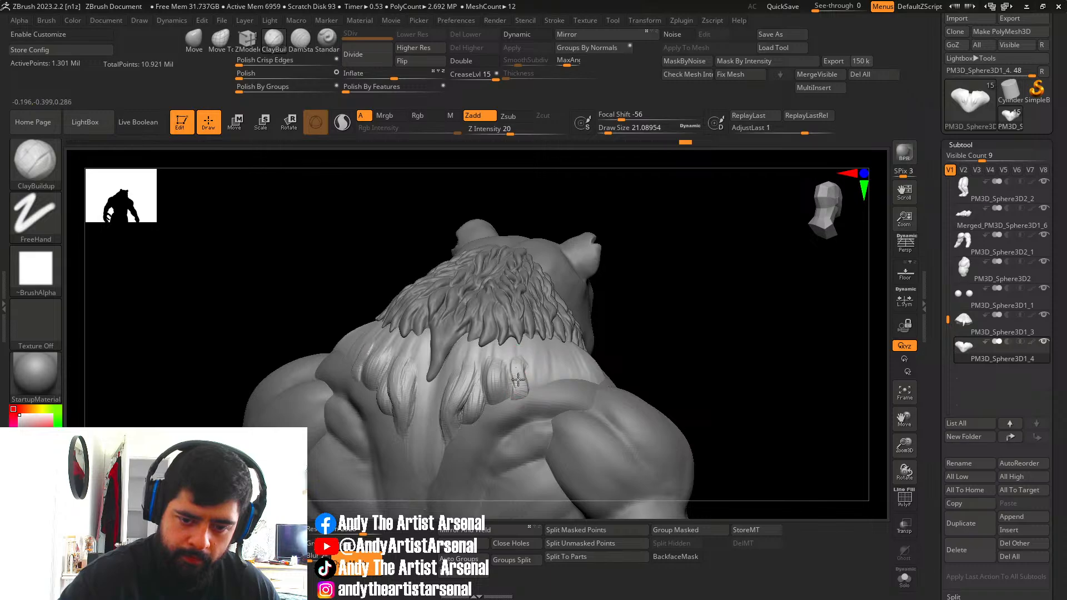
pyautogui.moveTo(518, 379); pyautogui.dragTo(515, 383)
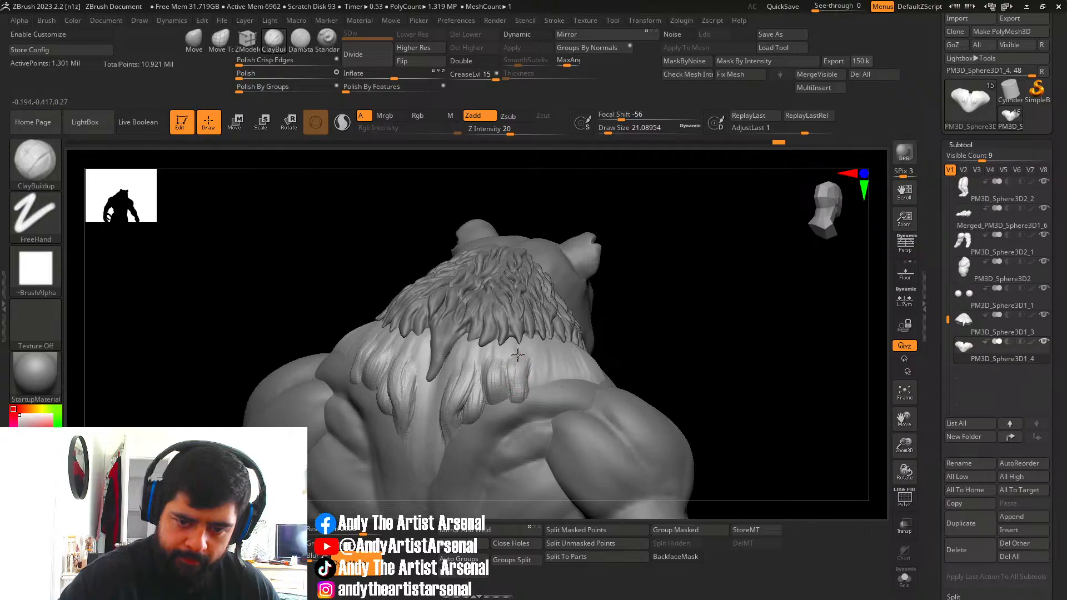
# Add a mirrored fur clump farther out toward the shoulder, continuing the row under the neck fur tips.
pyautogui.moveTo(546, 367)
pyautogui.mouseDown(button='right')
pyautogui.moveTo(516, 374)
pyautogui.moveTo(561, 380)
pyautogui.mouseUp(button='right')
pyautogui.moveTo(535, 358); pyautogui.dragTo(525, 386)
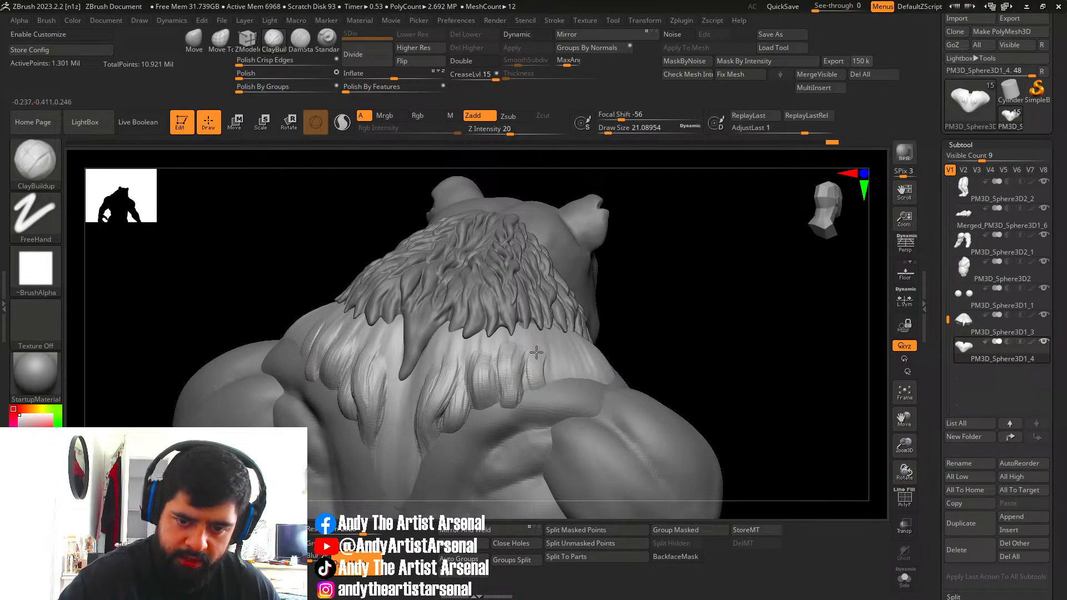
pyautogui.moveTo(536, 353); pyautogui.dragTo(527, 348, button='right')
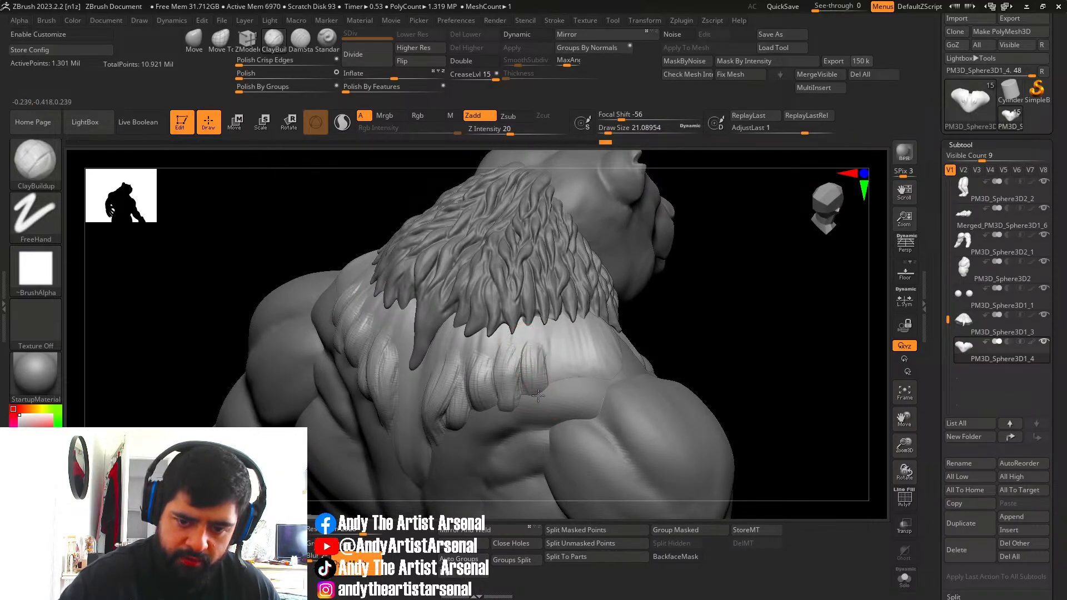
pyautogui.moveTo(538, 395); pyautogui.dragTo(512, 357, button='right')
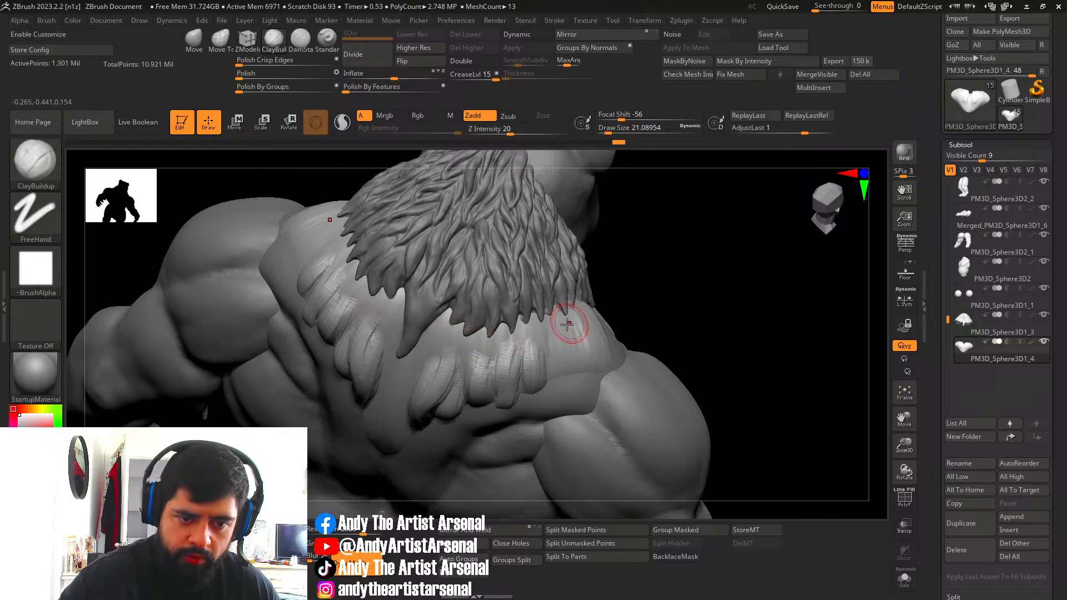
pyautogui.moveTo(567, 324)
pyautogui.mouseDown(button='right')
pyautogui.moveTo(543, 326)
pyautogui.moveTo(523, 357)
pyautogui.moveTo(535, 387)
pyautogui.mouseUp(button='right')
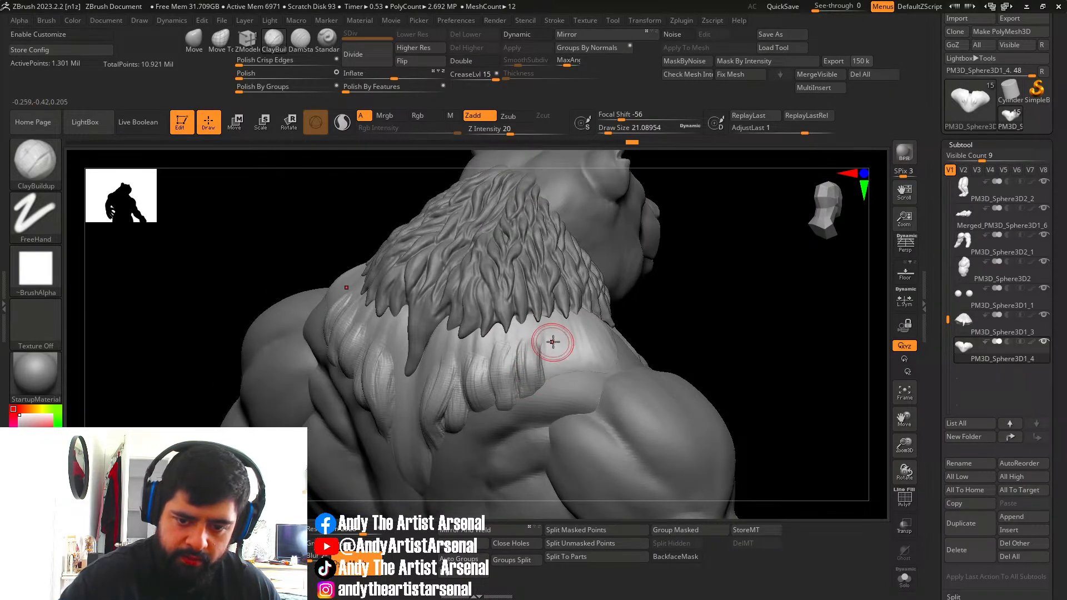
# Extend the mirrored clump row up the shoulder slope with more downward ClayBuildup strokes.
pyautogui.moveTo(553, 342); pyautogui.dragTo(553, 347, button='right')
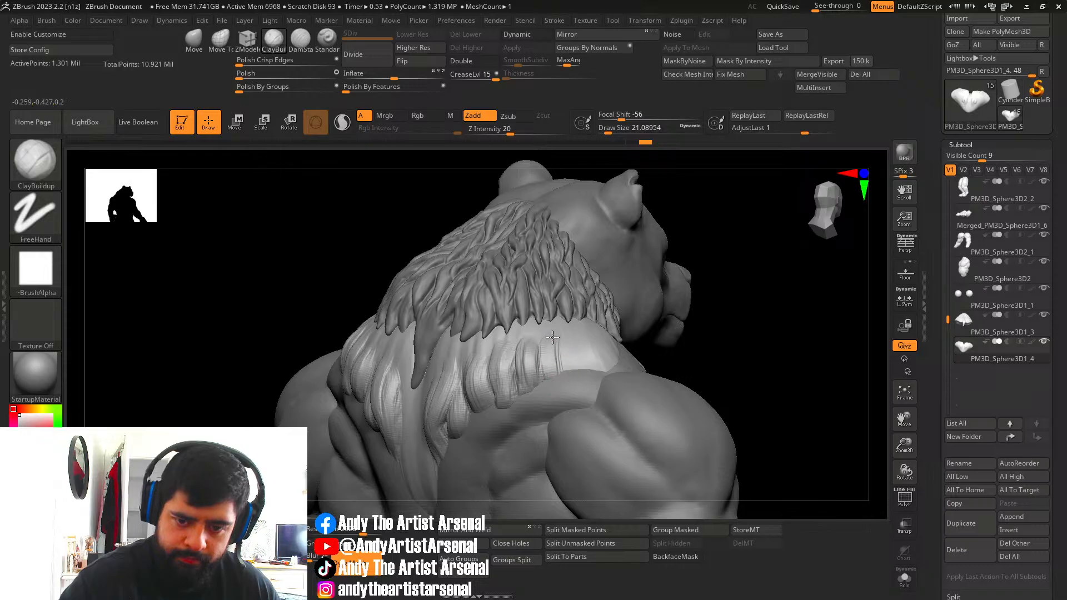
pyautogui.moveTo(552, 337); pyautogui.dragTo(552, 377)
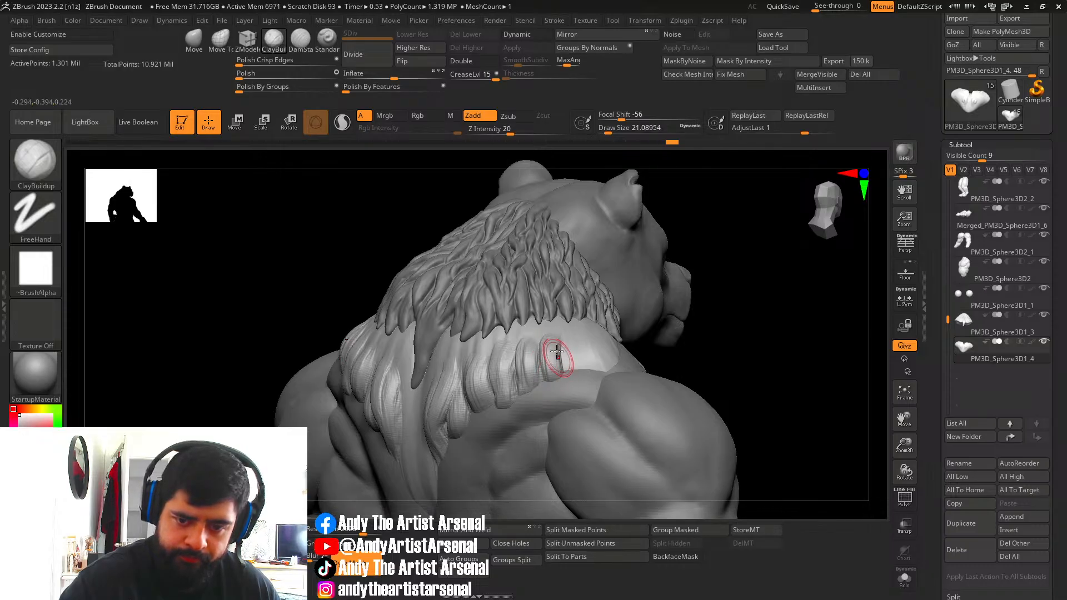
pyautogui.moveTo(557, 352); pyautogui.dragTo(517, 366, button='right')
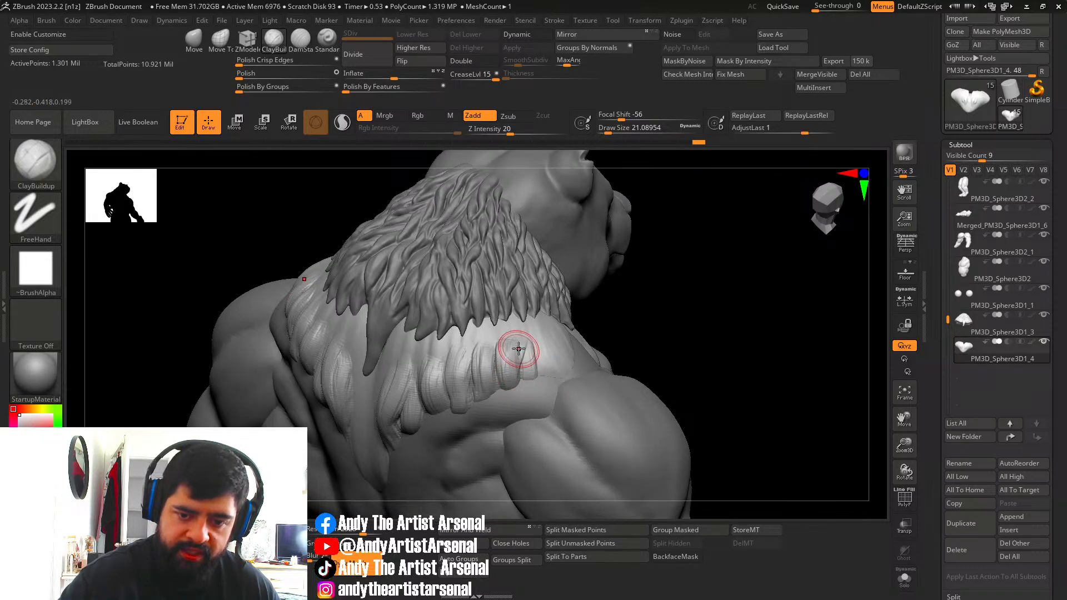
pyautogui.moveTo(503, 365); pyautogui.dragTo(519, 349, button='right')
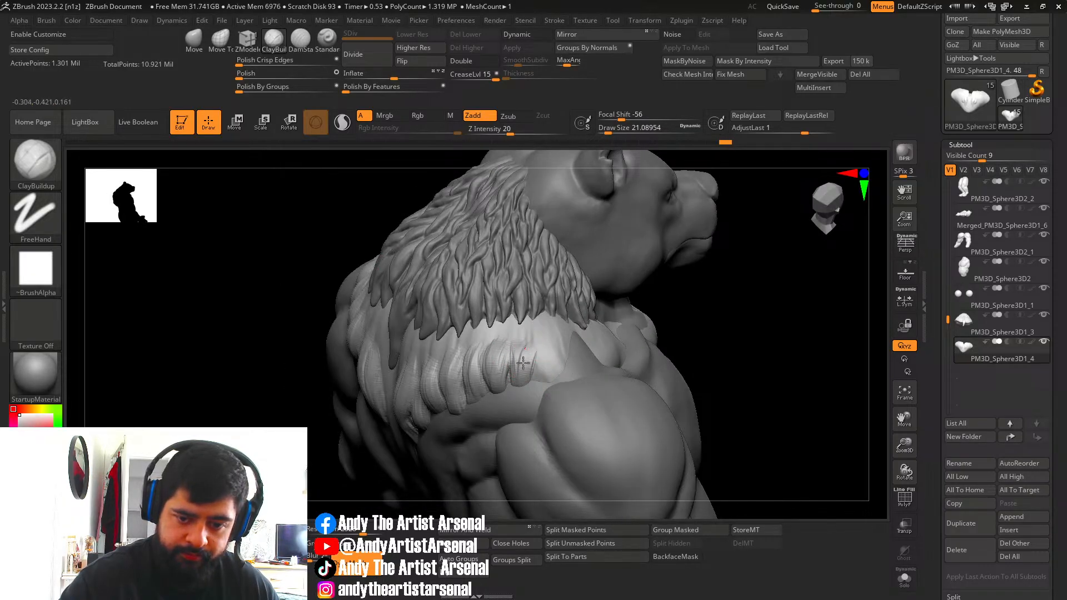
pyautogui.moveTo(519, 354); pyautogui.dragTo(522, 367, button='right')
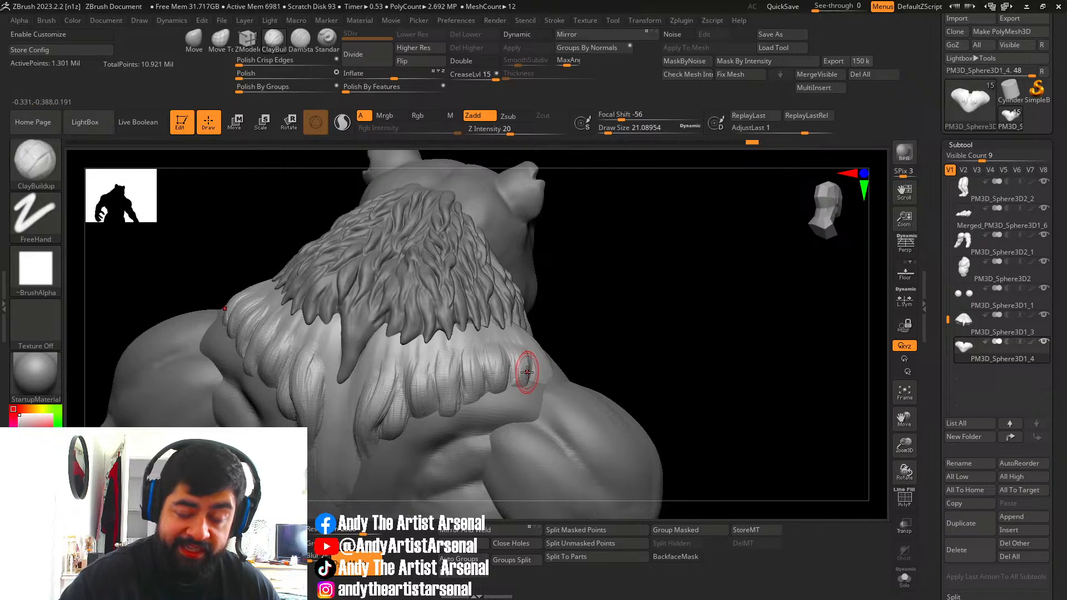
# Build up the outermost mirrored fur clumps at the shoulder edge of the upper-back mesh.
pyautogui.rightClick(524, 371)
pyautogui.moveTo(545, 312); pyautogui.dragTo(502, 388, button='right')
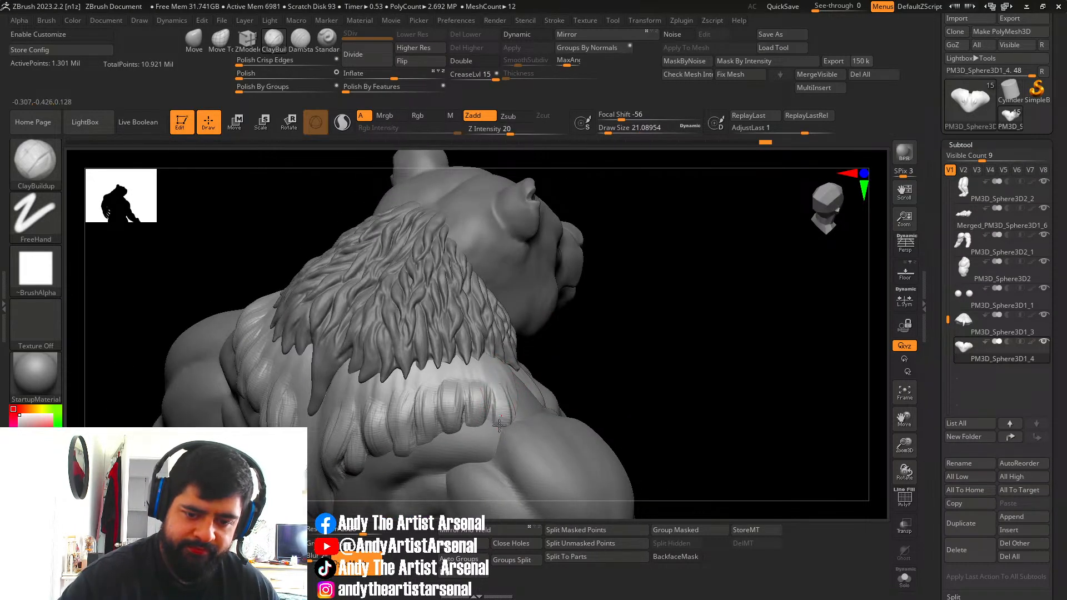
pyautogui.moveTo(488, 424); pyautogui.dragTo(493, 410, button='right')
pyautogui.moveTo(496, 383)
pyautogui.mouseDown()
pyautogui.moveTo(502, 421)
pyautogui.moveTo(509, 381)
pyautogui.moveTo(505, 408)
pyautogui.mouseUp()
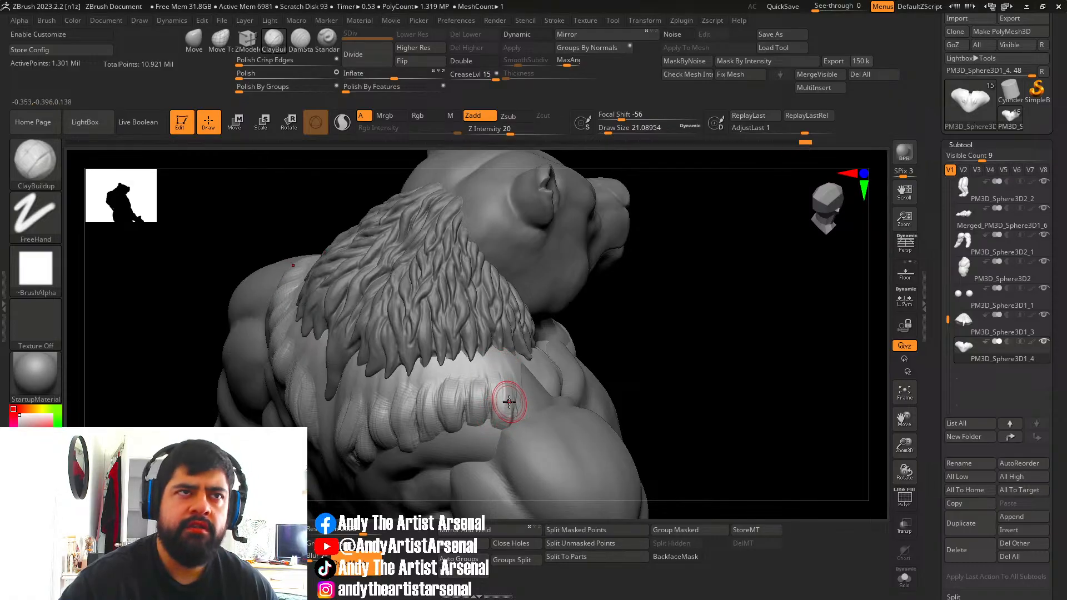
pyautogui.moveTo(515, 374); pyautogui.dragTo(485, 384, button='right')
pyautogui.moveTo(505, 384)
pyautogui.mouseDown()
pyautogui.moveTo(508, 420)
pyautogui.moveTo(510, 392)
pyautogui.moveTo(502, 408)
pyautogui.moveTo(497, 384)
pyautogui.mouseUp()
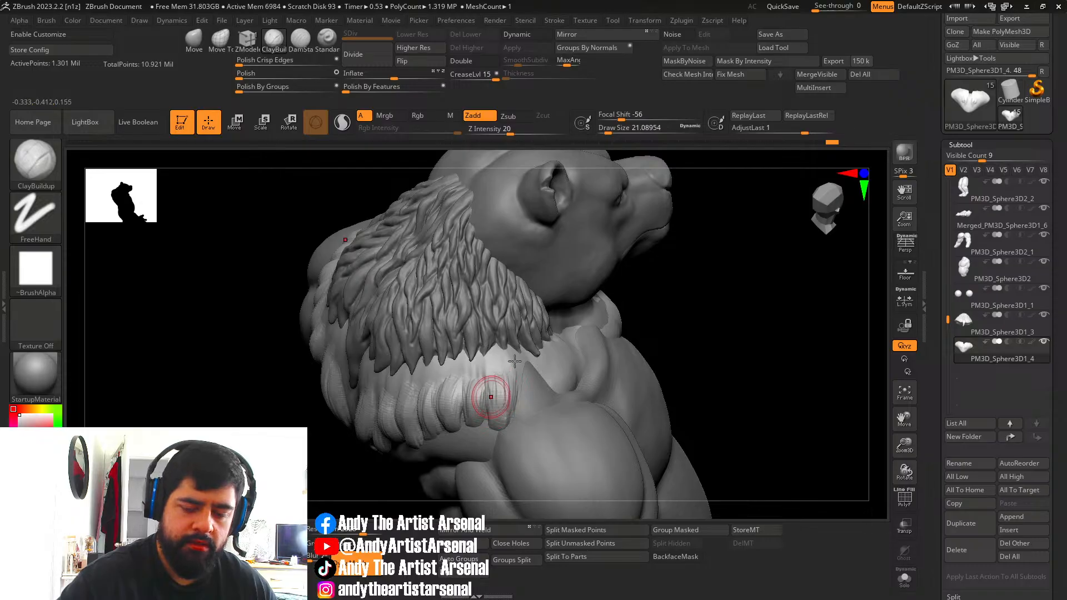
pyautogui.moveTo(488, 390); pyautogui.dragTo(517, 385, button='right')
pyautogui.moveTo(490, 391)
pyautogui.mouseDown()
pyautogui.moveTo(493, 417)
pyautogui.moveTo(488, 410)
pyautogui.mouseUp()
# Switch to the SnakeHook sculpting brush and dismiss the SculptrisPro note until the next restart.
pyautogui.keyDown('alt'); pyautogui.moveTo(477, 368); pyautogui.dragTo(502, 311, button='right'); pyautogui.keyUp('alt')
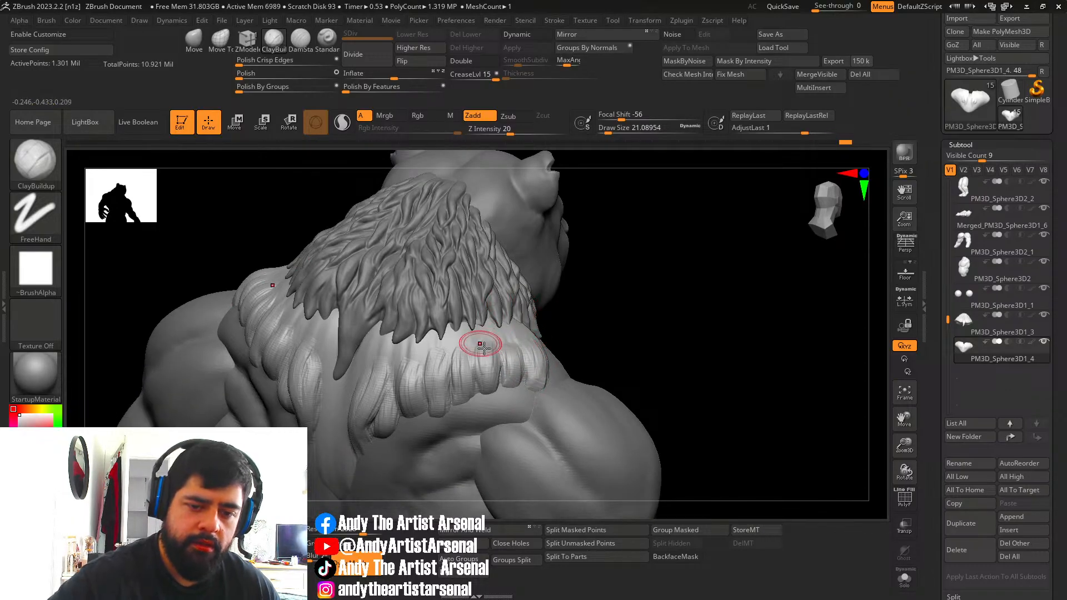
pyautogui.moveTo(476, 345)
pyautogui.mouseDown(button='right')
pyautogui.moveTo(459, 370)
pyautogui.moveTo(463, 356)
pyautogui.mouseUp(button='right')
pyautogui.moveTo(398, 315); pyautogui.dragTo(428, 294, button='right')
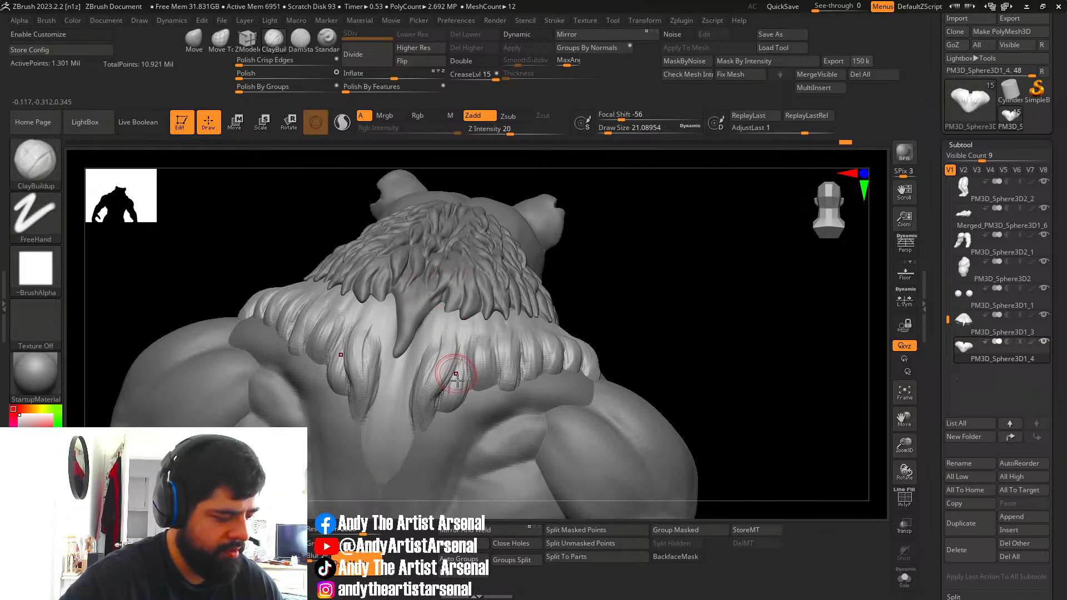
pyautogui.press('b')
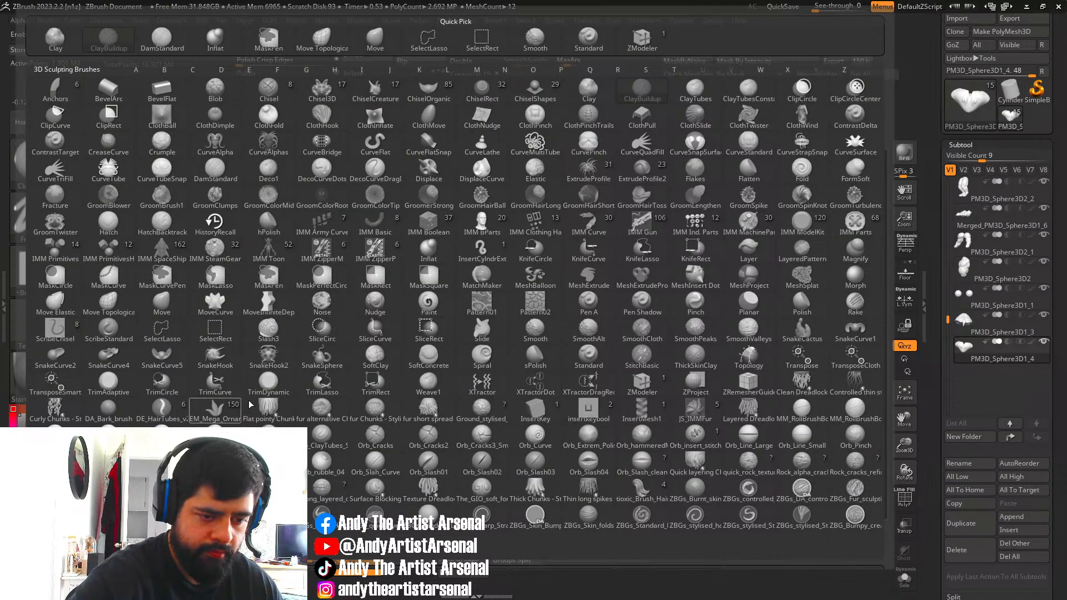
pyautogui.click(282, 392)
pyautogui.click(279, 383)
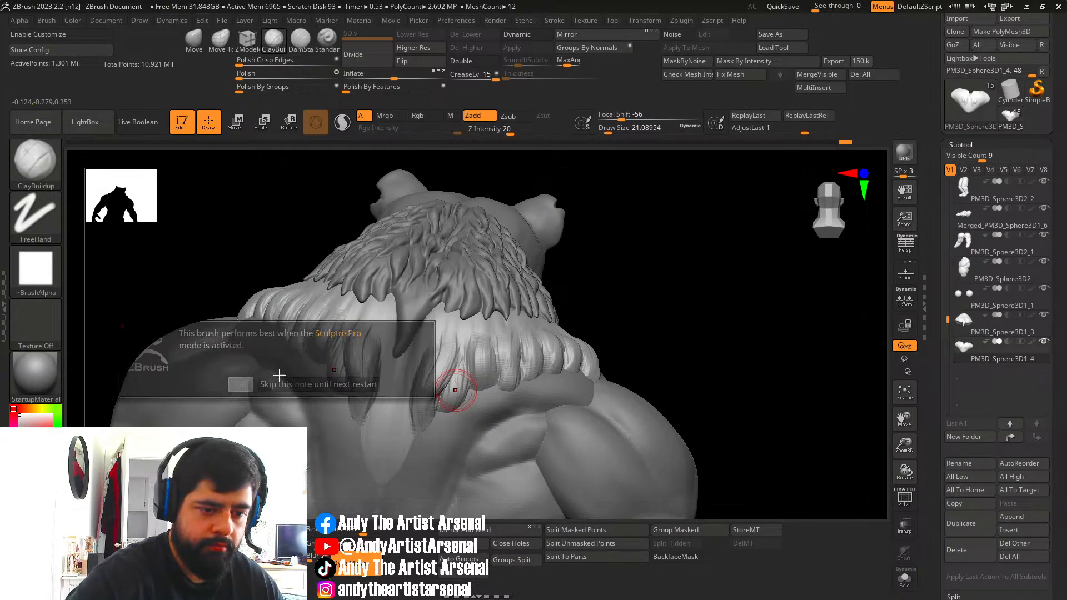
pyautogui.press('b')
pyautogui.click(201, 359)
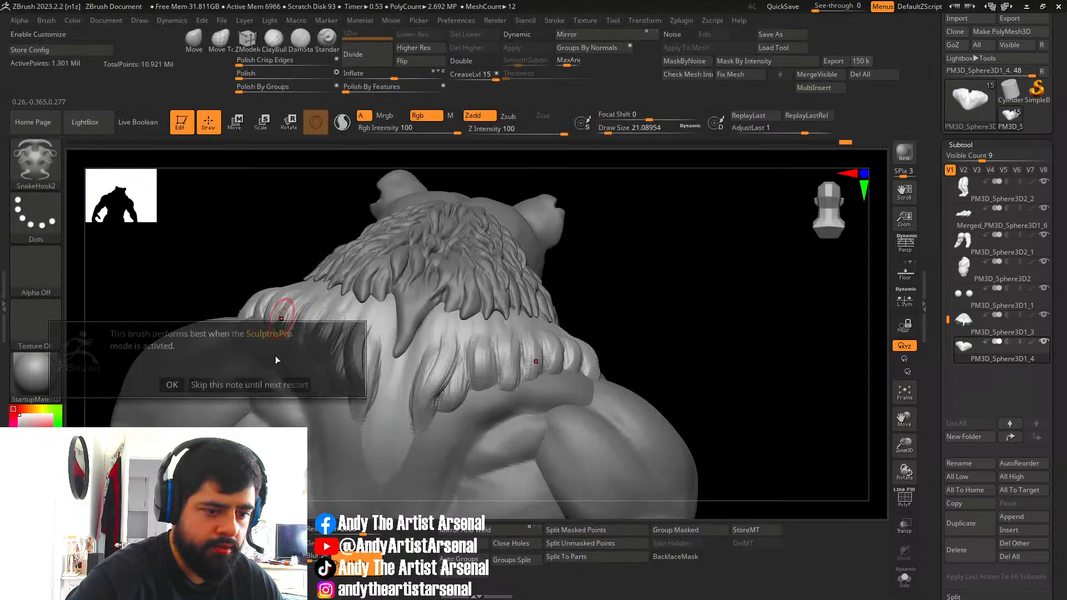
pyautogui.click(267, 384)
# Pull the lower ends of the mirrored clumps nearest the spine into pointed tips at draw size 8.6, and enlarge the brush to 24.3.
pyautogui.press('s')
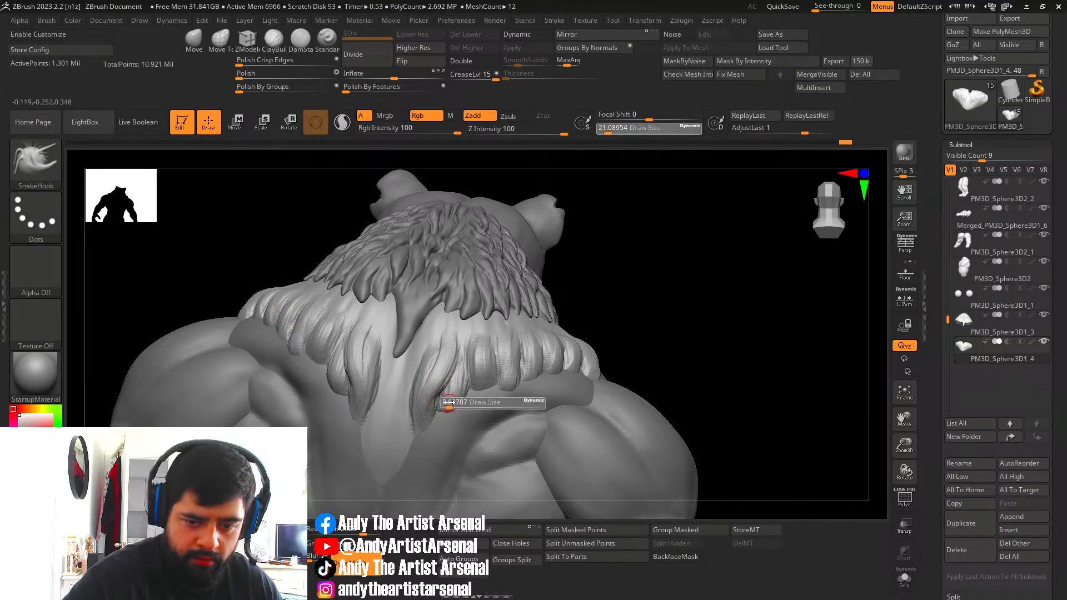
pyautogui.moveTo(448, 407); pyautogui.dragTo(444, 429)
pyautogui.press('s')
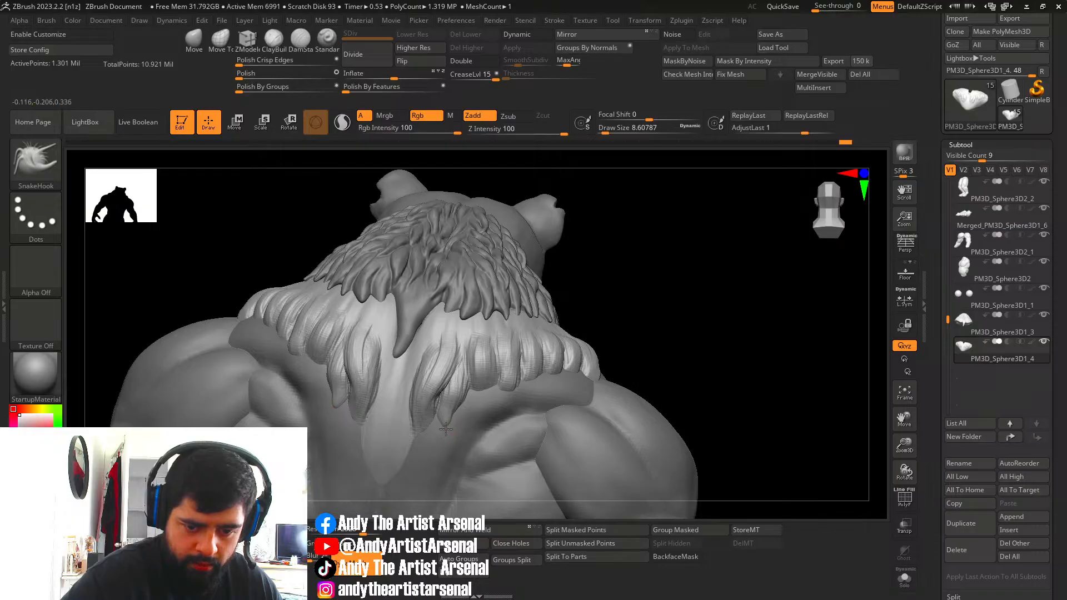
pyautogui.moveTo(463, 394); pyautogui.dragTo(467, 416)
pyautogui.moveTo(468, 417)
pyautogui.mouseDown(button='right')
pyautogui.moveTo(520, 470)
pyautogui.moveTo(477, 426)
pyautogui.mouseUp(button='right')
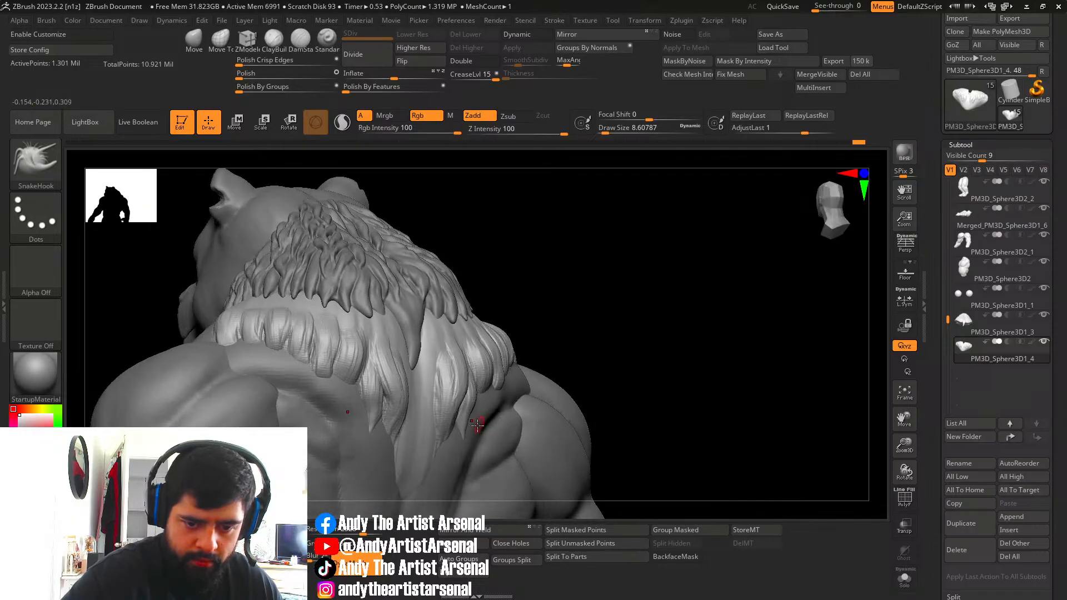
pyautogui.press('s')
pyautogui.moveTo(476, 388); pyautogui.dragTo(481, 388)
pyautogui.moveTo(485, 389)
pyautogui.mouseDown(button='right')
pyautogui.moveTo(449, 408)
pyautogui.moveTo(480, 394)
pyautogui.mouseUp(button='right')
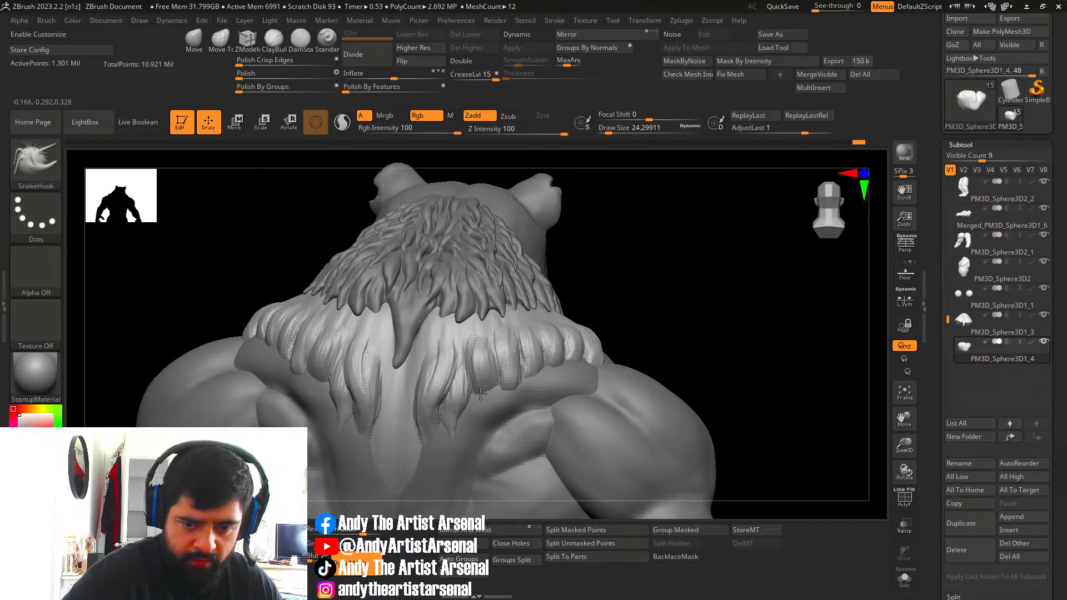
# Try to pull down the tip of the next clump outward and paint a mask on the fur, undoing both.
pyautogui.moveTo(483, 388); pyautogui.dragTo(481, 402)
pyautogui.hotkey('ctrl', 'z')
pyautogui.press('s')
pyautogui.click(486, 389)
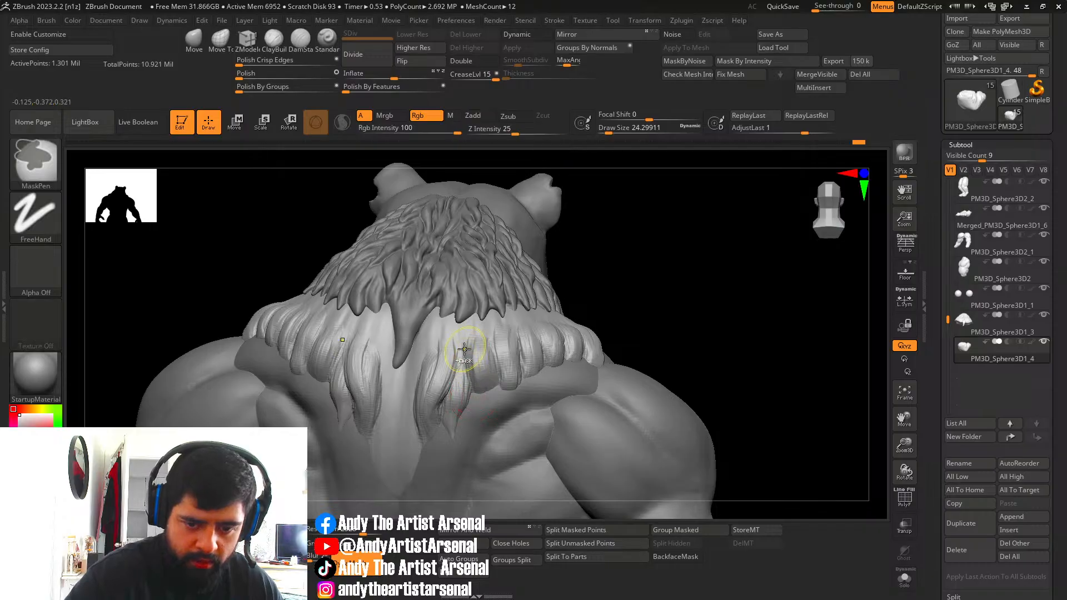
pyautogui.keyDown('ctrl'); pyautogui.moveTo(464, 349); pyautogui.dragTo(477, 375); pyautogui.keyUp('ctrl')
pyautogui.hotkey('ctrl', 'z')
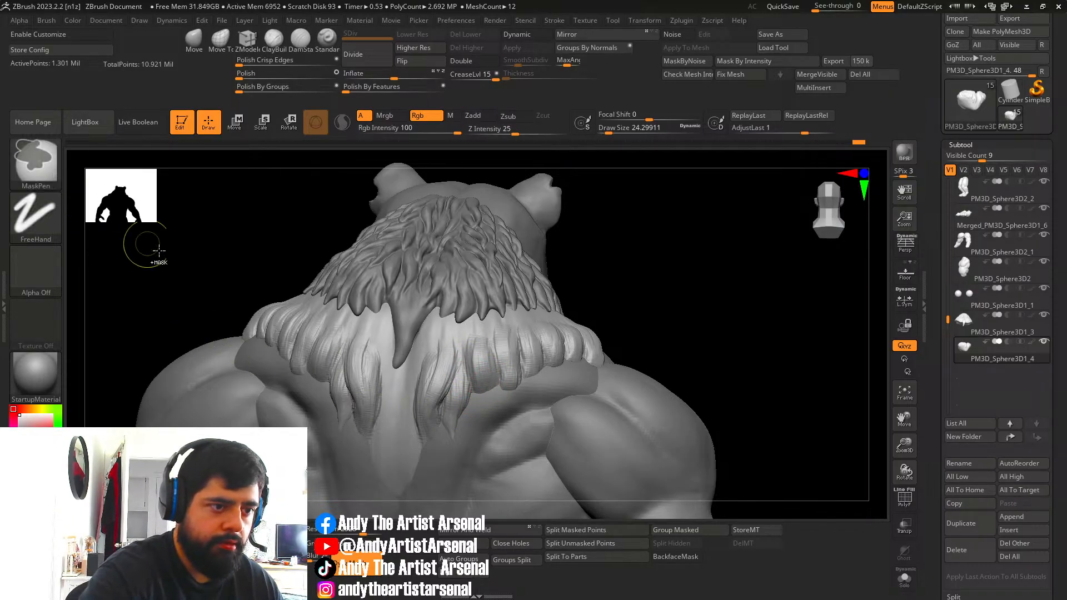
# Set the masking brush to MaskLasso, mask the next clump outward on each side, and invert the mask to isolate it.
pyautogui.keyDown('ctrl'); pyautogui.click(50, 169); pyautogui.keyUp('ctrl')
pyautogui.keyDown('ctrl'); pyautogui.click(41, 167); pyautogui.keyUp('ctrl')
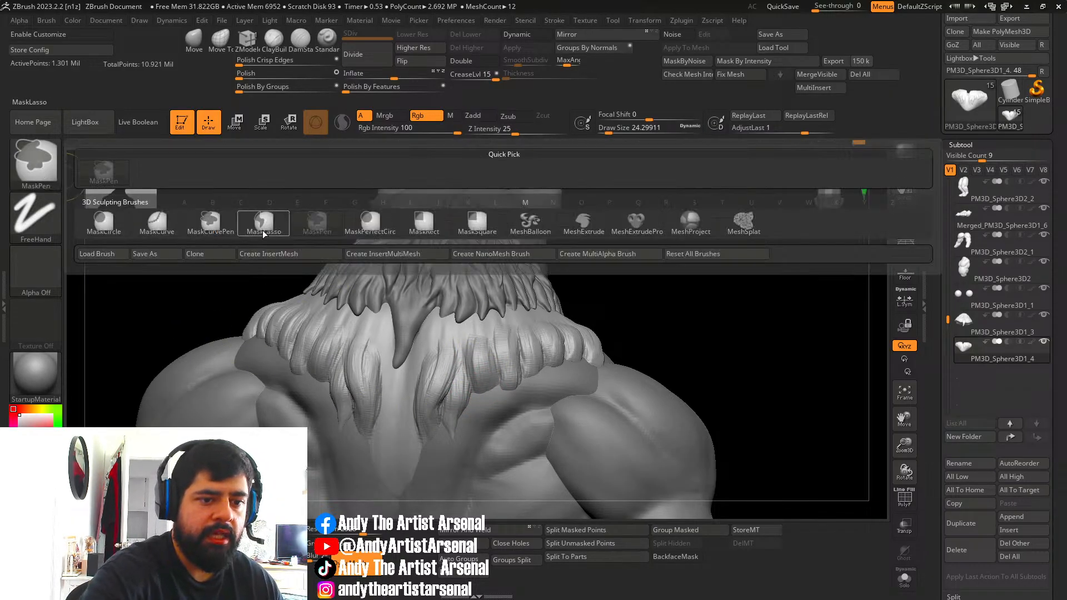
pyautogui.keyDown('ctrl'); pyautogui.click(263, 234); pyautogui.keyUp('ctrl')
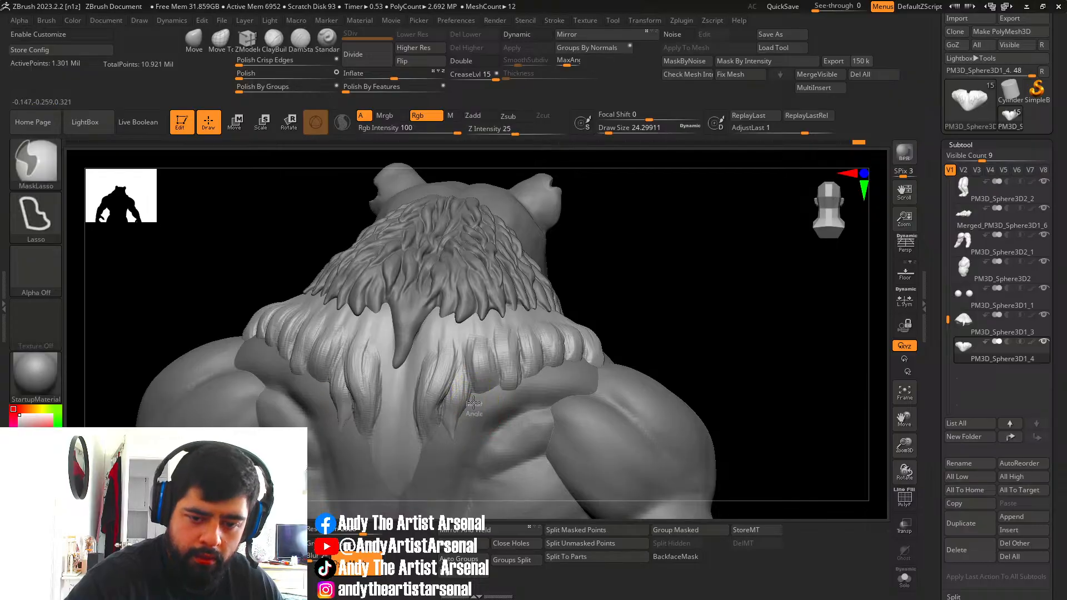
pyautogui.moveTo(473, 402)
pyautogui.keyDown('ctrl'); pyautogui.mouseDown()
pyautogui.moveTo(466, 325)
pyautogui.moveTo(502, 356)
pyautogui.moveTo(494, 413)
pyautogui.mouseUp(); pyautogui.keyUp('ctrl')
pyautogui.press('b')
pyautogui.press('s')
pyautogui.press('h')
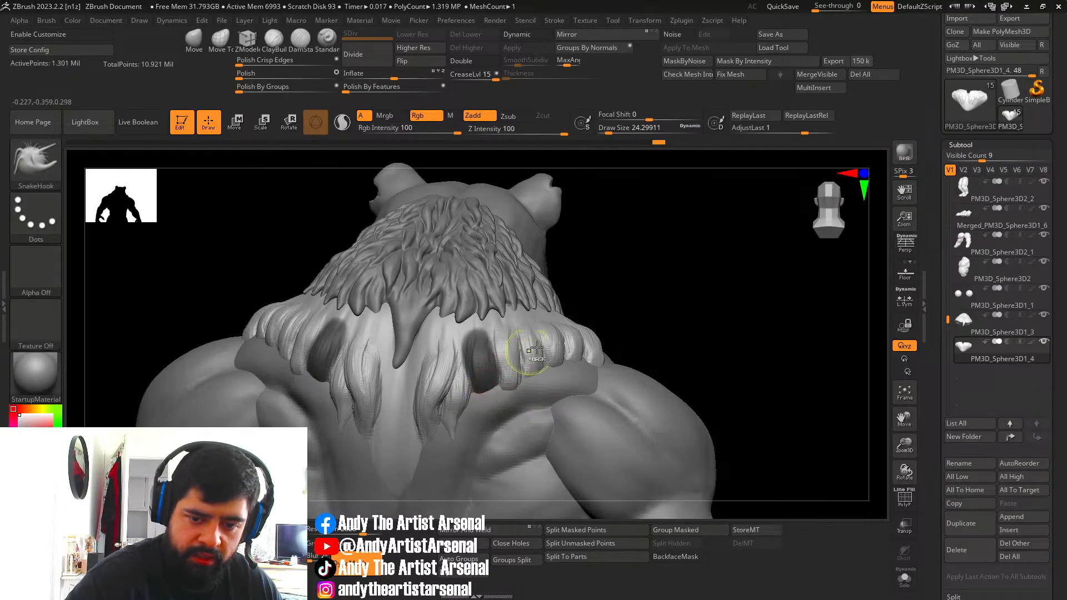
pyautogui.keyDown('ctrl'); pyautogui.click(647, 302); pyautogui.keyUp('ctrl')
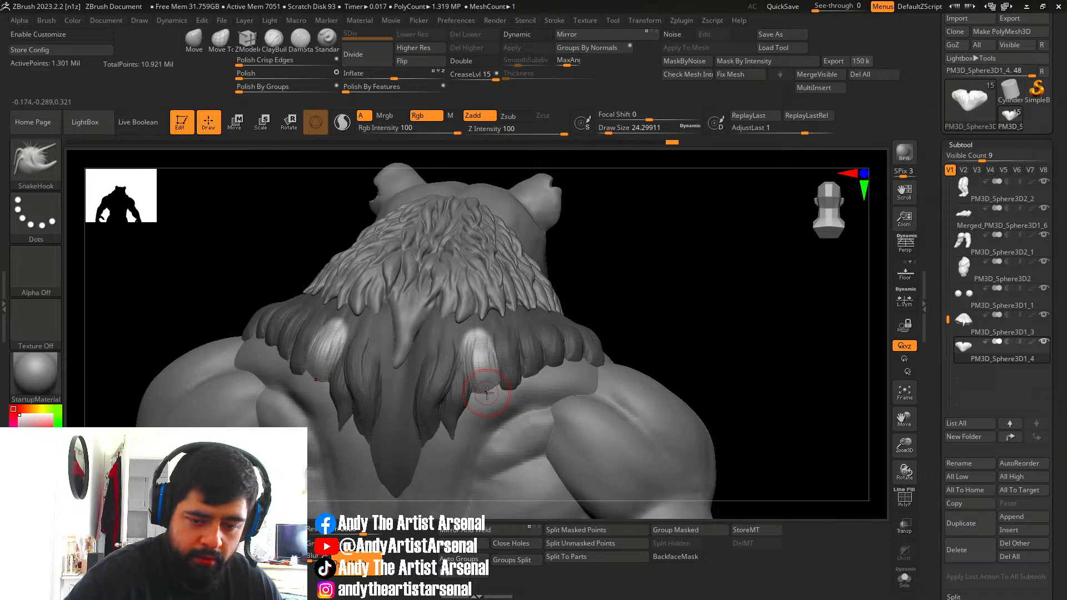
# Pull the isolated clump's lower end down into a tapered tip with SnakeHook, reducing the draw size to 12.9.
pyautogui.moveTo(486, 393); pyautogui.dragTo(480, 418)
pyautogui.press('s')
pyautogui.moveTo(487, 413)
pyautogui.mouseDown(button='right')
pyautogui.moveTo(505, 409)
pyautogui.moveTo(481, 408)
pyautogui.mouseUp(button='right')
pyautogui.hotkey('ctrl', 'z')
pyautogui.press('s')
pyautogui.moveTo(483, 409); pyautogui.dragTo(482, 409)
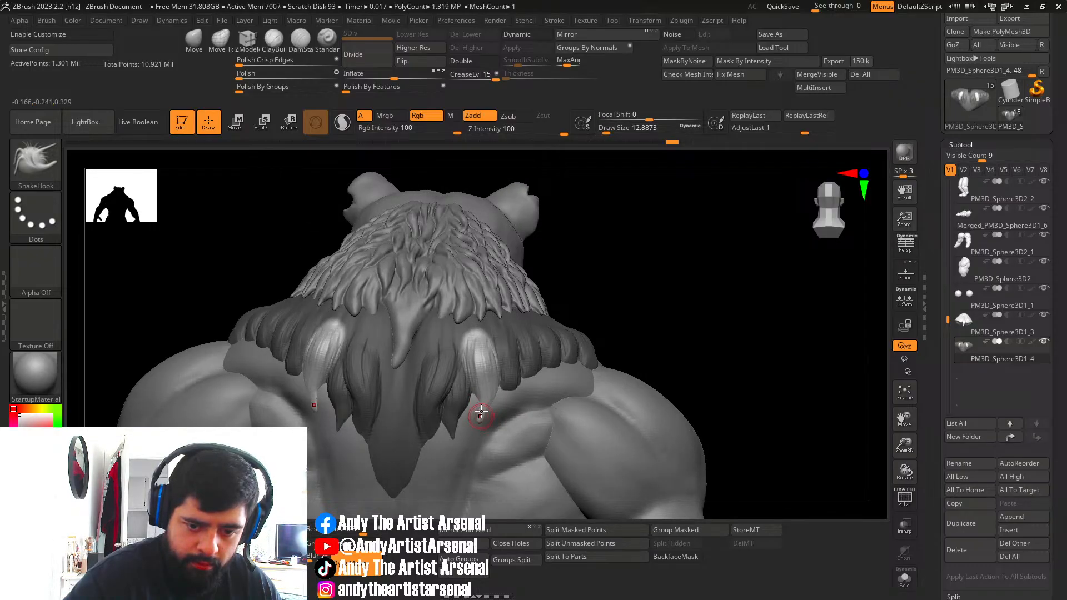
pyautogui.moveTo(477, 402); pyautogui.dragTo(483, 403)
# Refine the curve and point of the isolated clump's tip with SnakeHook at draw size 24.3.
pyautogui.moveTo(495, 401); pyautogui.dragTo(492, 408, button='right')
pyautogui.press('s')
pyautogui.moveTo(492, 408); pyautogui.dragTo(494, 408)
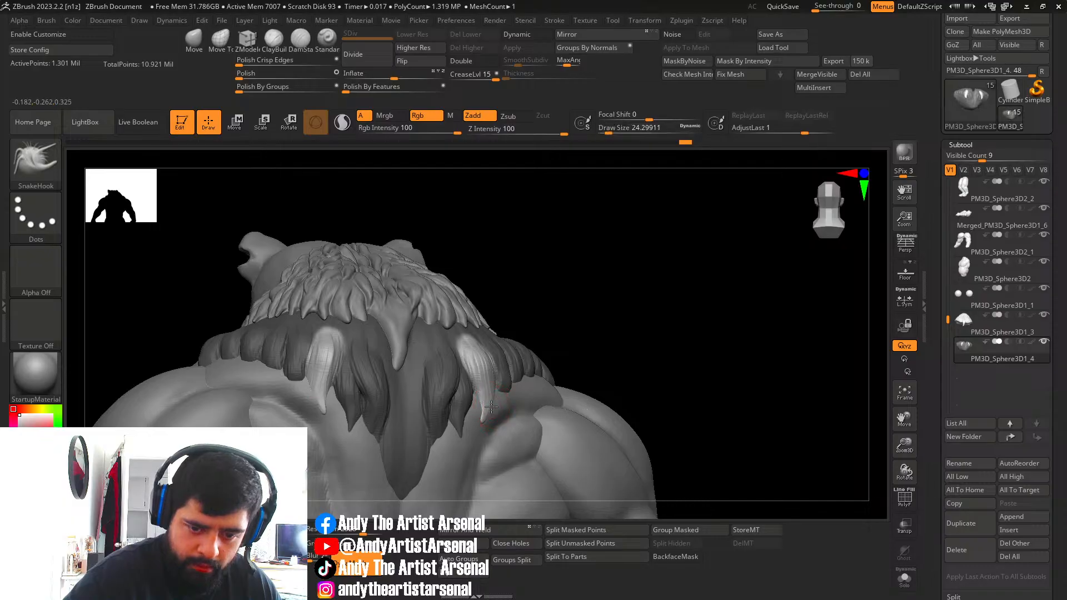
pyautogui.moveTo(493, 408); pyautogui.dragTo(479, 424, button='right')
pyautogui.moveTo(480, 425); pyautogui.dragTo(479, 427)
# Clear the mask, lasso-mask the adjacent clump toward the shoulder on each side, and invert the mask.
pyautogui.moveTo(486, 417)
pyautogui.mouseDown(button='right')
pyautogui.moveTo(618, 318)
pyautogui.moveTo(572, 334)
pyautogui.moveTo(564, 360)
pyautogui.mouseUp(button='right')
pyautogui.moveTo(564, 360)
pyautogui.keyDown('ctrl'); pyautogui.mouseDown(button='right')
pyautogui.moveTo(577, 358)
pyautogui.moveTo(489, 391)
pyautogui.mouseUp(button='right'); pyautogui.keyUp('ctrl')
pyautogui.keyDown('ctrl'); pyautogui.click(576, 358); pyautogui.keyUp('ctrl')
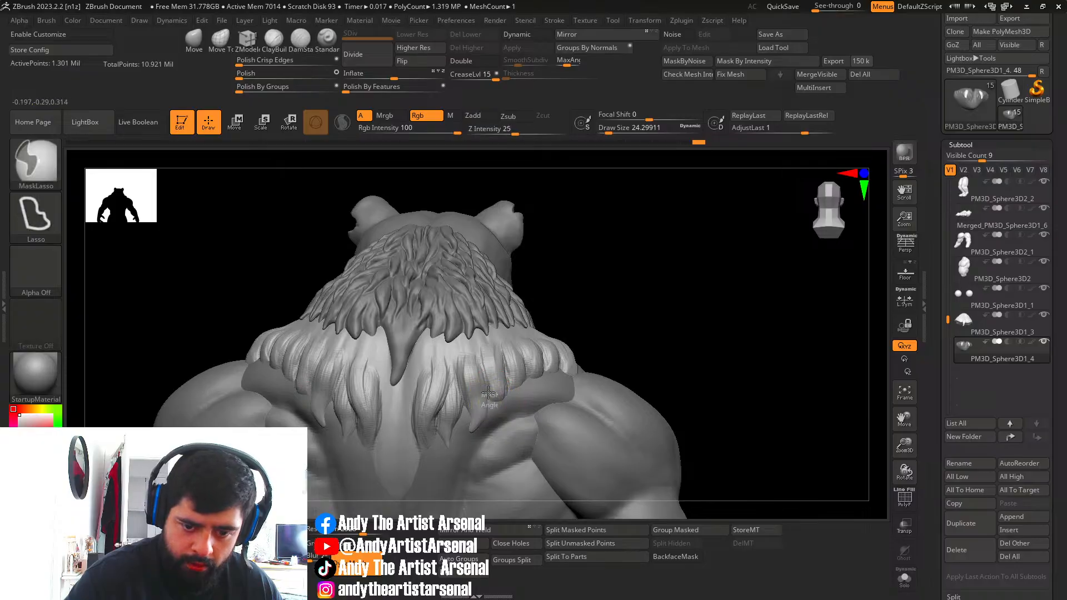
pyautogui.moveTo(485, 346)
pyautogui.keyDown('ctrl'); pyautogui.mouseDown()
pyautogui.moveTo(506, 386)
pyautogui.moveTo(495, 410)
pyautogui.mouseUp(); pyautogui.keyUp('ctrl')
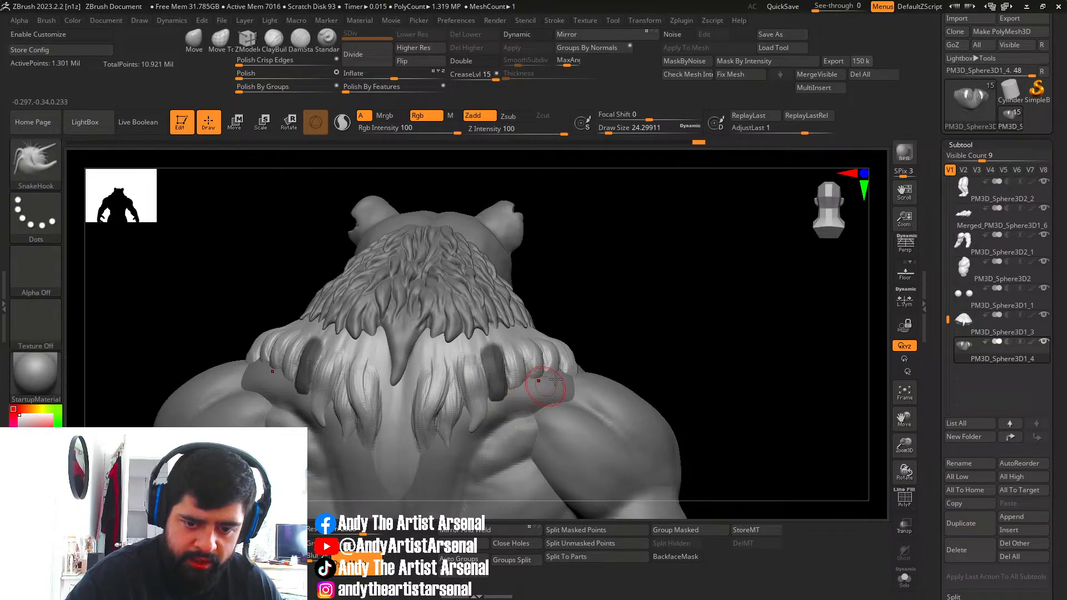
pyautogui.keyDown('ctrl'); pyautogui.click(609, 347); pyautogui.keyUp('ctrl')
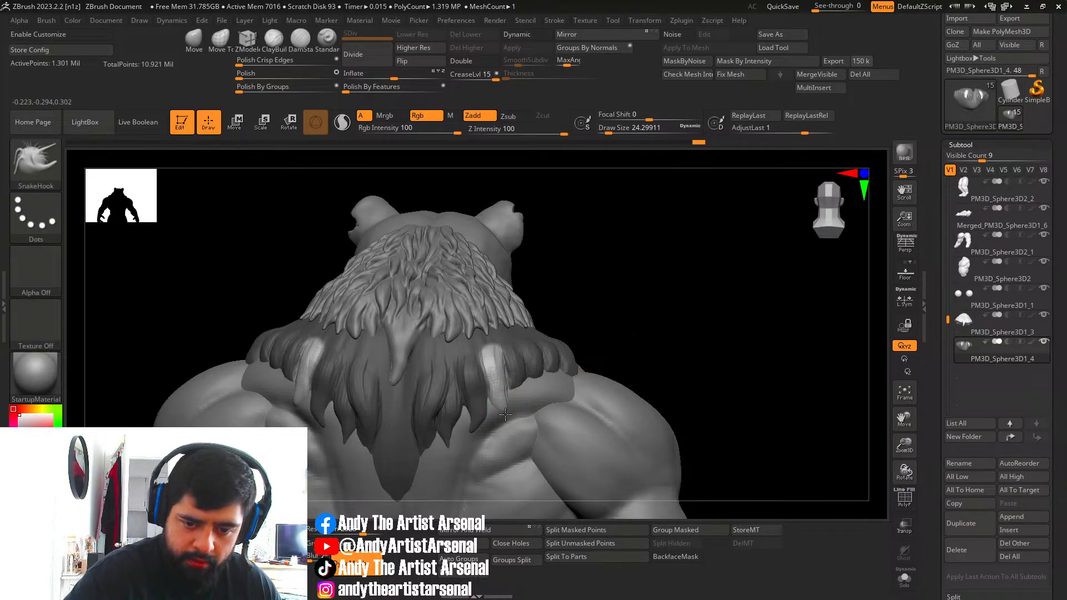
# Pull the isolated clump's lower end into a tapered tip with SnakeHook at draw size 21.1.
pyautogui.moveTo(510, 420); pyautogui.dragTo(511, 416, button='right')
pyautogui.press('s')
pyautogui.moveTo(511, 416); pyautogui.dragTo(507, 418)
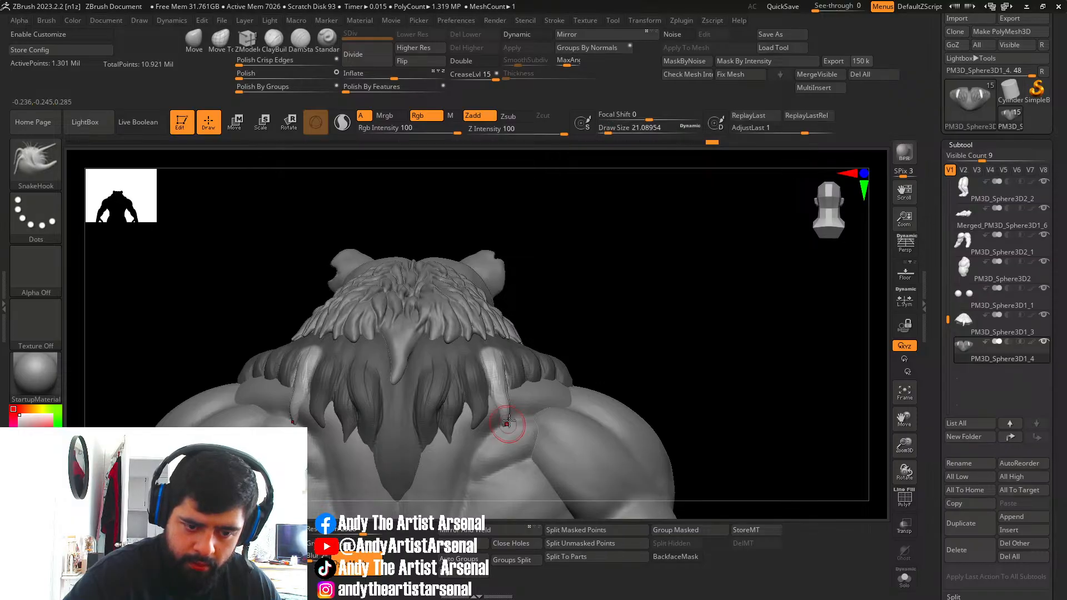
pyautogui.moveTo(508, 421); pyautogui.dragTo(488, 395, button='right')
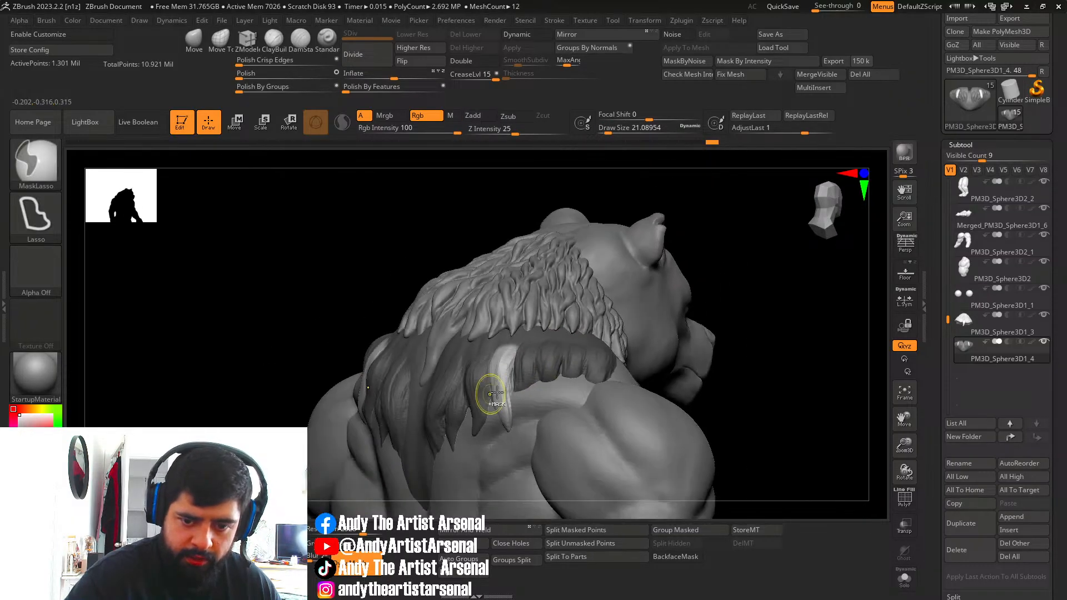
# Clear the mask, lasso-mask the next clump outward on each side, and invert the mask to isolate it.
pyautogui.moveTo(588, 357); pyautogui.dragTo(683, 351, button='right')
pyautogui.keyDown('ctrl'); pyautogui.moveTo(683, 351); pyautogui.dragTo(670, 358); pyautogui.keyUp('ctrl')
pyautogui.moveTo(543, 368); pyautogui.dragTo(535, 371, button='right')
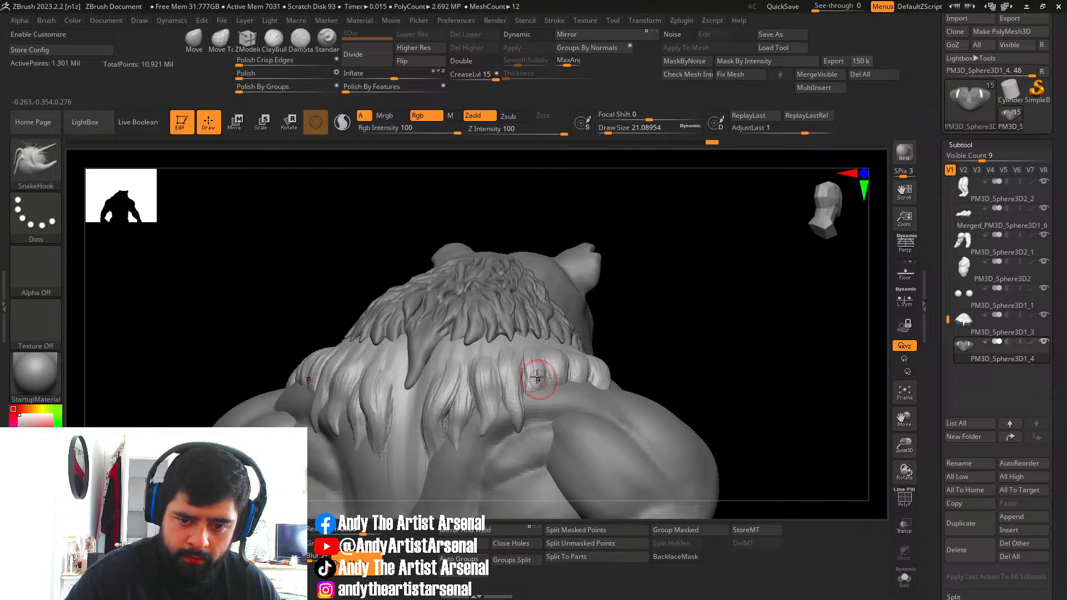
pyautogui.moveTo(522, 364)
pyautogui.keyDown('ctrl'); pyautogui.mouseDown()
pyautogui.moveTo(524, 388)
pyautogui.moveTo(532, 345)
pyautogui.mouseUp(); pyautogui.keyUp('ctrl')
pyautogui.moveTo(536, 382); pyautogui.dragTo(484, 388, button='right')
pyautogui.keyDown('ctrl'); pyautogui.click(719, 336); pyautogui.keyUp('ctrl')
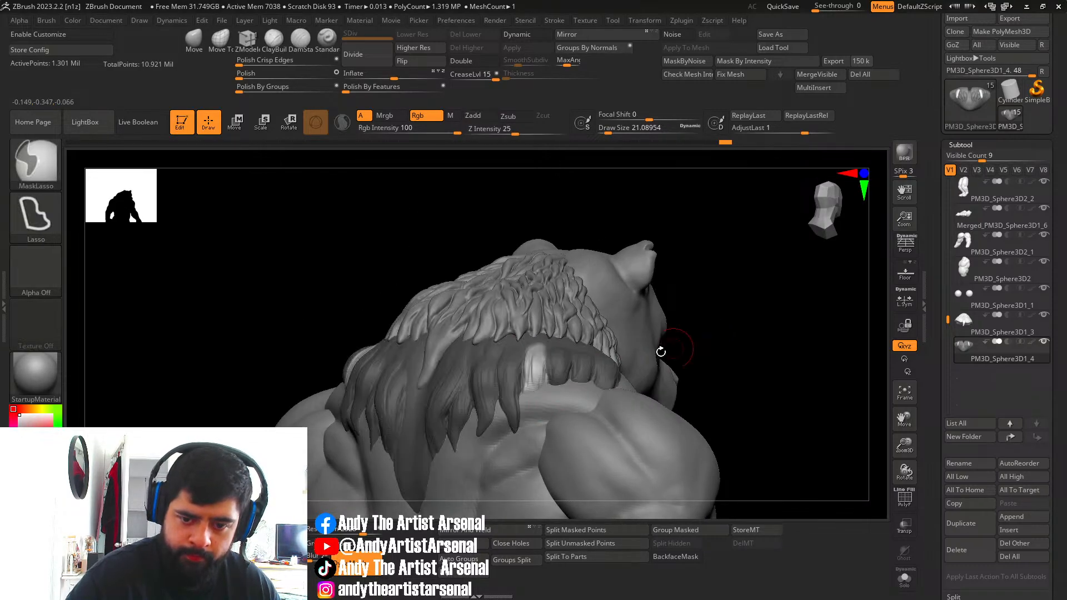
# Draw the newly isolated clump down into a thin, pointed tip with SnakeHook, using draw sizes 5.3, 12.9 and 21.1.
pyautogui.moveTo(661, 352)
pyautogui.mouseDown(button='right')
pyautogui.moveTo(536, 393)
pyautogui.moveTo(547, 397)
pyautogui.mouseUp(button='right')
pyautogui.press('s')
pyautogui.click(548, 411)
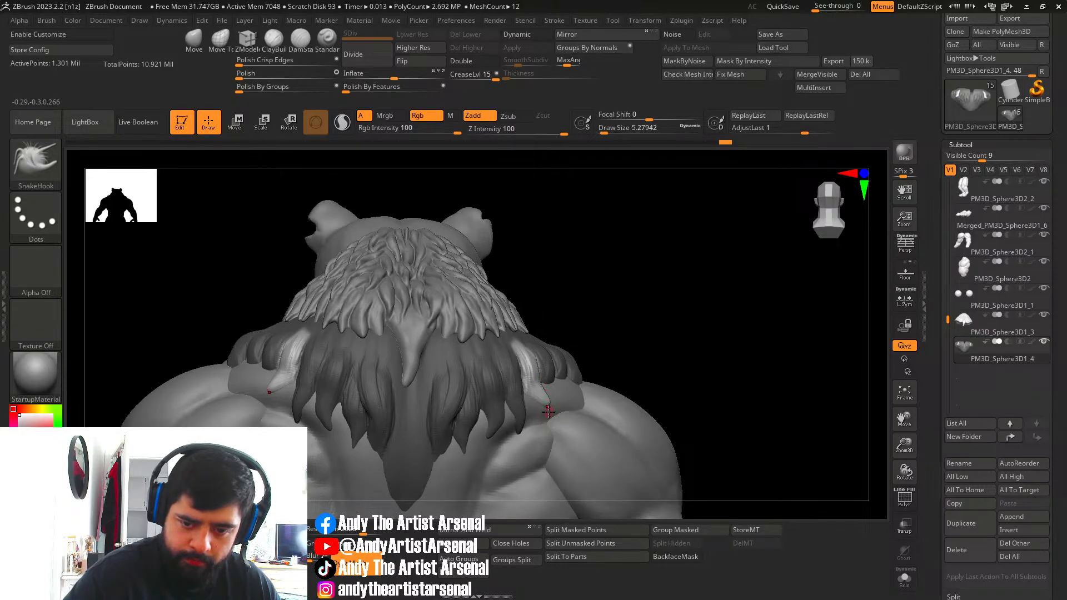
pyautogui.press('s')
pyautogui.click(548, 409)
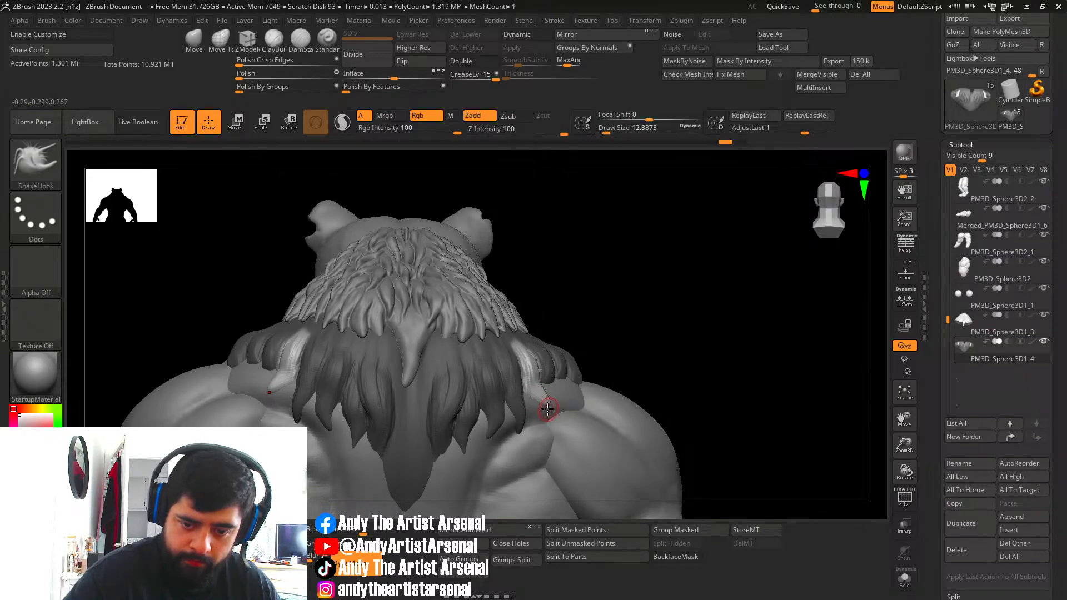
pyautogui.moveTo(546, 417)
pyautogui.mouseDown(button='right')
pyautogui.moveTo(543, 362)
pyautogui.moveTo(633, 364)
pyautogui.moveTo(566, 380)
pyautogui.moveTo(548, 369)
pyautogui.moveTo(570, 385)
pyautogui.moveTo(558, 378)
pyautogui.moveTo(560, 396)
pyautogui.moveTo(578, 358)
pyautogui.moveTo(564, 352)
pyautogui.mouseUp(button='right')
pyautogui.press('s')
pyautogui.click(567, 377)
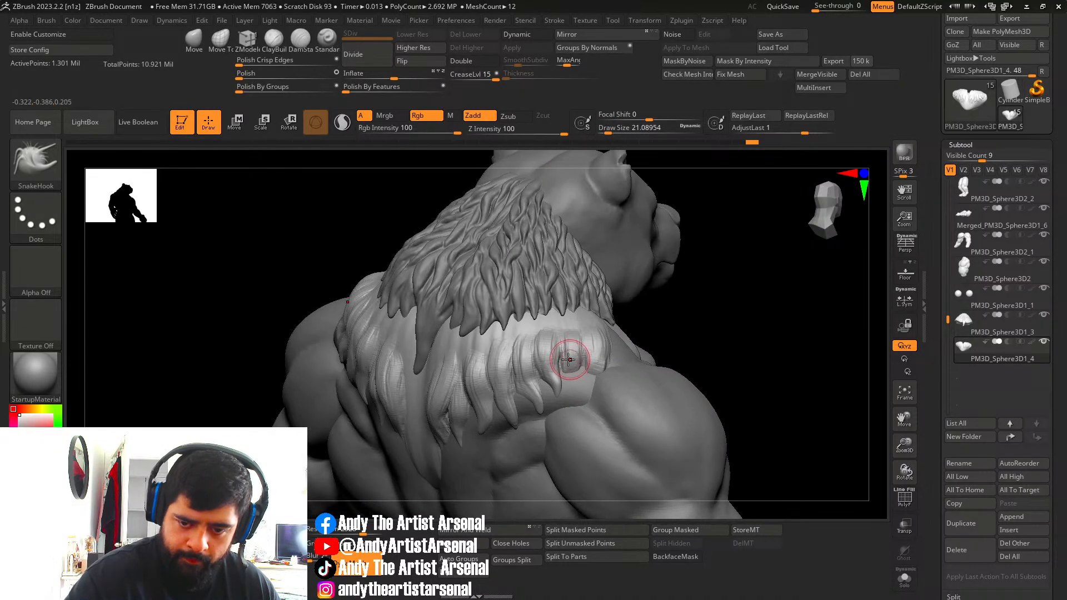
# Lasso-mask the next untapered clump near the top of the shoulder on each side and invert the mask.
pyautogui.press('ctrl')
pyautogui.keyDown('ctrl'); pyautogui.moveTo(564, 330); pyautogui.dragTo(581, 348); pyautogui.keyUp('ctrl')
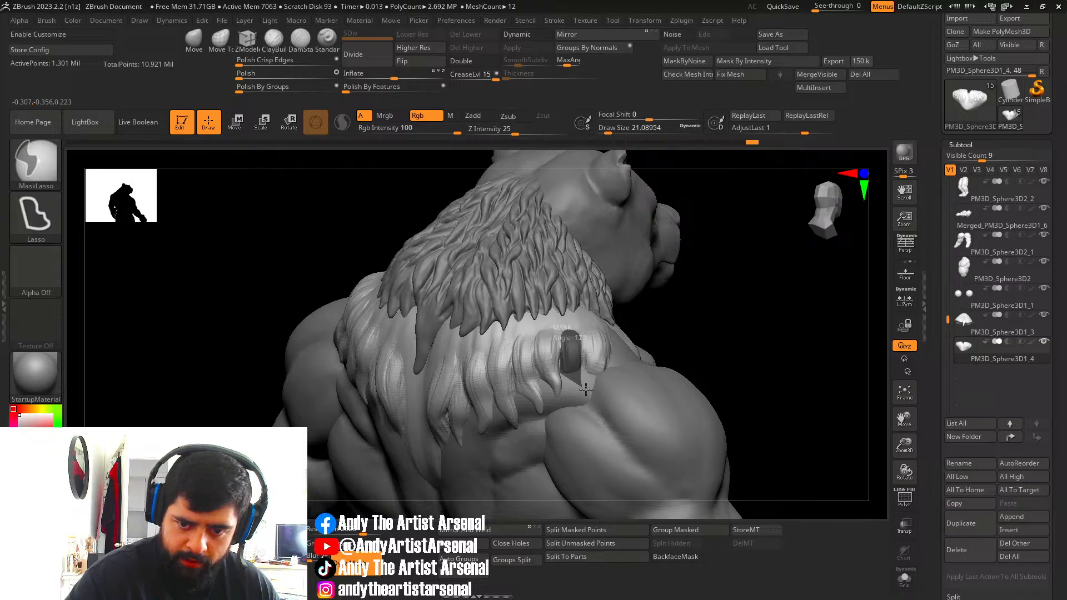
pyautogui.keyDown('ctrl'); pyautogui.moveTo(585, 390); pyautogui.dragTo(587, 391); pyautogui.keyUp('ctrl')
pyautogui.moveTo(591, 373)
pyautogui.mouseDown(button='right')
pyautogui.moveTo(659, 328)
pyautogui.moveTo(584, 369)
pyautogui.moveTo(590, 376)
pyautogui.mouseUp(button='right')
pyautogui.keyDown('ctrl'); pyautogui.click(660, 328); pyautogui.keyUp('ctrl')
# Taper the isolated shoulder clump into a point with SnakeHook at draw sizes 15.4 and 21.1, and clear the mask.
pyautogui.press('s')
pyautogui.moveTo(590, 376); pyautogui.dragTo(589, 377)
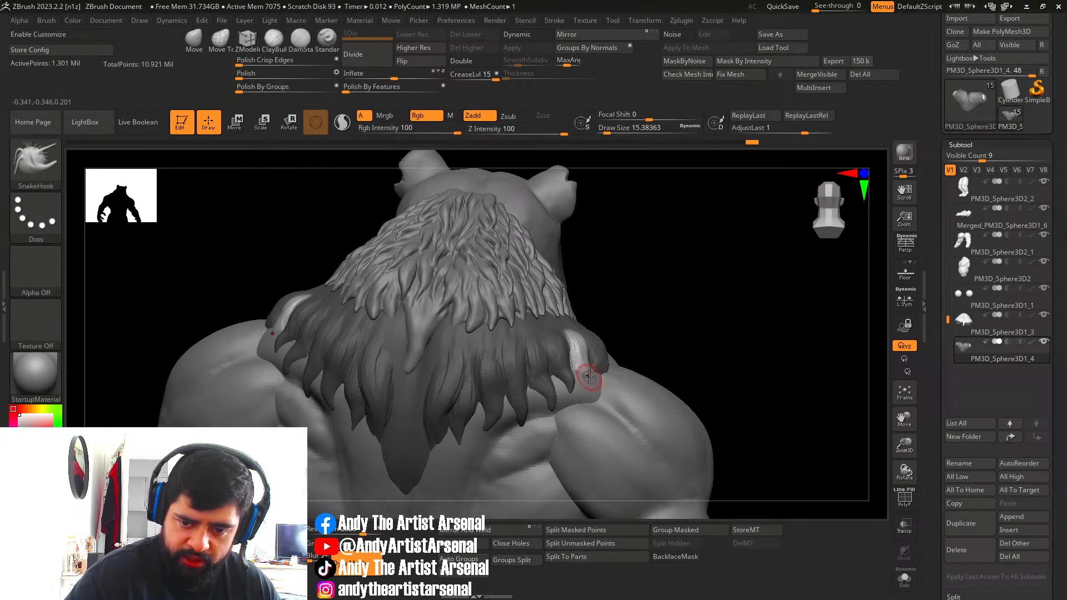
pyautogui.moveTo(577, 391)
pyautogui.mouseDown(button='right')
pyautogui.moveTo(566, 376)
pyautogui.moveTo(579, 397)
pyautogui.mouseUp(button='right')
pyautogui.press(']')
pyautogui.press('[')
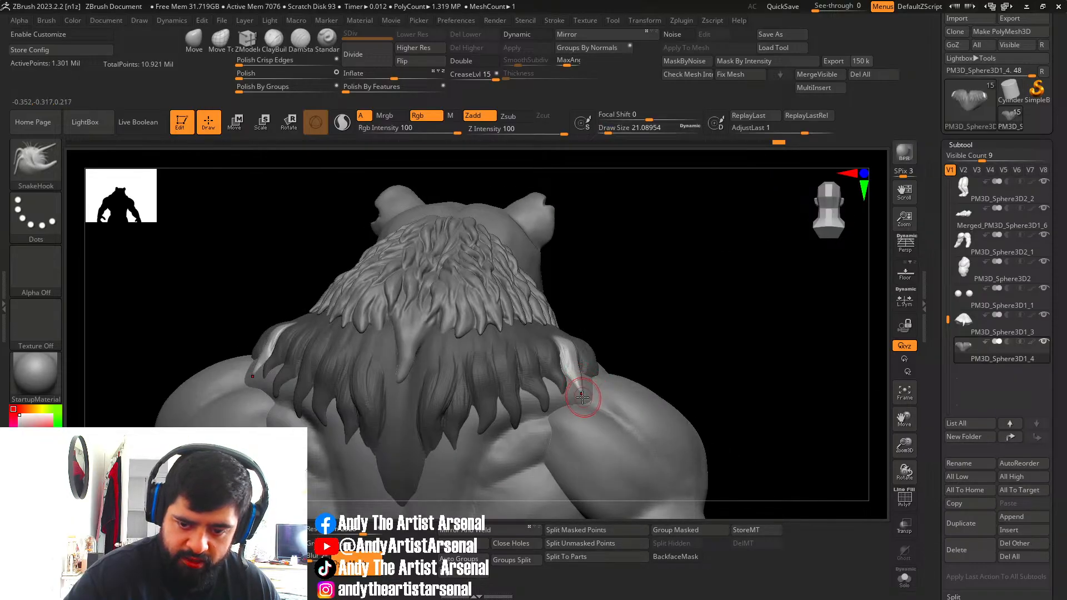
pyautogui.keyDown('ctrl'); pyautogui.moveTo(617, 346); pyautogui.dragTo(576, 362, button='right'); pyautogui.keyUp('ctrl')
pyautogui.moveTo(619, 408); pyautogui.dragTo(589, 409, button='right')
pyautogui.keyDown('ctrl'); pyautogui.moveTo(637, 374); pyautogui.dragTo(647, 388); pyautogui.keyUp('ctrl')
pyautogui.moveTo(564, 399)
pyautogui.mouseDown(button='right')
pyautogui.moveTo(587, 401)
pyautogui.moveTo(580, 409)
pyautogui.moveTo(575, 398)
pyautogui.moveTo(580, 383)
pyautogui.moveTo(571, 402)
pyautogui.moveTo(555, 381)
pyautogui.moveTo(561, 374)
pyautogui.moveTo(562, 390)
pyautogui.mouseUp(button='right')
# Build up strand ridges on the outermost shoulder clump with ClayBuildup at draw size 15.4.
pyautogui.click(273, 40)
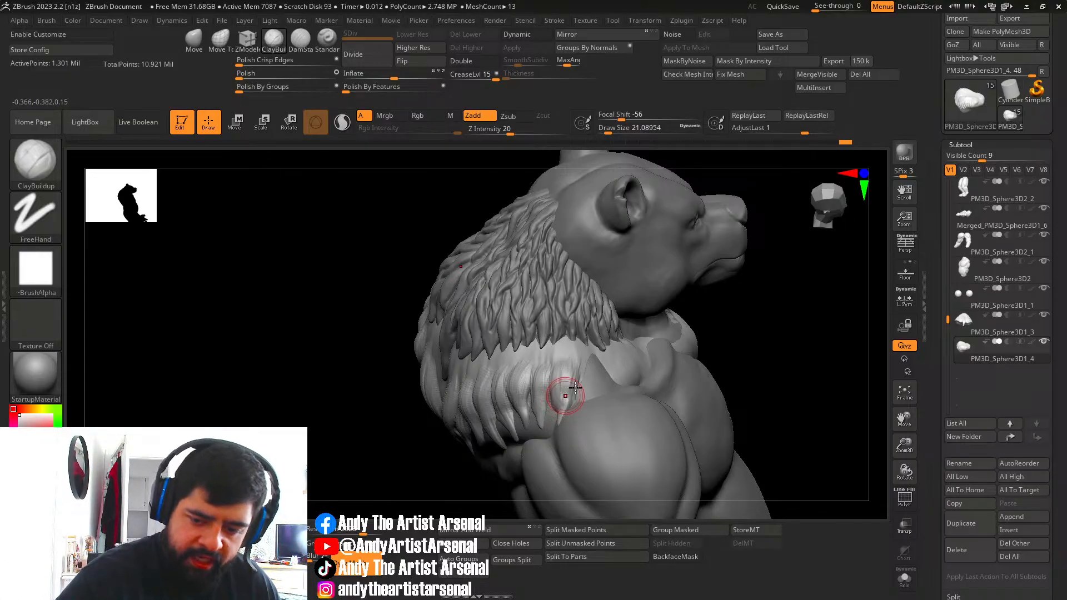
pyautogui.moveTo(567, 387); pyautogui.dragTo(628, 395, button='right')
pyautogui.moveTo(559, 396); pyautogui.dragTo(547, 397, button='right')
pyautogui.press('s')
pyautogui.moveTo(556, 398); pyautogui.dragTo(559, 407)
pyautogui.moveTo(552, 367); pyautogui.dragTo(559, 407)
pyautogui.moveTo(561, 359); pyautogui.dragTo(559, 401)
pyautogui.moveTo(571, 371); pyautogui.dragTo(522, 374, button='right')
pyautogui.moveTo(563, 373)
pyautogui.mouseDown()
pyautogui.moveTo(557, 402)
pyautogui.moveTo(562, 390)
pyautogui.mouseUp()
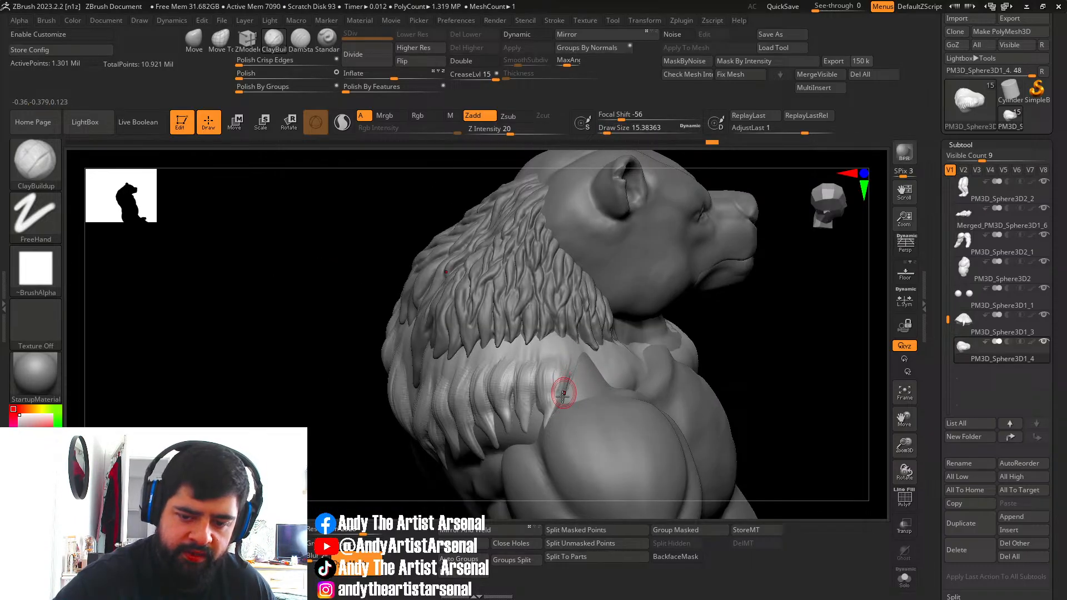
pyautogui.moveTo(560, 377); pyautogui.dragTo(605, 380, button='right')
pyautogui.moveTo(559, 390)
pyautogui.mouseDown()
pyautogui.moveTo(555, 411)
pyautogui.moveTo(558, 397)
pyautogui.mouseUp()
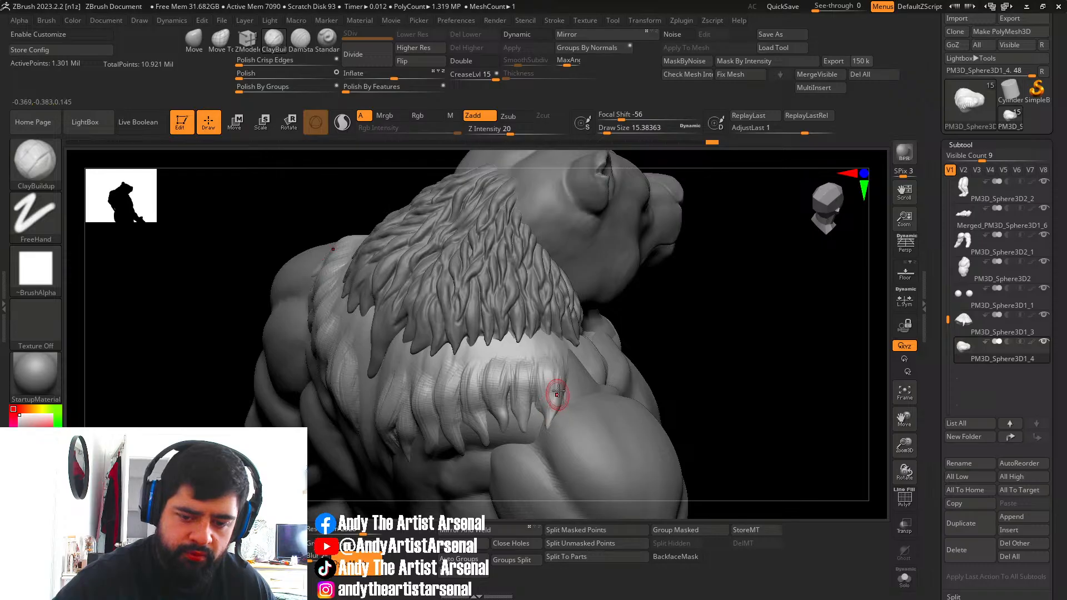
# Extend the ClayBuildup strokes along the front edge of the shoulder clump and its upper root area.
pyautogui.moveTo(572, 353); pyautogui.dragTo(527, 357, button='right')
pyautogui.moveTo(567, 362); pyautogui.dragTo(551, 387)
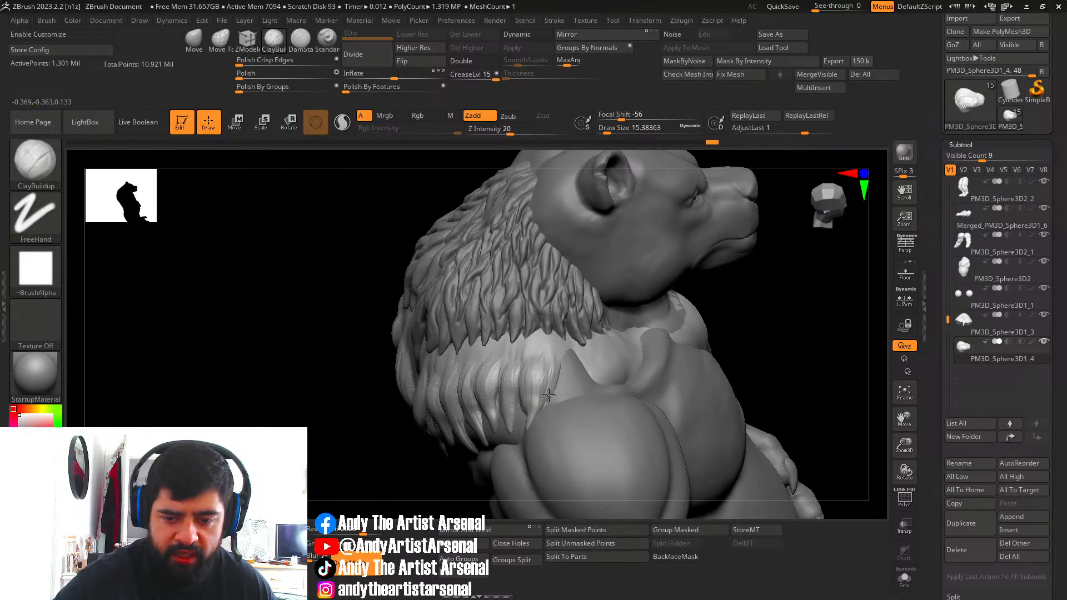
pyautogui.moveTo(555, 366); pyautogui.dragTo(583, 363, button='right')
pyautogui.moveTo(552, 364); pyautogui.dragTo(545, 379)
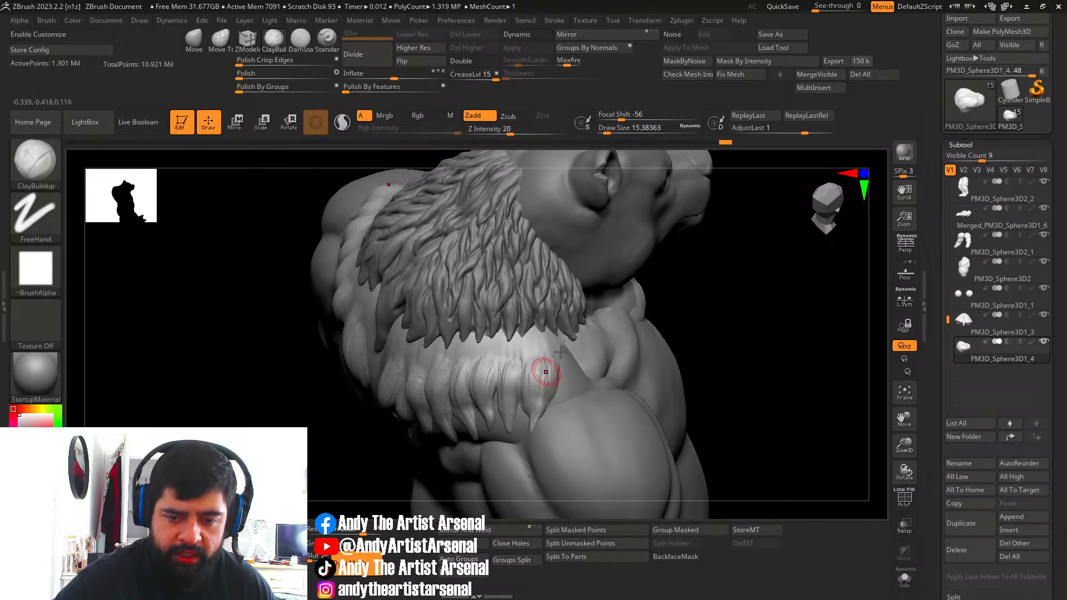
pyautogui.moveTo(545, 366); pyautogui.dragTo(575, 364, button='right')
pyautogui.moveTo(532, 372); pyautogui.dragTo(525, 396)
pyautogui.moveTo(535, 357); pyautogui.dragTo(528, 379)
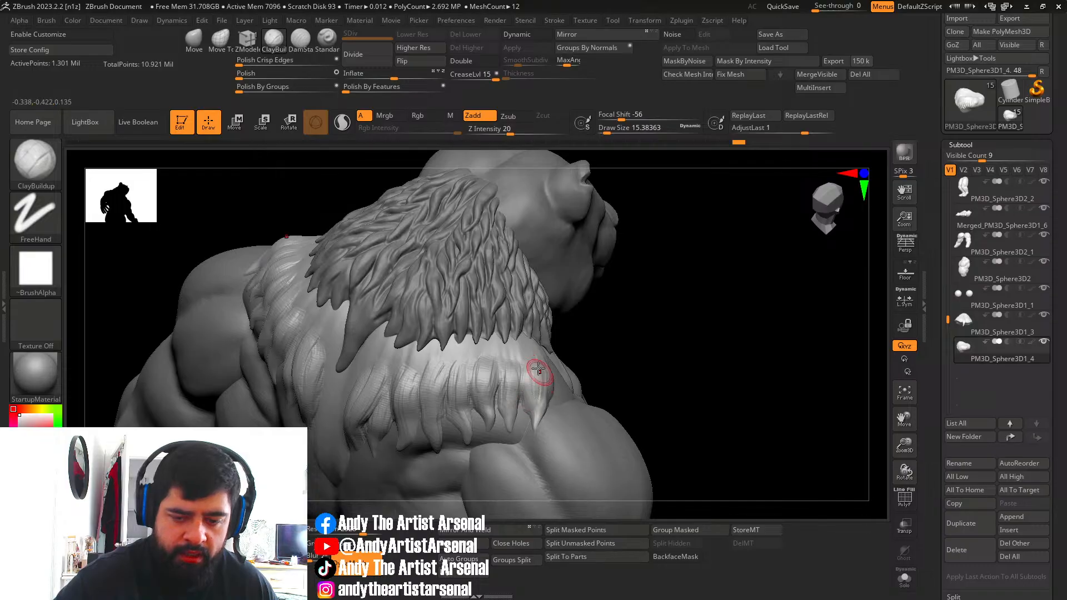
# Add lengthwise ClayBuildup strokes from root to tip on the second clump in from the shoulder edge.
pyautogui.moveTo(538, 369); pyautogui.dragTo(516, 379, button='right')
pyautogui.moveTo(516, 381); pyautogui.dragTo(512, 402)
pyautogui.moveTo(540, 368); pyautogui.dragTo(512, 371, button='right')
pyautogui.moveTo(512, 371); pyautogui.dragTo(515, 420)
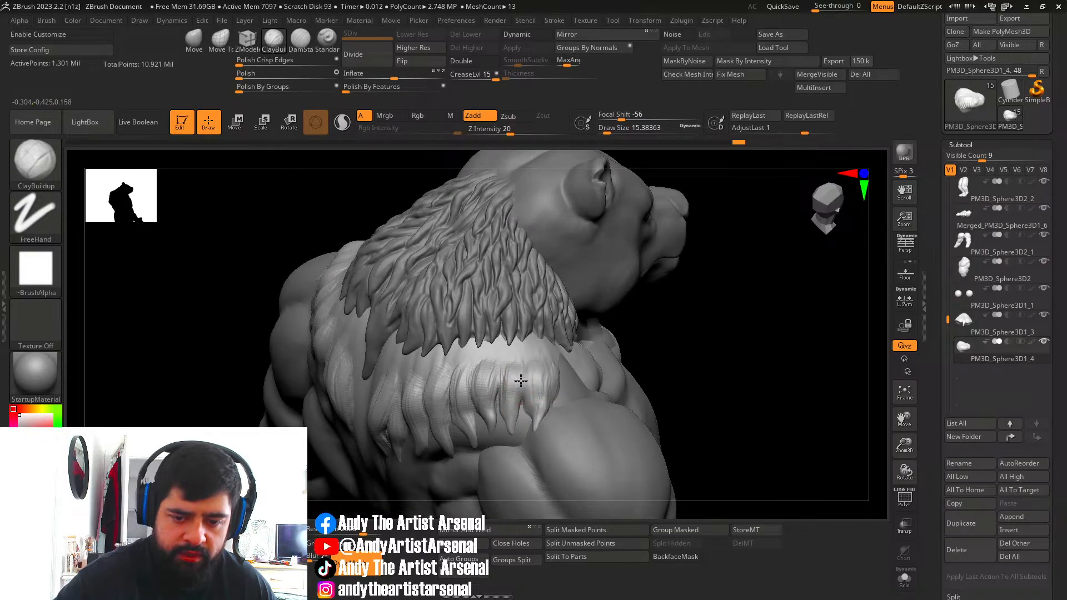
pyautogui.moveTo(521, 372); pyautogui.dragTo(510, 404)
pyautogui.moveTo(509, 374); pyautogui.dragTo(535, 372, button='right')
pyautogui.moveTo(508, 375); pyautogui.dragTo(508, 415)
pyautogui.moveTo(506, 362); pyautogui.dragTo(514, 390)
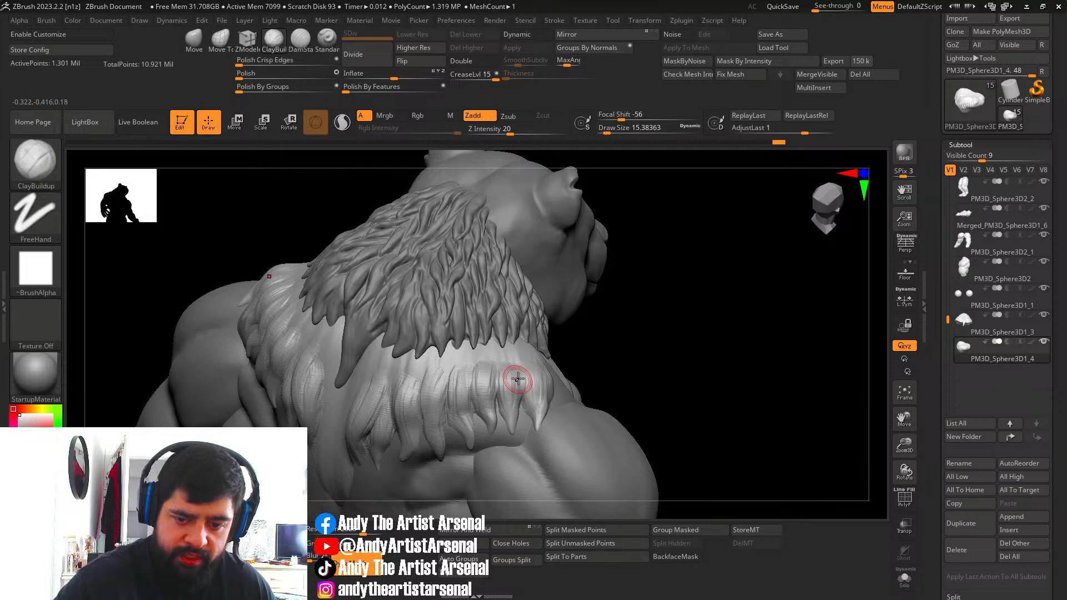
# Continue the lengthwise ClayBuildup strands across the next clumps inward from the shoulder.
pyautogui.moveTo(479, 362); pyautogui.dragTo(494, 372, button='right')
pyautogui.moveTo(494, 379); pyautogui.dragTo(488, 405)
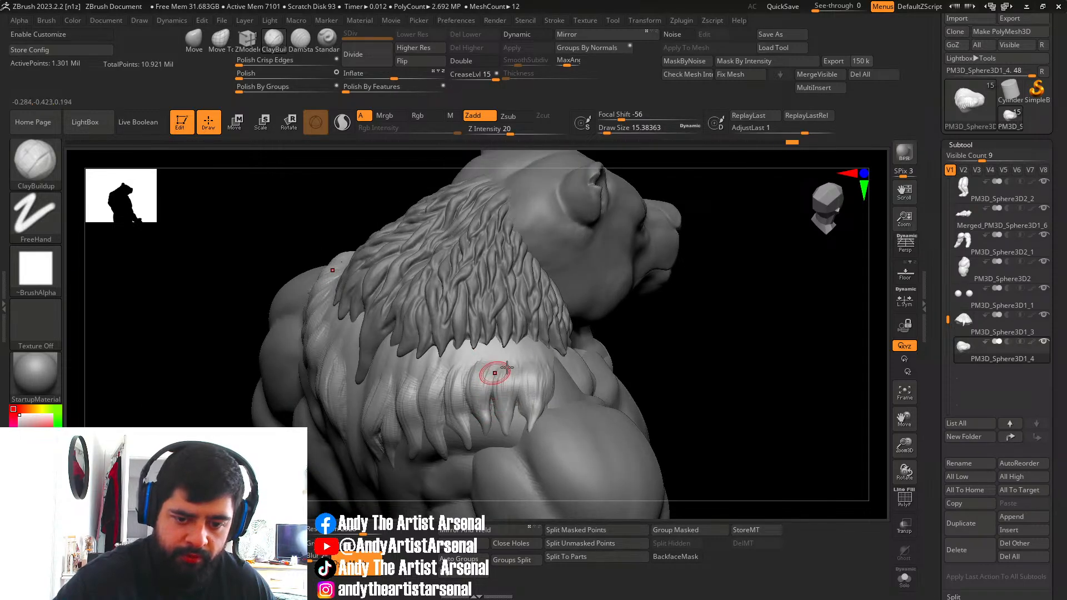
pyautogui.moveTo(496, 373); pyautogui.dragTo(482, 375, button='right')
pyautogui.moveTo(488, 381); pyautogui.dragTo(482, 418)
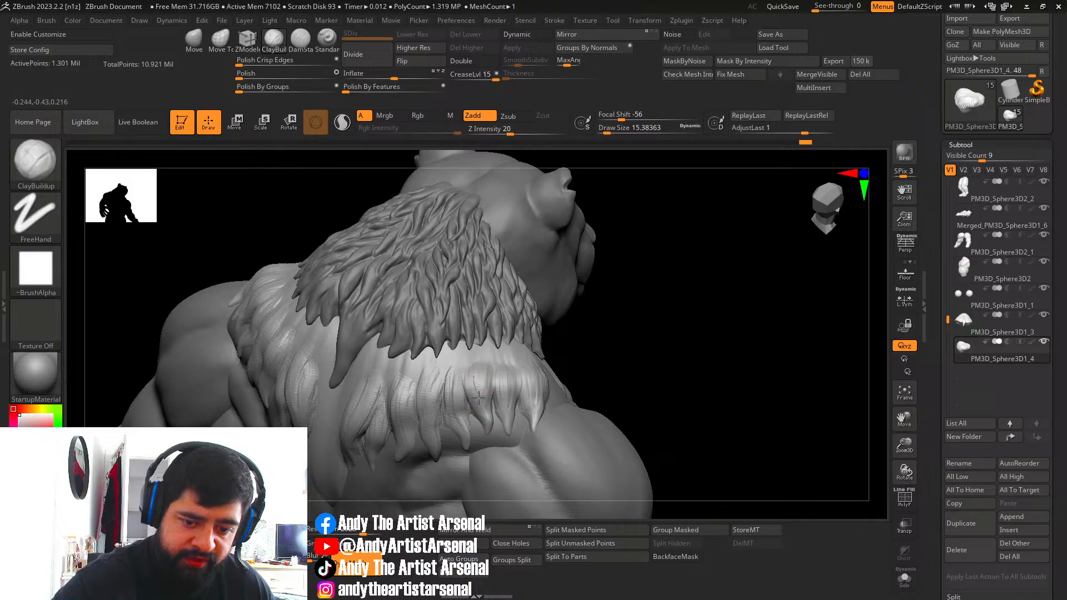
pyautogui.moveTo(476, 369); pyautogui.dragTo(455, 422, button='right')
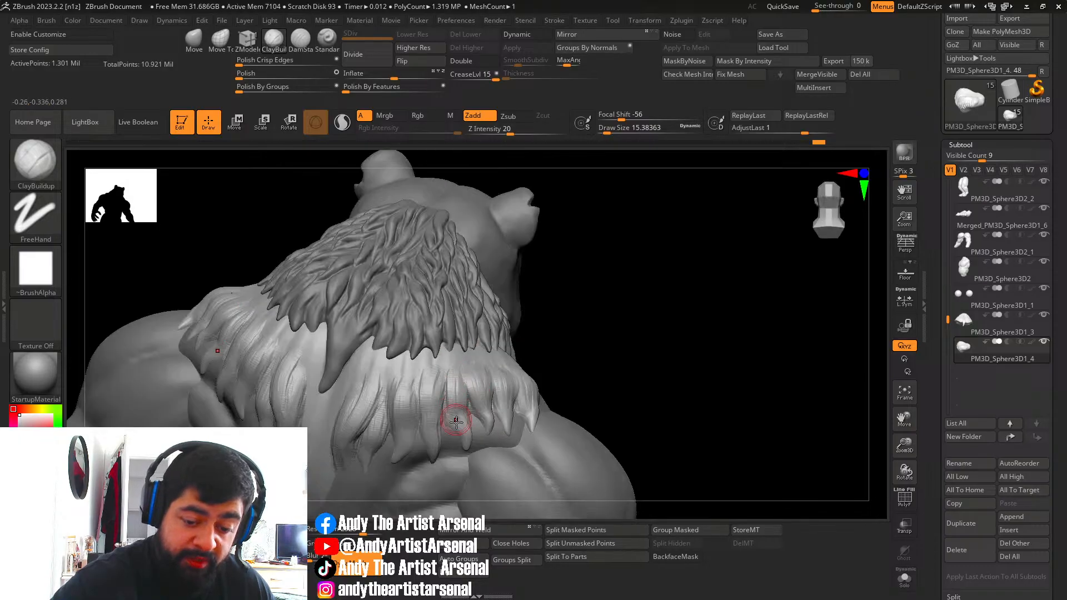
pyautogui.moveTo(449, 373); pyautogui.dragTo(463, 435)
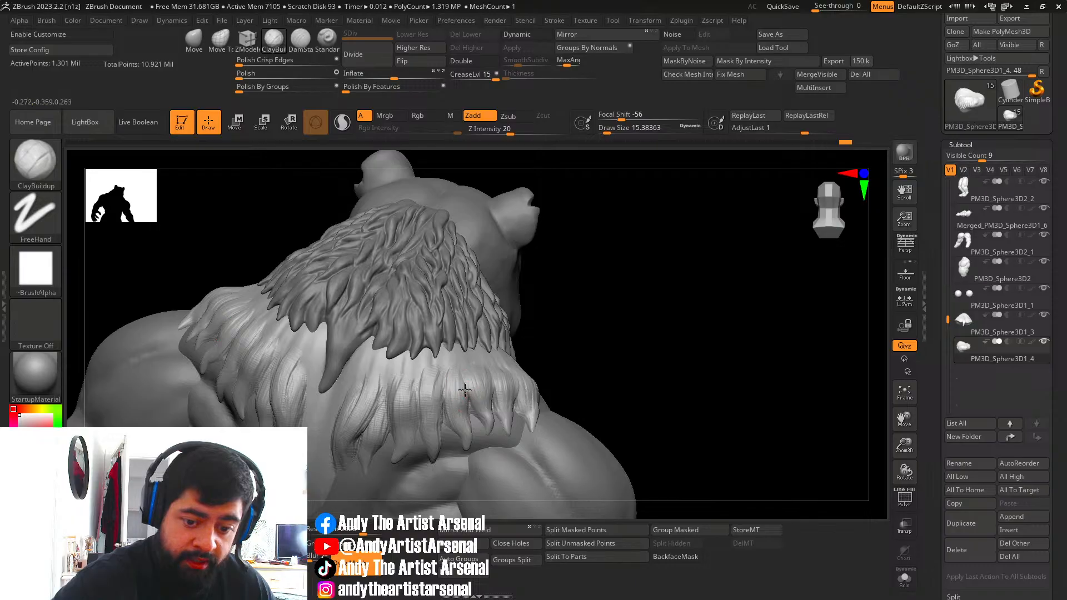
pyautogui.moveTo(465, 391); pyautogui.dragTo(466, 431)
pyautogui.moveTo(450, 372); pyautogui.dragTo(448, 420)
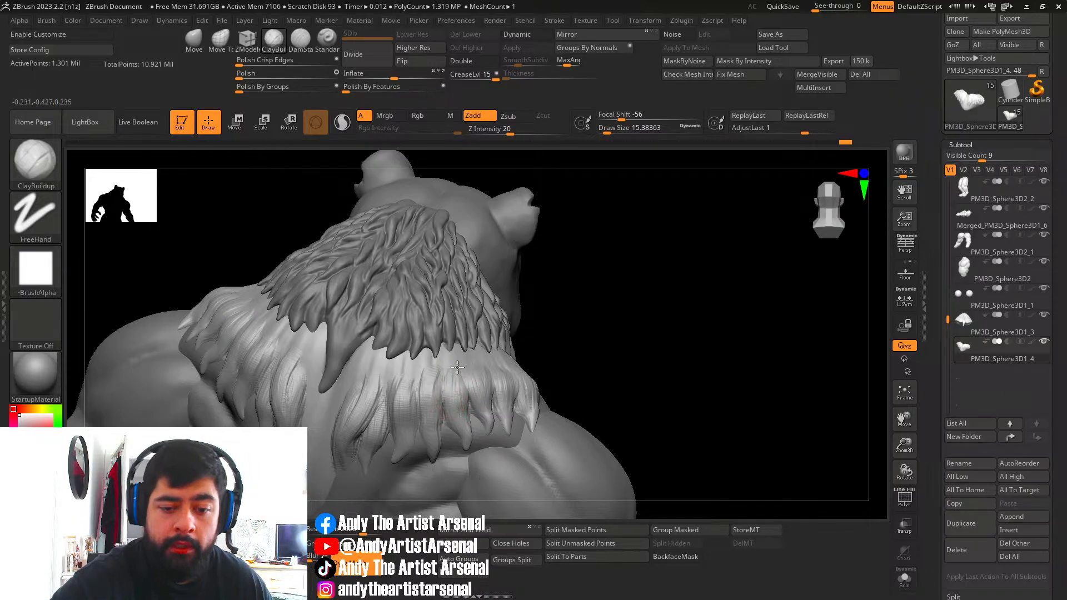
# Build up the long clump midway between shoulder and spine with ClayBuildup strokes down toward its tip.
pyautogui.moveTo(457, 368); pyautogui.dragTo(422, 378, button='right')
pyautogui.moveTo(453, 367)
pyautogui.mouseDown()
pyautogui.moveTo(458, 432)
pyautogui.moveTo(462, 425)
pyautogui.mouseUp()
pyautogui.moveTo(461, 362); pyautogui.dragTo(452, 401, button='right')
pyautogui.moveTo(453, 402); pyautogui.dragTo(445, 388)
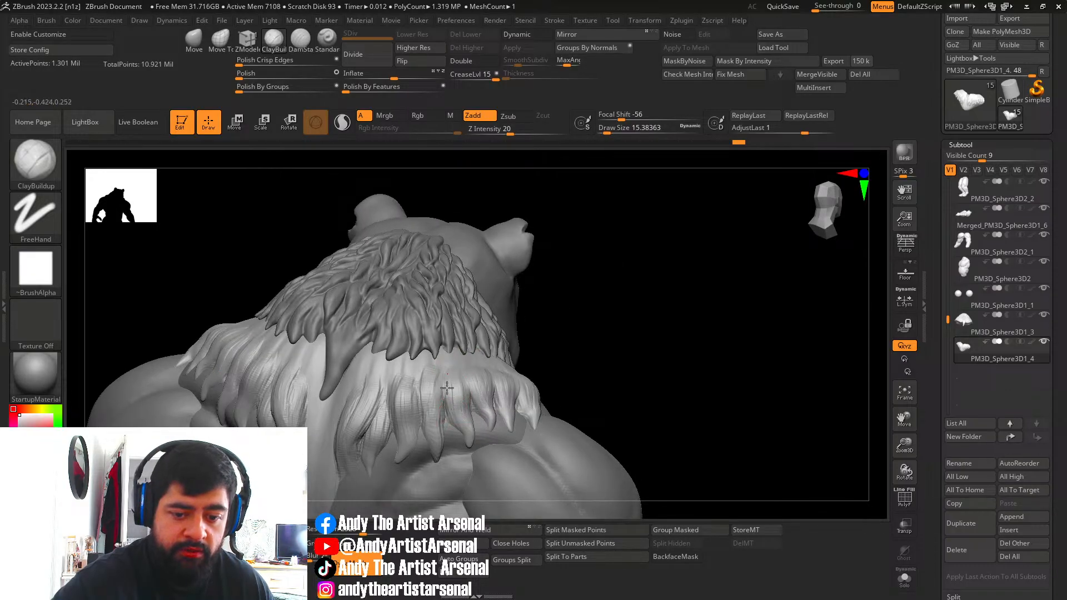
pyautogui.moveTo(462, 355); pyautogui.dragTo(436, 405, button='right')
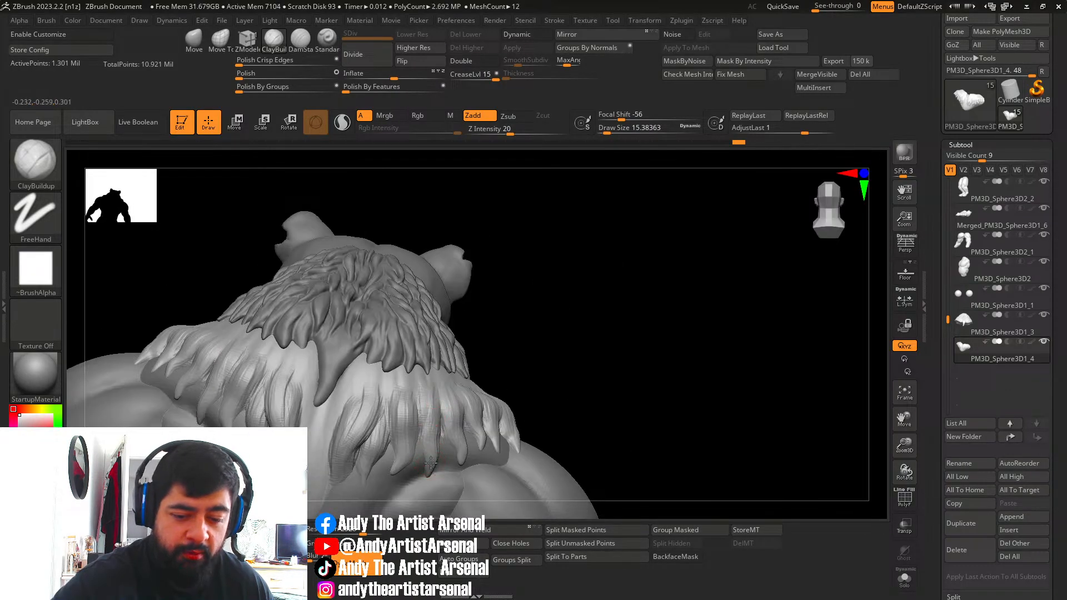
pyautogui.moveTo(420, 394); pyautogui.dragTo(425, 440)
# Define the strands and overlaps of the clumps nearer the spine with ClayBuildup at draw size 15.4.
pyautogui.moveTo(434, 380)
pyautogui.mouseDown(button='right')
pyautogui.moveTo(457, 388)
pyautogui.moveTo(610, 353)
pyautogui.moveTo(608, 329)
pyautogui.mouseUp(button='right')
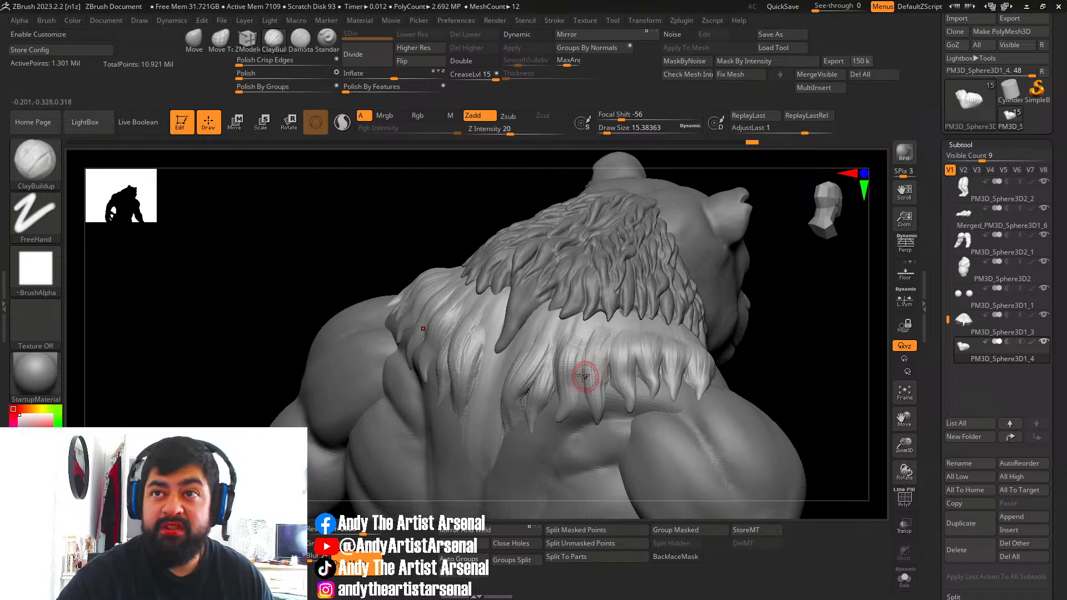
pyautogui.moveTo(606, 339); pyautogui.dragTo(608, 366, button='right')
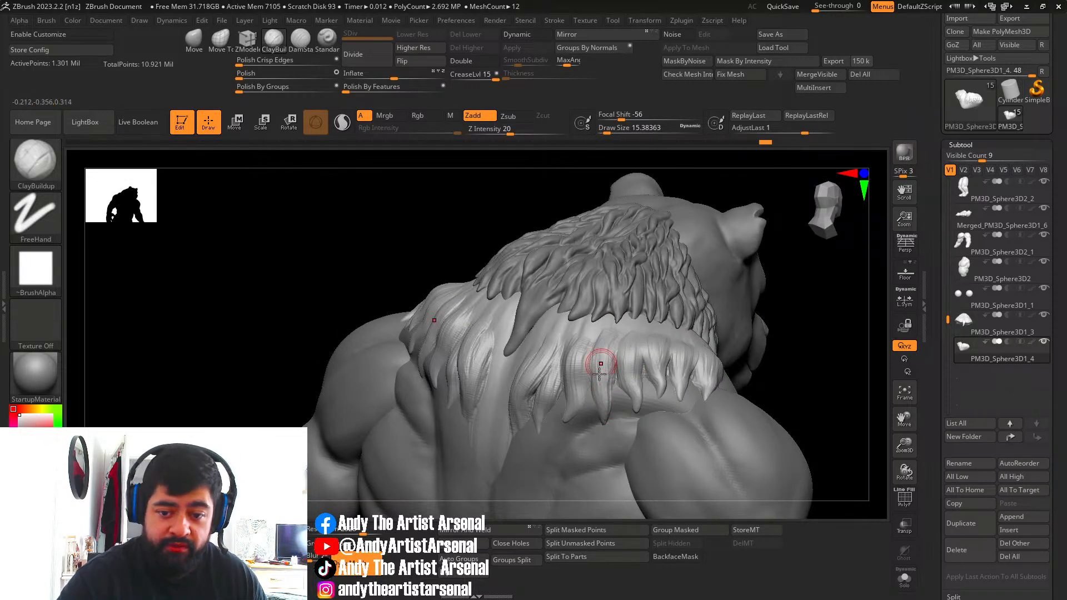
pyautogui.moveTo(602, 412); pyautogui.dragTo(608, 396, button='right')
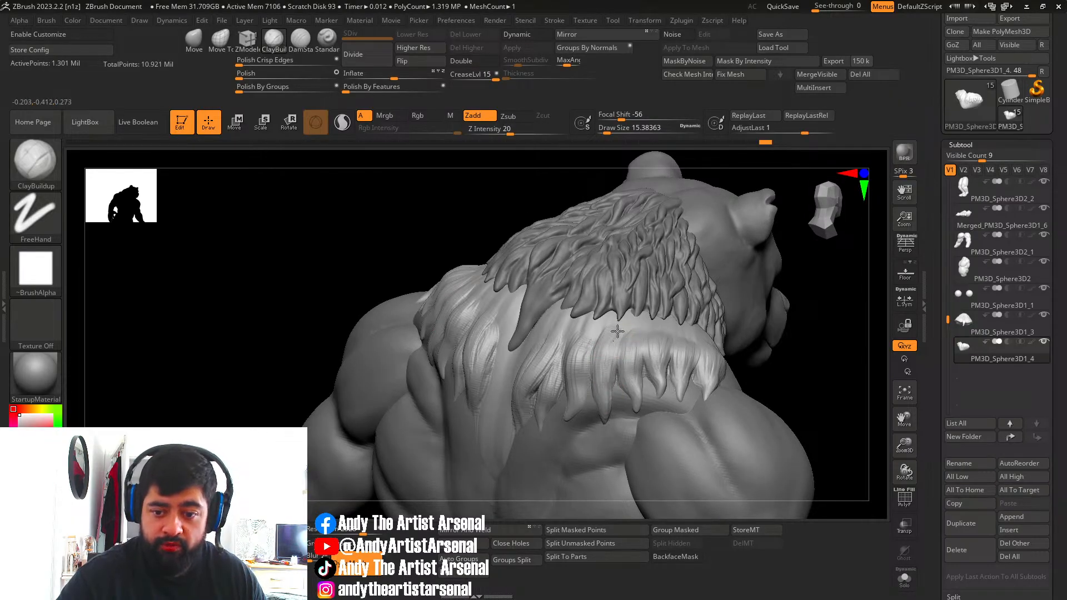
pyautogui.moveTo(614, 348); pyautogui.dragTo(599, 372, button='right')
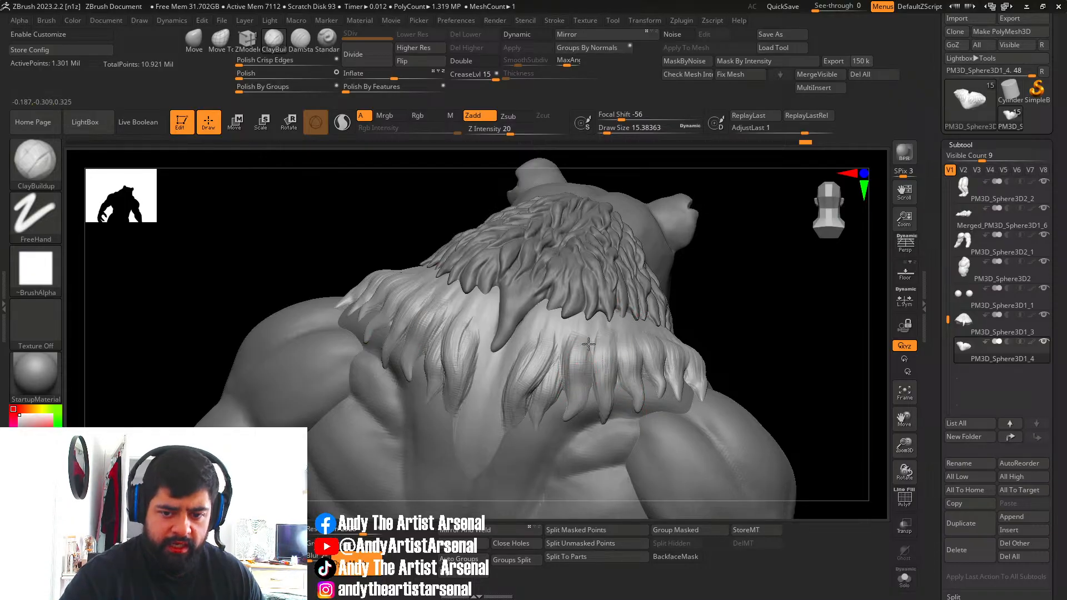
pyautogui.moveTo(591, 351)
pyautogui.mouseDown(button='right')
pyautogui.moveTo(564, 359)
pyautogui.moveTo(543, 389)
pyautogui.mouseUp(button='right')
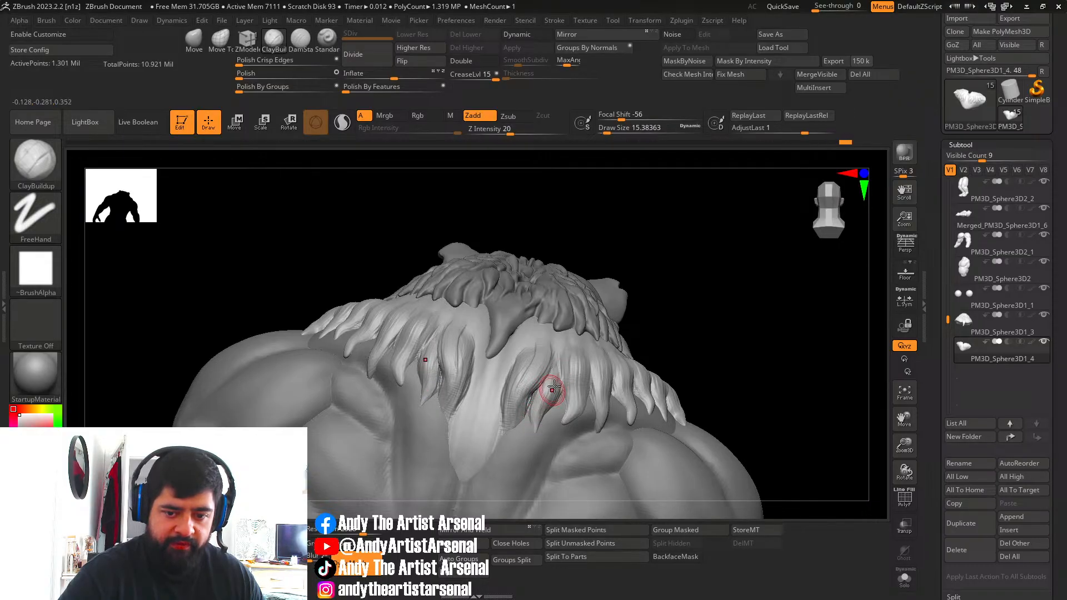
pyautogui.moveTo(553, 387); pyautogui.dragTo(537, 414, button='right')
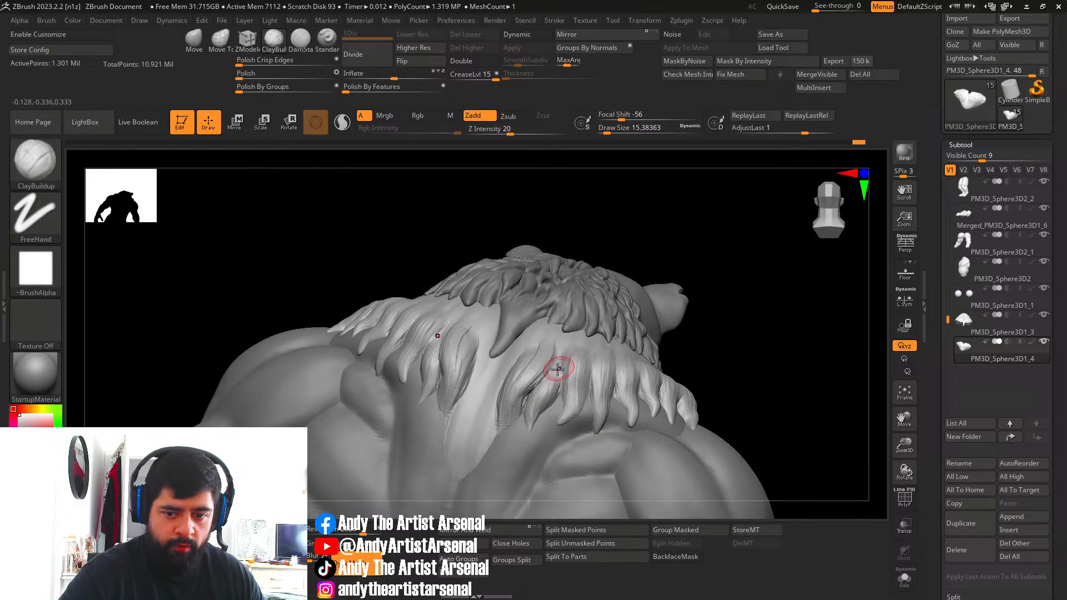
pyautogui.moveTo(566, 367)
pyautogui.mouseDown(button='right')
pyautogui.moveTo(527, 381)
pyautogui.moveTo(524, 352)
pyautogui.moveTo(530, 377)
pyautogui.mouseUp(button='right')
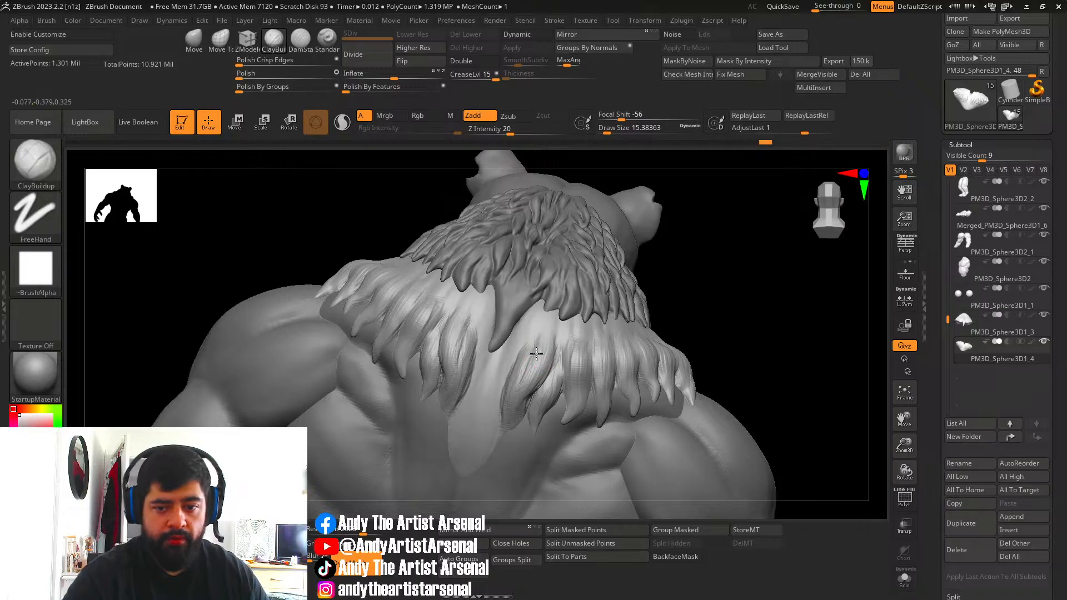
# Add ClayBuildup strokes from the root to the lower end of the innermost clump beside the spine.
pyautogui.moveTo(536, 354); pyautogui.dragTo(537, 347)
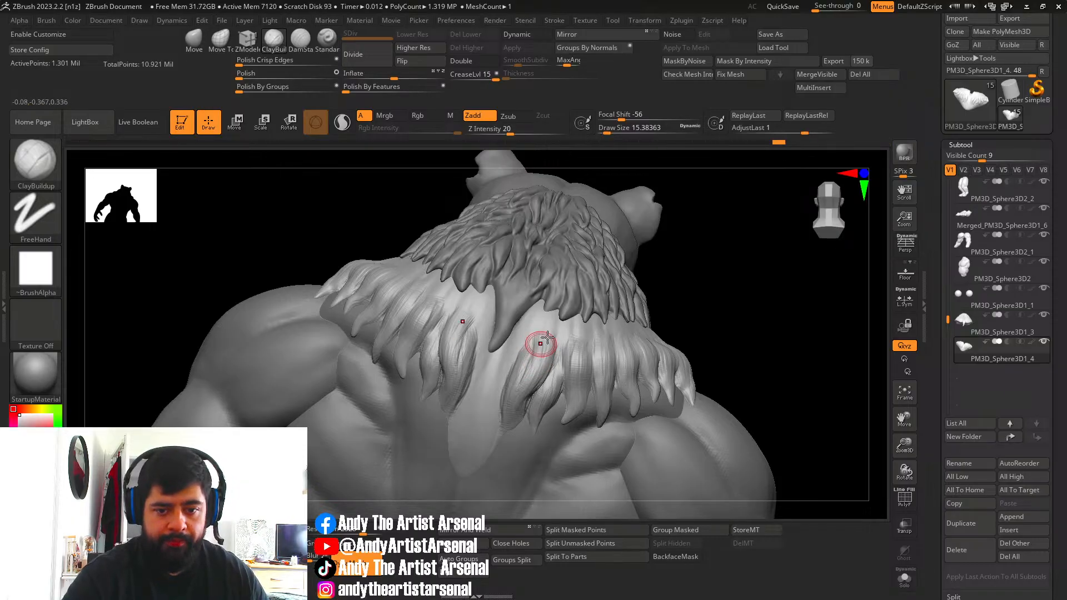
pyautogui.moveTo(547, 337); pyautogui.dragTo(529, 399, button='right')
pyautogui.moveTo(535, 390); pyautogui.dragTo(513, 434)
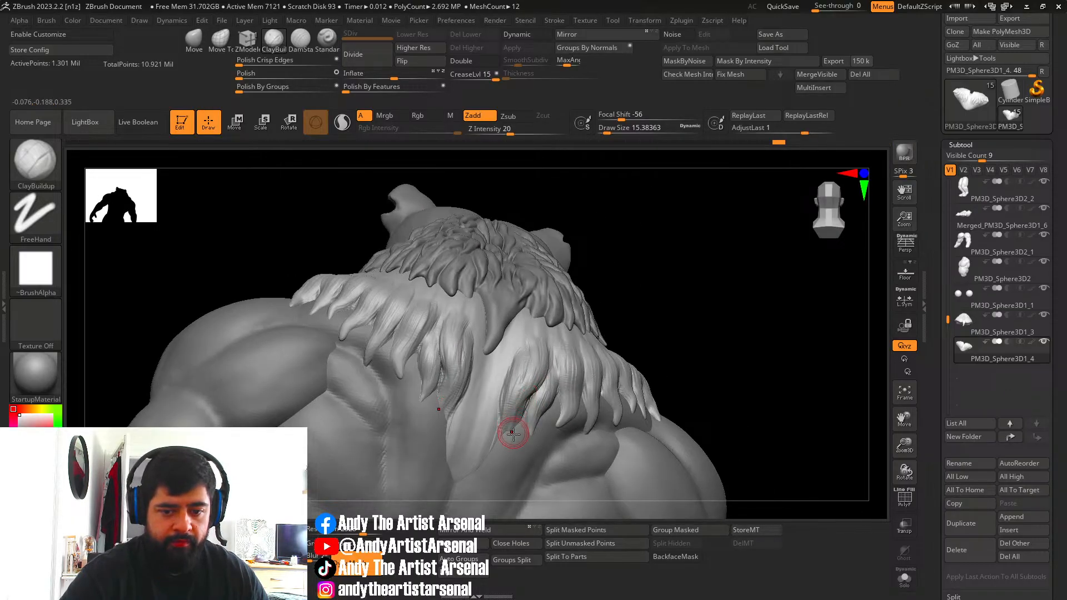
pyautogui.moveTo(513, 434); pyautogui.dragTo(547, 405, button='right')
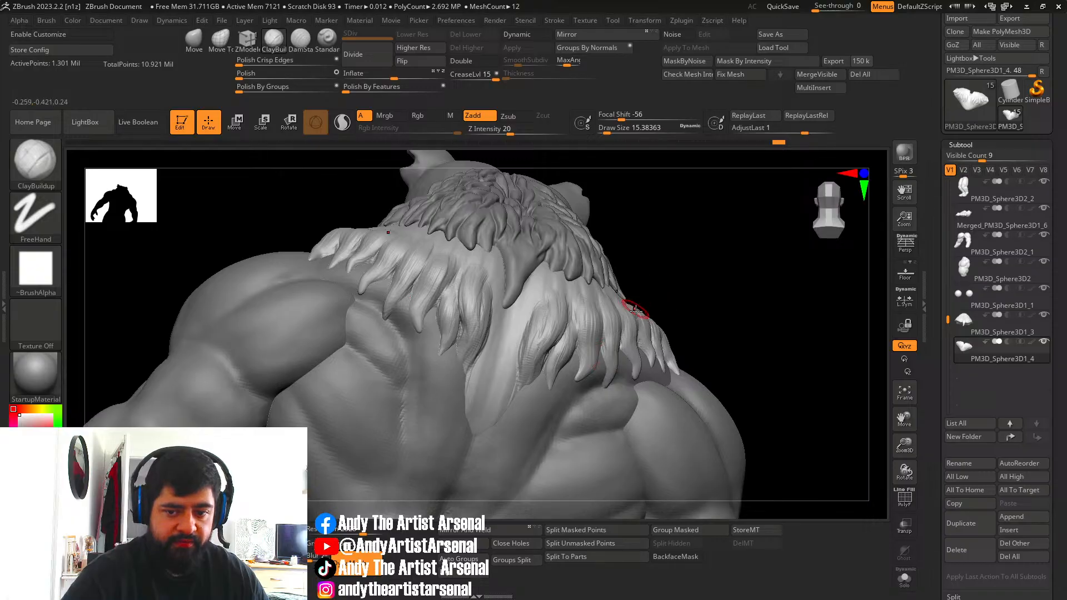
# Start an overlapping upper row of fur beneath the mane's edge at the shoulder, using ClayBuildup at draw size 12.9.
pyautogui.moveTo(635, 309)
pyautogui.mouseDown(button='right')
pyautogui.moveTo(624, 345)
pyautogui.moveTo(561, 418)
pyautogui.mouseUp(button='right')
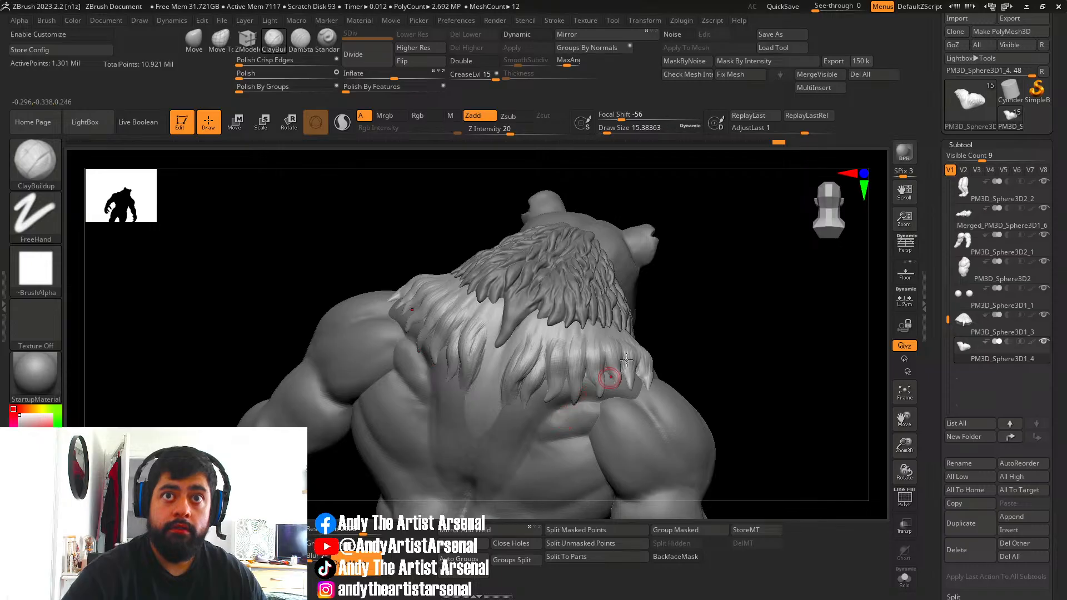
pyautogui.moveTo(614, 373)
pyautogui.mouseDown(button='right')
pyautogui.moveTo(608, 352)
pyautogui.moveTo(632, 367)
pyautogui.moveTo(624, 350)
pyautogui.moveTo(590, 383)
pyautogui.moveTo(598, 371)
pyautogui.mouseUp(button='right')
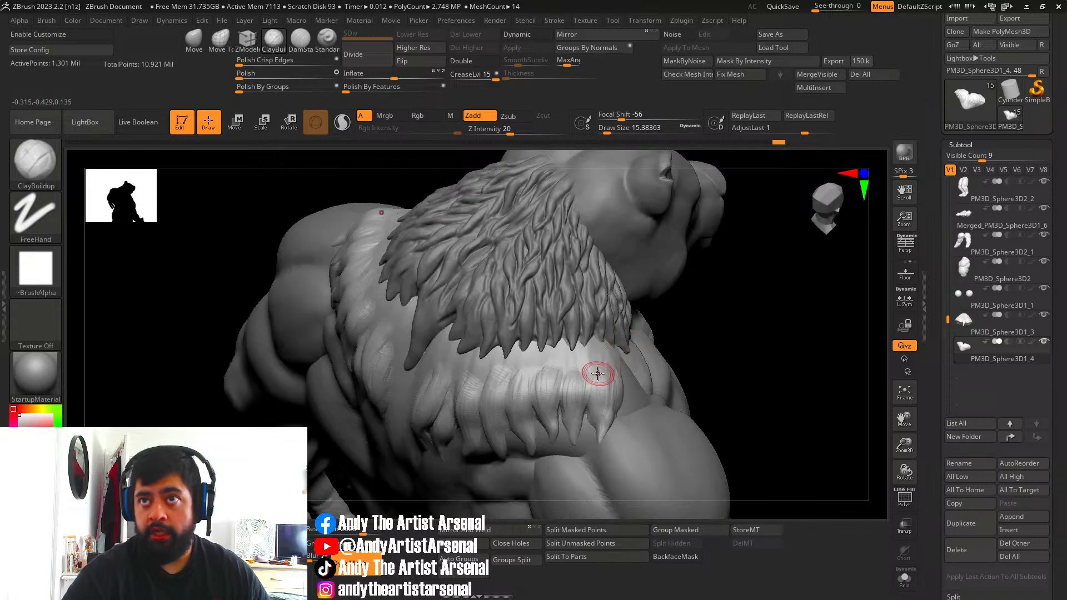
pyautogui.moveTo(639, 344)
pyautogui.mouseDown(button='right')
pyautogui.moveTo(605, 351)
pyautogui.moveTo(611, 340)
pyautogui.mouseUp(button='right')
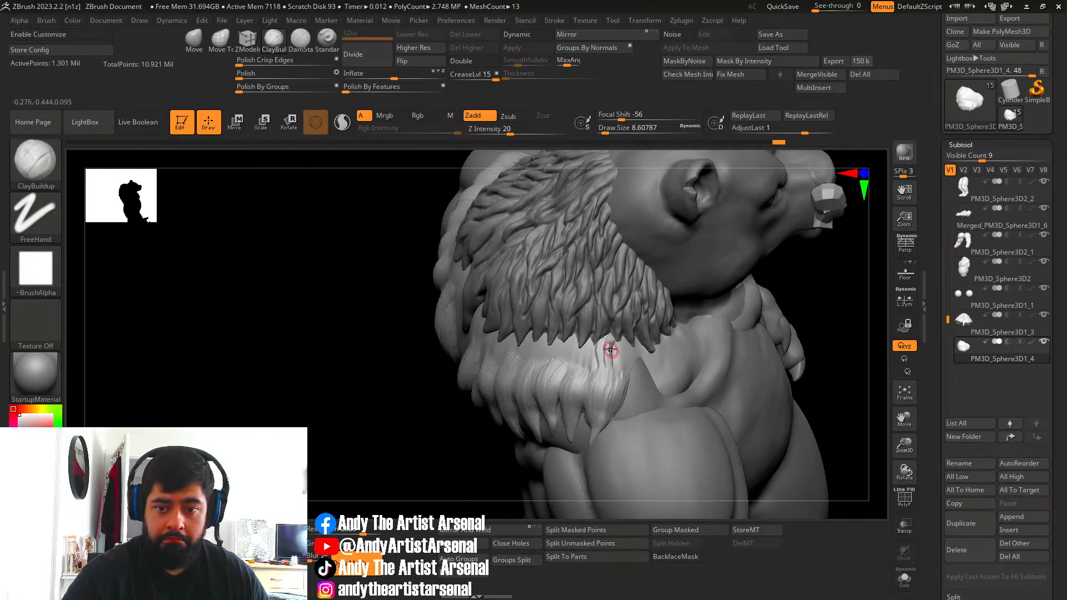
pyautogui.press(']')
pyautogui.press('s')
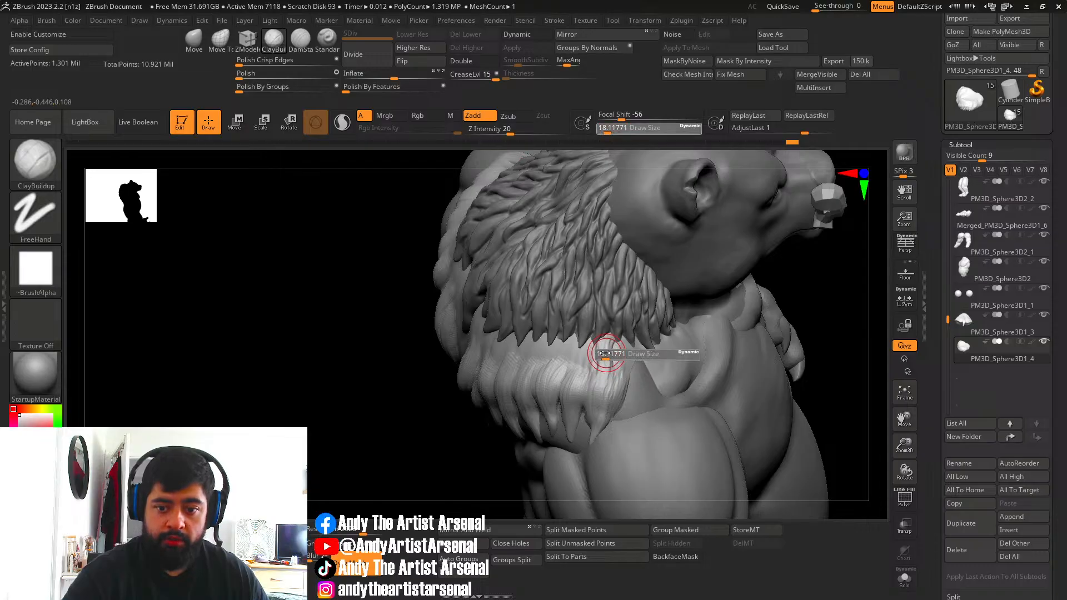
pyautogui.moveTo(604, 356); pyautogui.dragTo(602, 356)
pyautogui.moveTo(601, 341); pyautogui.dragTo(598, 350)
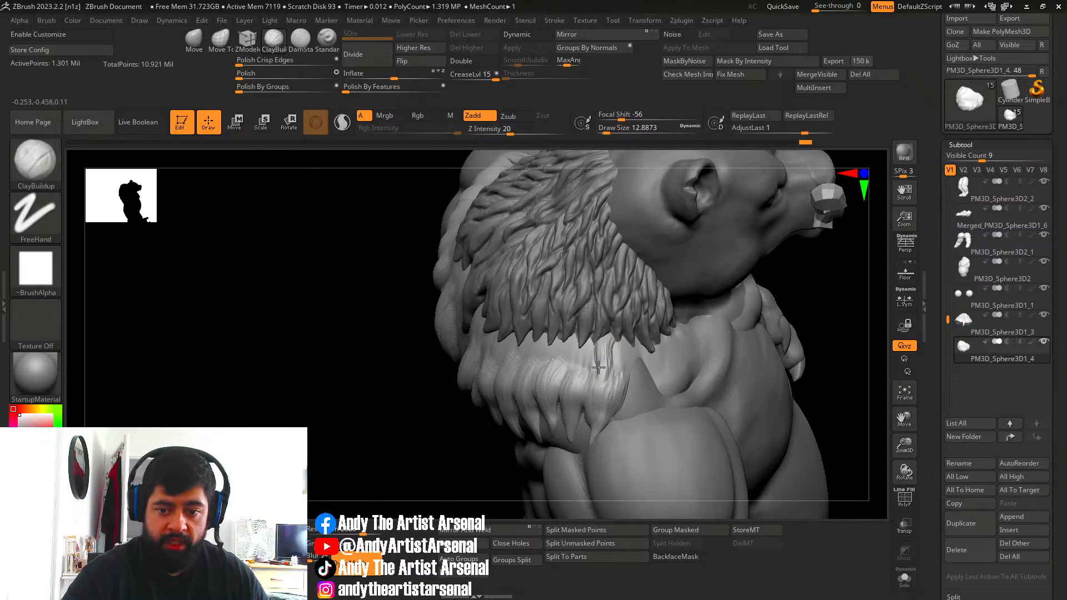
pyautogui.moveTo(599, 365); pyautogui.dragTo(602, 339, button='right')
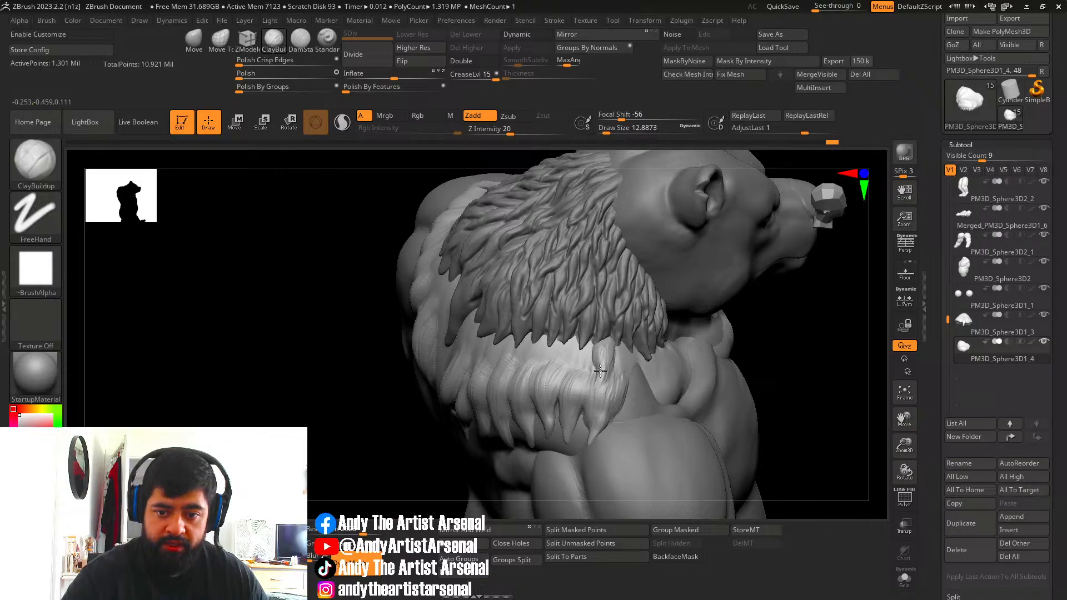
pyautogui.moveTo(604, 353); pyautogui.dragTo(580, 356, button='right')
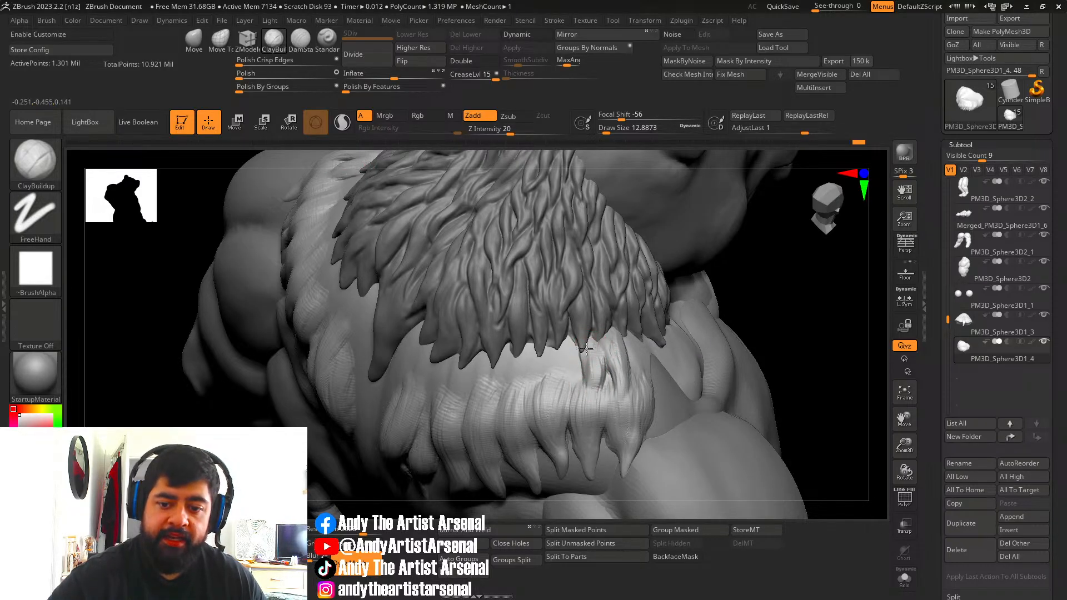
# Thicken the first overlapping clumps at the shoulder end and fill the gap between their strands with ClayBuildup.
pyautogui.moveTo(599, 382); pyautogui.dragTo(587, 357)
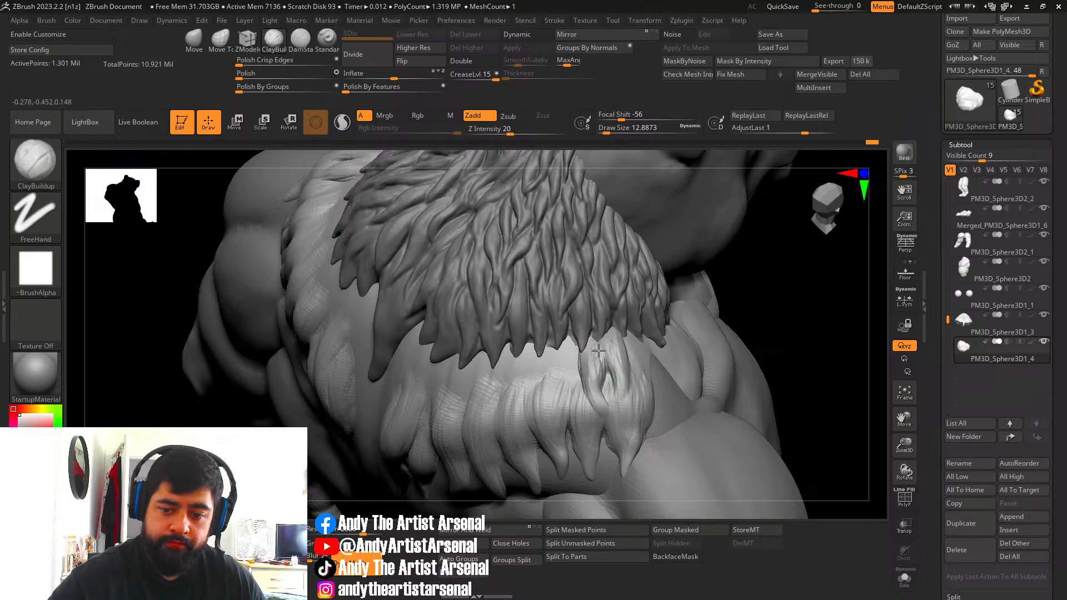
pyautogui.moveTo(600, 345); pyautogui.dragTo(605, 401)
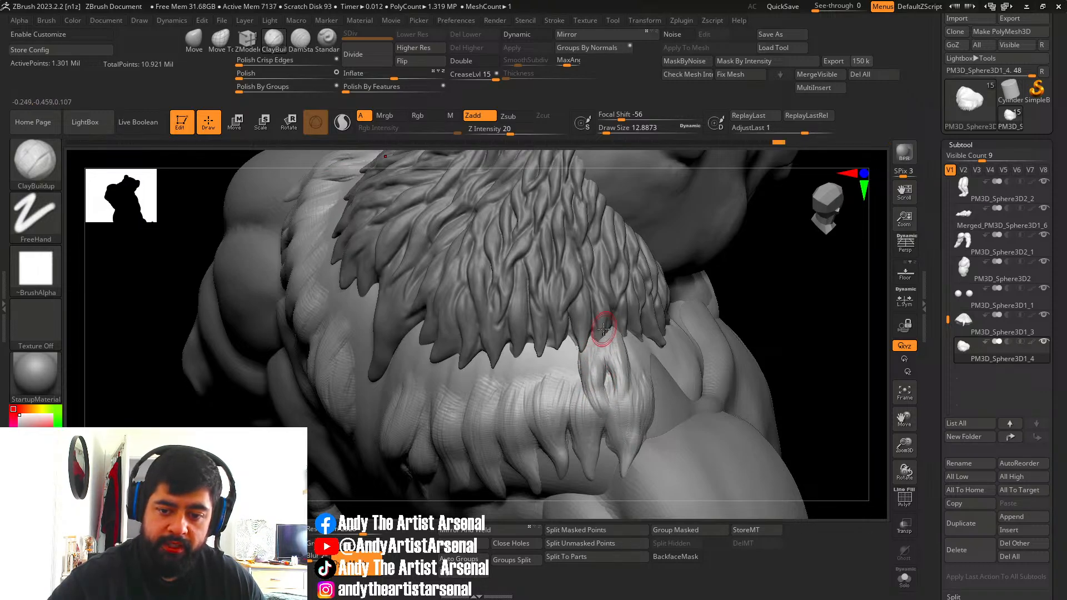
pyautogui.moveTo(600, 350); pyautogui.dragTo(597, 360)
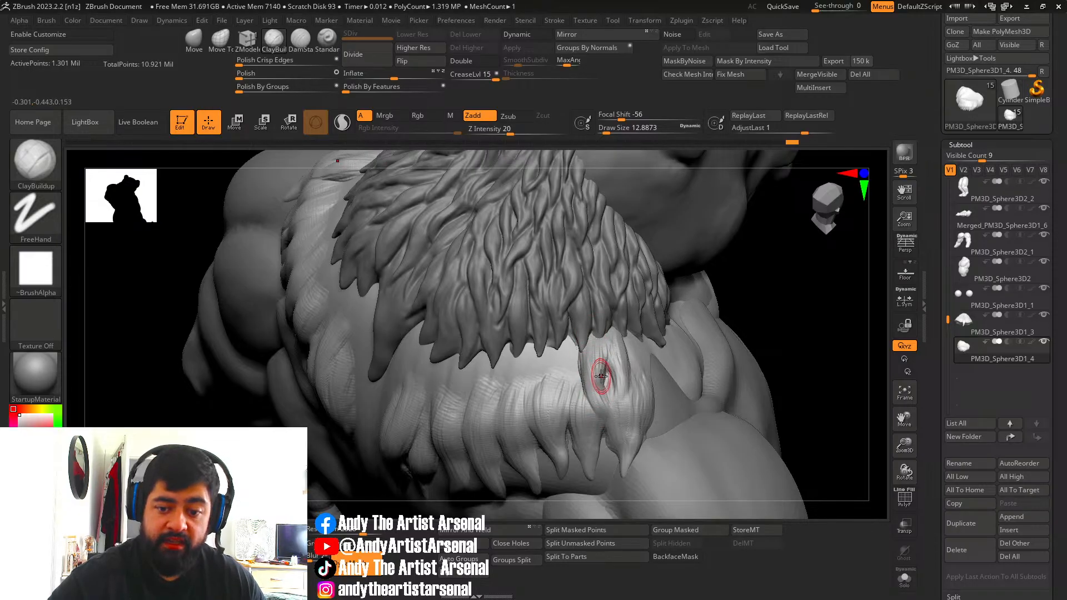
pyautogui.moveTo(601, 376)
pyautogui.mouseDown(button='right')
pyautogui.moveTo(603, 367)
pyautogui.moveTo(583, 374)
pyautogui.moveTo(574, 349)
pyautogui.moveTo(569, 364)
pyautogui.mouseUp(button='right')
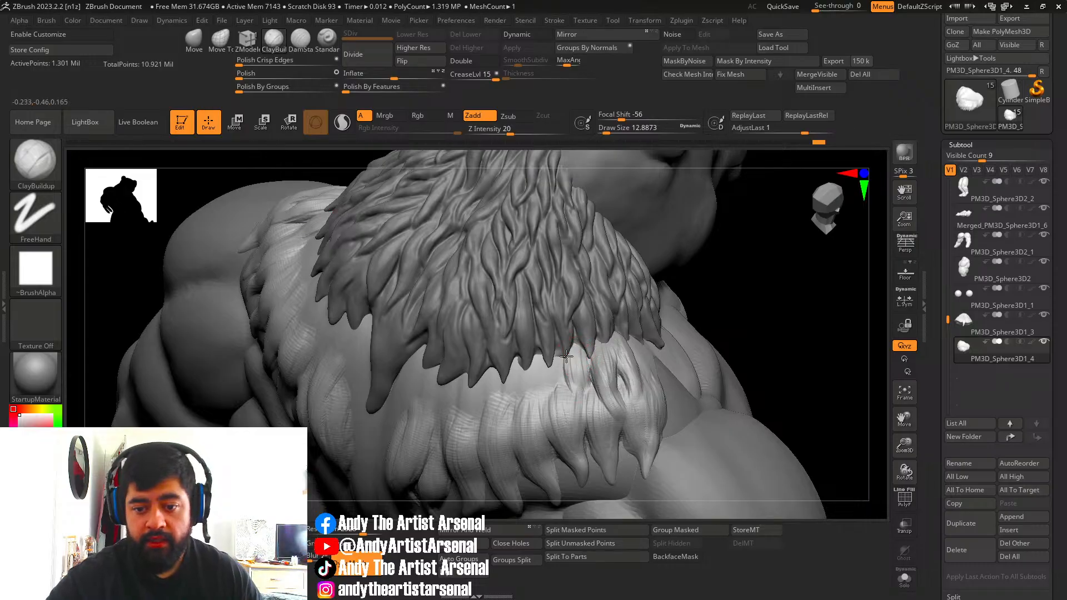
# Build the next short clump inward from the shoulder under the mane, refining its tip at draw size 8.6.
pyautogui.moveTo(575, 360); pyautogui.dragTo(578, 389)
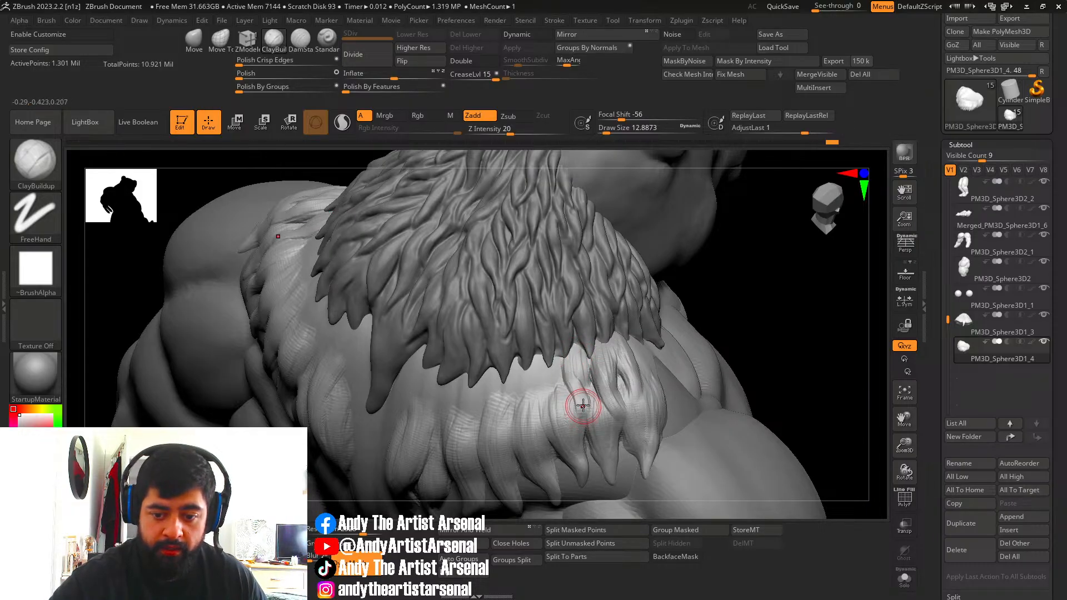
pyautogui.press('[')
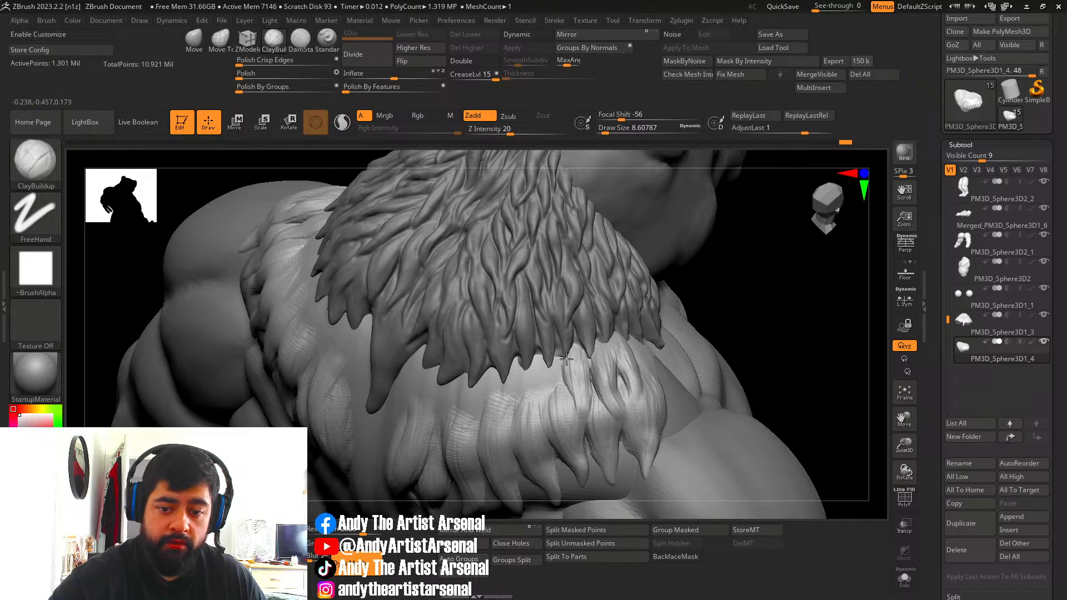
pyautogui.moveTo(573, 356); pyautogui.dragTo(591, 383, button='right')
pyautogui.moveTo(583, 415); pyautogui.dragTo(585, 391)
pyautogui.moveTo(588, 401); pyautogui.dragTo(581, 381, button='right')
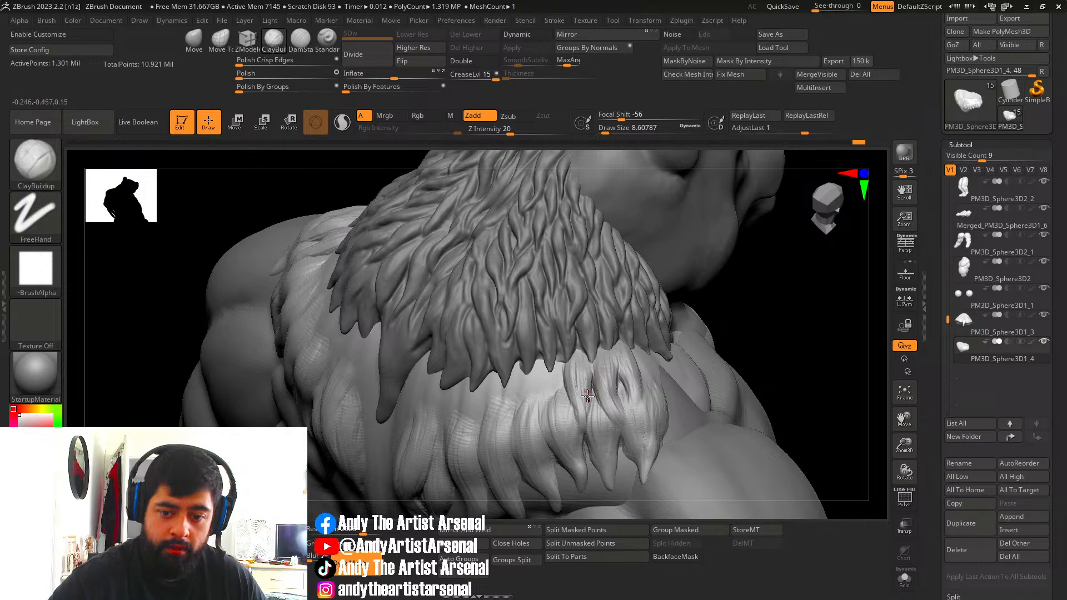
pyautogui.moveTo(587, 395); pyautogui.dragTo(587, 391)
pyautogui.moveTo(590, 392); pyautogui.dragTo(577, 382, button='right')
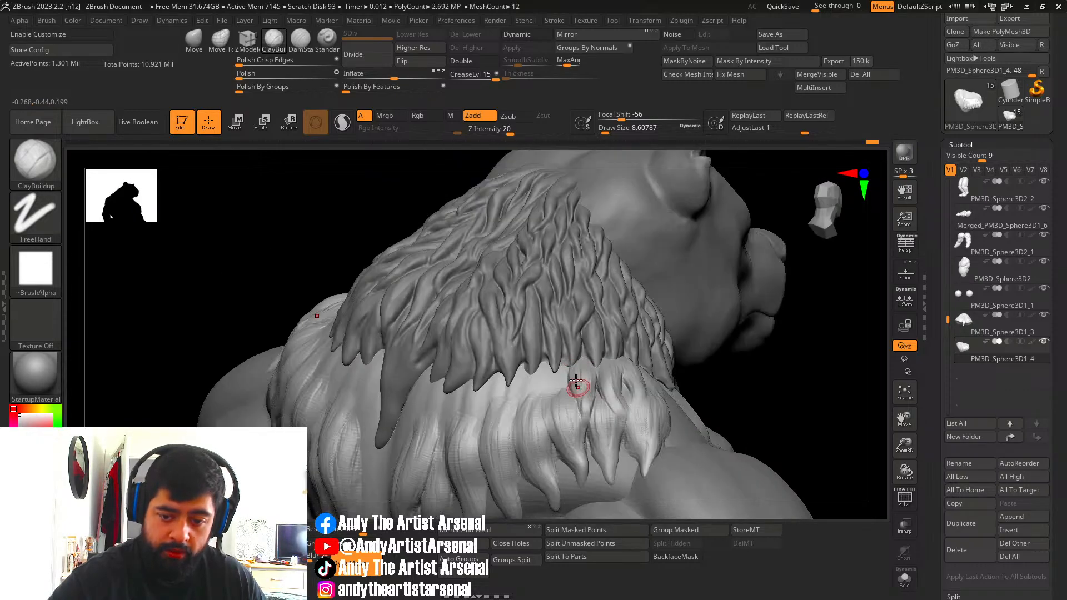
# Define the roots and tapered ends of the new shoulder clumps with fine ClayBuildup strokes along the mane's edge.
pyautogui.moveTo(585, 428); pyautogui.dragTo(595, 429, button='right')
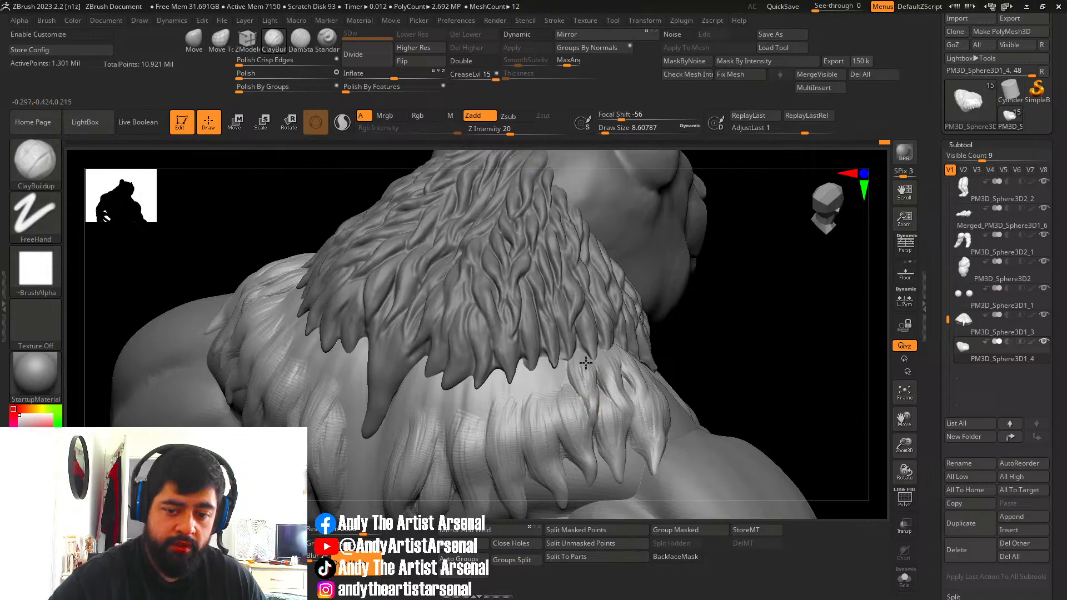
pyautogui.moveTo(575, 364); pyautogui.dragTo(589, 406, button='right')
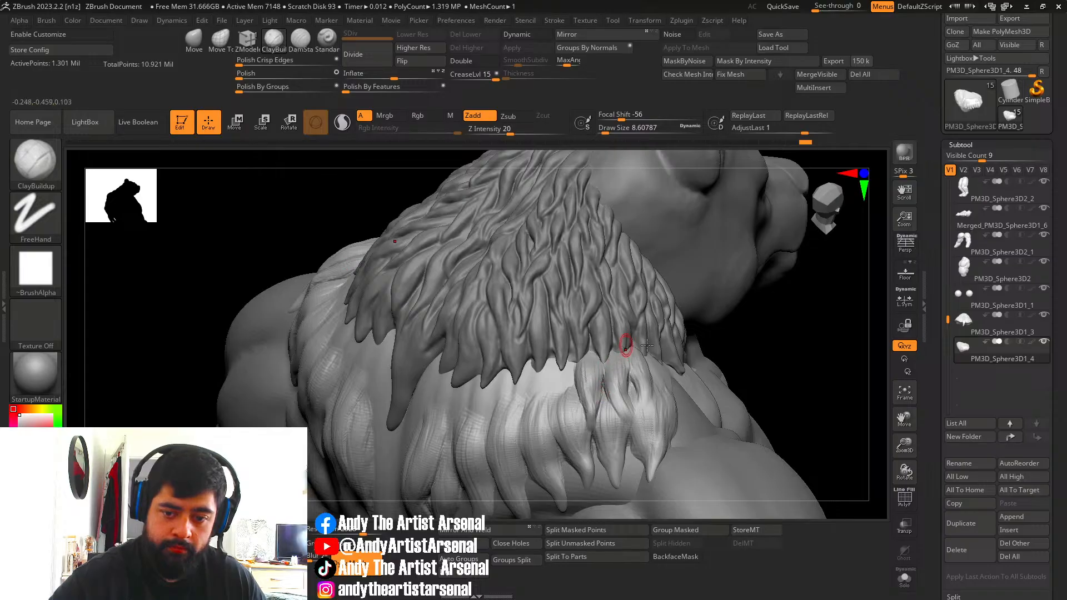
pyautogui.moveTo(625, 370); pyautogui.dragTo(647, 400, button='right')
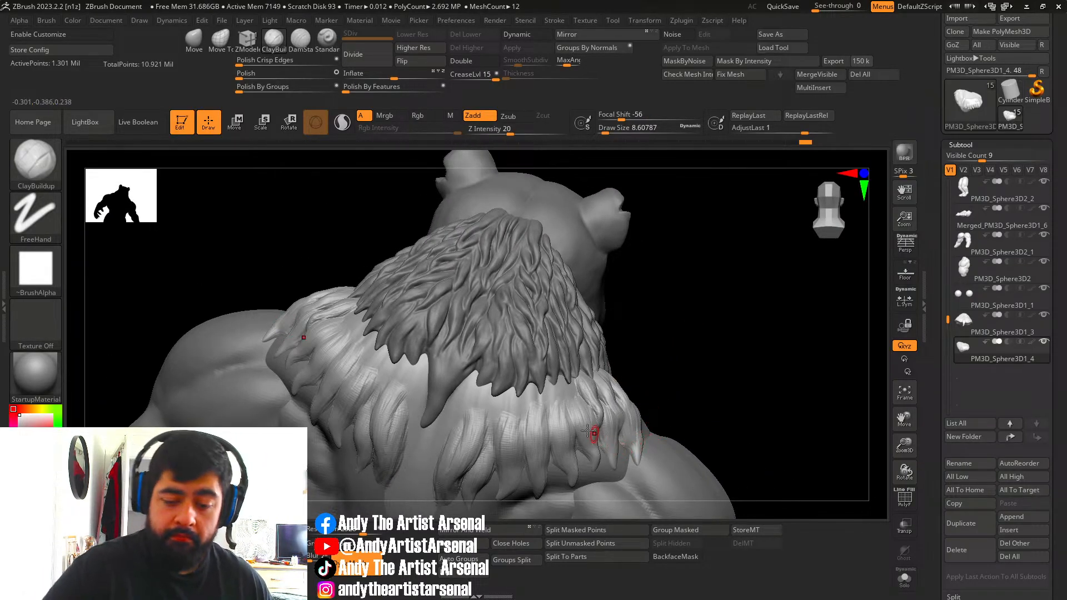
pyautogui.moveTo(578, 436); pyautogui.dragTo(574, 378, button='right')
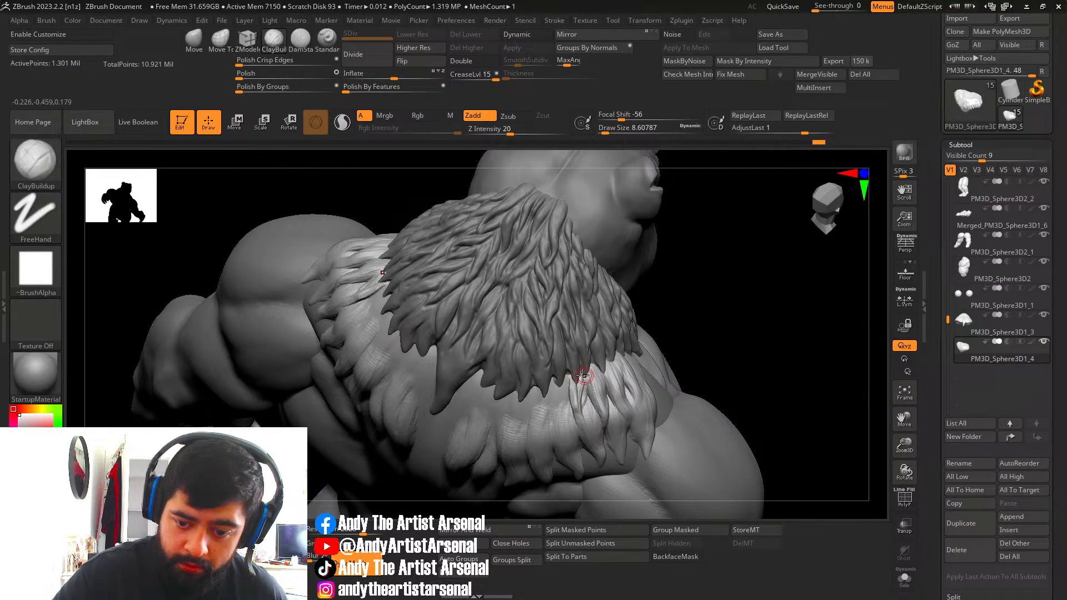
pyautogui.moveTo(583, 377); pyautogui.dragTo(582, 383, button='right')
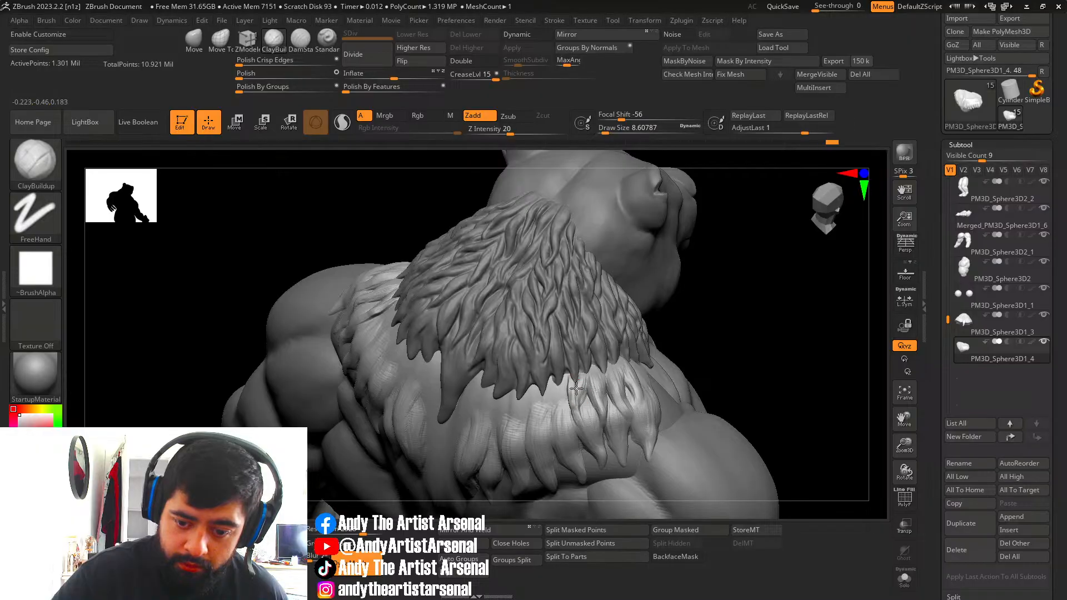
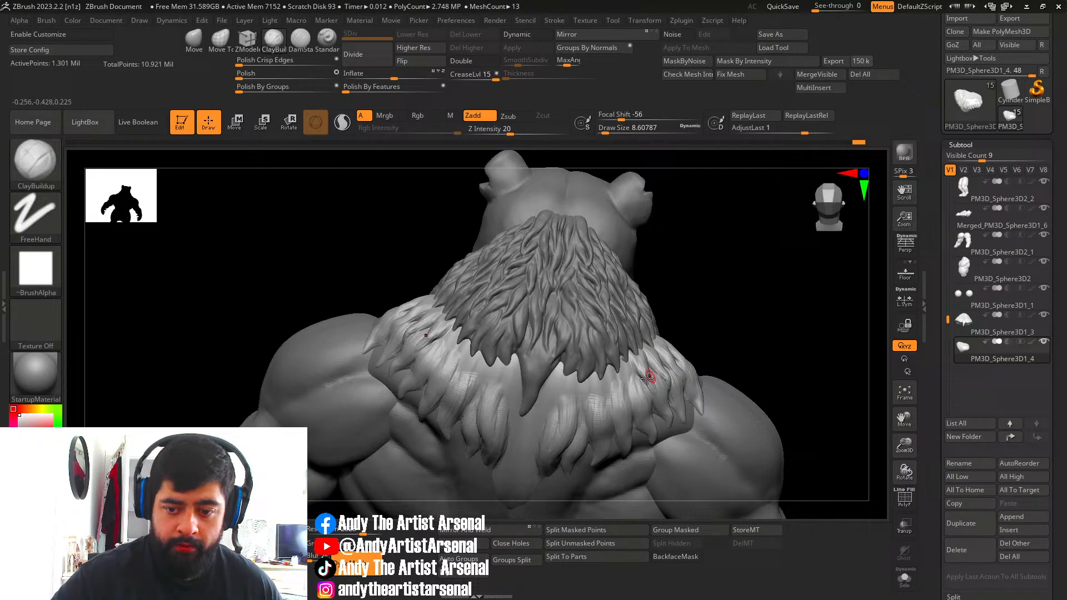
# Extend the upper row toward the spine with another narrow ClayBuildup clump hanging from beneath the mane.
pyautogui.moveTo(647, 378); pyautogui.dragTo(622, 356, button='right')
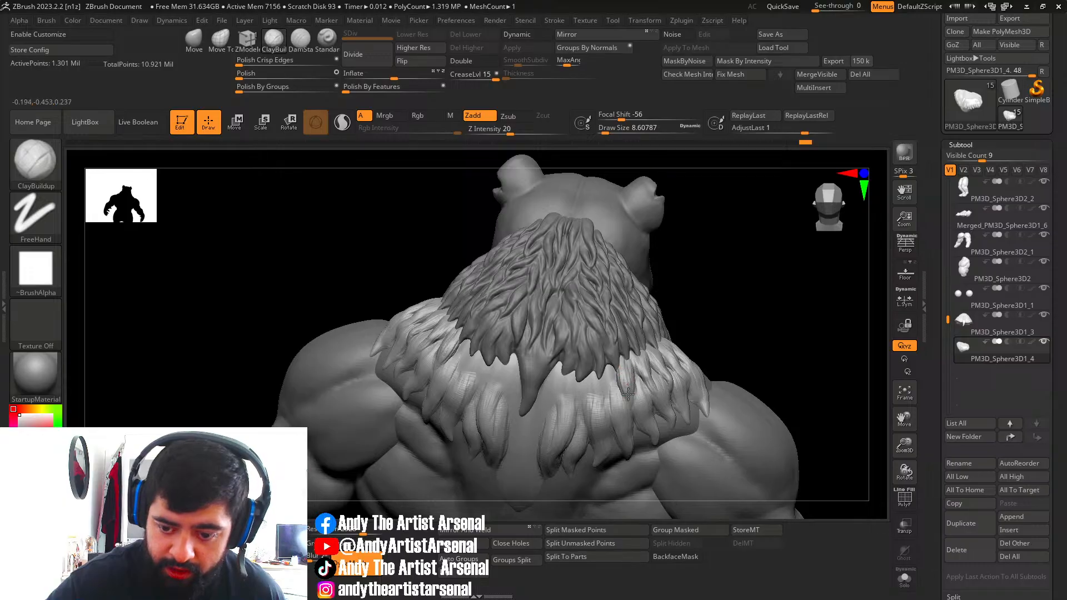
pyautogui.moveTo(623, 381); pyautogui.dragTo(630, 400, button='right')
pyautogui.keyDown('ctrl'); pyautogui.moveTo(673, 340); pyautogui.dragTo(662, 280, button='right'); pyautogui.keyUp('ctrl')
pyautogui.moveTo(652, 328)
pyautogui.keyDown('ctrl'); pyautogui.mouseDown(button='right')
pyautogui.moveTo(627, 305)
pyautogui.moveTo(651, 257)
pyautogui.mouseUp(button='right'); pyautogui.keyUp('ctrl')
pyautogui.keyDown('alt'); pyautogui.moveTo(637, 368); pyautogui.dragTo(629, 386, button='right'); pyautogui.keyUp('alt')
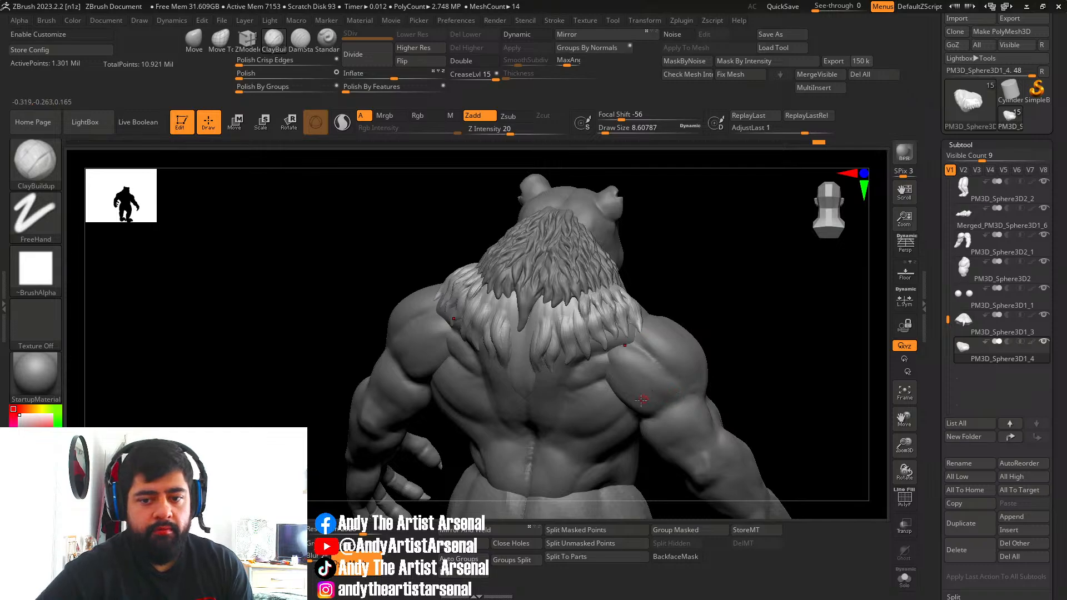
# Lengthen the innermost clump of the upper row with ClayBuildup strokes running down from the mane's edge.
pyautogui.keyDown('ctrl'); pyautogui.moveTo(571, 305); pyautogui.dragTo(593, 340, button='right'); pyautogui.keyUp('ctrl')
pyautogui.moveTo(597, 301); pyautogui.dragTo(600, 326)
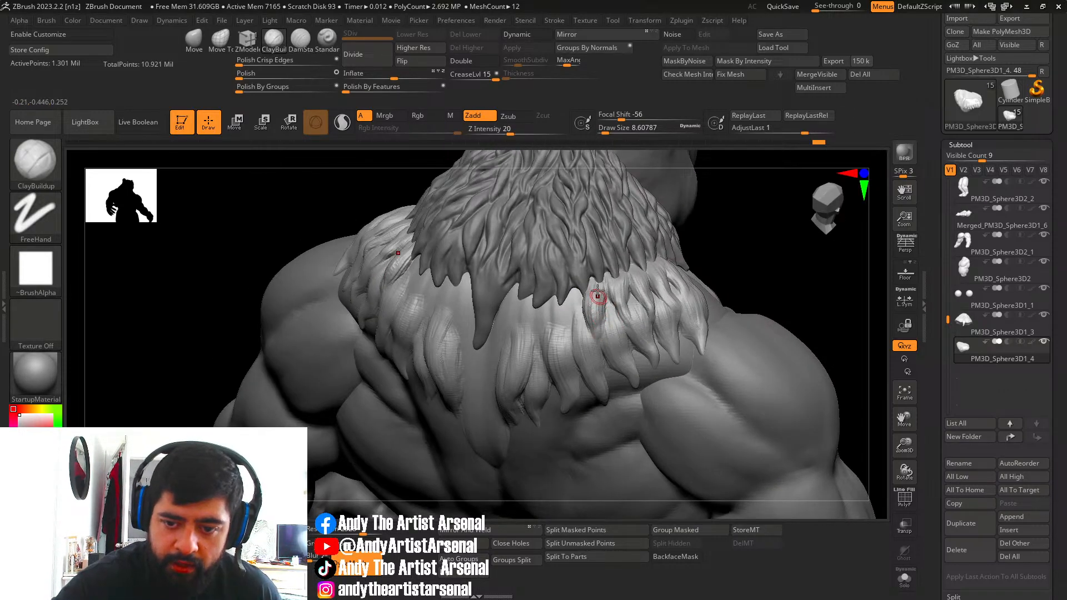
pyautogui.moveTo(593, 282); pyautogui.dragTo(596, 315)
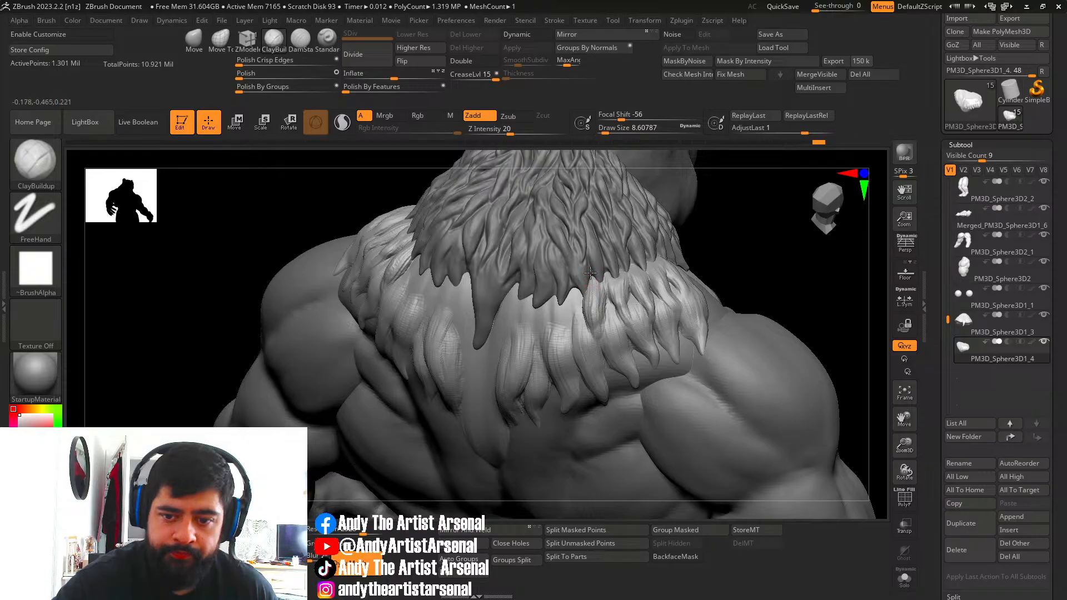
pyautogui.moveTo(590, 274); pyautogui.dragTo(594, 308)
# Refine the strands and pointed tip of the innermost upper-row clump with short ClayBuildup strokes from several angles.
pyautogui.moveTo(621, 274); pyautogui.dragTo(603, 340, button='right')
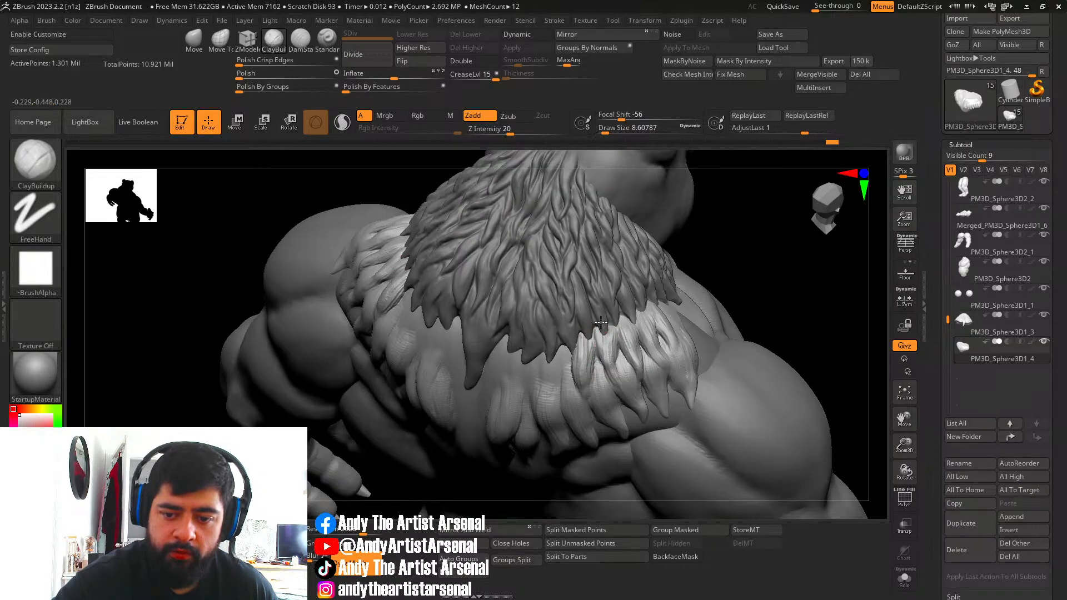
pyautogui.moveTo(601, 334)
pyautogui.mouseDown()
pyautogui.moveTo(605, 359)
pyautogui.moveTo(612, 351)
pyautogui.mouseUp()
pyautogui.moveTo(610, 340); pyautogui.dragTo(606, 315, button='right')
pyautogui.moveTo(590, 351); pyautogui.dragTo(588, 382)
pyautogui.moveTo(584, 347); pyautogui.dragTo(584, 327, button='right')
pyautogui.moveTo(585, 380); pyautogui.dragTo(585, 407)
pyautogui.moveTo(589, 361)
pyautogui.mouseDown()
pyautogui.moveTo(584, 409)
pyautogui.moveTo(584, 392)
pyautogui.mouseUp()
# Switch to the Warriors subtool and examine the scale-armoured warrior's skirt and figure.
pyautogui.keyDown('ctrl'); pyautogui.moveTo(724, 280); pyautogui.dragTo(752, 319, button='right'); pyautogui.keyUp('ctrl')
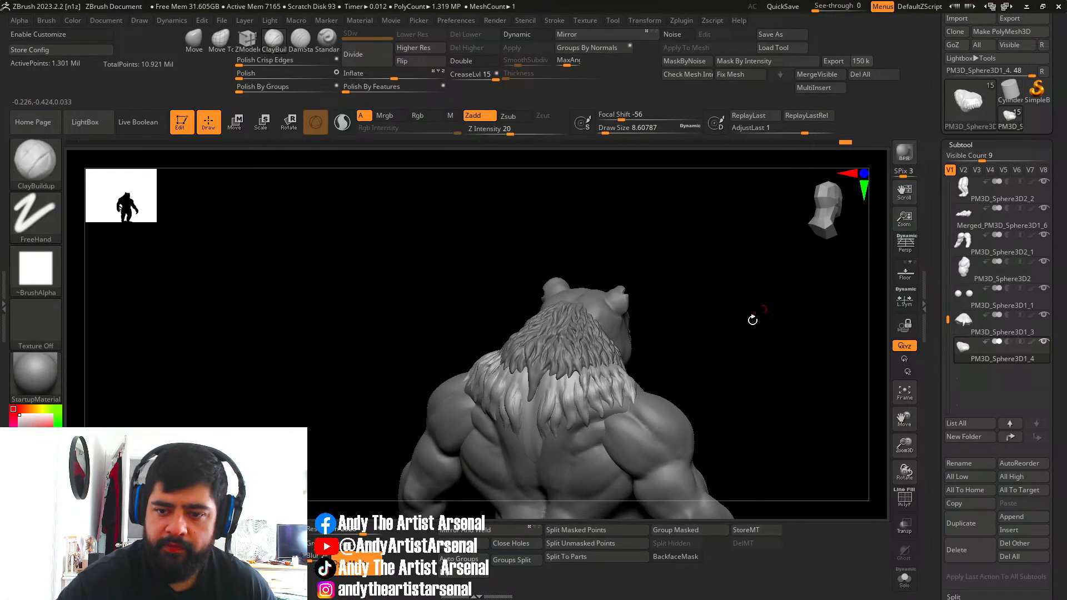
pyautogui.moveTo(947, 318); pyautogui.dragTo(941, 173)
pyautogui.click(957, 219)
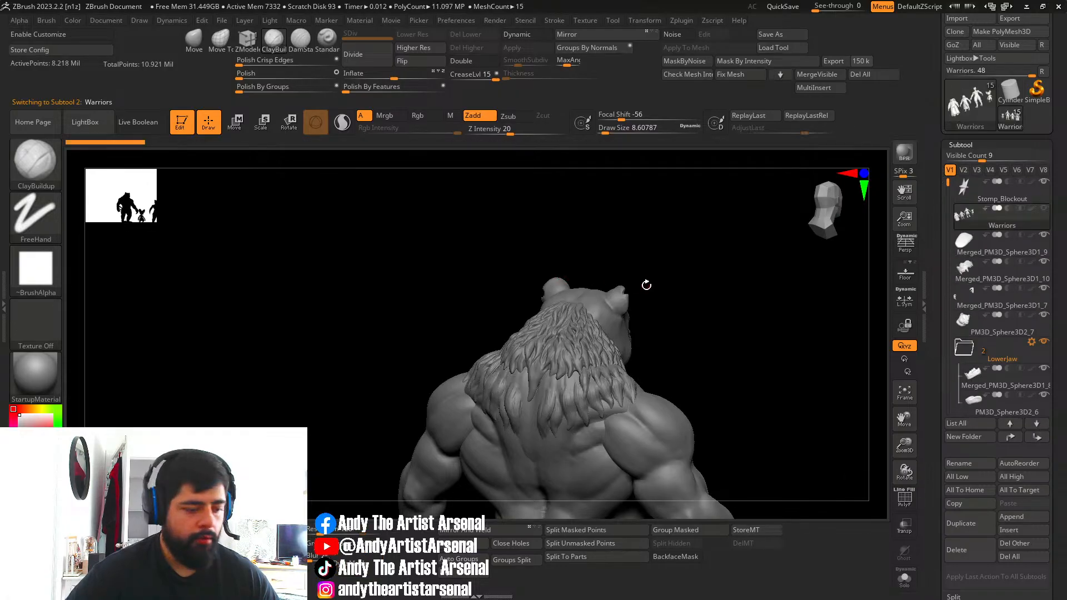
pyautogui.moveTo(689, 326)
pyautogui.mouseDown(button='right')
pyautogui.moveTo(610, 319)
pyautogui.moveTo(698, 305)
pyautogui.moveTo(641, 237)
pyautogui.mouseUp(button='right')
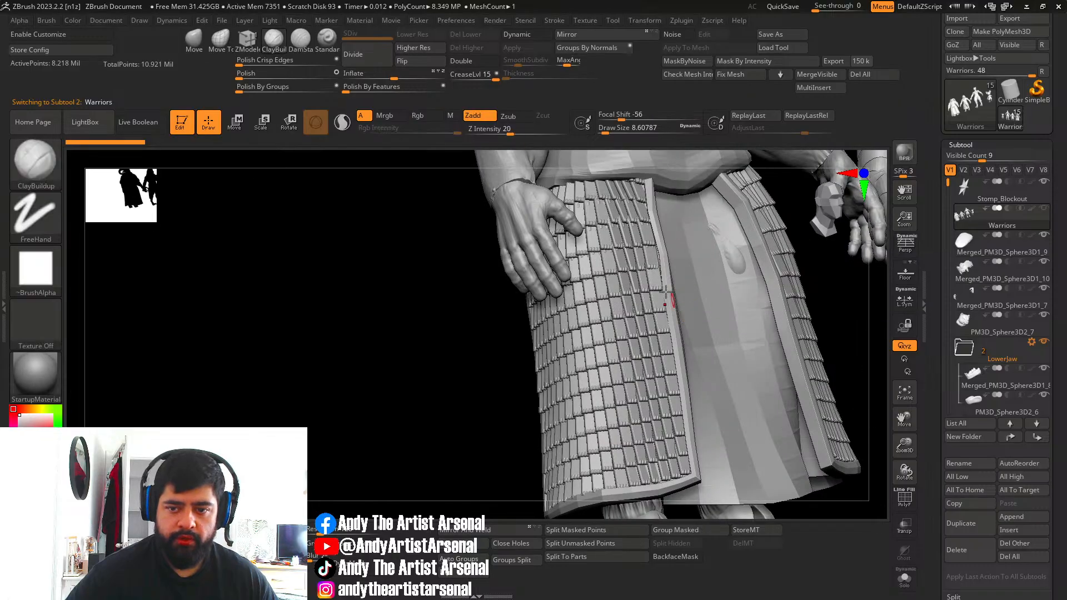
pyautogui.keyDown('ctrl'); pyautogui.moveTo(644, 380); pyautogui.dragTo(545, 333, button='right'); pyautogui.keyUp('ctrl')
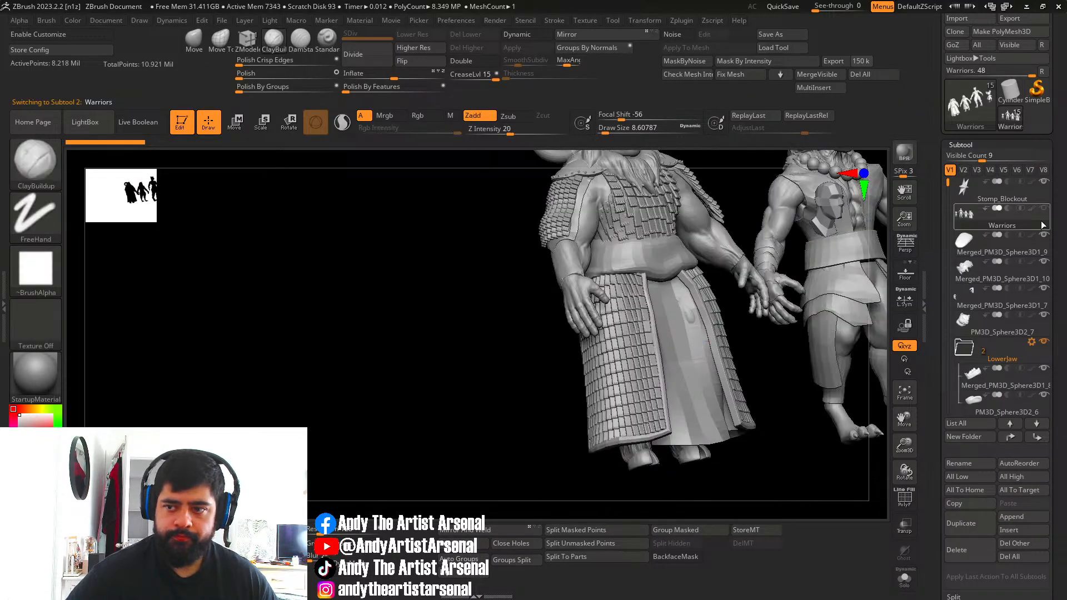
# Reselect the upper-back fur subtool PM3D_Sphere3D1_4 and return to the bear's back.
pyautogui.moveTo(947, 186); pyautogui.dragTo(948, 302)
pyautogui.click(963, 373)
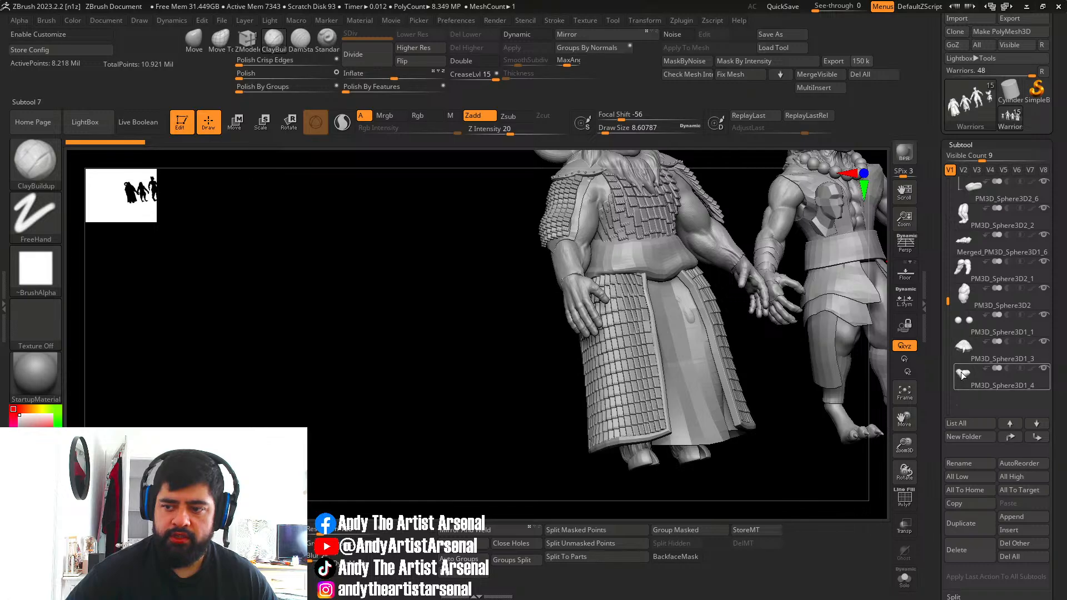
pyautogui.moveTo(487, 279); pyautogui.dragTo(585, 264, button='right')
pyautogui.keyDown('ctrl'); pyautogui.moveTo(584, 264); pyautogui.dragTo(547, 303, button='right'); pyautogui.keyUp('ctrl')
pyautogui.moveTo(547, 303); pyautogui.dragTo(568, 311, button='right')
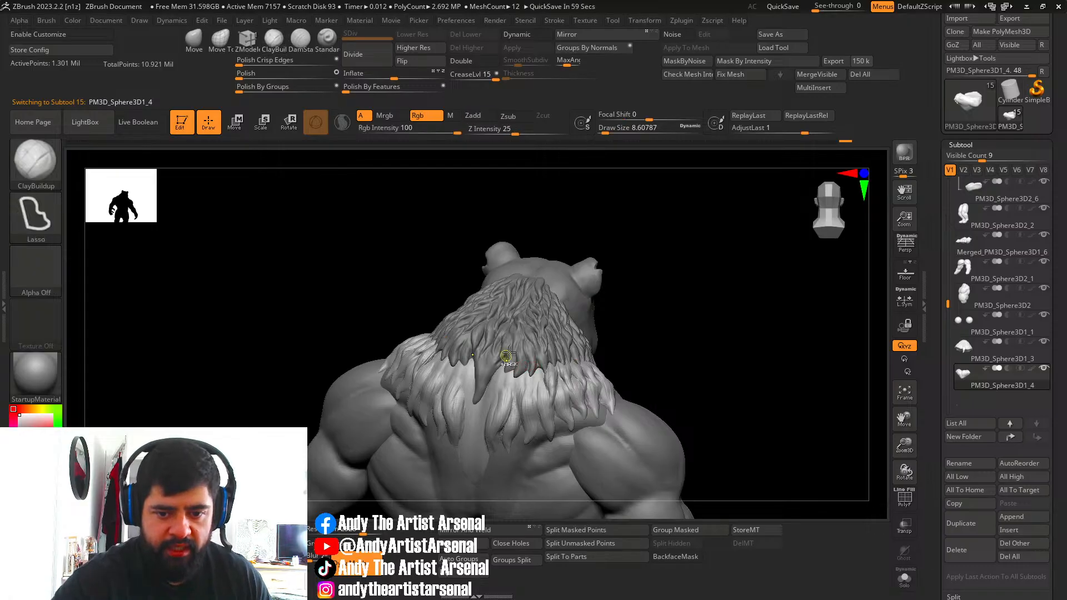
# Add the next tapered clump toward the spine beneath the mane with ClayBuildup, finishing at draw size 8.6.
pyautogui.keyDown('ctrl'); pyautogui.moveTo(505, 352); pyautogui.dragTo(545, 382, button='right'); pyautogui.keyUp('ctrl')
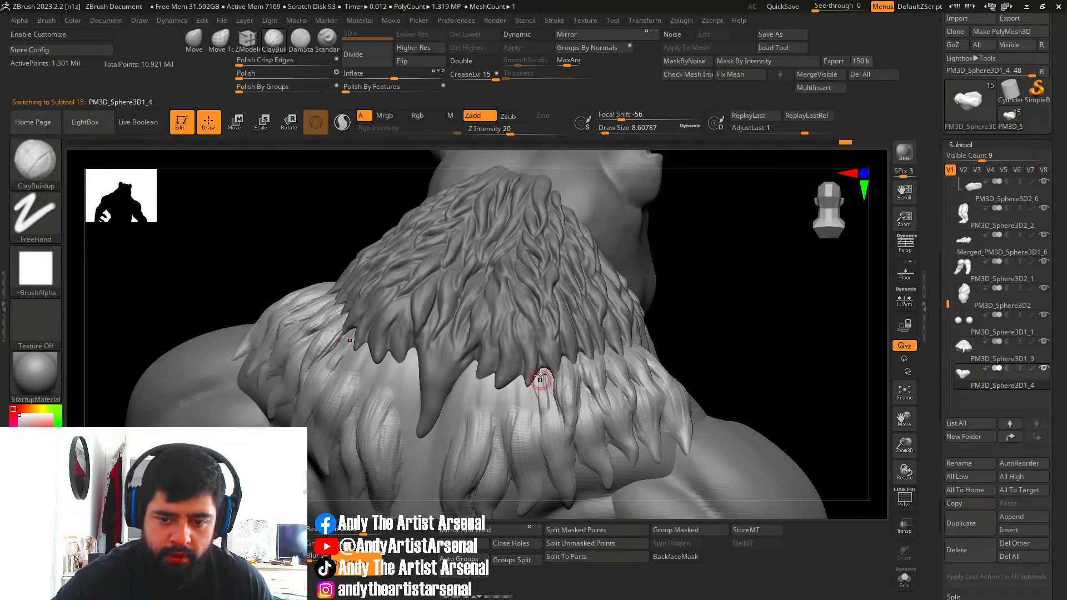
pyautogui.moveTo(548, 399); pyautogui.dragTo(539, 388, button='right')
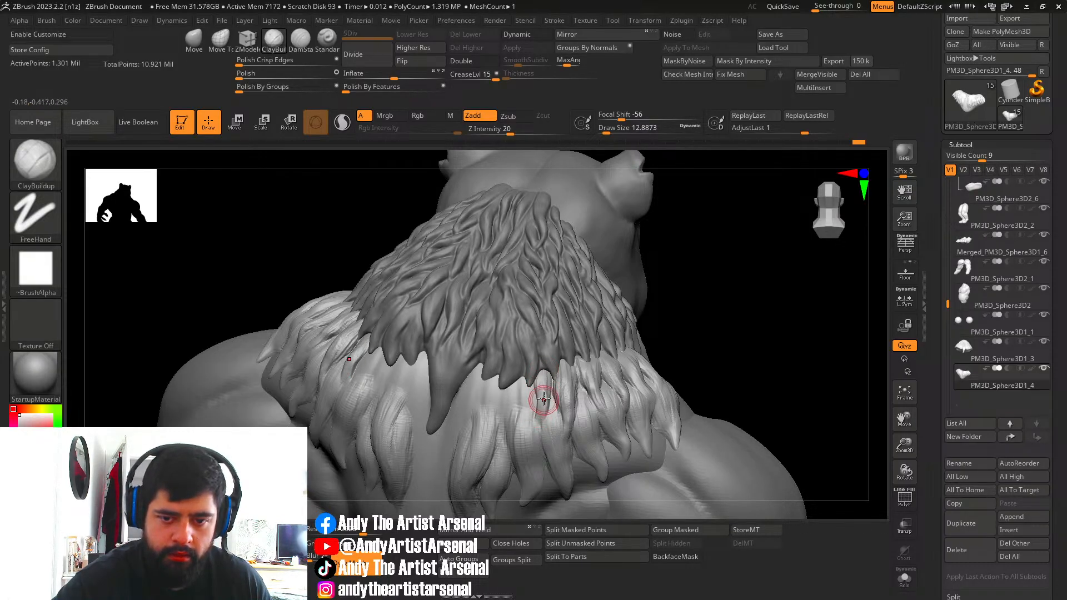
pyautogui.press('s')
pyautogui.moveTo(544, 394); pyautogui.dragTo(537, 418)
pyautogui.moveTo(542, 378); pyautogui.dragTo(542, 412)
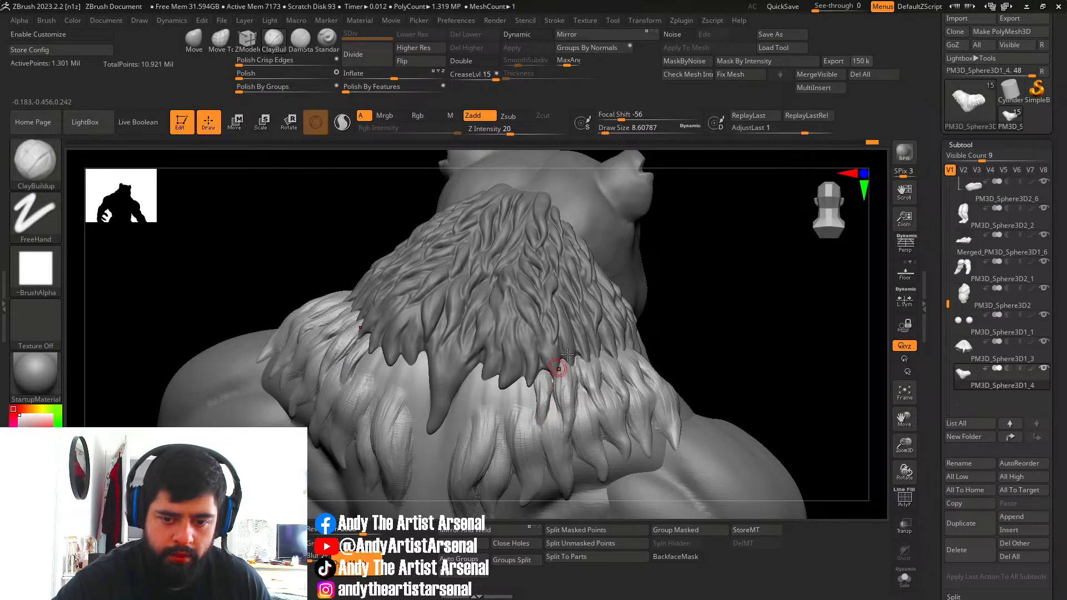
# Undo the last ClayBuildup strokes on the fur clump nearest the spine.
pyautogui.moveTo(557, 364); pyautogui.dragTo(583, 351, button='right')
pyautogui.moveTo(545, 384)
pyautogui.mouseDown()
pyautogui.moveTo(550, 429)
pyautogui.moveTo(547, 418)
pyautogui.mouseUp()
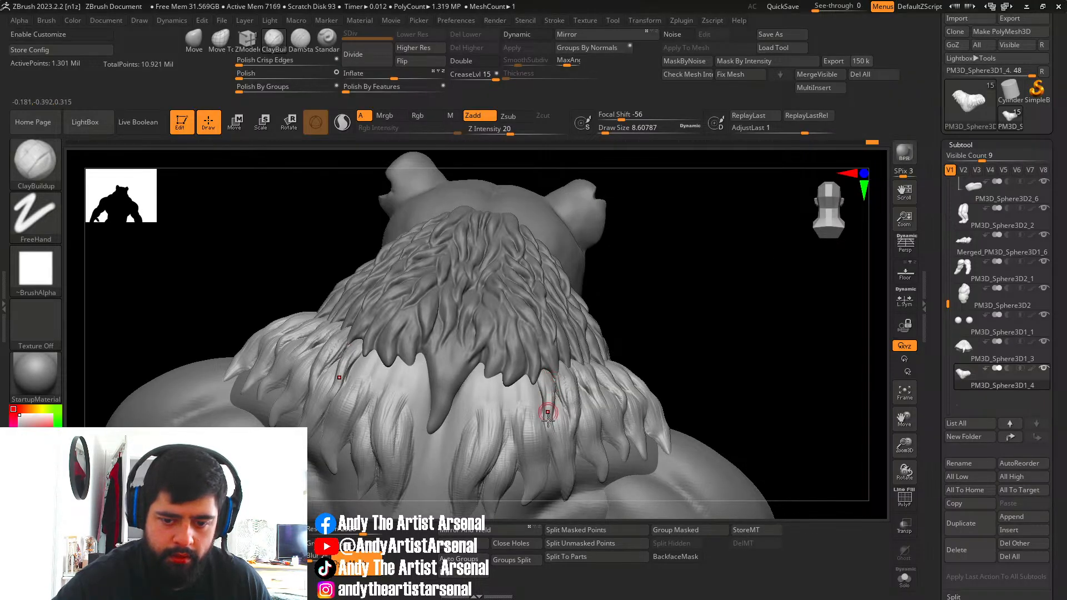
pyautogui.hotkey('ctrl', 'z')
pyautogui.hotkey('ctrl', 'z')
pyautogui.hotkey('ctrl', 'z')
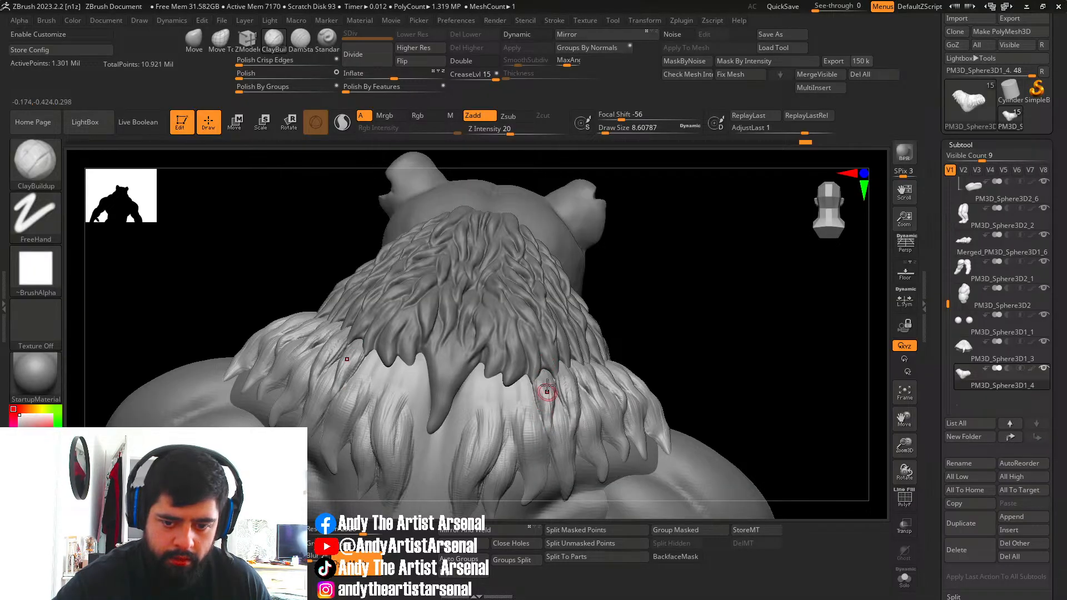
# Build up the tapered clump beneath the mane's lower edge near the spine with ClayBuildup at draw size 15.4.
pyautogui.moveTo(547, 386); pyautogui.dragTo(549, 439, button='right')
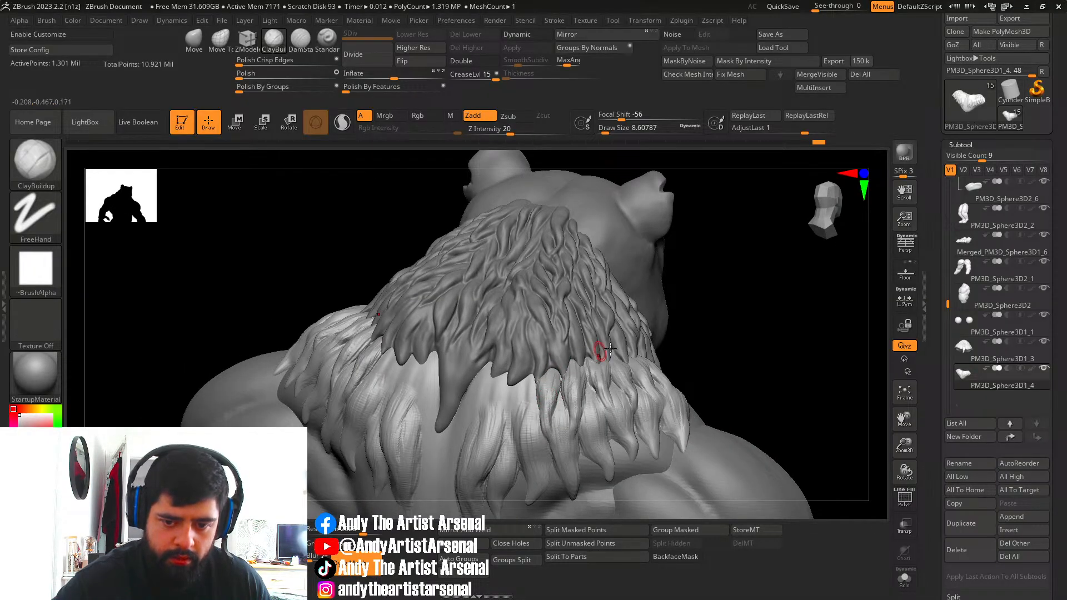
pyautogui.moveTo(609, 353); pyautogui.dragTo(648, 310, button='right')
pyautogui.moveTo(616, 361)
pyautogui.keyDown('alt'); pyautogui.mouseDown(button='right')
pyautogui.moveTo(587, 351)
pyautogui.moveTo(600, 377)
pyautogui.moveTo(565, 398)
pyautogui.mouseUp(button='right'); pyautogui.keyUp('alt')
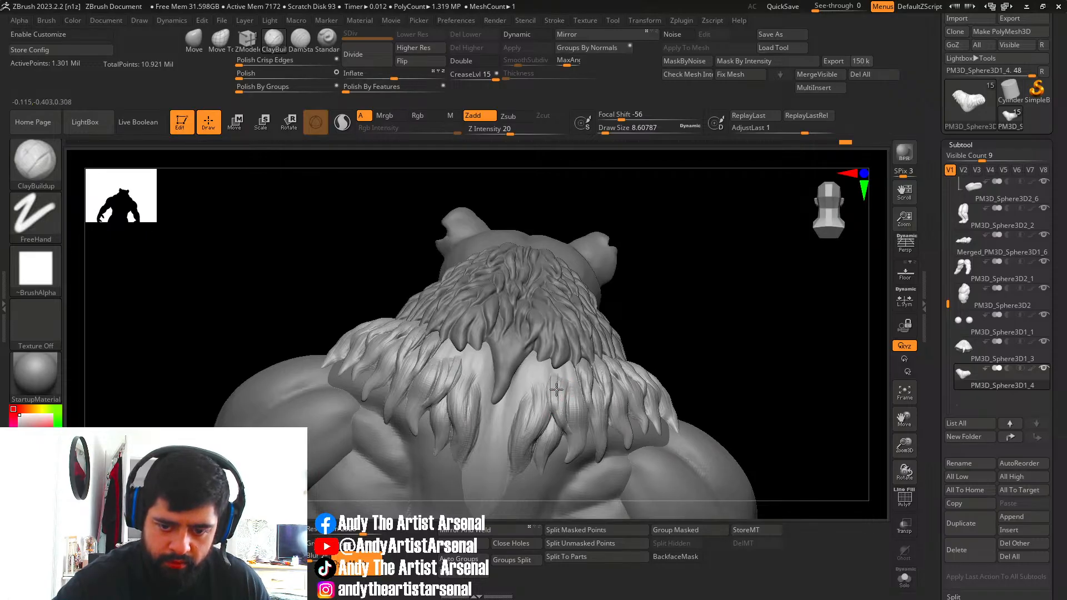
pyautogui.moveTo(550, 371); pyautogui.dragTo(556, 406, button='right')
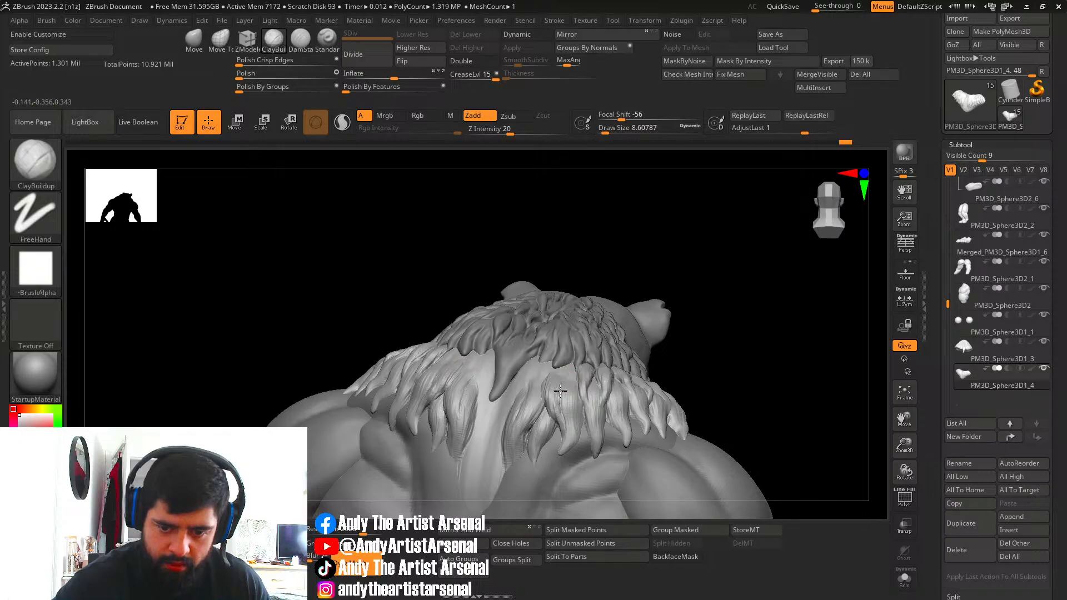
pyautogui.moveTo(564, 358); pyautogui.dragTo(560, 333, button='right')
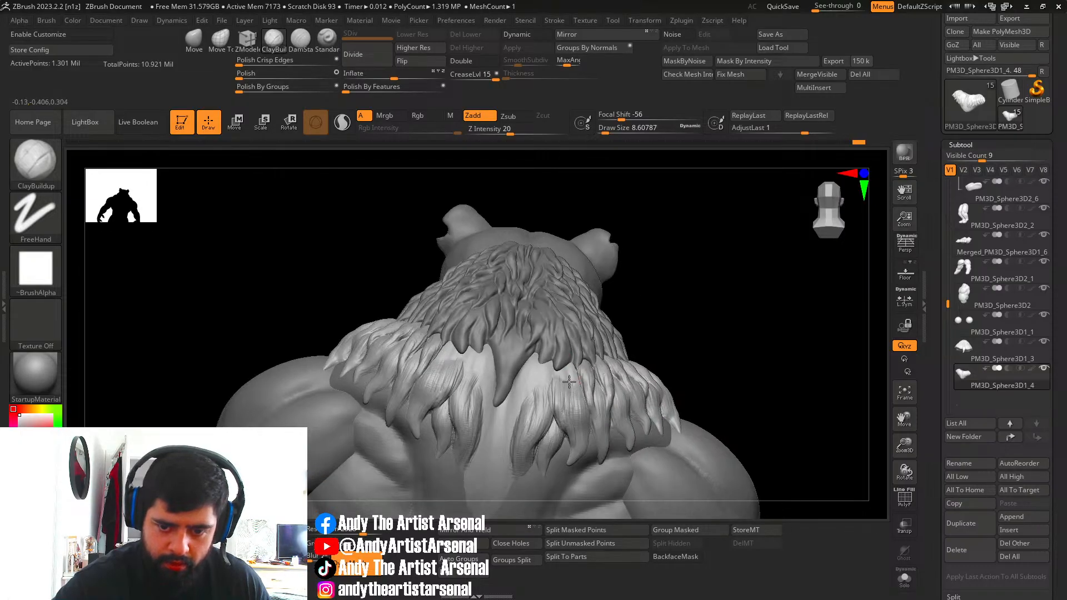
pyautogui.press('s')
pyautogui.click(568, 380)
pyautogui.moveTo(585, 418); pyautogui.dragTo(568, 377, button='right')
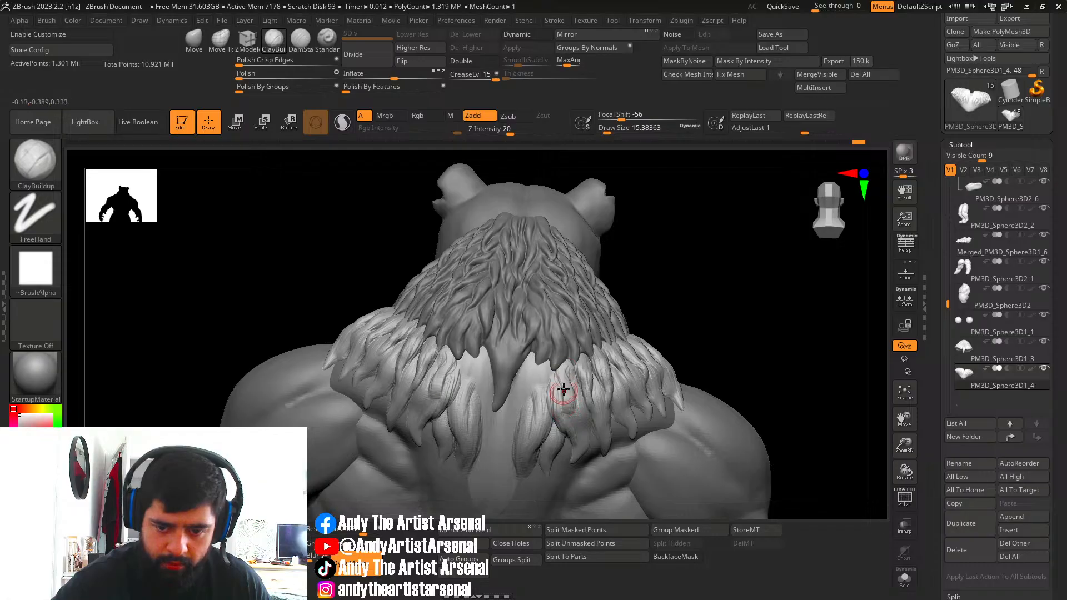
pyautogui.moveTo(567, 387)
pyautogui.mouseDown()
pyautogui.moveTo(567, 404)
pyautogui.moveTo(576, 377)
pyautogui.moveTo(573, 400)
pyautogui.mouseUp()
pyautogui.moveTo(562, 363); pyautogui.dragTo(566, 392)
pyautogui.moveTo(563, 401)
pyautogui.keyDown('ctrl'); pyautogui.mouseDown(button='right')
pyautogui.moveTo(584, 400)
pyautogui.moveTo(575, 381)
pyautogui.mouseUp(button='right'); pyautogui.keyUp('ctrl')
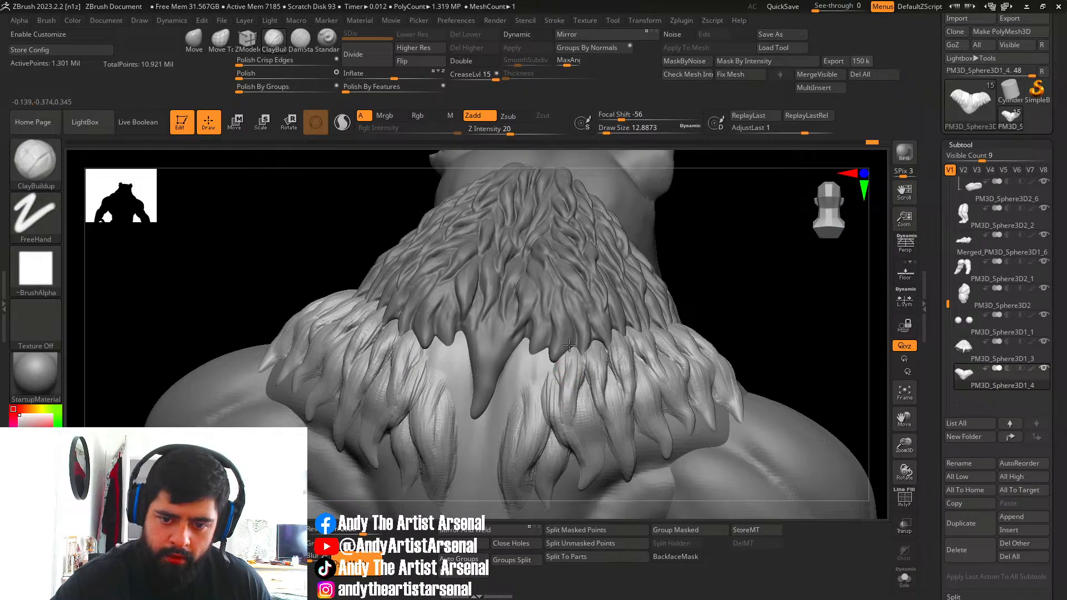
# Refine the clump's strands where they emerge from under the mane, finishing at draw size 8.6.
pyautogui.moveTo(563, 356); pyautogui.dragTo(573, 422)
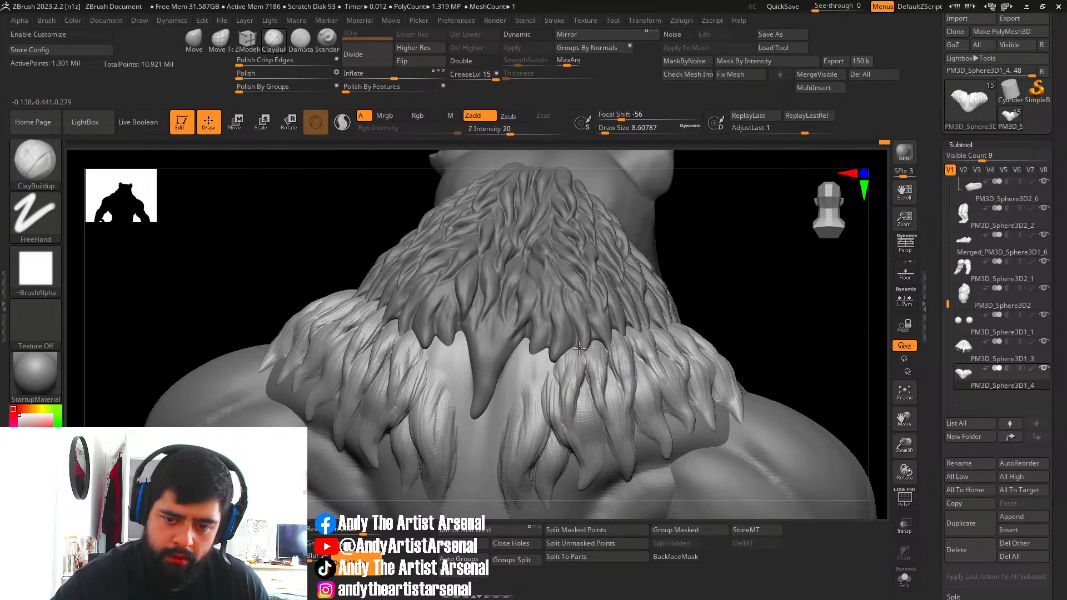
pyautogui.moveTo(561, 358)
pyautogui.mouseDown()
pyautogui.moveTo(574, 436)
pyautogui.moveTo(567, 353)
pyautogui.mouseUp()
pyautogui.moveTo(617, 338)
pyautogui.keyDown('ctrl'); pyautogui.mouseDown(button='right')
pyautogui.moveTo(593, 312)
pyautogui.moveTo(611, 331)
pyautogui.moveTo(581, 348)
pyautogui.moveTo(615, 340)
pyautogui.moveTo(561, 347)
pyautogui.moveTo(572, 342)
pyautogui.mouseUp(button='right'); pyautogui.keyUp('ctrl')
# Add a narrow tapered clump beside the mane's central pointed tuft and detail its strands with ClayBuildup at draw size 8.6.
pyautogui.moveTo(552, 329); pyautogui.dragTo(563, 349)
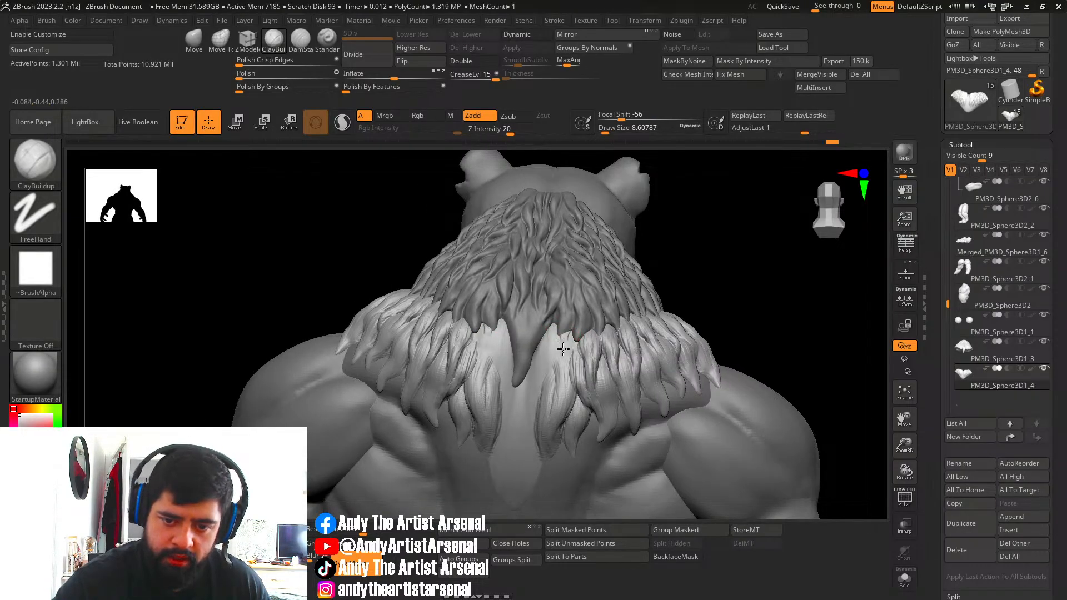
pyautogui.press('ctrl')
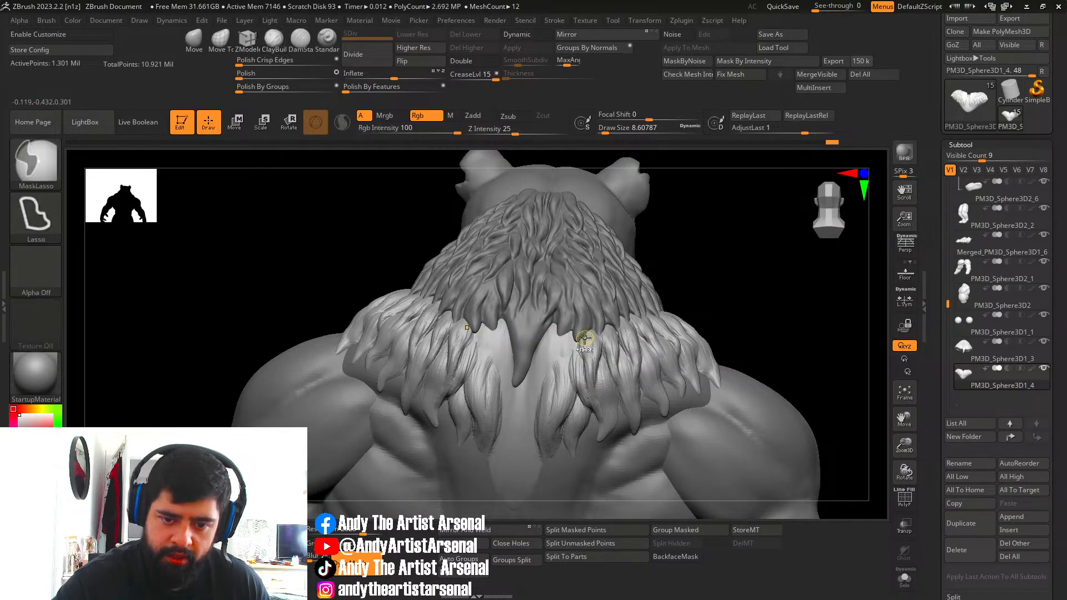
pyautogui.moveTo(552, 359)
pyautogui.mouseDown(button='right')
pyautogui.moveTo(562, 324)
pyautogui.moveTo(550, 339)
pyautogui.moveTo(565, 351)
pyautogui.moveTo(550, 346)
pyautogui.mouseUp(button='right')
pyautogui.press('s')
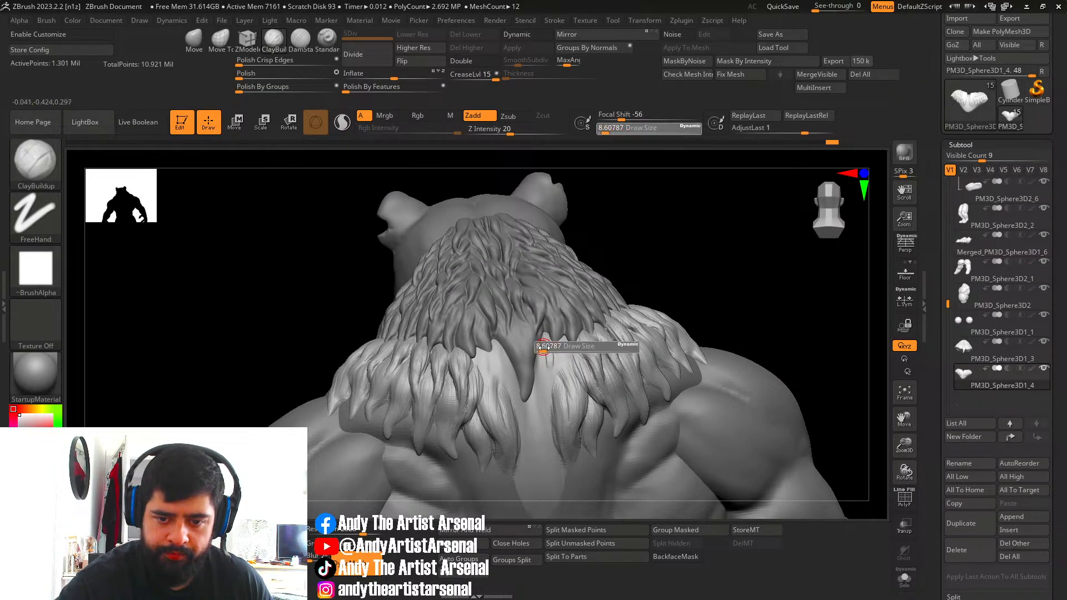
pyautogui.moveTo(543, 349)
pyautogui.mouseDown()
pyautogui.moveTo(547, 377)
pyautogui.moveTo(547, 349)
pyautogui.mouseUp()
pyautogui.press('s')
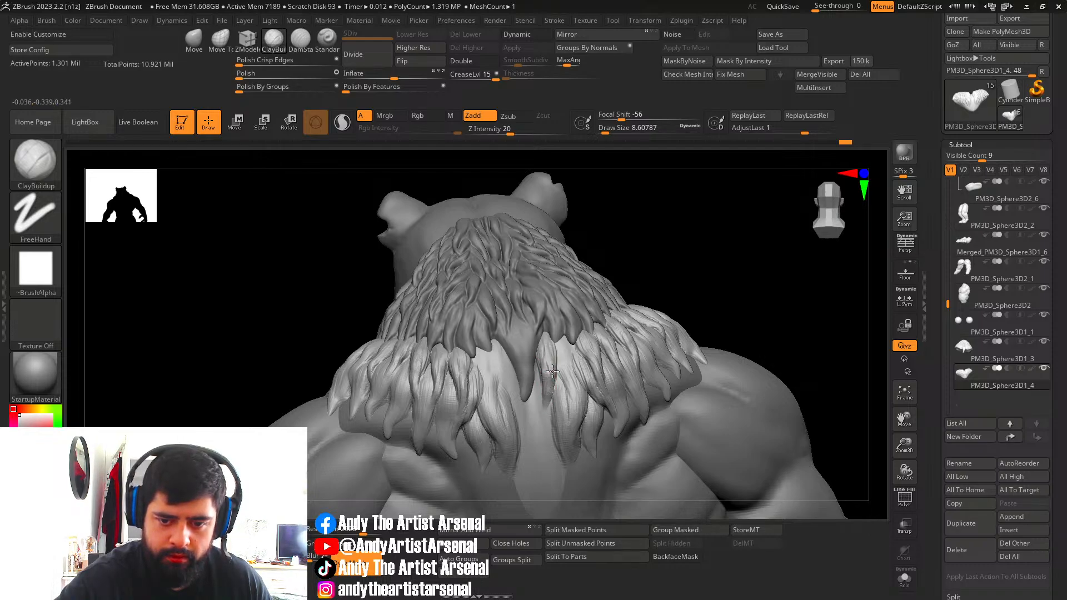
pyautogui.moveTo(540, 348); pyautogui.dragTo(507, 344, button='right')
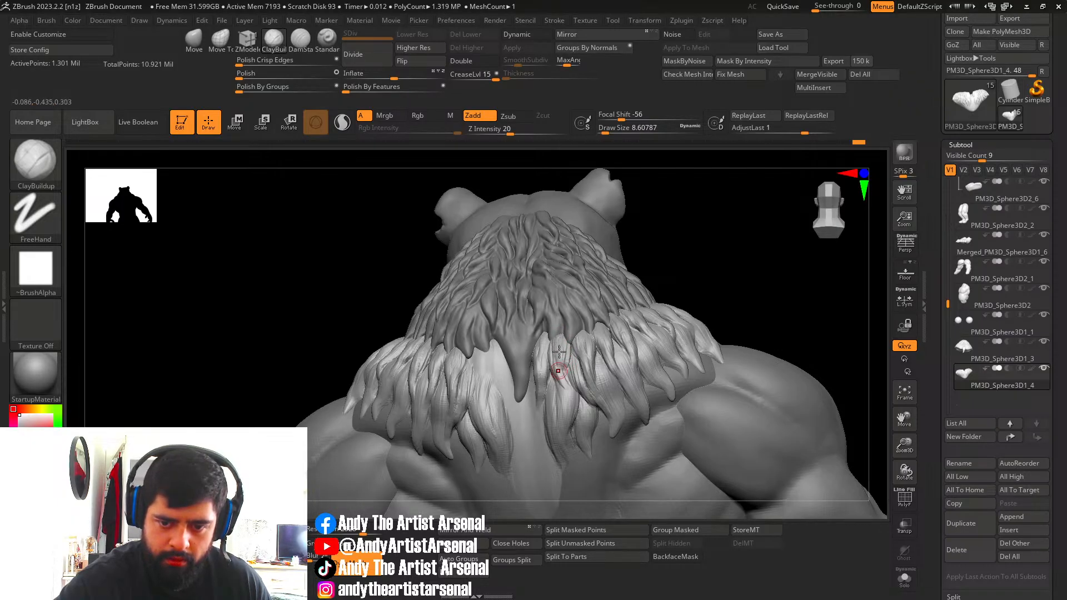
pyautogui.moveTo(561, 366); pyautogui.dragTo(564, 386)
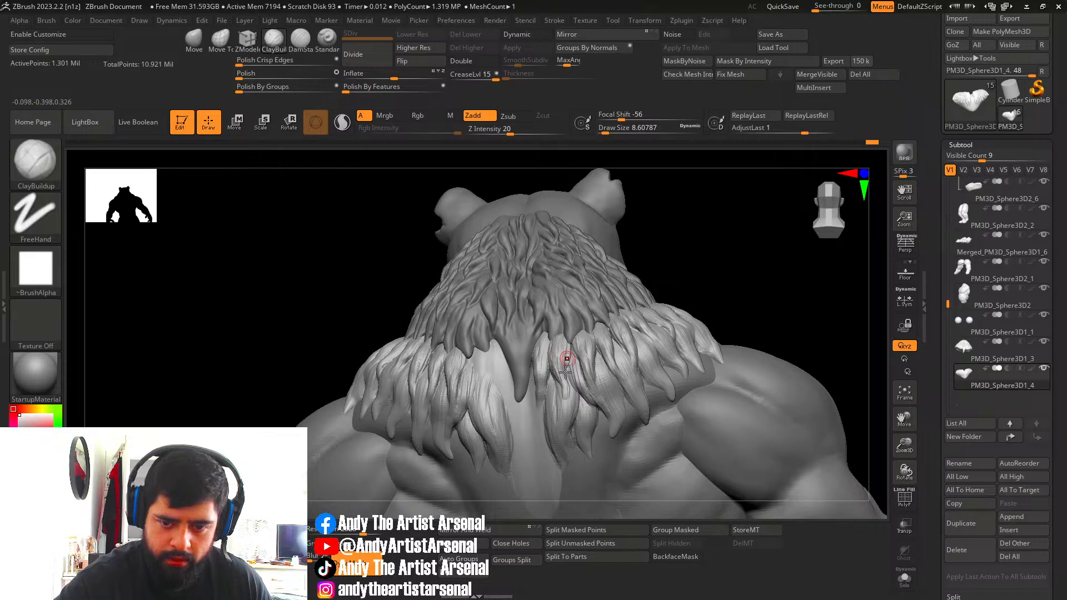
# Sculpt a long pointed clump over the spine at the fur's lowest point with ClayBuildup at draw size 18.1.
pyautogui.moveTo(555, 352)
pyautogui.mouseDown(button='right')
pyautogui.moveTo(621, 331)
pyautogui.moveTo(622, 382)
pyautogui.moveTo(666, 379)
pyautogui.moveTo(535, 374)
pyautogui.moveTo(567, 393)
pyautogui.moveTo(574, 417)
pyautogui.mouseUp(button='right')
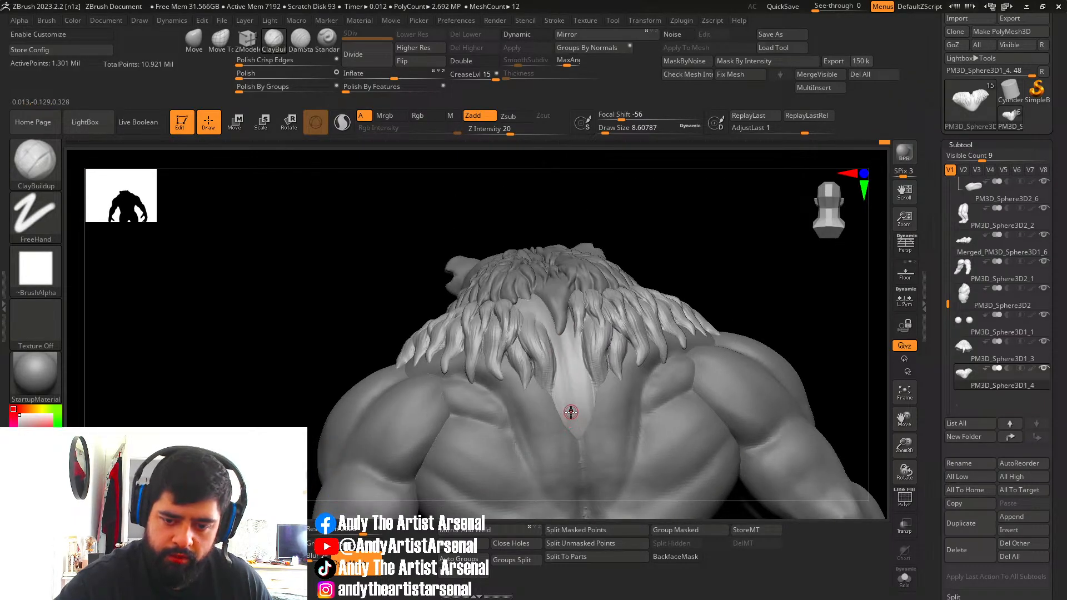
pyautogui.moveTo(574, 428)
pyautogui.mouseDown()
pyautogui.moveTo(578, 437)
pyautogui.moveTo(575, 418)
pyautogui.mouseUp()
pyautogui.hotkey('ctrl', 'z')
pyautogui.press('s')
pyautogui.moveTo(576, 430)
pyautogui.mouseDown()
pyautogui.moveTo(566, 408)
pyautogui.moveTo(581, 439)
pyautogui.mouseUp()
pyautogui.moveTo(566, 395)
pyautogui.mouseDown()
pyautogui.moveTo(576, 434)
pyautogui.moveTo(566, 381)
pyautogui.moveTo(575, 432)
pyautogui.mouseUp()
pyautogui.moveTo(581, 441); pyautogui.dragTo(607, 436, button='right')
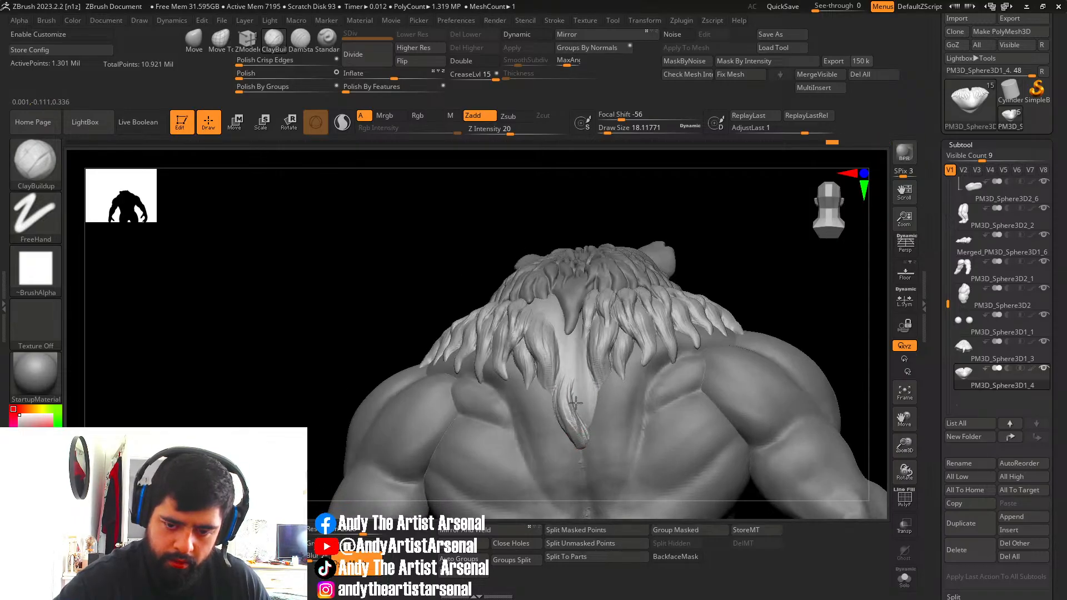
pyautogui.moveTo(574, 383); pyautogui.dragTo(572, 417)
# Extend the central spine clump up toward the mane and refine the joining strands, reducing the draw size to 10.6.
pyautogui.moveTo(602, 373); pyautogui.dragTo(573, 364, button='right')
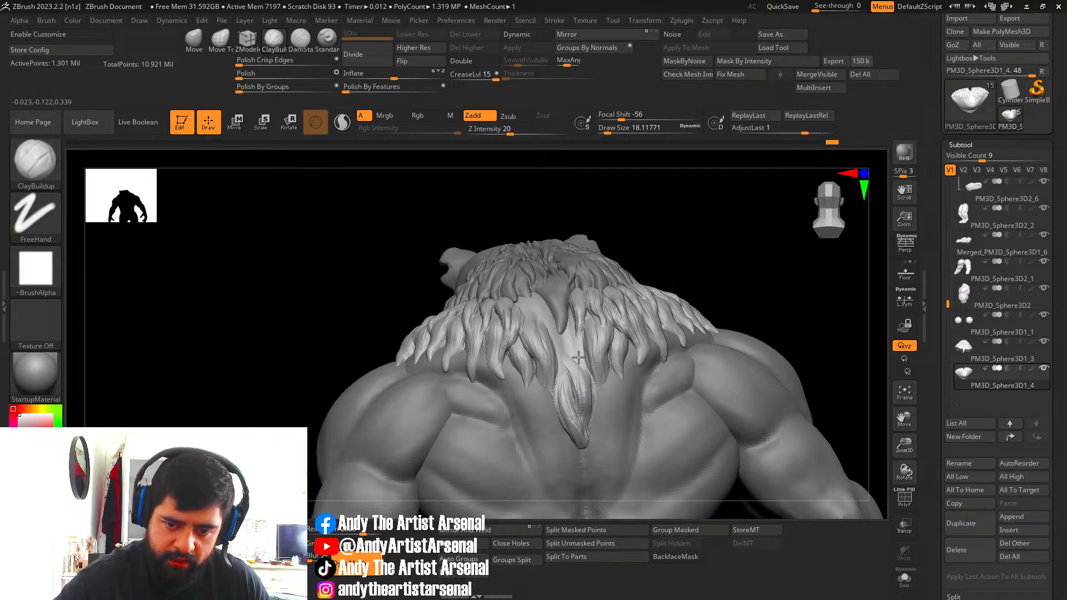
pyautogui.moveTo(581, 364)
pyautogui.mouseDown(button='right')
pyautogui.moveTo(578, 391)
pyautogui.moveTo(564, 341)
pyautogui.mouseUp(button='right')
pyautogui.moveTo(676, 321)
pyautogui.mouseDown(button='right')
pyautogui.moveTo(700, 320)
pyautogui.moveTo(575, 347)
pyautogui.moveTo(639, 325)
pyautogui.moveTo(625, 306)
pyautogui.mouseUp(button='right')
pyautogui.moveTo(592, 375); pyautogui.dragTo(400, 356, button='right')
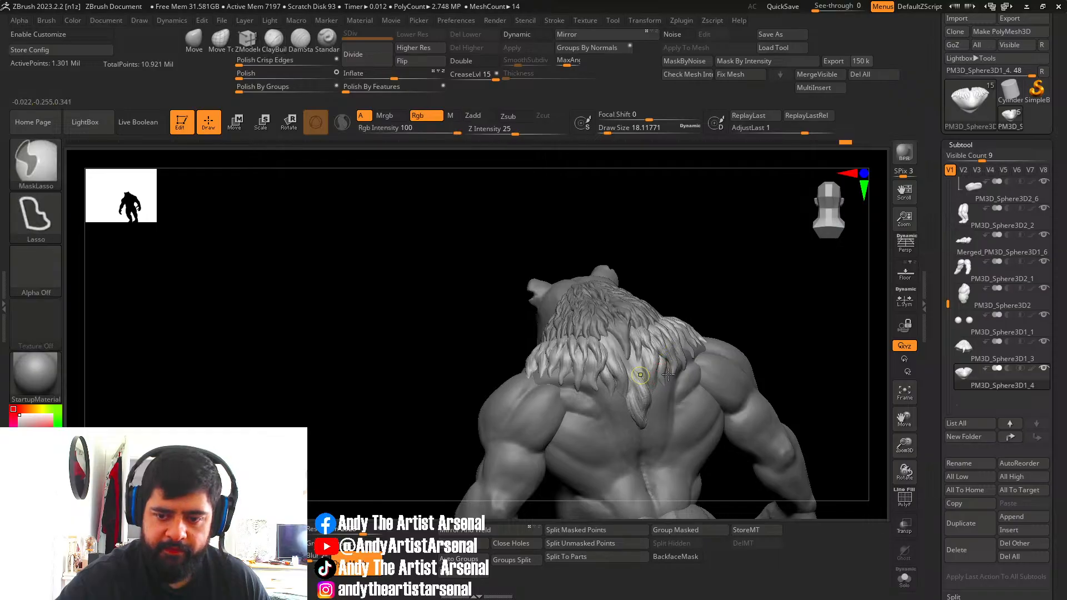
pyautogui.moveTo(666, 355); pyautogui.dragTo(634, 372, button='right')
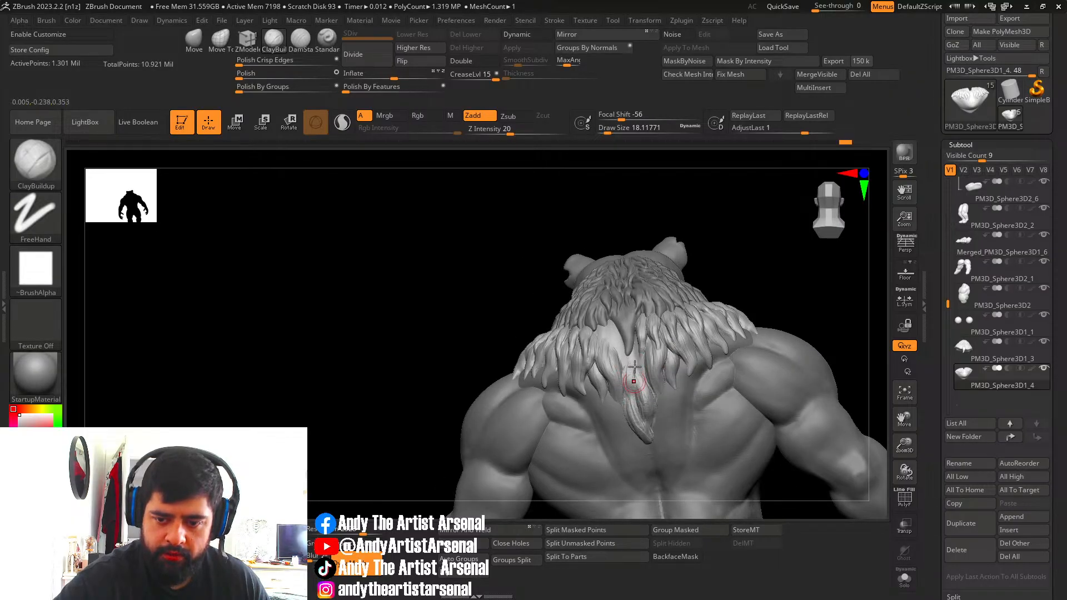
pyautogui.moveTo(639, 356)
pyautogui.mouseDown(button='right')
pyautogui.moveTo(636, 345)
pyautogui.moveTo(621, 349)
pyautogui.mouseUp(button='right')
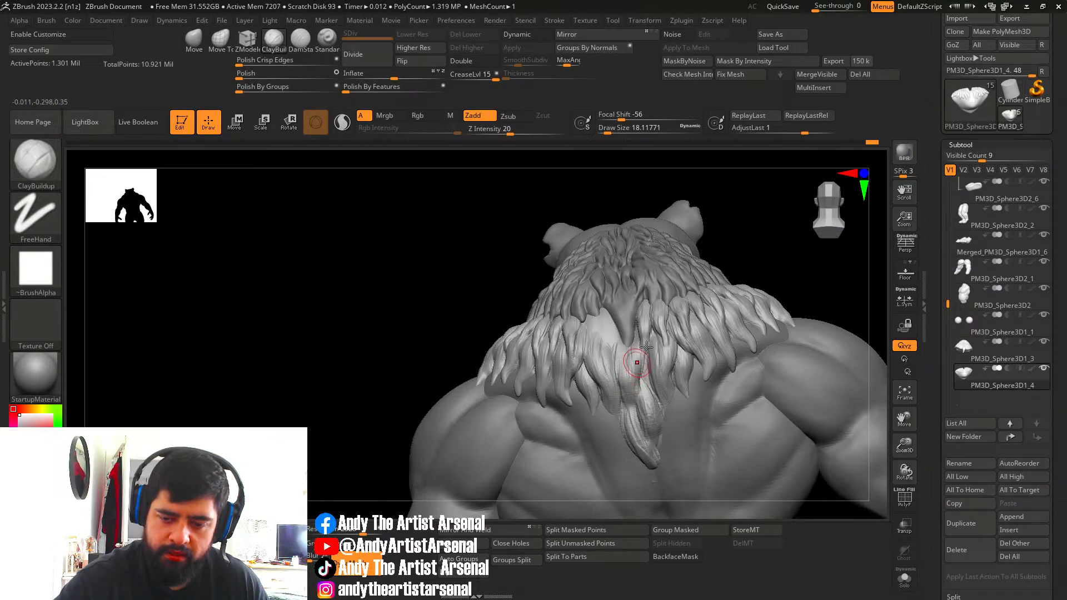
pyautogui.moveTo(640, 367)
pyautogui.mouseDown(button='right')
pyautogui.moveTo(633, 356)
pyautogui.moveTo(635, 381)
pyautogui.mouseUp(button='right')
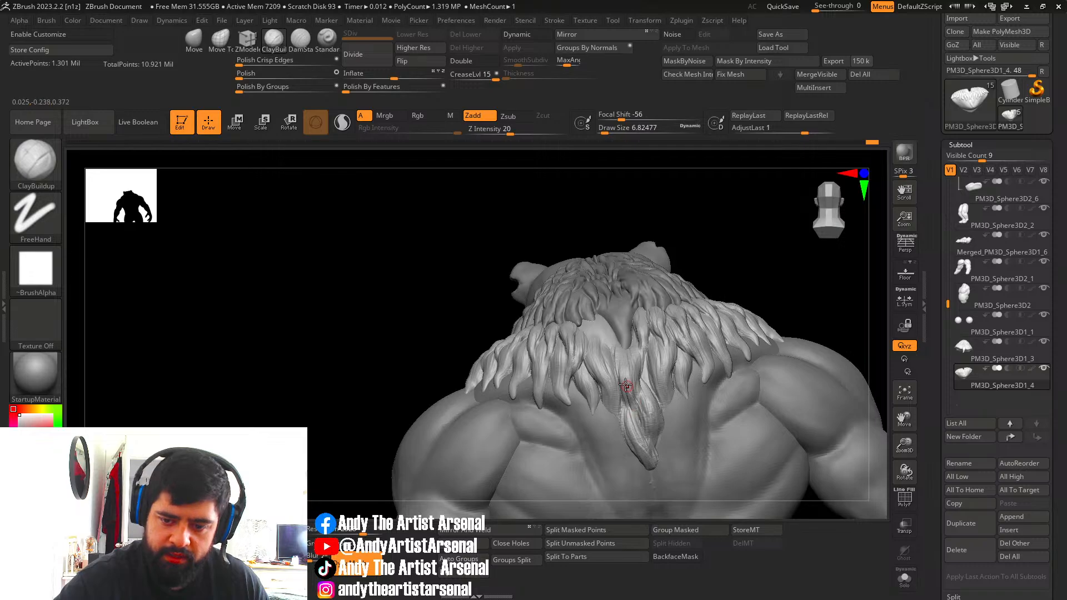
pyautogui.press('s')
pyautogui.moveTo(631, 401); pyautogui.dragTo(634, 401)
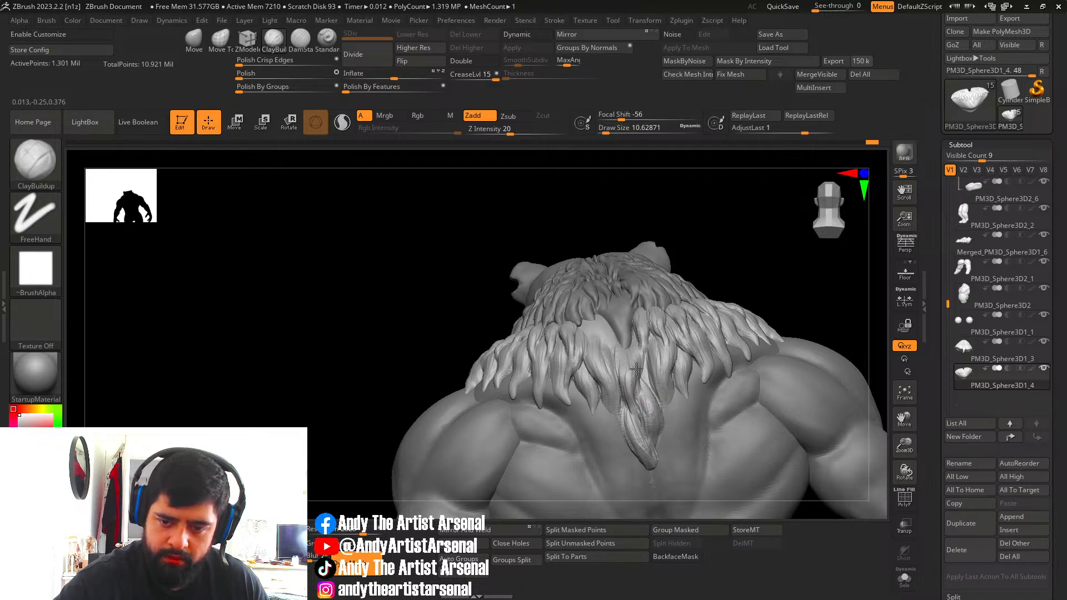
pyautogui.moveTo(637, 351); pyautogui.dragTo(639, 329, button='right')
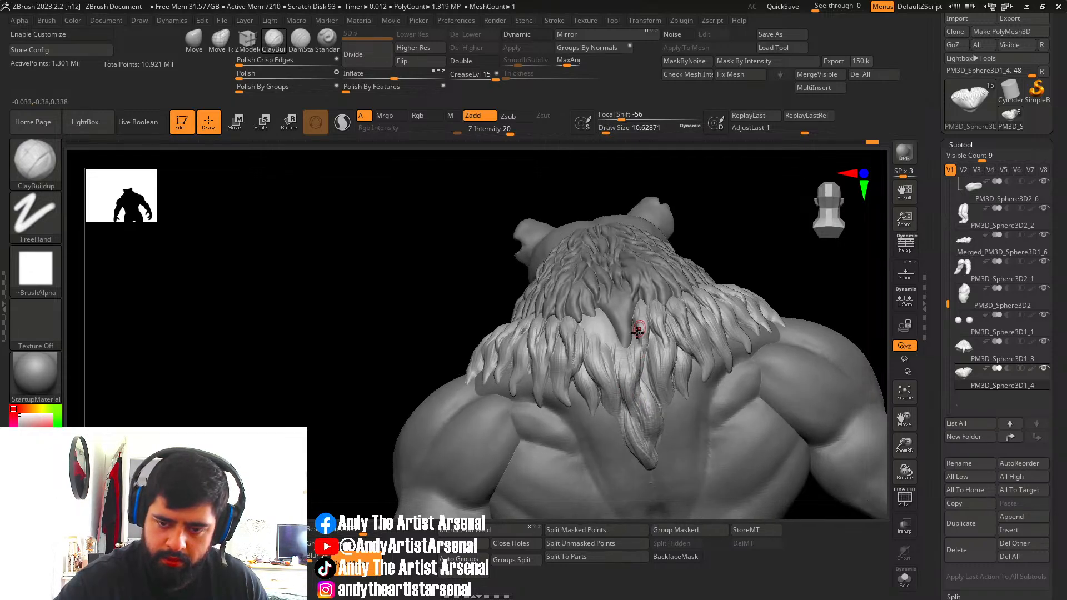
# Switch to the Move brush, adjust the mane's central tuft, and reselect the upper-back fur subtool PM3D_Sphere3D1_4.
pyautogui.moveTo(639, 323)
pyautogui.mouseDown(button='right')
pyautogui.moveTo(669, 331)
pyautogui.moveTo(615, 332)
pyautogui.moveTo(623, 349)
pyautogui.moveTo(617, 328)
pyautogui.moveTo(595, 336)
pyautogui.moveTo(625, 356)
pyautogui.moveTo(616, 364)
pyautogui.moveTo(615, 315)
pyautogui.moveTo(591, 323)
pyautogui.moveTo(604, 343)
pyautogui.moveTo(589, 335)
pyautogui.mouseUp(button='right')
pyautogui.click(194, 40)
pyautogui.keyDown('alt'); pyautogui.click(615, 340); pyautogui.keyUp('alt')
pyautogui.keyDown('alt'); pyautogui.click(604, 343); pyautogui.keyUp('alt')
pyautogui.press('s')
pyautogui.moveTo(589, 335); pyautogui.dragTo(592, 335)
pyautogui.moveTo(592, 334); pyautogui.dragTo(595, 333, button='right')
pyautogui.press('s')
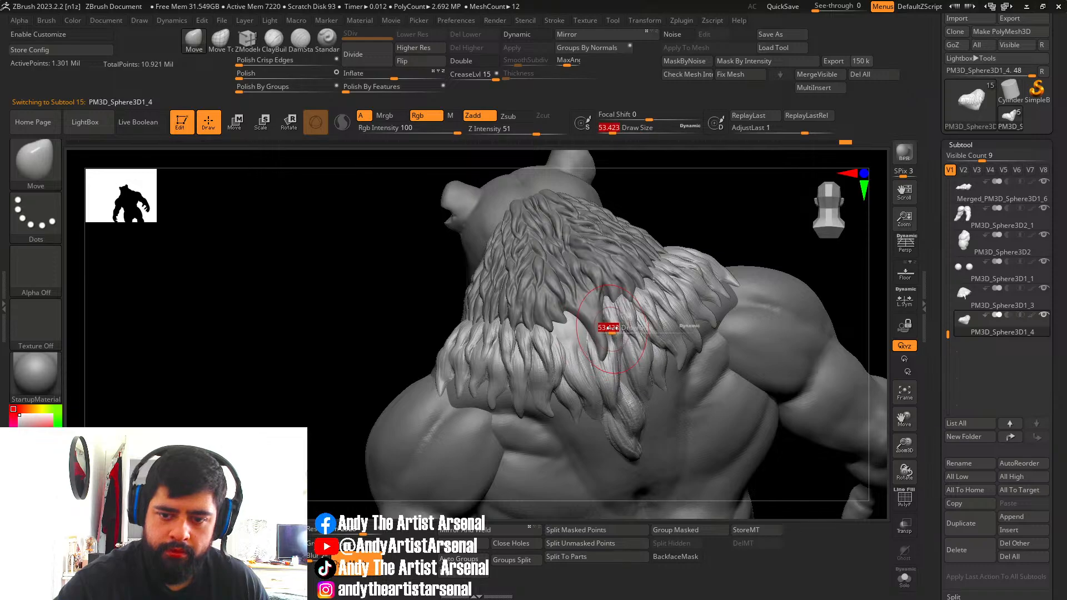
# Adjust the fur around the central spine clump with the Move brush at draw sizes 35.4 and 63.9.
pyautogui.moveTo(612, 329); pyautogui.dragTo(609, 330)
pyautogui.moveTo(606, 333)
pyautogui.mouseDown(button='right')
pyautogui.moveTo(609, 351)
pyautogui.moveTo(616, 344)
pyautogui.mouseUp(button='right')
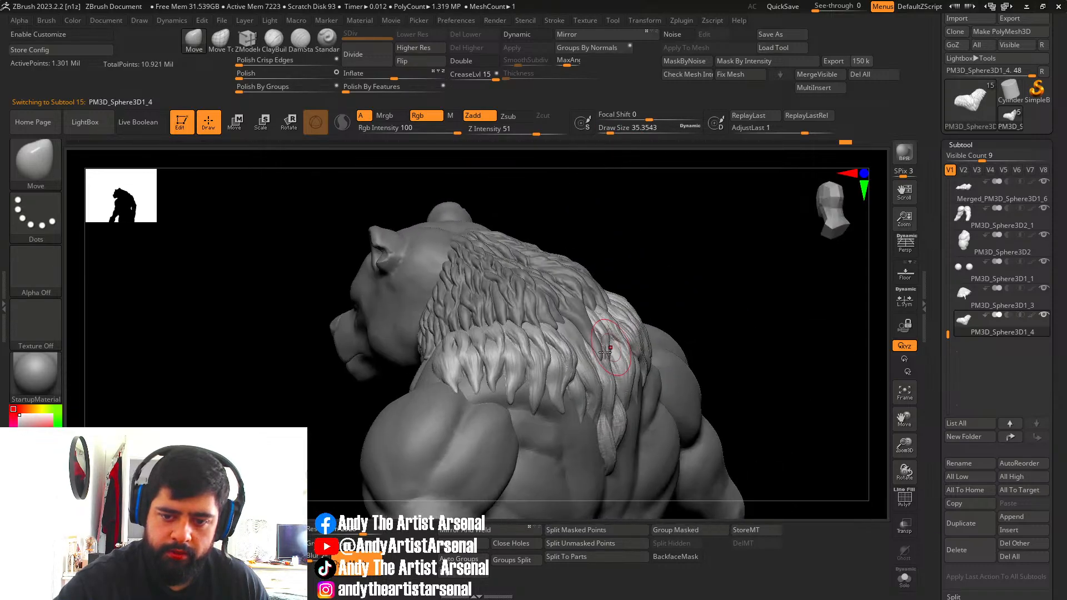
pyautogui.press('s')
pyautogui.moveTo(598, 363); pyautogui.dragTo(602, 363)
pyautogui.moveTo(598, 363); pyautogui.dragTo(570, 413, button='right')
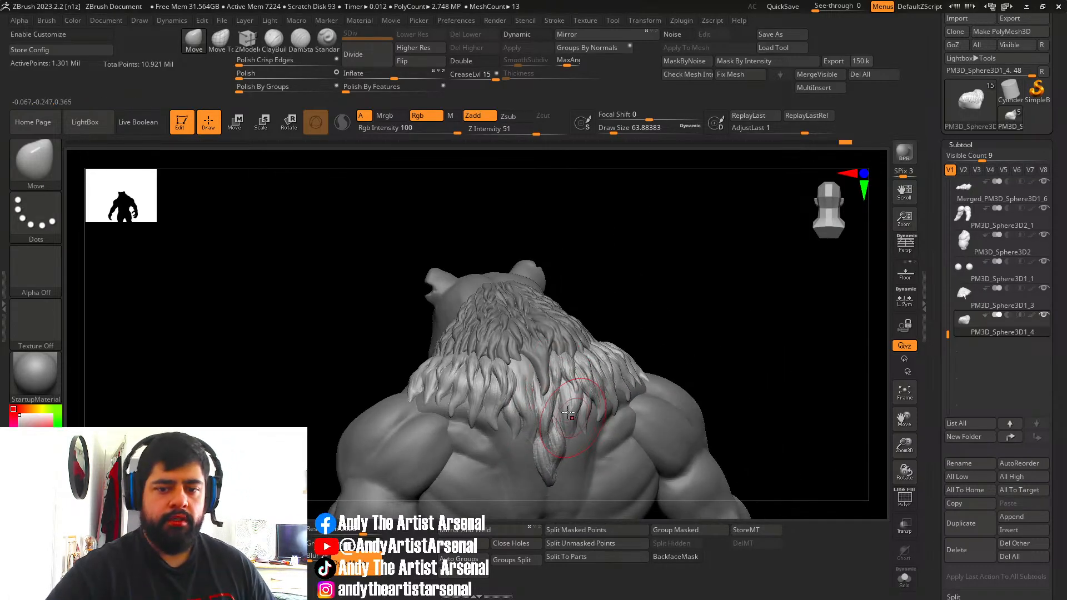
# Return to ClayBuildup and build up the bare area beside the mane's central tuft, reducing the draw size to 15.4.
pyautogui.click(273, 39)
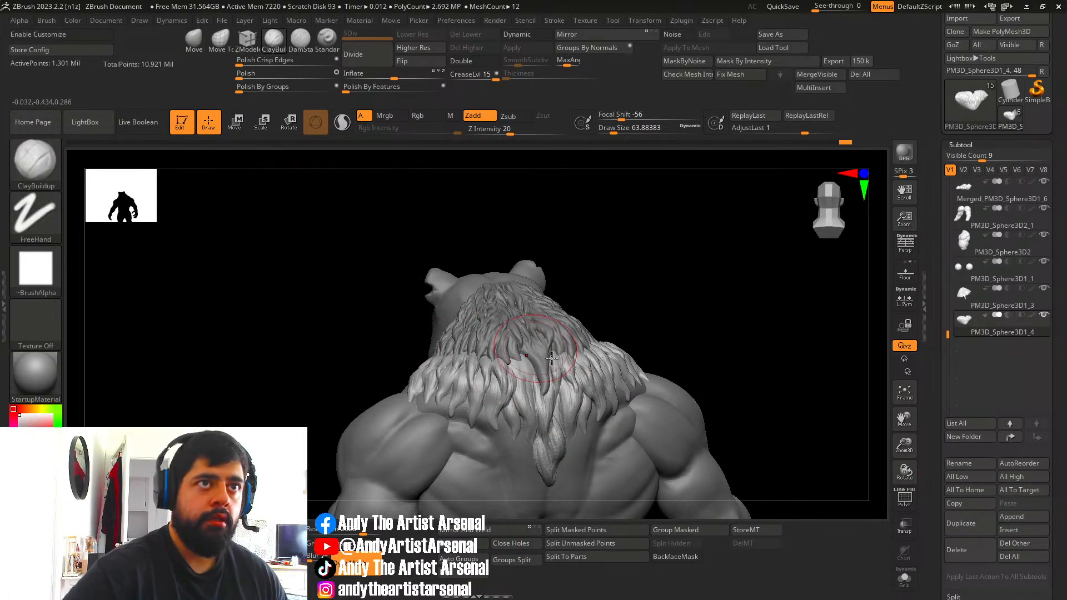
pyautogui.moveTo(575, 399)
pyautogui.keyDown('alt'); pyautogui.mouseDown(button='right')
pyautogui.moveTo(603, 367)
pyautogui.moveTo(595, 387)
pyautogui.mouseUp(button='right'); pyautogui.keyUp('alt')
pyautogui.press('s')
pyautogui.moveTo(562, 336); pyautogui.dragTo(558, 336)
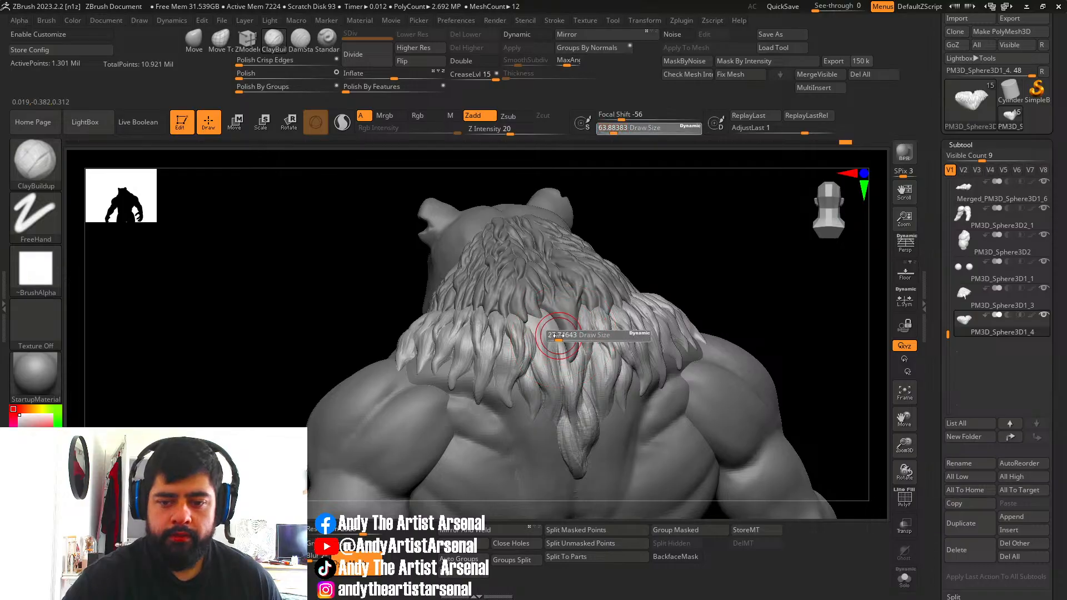
pyautogui.moveTo(560, 342)
pyautogui.mouseDown(button='right')
pyautogui.moveTo(580, 340)
pyautogui.moveTo(577, 358)
pyautogui.mouseUp(button='right')
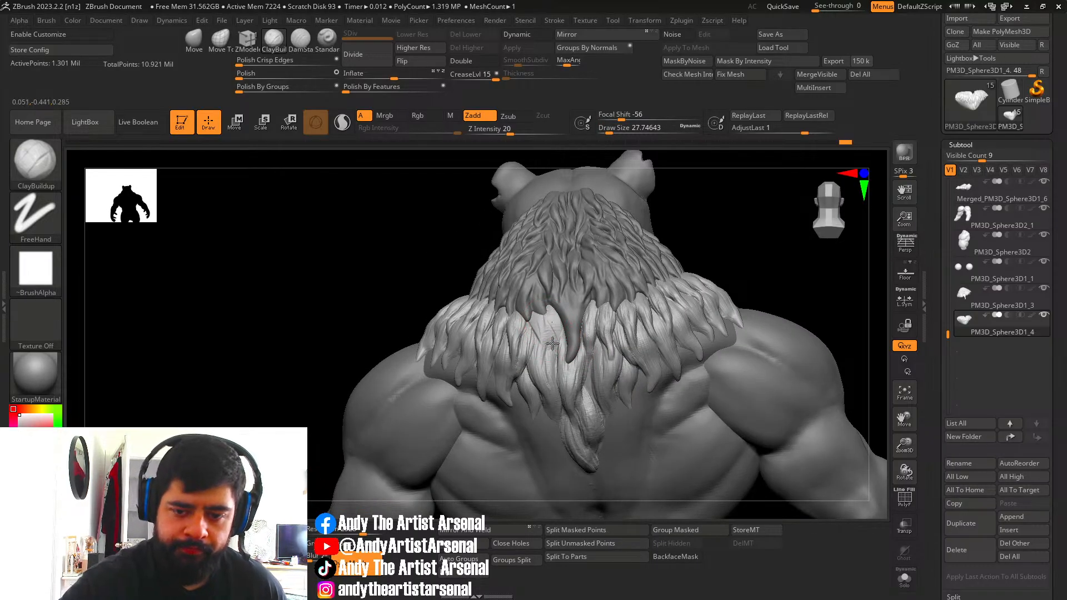
pyautogui.moveTo(552, 344); pyautogui.dragTo(554, 325)
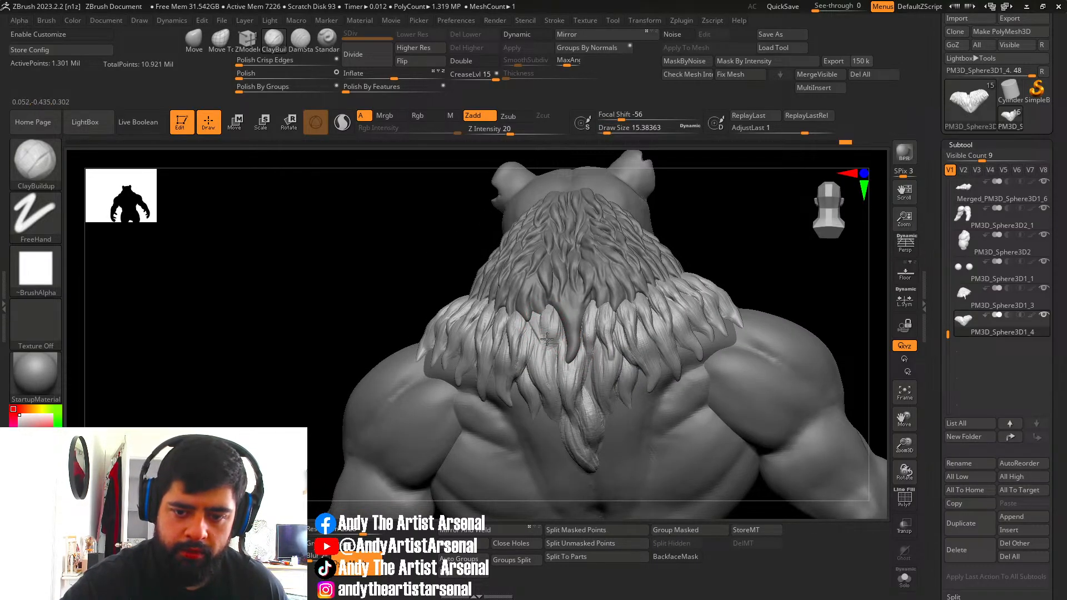
pyautogui.moveTo(547, 340); pyautogui.dragTo(553, 354)
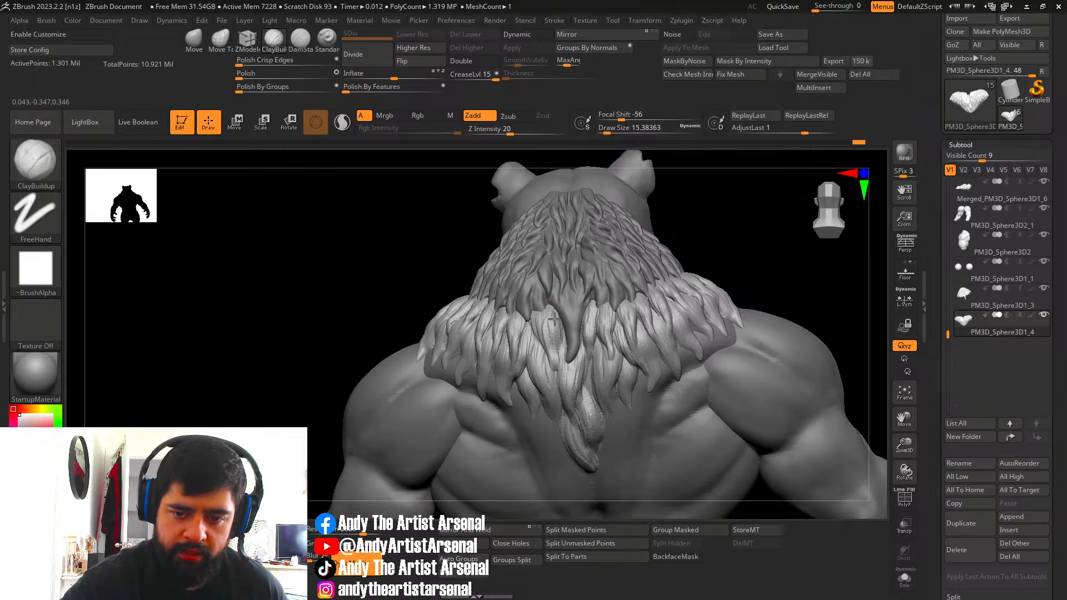
# Refine the strands beside the central tuft with finer ClayBuildup strokes at draw size 8.6.
pyautogui.moveTo(554, 320); pyautogui.dragTo(549, 329, button='right')
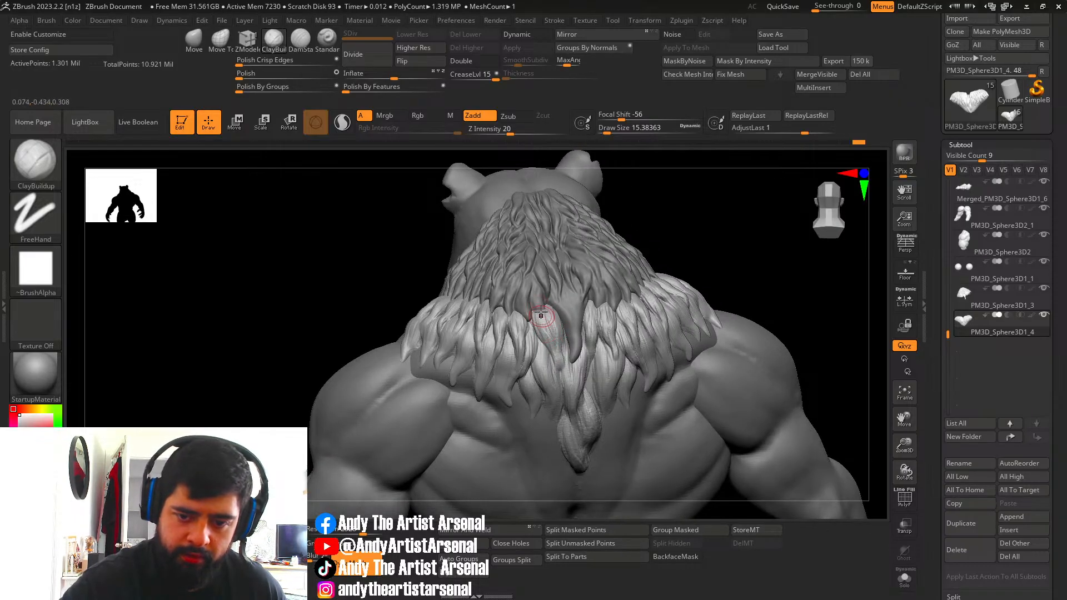
pyautogui.moveTo(567, 373); pyautogui.dragTo(564, 370)
pyautogui.press('s')
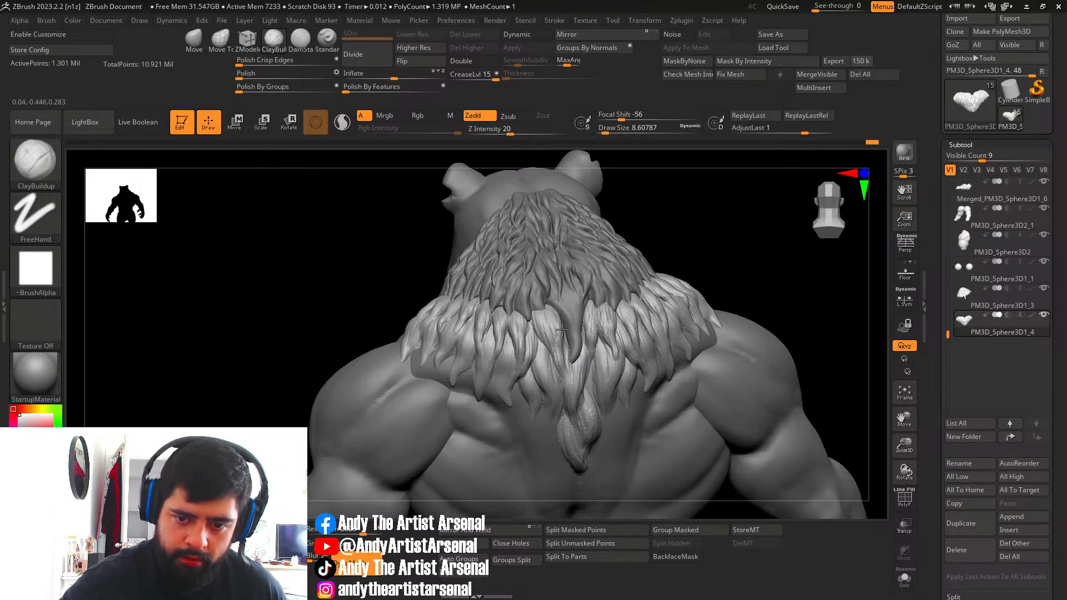
# Build up the fur clumps at the front shoulder edge with ClayBuildup strokes at draw size 12.9.
pyautogui.moveTo(653, 310)
pyautogui.mouseDown(button='right')
pyautogui.moveTo(675, 340)
pyautogui.moveTo(664, 362)
pyautogui.moveTo(745, 365)
pyautogui.moveTo(707, 383)
pyautogui.moveTo(717, 385)
pyautogui.moveTo(689, 374)
pyautogui.moveTo(628, 389)
pyautogui.mouseUp(button='right')
pyautogui.moveTo(534, 338)
pyautogui.mouseDown(button='right')
pyautogui.moveTo(571, 336)
pyautogui.moveTo(561, 333)
pyautogui.mouseUp(button='right')
pyautogui.moveTo(511, 303); pyautogui.dragTo(514, 325, button='right')
pyautogui.press(']')
pyautogui.moveTo(508, 317)
pyautogui.mouseDown()
pyautogui.moveTo(508, 297)
pyautogui.moveTo(508, 322)
pyautogui.moveTo(518, 318)
pyautogui.moveTo(506, 312)
pyautogui.moveTo(506, 325)
pyautogui.mouseUp()
pyautogui.press('[')
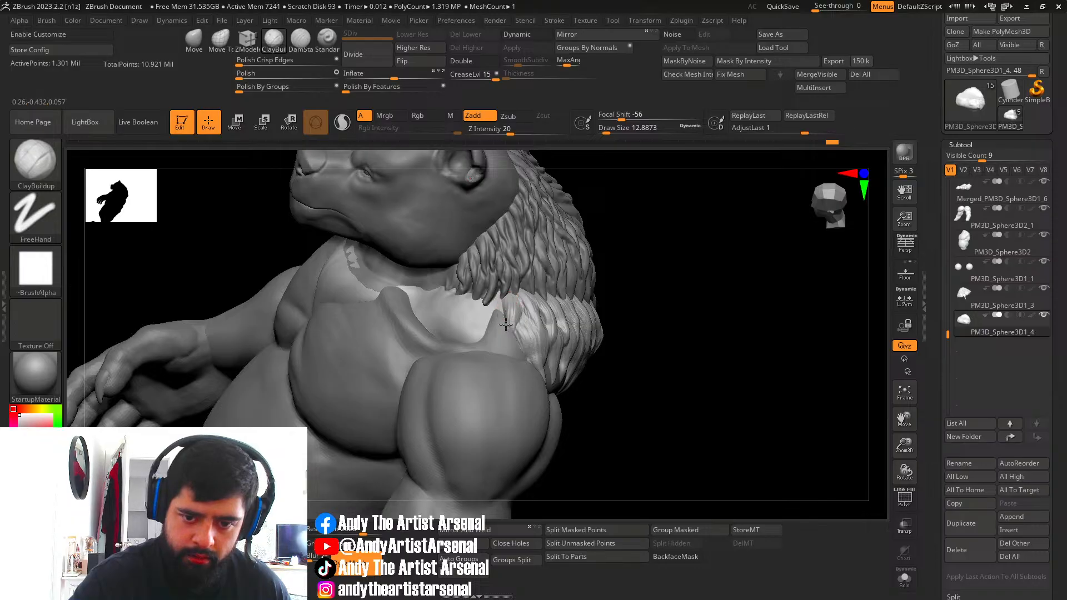
# Switch to the SnakeHook brush and pull the fur's edge over the shoulder at draw size 8.6, enlarging the brush to 15.4.
pyautogui.press('b')
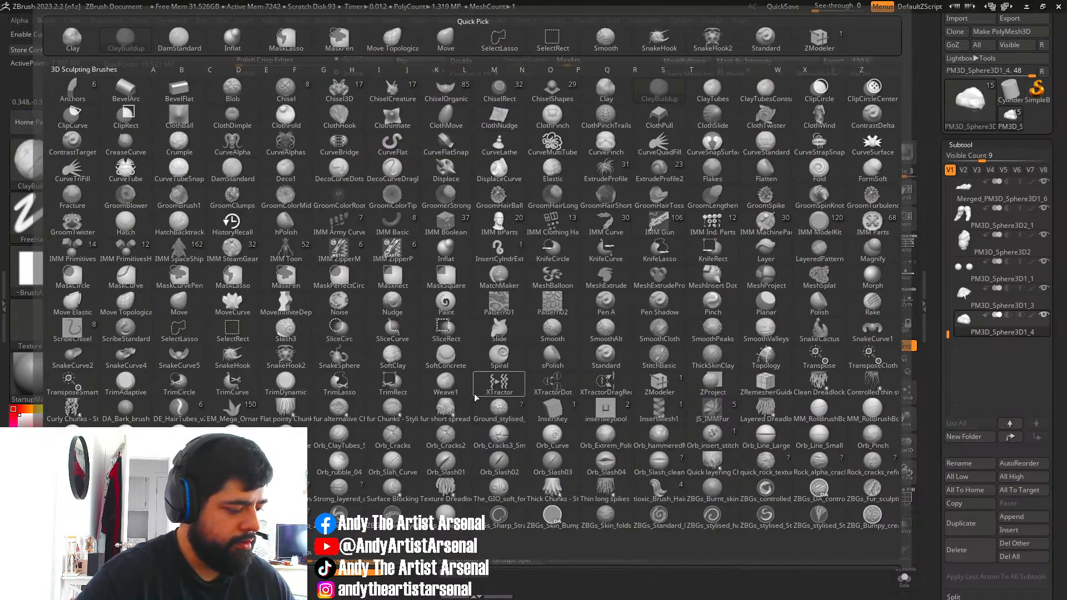
pyautogui.press('s')
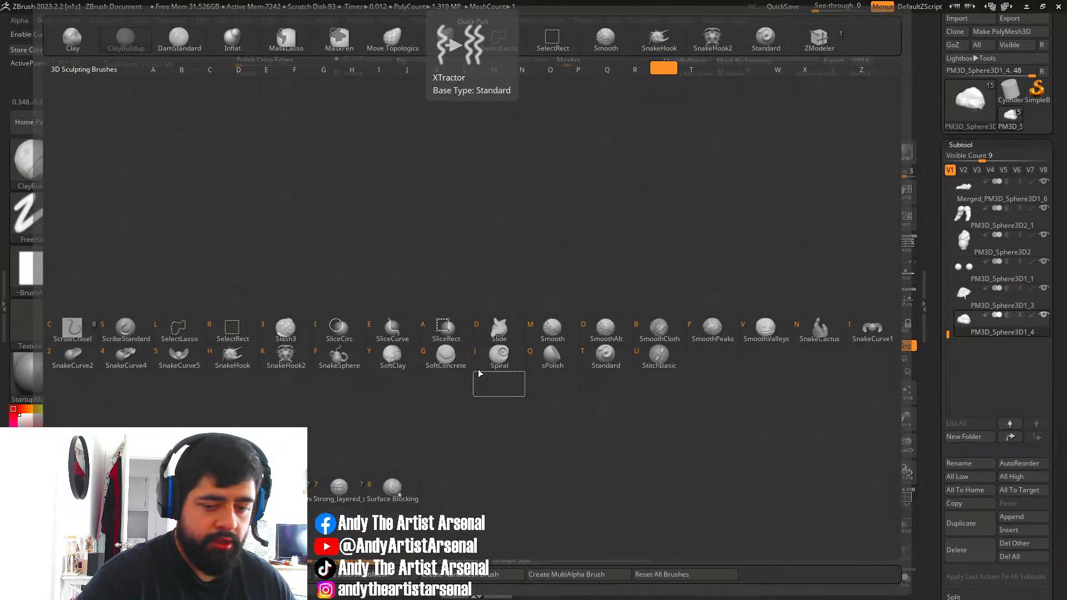
pyautogui.click(232, 359)
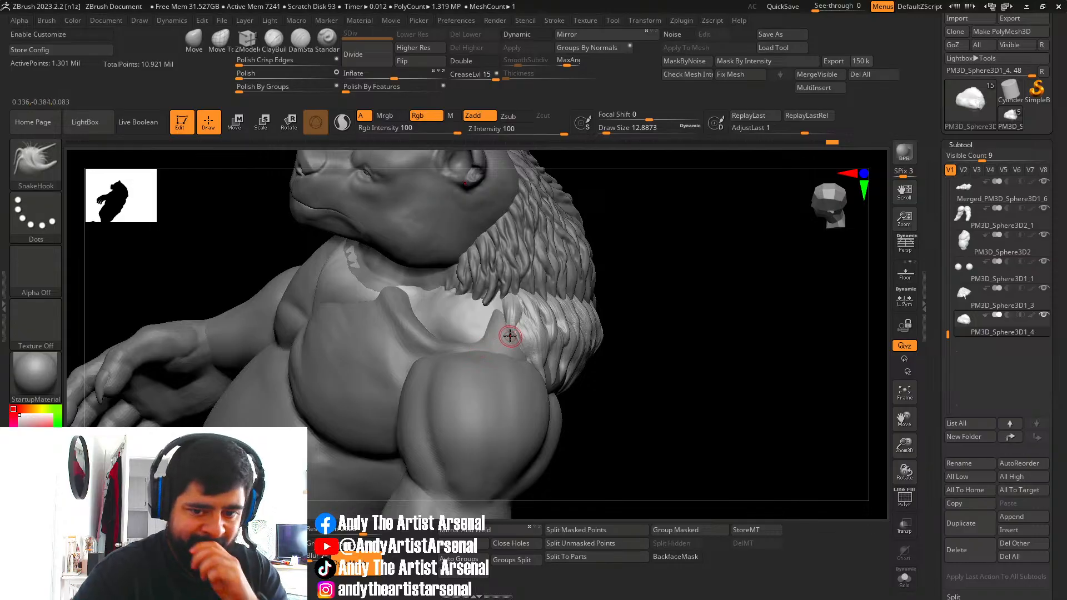
pyautogui.moveTo(512, 335); pyautogui.dragTo(455, 334, button='right')
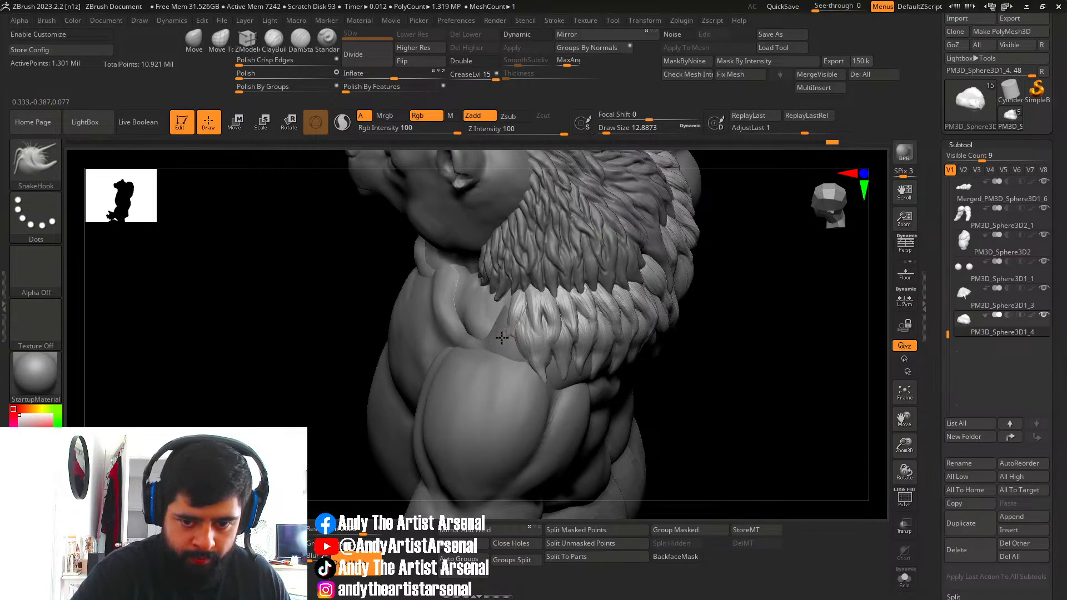
pyautogui.moveTo(532, 326); pyautogui.dragTo(496, 344, button='right')
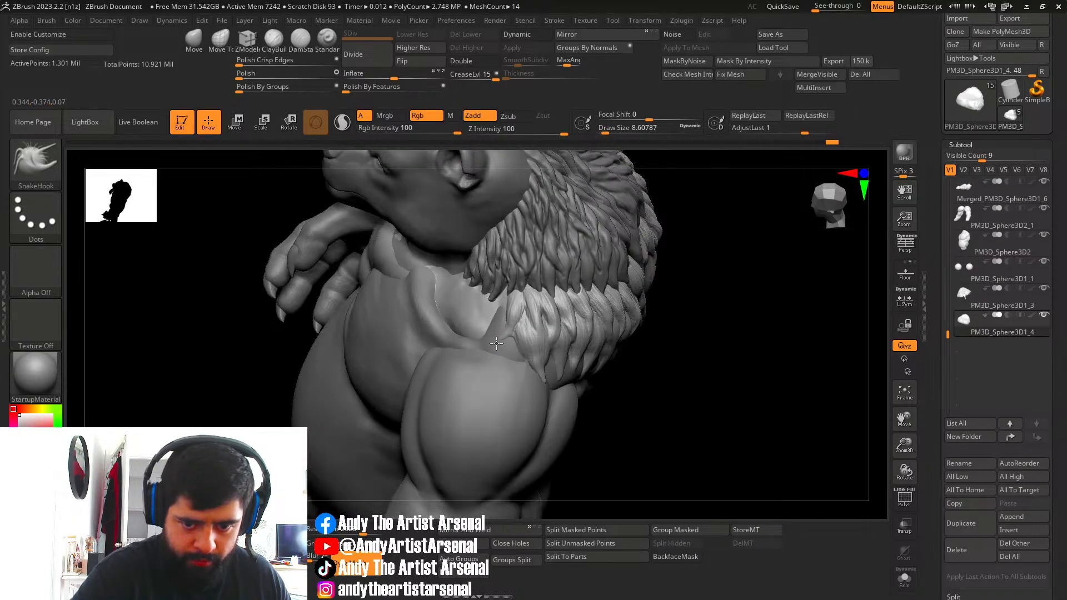
pyautogui.moveTo(496, 345); pyautogui.dragTo(499, 345)
pyautogui.moveTo(498, 345); pyautogui.dragTo(505, 331, button='right')
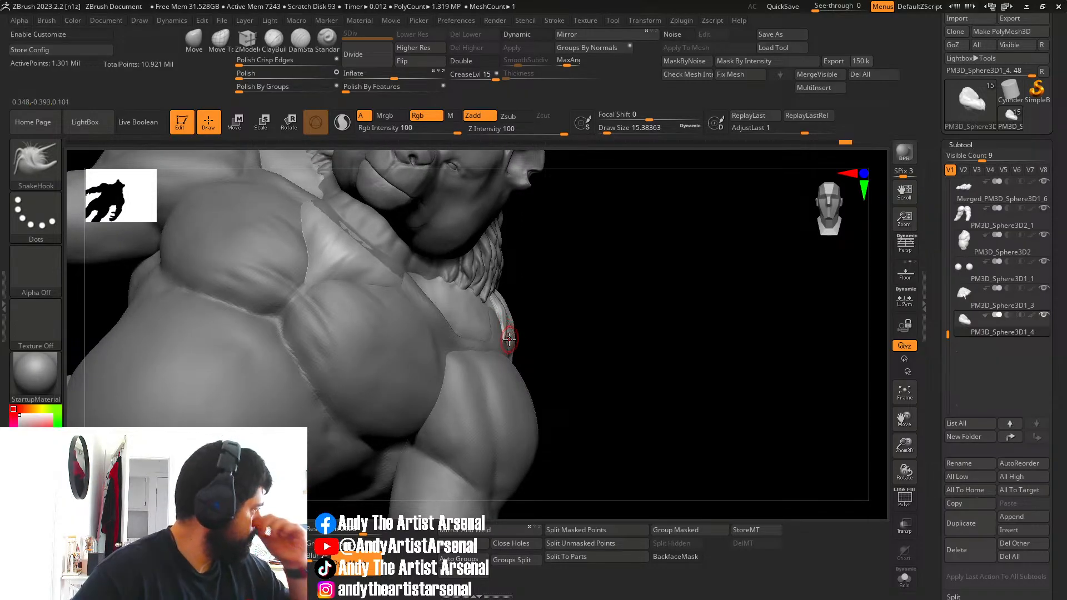
# Pull the hanging spine clump into a curved, pointed tip with SnakeHook at draw size 18.1.
pyautogui.moveTo(533, 319)
pyautogui.mouseDown(button='right')
pyautogui.moveTo(531, 301)
pyautogui.moveTo(588, 290)
pyautogui.moveTo(579, 319)
pyautogui.moveTo(606, 301)
pyautogui.moveTo(674, 293)
pyautogui.moveTo(707, 305)
pyautogui.moveTo(624, 357)
pyautogui.moveTo(614, 400)
pyautogui.moveTo(705, 362)
pyautogui.mouseUp(button='right')
pyautogui.press('s')
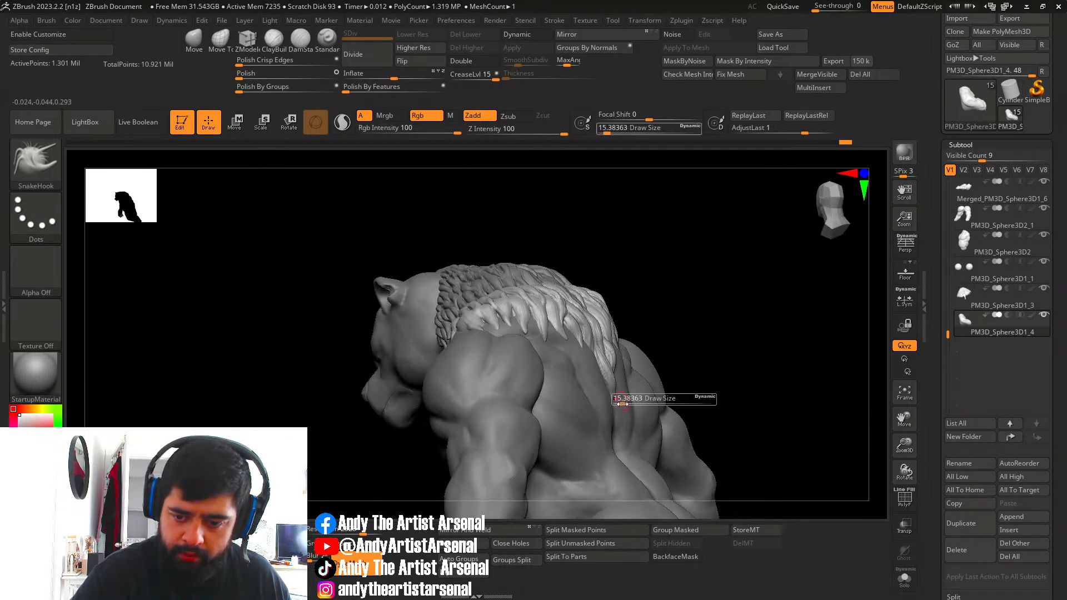
pyautogui.moveTo(623, 399); pyautogui.dragTo(624, 400)
pyautogui.press('s')
pyautogui.moveTo(623, 400); pyautogui.dragTo(653, 375, button='right')
pyautogui.moveTo(623, 407); pyautogui.dragTo(584, 418, button='right')
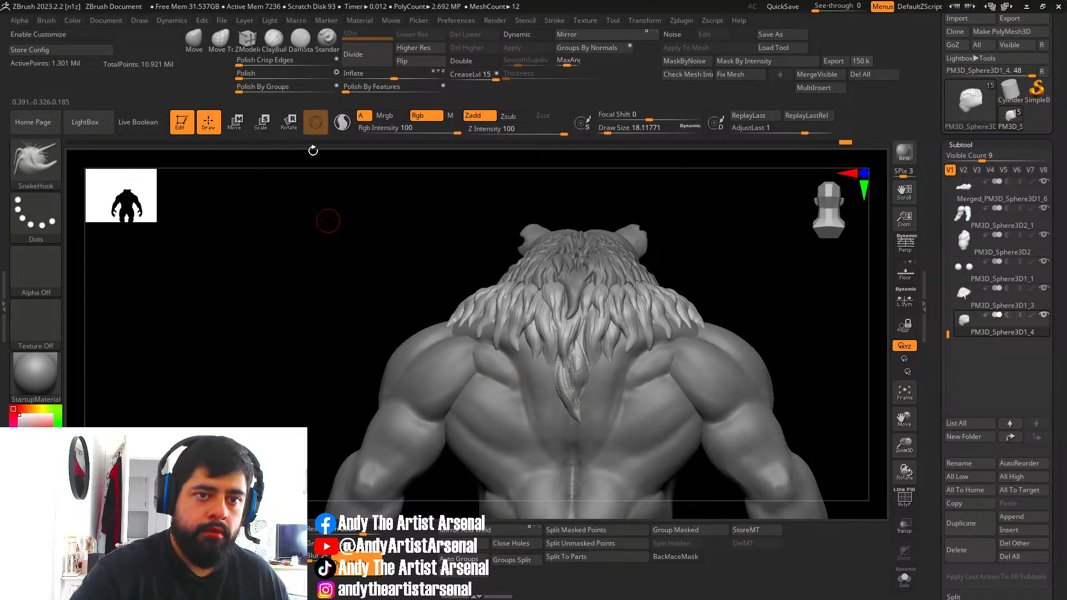
# Carve strand creases into the central spine clump with DamStandard, reducing the draw size to 10.6.
pyautogui.click(300, 38)
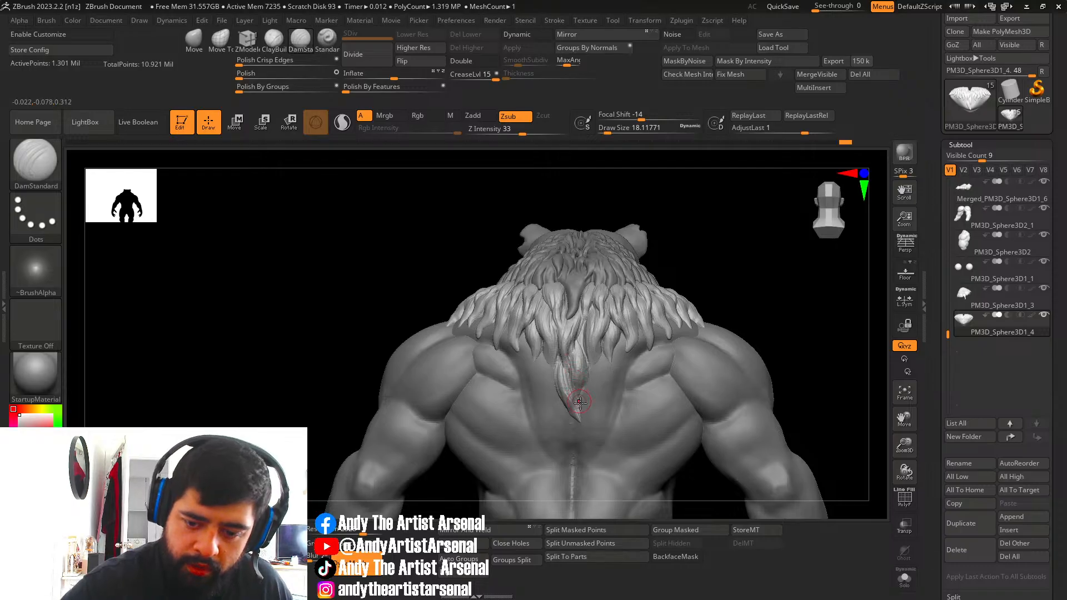
pyautogui.scroll(2, 558, 348)
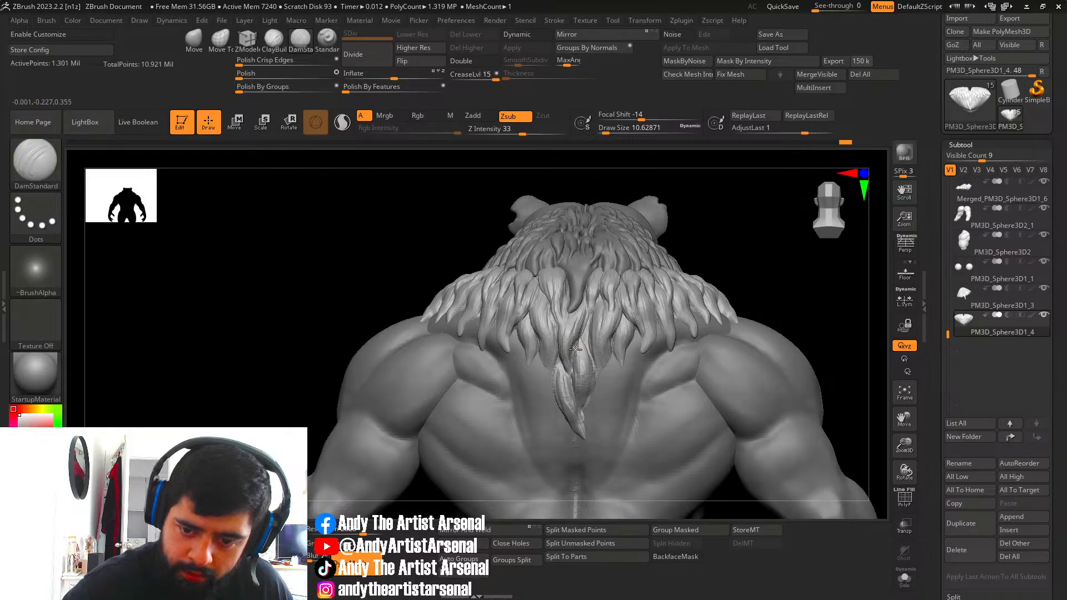
pyautogui.press('space')
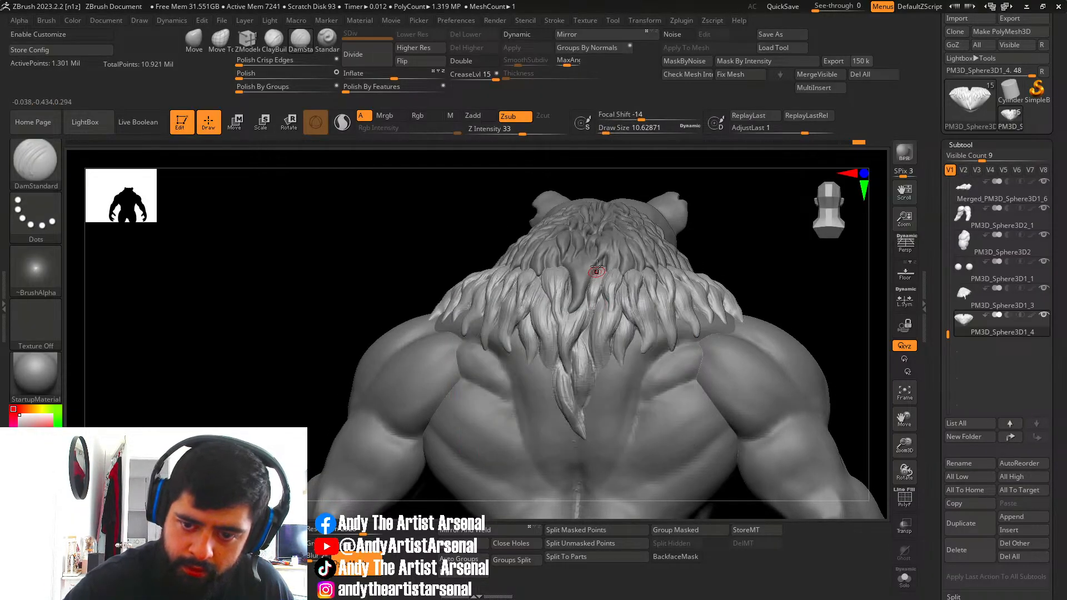
pyautogui.moveTo(610, 240); pyautogui.dragTo(617, 279, button='right')
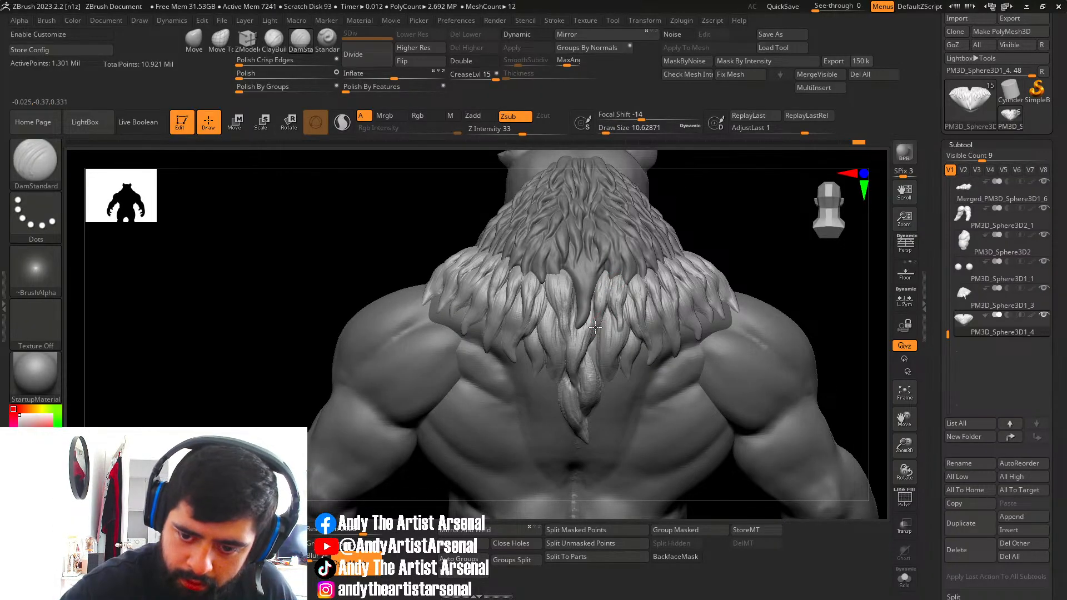
pyautogui.moveTo(607, 324); pyautogui.dragTo(593, 358, button='right')
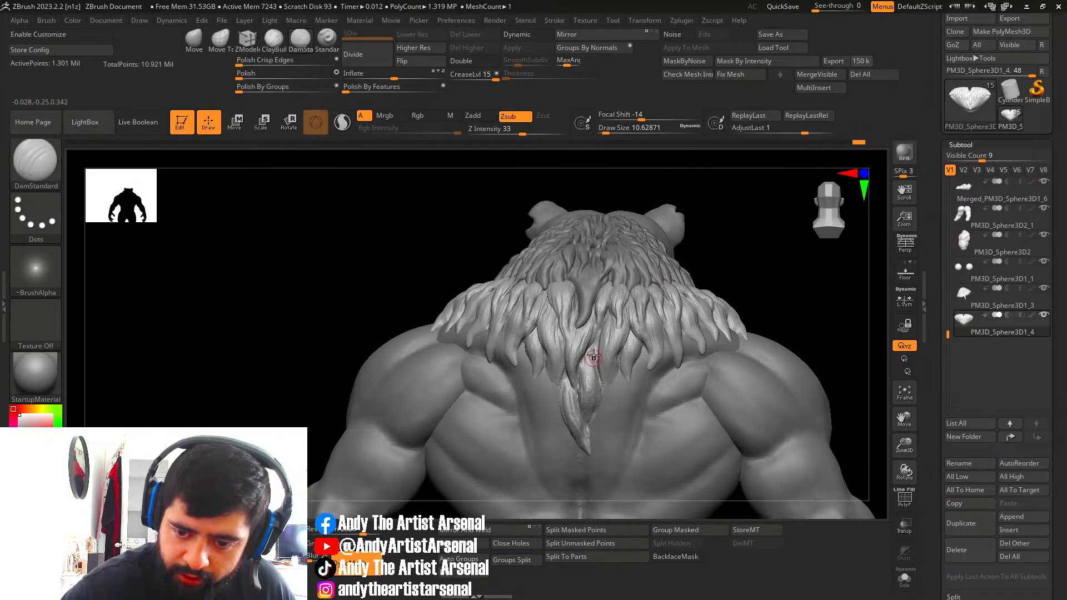
# Build up the strands in the central spine clump with ClayBuildup at draw size 15.4.
pyautogui.click(274, 40)
pyautogui.press('s')
pyautogui.click(589, 355)
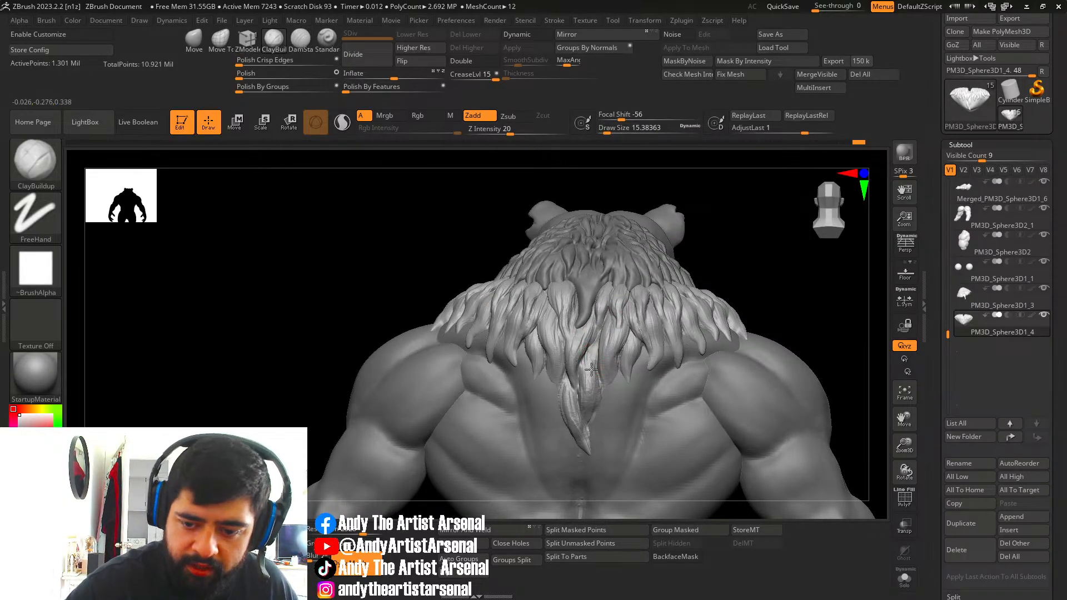
pyautogui.moveTo(592, 359); pyautogui.dragTo(594, 401)
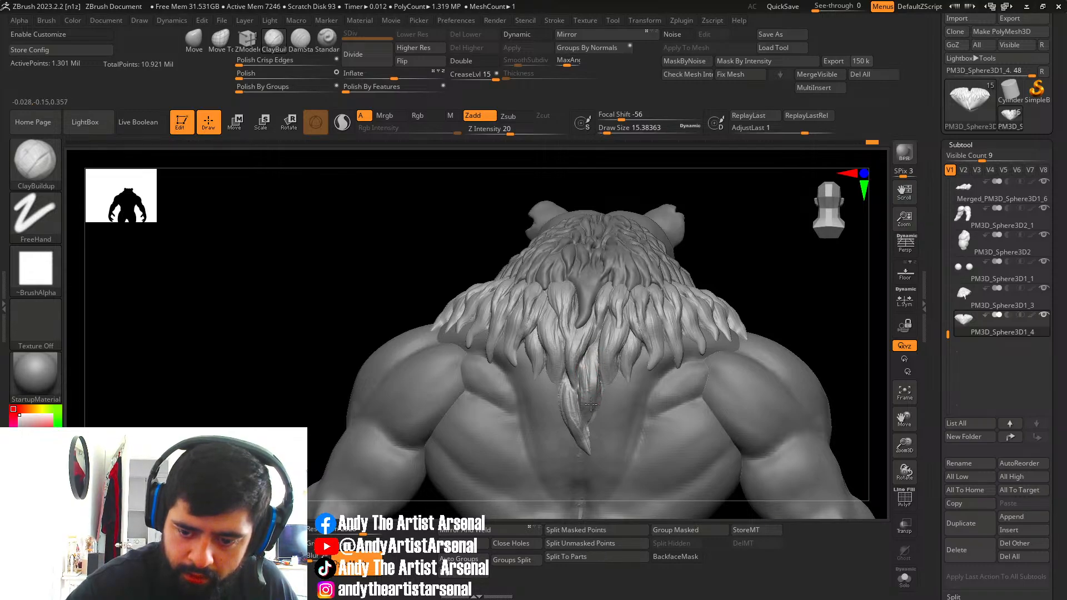
# Carve strand creases from the spine clump across the bear's right shoulder fur with DamStandard at draw size 15.4.
pyautogui.click(300, 40)
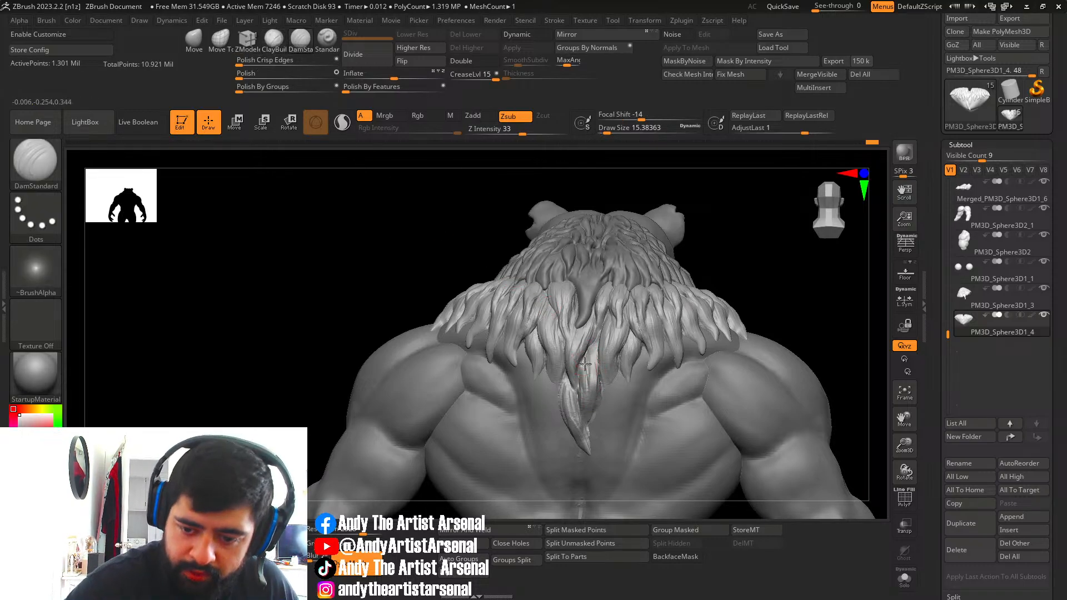
pyautogui.moveTo(586, 410)
pyautogui.mouseDown(button='right')
pyautogui.moveTo(614, 357)
pyautogui.moveTo(624, 364)
pyautogui.moveTo(611, 377)
pyautogui.moveTo(612, 302)
pyautogui.moveTo(625, 295)
pyautogui.moveTo(616, 285)
pyautogui.moveTo(600, 344)
pyautogui.moveTo(615, 343)
pyautogui.mouseUp(button='right')
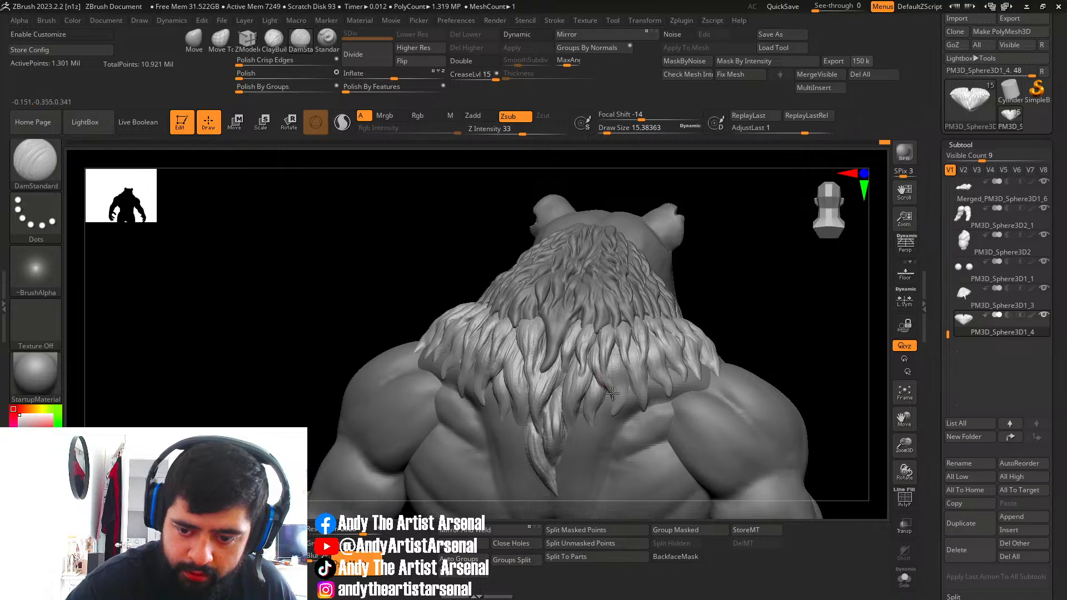
pyautogui.moveTo(611, 393); pyautogui.dragTo(603, 322, button='right')
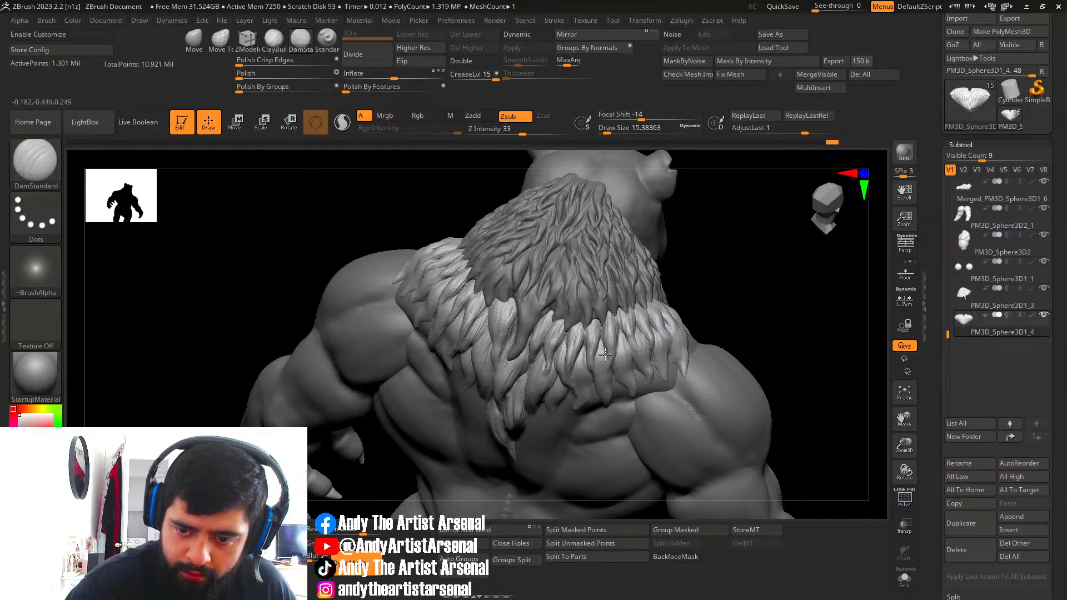
pyautogui.moveTo(620, 358); pyautogui.dragTo(664, 332, button='right')
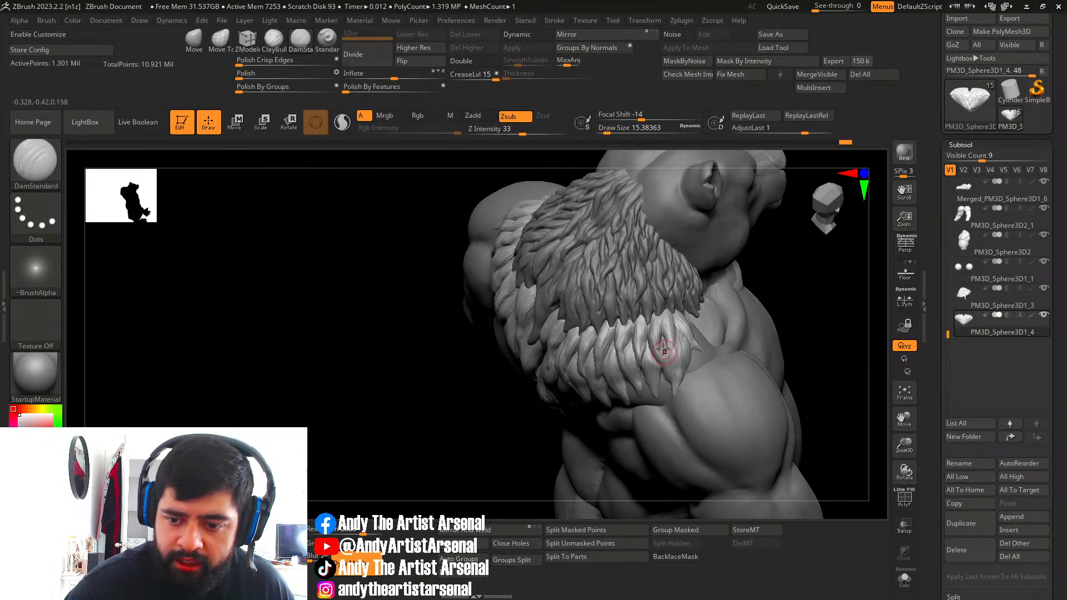
# Carve strand creases across the bear's left shoulder fur with DamStandard and apply Polish to the upper-back fur.
pyautogui.moveTo(673, 349); pyautogui.dragTo(561, 327, button='right')
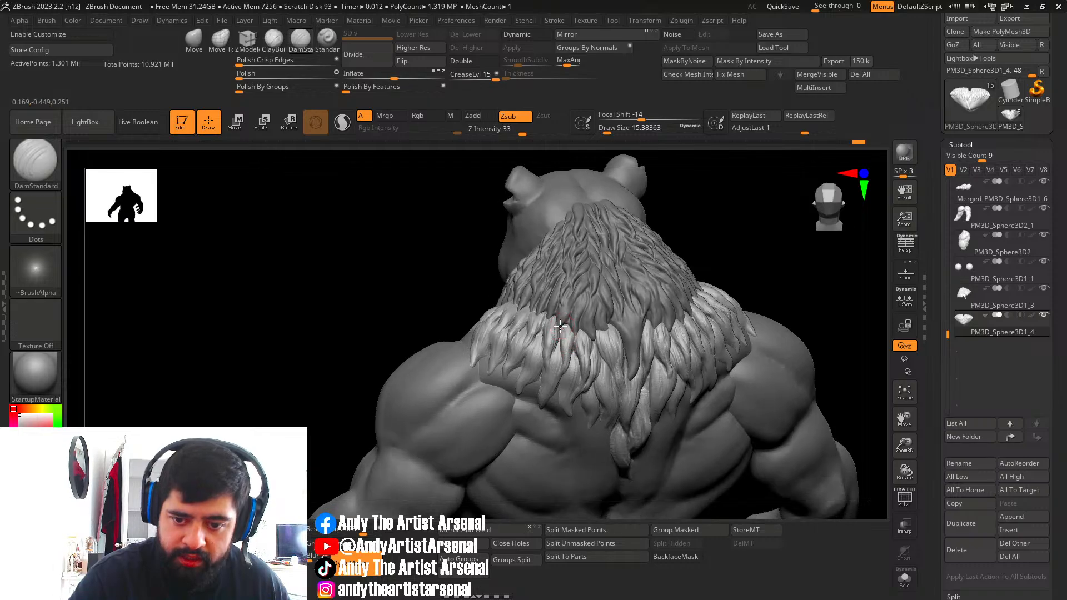
pyautogui.moveTo(558, 367); pyautogui.dragTo(573, 341, button='right')
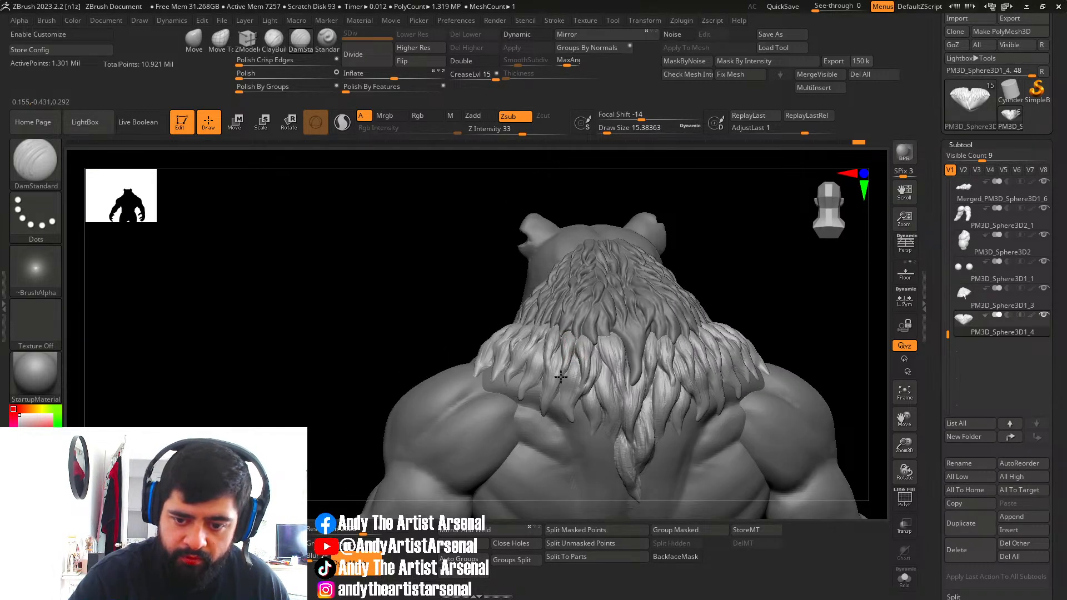
pyautogui.moveTo(561, 377); pyautogui.dragTo(556, 341, button='right')
pyautogui.moveTo(552, 381); pyautogui.dragTo(552, 358, button='right')
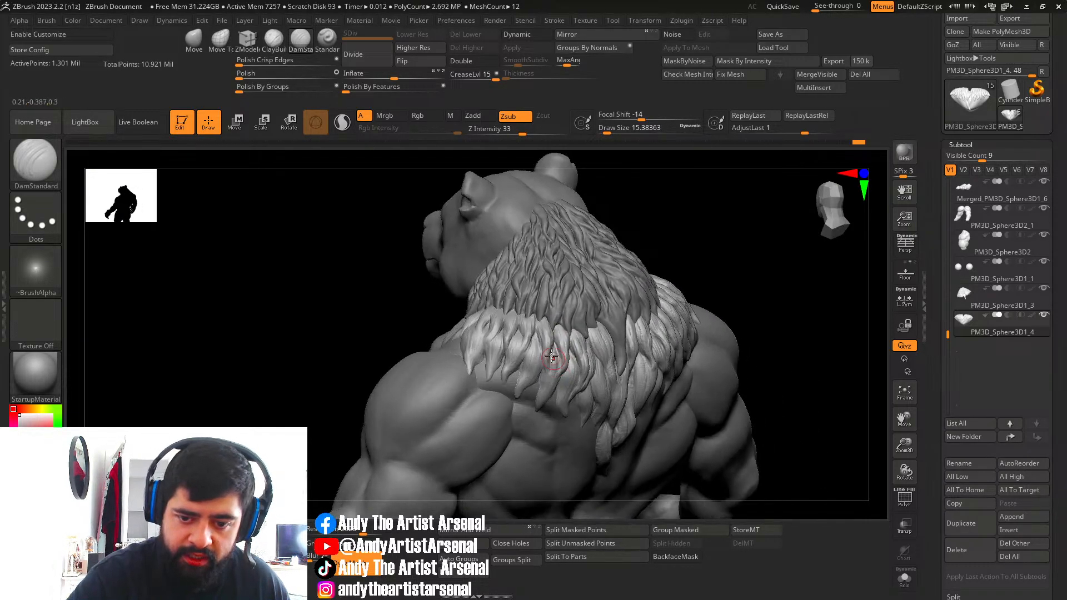
pyautogui.moveTo(541, 321)
pyautogui.mouseDown(button='right')
pyautogui.moveTo(542, 363)
pyautogui.moveTo(575, 359)
pyautogui.moveTo(534, 333)
pyautogui.moveTo(511, 338)
pyautogui.moveTo(505, 317)
pyautogui.moveTo(510, 359)
pyautogui.moveTo(484, 371)
pyautogui.moveTo(459, 338)
pyautogui.mouseUp(button='right')
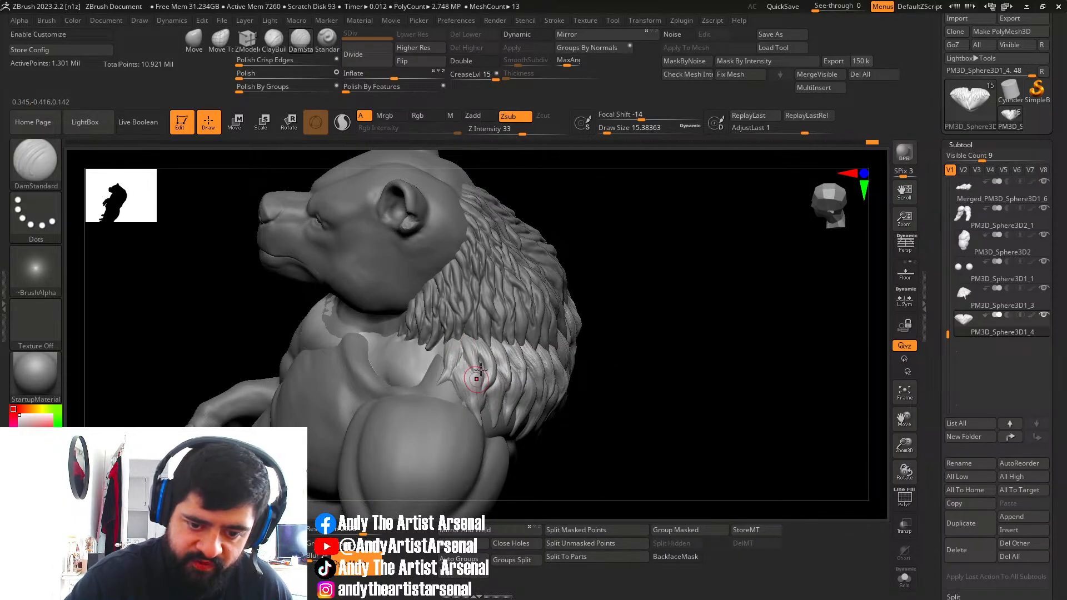
pyautogui.moveTo(476, 377); pyautogui.dragTo(479, 358, button='right')
pyautogui.moveTo(603, 318)
pyautogui.keyDown('ctrl'); pyautogui.mouseDown(button='right')
pyautogui.moveTo(695, 278)
pyautogui.moveTo(645, 319)
pyautogui.moveTo(674, 319)
pyautogui.moveTo(524, 352)
pyautogui.moveTo(610, 377)
pyautogui.moveTo(548, 377)
pyautogui.moveTo(548, 410)
pyautogui.mouseUp(button='right'); pyautogui.keyUp('ctrl')
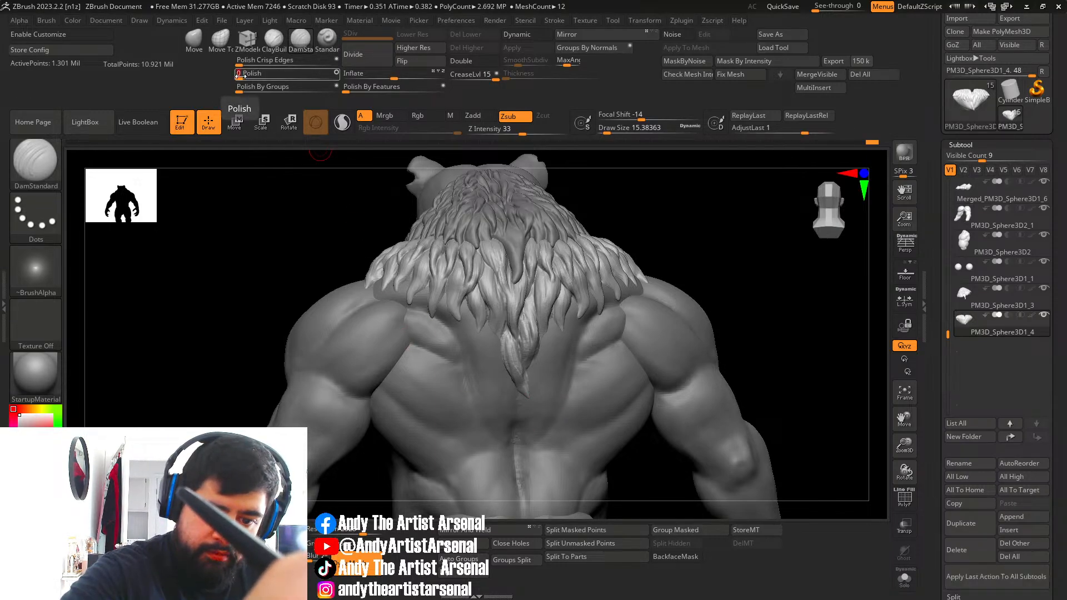
# Adjust the fur's front edge around the neck and chest with the Move brush at draw size 58.5.
pyautogui.moveTo(676, 282)
pyautogui.keyDown('ctrl'); pyautogui.mouseDown(button='right')
pyautogui.moveTo(655, 272)
pyautogui.moveTo(625, 287)
pyautogui.moveTo(588, 367)
pyautogui.moveTo(655, 291)
pyautogui.moveTo(614, 376)
pyautogui.moveTo(602, 348)
pyautogui.moveTo(655, 343)
pyautogui.moveTo(647, 357)
pyautogui.moveTo(624, 359)
pyautogui.moveTo(596, 344)
pyautogui.moveTo(400, 350)
pyautogui.mouseUp(button='right'); pyautogui.keyUp('ctrl')
pyautogui.press('ctrl')
pyautogui.click(190, 40)
pyautogui.press('s')
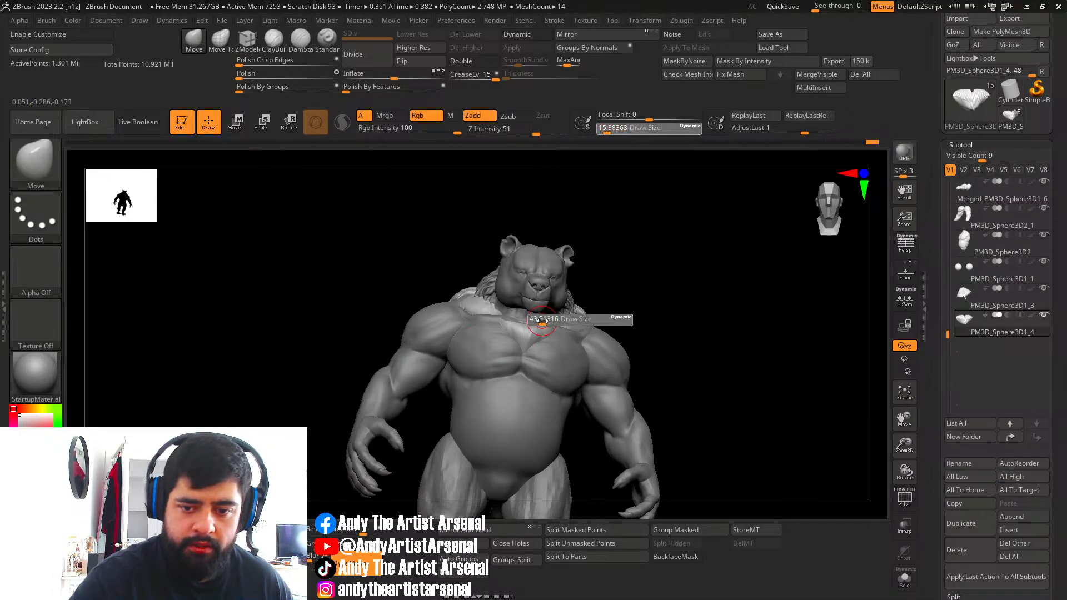
pyautogui.moveTo(537, 327); pyautogui.dragTo(544, 326)
pyautogui.moveTo(555, 345)
pyautogui.mouseDown(button='right')
pyautogui.moveTo(533, 317)
pyautogui.moveTo(552, 310)
pyautogui.moveTo(528, 310)
pyautogui.moveTo(573, 320)
pyautogui.mouseUp(button='right')
pyautogui.press('s')
pyautogui.keyDown('ctrl'); pyautogui.moveTo(489, 320); pyautogui.dragTo(489, 340, button='right'); pyautogui.keyUp('ctrl')
pyautogui.moveTo(489, 340)
pyautogui.mouseDown(button='right')
pyautogui.moveTo(519, 339)
pyautogui.moveTo(467, 353)
pyautogui.moveTo(478, 372)
pyautogui.moveTo(460, 349)
pyautogui.moveTo(438, 376)
pyautogui.moveTo(451, 369)
pyautogui.mouseUp(button='right')
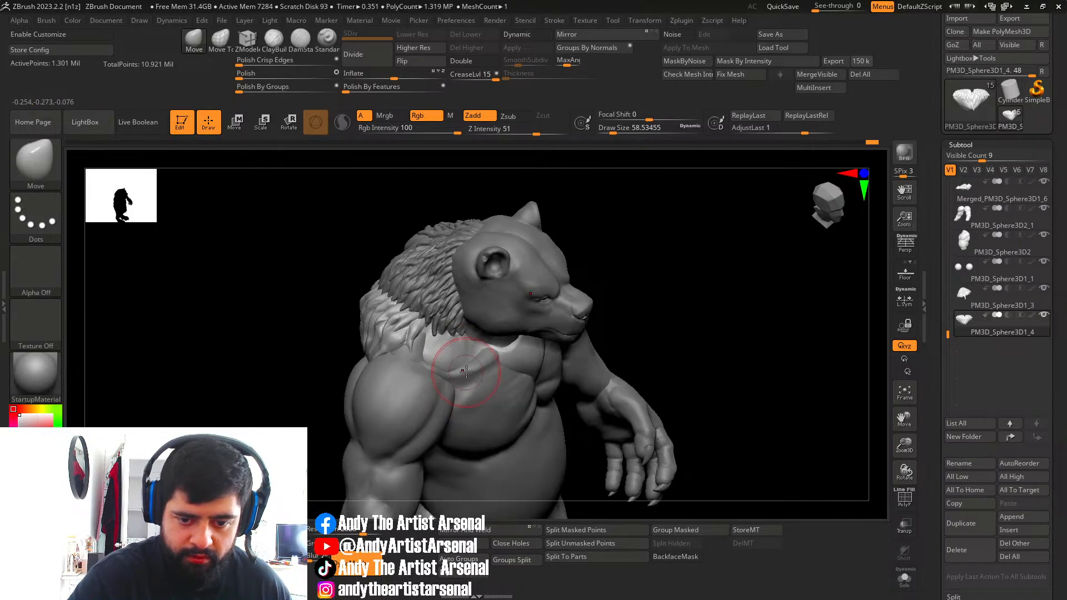
# Select the mane subtool PM3D_Sphere3D1_3, isolate it in Solo mode, and choose the Inflat brush.
pyautogui.moveTo(542, 318); pyautogui.dragTo(710, 354, button='right')
pyautogui.keyDown('alt'); pyautogui.click(509, 341); pyautogui.keyUp('alt')
pyautogui.click(905, 579)
pyautogui.moveTo(545, 395); pyautogui.dragTo(524, 398, button='right')
pyautogui.press('b')
pyautogui.press('i')
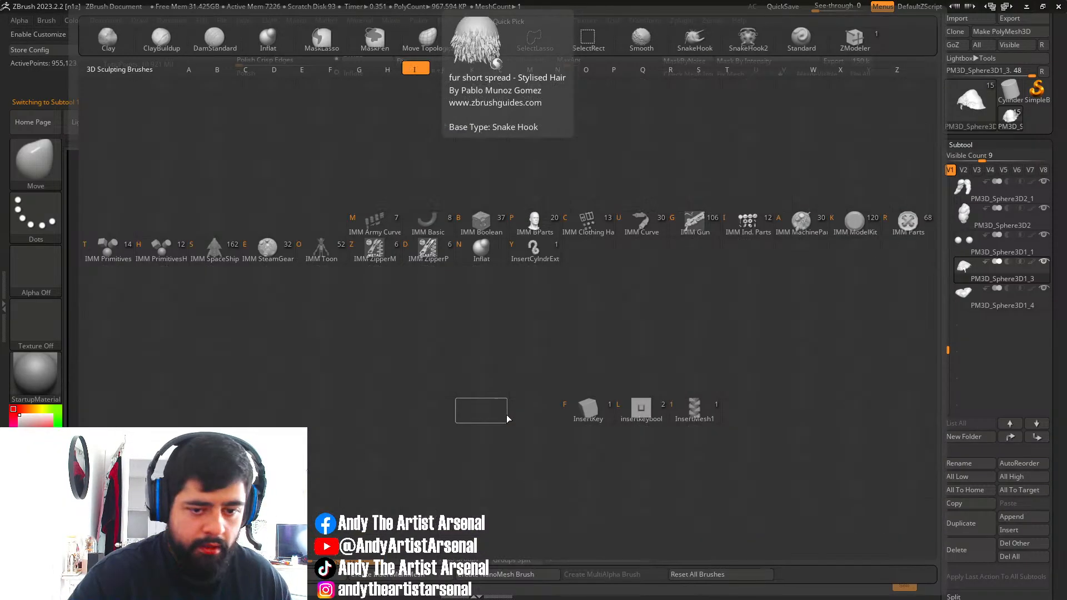
pyautogui.press('n')
# Thicken the mane's thin front edge with Inflat strokes at draw size 48.5.
pyautogui.keyDown('ctrl'); pyautogui.moveTo(476, 361); pyautogui.dragTo(505, 375, button='right'); pyautogui.keyUp('ctrl')
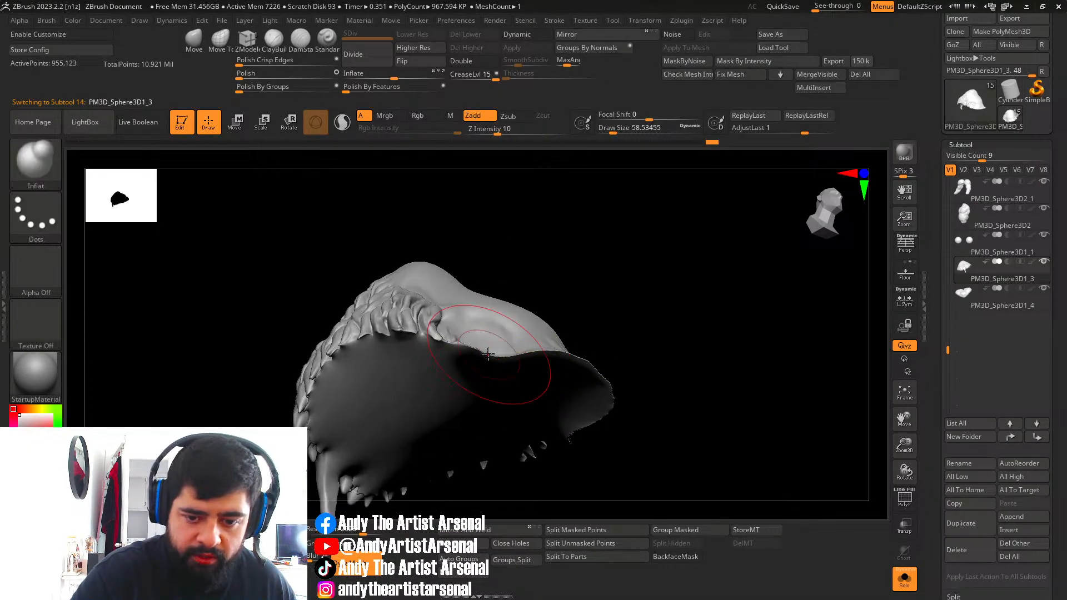
pyautogui.press('[')
pyautogui.moveTo(496, 339)
pyautogui.mouseDown(button='right')
pyautogui.moveTo(482, 367)
pyautogui.moveTo(567, 361)
pyautogui.moveTo(576, 338)
pyautogui.moveTo(600, 336)
pyautogui.moveTo(578, 348)
pyautogui.moveTo(641, 389)
pyautogui.moveTo(540, 407)
pyautogui.moveTo(514, 400)
pyautogui.mouseUp(button='right')
pyautogui.moveTo(611, 364)
pyautogui.keyDown('ctrl'); pyautogui.mouseDown(button='right')
pyautogui.moveTo(615, 337)
pyautogui.moveTo(588, 334)
pyautogui.moveTo(595, 356)
pyautogui.moveTo(562, 367)
pyautogui.mouseUp(button='right'); pyautogui.keyUp('ctrl')
pyautogui.moveTo(636, 380); pyautogui.dragTo(573, 365, button='right')
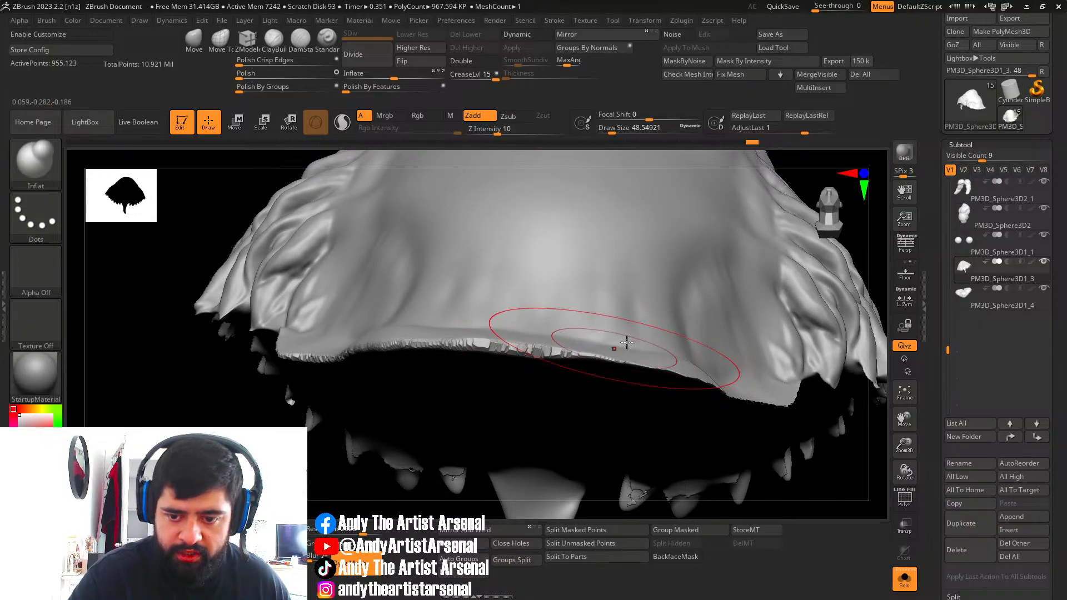
pyautogui.moveTo(627, 343)
pyautogui.mouseDown(button='right')
pyautogui.moveTo(606, 355)
pyautogui.moveTo(655, 348)
pyautogui.mouseUp(button='right')
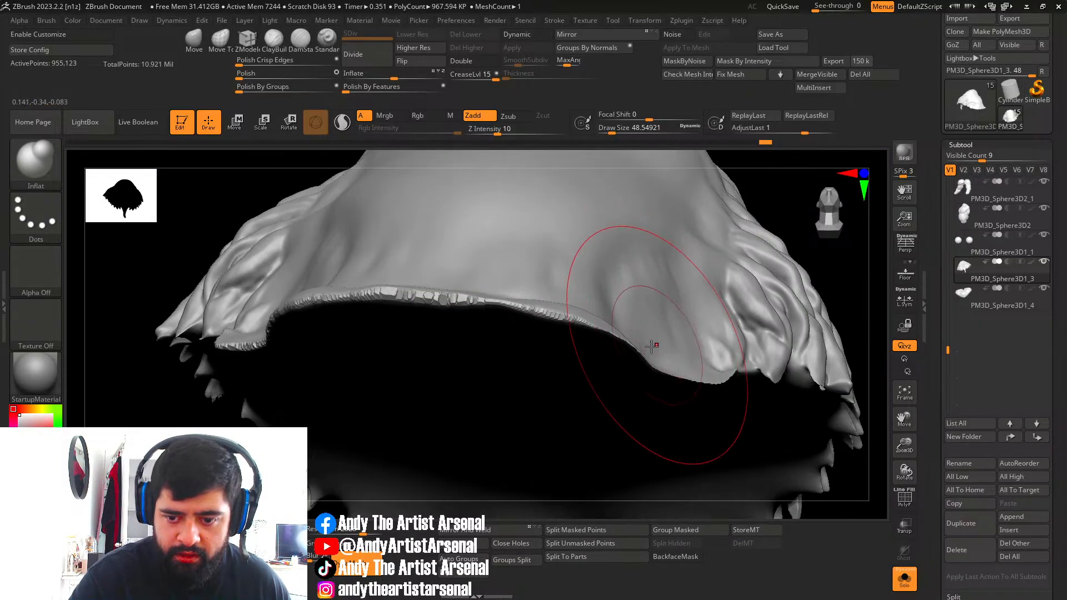
pyautogui.moveTo(655, 348); pyautogui.dragTo(667, 356)
# Inflate the remaining thin sections and corner of the mane's front edge at draw size 48.5.
pyautogui.keyDown('ctrl'); pyautogui.moveTo(700, 303); pyautogui.dragTo(656, 304, button='right'); pyautogui.keyUp('ctrl')
pyautogui.moveTo(656, 304); pyautogui.dragTo(690, 341, button='right')
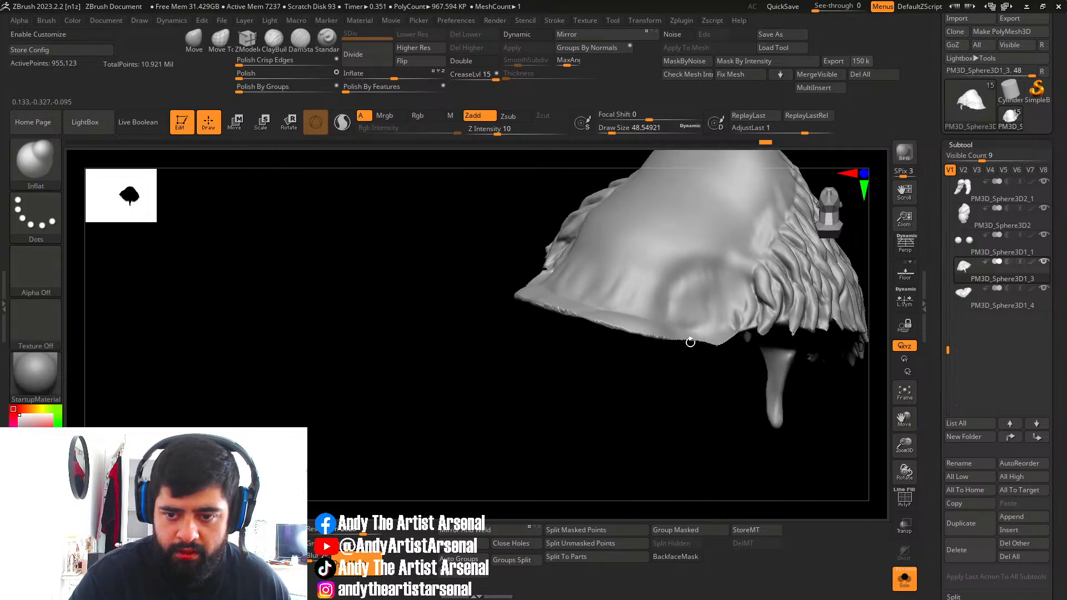
pyautogui.moveTo(691, 340); pyautogui.dragTo(716, 347)
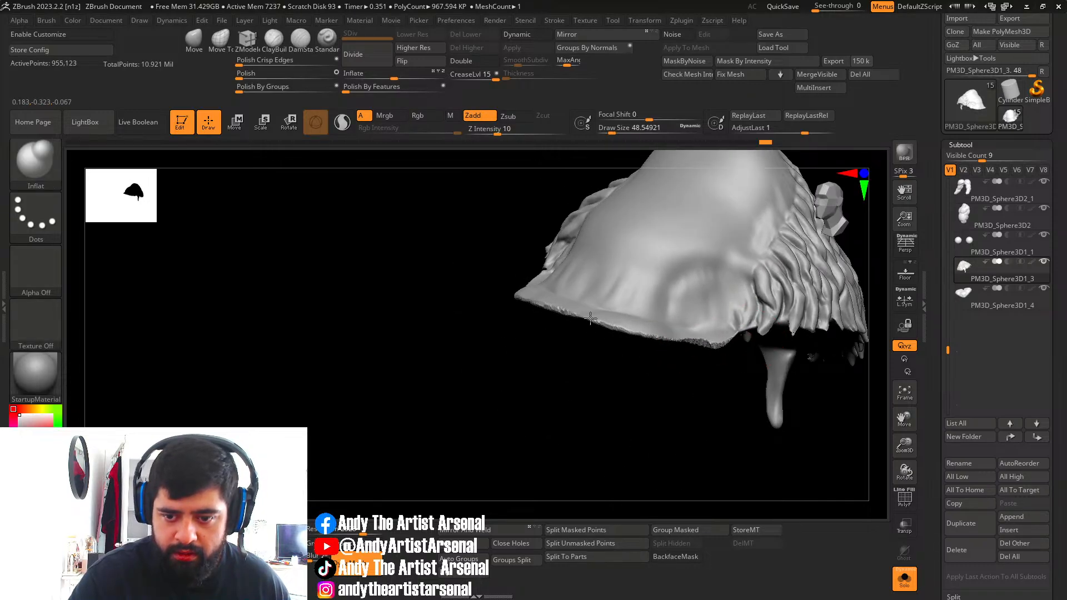
pyautogui.moveTo(591, 318); pyautogui.dragTo(598, 317)
pyautogui.moveTo(603, 311)
pyautogui.mouseDown(button='right')
pyautogui.moveTo(667, 306)
pyautogui.moveTo(622, 328)
pyautogui.mouseUp(button='right')
# Try to remesh the mane with DynaMesh and check the jagged seam beneath the fur tips.
pyautogui.keyDown('ctrl'); pyautogui.moveTo(753, 297); pyautogui.dragTo(734, 382); pyautogui.keyUp('ctrl')
pyautogui.moveTo(611, 372); pyautogui.dragTo(573, 369, button='right')
pyautogui.keyDown('ctrl'); pyautogui.moveTo(572, 370); pyautogui.dragTo(647, 378, button='right'); pyautogui.keyUp('ctrl')
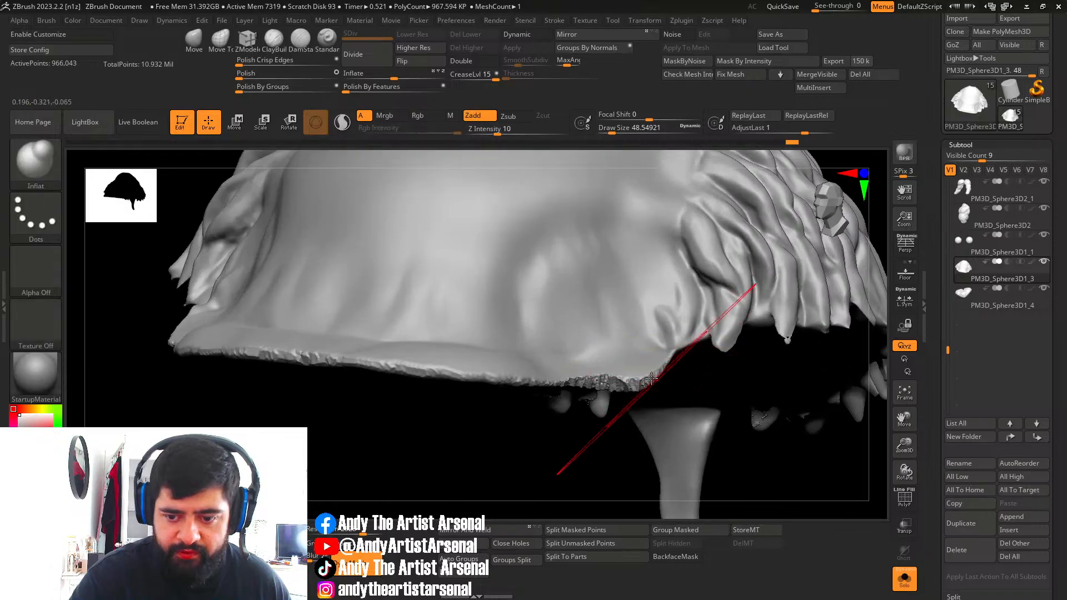
pyautogui.press('s')
pyautogui.moveTo(651, 380); pyautogui.dragTo(646, 380)
pyautogui.moveTo(639, 375); pyautogui.dragTo(617, 325, button='right')
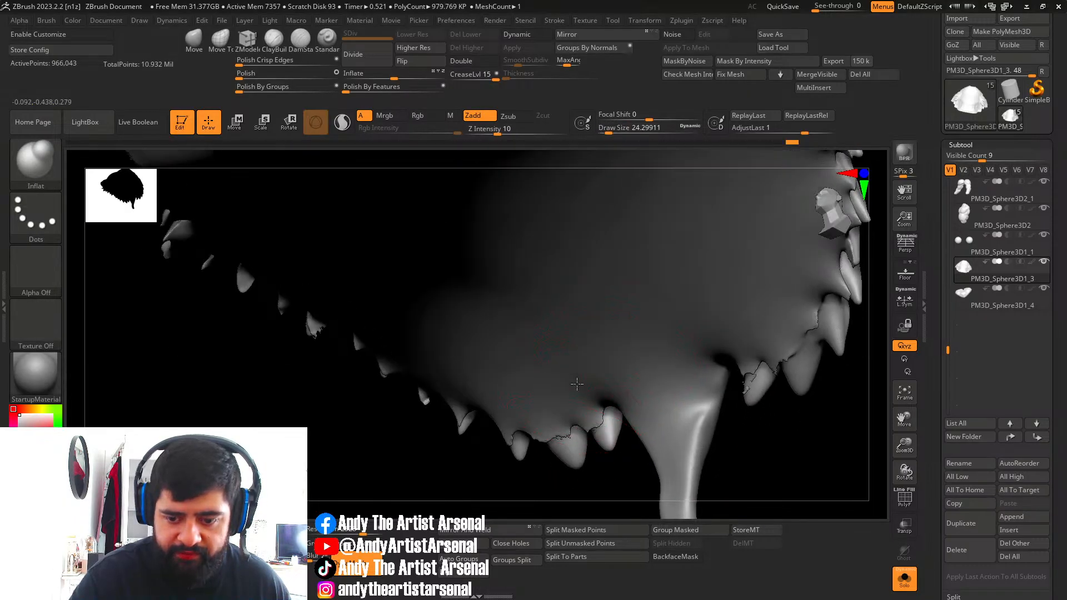
pyautogui.moveTo(577, 384)
pyautogui.mouseDown(button='right')
pyautogui.moveTo(565, 425)
pyautogui.moveTo(558, 397)
pyautogui.moveTo(578, 447)
pyautogui.moveTo(597, 406)
pyautogui.moveTo(657, 398)
pyautogui.moveTo(721, 411)
pyautogui.moveTo(701, 416)
pyautogui.mouseUp(button='right')
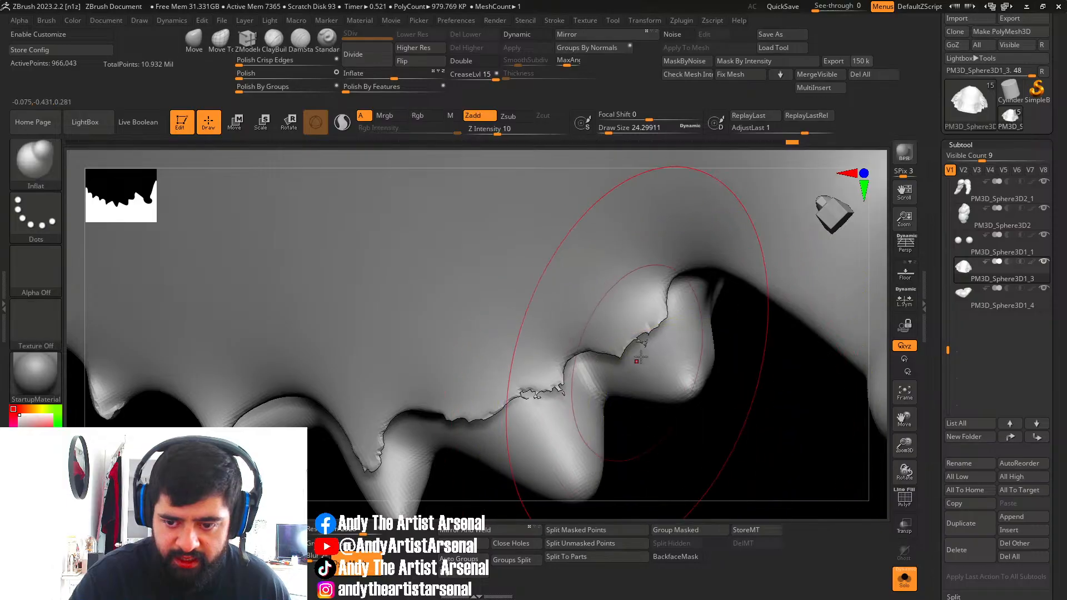
pyautogui.keyDown('ctrl'); pyautogui.moveTo(522, 491); pyautogui.dragTo(509, 502); pyautogui.keyUp('ctrl')
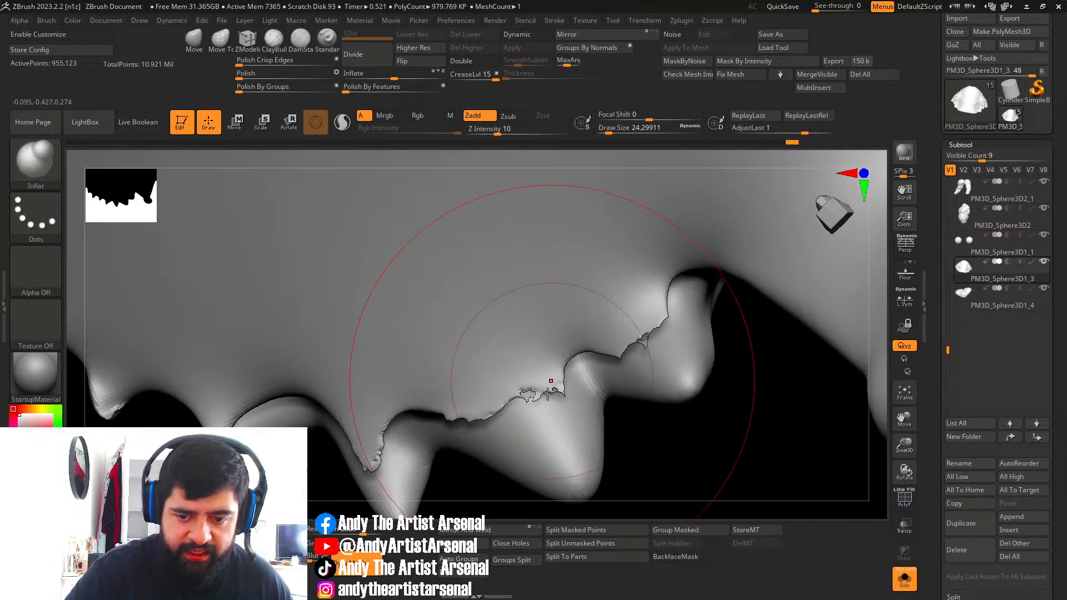
# Inflate along the jagged seam beneath the mane's fur tips with Inflat at draw size 5.3.
pyautogui.press('s')
pyautogui.moveTo(546, 392)
pyautogui.mouseDown()
pyautogui.moveTo(537, 390)
pyautogui.moveTo(563, 369)
pyautogui.moveTo(527, 401)
pyautogui.mouseUp()
pyautogui.moveTo(533, 399); pyautogui.dragTo(537, 383, button='right')
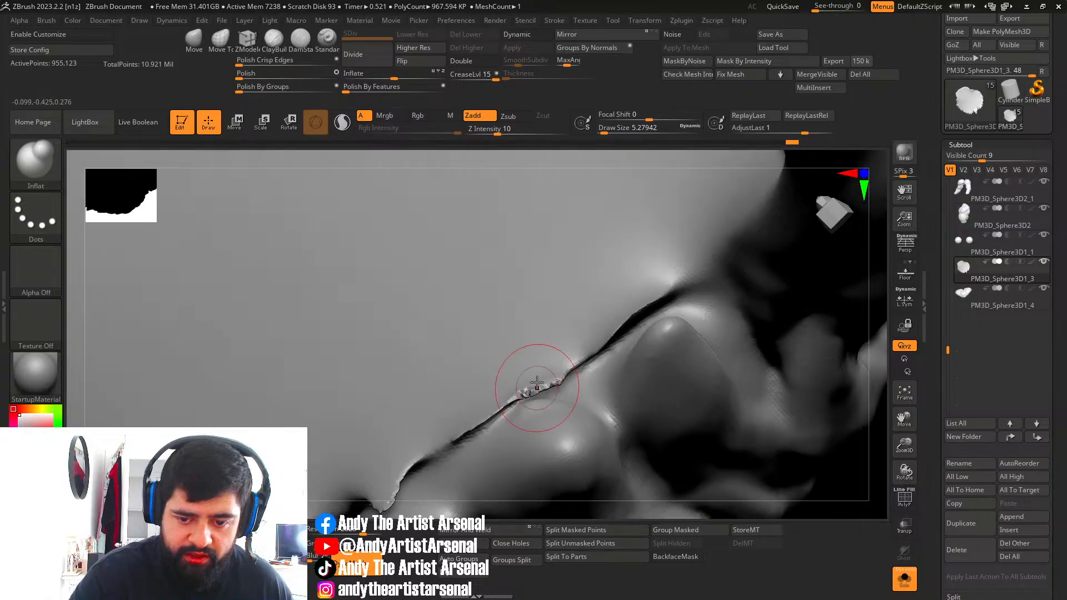
pyautogui.moveTo(538, 386); pyautogui.dragTo(506, 407)
pyautogui.keyDown('alt'); pyautogui.moveTo(471, 433); pyautogui.dragTo(521, 383, button='right'); pyautogui.keyUp('alt')
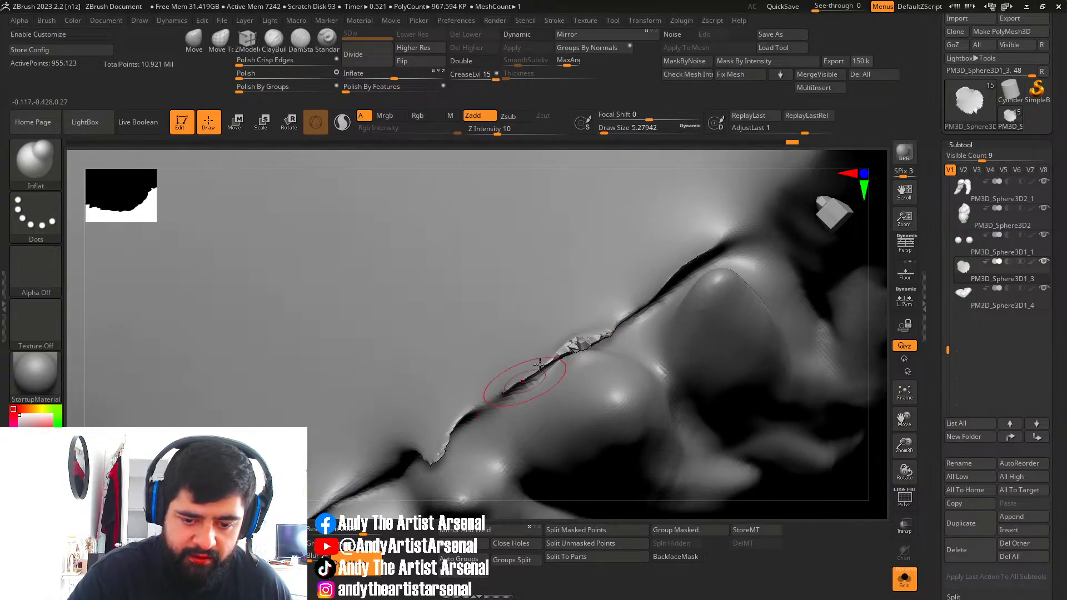
pyautogui.moveTo(547, 368)
pyautogui.mouseDown()
pyautogui.moveTo(431, 458)
pyautogui.moveTo(447, 436)
pyautogui.moveTo(436, 450)
pyautogui.moveTo(580, 345)
pyautogui.moveTo(434, 446)
pyautogui.mouseUp()
# Smooth the inflated seam beneath the mane's fur tips with the Smooth brush.
pyautogui.press('shift')
pyautogui.keyDown('alt'); pyautogui.moveTo(671, 273); pyautogui.dragTo(621, 334, button='right'); pyautogui.keyUp('alt')
pyautogui.moveTo(650, 308)
pyautogui.keyDown('shift'); pyautogui.mouseDown()
pyautogui.moveTo(639, 323)
pyautogui.moveTo(648, 313)
pyautogui.mouseUp(); pyautogui.keyUp('shift')
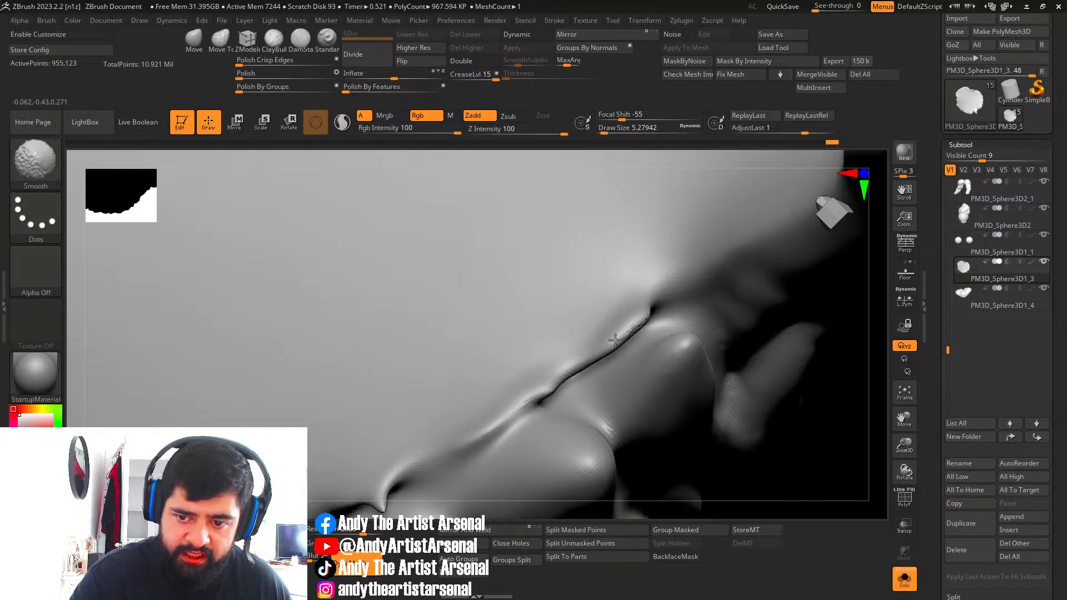
# Smooth the seam where the hair tufts meet the inner surface along the mane's edge.
pyautogui.keyDown('shift'); pyautogui.moveTo(544, 393); pyautogui.dragTo(541, 401); pyautogui.keyUp('shift')
pyautogui.keyDown('ctrl'); pyautogui.moveTo(568, 377); pyautogui.dragTo(612, 339, button='right'); pyautogui.keyUp('ctrl')
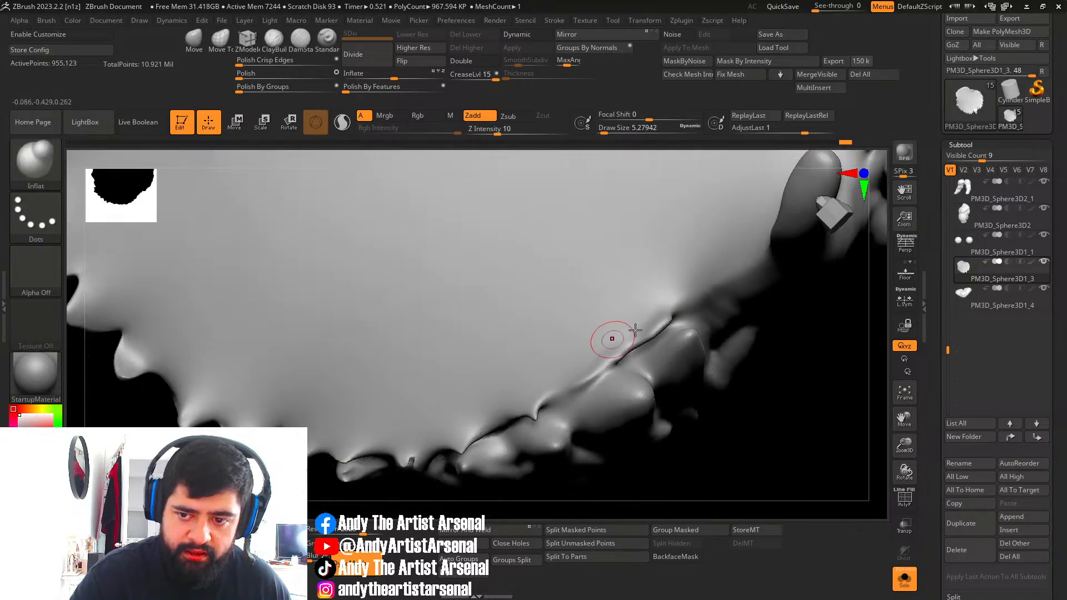
pyautogui.keyDown('alt'); pyautogui.moveTo(664, 316); pyautogui.dragTo(551, 415, button='right'); pyautogui.keyUp('alt')
pyautogui.moveTo(644, 361)
pyautogui.mouseDown(button='right')
pyautogui.moveTo(660, 363)
pyautogui.moveTo(481, 523)
pyautogui.moveTo(566, 494)
pyautogui.mouseUp(button='right')
pyautogui.keyDown('ctrl'); pyautogui.moveTo(584, 353); pyautogui.dragTo(593, 360, button='right'); pyautogui.keyUp('ctrl')
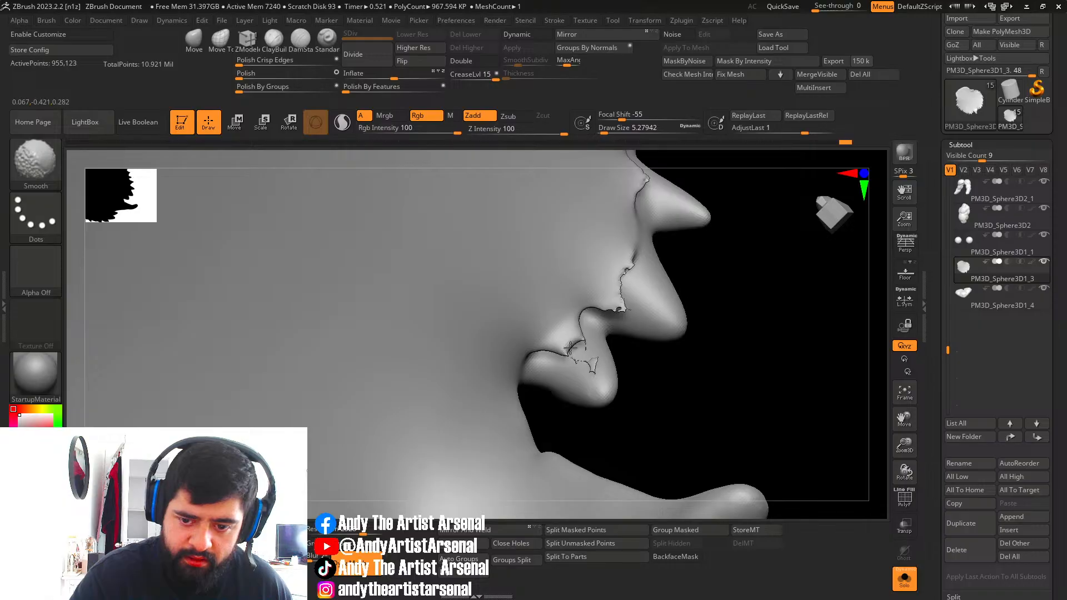
# Remesh the mane with DynaMesh and smooth the jagged seam beside the protruding tufts.
pyautogui.press('ctrl')
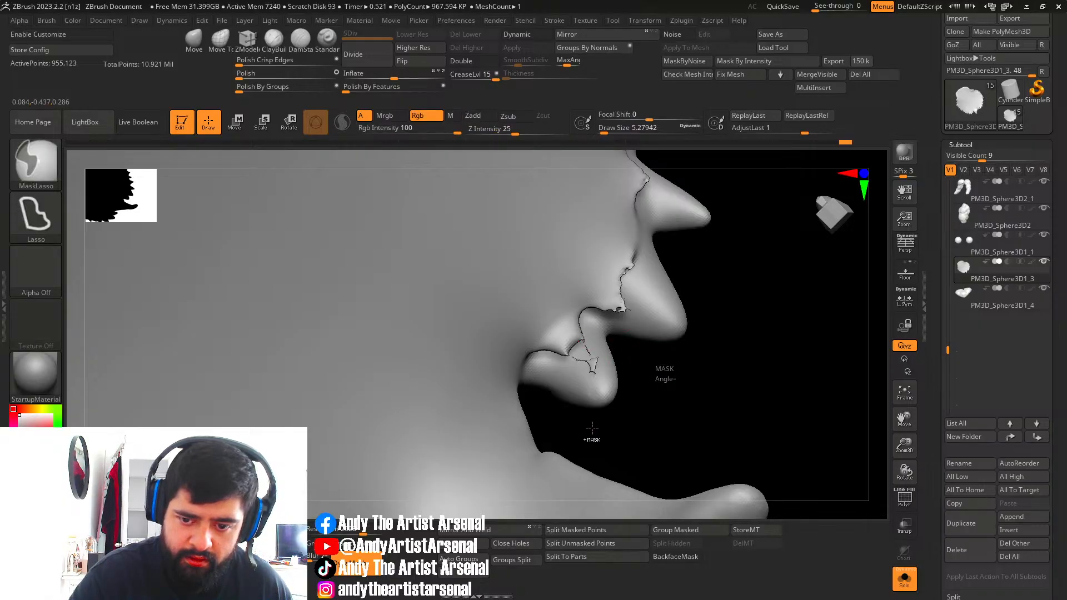
pyautogui.moveTo(587, 369); pyautogui.dragTo(587, 363, button='right')
pyautogui.moveTo(624, 334); pyautogui.dragTo(625, 296, button='right')
pyautogui.press('shift')
pyautogui.keyDown('shift'); pyautogui.moveTo(627, 284); pyautogui.dragTo(623, 278); pyautogui.keyUp('shift')
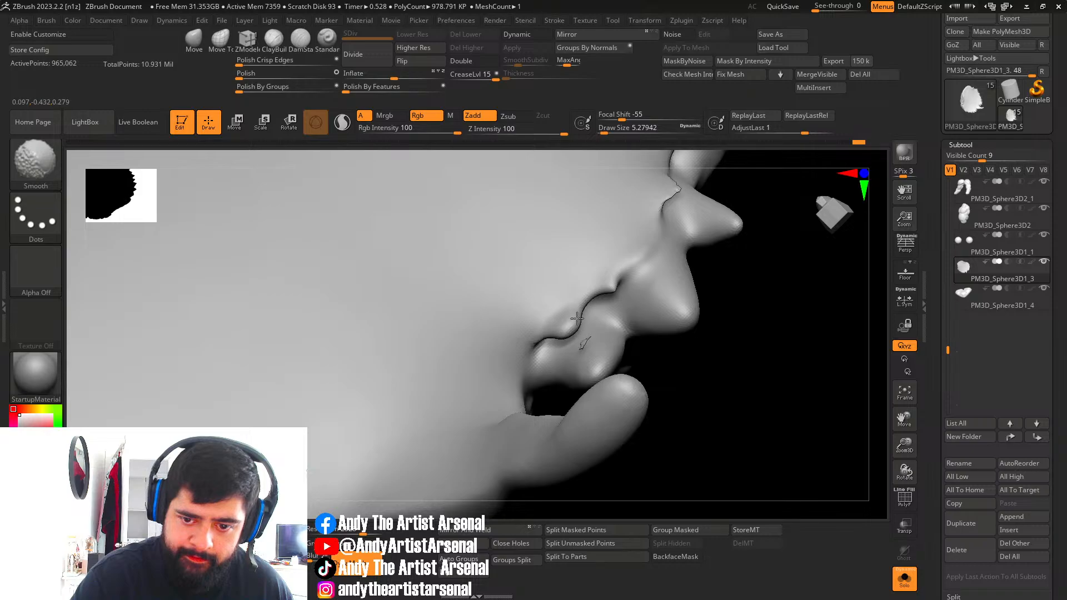
# Smooth the creases and tuft bases farther along the mane's inner side edge.
pyautogui.moveTo(621, 300)
pyautogui.mouseDown(button='right')
pyautogui.moveTo(595, 326)
pyautogui.moveTo(615, 281)
pyautogui.mouseUp(button='right')
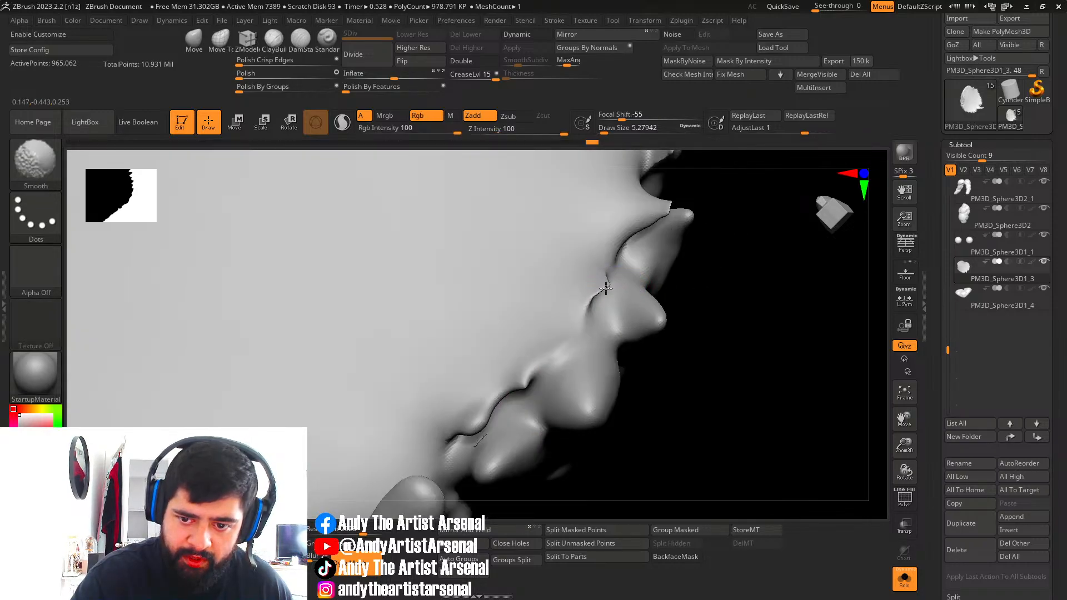
pyautogui.keyDown('shift'); pyautogui.moveTo(606, 288); pyautogui.dragTo(598, 295); pyautogui.keyUp('shift')
pyautogui.moveTo(511, 408); pyautogui.dragTo(471, 456, button='right')
pyautogui.moveTo(553, 365); pyautogui.dragTo(565, 331, button='right')
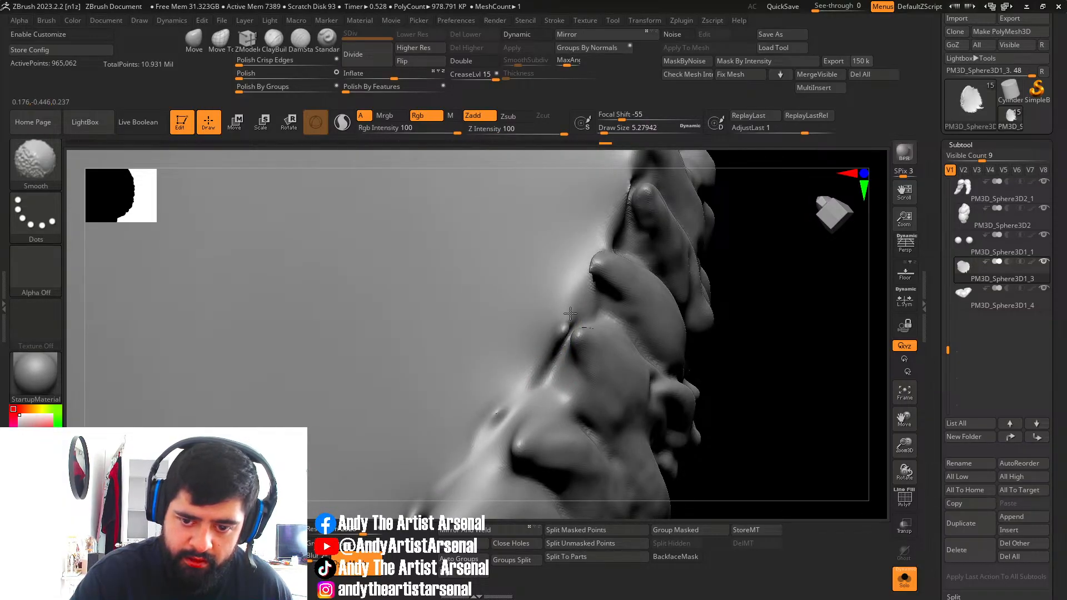
pyautogui.moveTo(570, 321)
pyautogui.mouseDown(button='right')
pyautogui.moveTo(578, 270)
pyautogui.moveTo(577, 360)
pyautogui.moveTo(600, 300)
pyautogui.moveTo(583, 333)
pyautogui.moveTo(587, 371)
pyautogui.mouseUp(button='right')
pyautogui.keyDown('shift'); pyautogui.moveTo(585, 372); pyautogui.dragTo(580, 378); pyautogui.keyUp('shift')
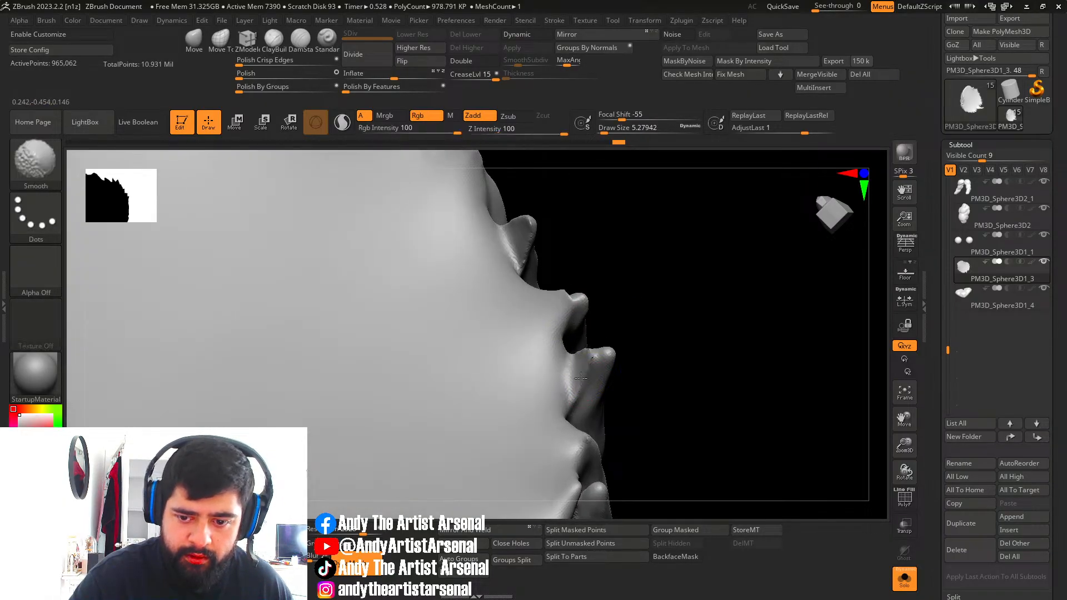
pyautogui.moveTo(586, 354)
pyautogui.mouseDown(button='right')
pyautogui.moveTo(576, 291)
pyautogui.moveTo(550, 339)
pyautogui.moveTo(559, 344)
pyautogui.moveTo(546, 316)
pyautogui.moveTo(531, 317)
pyautogui.moveTo(531, 364)
pyautogui.mouseUp(button='right')
pyautogui.keyDown('shift'); pyautogui.moveTo(502, 309); pyautogui.dragTo(446, 236); pyautogui.keyUp('shift')
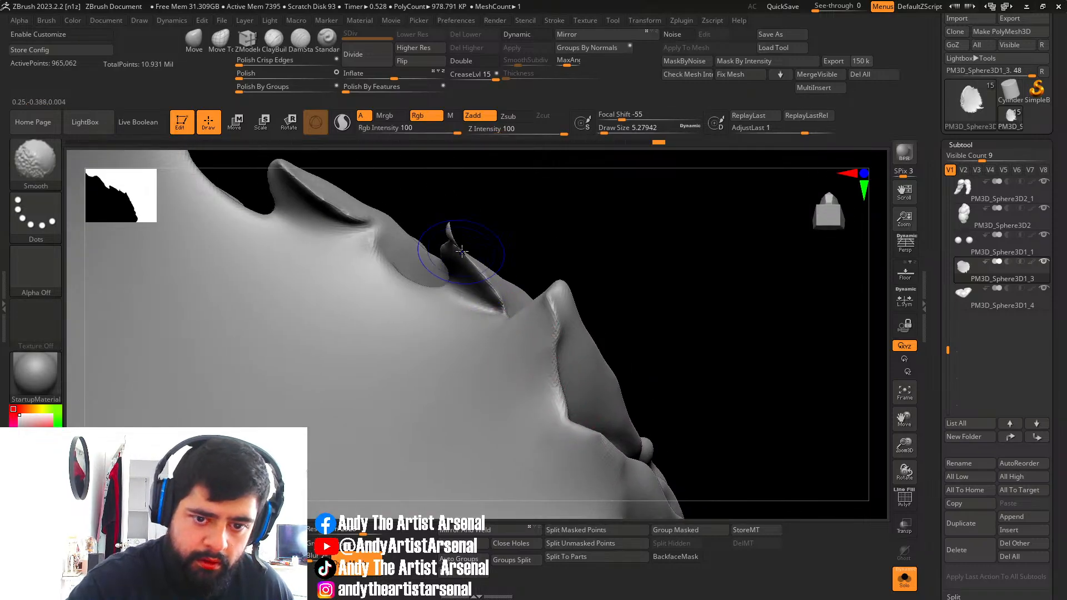
pyautogui.moveTo(435, 245); pyautogui.dragTo(499, 235, button='right')
pyautogui.moveTo(468, 245)
pyautogui.keyDown('shift'); pyautogui.mouseDown()
pyautogui.moveTo(466, 255)
pyautogui.moveTo(466, 227)
pyautogui.moveTo(465, 242)
pyautogui.mouseUp(); pyautogui.keyUp('shift')
pyautogui.hotkey('ctrl', 'z')
# Fill the broken surface of the thin tuft using ClayBuildup at draw size 2.06985 with BackfaceMask enabled, and remesh it.
pyautogui.press('s')
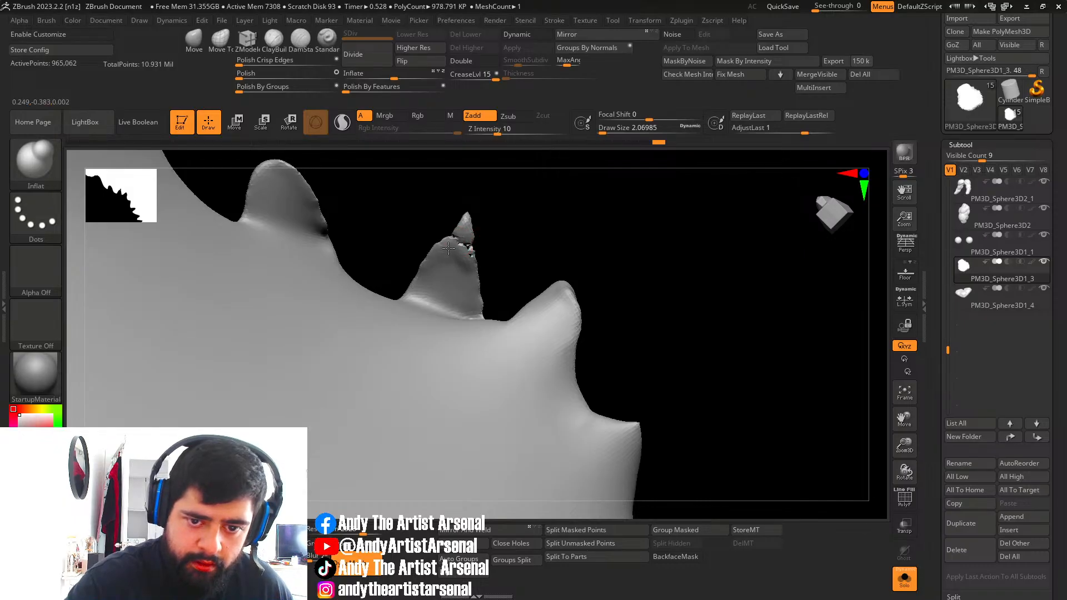
pyautogui.click(270, 48)
pyautogui.click(675, 557)
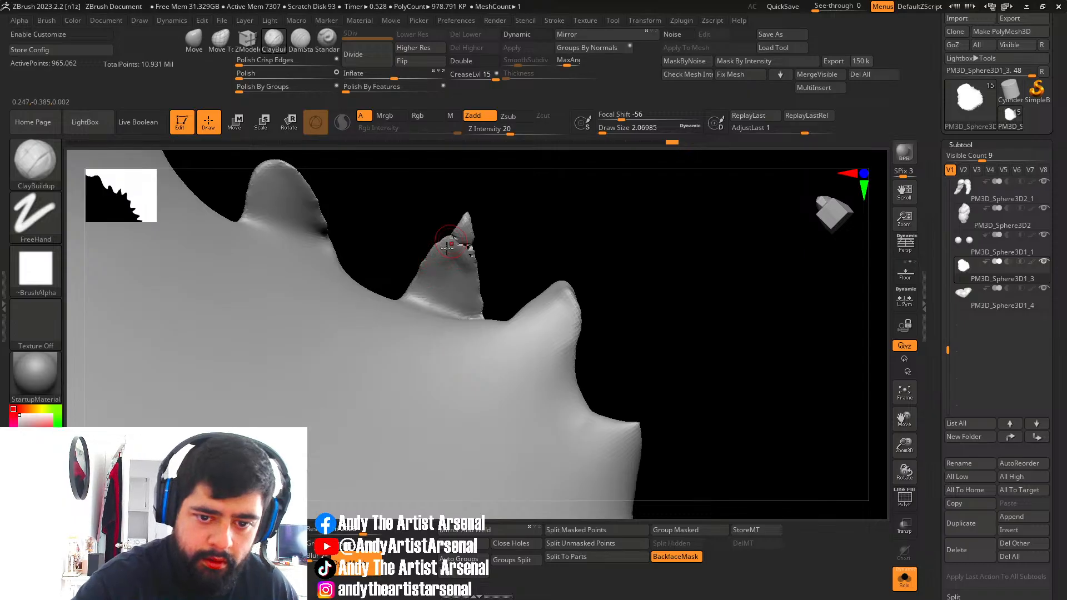
pyautogui.moveTo(439, 281)
pyautogui.mouseDown()
pyautogui.moveTo(423, 302)
pyautogui.moveTo(465, 277)
pyautogui.moveTo(464, 317)
pyautogui.moveTo(448, 331)
pyautogui.mouseUp()
pyautogui.moveTo(443, 259); pyautogui.dragTo(432, 309)
pyautogui.moveTo(437, 273)
pyautogui.mouseDown()
pyautogui.moveTo(424, 319)
pyautogui.moveTo(404, 314)
pyautogui.mouseUp()
pyautogui.keyDown('ctrl'); pyautogui.moveTo(502, 239); pyautogui.dragTo(522, 283); pyautogui.keyUp('ctrl')
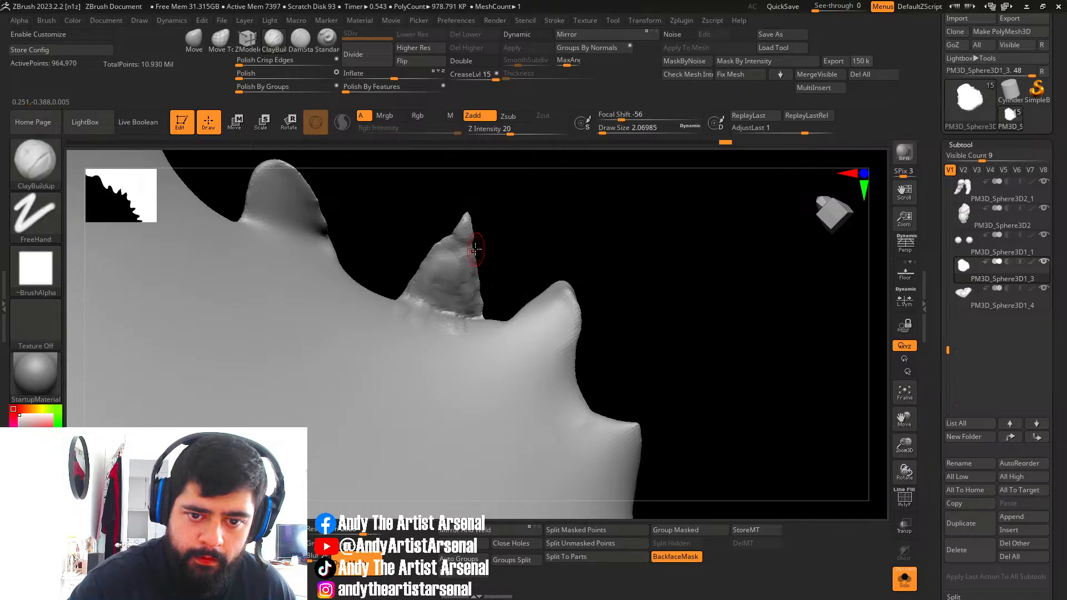
# Thicken the thin tuft's inner and outer faces up to its tip with more clay strokes, and remesh the mane.
pyautogui.moveTo(474, 246); pyautogui.dragTo(456, 229, button='right')
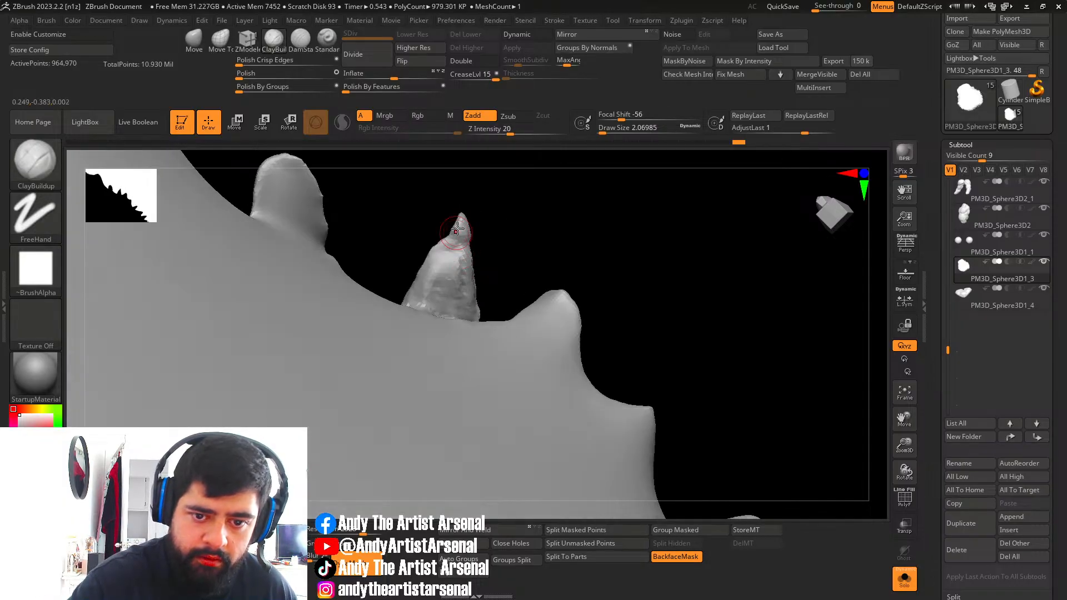
pyautogui.moveTo(420, 313)
pyautogui.mouseDown()
pyautogui.moveTo(445, 273)
pyautogui.moveTo(457, 333)
pyautogui.mouseUp()
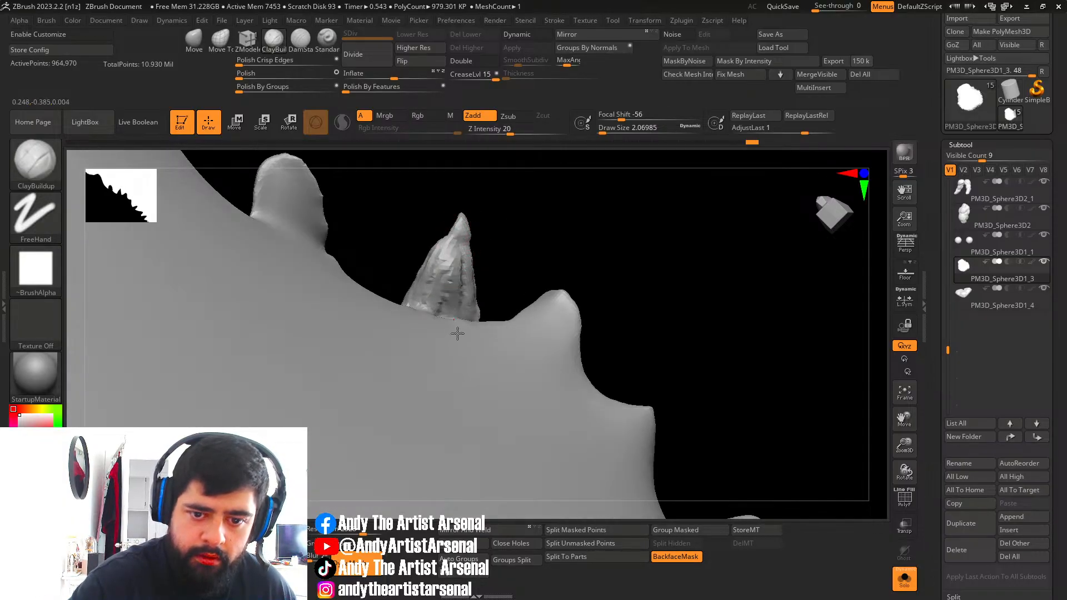
pyautogui.moveTo(455, 259)
pyautogui.mouseDown(button='right')
pyautogui.moveTo(469, 241)
pyautogui.moveTo(461, 276)
pyautogui.mouseUp(button='right')
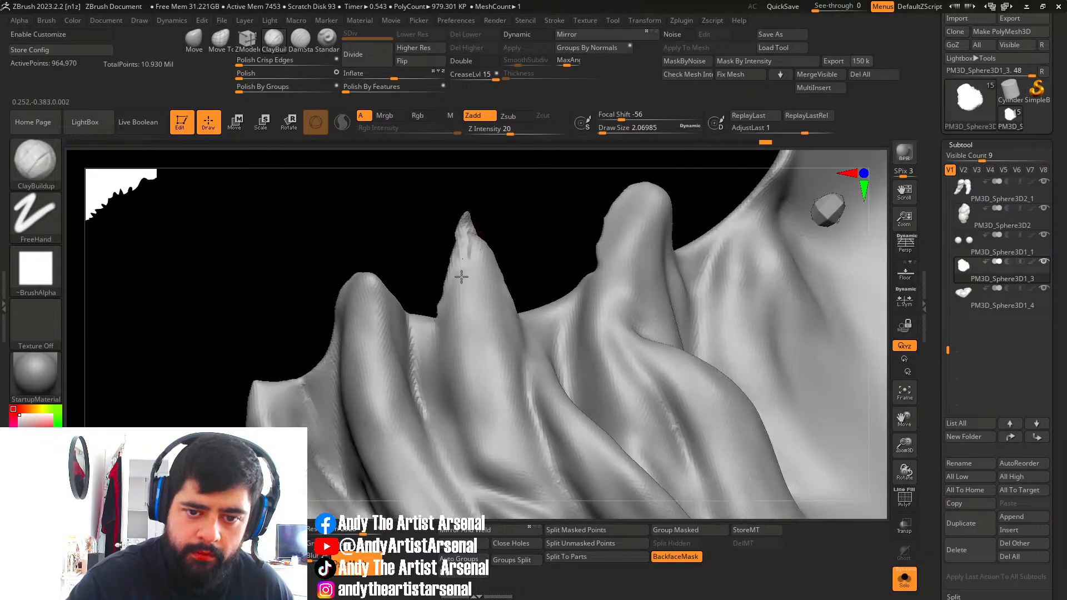
pyautogui.press('ctrl')
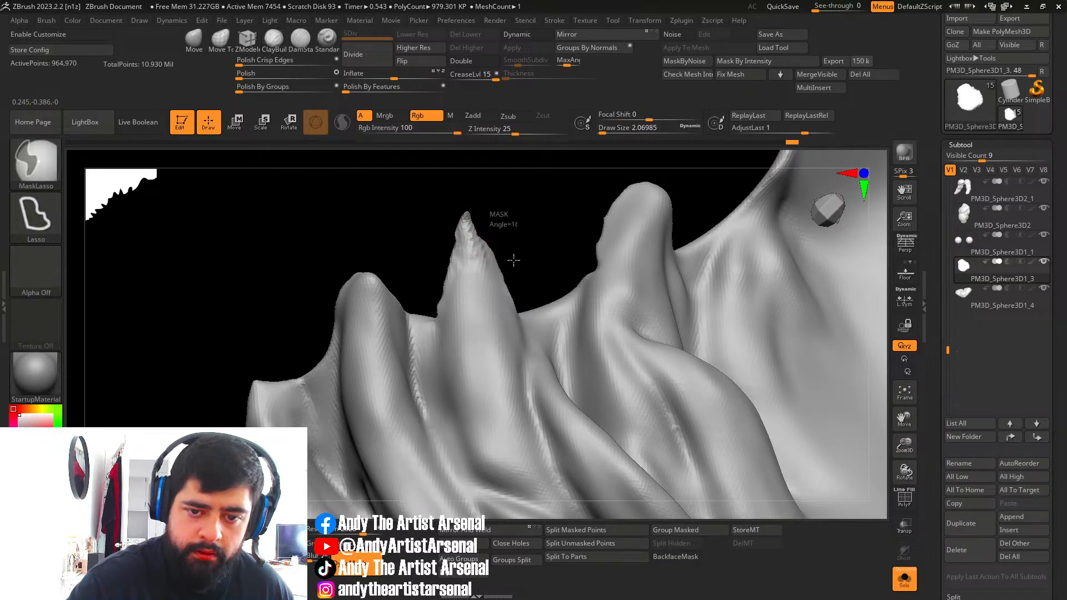
pyautogui.moveTo(607, 409); pyautogui.dragTo(633, 419, button='right')
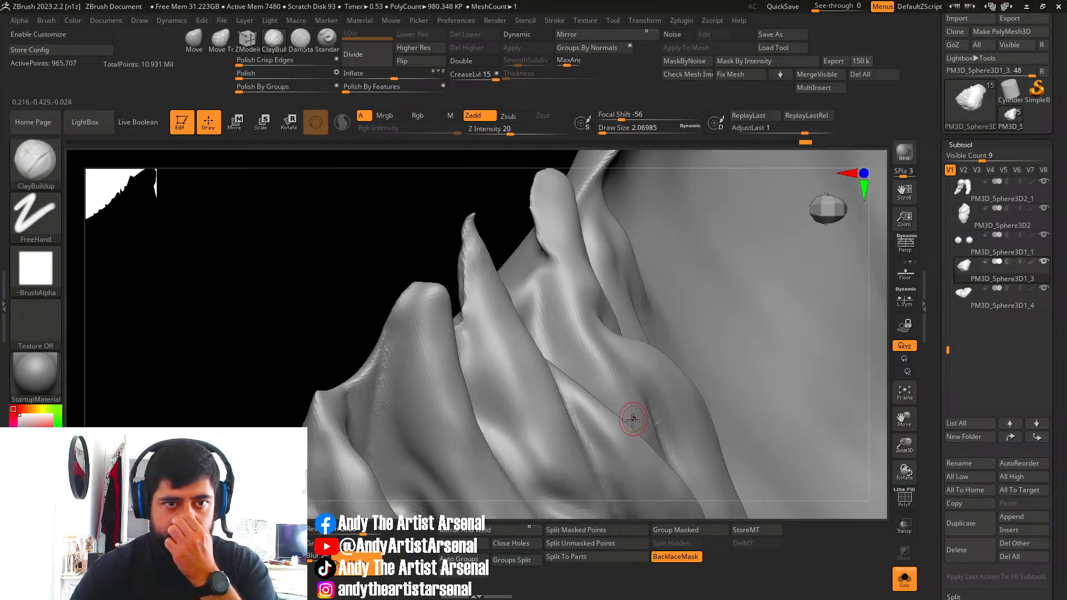
# Set the draw size to about 10.63 and smooth the rough rim at the mane's narrow end.
pyautogui.moveTo(705, 412); pyautogui.dragTo(602, 357, button='right')
pyautogui.press('s')
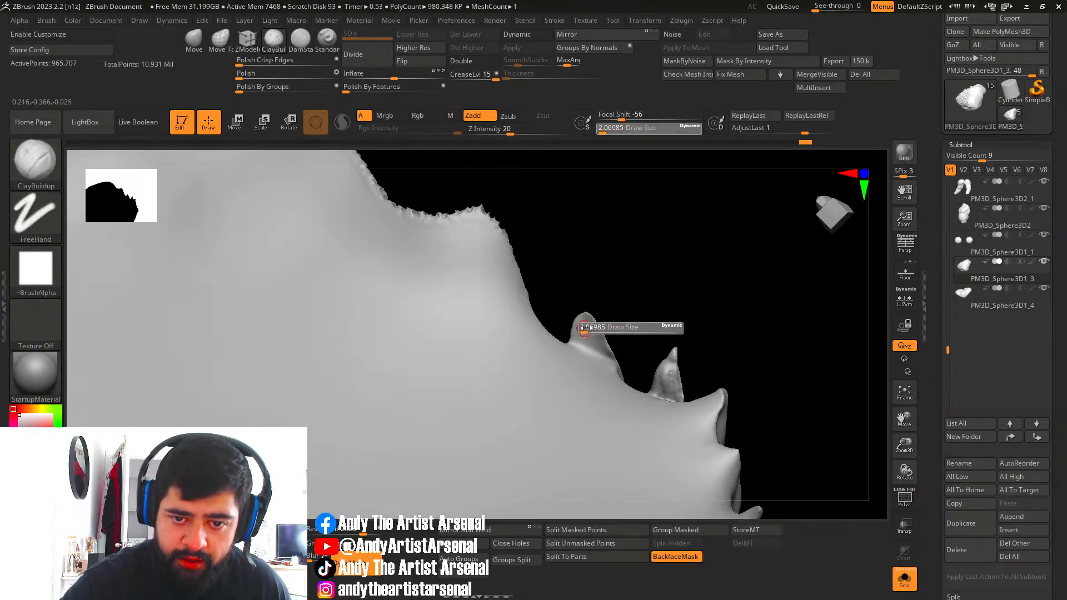
pyautogui.moveTo(588, 328); pyautogui.dragTo(592, 328)
pyautogui.moveTo(587, 358)
pyautogui.mouseDown()
pyautogui.moveTo(586, 336)
pyautogui.moveTo(605, 365)
pyautogui.mouseUp()
pyautogui.moveTo(587, 312)
pyautogui.mouseDown(button='right')
pyautogui.moveTo(555, 357)
pyautogui.moveTo(506, 303)
pyautogui.moveTo(517, 361)
pyautogui.mouseUp(button='right')
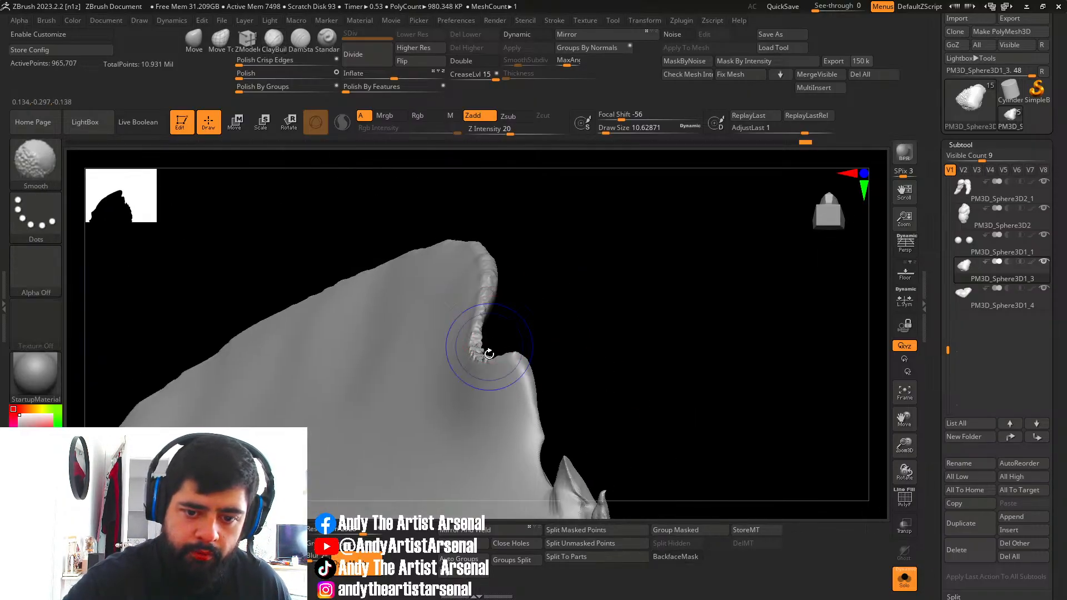
pyautogui.moveTo(487, 351)
pyautogui.keyDown('shift'); pyautogui.mouseDown()
pyautogui.moveTo(479, 319)
pyautogui.moveTo(484, 347)
pyautogui.mouseUp(); pyautogui.keyUp('shift')
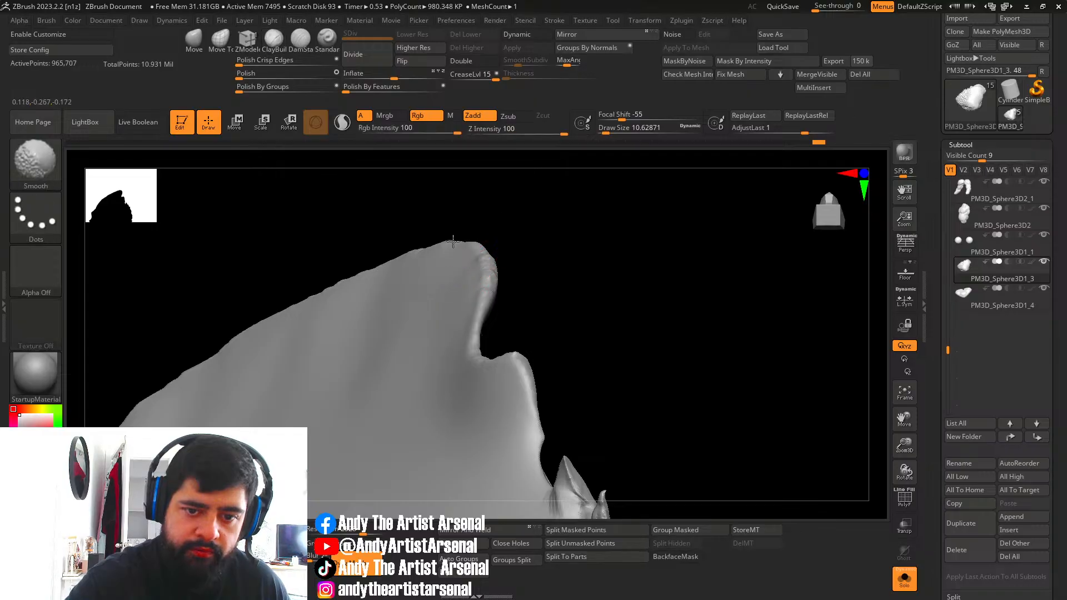
# Smooth the remaining bumpy rim around the mane's narrow end and down its side edges.
pyautogui.moveTo(557, 258)
pyautogui.mouseDown(button='right')
pyautogui.moveTo(435, 340)
pyautogui.moveTo(407, 420)
pyautogui.mouseUp(button='right')
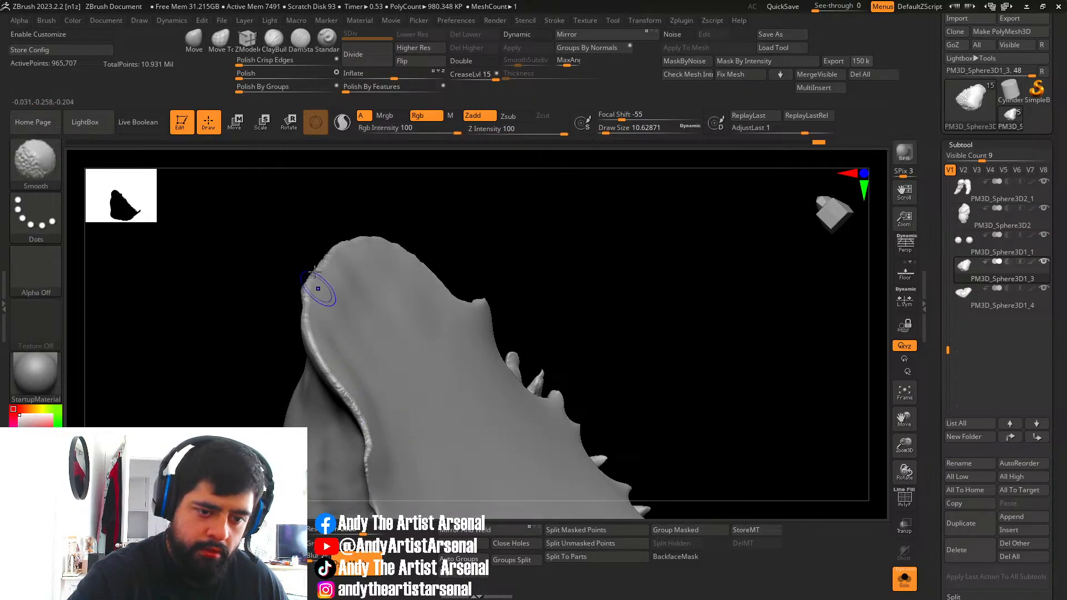
pyautogui.keyDown('shift'); pyautogui.moveTo(314, 289); pyautogui.dragTo(329, 373); pyautogui.keyUp('shift')
pyautogui.keyDown('alt'); pyautogui.moveTo(366, 468); pyautogui.dragTo(396, 341, button='right'); pyautogui.keyUp('alt')
pyautogui.keyDown('shift'); pyautogui.moveTo(397, 286); pyautogui.dragTo(411, 406); pyautogui.keyUp('shift')
pyautogui.moveTo(427, 447)
pyautogui.keyDown('ctrl'); pyautogui.mouseDown(button='right')
pyautogui.moveTo(433, 381)
pyautogui.moveTo(443, 457)
pyautogui.moveTo(467, 335)
pyautogui.moveTo(471, 345)
pyautogui.mouseUp(button='right'); pyautogui.keyUp('ctrl')
pyautogui.moveTo(471, 345)
pyautogui.keyDown('ctrl'); pyautogui.mouseDown(button='right')
pyautogui.moveTo(476, 378)
pyautogui.moveTo(428, 322)
pyautogui.mouseUp(button='right'); pyautogui.keyUp('ctrl')
pyautogui.keyDown('shift'); pyautogui.moveTo(401, 289); pyautogui.dragTo(402, 313); pyautogui.keyUp('shift')
pyautogui.moveTo(426, 303)
pyautogui.mouseDown(button='right')
pyautogui.moveTo(518, 281)
pyautogui.moveTo(477, 313)
pyautogui.moveTo(533, 369)
pyautogui.moveTo(502, 301)
pyautogui.mouseUp(button='right')
# Separate the stray mesh part near the rim by visibility and delete the hidden geometry.
pyautogui.keyDown('ctrl'); pyautogui.keyDown('shift'); pyautogui.moveTo(434, 240); pyautogui.dragTo(459, 279); pyautogui.keyUp('shift'); pyautogui.keyUp('ctrl')
pyautogui.keyDown('ctrl'); pyautogui.keyDown('shift'); pyautogui.click(519, 311); pyautogui.keyUp('shift'); pyautogui.keyUp('ctrl')
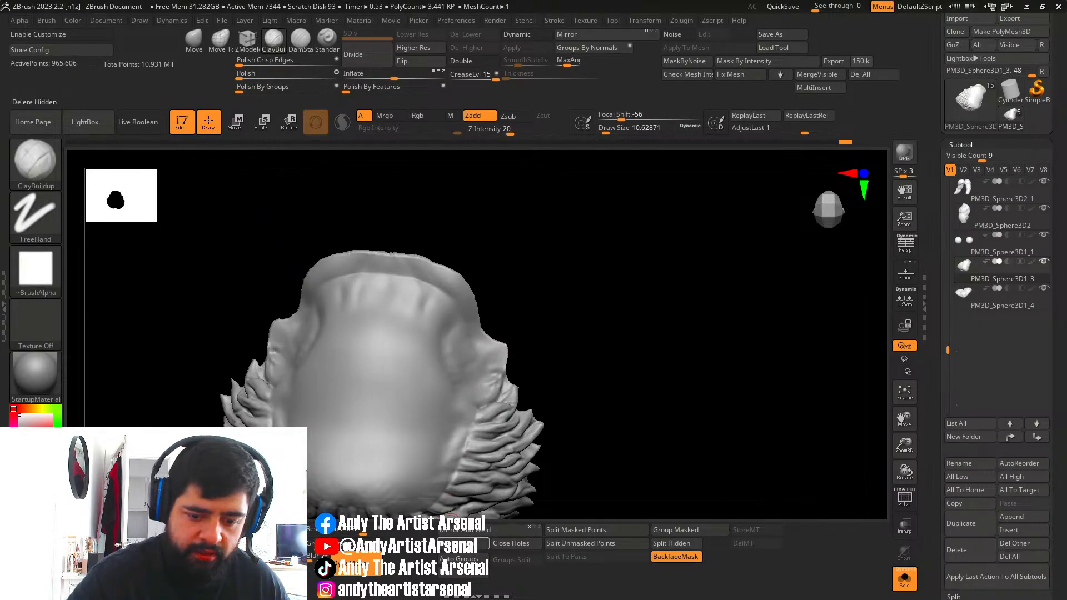
pyautogui.moveTo(615, 348)
pyautogui.mouseDown(button='right')
pyautogui.moveTo(580, 312)
pyautogui.moveTo(531, 338)
pyautogui.moveTo(535, 239)
pyautogui.moveTo(543, 300)
pyautogui.moveTo(583, 310)
pyautogui.moveTo(495, 326)
pyautogui.moveTo(580, 278)
pyautogui.mouseUp(button='right')
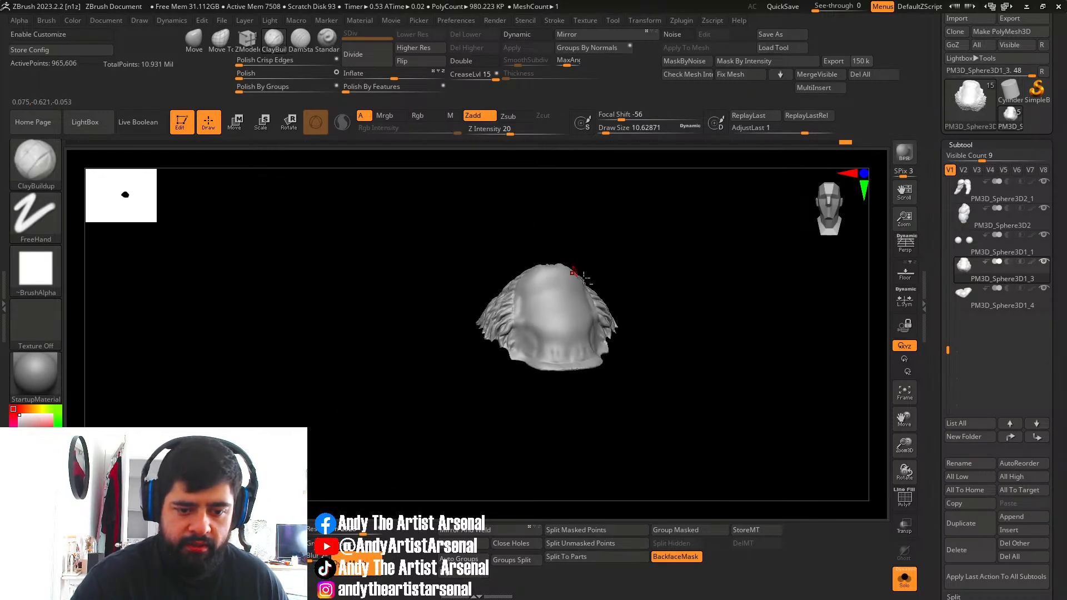
# Turn off Solo and adjust the mane's front neck edge with the Move brush at draw size 35.3543.
pyautogui.moveTo(648, 356)
pyautogui.mouseDown(button='right')
pyautogui.moveTo(615, 367)
pyautogui.moveTo(662, 369)
pyautogui.moveTo(645, 398)
pyautogui.moveTo(593, 419)
pyautogui.moveTo(587, 398)
pyautogui.mouseUp(button='right')
pyautogui.click(904, 578)
pyautogui.click(194, 40)
pyautogui.press('s')
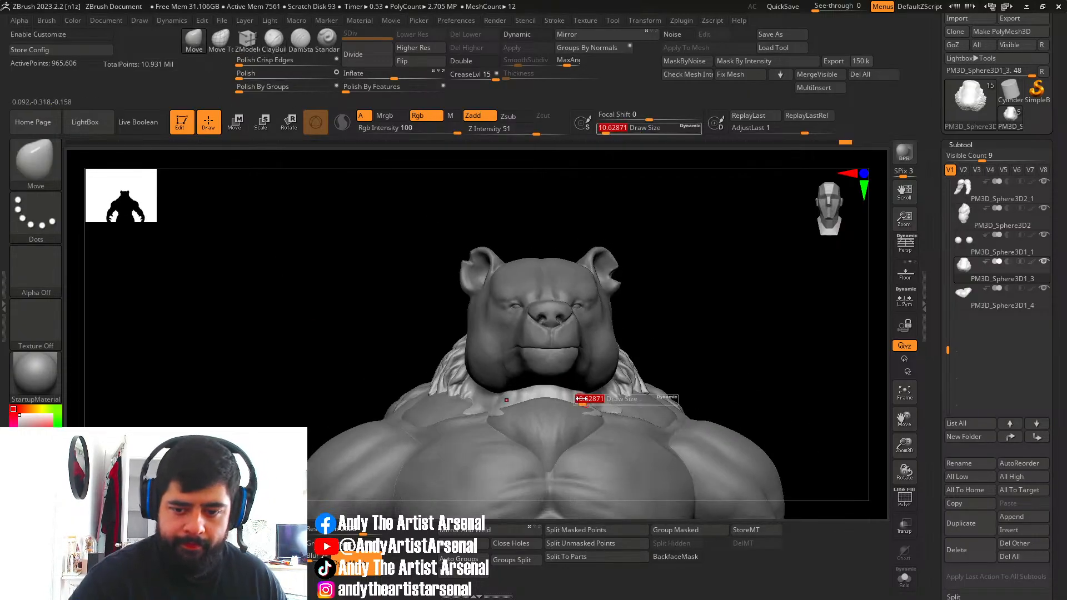
pyautogui.moveTo(586, 397); pyautogui.dragTo(592, 398)
pyautogui.moveTo(582, 413)
pyautogui.mouseDown(button='right')
pyautogui.moveTo(571, 428)
pyautogui.moveTo(636, 417)
pyautogui.moveTo(614, 414)
pyautogui.mouseUp(button='right')
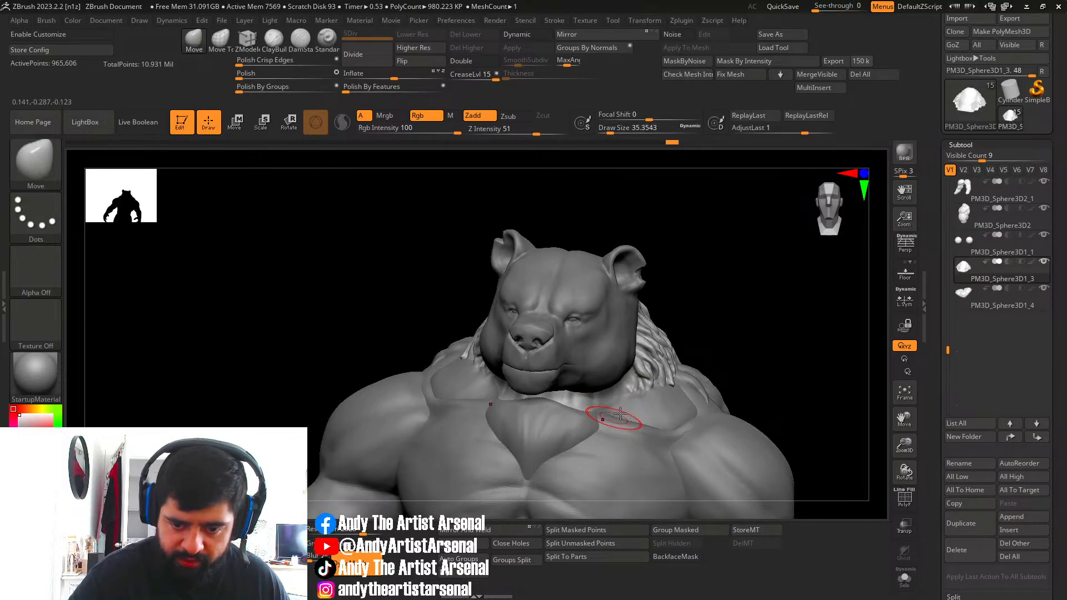
pyautogui.moveTo(623, 416)
pyautogui.mouseDown(button='right')
pyautogui.moveTo(582, 416)
pyautogui.moveTo(625, 423)
pyautogui.moveTo(550, 362)
pyautogui.moveTo(584, 395)
pyautogui.mouseUp(button='right')
# Sculpt hair strokes at the center of the throat collar with ClayBuildup, reducing the draw size to 12.8873, and smooth them.
pyautogui.click(274, 38)
pyautogui.moveTo(584, 395); pyautogui.dragTo(500, 378, button='right')
pyautogui.moveTo(623, 333); pyautogui.dragTo(661, 334, button='right')
pyautogui.moveTo(661, 333)
pyautogui.keyDown('ctrl'); pyautogui.mouseDown(button='right')
pyautogui.moveTo(666, 348)
pyautogui.moveTo(631, 324)
pyautogui.moveTo(624, 357)
pyautogui.mouseUp(button='right'); pyautogui.keyUp('ctrl')
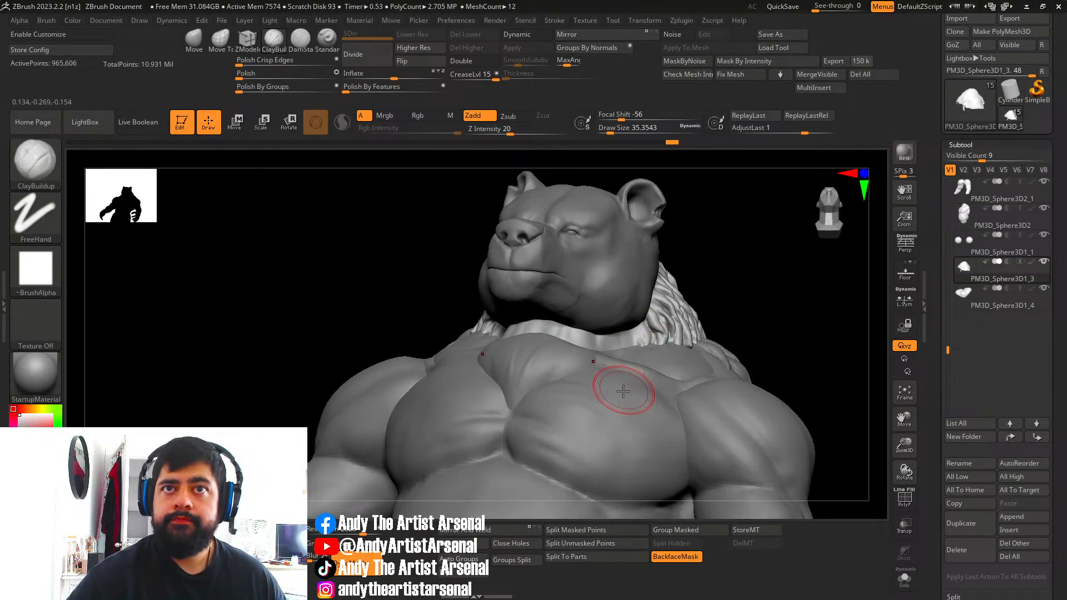
pyautogui.moveTo(567, 344); pyautogui.dragTo(673, 362, button='right')
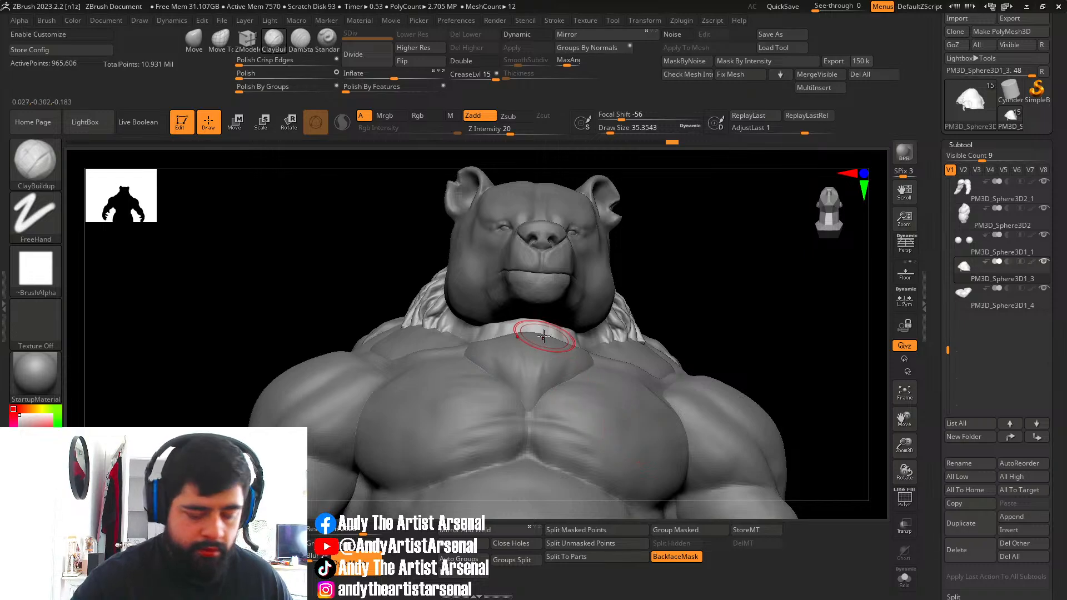
pyautogui.press('s')
pyautogui.moveTo(529, 322); pyautogui.dragTo(524, 322)
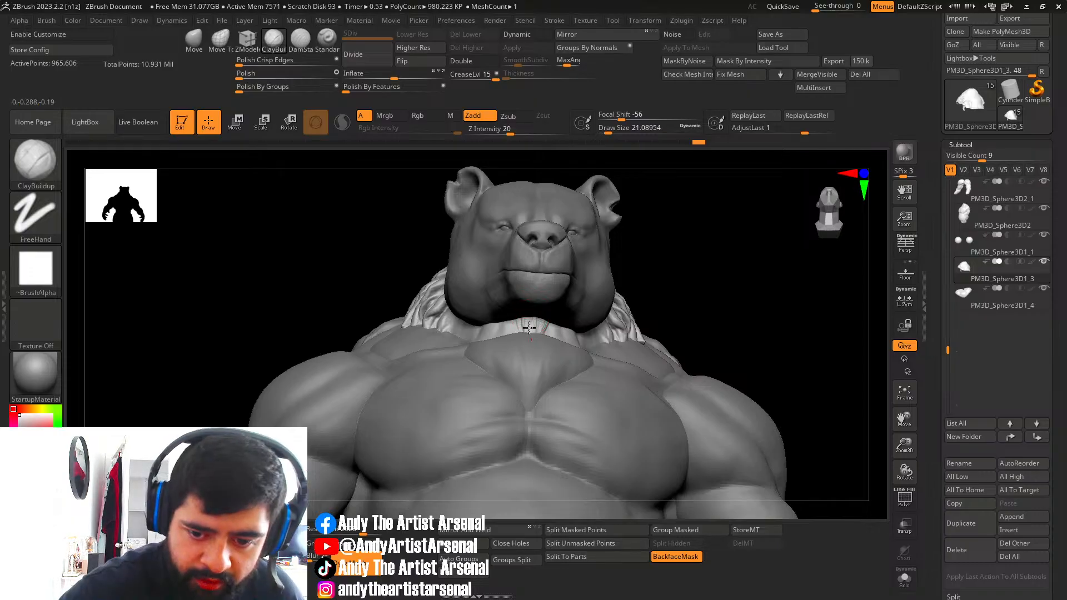
pyautogui.moveTo(535, 323); pyautogui.dragTo(532, 320)
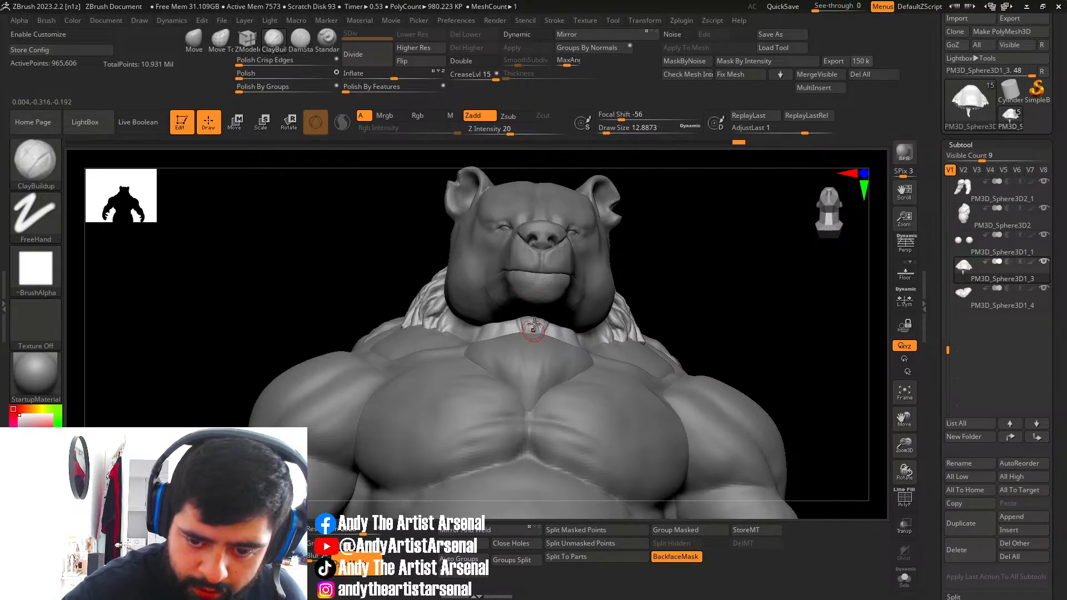
pyautogui.keyDown('shift'); pyautogui.moveTo(539, 324); pyautogui.dragTo(521, 315); pyautogui.keyUp('shift')
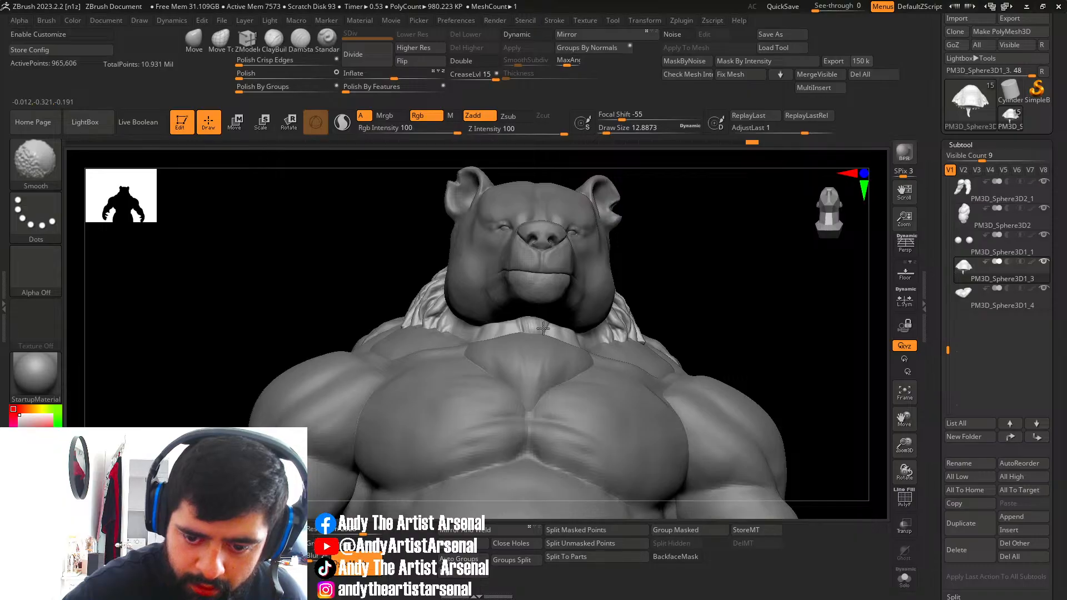
# Add broad ClayBuildup hair strokes along the side of the neck collar at draw size 24.29911.
pyautogui.moveTo(558, 303)
pyautogui.mouseDown(button='right')
pyautogui.moveTo(573, 314)
pyautogui.moveTo(525, 330)
pyautogui.moveTo(513, 320)
pyautogui.moveTo(538, 309)
pyautogui.moveTo(537, 355)
pyautogui.moveTo(522, 354)
pyautogui.mouseUp(button='right')
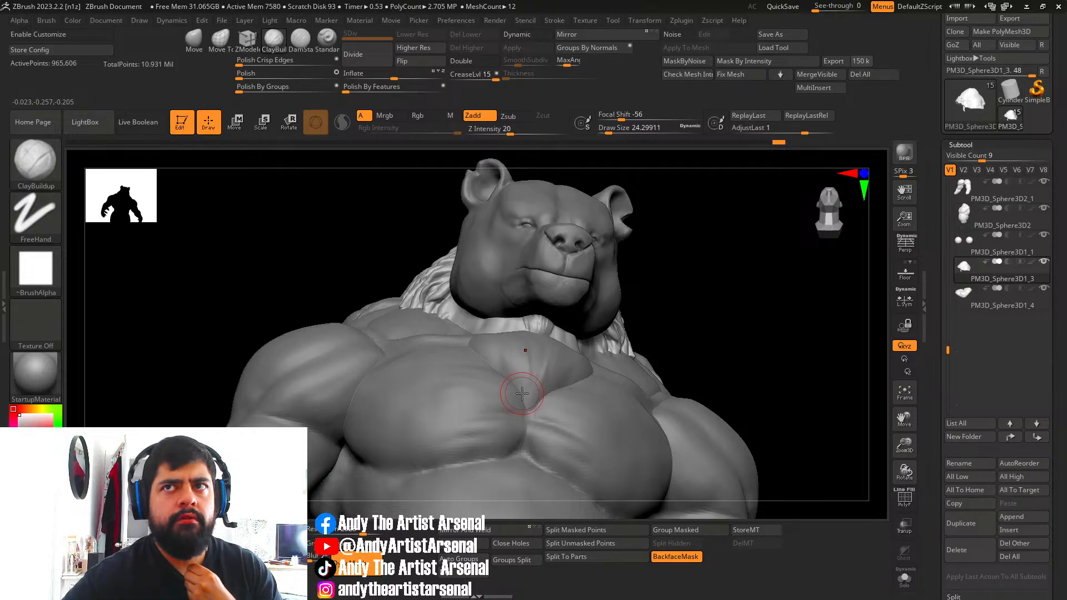
pyautogui.moveTo(523, 392)
pyautogui.mouseDown(button='right')
pyautogui.moveTo(575, 342)
pyautogui.moveTo(585, 349)
pyautogui.moveTo(558, 362)
pyautogui.mouseUp(button='right')
pyautogui.moveTo(591, 354)
pyautogui.mouseDown()
pyautogui.moveTo(574, 332)
pyautogui.moveTo(579, 315)
pyautogui.moveTo(587, 337)
pyautogui.mouseUp()
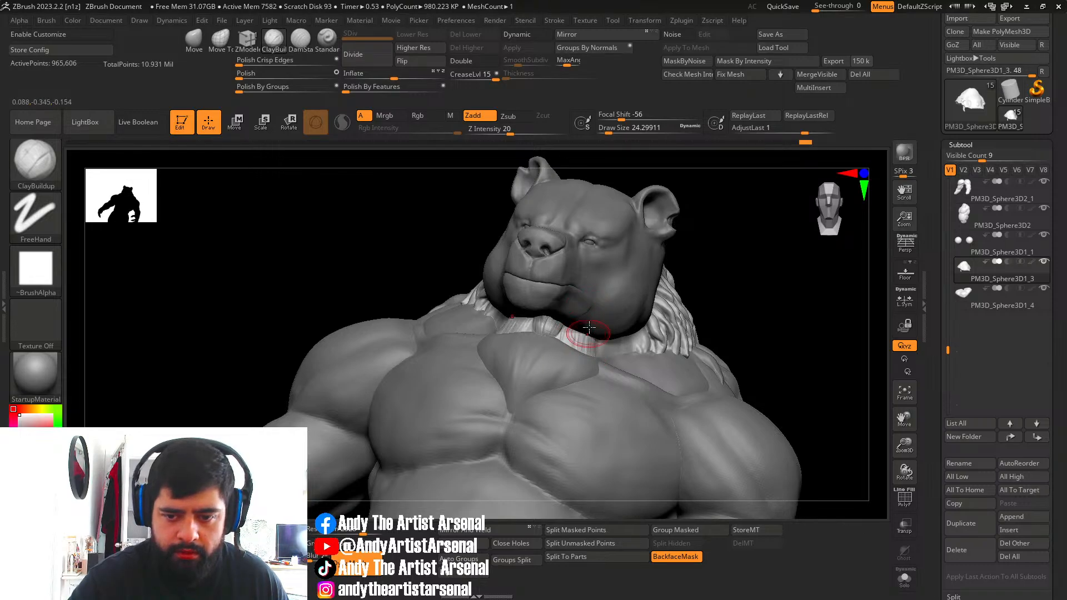
pyautogui.moveTo(610, 361); pyautogui.dragTo(584, 358, button='right')
pyautogui.moveTo(604, 367); pyautogui.dragTo(607, 340)
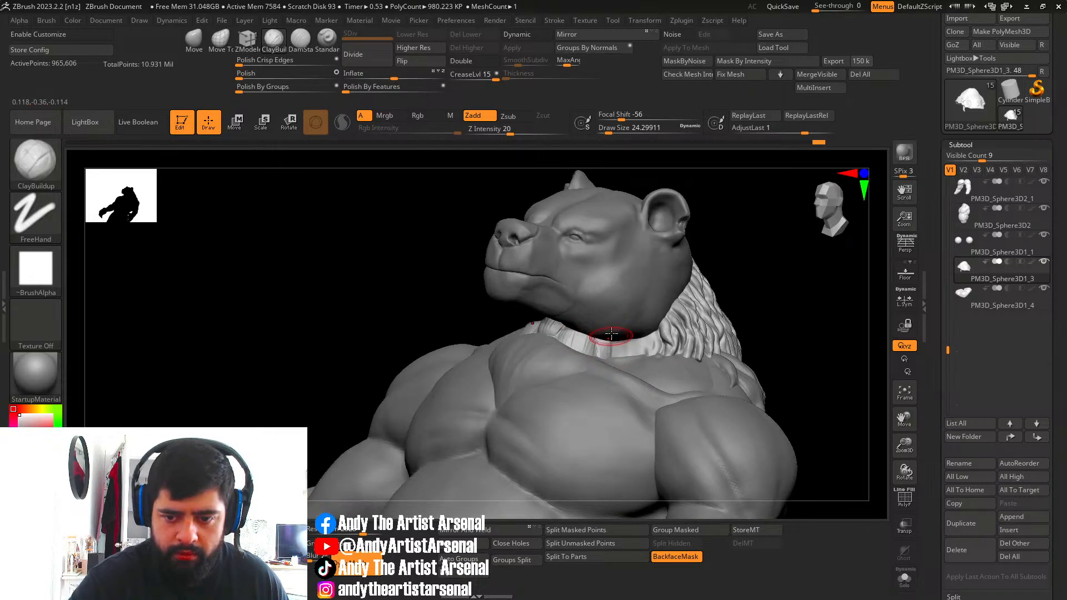
# Reduce the ClayBuildup draw size to 12.8873 and add hair strokes along the side of the neck collar.
pyautogui.press('s')
pyautogui.click(614, 351)
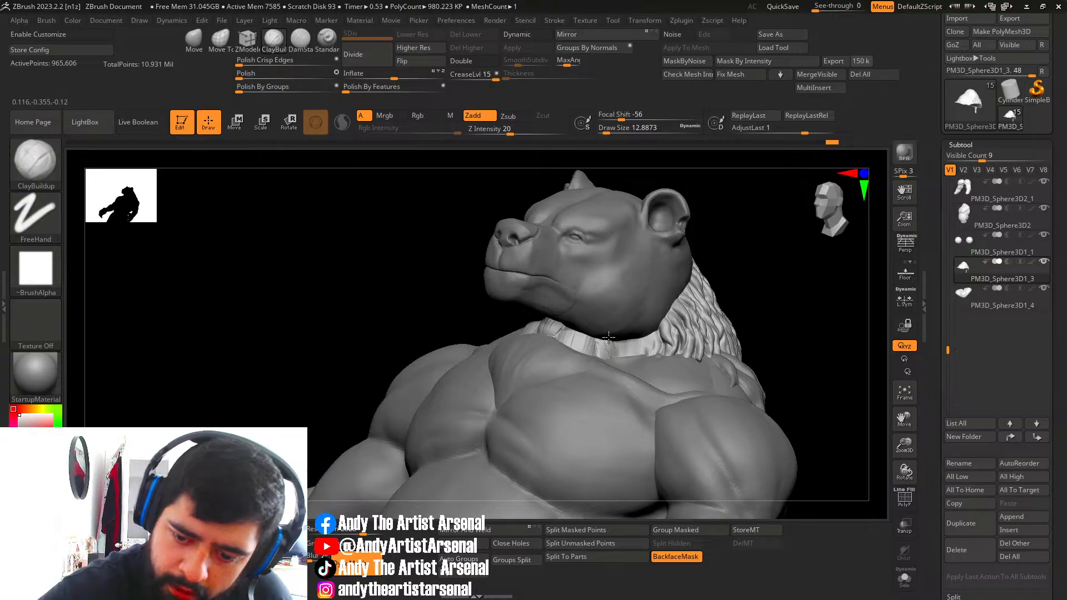
pyautogui.moveTo(618, 333); pyautogui.dragTo(633, 367)
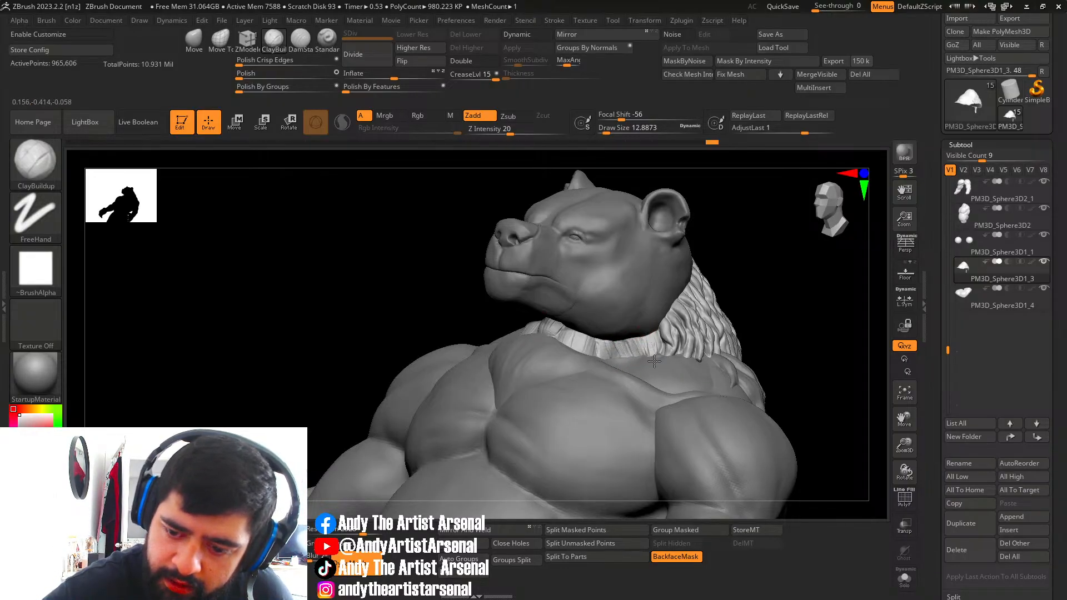
# Add finer ClayBuildup hair strands where the neck collar meets the side mane, using draw size 5.27942.
pyautogui.keyDown('ctrl'); pyautogui.moveTo(645, 334); pyautogui.dragTo(669, 335, button='right'); pyautogui.keyUp('ctrl')
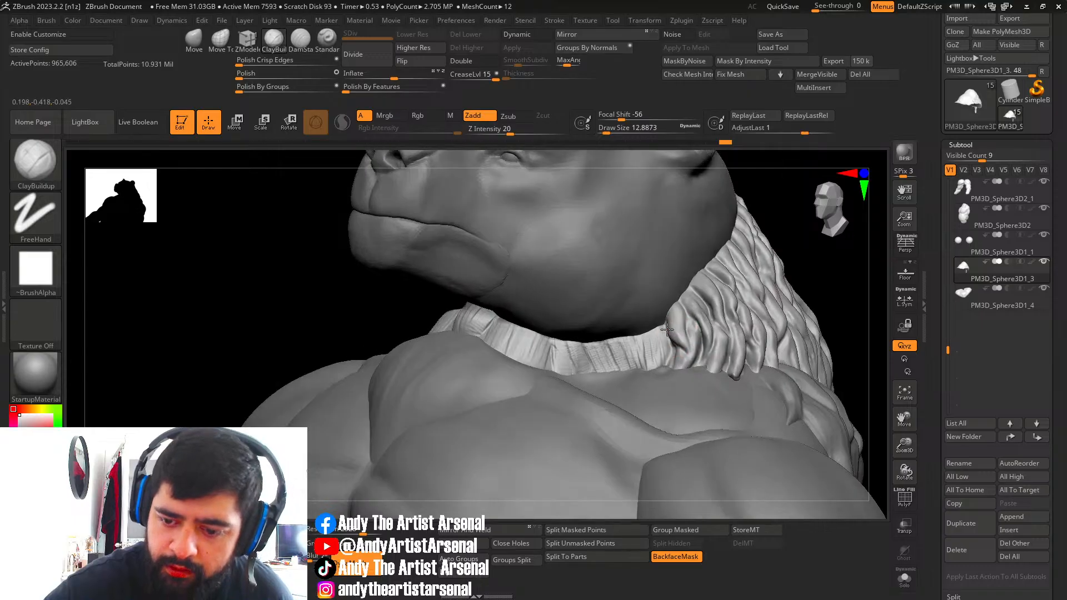
pyautogui.press('space')
pyautogui.moveTo(666, 336); pyautogui.dragTo(661, 337)
pyautogui.moveTo(660, 364); pyautogui.dragTo(656, 346, button='right')
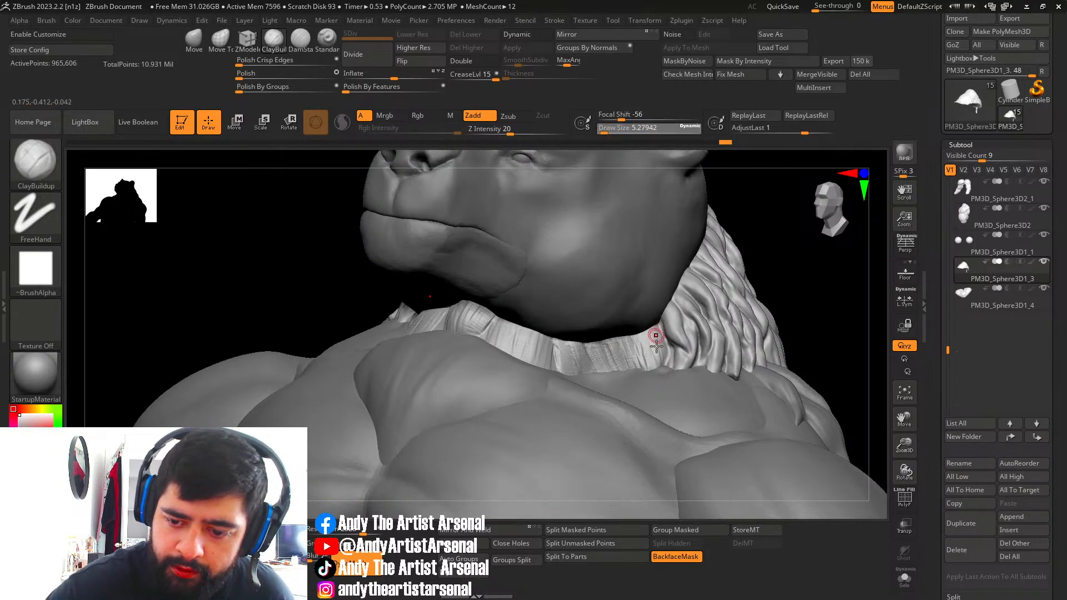
pyautogui.moveTo(657, 334); pyautogui.dragTo(659, 357)
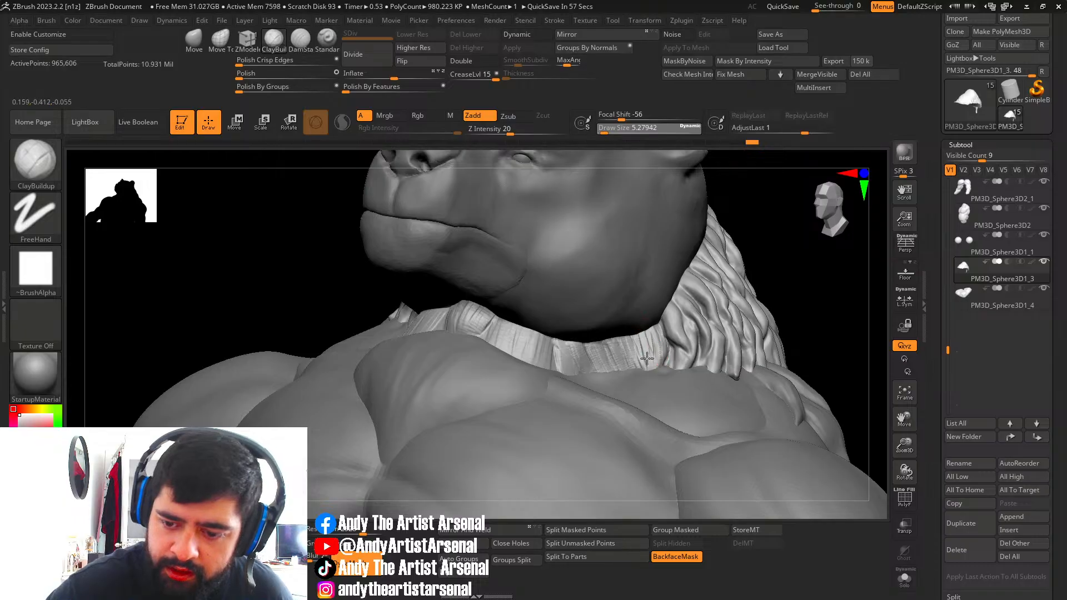
pyautogui.moveTo(646, 321); pyautogui.dragTo(640, 366)
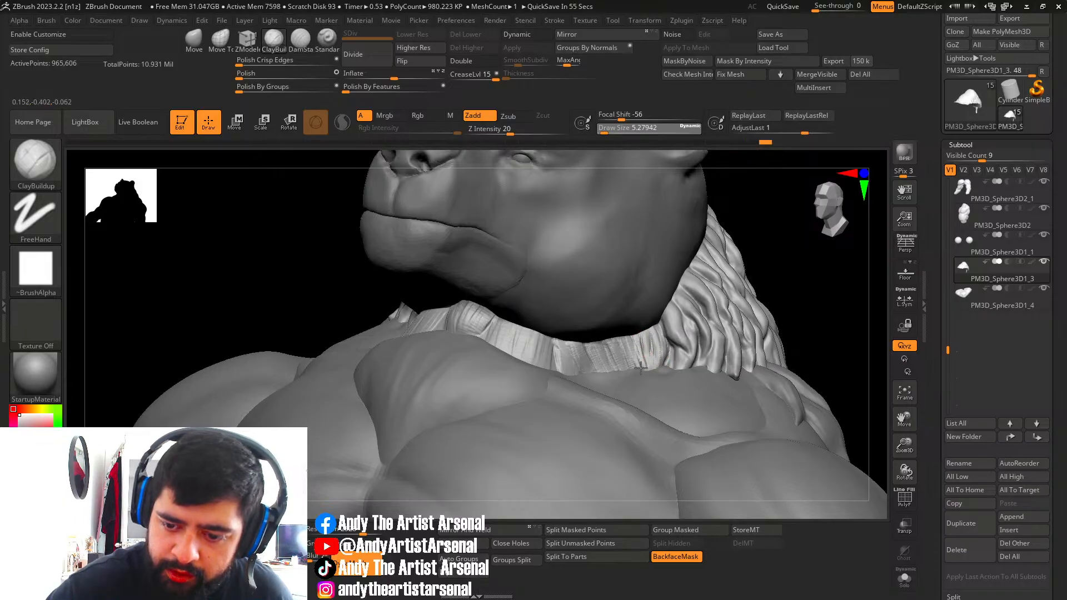
pyautogui.moveTo(636, 344); pyautogui.dragTo(630, 377, button='right')
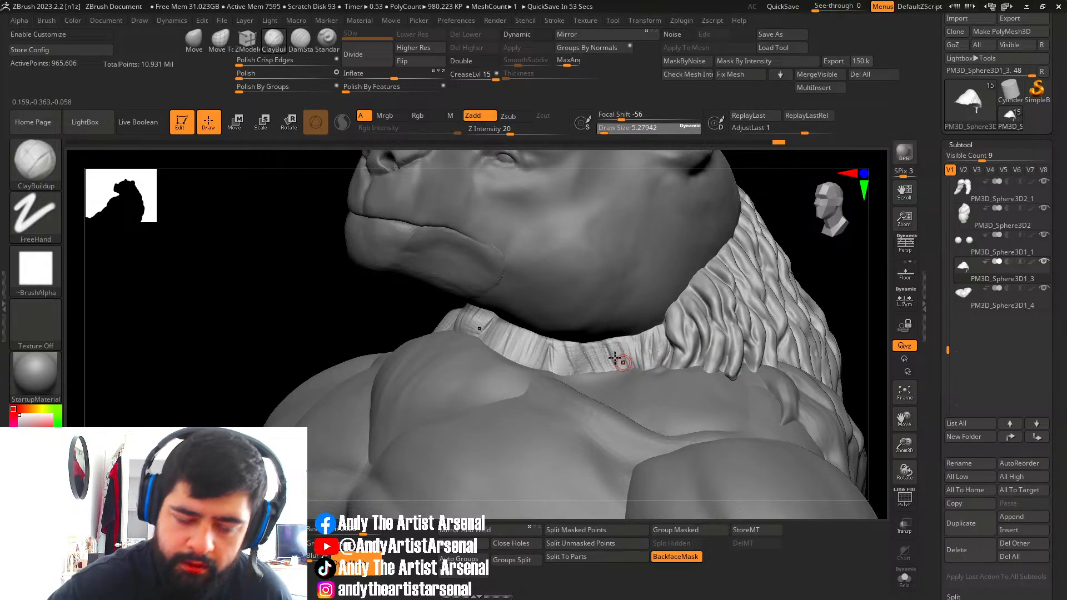
# Carve thin vertical grooves between the hair strands around the neck collar with DamStandard at draw size 5.27942.
pyautogui.click(300, 39)
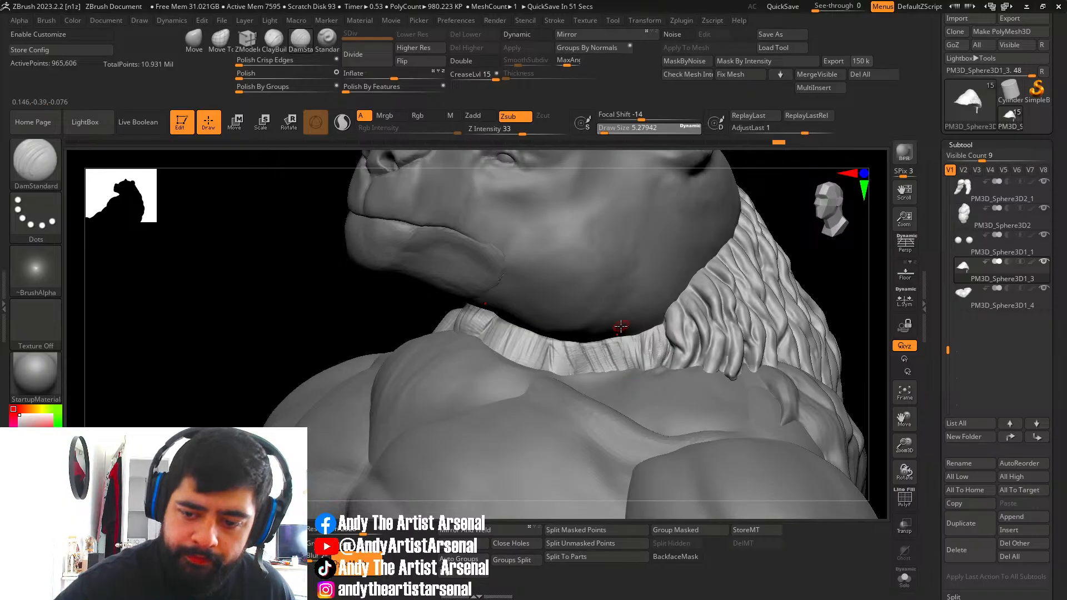
pyautogui.moveTo(621, 328)
pyautogui.mouseDown()
pyautogui.moveTo(627, 394)
pyautogui.moveTo(640, 396)
pyautogui.moveTo(627, 380)
pyautogui.moveTo(620, 400)
pyautogui.mouseUp()
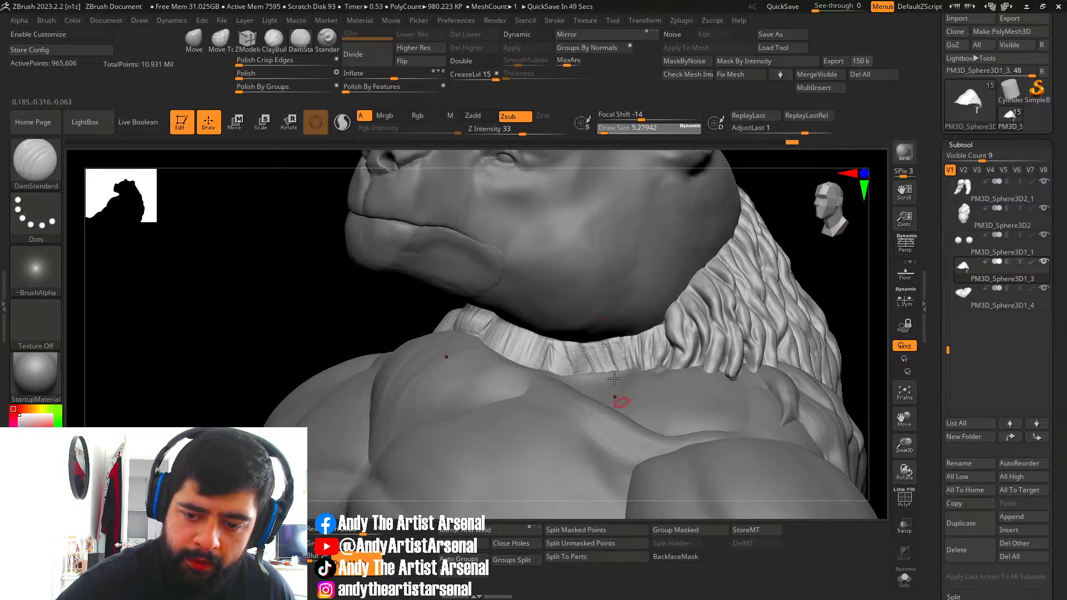
pyautogui.moveTo(597, 326)
pyautogui.mouseDown()
pyautogui.moveTo(614, 410)
pyautogui.moveTo(594, 407)
pyautogui.mouseUp()
pyautogui.moveTo(570, 336)
pyautogui.mouseDown()
pyautogui.moveTo(565, 389)
pyautogui.moveTo(541, 399)
pyautogui.mouseUp()
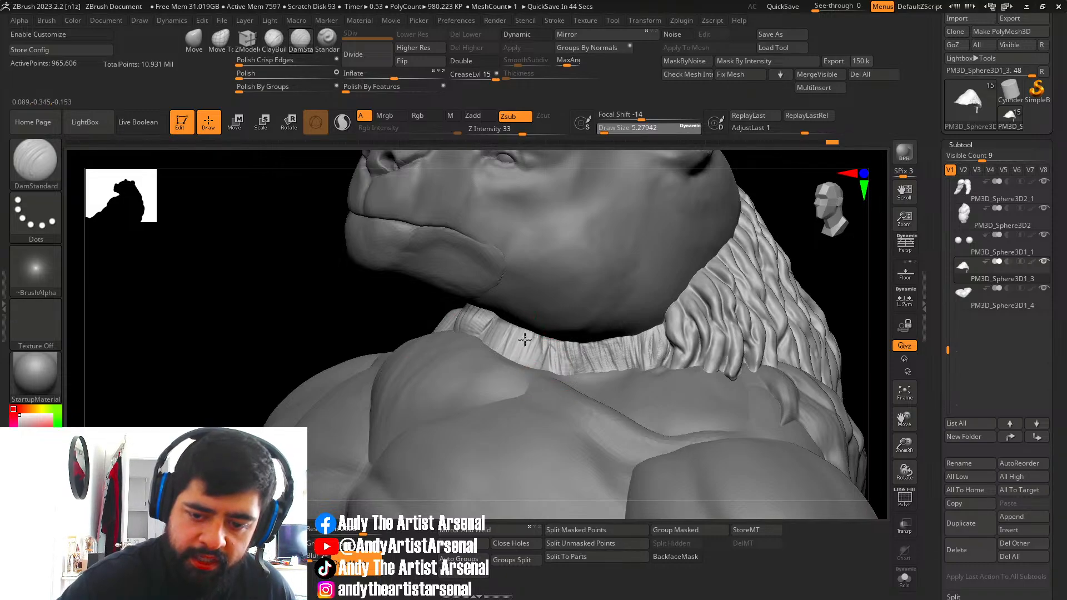
pyautogui.moveTo(524, 339); pyautogui.dragTo(517, 362)
# Smooth the hair strokes on the side of the neck collar using draw size 27.74643.
pyautogui.moveTo(659, 277)
pyautogui.keyDown('ctrl'); pyautogui.mouseDown(button='right')
pyautogui.moveTo(637, 348)
pyautogui.moveTo(680, 373)
pyautogui.moveTo(667, 370)
pyautogui.mouseUp(button='right'); pyautogui.keyUp('ctrl')
pyautogui.press('s')
pyautogui.moveTo(592, 341); pyautogui.dragTo(598, 341)
pyautogui.moveTo(600, 355)
pyautogui.mouseDown(button='right')
pyautogui.moveTo(562, 336)
pyautogui.moveTo(611, 356)
pyautogui.moveTo(619, 383)
pyautogui.mouseUp(button='right')
pyautogui.press('shift')
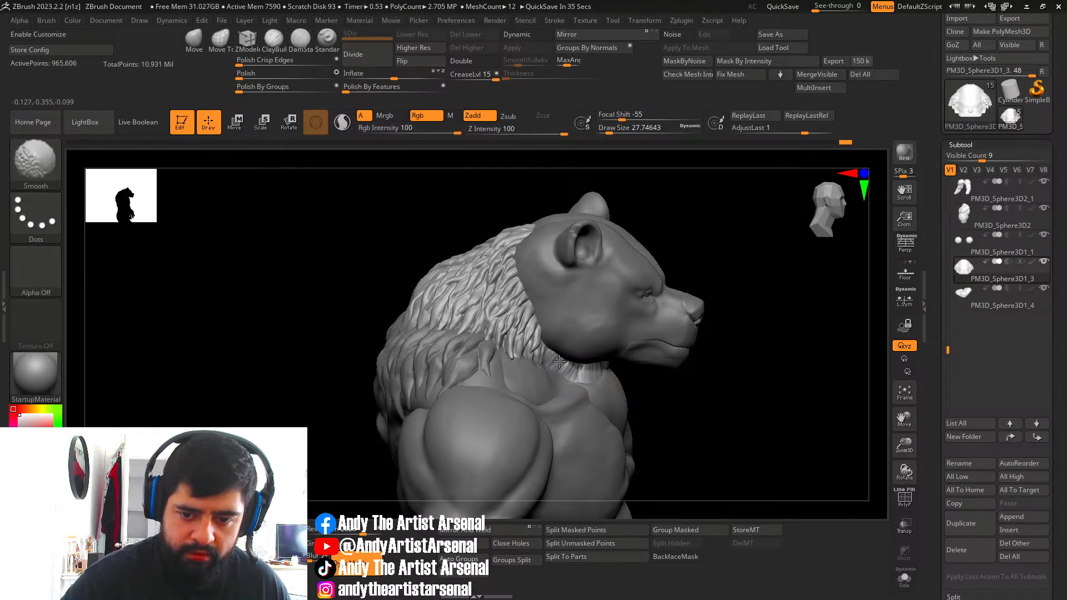
pyautogui.keyDown('shift'); pyautogui.moveTo(558, 352); pyautogui.dragTo(586, 364); pyautogui.keyUp('shift')
# Select the lower mane subtool PM3D_Sphere3D1_4 and add the first ClayBuildup hair lock above the front shoulder at draw size 15.38363.
pyautogui.moveTo(602, 375); pyautogui.dragTo(543, 365, button='right')
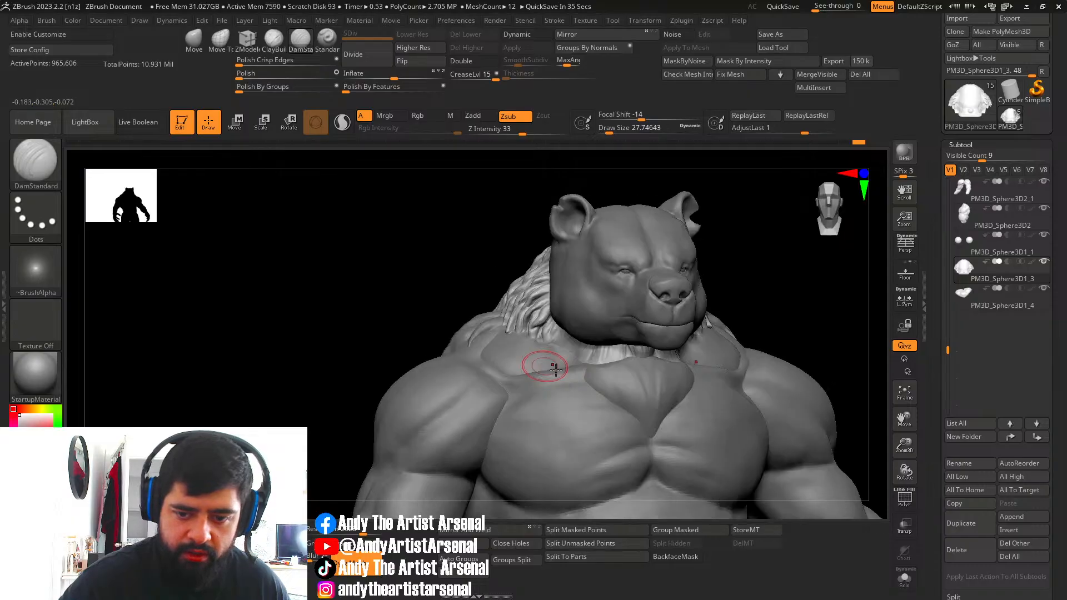
pyautogui.keyDown('alt'); pyautogui.click(540, 361); pyautogui.keyUp('alt')
pyautogui.moveTo(516, 400)
pyautogui.mouseDown(button='right')
pyautogui.moveTo(542, 406)
pyautogui.moveTo(516, 378)
pyautogui.mouseUp(button='right')
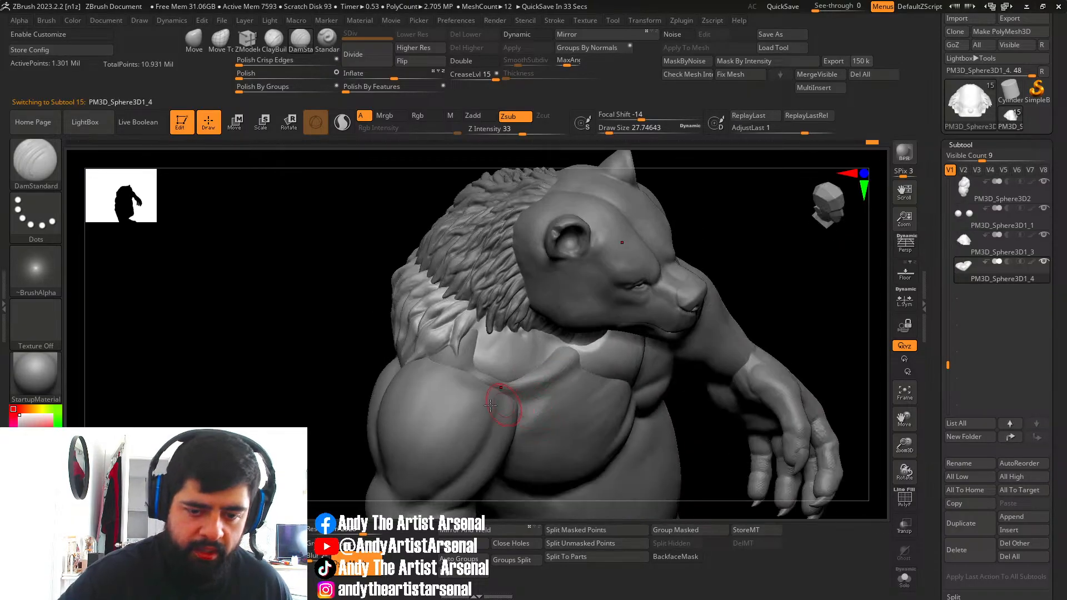
pyautogui.press('b')
pyautogui.press('c')
pyautogui.press('b')
pyautogui.press('s')
pyautogui.moveTo(500, 344); pyautogui.dragTo(473, 371)
pyautogui.press('ctrl')
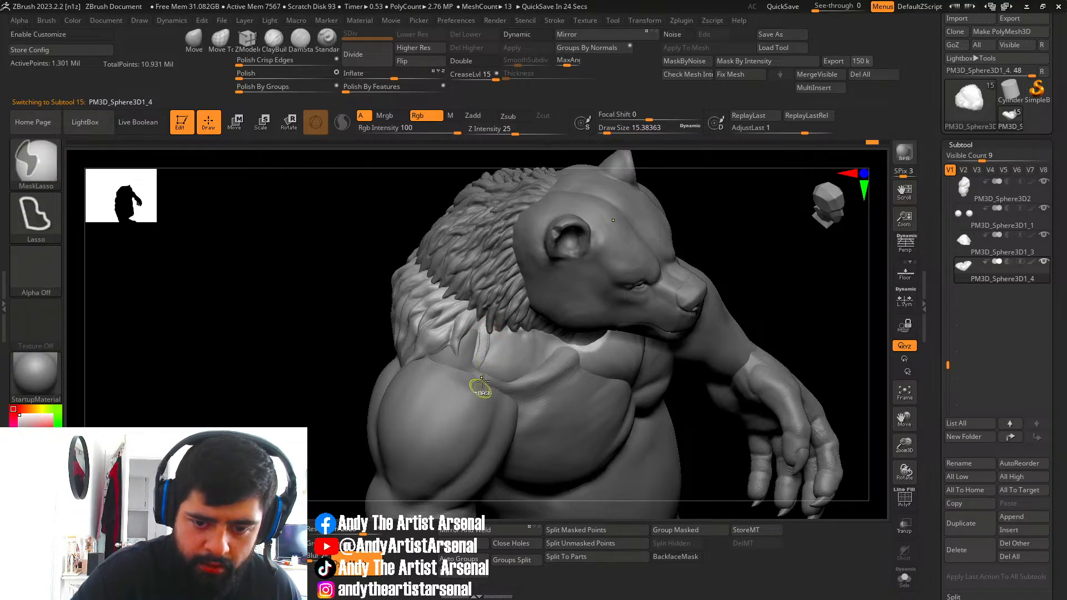
pyautogui.moveTo(493, 335); pyautogui.dragTo(479, 358, button='right')
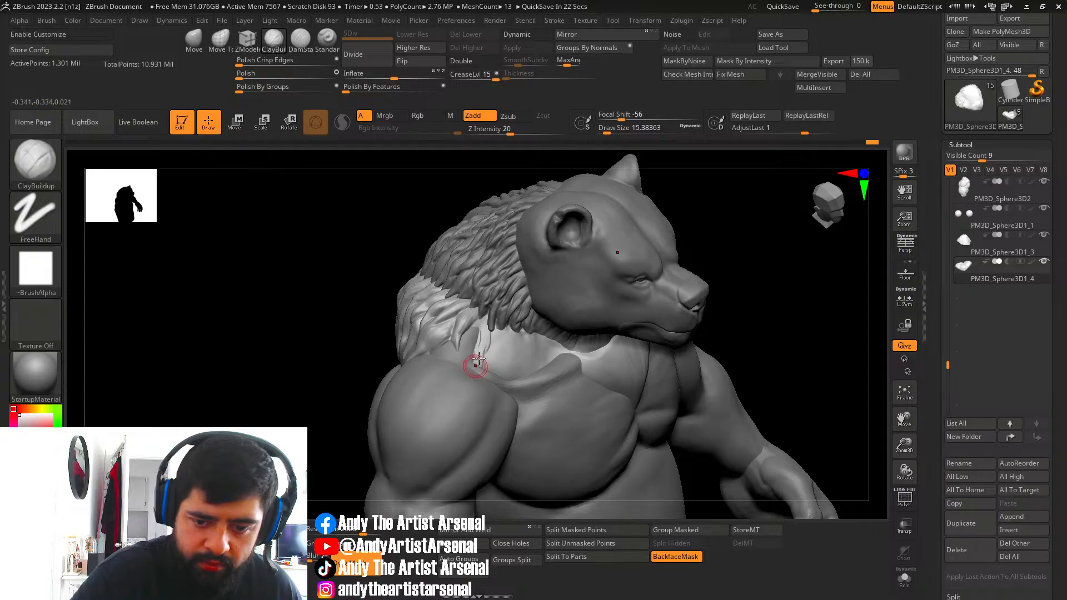
pyautogui.moveTo(477, 366)
pyautogui.mouseDown()
pyautogui.moveTo(483, 341)
pyautogui.moveTo(478, 364)
pyautogui.mouseUp()
# Add a row of ClayBuildup hair tufts along the lower mane's collarbone edge at draw size 12.8873 and save the file.
pyautogui.moveTo(485, 328); pyautogui.dragTo(486, 355)
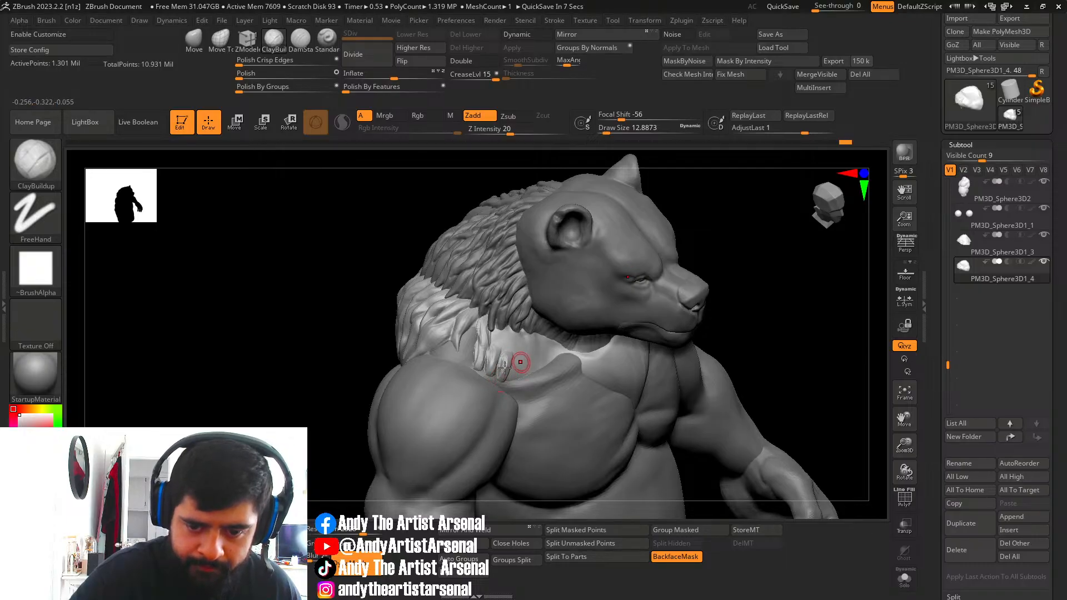
pyautogui.moveTo(505, 368); pyautogui.dragTo(516, 365, button='right')
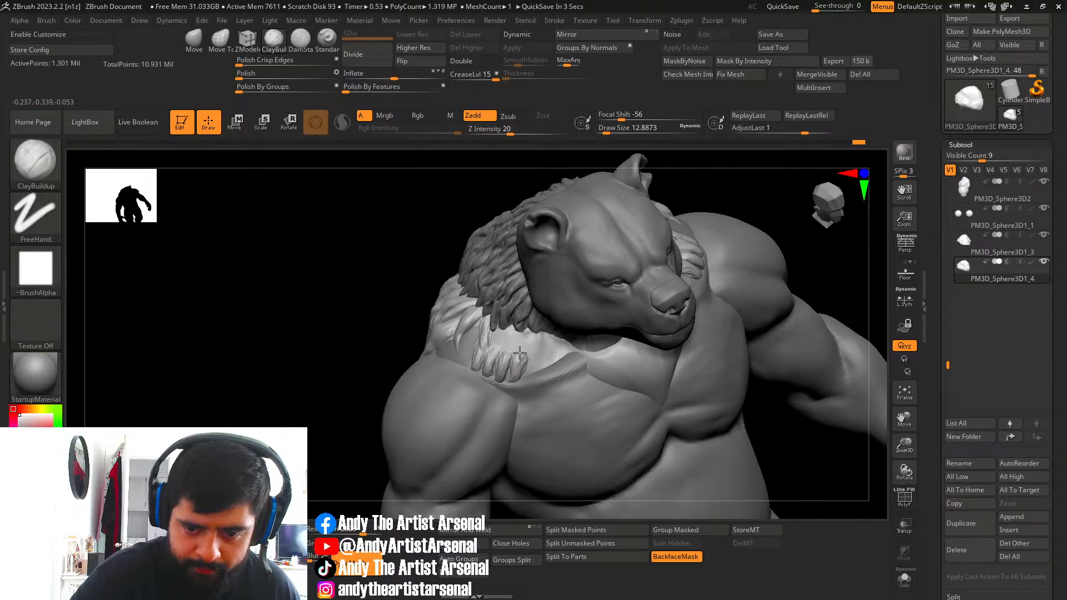
pyautogui.moveTo(527, 356); pyautogui.dragTo(533, 361, button='right')
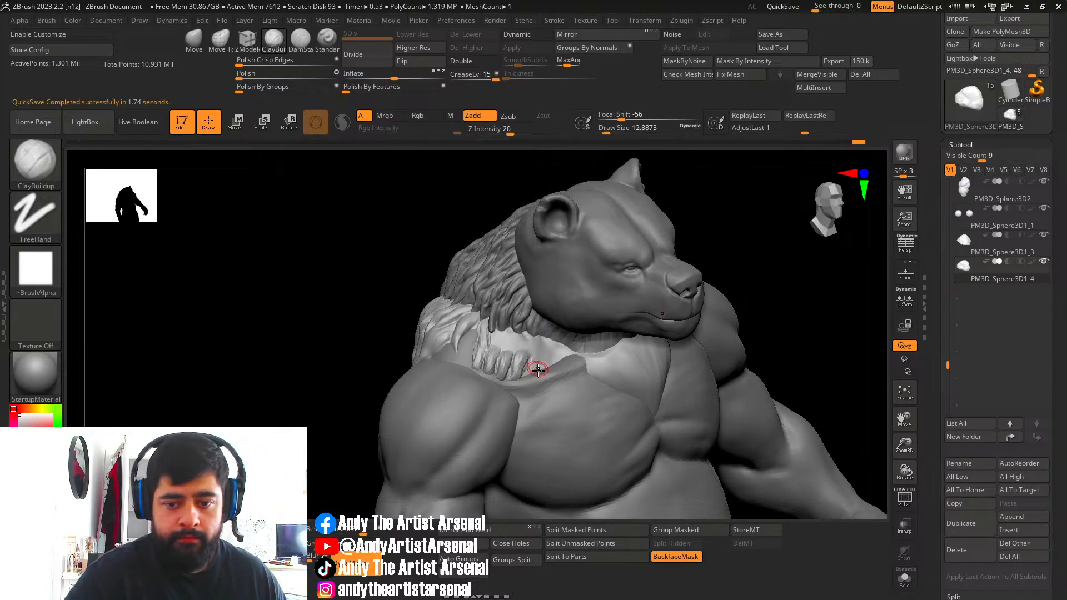
pyautogui.click(775, 35)
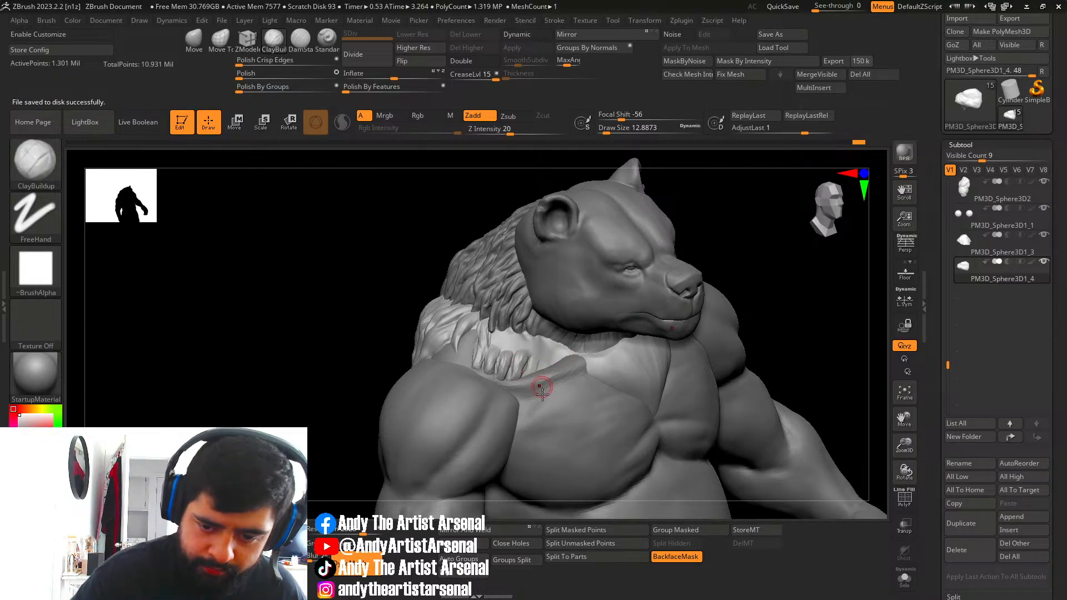
# Extend the row of ClayBuildup hair tufts along the lower mane toward the throat at draw size 12.8873.
pyautogui.moveTo(524, 339); pyautogui.dragTo(529, 375, button='right')
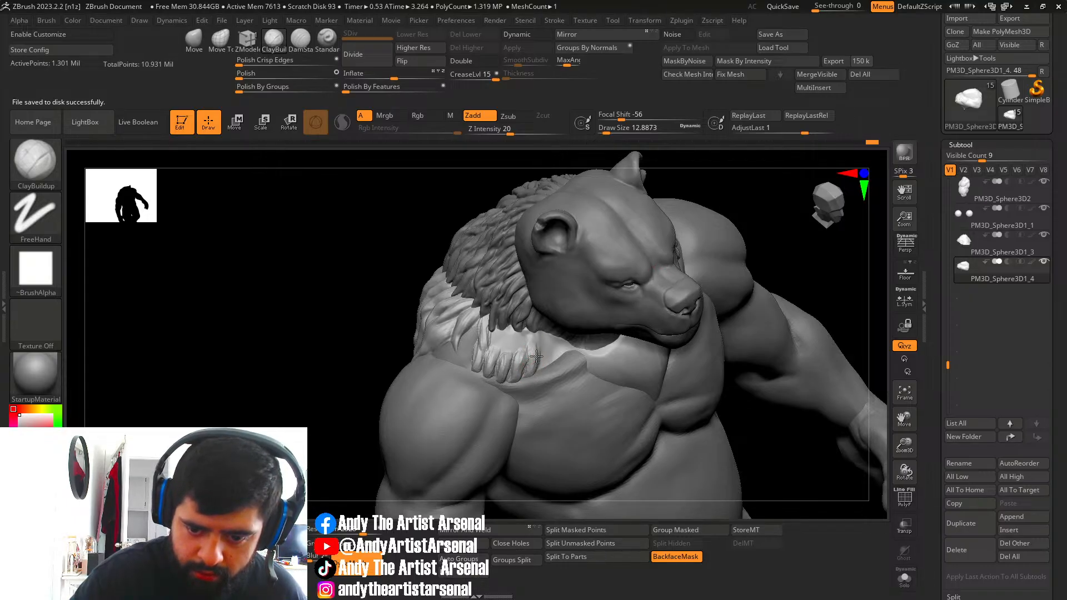
pyautogui.moveTo(536, 357); pyautogui.dragTo(553, 357, button='right')
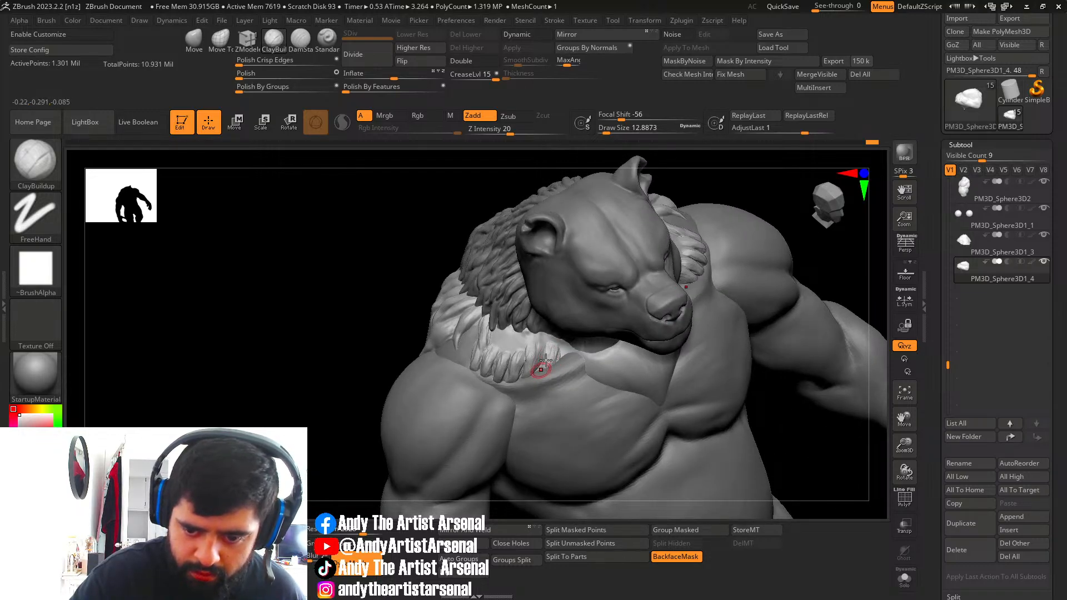
pyautogui.moveTo(622, 328); pyautogui.dragTo(558, 347, button='right')
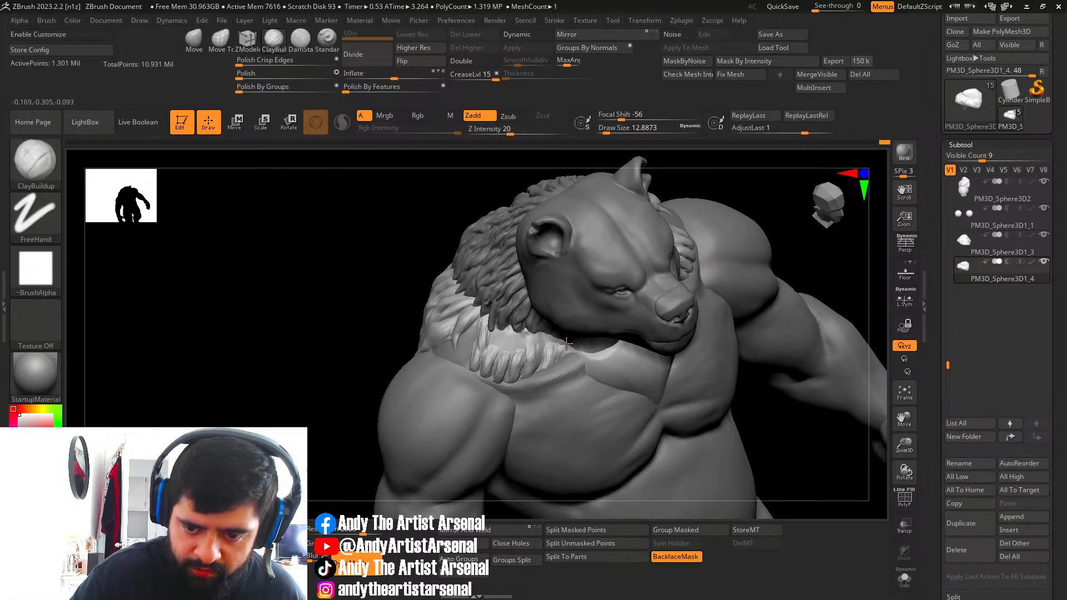
pyautogui.moveTo(568, 332)
pyautogui.mouseDown(button='right')
pyautogui.moveTo(557, 354)
pyautogui.moveTo(555, 330)
pyautogui.mouseUp(button='right')
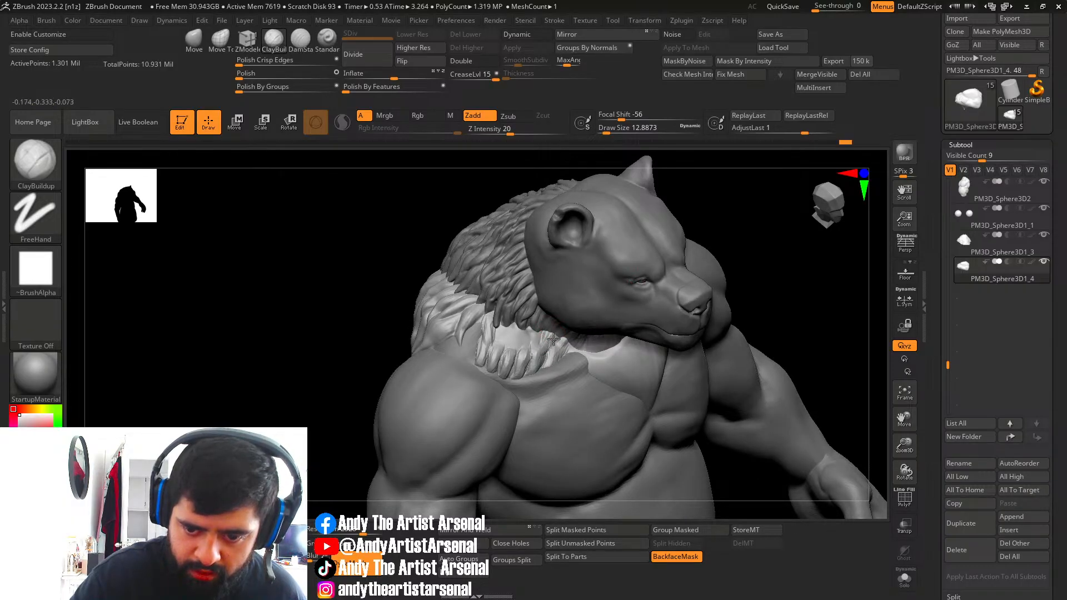
pyautogui.moveTo(548, 339); pyautogui.dragTo(544, 351)
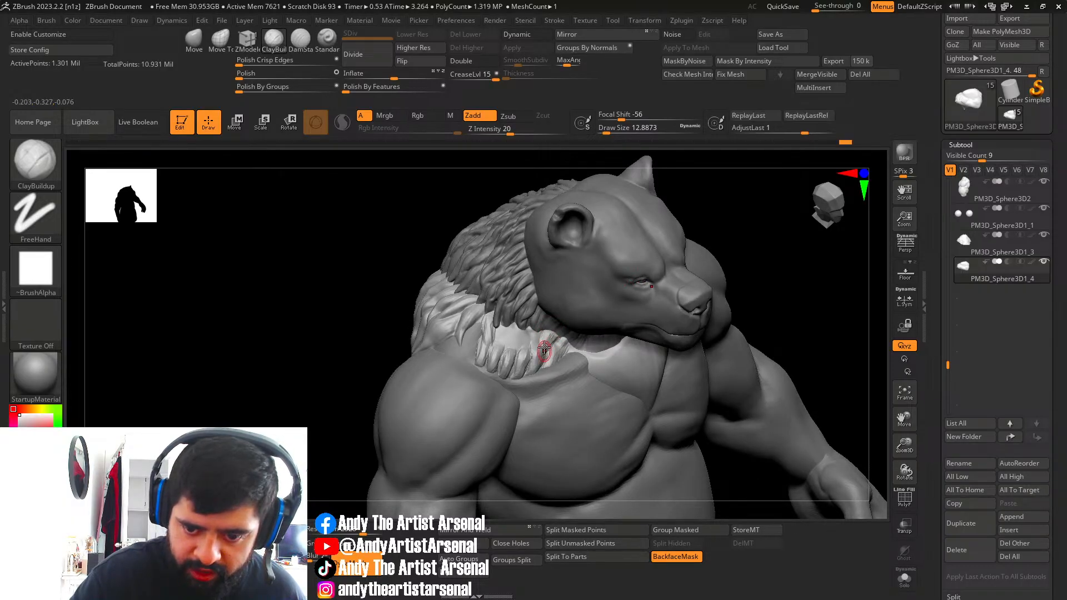
pyautogui.moveTo(545, 351)
pyautogui.mouseDown(button='right')
pyautogui.moveTo(555, 328)
pyautogui.moveTo(537, 349)
pyautogui.mouseUp(button='right')
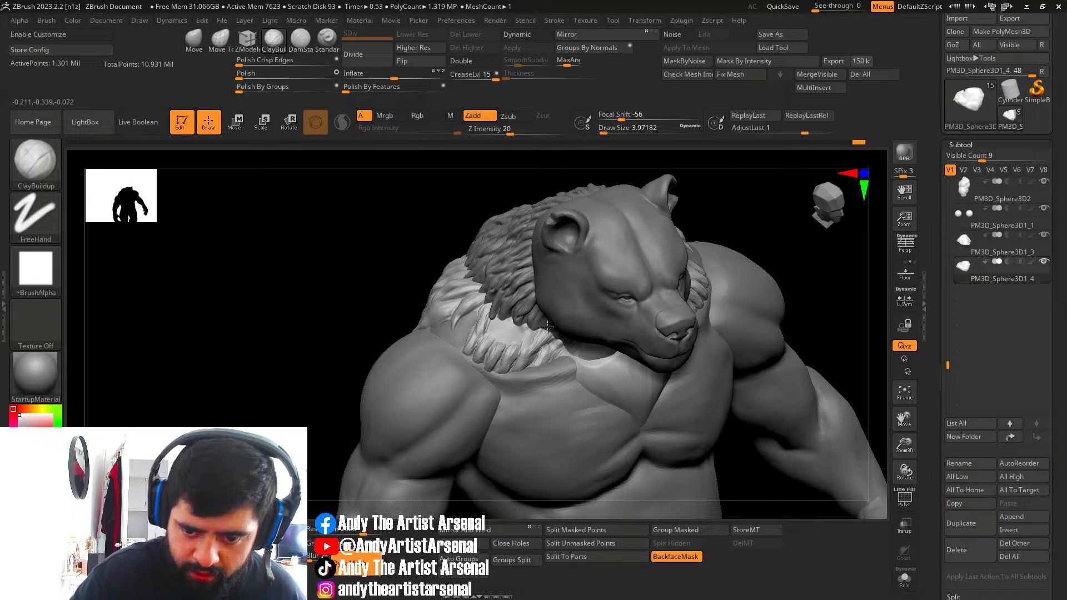
# Fill the smooth area above the collarbone tufts with finer ClayBuildup hair strands at draw size 6.82477.
pyautogui.press('s')
pyautogui.moveTo(547, 330); pyautogui.dragTo(549, 330)
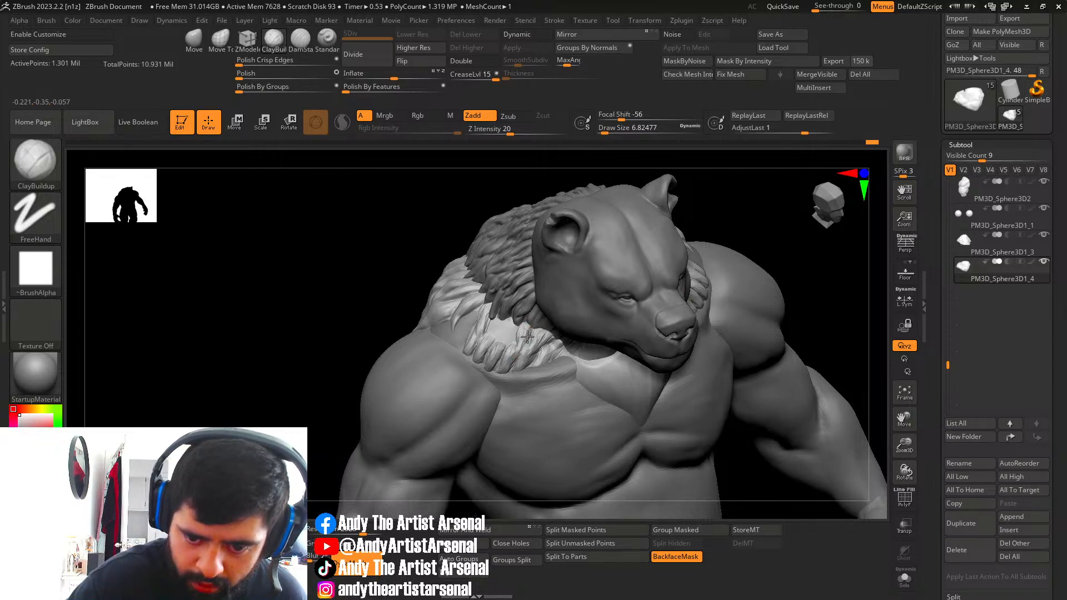
pyautogui.moveTo(533, 317)
pyautogui.mouseDown(button='right')
pyautogui.moveTo(511, 335)
pyautogui.moveTo(514, 317)
pyautogui.mouseUp(button='right')
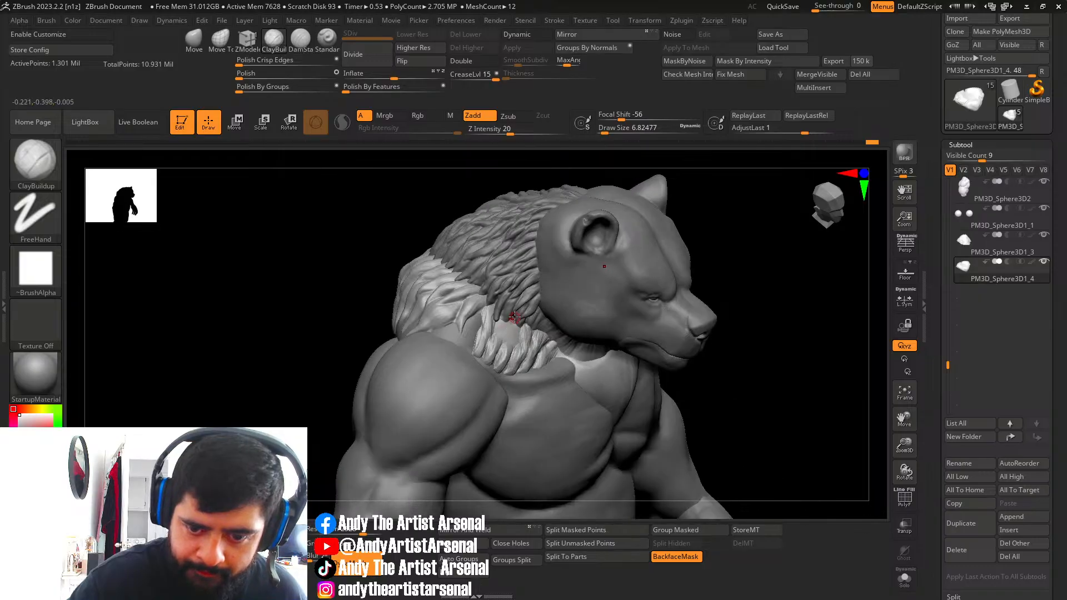
pyautogui.moveTo(512, 322); pyautogui.dragTo(508, 348)
pyautogui.moveTo(506, 349); pyautogui.dragTo(516, 327, button='right')
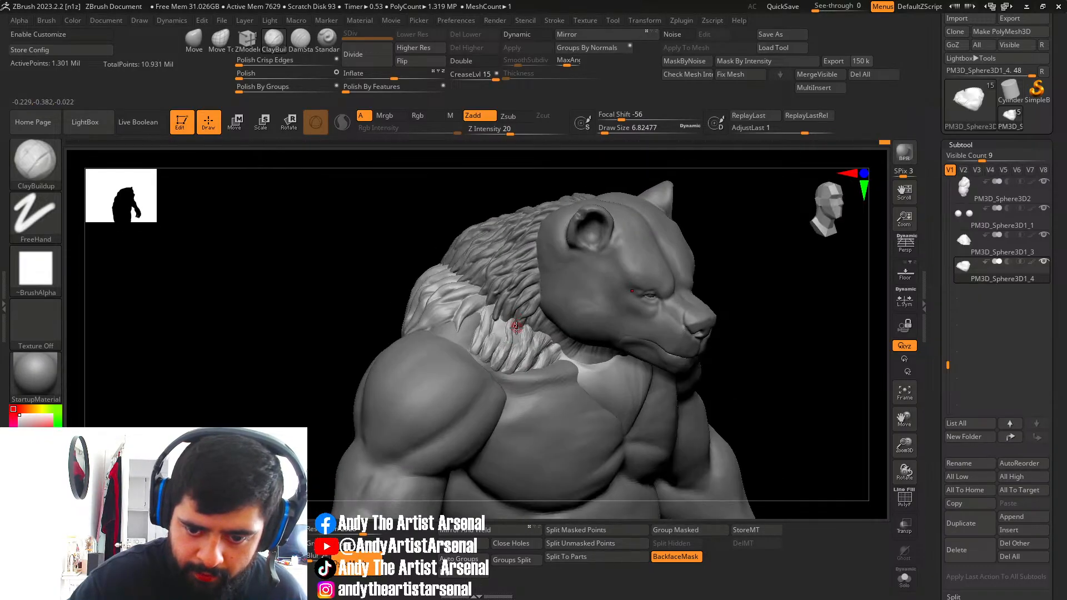
pyautogui.moveTo(514, 320); pyautogui.dragTo(510, 347)
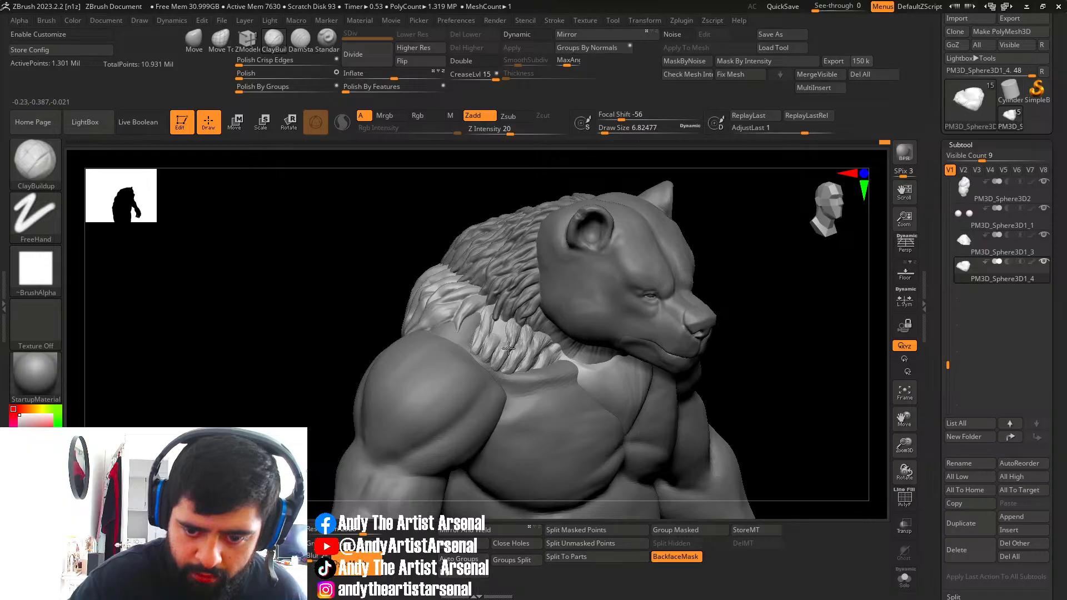
pyautogui.moveTo(515, 330)
pyautogui.mouseDown()
pyautogui.moveTo(512, 342)
pyautogui.moveTo(497, 329)
pyautogui.mouseUp()
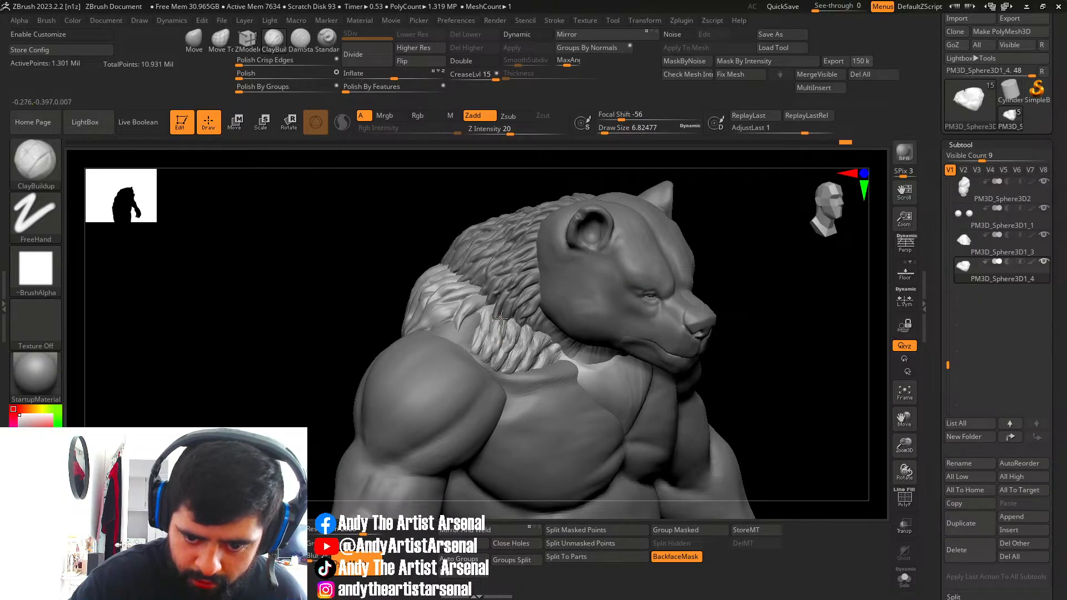
# Remesh the lower mane with DynaMesh and smooth the new hair tufts above the collarbone.
pyautogui.press('ctrl')
pyautogui.keyDown('ctrl'); pyautogui.moveTo(724, 277); pyautogui.dragTo(708, 265); pyautogui.keyUp('ctrl')
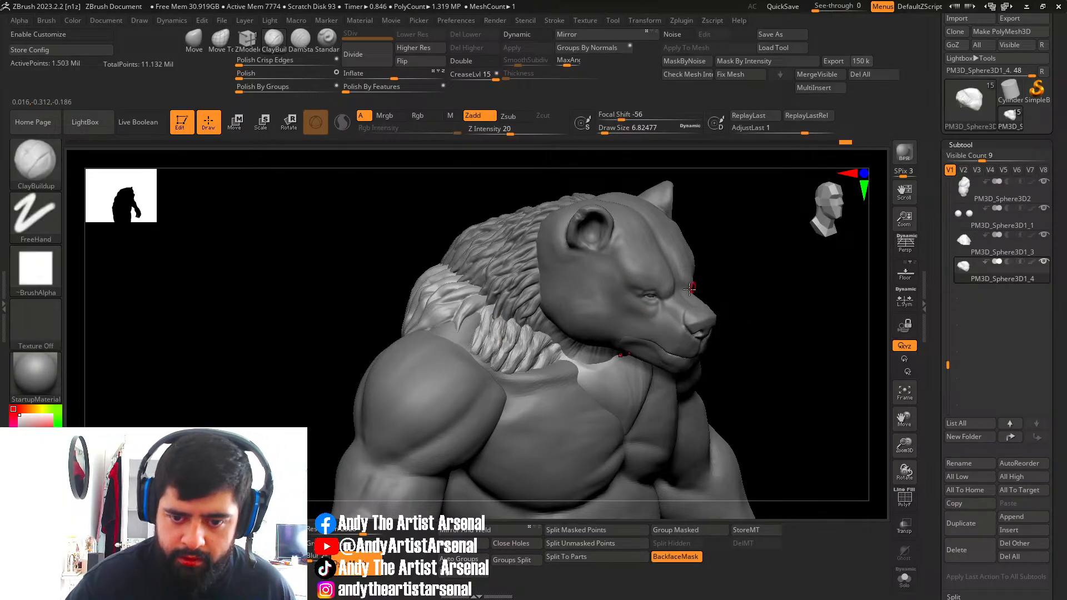
pyautogui.keyDown('ctrl'); pyautogui.moveTo(522, 341); pyautogui.dragTo(503, 334, button='right'); pyautogui.keyUp('ctrl')
pyautogui.keyDown('shift'); pyautogui.moveTo(493, 328); pyautogui.dragTo(529, 338); pyautogui.keyUp('shift')
# Carve DamStandard grooves between the hair tufts along the collarbone edge of the lower mane at draw size 6.82477.
pyautogui.click(300, 39)
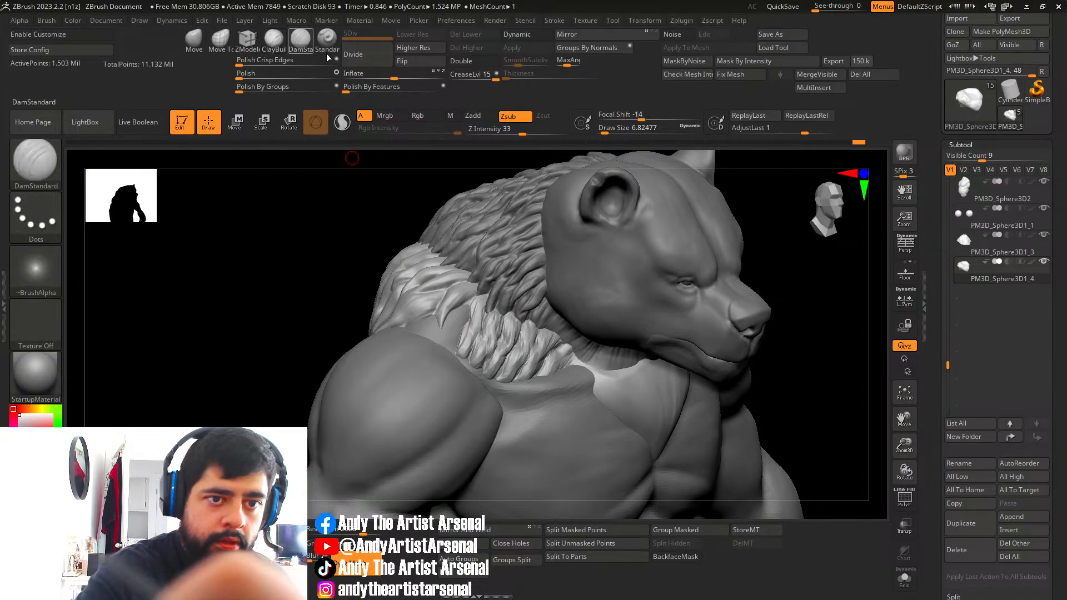
pyautogui.moveTo(488, 312); pyautogui.dragTo(484, 357)
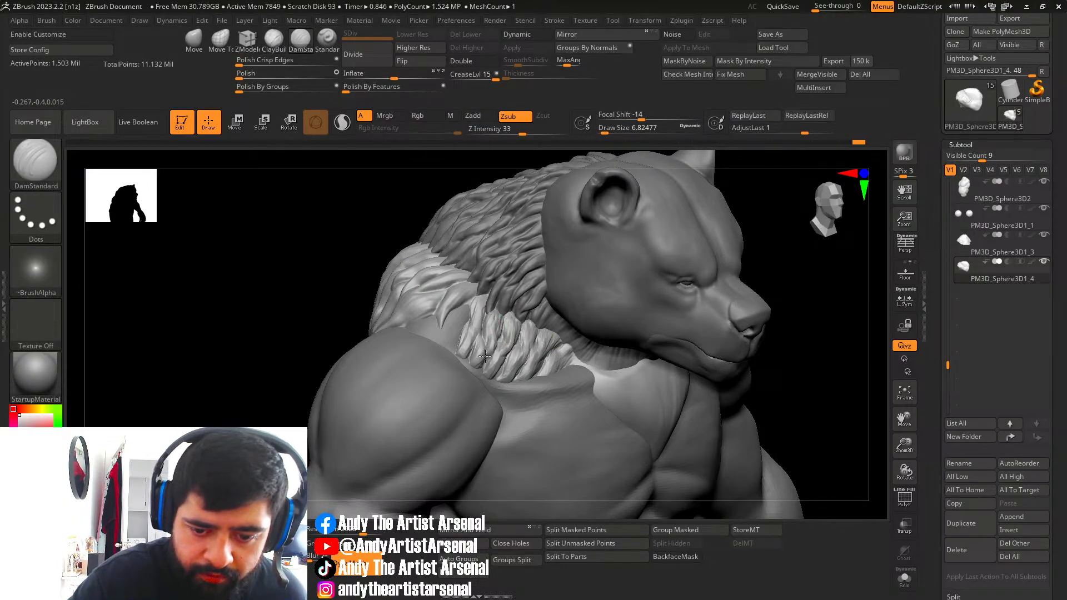
pyautogui.moveTo(503, 340); pyautogui.dragTo(479, 339, button='right')
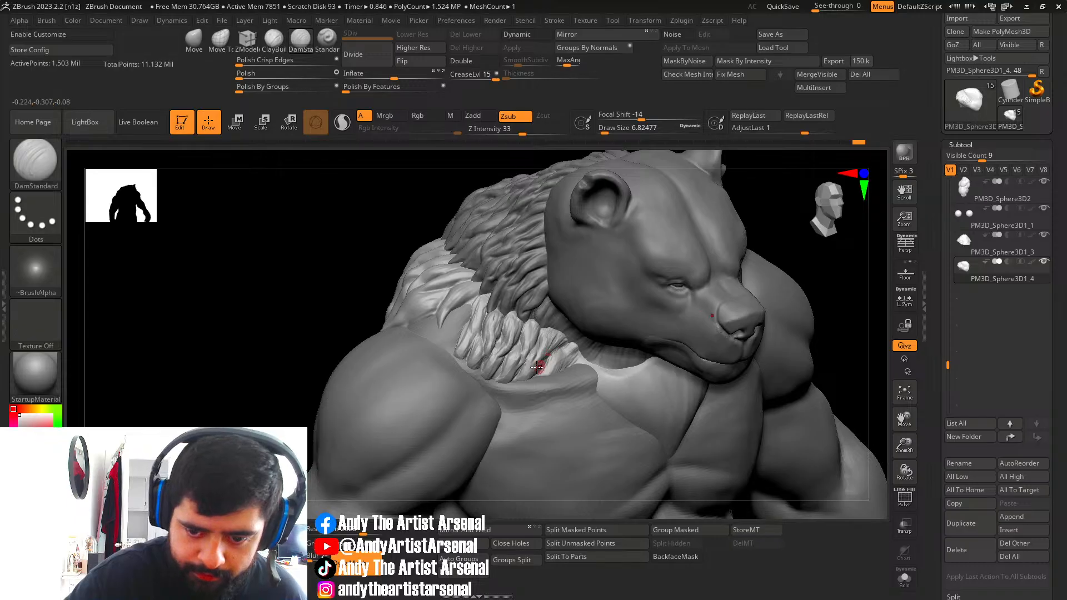
pyautogui.moveTo(572, 327); pyautogui.dragTo(554, 357, button='right')
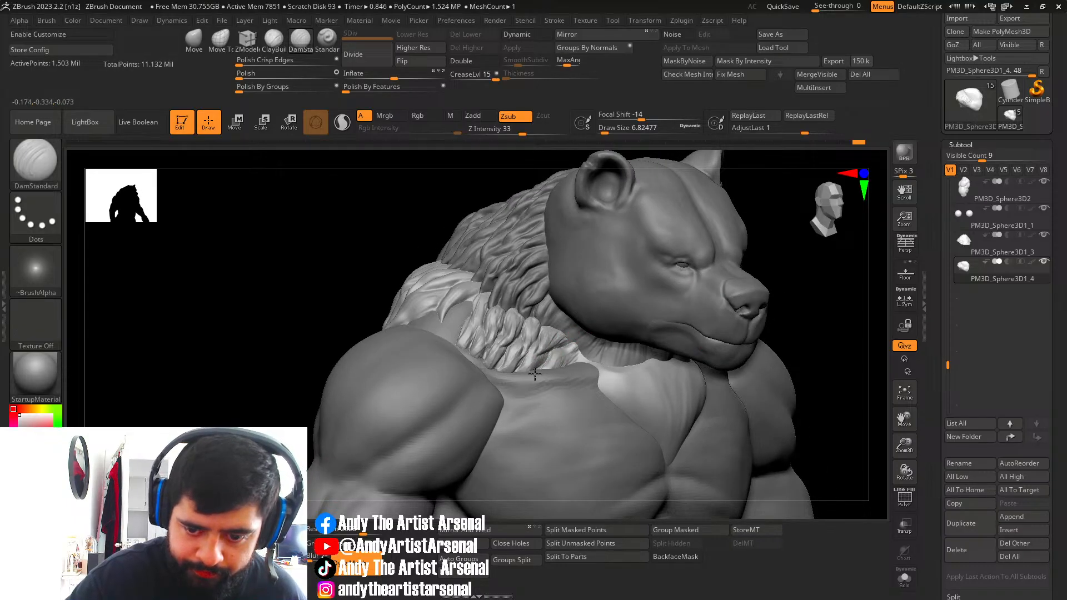
pyautogui.moveTo(586, 349)
pyautogui.mouseDown()
pyautogui.moveTo(559, 359)
pyautogui.moveTo(567, 373)
pyautogui.moveTo(540, 373)
pyautogui.mouseUp()
pyautogui.moveTo(565, 333); pyautogui.dragTo(537, 363)
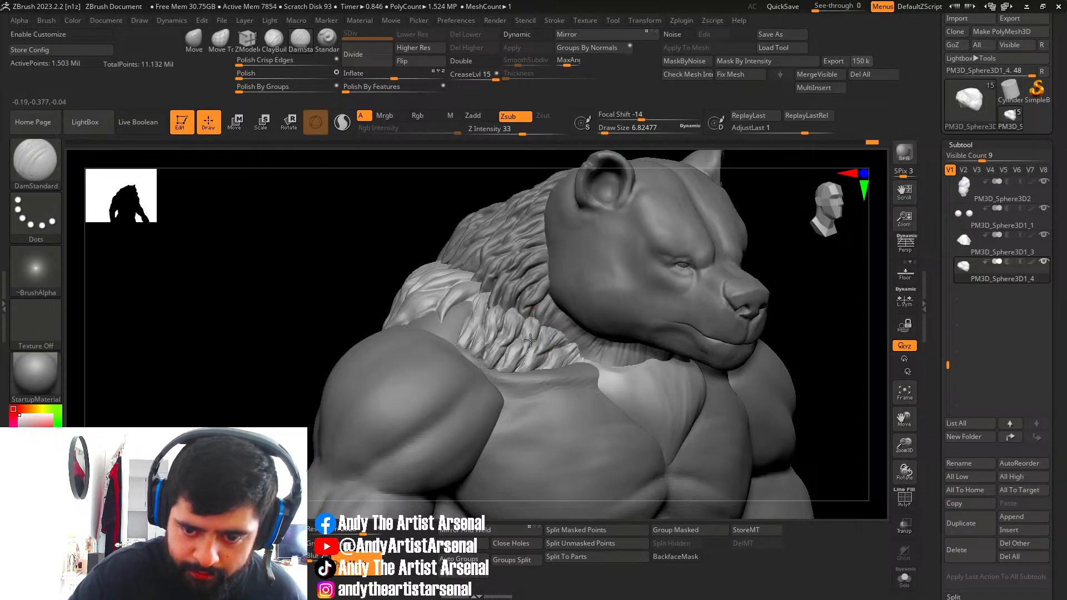
# Examine the whole bear figure from the front, side and back, keeping the lower mane as the active subtool.
pyautogui.keyDown('ctrl'); pyautogui.moveTo(766, 273); pyautogui.dragTo(794, 356, button='right'); pyautogui.keyUp('ctrl')
pyautogui.moveTo(794, 356); pyautogui.dragTo(616, 345, button='right')
pyautogui.keyDown('alt'); pyautogui.click(626, 352); pyautogui.keyUp('alt')
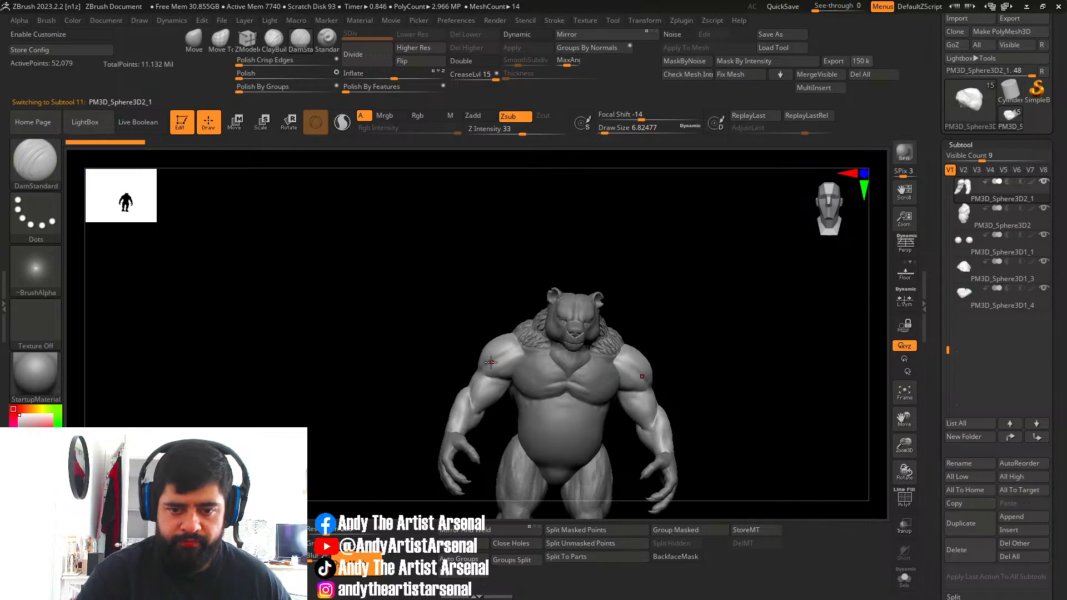
pyautogui.moveTo(659, 341); pyautogui.dragTo(603, 326, button='right')
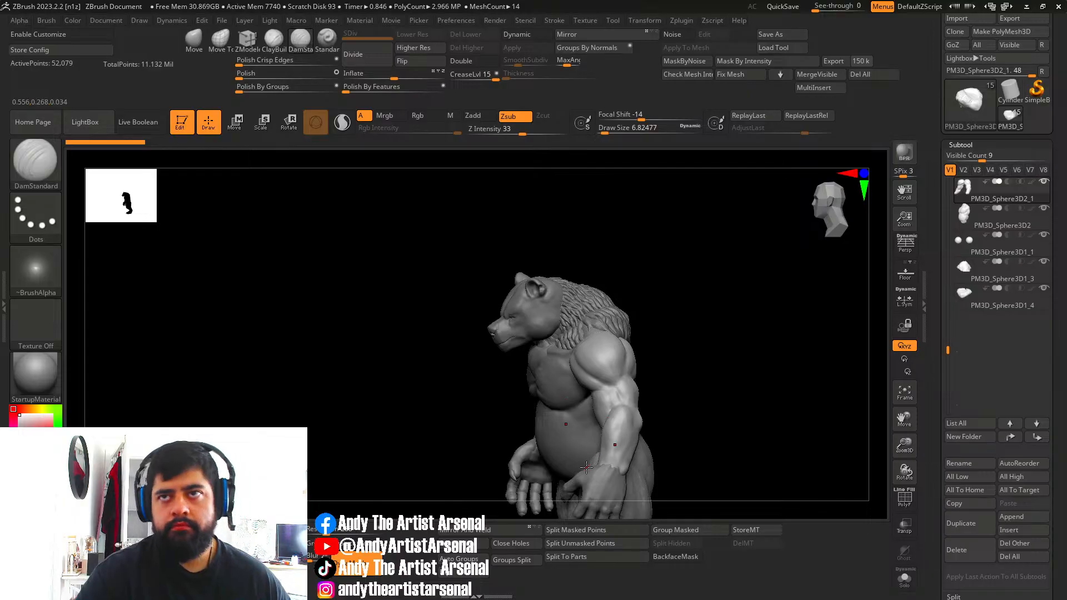
pyautogui.moveTo(535, 456); pyautogui.dragTo(607, 383, button='right')
pyautogui.keyDown('alt'); pyautogui.click(590, 355); pyautogui.keyUp('alt')
pyautogui.moveTo(606, 383)
pyautogui.mouseDown(button='right')
pyautogui.moveTo(595, 385)
pyautogui.moveTo(612, 384)
pyautogui.mouseUp(button='right')
pyautogui.moveTo(542, 384); pyautogui.dragTo(581, 398, button='right')
pyautogui.click(275, 45)
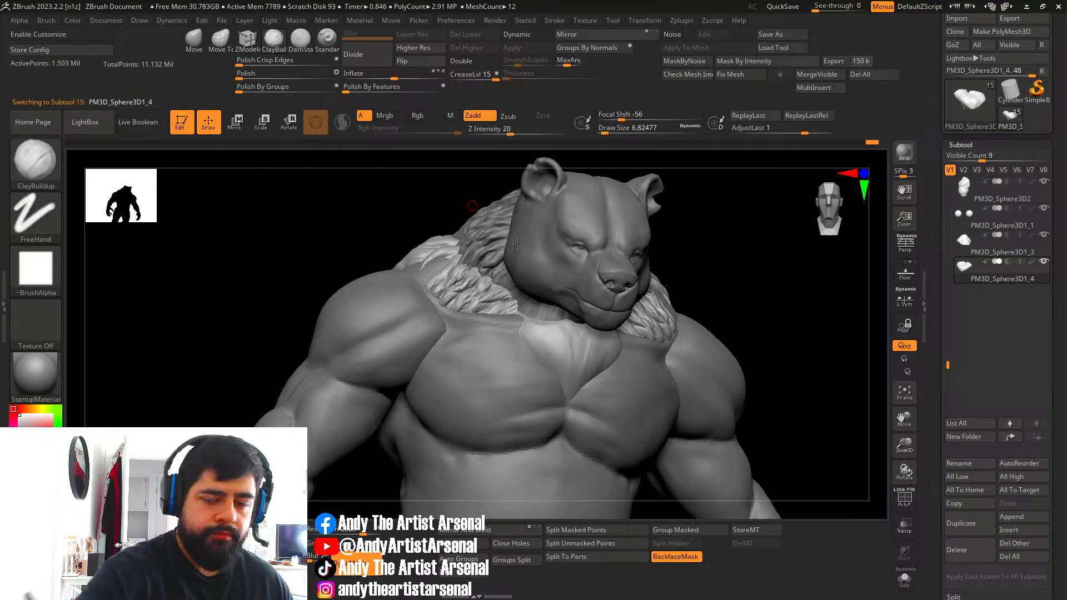
pyautogui.keyDown('ctrl'); pyautogui.moveTo(688, 327); pyautogui.dragTo(650, 311, button='right'); pyautogui.keyUp('ctrl')
pyautogui.moveTo(650, 312)
pyautogui.mouseDown(button='right')
pyautogui.moveTo(665, 338)
pyautogui.moveTo(652, 304)
pyautogui.mouseUp(button='right')
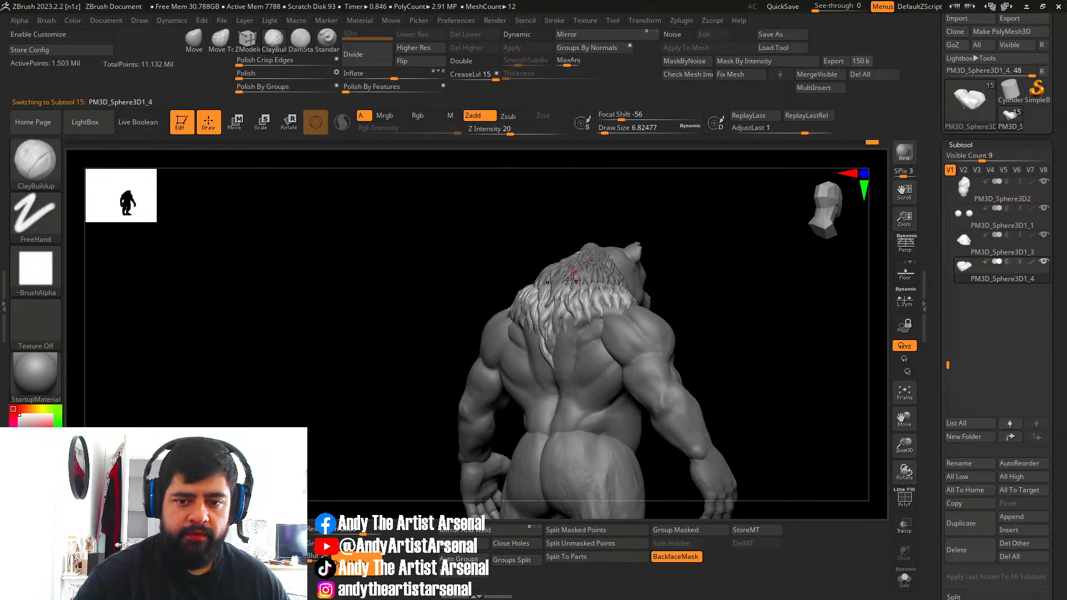
pyautogui.moveTo(533, 317)
pyautogui.mouseDown(button='right')
pyautogui.moveTo(720, 306)
pyautogui.moveTo(620, 317)
pyautogui.mouseUp(button='right')
# Pull the lower mane's central tip down between the chest muscles with SnakeHook at draw size 18.11771.
pyautogui.press('s')
pyautogui.click(637, 333)
pyautogui.keyDown('alt'); pyautogui.moveTo(671, 345); pyautogui.dragTo(614, 316, button='right'); pyautogui.keyUp('alt')
pyautogui.keyDown('ctrl'); pyautogui.moveTo(613, 316); pyautogui.dragTo(581, 344, button='right'); pyautogui.keyUp('ctrl')
pyautogui.moveTo(582, 345)
pyautogui.keyDown('alt'); pyautogui.mouseDown(button='right')
pyautogui.moveTo(552, 335)
pyautogui.moveTo(598, 386)
pyautogui.moveTo(575, 347)
pyautogui.moveTo(587, 333)
pyautogui.mouseUp(button='right'); pyautogui.keyUp('alt')
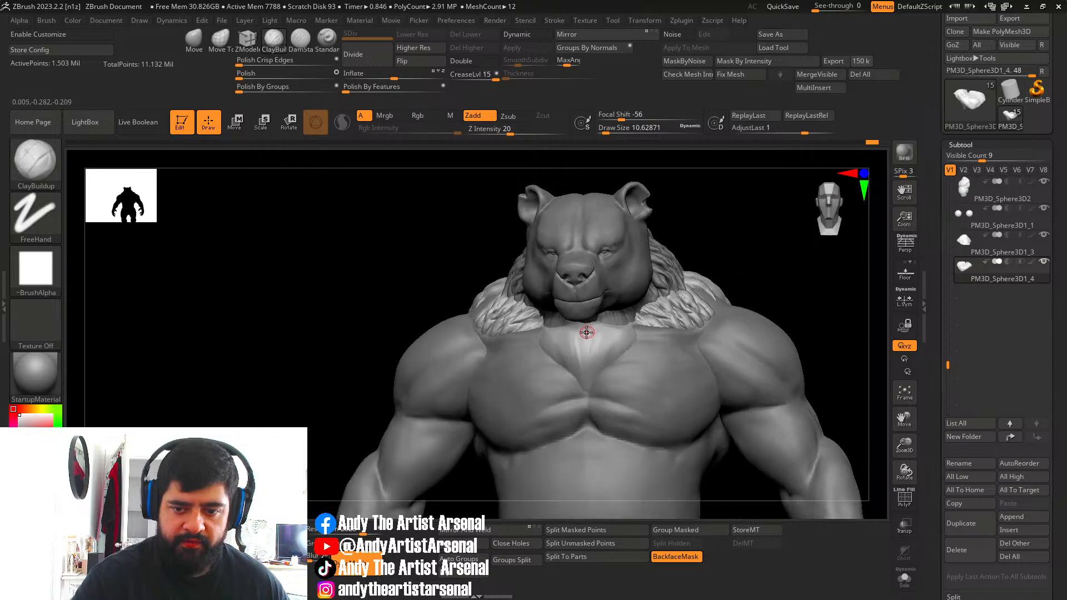
pyautogui.press('s')
pyautogui.click(596, 335)
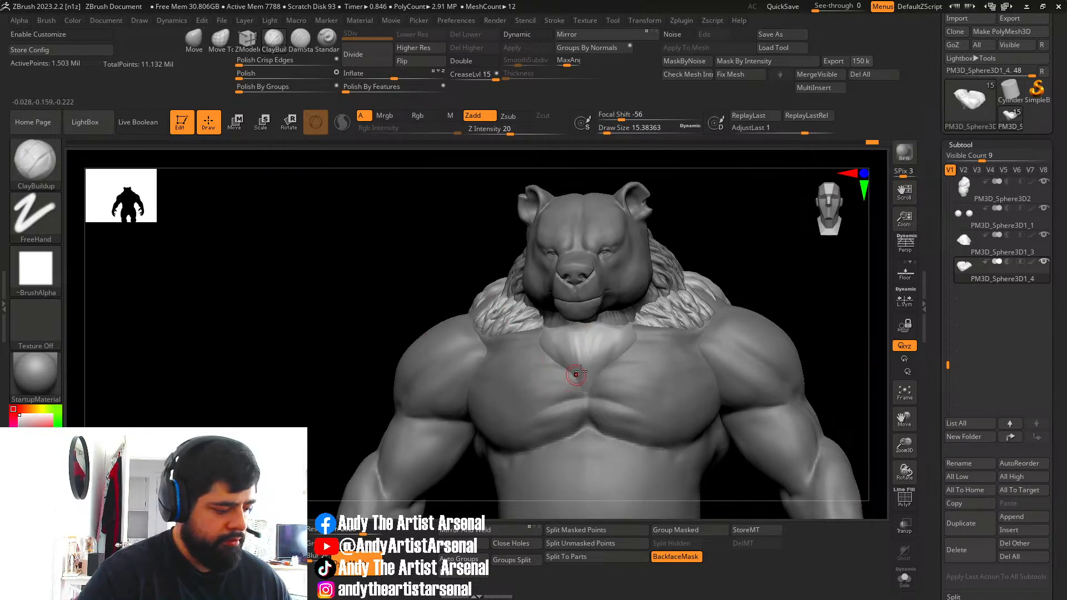
pyautogui.press('b')
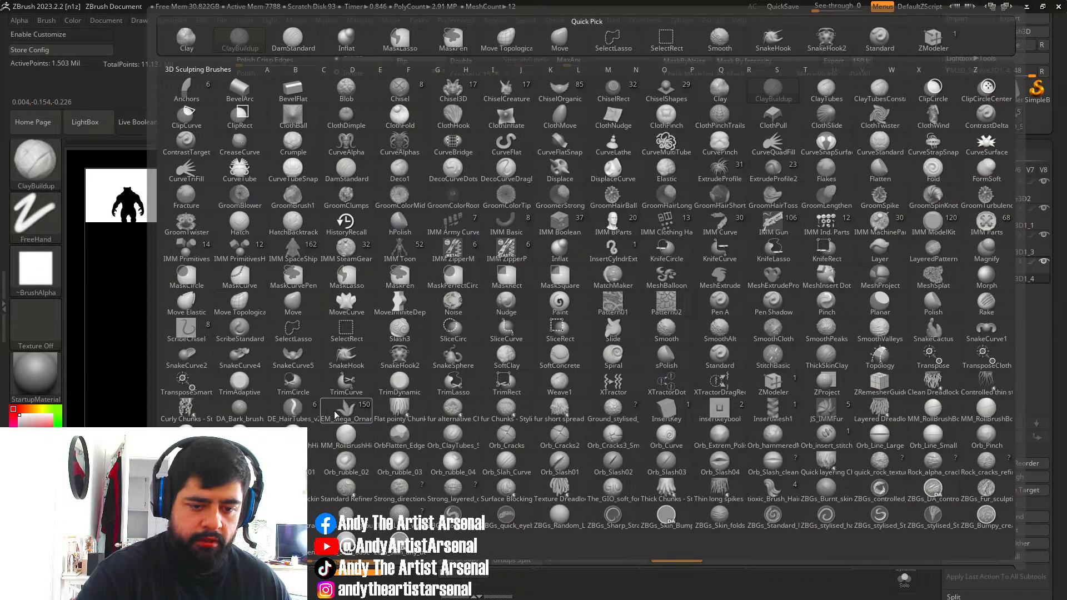
pyautogui.click(346, 357)
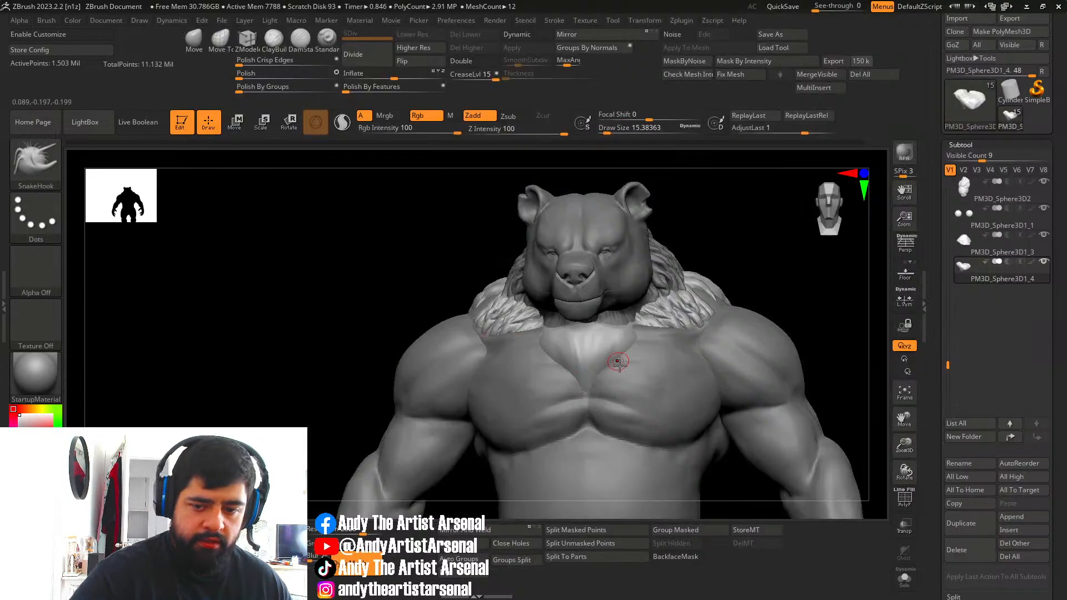
pyautogui.moveTo(590, 403)
pyautogui.mouseDown(button='right')
pyautogui.moveTo(629, 402)
pyautogui.moveTo(579, 401)
pyautogui.mouseUp(button='right')
pyautogui.press('s')
pyautogui.click(593, 402)
pyautogui.press('s')
pyautogui.click(592, 401)
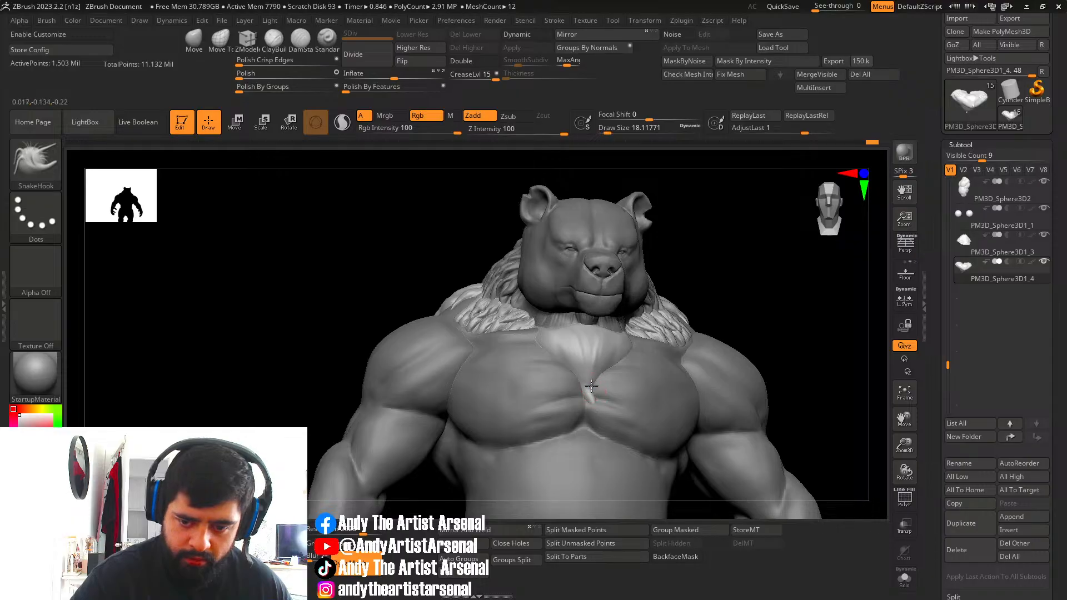
pyautogui.moveTo(591, 386); pyautogui.dragTo(597, 369)
pyautogui.moveTo(596, 369); pyautogui.dragTo(625, 371, button='right')
pyautogui.moveTo(624, 334); pyautogui.dragTo(558, 329, button='right')
# Carve DamStandard grooves down the chest part of the lower mane at draw size 18.11771 to divide it into locks.
pyautogui.press('b')
pyautogui.press('d')
pyautogui.press('s')
pyautogui.moveTo(578, 392)
pyautogui.mouseDown()
pyautogui.moveTo(561, 330)
pyautogui.moveTo(566, 351)
pyautogui.moveTo(604, 359)
pyautogui.mouseUp()
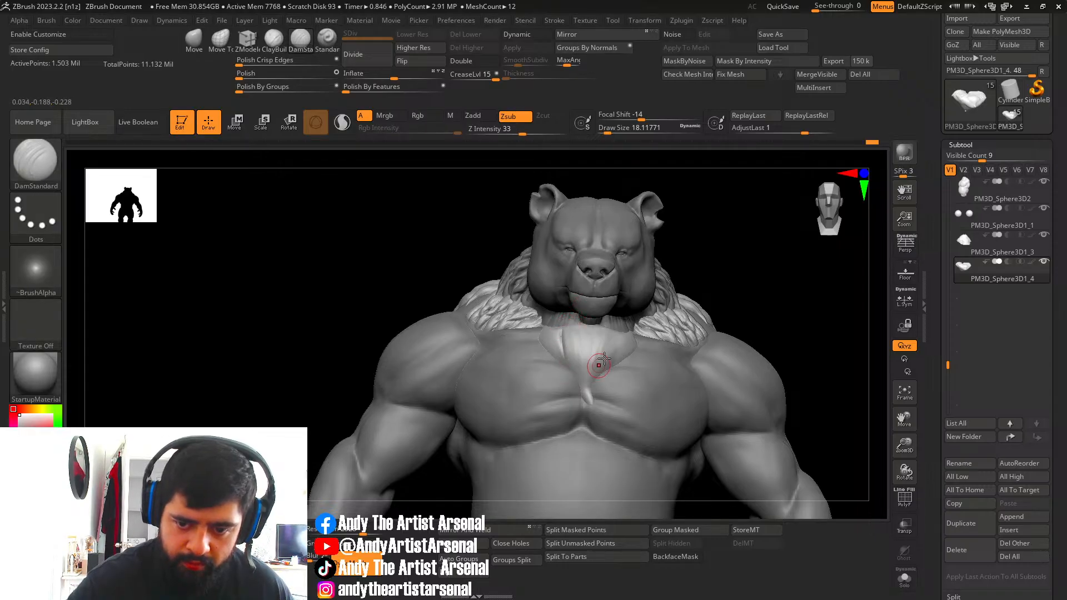
pyautogui.moveTo(604, 359); pyautogui.dragTo(589, 357, button='right')
pyautogui.moveTo(607, 355)
pyautogui.mouseDown()
pyautogui.moveTo(620, 327)
pyautogui.moveTo(615, 343)
pyautogui.mouseUp()
pyautogui.moveTo(604, 346); pyautogui.dragTo(616, 348, button='right')
pyautogui.moveTo(616, 350); pyautogui.dragTo(612, 335)
pyautogui.moveTo(615, 334)
pyautogui.mouseDown(button='right')
pyautogui.moveTo(600, 332)
pyautogui.moveTo(631, 328)
pyautogui.mouseUp(button='right')
# Build long ClayBuildup hair strands down the chest tuft toward its tip at draw sizes 18.11771 and 24.29911.
pyautogui.click(273, 41)
pyautogui.moveTo(548, 347); pyautogui.dragTo(557, 347, button='right')
pyautogui.moveTo(535, 321); pyautogui.dragTo(550, 365)
pyautogui.hotkey('ctrl', 'z')
pyautogui.moveTo(583, 326); pyautogui.dragTo(557, 332, button='right')
pyautogui.moveTo(563, 358); pyautogui.dragTo(573, 379)
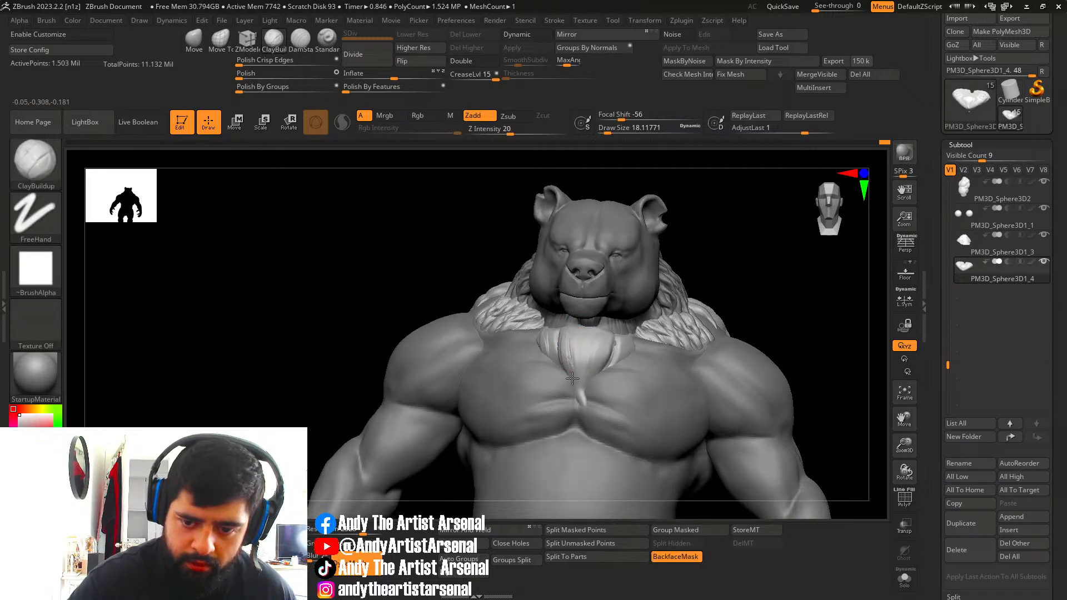
pyautogui.moveTo(562, 332)
pyautogui.mouseDown()
pyautogui.moveTo(580, 393)
pyautogui.moveTo(576, 380)
pyautogui.mouseUp()
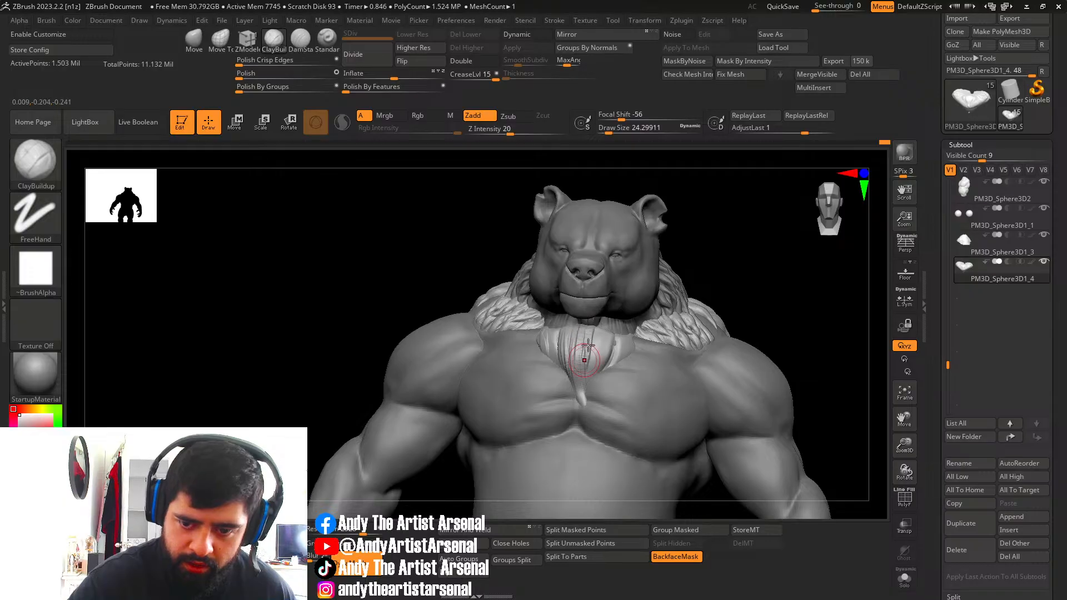
pyautogui.moveTo(601, 337); pyautogui.dragTo(614, 353, button='right')
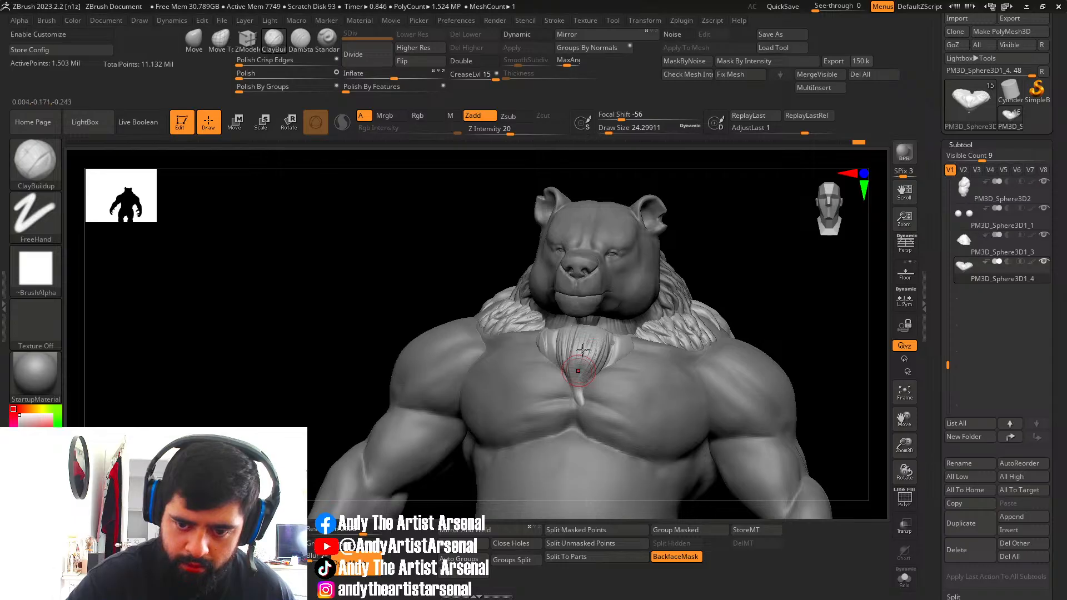
# Add finer ClayBuildup strands across the chest tuft's middle and sides at draw sizes 12.8873 and 15.38363.
pyautogui.press('[')
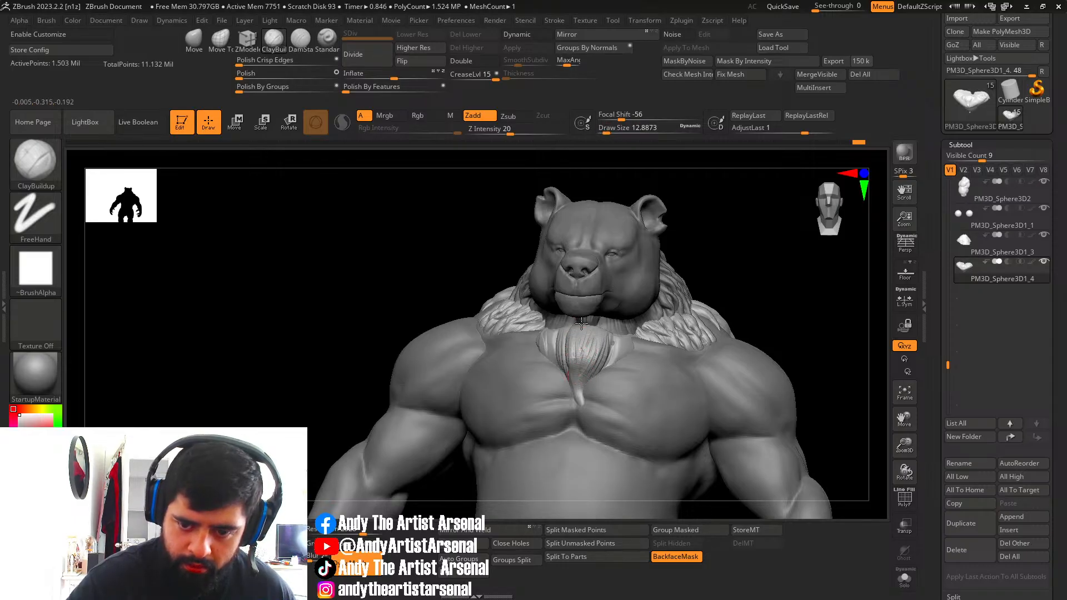
pyautogui.press('space')
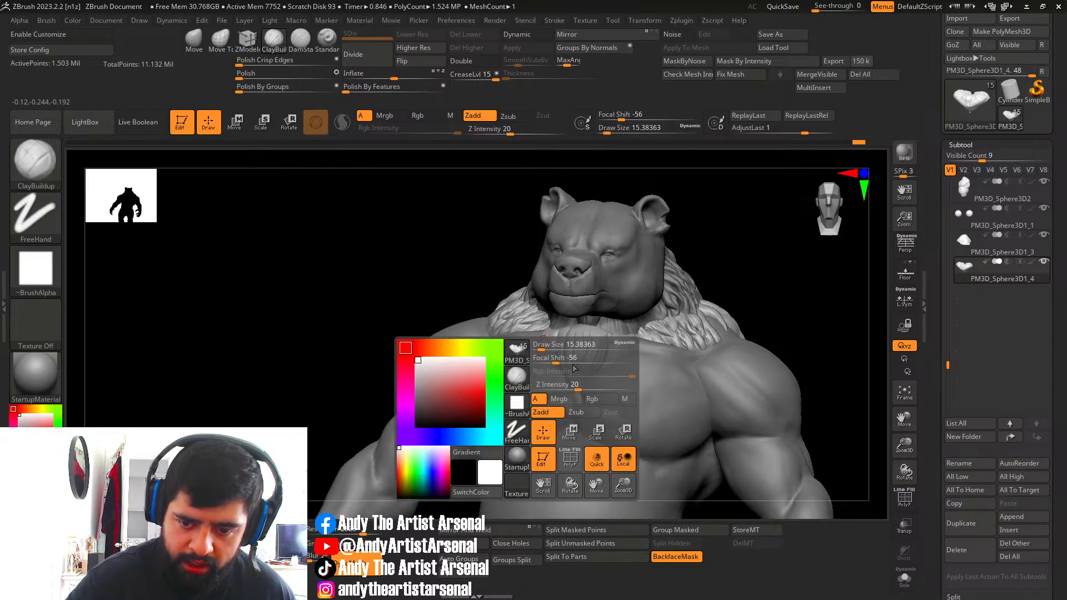
pyautogui.moveTo(581, 362); pyautogui.dragTo(575, 371, button='right')
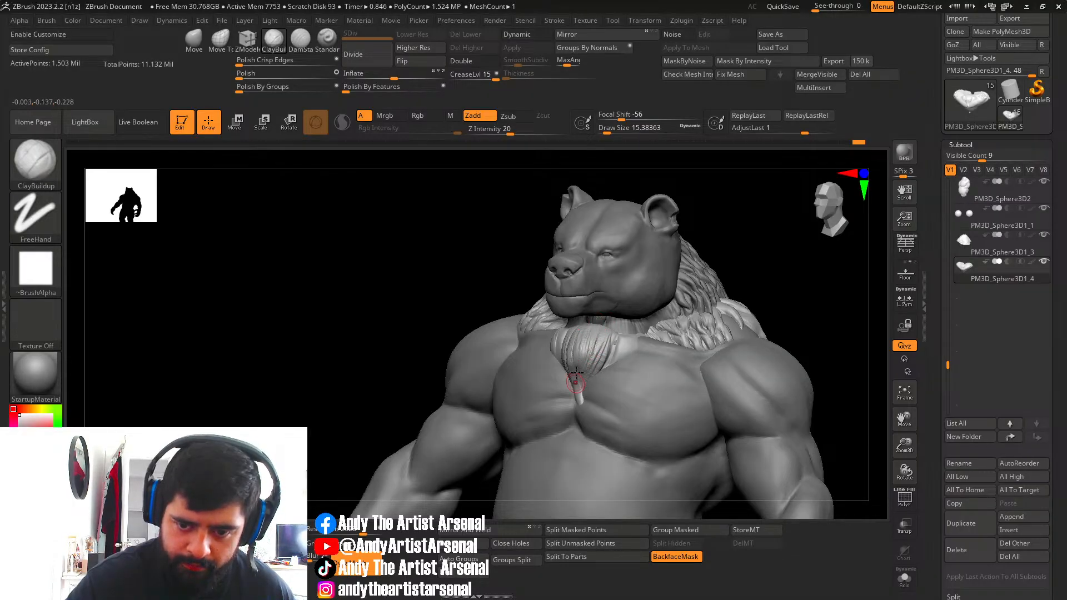
pyautogui.moveTo(577, 371); pyautogui.dragTo(606, 336, button='right')
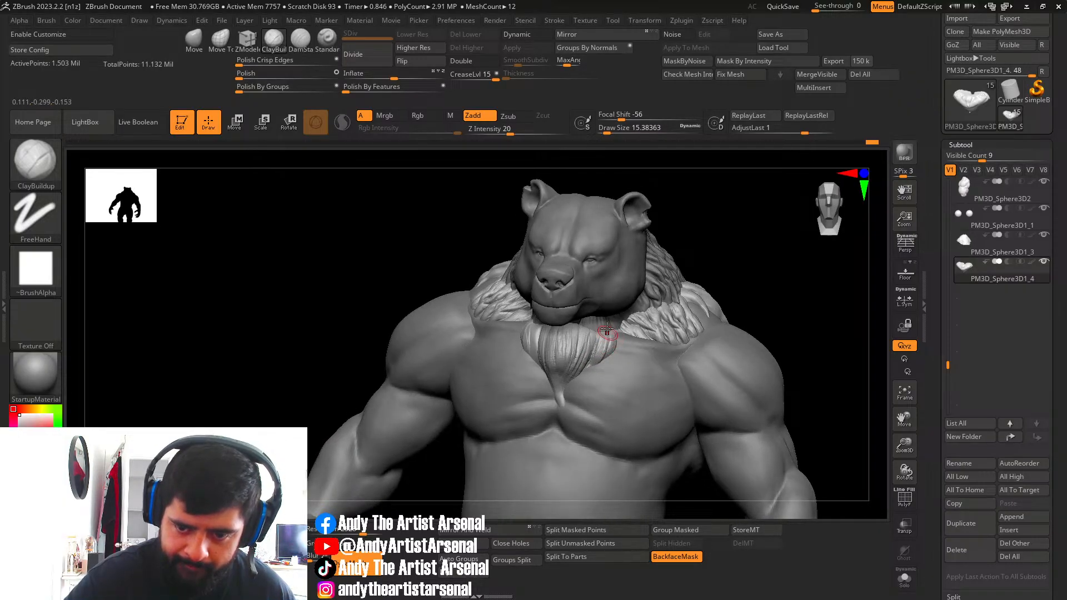
pyautogui.moveTo(600, 363); pyautogui.dragTo(604, 329)
pyautogui.moveTo(594, 368); pyautogui.dragTo(550, 334, button='right')
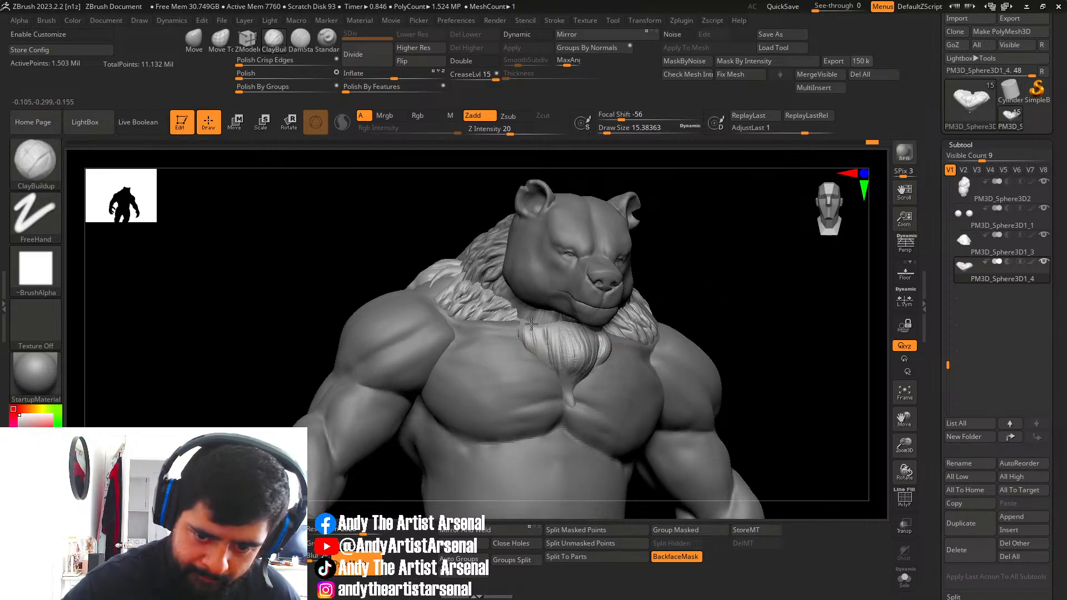
pyautogui.moveTo(540, 331); pyautogui.dragTo(546, 354)
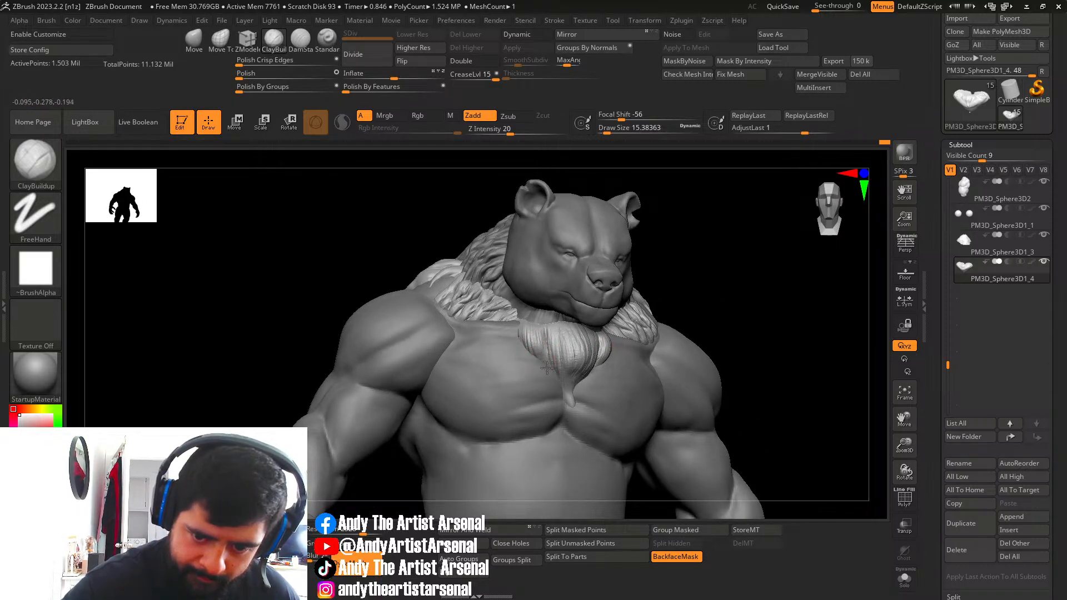
# Pull the chest tuft's side strands down into separate pointed locks with SnakeHook, enlarging the draw size to 35.3543.
pyautogui.press('b')
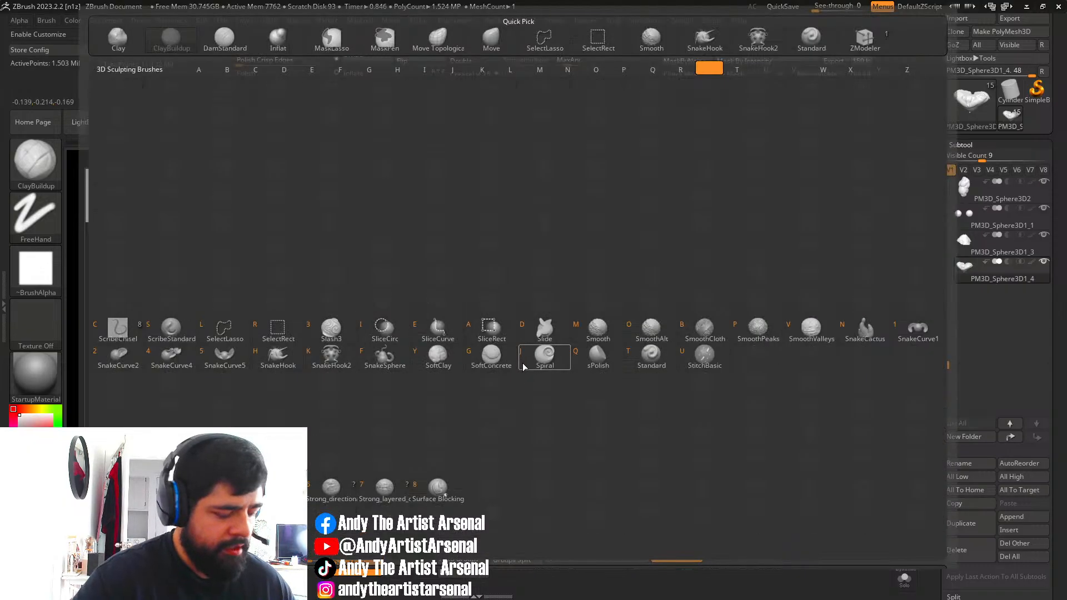
pyautogui.click(277, 356)
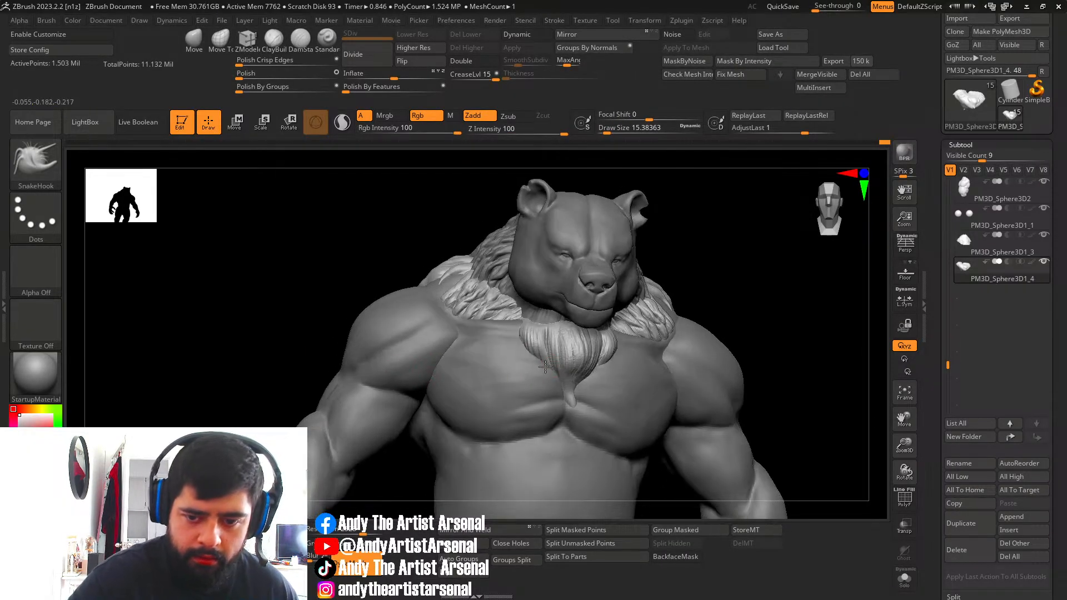
pyautogui.press('s')
pyautogui.moveTo(543, 376)
pyautogui.mouseDown(button='right')
pyautogui.moveTo(600, 372)
pyautogui.moveTo(580, 366)
pyautogui.moveTo(535, 384)
pyautogui.moveTo(549, 379)
pyautogui.moveTo(526, 362)
pyautogui.moveTo(541, 363)
pyautogui.moveTo(516, 373)
pyautogui.moveTo(581, 353)
pyautogui.moveTo(569, 367)
pyautogui.moveTo(586, 364)
pyautogui.moveTo(568, 370)
pyautogui.mouseUp(button='right')
pyautogui.moveTo(567, 366); pyautogui.dragTo(580, 354, button='right')
pyautogui.press('s')
pyautogui.moveTo(579, 356); pyautogui.dragTo(581, 356)
pyautogui.moveTo(620, 356)
pyautogui.mouseDown(button='right')
pyautogui.moveTo(572, 352)
pyautogui.moveTo(579, 345)
pyautogui.moveTo(598, 348)
pyautogui.moveTo(591, 364)
pyautogui.moveTo(562, 347)
pyautogui.mouseUp(button='right')
pyautogui.keyDown('ctrl'); pyautogui.rightClick(556, 336); pyautogui.keyUp('ctrl')
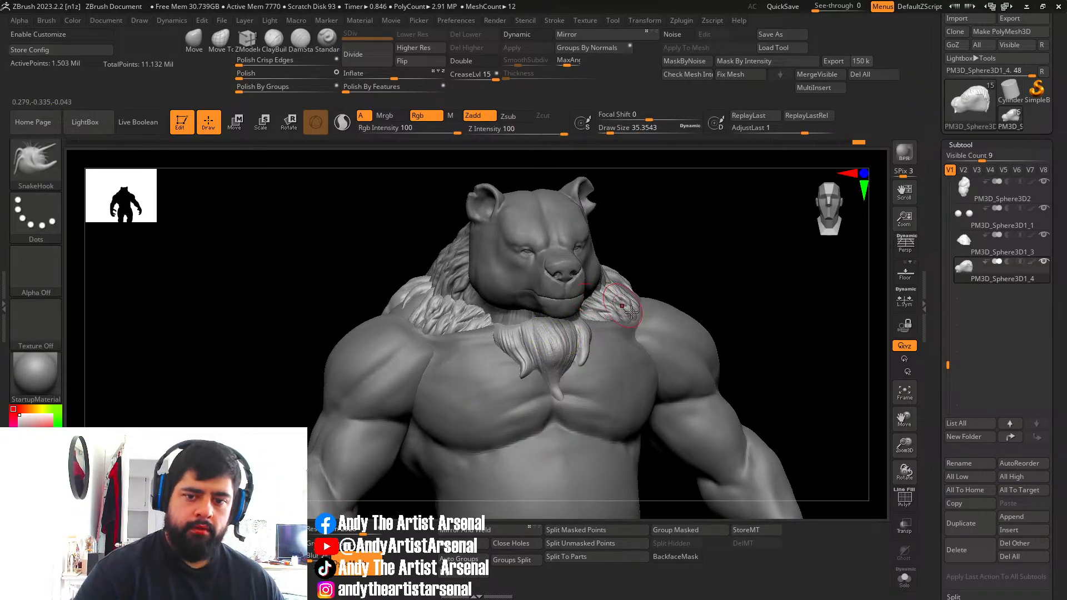
# Adjust the shape of the chest tuft with the Move brush at draw sizes 63.88383 and 39.51486.
pyautogui.moveTo(748, 330); pyautogui.dragTo(643, 355, button='right')
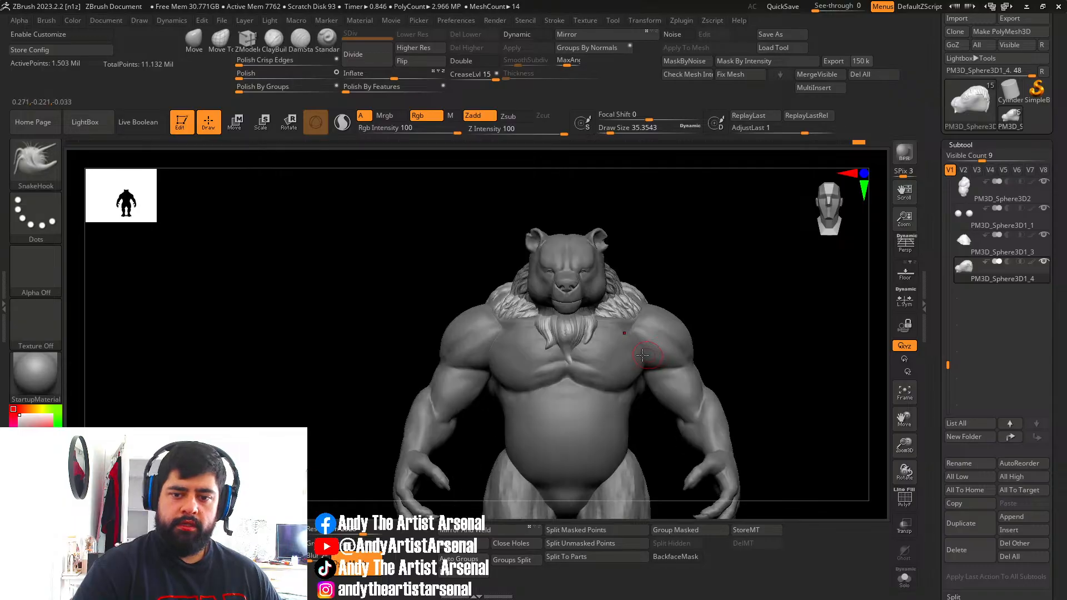
pyautogui.click(194, 39)
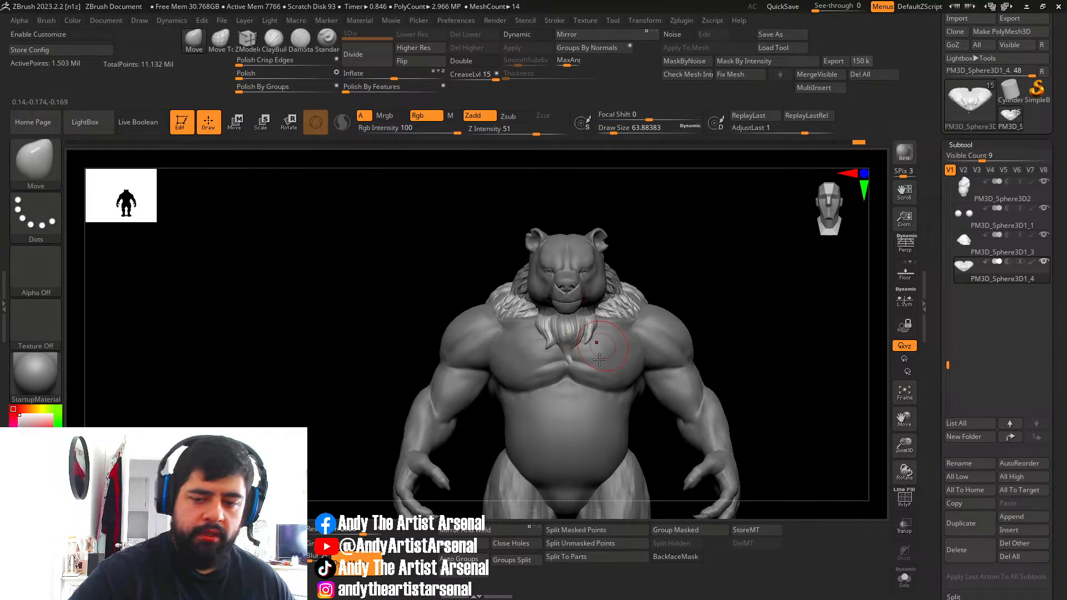
pyautogui.moveTo(577, 347)
pyautogui.mouseDown(button='right')
pyautogui.moveTo(598, 332)
pyautogui.moveTo(599, 314)
pyautogui.moveTo(565, 327)
pyautogui.mouseUp(button='right')
pyautogui.moveTo(567, 328); pyautogui.dragTo(570, 321)
pyautogui.moveTo(560, 338)
pyautogui.mouseDown(button='right')
pyautogui.moveTo(570, 350)
pyautogui.moveTo(560, 323)
pyautogui.moveTo(582, 310)
pyautogui.moveTo(595, 342)
pyautogui.moveTo(645, 356)
pyautogui.moveTo(592, 331)
pyautogui.moveTo(627, 319)
pyautogui.moveTo(627, 286)
pyautogui.mouseUp(button='right')
pyautogui.moveTo(648, 354)
pyautogui.keyDown('alt'); pyautogui.mouseDown(button='right')
pyautogui.moveTo(604, 316)
pyautogui.moveTo(623, 350)
pyautogui.moveTo(587, 362)
pyautogui.moveTo(618, 364)
pyautogui.moveTo(543, 316)
pyautogui.mouseUp(button='right'); pyautogui.keyUp('alt')
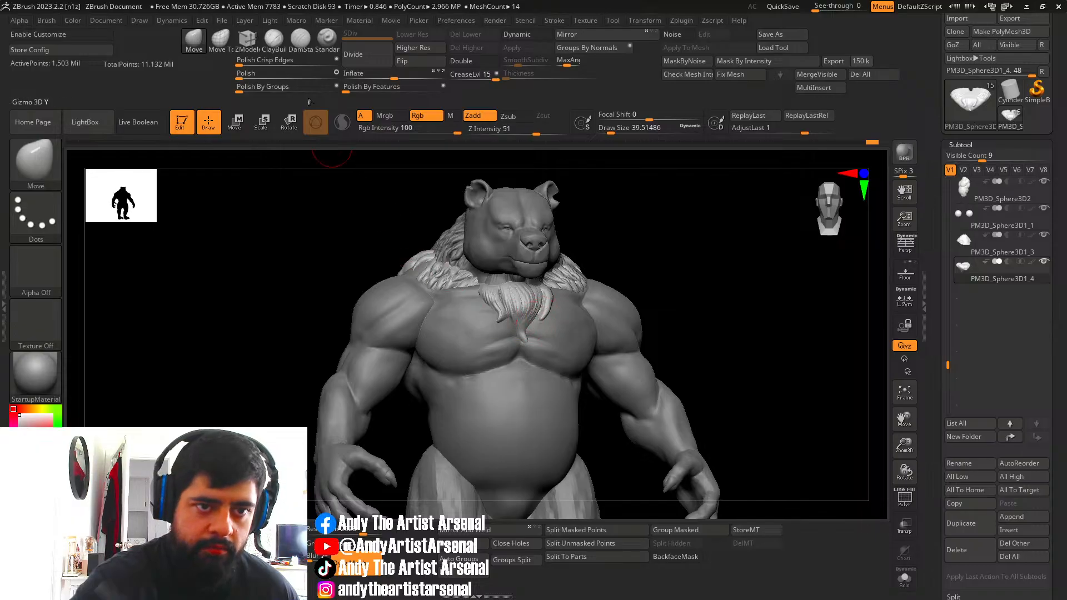
# Add ClayBuildup strands to the chest tuft's upper middle at draw sizes 24.29911 and 15.38363, undoing the last stroke.
pyautogui.click(274, 38)
pyautogui.press('s')
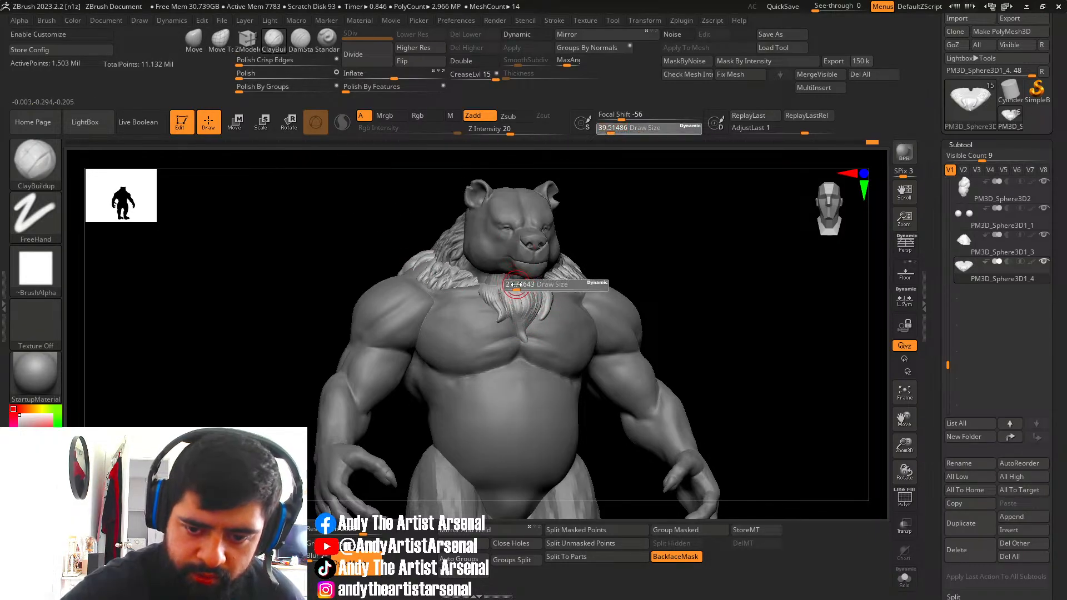
pyautogui.moveTo(517, 287); pyautogui.dragTo(515, 286)
pyautogui.moveTo(528, 289); pyautogui.dragTo(516, 285, button='right')
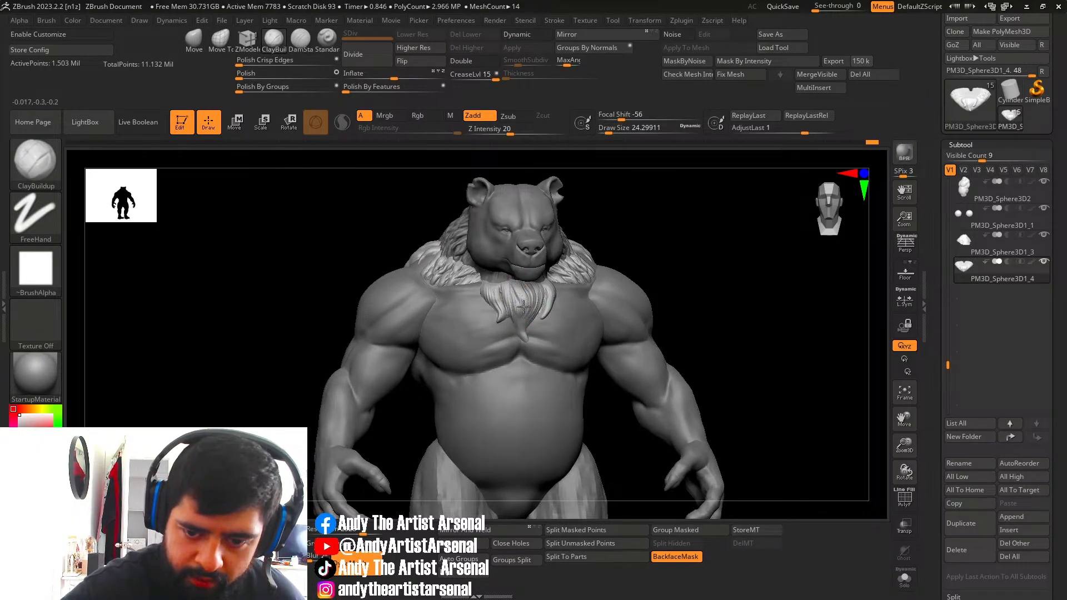
pyautogui.press('s')
pyautogui.moveTo(527, 305); pyautogui.dragTo(524, 304)
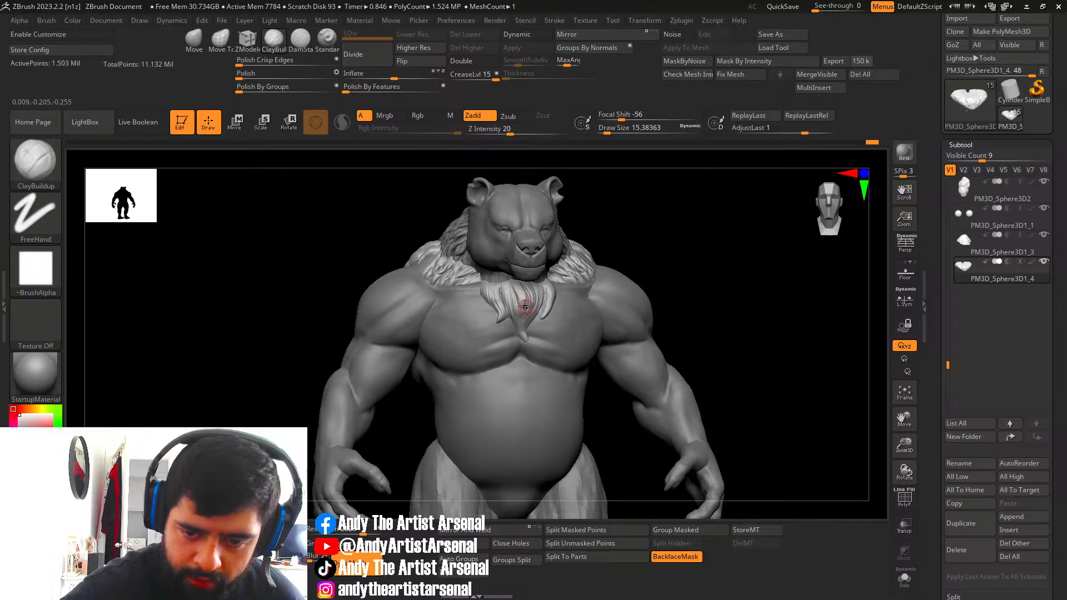
pyautogui.hotkey('ctrl', 'z')
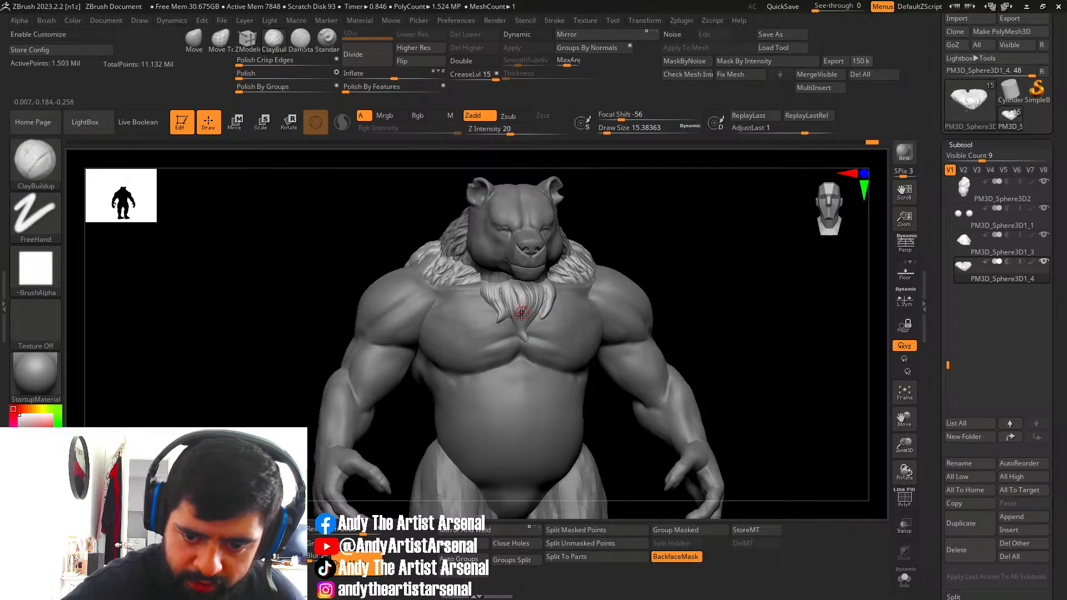
# Build finer ClayBuildup strands down the chest tuft's centre at draw size 10.62871 and smooth them.
pyautogui.moveTo(525, 297); pyautogui.dragTo(523, 308, button='right')
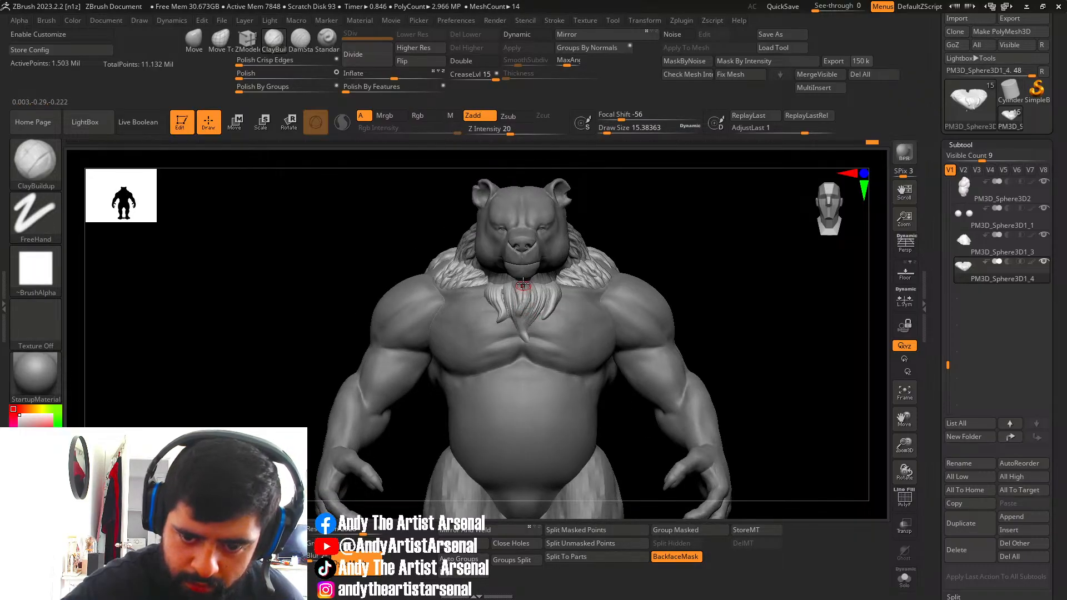
pyautogui.press('s')
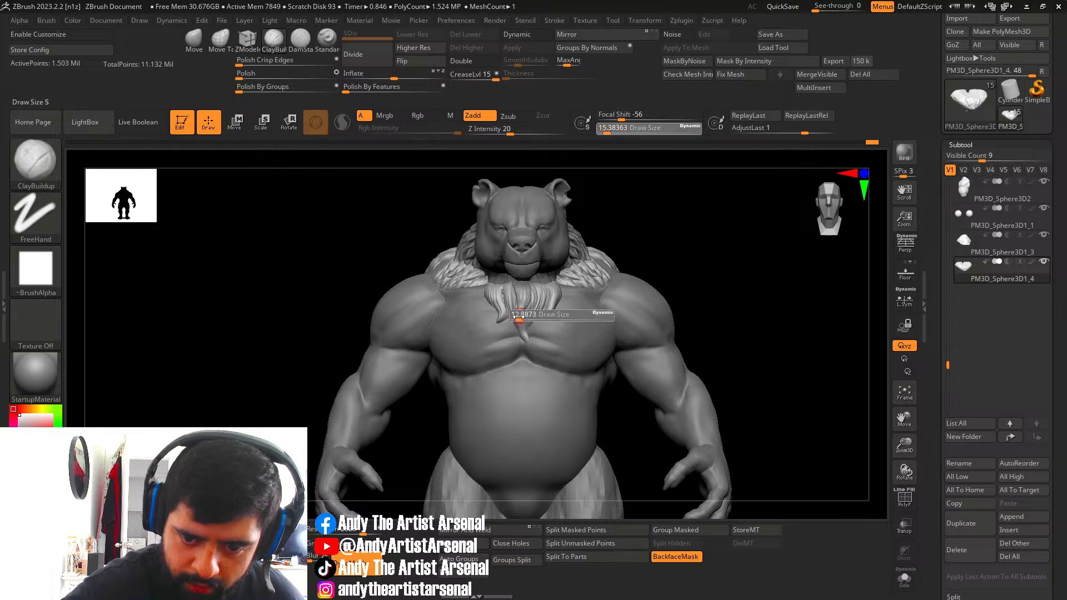
pyautogui.click(516, 317)
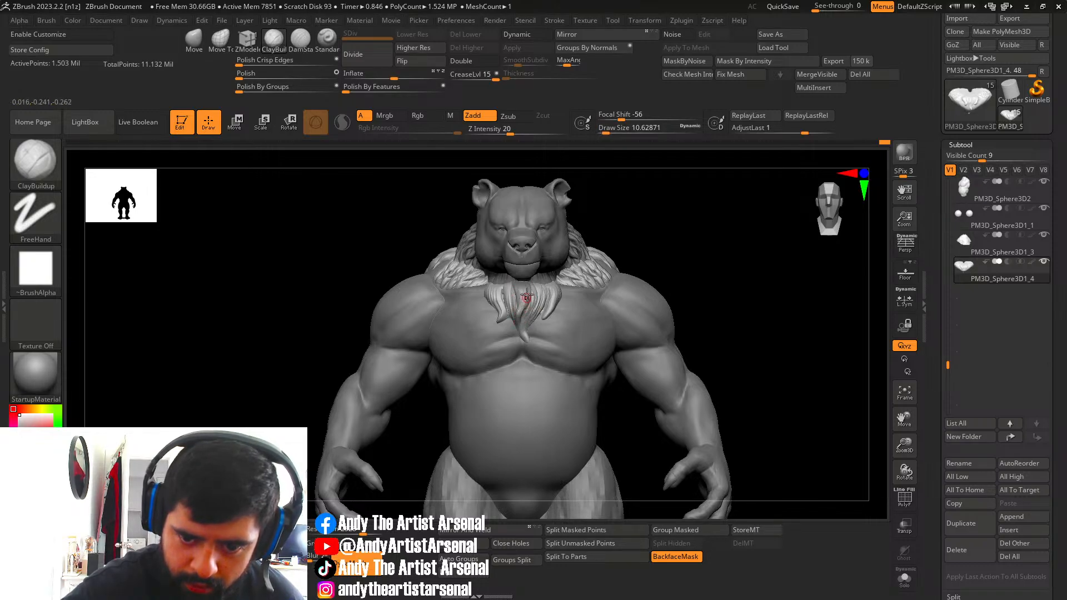
pyautogui.press('shift')
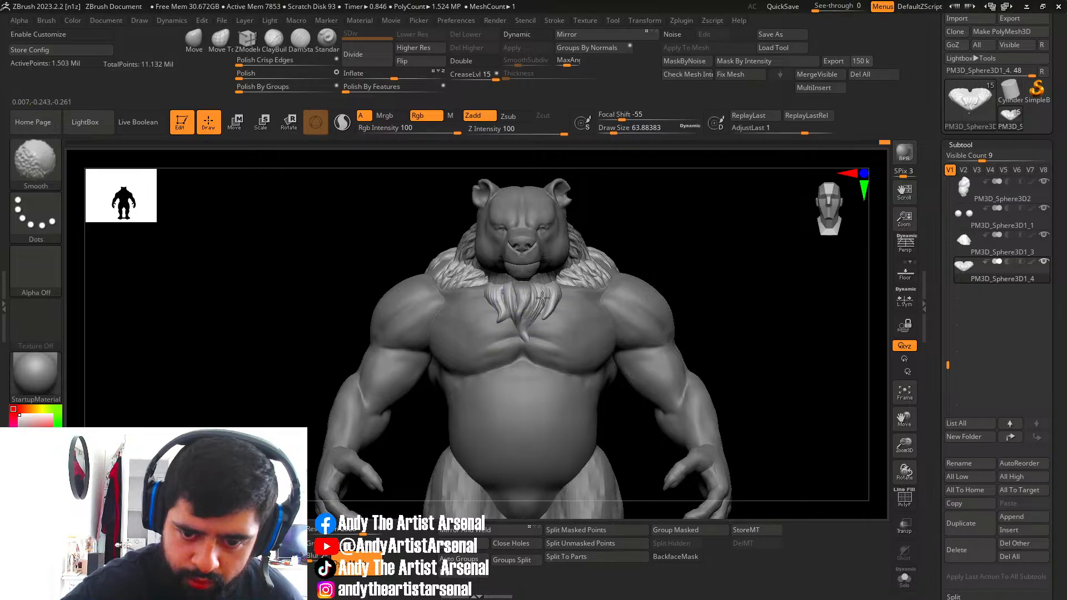
# Carve grooves between the chest tuft's hair strands with the DamStandard brush at draw size 24.29911.
pyautogui.click(300, 39)
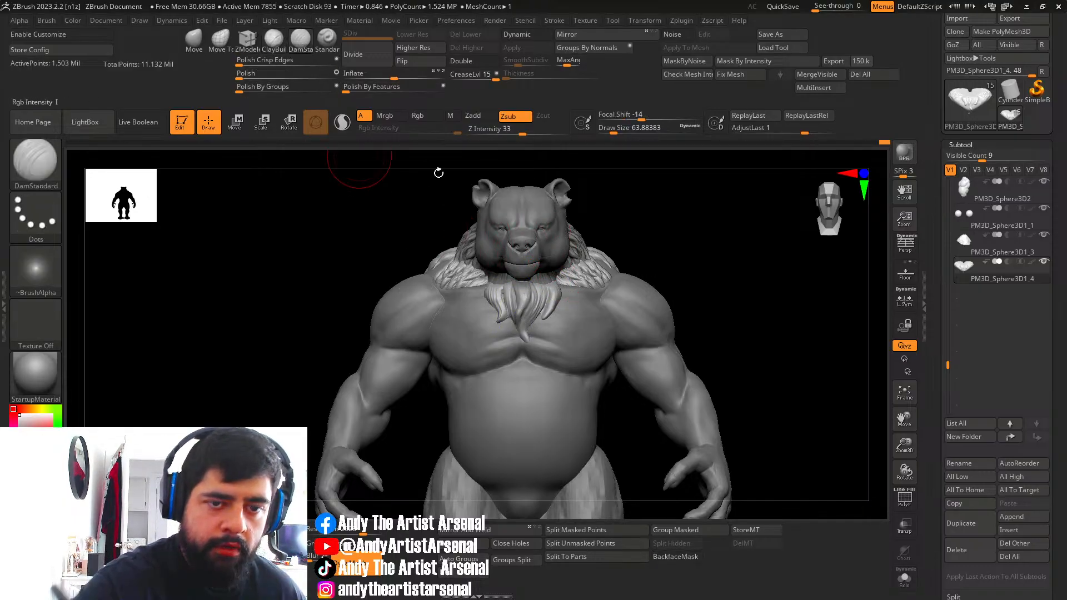
pyautogui.moveTo(438, 172)
pyautogui.keyDown('ctrl'); pyautogui.mouseDown(button='right')
pyautogui.moveTo(502, 289)
pyautogui.moveTo(527, 311)
pyautogui.mouseUp(button='right'); pyautogui.keyUp('ctrl')
pyautogui.press('s')
pyautogui.moveTo(506, 280); pyautogui.dragTo(503, 306)
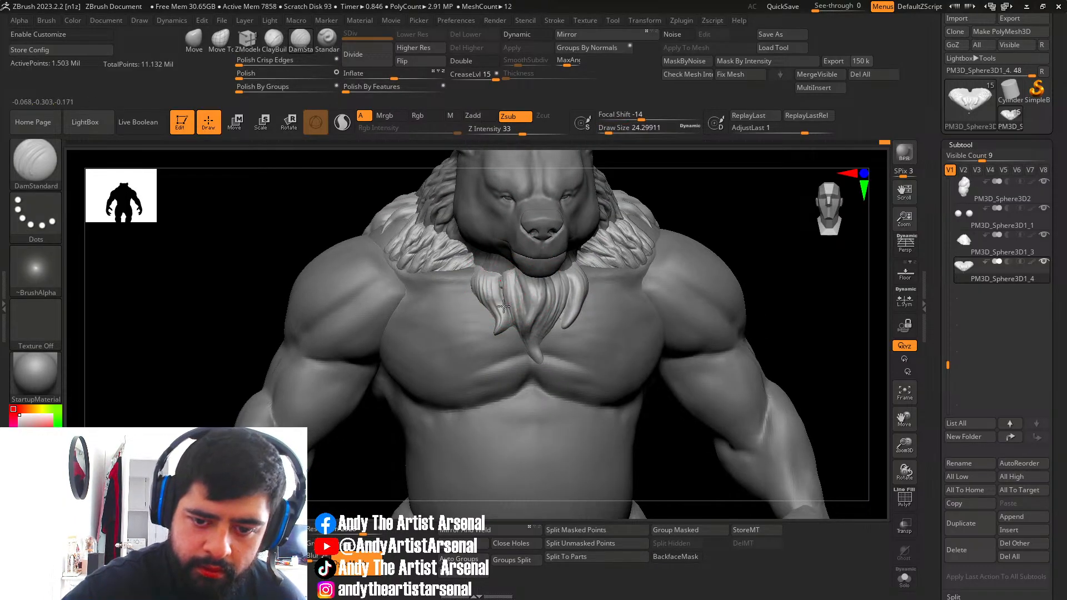
pyautogui.moveTo(513, 329); pyautogui.dragTo(537, 326, button='right')
pyautogui.moveTo(509, 281); pyautogui.dragTo(521, 333)
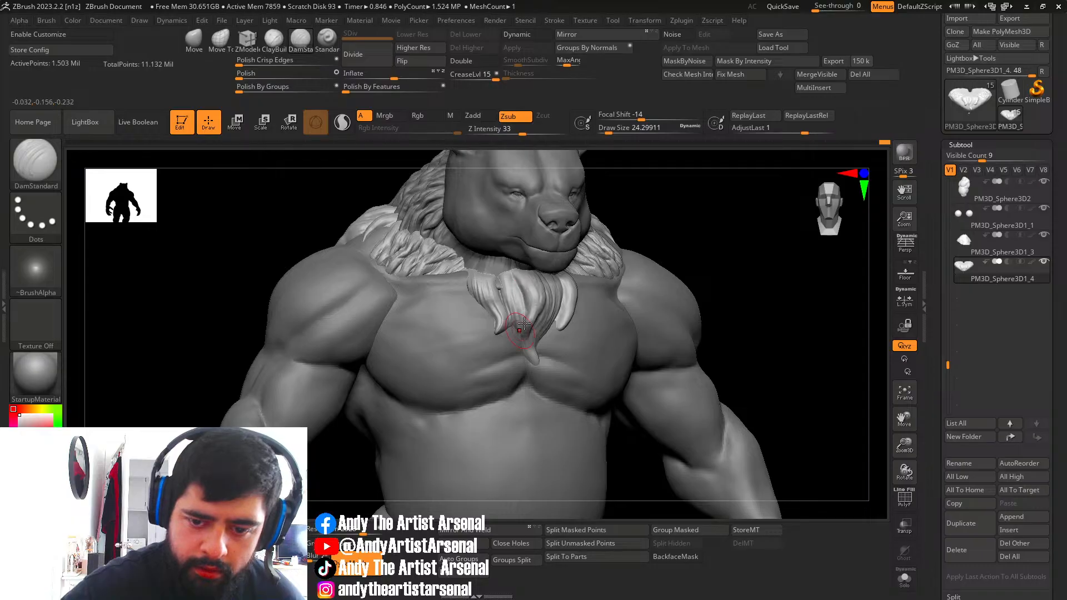
pyautogui.moveTo(567, 303)
pyautogui.mouseDown(button='right')
pyautogui.moveTo(549, 290)
pyautogui.moveTo(554, 311)
pyautogui.moveTo(549, 288)
pyautogui.mouseUp(button='right')
pyautogui.keyDown('ctrl'); pyautogui.moveTo(620, 283); pyautogui.dragTo(477, 273, button='right'); pyautogui.keyUp('ctrl')
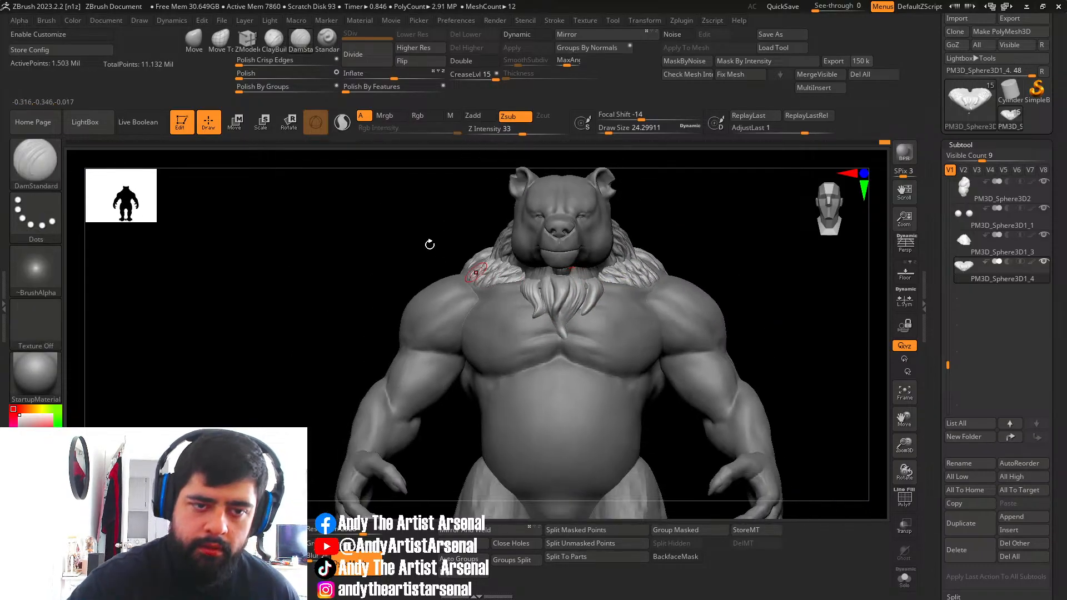
# Reshape the chest tuft's profile against the chest with the Move brush at draw sizes 58.53455 and 75.29564.
pyautogui.click(193, 40)
pyautogui.moveTo(566, 303); pyautogui.dragTo(600, 301, button='right')
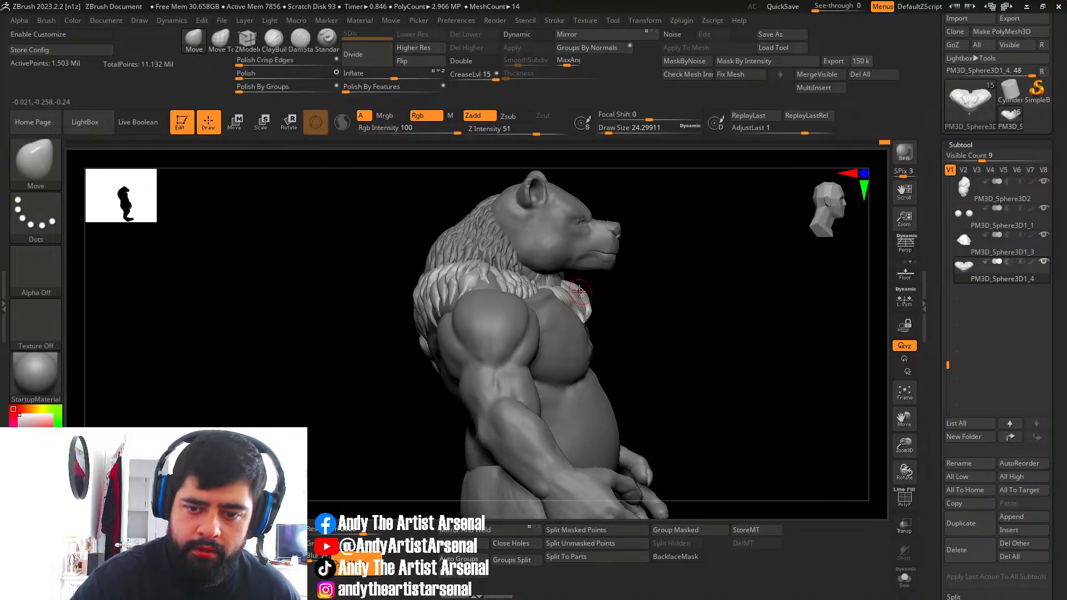
pyautogui.press('s')
pyautogui.moveTo(572, 291); pyautogui.dragTo(577, 291)
pyautogui.moveTo(566, 286); pyautogui.dragTo(560, 276, button='right')
pyautogui.press('s')
pyautogui.moveTo(564, 286); pyautogui.dragTo(566, 286)
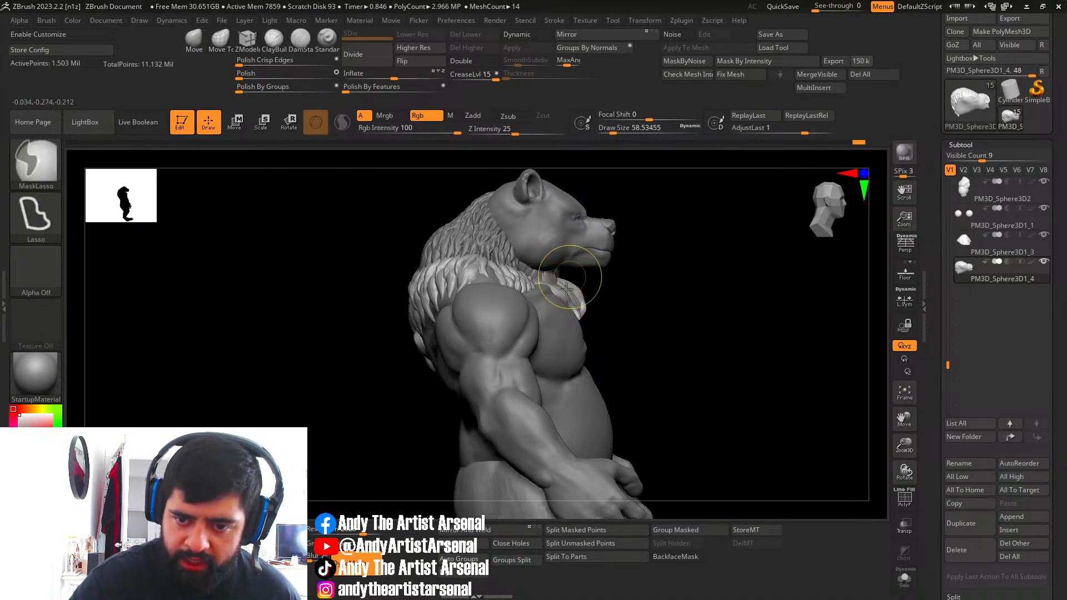
pyautogui.moveTo(564, 278); pyautogui.dragTo(468, 276, button='right')
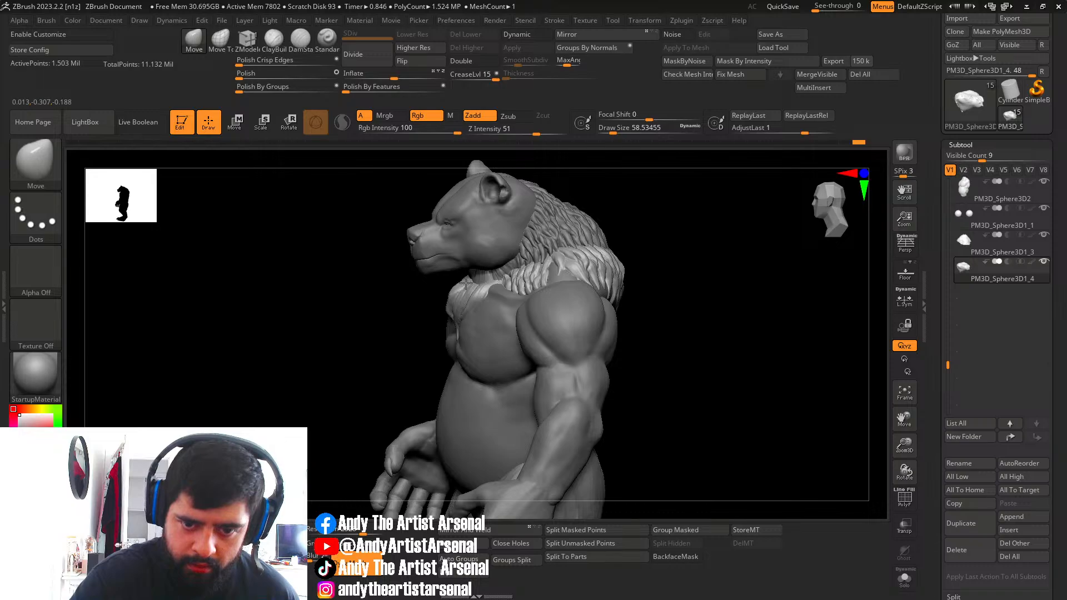
pyautogui.press(']')
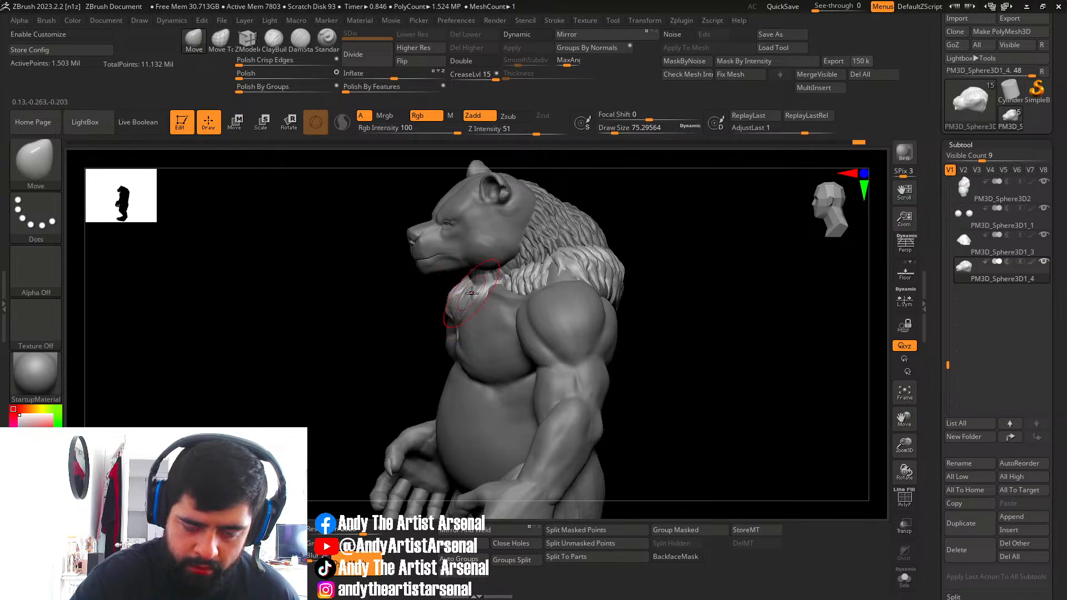
# Adjust the chest tuft's upper edge and strands beneath the chin with the Move brush at draw size 31.43149.
pyautogui.moveTo(471, 293)
pyautogui.mouseDown(button='right')
pyautogui.moveTo(434, 338)
pyautogui.moveTo(469, 256)
pyautogui.mouseUp(button='right')
pyautogui.press('s')
pyautogui.moveTo(468, 257); pyautogui.dragTo(466, 257)
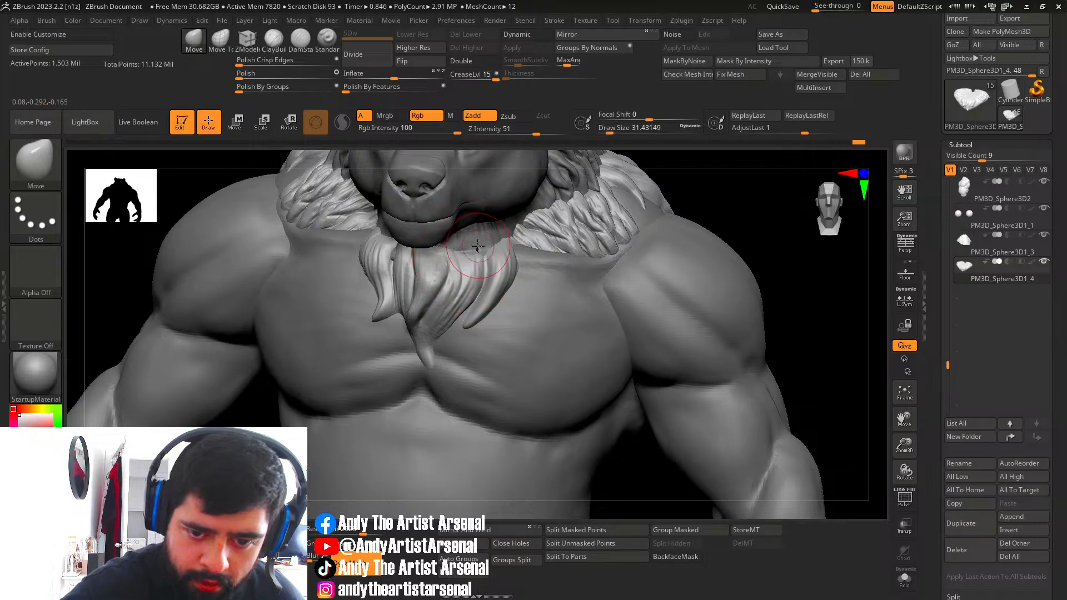
pyautogui.moveTo(500, 244)
pyautogui.mouseDown(button='right')
pyautogui.moveTo(477, 256)
pyautogui.moveTo(427, 243)
pyautogui.moveTo(333, 251)
pyautogui.moveTo(485, 253)
pyautogui.mouseUp(button='right')
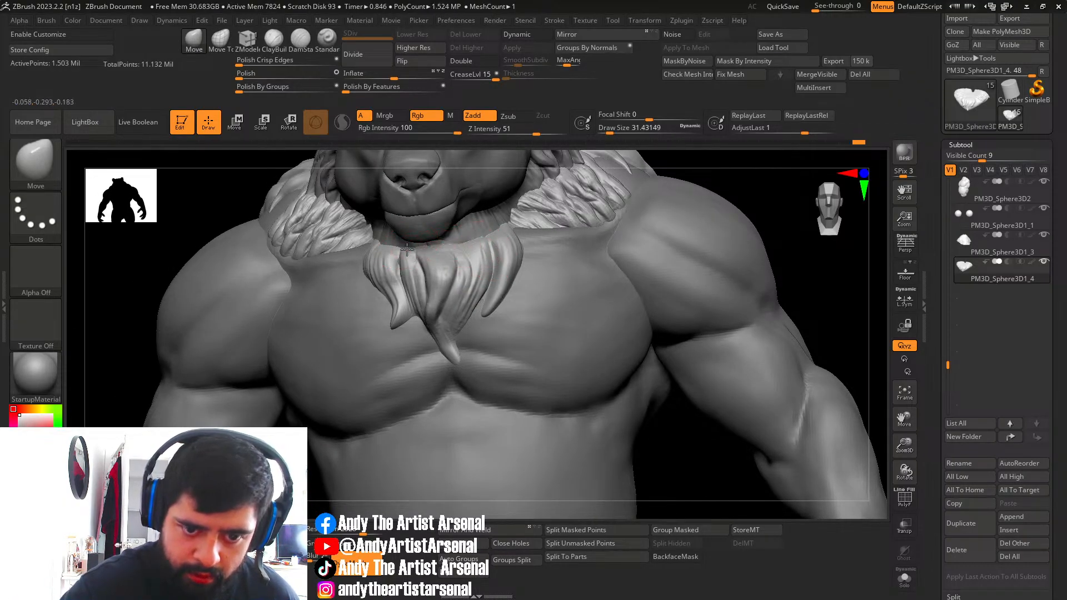
pyautogui.moveTo(403, 259); pyautogui.dragTo(425, 259, button='right')
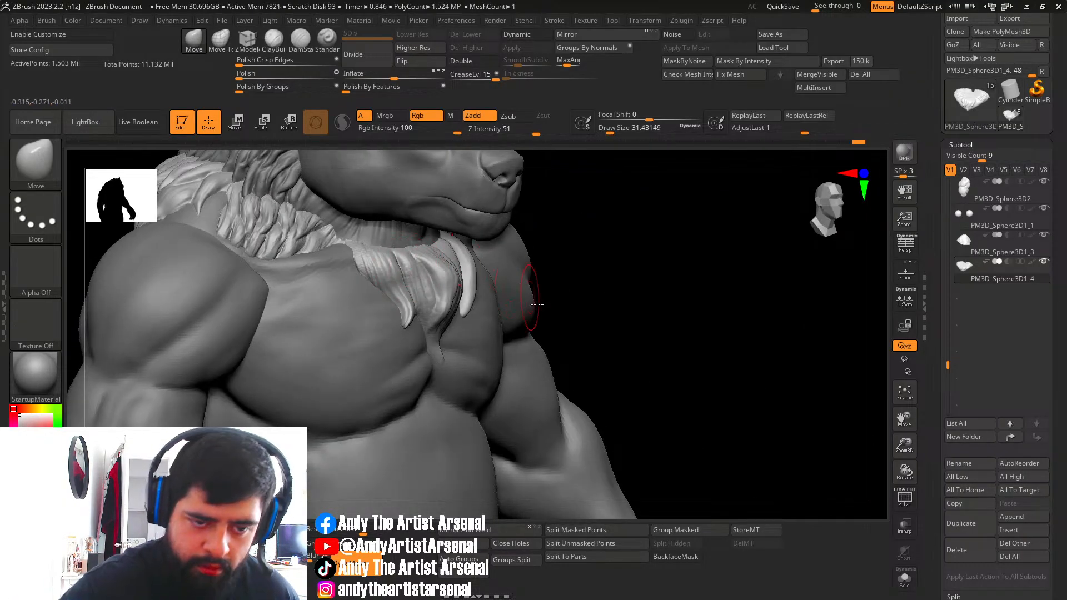
pyautogui.keyDown('ctrl'); pyautogui.moveTo(536, 304); pyautogui.dragTo(424, 310, button='right'); pyautogui.keyUp('ctrl')
pyautogui.moveTo(600, 329); pyautogui.dragTo(538, 347, button='right')
pyautogui.keyDown('alt'); pyautogui.moveTo(416, 333); pyautogui.dragTo(450, 288, button='right'); pyautogui.keyUp('alt')
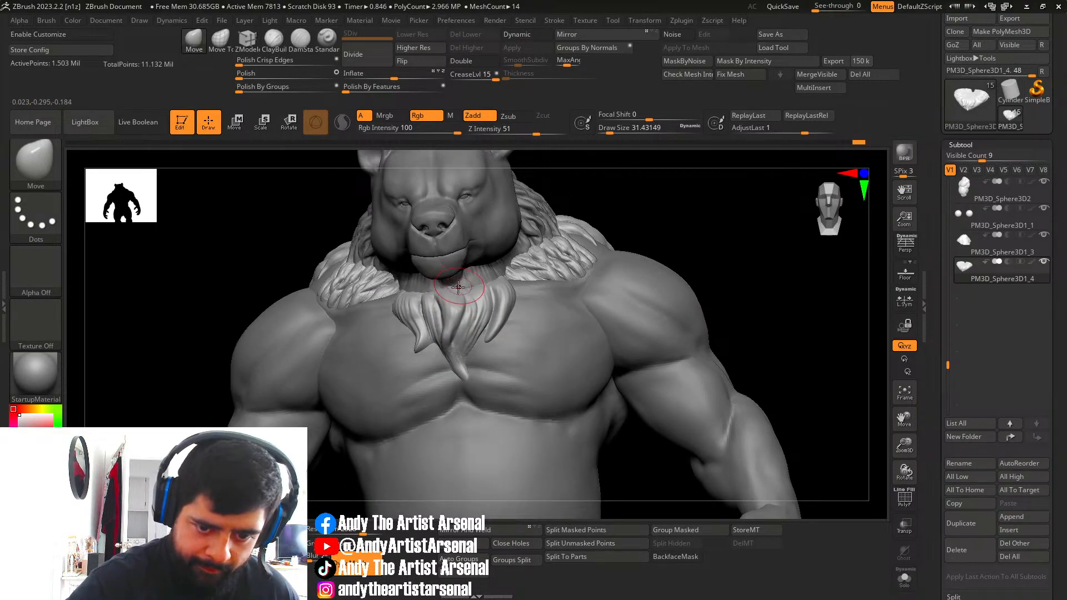
# Refine the chest tuft's top edge along the neck with the Move brush at draw size 27.74643.
pyautogui.press('[')
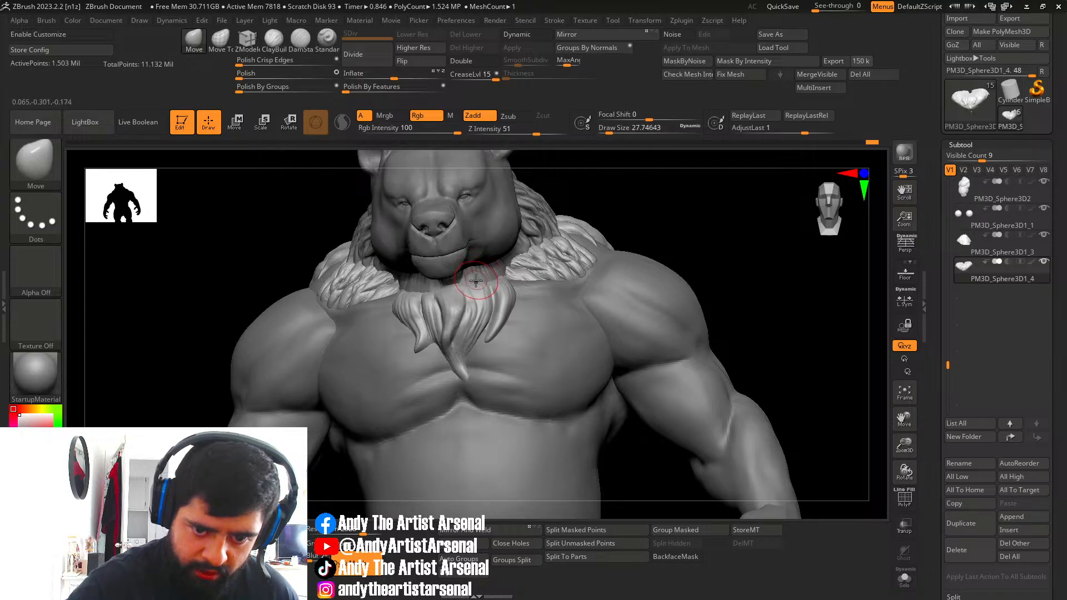
pyautogui.moveTo(470, 280); pyautogui.dragTo(441, 288, button='right')
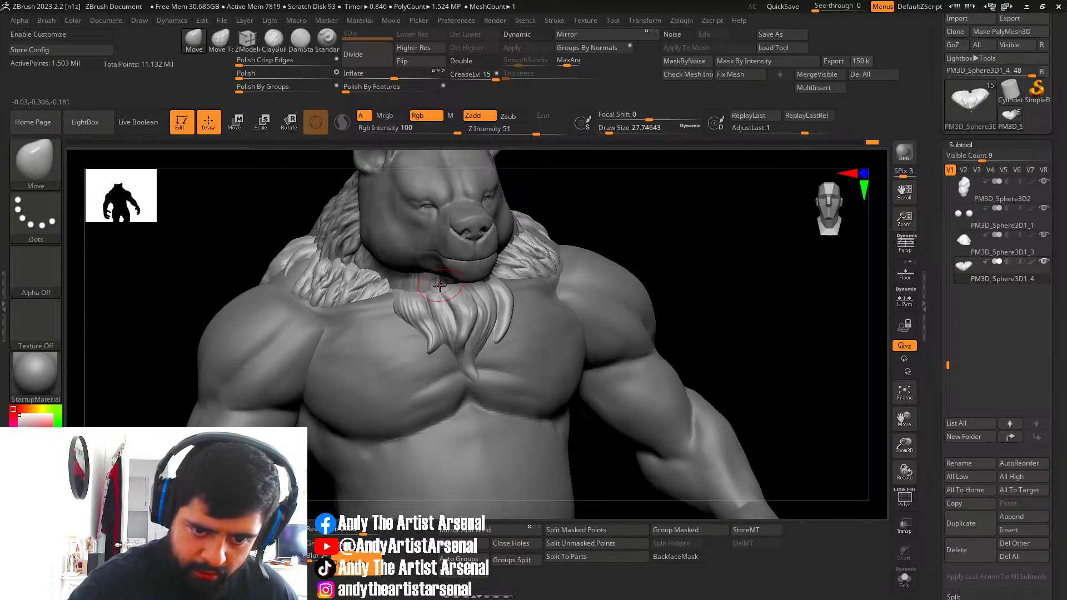
pyautogui.keyDown('ctrl'); pyautogui.moveTo(623, 261); pyautogui.dragTo(617, 364, button='right'); pyautogui.keyUp('ctrl')
pyautogui.moveTo(589, 369)
pyautogui.mouseDown(button='right')
pyautogui.moveTo(569, 369)
pyautogui.moveTo(556, 347)
pyautogui.moveTo(562, 389)
pyautogui.moveTo(503, 373)
pyautogui.moveTo(588, 379)
pyautogui.moveTo(548, 369)
pyautogui.moveTo(581, 333)
pyautogui.mouseUp(button='right')
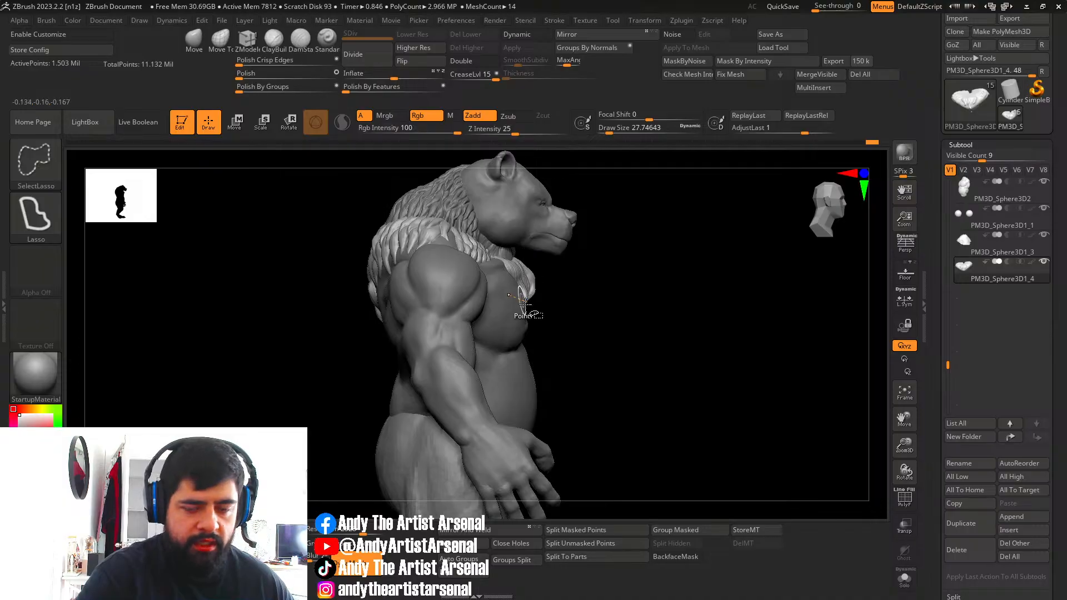
# Hide the chest tuft with a lasso selection and make the mane subtool PM3D_Sphere3D1_3 active.
pyautogui.moveTo(561, 261)
pyautogui.keyDown('ctrl'); pyautogui.keyDown('shift'); pyautogui.mouseDown()
pyautogui.moveTo(514, 249)
pyautogui.moveTo(495, 284)
pyautogui.moveTo(635, 347)
pyautogui.mouseUp(); pyautogui.keyUp('shift'); pyautogui.keyUp('ctrl')
pyautogui.moveTo(634, 339)
pyautogui.mouseDown(button='right')
pyautogui.moveTo(500, 327)
pyautogui.moveTo(489, 311)
pyautogui.moveTo(534, 269)
pyautogui.moveTo(334, 188)
pyautogui.mouseUp(button='right')
pyautogui.keyDown('alt'); pyautogui.click(536, 268); pyautogui.keyUp('alt')
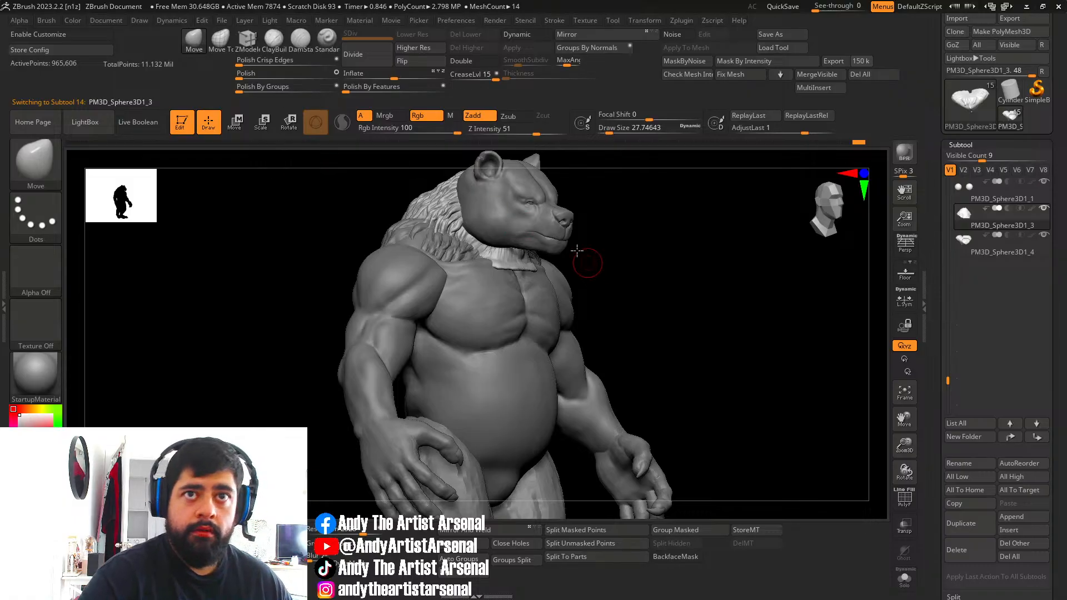
# Reshape the mane's lower front edge at the throat with the Move brush at draw size 48.54921.
pyautogui.moveTo(577, 251); pyautogui.dragTo(535, 267, button='right')
pyautogui.press('s')
pyautogui.moveTo(541, 267); pyautogui.dragTo(544, 268)
pyautogui.moveTo(561, 269); pyautogui.dragTo(513, 285, button='right')
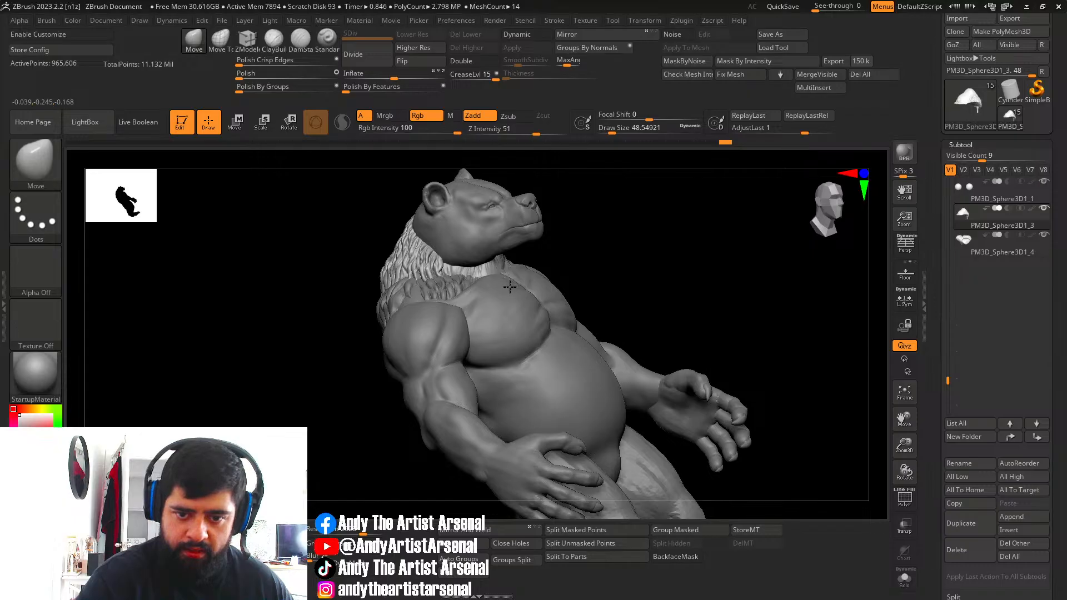
pyautogui.moveTo(607, 266); pyautogui.dragTo(721, 237, button='right')
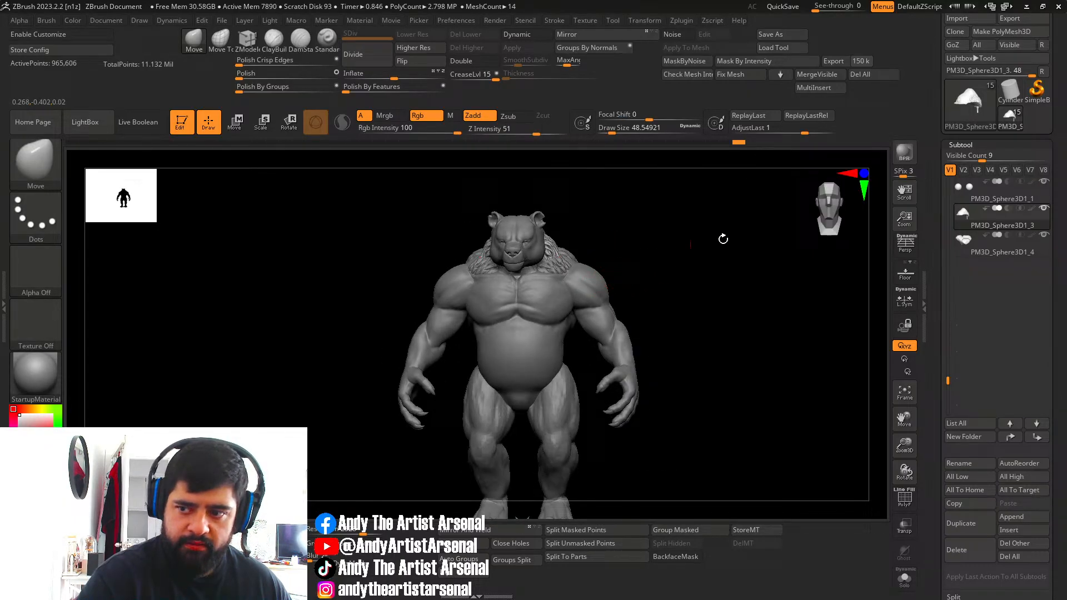
# Activate the chest tuft subtool PM3D_Sphere3D1_4, check the full figure, and switch to the body subtool PM3D_Sphere3D2.
pyautogui.keyDown('alt'); pyautogui.click(559, 270); pyautogui.keyUp('alt')
pyautogui.moveTo(631, 267); pyautogui.dragTo(591, 318, button='right')
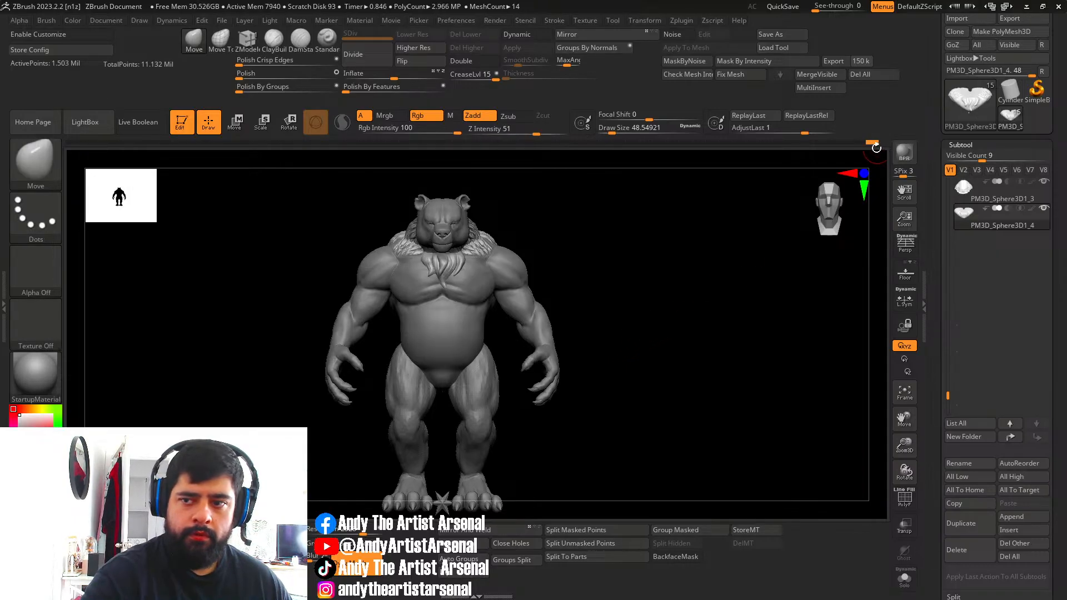
pyautogui.keyDown('alt'); pyautogui.moveTo(569, 281); pyautogui.dragTo(664, 279); pyautogui.keyUp('alt')
pyautogui.press('ctrl')
pyautogui.moveTo(561, 270)
pyautogui.mouseDown(button='right')
pyautogui.moveTo(521, 266)
pyautogui.moveTo(500, 281)
pyautogui.moveTo(480, 268)
pyautogui.mouseUp(button='right')
pyautogui.keyDown('ctrl'); pyautogui.moveTo(624, 248); pyautogui.dragTo(639, 227, button='right'); pyautogui.keyUp('ctrl')
pyautogui.keyDown('alt'); pyautogui.click(508, 290); pyautogui.keyUp('alt')
pyautogui.moveTo(576, 275)
pyautogui.keyDown('ctrl'); pyautogui.mouseDown(button='right')
pyautogui.moveTo(555, 269)
pyautogui.moveTo(535, 315)
pyautogui.moveTo(580, 297)
pyautogui.moveTo(515, 294)
pyautogui.mouseUp(button='right'); pyautogui.keyUp('ctrl')
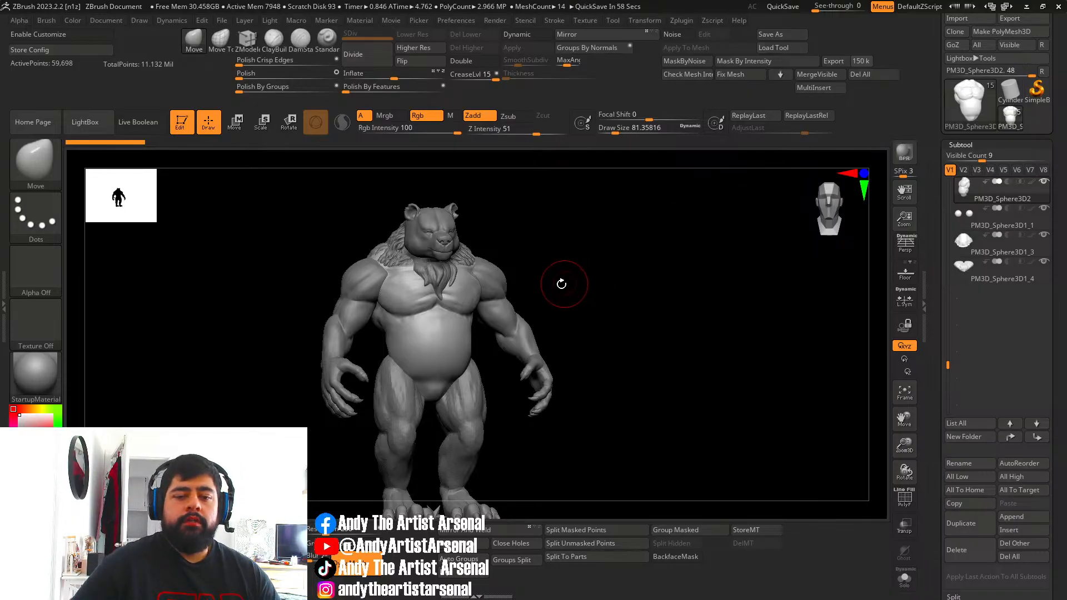
pyautogui.moveTo(561, 284); pyautogui.dragTo(535, 285)
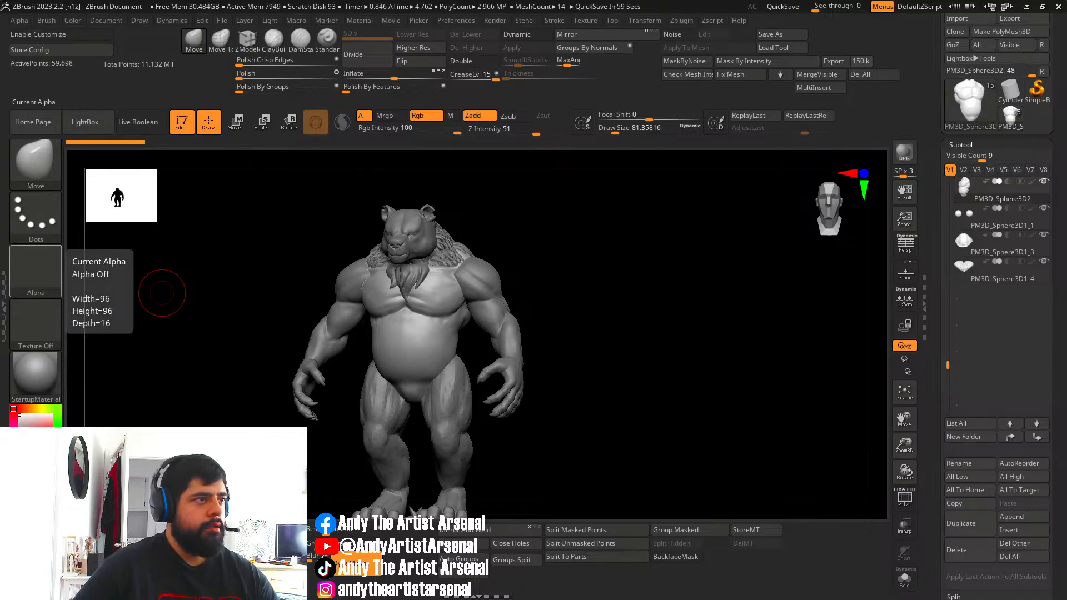
# Switch to the reference image board and examine the armored and clothed bear warrior illustrations.
pyautogui.hotkey('alt', 'Tab')
pyautogui.scroll(-5, 466, 469)
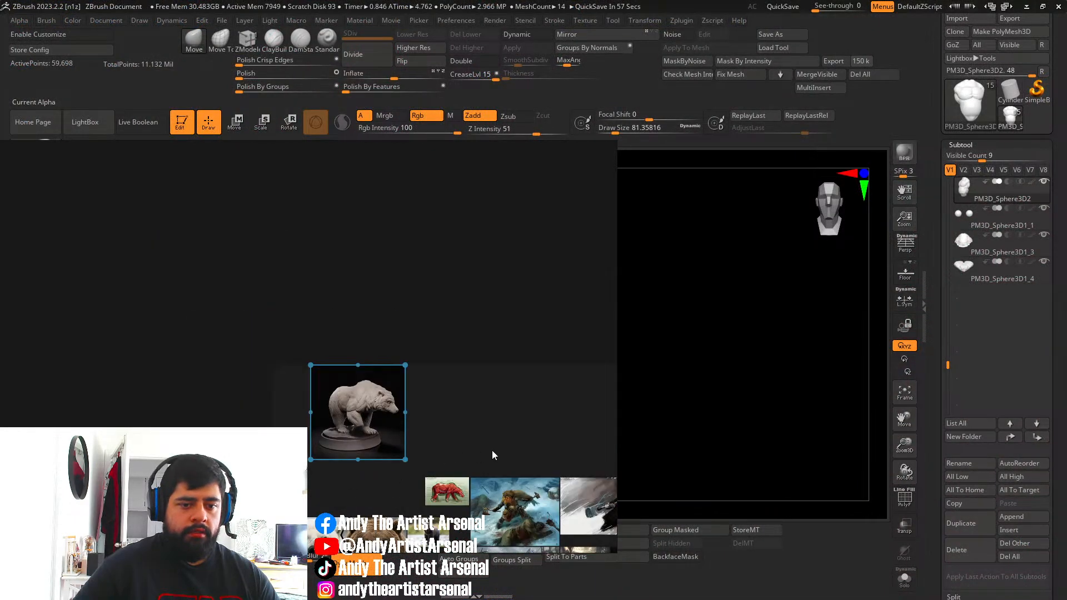
pyautogui.scroll(5, 393, 420)
pyautogui.scroll(-3, 393, 420)
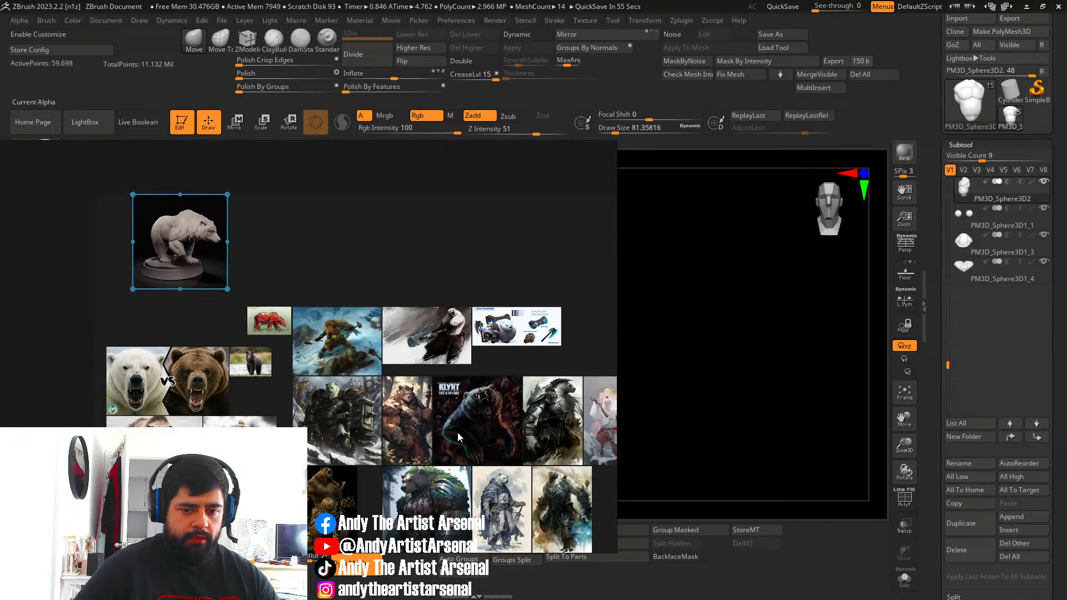
pyautogui.scroll(6, 458, 431)
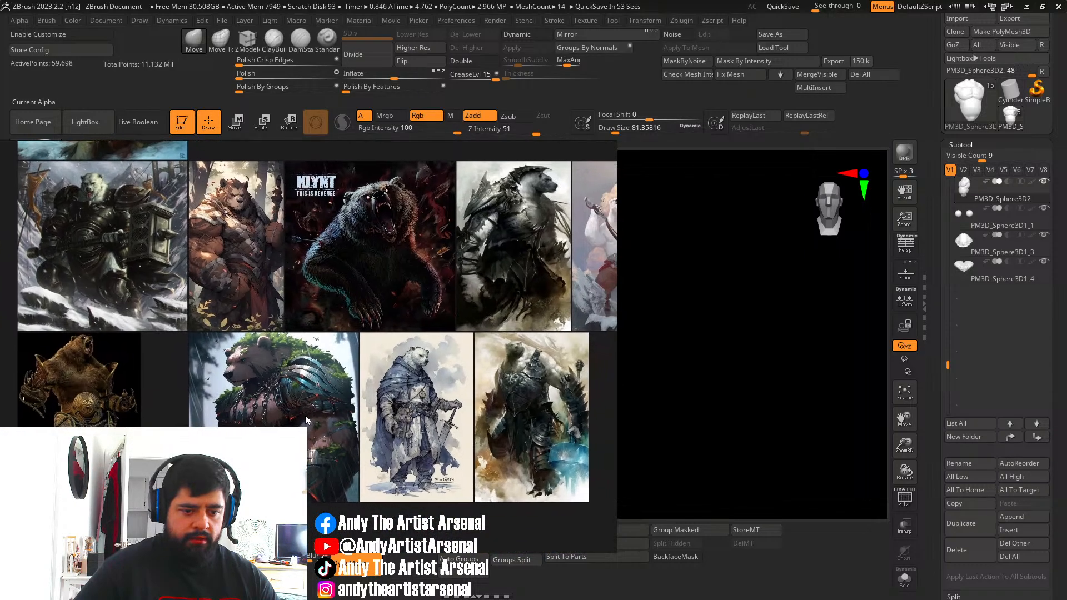
pyautogui.scroll(3, 336, 426)
pyautogui.moveTo(338, 425); pyautogui.dragTo(270, 420, button='middle')
pyautogui.moveTo(464, 409); pyautogui.dragTo(368, 438, button='middle')
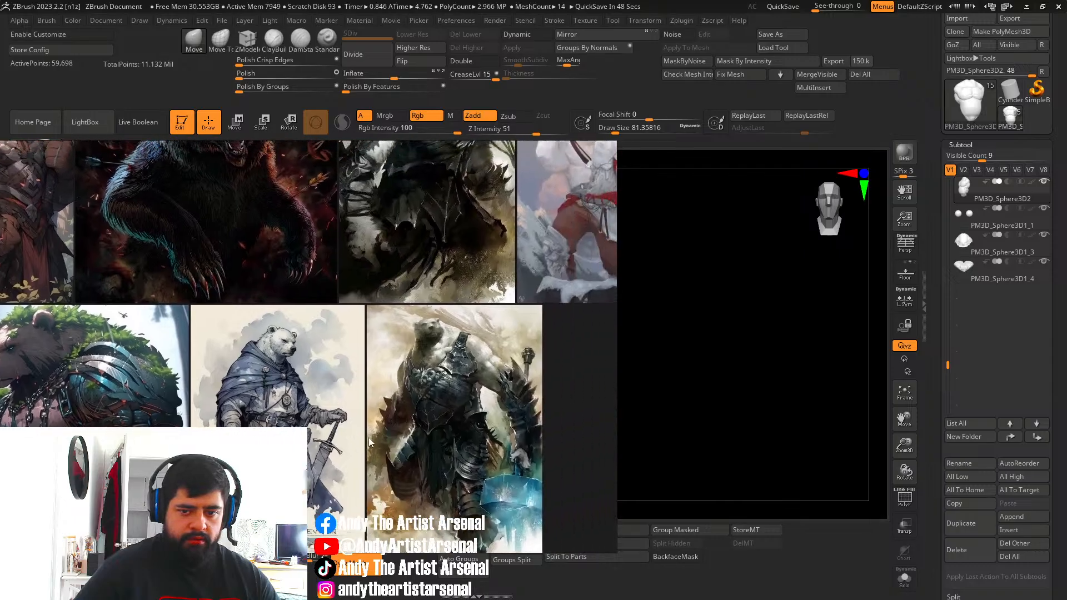
pyautogui.scroll(3, 411, 402)
pyautogui.scroll(-3, 415, 367)
pyautogui.moveTo(414, 367); pyautogui.dragTo(367, 456, button='middle')
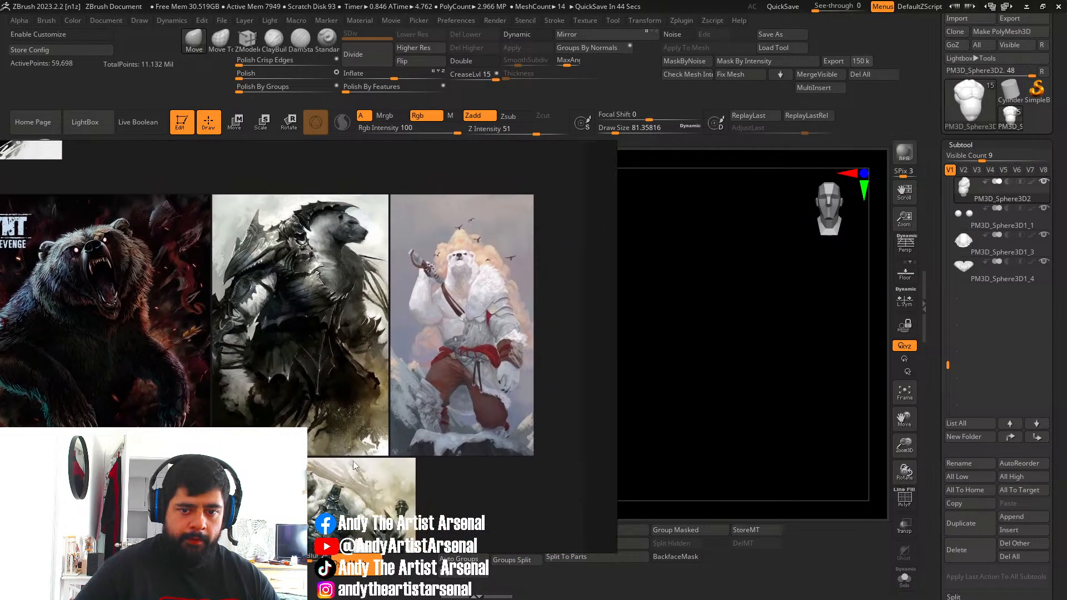
# Survey the remaining bear warrior artworks and concept sheet on the board, ending at the walking bear statue.
pyautogui.scroll(-3, 367, 456)
pyautogui.moveTo(334, 419)
pyautogui.mouseDown(button='middle')
pyautogui.moveTo(321, 402)
pyautogui.moveTo(508, 429)
pyautogui.mouseUp(button='middle')
pyautogui.scroll(3, 451, 381)
pyautogui.scroll(-5, 368, 378)
pyautogui.moveTo(317, 377)
pyautogui.mouseDown(button='middle')
pyautogui.moveTo(421, 428)
pyautogui.moveTo(481, 431)
pyautogui.mouseUp(button='middle')
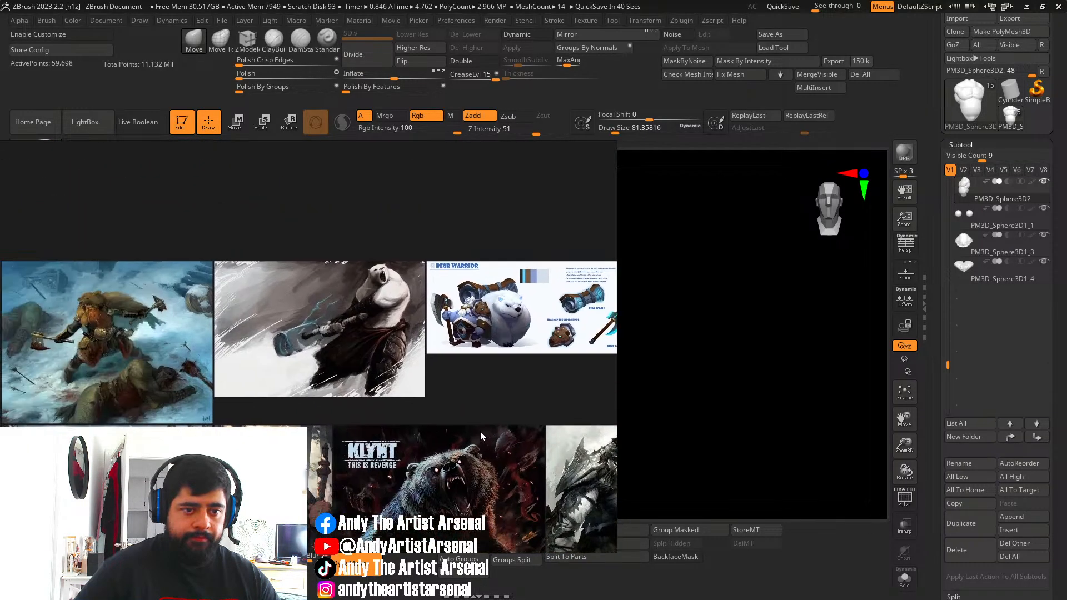
pyautogui.moveTo(279, 405); pyautogui.dragTo(480, 398, button='middle')
pyautogui.moveTo(344, 382); pyautogui.dragTo(539, 392, button='middle')
pyautogui.moveTo(307, 366); pyautogui.dragTo(494, 515, button='middle')
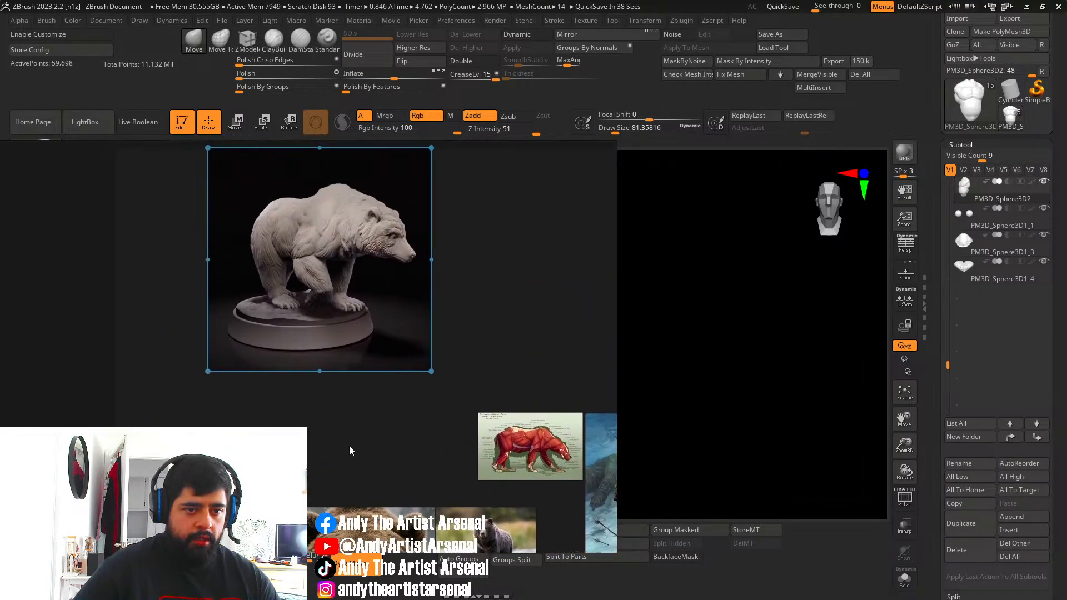
# Examine the walking bear statue reference up close for how its fur is sculpted on the head, shoulders and legs.
pyautogui.scroll(4, 298, 262)
pyautogui.moveTo(298, 262); pyautogui.dragTo(305, 318, button='middle')
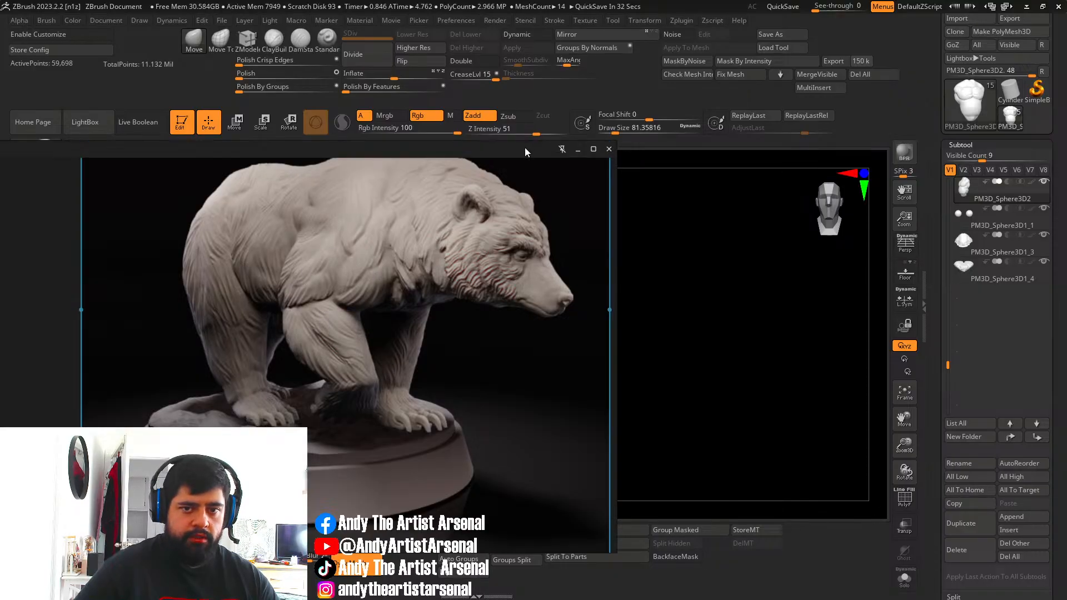
pyautogui.scroll(-4, 424, 276)
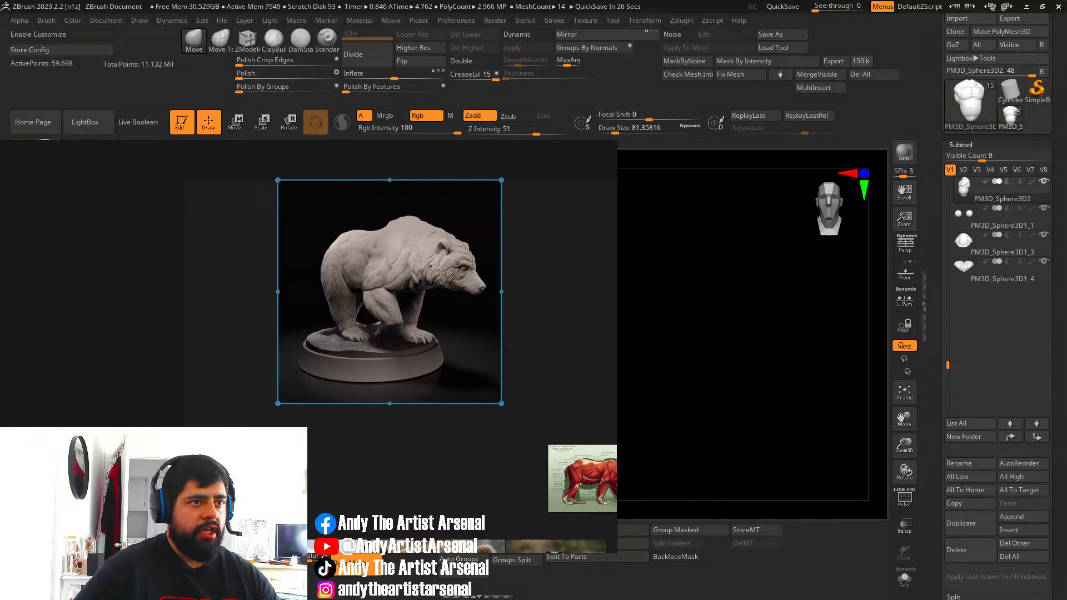
pyautogui.scroll(4, 362, 380)
pyautogui.scroll(-1, 346, 333)
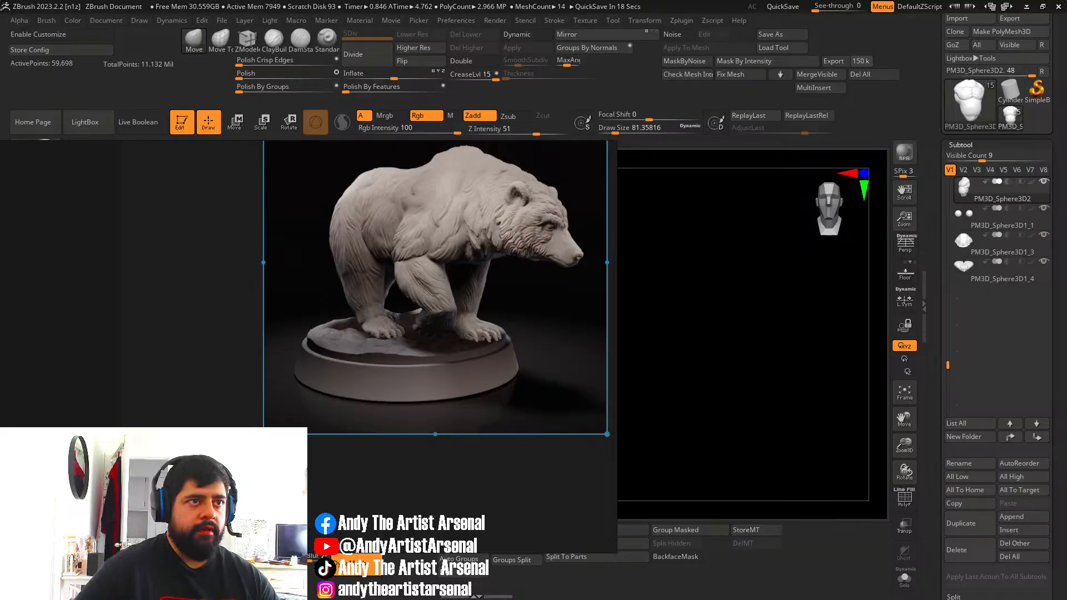
pyautogui.scroll(-5, 421, 403)
pyautogui.moveTo(391, 401); pyautogui.dragTo(481, 389, button='middle')
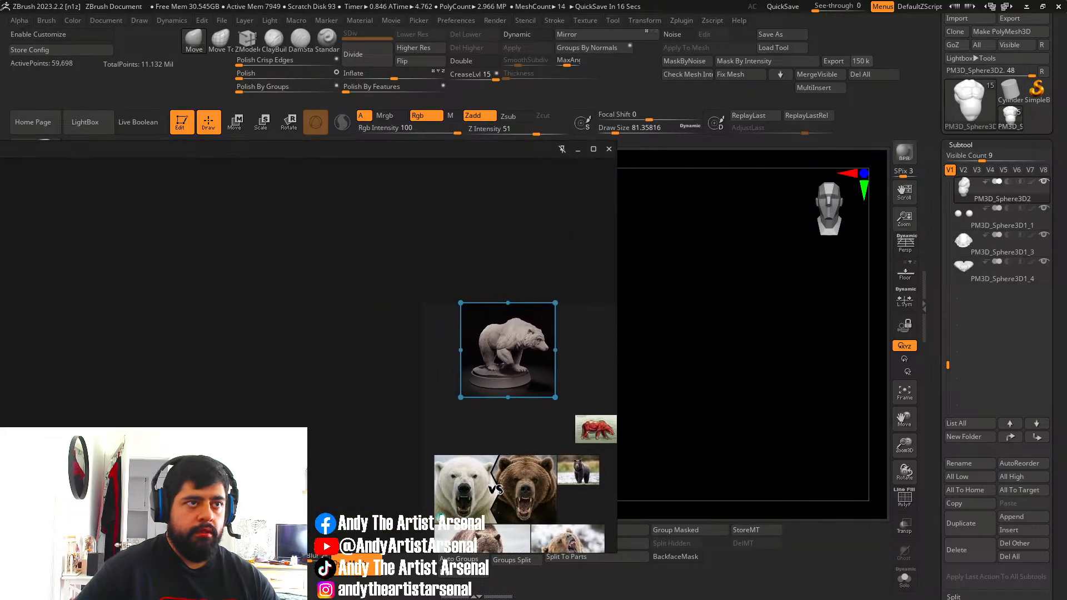
pyautogui.moveTo(0, 384); pyautogui.dragTo(265, 306)
pyautogui.scroll(4, 357, 364)
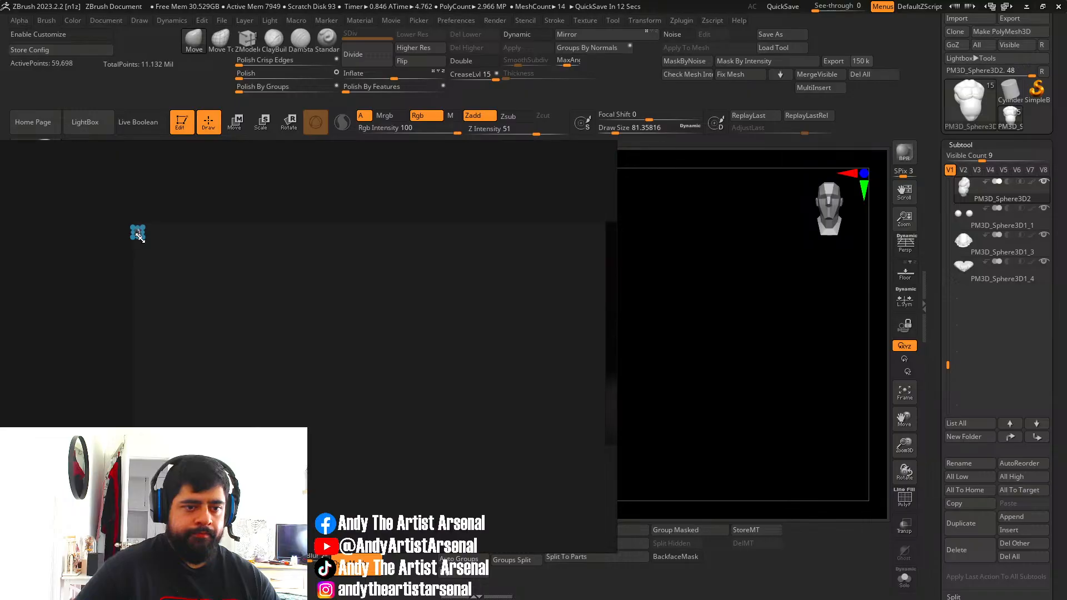
pyautogui.moveTo(138, 234); pyautogui.dragTo(426, 332)
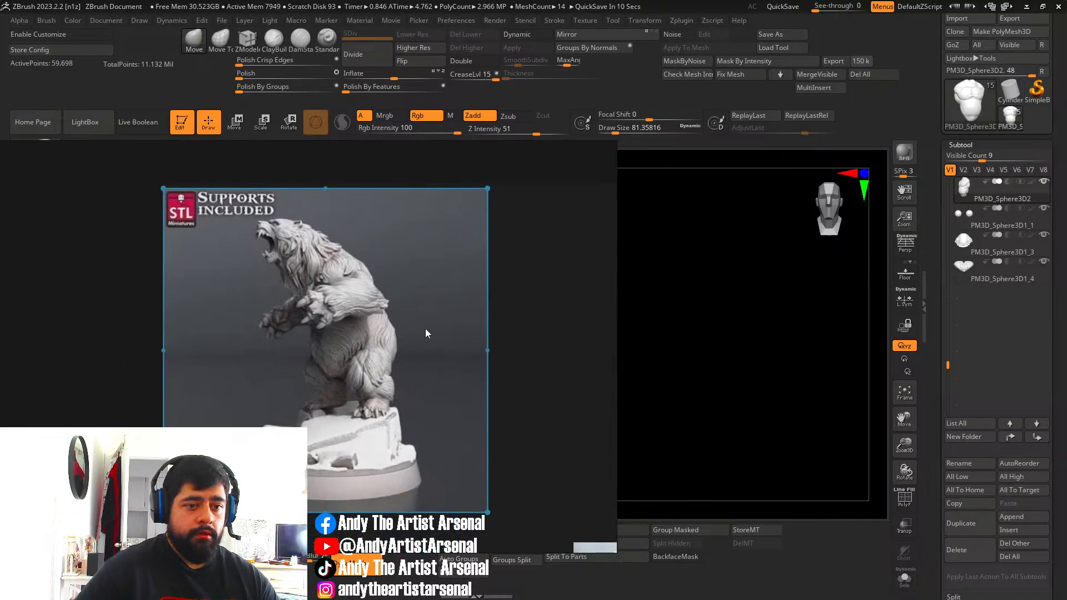
pyautogui.scroll(-3, 425, 333)
pyautogui.scroll(6, 416, 348)
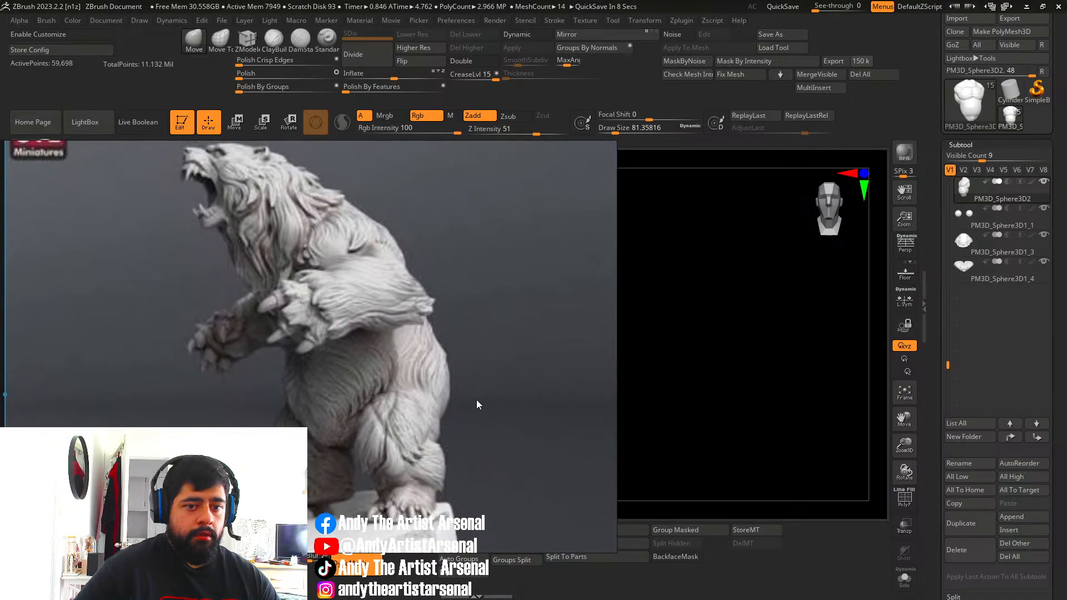
pyautogui.scroll(-2, 466, 400)
pyautogui.scroll(-3, 429, 321)
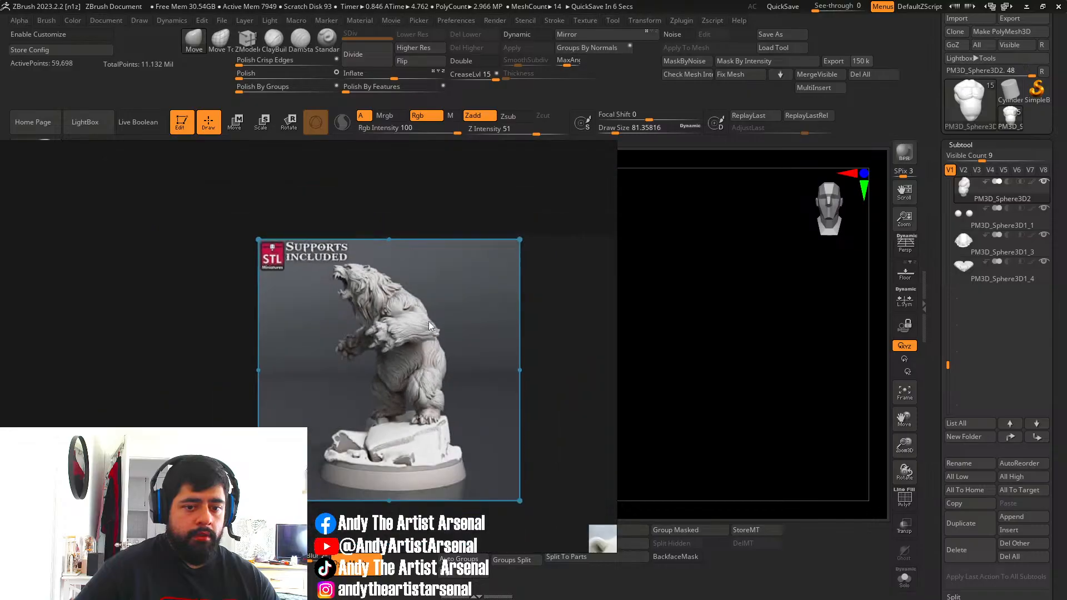
pyautogui.click(115, 286)
pyautogui.click(379, 328)
pyautogui.press('Delete')
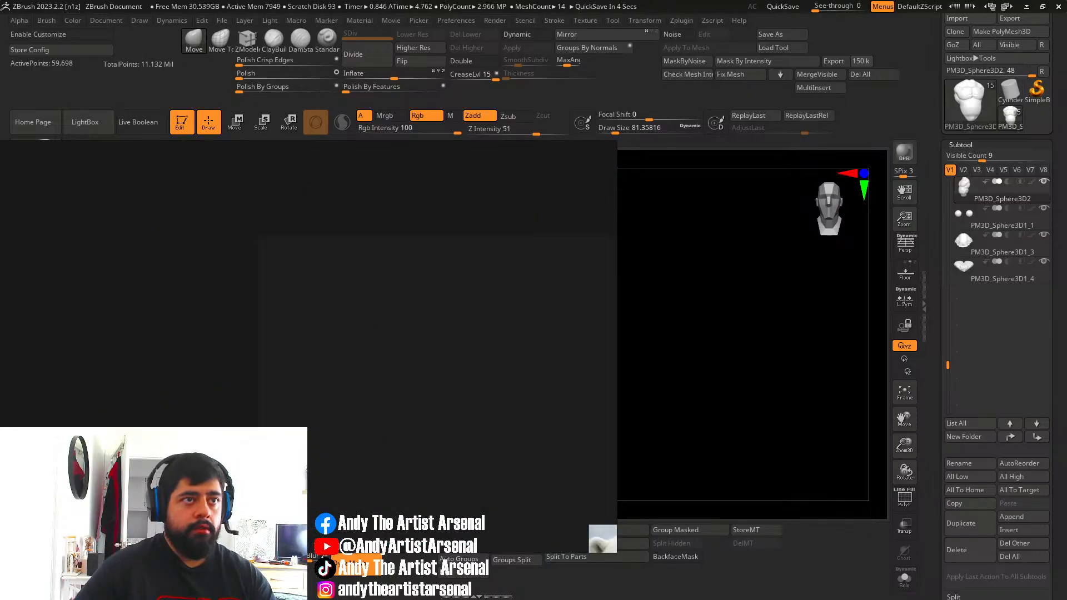
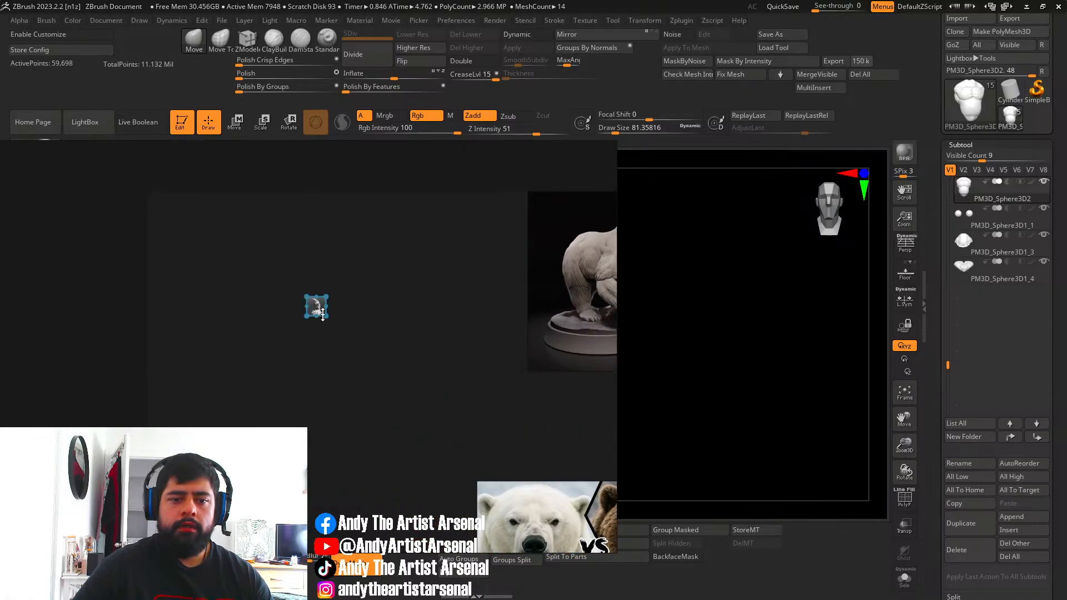
# Enlarge the roaring bear miniature reference and place it beside the walking bear statue on the board.
pyautogui.moveTo(327, 315); pyautogui.dragTo(535, 490)
pyautogui.scroll(-5, 302, 303)
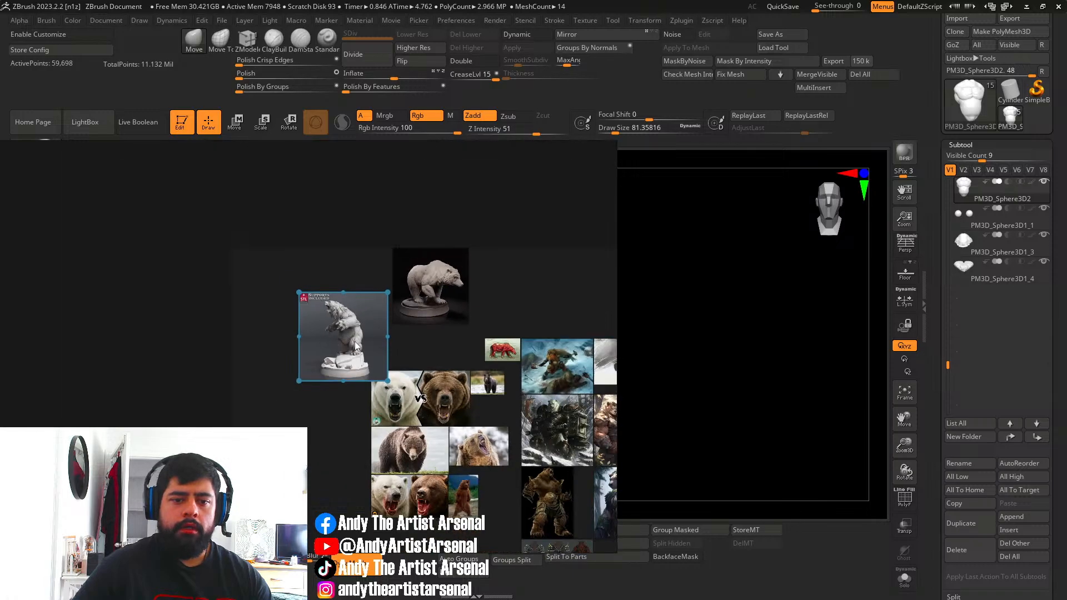
pyautogui.moveTo(336, 345)
pyautogui.mouseDown()
pyautogui.moveTo(275, 378)
pyautogui.moveTo(320, 352)
pyautogui.mouseUp()
pyautogui.moveTo(380, 306); pyautogui.dragTo(302, 331, button='middle')
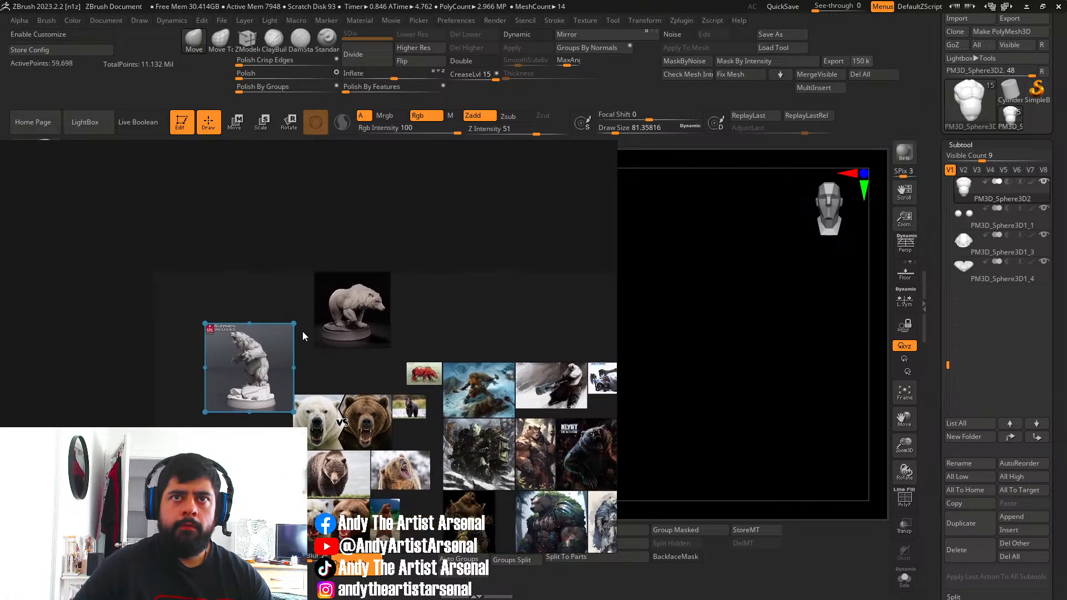
pyautogui.moveTo(287, 325); pyautogui.dragTo(417, 198)
pyautogui.moveTo(310, 280); pyautogui.dragTo(212, 280)
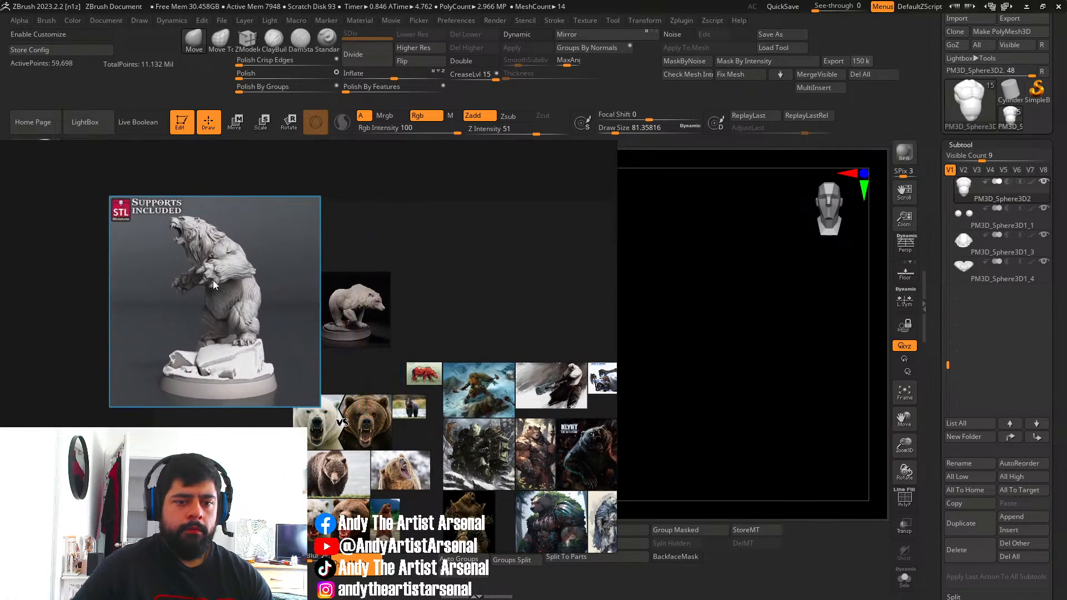
# Examine the roaring bear miniature's mane, shoulder and arm fur clumps up close.
pyautogui.scroll(3, 222, 284)
pyautogui.moveTo(246, 299); pyautogui.dragTo(296, 322, button='middle')
pyautogui.scroll(3, 301, 256)
pyautogui.scroll(-1, 291, 287)
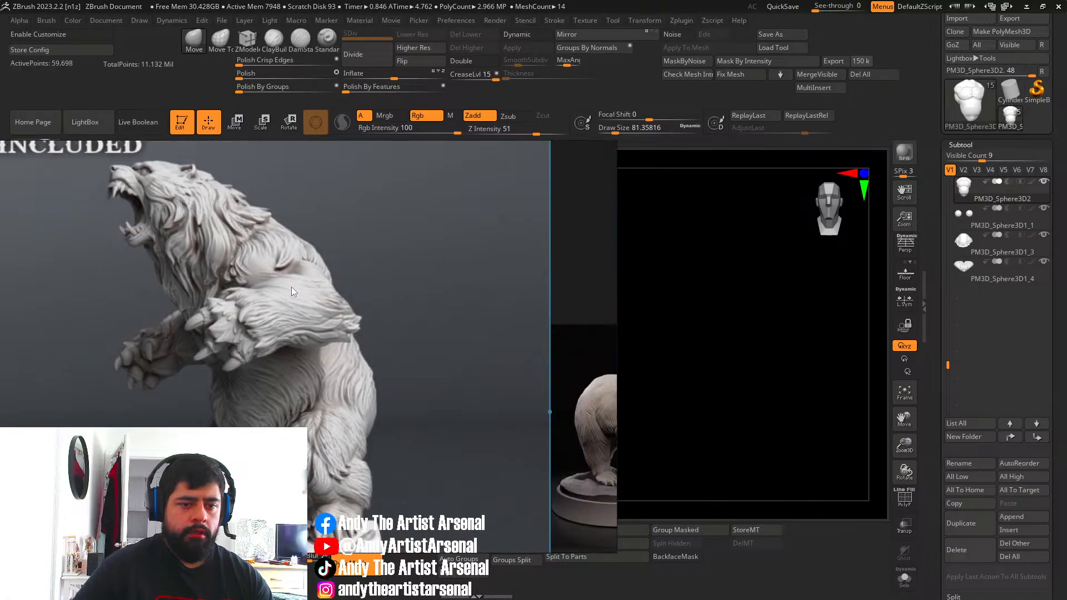
pyautogui.moveTo(364, 336); pyautogui.dragTo(314, 319, button='middle')
pyautogui.moveTo(307, 384); pyautogui.dragTo(282, 415, button='middle')
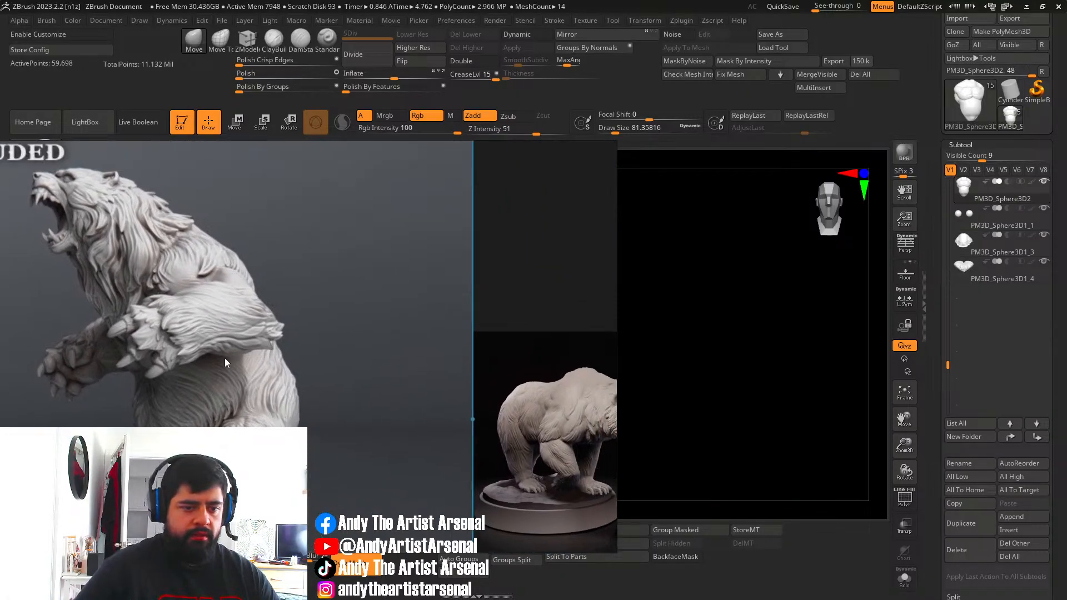
pyautogui.moveTo(224, 359); pyautogui.dragTo(311, 349, button='middle')
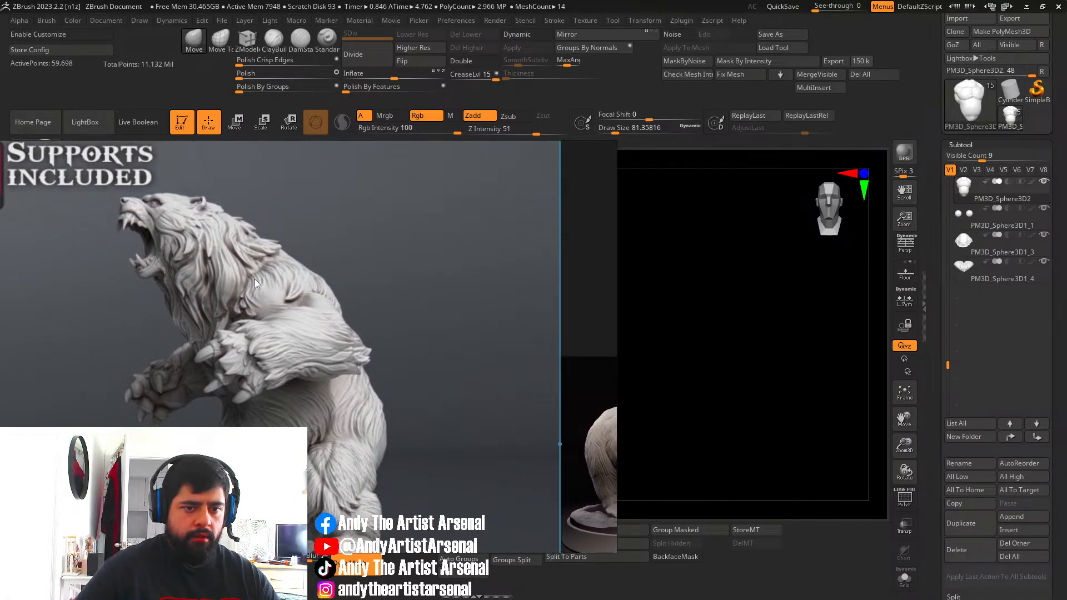
pyautogui.scroll(3, 282, 286)
pyautogui.moveTo(282, 287); pyautogui.dragTo(279, 309, button='middle')
pyautogui.scroll(-2, 263, 295)
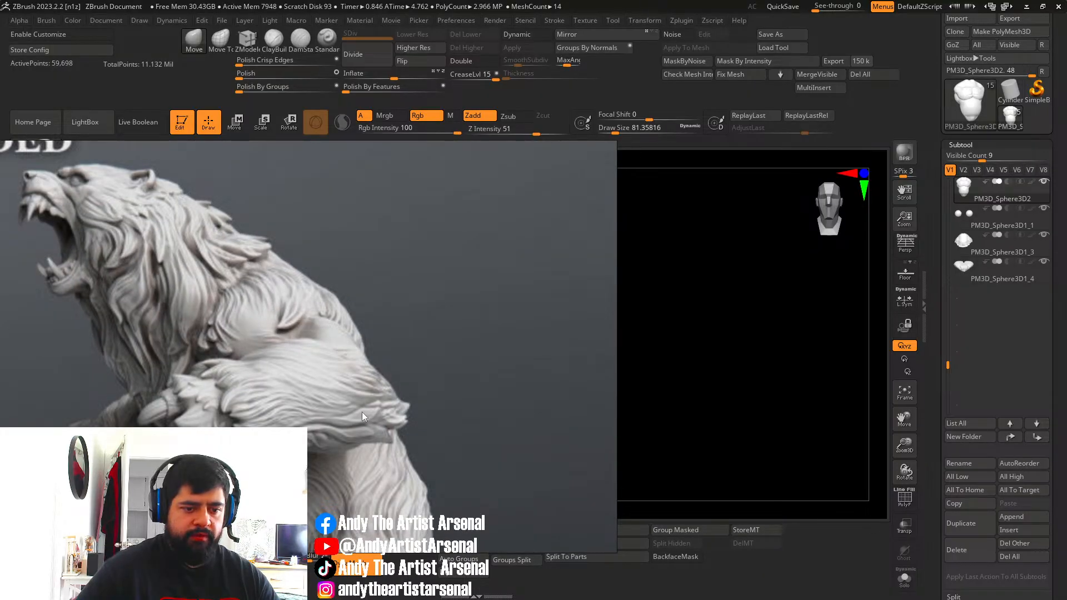
# Examine the fur flow on the roaring bear miniature's forearm, torso and legs, and minimize the reference board.
pyautogui.scroll(2, 362, 412)
pyautogui.moveTo(361, 420); pyautogui.dragTo(315, 368, button='middle')
pyautogui.scroll(-3, 338, 388)
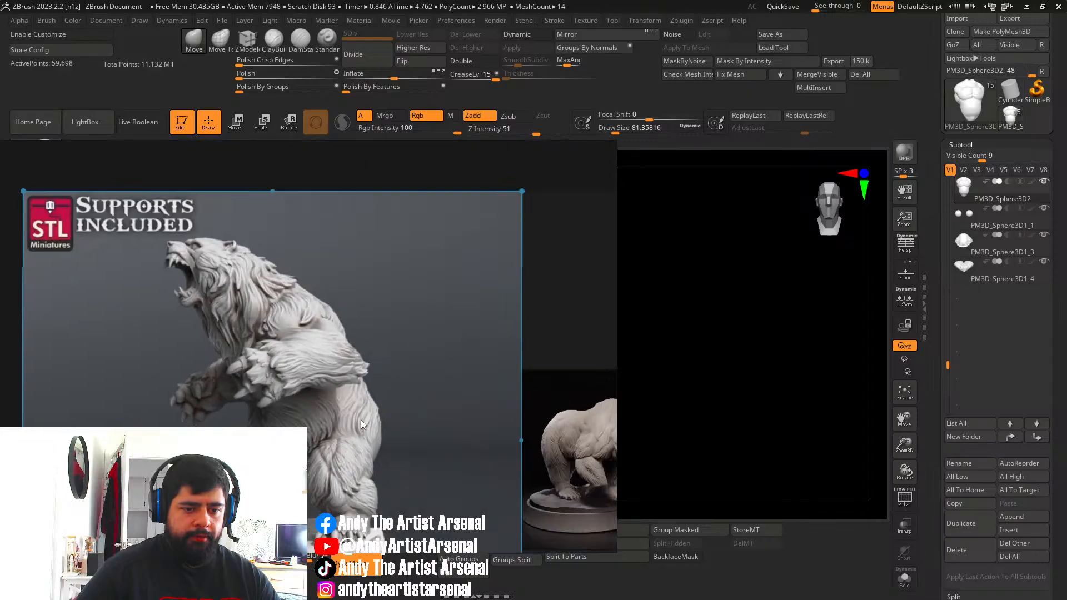
pyautogui.moveTo(344, 437); pyautogui.dragTo(275, 407, button='middle')
pyautogui.scroll(1, 275, 408)
pyautogui.scroll(-5, 266, 389)
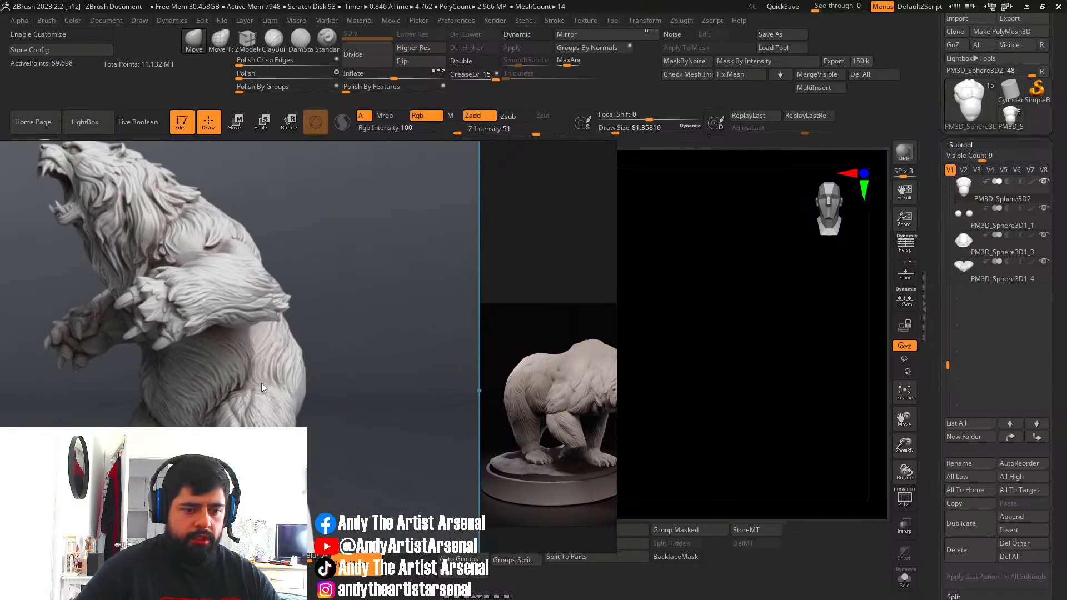
pyautogui.moveTo(308, 242); pyautogui.dragTo(268, 203)
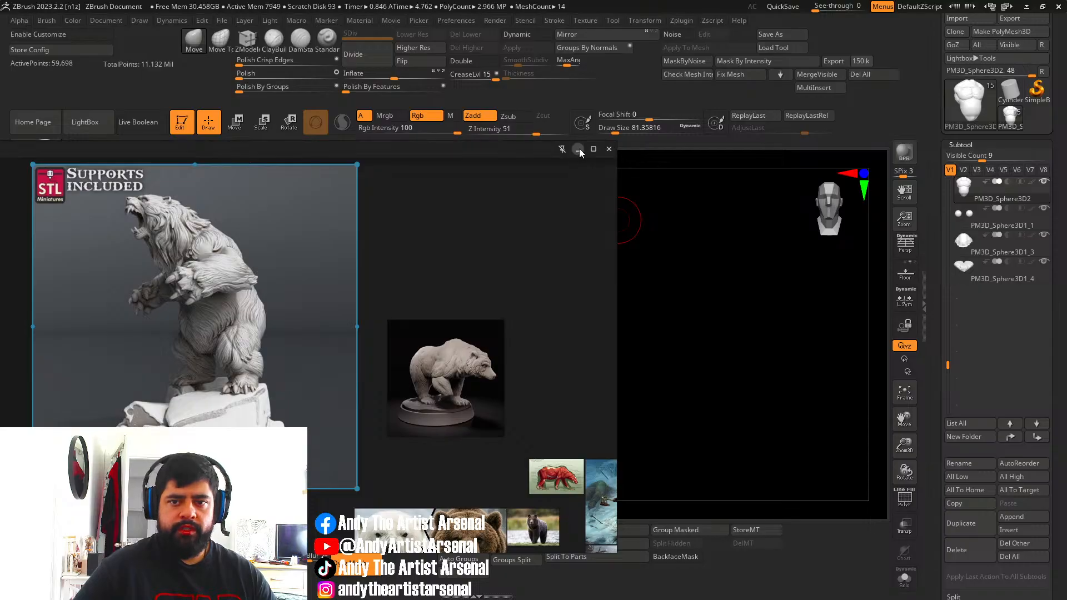
pyautogui.click(579, 149)
# Duplicate the bear's arms subtool and isolate the shoulder caps on the copy with a lasso selection, displaying PolyFrame.
pyautogui.moveTo(566, 287); pyautogui.dragTo(506, 273, button='right')
pyautogui.keyDown('alt'); pyautogui.click(488, 248); pyautogui.keyUp('alt')
pyautogui.moveTo(506, 273); pyautogui.dragTo(483, 276, button='right')
pyautogui.moveTo(360, 274)
pyautogui.mouseDown(button='right')
pyautogui.moveTo(378, 267)
pyautogui.moveTo(358, 270)
pyautogui.moveTo(335, 256)
pyautogui.moveTo(360, 253)
pyautogui.moveTo(310, 234)
pyautogui.moveTo(345, 228)
pyautogui.mouseUp(button='right')
pyautogui.hotkey('ctrl', 'shift', 'd')
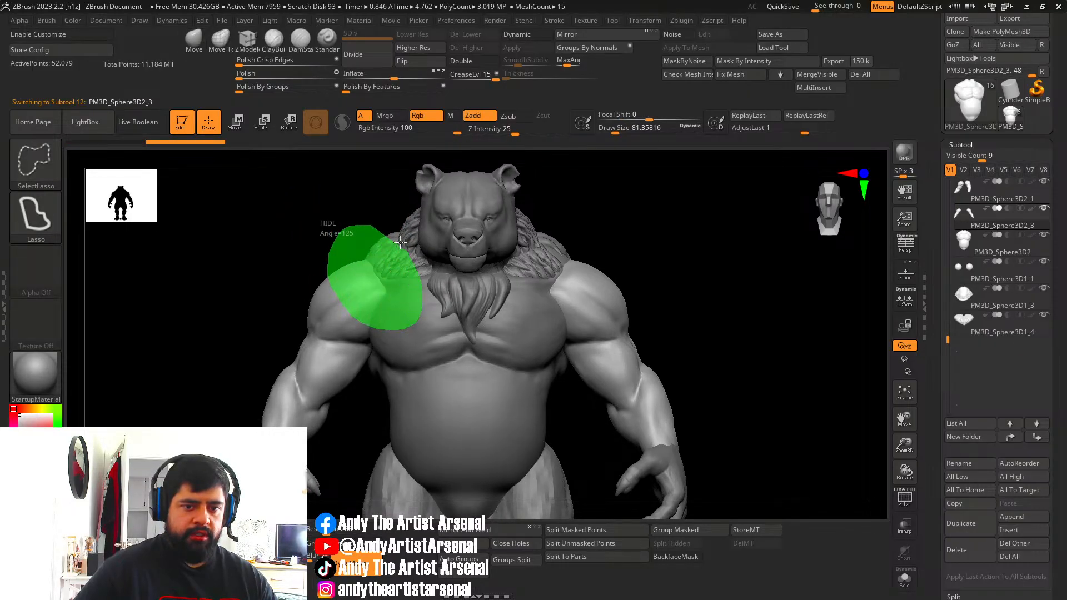
pyautogui.keyDown('ctrl'); pyautogui.keyDown('shift'); pyautogui.moveTo(400, 243); pyautogui.dragTo(387, 234); pyautogui.keyUp('shift'); pyautogui.keyUp('ctrl')
pyautogui.moveTo(311, 273); pyautogui.dragTo(348, 258, button='right')
pyautogui.click(904, 499)
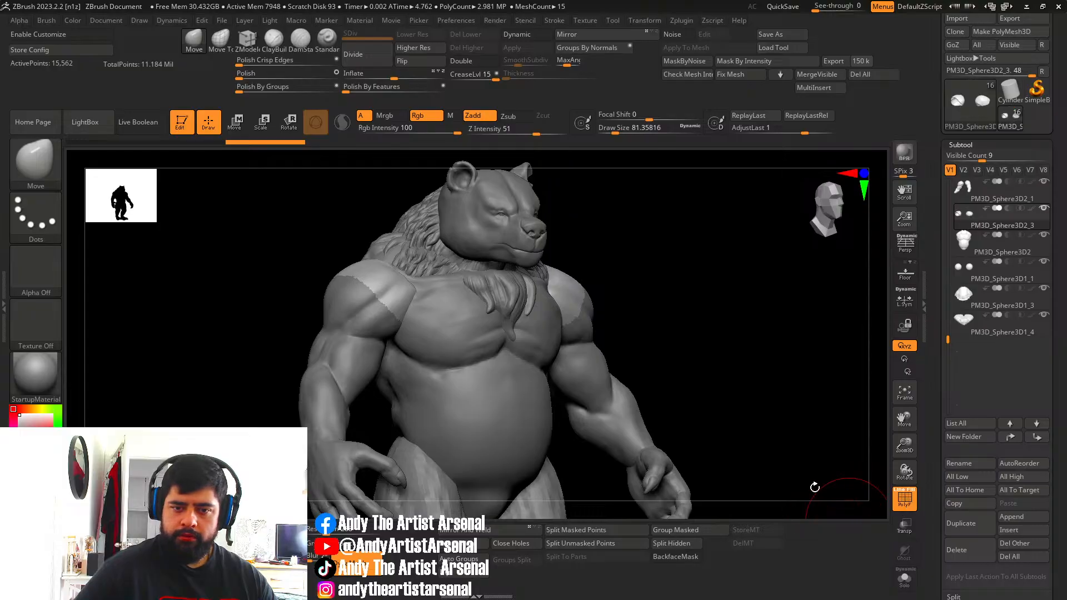
# Delete the copy's hidden arm geometry so only the shoulder caps remain, checking the pieces in Solo mode.
pyautogui.moveTo(814, 487); pyautogui.dragTo(716, 467, button='right')
pyautogui.click(900, 587)
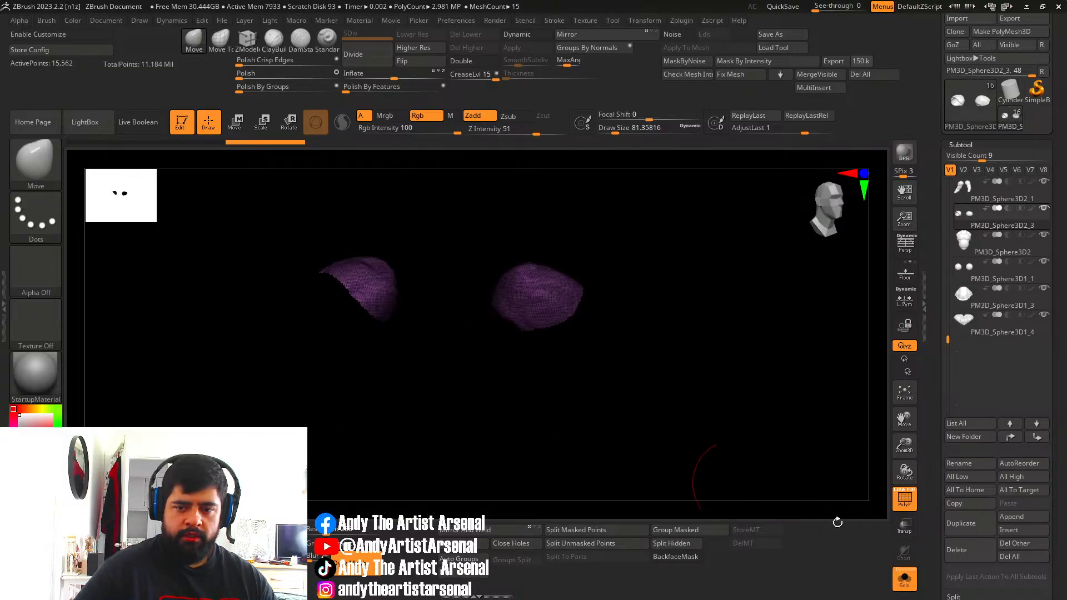
pyautogui.click(901, 583)
pyautogui.moveTo(644, 414); pyautogui.dragTo(571, 376, button='right')
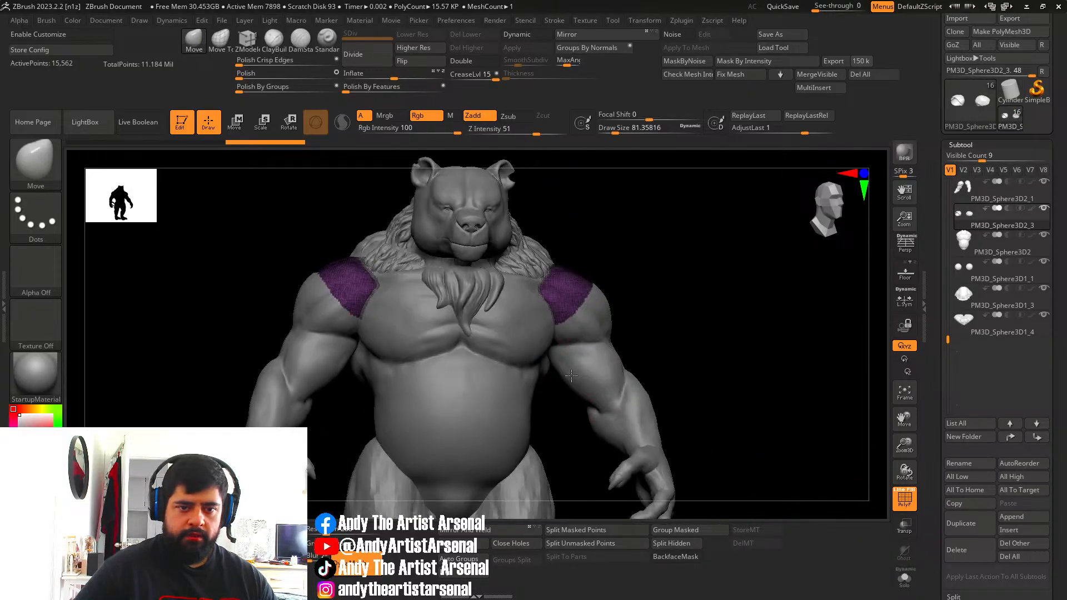
pyautogui.keyDown('ctrl'); pyautogui.keyDown('shift'); pyautogui.click(617, 291); pyautogui.keyUp('shift'); pyautogui.keyUp('ctrl')
pyautogui.moveTo(630, 361); pyautogui.dragTo(652, 343, button='right')
pyautogui.click(904, 579)
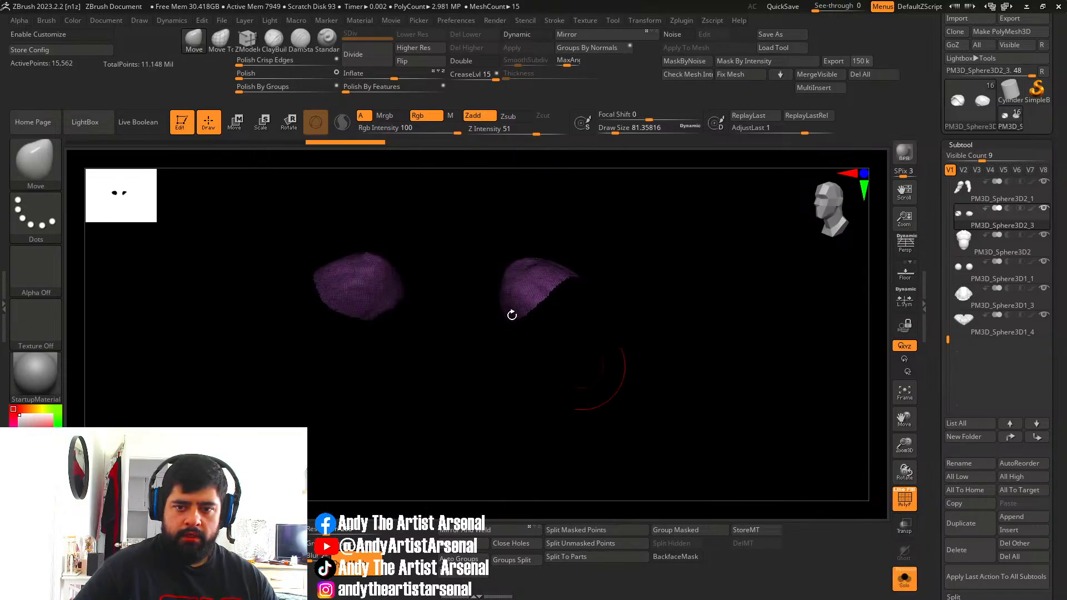
pyautogui.moveTo(510, 313); pyautogui.dragTo(520, 312, button='right')
pyautogui.click(904, 579)
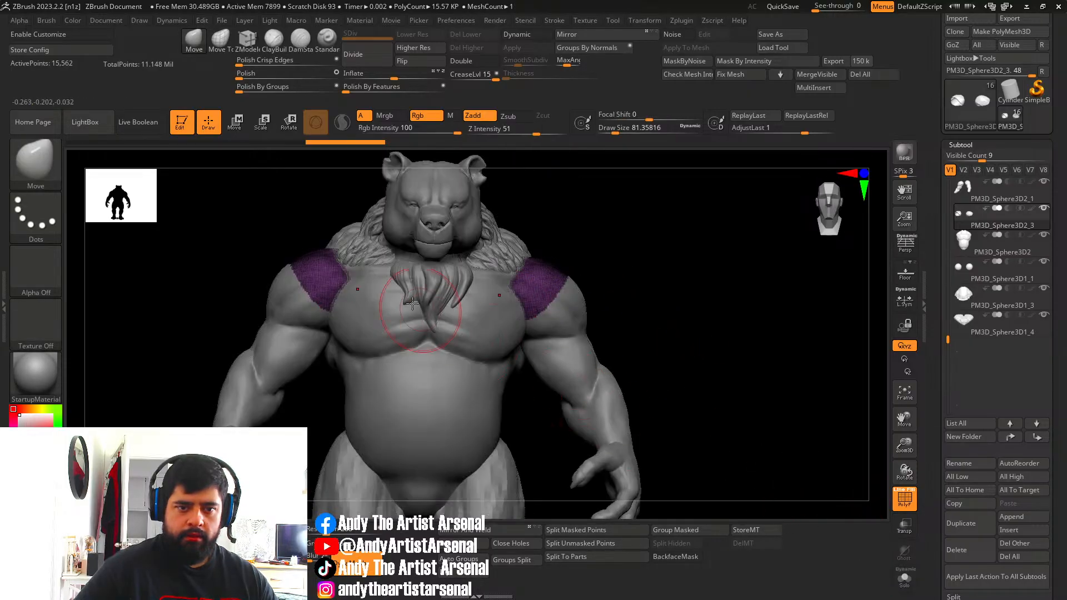
# Reduce the visible part of the shoulder caps with another lasso selection and check them from behind.
pyautogui.hotkey('ctrl', 'shift')
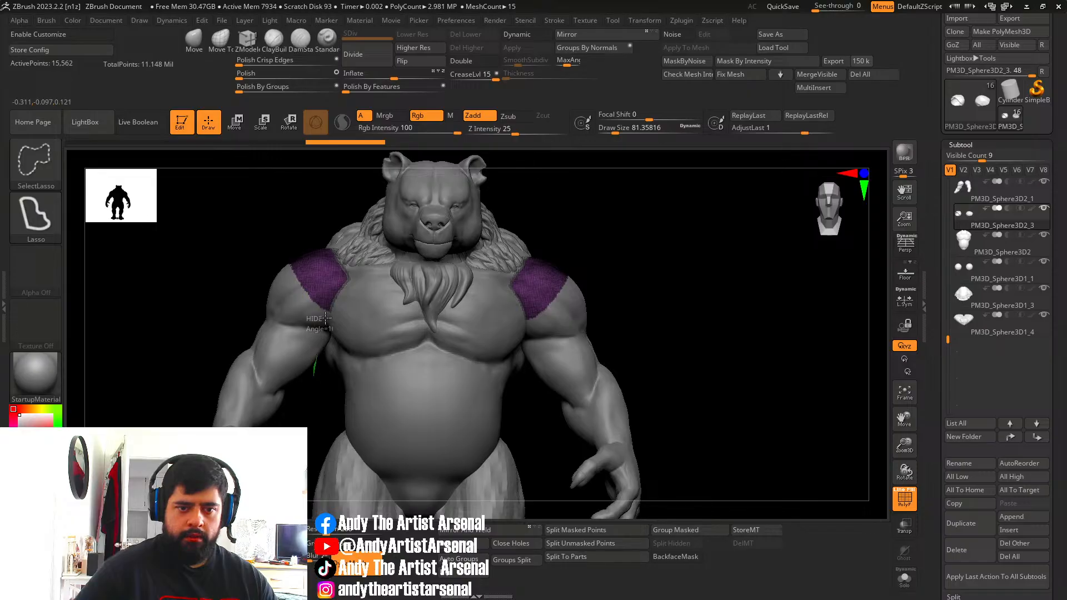
pyautogui.moveTo(325, 317)
pyautogui.mouseDown()
pyautogui.moveTo(339, 201)
pyautogui.moveTo(402, 237)
pyautogui.moveTo(457, 456)
pyautogui.mouseUp()
pyautogui.moveTo(507, 443)
pyautogui.mouseDown(button='right')
pyautogui.moveTo(474, 421)
pyautogui.moveTo(517, 285)
pyautogui.moveTo(547, 288)
pyautogui.mouseUp(button='right')
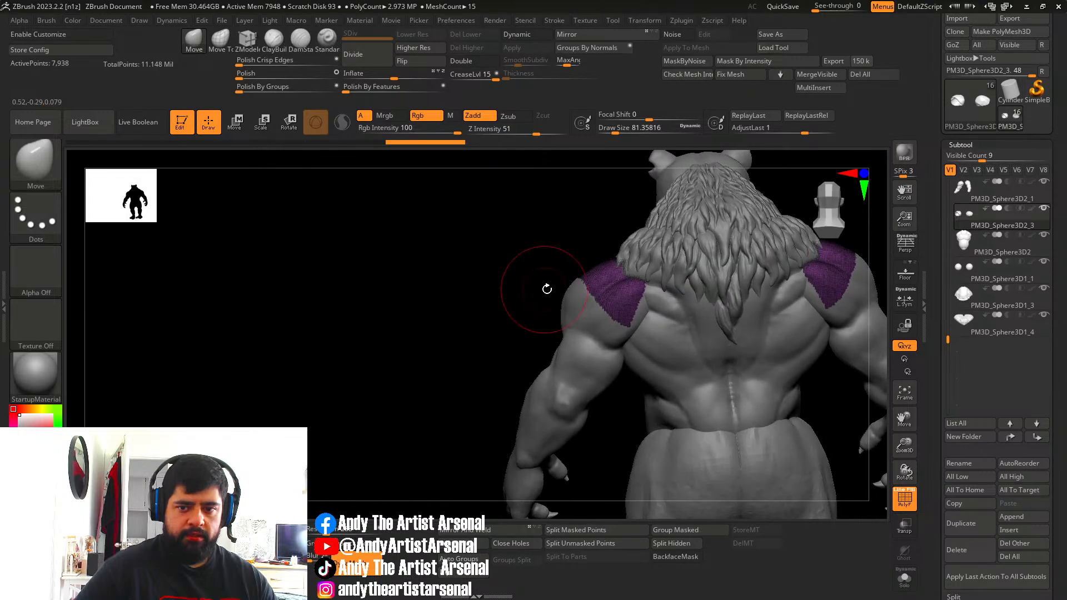
# Restore the full visibility of the shoulder caps, check them in Solo mode and on the body, and hide PolyFrame.
pyautogui.keyDown('ctrl'); pyautogui.keyDown('shift'); pyautogui.click(546, 289); pyautogui.keyUp('shift'); pyautogui.keyUp('ctrl')
pyautogui.moveTo(626, 309); pyautogui.dragTo(668, 327, button='right')
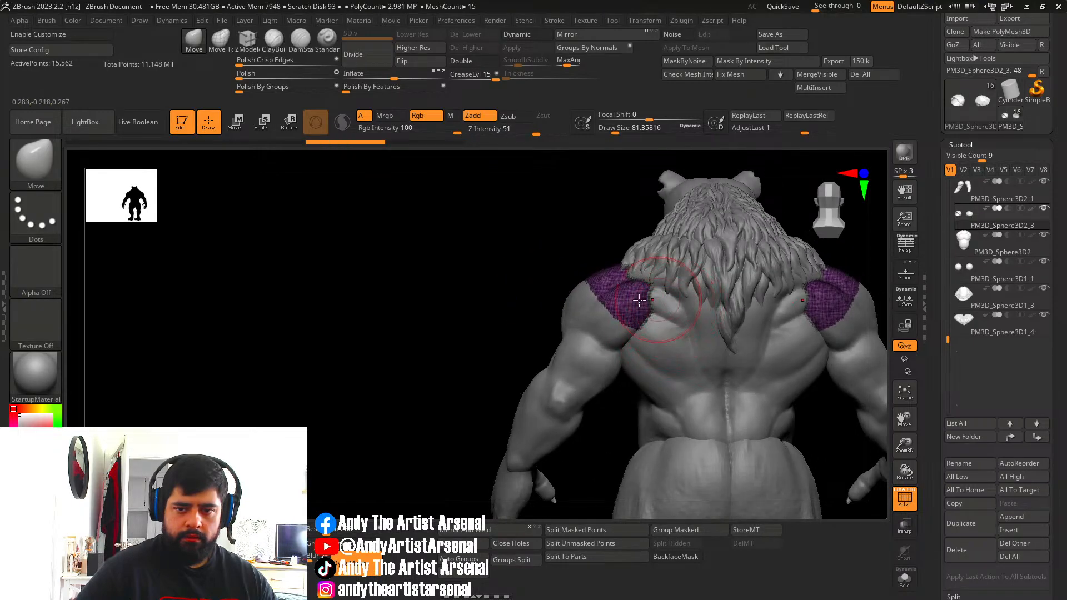
pyautogui.moveTo(625, 300); pyautogui.dragTo(674, 297, button='right')
pyautogui.click(904, 578)
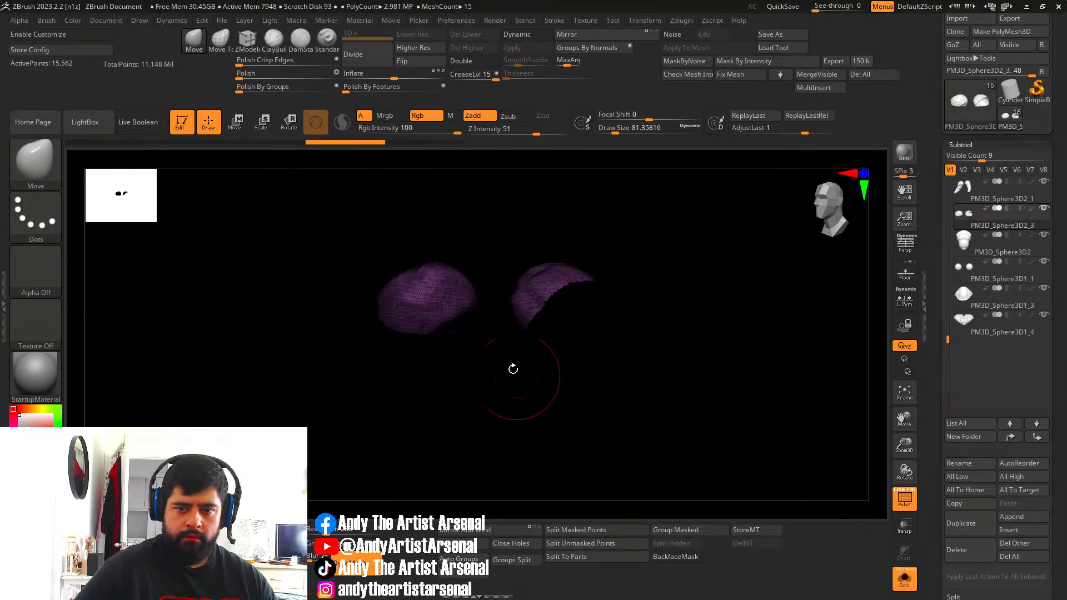
pyautogui.click(903, 578)
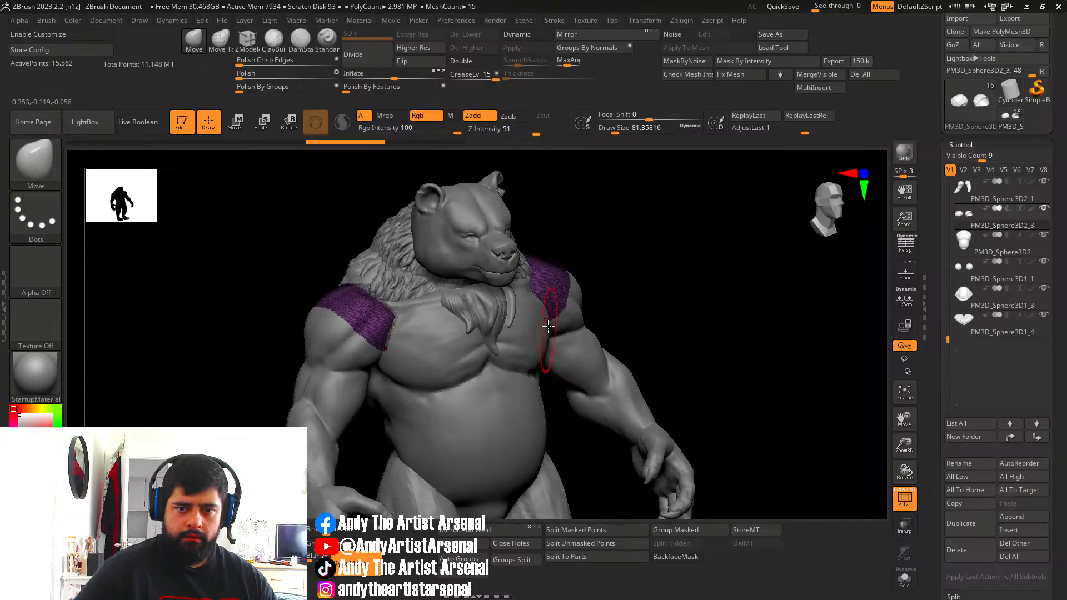
pyautogui.moveTo(548, 326); pyautogui.dragTo(503, 328, button='right')
pyautogui.keyDown('shift'); pyautogui.moveTo(461, 294); pyautogui.dragTo(378, 359, button='right'); pyautogui.keyUp('shift')
pyautogui.click(902, 502)
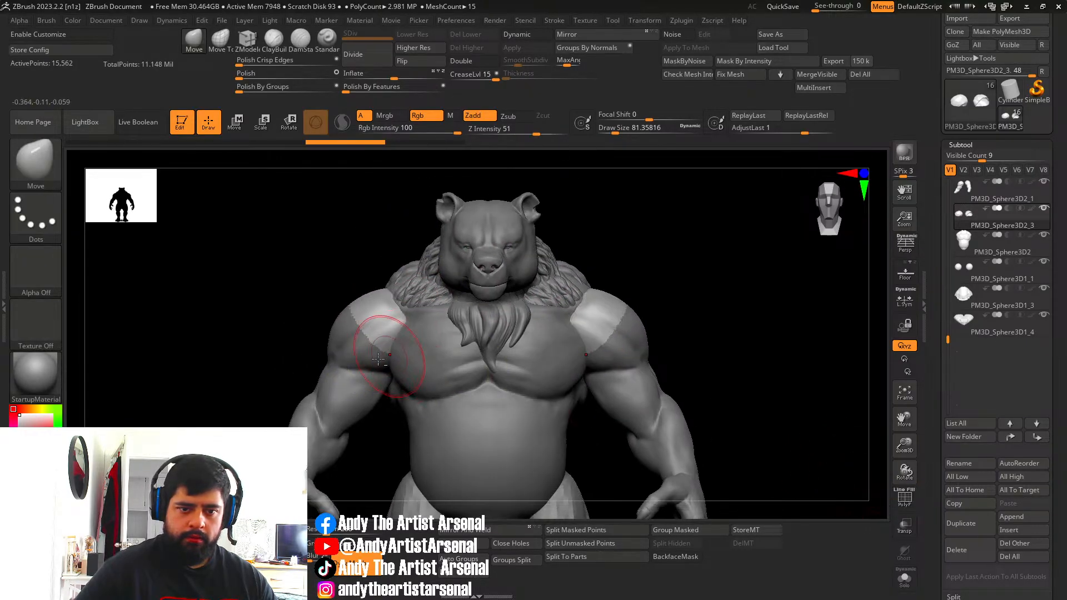
# Mask the inner part of both shoulder caps and make it a separate polygroup, checking the groups in Solo mode with PolyFrame.
pyautogui.moveTo(386, 360)
pyautogui.keyDown('ctrl'); pyautogui.mouseDown()
pyautogui.moveTo(384, 267)
pyautogui.moveTo(333, 261)
pyautogui.moveTo(298, 339)
pyautogui.moveTo(405, 305)
pyautogui.moveTo(387, 278)
pyautogui.moveTo(361, 322)
pyautogui.moveTo(490, 362)
pyautogui.moveTo(482, 317)
pyautogui.moveTo(396, 295)
pyautogui.moveTo(435, 281)
pyautogui.mouseUp(); pyautogui.keyUp('ctrl')
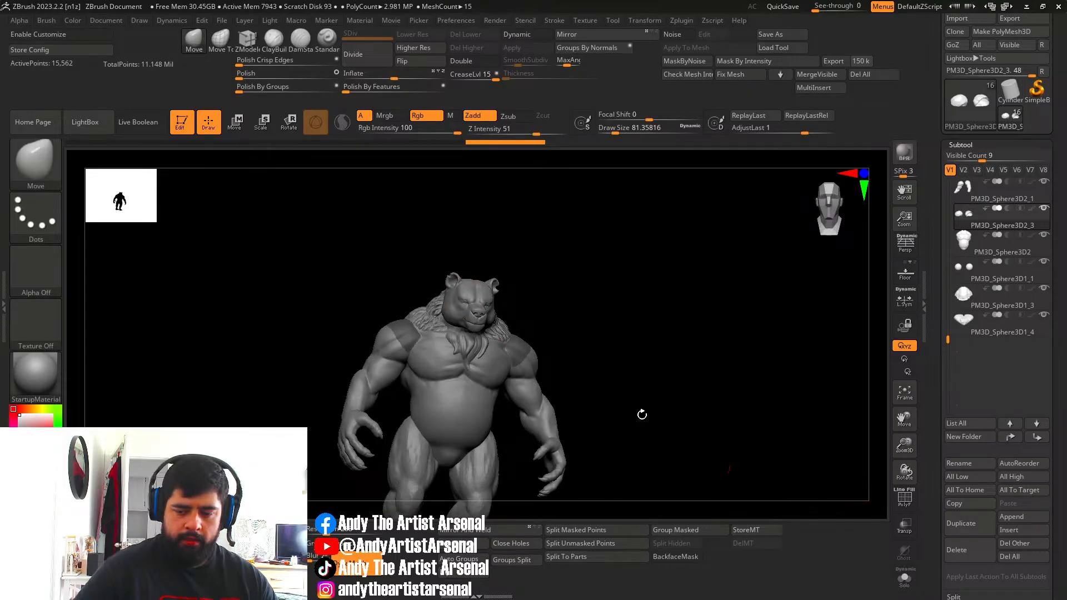
pyautogui.keyDown('ctrl'); pyautogui.click(610, 315); pyautogui.keyUp('ctrl')
pyautogui.moveTo(593, 312); pyautogui.dragTo(562, 313)
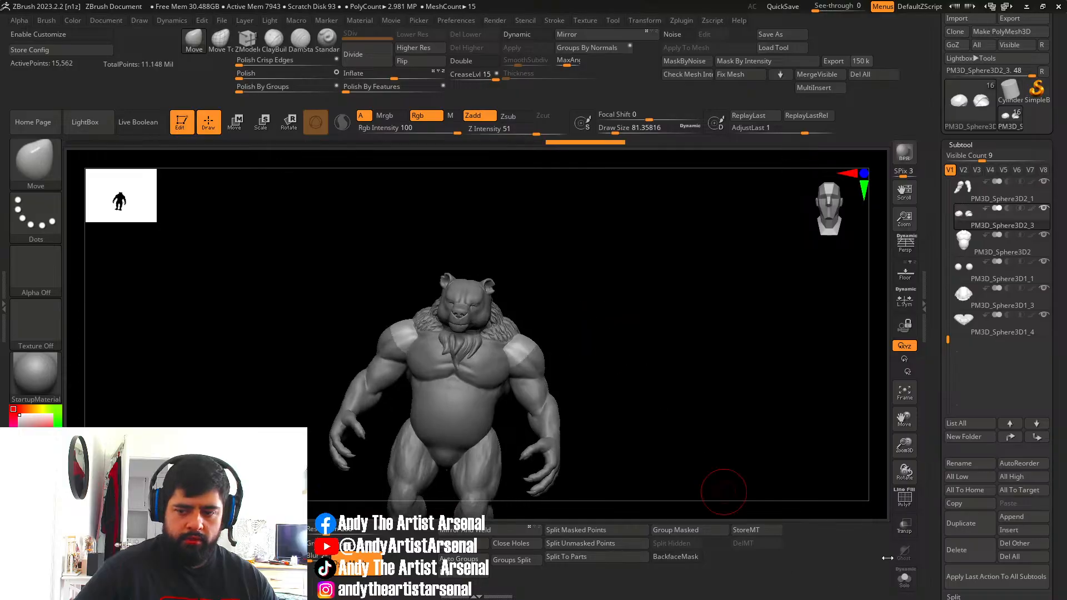
pyautogui.click(904, 505)
pyautogui.keyDown('ctrl'); pyautogui.moveTo(607, 422); pyautogui.dragTo(639, 473, button='right'); pyautogui.keyUp('ctrl')
pyautogui.click(904, 578)
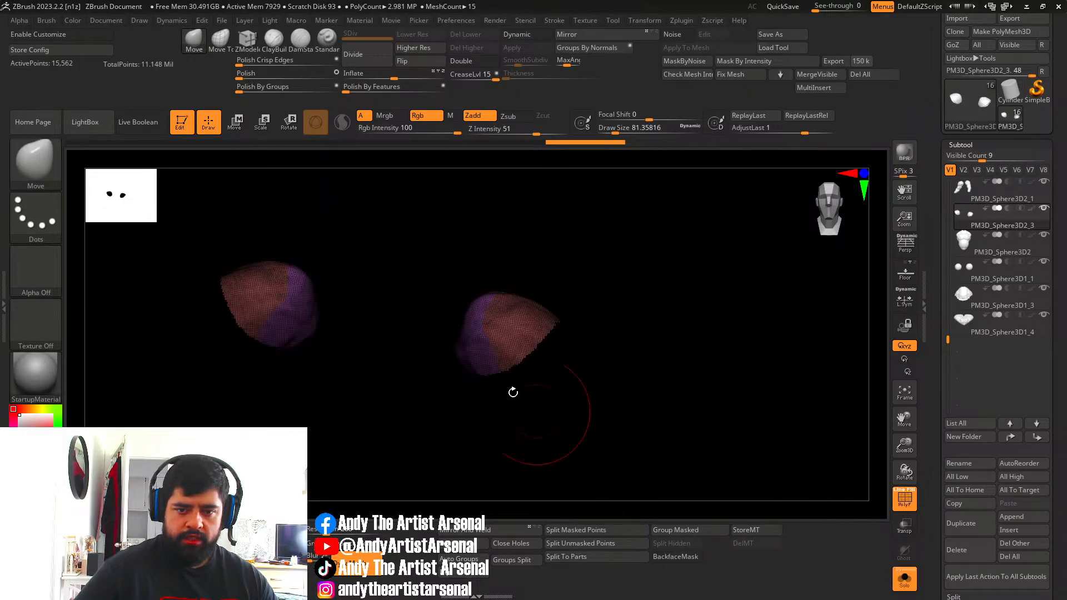
pyautogui.moveTo(513, 392)
pyautogui.mouseDown()
pyautogui.moveTo(488, 384)
pyautogui.moveTo(517, 376)
pyautogui.moveTo(473, 373)
pyautogui.mouseUp()
# Isolate the inner shoulder polygroup, delete the hidden geometry, and bring the rest of the bear back into view.
pyautogui.keyDown('ctrl'); pyautogui.keyDown('shift'); pyautogui.click(235, 285); pyautogui.keyUp('shift'); pyautogui.keyUp('ctrl')
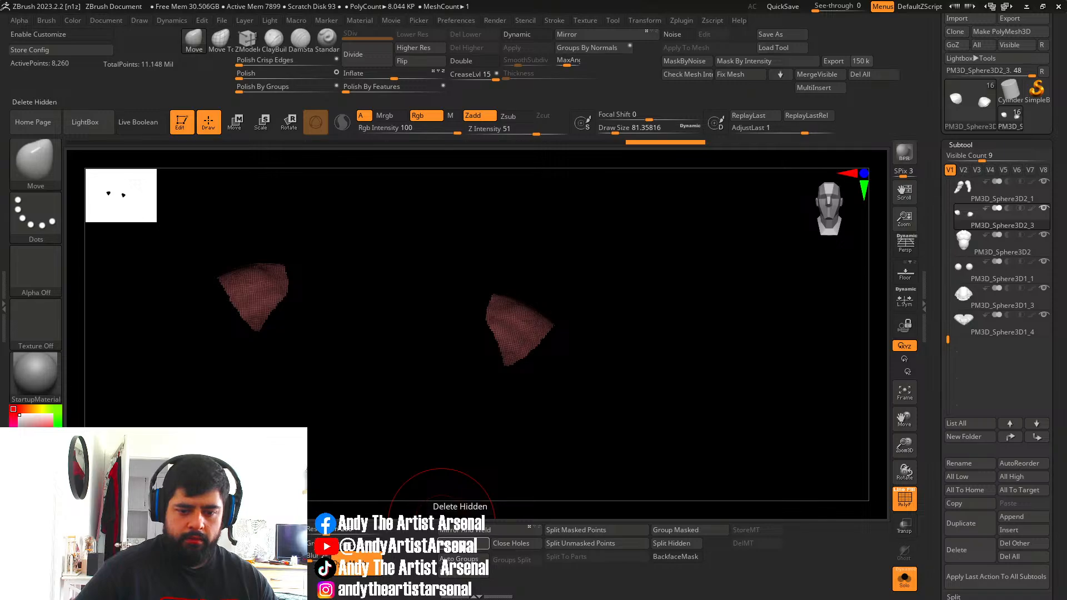
pyautogui.click(460, 542)
pyautogui.click(904, 578)
pyautogui.keyDown('ctrl'); pyautogui.moveTo(589, 409); pyautogui.dragTo(561, 384, button='right'); pyautogui.keyUp('ctrl')
pyautogui.moveTo(533, 377); pyautogui.dragTo(489, 349)
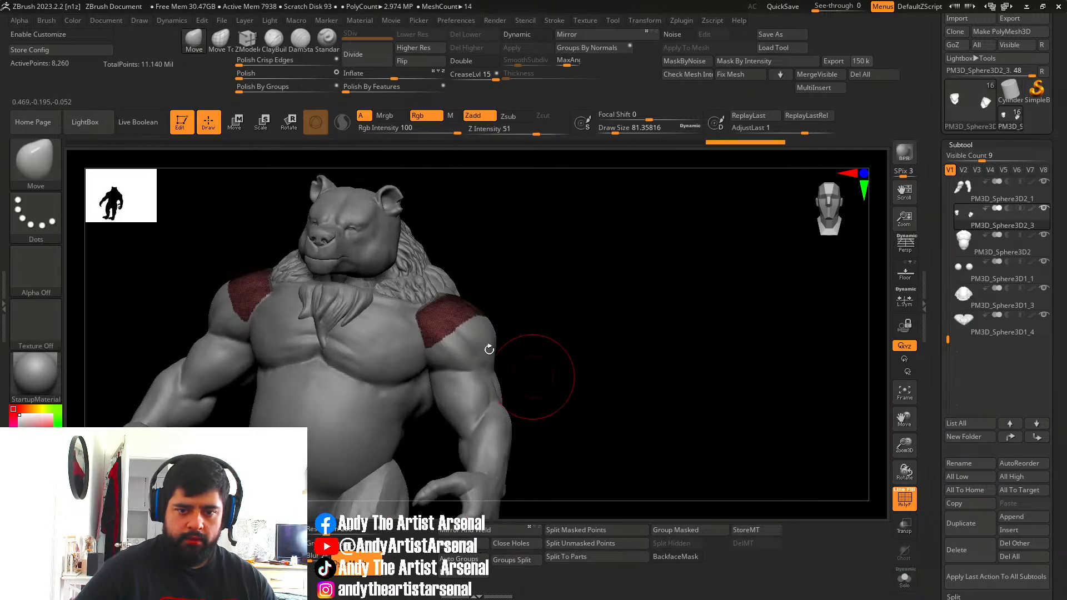
# Reshape the front edges of the shoulder pieces with the Move brush, enlarging the draw size to about 94.
pyautogui.click(201, 50)
pyautogui.click(309, 275)
pyautogui.keyDown('alt'); pyautogui.moveTo(472, 282); pyautogui.dragTo(522, 303, button='right'); pyautogui.keyUp('alt')
pyautogui.moveTo(522, 303)
pyautogui.keyDown('ctrl'); pyautogui.mouseDown(button='right')
pyautogui.moveTo(498, 328)
pyautogui.moveTo(531, 350)
pyautogui.mouseUp(button='right'); pyautogui.keyUp('ctrl')
pyautogui.moveTo(535, 344); pyautogui.dragTo(554, 347)
pyautogui.moveTo(555, 349); pyautogui.dragTo(568, 339, button='right')
pyautogui.press('s')
pyautogui.moveTo(567, 337); pyautogui.dragTo(562, 338)
pyautogui.moveTo(566, 338); pyautogui.dragTo(574, 366)
pyautogui.press('s')
pyautogui.moveTo(574, 369); pyautogui.dragTo(556, 378, button='right')
pyautogui.press('s')
pyautogui.moveTo(556, 378); pyautogui.dragTo(546, 389)
pyautogui.moveTo(546, 389); pyautogui.dragTo(532, 350, button='right')
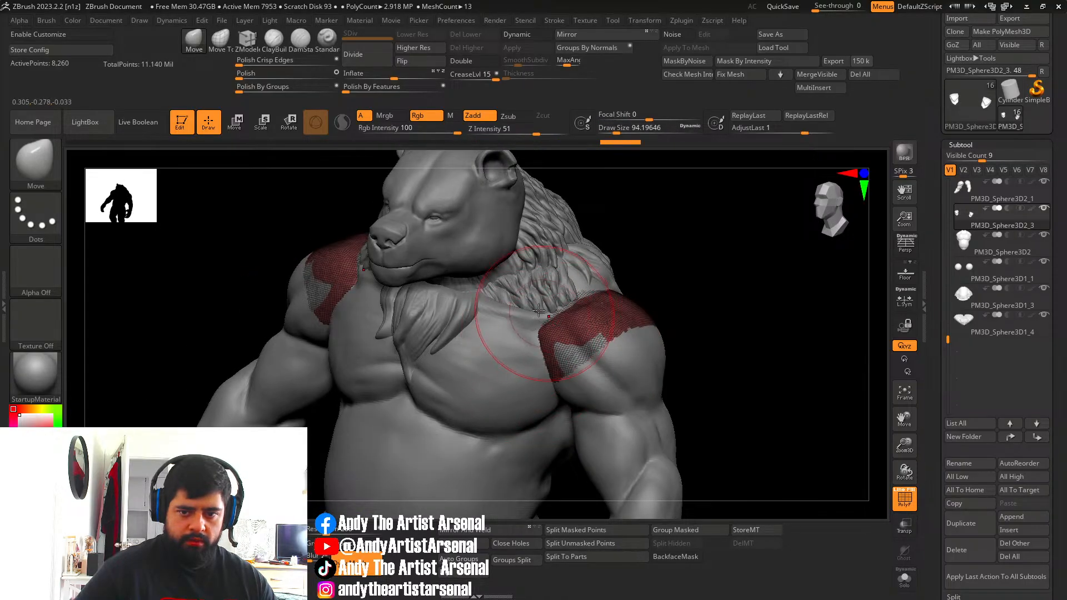
# Adjust the upper and rear edges of the shoulder pieces with the Move brush so they follow the shoulders.
pyautogui.moveTo(539, 310); pyautogui.dragTo(560, 321, button='right')
pyautogui.moveTo(624, 334); pyautogui.dragTo(654, 383, button='right')
pyautogui.moveTo(609, 361); pyautogui.dragTo(600, 361)
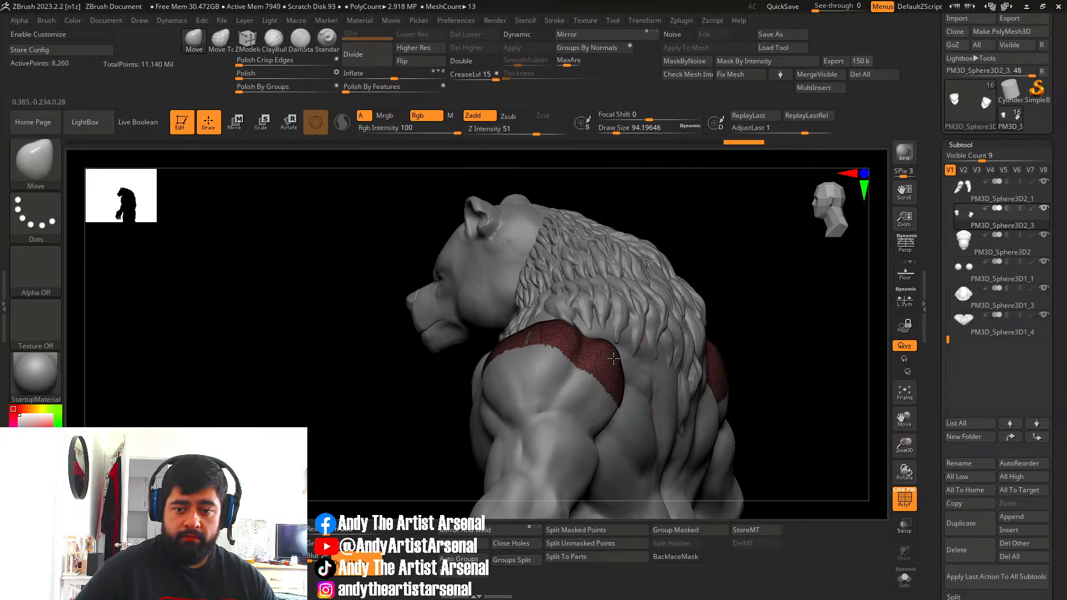
pyautogui.moveTo(750, 433); pyautogui.dragTo(853, 433)
pyautogui.moveTo(529, 338); pyautogui.dragTo(528, 333)
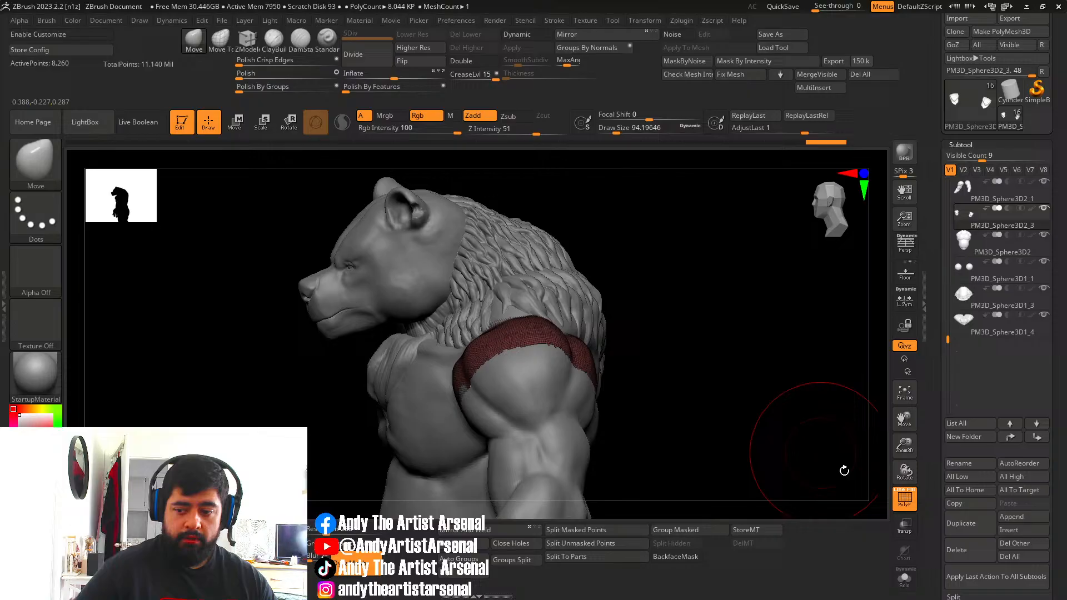
# Hide PolyFrame and apply a slight Polish to smooth the jagged edges of the shoulder pieces.
pyautogui.click(901, 508)
pyautogui.keyDown('ctrl'); pyautogui.moveTo(389, 377); pyautogui.dragTo(493, 337, button='right'); pyautogui.keyUp('ctrl')
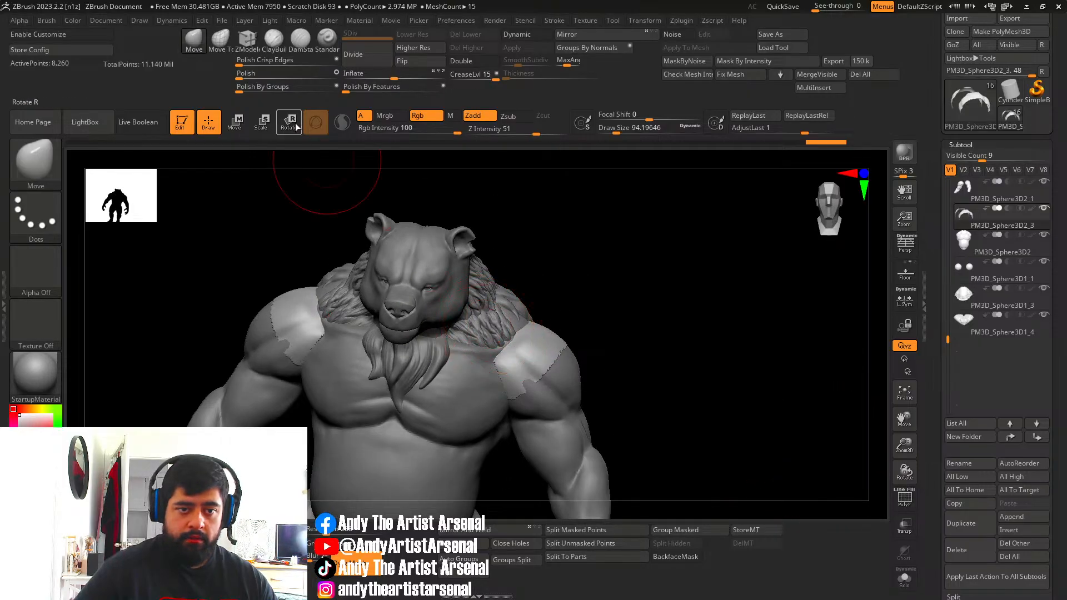
pyautogui.moveTo(242, 78); pyautogui.dragTo(250, 79)
pyautogui.moveTo(515, 369); pyautogui.dragTo(563, 348, button='right')
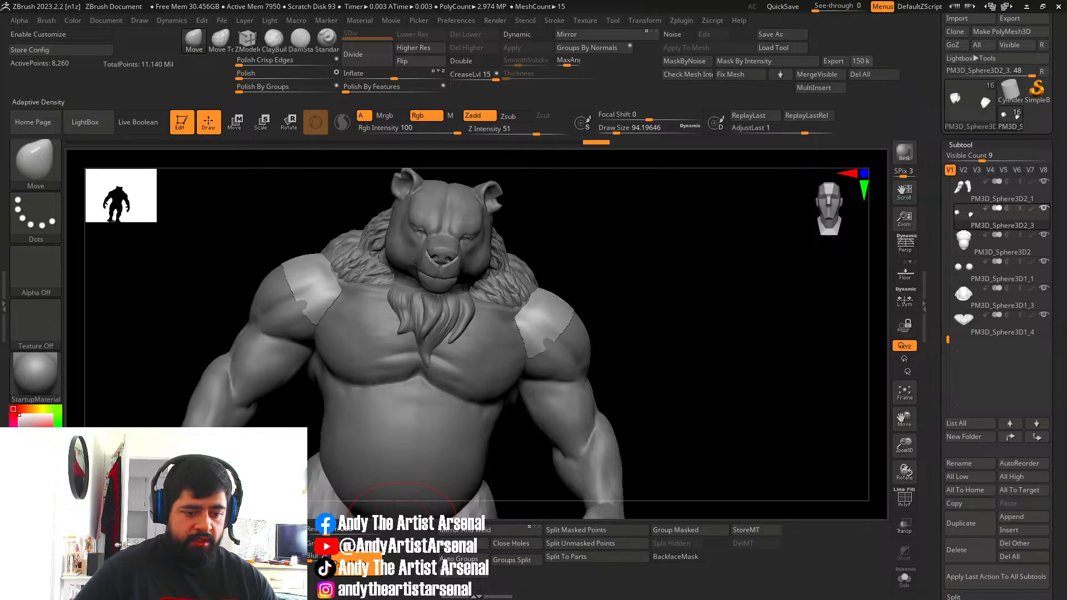
# Run ZRemesher repeatedly on the shoulder pieces with PolyFrame shown, reducing them to a very coarse quad mesh.
pyautogui.click(261, 543)
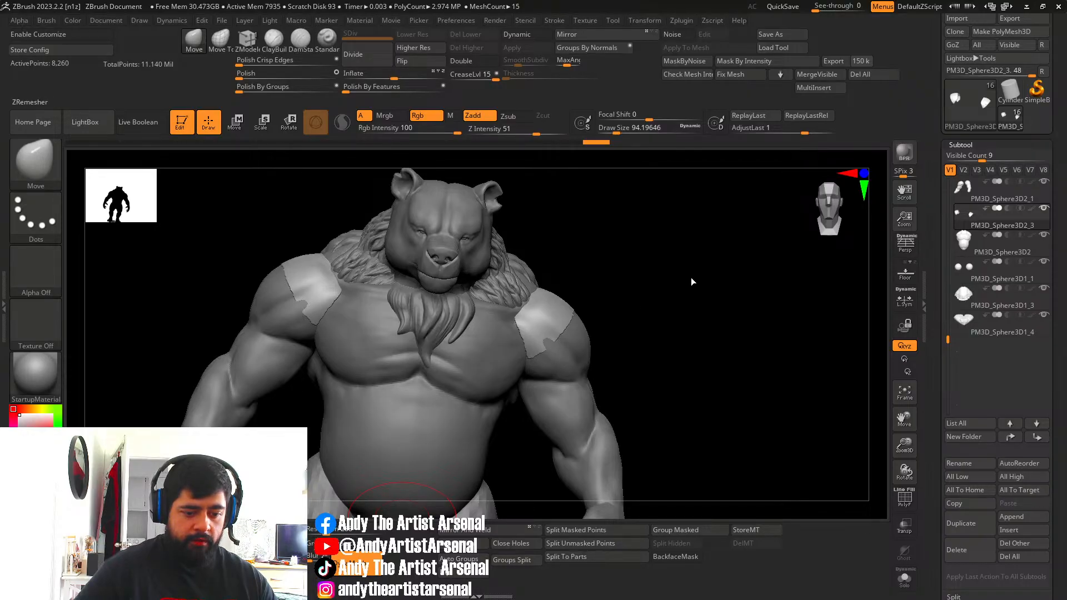
pyautogui.click(901, 509)
pyautogui.keyDown('ctrl'); pyautogui.moveTo(698, 345); pyautogui.dragTo(682, 354, button='right'); pyautogui.keyUp('ctrl')
pyautogui.click(255, 519)
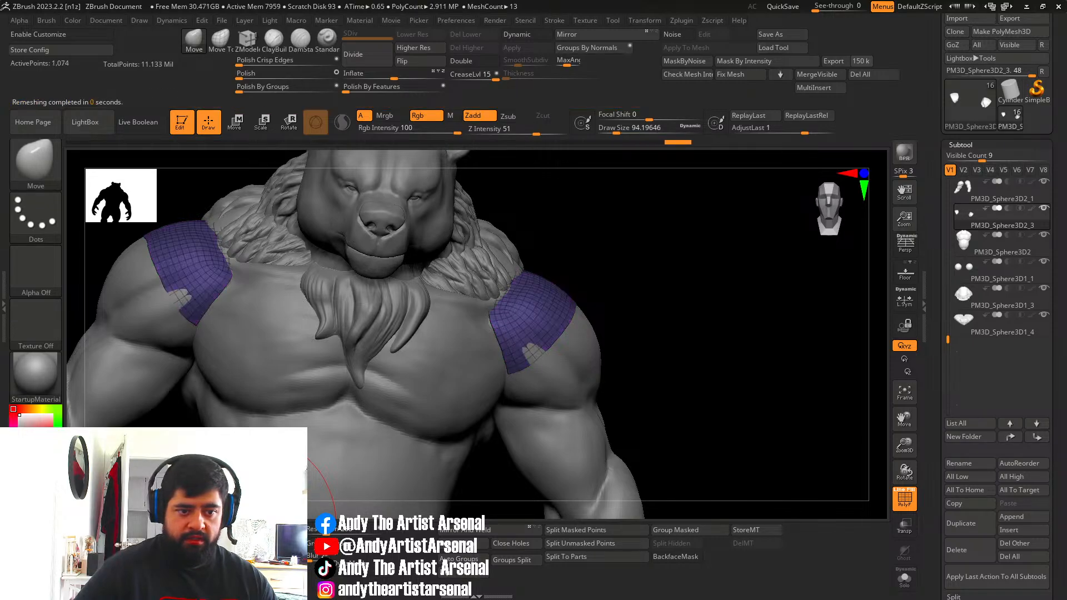
pyautogui.click(260, 527)
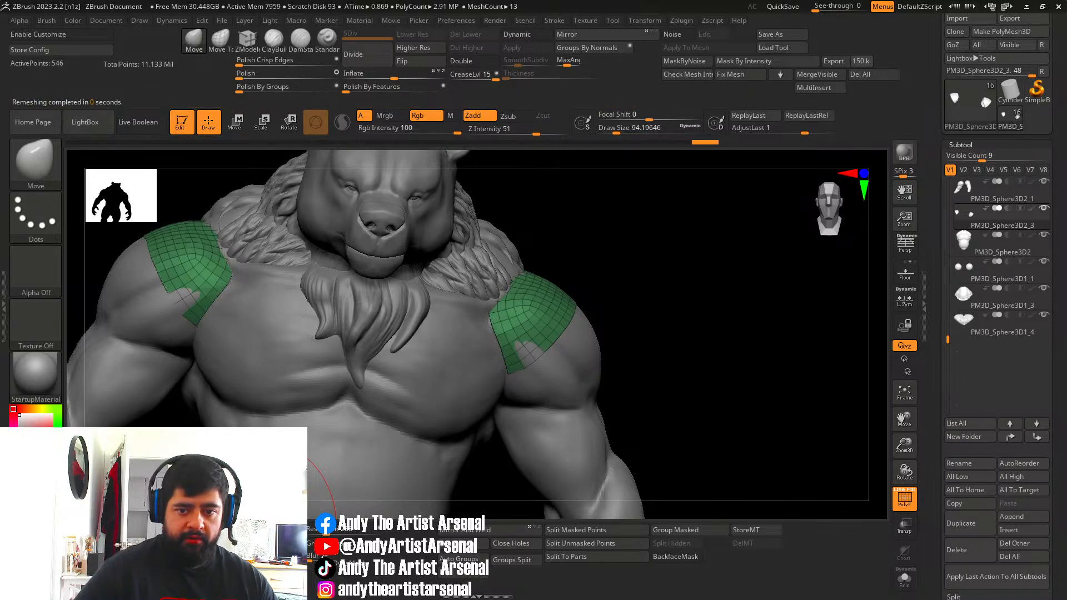
pyautogui.click(260, 528)
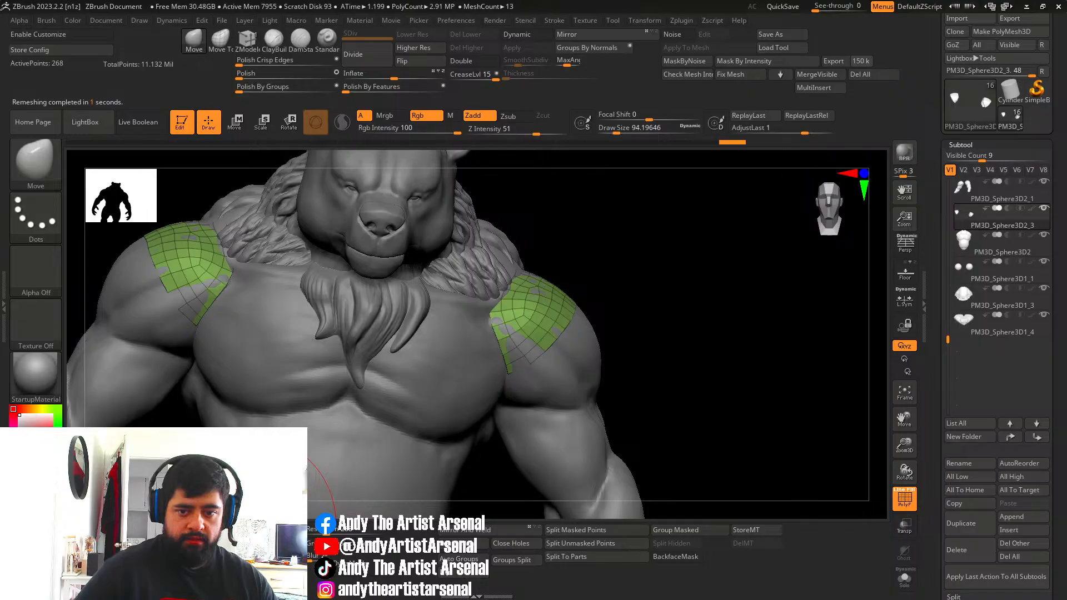
pyautogui.click(260, 528)
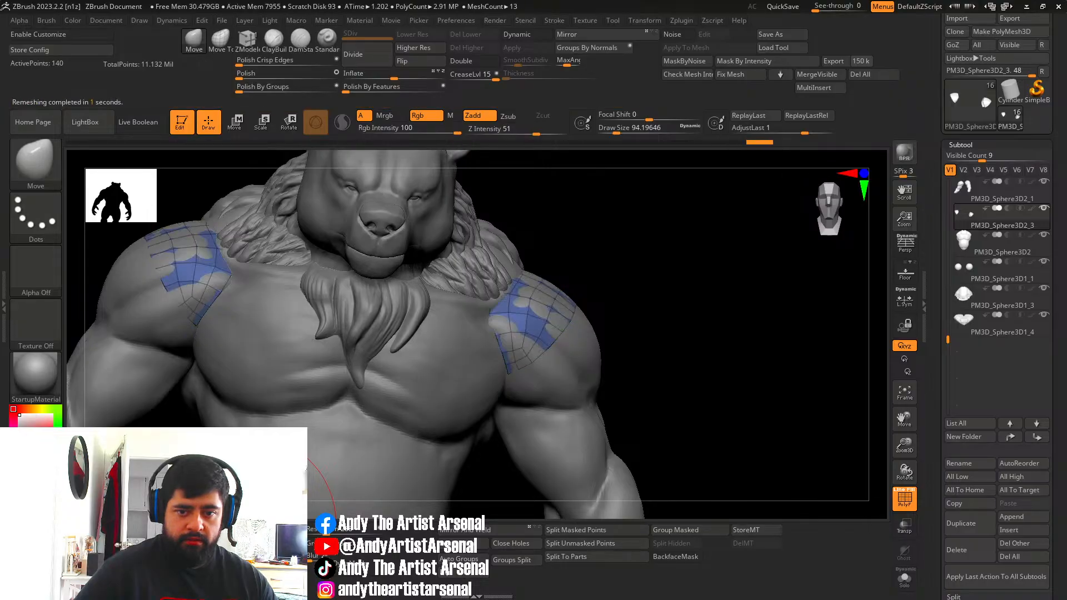
# Move the front edges of the remeshed shoulder pieces into place, reducing the draw size to about 53.
pyautogui.moveTo(473, 400); pyautogui.dragTo(464, 364, button='right')
pyautogui.moveTo(497, 345); pyautogui.dragTo(494, 338)
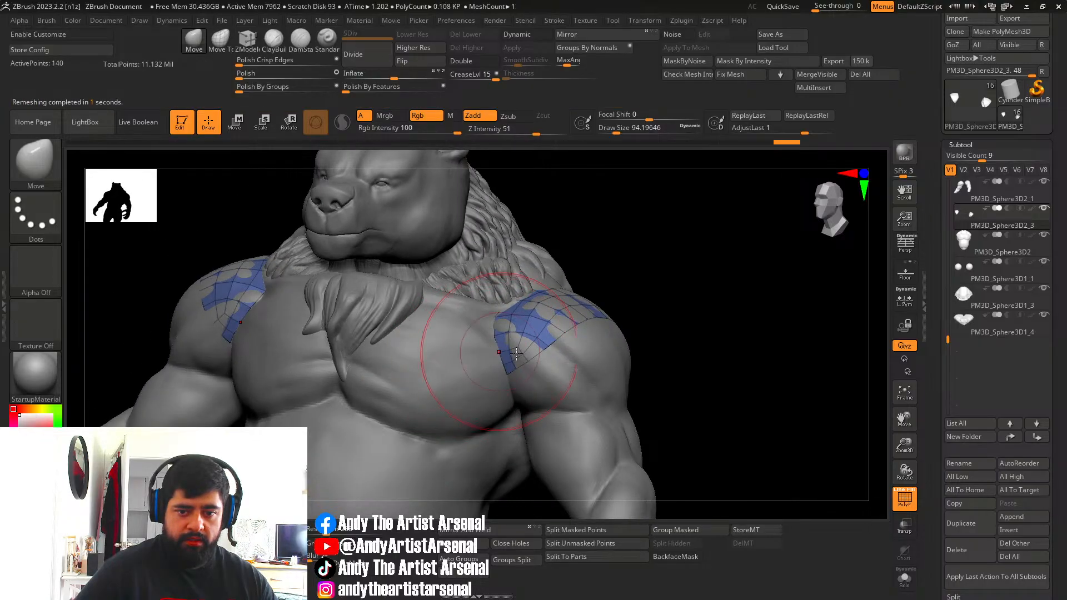
pyautogui.moveTo(494, 337); pyautogui.dragTo(472, 345, button='right')
pyautogui.press('s')
pyautogui.moveTo(520, 348); pyautogui.dragTo(524, 340)
pyautogui.moveTo(524, 344); pyautogui.dragTo(439, 355, button='right')
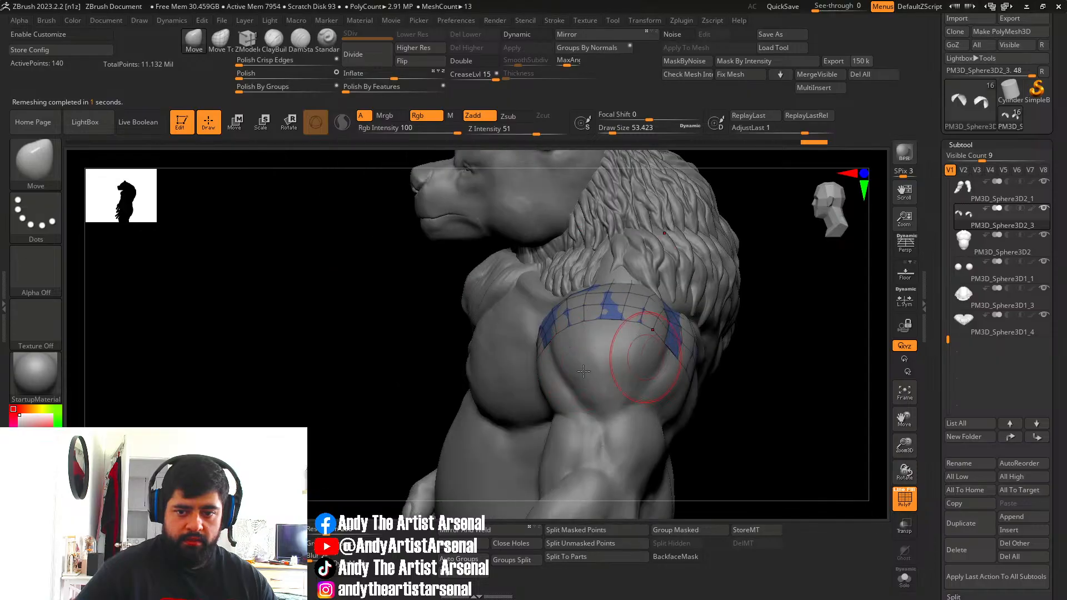
# Adjust the side and rear edges of the coarse shoulder pieces with the Move brush at draw size about 59, and hide PolyFrame.
pyautogui.keyDown('alt'); pyautogui.moveTo(649, 364); pyautogui.dragTo(500, 355, button='right'); pyautogui.keyUp('alt')
pyautogui.moveTo(590, 358); pyautogui.dragTo(599, 360)
pyautogui.moveTo(599, 361); pyautogui.dragTo(628, 347, button='right')
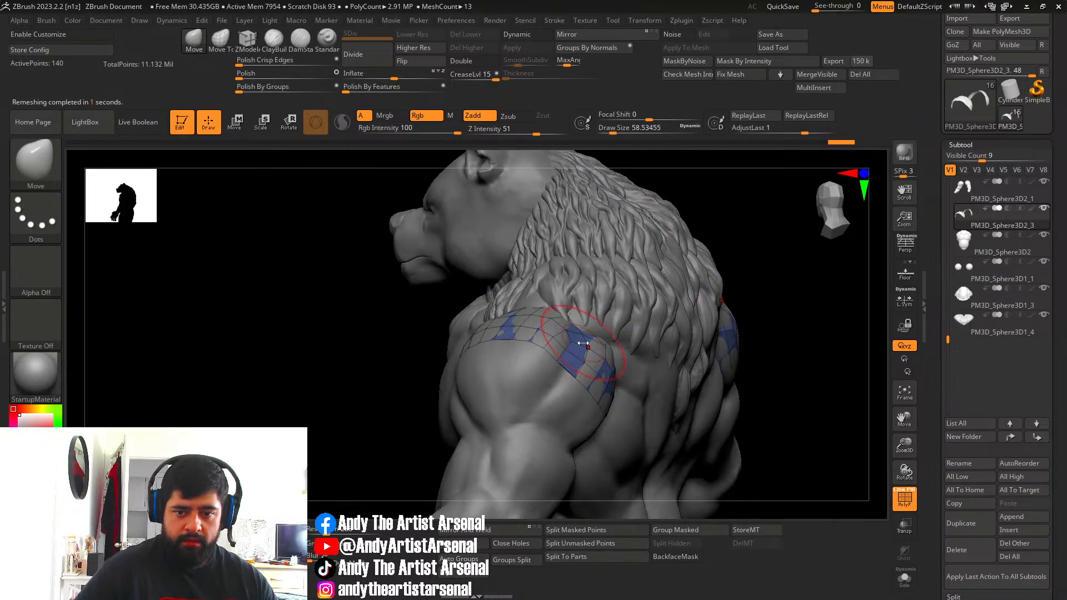
pyautogui.moveTo(516, 333)
pyautogui.mouseDown(button='right')
pyautogui.moveTo(560, 331)
pyautogui.moveTo(500, 331)
pyautogui.mouseUp(button='right')
pyautogui.moveTo(583, 349); pyautogui.dragTo(589, 354)
pyautogui.moveTo(422, 311)
pyautogui.mouseDown(button='right')
pyautogui.moveTo(425, 322)
pyautogui.moveTo(493, 327)
pyautogui.moveTo(574, 309)
pyautogui.moveTo(507, 310)
pyautogui.moveTo(567, 316)
pyautogui.moveTo(760, 442)
pyautogui.mouseUp(button='right')
pyautogui.click(905, 506)
pyautogui.keyDown('ctrl'); pyautogui.moveTo(606, 410); pyautogui.dragTo(623, 347, button='right'); pyautogui.keyUp('ctrl')
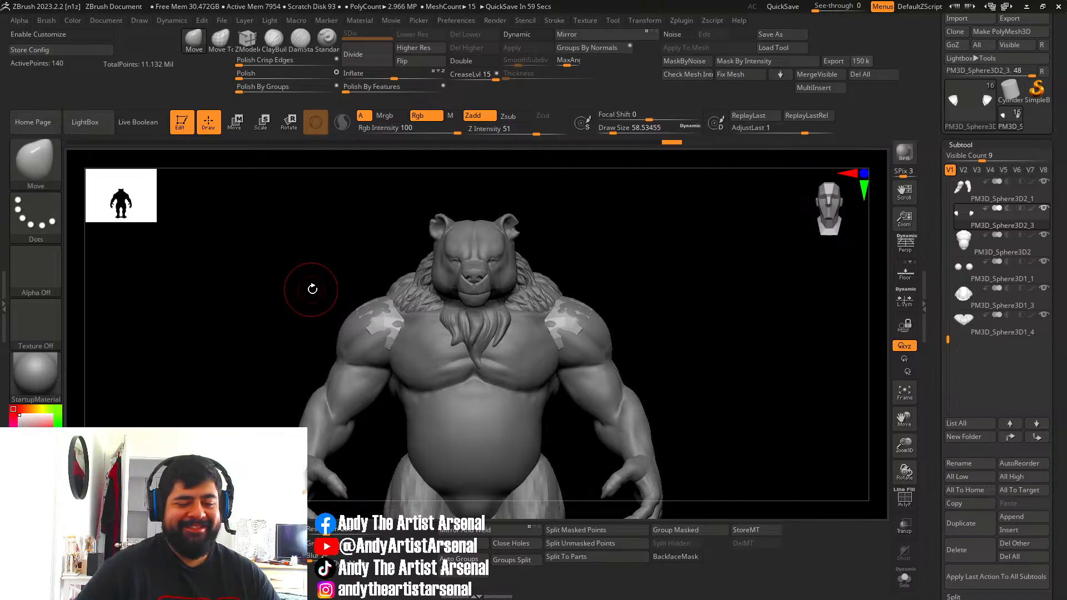
# Choose the JS_IMMFur insert brush for the shoulder pieces.
pyautogui.moveTo(313, 289)
pyautogui.keyDown('alt'); pyautogui.mouseDown(button='right')
pyautogui.moveTo(295, 276)
pyautogui.moveTo(355, 282)
pyautogui.mouseUp(button='right'); pyautogui.keyUp('alt')
pyautogui.keyDown('alt'); pyautogui.moveTo(260, 255); pyautogui.dragTo(290, 253, button='right'); pyautogui.keyUp('alt')
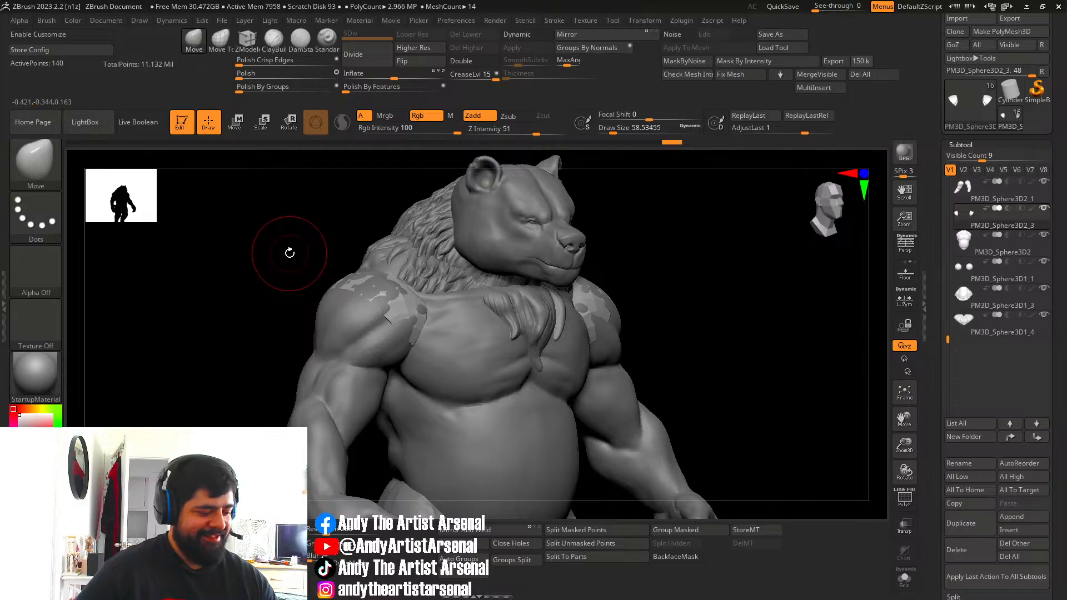
pyautogui.press('b')
pyautogui.click(388, 31)
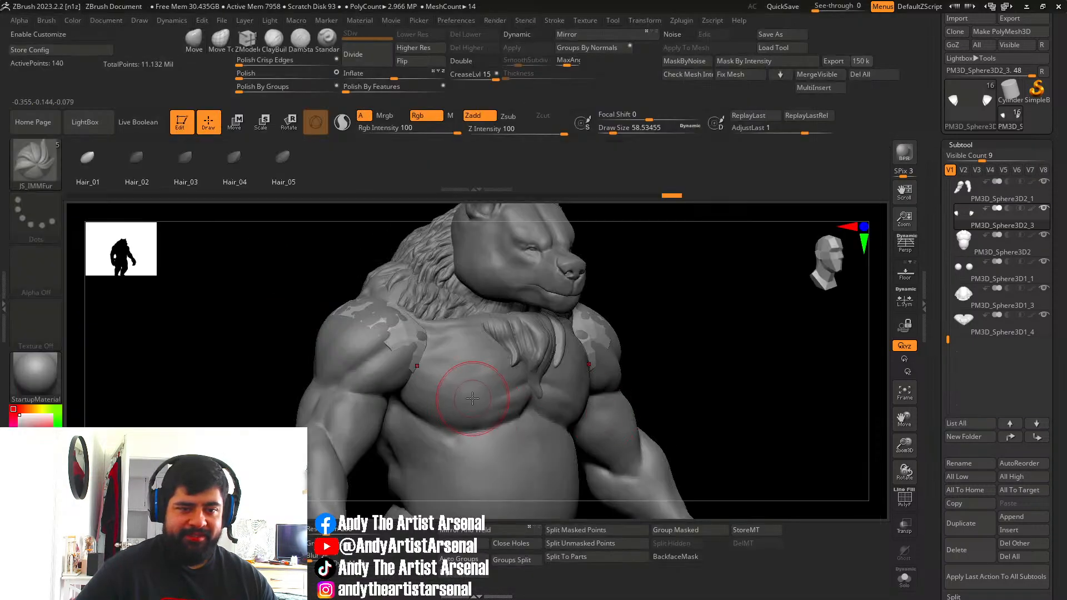
# Try inserting single Hair_01 strands on the shoulder with the fur brush, and undo the insertions.
pyautogui.keyDown('alt'); pyautogui.moveTo(276, 278); pyautogui.dragTo(355, 330, button='right'); pyautogui.keyUp('alt')
pyautogui.moveTo(417, 337); pyautogui.dragTo(425, 340)
pyautogui.moveTo(425, 339); pyautogui.dragTo(425, 286, button='right')
pyautogui.moveTo(425, 286); pyautogui.dragTo(400, 305, button='right')
pyautogui.moveTo(408, 341); pyautogui.dragTo(401, 314)
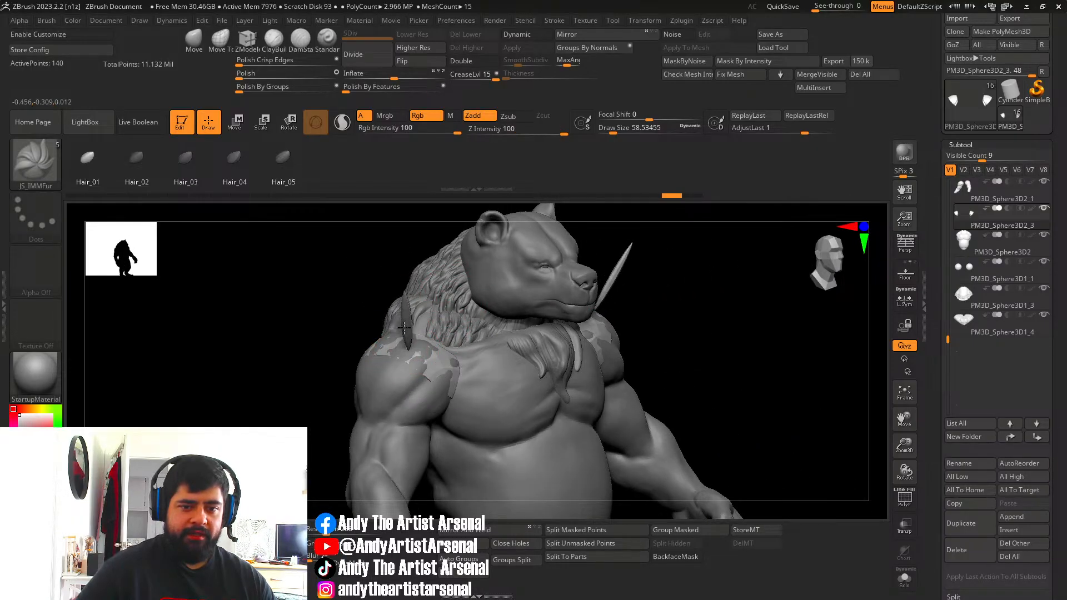
pyautogui.hotkey('ctrl', 'z')
pyautogui.moveTo(428, 339); pyautogui.dragTo(401, 342, button='right')
pyautogui.moveTo(407, 343); pyautogui.dragTo(393, 361)
pyautogui.hotkey('ctrl', 'z')
pyautogui.moveTo(344, 345)
pyautogui.mouseDown(button='right')
pyautogui.moveTo(320, 321)
pyautogui.moveTo(333, 311)
pyautogui.mouseUp(button='right')
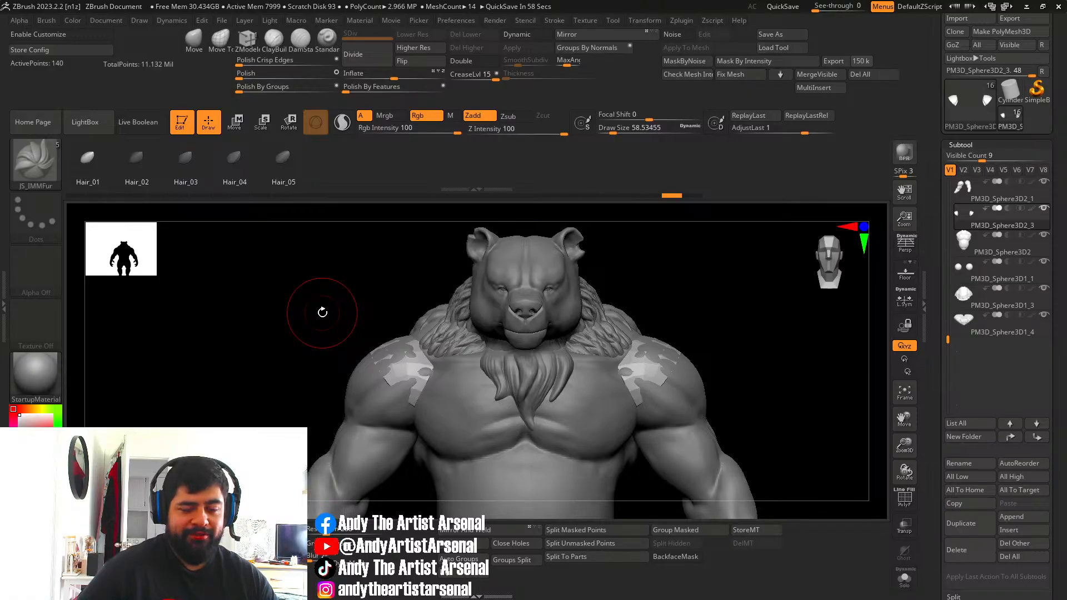
# Switch to the Cylinder3D primitive and convert it to a PolyMesh3D.
pyautogui.moveTo(325, 310); pyautogui.dragTo(357, 297)
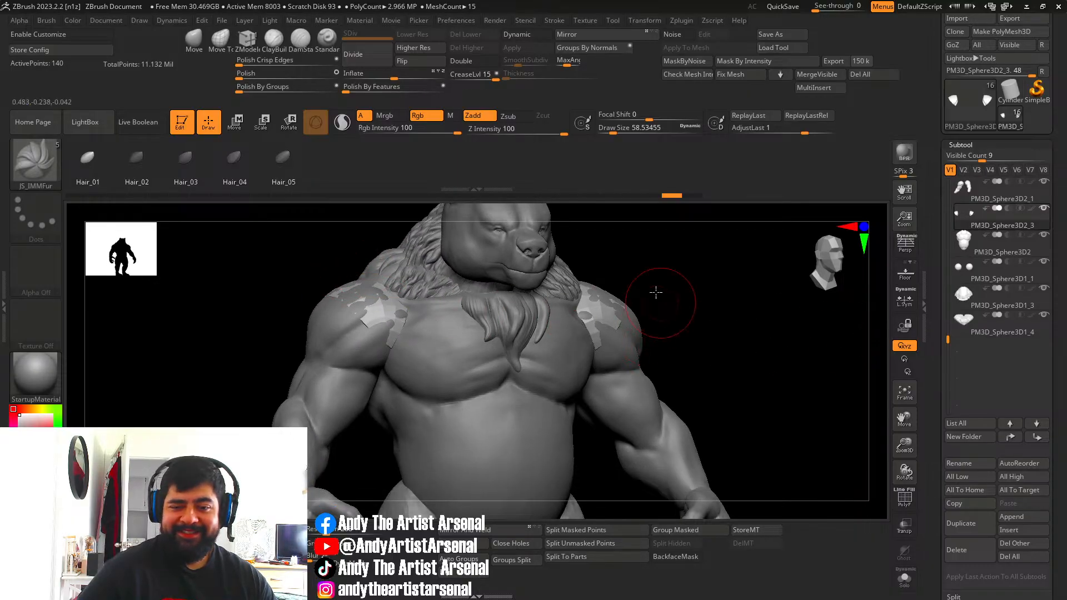
pyautogui.keyDown('shift'); pyautogui.moveTo(654, 291); pyautogui.dragTo(646, 295); pyautogui.keyUp('shift')
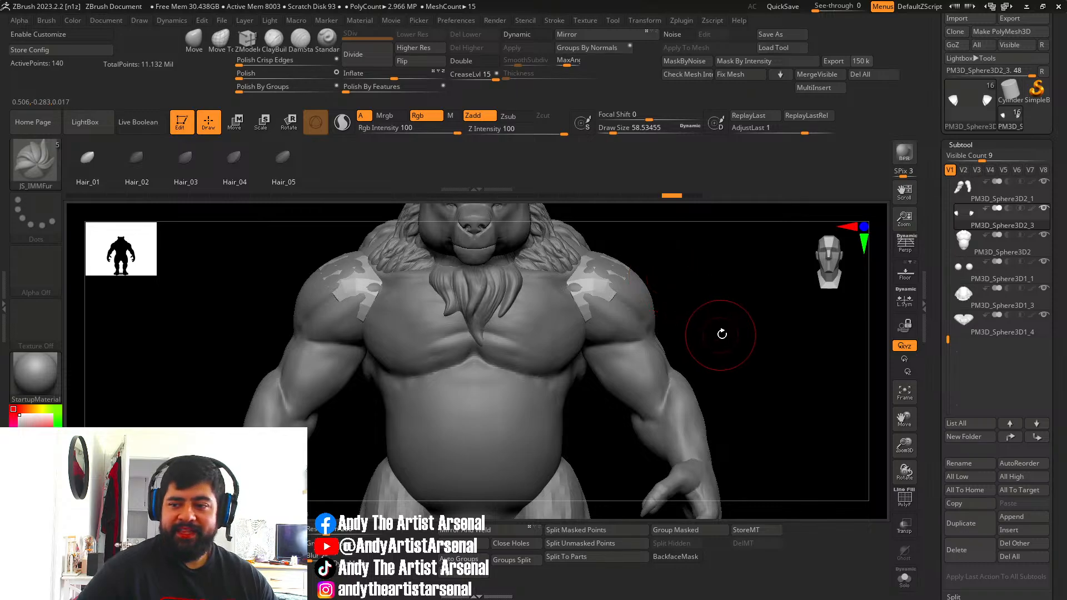
pyautogui.click(1015, 93)
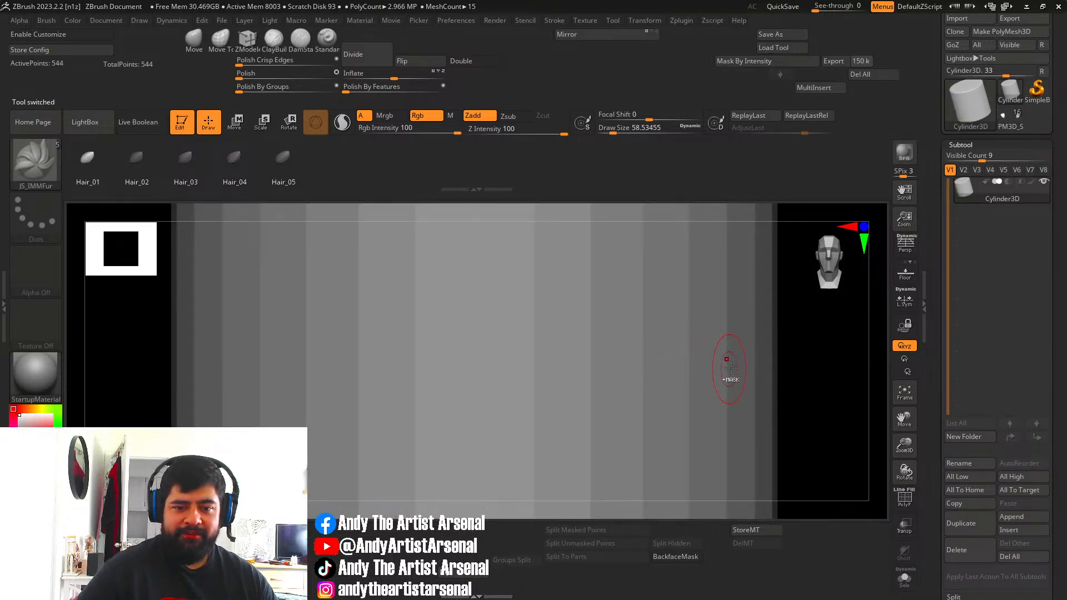
pyautogui.keyDown('ctrl'); pyautogui.moveTo(730, 368); pyautogui.dragTo(639, 346, button='right'); pyautogui.keyUp('ctrl')
pyautogui.press('w')
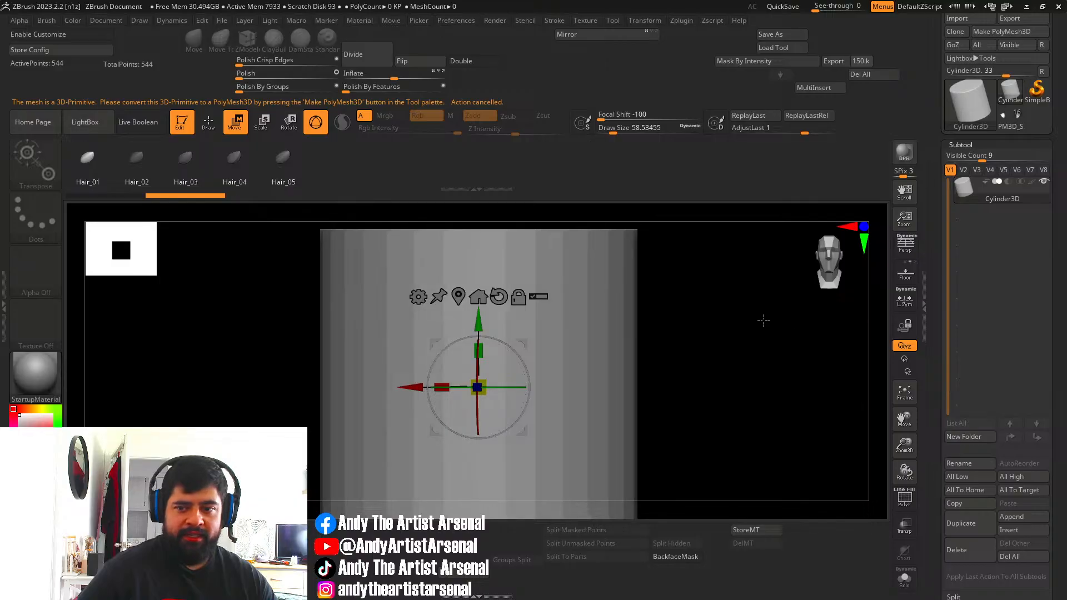
pyautogui.press('q')
pyautogui.click(1036, 35)
# Replace the cylinder's mesh with the Hair_01 strand from the fur brush.
pyautogui.press('w')
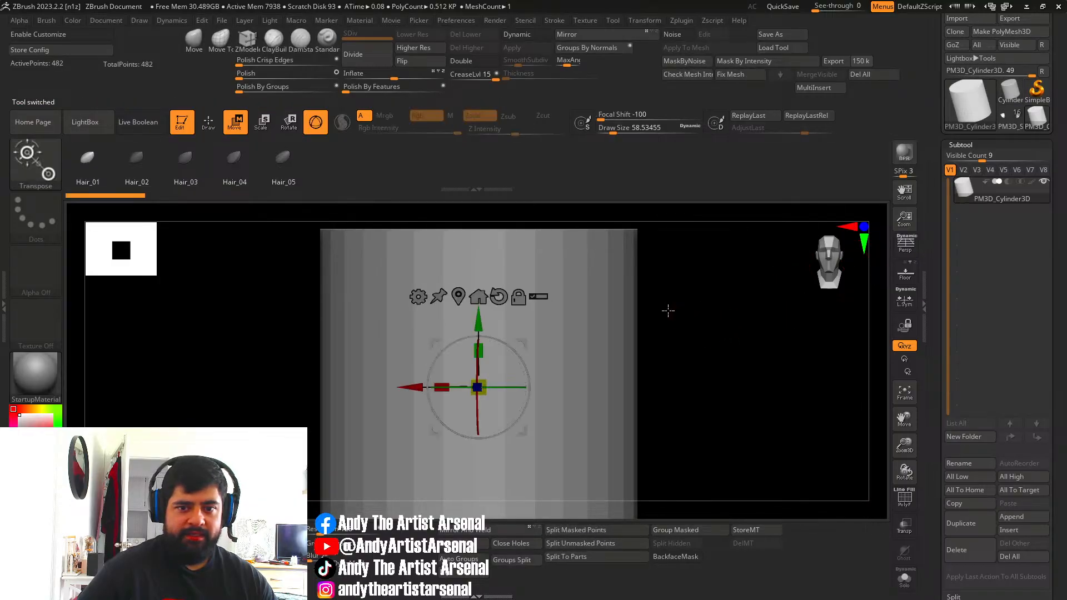
pyautogui.click(101, 182)
pyautogui.moveTo(350, 316); pyautogui.dragTo(527, 281)
pyautogui.press('q')
# View the fur brush's list of strands from Hair_01 to Hair_05, and return to the bear tool.
pyautogui.moveTo(598, 352)
pyautogui.mouseDown()
pyautogui.moveTo(560, 278)
pyautogui.moveTo(574, 363)
pyautogui.moveTo(550, 350)
pyautogui.mouseUp()
pyautogui.press('m')
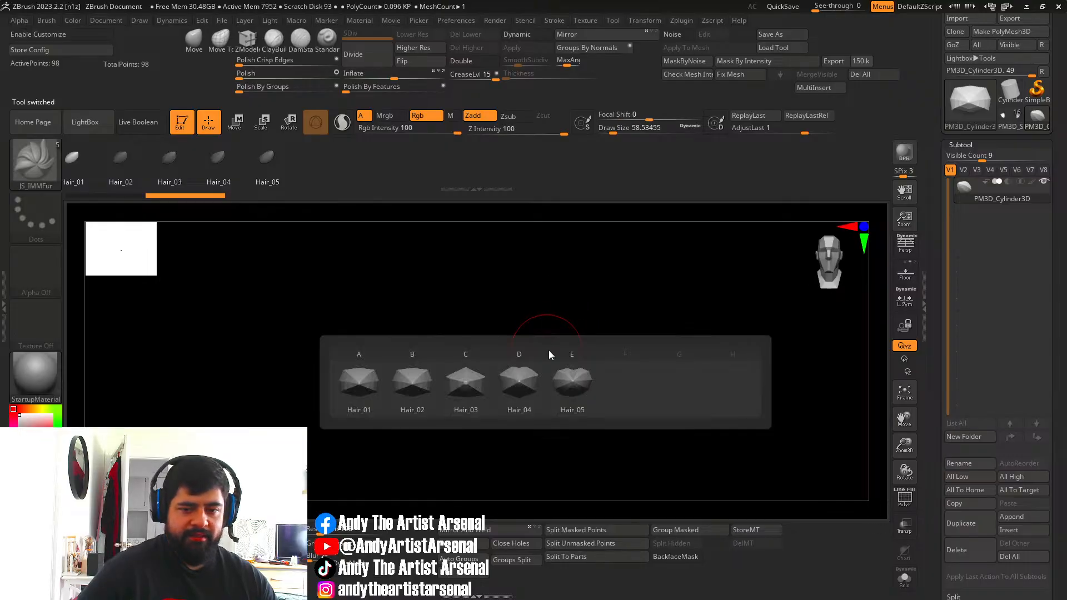
pyautogui.click(1010, 117)
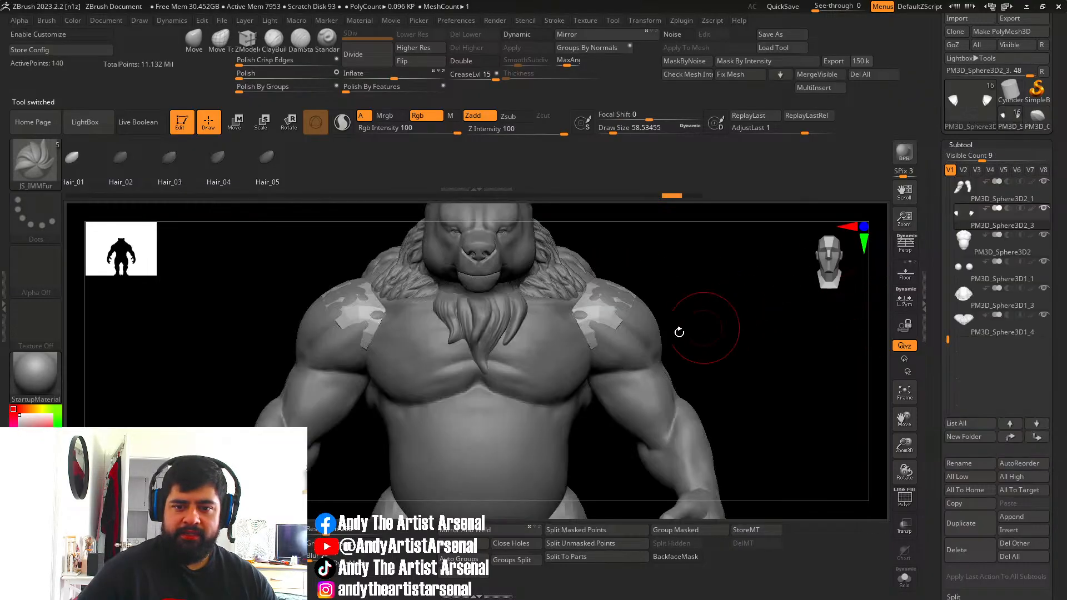
pyautogui.press('m')
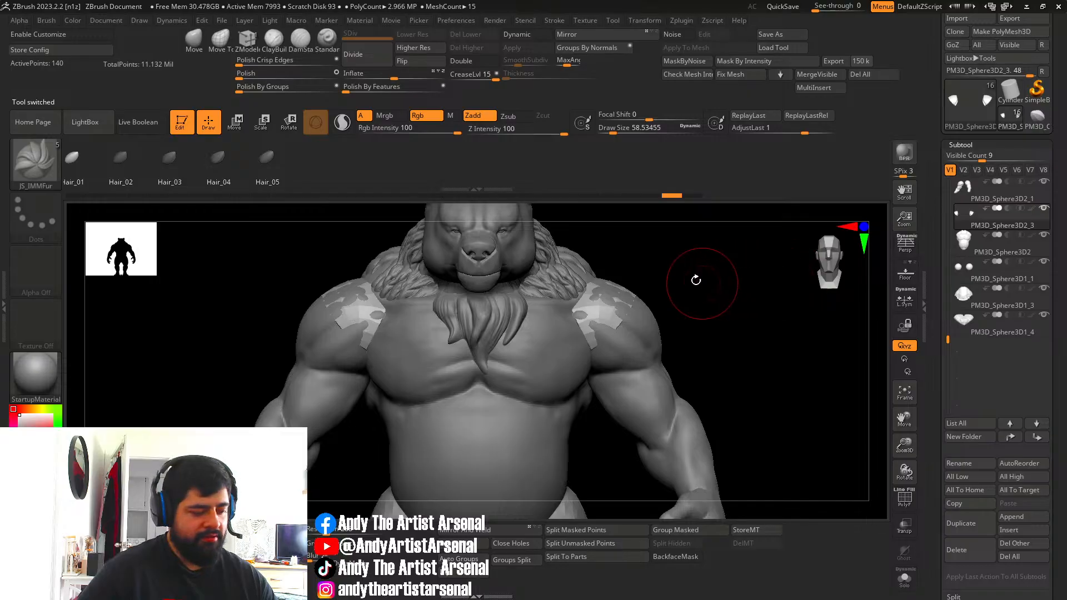
# Switch to the ZModeler brush, set its polygon action to Insert NanoMesh with the Polygroup Island target, and show the polyframe.
pyautogui.press('b')
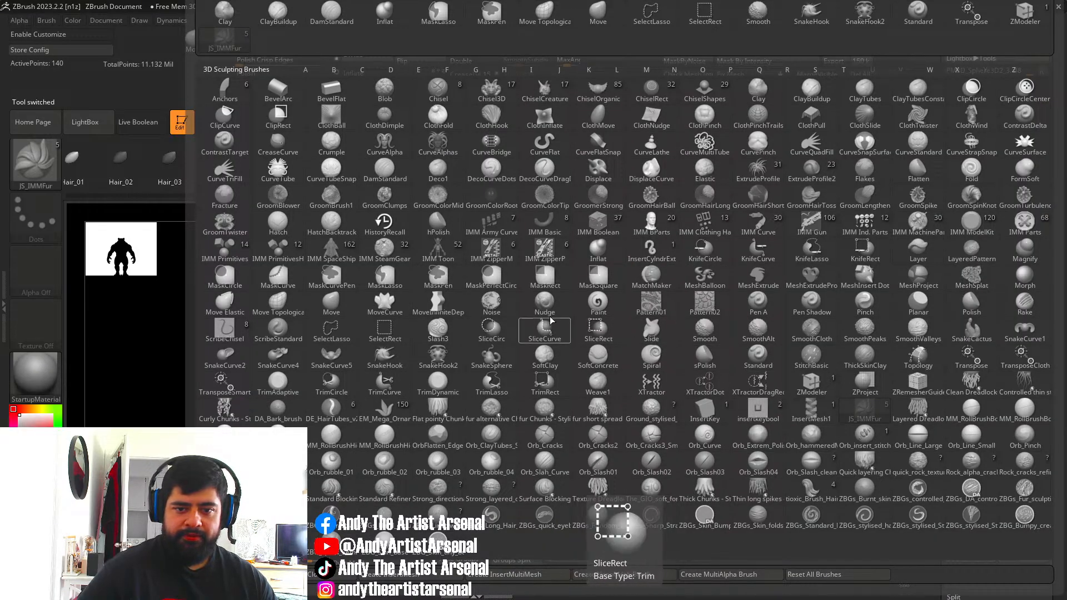
pyautogui.click(810, 384)
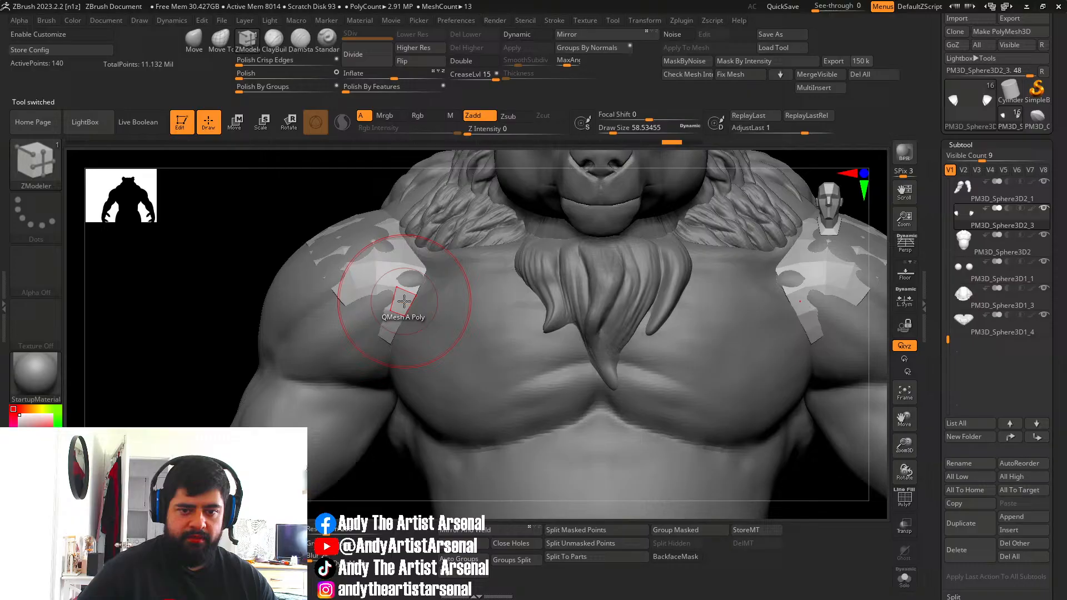
pyautogui.press('space')
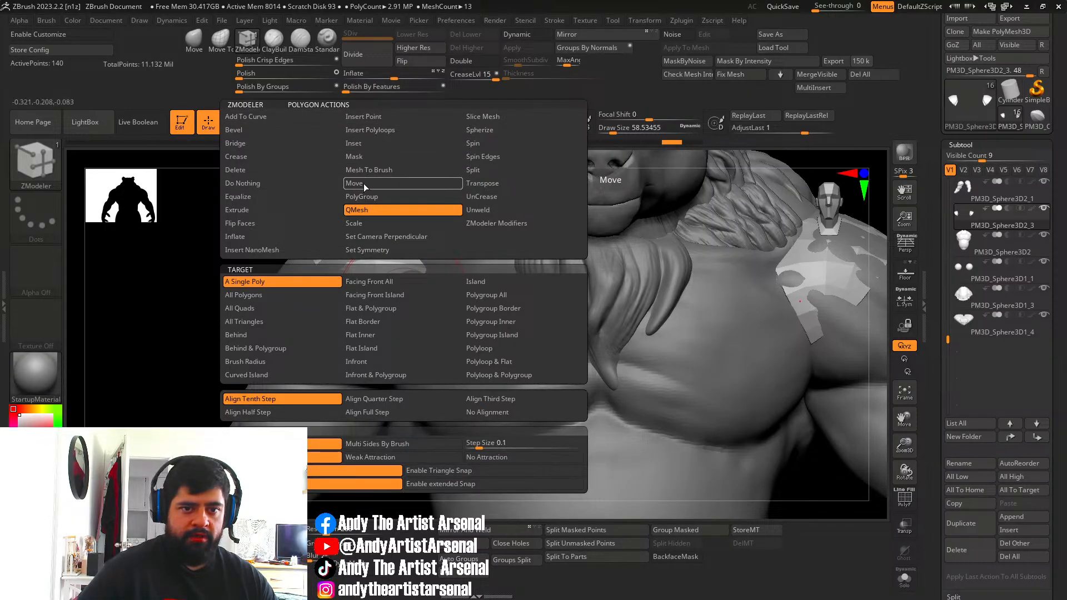
pyautogui.click(298, 250)
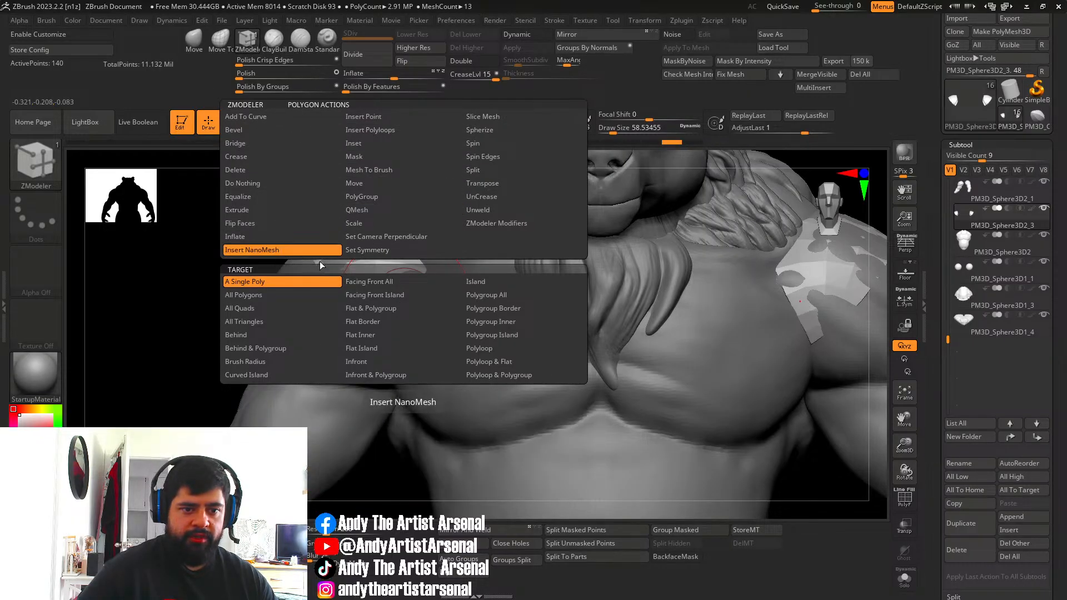
pyautogui.click(509, 338)
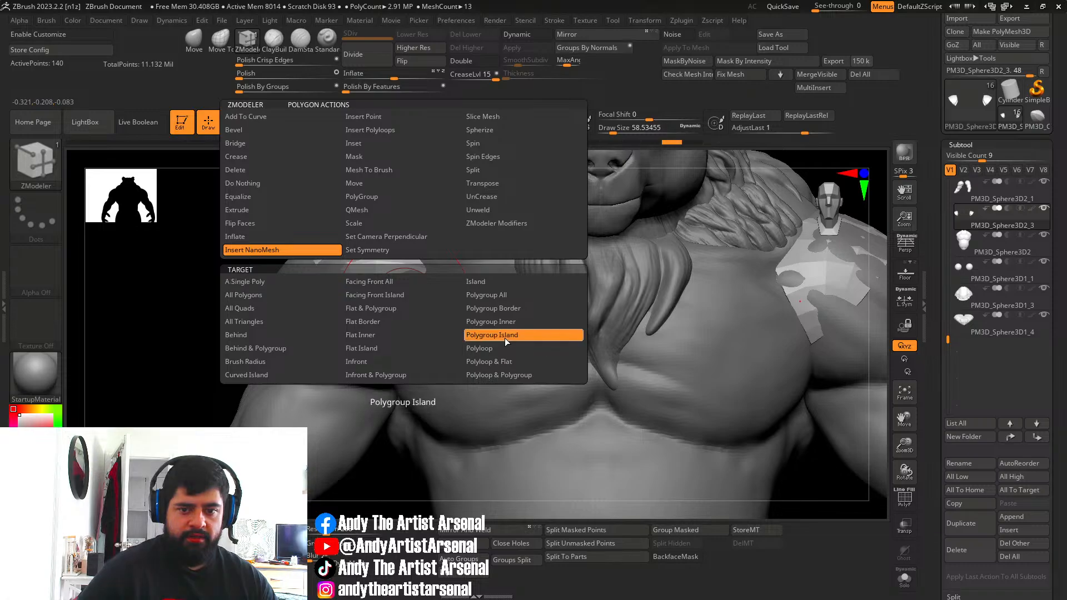
pyautogui.click(904, 501)
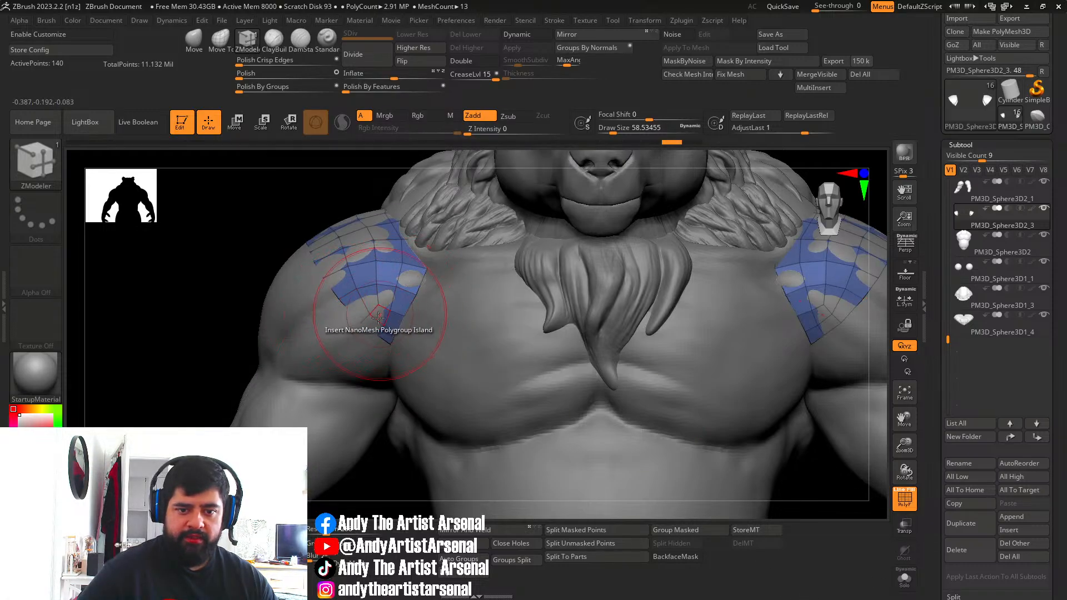
pyautogui.keyDown('alt'); pyautogui.moveTo(504, 312); pyautogui.dragTo(486, 362); pyautogui.keyUp('alt')
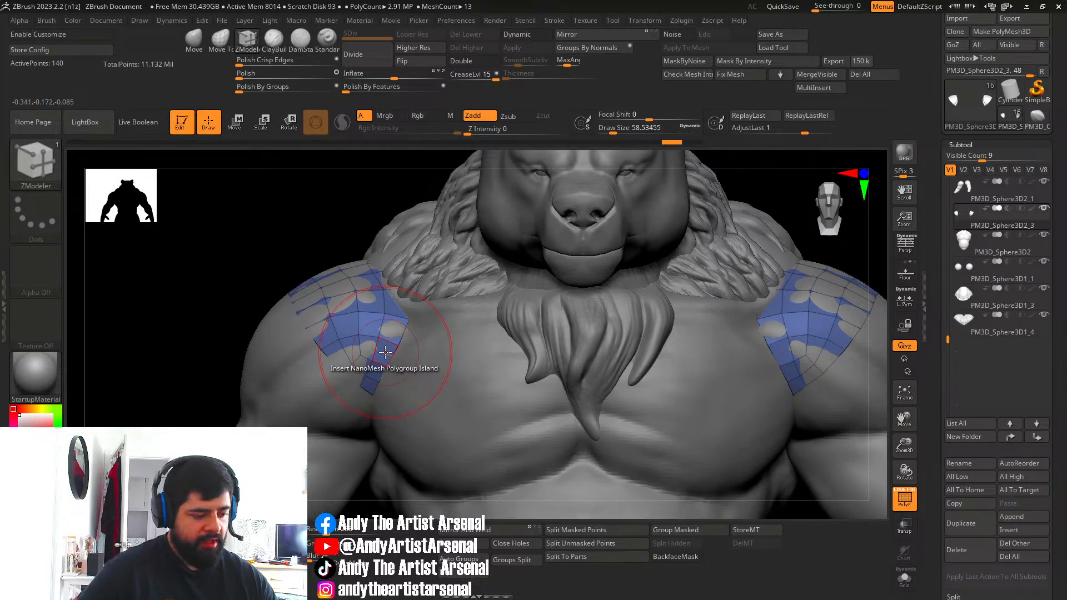
# Choose the PM3D_Cylinder3D strand as the mesh to insert as NanoMesh.
pyautogui.press('F1')
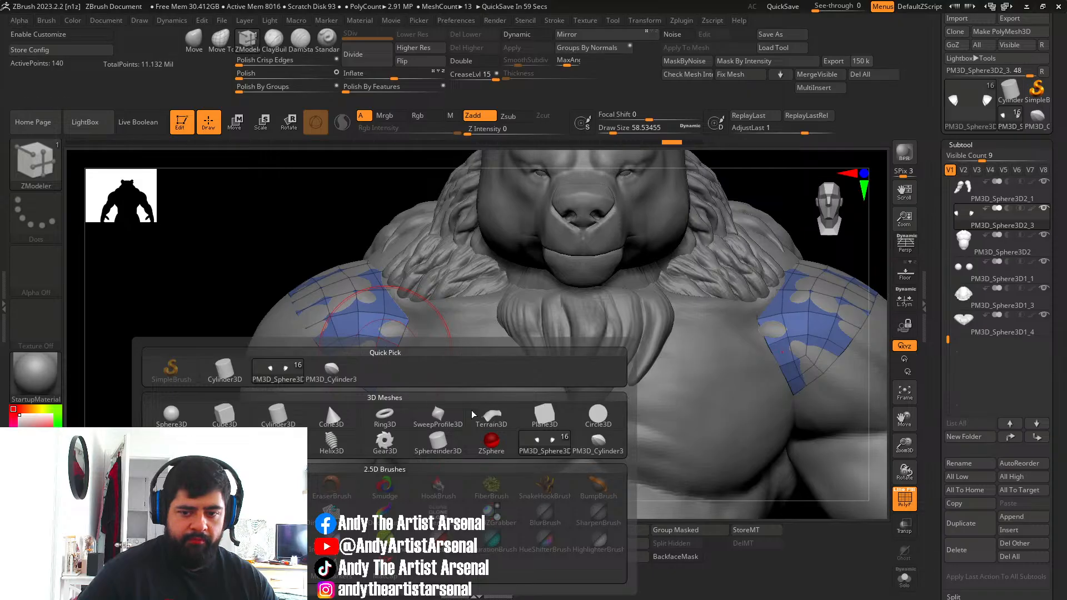
pyautogui.click(598, 450)
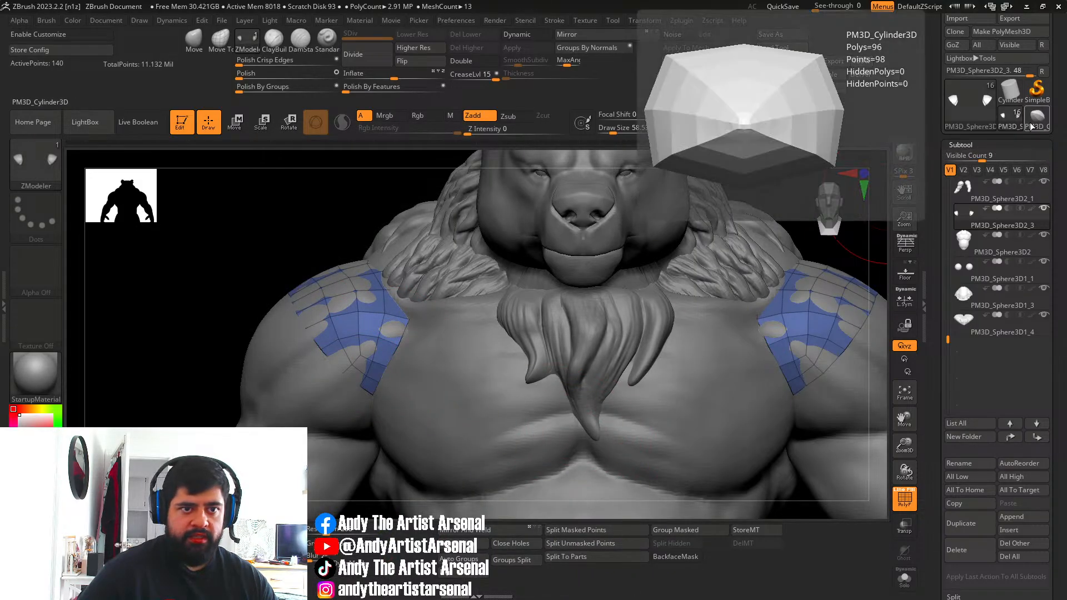
pyautogui.moveTo(416, 371); pyautogui.dragTo(383, 351, button='right')
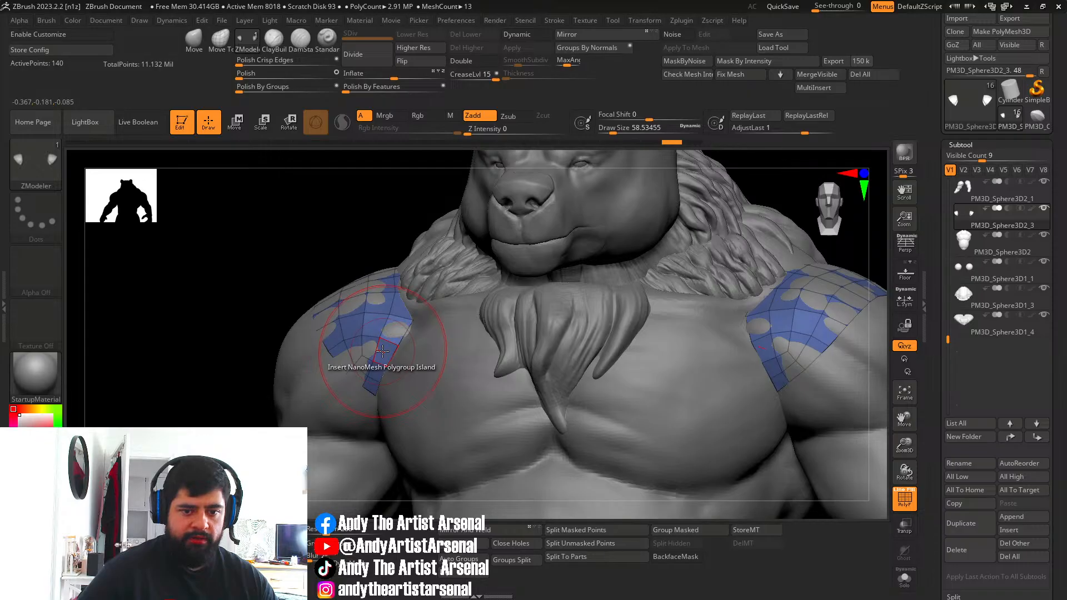
# Insert the strand as a NanoMesh across the low-poly pieces on both shoulders.
pyautogui.click(382, 351)
pyautogui.moveTo(357, 391); pyautogui.dragTo(198, 593)
pyautogui.moveTo(358, 375)
pyautogui.mouseDown(button='right')
pyautogui.moveTo(438, 382)
pyautogui.moveTo(400, 397)
pyautogui.moveTo(349, 388)
pyautogui.moveTo(395, 371)
pyautogui.moveTo(382, 308)
pyautogui.moveTo(661, 380)
pyautogui.mouseUp(button='right')
pyautogui.scroll(-5, 1041, 415)
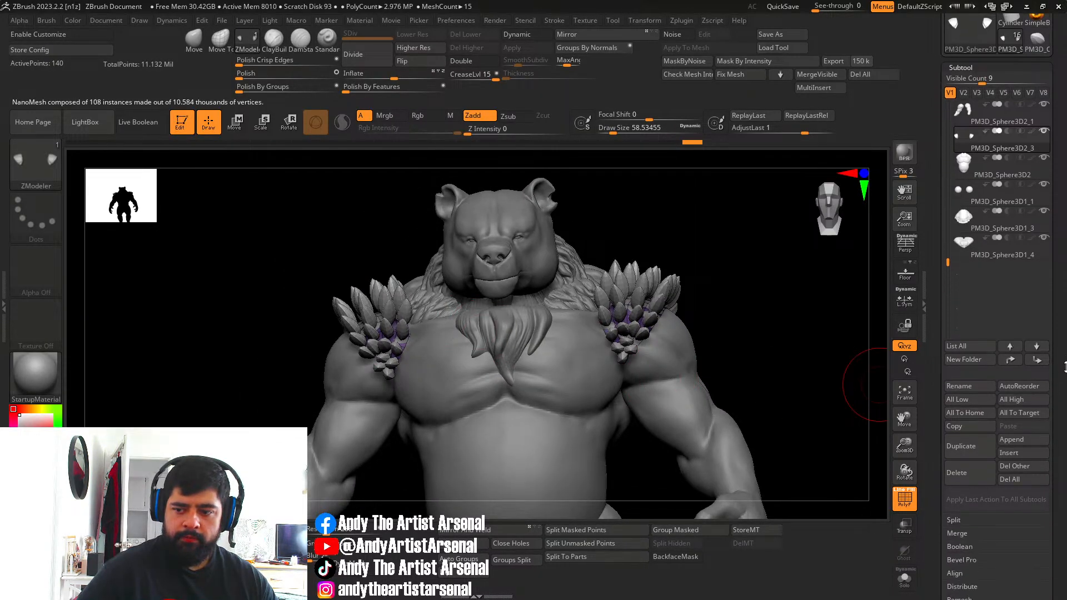
pyautogui.moveTo(582, 350); pyautogui.dragTo(522, 339, button='right')
pyautogui.keyDown('ctrl'); pyautogui.moveTo(628, 338); pyautogui.dragTo(627, 312, button='right'); pyautogui.keyUp('ctrl')
pyautogui.moveTo(626, 312); pyautogui.dragTo(567, 333, button='right')
pyautogui.moveTo(758, 349)
pyautogui.keyDown('alt'); pyautogui.mouseDown(button='right')
pyautogui.moveTo(694, 335)
pyautogui.moveTo(665, 300)
pyautogui.mouseUp(button='right'); pyautogui.keyUp('alt')
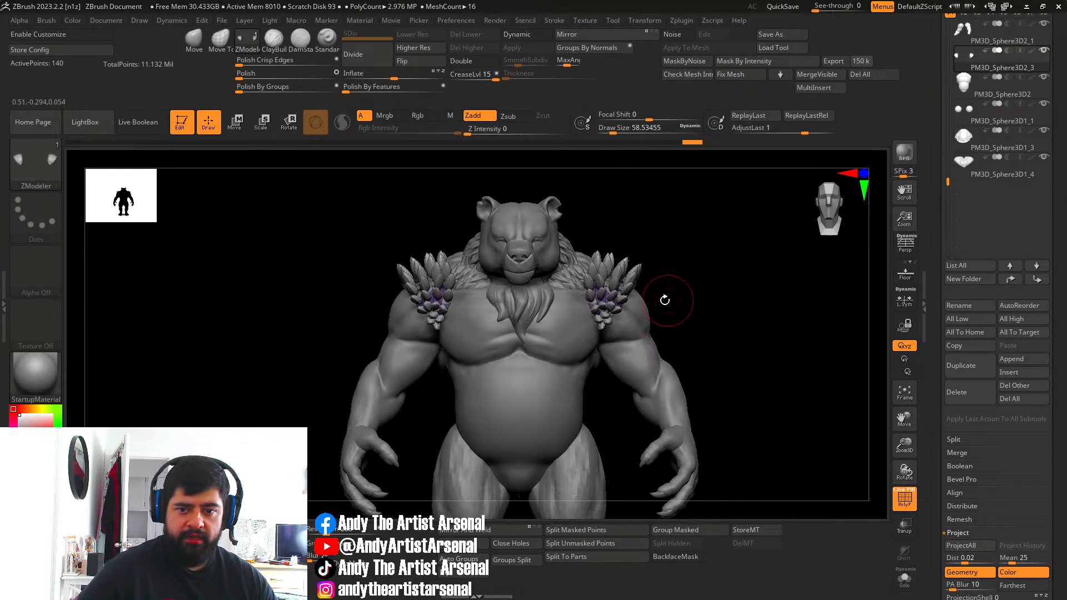
pyautogui.moveTo(560, 283); pyautogui.dragTo(644, 285, button='right')
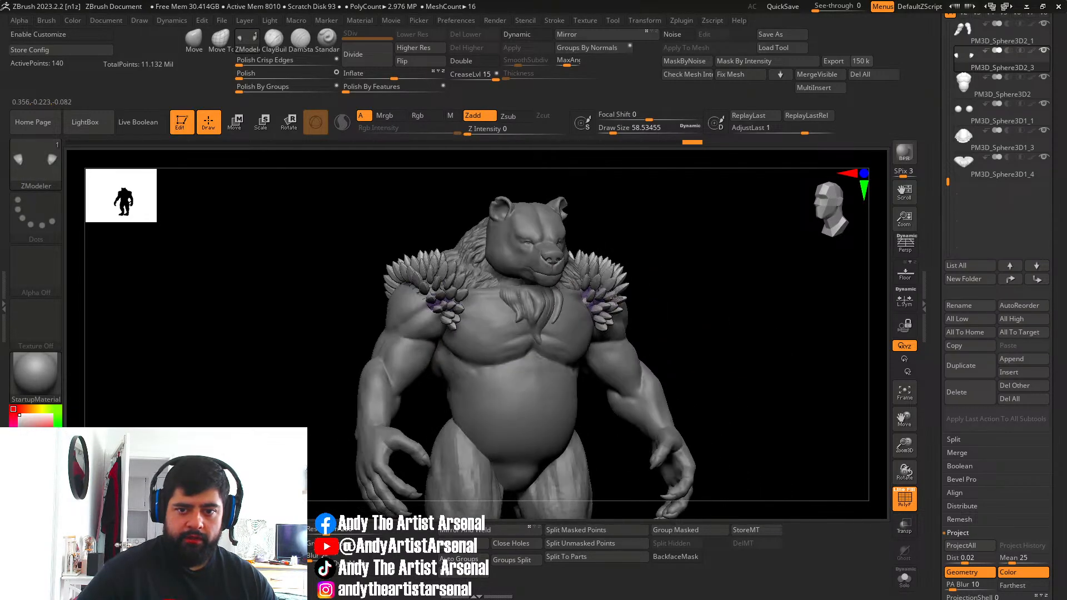
pyautogui.keyDown('shift'); pyautogui.moveTo(711, 317); pyautogui.dragTo(699, 314, button='right'); pyautogui.keyUp('shift')
# Open the NanoMesh settings for the shoulder pieces.
pyautogui.moveTo(1058, 462); pyautogui.dragTo(1053, 332)
pyautogui.moveTo(683, 312); pyautogui.dragTo(647, 299, button='right')
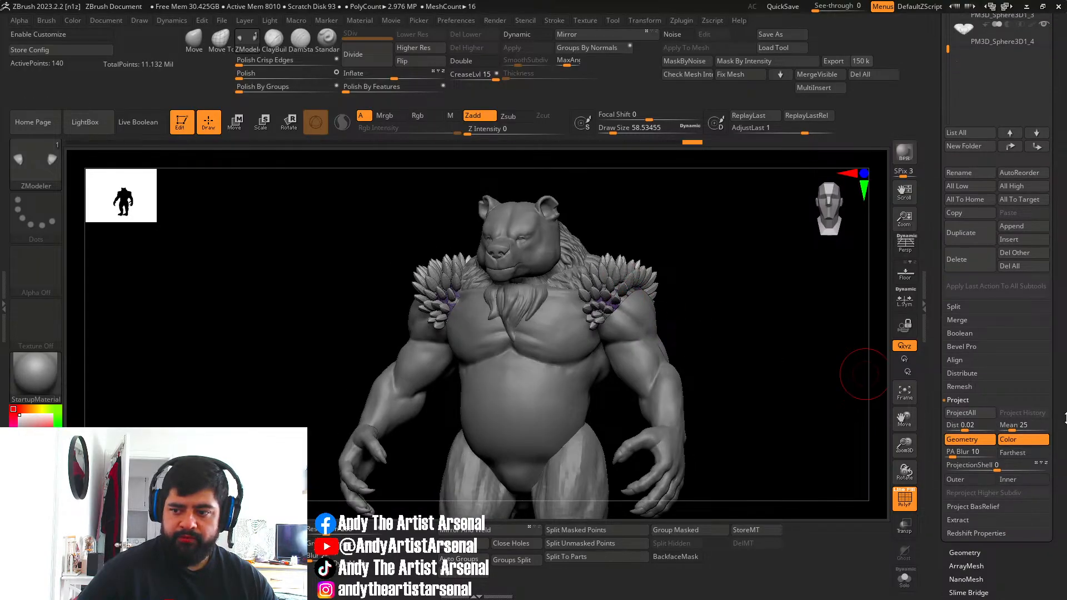
pyautogui.scroll(-2, 999, 477)
pyautogui.click(965, 500)
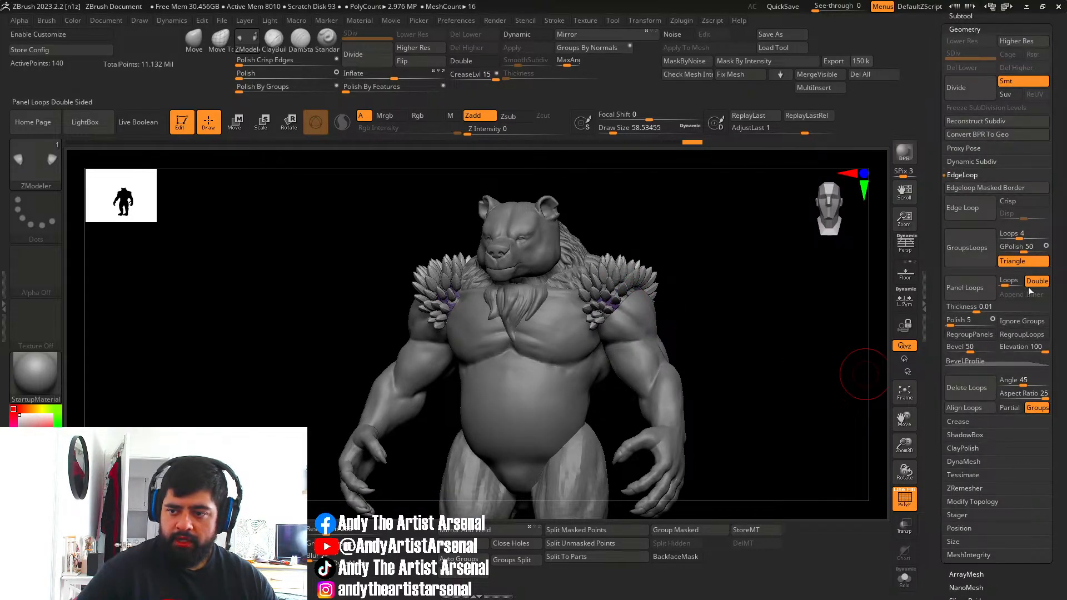
pyautogui.click(957, 587)
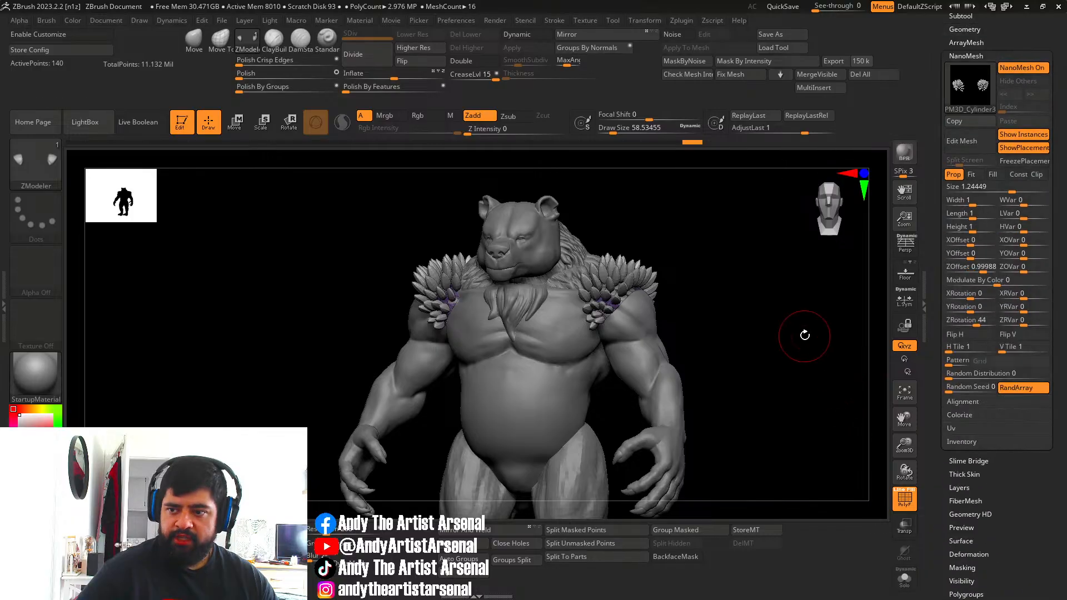
# Inspect the source strand in NanoMesh's Edit Mesh mode and leave the mode again.
pyautogui.keyDown('alt'); pyautogui.moveTo(715, 307); pyautogui.dragTo(661, 280, button='right'); pyautogui.keyUp('alt')
pyautogui.keyDown('alt'); pyautogui.moveTo(661, 280); pyautogui.dragTo(594, 236, button='right'); pyautogui.keyUp('alt')
pyautogui.click(951, 150)
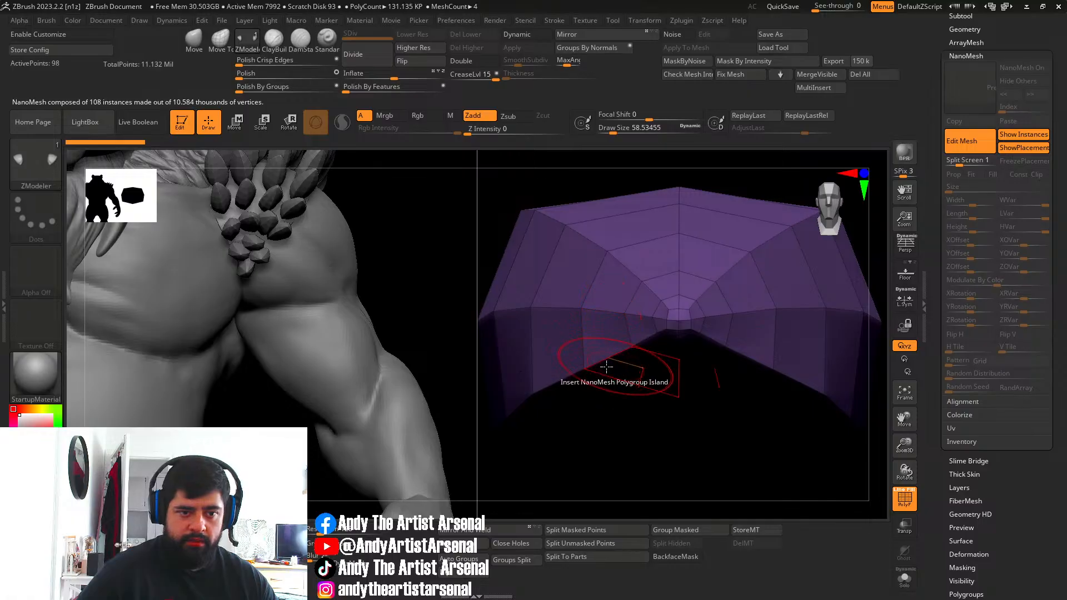
pyautogui.keyDown('alt'); pyautogui.moveTo(649, 439); pyautogui.dragTo(631, 466, button='right'); pyautogui.keyUp('alt')
pyautogui.keyDown('ctrl'); pyautogui.moveTo(638, 418); pyautogui.dragTo(589, 367, button='right'); pyautogui.keyUp('ctrl')
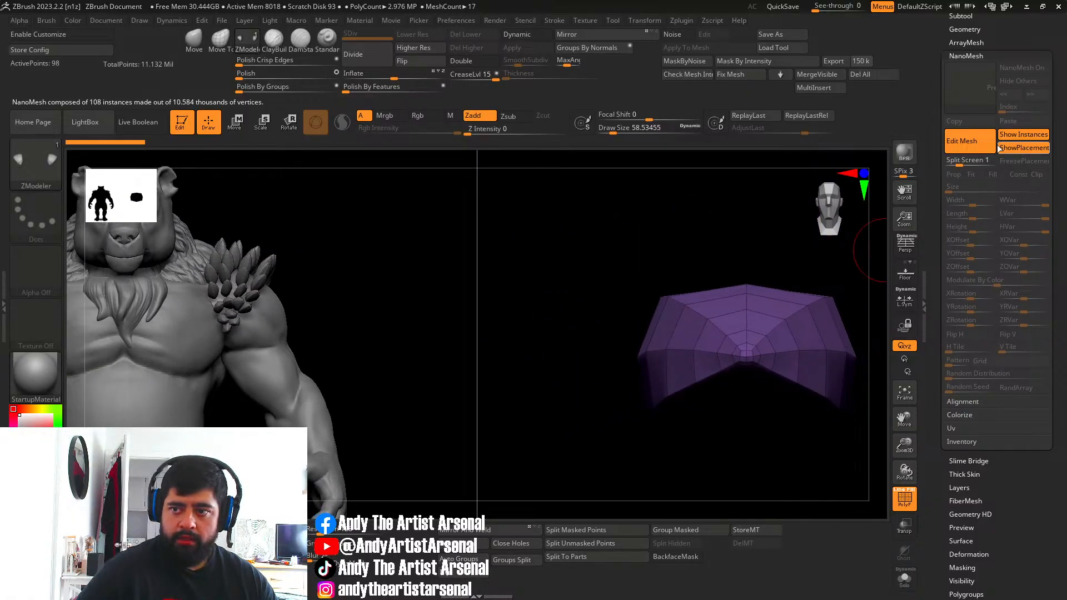
pyautogui.click(964, 142)
pyautogui.click(967, 187)
pyautogui.keyDown('ctrl'); pyautogui.moveTo(655, 230); pyautogui.dragTo(657, 239, button='right'); pyautogui.keyUp('ctrl')
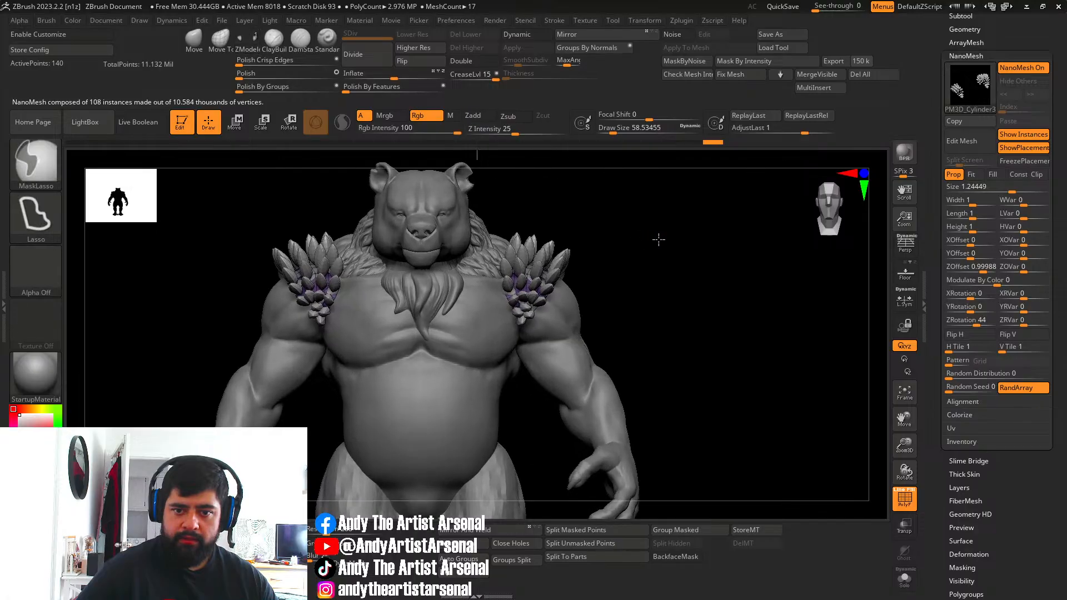
# Set the NanoMesh alignment to Align To Normal, then try a Y rotation of 67 and undo it.
pyautogui.click(966, 405)
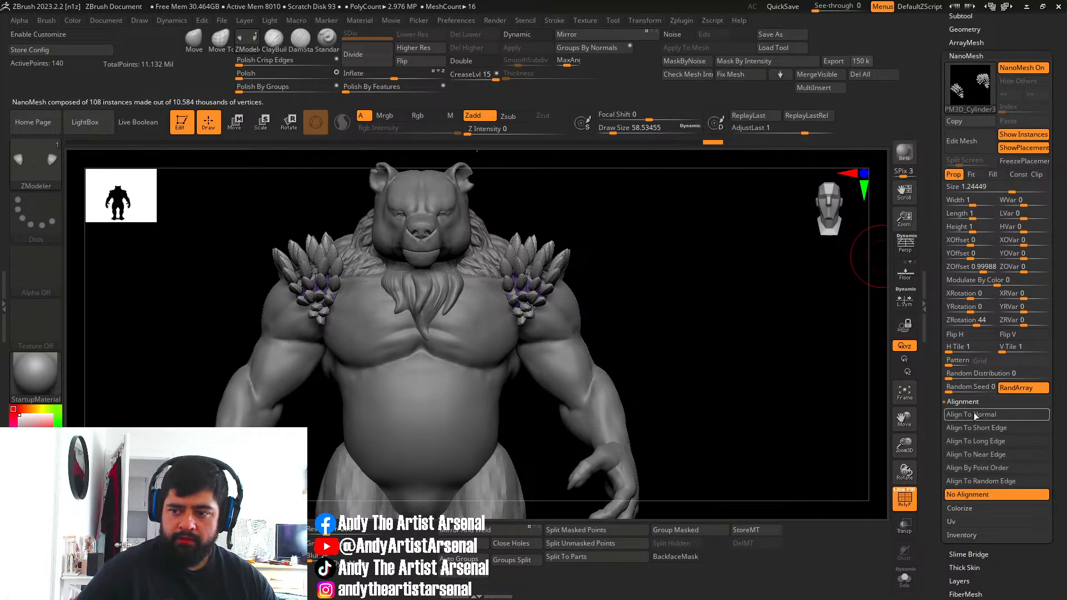
pyautogui.click(974, 416)
pyautogui.moveTo(597, 309); pyautogui.dragTo(856, 320, button='right')
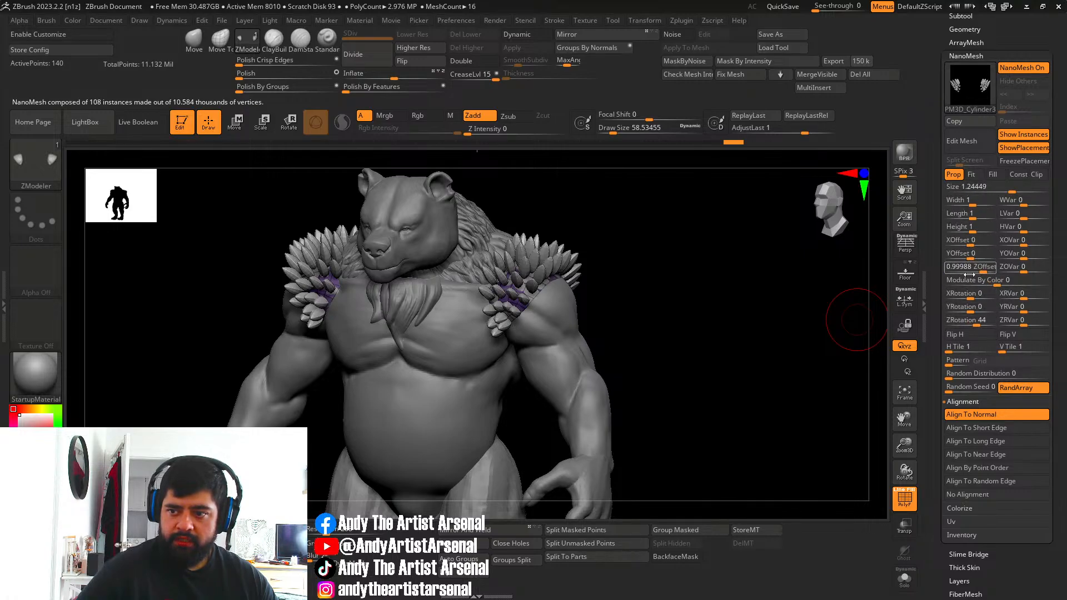
pyautogui.moveTo(967, 309); pyautogui.dragTo(985, 312)
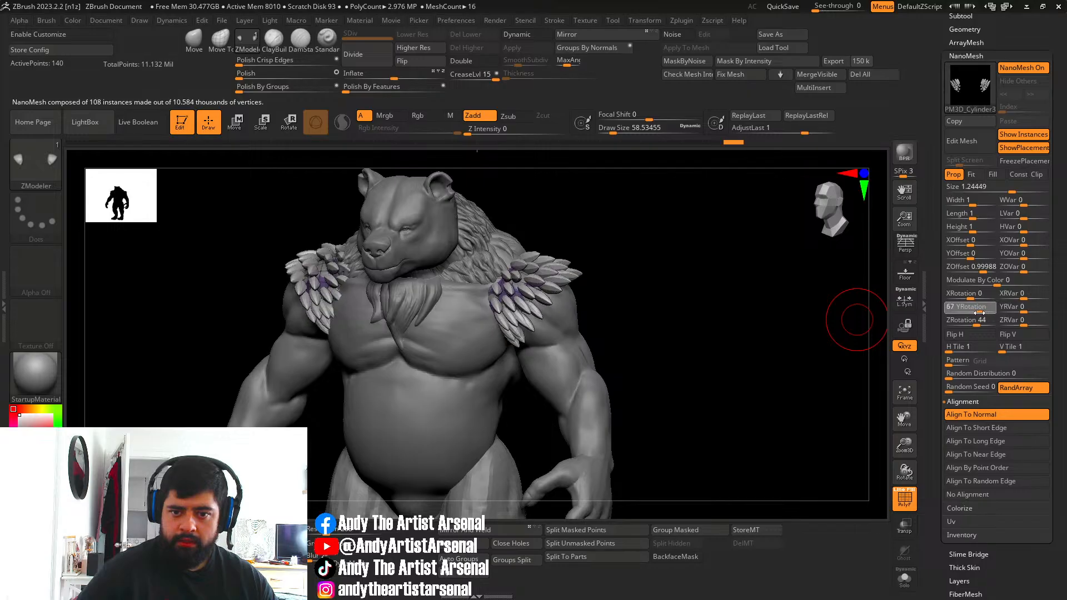
pyautogui.hotkey('ctrl', 'z')
# Set the NanoMesh Z rotation to 116 and Y rotation to 106, and try an X rotation of 81 before returning it to 0.
pyautogui.moveTo(977, 323); pyautogui.dragTo(976, 324)
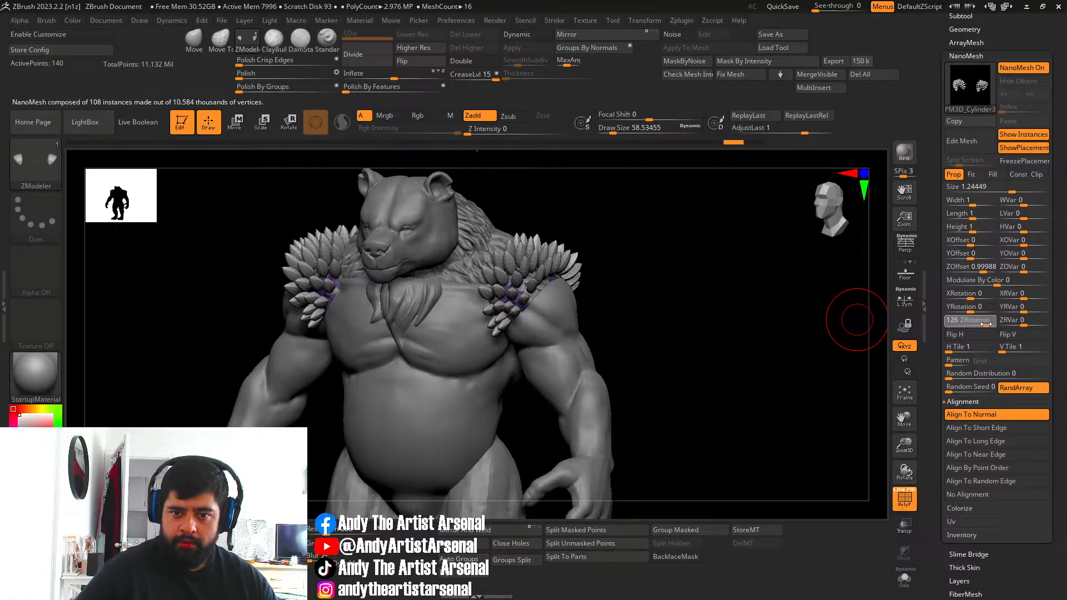
pyautogui.click(984, 322)
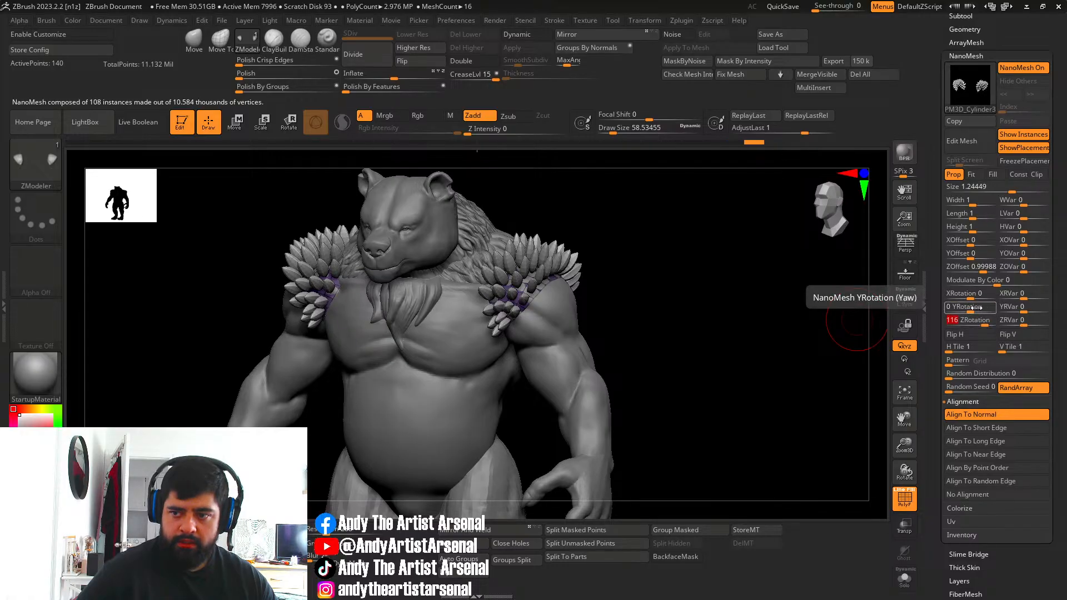
pyautogui.moveTo(964, 307); pyautogui.dragTo(979, 308)
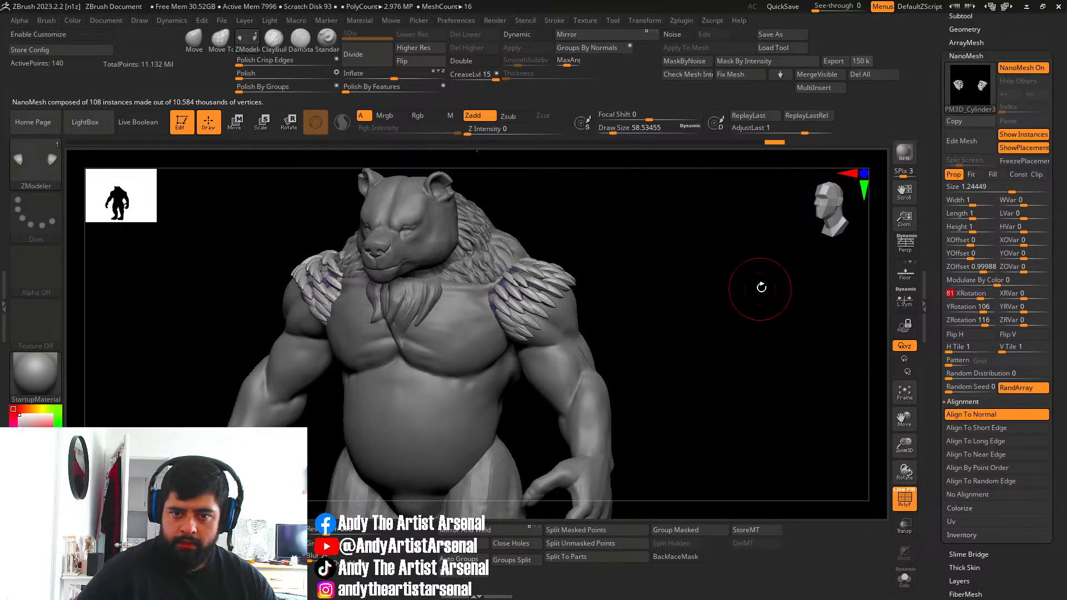
pyautogui.moveTo(760, 286); pyautogui.dragTo(765, 310)
pyautogui.moveTo(980, 299); pyautogui.dragTo(972, 299)
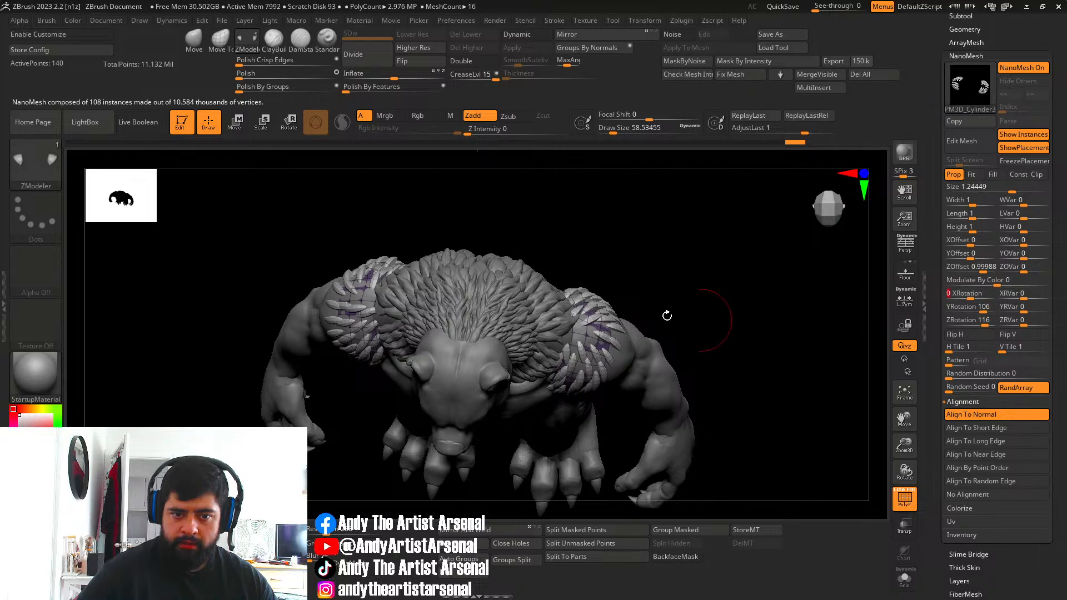
# Undo the NanoMesh rotations, alignment and insertion on both shoulders.
pyautogui.moveTo(667, 314)
pyautogui.mouseDown()
pyautogui.moveTo(693, 229)
pyautogui.moveTo(688, 267)
pyautogui.moveTo(679, 257)
pyautogui.mouseUp()
pyautogui.press('ctrl')
pyautogui.hotkey('ctrl', 'z')
pyautogui.hotkey('ctrl', 'z')
pyautogui.hotkey('ctrl', 'z')
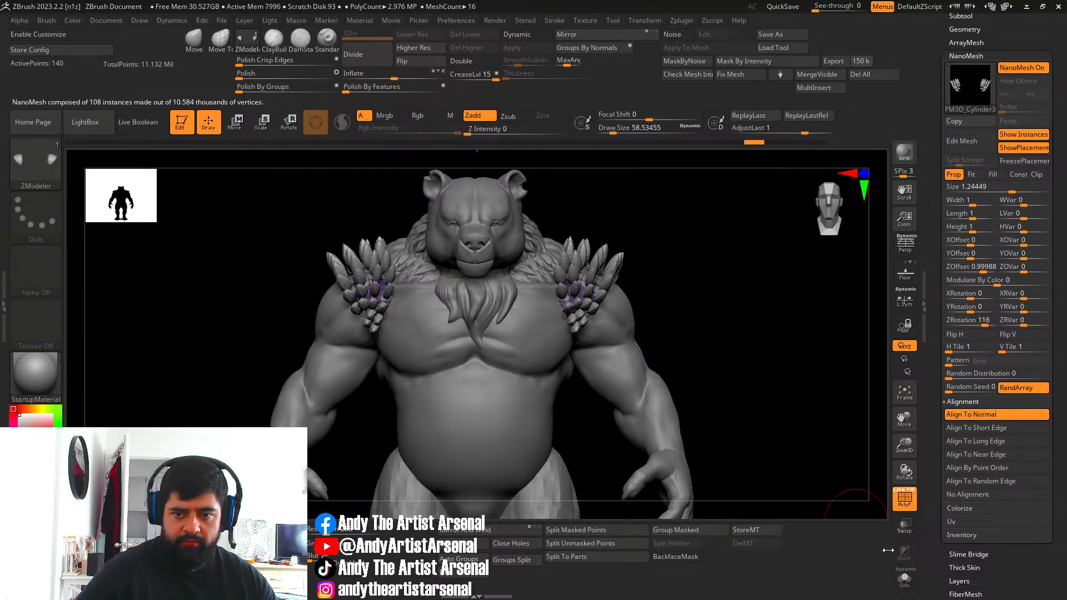
pyautogui.hotkey('ctrl', 'z')
pyautogui.hotkey('ctrl', 'z')
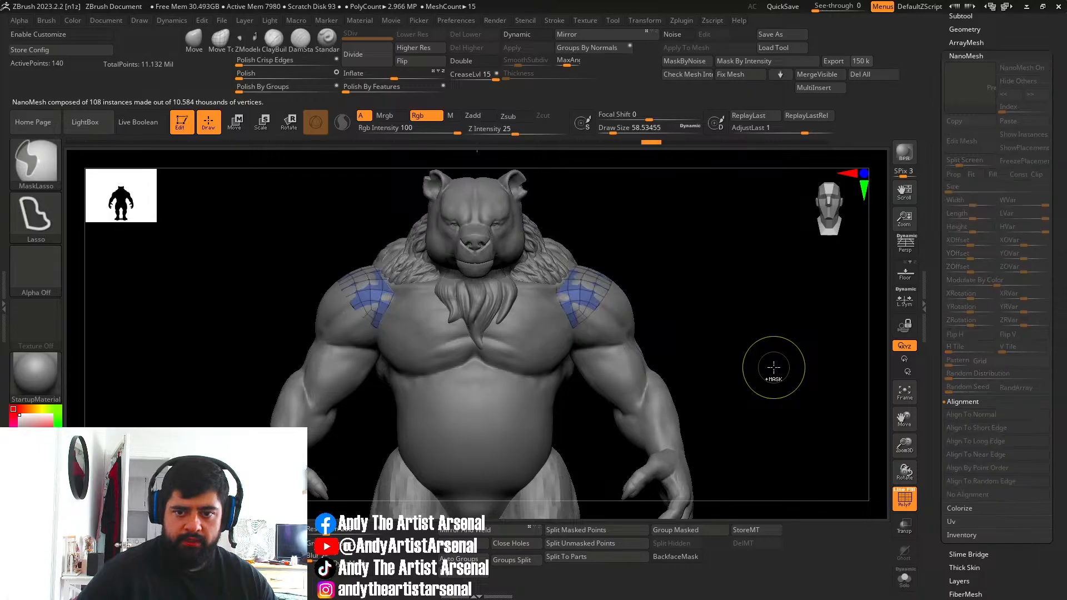
pyautogui.hotkey('ctrl', 'z')
# Hide the piece on the character's left shoulder and insert the strand NanoMesh across the right one at size 1.29375 and Z rotation -83.
pyautogui.moveTo(683, 207)
pyautogui.keyDown('ctrl'); pyautogui.mouseDown()
pyautogui.moveTo(476, 311)
pyautogui.moveTo(470, 207)
pyautogui.mouseUp(); pyautogui.keyUp('ctrl')
pyautogui.moveTo(689, 208)
pyautogui.keyDown('ctrl'); pyautogui.keyDown('shift'); pyautogui.mouseDown()
pyautogui.moveTo(557, 226)
pyautogui.moveTo(722, 397)
pyautogui.moveTo(712, 400)
pyautogui.moveTo(742, 411)
pyautogui.mouseUp(); pyautogui.keyUp('shift'); pyautogui.keyUp('ctrl')
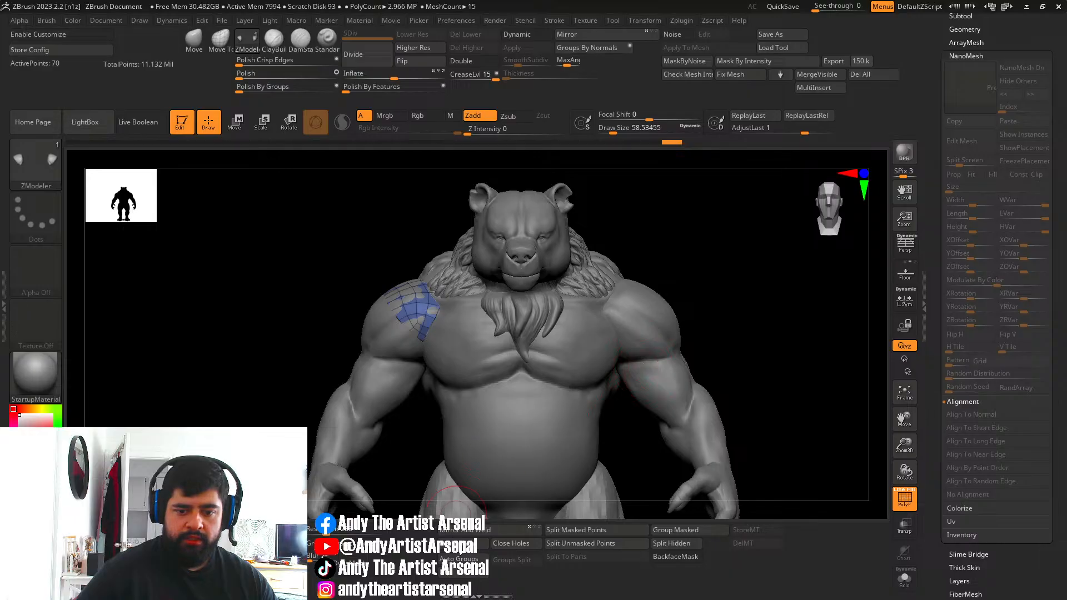
pyautogui.keyDown('ctrl'); pyautogui.moveTo(411, 312); pyautogui.dragTo(420, 305, button='right'); pyautogui.keyUp('ctrl')
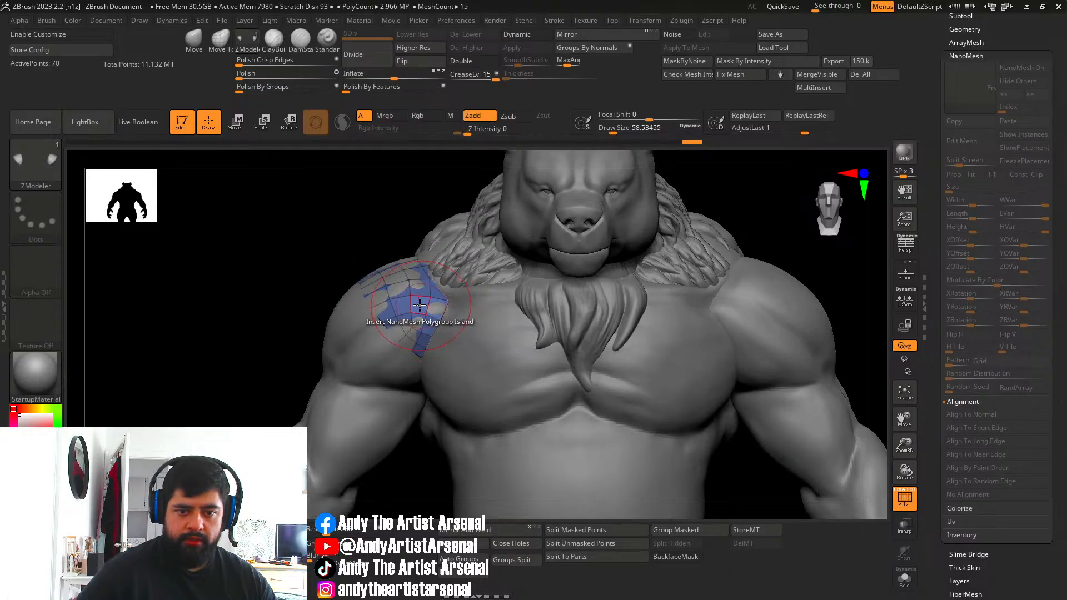
pyautogui.moveTo(419, 304); pyautogui.dragTo(694, 347)
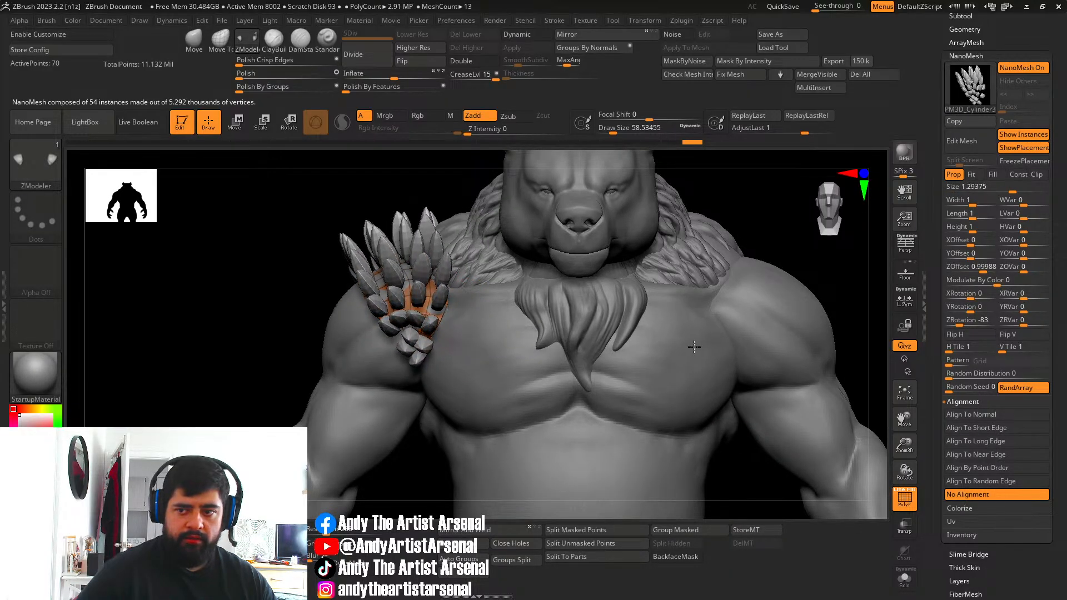
# Set the NanoMesh strands to Align To Normal, with an X rotation of 101 and a Z rotation of -132.
pyautogui.click(988, 416)
pyautogui.moveTo(531, 353)
pyautogui.mouseDown(button='right')
pyautogui.moveTo(461, 359)
pyautogui.moveTo(542, 368)
pyautogui.moveTo(813, 335)
pyautogui.mouseUp(button='right')
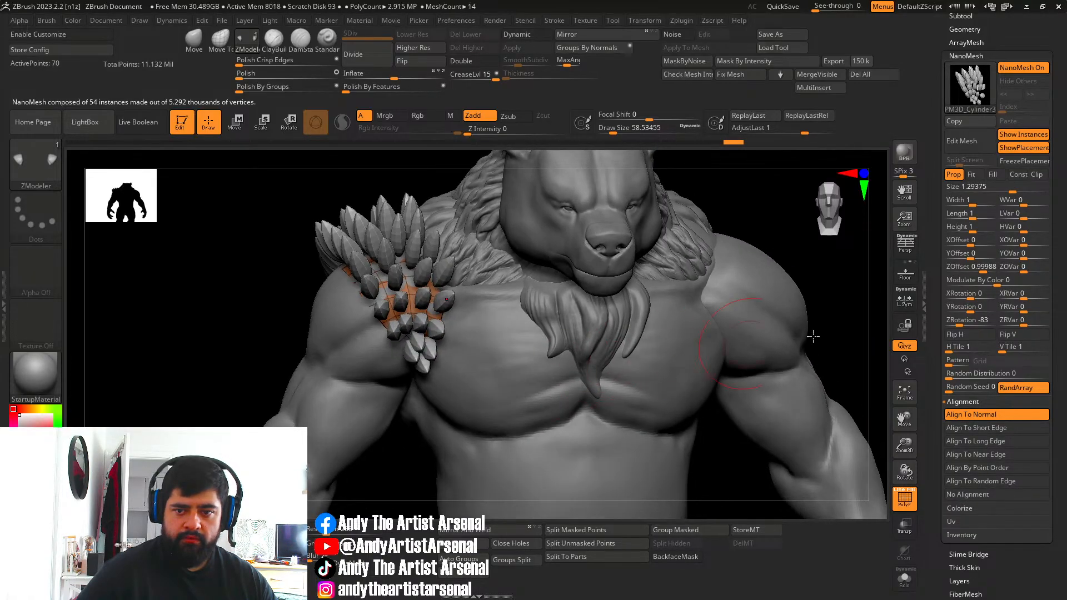
pyautogui.moveTo(964, 298); pyautogui.dragTo(972, 298)
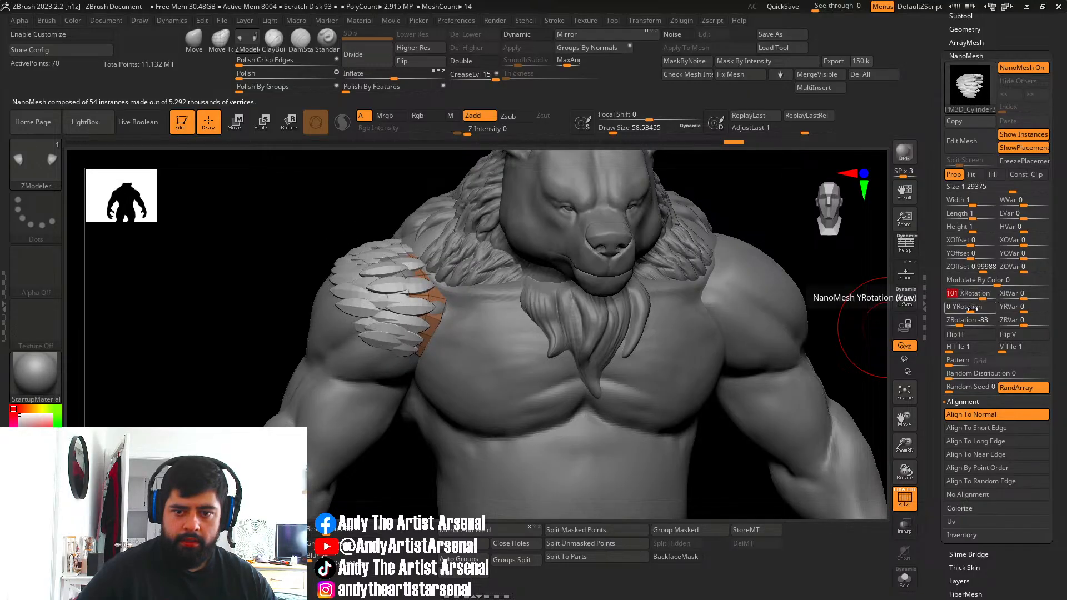
pyautogui.moveTo(970, 307)
pyautogui.mouseDown()
pyautogui.moveTo(980, 309)
pyautogui.moveTo(965, 309)
pyautogui.moveTo(968, 321)
pyautogui.mouseUp()
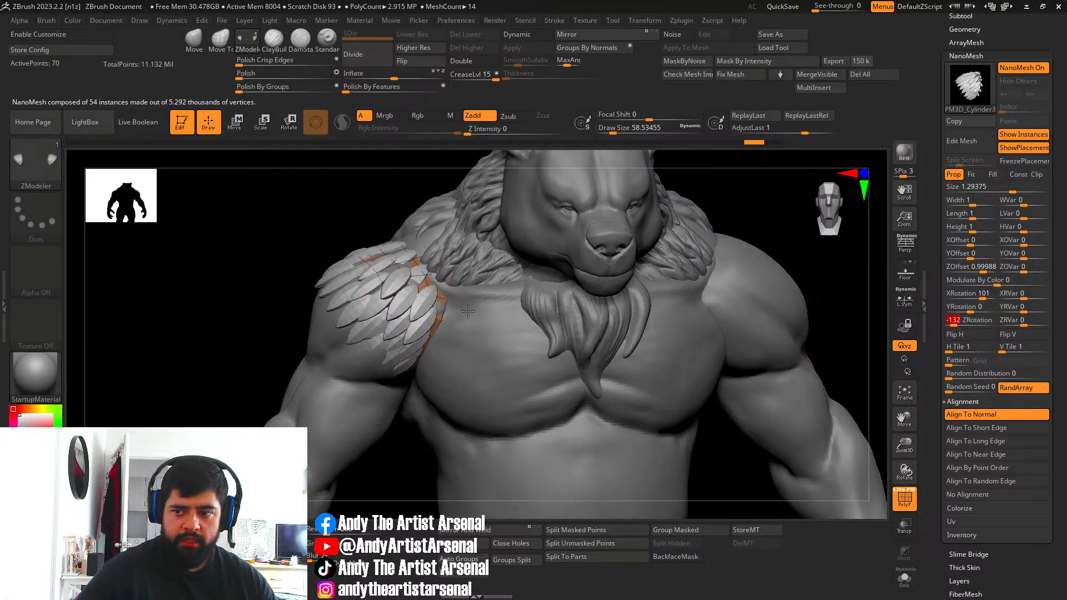
pyautogui.moveTo(383, 329); pyautogui.dragTo(512, 383, button='right')
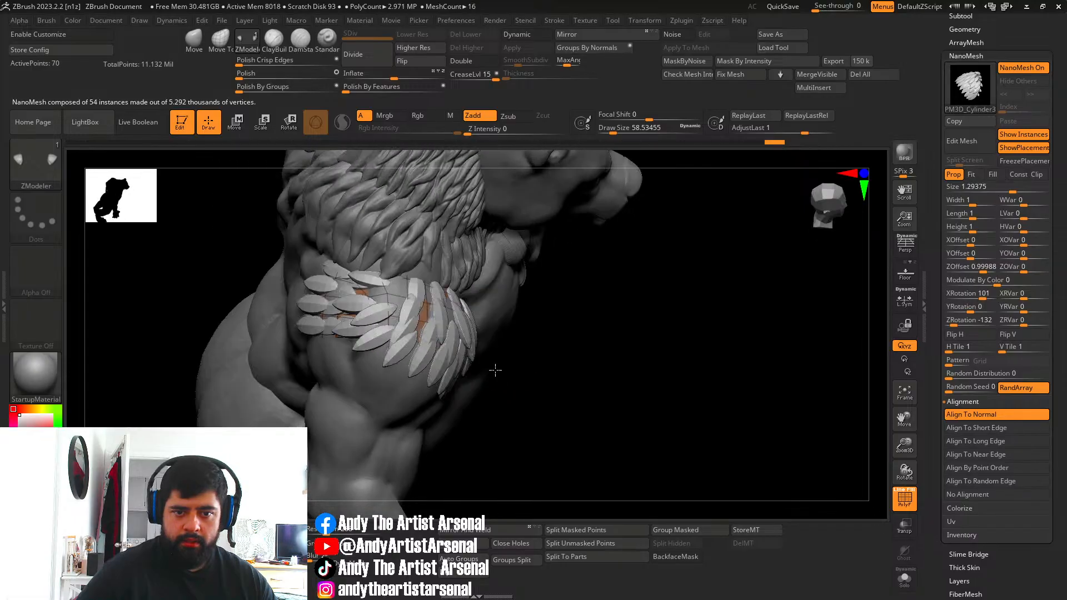
# Try the short-edge, long-edge, near-edge, point-order and random-edge alignments on the shoulder strands, returning to Align To Normal.
pyautogui.keyDown('ctrl'); pyautogui.moveTo(438, 294); pyautogui.dragTo(449, 351, button='right'); pyautogui.keyUp('ctrl')
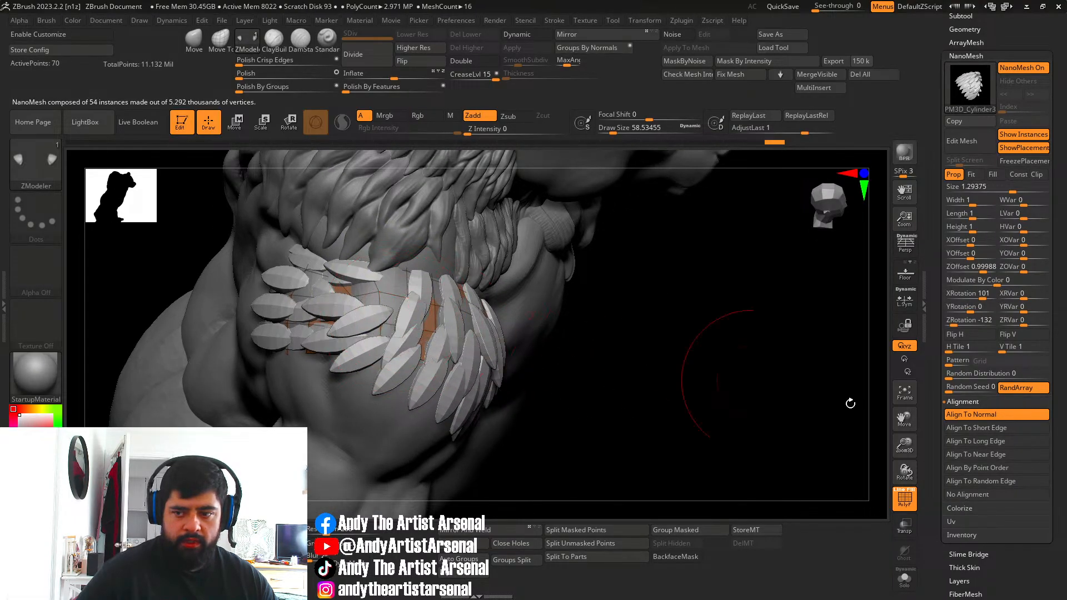
pyautogui.click(985, 429)
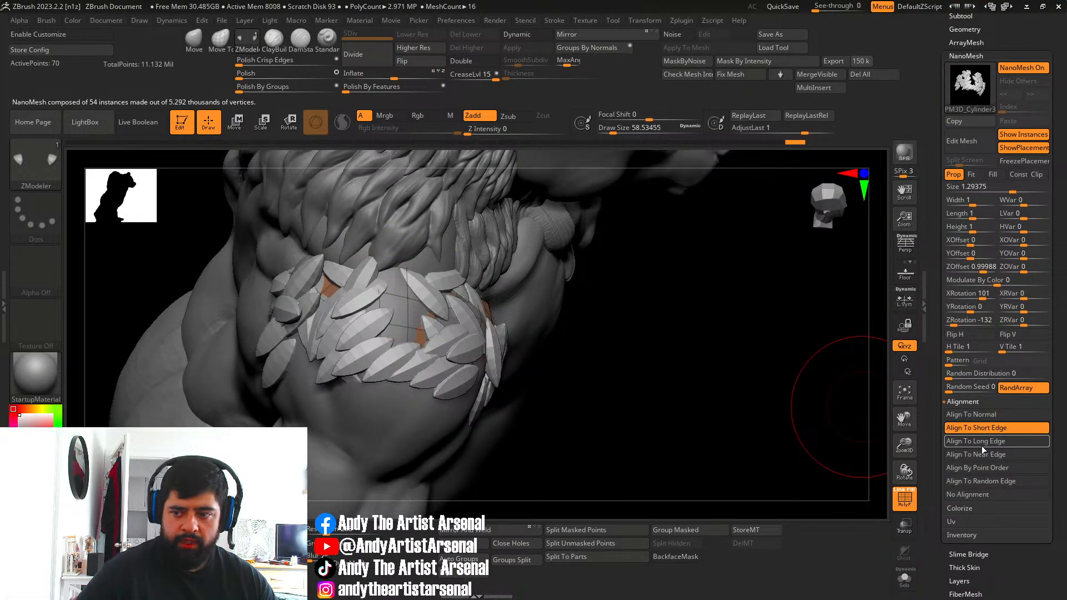
pyautogui.click(982, 445)
pyautogui.click(982, 453)
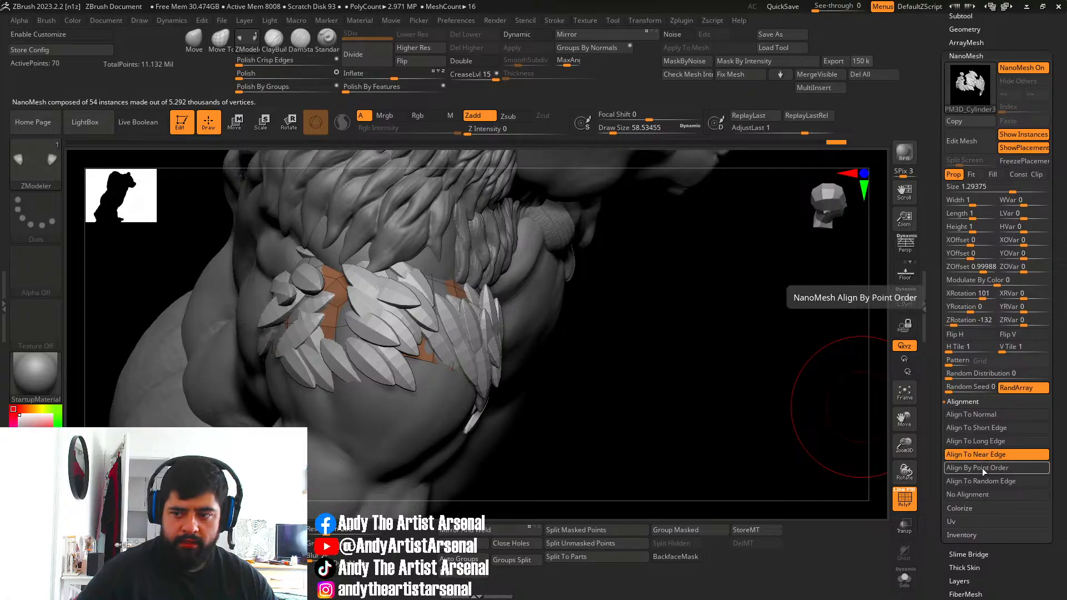
pyautogui.click(981, 468)
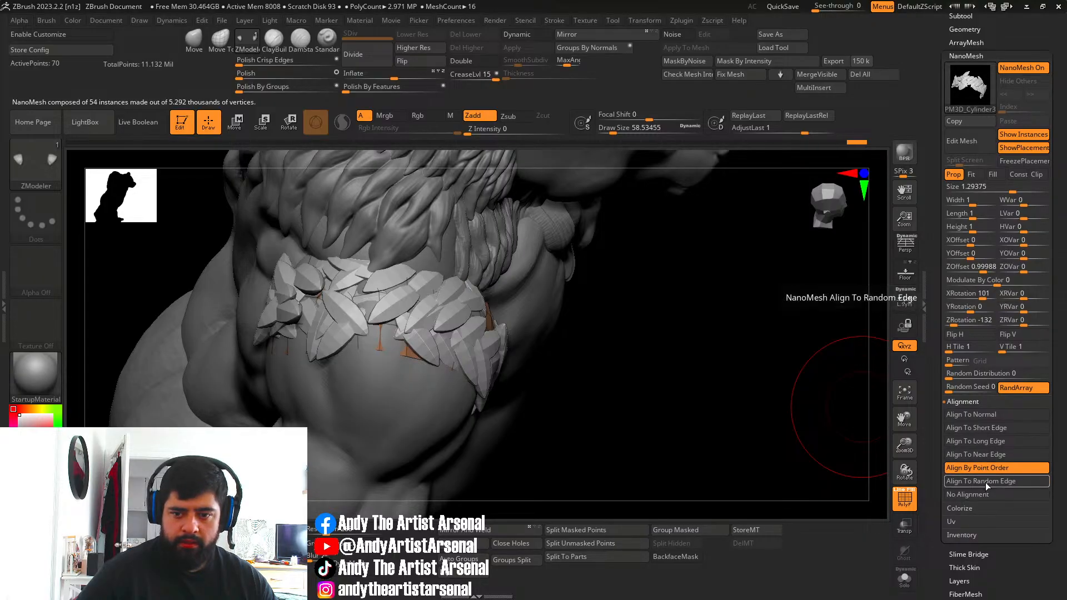
pyautogui.click(985, 483)
pyautogui.click(972, 414)
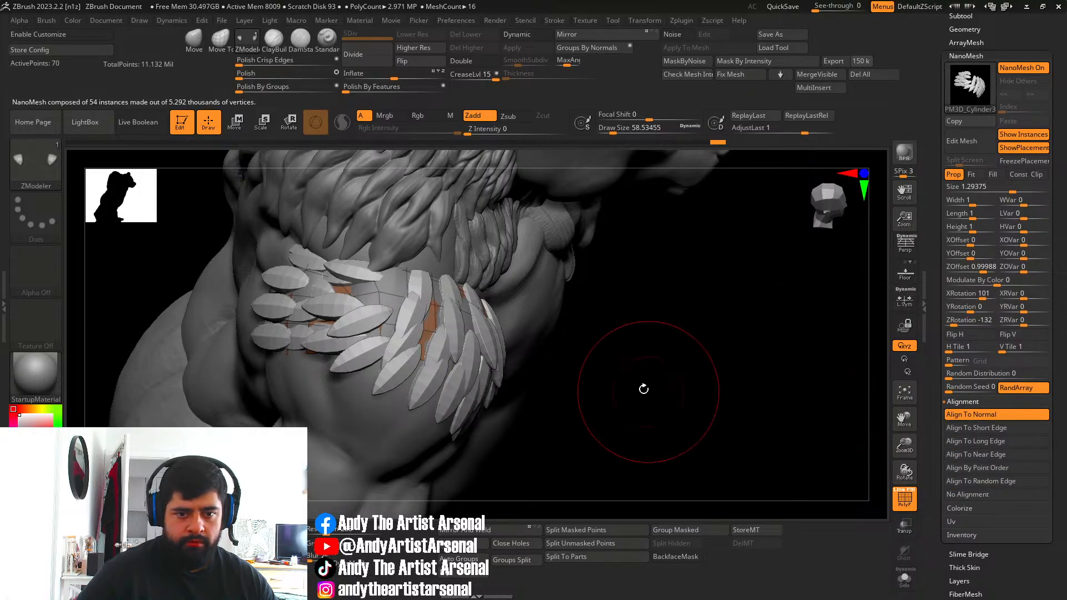
# Try the vertical and horizontal flips on the NanoMesh strands, turning each one off again.
pyautogui.moveTo(643, 385); pyautogui.dragTo(822, 367)
pyautogui.click(1019, 336)
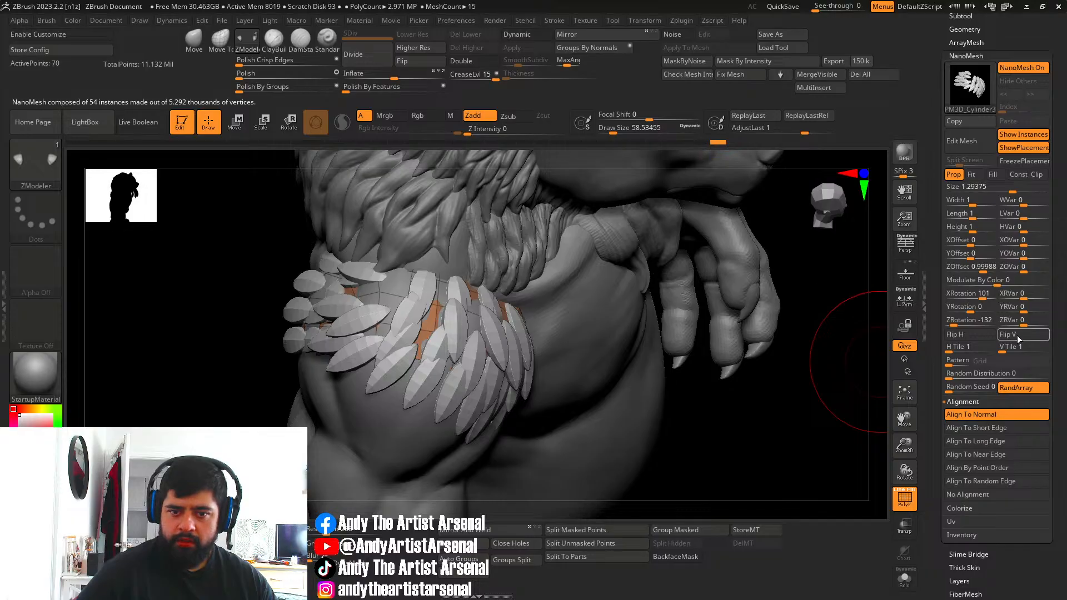
pyautogui.click(1018, 337)
pyautogui.click(969, 334)
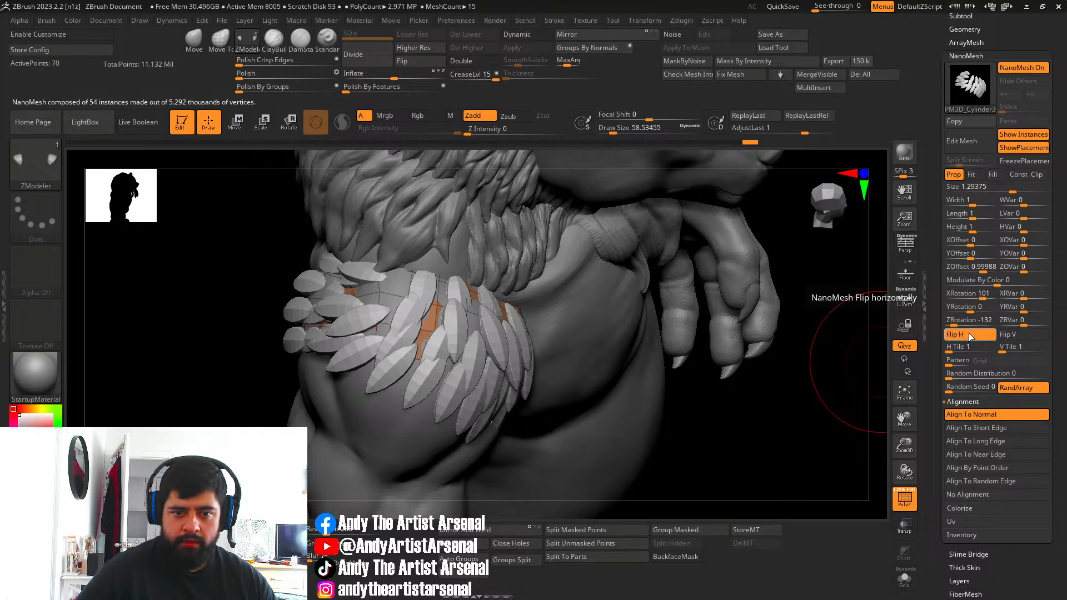
pyautogui.click(969, 335)
# Set the NanoMesh strands' Y rotation to 22 and Z rotation to -176.
pyautogui.moveTo(1021, 321); pyautogui.dragTo(967, 326)
pyautogui.hotkey('ctrl', 'z')
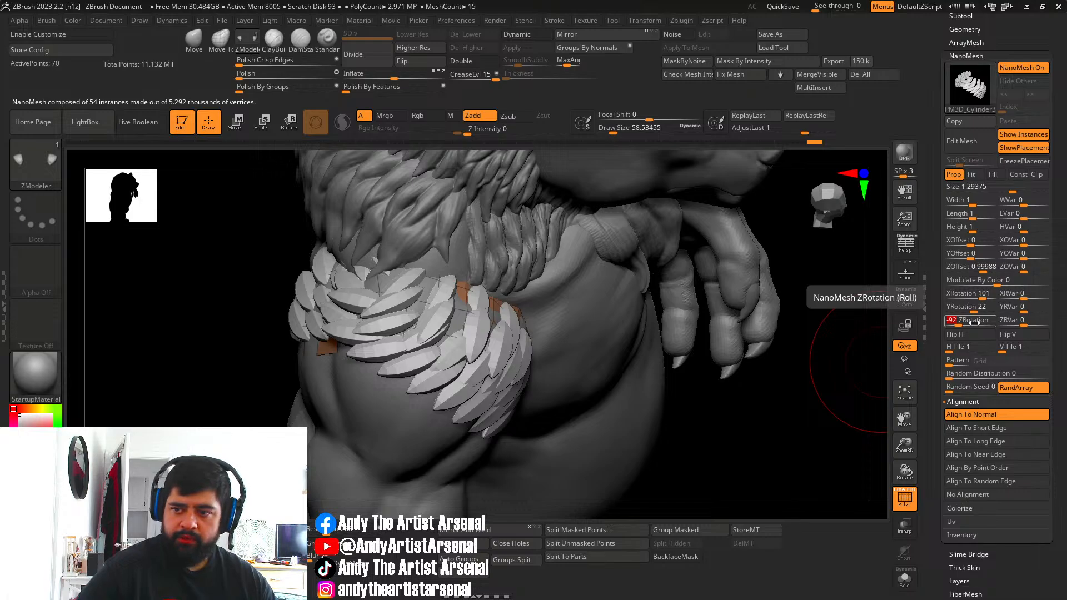
pyautogui.write('0')
pyautogui.press('Return')
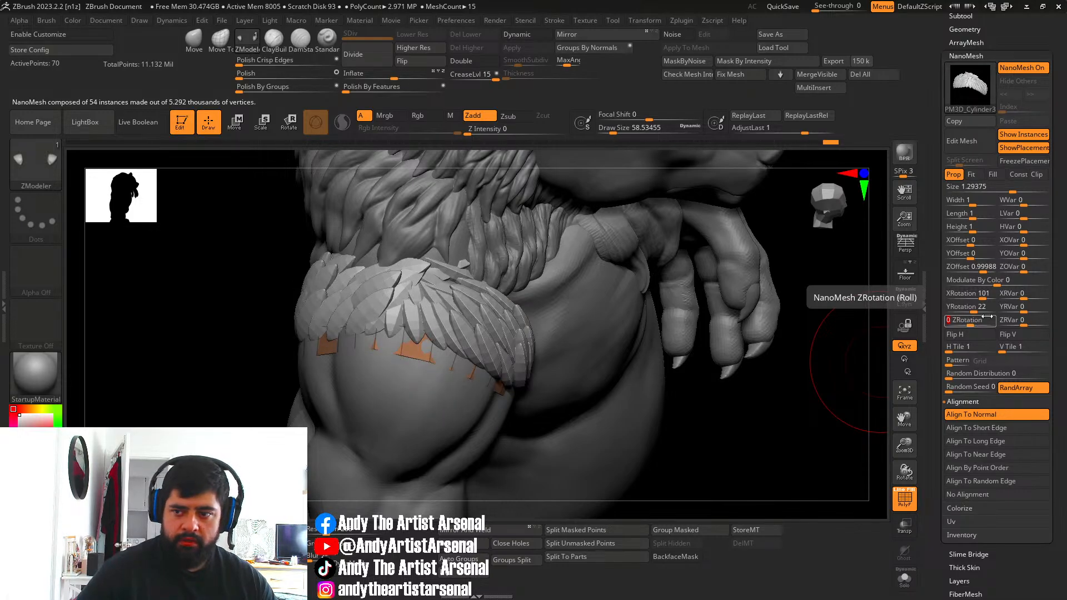
pyautogui.moveTo(965, 321); pyautogui.dragTo(948, 330)
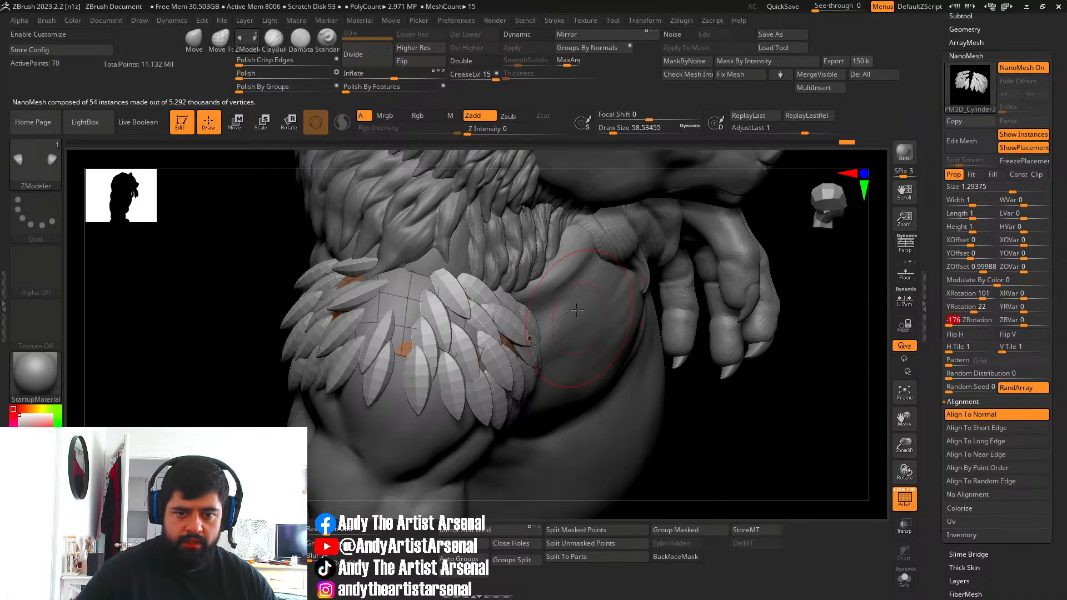
# Set the NanoMesh size to 1.56021 and compare the Fit and Fill modes, returning to Prop.
pyautogui.moveTo(568, 294); pyautogui.dragTo(536, 297, button='right')
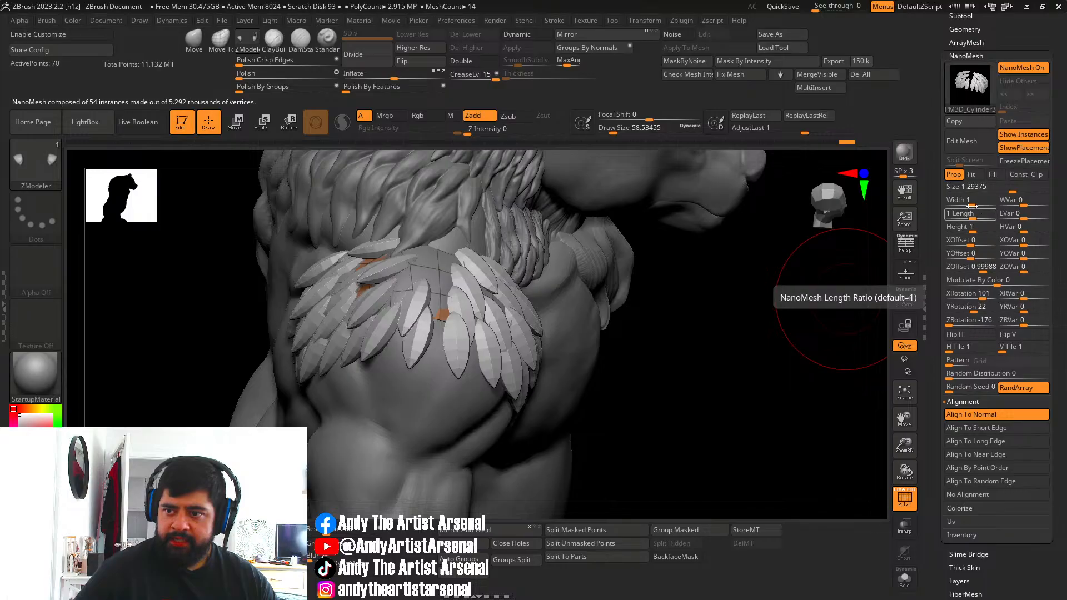
pyautogui.moveTo(973, 201); pyautogui.dragTo(1014, 191)
pyautogui.hotkey('ctrl', 'z')
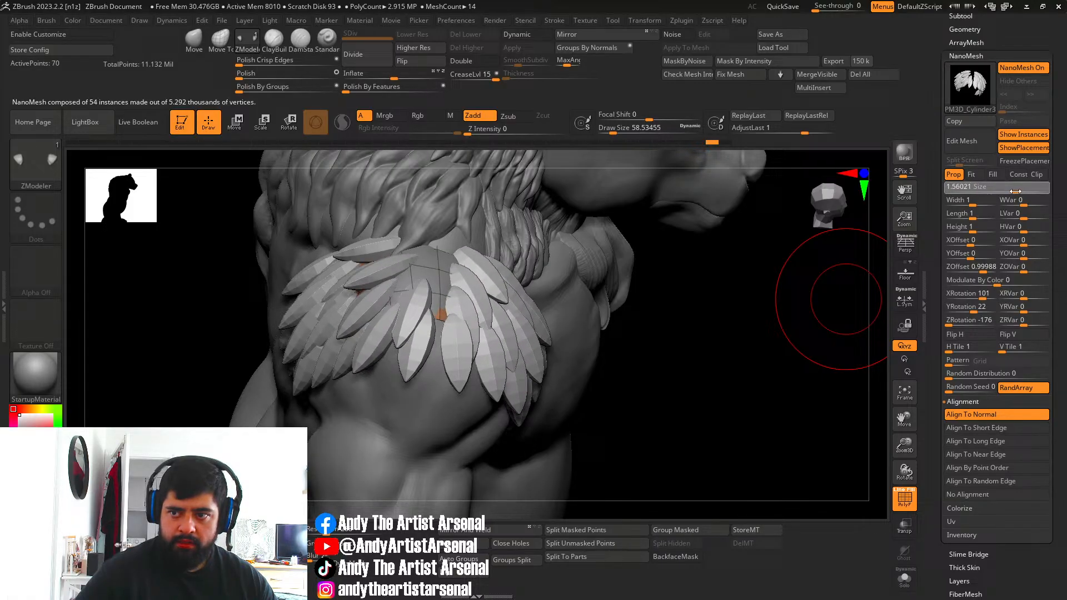
pyautogui.click(976, 179)
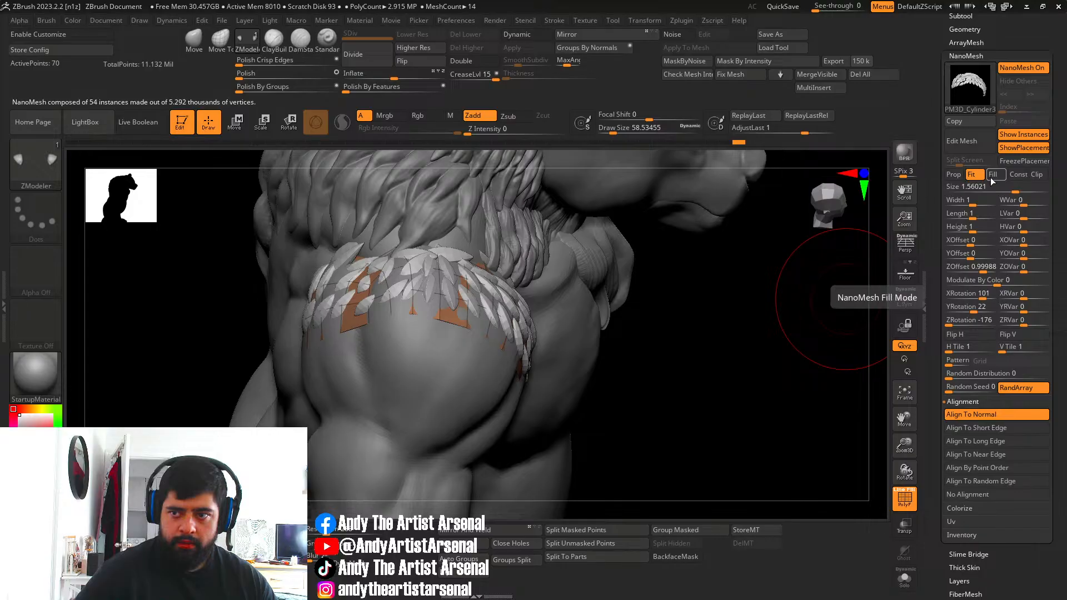
pyautogui.click(992, 176)
pyautogui.click(953, 175)
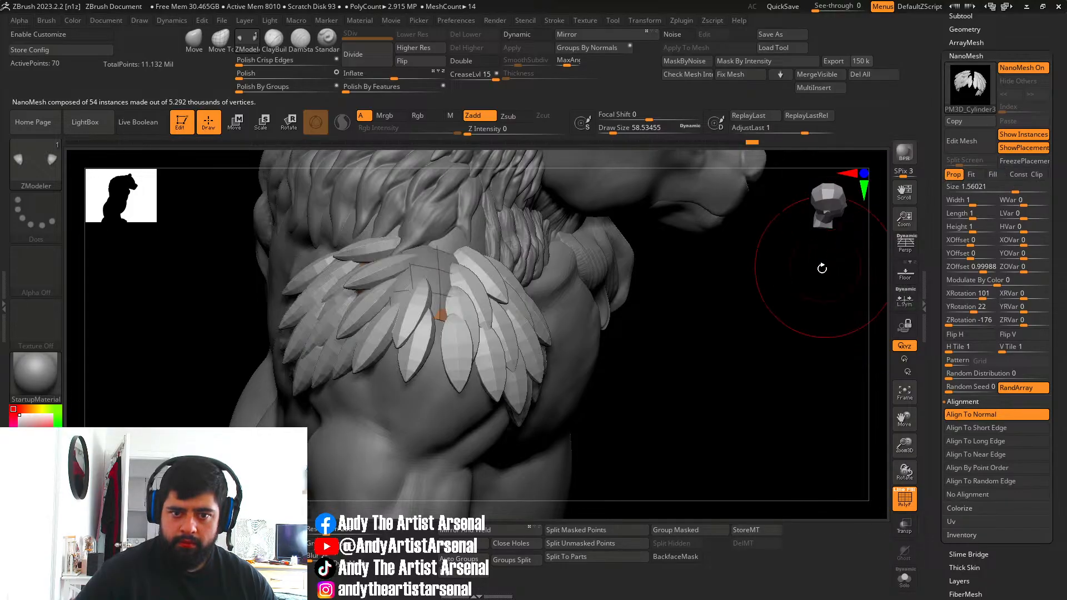
# Set the strands' length to 1.69681 with a variation of 38, and their width to 1.2 with a variation of -23.
pyautogui.moveTo(638, 312); pyautogui.dragTo(691, 363, button='right')
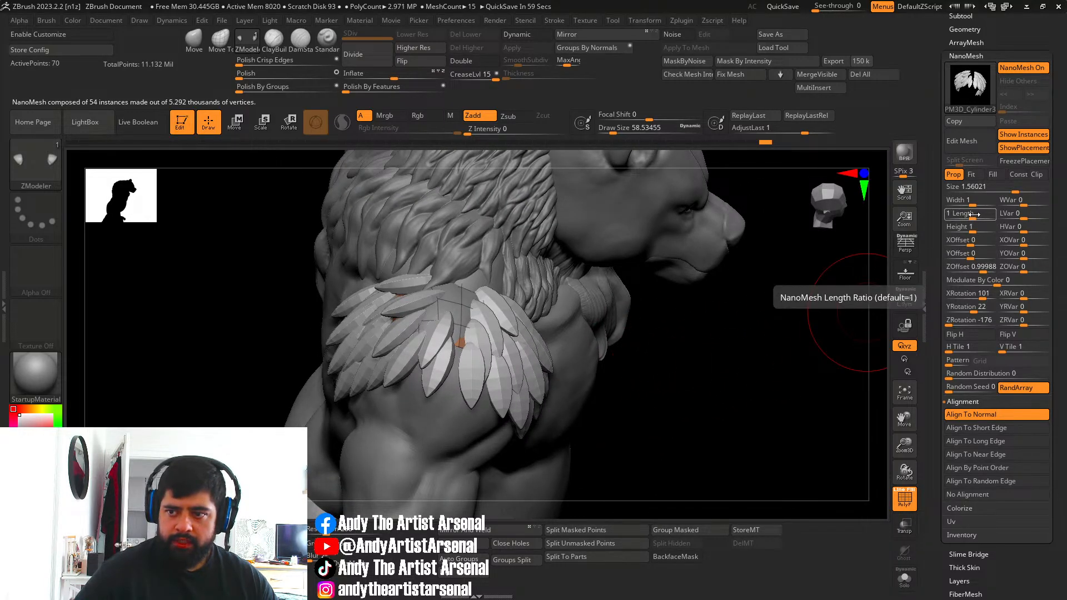
pyautogui.moveTo(974, 214)
pyautogui.mouseDown()
pyautogui.moveTo(1034, 217)
pyautogui.moveTo(976, 200)
pyautogui.mouseUp()
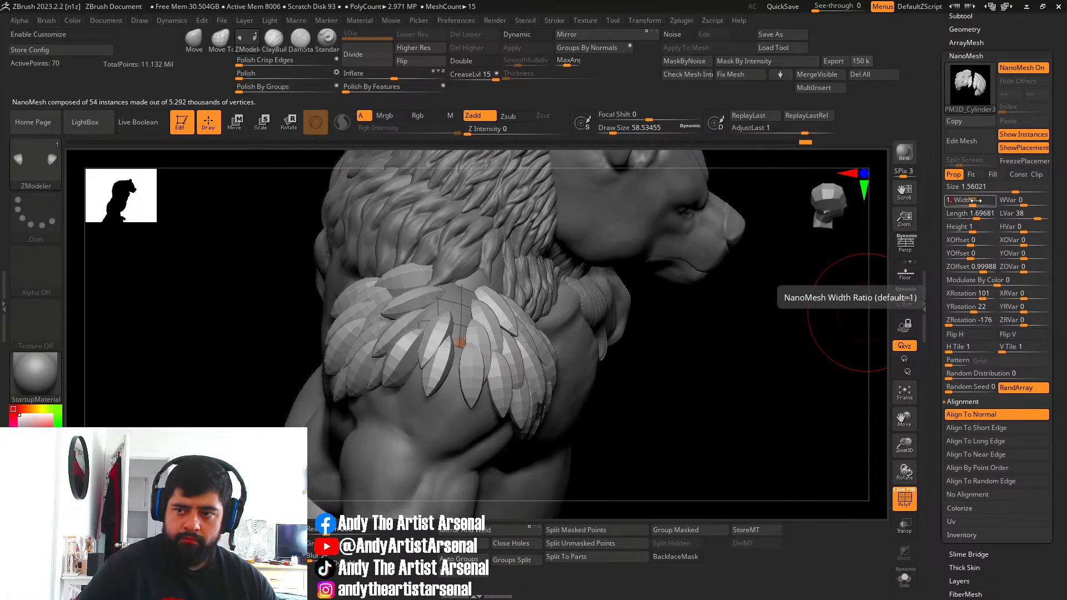
pyautogui.press('Return')
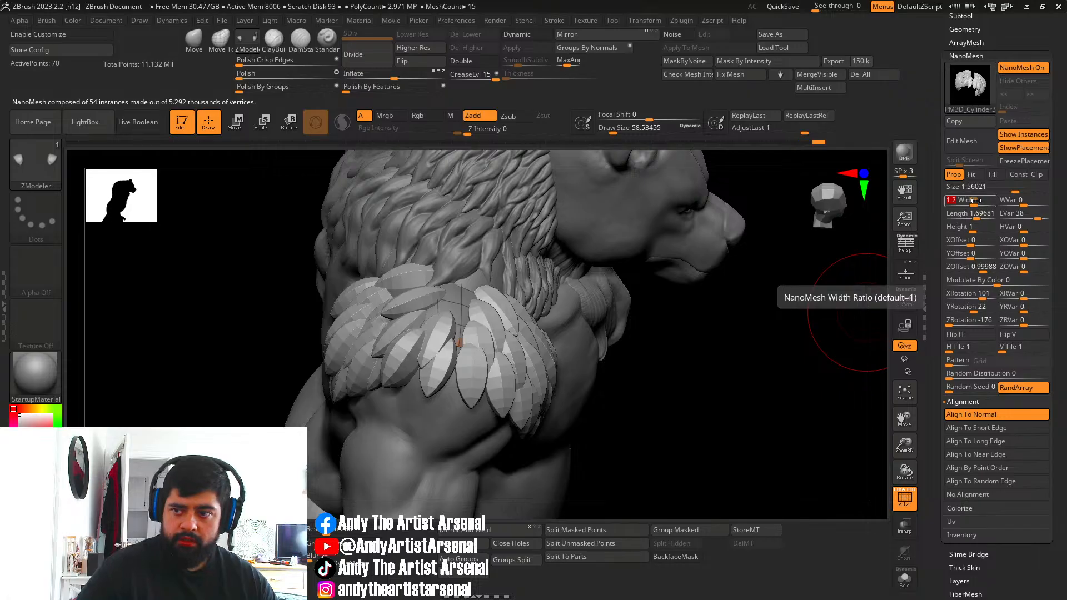
pyautogui.moveTo(1016, 201)
pyautogui.mouseDown()
pyautogui.moveTo(1041, 203)
pyautogui.moveTo(1022, 203)
pyautogui.mouseUp()
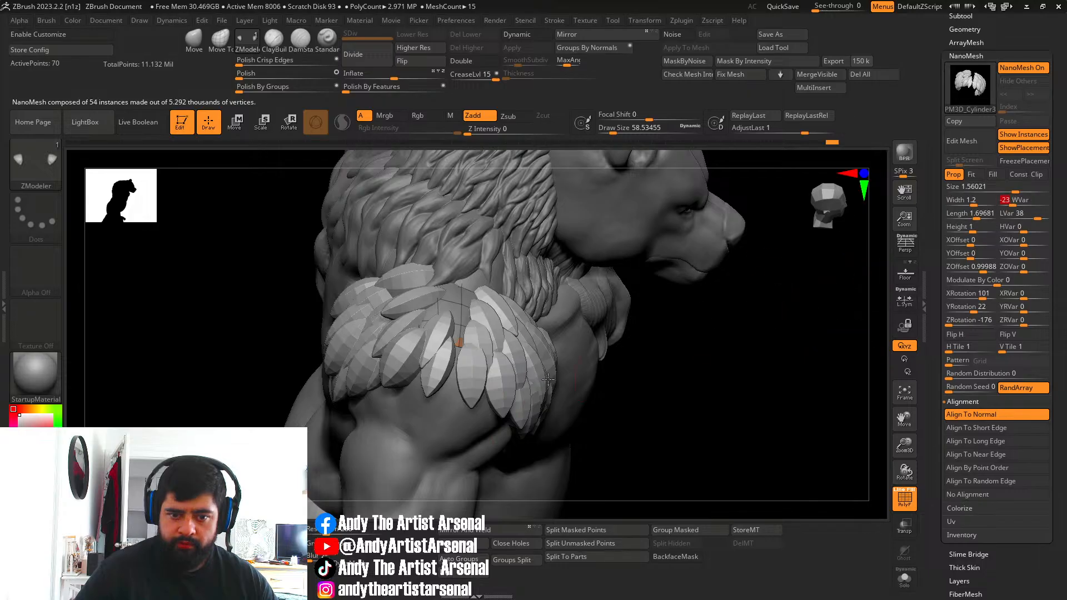
# Set the NanoMesh strands' height to 1.3 with a height variation of 18.
pyautogui.moveTo(489, 364); pyautogui.dragTo(555, 373, button='right')
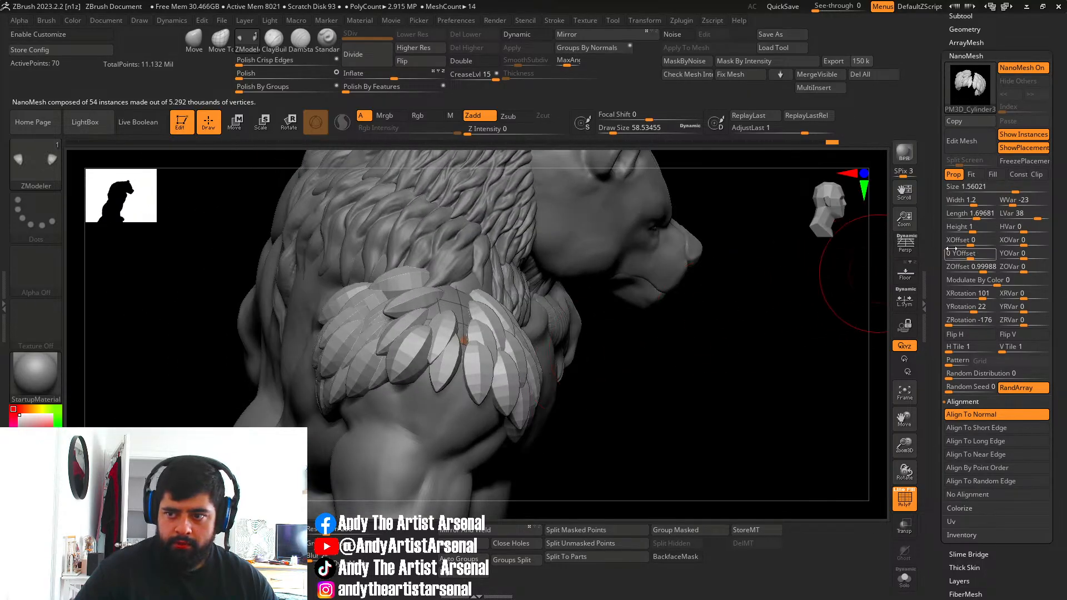
pyautogui.moveTo(976, 234); pyautogui.dragTo(977, 233)
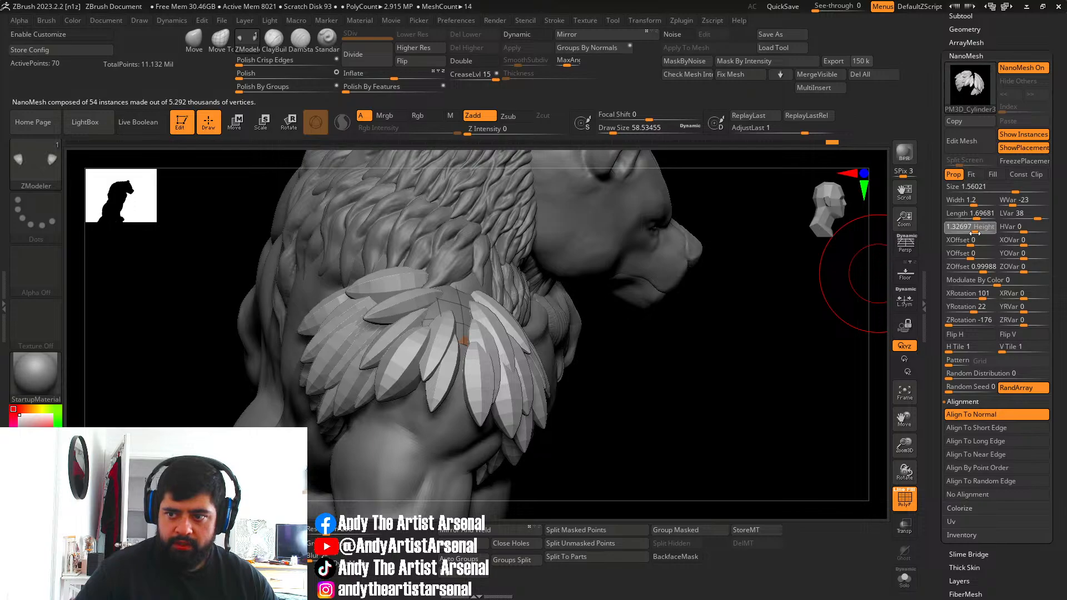
pyautogui.click(977, 231)
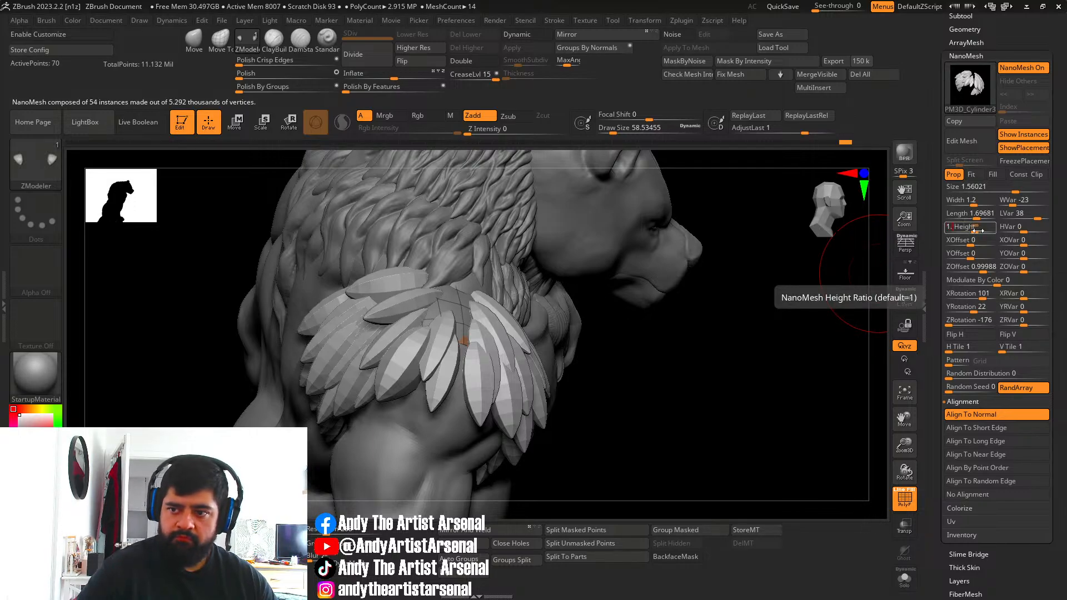
pyautogui.press('Return')
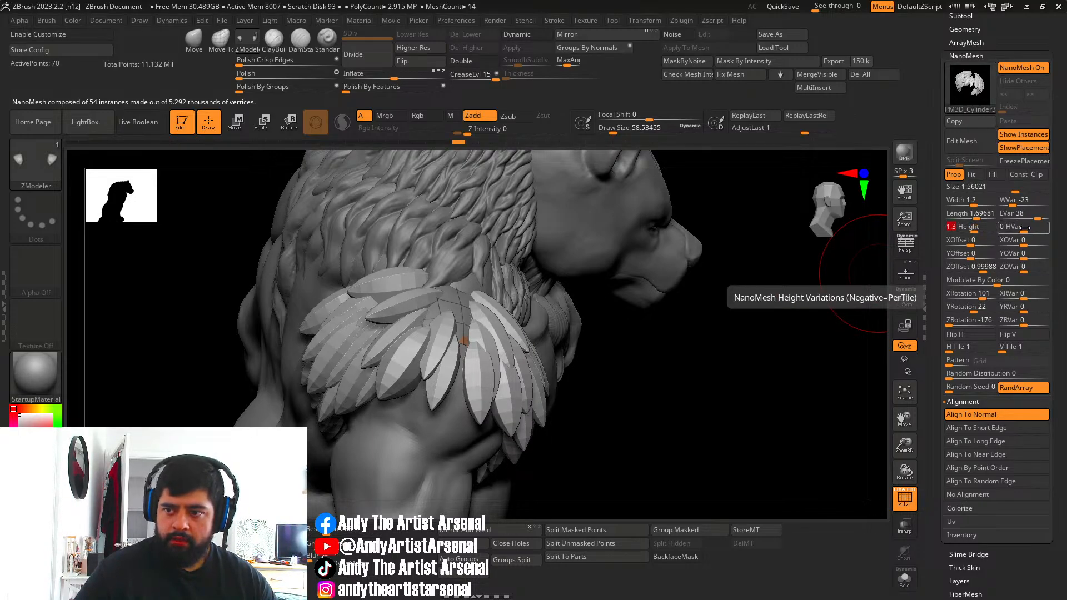
pyautogui.moveTo(1024, 227); pyautogui.dragTo(1034, 227)
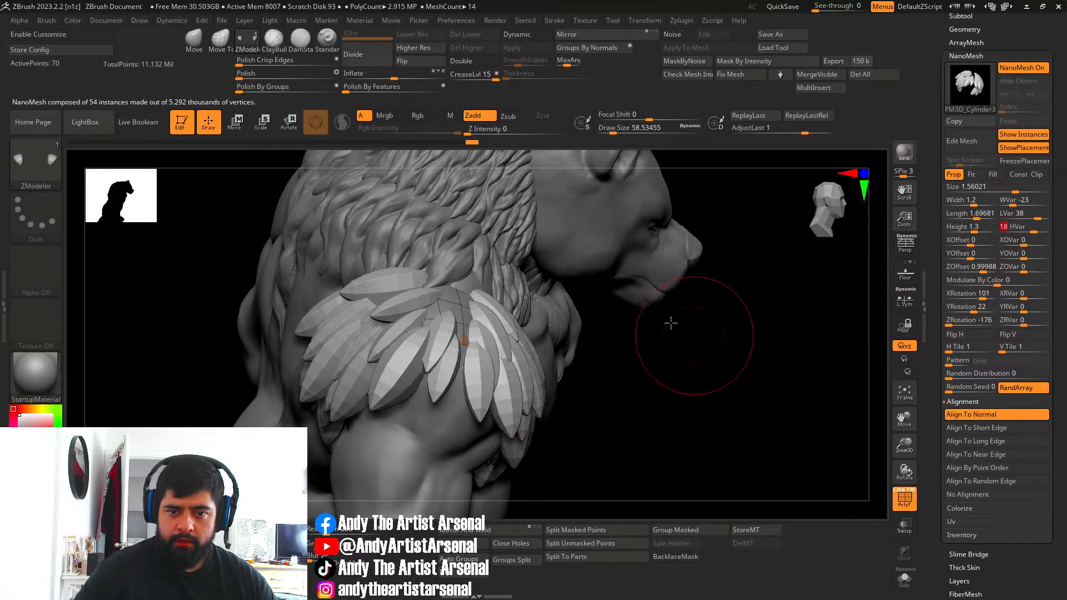
# Open the source strand of the NanoMesh for editing in split view and switch to the Move gizmo.
pyautogui.moveTo(671, 323); pyautogui.dragTo(628, 321, button='right')
pyautogui.keyDown('ctrl'); pyautogui.moveTo(628, 321); pyautogui.dragTo(594, 311, button='right'); pyautogui.keyUp('ctrl')
pyautogui.keyDown('alt'); pyautogui.moveTo(594, 355); pyautogui.dragTo(572, 313, button='right'); pyautogui.keyUp('alt')
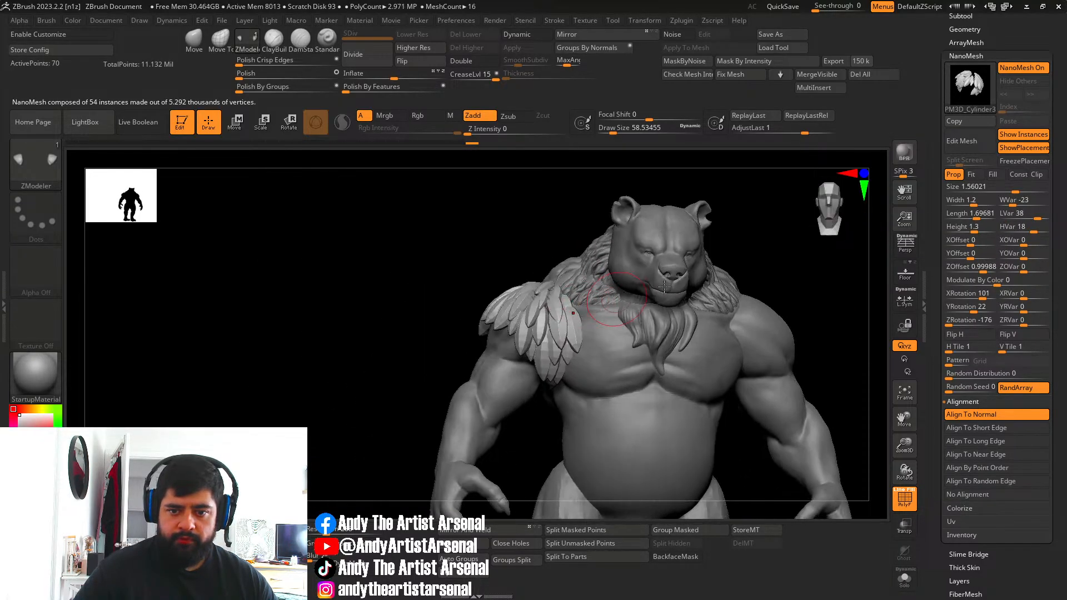
pyautogui.click(978, 141)
pyautogui.keyDown('alt'); pyautogui.moveTo(641, 292); pyautogui.dragTo(579, 231, button='right'); pyautogui.keyUp('alt')
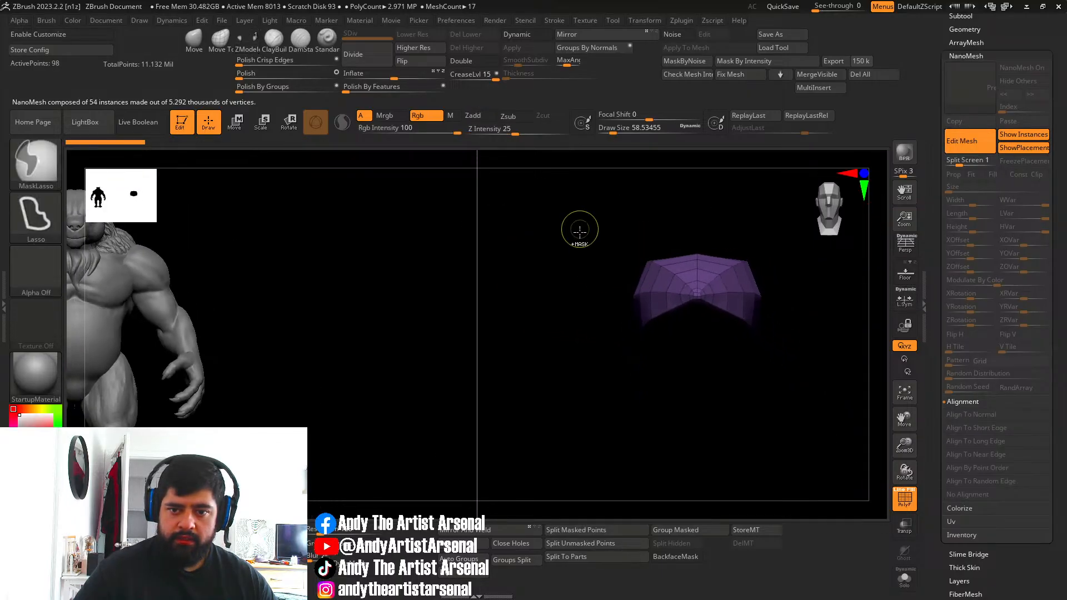
pyautogui.keyDown('alt'); pyautogui.moveTo(576, 272); pyautogui.dragTo(672, 304, button='right'); pyautogui.keyUp('alt')
pyautogui.press('w')
pyautogui.keyDown('alt'); pyautogui.moveTo(726, 279); pyautogui.dragTo(697, 276, button='right'); pyautogui.keyUp('alt')
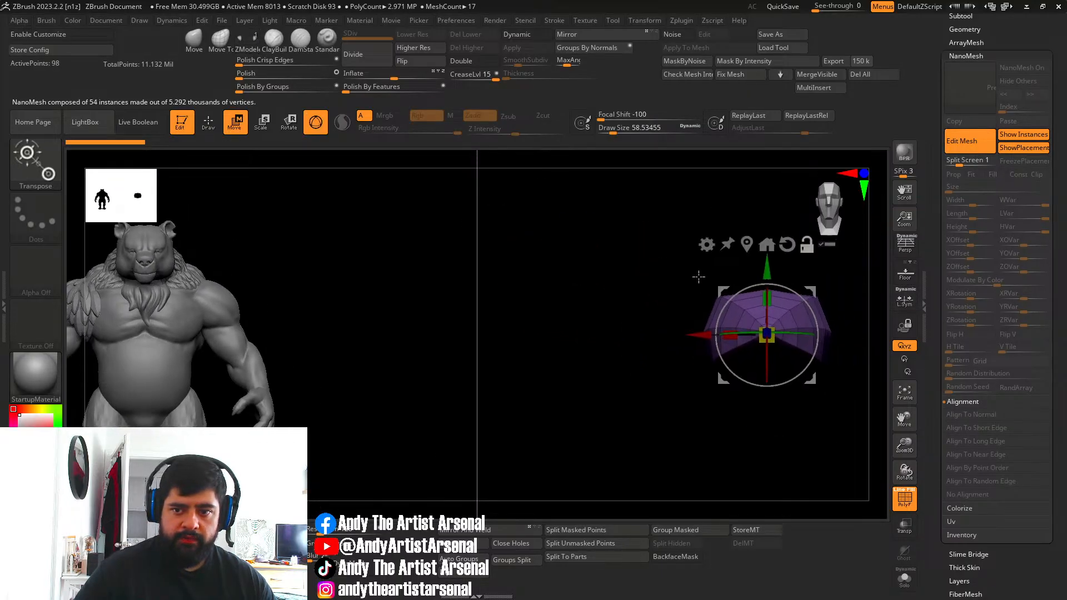
pyautogui.keyDown('alt'); pyautogui.moveTo(568, 278); pyautogui.dragTo(593, 285, button='right'); pyautogui.keyUp('alt')
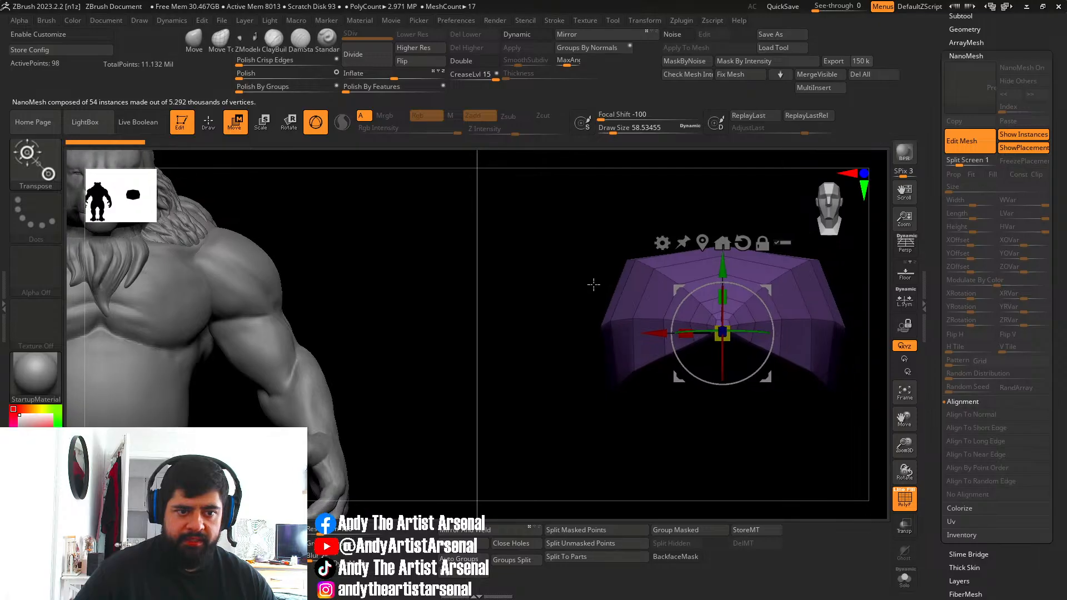
# Apply the Bend Curve deformer to the strand with smoothness 1 and add a control point at its middle.
pyautogui.moveTo(400, 284); pyautogui.dragTo(573, 301, button='right')
pyautogui.click(678, 227)
pyautogui.click(725, 262)
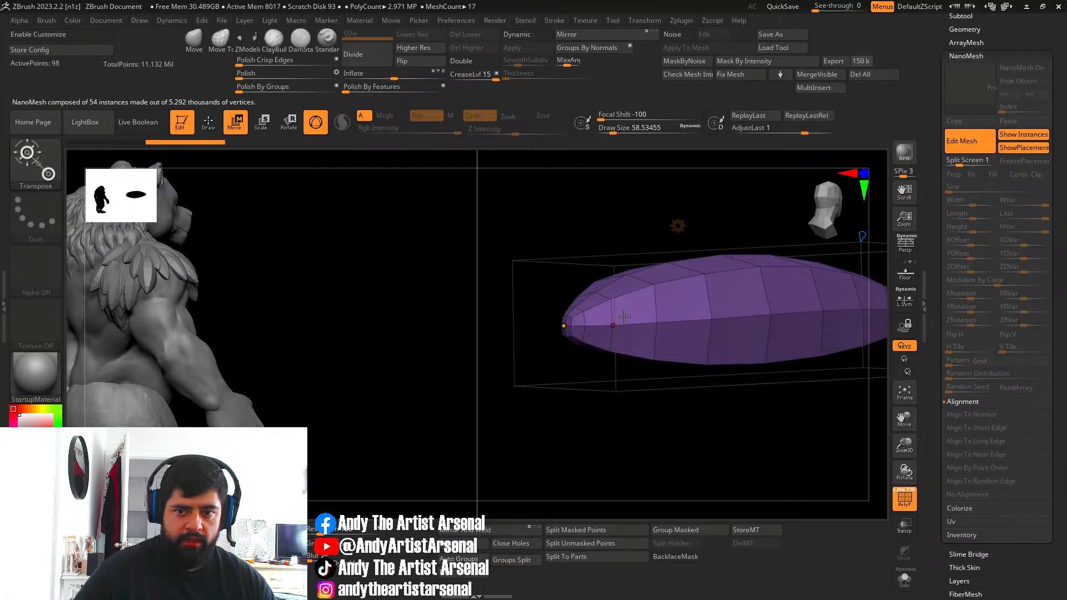
pyautogui.keyDown('alt'); pyautogui.moveTo(691, 332); pyautogui.dragTo(721, 371, button='right'); pyautogui.keyUp('alt')
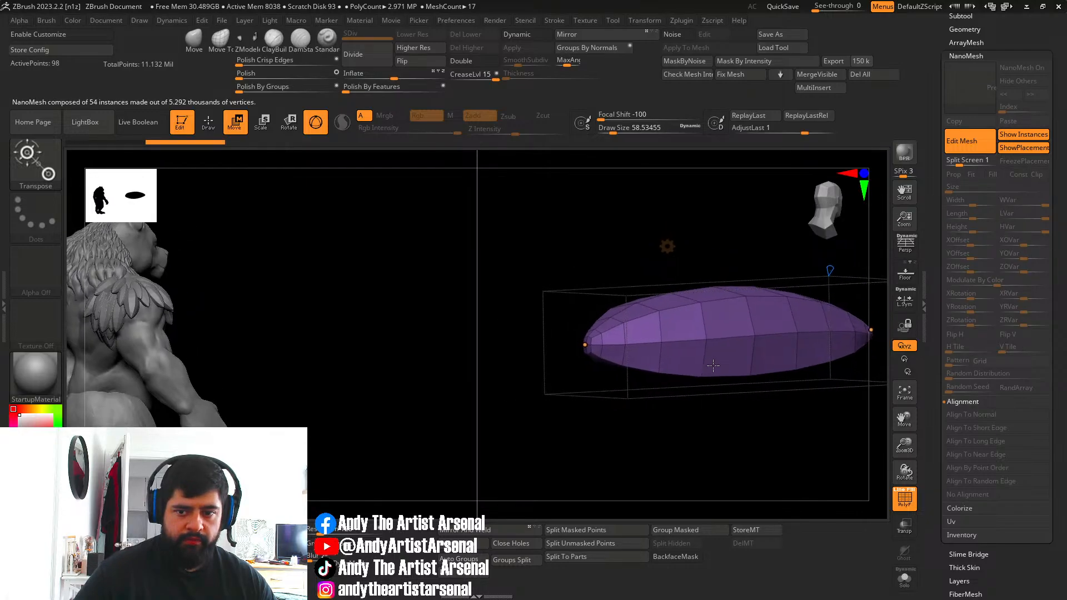
pyautogui.click(669, 244)
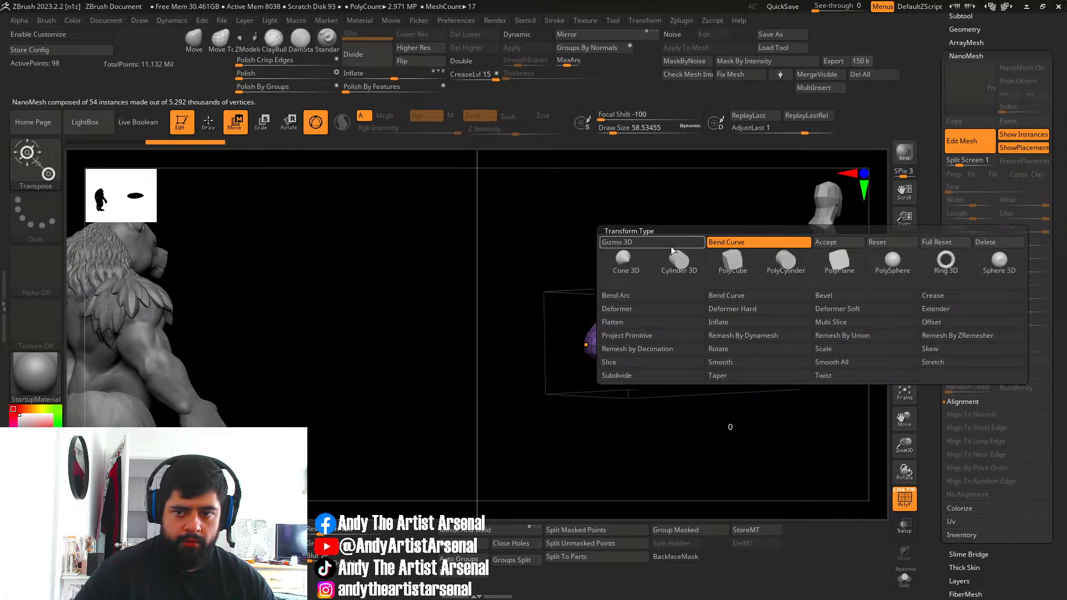
pyautogui.keyDown('alt'); pyautogui.moveTo(719, 261); pyautogui.dragTo(670, 264, button='right'); pyautogui.keyUp('alt')
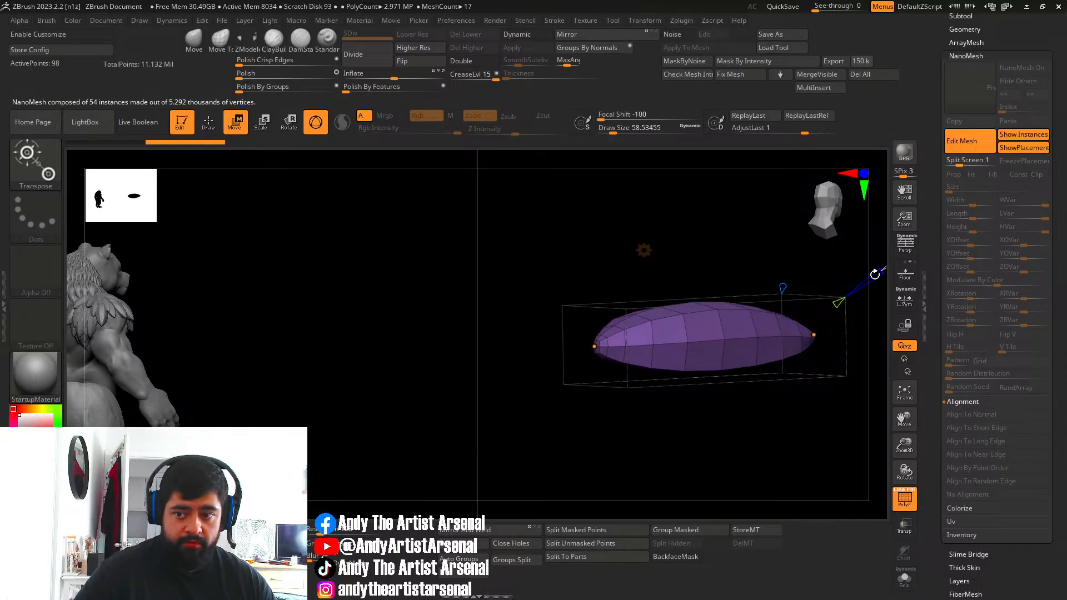
pyautogui.keyDown('alt'); pyautogui.moveTo(739, 265); pyautogui.dragTo(703, 268, button='right'); pyautogui.keyUp('alt')
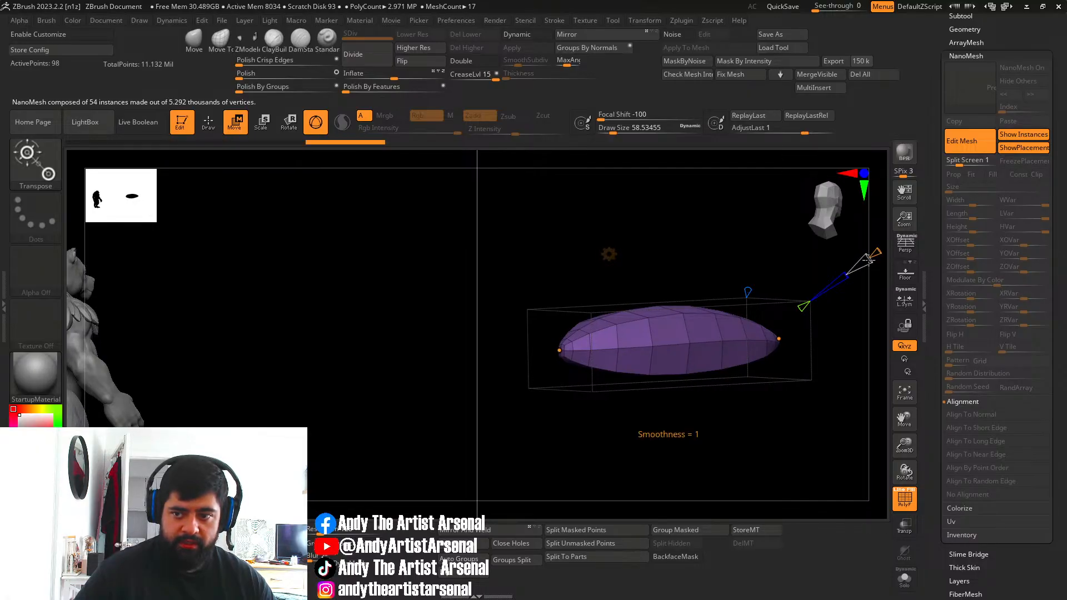
pyautogui.keyDown('alt'); pyautogui.moveTo(611, 279); pyautogui.dragTo(654, 287, button='right'); pyautogui.keyUp('alt')
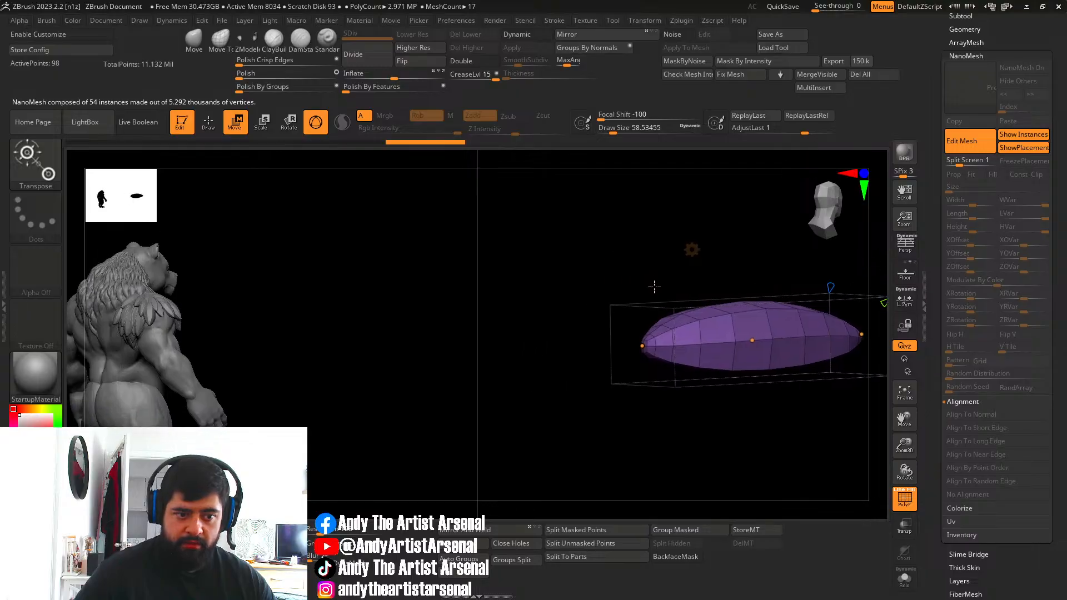
# Try bending the strand by moving the control points at both ends, and undo the bends.
pyautogui.moveTo(642, 345); pyautogui.dragTo(595, 296)
pyautogui.hotkey('ctrl', 'z')
pyautogui.keyDown('alt'); pyautogui.moveTo(591, 350); pyautogui.dragTo(573, 352); pyautogui.keyUp('alt')
pyautogui.moveTo(775, 345); pyautogui.dragTo(773, 292)
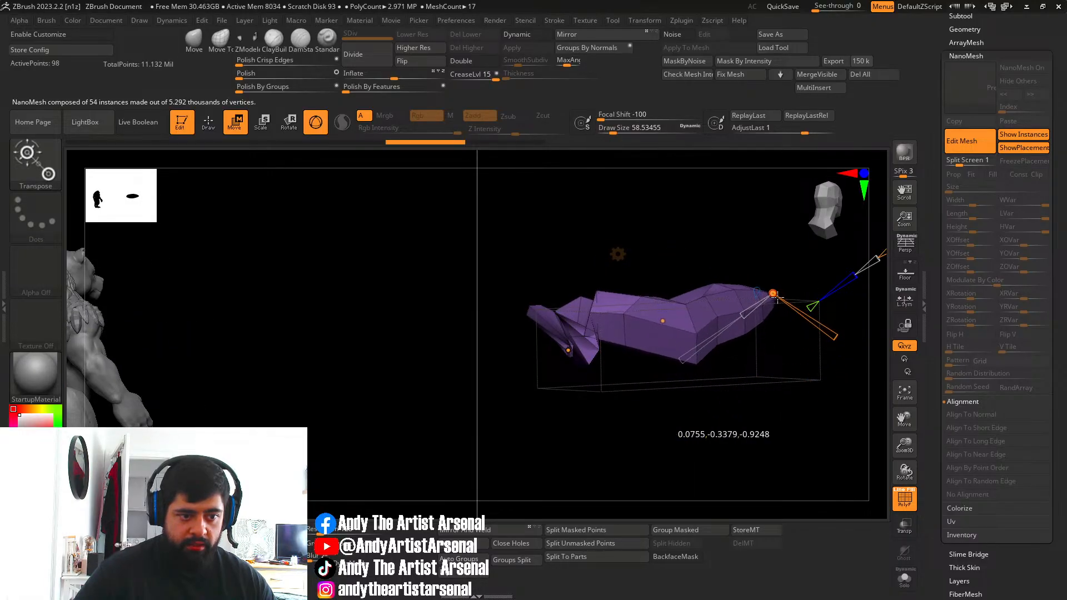
pyautogui.hotkey('ctrl', 'z')
pyautogui.hotkey('ctrl', 'z')
# Try further bends of the strand with the Bend Curve's end control points, and undo them to restore the straight shape.
pyautogui.moveTo(764, 400); pyautogui.dragTo(675, 385)
pyautogui.moveTo(828, 332); pyautogui.dragTo(786, 297)
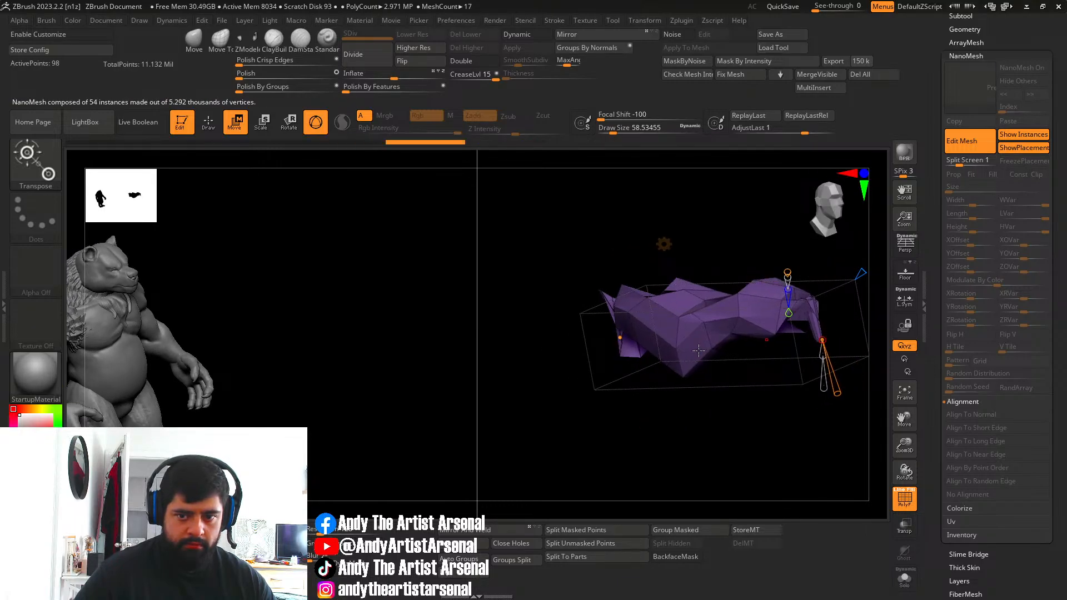
pyautogui.moveTo(770, 391); pyautogui.dragTo(724, 360)
pyautogui.hotkey('ctrl', 'z')
pyautogui.hotkey('ctrl', 'z')
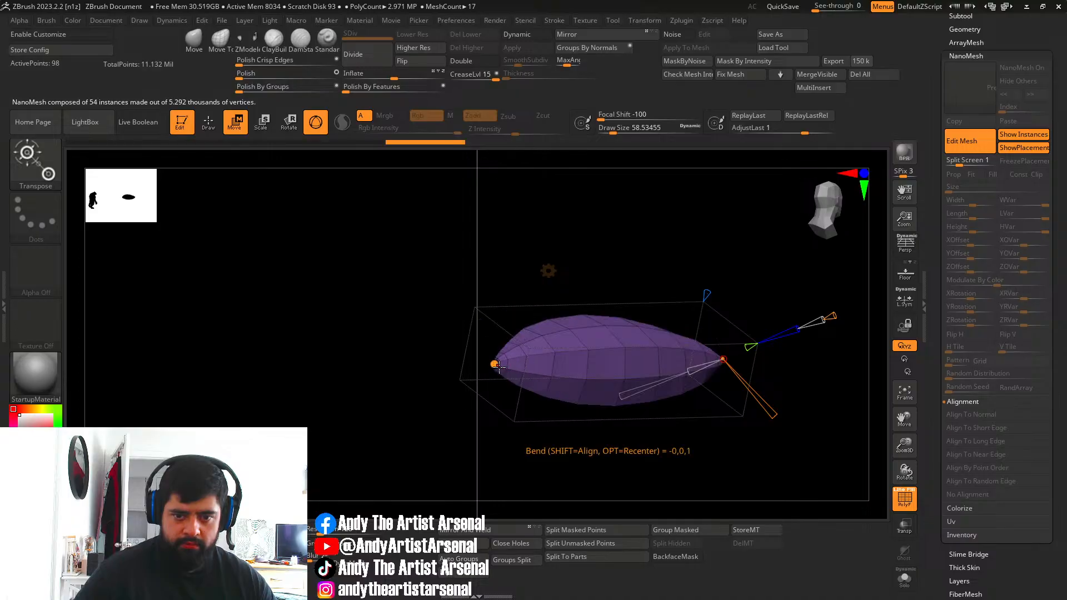
pyautogui.moveTo(494, 365); pyautogui.dragTo(571, 411)
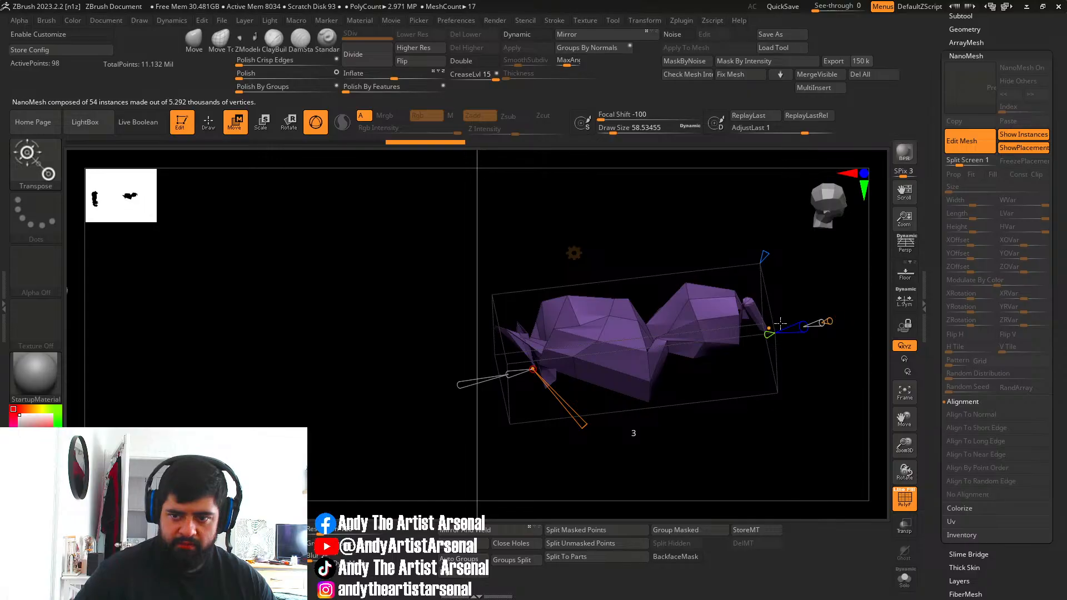
pyautogui.moveTo(780, 323); pyautogui.dragTo(757, 331)
pyautogui.moveTo(680, 353); pyautogui.dragTo(712, 323)
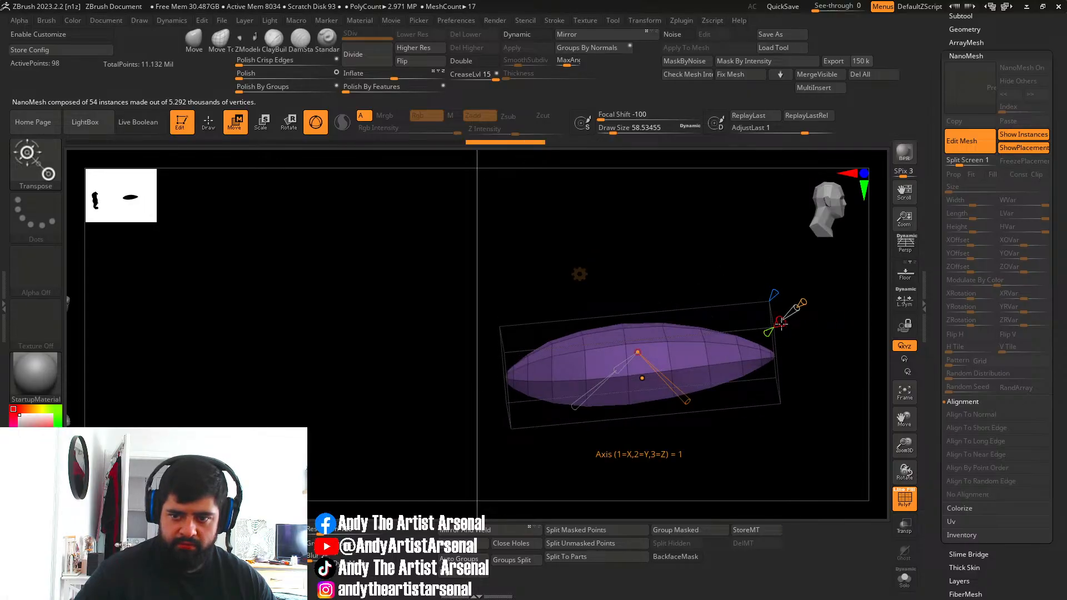
# Stretch the strand's end with its Bend Curve control point and add control points along the strand's length.
pyautogui.moveTo(775, 352); pyautogui.dragTo(772, 357)
pyautogui.moveTo(734, 356); pyautogui.dragTo(710, 332, button='right')
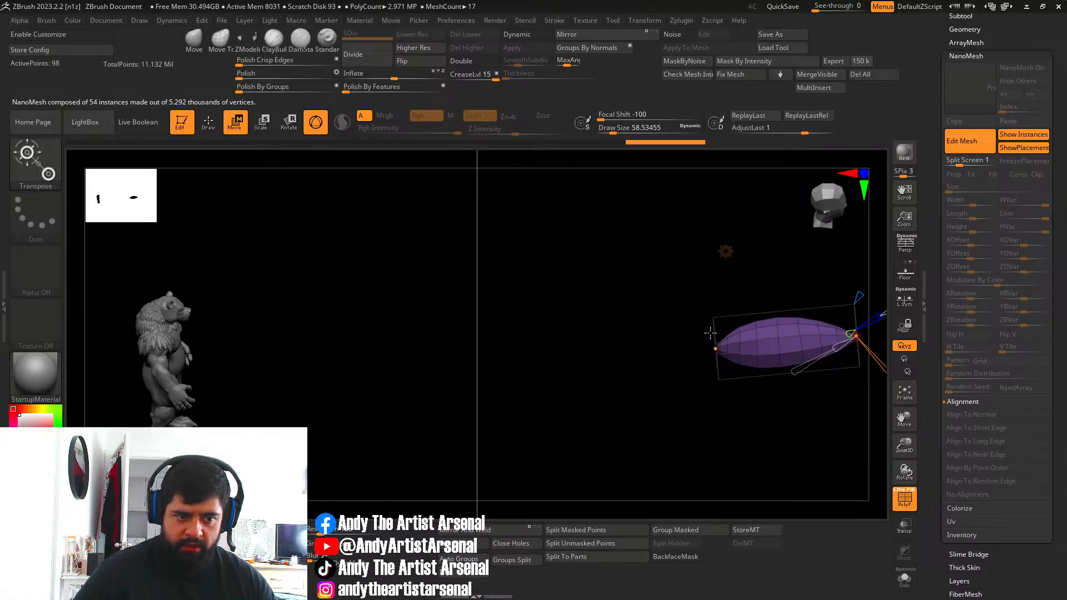
pyautogui.moveTo(721, 350); pyautogui.dragTo(710, 351)
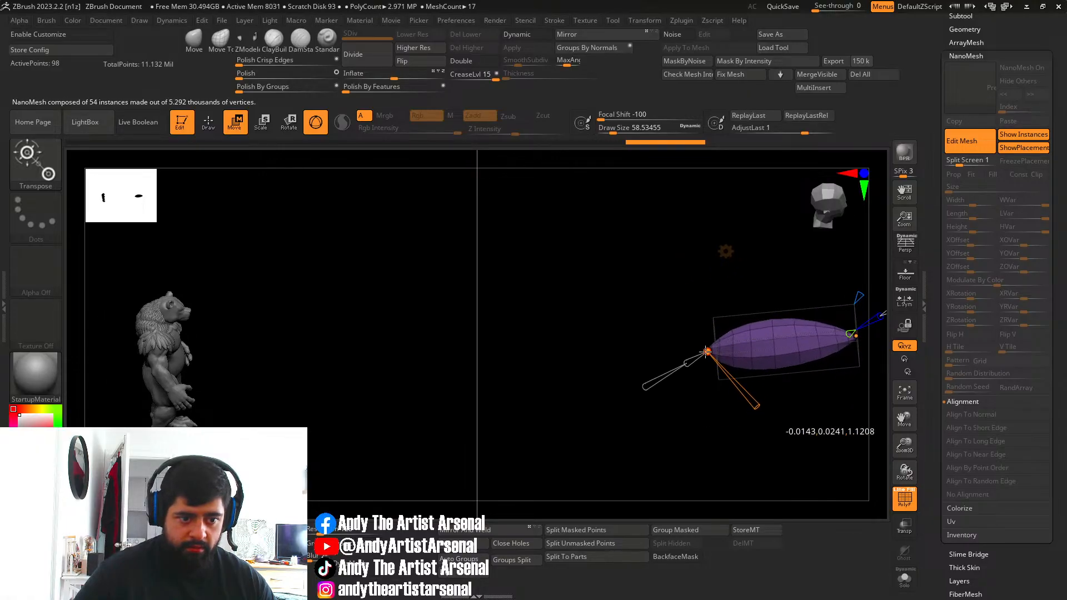
pyautogui.keyDown('alt'); pyautogui.moveTo(759, 359); pyautogui.dragTo(710, 370, button='right'); pyautogui.keyUp('alt')
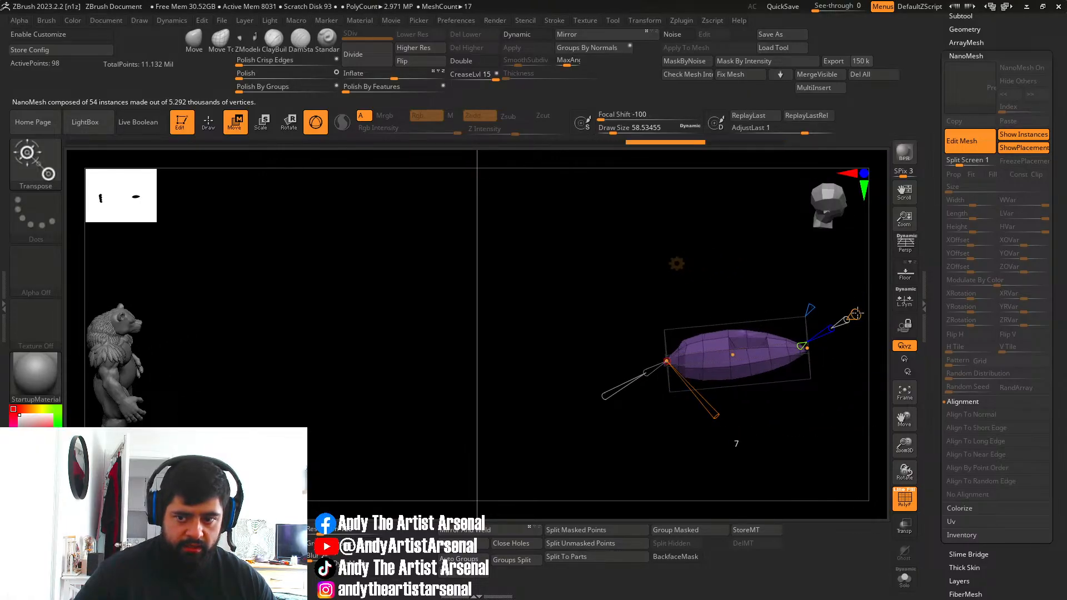
pyautogui.moveTo(744, 316); pyautogui.dragTo(500, 348, button='right')
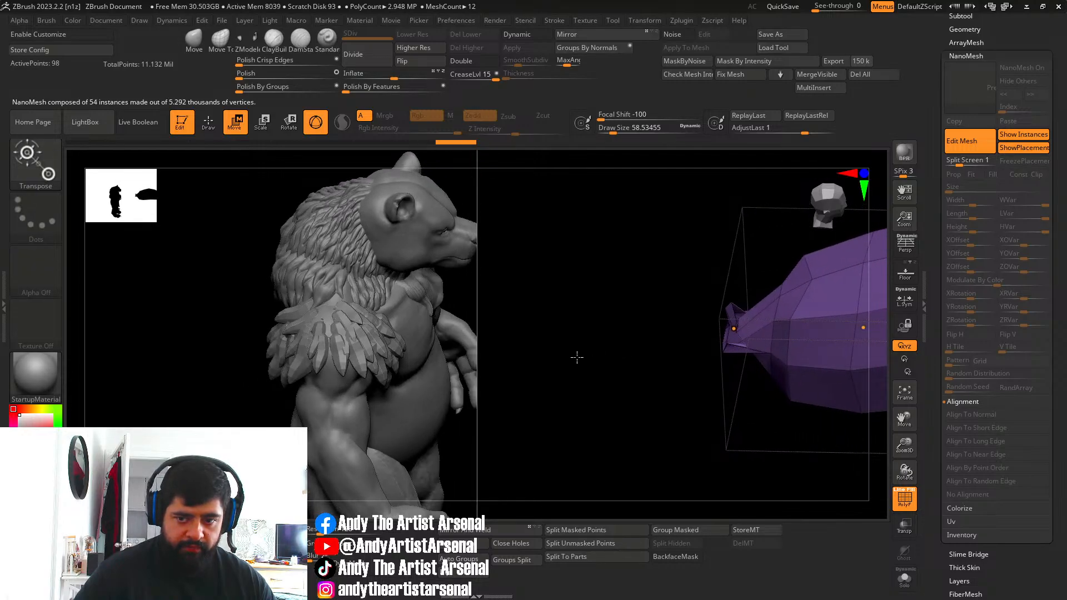
pyautogui.moveTo(576, 357); pyautogui.dragTo(696, 354, button='right')
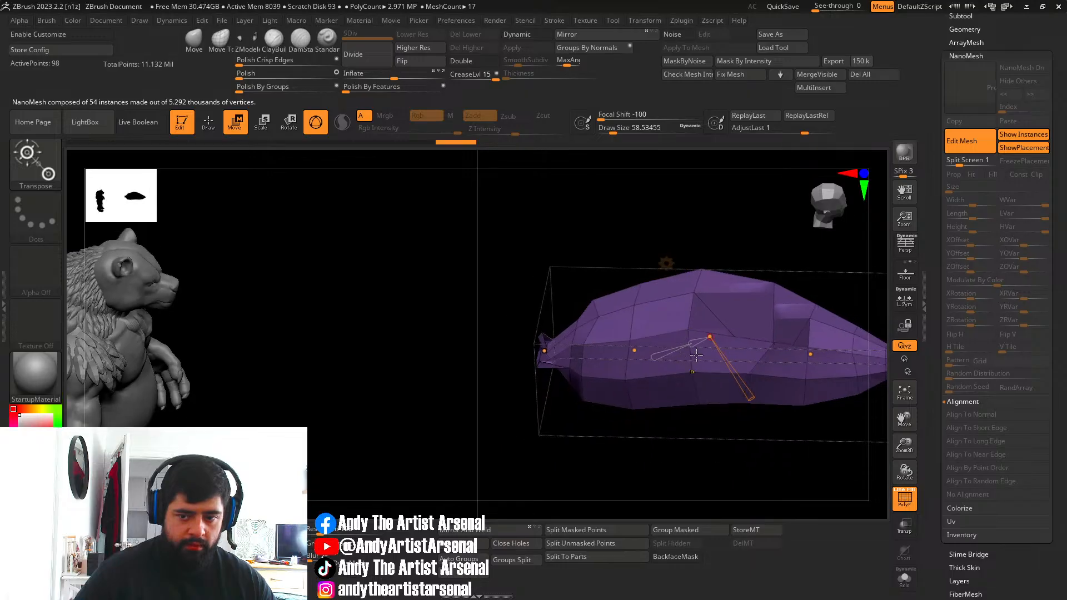
# Bend the strand into a wavy S-curve by shifting the middle and tip control points of the Bend Curve.
pyautogui.moveTo(778, 363); pyautogui.dragTo(837, 353, button='right')
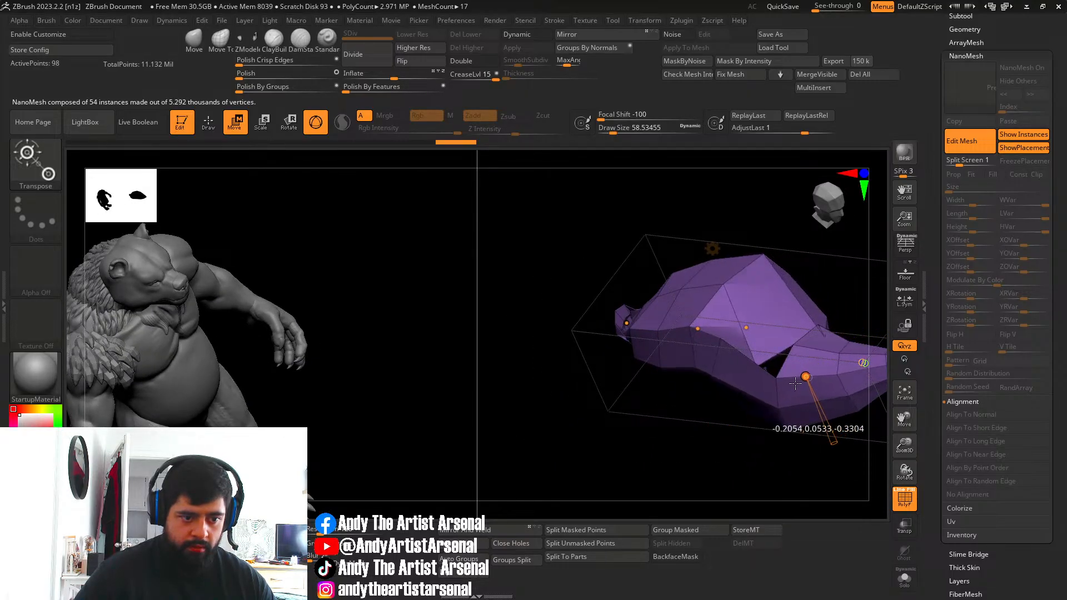
pyautogui.moveTo(792, 382); pyautogui.dragTo(816, 364, button='right')
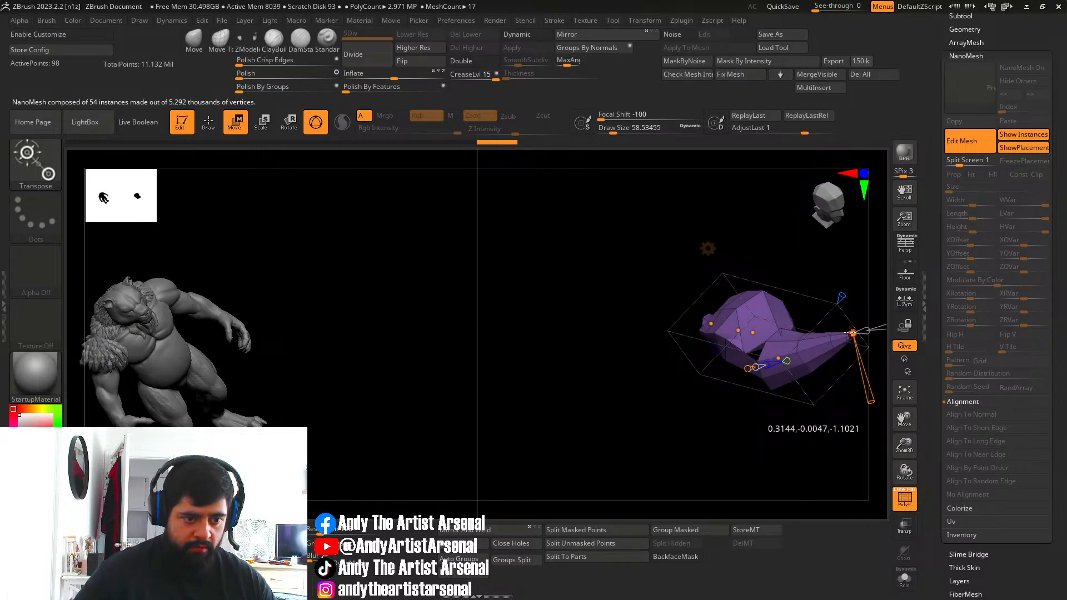
pyautogui.keyDown('alt'); pyautogui.moveTo(344, 366); pyautogui.dragTo(464, 346, button='right'); pyautogui.keyUp('alt')
pyautogui.moveTo(311, 333)
pyautogui.keyDown('ctrl'); pyautogui.mouseDown(button='right')
pyautogui.moveTo(289, 389)
pyautogui.moveTo(333, 318)
pyautogui.moveTo(364, 329)
pyautogui.mouseUp(button='right'); pyautogui.keyUp('ctrl')
pyautogui.moveTo(633, 361)
pyautogui.keyDown('ctrl'); pyautogui.mouseDown(button='right')
pyautogui.moveTo(643, 331)
pyautogui.moveTo(550, 326)
pyautogui.mouseUp(button='right'); pyautogui.keyUp('ctrl')
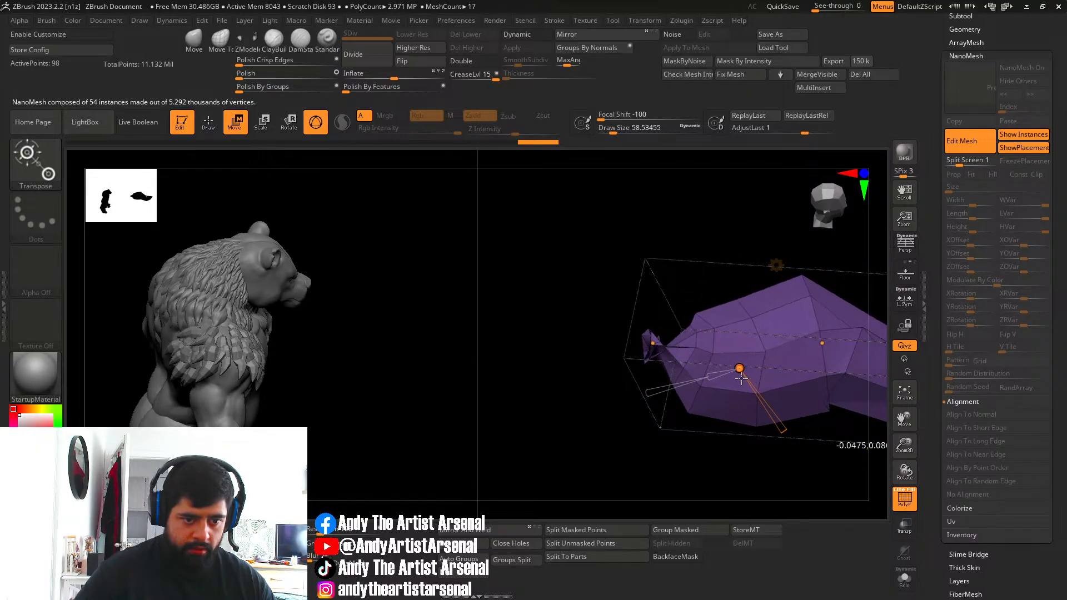
pyautogui.moveTo(718, 366); pyautogui.dragTo(713, 337, button='right')
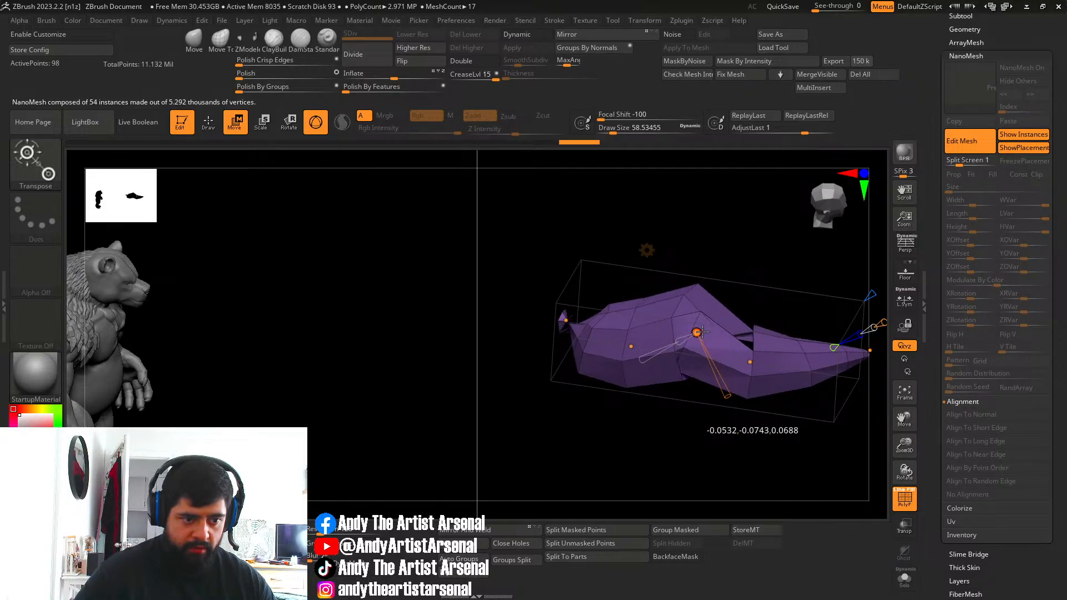
pyautogui.moveTo(222, 299); pyautogui.dragTo(715, 335, button='right')
# Refine the strand's curvature by adjusting the control points at its middle and its pinched end.
pyautogui.moveTo(807, 376); pyautogui.dragTo(805, 377)
pyautogui.keyDown('alt'); pyautogui.moveTo(690, 351); pyautogui.dragTo(676, 355, button='right'); pyautogui.keyUp('alt')
pyautogui.moveTo(671, 359); pyautogui.dragTo(675, 349)
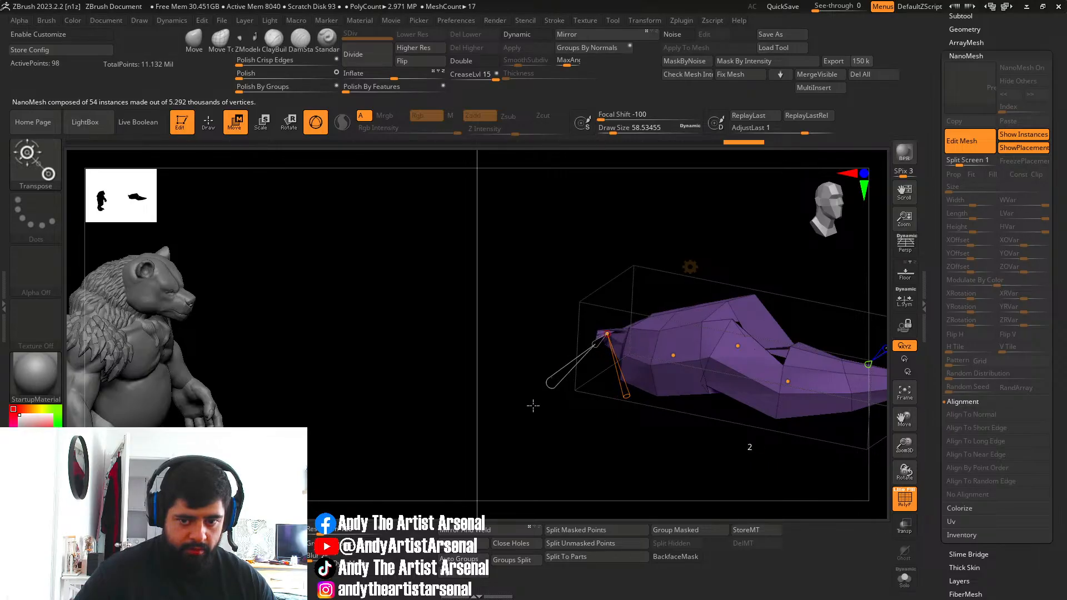
pyautogui.moveTo(584, 362); pyautogui.dragTo(576, 368)
pyautogui.keyDown('alt'); pyautogui.moveTo(870, 375); pyautogui.dragTo(751, 365, button='right'); pyautogui.keyUp('alt')
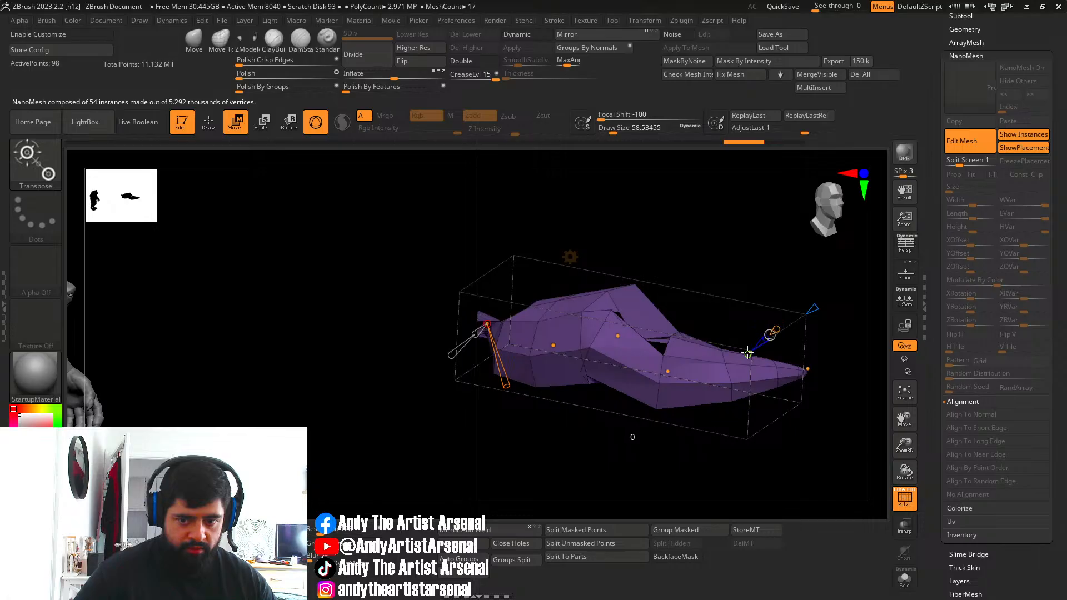
# Leave the gizmo deformer and smooth the kinked middle section of the bent strand.
pyautogui.press('q')
pyautogui.moveTo(673, 344); pyautogui.dragTo(700, 341, button='right')
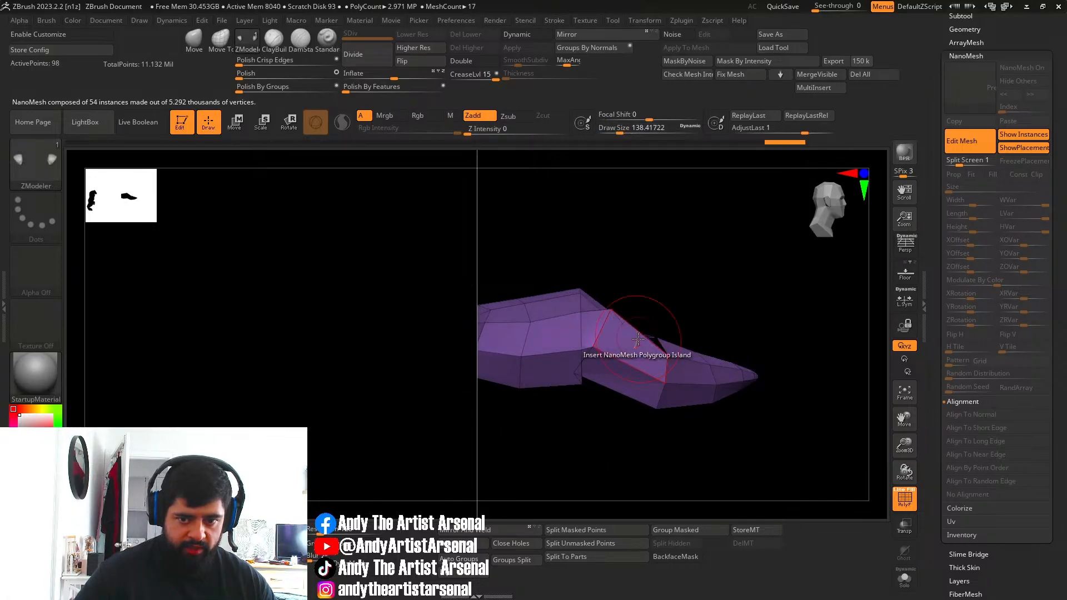
pyautogui.keyDown('shift'); pyautogui.moveTo(637, 334); pyautogui.dragTo(606, 325); pyautogui.keyUp('shift')
pyautogui.moveTo(552, 320); pyautogui.dragTo(572, 364, button='right')
pyautogui.keyDown('shift'); pyautogui.moveTo(572, 364); pyautogui.dragTo(569, 369); pyautogui.keyUp('shift')
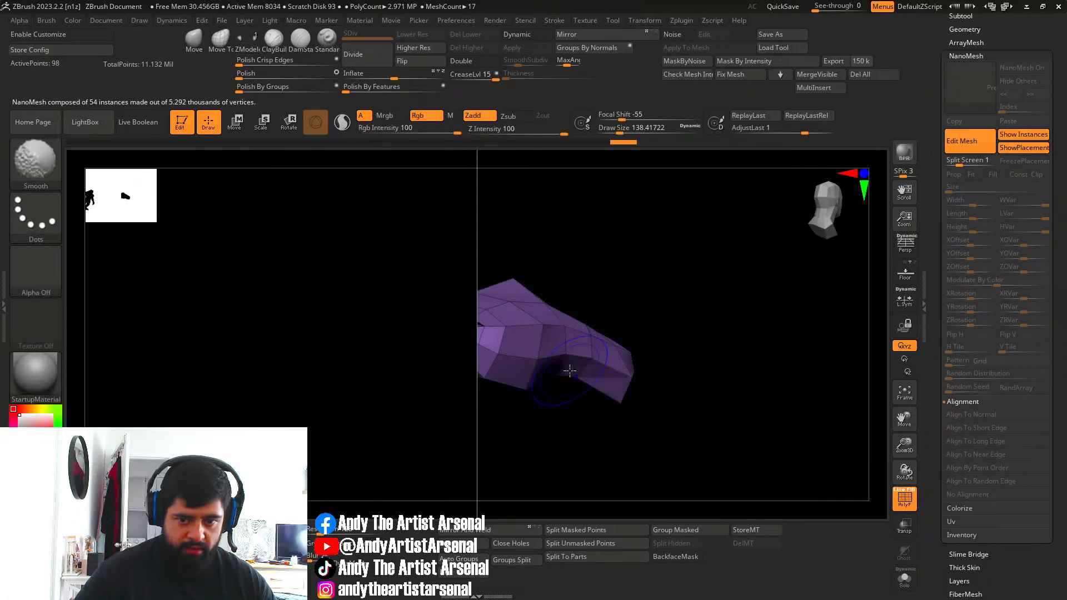
pyautogui.keyDown('alt'); pyautogui.moveTo(569, 369); pyautogui.dragTo(606, 361, button='right'); pyautogui.keyUp('alt')
# Smooth the strand's pinched end into a point, and undo the last two changes.
pyautogui.press('shift')
pyautogui.keyDown('alt'); pyautogui.moveTo(181, 319); pyautogui.dragTo(362, 329, button='right'); pyautogui.keyUp('alt')
pyautogui.moveTo(783, 338); pyautogui.dragTo(700, 370, button='right')
pyautogui.press('shift')
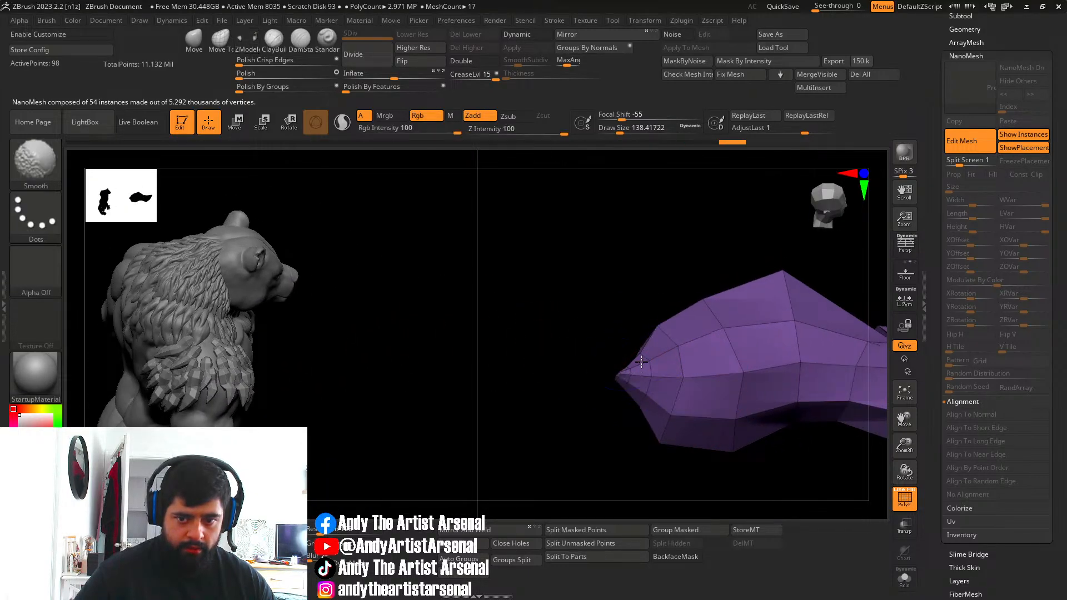
pyautogui.moveTo(634, 373); pyautogui.dragTo(722, 333, button='right')
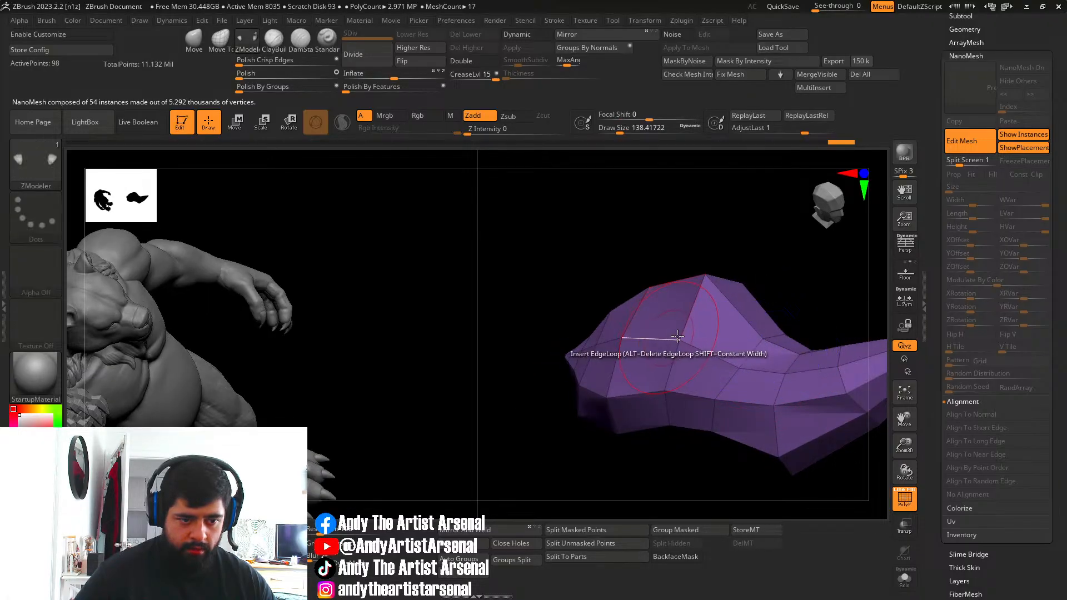
pyautogui.hotkey('ctrl', 'z')
pyautogui.hotkey('ctrl', 'z')
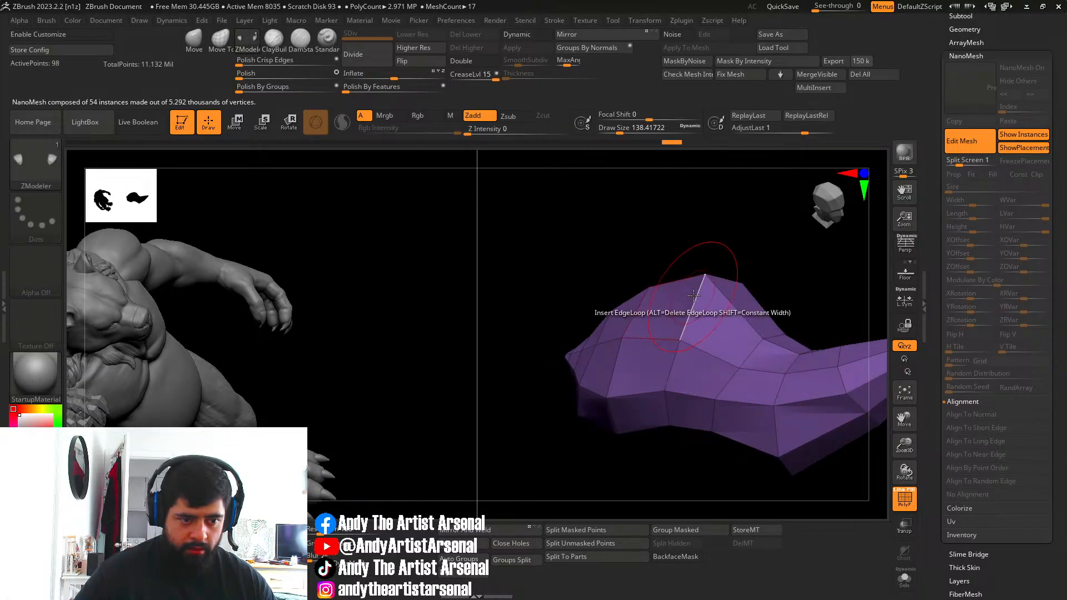
# Adjust the strand's shape with the Move brush and finish editing the NanoMesh source strand.
pyautogui.moveTo(698, 297)
pyautogui.mouseDown(button='right')
pyautogui.moveTo(705, 311)
pyautogui.moveTo(734, 300)
pyautogui.moveTo(653, 271)
pyautogui.moveTo(722, 289)
pyautogui.moveTo(719, 274)
pyautogui.moveTo(690, 309)
pyautogui.mouseUp(button='right')
pyautogui.click(190, 42)
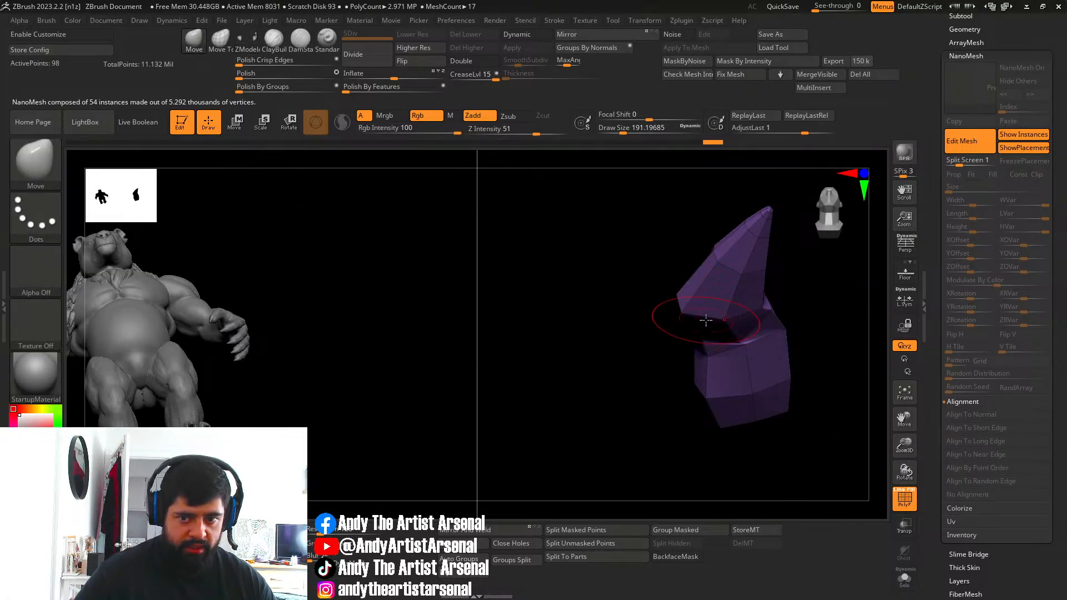
pyautogui.moveTo(699, 346); pyautogui.dragTo(685, 300, button='right')
pyautogui.click(968, 146)
# Check the curved strands on the bear's shoulder and set the NanoMesh size to 1.6263.
pyautogui.moveTo(483, 277)
pyautogui.keyDown('alt'); pyautogui.mouseDown(button='right')
pyautogui.moveTo(550, 292)
pyautogui.moveTo(500, 244)
pyautogui.moveTo(506, 317)
pyautogui.moveTo(455, 270)
pyautogui.moveTo(505, 343)
pyautogui.mouseUp(button='right'); pyautogui.keyUp('alt')
pyautogui.press('d')
pyautogui.hotkey('ctrl', 'z')
pyautogui.moveTo(719, 328); pyautogui.dragTo(644, 327)
pyautogui.moveTo(490, 326); pyautogui.dragTo(399, 315, button='right')
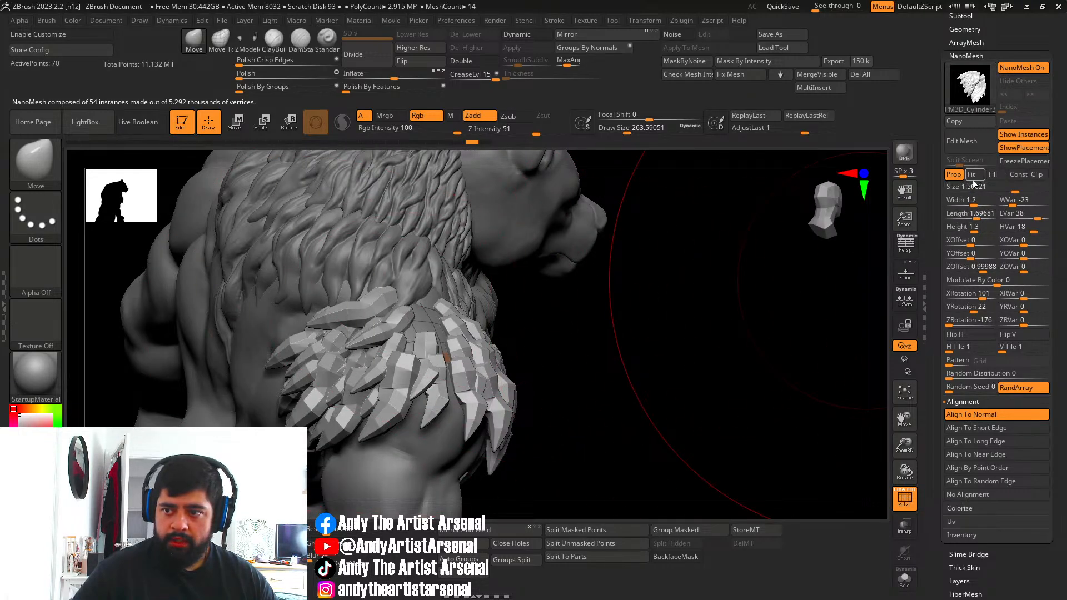
pyautogui.moveTo(1016, 191); pyautogui.dragTo(1019, 189)
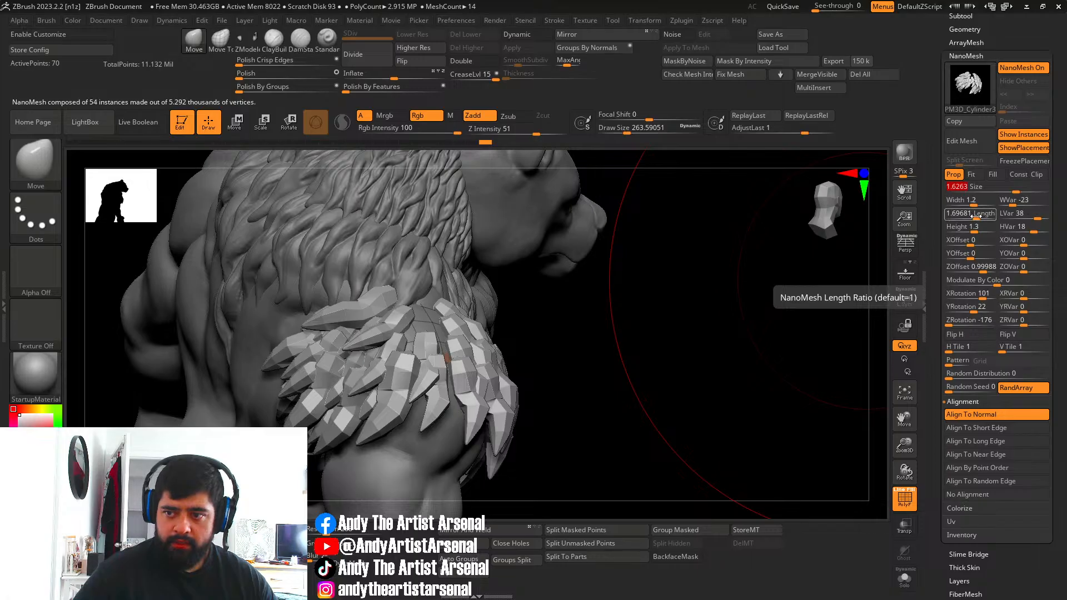
# Set the strands' Z offset to 0.99504 with a Z offset variation of 14, and try a height of 1.11671.
pyautogui.moveTo(974, 239); pyautogui.dragTo(982, 268)
pyautogui.keyDown('ctrl'); pyautogui.moveTo(603, 367); pyautogui.dragTo(581, 344, button='right'); pyautogui.keyUp('ctrl')
pyautogui.moveTo(581, 344); pyautogui.dragTo(525, 336, button='right')
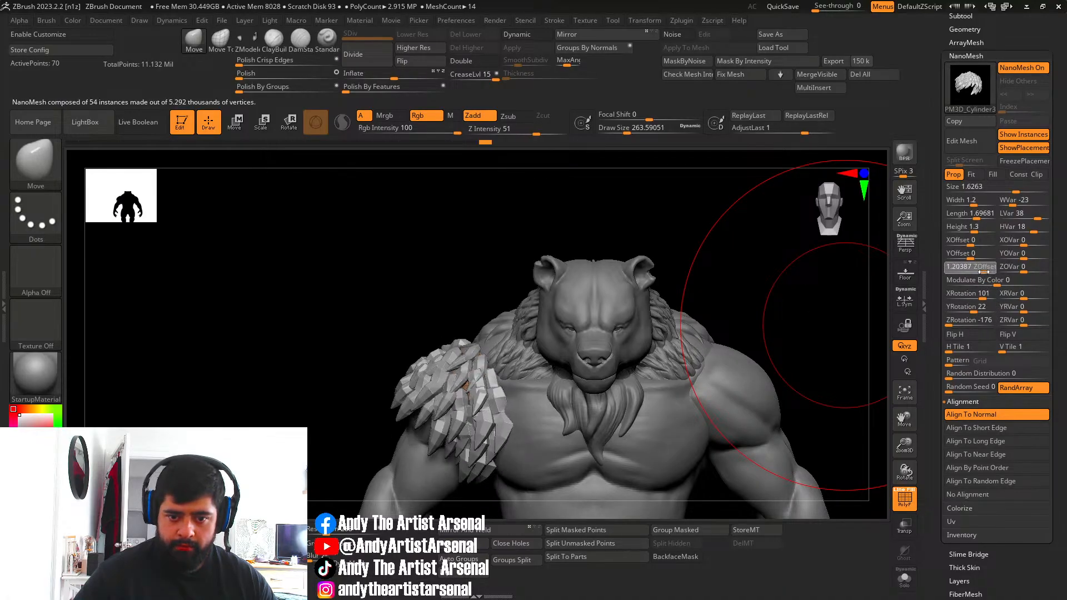
pyautogui.moveTo(585, 296); pyautogui.dragTo(599, 317, button='right')
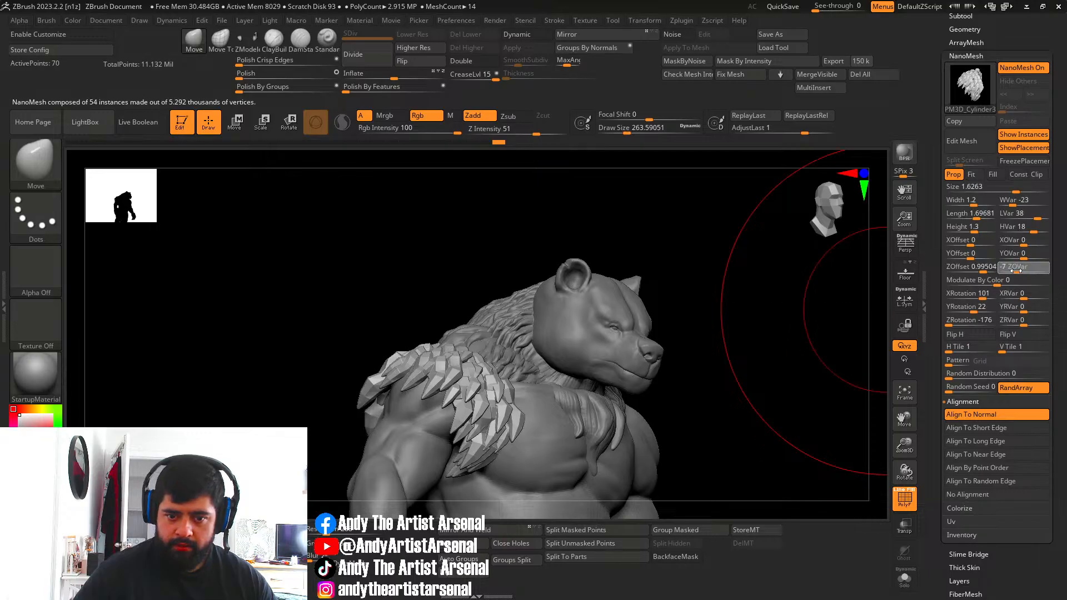
pyautogui.click(1032, 271)
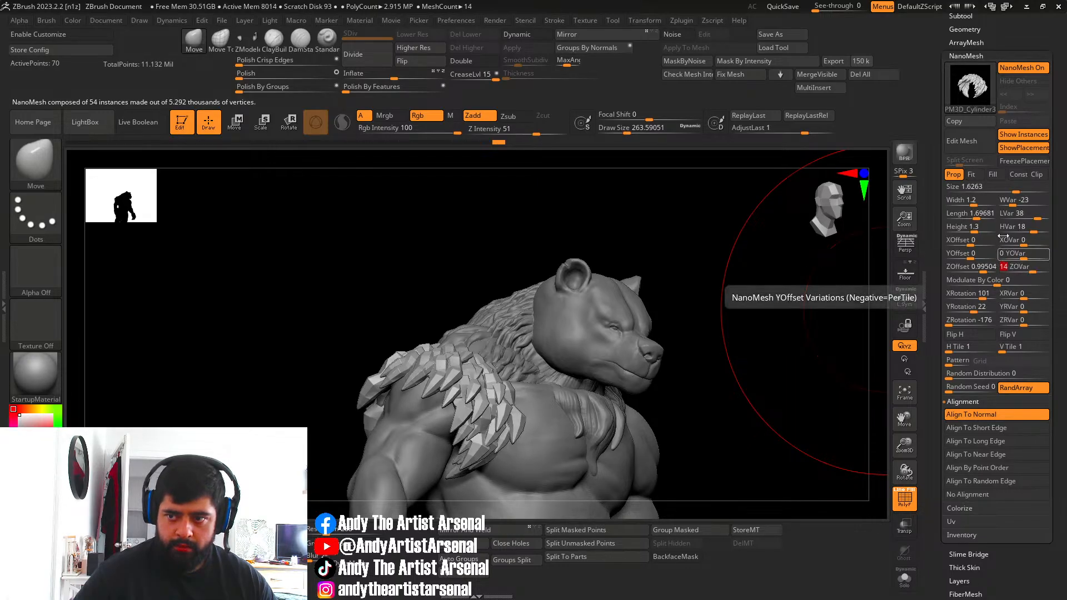
pyautogui.moveTo(975, 217); pyautogui.dragTo(974, 230)
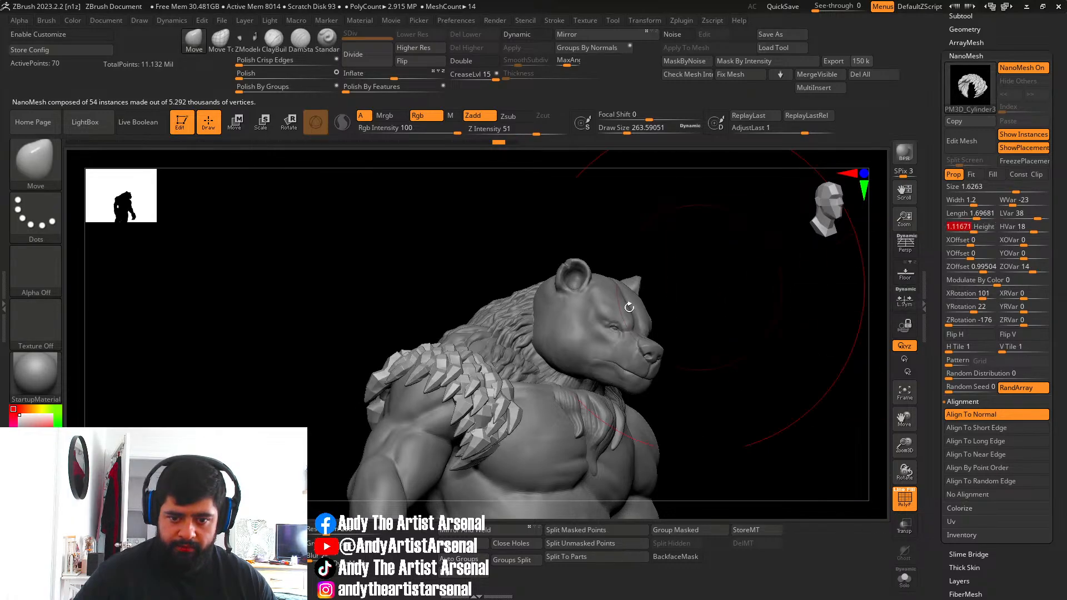
pyautogui.moveTo(629, 302)
pyautogui.mouseDown(button='right')
pyautogui.moveTo(556, 361)
pyautogui.moveTo(515, 362)
pyautogui.moveTo(610, 399)
pyautogui.moveTo(586, 282)
pyautogui.moveTo(645, 372)
pyautogui.moveTo(617, 398)
pyautogui.moveTo(500, 331)
pyautogui.moveTo(523, 317)
pyautogui.moveTo(525, 333)
pyautogui.moveTo(494, 347)
pyautogui.moveTo(840, 437)
pyautogui.mouseUp(button='right')
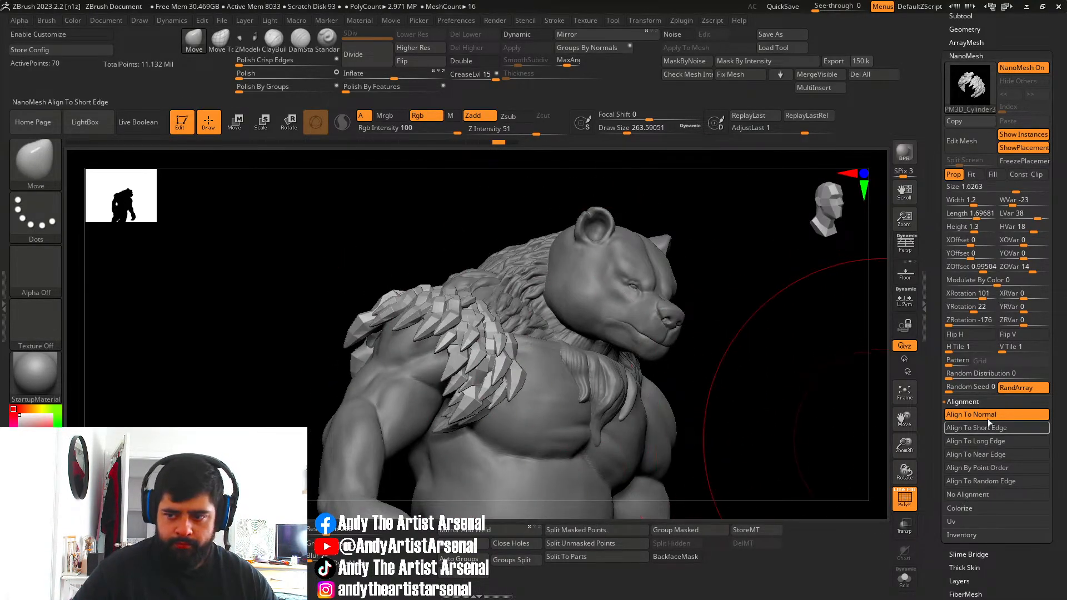
# Convert the shoulder NanoMesh to real geometry with One To Mesh and isolate it in Solo mode.
pyautogui.scroll(-2, 973, 433)
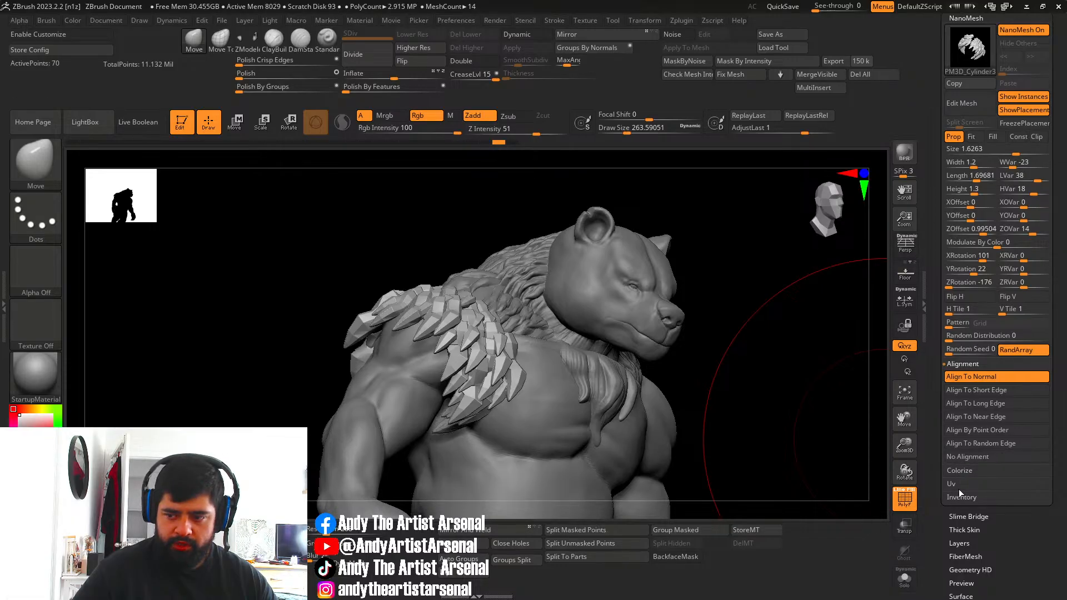
pyautogui.click(960, 494)
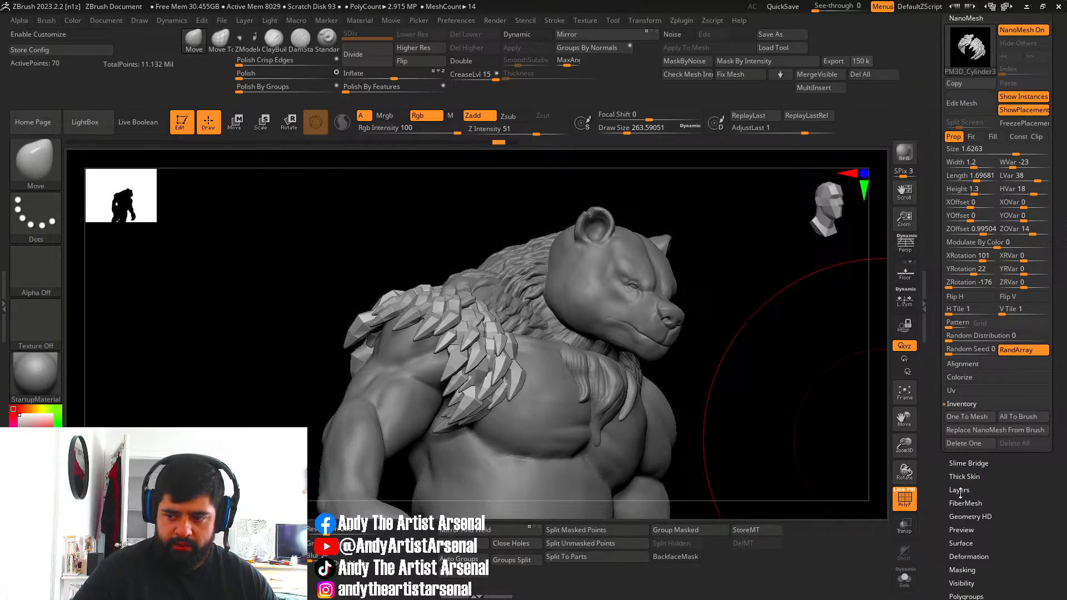
pyautogui.click(966, 417)
pyautogui.click(906, 581)
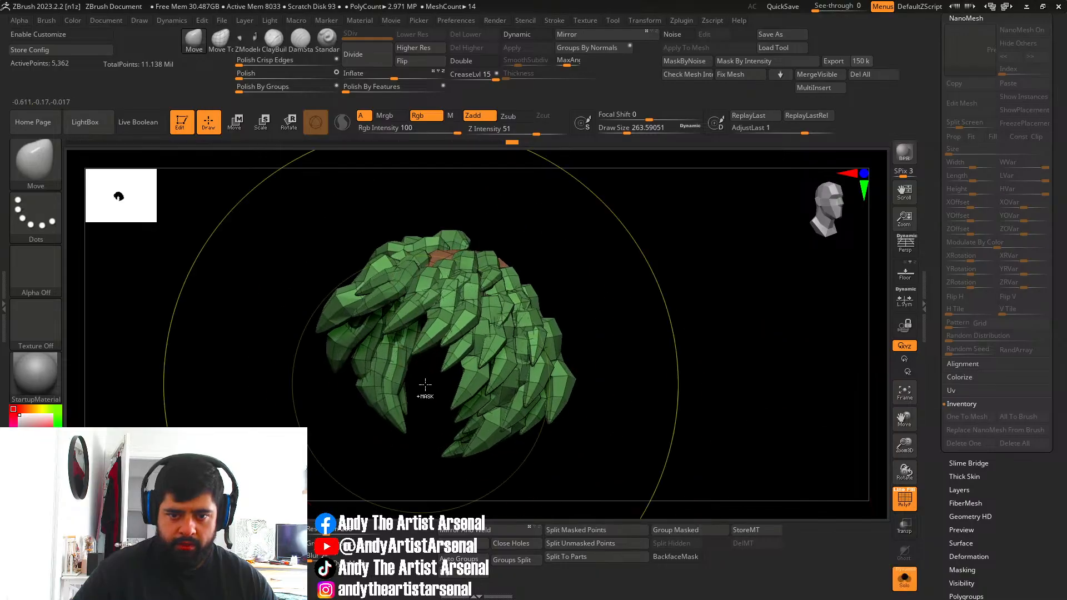
# Hide the placement surface beneath the strands using the SelectRect brush and delete the hidden polygons.
pyautogui.moveTo(424, 388)
pyautogui.mouseDown()
pyautogui.moveTo(556, 367)
pyautogui.moveTo(455, 344)
pyautogui.mouseUp()
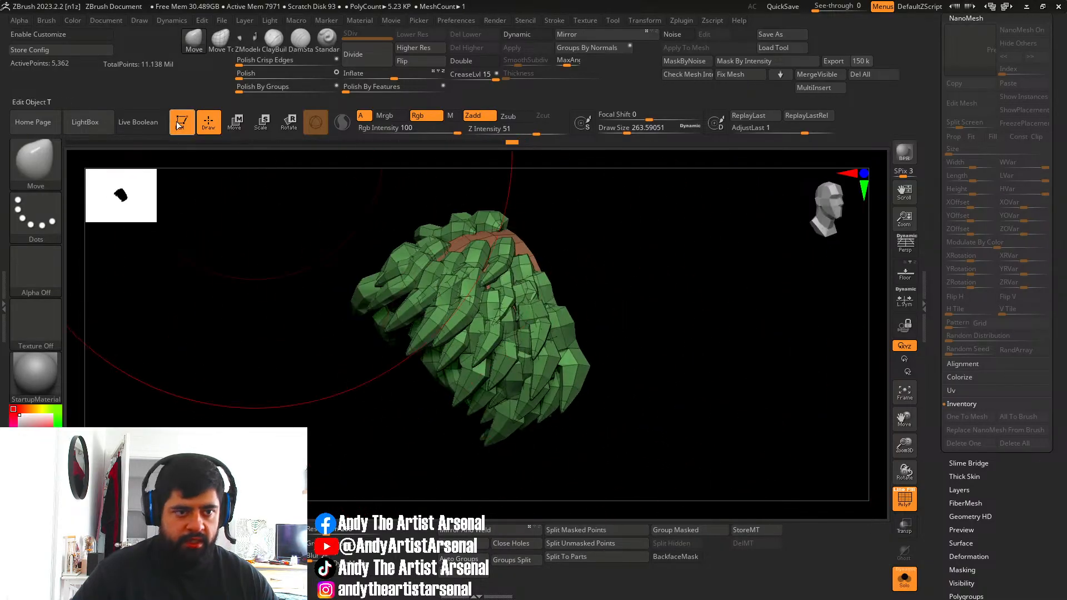
pyautogui.hotkey('ctrl', 'shift', 'b')
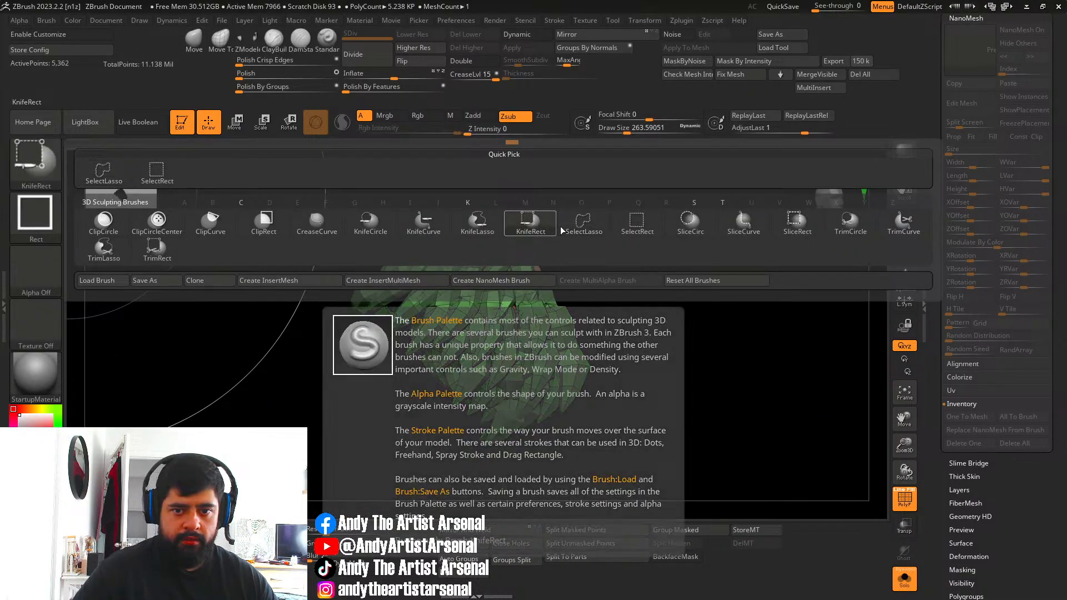
pyautogui.click(637, 223)
pyautogui.keyDown('ctrl'); pyautogui.keyDown('shift'); pyautogui.click(480, 269); pyautogui.keyUp('shift'); pyautogui.keyUp('ctrl')
pyautogui.moveTo(339, 411); pyautogui.dragTo(378, 438)
pyautogui.click(463, 544)
# Turn off Solo mode and view the converted fur on the bear's shoulder.
pyautogui.moveTo(655, 411); pyautogui.dragTo(655, 367)
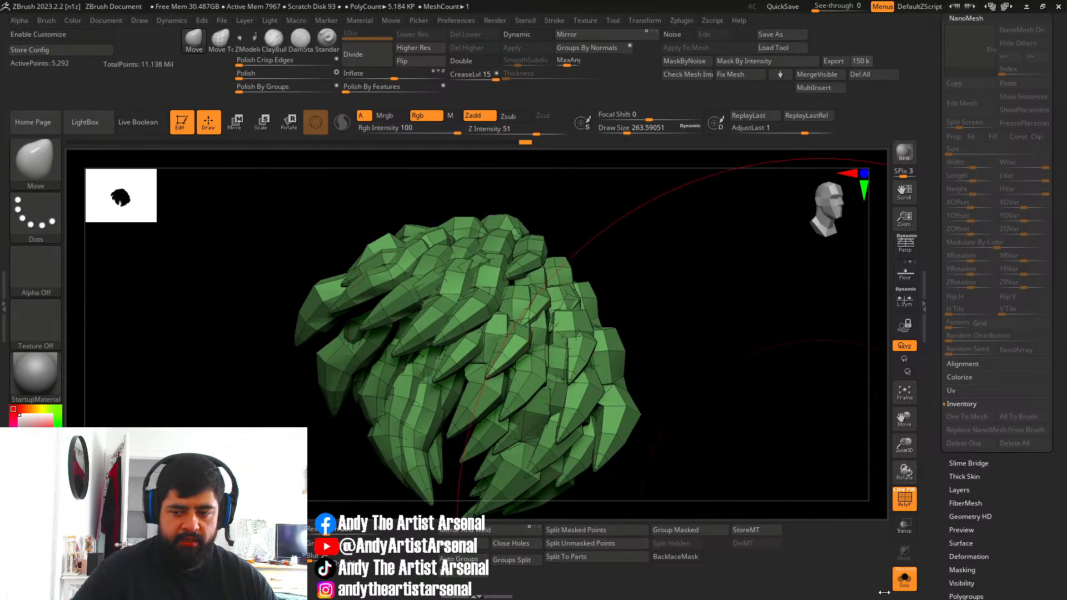
pyautogui.click(904, 579)
pyautogui.moveTo(345, 278); pyautogui.dragTo(522, 295)
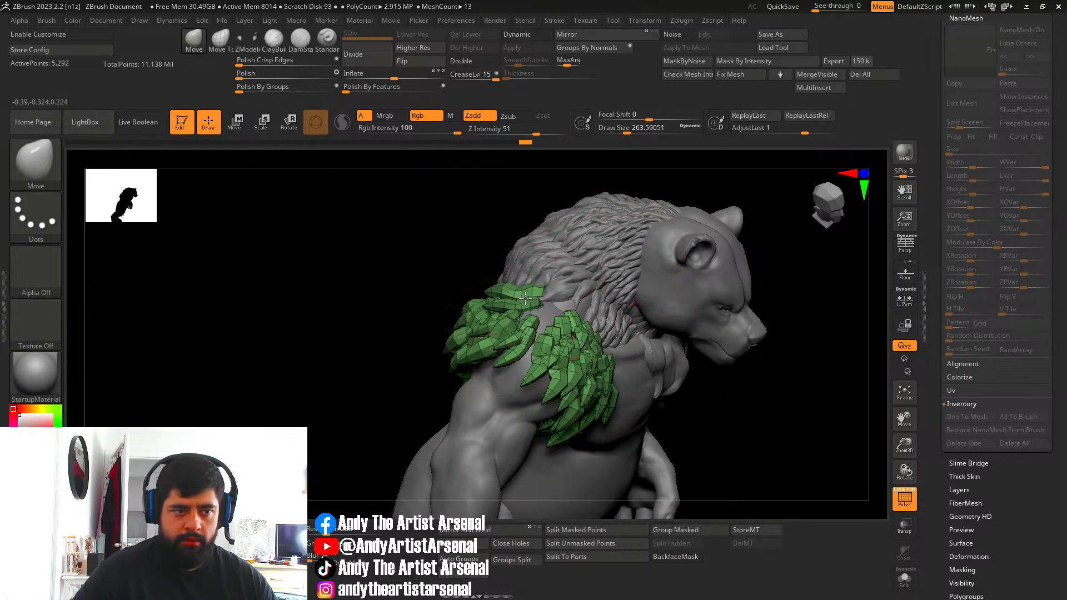
# Give each fur strand on the shoulder its own polygroup with Auto Groups.
pyautogui.moveTo(525, 299); pyautogui.dragTo(518, 301, button='right')
pyautogui.press('s')
pyautogui.moveTo(522, 301); pyautogui.dragTo(516, 301)
pyautogui.moveTo(516, 301)
pyautogui.mouseDown(button='right')
pyautogui.moveTo(520, 310)
pyautogui.moveTo(428, 183)
pyautogui.mouseUp(button='right')
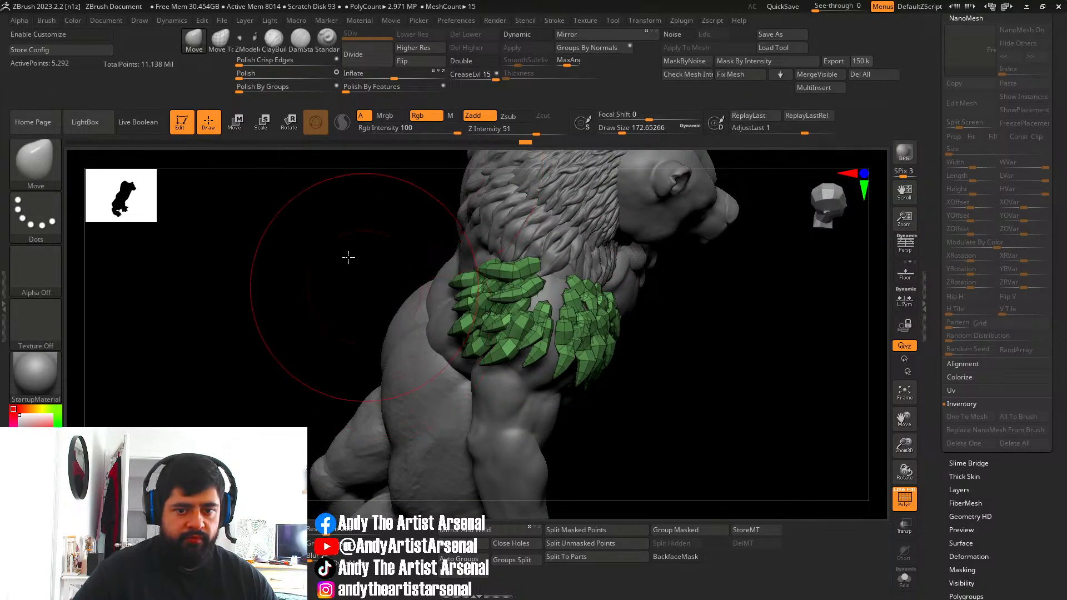
pyautogui.moveTo(349, 257); pyautogui.dragTo(524, 311, button='right')
pyautogui.moveTo(587, 332); pyautogui.dragTo(618, 354, button='right')
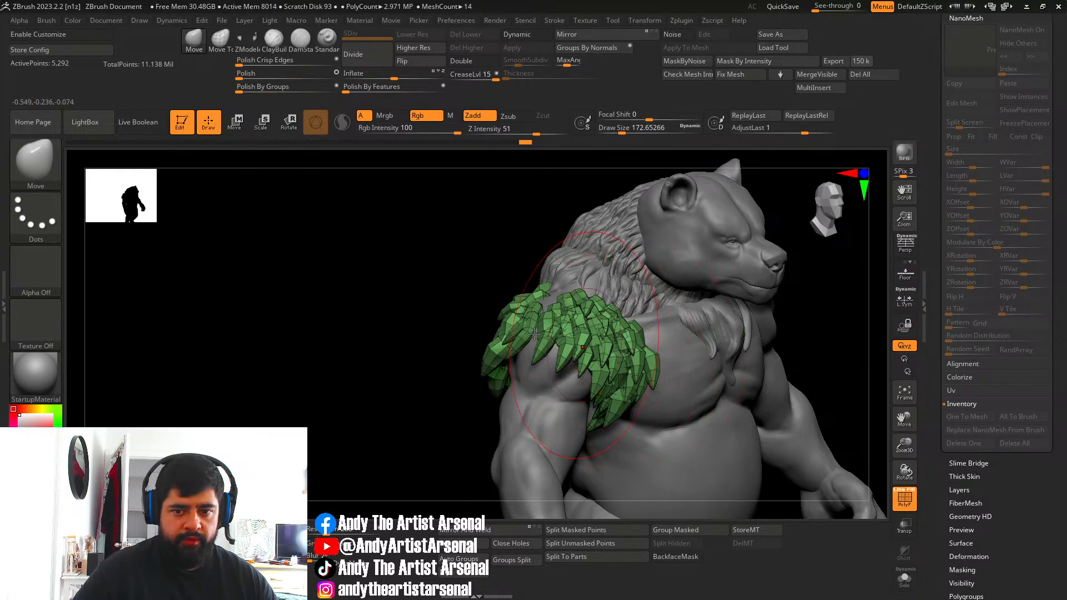
pyautogui.moveTo(534, 333); pyautogui.dragTo(480, 467, button='right')
pyautogui.moveTo(464, 235); pyautogui.dragTo(427, 236, button='right')
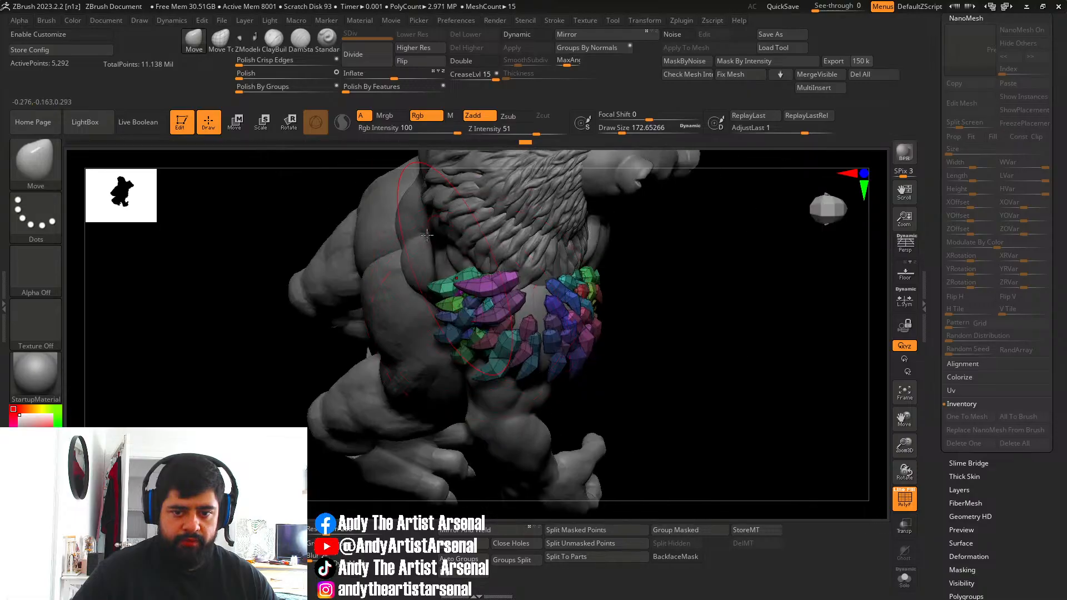
# Reshape the strands with the Move Topological brush so they drape in layers around the front, side and back of the shoulder.
pyautogui.click(221, 39)
pyautogui.moveTo(564, 404); pyautogui.dragTo(509, 314, button='right')
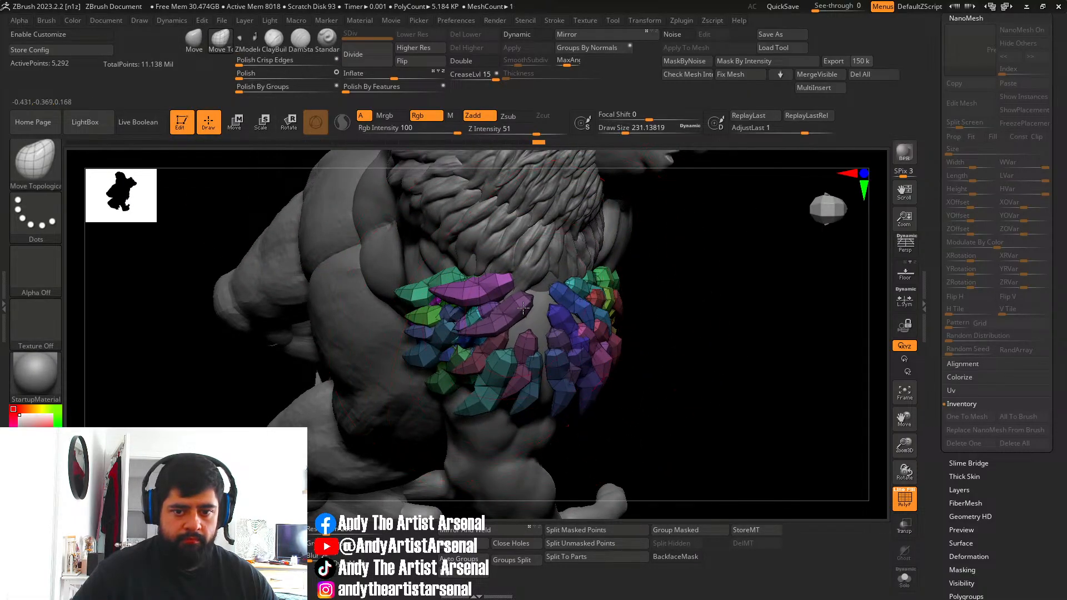
pyautogui.moveTo(531, 301); pyautogui.dragTo(528, 343, button='right')
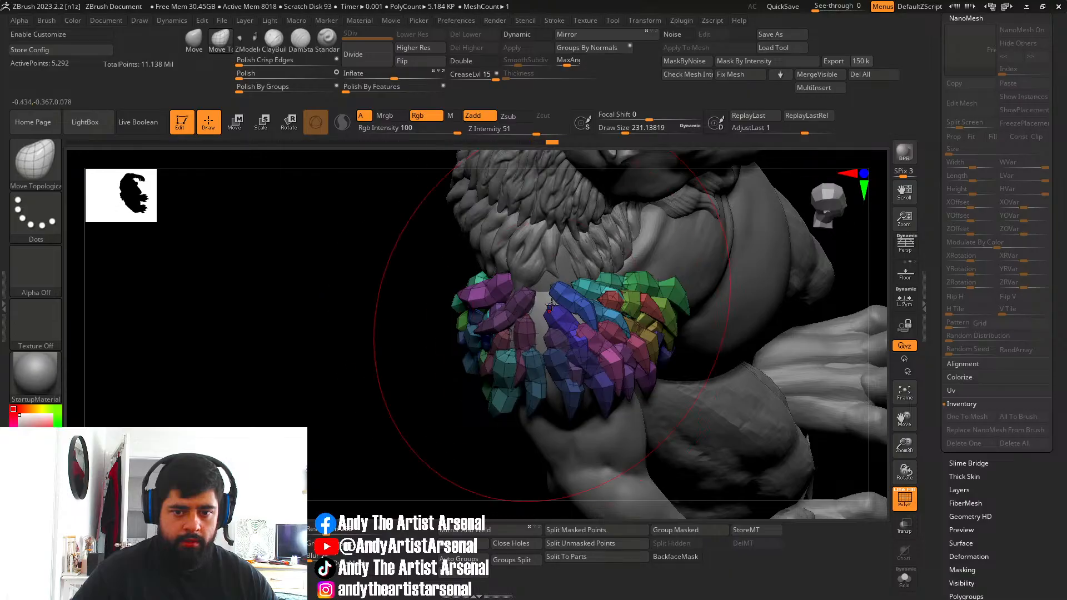
pyautogui.moveTo(547, 297)
pyautogui.mouseDown(button='right')
pyautogui.moveTo(542, 361)
pyautogui.moveTo(492, 408)
pyautogui.moveTo(526, 352)
pyautogui.moveTo(504, 356)
pyautogui.moveTo(500, 373)
pyautogui.moveTo(541, 308)
pyautogui.moveTo(486, 290)
pyautogui.moveTo(506, 322)
pyautogui.moveTo(472, 378)
pyautogui.mouseUp(button='right')
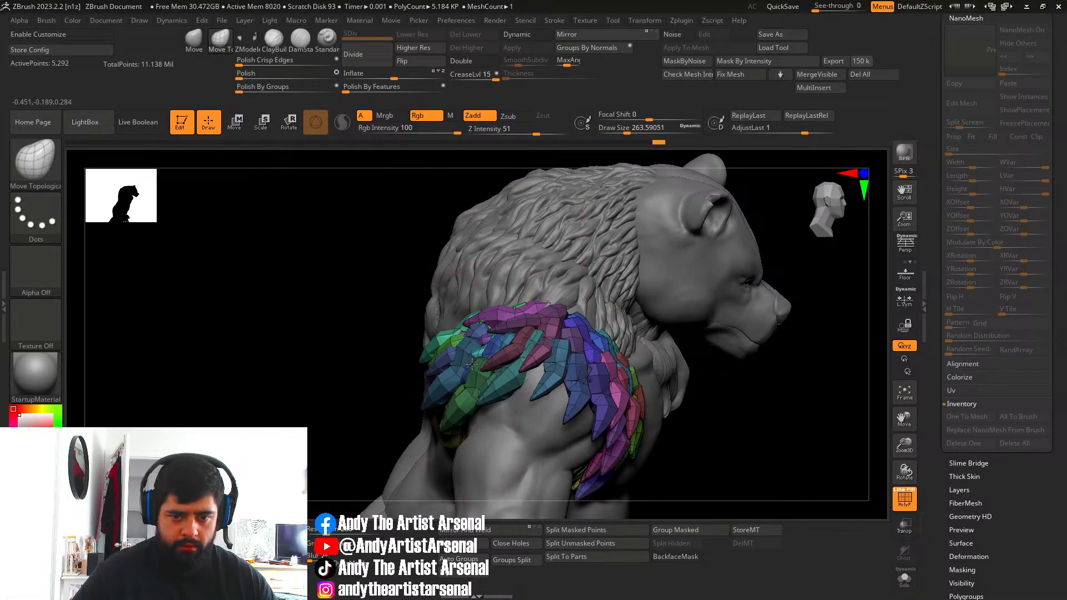
pyautogui.moveTo(489, 359); pyautogui.dragTo(439, 461, button='right')
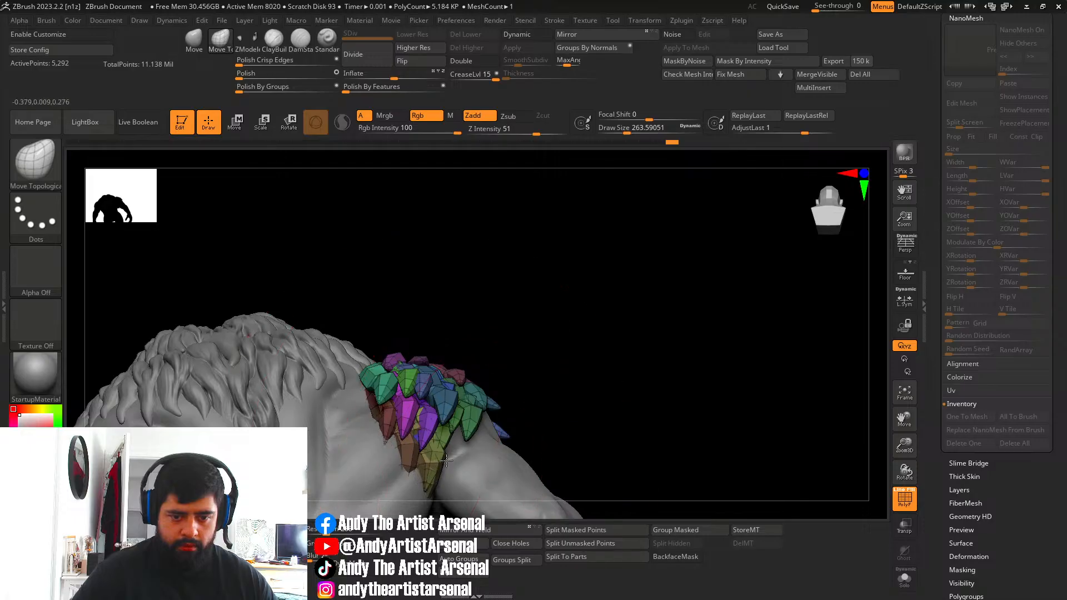
# Hide the stray fur strands around the armpit using the SelectRect brush.
pyautogui.keyDown('ctrl'); pyautogui.keyDown('shift'); pyautogui.click(434, 456); pyautogui.keyUp('shift'); pyautogui.keyUp('ctrl')
pyautogui.keyDown('alt'); pyautogui.moveTo(507, 395); pyautogui.dragTo(549, 328, button='right'); pyautogui.keyUp('alt')
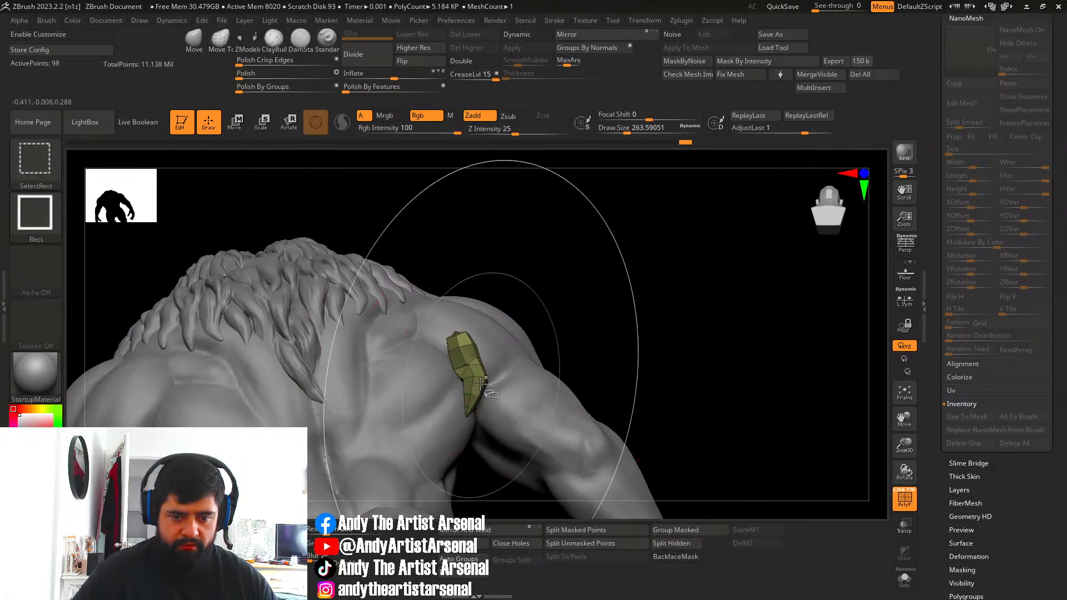
pyautogui.keyDown('ctrl'); pyautogui.keyDown('shift'); pyautogui.click(480, 384); pyautogui.keyUp('shift'); pyautogui.keyUp('ctrl')
pyautogui.moveTo(494, 382); pyautogui.dragTo(514, 339, button='right')
pyautogui.keyDown('ctrl'); pyautogui.keyDown('shift'); pyautogui.click(472, 398); pyautogui.keyUp('shift'); pyautogui.keyUp('ctrl')
pyautogui.keyDown('ctrl'); pyautogui.keyDown('shift'); pyautogui.click(471, 383); pyautogui.keyUp('shift'); pyautogui.keyUp('ctrl')
pyautogui.keyDown('ctrl'); pyautogui.keyDown('shift'); pyautogui.click(508, 398); pyautogui.keyUp('shift'); pyautogui.keyUp('ctrl')
pyautogui.keyDown('ctrl'); pyautogui.keyDown('shift'); pyautogui.click(516, 402); pyautogui.keyUp('shift'); pyautogui.keyUp('ctrl')
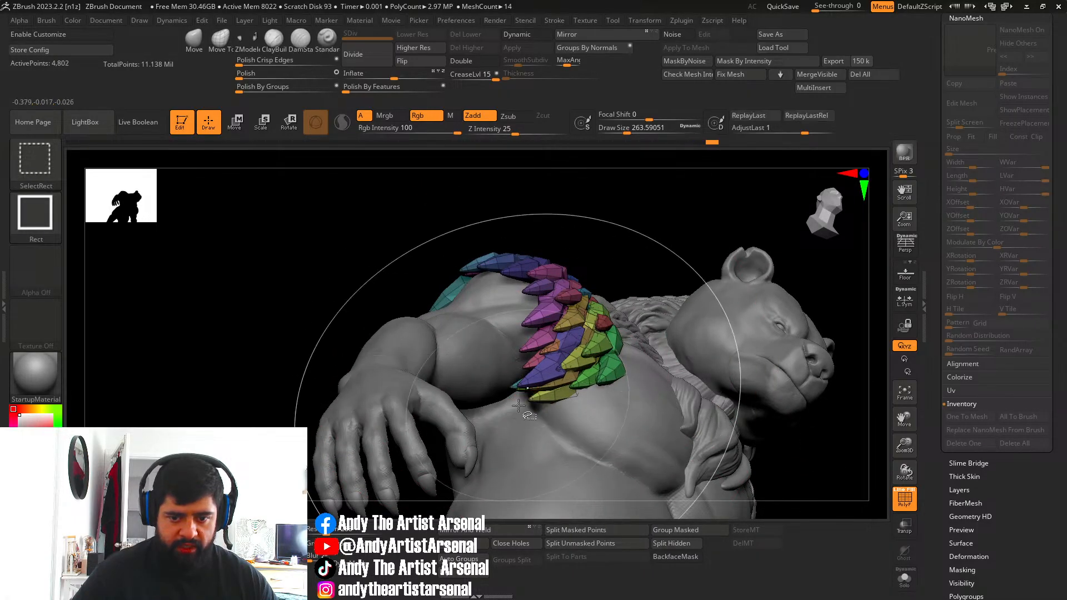
pyautogui.keyDown('ctrl'); pyautogui.keyDown('shift'); pyautogui.click(510, 385); pyautogui.keyUp('shift'); pyautogui.keyUp('ctrl')
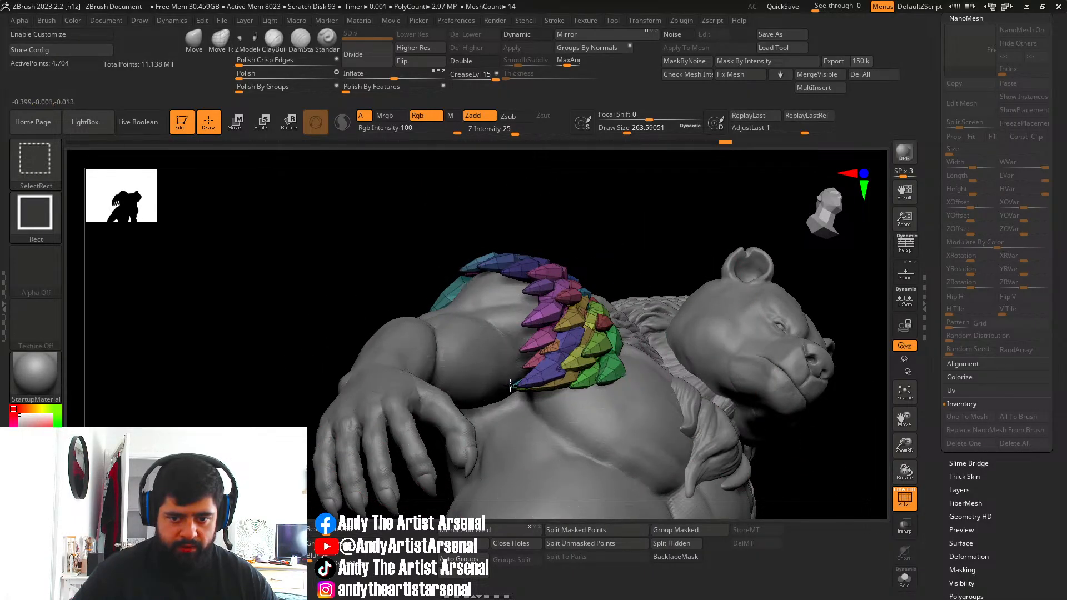
pyautogui.moveTo(519, 390); pyautogui.dragTo(508, 304, button='right')
pyautogui.keyDown('ctrl'); pyautogui.keyDown('shift'); pyautogui.click(564, 368); pyautogui.keyUp('shift'); pyautogui.keyUp('ctrl')
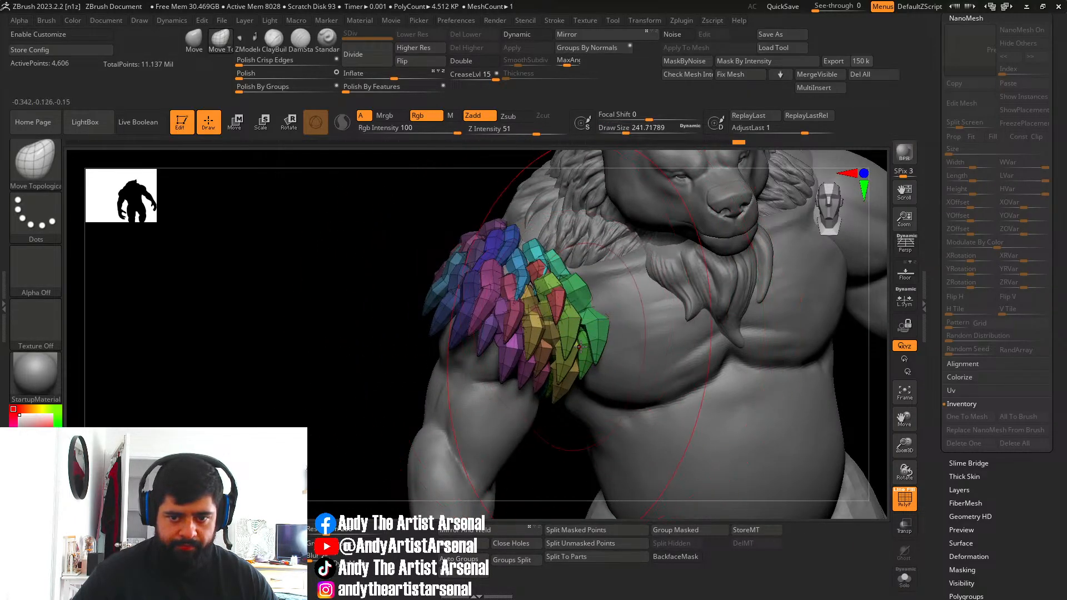
# Hide the remaining unwanted strands at the front of the armpit and delete all hidden strands from the fur mesh.
pyautogui.moveTo(585, 320)
pyautogui.mouseDown(button='right')
pyautogui.moveTo(589, 354)
pyautogui.moveTo(561, 361)
pyautogui.moveTo(553, 339)
pyautogui.moveTo(560, 403)
pyautogui.moveTo(631, 342)
pyautogui.moveTo(590, 339)
pyautogui.moveTo(537, 381)
pyautogui.moveTo(519, 382)
pyautogui.moveTo(531, 348)
pyautogui.moveTo(508, 339)
pyautogui.moveTo(506, 325)
pyautogui.mouseUp(button='right')
pyautogui.keyDown('ctrl'); pyautogui.keyDown('shift'); pyautogui.click(552, 337); pyautogui.keyUp('shift'); pyautogui.keyUp('ctrl')
pyautogui.keyDown('ctrl'); pyautogui.keyDown('shift'); pyautogui.click(552, 338); pyautogui.keyUp('shift'); pyautogui.keyUp('ctrl')
pyautogui.press('b')
pyautogui.press('m')
pyautogui.press('t')
pyautogui.keyDown('ctrl'); pyautogui.keyDown('shift'); pyautogui.click(532, 347); pyautogui.keyUp('shift'); pyautogui.keyUp('ctrl')
pyautogui.keyDown('ctrl'); pyautogui.keyDown('shift'); pyautogui.click(531, 347); pyautogui.keyUp('shift'); pyautogui.keyUp('ctrl')
pyautogui.click(481, 541)
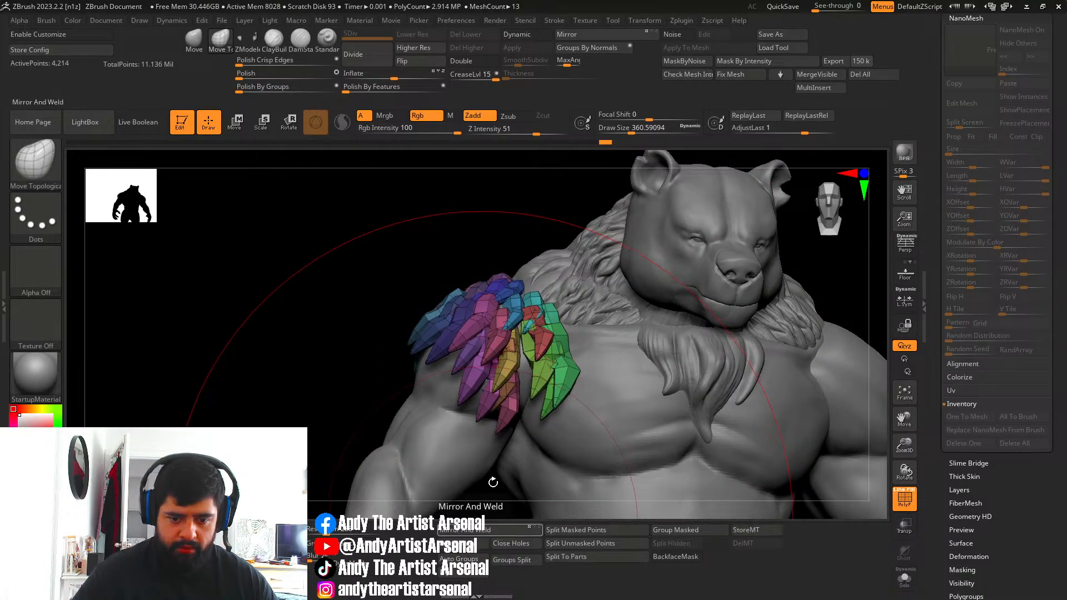
# Adjust the front and upper shoulder strands with the Move Topological brush and undo the last stroke.
pyautogui.moveTo(533, 352); pyautogui.dragTo(515, 378)
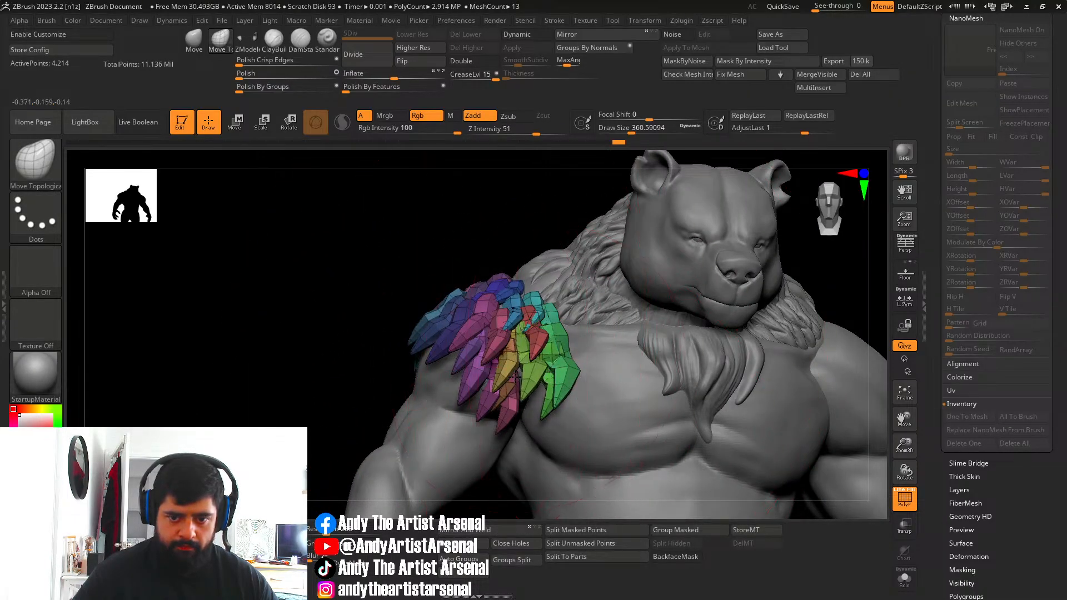
pyautogui.moveTo(525, 367)
pyautogui.mouseDown(button='right')
pyautogui.moveTo(516, 388)
pyautogui.moveTo(524, 352)
pyautogui.moveTo(563, 351)
pyautogui.mouseUp(button='right')
pyautogui.moveTo(561, 338); pyautogui.dragTo(566, 330)
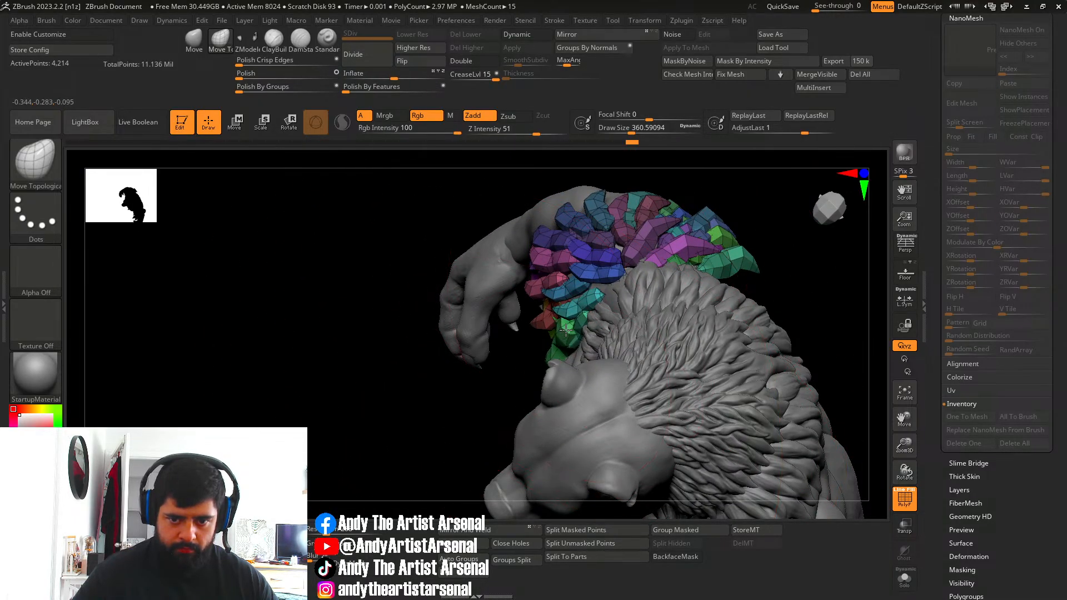
pyautogui.moveTo(564, 328)
pyautogui.mouseDown(button='right')
pyautogui.moveTo(529, 354)
pyautogui.moveTo(535, 282)
pyautogui.moveTo(560, 258)
pyautogui.moveTo(542, 269)
pyautogui.moveTo(575, 265)
pyautogui.moveTo(556, 255)
pyautogui.mouseUp(button='right')
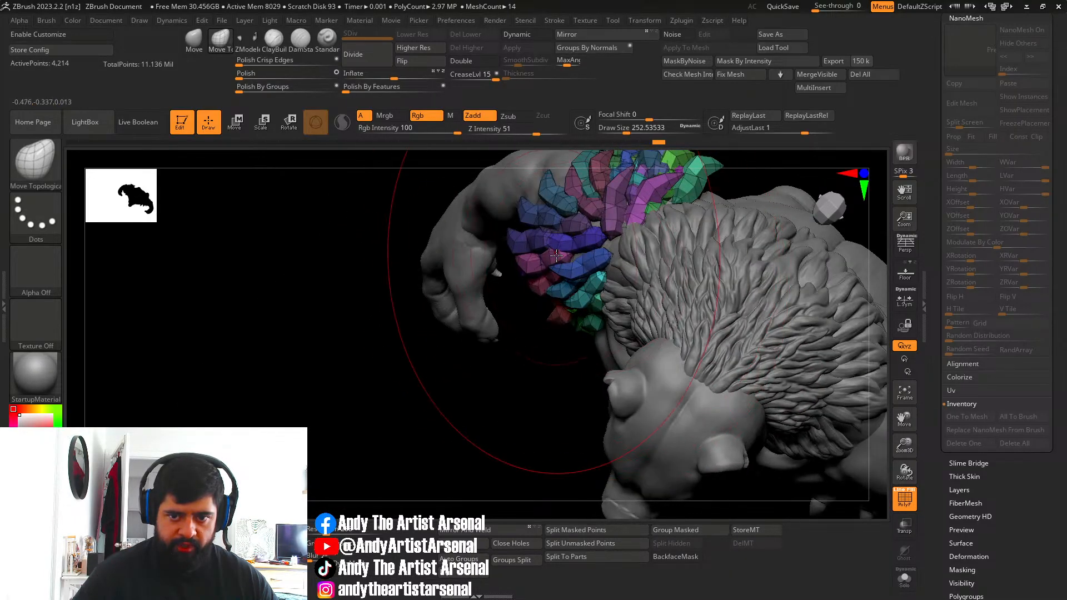
pyautogui.moveTo(565, 256); pyautogui.dragTo(557, 260)
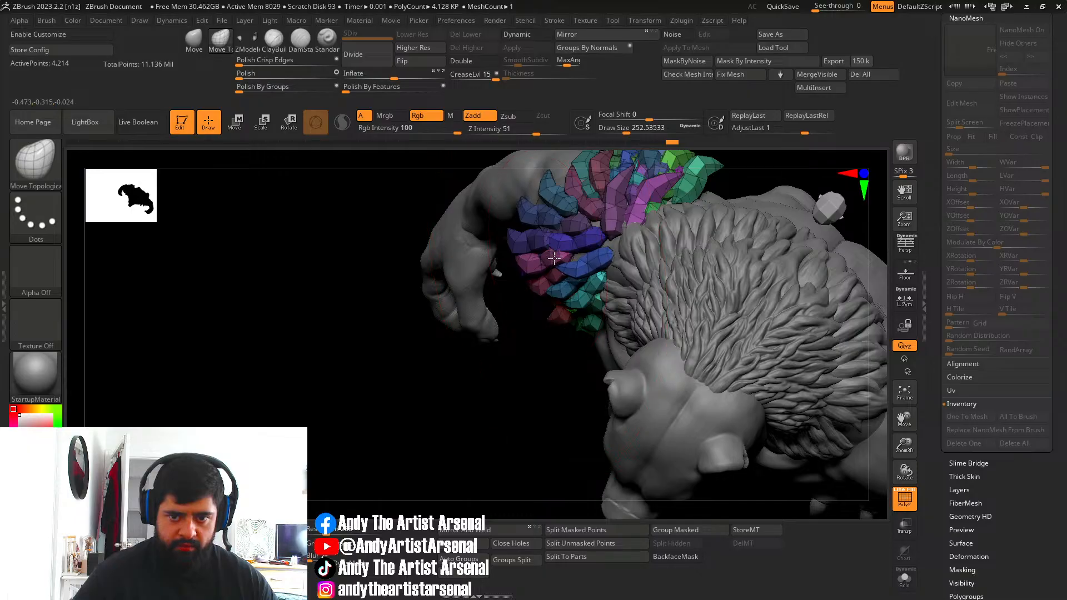
pyautogui.hotkey('ctrl', 'z')
# Nudge individual strands on top of the shoulder with Move Topological to tidy their overlap, reducing the brush size to about 182.
pyautogui.moveTo(538, 286)
pyautogui.mouseDown(button='right')
pyautogui.moveTo(550, 244)
pyautogui.moveTo(559, 253)
pyautogui.mouseUp(button='right')
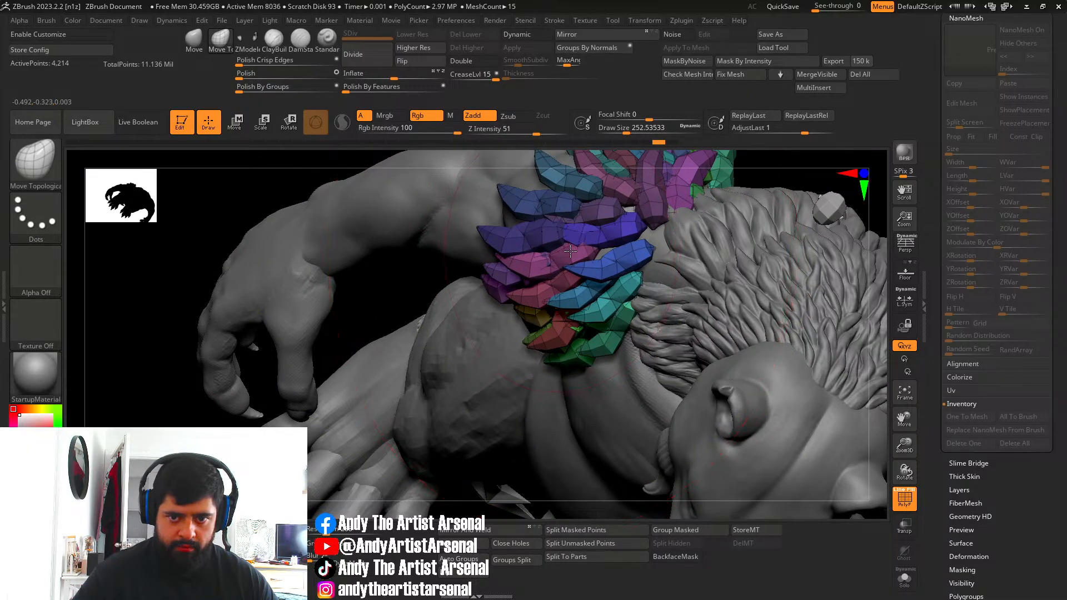
pyautogui.moveTo(620, 251); pyautogui.dragTo(623, 251)
pyautogui.moveTo(610, 272); pyautogui.dragTo(551, 247, button='right')
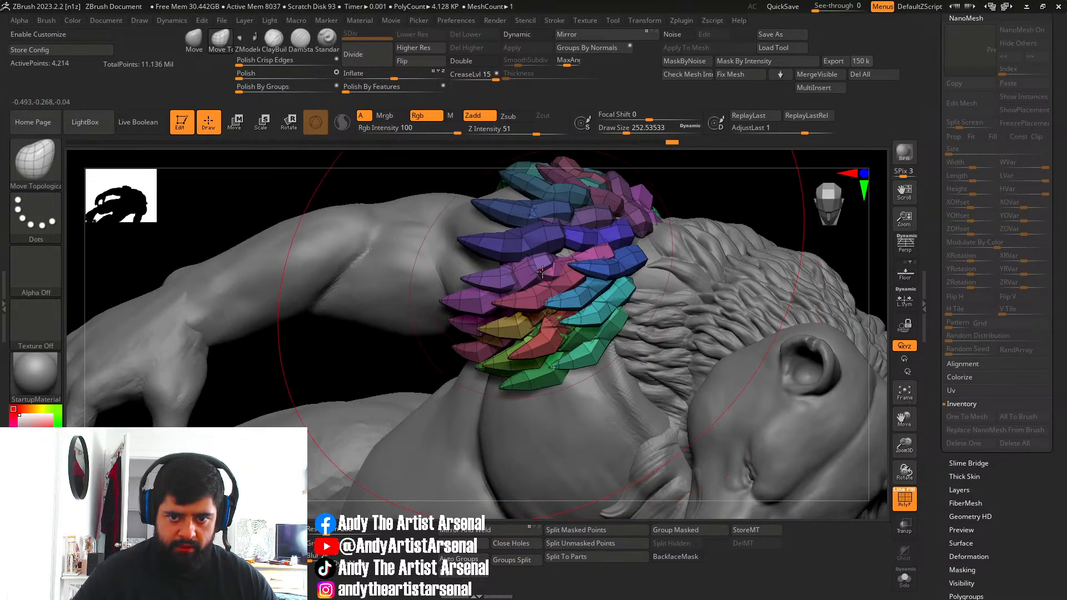
pyautogui.moveTo(544, 256); pyautogui.dragTo(552, 256)
pyautogui.moveTo(548, 264); pyautogui.dragTo(525, 276, button='right')
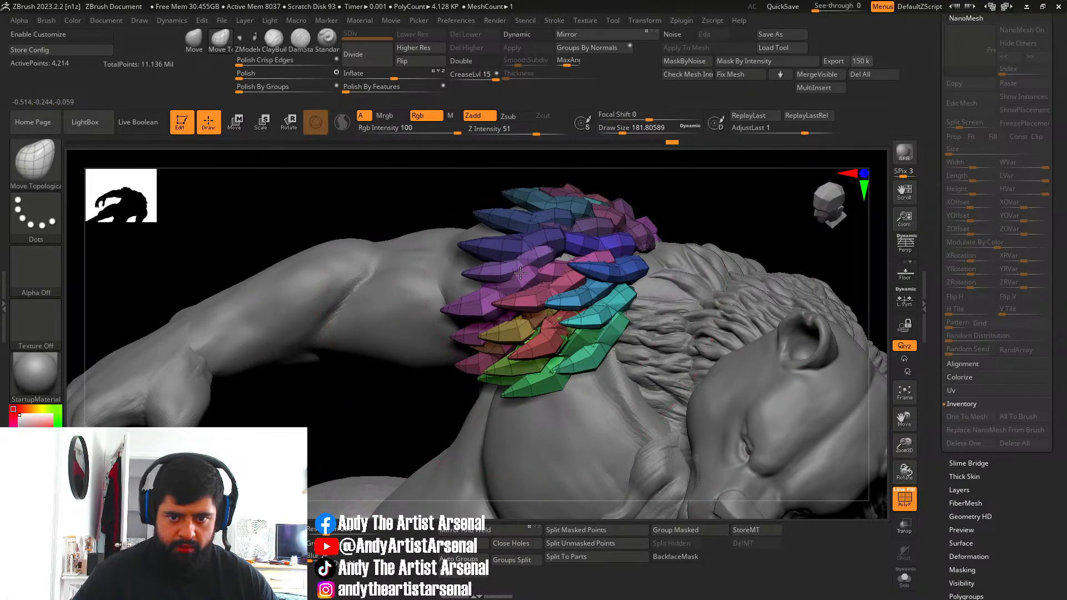
pyautogui.moveTo(560, 256)
pyautogui.mouseDown(button='right')
pyautogui.moveTo(547, 253)
pyautogui.moveTo(499, 305)
pyautogui.moveTo(500, 245)
pyautogui.mouseUp(button='right')
# Hide the unwanted lower strands on the back of the shoulder and remove them with Delete Hidden.
pyautogui.moveTo(599, 242)
pyautogui.keyDown('ctrl'); pyautogui.mouseDown(button='right')
pyautogui.moveTo(584, 219)
pyautogui.moveTo(585, 277)
pyautogui.moveTo(565, 245)
pyautogui.moveTo(557, 291)
pyautogui.moveTo(481, 341)
pyautogui.moveTo(463, 343)
pyautogui.moveTo(486, 318)
pyautogui.moveTo(430, 334)
pyautogui.moveTo(425, 349)
pyautogui.moveTo(425, 335)
pyautogui.mouseUp(button='right'); pyautogui.keyUp('ctrl')
pyautogui.keyDown('ctrl'); pyautogui.keyDown('shift'); pyautogui.click(431, 328); pyautogui.keyUp('shift'); pyautogui.keyUp('ctrl')
pyautogui.keyDown('ctrl'); pyautogui.keyDown('shift'); pyautogui.click(403, 349); pyautogui.keyUp('shift'); pyautogui.keyUp('ctrl')
pyautogui.keyDown('ctrl'); pyautogui.keyDown('shift'); pyautogui.click(400, 330); pyautogui.keyUp('shift'); pyautogui.keyUp('ctrl')
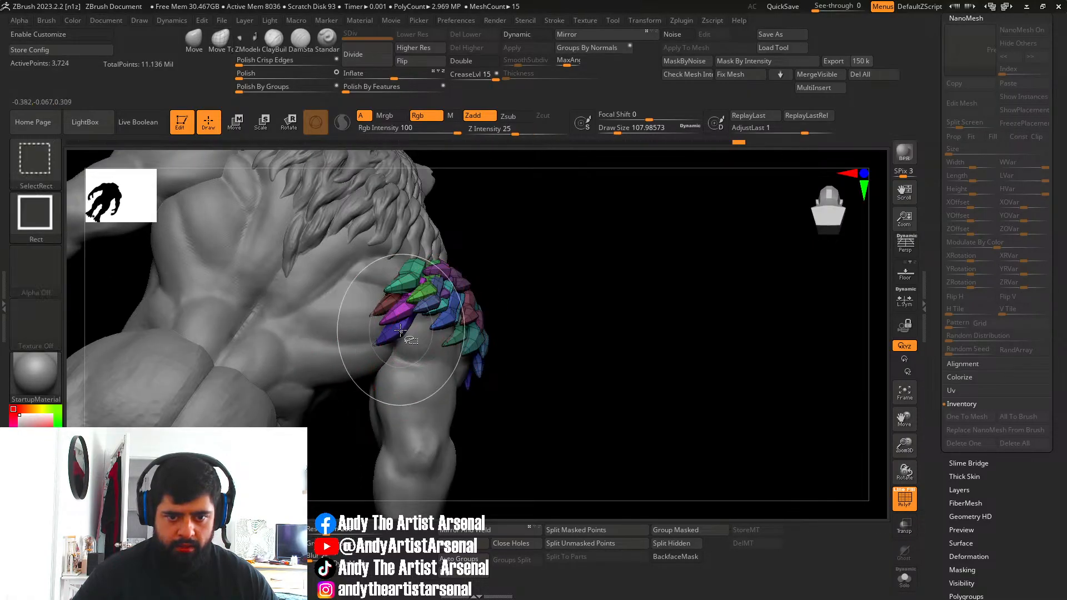
pyautogui.keyDown('ctrl'); pyautogui.keyDown('shift'); pyautogui.click(401, 330); pyautogui.keyUp('shift'); pyautogui.keyUp('ctrl')
pyautogui.moveTo(491, 357); pyautogui.dragTo(452, 346, button='right')
pyautogui.keyDown('ctrl'); pyautogui.keyDown('shift'); pyautogui.click(380, 318); pyautogui.keyUp('shift'); pyautogui.keyUp('ctrl')
pyautogui.keyDown('ctrl'); pyautogui.keyDown('shift'); pyautogui.click(372, 308); pyautogui.keyUp('shift'); pyautogui.keyUp('ctrl')
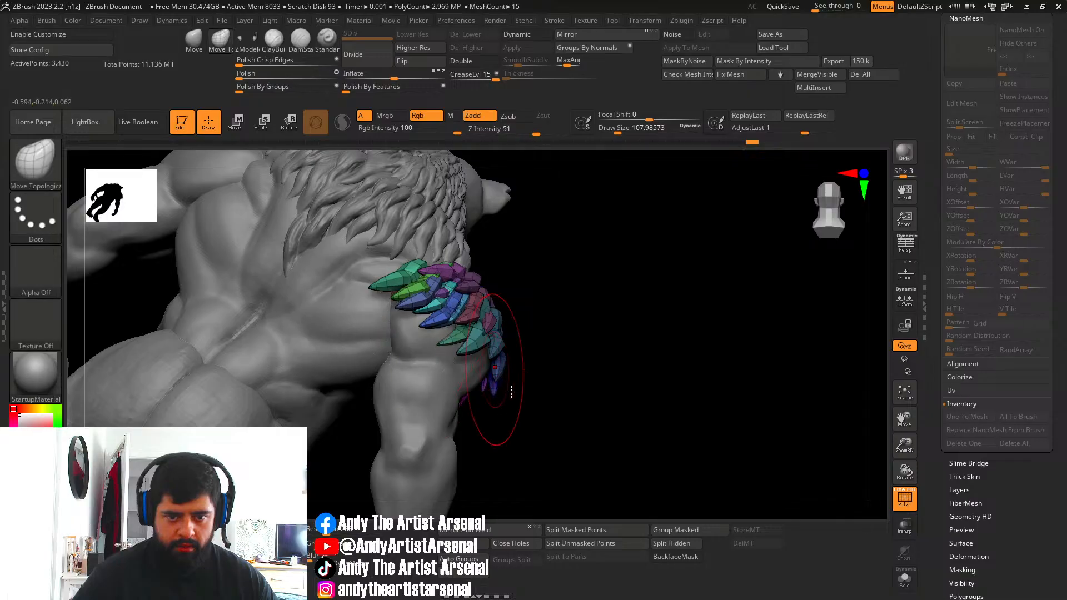
pyautogui.moveTo(511, 392)
pyautogui.mouseDown(button='right')
pyautogui.moveTo(522, 410)
pyautogui.moveTo(461, 428)
pyautogui.moveTo(505, 384)
pyautogui.mouseUp(button='right')
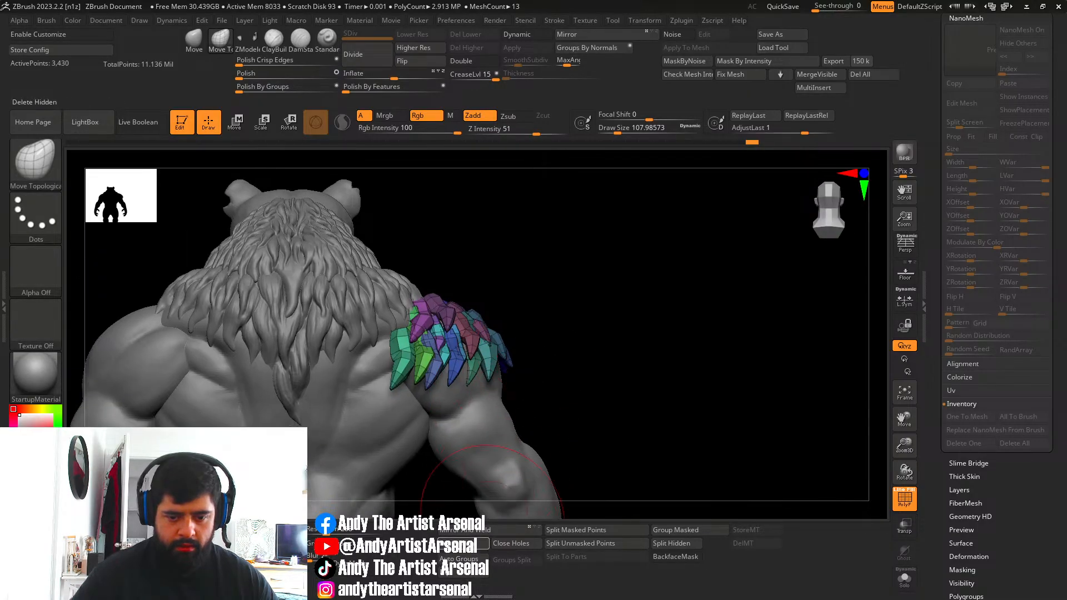
pyautogui.click(470, 544)
# Turn off the polyframe display and enable Dynamic Subdivision on the shoulder fur.
pyautogui.moveTo(461, 354); pyautogui.dragTo(419, 328, button='right')
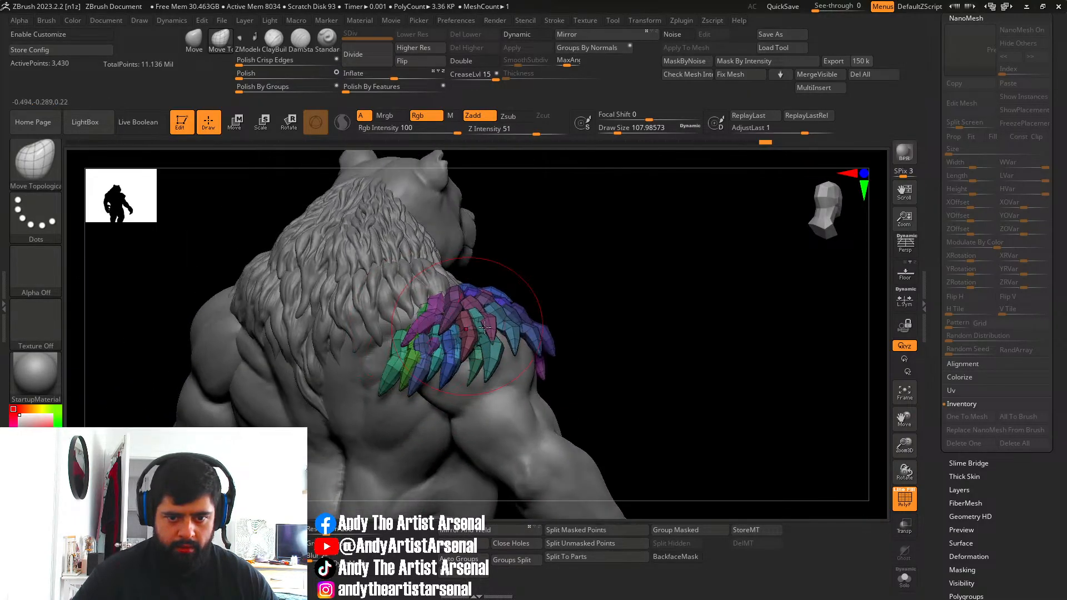
pyautogui.click(904, 499)
pyautogui.keyDown('ctrl'); pyautogui.moveTo(597, 412); pyautogui.dragTo(477, 333, button='right'); pyautogui.keyUp('ctrl')
pyautogui.moveTo(528, 195); pyautogui.dragTo(506, 167, button='right')
pyautogui.click(536, 37)
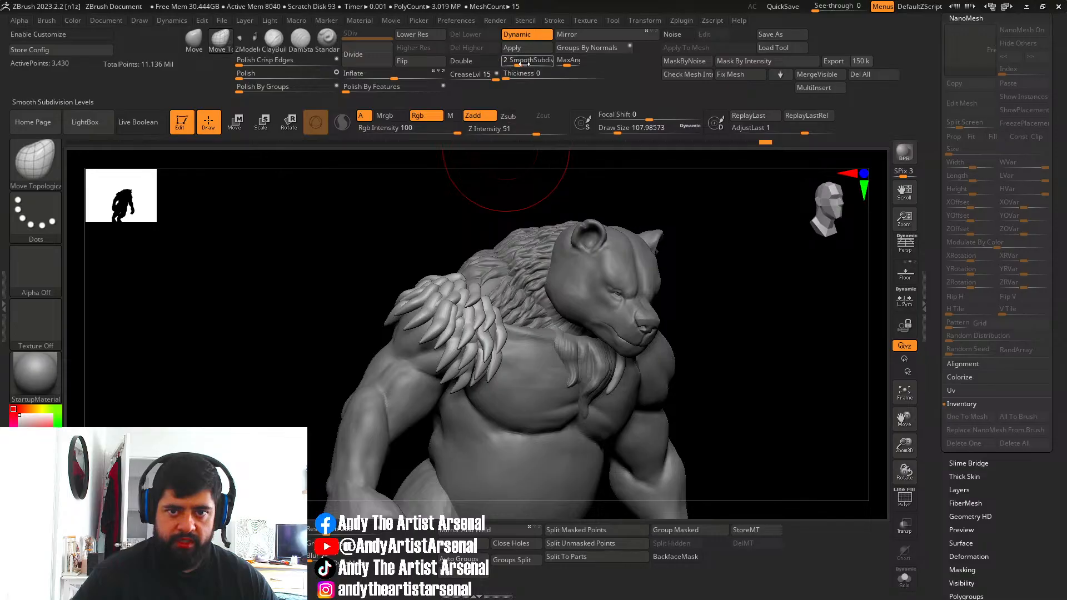
# Undo the last fur changes and set the strands' crease level to 1.
pyautogui.moveTo(434, 247); pyautogui.dragTo(420, 253, button='right')
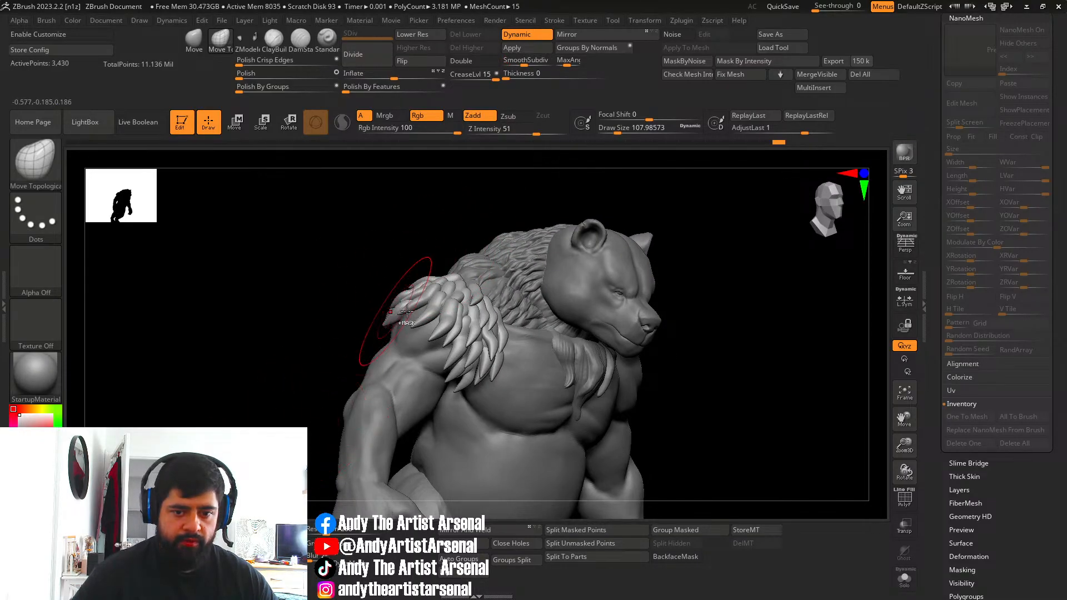
pyautogui.hotkey('ctrl', 'z')
pyautogui.hotkey('ctrl', 'z')
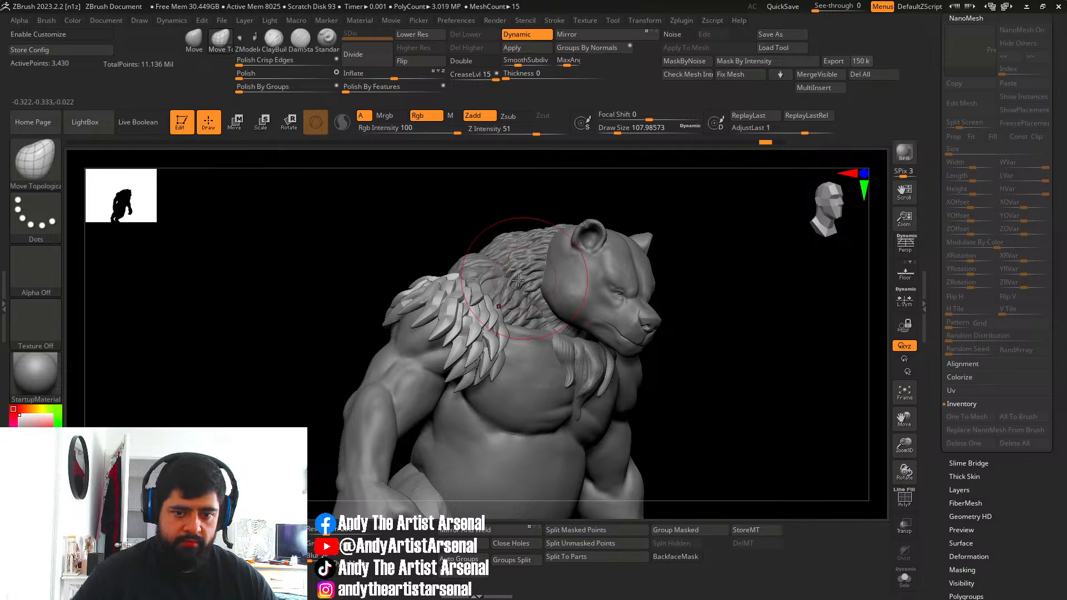
pyautogui.moveTo(489, 285); pyautogui.dragTo(489, 170, button='right')
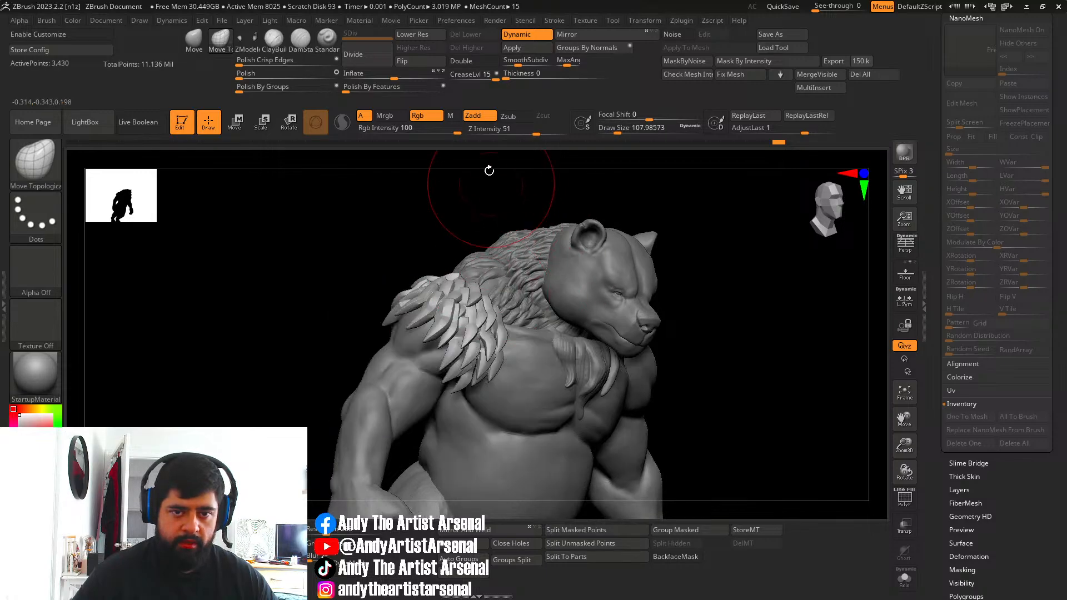
pyautogui.click(456, 79)
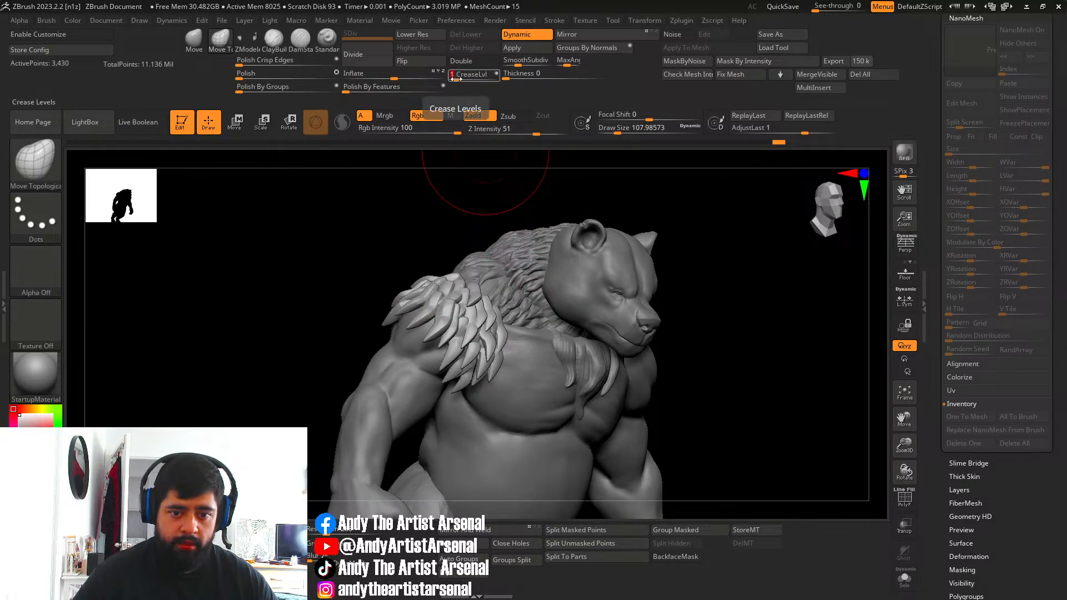
pyautogui.moveTo(487, 233)
pyautogui.mouseDown(button='right')
pyautogui.moveTo(442, 255)
pyautogui.moveTo(435, 245)
pyautogui.moveTo(445, 283)
pyautogui.moveTo(418, 320)
pyautogui.moveTo(427, 290)
pyautogui.mouseUp(button='right')
# Use the Move brush at size about 108 to shift the strands on the top and front of the shoulder.
pyautogui.click(196, 43)
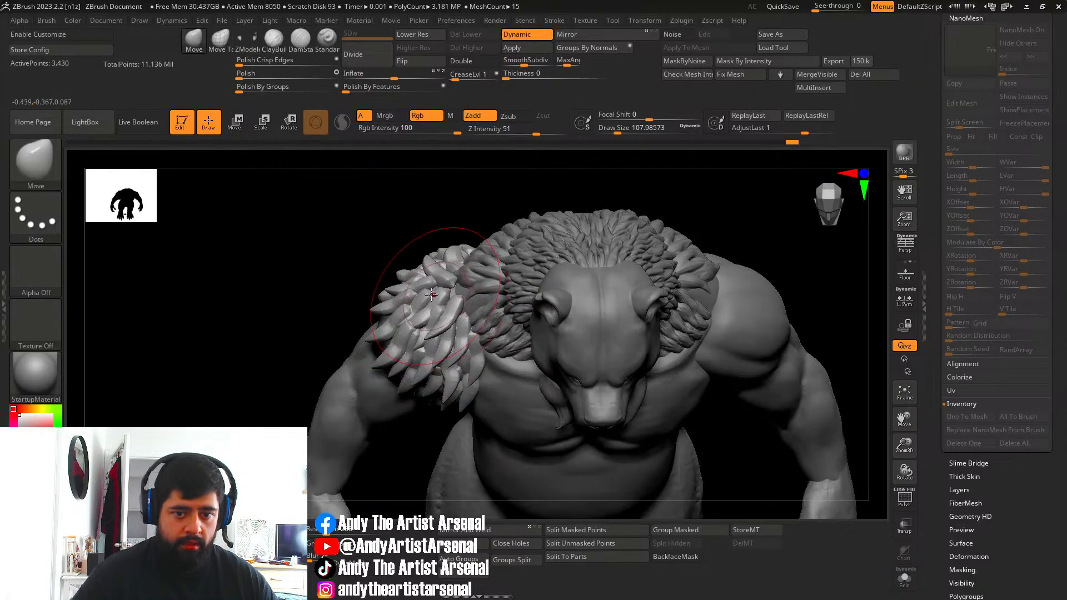
pyautogui.moveTo(428, 291); pyautogui.dragTo(421, 303)
pyautogui.moveTo(392, 308)
pyautogui.mouseDown(button='right')
pyautogui.moveTo(421, 303)
pyautogui.moveTo(425, 266)
pyautogui.moveTo(398, 258)
pyautogui.mouseUp(button='right')
pyautogui.moveTo(421, 344); pyautogui.dragTo(414, 327)
pyautogui.moveTo(433, 304); pyautogui.dragTo(436, 278, button='right')
pyautogui.moveTo(457, 313); pyautogui.dragTo(462, 303)
pyautogui.moveTo(447, 283); pyautogui.dragTo(464, 286, button='right')
pyautogui.moveTo(469, 345); pyautogui.dragTo(453, 351)
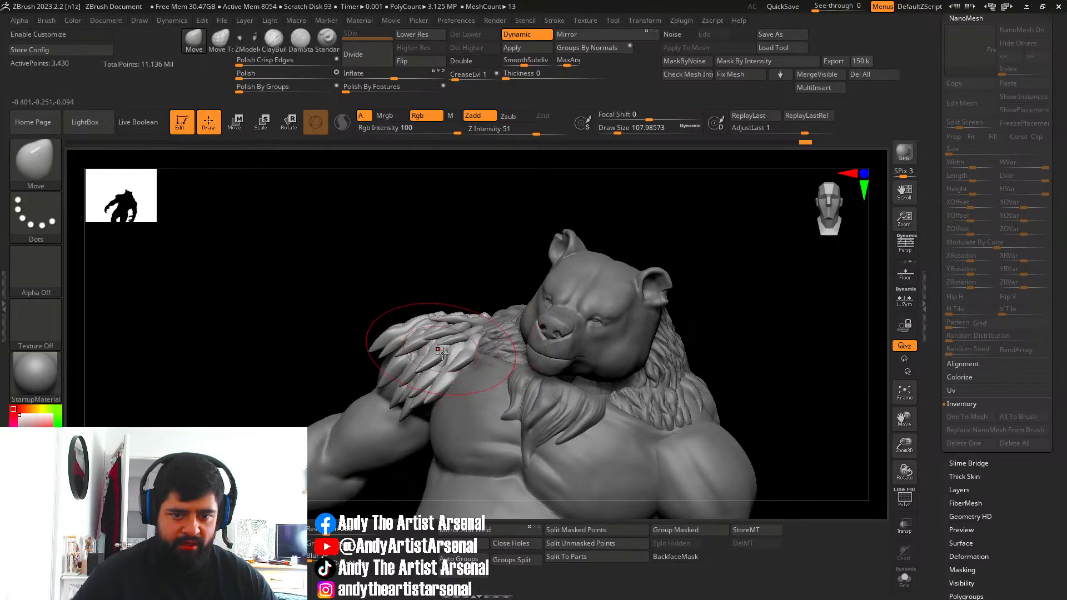
pyautogui.moveTo(423, 350); pyautogui.dragTo(451, 349, button='right')
pyautogui.moveTo(445, 364); pyautogui.dragTo(438, 369)
# Push the strands on the outer side and back of the shoulder into shape with the Move brush.
pyautogui.moveTo(339, 379)
pyautogui.mouseDown(button='right')
pyautogui.moveTo(379, 381)
pyautogui.moveTo(384, 358)
pyautogui.mouseUp(button='right')
pyautogui.moveTo(369, 355); pyautogui.dragTo(360, 345)
pyautogui.moveTo(334, 339)
pyautogui.mouseDown(button='right')
pyautogui.moveTo(371, 337)
pyautogui.moveTo(367, 328)
pyautogui.mouseUp(button='right')
pyautogui.moveTo(311, 322); pyautogui.dragTo(323, 335)
pyautogui.moveTo(322, 348); pyautogui.dragTo(347, 346, button='right')
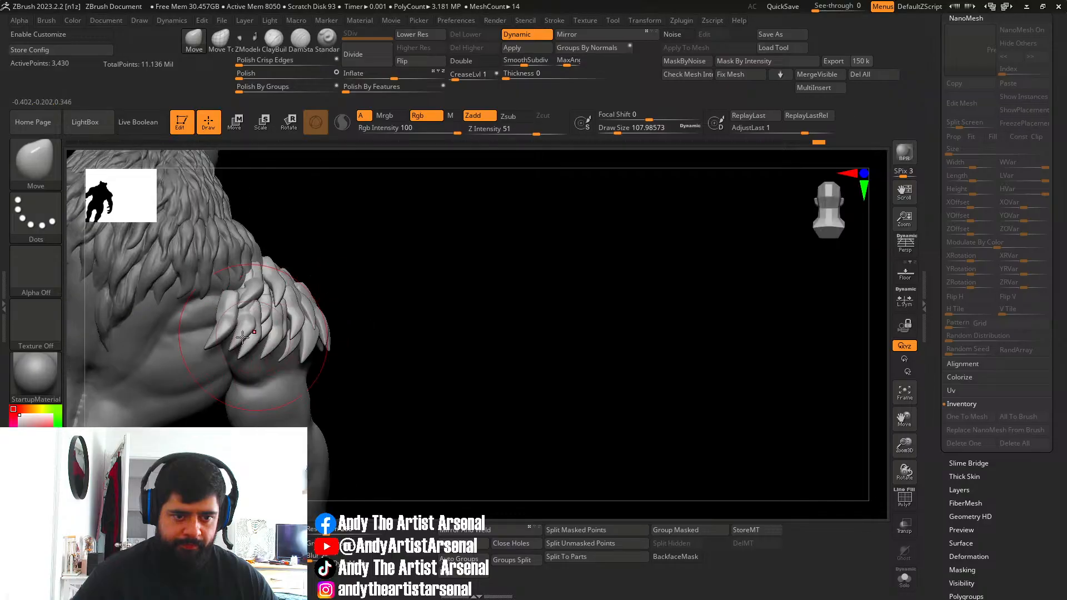
pyautogui.moveTo(245, 332); pyautogui.dragTo(253, 317)
pyautogui.moveTo(261, 312); pyautogui.dragTo(244, 329, button='right')
pyautogui.moveTo(250, 309); pyautogui.dragTo(247, 295)
pyautogui.moveTo(300, 328); pyautogui.dragTo(252, 322, button='right')
pyautogui.moveTo(267, 303); pyautogui.dragTo(272, 295)
pyautogui.moveTo(297, 314); pyautogui.dragTo(269, 317, button='right')
pyautogui.moveTo(269, 330); pyautogui.dragTo(275, 322)
pyautogui.moveTo(275, 321); pyautogui.dragTo(254, 336, button='right')
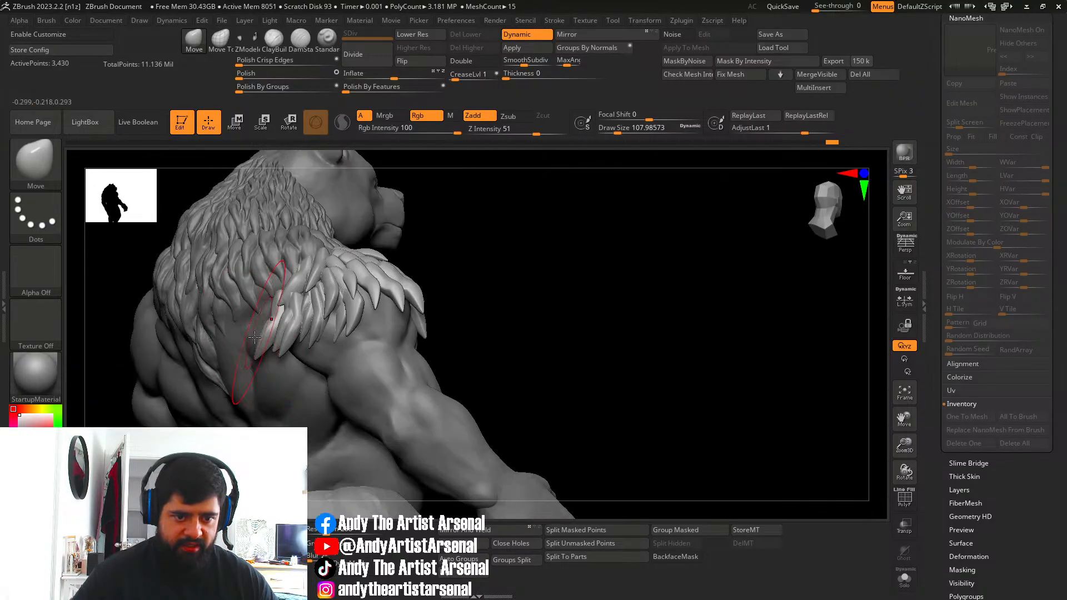
# Refine the rear strands near the shoulder blade and the outer strands with short Move strokes.
pyautogui.moveTo(269, 358); pyautogui.dragTo(278, 344)
pyautogui.moveTo(328, 338); pyautogui.dragTo(303, 334, button='right')
pyautogui.moveTo(305, 325); pyautogui.dragTo(311, 317)
pyautogui.moveTo(348, 322); pyautogui.dragTo(325, 317, button='right')
pyautogui.moveTo(411, 355); pyautogui.dragTo(368, 389, button='right')
pyautogui.moveTo(409, 305); pyautogui.dragTo(396, 283)
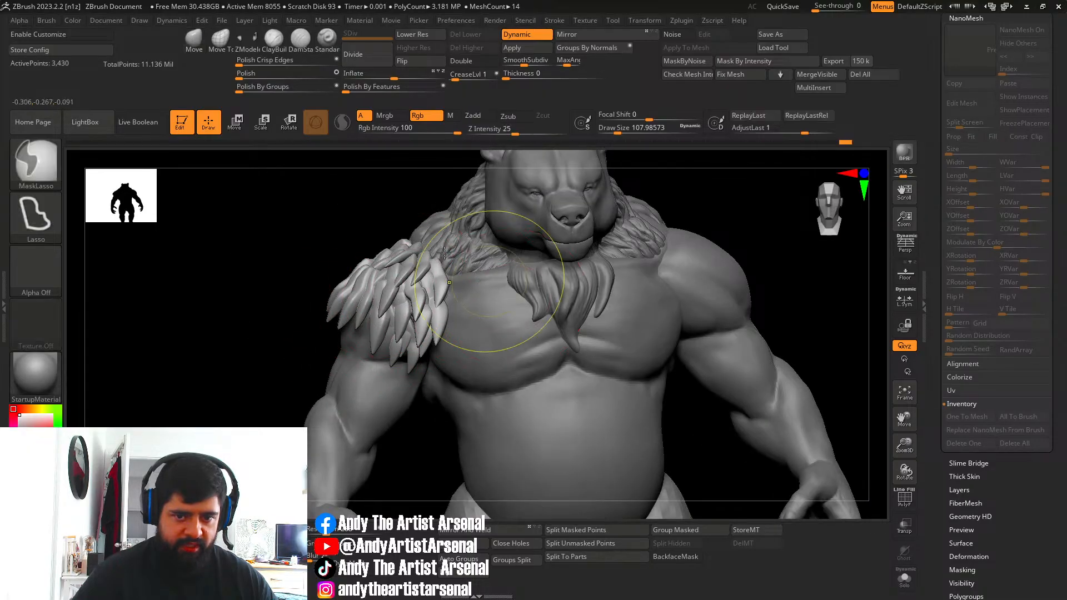
# Reduce the brush size to about 53 and copy the fur to the opposite shoulder with Mirror And Weld.
pyautogui.keyDown('ctrl'); pyautogui.moveTo(491, 278); pyautogui.dragTo(439, 239, button='right'); pyautogui.keyUp('ctrl')
pyautogui.press('s')
pyautogui.moveTo(410, 267); pyautogui.dragTo(404, 267)
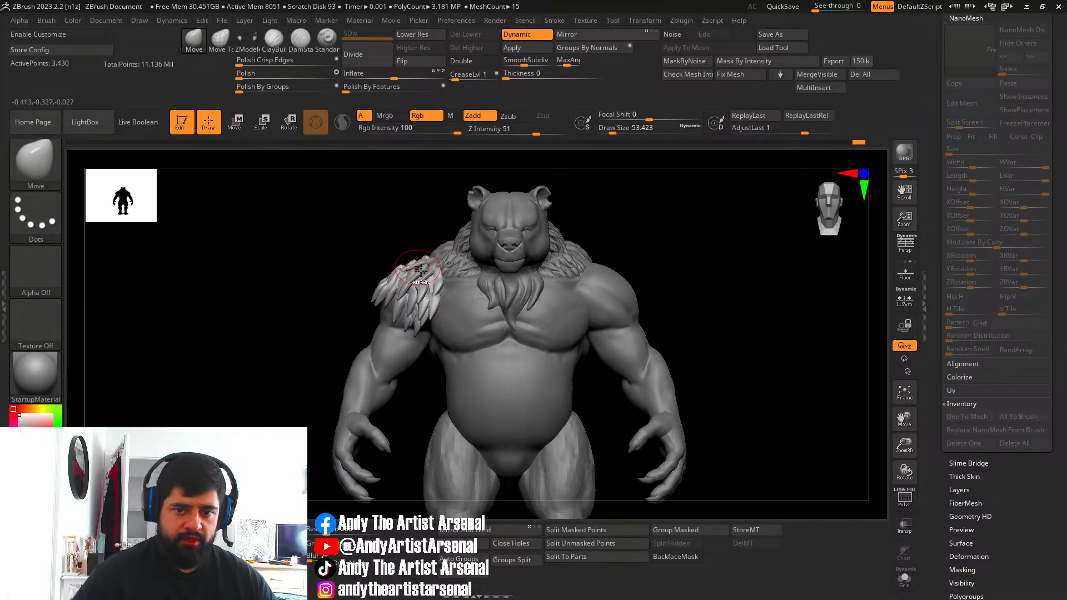
pyautogui.click(481, 532)
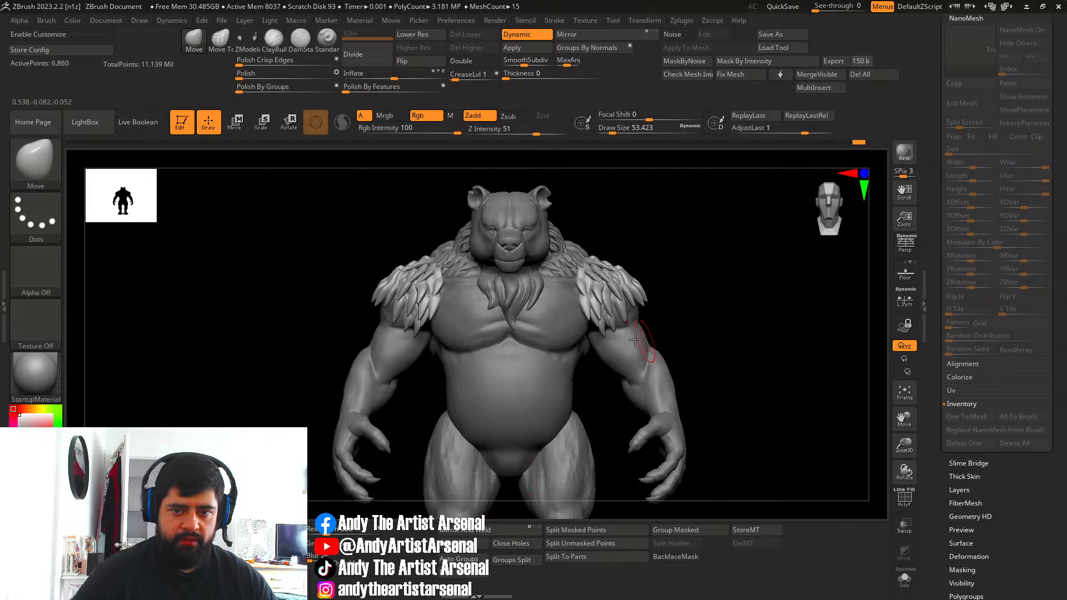
# Turn off the dynamic subdivision preview on the shoulder fur and show its polyframe with the polygroup colours.
pyautogui.moveTo(639, 344); pyautogui.dragTo(655, 310, button='right')
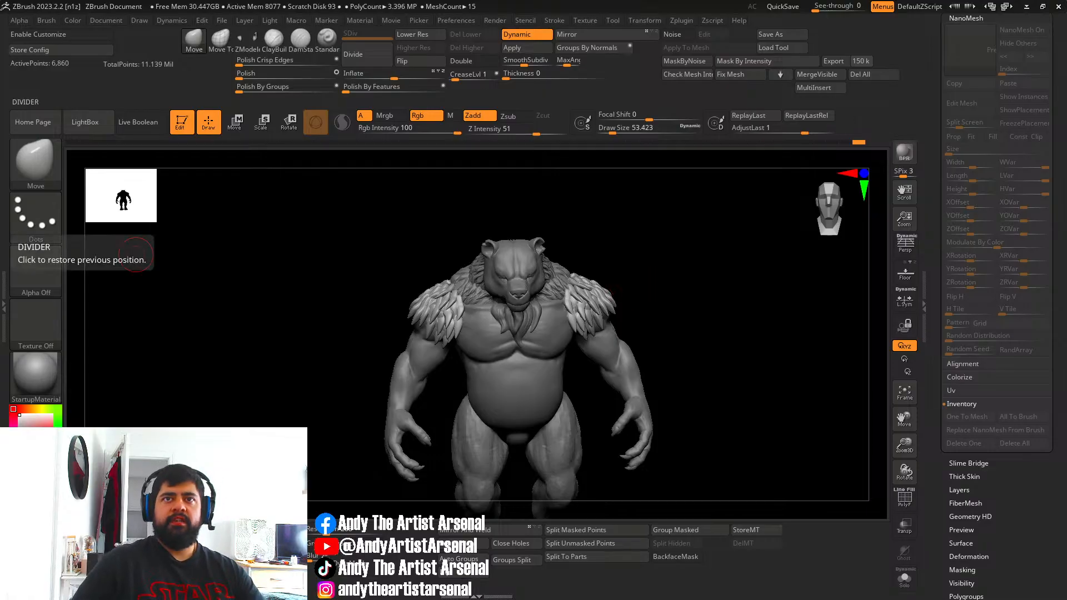
pyautogui.moveTo(678, 200); pyautogui.dragTo(637, 220, button='right')
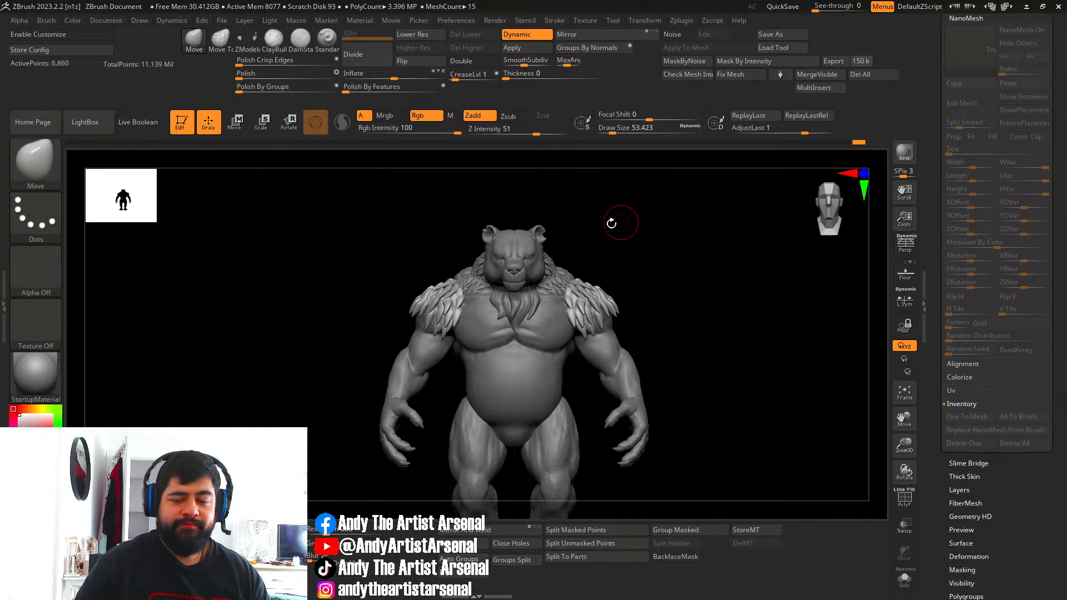
pyautogui.keyDown('alt'); pyautogui.moveTo(611, 223); pyautogui.dragTo(660, 202, button='right'); pyautogui.keyUp('alt')
pyautogui.keyDown('ctrl'); pyautogui.moveTo(660, 202); pyautogui.dragTo(644, 318, button='right'); pyautogui.keyUp('ctrl')
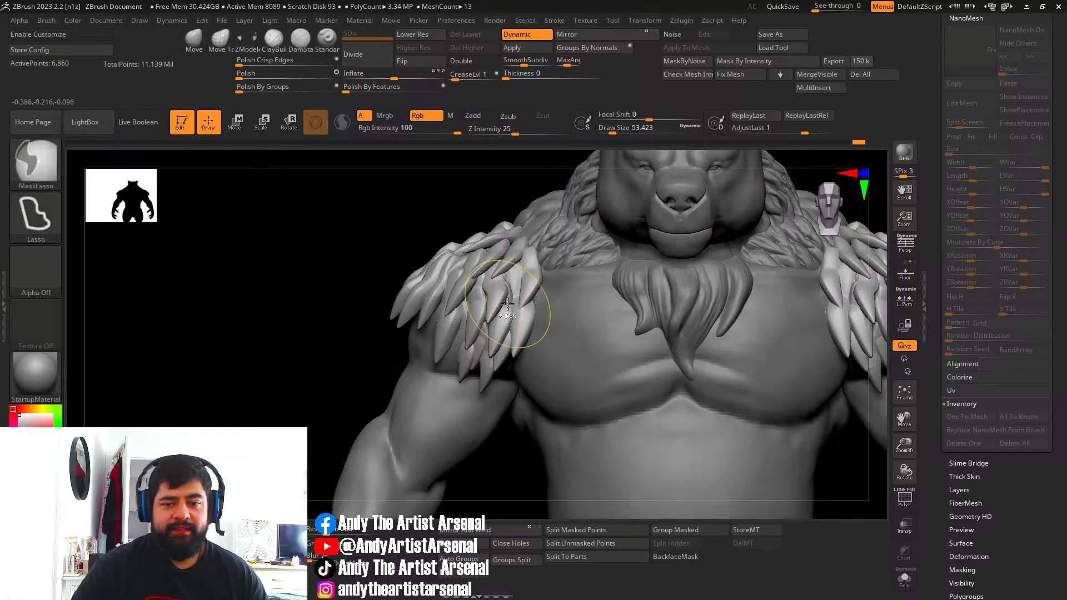
pyautogui.click(529, 36)
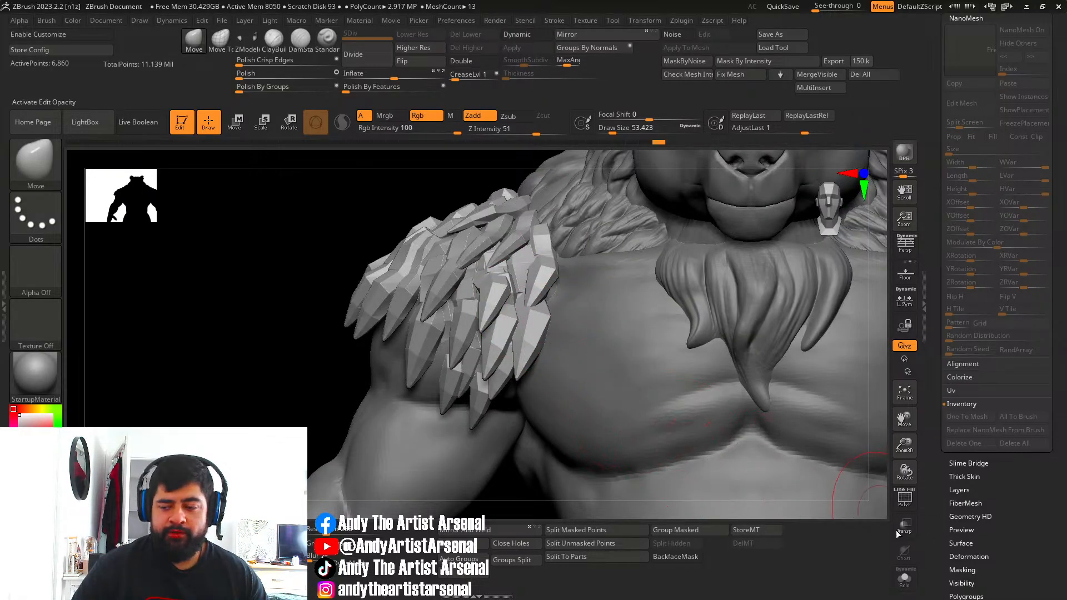
pyautogui.click(904, 498)
pyautogui.moveTo(559, 362); pyautogui.dragTo(543, 391, button='right')
pyautogui.moveTo(600, 431); pyautogui.dragTo(610, 432, button='right')
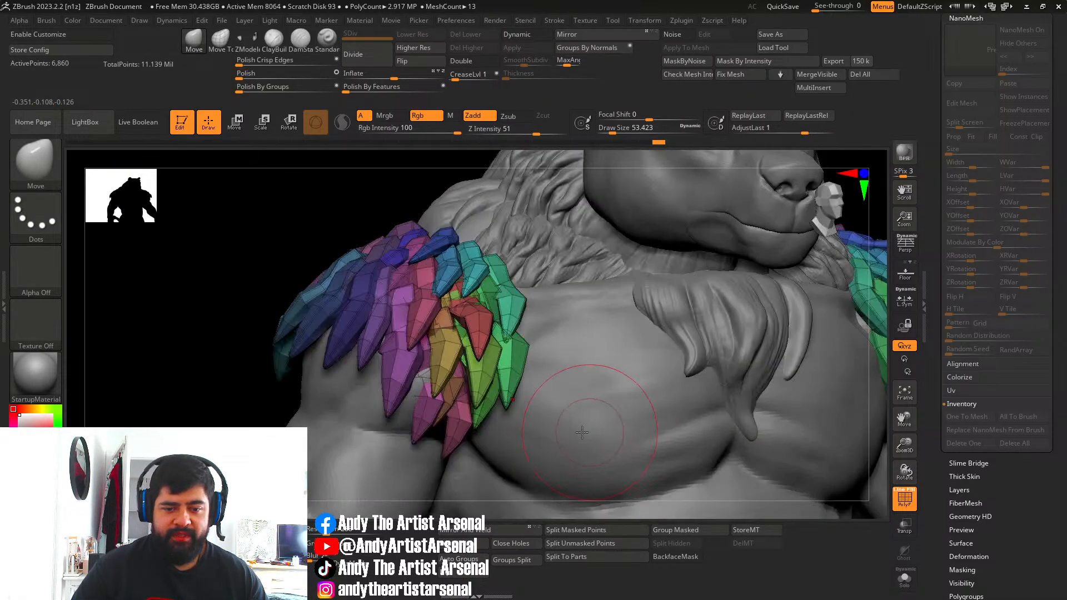
pyautogui.keyDown('alt'); pyautogui.moveTo(563, 388); pyautogui.dragTo(600, 334, button='right'); pyautogui.keyUp('alt')
pyautogui.keyDown('alt'); pyautogui.moveTo(835, 341); pyautogui.dragTo(804, 341, button='right'); pyautogui.keyUp('alt')
# Switch to the Cylinder3D tool with polyframe shown and convert the cylinder to a PolyMesh3D.
pyautogui.moveTo(1059, 161); pyautogui.dragTo(1059, 398)
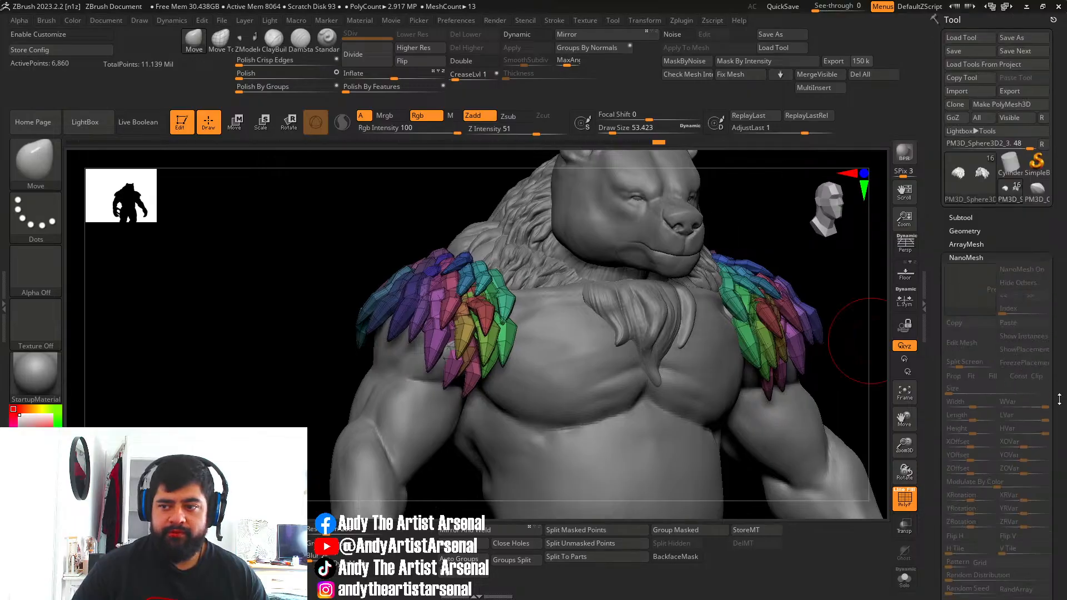
pyautogui.click(1010, 164)
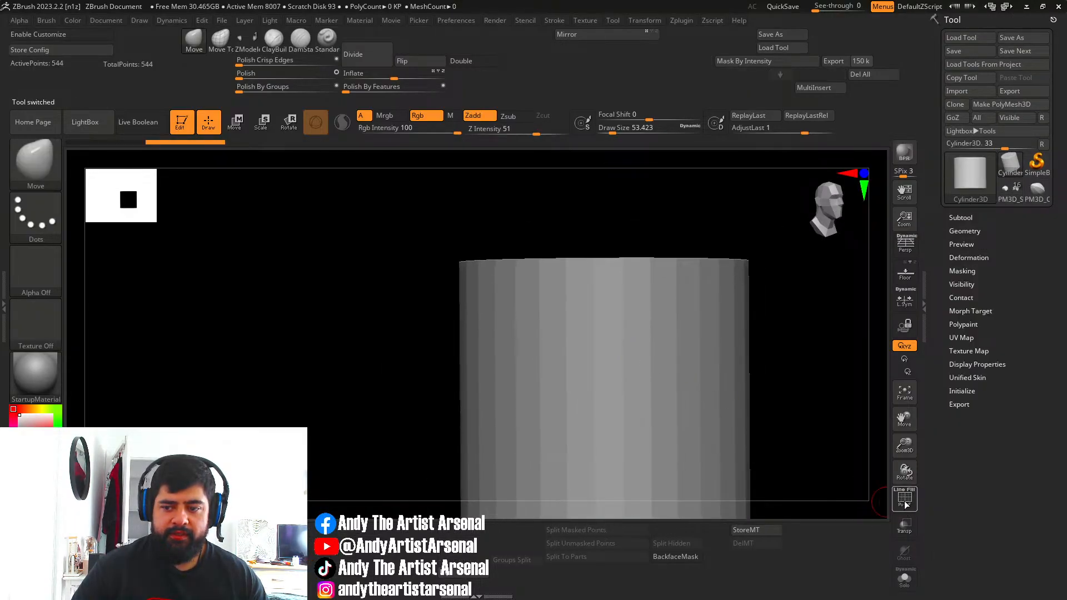
pyautogui.click(905, 505)
pyautogui.keyDown('alt'); pyautogui.moveTo(630, 348); pyautogui.dragTo(605, 320, button='right'); pyautogui.keyUp('alt')
pyautogui.click(1012, 104)
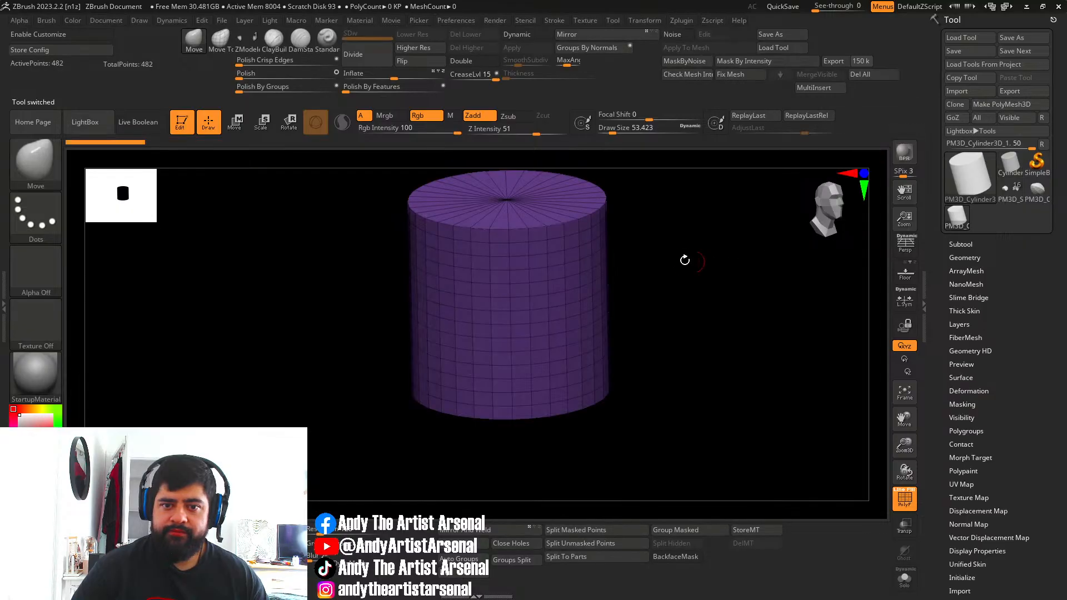
pyautogui.moveTo(684, 258); pyautogui.dragTo(557, 273)
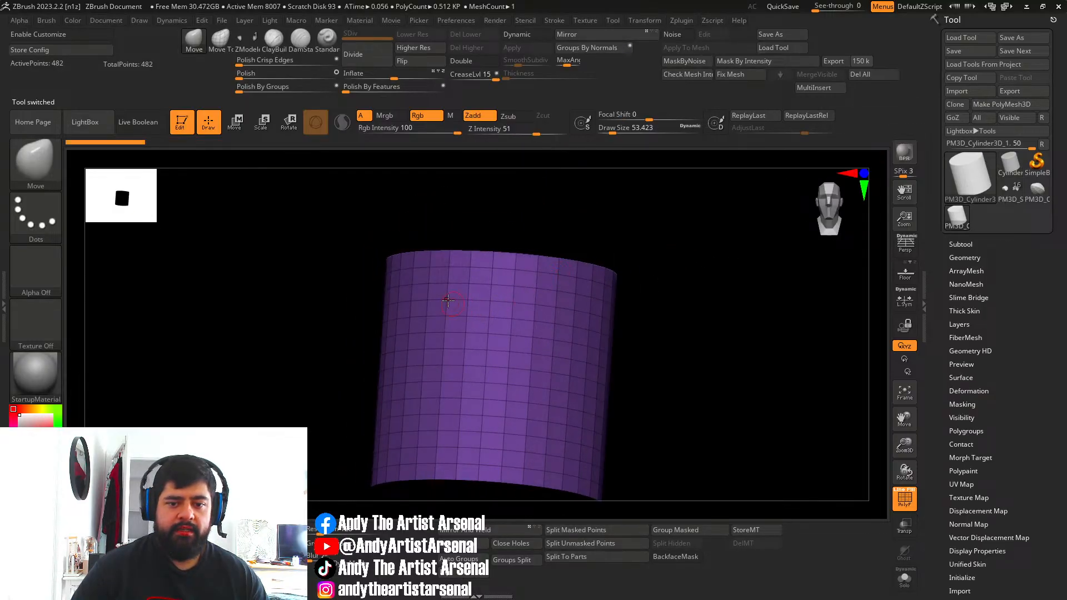
pyautogui.moveTo(448, 301); pyautogui.dragTo(471, 300, button='right')
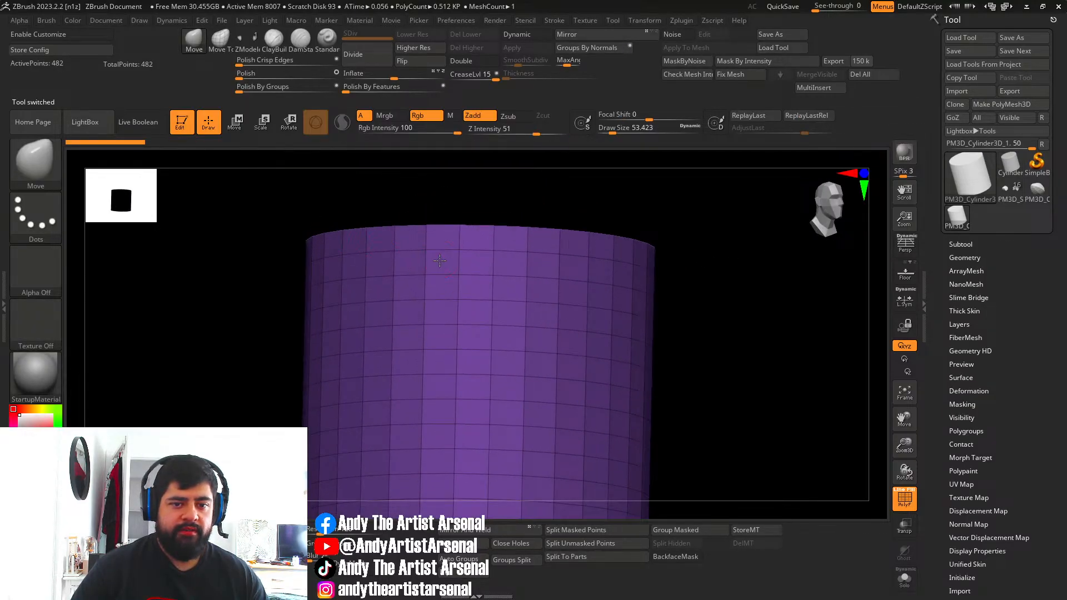
pyautogui.moveTo(439, 261); pyautogui.dragTo(393, 281, button='right')
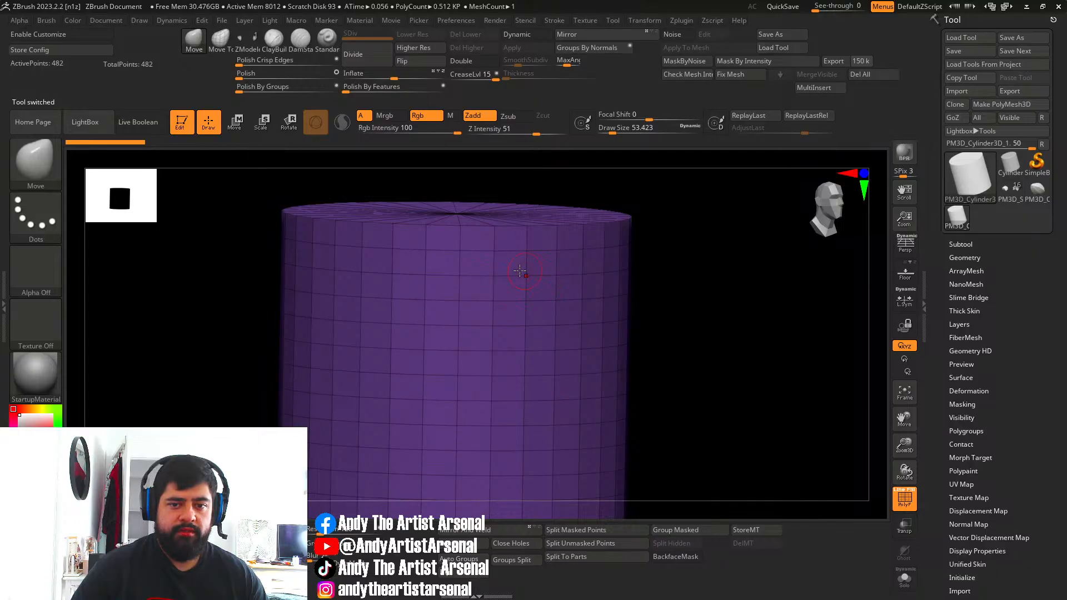
pyautogui.moveTo(520, 270); pyautogui.dragTo(470, 243, button='right')
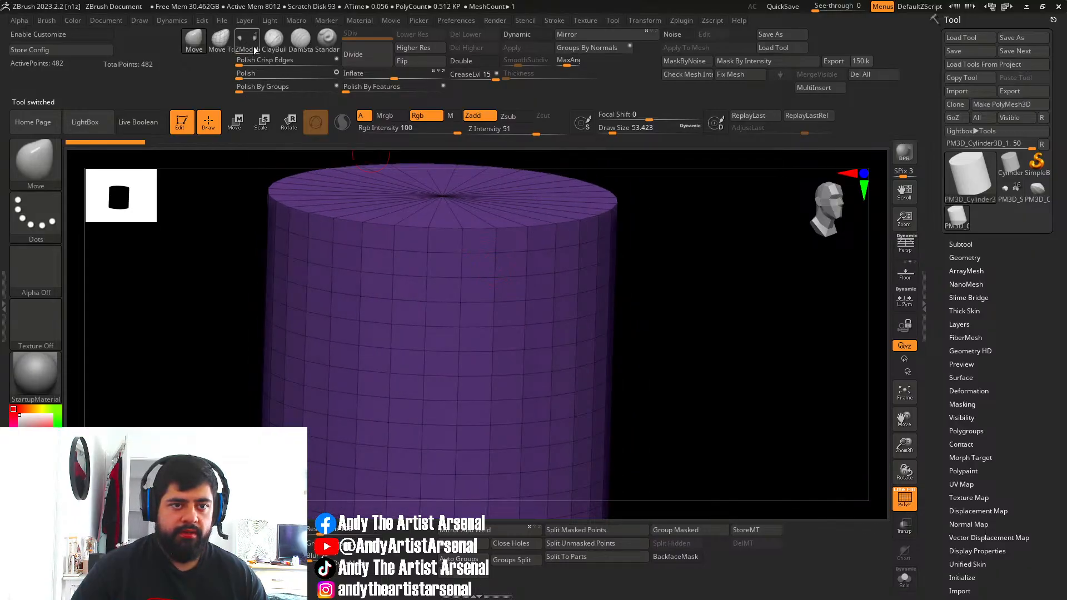
# Insert trial single edge loops on the cylinder's side with the ZModeler brush and undo them.
pyautogui.click(221, 41)
pyautogui.moveTo(365, 254); pyautogui.dragTo(396, 230, button='right')
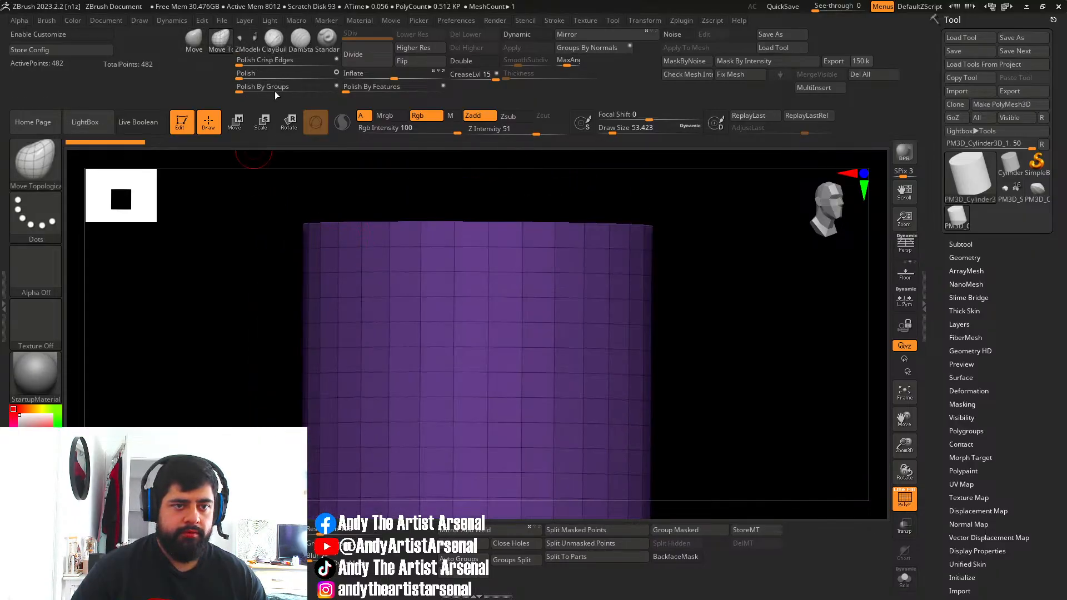
pyautogui.click(247, 41)
pyautogui.press('space')
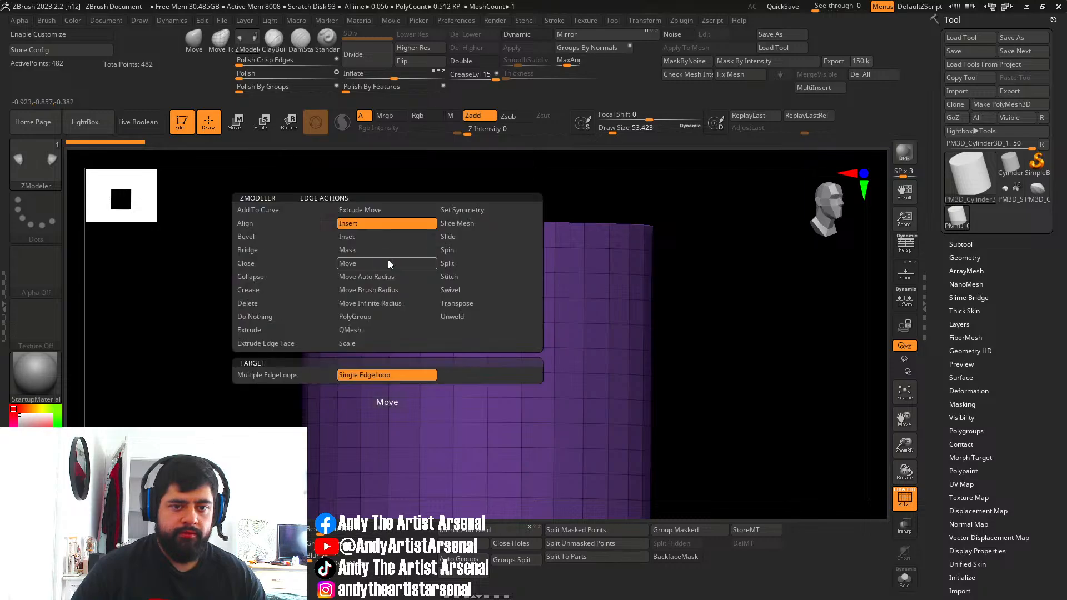
pyautogui.moveTo(406, 280); pyautogui.dragTo(476, 268, button='right')
pyautogui.click(389, 259)
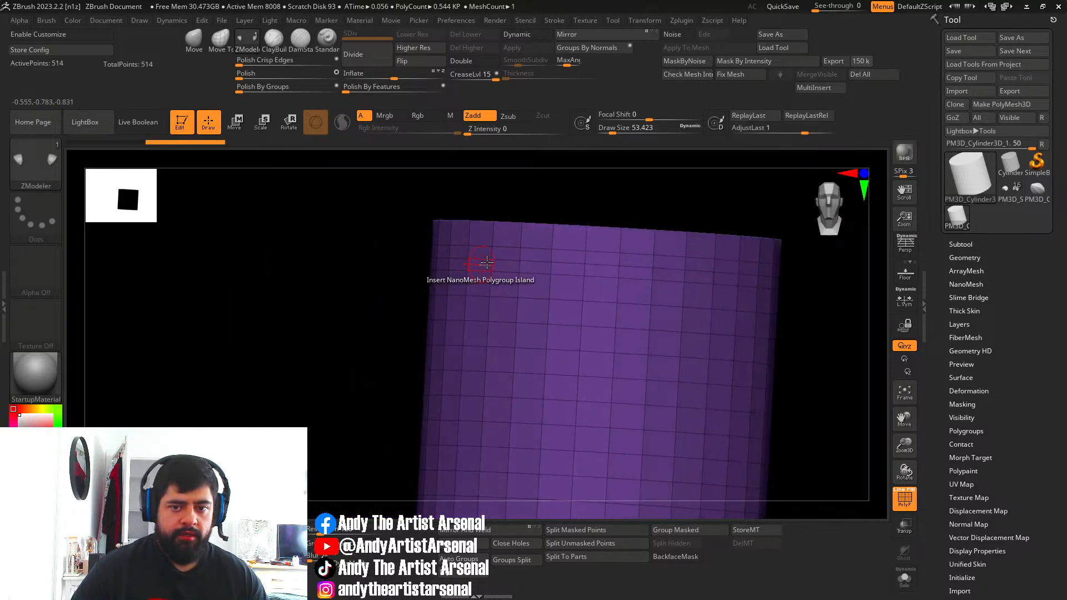
pyautogui.keyDown('alt'); pyautogui.moveTo(728, 273); pyautogui.dragTo(525, 268, button='right'); pyautogui.keyUp('alt')
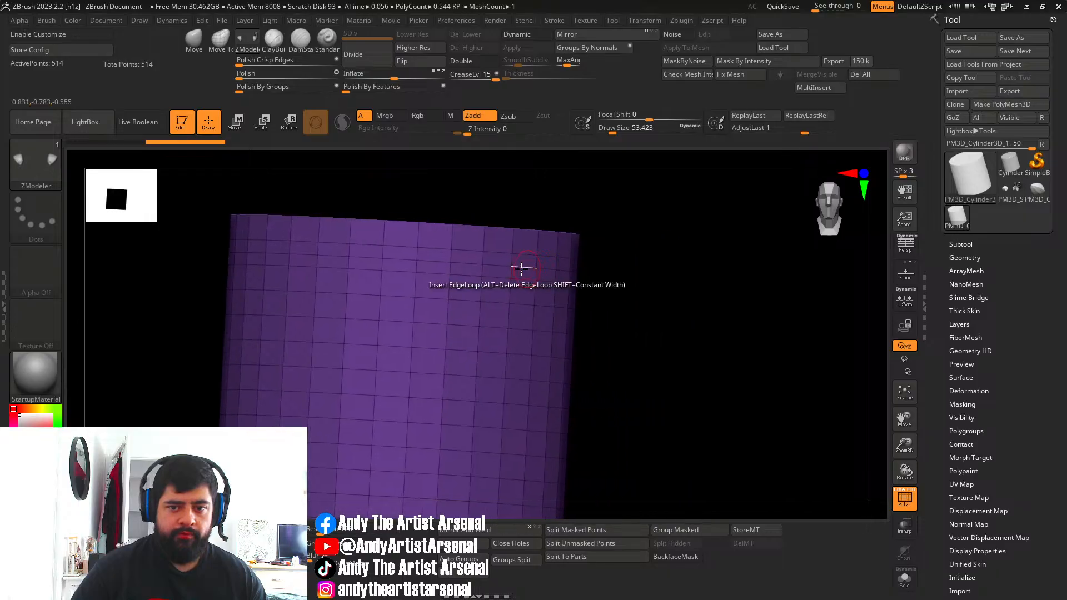
pyautogui.moveTo(588, 272); pyautogui.dragTo(585, 300)
pyautogui.hotkey('ctrl', 'z')
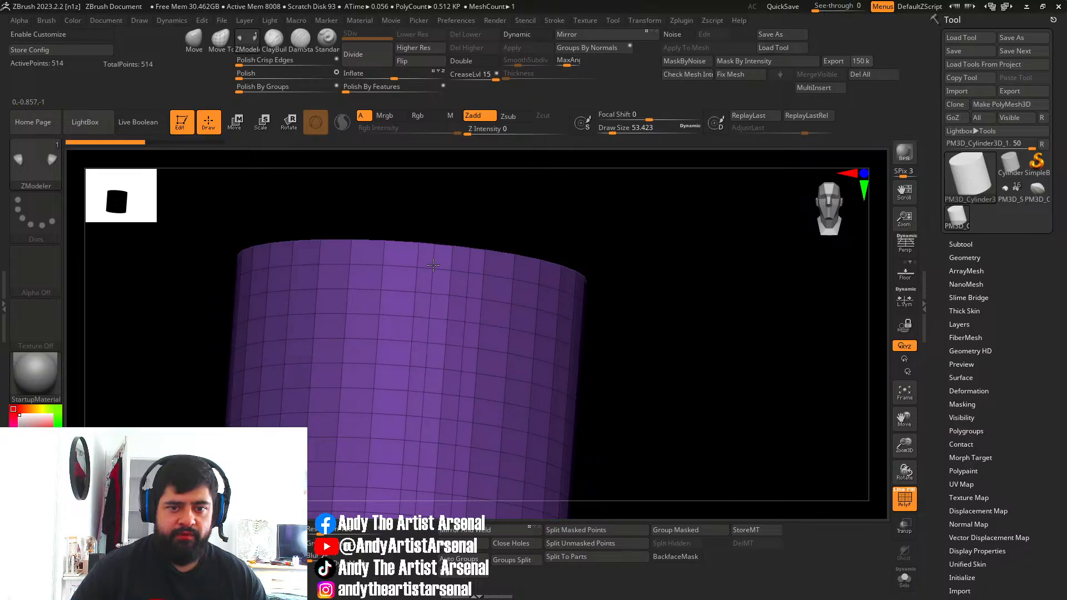
pyautogui.hotkey('ctrl', 'shift', 'z')
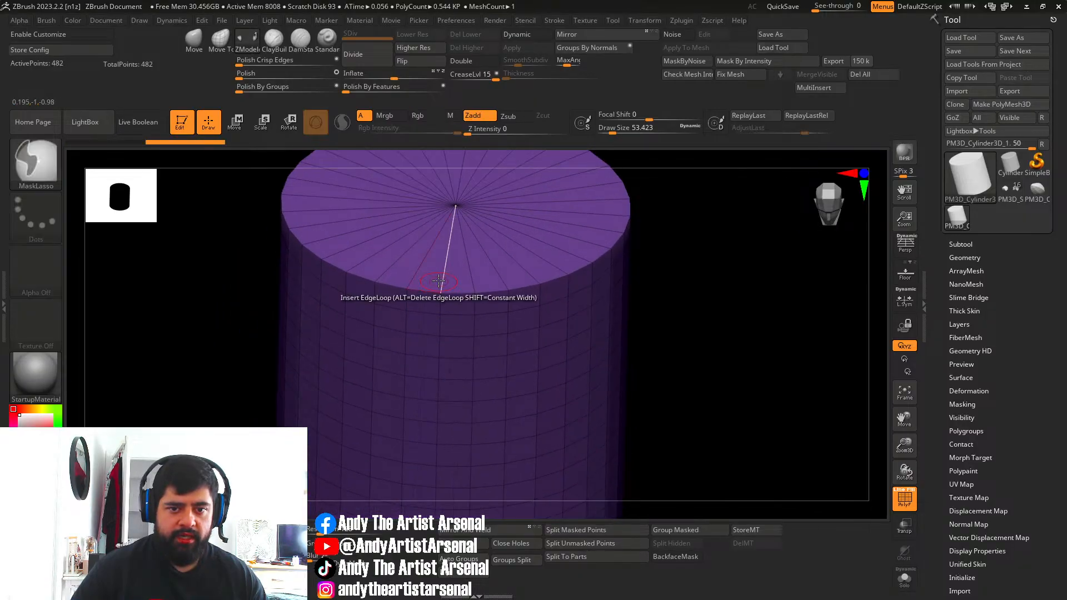
pyautogui.hotkey('ctrl', 'z')
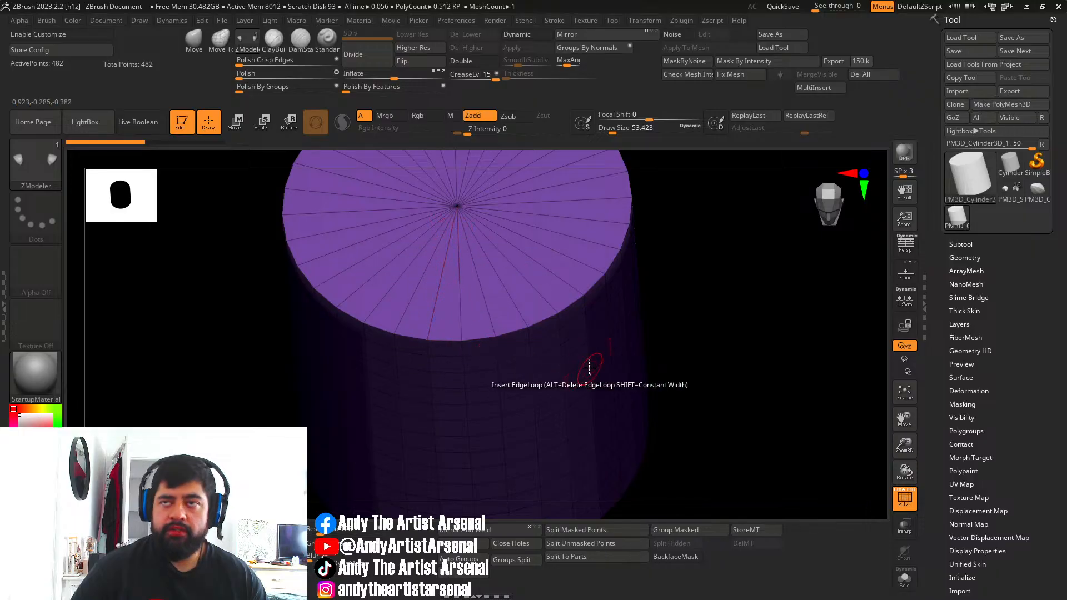
# Examine the edge layout and central pole of the cylinder's end cap.
pyautogui.moveTo(589, 367)
pyautogui.keyDown('ctrl'); pyautogui.mouseDown(button='right')
pyautogui.moveTo(519, 376)
pyautogui.moveTo(517, 393)
pyautogui.moveTo(481, 352)
pyautogui.moveTo(495, 351)
pyautogui.moveTo(478, 327)
pyautogui.moveTo(478, 363)
pyautogui.moveTo(476, 305)
pyautogui.moveTo(459, 360)
pyautogui.moveTo(503, 295)
pyautogui.mouseUp(button='right'); pyautogui.keyUp('ctrl')
pyautogui.keyDown('alt'); pyautogui.moveTo(484, 381); pyautogui.dragTo(457, 355, button='right'); pyautogui.keyUp('alt')
pyautogui.moveTo(470, 316); pyautogui.dragTo(467, 374, button='right')
pyautogui.keyDown('alt'); pyautogui.moveTo(469, 275); pyautogui.dragTo(464, 355, button='right'); pyautogui.keyUp('alt')
pyautogui.keyDown('alt'); pyautogui.moveTo(457, 303); pyautogui.dragTo(439, 278, button='right'); pyautogui.keyUp('alt')
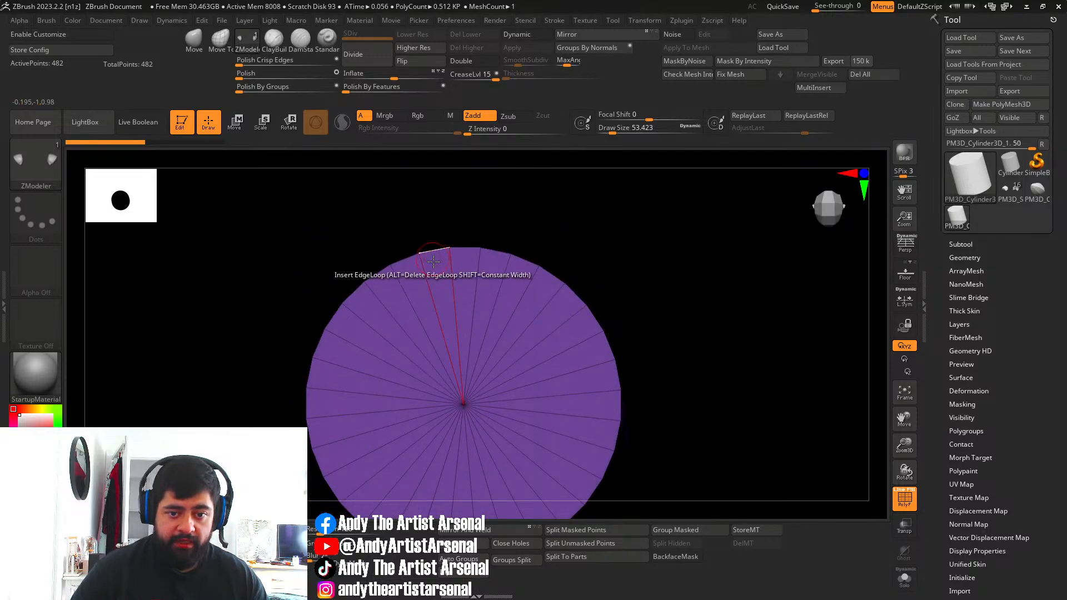
pyautogui.keyDown('alt'); pyautogui.moveTo(463, 405); pyautogui.dragTo(461, 345, button='right'); pyautogui.keyUp('alt')
pyautogui.moveTo(459, 437)
pyautogui.keyDown('alt'); pyautogui.mouseDown(button='right')
pyautogui.moveTo(456, 365)
pyautogui.moveTo(454, 382)
pyautogui.mouseUp(button='right'); pyautogui.keyUp('alt')
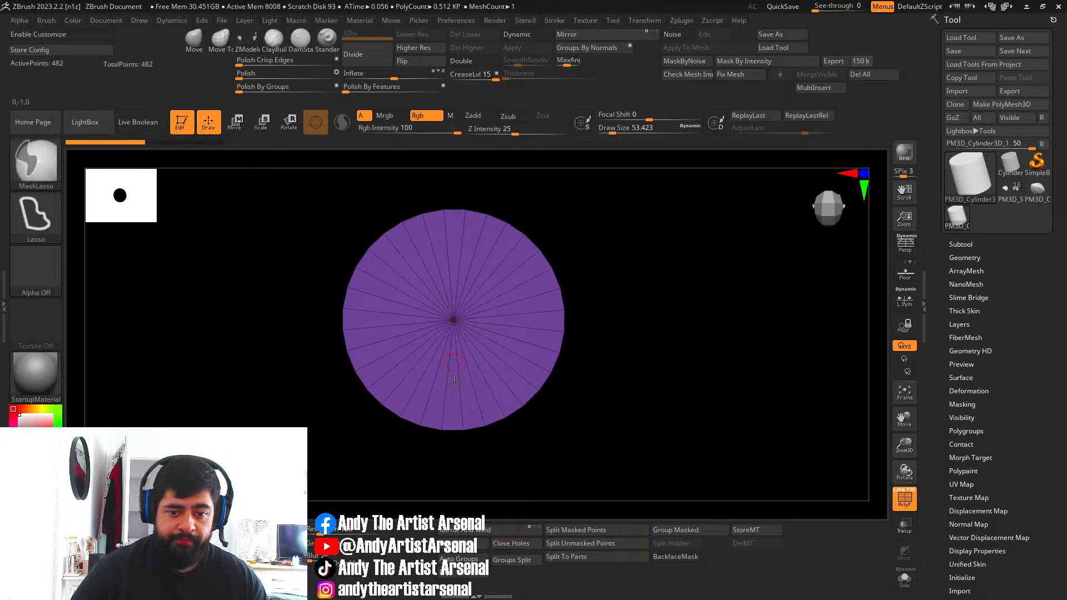
# Insert several trial edge loops across the front of the cylinder's end cap with ZModeler and undo them.
pyautogui.moveTo(488, 435); pyautogui.dragTo(452, 417, button='right')
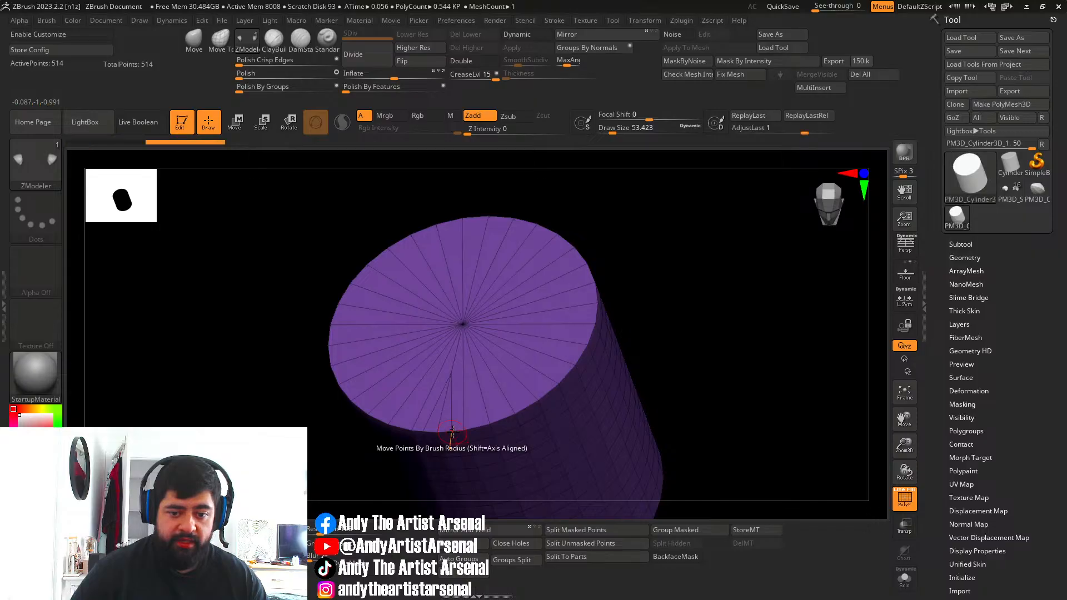
pyautogui.moveTo(452, 432); pyautogui.dragTo(449, 391, button='right')
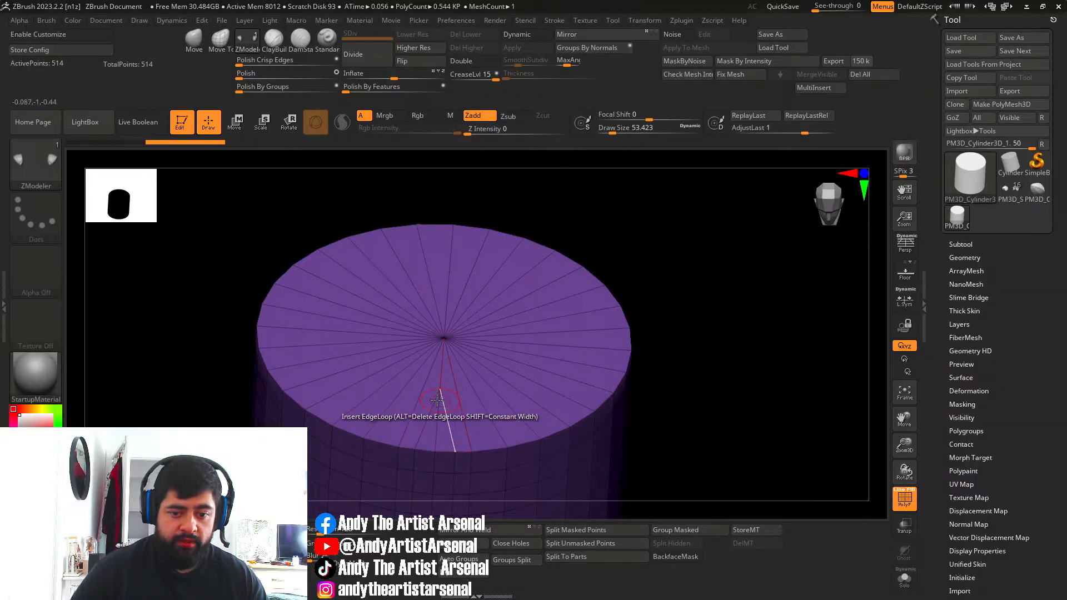
pyautogui.keyDown('alt'); pyautogui.moveTo(437, 400); pyautogui.dragTo(440, 345, button='right'); pyautogui.keyUp('alt')
pyautogui.keyDown('ctrl'); pyautogui.moveTo(441, 344); pyautogui.dragTo(440, 401, button='right'); pyautogui.keyUp('ctrl')
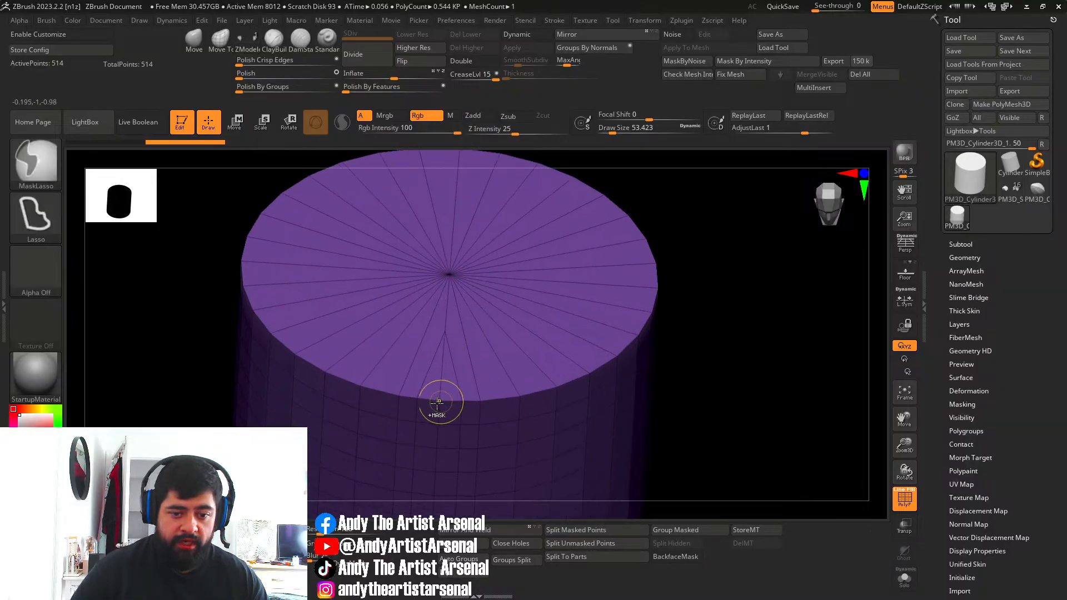
pyautogui.click(408, 396)
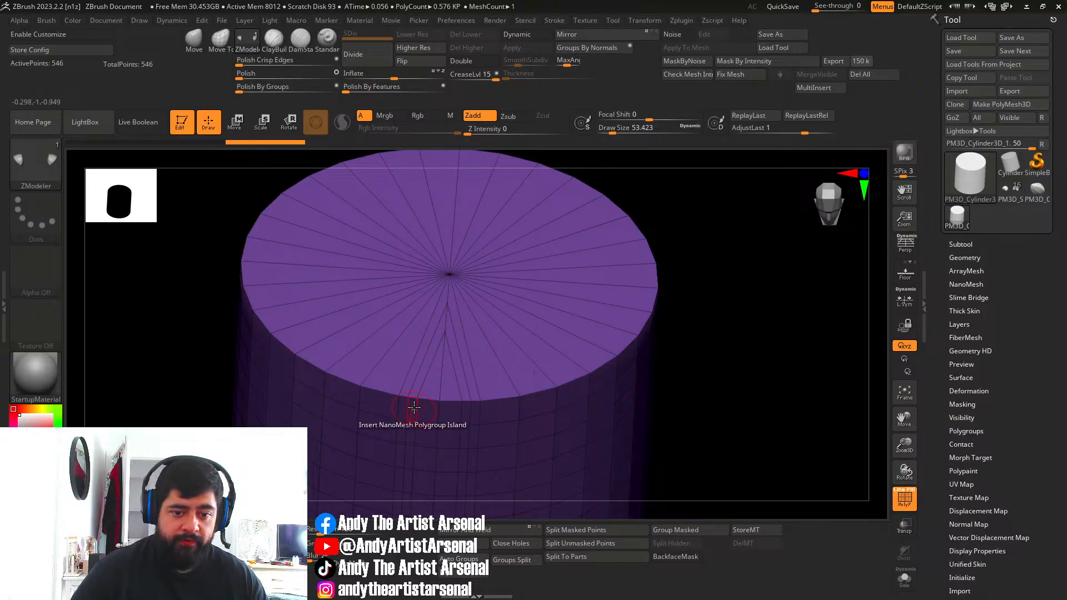
pyautogui.moveTo(425, 399); pyautogui.dragTo(436, 418, button='right')
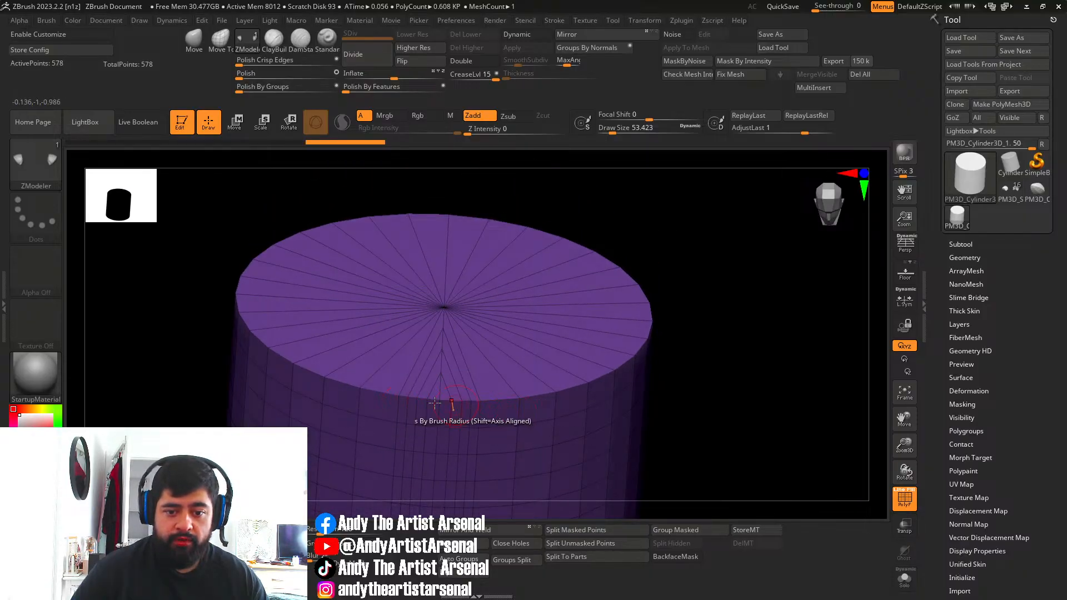
pyautogui.press('ctrl')
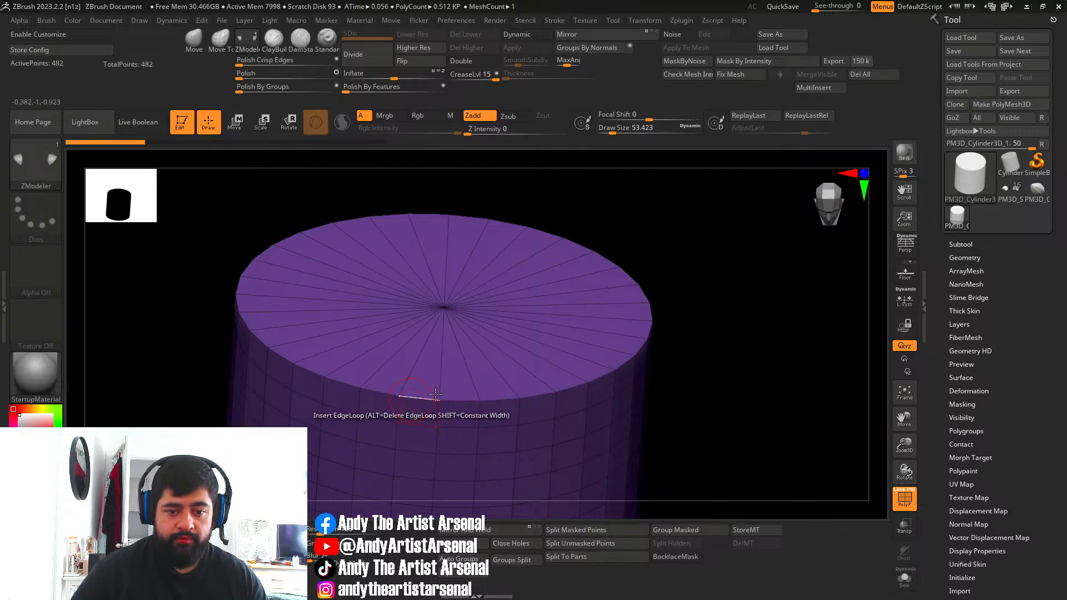
# Switch back to the bear model, select its head subtool and set the draw size to 1.
pyautogui.moveTo(574, 381)
pyautogui.keyDown('ctrl'); pyautogui.mouseDown(button='right')
pyautogui.moveTo(593, 424)
pyautogui.moveTo(602, 397)
pyautogui.mouseUp(button='right'); pyautogui.keyUp('ctrl')
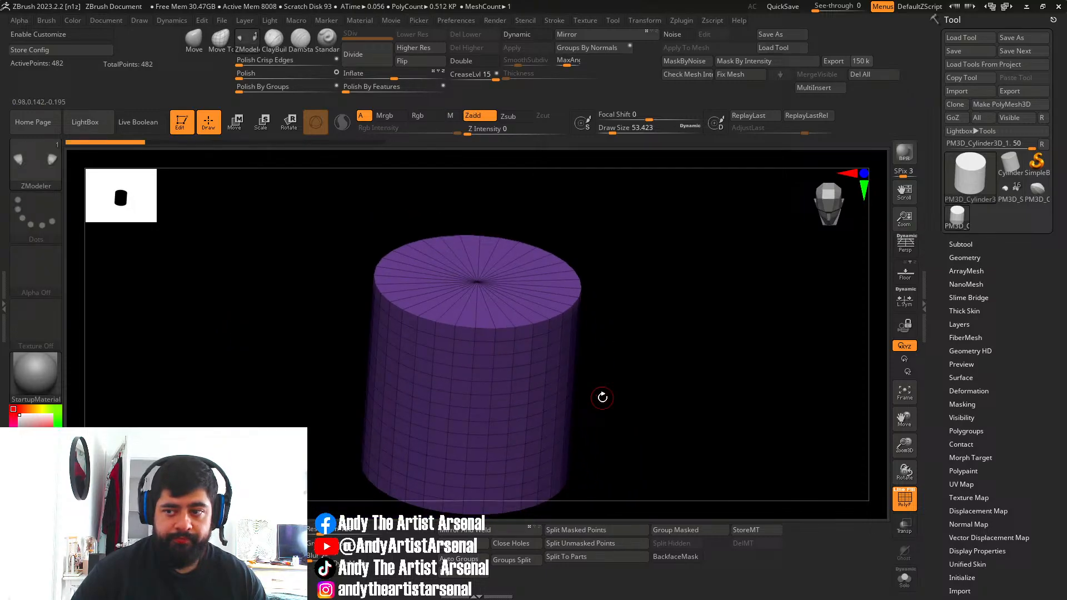
pyautogui.click(1011, 193)
pyautogui.moveTo(631, 364)
pyautogui.keyDown('alt'); pyautogui.mouseDown(button='right')
pyautogui.moveTo(615, 289)
pyautogui.moveTo(762, 297)
pyautogui.moveTo(675, 356)
pyautogui.moveTo(639, 305)
pyautogui.moveTo(648, 277)
pyautogui.moveTo(607, 290)
pyautogui.moveTo(610, 247)
pyautogui.moveTo(577, 302)
pyautogui.moveTo(541, 290)
pyautogui.moveTo(496, 323)
pyautogui.mouseUp(button='right'); pyautogui.keyUp('alt')
pyautogui.keyDown('alt'); pyautogui.click(556, 281); pyautogui.keyUp('alt')
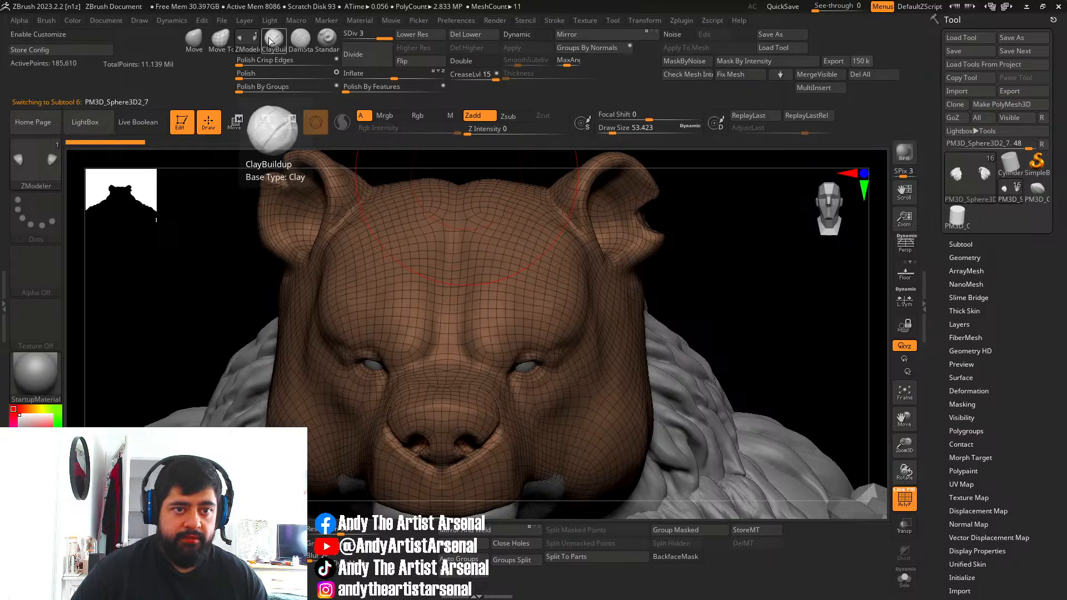
pyautogui.press('s')
pyautogui.moveTo(214, 283); pyautogui.dragTo(181, 282)
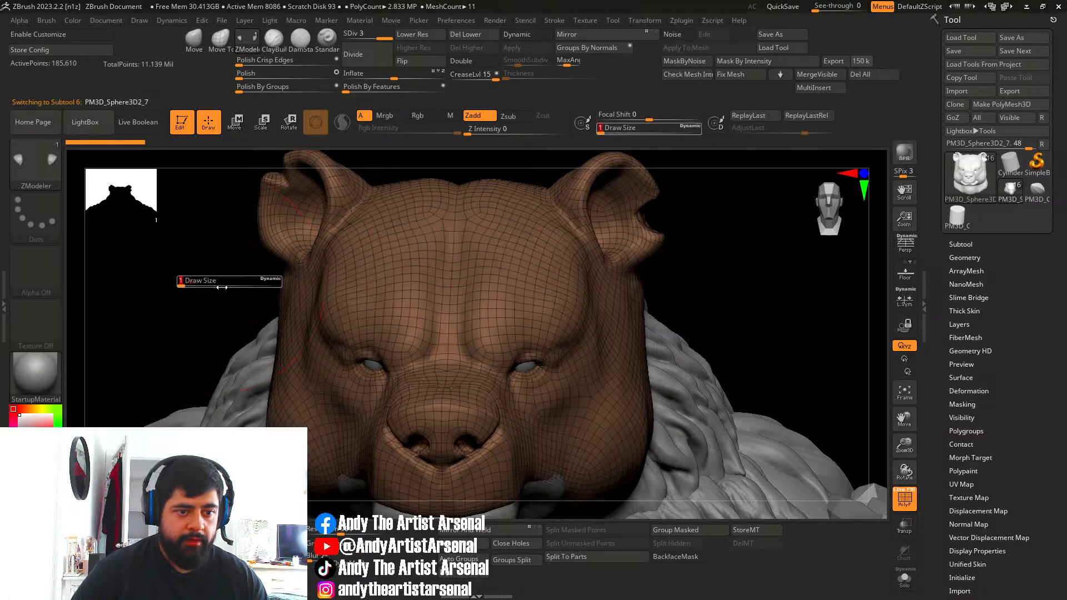
# Examine the edge flow of the bear head's forehead, brow and eyelids.
pyautogui.keyDown('ctrl'); pyautogui.moveTo(512, 325); pyautogui.dragTo(507, 364, button='right'); pyautogui.keyUp('ctrl')
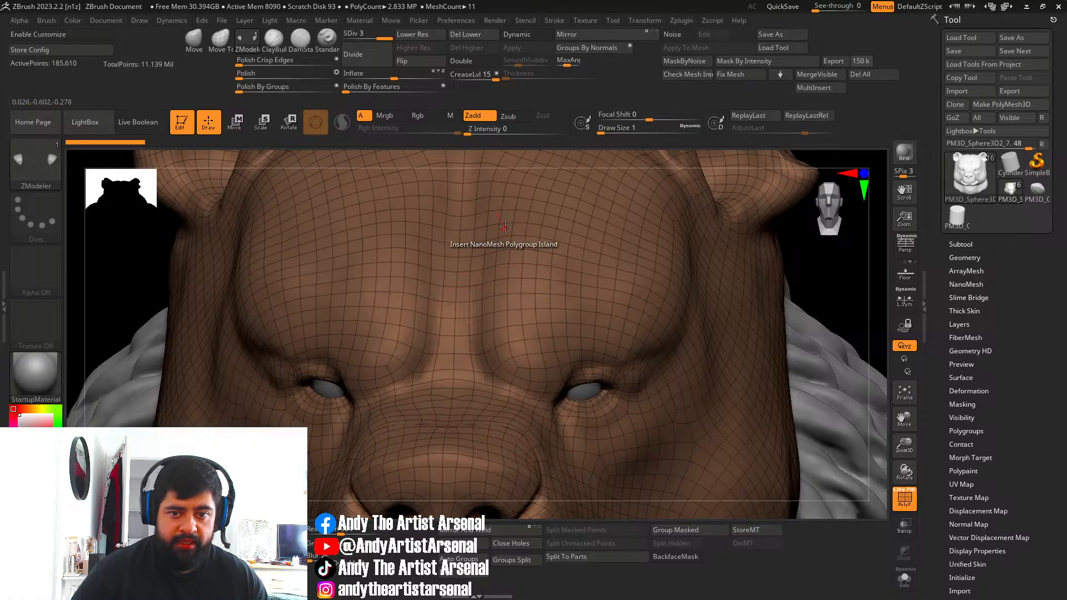
pyautogui.moveTo(507, 223); pyautogui.dragTo(510, 200, button='right')
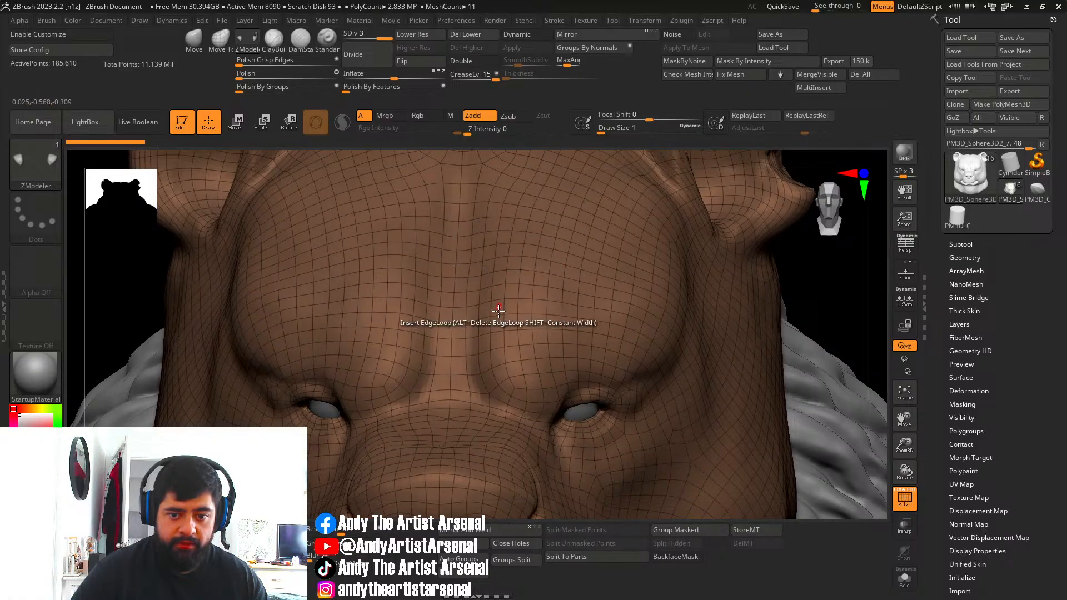
pyautogui.keyDown('alt'); pyautogui.moveTo(523, 387); pyautogui.dragTo(533, 367, button='right'); pyautogui.keyUp('alt')
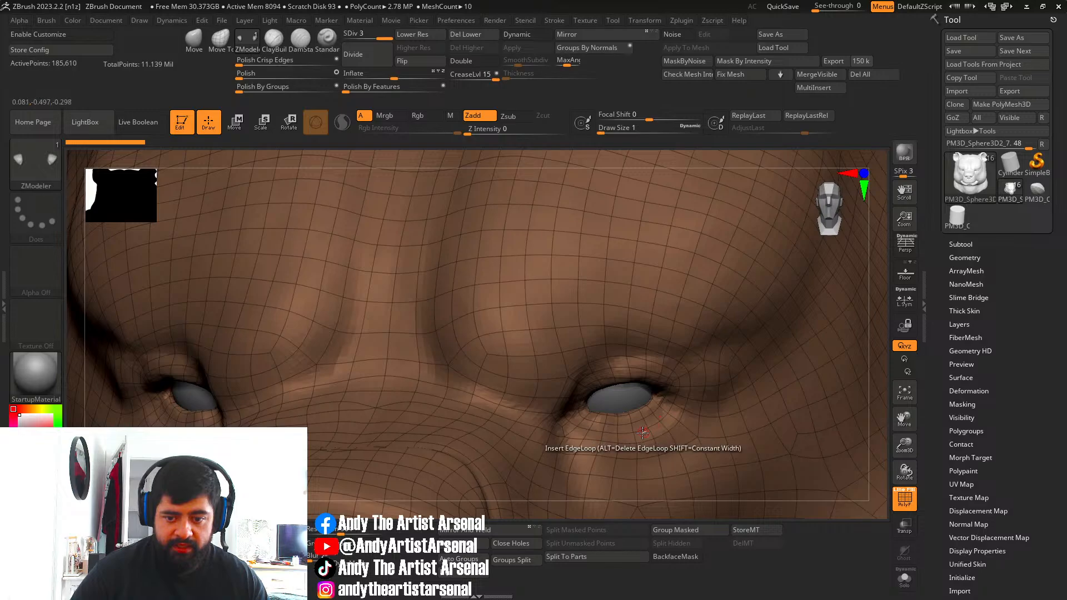
pyautogui.moveTo(578, 436); pyautogui.dragTo(567, 425, button='right')
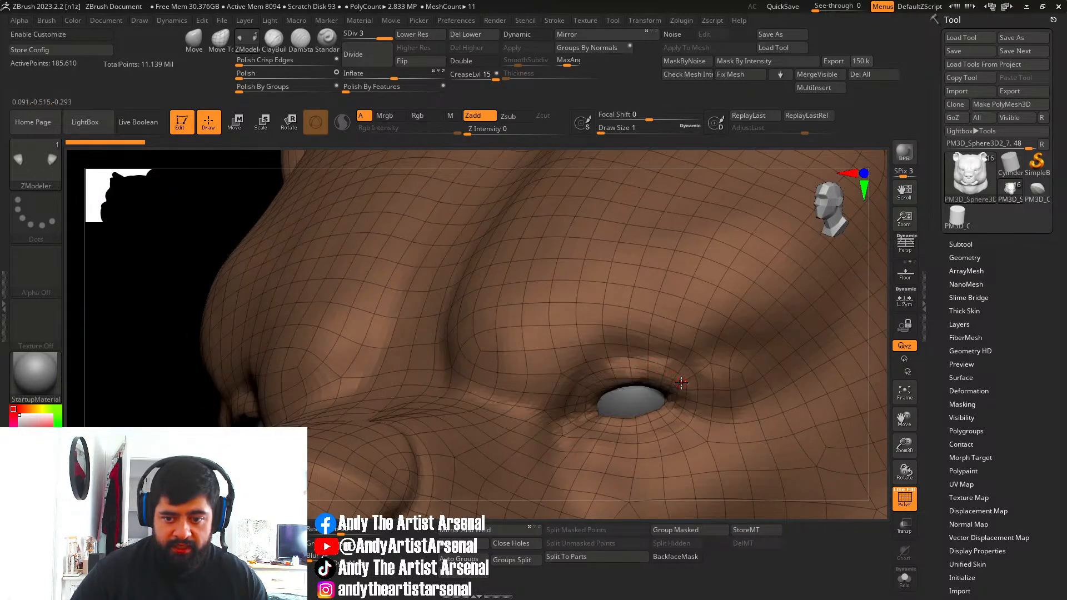
pyautogui.moveTo(500, 399)
pyautogui.mouseDown(button='right')
pyautogui.moveTo(462, 392)
pyautogui.moveTo(492, 383)
pyautogui.mouseUp(button='right')
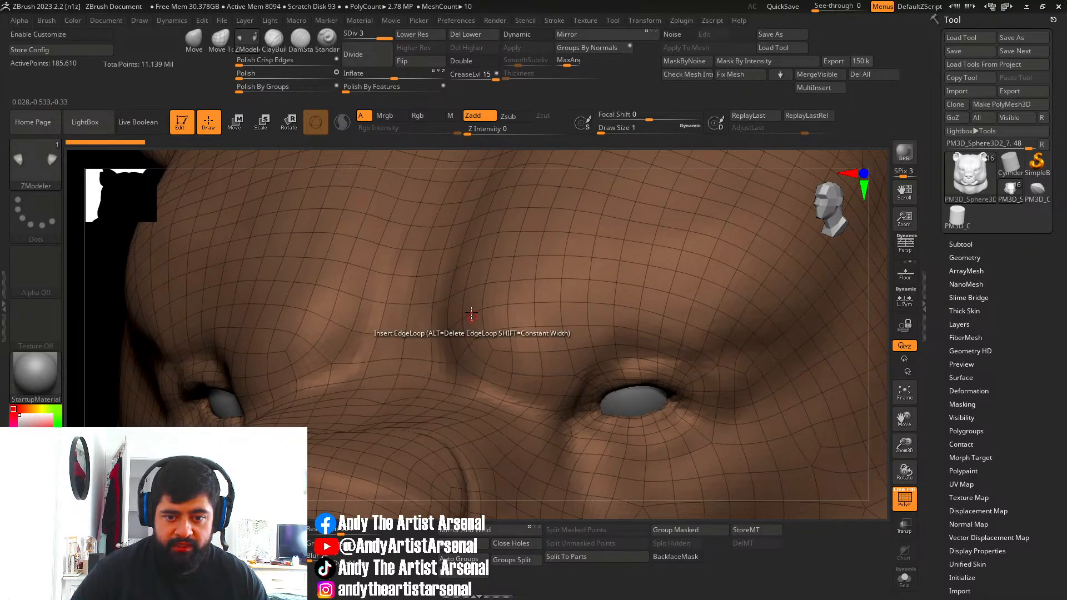
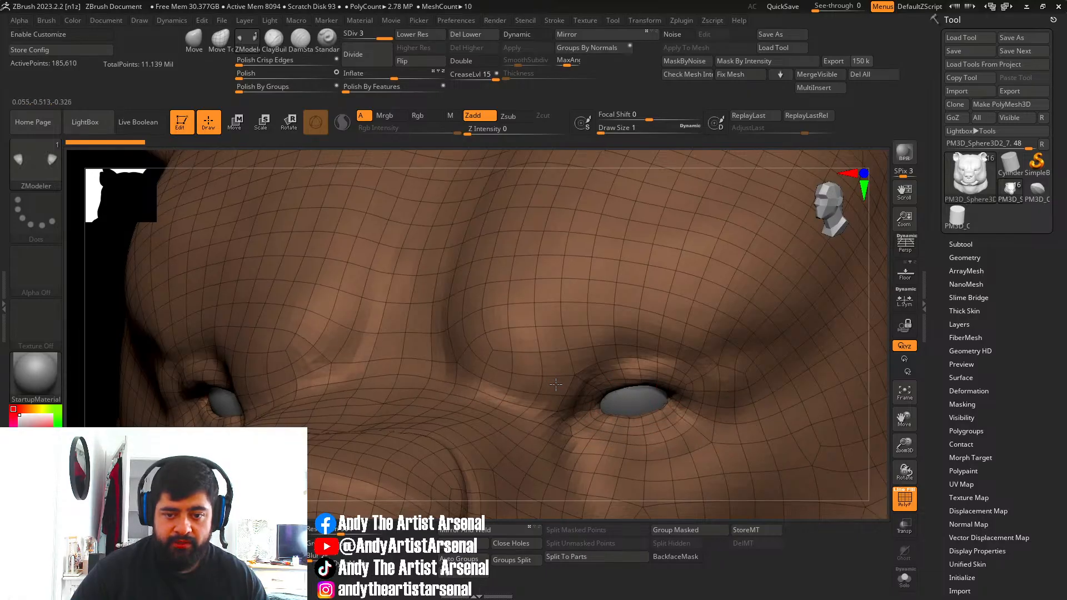
# Set the bear head's subdivision level to 1.
pyautogui.moveTo(547, 369); pyautogui.dragTo(619, 372, button='right')
pyautogui.keyDown('ctrl'); pyautogui.rightClick(619, 372); pyautogui.keyUp('ctrl')
pyautogui.moveTo(550, 310); pyautogui.dragTo(481, 268, button='right')
pyautogui.keyDown('ctrl'); pyautogui.moveTo(480, 269); pyautogui.dragTo(560, 307, button='right'); pyautogui.keyUp('ctrl')
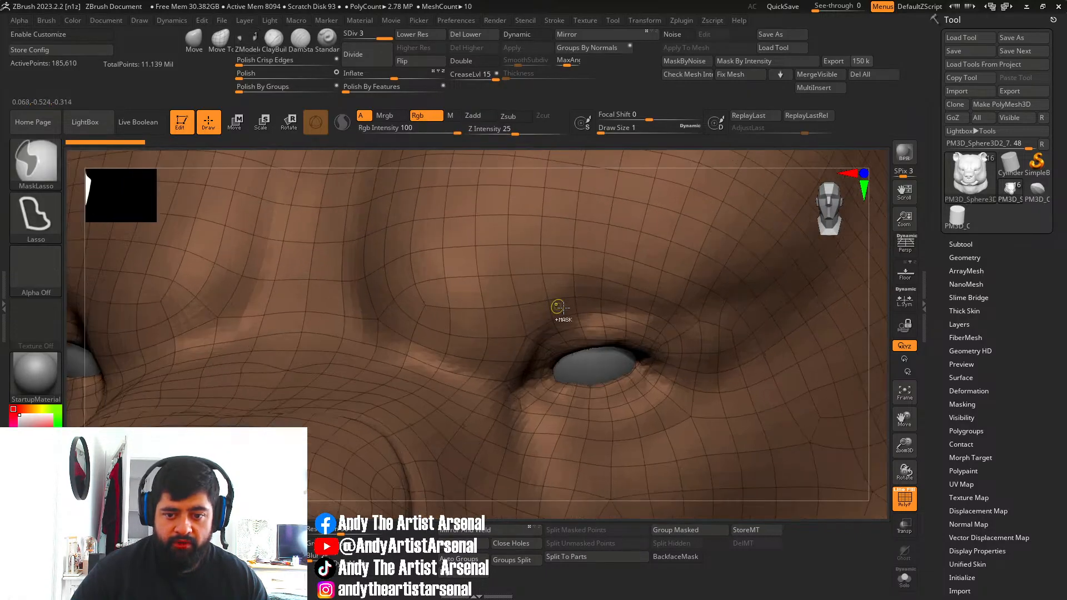
pyautogui.click(349, 44)
# Examine the low-resolution edge loops around the bear's eyelids, brow and muzzle.
pyautogui.keyDown('alt'); pyautogui.moveTo(639, 315); pyautogui.dragTo(551, 272, button='right'); pyautogui.keyUp('alt')
pyautogui.moveTo(464, 278); pyautogui.dragTo(450, 300, button='right')
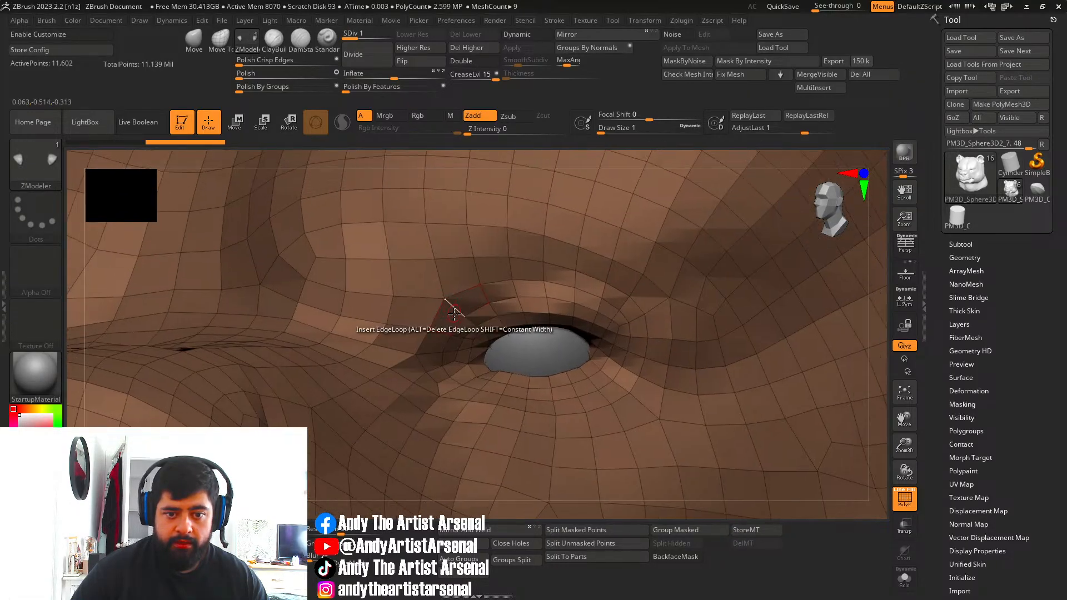
pyautogui.rightClick(447, 306)
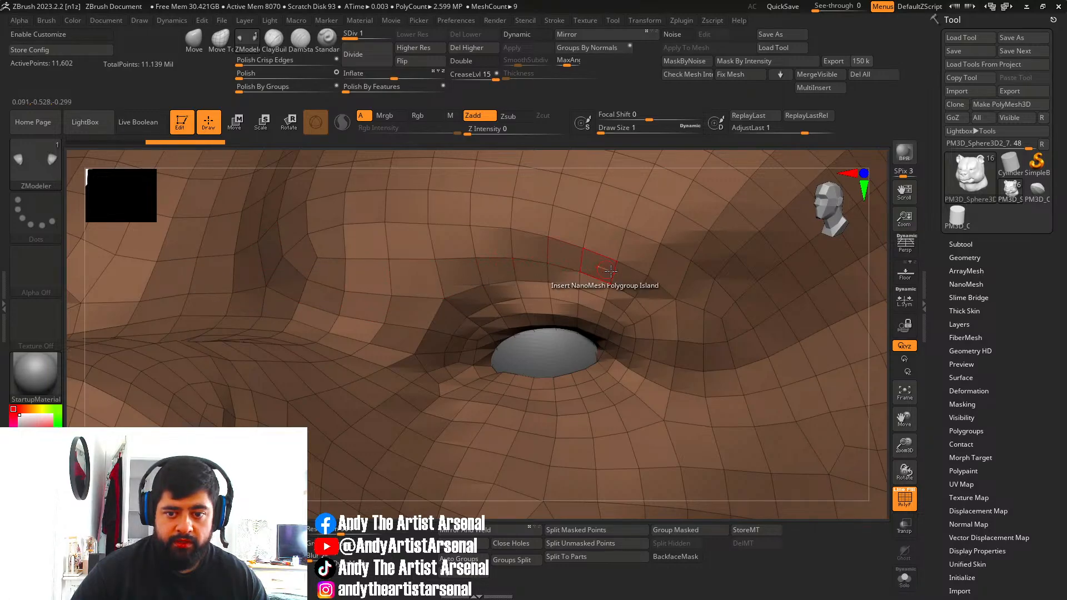
pyautogui.moveTo(429, 379)
pyautogui.keyDown('ctrl'); pyautogui.mouseDown(button='right')
pyautogui.moveTo(340, 363)
pyautogui.moveTo(389, 356)
pyautogui.mouseUp(button='right'); pyautogui.keyUp('ctrl')
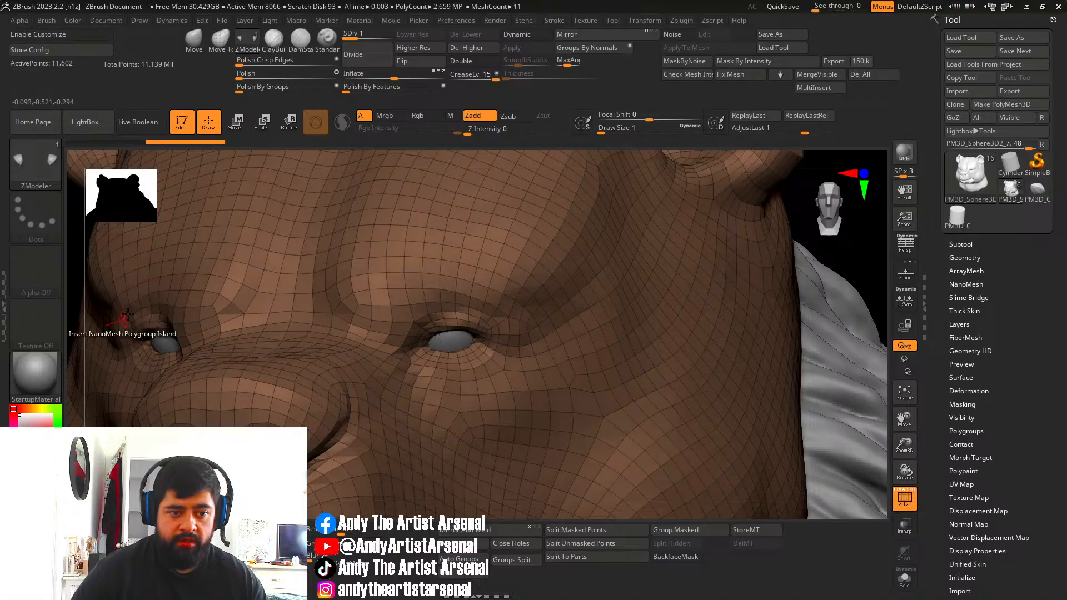
pyautogui.moveTo(376, 272)
pyautogui.keyDown('alt'); pyautogui.mouseDown(button='right')
pyautogui.moveTo(382, 310)
pyautogui.moveTo(510, 341)
pyautogui.moveTo(417, 300)
pyautogui.moveTo(344, 288)
pyautogui.moveTo(396, 274)
pyautogui.mouseUp(button='right'); pyautogui.keyUp('alt')
pyautogui.moveTo(463, 285)
pyautogui.mouseDown(button='right')
pyautogui.moveTo(410, 288)
pyautogui.moveTo(401, 356)
pyautogui.moveTo(451, 357)
pyautogui.moveTo(552, 328)
pyautogui.moveTo(536, 319)
pyautogui.moveTo(555, 224)
pyautogui.mouseUp(button='right')
pyautogui.keyDown('alt'); pyautogui.moveTo(672, 347); pyautogui.dragTo(543, 265, button='right'); pyautogui.keyUp('alt')
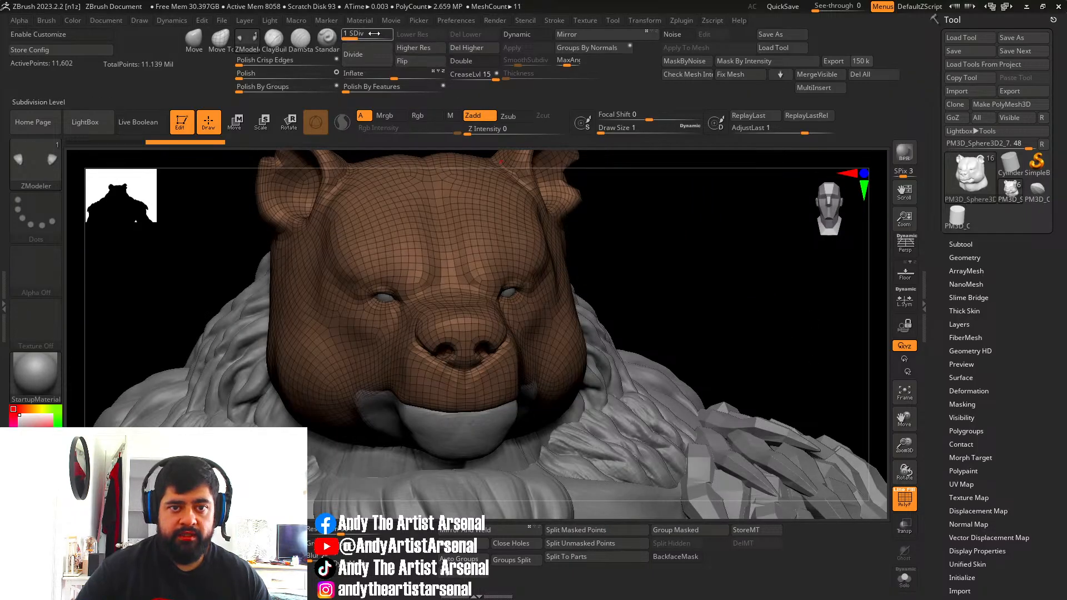
# Compare the head's wireframe at subdivision level 3 and return it to level 1.
pyautogui.moveTo(374, 33); pyautogui.dragTo(390, 34)
pyautogui.moveTo(556, 314); pyautogui.dragTo(452, 328, button='right')
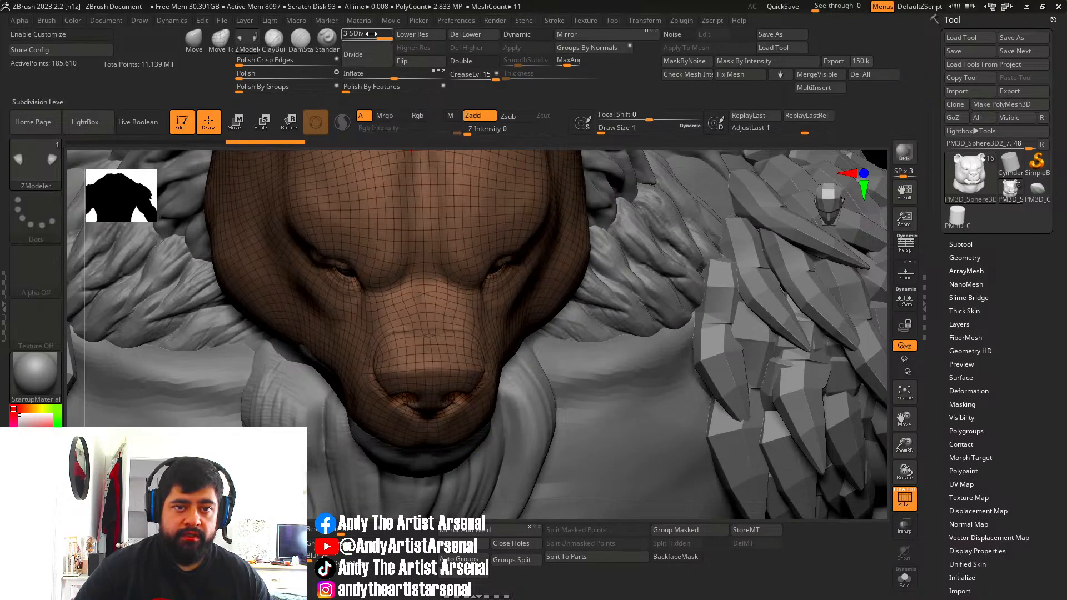
pyautogui.click(351, 35)
# Try to stitch the points at the small diamond of edges on the snout's centreline with ZModeler's Stitch point action.
pyautogui.moveTo(426, 268)
pyautogui.keyDown('ctrl'); pyautogui.mouseDown(button='right')
pyautogui.moveTo(442, 319)
pyautogui.moveTo(451, 448)
pyautogui.mouseUp(button='right'); pyautogui.keyUp('ctrl')
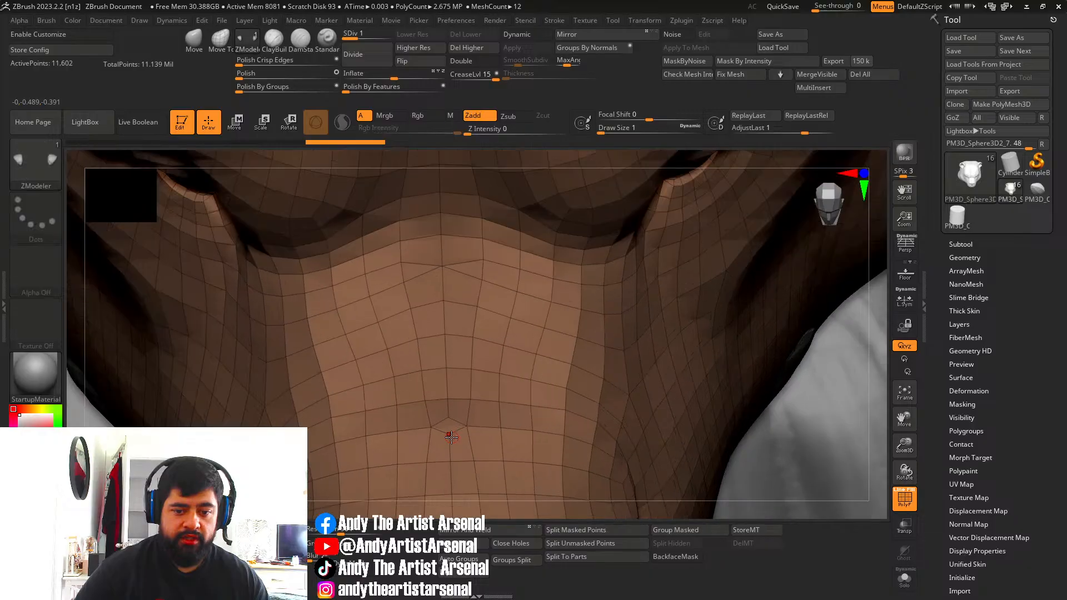
pyautogui.press('space')
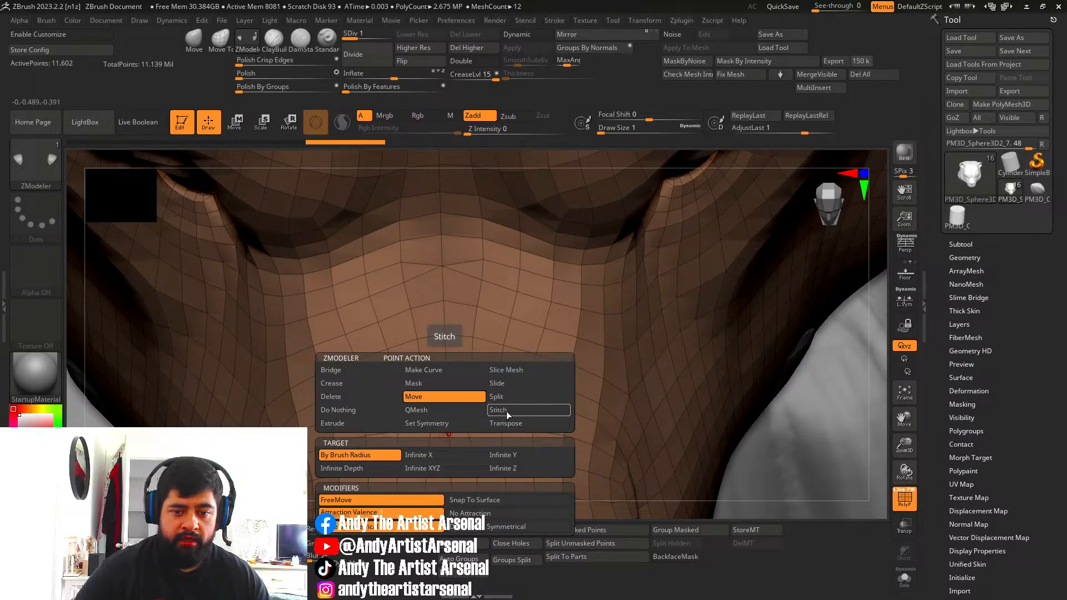
pyautogui.click(504, 410)
pyautogui.click(447, 415)
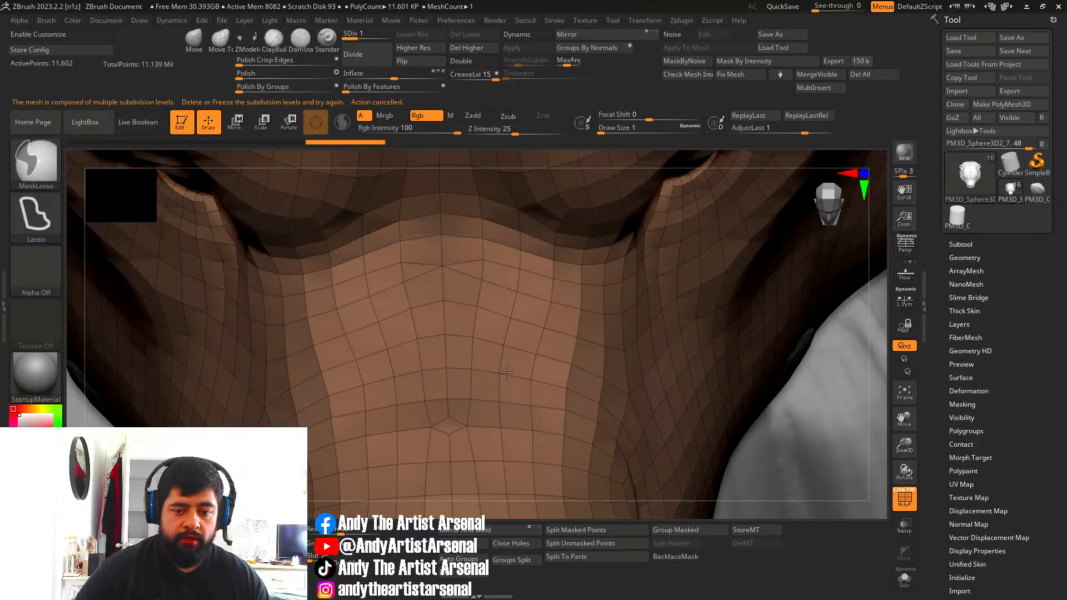
# Select the sculpted fur subtool around the shoulders and examine its dense mesh over the fur clumps.
pyautogui.moveTo(477, 345)
pyautogui.keyDown('ctrl'); pyautogui.mouseDown(button='right')
pyautogui.moveTo(512, 355)
pyautogui.moveTo(485, 295)
pyautogui.moveTo(517, 345)
pyautogui.moveTo(528, 317)
pyautogui.moveTo(482, 327)
pyautogui.moveTo(496, 320)
pyautogui.mouseUp(button='right'); pyautogui.keyUp('ctrl')
pyautogui.keyDown('ctrl'); pyautogui.moveTo(445, 285); pyautogui.dragTo(439, 230, button='right'); pyautogui.keyUp('ctrl')
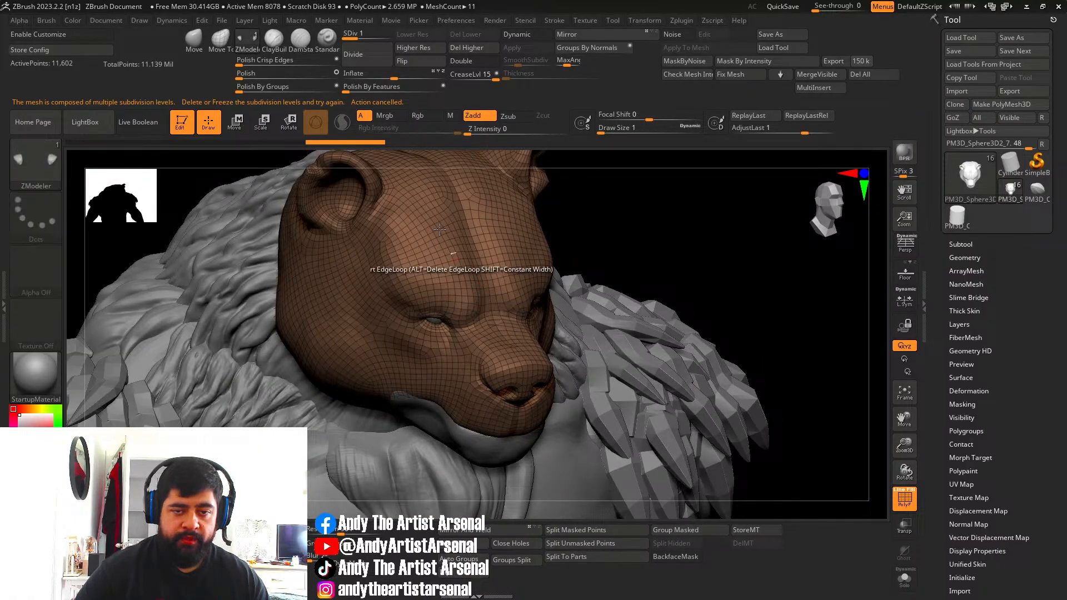
pyautogui.keyDown('alt'); pyautogui.click(161, 358); pyautogui.keyUp('alt')
pyautogui.keyDown('alt'); pyautogui.moveTo(335, 342); pyautogui.dragTo(515, 422, button='right'); pyautogui.keyUp('alt')
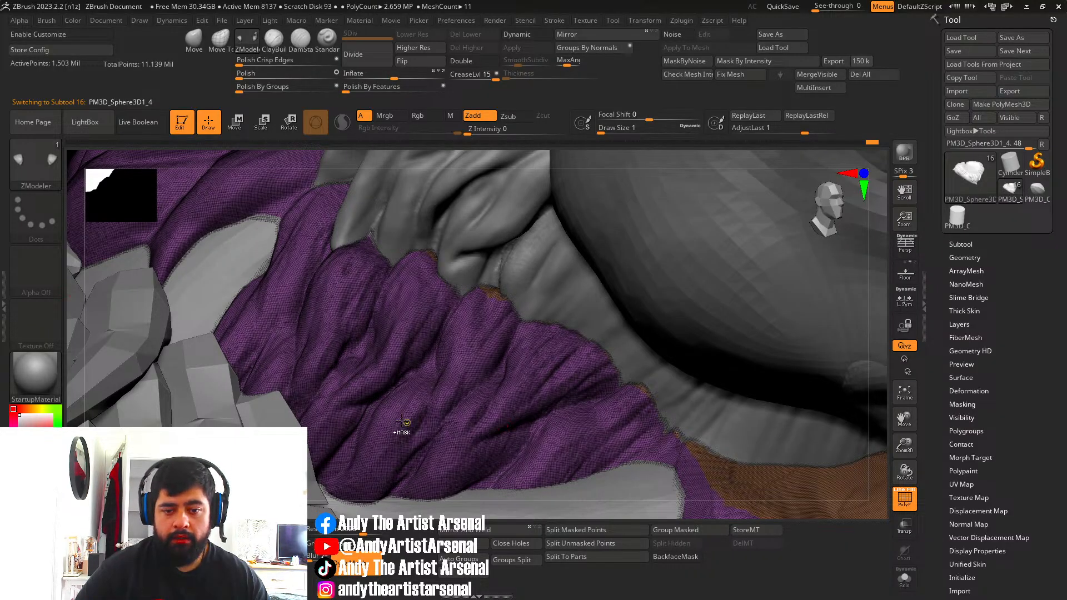
pyautogui.keyDown('ctrl'); pyautogui.moveTo(402, 422); pyautogui.dragTo(496, 420, button='right'); pyautogui.keyUp('ctrl')
pyautogui.keyDown('ctrl'); pyautogui.moveTo(479, 377); pyautogui.dragTo(528, 372, button='right'); pyautogui.keyUp('ctrl')
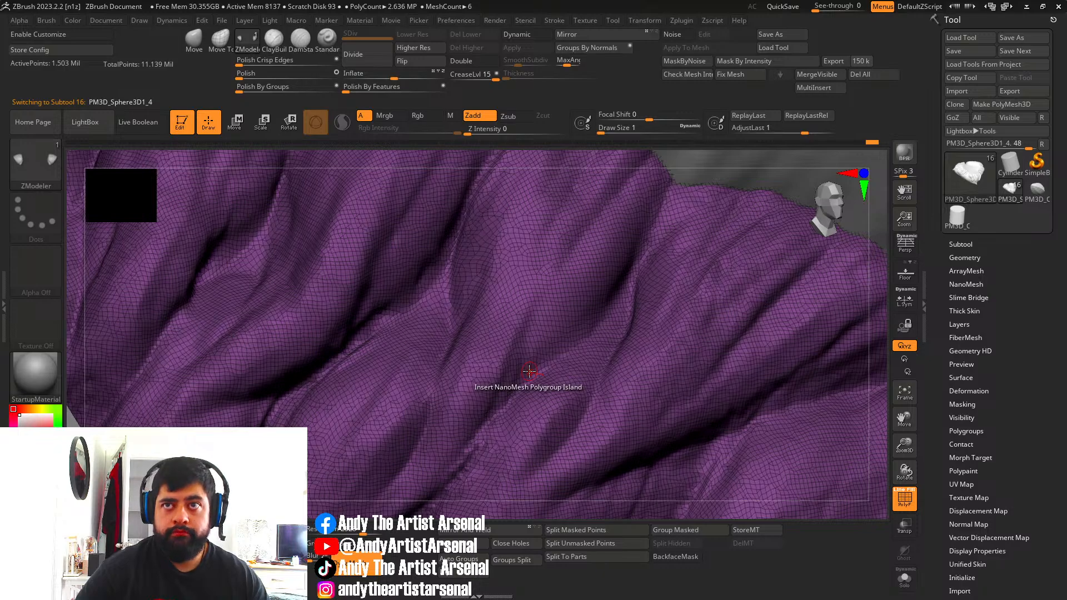
pyautogui.keyDown('ctrl'); pyautogui.moveTo(554, 362); pyautogui.dragTo(440, 332, button='right'); pyautogui.keyUp('ctrl')
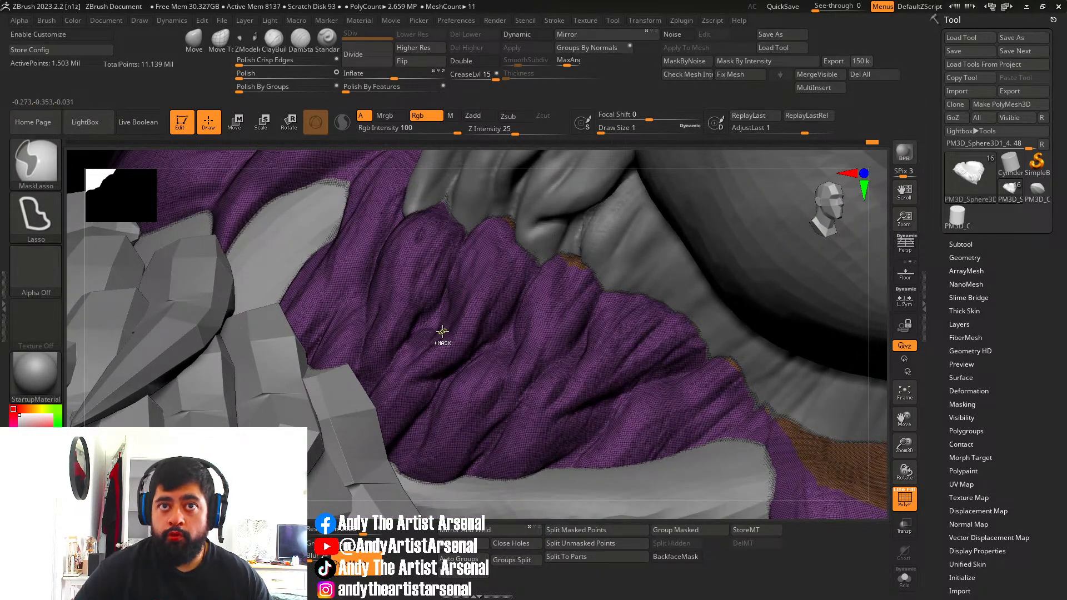
# Select the bear's head subtool again and examine the edge flow across its cheek, eye and muzzle.
pyautogui.moveTo(512, 324)
pyautogui.mouseDown(button='right')
pyautogui.moveTo(469, 303)
pyautogui.moveTo(502, 306)
pyautogui.moveTo(416, 297)
pyautogui.mouseUp(button='right')
pyautogui.keyDown('alt'); pyautogui.click(502, 307); pyautogui.keyUp('alt')
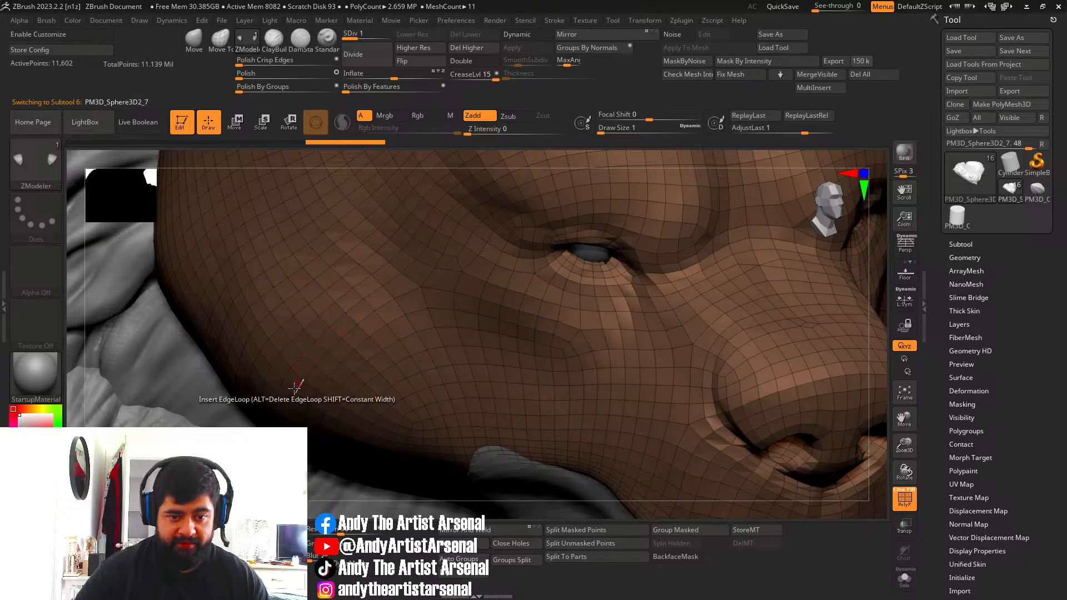
pyautogui.moveTo(500, 303)
pyautogui.keyDown('ctrl'); pyautogui.mouseDown(button='right')
pyautogui.moveTo(577, 316)
pyautogui.moveTo(534, 288)
pyautogui.moveTo(542, 281)
pyautogui.mouseUp(button='right'); pyautogui.keyUp('ctrl')
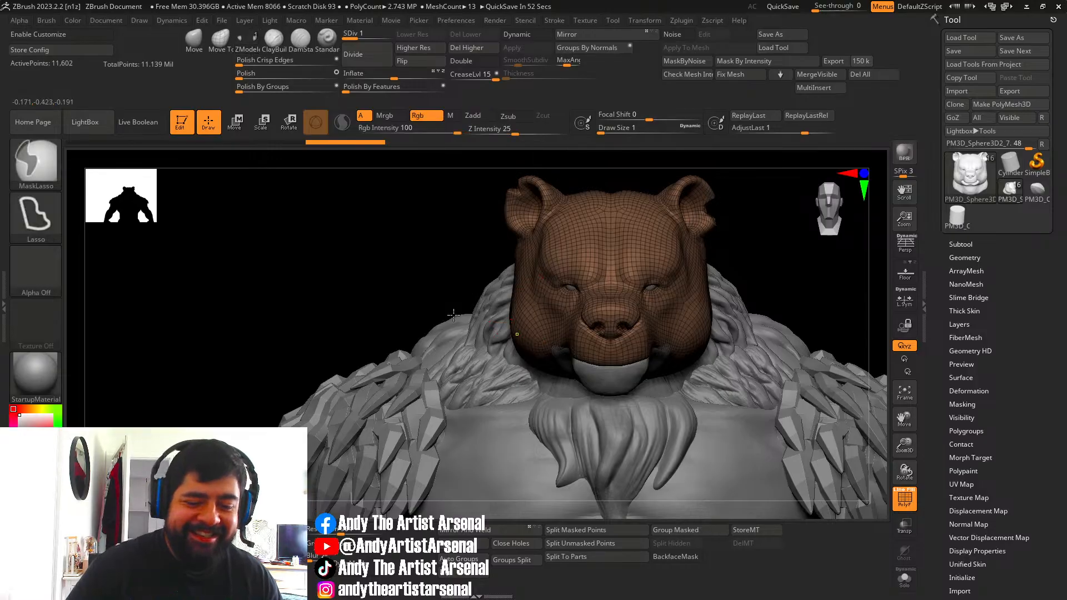
# Select the subtool with the layered hair strands on the bear's shoulders.
pyautogui.moveTo(542, 281); pyautogui.dragTo(493, 286, button='right')
pyautogui.keyDown('alt'); pyautogui.click(413, 328); pyautogui.keyUp('alt')
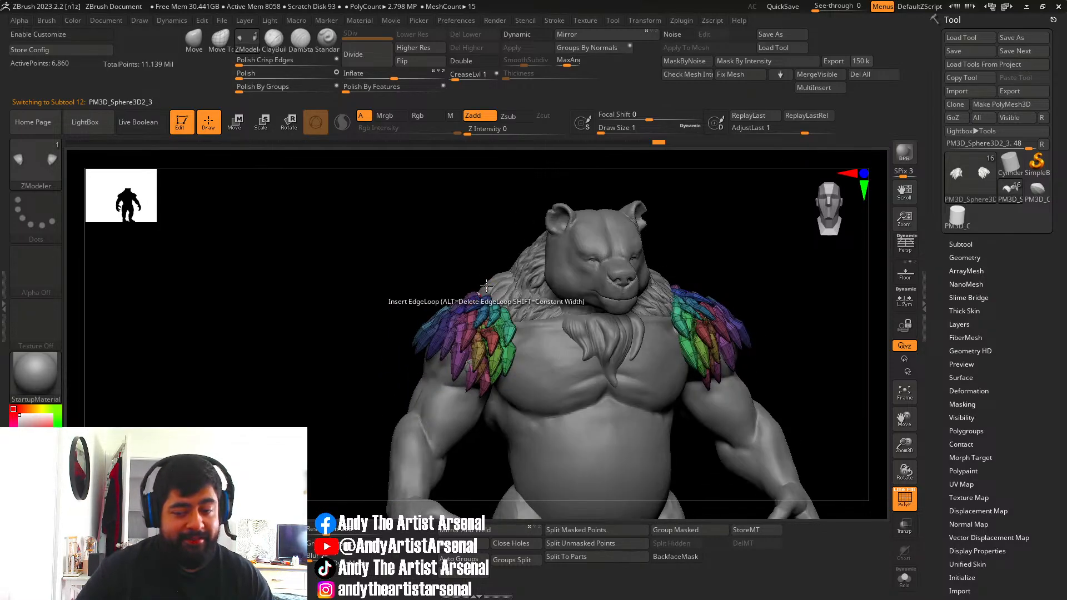
# Delete the old subtool PM3D_Sphere3D2_3 containing the fur tufts on both shoulders.
pyautogui.click(965, 244)
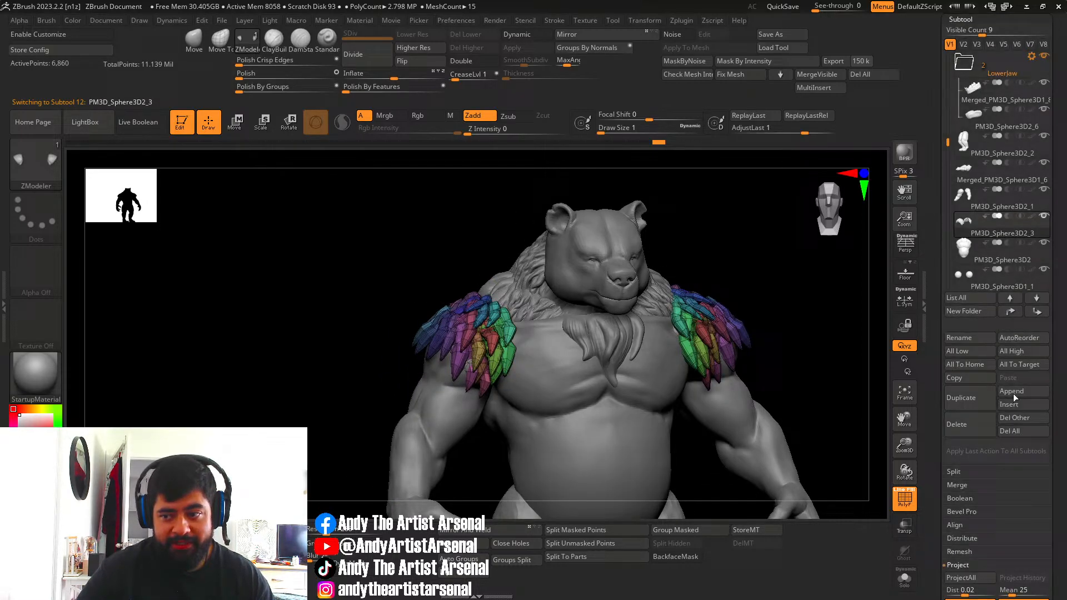
pyautogui.click(968, 419)
pyautogui.click(868, 454)
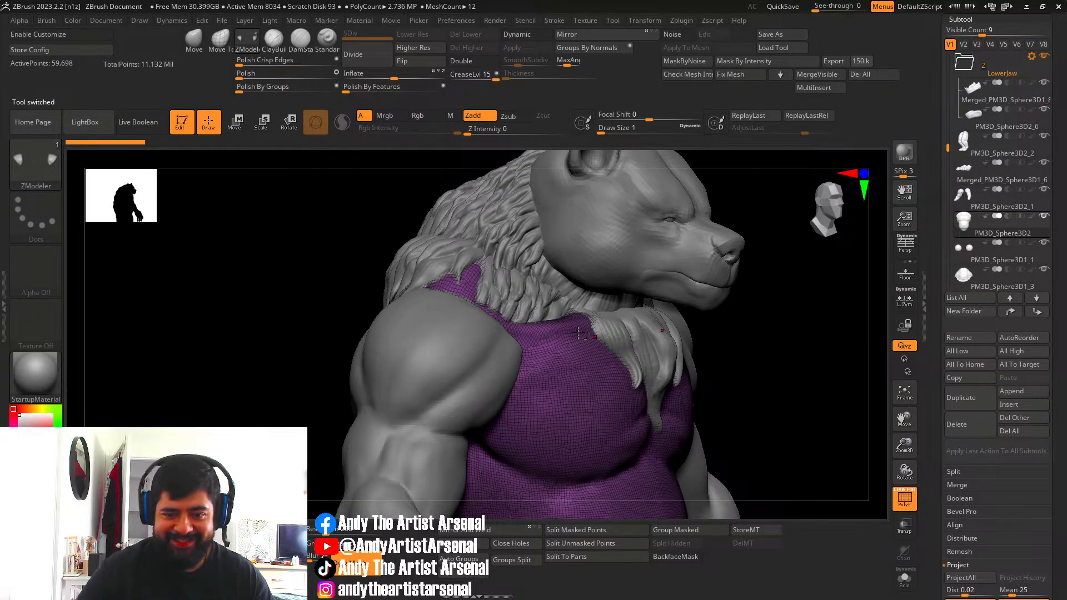
# Make the arms subtool active and choose the JS_IMMFur insert brush.
pyautogui.keyDown('alt'); pyautogui.moveTo(467, 367); pyautogui.dragTo(464, 340, button='right'); pyautogui.keyUp('alt')
pyautogui.moveTo(633, 360); pyautogui.dragTo(484, 312, button='right')
pyautogui.keyDown('alt'); pyautogui.click(449, 327); pyautogui.keyUp('alt')
pyautogui.press('b')
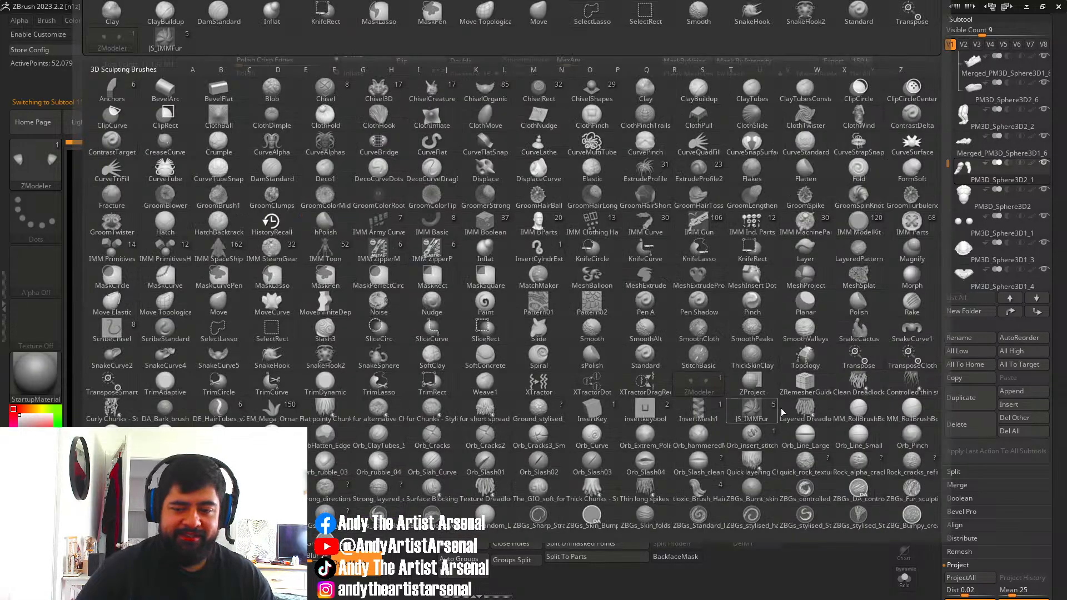
pyautogui.click(729, 401)
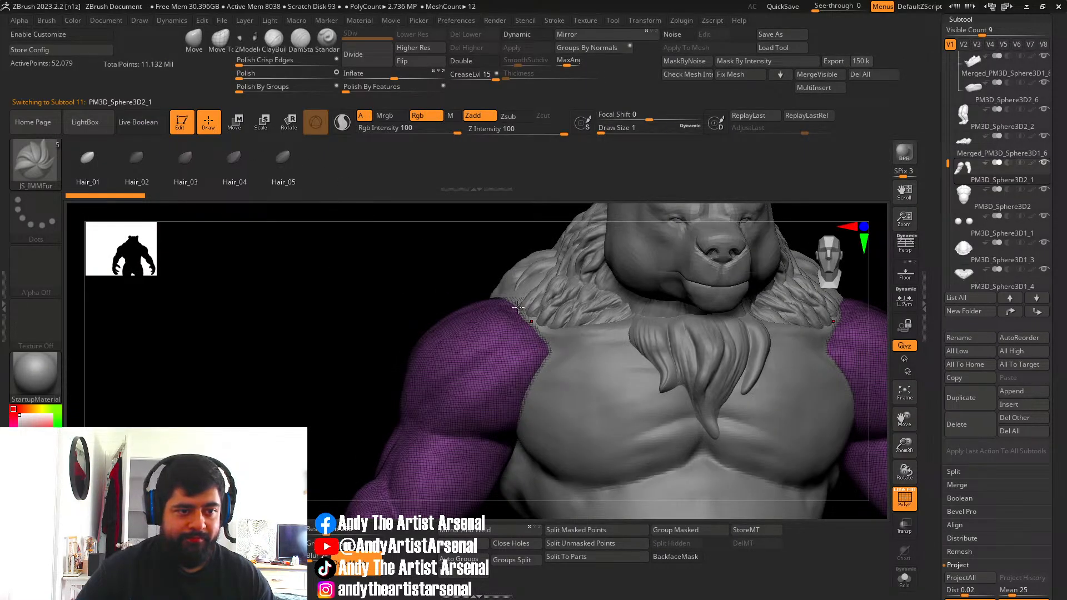
# Turn off the polyframe display and insert a Hair_01 tuft at the front of the shoulder.
pyautogui.keyDown('ctrl'); pyautogui.moveTo(518, 307); pyautogui.dragTo(476, 239, button='right'); pyautogui.keyUp('ctrl')
pyautogui.moveTo(475, 289); pyautogui.dragTo(510, 347, button='right')
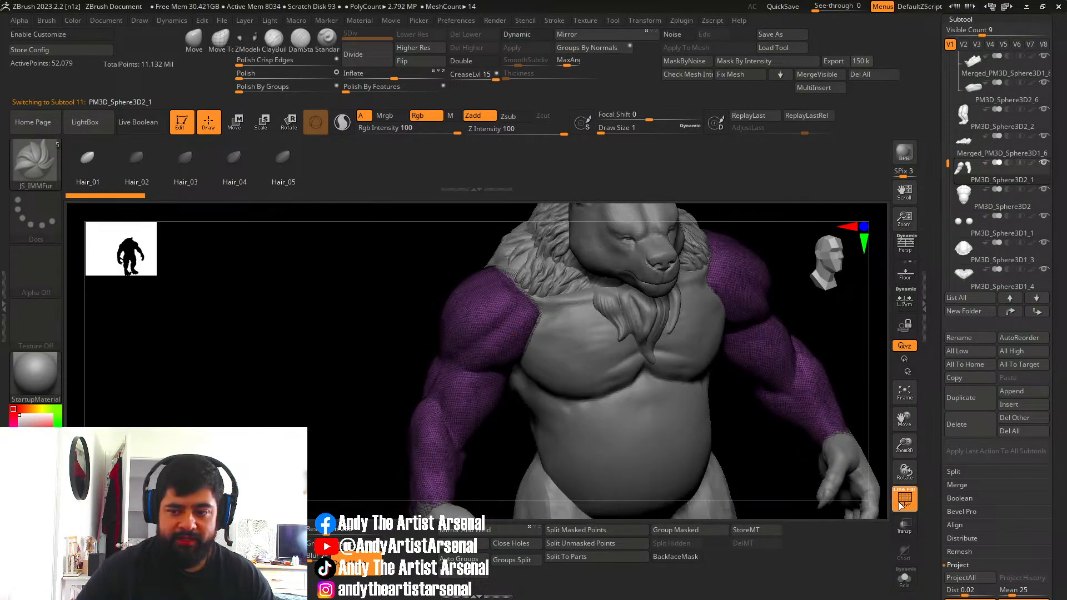
pyautogui.click(905, 502)
pyautogui.moveTo(519, 305); pyautogui.dragTo(500, 352)
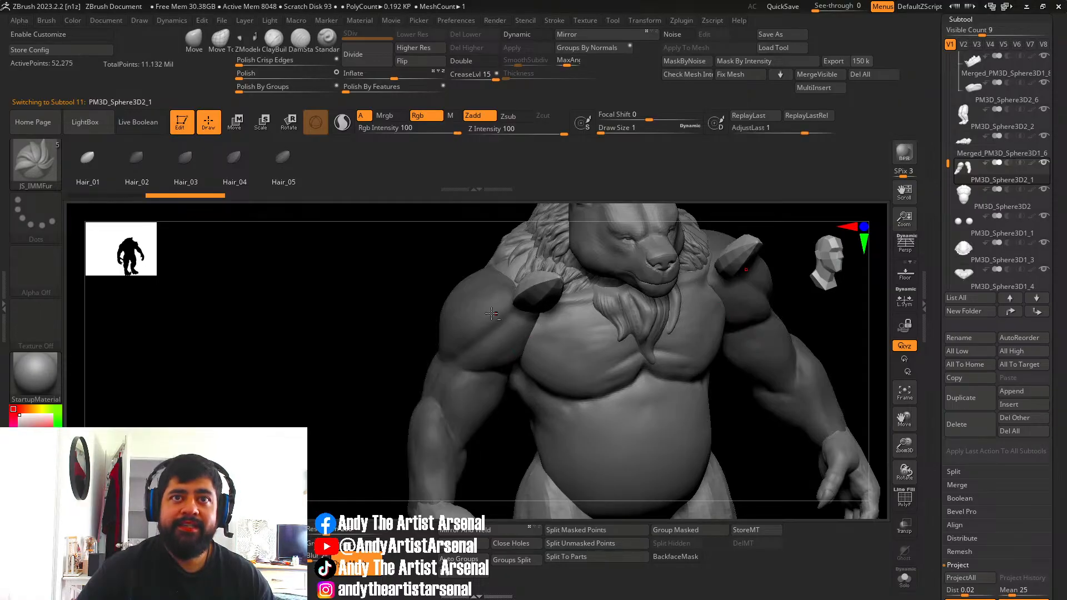
# Separate the new tuft from the arms with Split Masked Points.
pyautogui.keyDown('alt'); pyautogui.moveTo(453, 301); pyautogui.dragTo(486, 264, button='right'); pyautogui.keyUp('alt')
pyautogui.press('w')
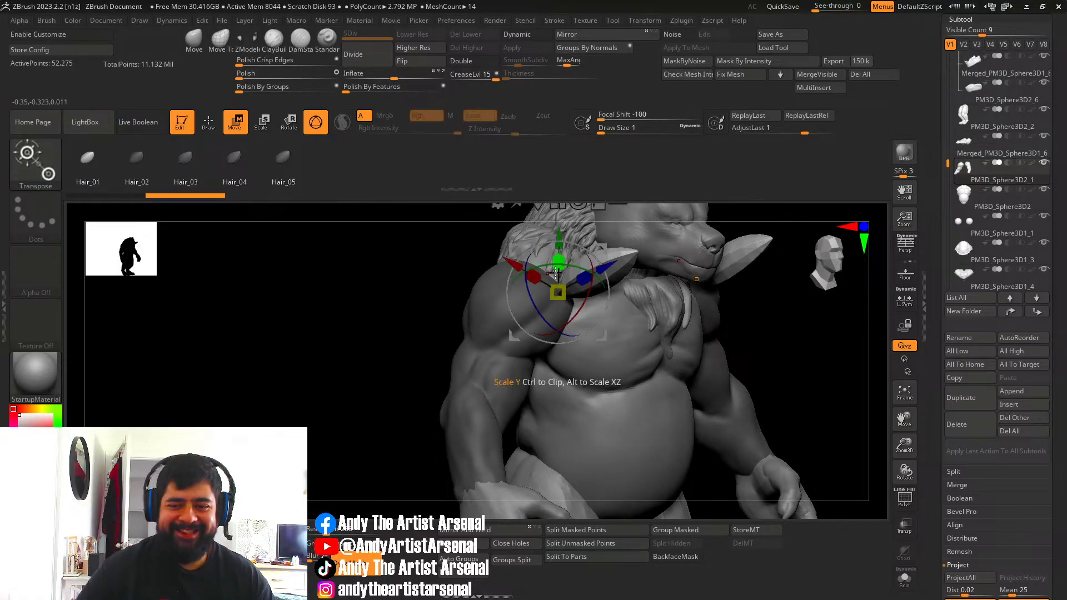
pyautogui.keyDown('alt'); pyautogui.moveTo(558, 294); pyautogui.dragTo(533, 329, button='right'); pyautogui.keyUp('alt')
pyautogui.click(589, 531)
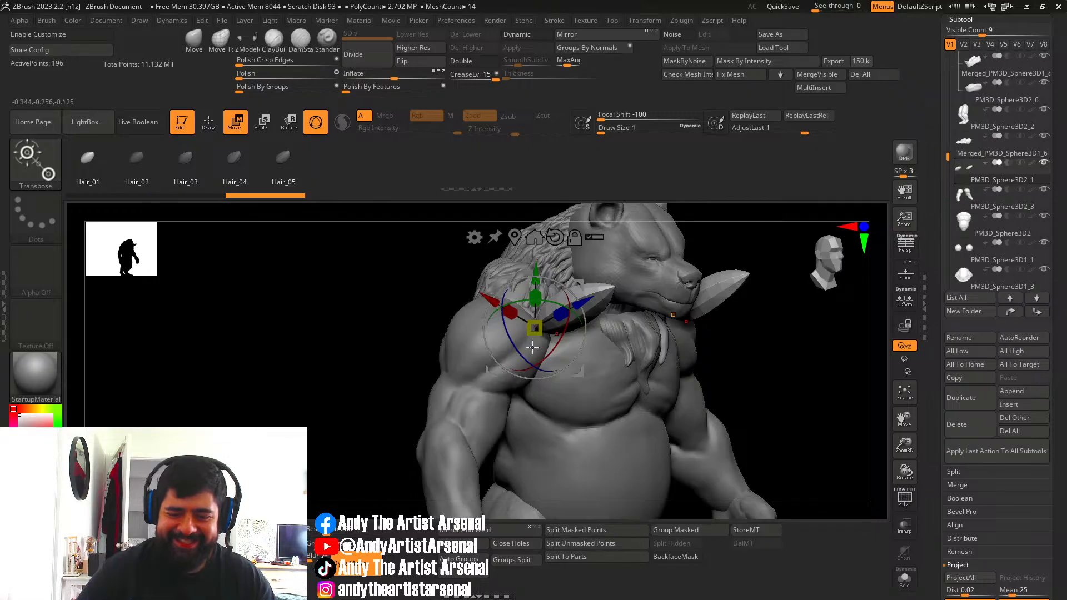
# Rotate and move the tuft so it hangs downward from the front of the shoulder, between the arm and chest.
pyautogui.moveTo(639, 444); pyautogui.dragTo(591, 307, button='right')
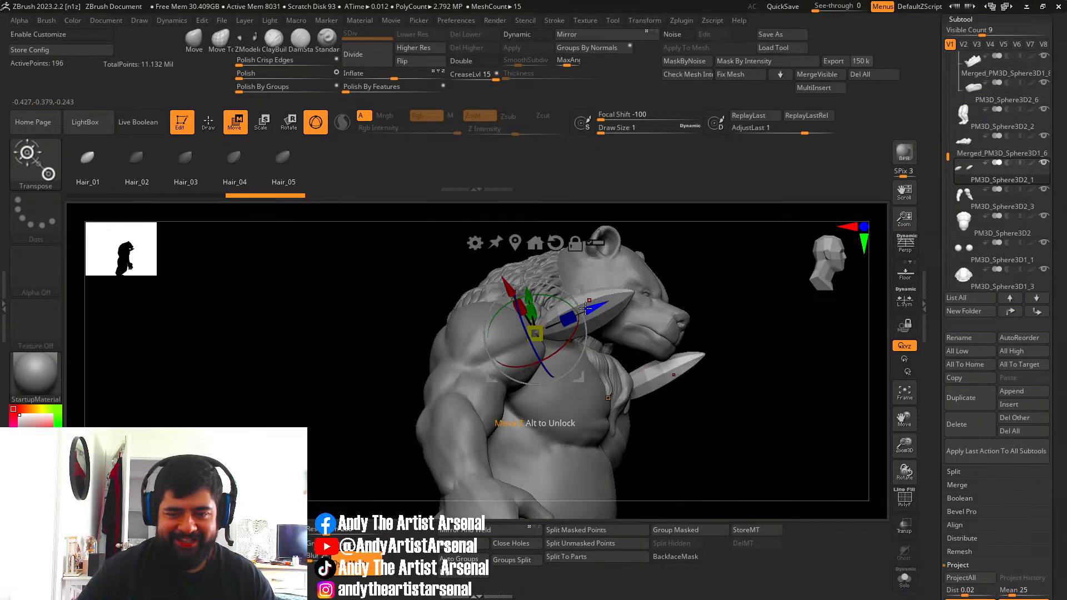
pyautogui.moveTo(590, 307); pyautogui.dragTo(568, 319)
pyautogui.moveTo(551, 346); pyautogui.dragTo(524, 345, button='right')
pyautogui.moveTo(550, 348); pyautogui.dragTo(494, 375)
pyautogui.moveTo(566, 332); pyautogui.dragTo(586, 326)
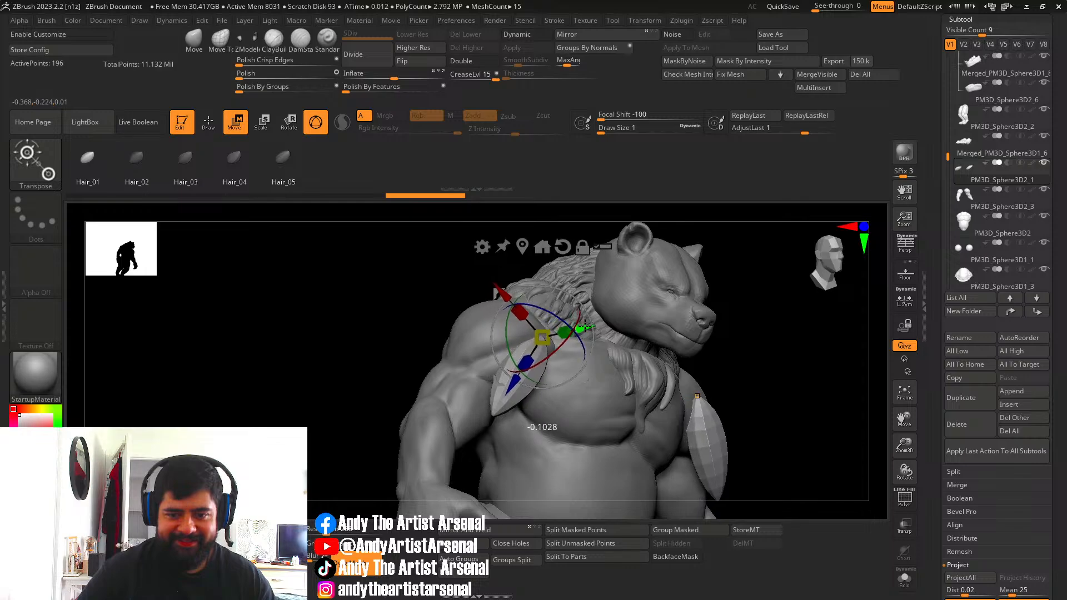
pyautogui.moveTo(588, 333); pyautogui.dragTo(554, 339, button='right')
pyautogui.moveTo(597, 301); pyautogui.dragTo(577, 299, button='right')
pyautogui.moveTo(587, 293); pyautogui.dragTo(609, 292)
pyautogui.moveTo(539, 314); pyautogui.dragTo(576, 292, button='right')
pyautogui.moveTo(504, 317); pyautogui.dragTo(370, 201, button='right')
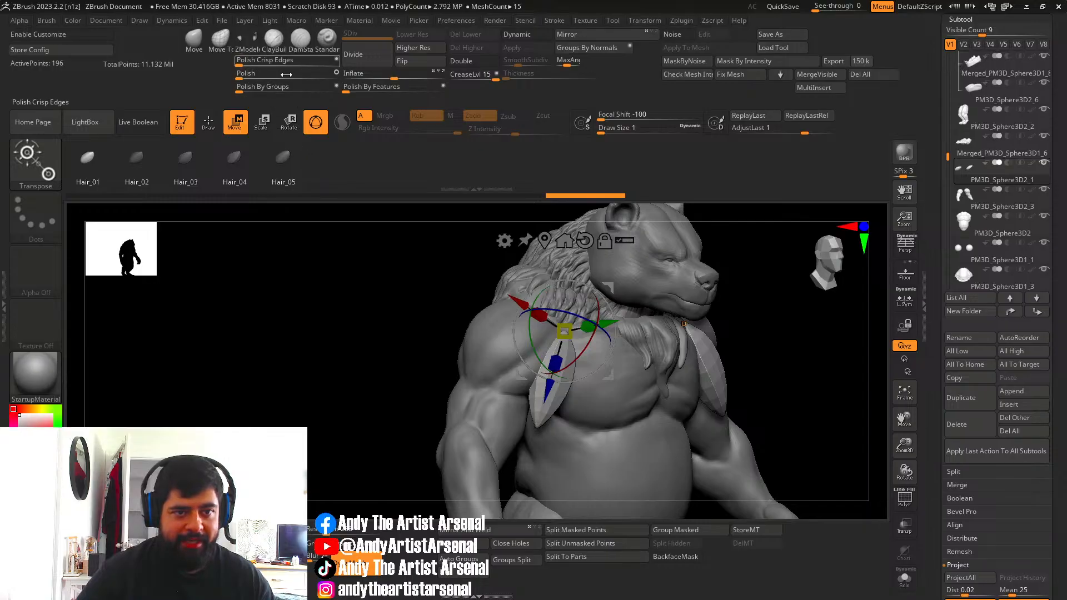
# Apply the Bend Curve deformer to the first tuft and reduce its curve to three control points.
pyautogui.moveTo(629, 361); pyautogui.dragTo(578, 358, button='right')
pyautogui.click(504, 240)
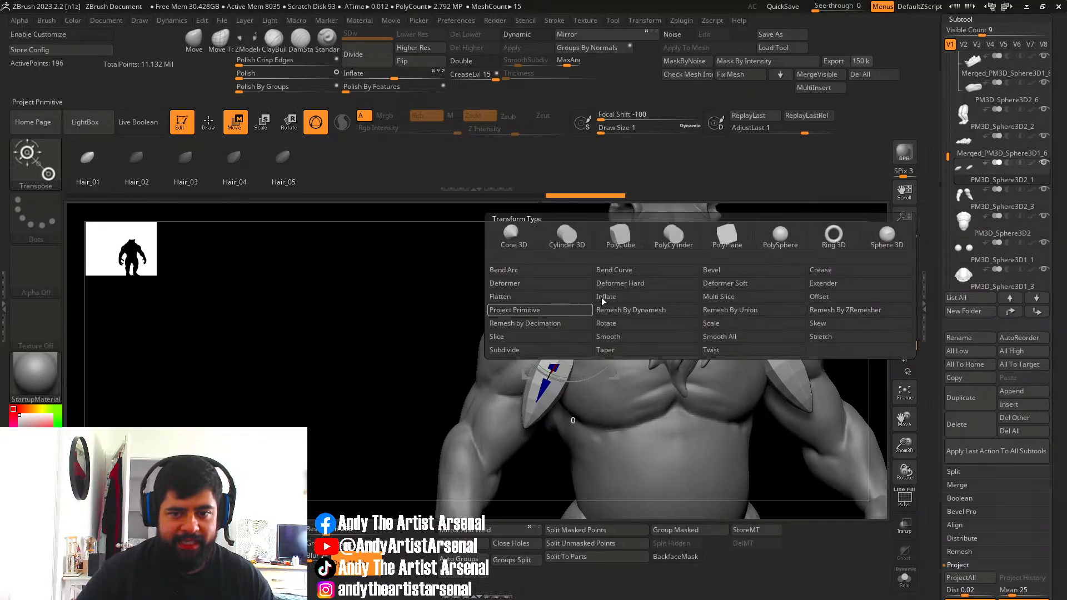
pyautogui.click(639, 272)
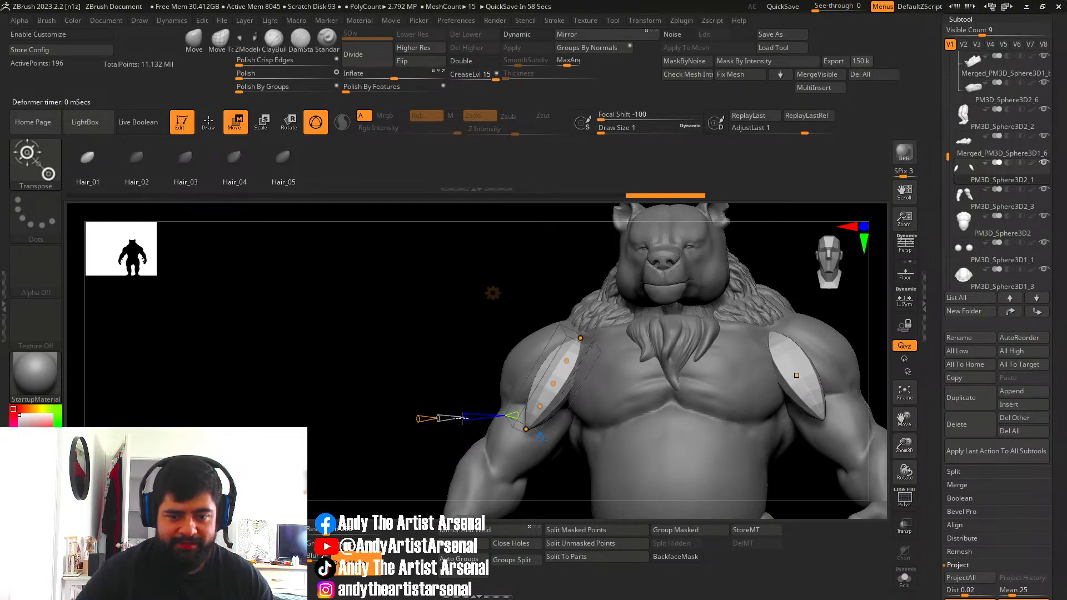
pyautogui.moveTo(419, 418); pyautogui.dragTo(445, 418)
# Bend the tuft's top and middle curve points so it follows the front of the shoulder.
pyautogui.keyDown('alt'); pyautogui.moveTo(585, 304); pyautogui.dragTo(563, 326, button='right'); pyautogui.keyUp('alt')
pyautogui.moveTo(587, 281); pyautogui.dragTo(590, 271)
pyautogui.moveTo(578, 295); pyautogui.dragTo(606, 297, button='right')
pyautogui.moveTo(587, 269); pyautogui.dragTo(576, 269)
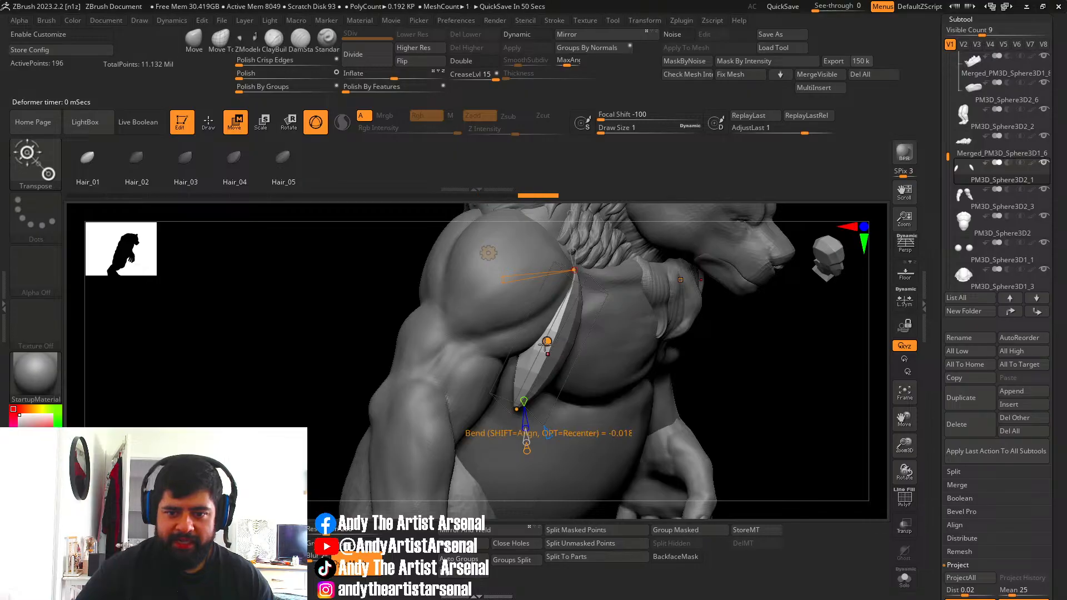
pyautogui.moveTo(546, 342); pyautogui.dragTo(551, 331)
pyautogui.moveTo(605, 338); pyautogui.dragTo(560, 341, button='right')
pyautogui.moveTo(549, 334); pyautogui.dragTo(547, 321)
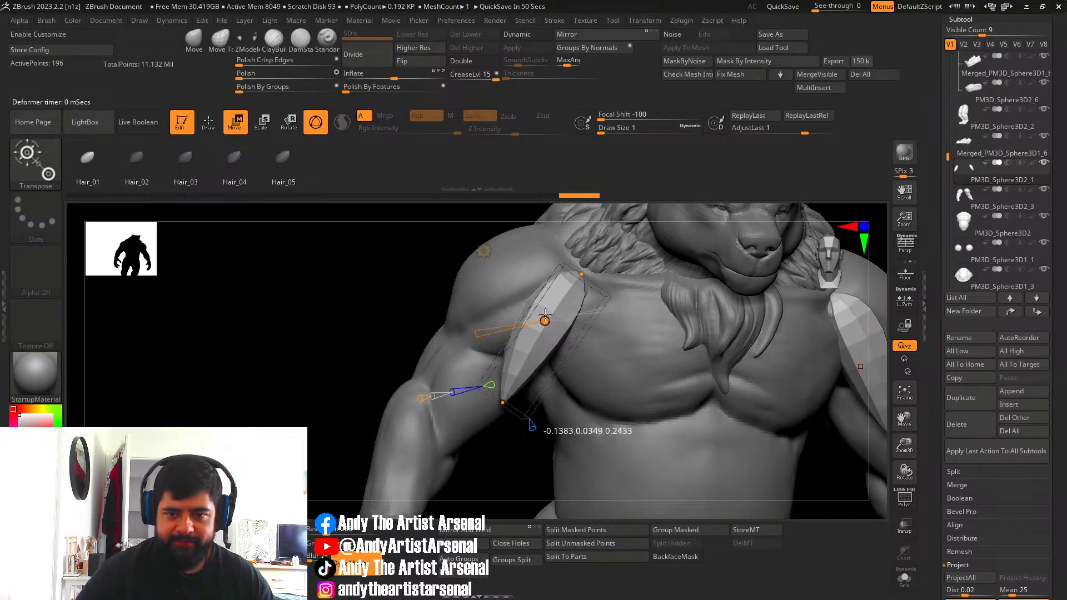
pyautogui.moveTo(575, 311); pyautogui.dragTo(542, 308, button='right')
pyautogui.moveTo(583, 277); pyautogui.dragTo(592, 283)
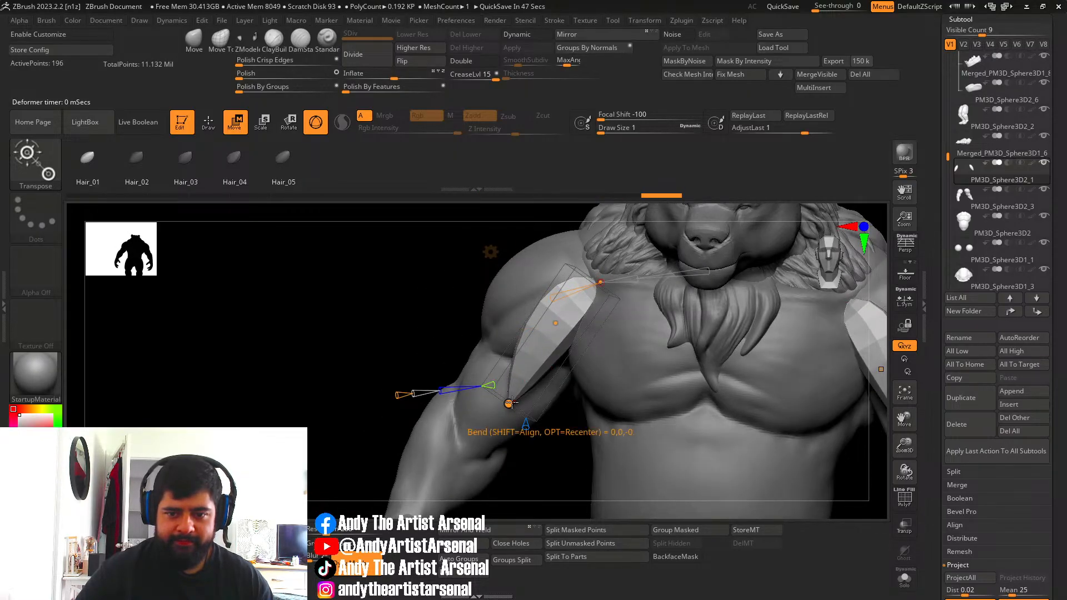
# Pull the tuft's lower tip upward and reposition its middle and top points to shorten and curve it along the armpit.
pyautogui.moveTo(510, 403); pyautogui.dragTo(541, 360)
pyautogui.moveTo(547, 361); pyautogui.dragTo(590, 358, button='right')
pyautogui.moveTo(544, 356); pyautogui.dragTo(537, 360)
pyautogui.moveTo(554, 359); pyautogui.dragTo(603, 356, button='right')
pyautogui.moveTo(545, 313); pyautogui.dragTo(548, 309)
pyautogui.moveTo(594, 337); pyautogui.dragTo(516, 322, button='right')
pyautogui.moveTo(546, 314); pyautogui.dragTo(556, 311)
pyautogui.moveTo(589, 311); pyautogui.dragTo(561, 311, button='right')
pyautogui.moveTo(600, 285); pyautogui.dragTo(615, 292)
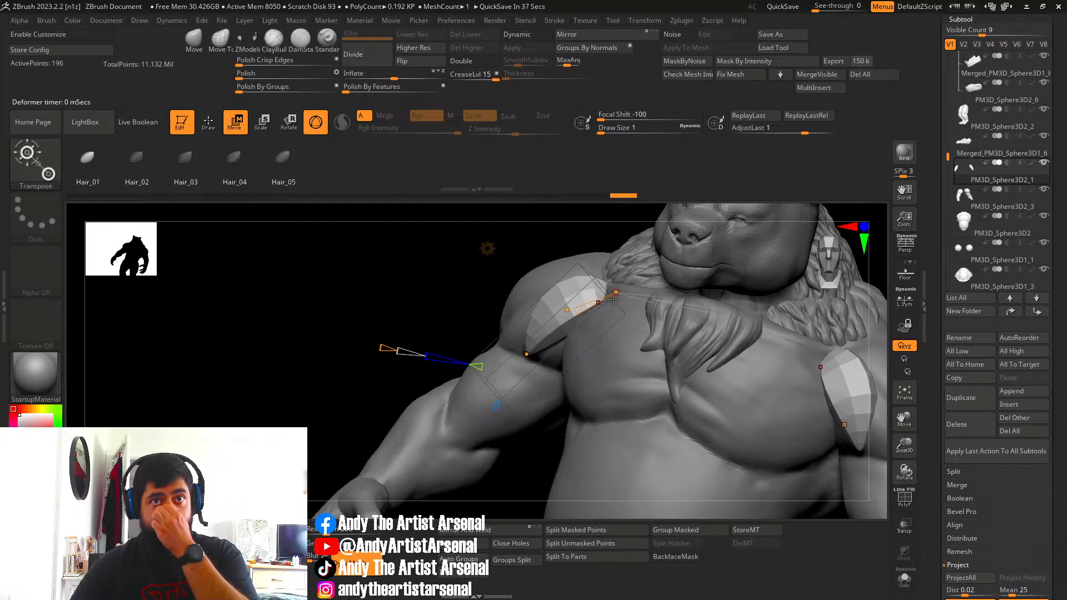
# Fine-tune the tip, middle and top curve points until the first tuft hugs the shoulder from all sides.
pyautogui.moveTo(605, 305); pyautogui.dragTo(605, 332, button='right')
pyautogui.moveTo(541, 329); pyautogui.dragTo(511, 343, button='right')
pyautogui.moveTo(505, 344); pyautogui.dragTo(508, 351)
pyautogui.moveTo(508, 351); pyautogui.dragTo(540, 346, button='right')
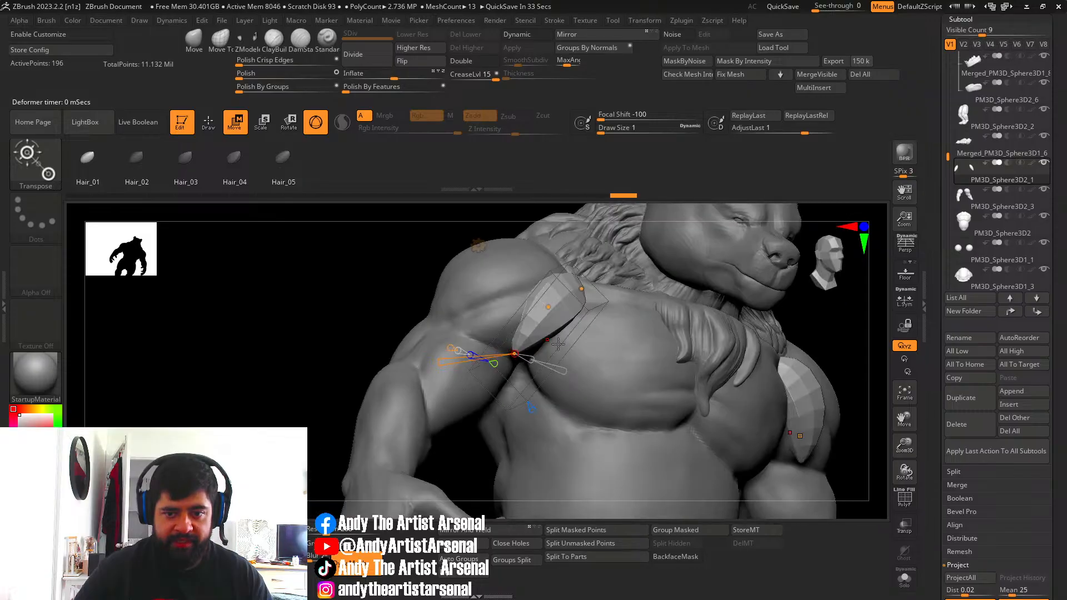
pyautogui.moveTo(548, 309); pyautogui.dragTo(549, 307)
pyautogui.moveTo(587, 310); pyautogui.dragTo(562, 309, button='right')
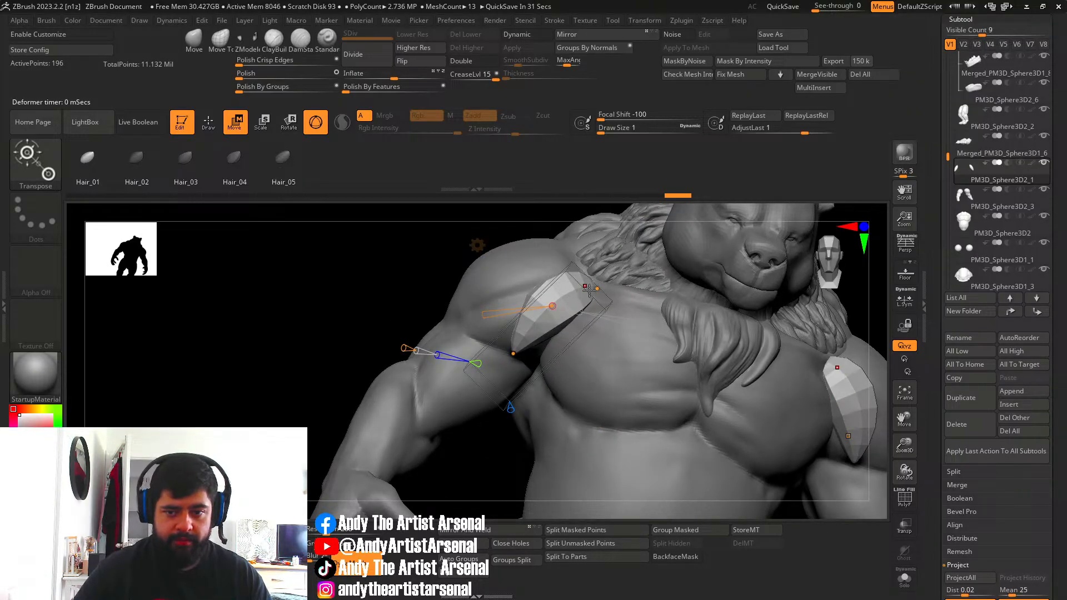
pyautogui.moveTo(593, 287); pyautogui.dragTo(593, 288)
pyautogui.moveTo(592, 295); pyautogui.dragTo(567, 301, button='right')
pyautogui.moveTo(555, 300); pyautogui.dragTo(550, 299)
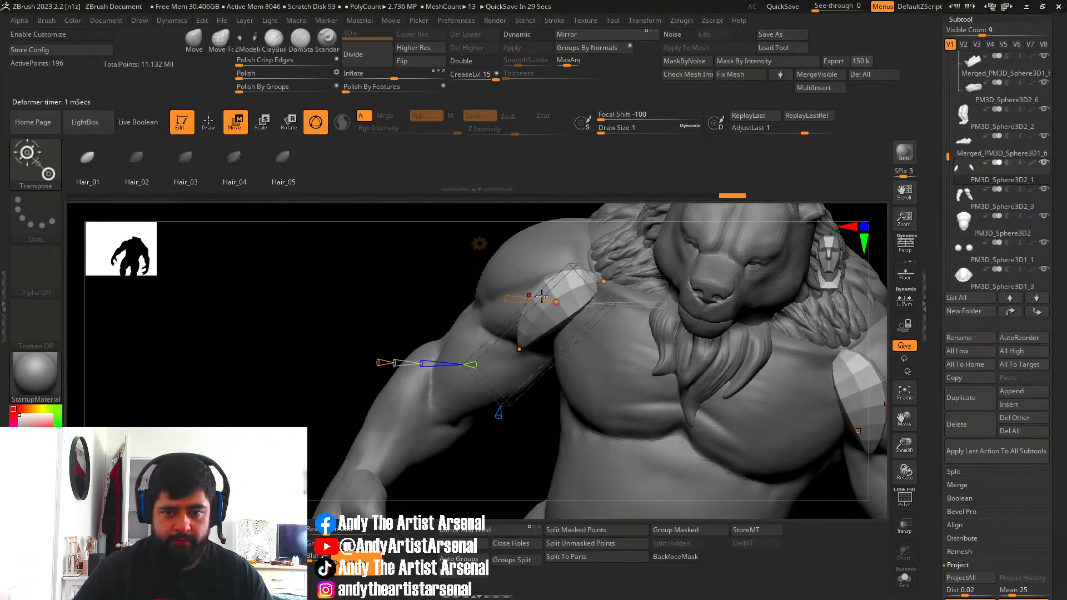
pyautogui.moveTo(528, 309); pyautogui.dragTo(549, 312, button='right')
pyautogui.moveTo(549, 304); pyautogui.dragTo(550, 305)
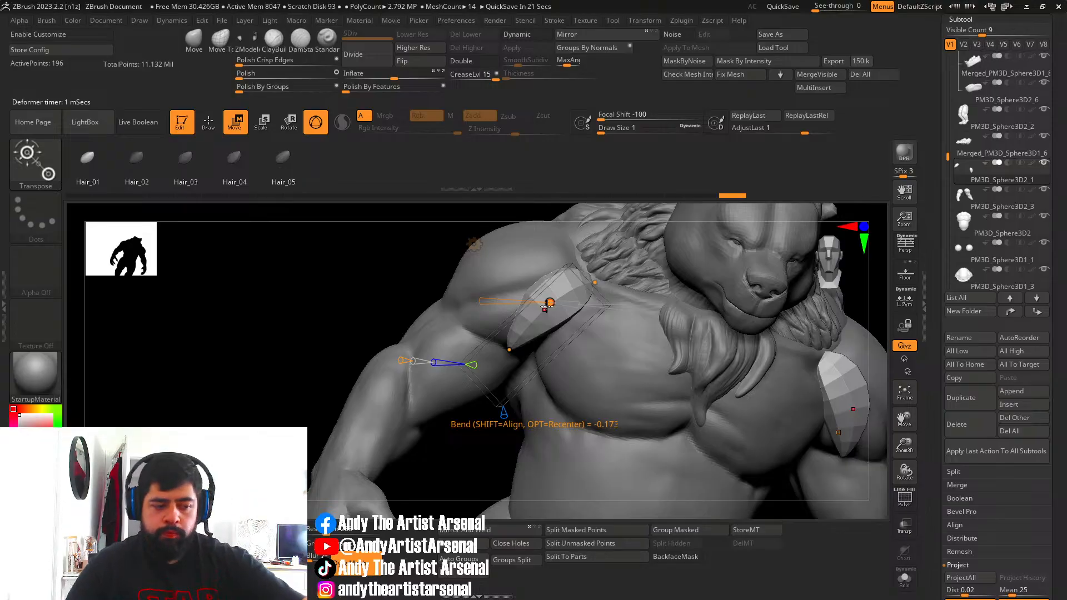
pyautogui.moveTo(506, 329)
pyautogui.mouseDown(button='right')
pyautogui.moveTo(520, 321)
pyautogui.moveTo(522, 354)
pyautogui.moveTo(481, 327)
pyautogui.moveTo(509, 285)
pyautogui.moveTo(482, 288)
pyautogui.moveTo(486, 326)
pyautogui.moveTo(463, 319)
pyautogui.moveTo(476, 301)
pyautogui.moveTo(532, 337)
pyautogui.moveTo(540, 319)
pyautogui.moveTo(566, 318)
pyautogui.mouseUp(button='right')
# Insert a second tuft above the first, then rotate and move it to point outward over the shoulder.
pyautogui.press('q')
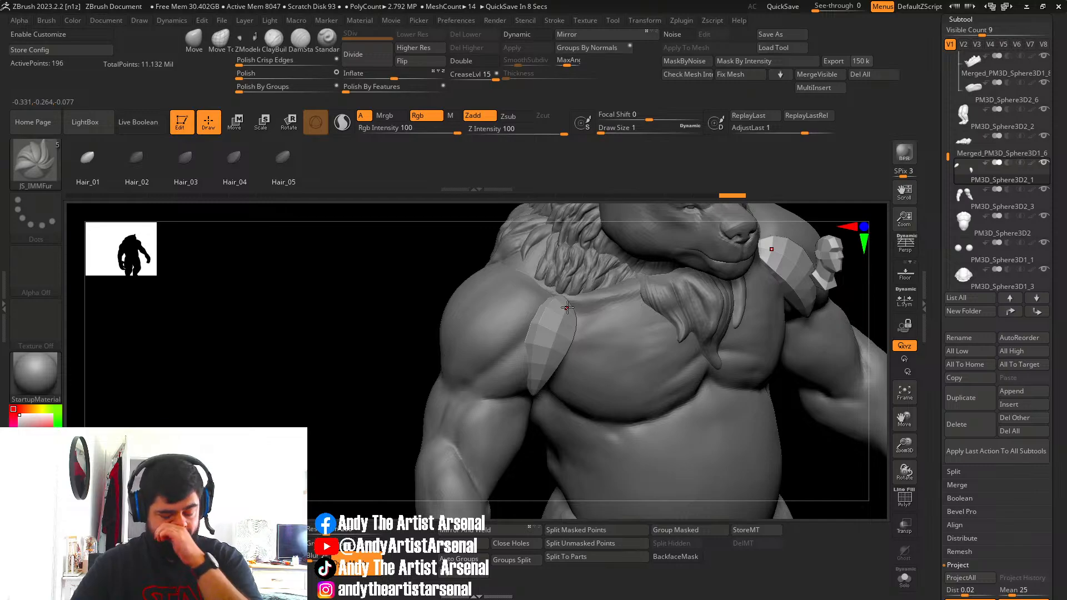
pyautogui.moveTo(567, 307)
pyautogui.mouseDown(button='right')
pyautogui.moveTo(505, 299)
pyautogui.moveTo(539, 307)
pyautogui.moveTo(531, 293)
pyautogui.moveTo(571, 292)
pyautogui.mouseUp(button='right')
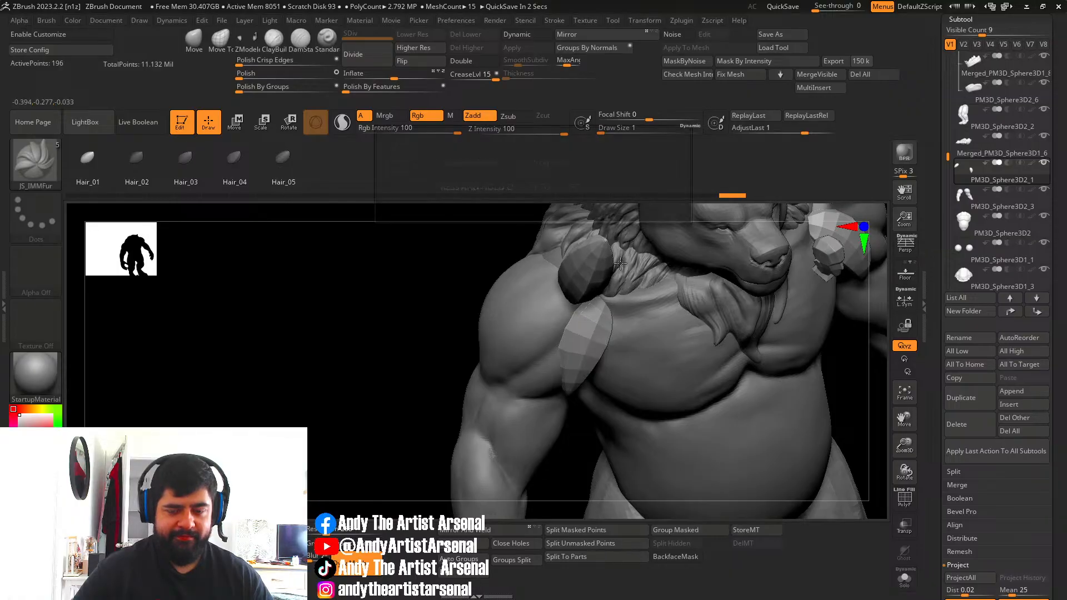
pyautogui.press('w')
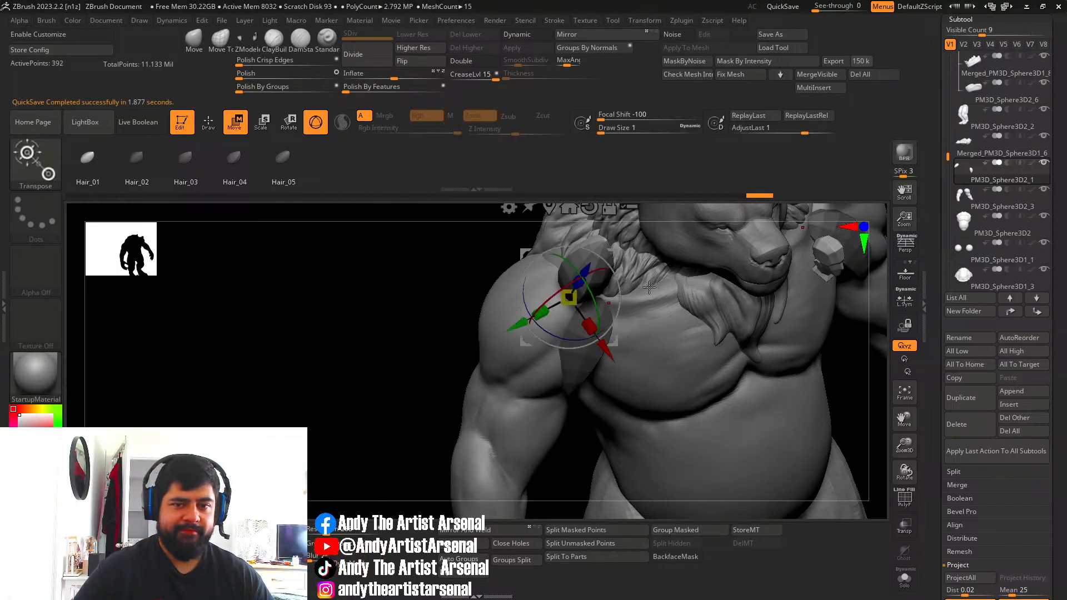
pyautogui.moveTo(598, 287); pyautogui.dragTo(576, 285, button='right')
pyautogui.moveTo(540, 275); pyautogui.dragTo(464, 371)
pyautogui.moveTo(523, 319); pyautogui.dragTo(517, 329, button='right')
pyautogui.moveTo(517, 311); pyautogui.dragTo(535, 303)
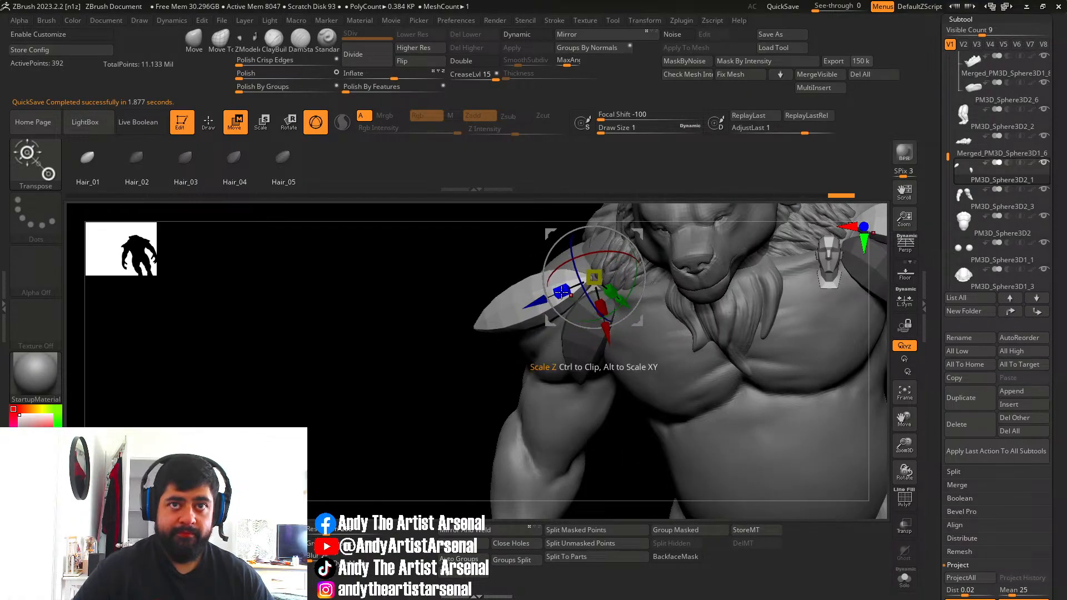
pyautogui.moveTo(563, 293); pyautogui.dragTo(499, 240, button='right')
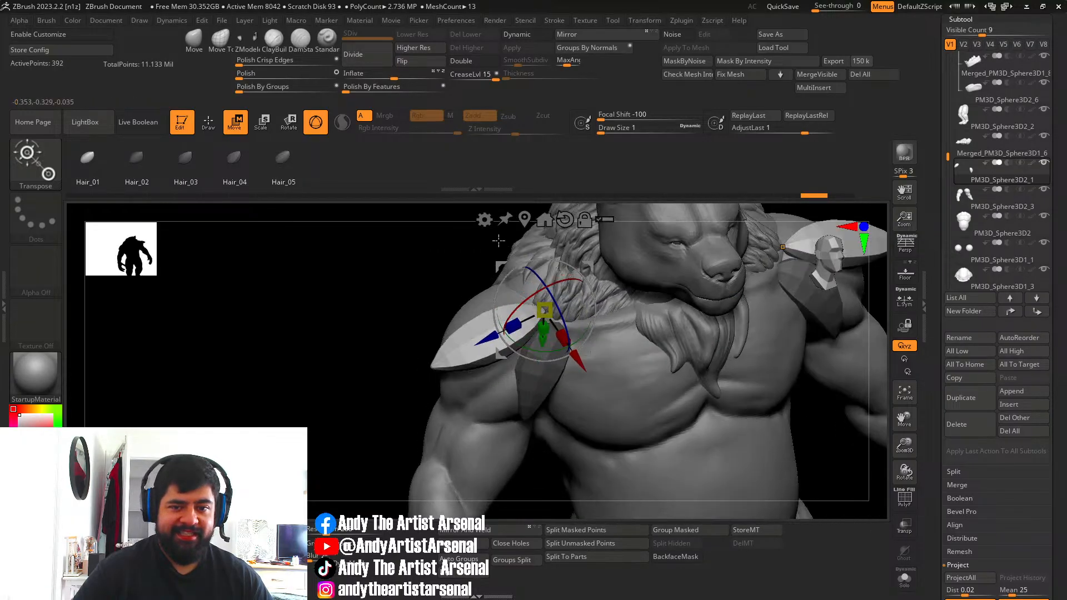
# Apply the Bend Curve deformer to the second tuft and bend its tip down over the shoulder.
pyautogui.click(485, 220)
pyautogui.click(605, 256)
pyautogui.moveTo(483, 342); pyautogui.dragTo(523, 240, button='right')
pyautogui.moveTo(536, 301); pyautogui.dragTo(540, 307)
pyautogui.moveTo(355, 333); pyautogui.dragTo(444, 342, button='right')
pyautogui.moveTo(416, 352); pyautogui.dragTo(431, 390)
pyautogui.moveTo(431, 389); pyautogui.dragTo(373, 378, button='right')
# Refine the second tuft's curve points so it wraps around the deltoid beside the first tuft.
pyautogui.moveTo(479, 342); pyautogui.dragTo(487, 352)
pyautogui.moveTo(407, 398); pyautogui.dragTo(403, 392)
pyautogui.moveTo(389, 389); pyautogui.dragTo(455, 370, button='right')
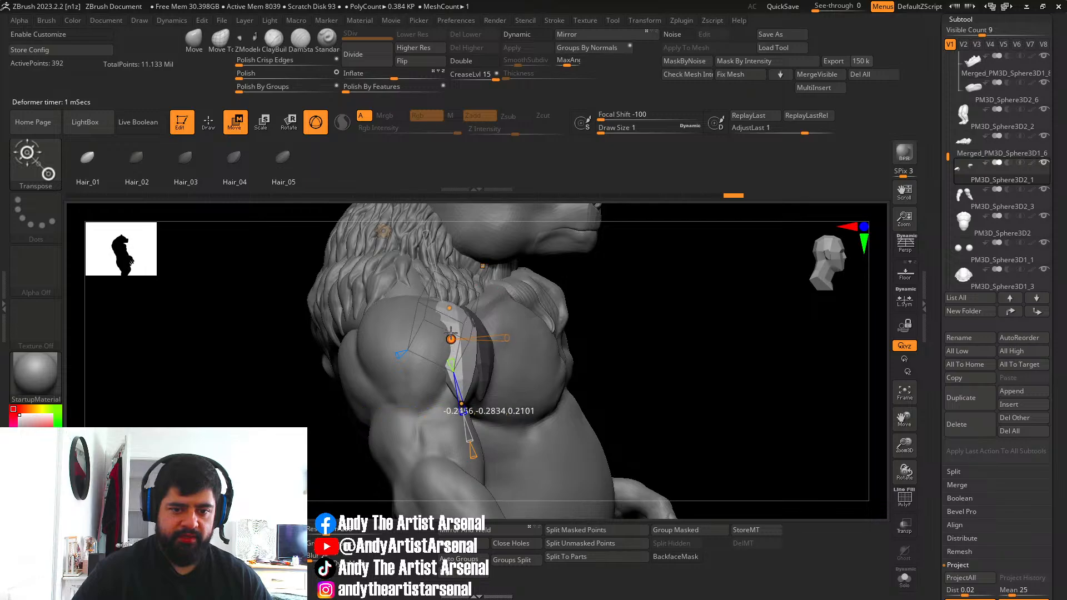
pyautogui.moveTo(461, 318); pyautogui.dragTo(392, 404, button='right')
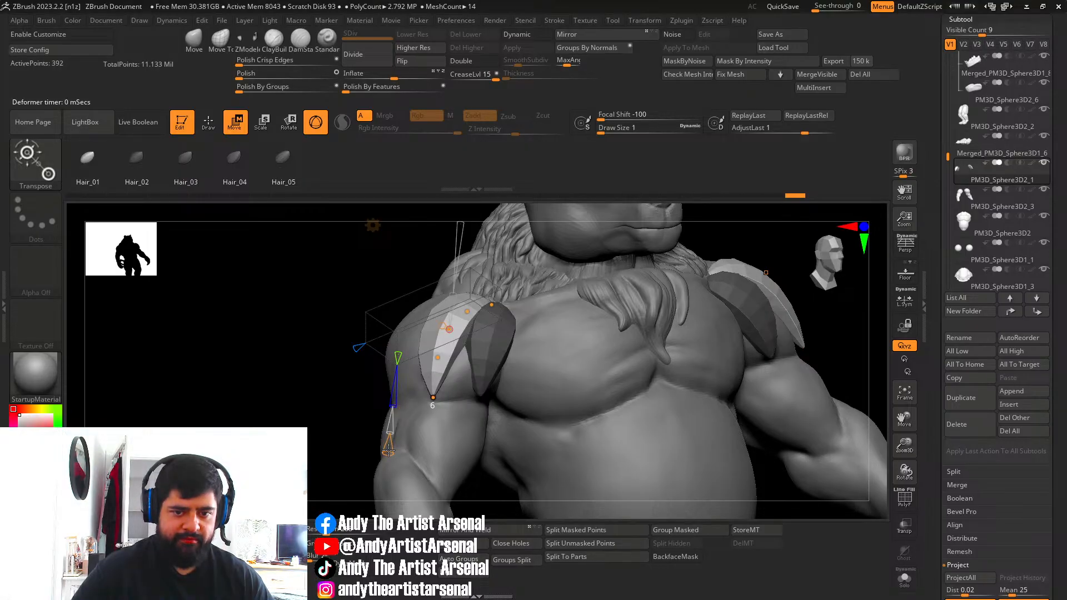
pyautogui.moveTo(389, 449); pyautogui.dragTo(433, 345, button='right')
pyautogui.moveTo(463, 311)
pyautogui.mouseDown(button='right')
pyautogui.moveTo(498, 288)
pyautogui.moveTo(423, 401)
pyautogui.moveTo(456, 337)
pyautogui.moveTo(479, 320)
pyautogui.moveTo(600, 311)
pyautogui.moveTo(592, 278)
pyautogui.moveTo(541, 300)
pyautogui.mouseUp(button='right')
# Insert a third tuft on top of the shoulder and swing it outward with the gizmo.
pyautogui.press('q')
pyautogui.moveTo(401, 313)
pyautogui.mouseDown(button='right')
pyautogui.moveTo(448, 308)
pyautogui.moveTo(446, 294)
pyautogui.mouseUp(button='right')
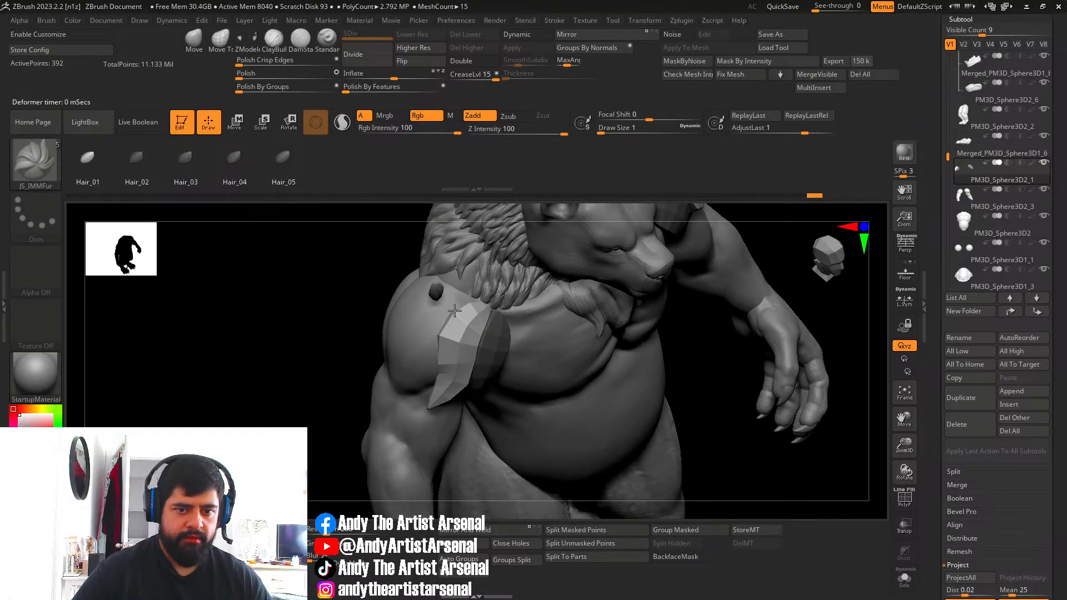
pyautogui.press('w')
pyautogui.moveTo(416, 339); pyautogui.dragTo(438, 261, button='right')
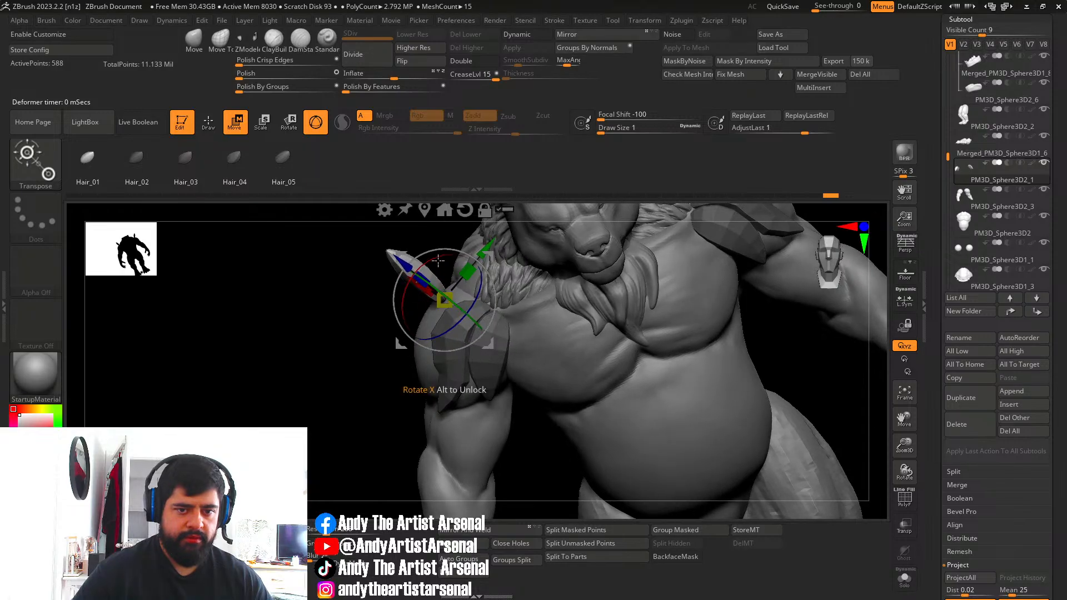
pyautogui.moveTo(386, 318); pyautogui.dragTo(409, 316)
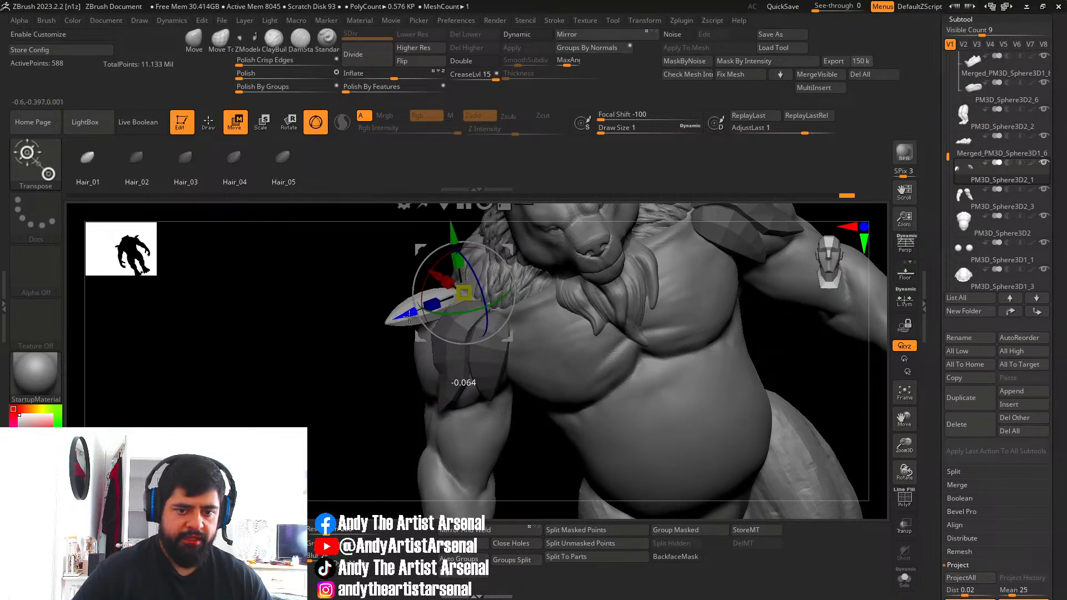
# Rotate the third tuft so it slopes down the outer shoulder behind the second tuft.
pyautogui.moveTo(356, 318); pyautogui.dragTo(453, 414, button='right')
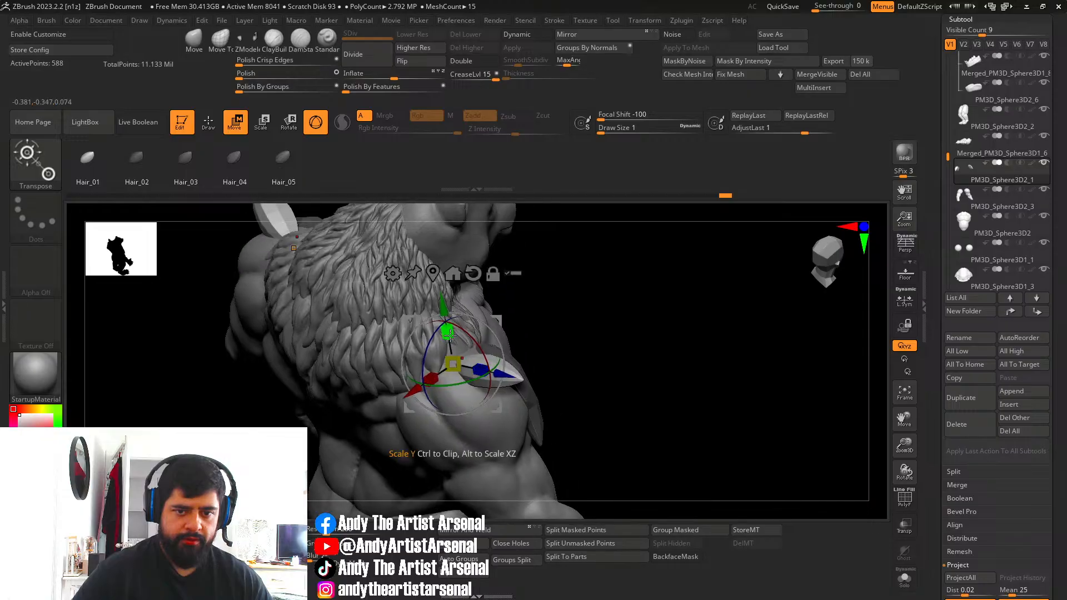
pyautogui.moveTo(443, 304); pyautogui.dragTo(502, 344, button='right')
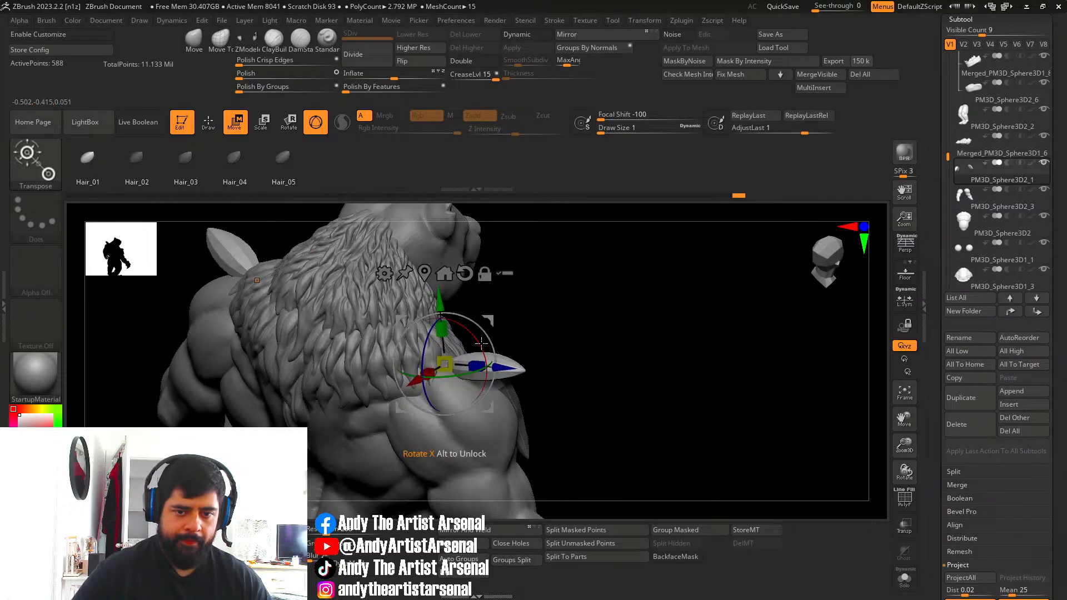
pyautogui.moveTo(481, 343); pyautogui.dragTo(483, 371)
pyautogui.moveTo(489, 373); pyautogui.dragTo(437, 392, button='right')
pyautogui.moveTo(531, 394); pyautogui.dragTo(488, 361, button='right')
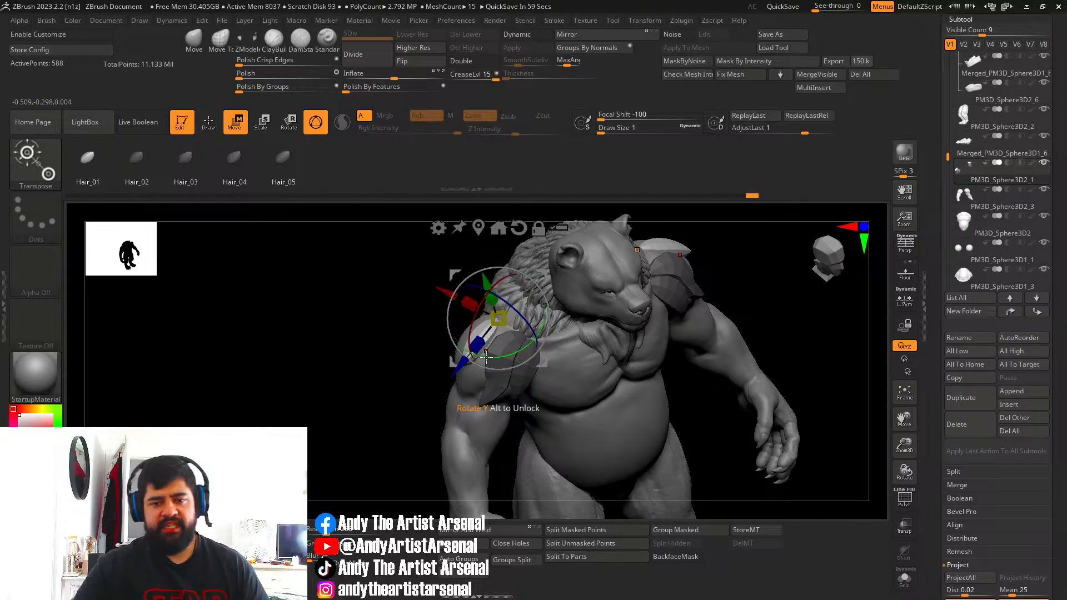
pyautogui.moveTo(472, 350); pyautogui.dragTo(448, 374, button='right')
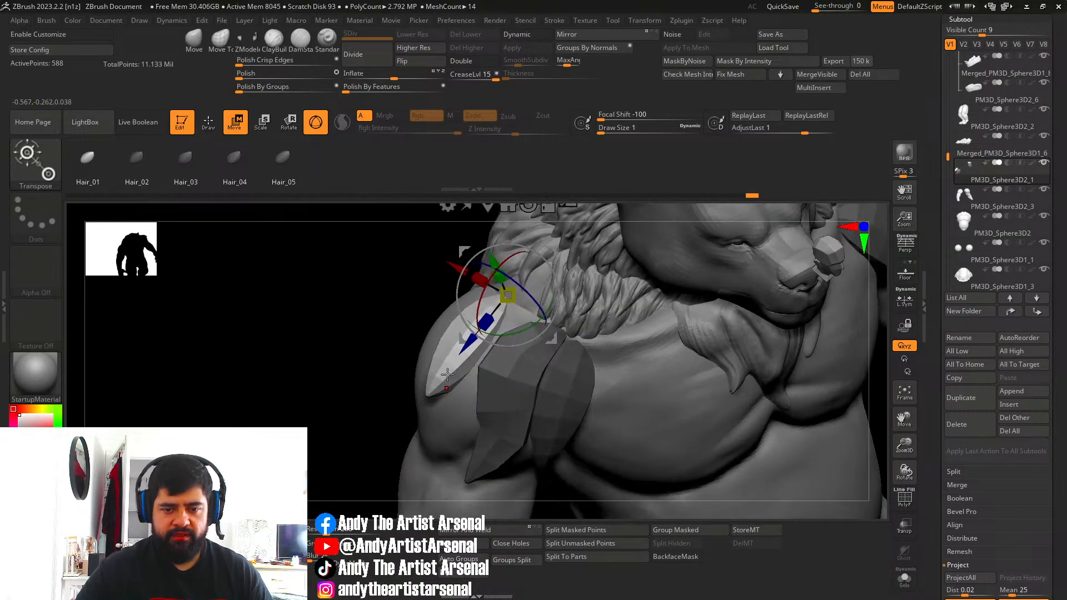
# Adjust the third tuft's placement, apply the Bend Curve deformer to it and start bending its tip over the outer shoulder.
pyautogui.moveTo(463, 270)
pyautogui.mouseDown()
pyautogui.moveTo(482, 286)
pyautogui.moveTo(475, 277)
pyautogui.mouseUp()
pyautogui.moveTo(475, 276); pyautogui.dragTo(457, 321, button='right')
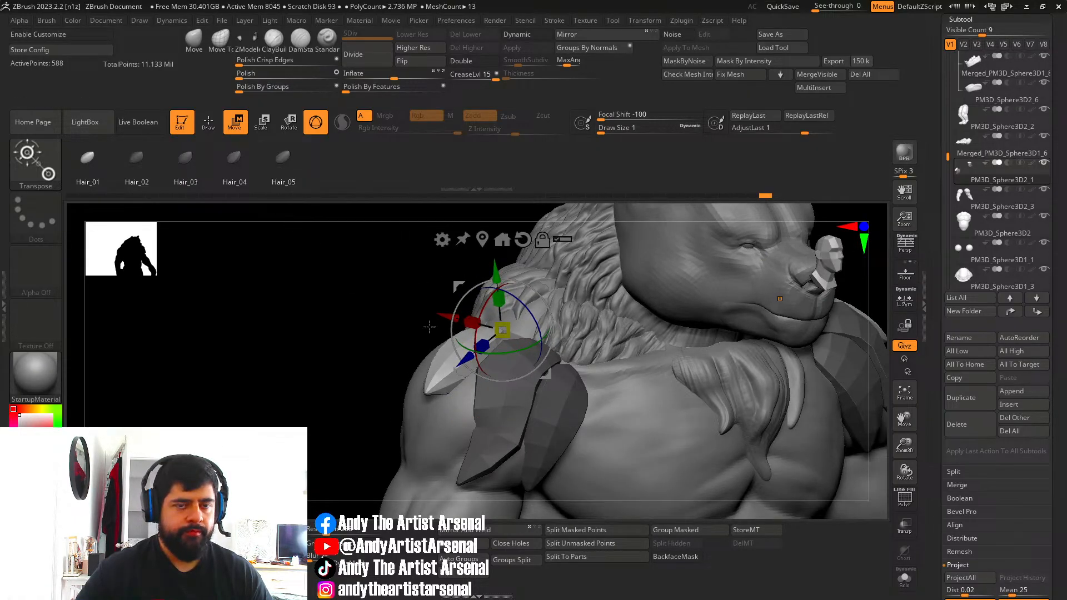
pyautogui.click(439, 240)
pyautogui.click(559, 271)
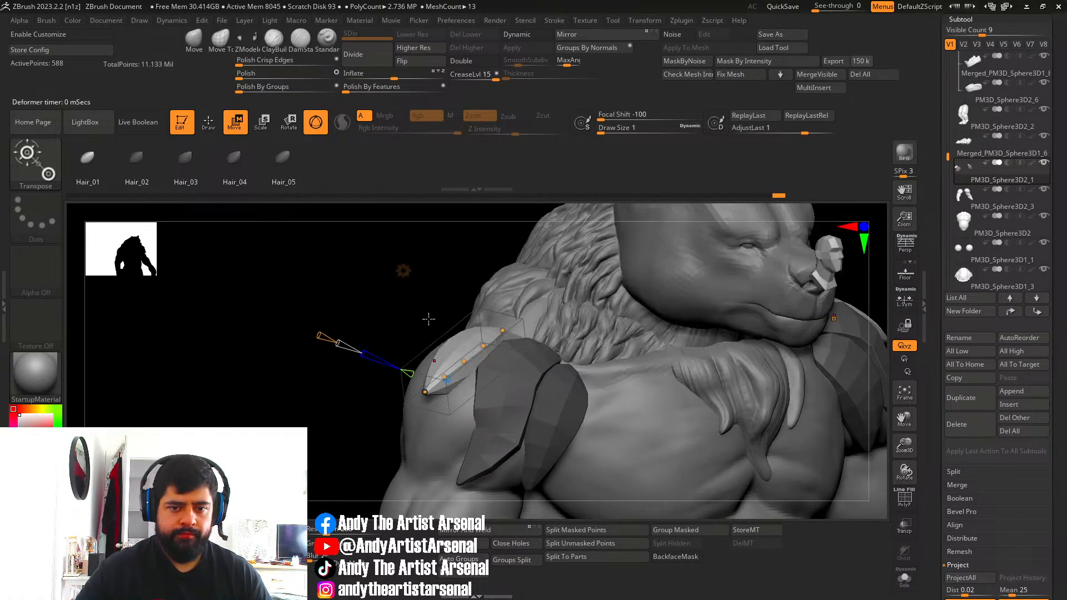
pyautogui.moveTo(500, 345); pyautogui.dragTo(422, 386, button='right')
pyautogui.moveTo(419, 390); pyautogui.dragTo(427, 389)
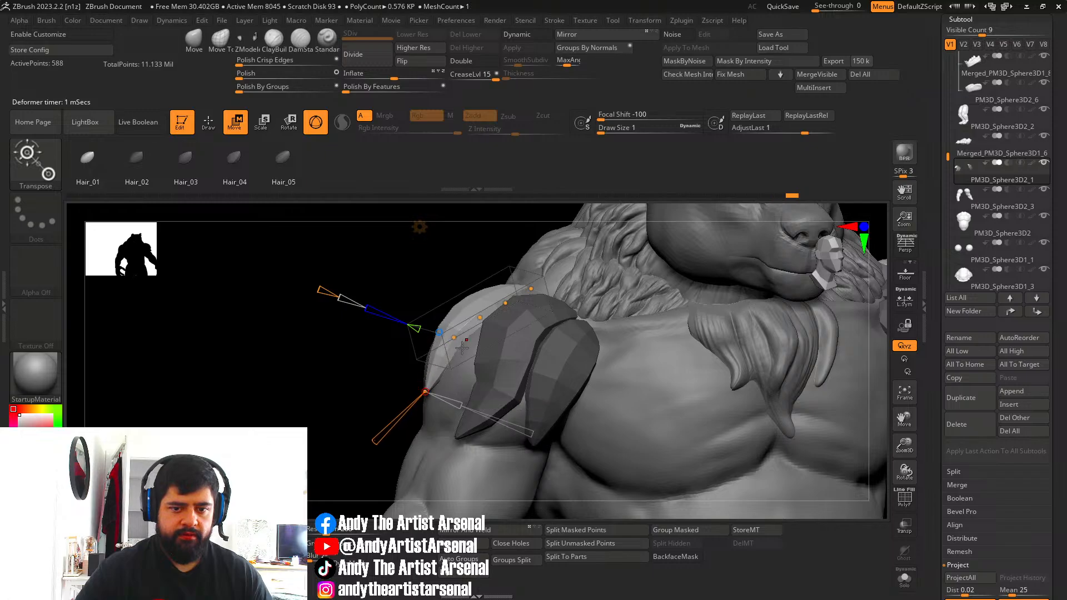
# Adjust the third tuft's tip and middle curve points so its lower half curves around the deltoid.
pyautogui.moveTo(454, 341); pyautogui.dragTo(462, 360, button='right')
pyautogui.moveTo(439, 338); pyautogui.dragTo(443, 339)
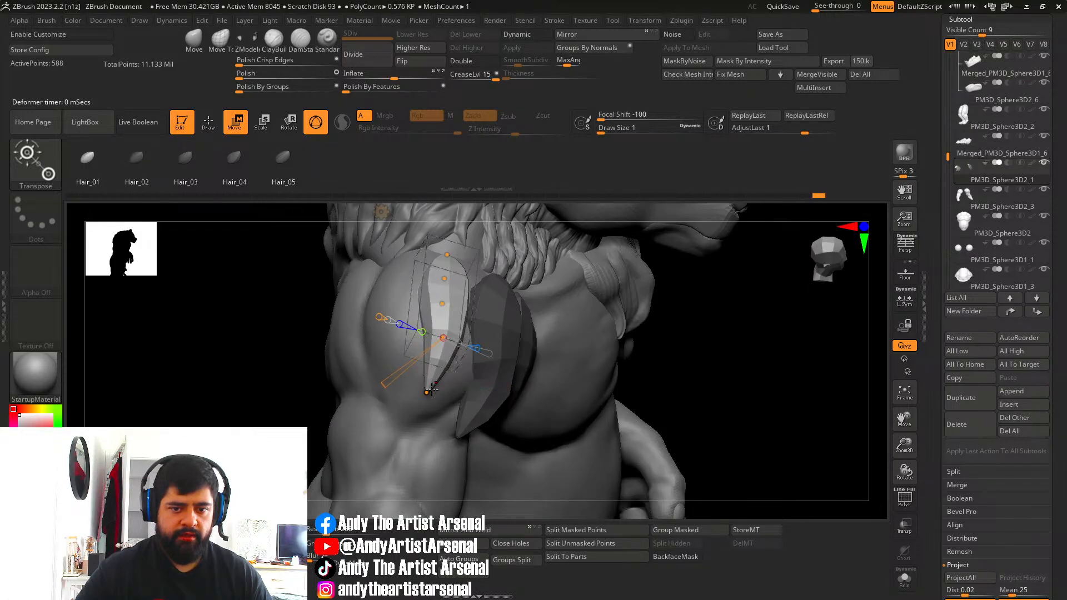
pyautogui.moveTo(426, 392); pyautogui.dragTo(417, 391)
pyautogui.moveTo(460, 346); pyautogui.dragTo(484, 341, button='right')
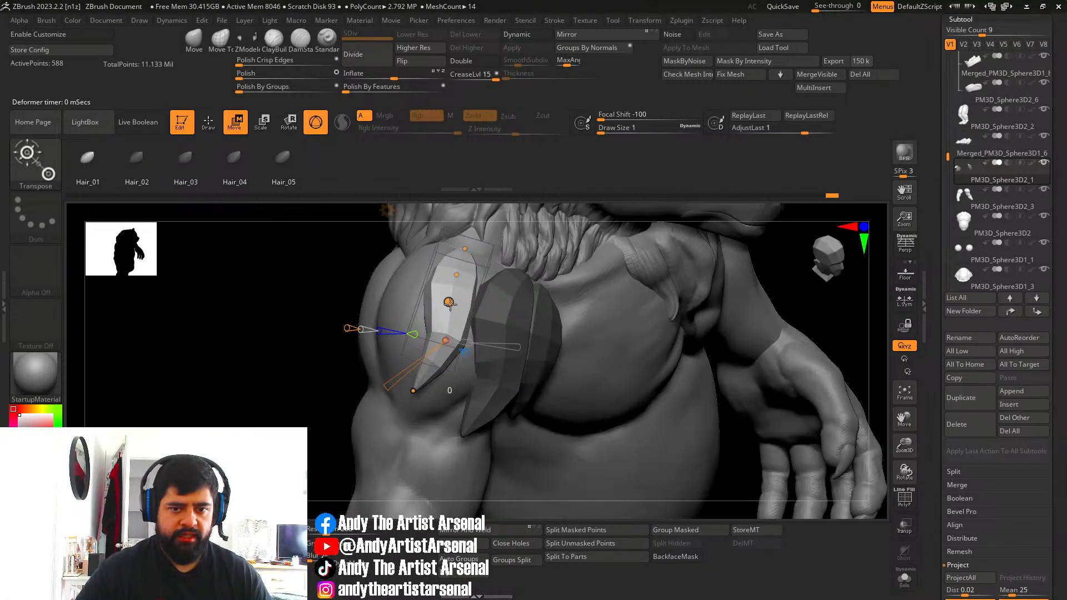
pyautogui.moveTo(448, 304); pyautogui.dragTo(451, 304)
# Refine the third tuft's upper and root curve points so it hugs the top of the shoulder, and finish the bend.
pyautogui.moveTo(473, 298); pyautogui.dragTo(465, 270, button='right')
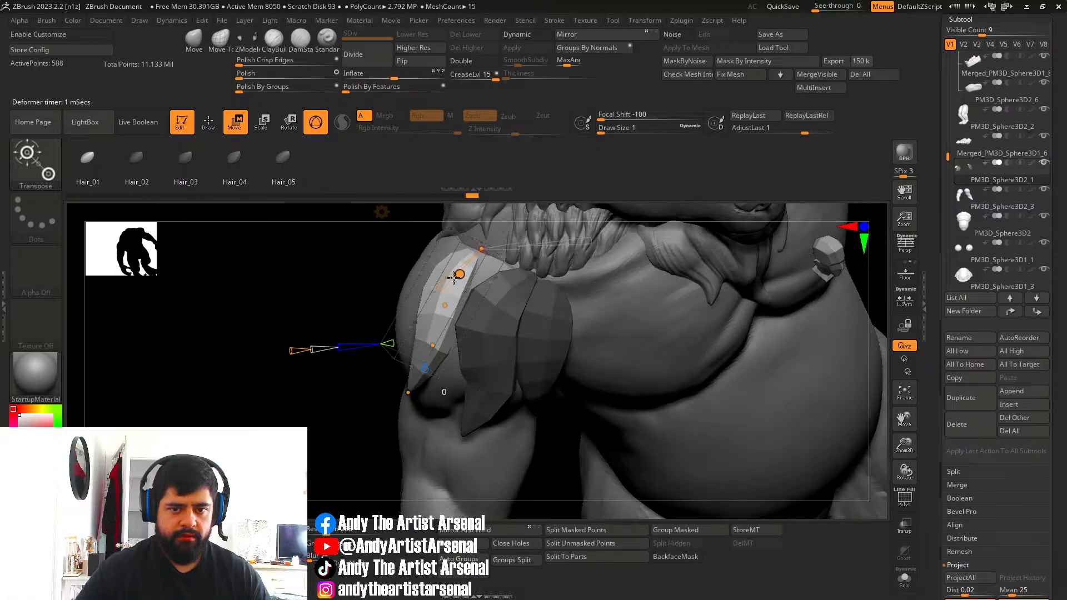
pyautogui.moveTo(459, 273); pyautogui.dragTo(450, 275)
pyautogui.moveTo(451, 283); pyautogui.dragTo(441, 301, button='right')
pyautogui.moveTo(435, 300); pyautogui.dragTo(432, 300)
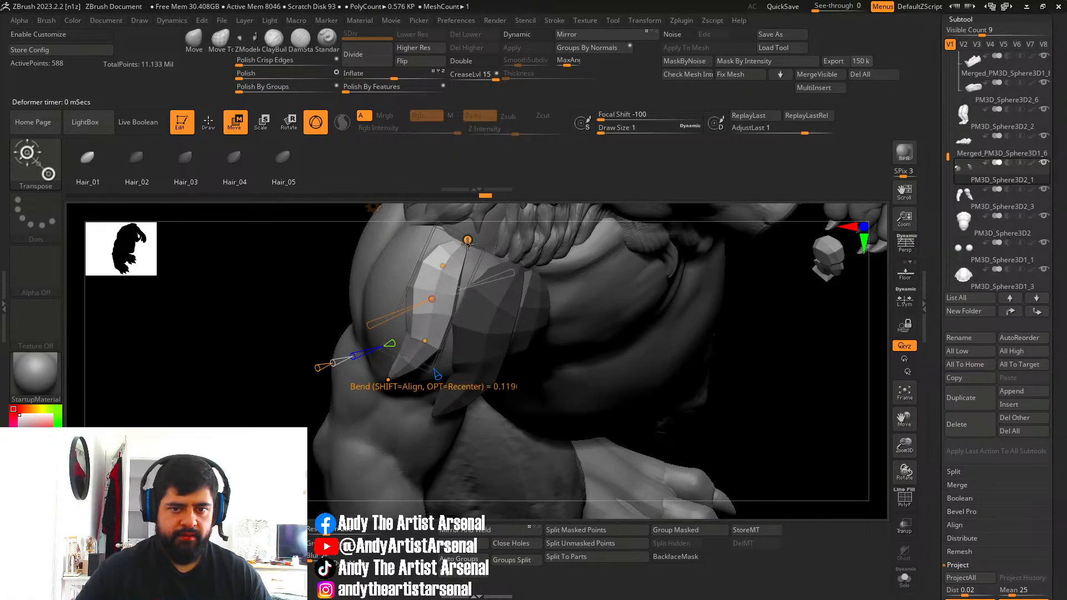
pyautogui.moveTo(467, 241); pyautogui.dragTo(470, 245)
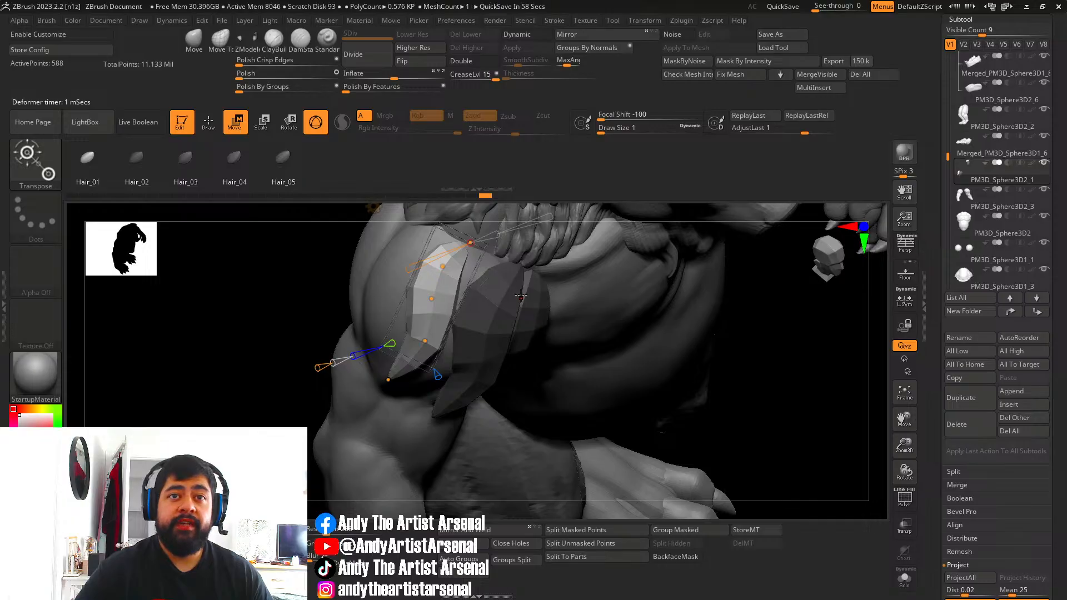
pyautogui.moveTo(471, 314); pyautogui.dragTo(496, 269, button='right')
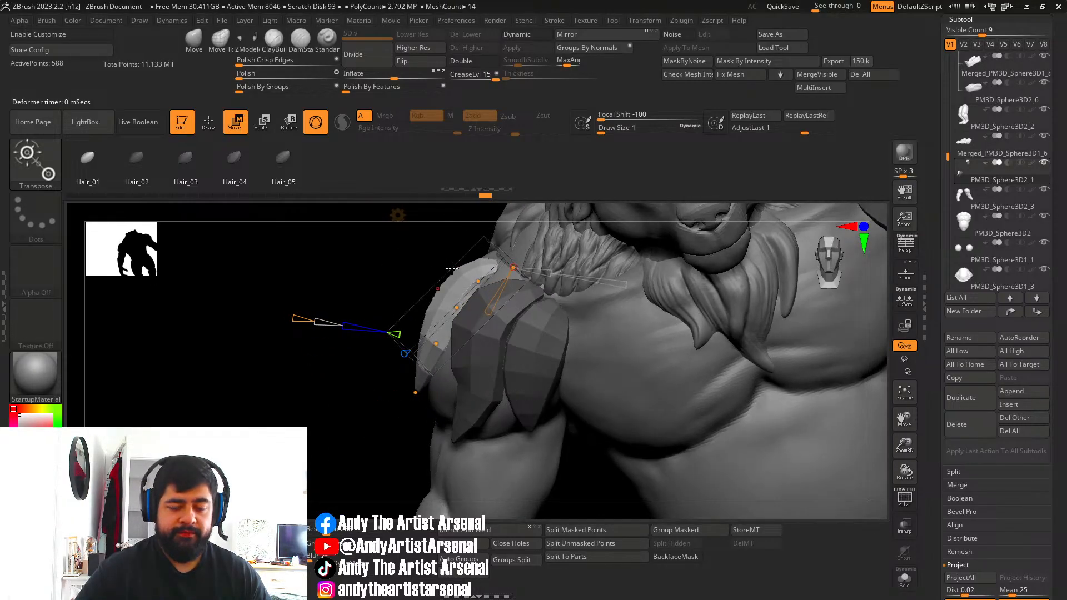
pyautogui.press('q')
# Insert a fourth tuft on the back of the shoulder and rotate it to point down and outward beside the third.
pyautogui.moveTo(439, 314)
pyautogui.mouseDown(button='right')
pyautogui.moveTo(491, 306)
pyautogui.moveTo(444, 306)
pyautogui.moveTo(463, 313)
pyautogui.moveTo(459, 302)
pyautogui.mouseUp(button='right')
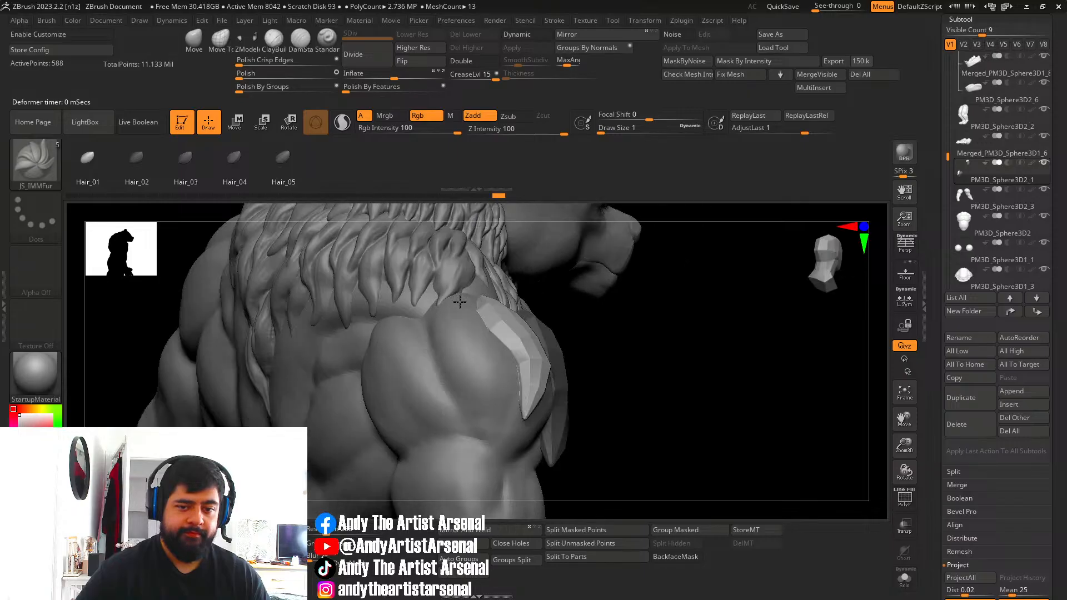
pyautogui.moveTo(445, 317); pyautogui.dragTo(477, 357)
pyautogui.press('w')
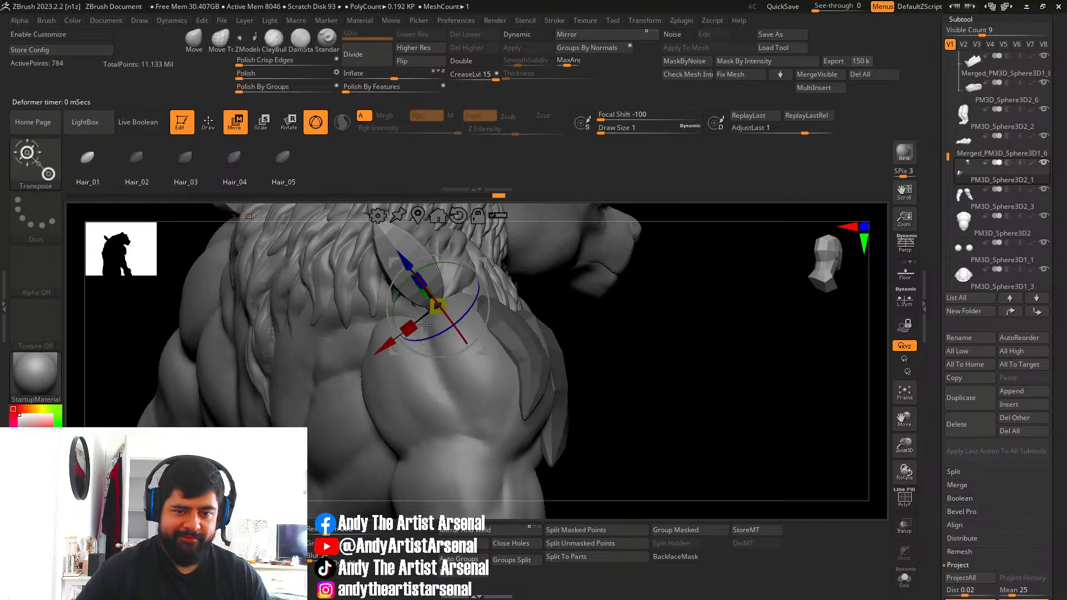
pyautogui.moveTo(422, 327); pyautogui.dragTo(460, 386, button='right')
pyautogui.moveTo(467, 322); pyautogui.dragTo(503, 439)
pyautogui.moveTo(434, 305); pyautogui.dragTo(485, 334)
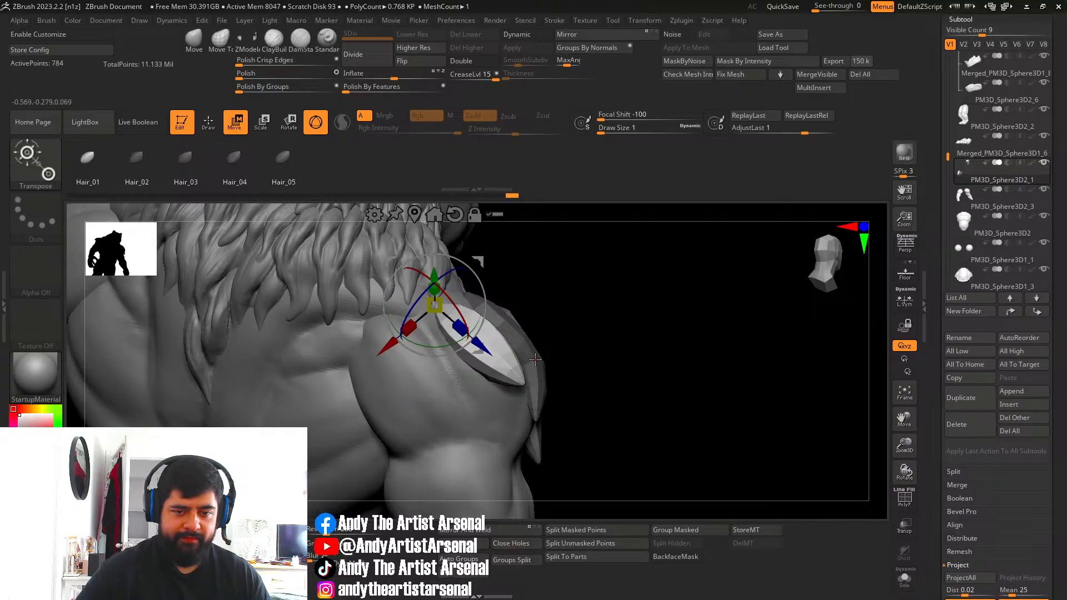
# Fine-tune the fourth tuft's rotation so it lies flatter against the rear of the shoulder.
pyautogui.moveTo(485, 335); pyautogui.dragTo(496, 354, button='right')
pyautogui.moveTo(465, 268); pyautogui.dragTo(453, 272, button='right')
pyautogui.moveTo(454, 272); pyautogui.dragTo(465, 291)
pyautogui.moveTo(442, 323); pyautogui.dragTo(453, 332, button='right')
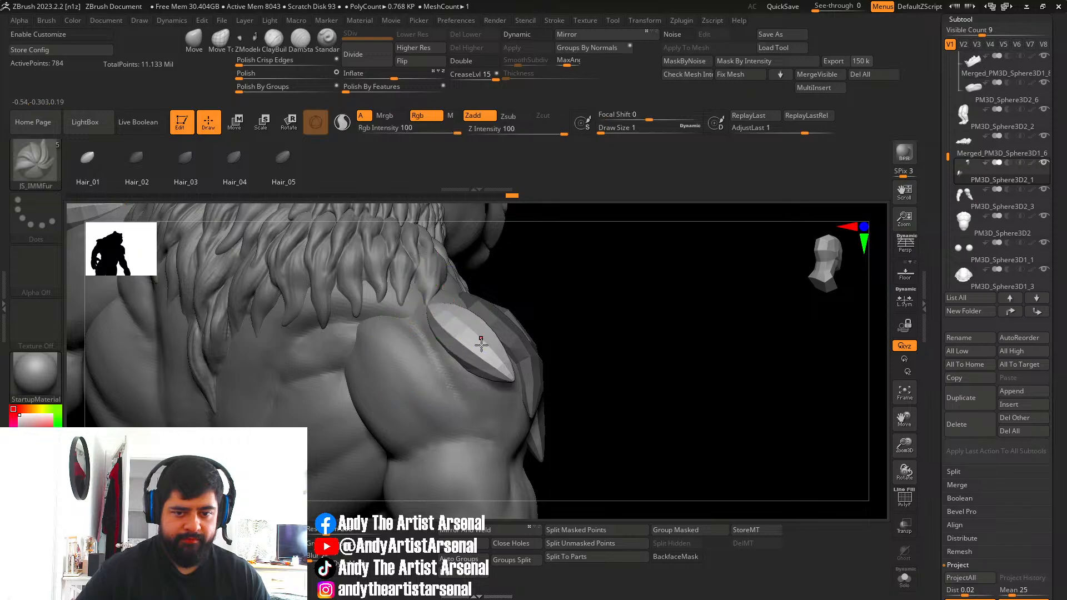
# Apply the Bend Curve deformer to the fourth tuft and pull its tip down the back of the deltoid.
pyautogui.click(368, 215)
pyautogui.click(521, 307)
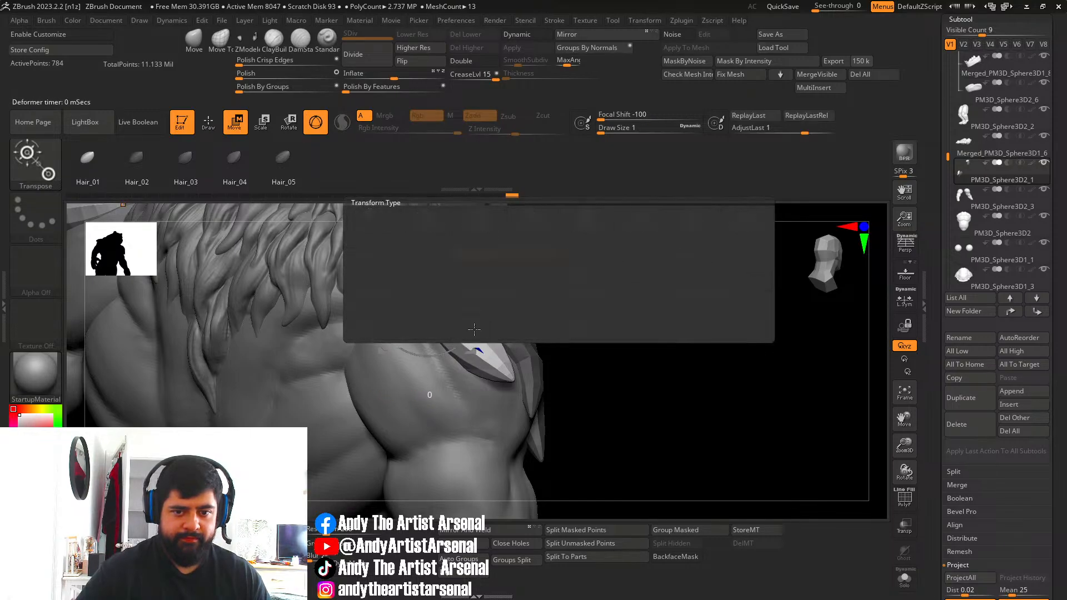
pyautogui.moveTo(513, 378); pyautogui.dragTo(492, 432)
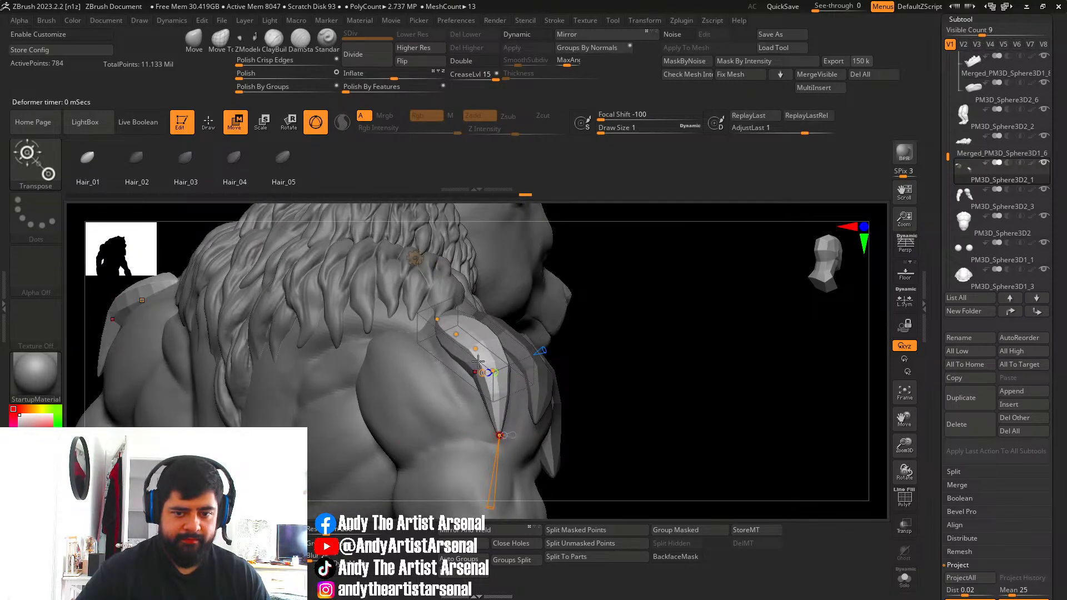
pyautogui.keyDown('shift'); pyautogui.moveTo(477, 362); pyautogui.dragTo(505, 364, button='right'); pyautogui.keyUp('shift')
pyautogui.moveTo(477, 368); pyautogui.dragTo(466, 386)
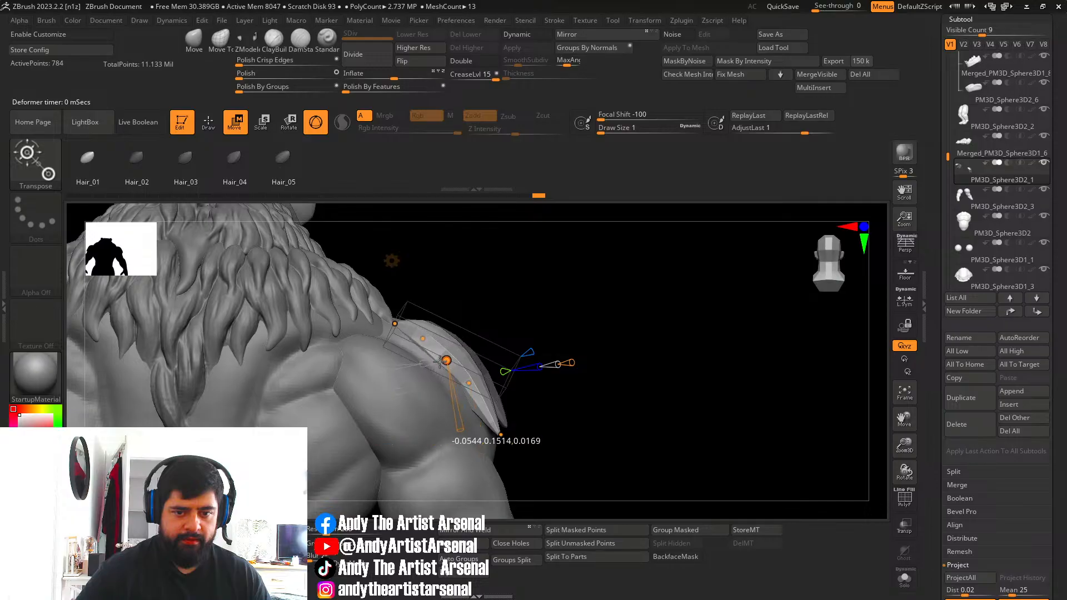
# Shift the fourth tuft's middle curve points inward so its body follows the rear deltoid.
pyautogui.moveTo(440, 361); pyautogui.dragTo(439, 327, button='right')
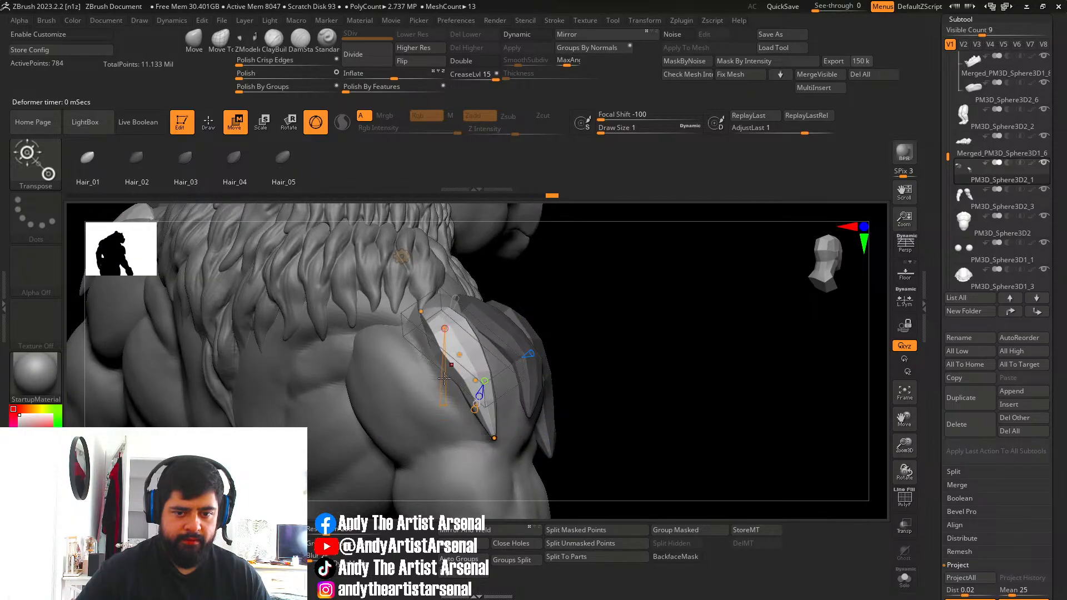
pyautogui.keyDown('shift'); pyautogui.moveTo(444, 379); pyautogui.dragTo(458, 383, button='right'); pyautogui.keyUp('shift')
pyautogui.moveTo(465, 359); pyautogui.dragTo(458, 356)
pyautogui.moveTo(445, 384); pyautogui.dragTo(452, 349, button='right')
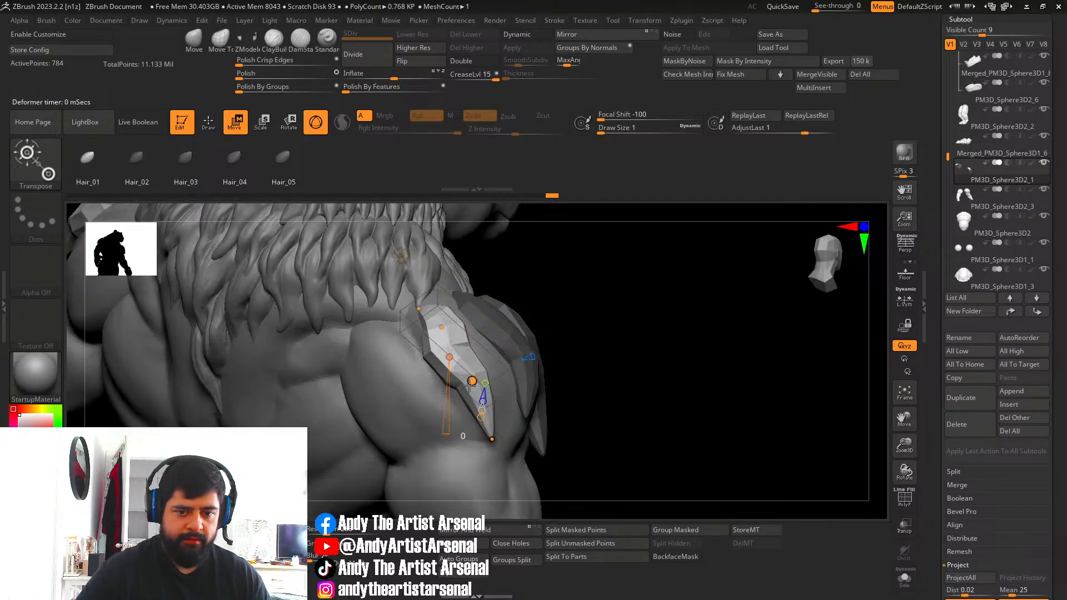
pyautogui.moveTo(469, 385); pyautogui.dragTo(462, 383)
pyautogui.moveTo(462, 383); pyautogui.dragTo(416, 405, button='right')
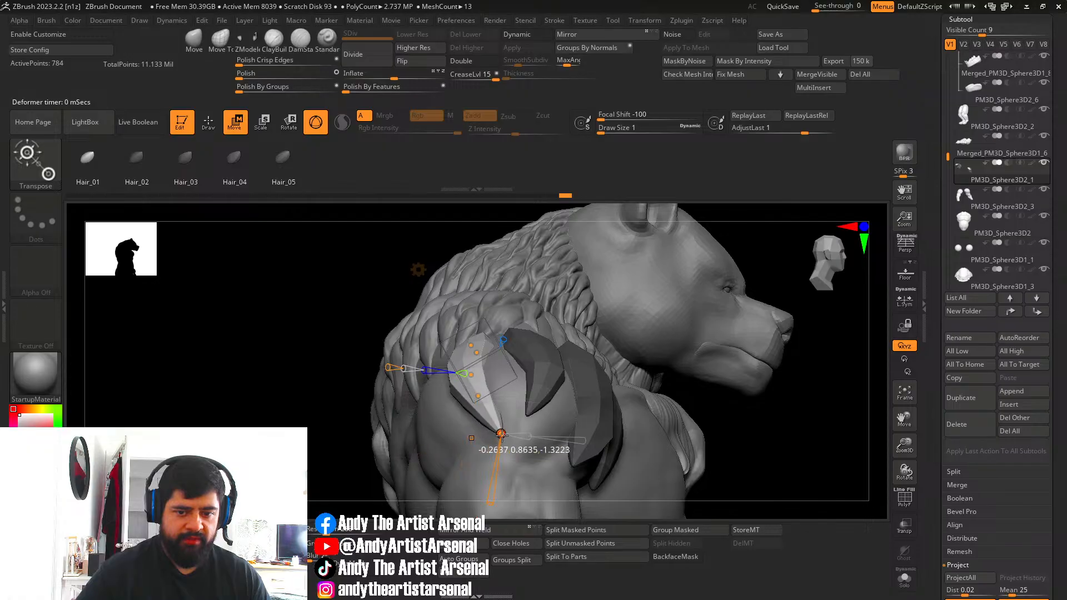
# Refine the fourth tuft's curve from the side and above so it lies closer to the shoulder surface.
pyautogui.moveTo(500, 434); pyautogui.dragTo(486, 400, button='right')
pyautogui.moveTo(469, 389); pyautogui.dragTo(468, 389)
pyautogui.moveTo(468, 389); pyautogui.dragTo(433, 323, button='right')
pyautogui.moveTo(503, 283); pyautogui.dragTo(508, 279)
pyautogui.moveTo(470, 317); pyautogui.dragTo(450, 391, button='right')
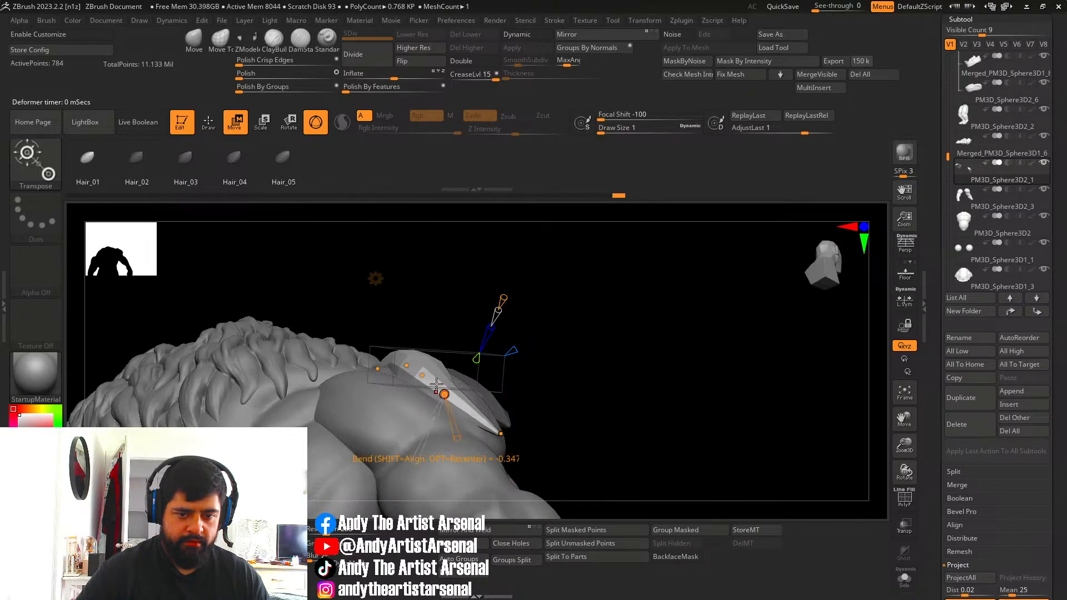
pyautogui.moveTo(444, 394); pyautogui.dragTo(420, 379)
pyautogui.moveTo(603, 372)
pyautogui.mouseDown(button='right')
pyautogui.moveTo(477, 368)
pyautogui.moveTo(483, 353)
pyautogui.moveTo(470, 368)
pyautogui.mouseUp(button='right')
# Insert a fifth tuft on top of the shoulder beside the neck fur and rotate it to point outward.
pyautogui.press('q')
pyautogui.click(476, 364)
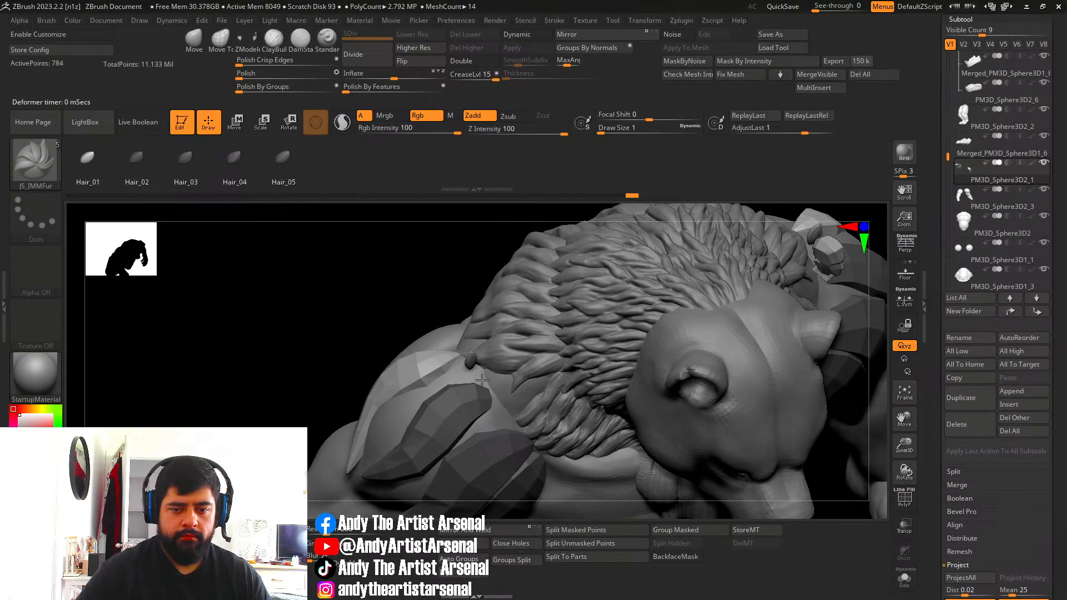
pyautogui.press('w')
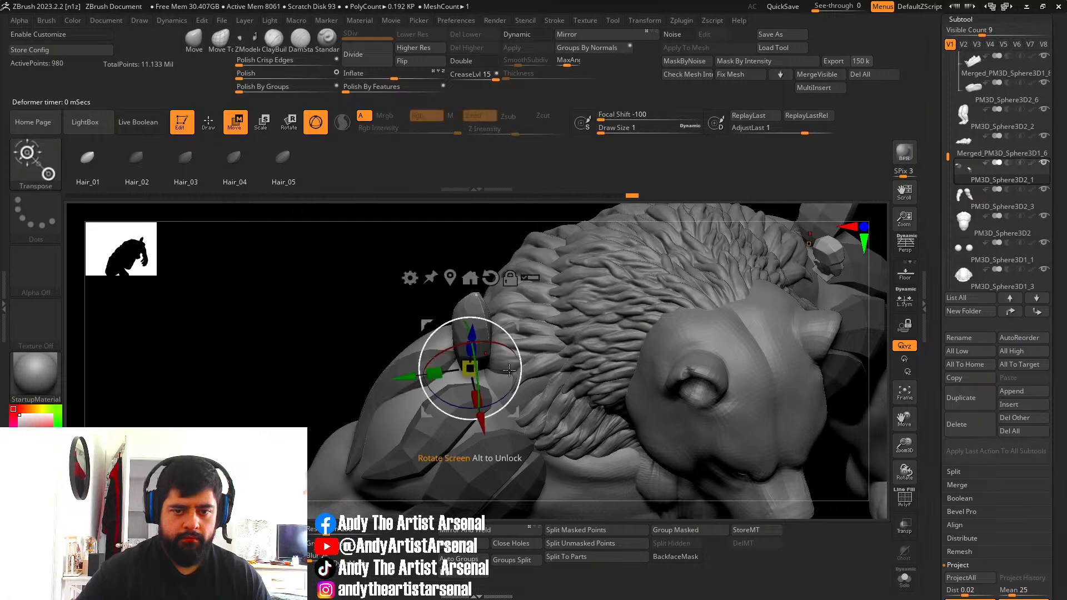
pyautogui.moveTo(514, 356); pyautogui.dragTo(507, 337, button='right')
pyautogui.moveTo(496, 335); pyautogui.dragTo(434, 355)
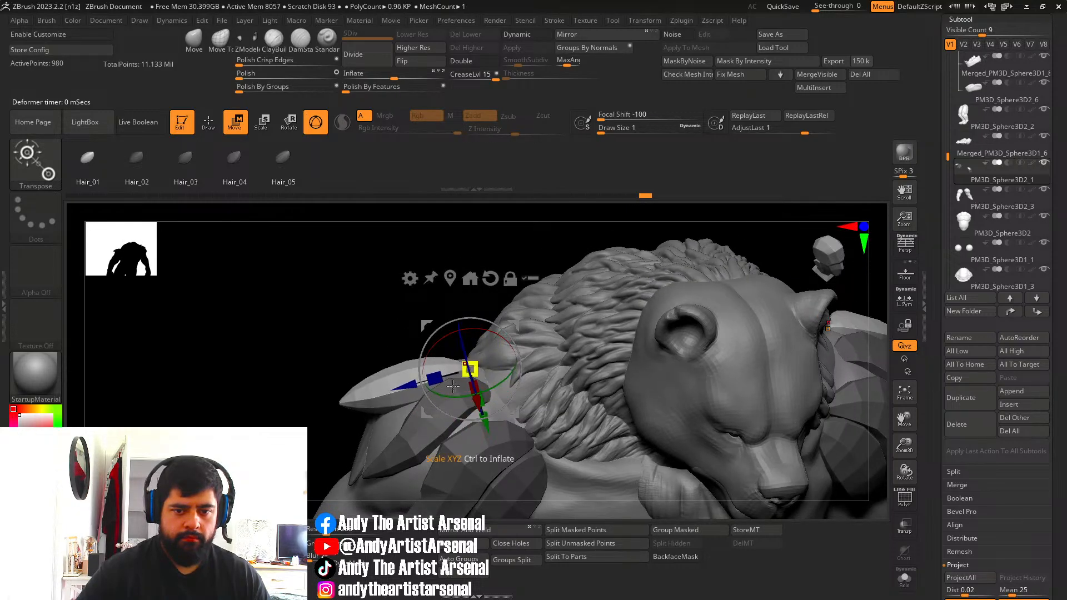
# Level the fifth tuft's rotation and shift it down and inward toward the neck fur.
pyautogui.moveTo(438, 362); pyautogui.dragTo(507, 373, button='right')
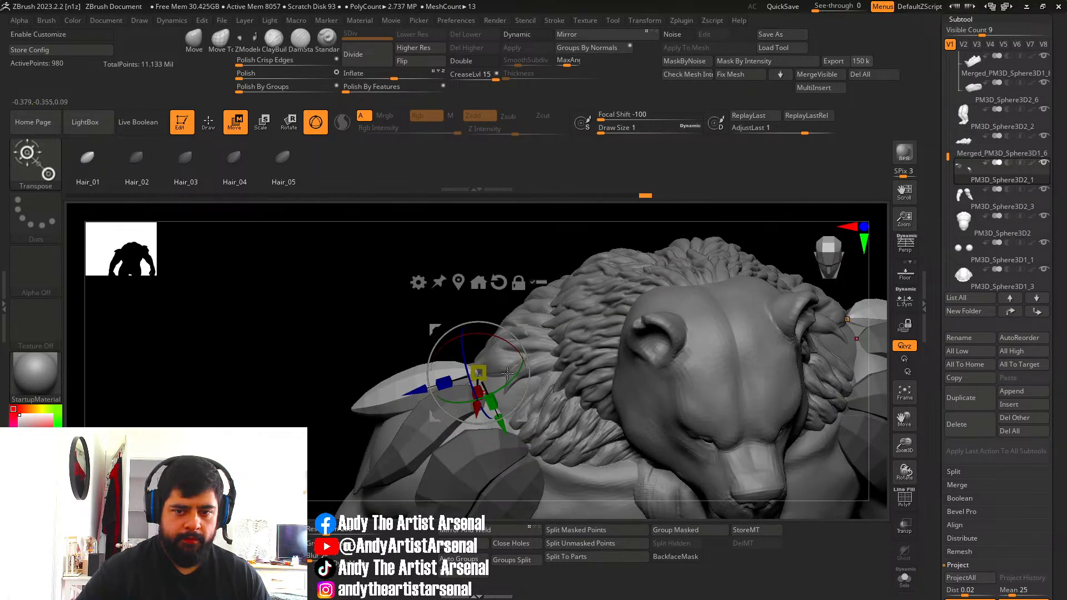
pyautogui.moveTo(507, 340); pyautogui.dragTo(516, 353)
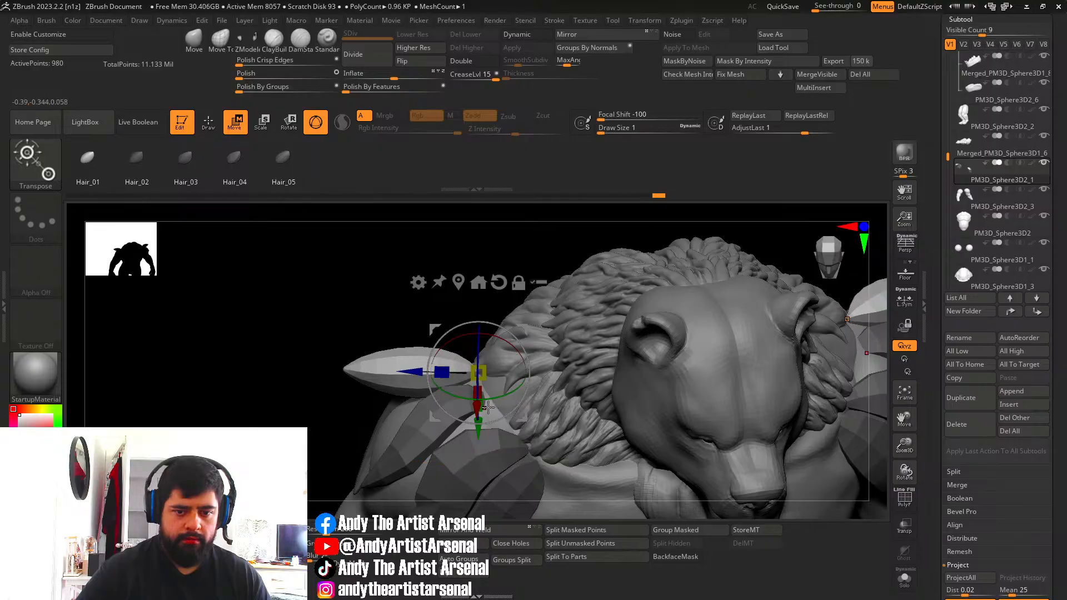
pyautogui.moveTo(479, 427); pyautogui.dragTo(479, 437)
pyautogui.moveTo(460, 414); pyautogui.dragTo(451, 436, button='right')
pyautogui.moveTo(415, 371); pyautogui.dragTo(422, 371)
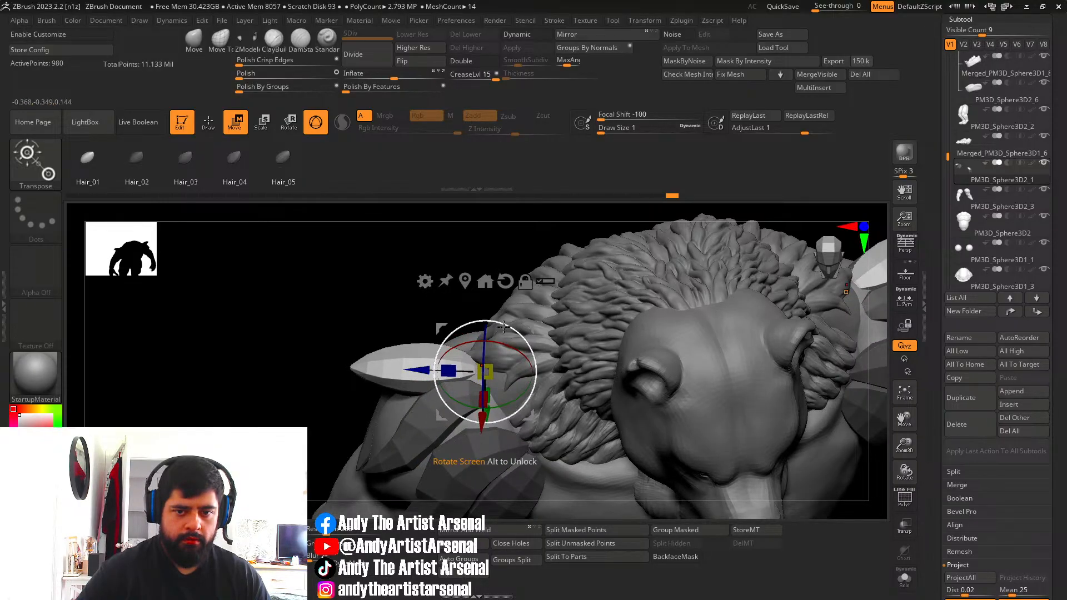
# Apply the Bend Curve deformer to the fifth tuft and bend its body and tip down over the shoulder.
pyautogui.click(424, 282)
pyautogui.click(524, 314)
pyautogui.moveTo(278, 389); pyautogui.dragTo(440, 349, button='right')
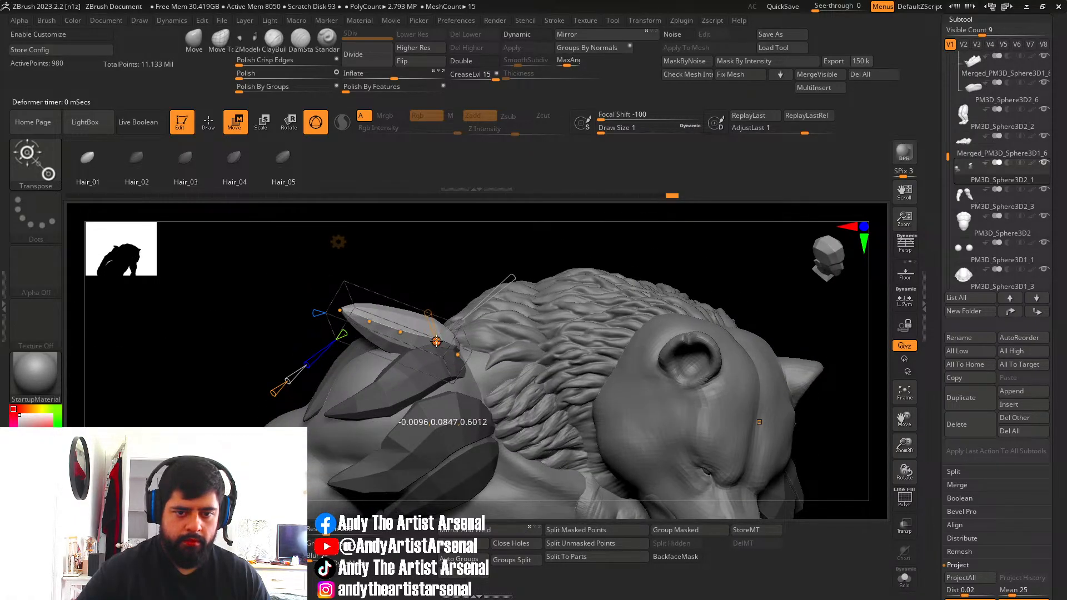
pyautogui.moveTo(436, 340); pyautogui.dragTo(374, 358)
pyautogui.moveTo(340, 313); pyautogui.dragTo(330, 385)
# Refine the fifth tuft's tip and upper curve points so it drapes over the gap between the existing shoulder tufts.
pyautogui.moveTo(375, 382); pyautogui.dragTo(534, 388, button='right')
pyautogui.moveTo(334, 387); pyautogui.dragTo(317, 400)
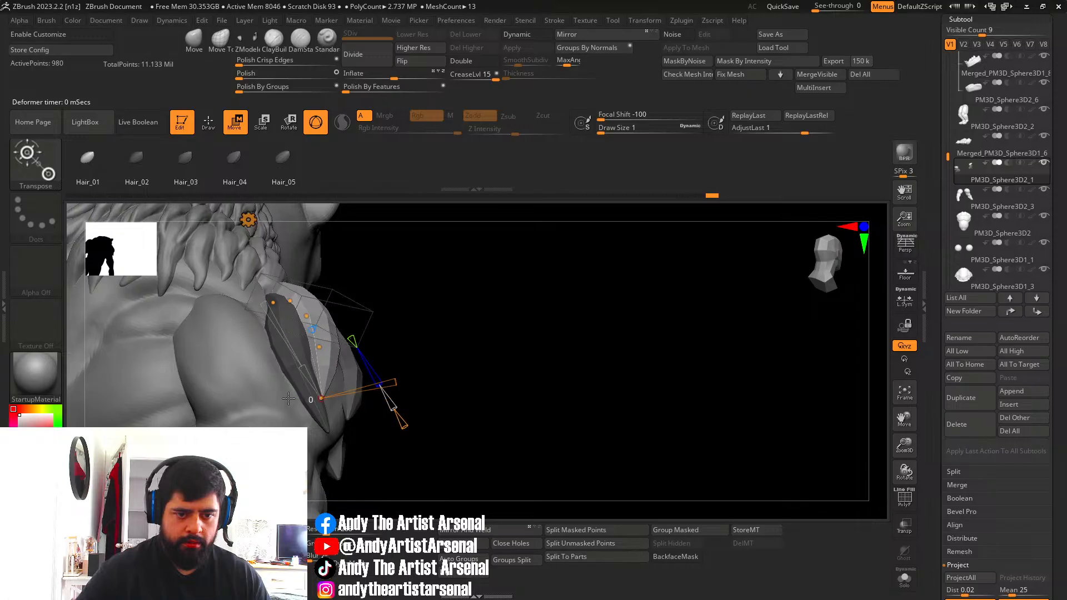
pyautogui.moveTo(434, 356); pyautogui.dragTo(356, 344, button='right')
pyautogui.moveTo(340, 318); pyautogui.dragTo(345, 313)
pyautogui.moveTo(395, 343); pyautogui.dragTo(364, 303, button='right')
# Insert a sixth tuft on the upper back below the neck fur and rotate it to point down toward the arm.
pyautogui.moveTo(433, 303); pyautogui.dragTo(377, 298, button='right')
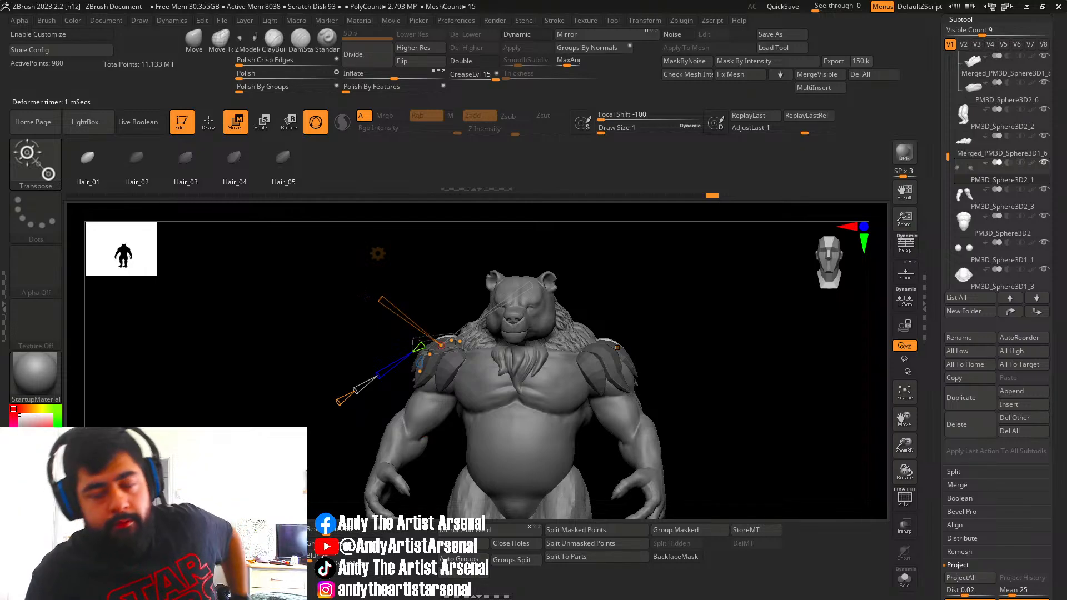
pyautogui.moveTo(369, 298)
pyautogui.mouseDown(button='right')
pyautogui.moveTo(422, 328)
pyautogui.moveTo(522, 333)
pyautogui.moveTo(392, 356)
pyautogui.mouseUp(button='right')
pyautogui.press('q')
pyautogui.moveTo(333, 339); pyautogui.dragTo(376, 342, button='right')
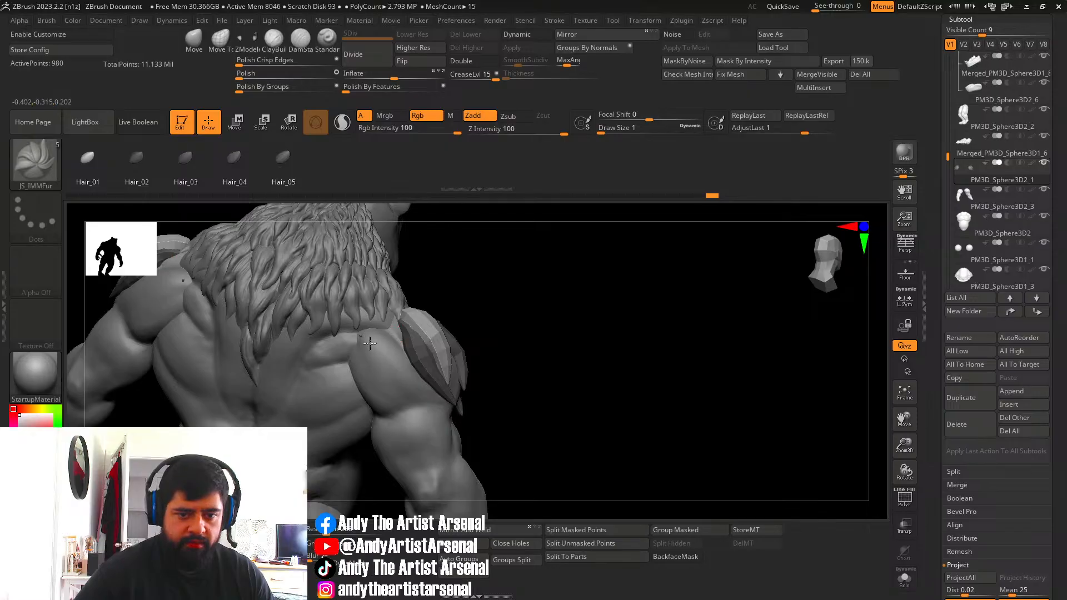
pyautogui.moveTo(384, 362); pyautogui.dragTo(384, 363)
pyautogui.press('w')
pyautogui.moveTo(384, 362); pyautogui.dragTo(357, 364, button='right')
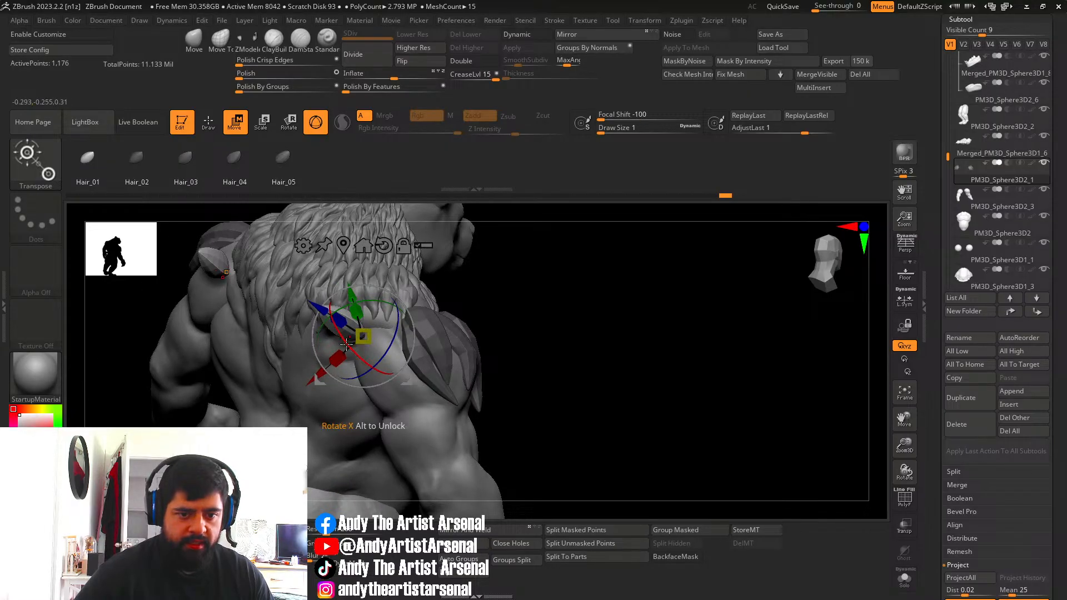
pyautogui.moveTo(345, 343); pyautogui.dragTo(436, 446)
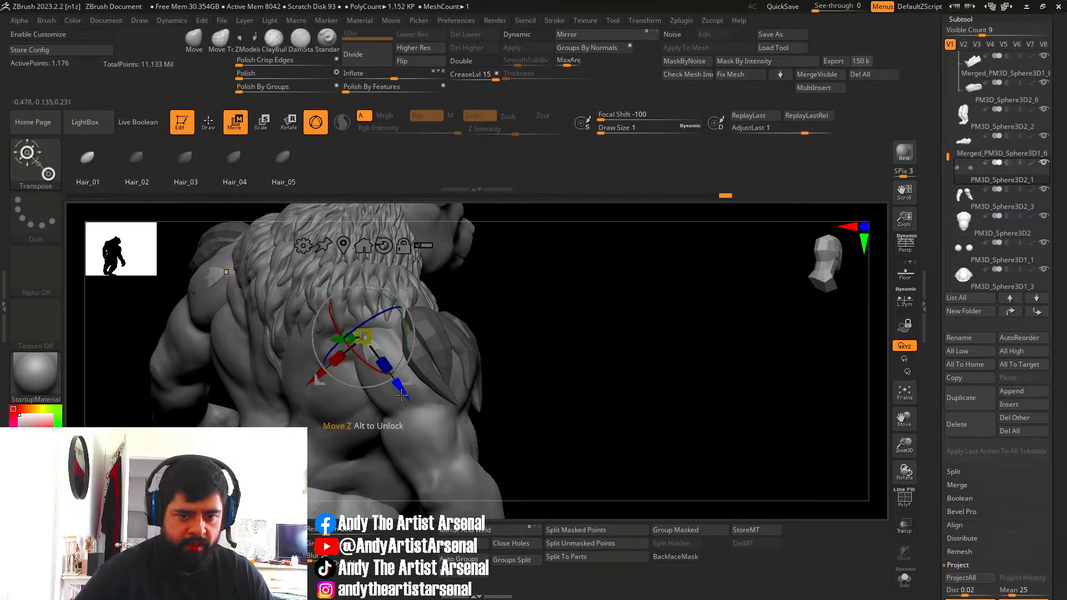
# Adjust the sixth tuft's position and angle so it slopes down the rear shoulder behind the other tufts.
pyautogui.moveTo(407, 387); pyautogui.dragTo(401, 384)
pyautogui.moveTo(367, 395)
pyautogui.mouseDown(button='right')
pyautogui.moveTo(388, 382)
pyautogui.moveTo(359, 380)
pyautogui.mouseUp(button='right')
pyautogui.moveTo(371, 364); pyautogui.dragTo(345, 351)
pyautogui.press('q')
pyautogui.moveTo(345, 350); pyautogui.dragTo(366, 303, button='right')
pyautogui.press('w')
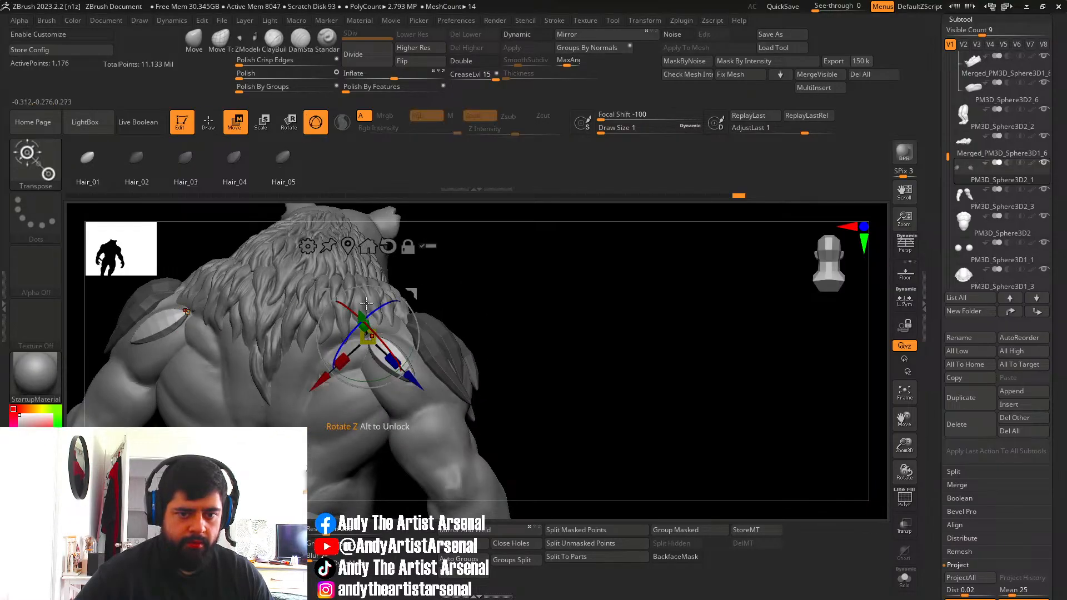
# Undo the sixth tuft's last move, apply the Bend Curve deformer and bend the tuft down along the rear shoulder.
pyautogui.click(349, 248)
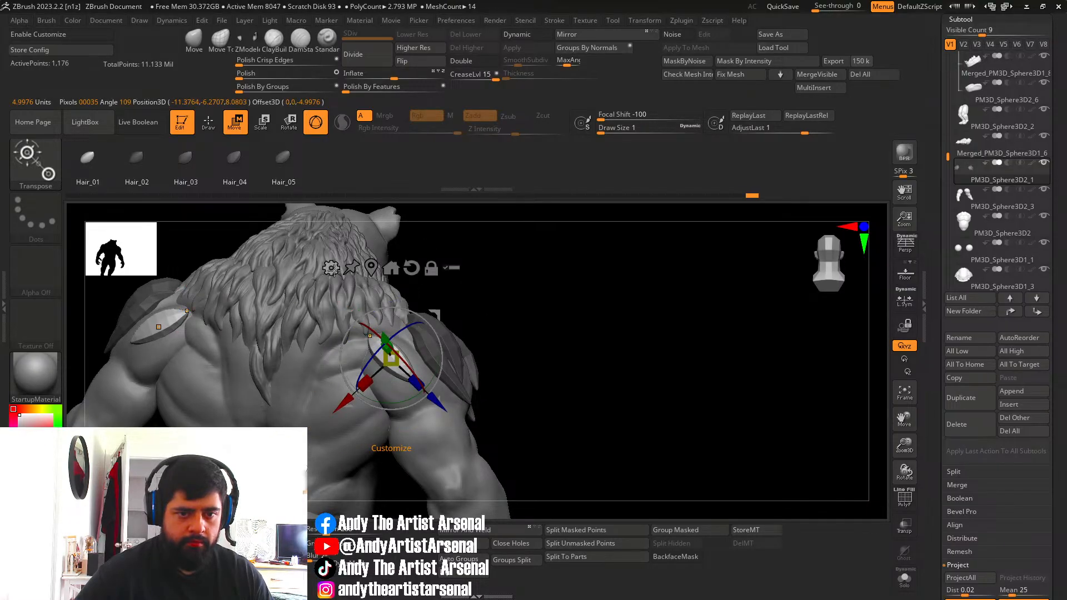
pyautogui.hotkey('ctrl', 'z')
pyautogui.click(307, 245)
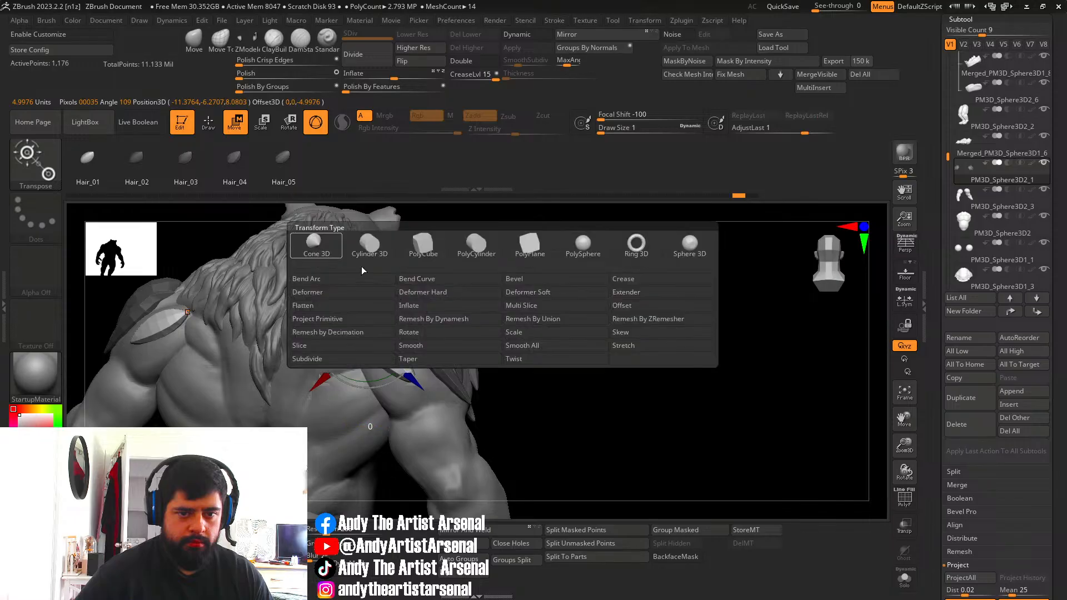
pyautogui.click(452, 279)
pyautogui.moveTo(422, 386); pyautogui.dragTo(393, 369)
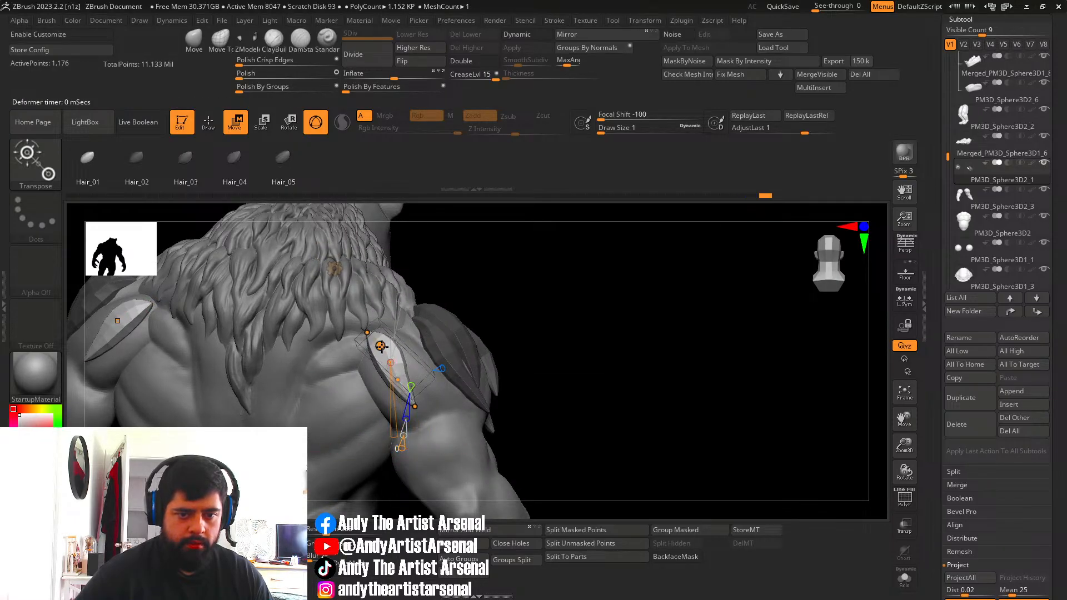
pyautogui.moveTo(399, 360)
pyautogui.mouseDown(button='right')
pyautogui.moveTo(429, 353)
pyautogui.moveTo(438, 367)
pyautogui.moveTo(403, 323)
pyautogui.mouseUp(button='right')
# Insert a seventh tuft between the sixth tuft and the outer shoulder tufts and rotate it to point down the arm.
pyautogui.press('q')
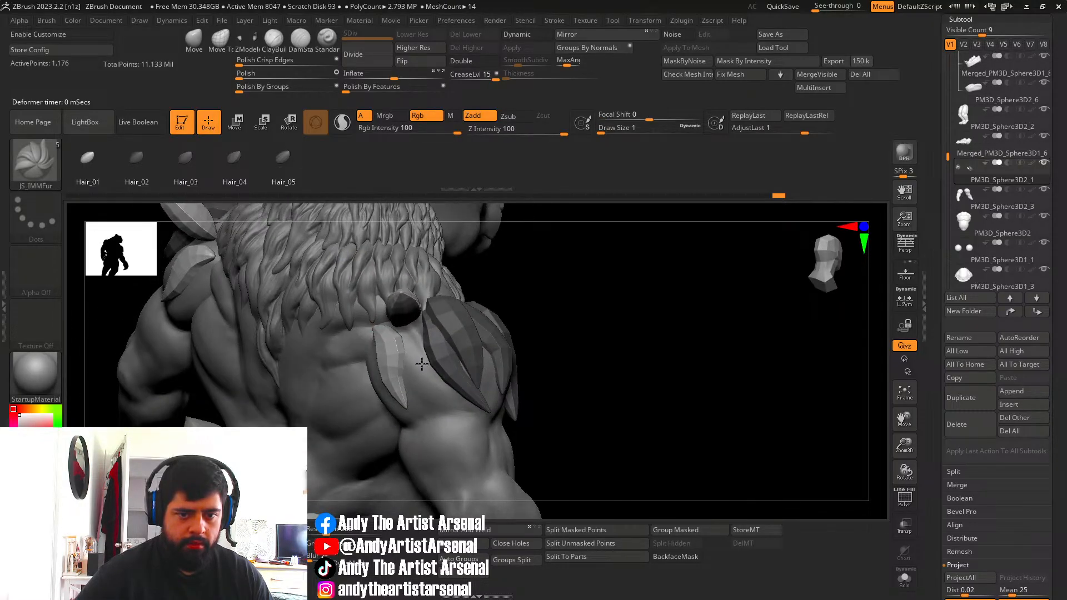
pyautogui.moveTo(422, 364); pyautogui.dragTo(424, 368)
pyautogui.press('w')
pyautogui.moveTo(423, 364); pyautogui.dragTo(401, 328, button='right')
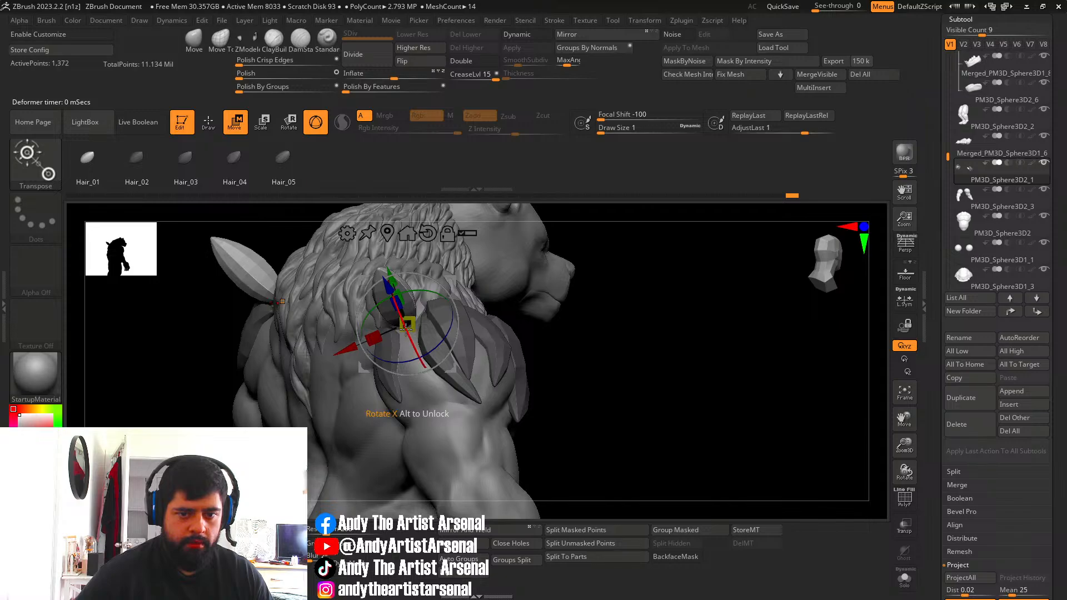
pyautogui.moveTo(406, 327); pyautogui.dragTo(421, 414)
pyautogui.moveTo(420, 410); pyautogui.dragTo(446, 389, button='right')
# Apply the Bend Curve deformer to the seventh tuft and bend its middle to follow the rear shoulder.
pyautogui.click(325, 231)
pyautogui.click(440, 265)
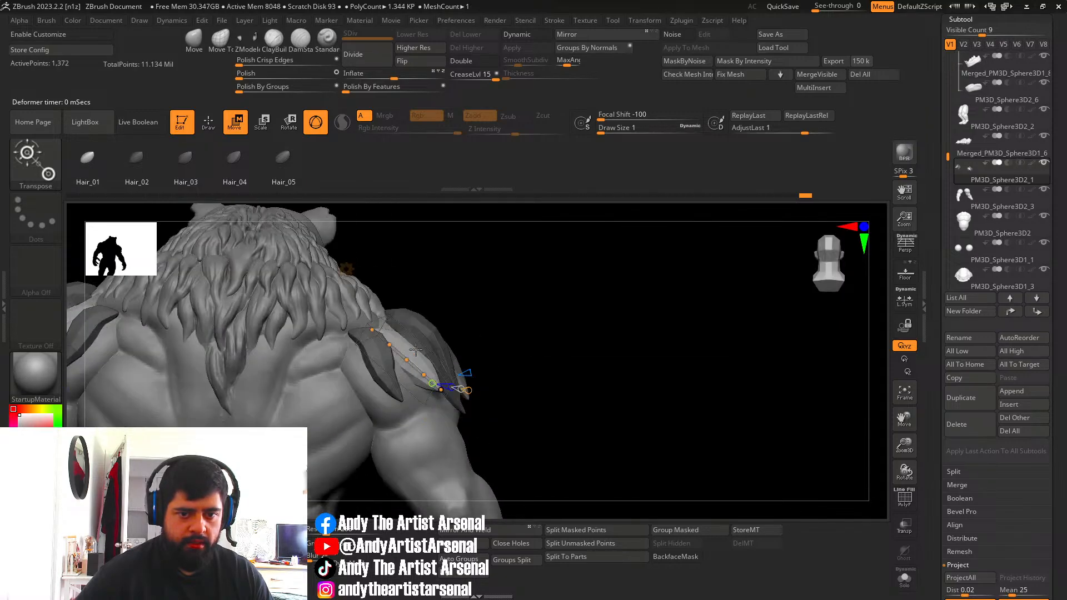
pyautogui.moveTo(408, 370); pyautogui.dragTo(396, 368, button='right')
pyautogui.moveTo(410, 358); pyautogui.dragTo(416, 358)
pyautogui.moveTo(416, 361); pyautogui.dragTo(396, 371, button='right')
pyautogui.moveTo(412, 380); pyautogui.dragTo(424, 381)
pyautogui.moveTo(437, 390); pyautogui.dragTo(438, 369, button='right')
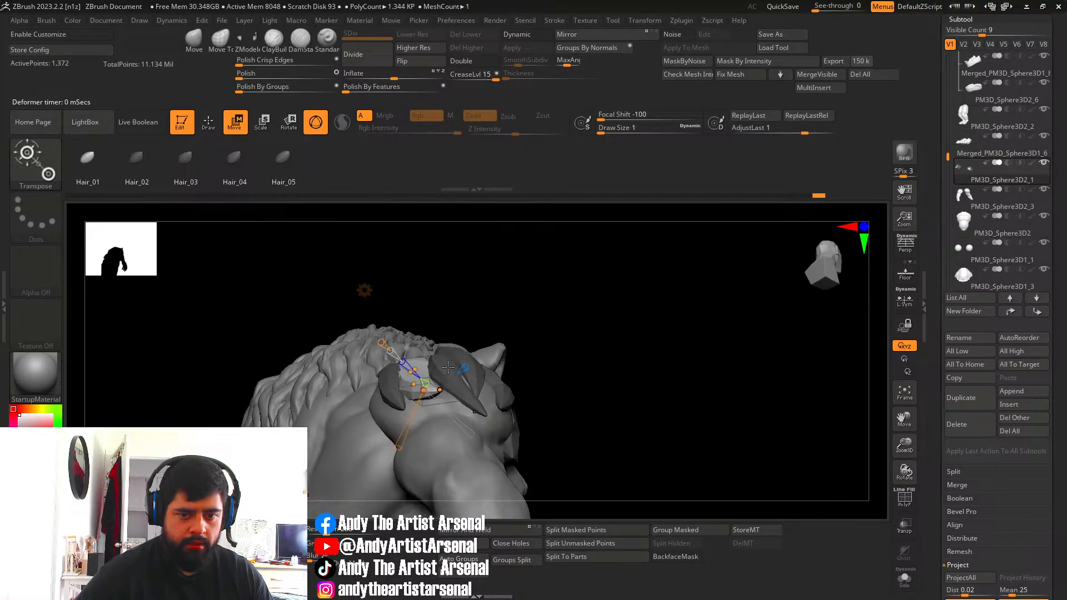
# Refine the seventh tuft's tip and upper curve points so it fills the gap between its neighbouring tufts.
pyautogui.moveTo(440, 390); pyautogui.dragTo(443, 410)
pyautogui.moveTo(443, 410); pyautogui.dragTo(417, 389, button='right')
pyautogui.moveTo(455, 344); pyautogui.dragTo(449, 342)
pyautogui.moveTo(449, 342); pyautogui.dragTo(462, 376, button='right')
pyautogui.moveTo(472, 322); pyautogui.dragTo(484, 321)
pyautogui.moveTo(487, 327)
pyautogui.mouseDown(button='right')
pyautogui.moveTo(497, 310)
pyautogui.moveTo(411, 378)
pyautogui.moveTo(340, 405)
pyautogui.moveTo(340, 396)
pyautogui.mouseUp(button='right')
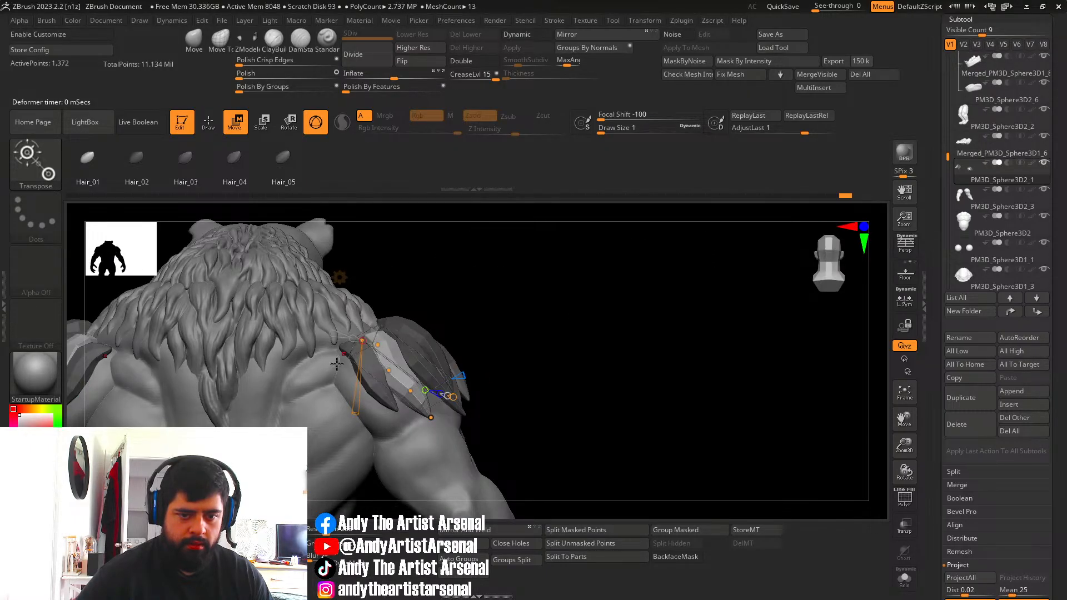
# Insert an eighth tuft on the upper back beside the rear shoulder tufts and rotate it to point down toward the arm.
pyautogui.press('q')
pyautogui.moveTo(360, 398); pyautogui.dragTo(360, 401)
pyautogui.press('w')
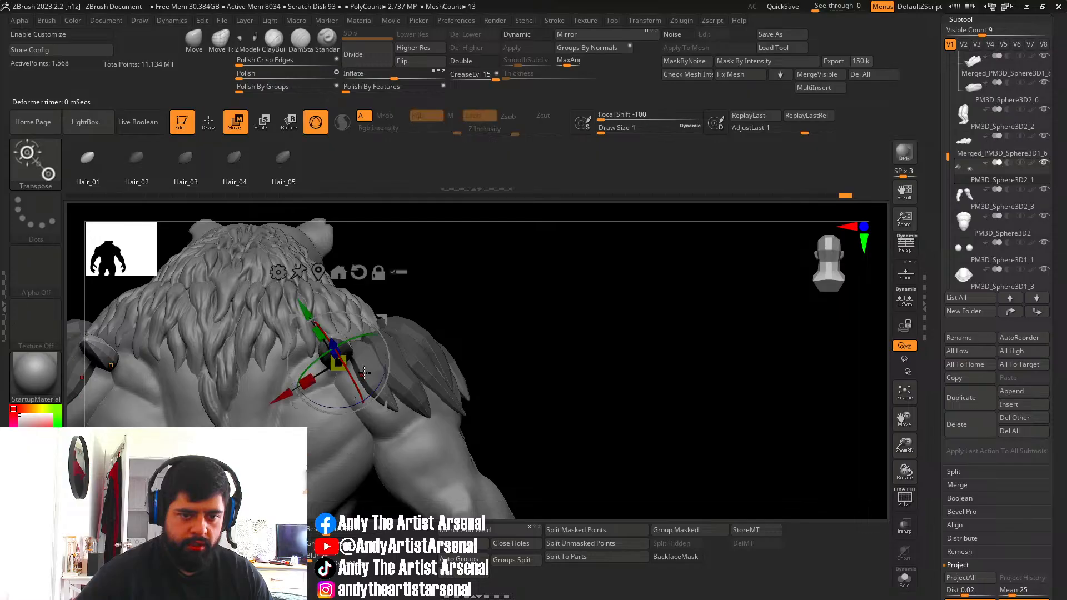
pyautogui.moveTo(369, 402); pyautogui.dragTo(340, 414, button='right')
pyautogui.moveTo(339, 364); pyautogui.dragTo(371, 446)
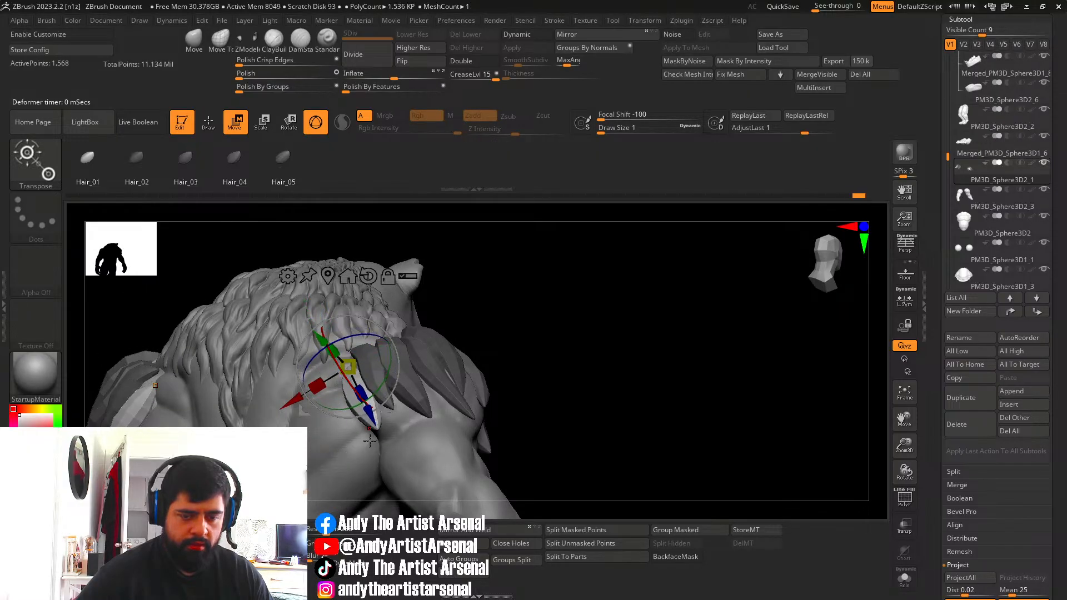
pyautogui.moveTo(369, 440); pyautogui.dragTo(332, 315, button='right')
# Apply the Bend Curve deformer to the eighth tuft and pull its upper end up toward the neck fur.
pyautogui.click(269, 276)
pyautogui.click(408, 311)
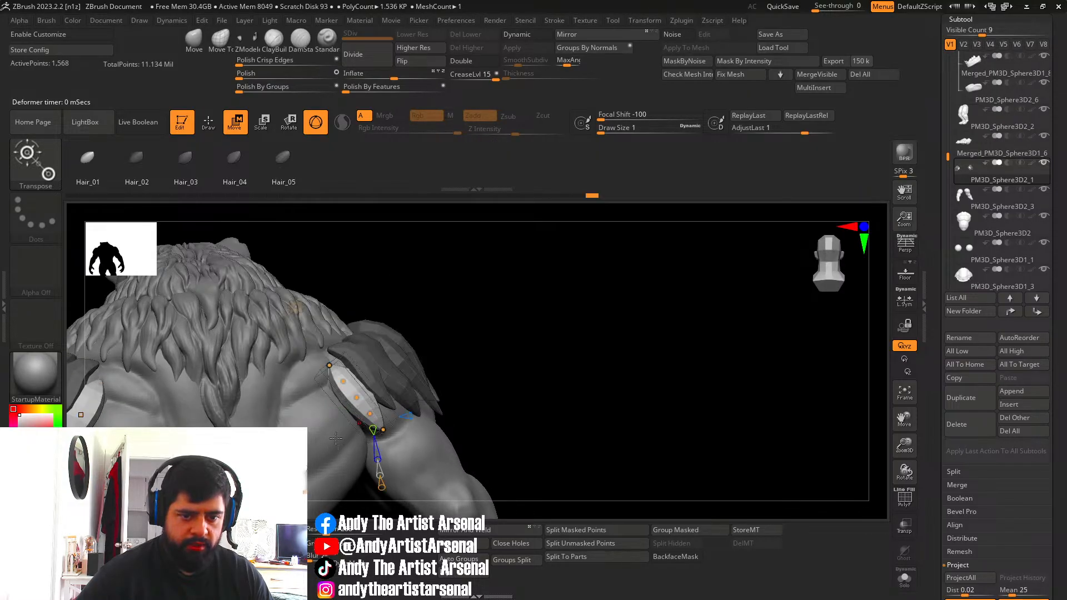
pyautogui.moveTo(401, 355); pyautogui.dragTo(320, 404, button='right')
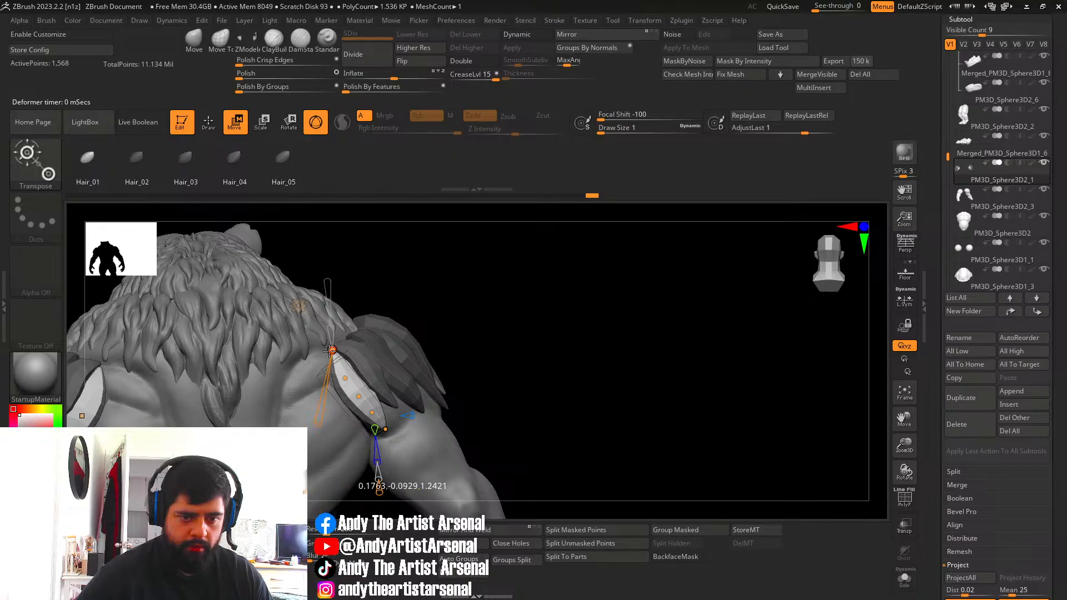
pyautogui.moveTo(331, 350)
pyautogui.mouseDown(button='right')
pyautogui.moveTo(298, 302)
pyautogui.moveTo(378, 437)
pyautogui.moveTo(393, 431)
pyautogui.moveTo(395, 407)
pyautogui.moveTo(353, 416)
pyautogui.moveTo(380, 432)
pyautogui.moveTo(399, 345)
pyautogui.moveTo(397, 355)
pyautogui.moveTo(406, 352)
pyautogui.mouseUp(button='right')
# Insert a ninth tuft on top of the shoulder above the front tufts and rotate it to point down and outward.
pyautogui.press('q')
pyautogui.press('w')
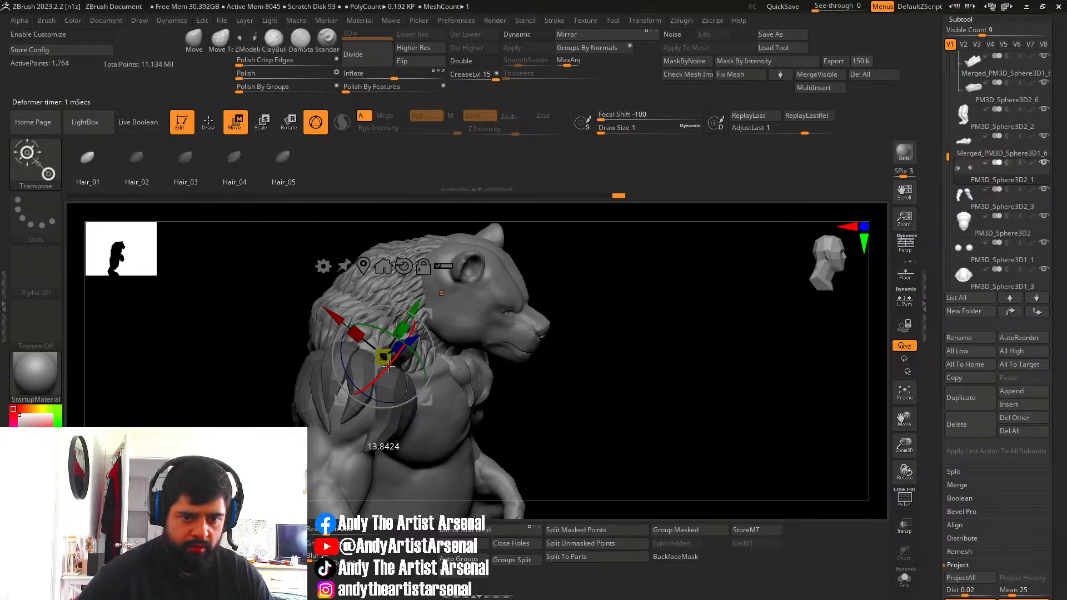
pyautogui.moveTo(343, 406); pyautogui.dragTo(383, 388, button='right')
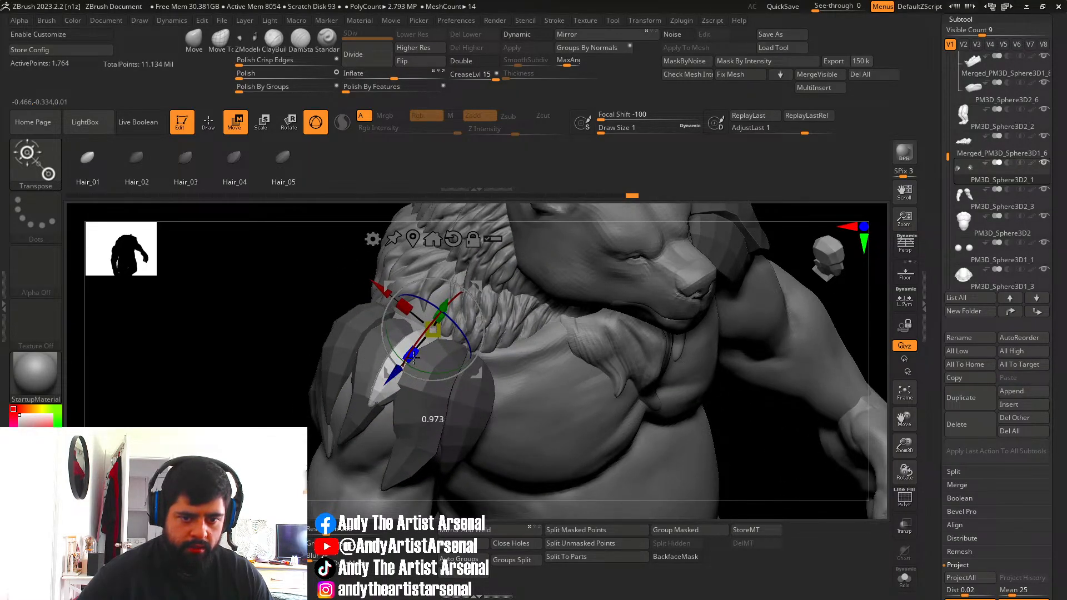
# Apply the Bend Curve deformer to the ninth tuft and bend its tip and middle over the top of the shoulder.
pyautogui.click(372, 239)
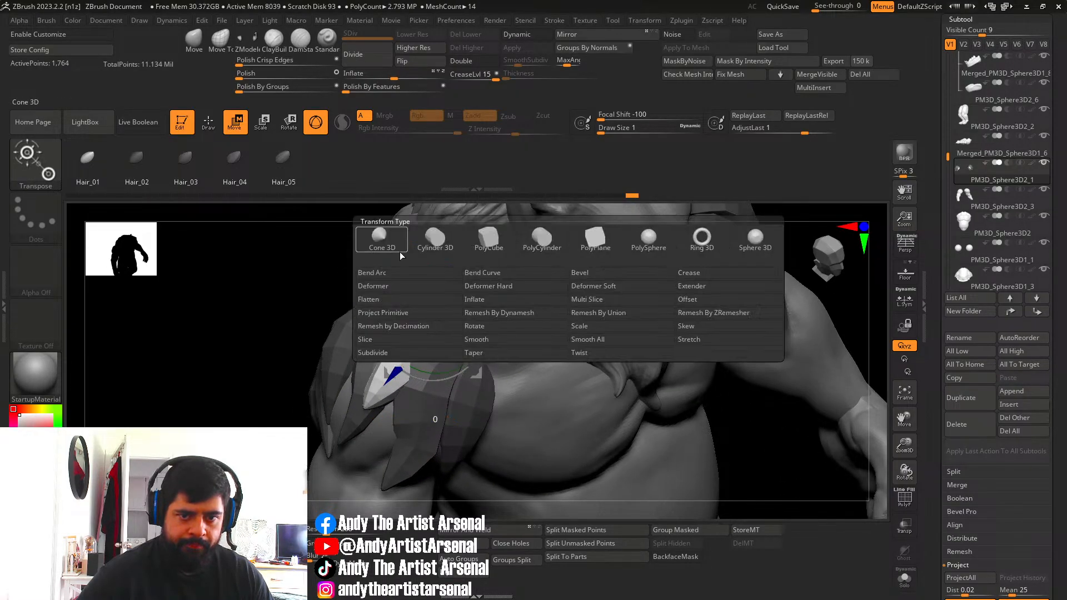
pyautogui.click(488, 273)
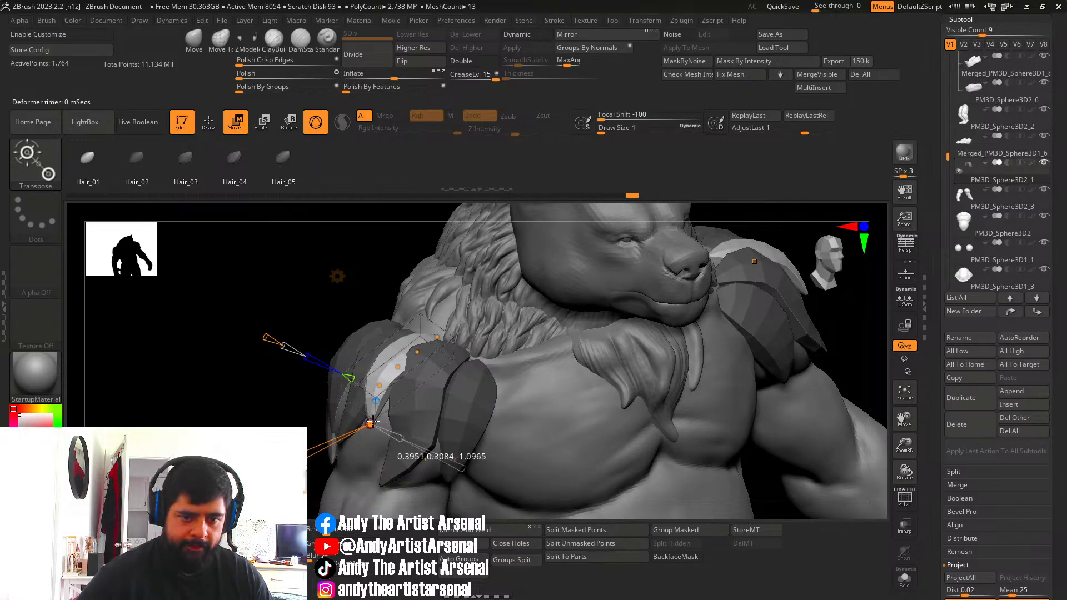
pyautogui.moveTo(373, 421); pyautogui.dragTo(332, 344)
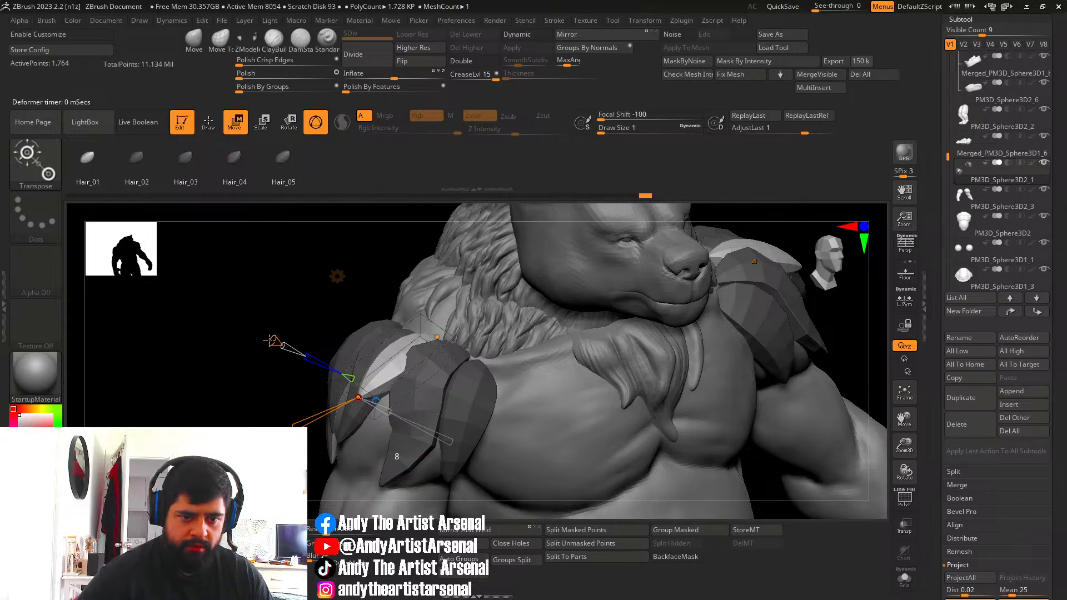
pyautogui.moveTo(294, 361); pyautogui.dragTo(368, 389, button='right')
pyautogui.moveTo(372, 392); pyautogui.dragTo(392, 422)
pyautogui.moveTo(483, 400); pyautogui.dragTo(419, 374, button='right')
pyautogui.moveTo(421, 382); pyautogui.dragTo(419, 364)
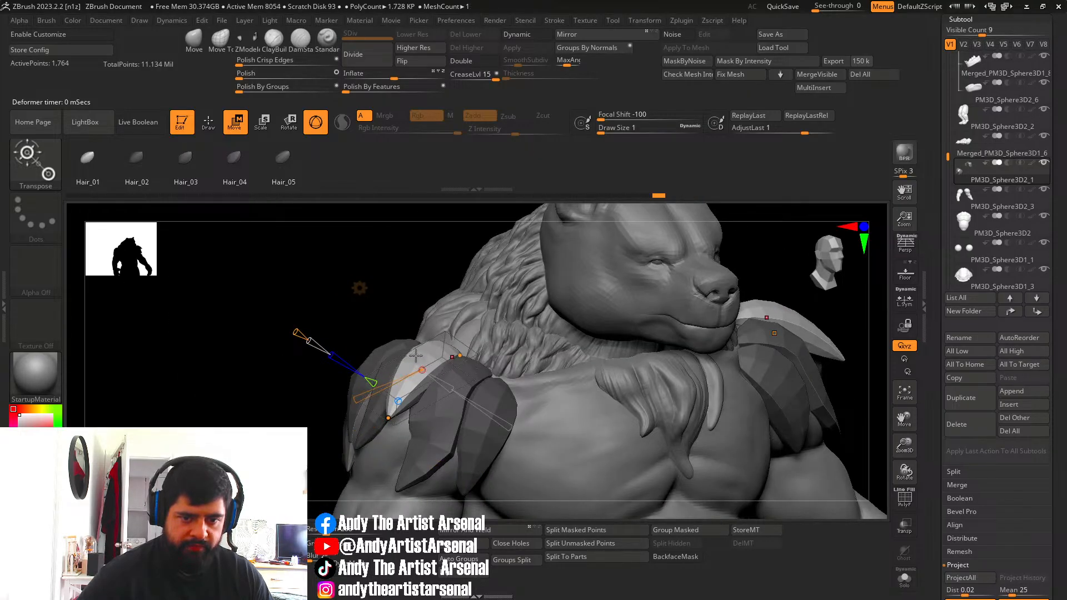
# Refine the ninth tuft's root and tip curve points so it arches from the neck fur over the shoulder.
pyautogui.moveTo(420, 364); pyautogui.dragTo(361, 364, button='right')
pyautogui.moveTo(487, 358); pyautogui.dragTo(478, 355)
pyautogui.moveTo(369, 417); pyautogui.dragTo(496, 367)
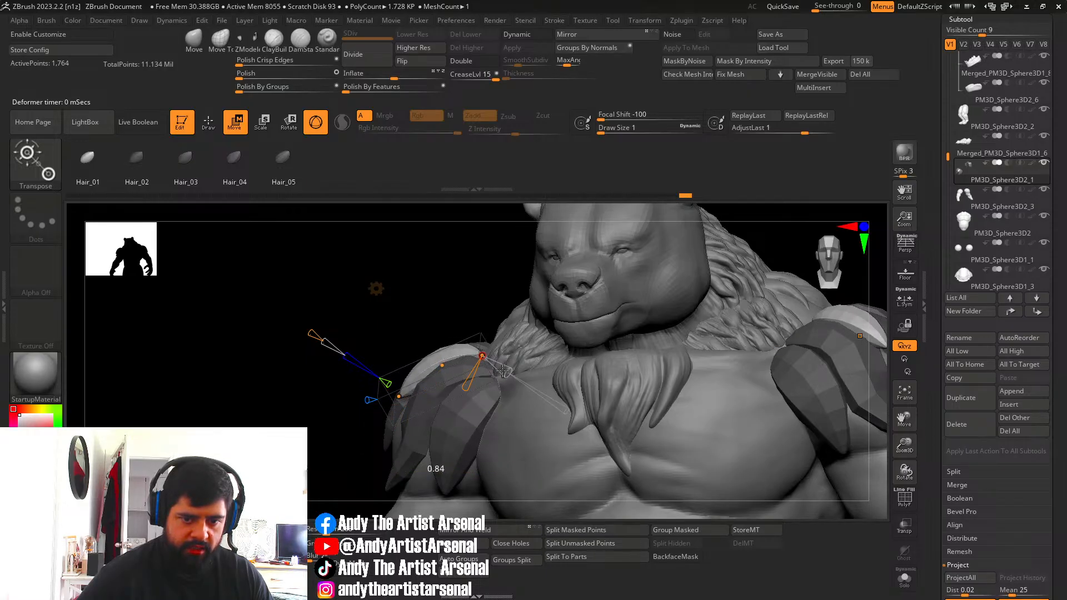
pyautogui.moveTo(503, 371); pyautogui.dragTo(528, 376, button='right')
pyautogui.moveTo(389, 392); pyautogui.dragTo(397, 394)
pyautogui.moveTo(397, 394)
pyautogui.mouseDown(button='right')
pyautogui.moveTo(460, 388)
pyautogui.moveTo(400, 389)
pyautogui.mouseUp(button='right')
pyautogui.click(468, 340)
pyautogui.moveTo(468, 344)
pyautogui.mouseDown(button='right')
pyautogui.moveTo(461, 356)
pyautogui.moveTo(433, 356)
pyautogui.moveTo(519, 324)
pyautogui.mouseUp(button='right')
# Duplicate the ninth tuft and position and rotate the copy over the front of the shoulder.
pyautogui.press('q')
pyautogui.moveTo(501, 370); pyautogui.dragTo(449, 395, button='right')
pyautogui.press('w')
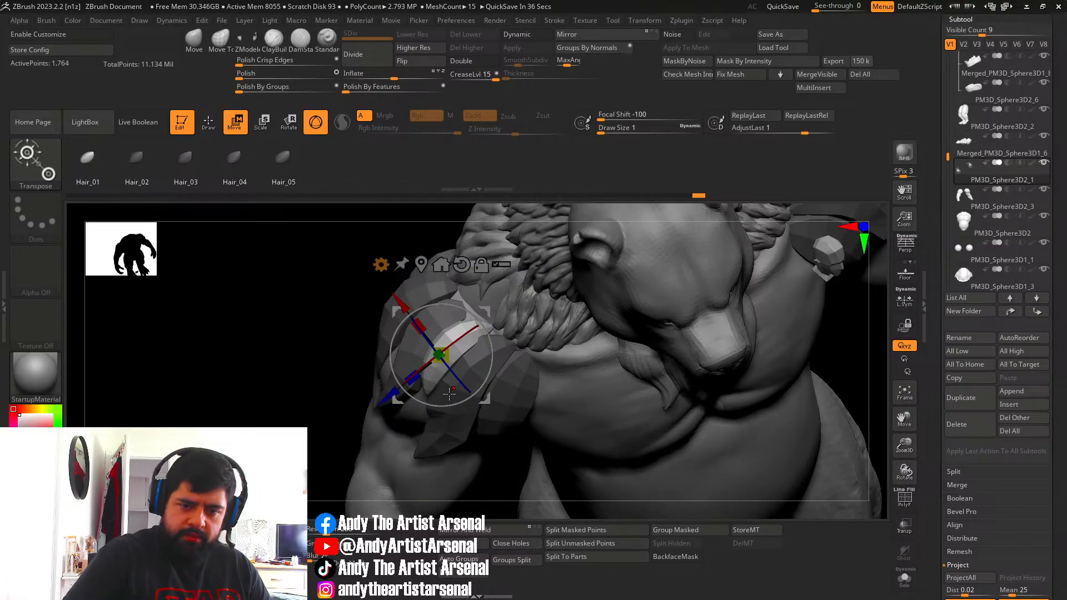
pyautogui.moveTo(490, 350); pyautogui.dragTo(467, 289, button='right')
pyautogui.keyDown('ctrl'); pyautogui.moveTo(466, 289); pyautogui.dragTo(482, 289); pyautogui.keyUp('ctrl')
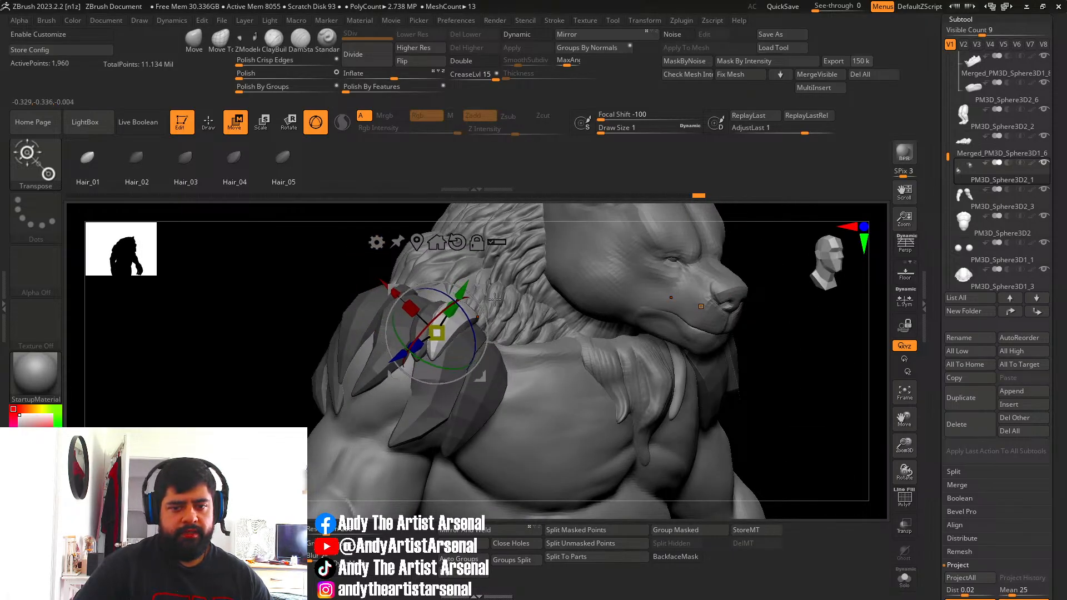
pyautogui.moveTo(503, 289); pyautogui.dragTo(466, 302, button='right')
pyautogui.moveTo(466, 292); pyautogui.dragTo(466, 299)
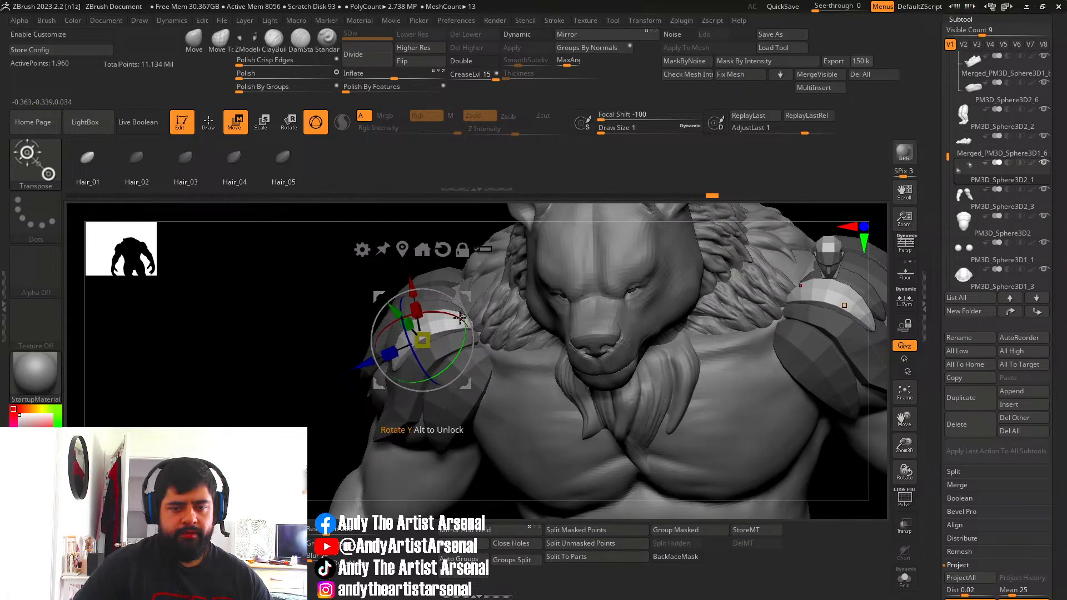
pyautogui.moveTo(462, 334); pyautogui.dragTo(490, 334, button='right')
# Reshape the duplicated tuft with the Move brush at a draw size of about 88 to fit the surrounding tufts.
pyautogui.press('q')
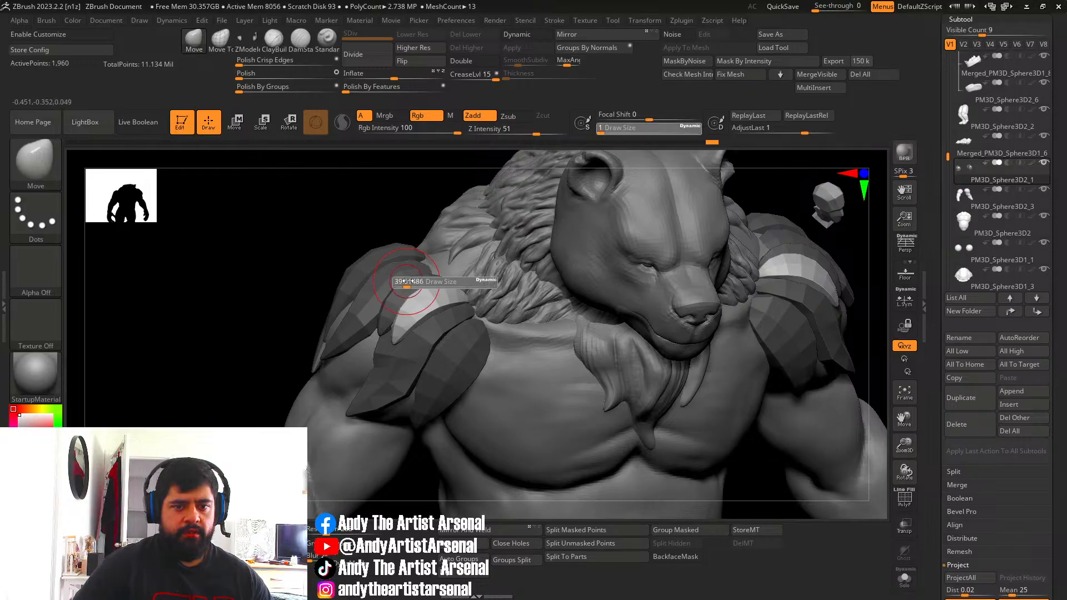
pyautogui.moveTo(406, 347)
pyautogui.mouseDown(button='right')
pyautogui.moveTo(399, 359)
pyautogui.moveTo(402, 336)
pyautogui.mouseUp(button='right')
pyautogui.moveTo(429, 317); pyautogui.dragTo(437, 329)
pyautogui.moveTo(437, 330)
pyautogui.mouseDown(button='right')
pyautogui.moveTo(440, 307)
pyautogui.moveTo(436, 324)
pyautogui.mouseUp(button='right')
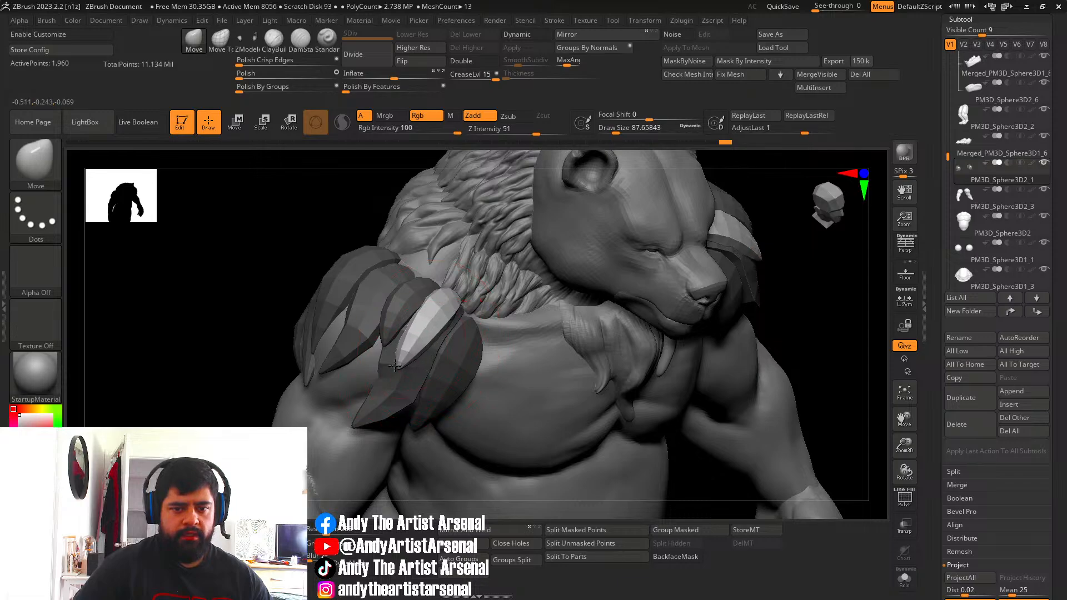
pyautogui.moveTo(417, 316); pyautogui.dragTo(426, 322)
pyautogui.moveTo(426, 322); pyautogui.dragTo(474, 333, button='right')
# Duplicate the reshaped tuft and move and rotate the copy onto the front shoulder beside the neck fur.
pyautogui.press('w')
pyautogui.keyDown('ctrl'); pyautogui.moveTo(468, 280); pyautogui.dragTo(479, 297); pyautogui.keyUp('ctrl')
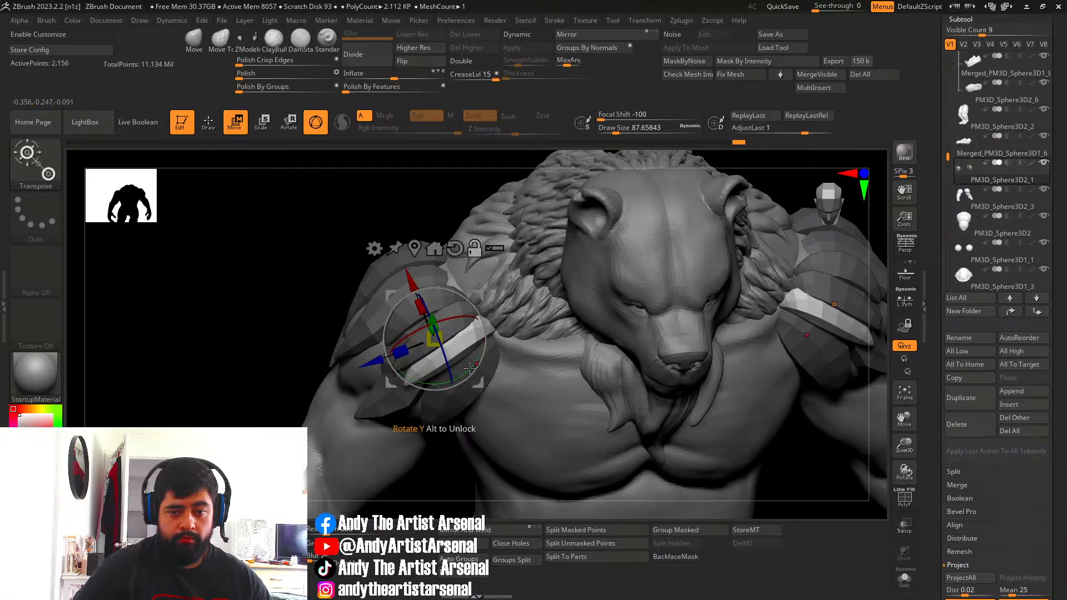
pyautogui.moveTo(470, 367); pyautogui.dragTo(423, 362, button='right')
pyautogui.keyDown('ctrl'); pyautogui.moveTo(376, 360); pyautogui.dragTo(458, 333); pyautogui.keyUp('ctrl')
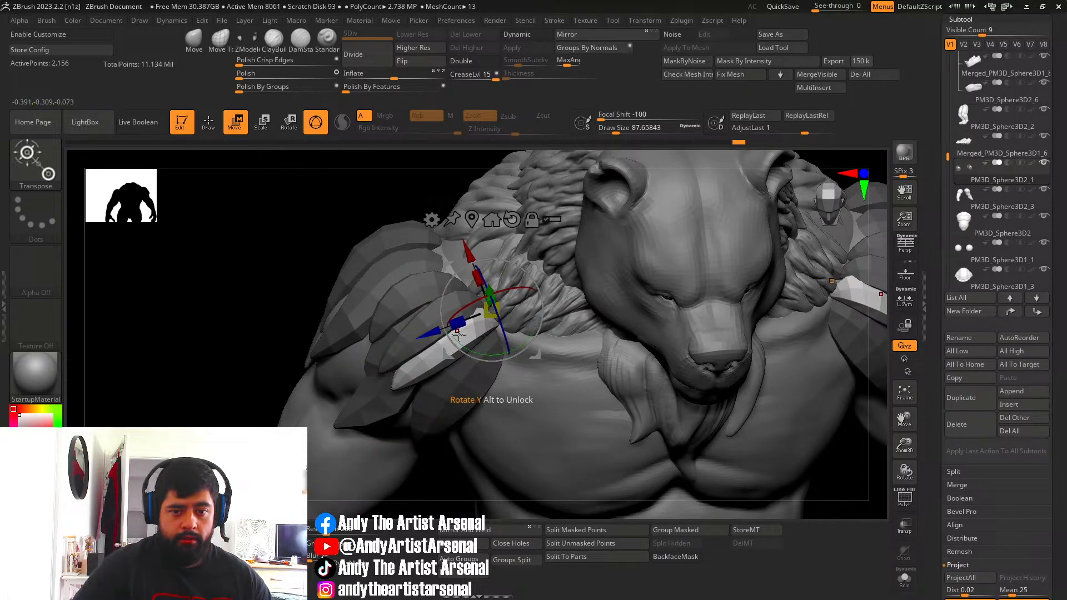
pyautogui.moveTo(471, 342); pyautogui.dragTo(495, 320, button='right')
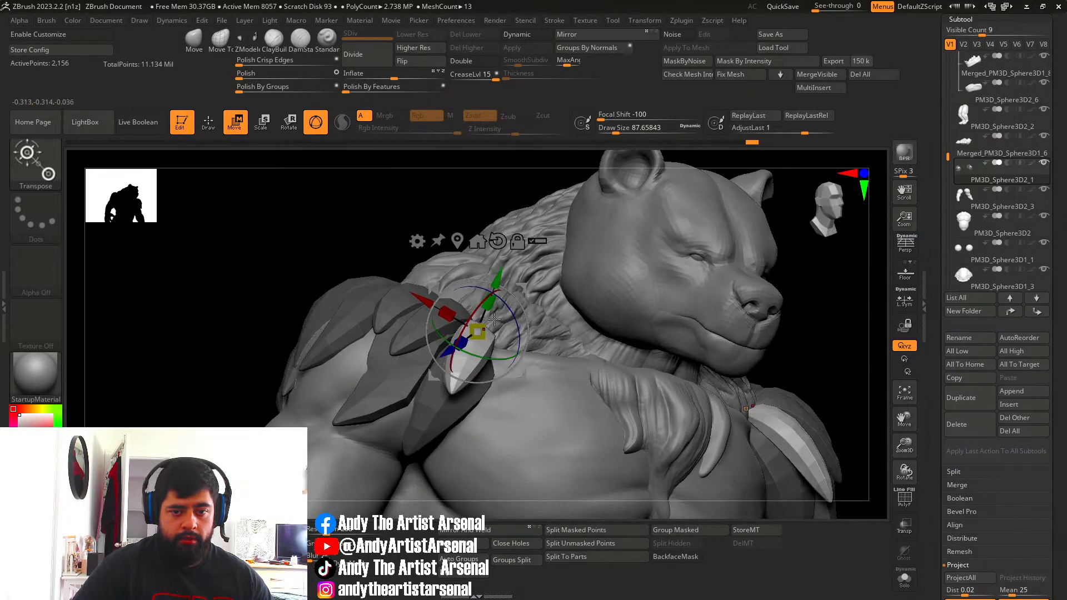
pyautogui.moveTo(475, 310); pyautogui.dragTo(467, 325)
# Reduce the Move brush's draw size to about 44 and adjust the newest front tuft to its neighbours.
pyautogui.press('q')
pyautogui.moveTo(484, 336)
pyautogui.mouseDown(button='right')
pyautogui.moveTo(445, 387)
pyautogui.moveTo(523, 324)
pyautogui.moveTo(510, 307)
pyautogui.moveTo(508, 319)
pyautogui.moveTo(467, 318)
pyautogui.mouseUp(button='right')
pyautogui.press('[')
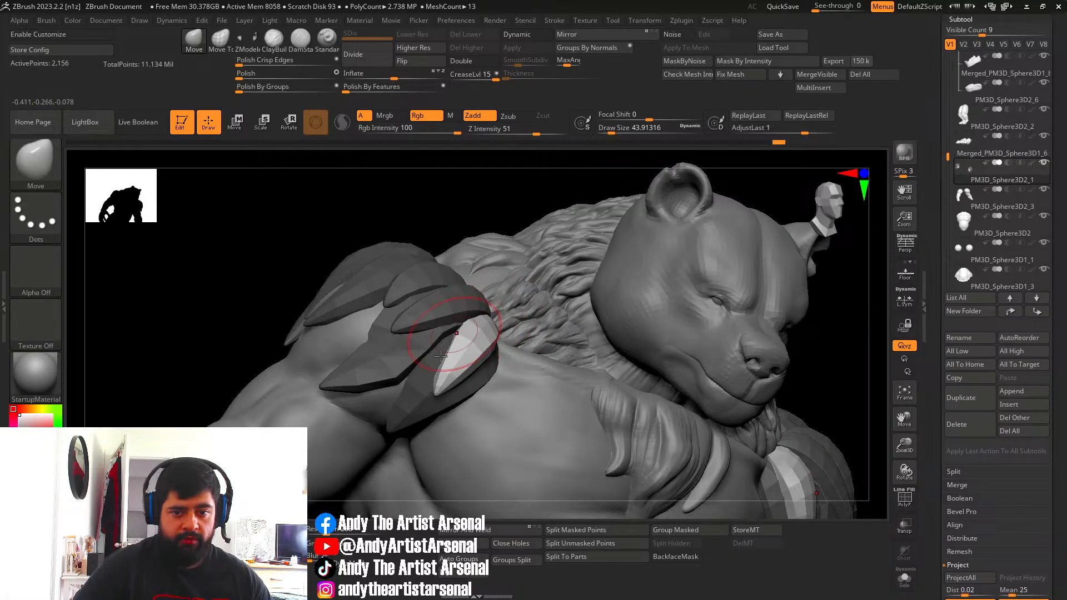
pyautogui.moveTo(441, 356); pyautogui.dragTo(357, 412, button='right')
pyautogui.moveTo(400, 331); pyautogui.dragTo(392, 348, button='right')
# Select the JS_IMMFur brush and insert another tuft in the gap between the top shoulder tufts and the neck fur.
pyautogui.press('w')
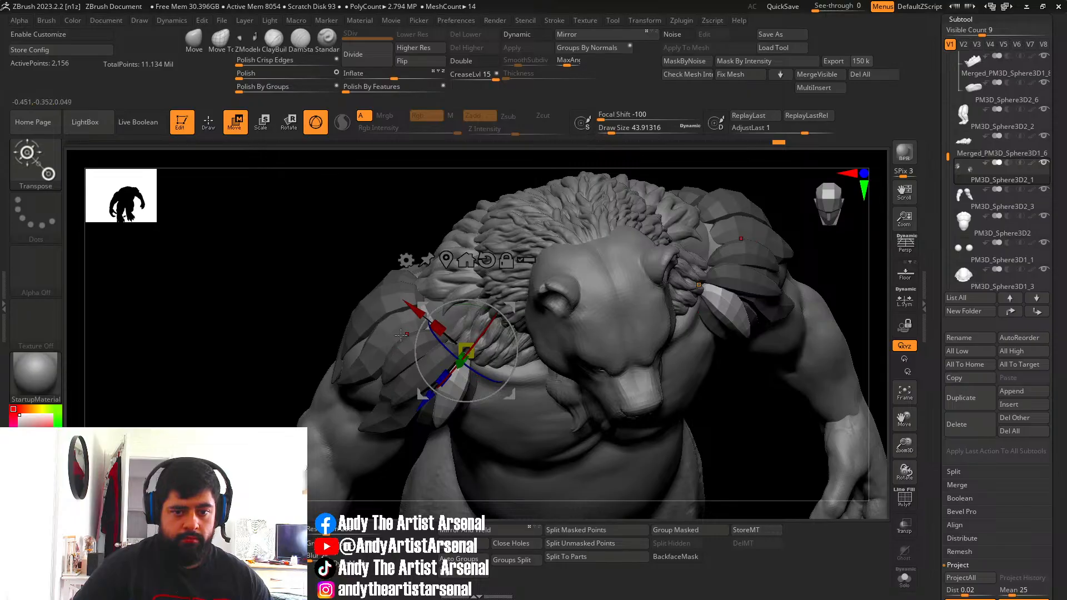
pyautogui.press('q')
pyautogui.moveTo(391, 279); pyautogui.dragTo(452, 310, button='right')
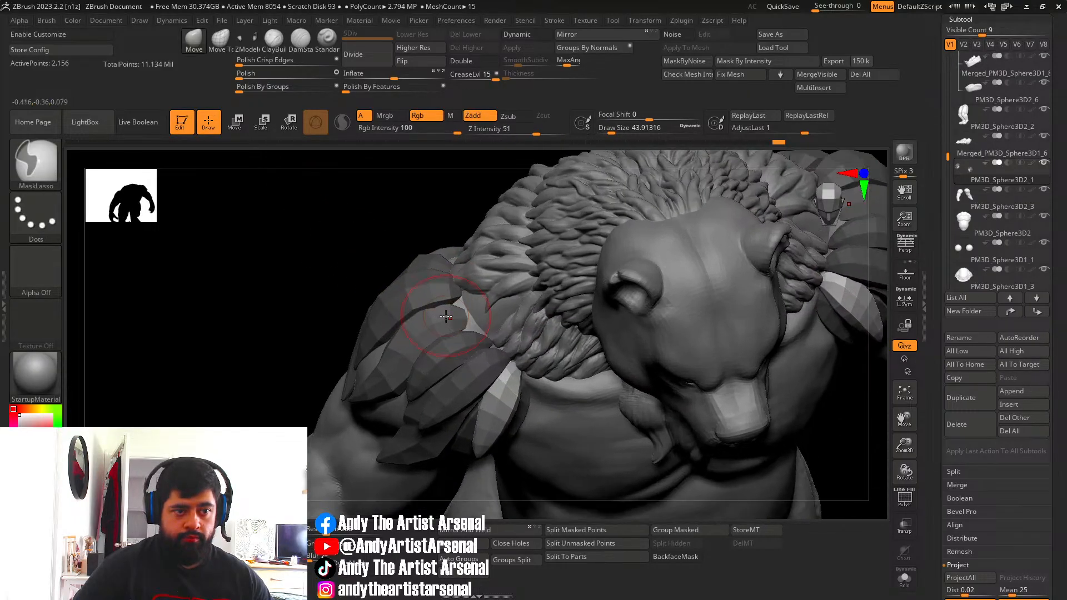
pyautogui.press('b')
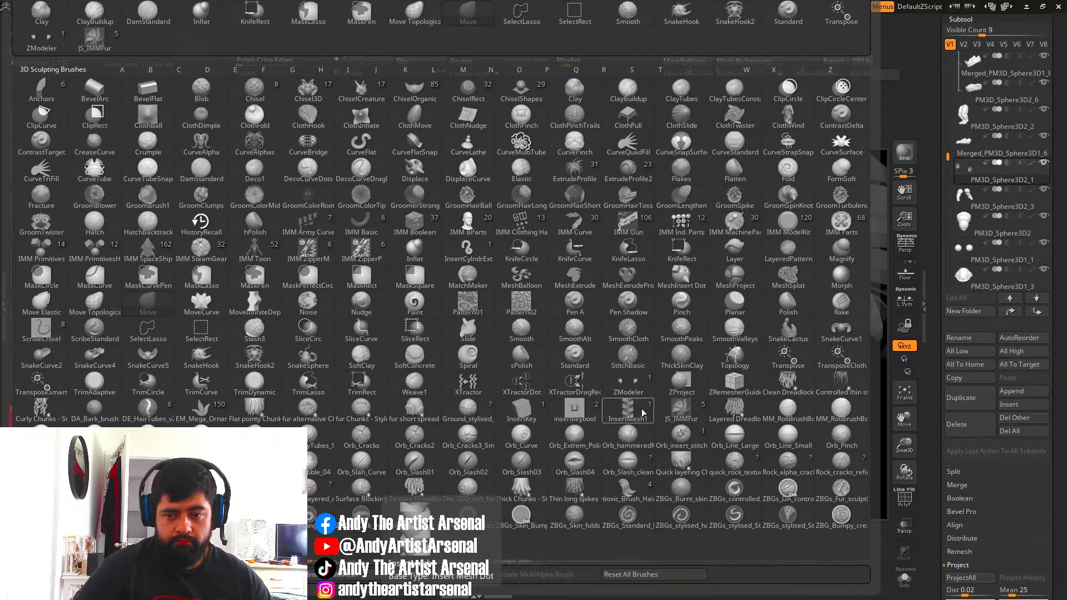
pyautogui.click(681, 411)
pyautogui.moveTo(526, 384); pyautogui.dragTo(471, 352, button='right')
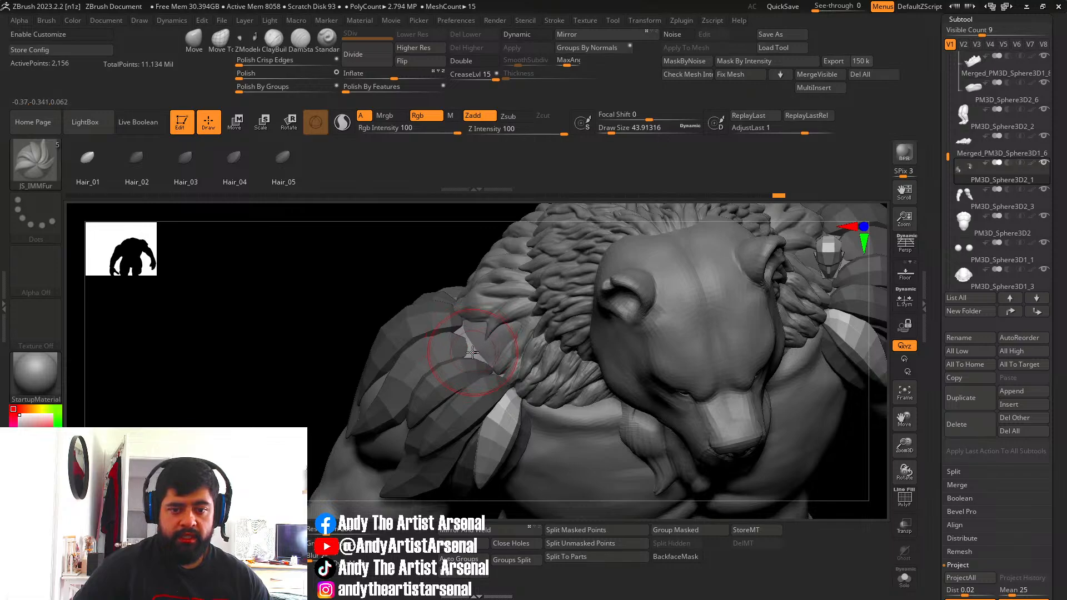
pyautogui.moveTo(490, 354); pyautogui.dragTo(529, 364)
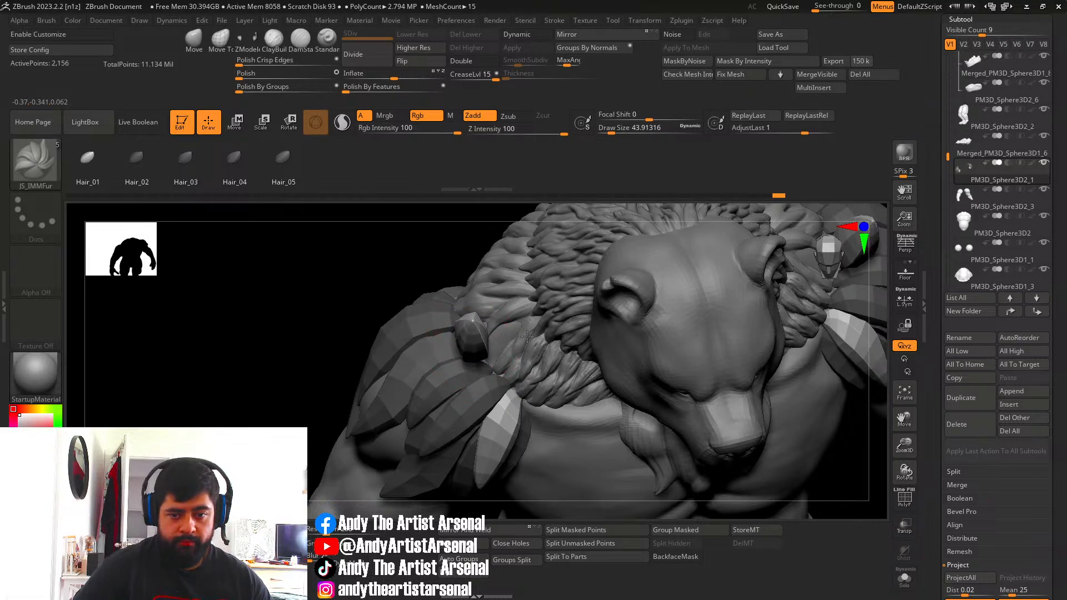
# Rotate the newly inserted tuft so it points outward over the top shoulder tufts.
pyautogui.press('w')
pyautogui.moveTo(471, 323); pyautogui.dragTo(465, 289, button='right')
pyautogui.moveTo(497, 348); pyautogui.dragTo(435, 373)
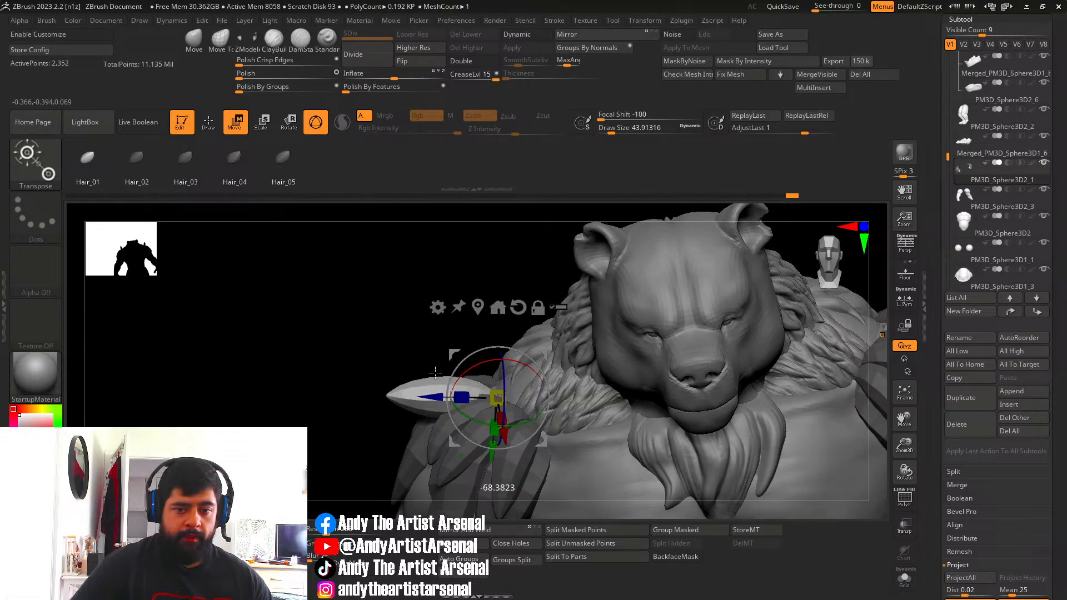
pyautogui.click(438, 307)
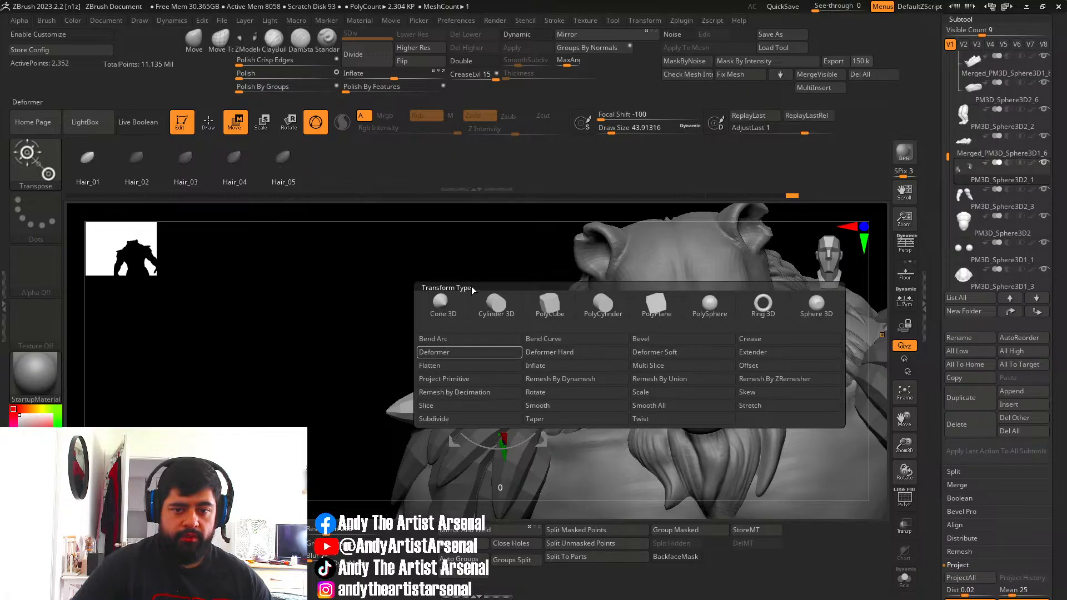
pyautogui.click(443, 306)
pyautogui.moveTo(469, 327); pyautogui.dragTo(446, 282, button='right')
pyautogui.hotkey('ctrl', 'z')
# Apply the Bend Curve deformer to the new tuft and bend its neck-side end toward the shoulder surface.
pyautogui.click(429, 240)
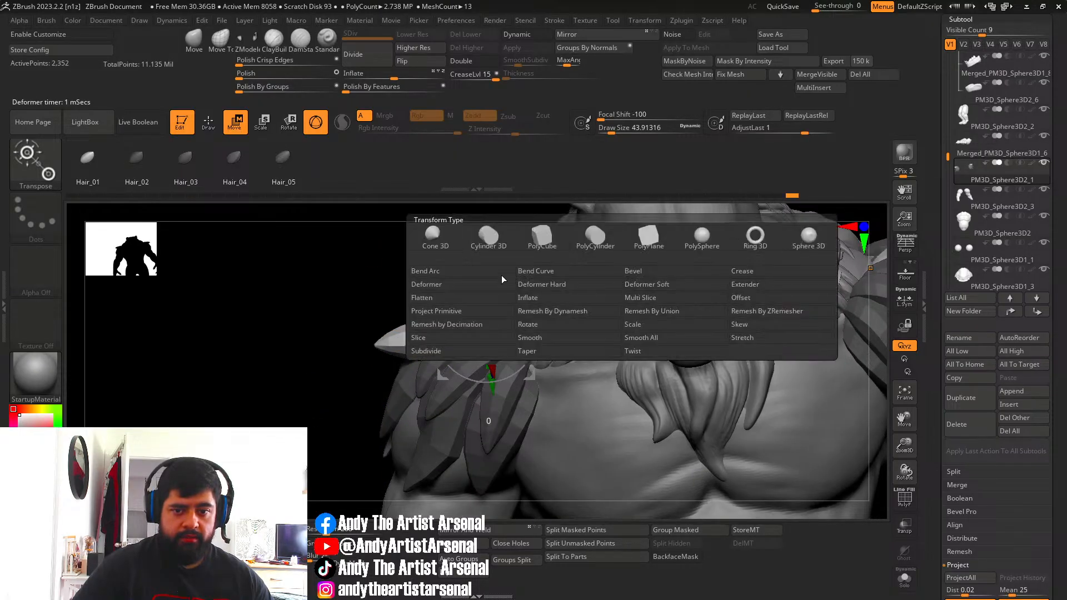
pyautogui.click(542, 270)
pyautogui.moveTo(411, 322); pyautogui.dragTo(439, 368, button='right')
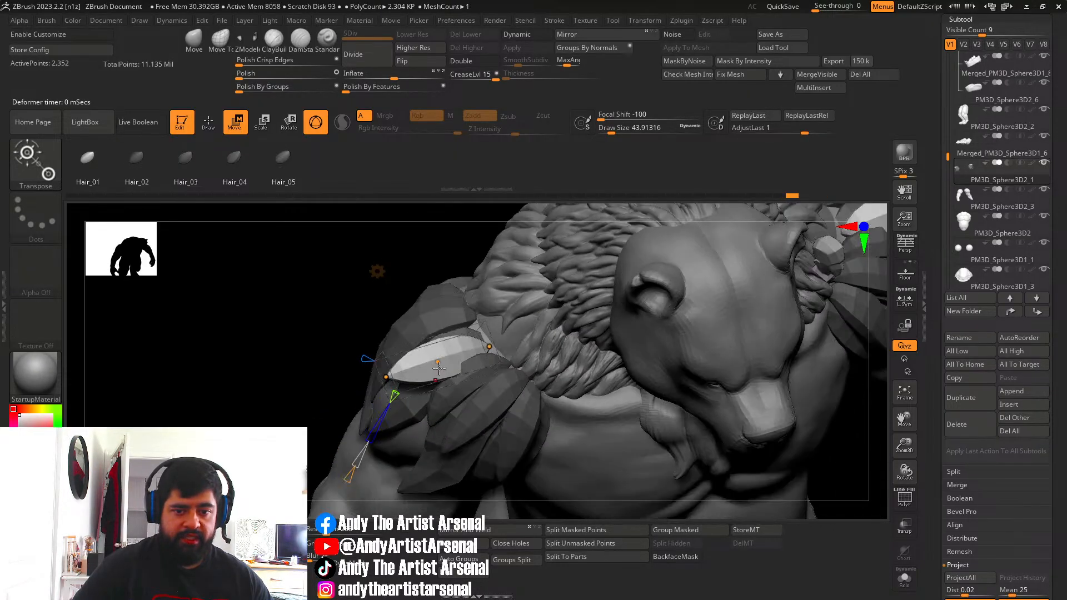
pyautogui.click(443, 363)
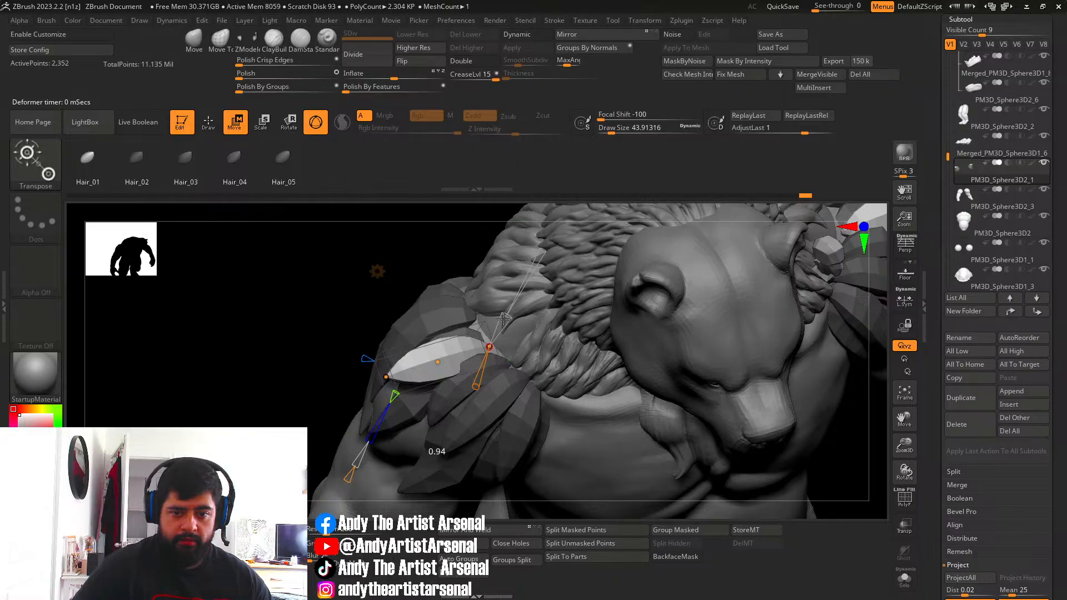
pyautogui.moveTo(500, 326); pyautogui.dragTo(484, 334, button='right')
pyautogui.moveTo(505, 323); pyautogui.dragTo(514, 307)
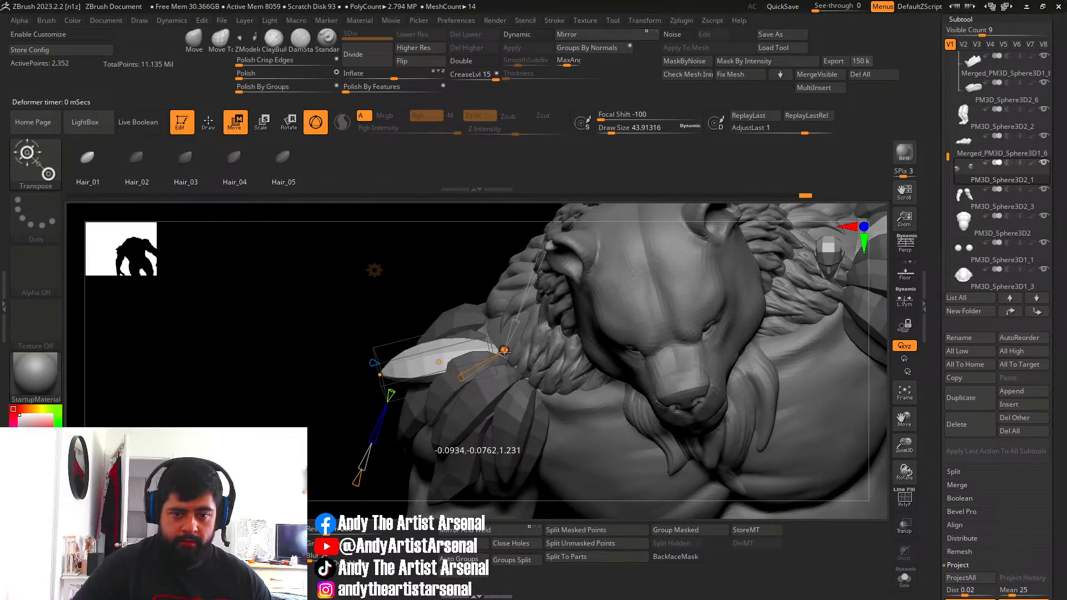
# Adjust the tuft's middle and tip curve points so it curves down between the neighbouring shoulder tufts.
pyautogui.moveTo(472, 339); pyautogui.dragTo(436, 359, button='right')
pyautogui.moveTo(431, 361); pyautogui.dragTo(447, 358)
pyautogui.moveTo(449, 355); pyautogui.dragTo(470, 343, button='right')
pyautogui.moveTo(416, 389); pyautogui.dragTo(391, 398, button='right')
pyautogui.moveTo(426, 371); pyautogui.dragTo(433, 366)
pyautogui.moveTo(432, 365); pyautogui.dragTo(439, 371, button='right')
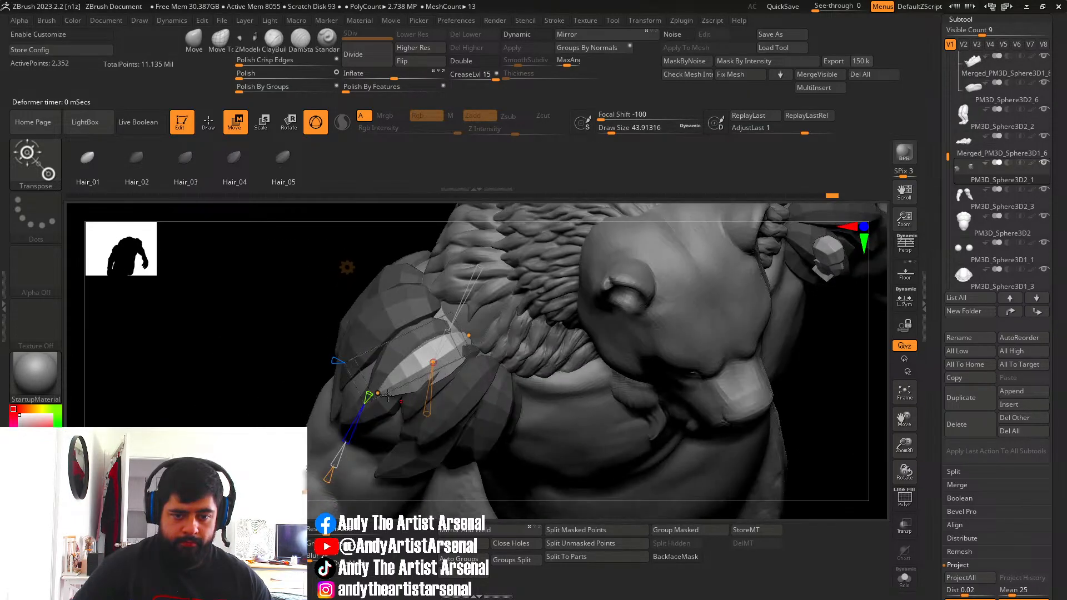
pyautogui.moveTo(376, 389); pyautogui.dragTo(373, 384)
pyautogui.moveTo(373, 384); pyautogui.dragTo(357, 393, button='right')
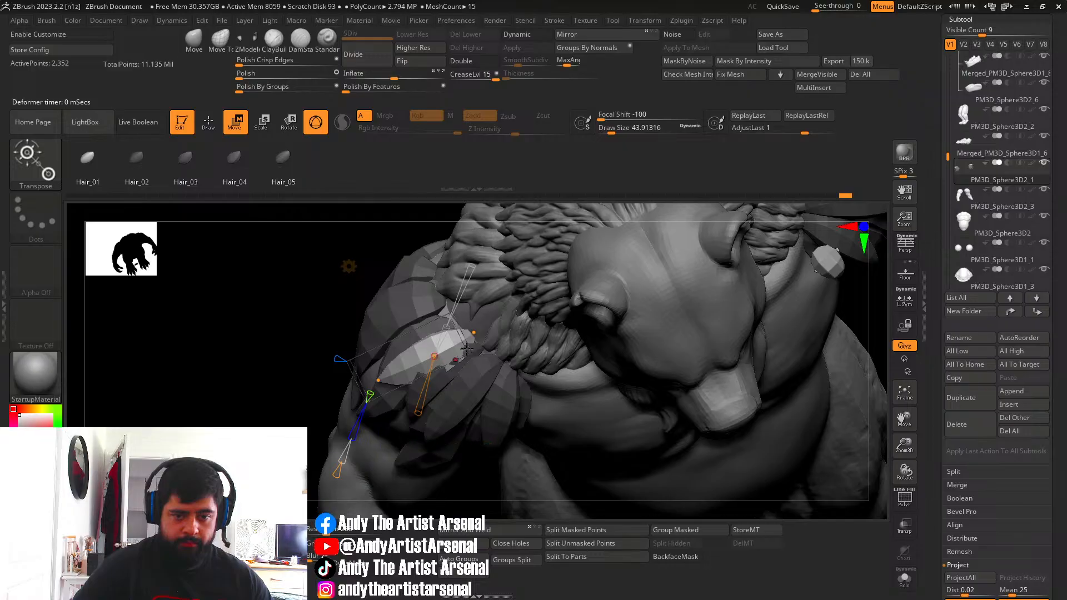
pyautogui.moveTo(467, 348); pyautogui.dragTo(447, 335, button='right')
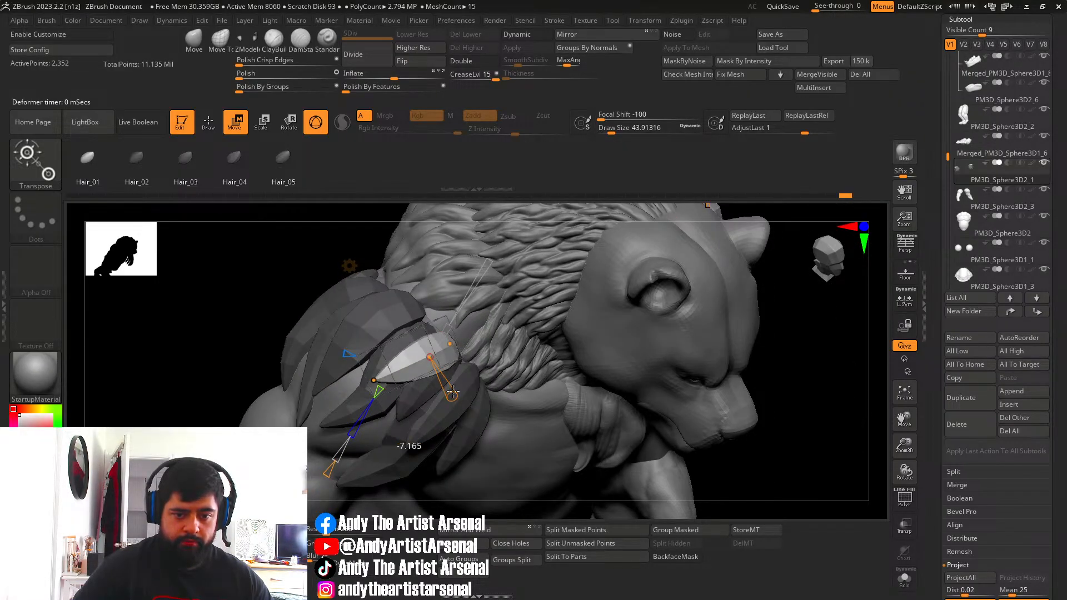
pyautogui.moveTo(451, 387); pyautogui.dragTo(477, 350, button='right')
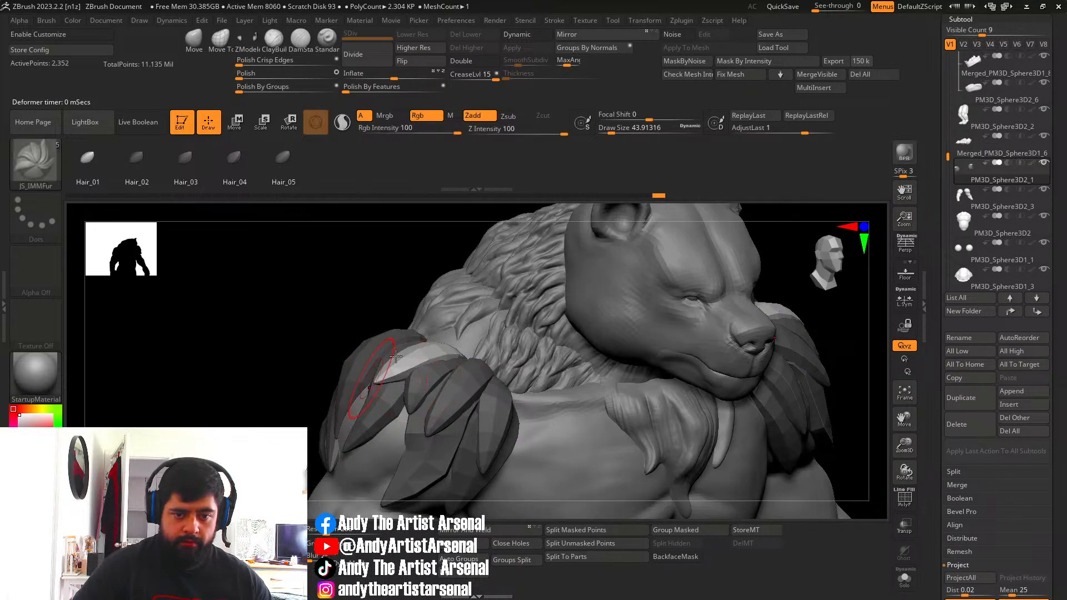
# Insert another JS_IMMFur tuft beside the bent one on the top of the shoulder and rotate it into line.
pyautogui.moveTo(472, 356)
pyautogui.mouseDown(button='right')
pyautogui.moveTo(453, 351)
pyautogui.moveTo(420, 303)
pyautogui.moveTo(427, 277)
pyautogui.mouseUp(button='right')
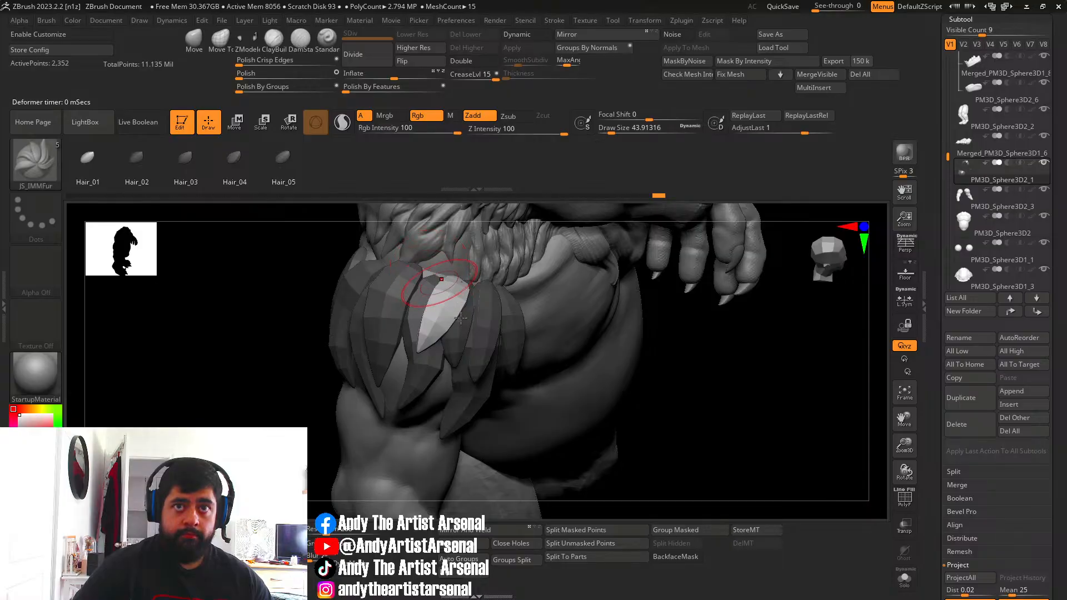
pyautogui.moveTo(460, 317); pyautogui.dragTo(472, 330, button='right')
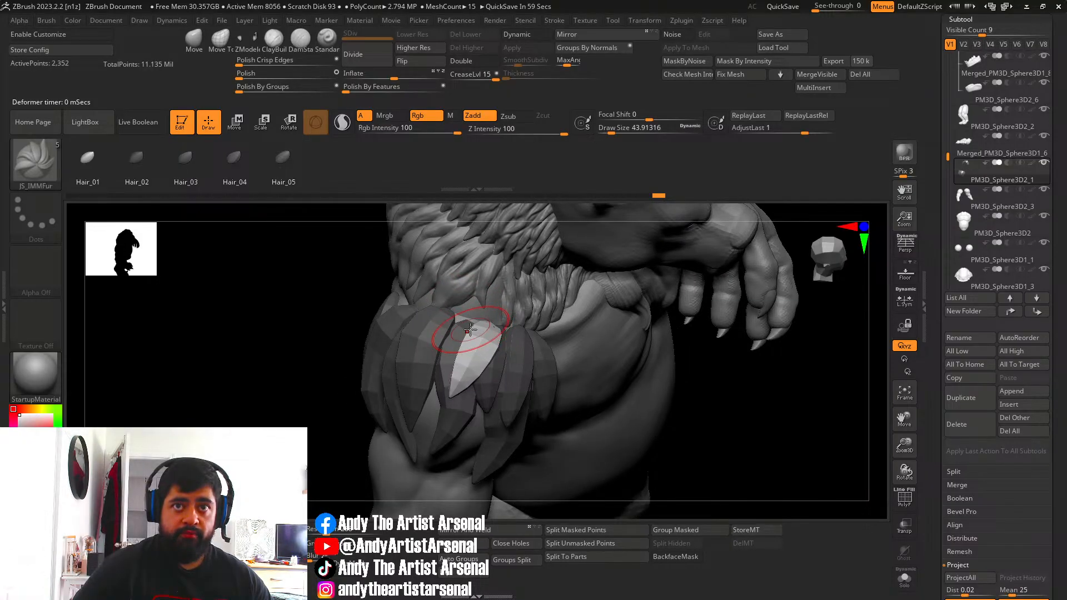
pyautogui.moveTo(466, 330); pyautogui.dragTo(456, 305, button='right')
pyautogui.press('w')
pyautogui.moveTo(456, 303); pyautogui.dragTo(456, 341)
pyautogui.moveTo(456, 340); pyautogui.dragTo(473, 384, button='right')
pyautogui.press('q')
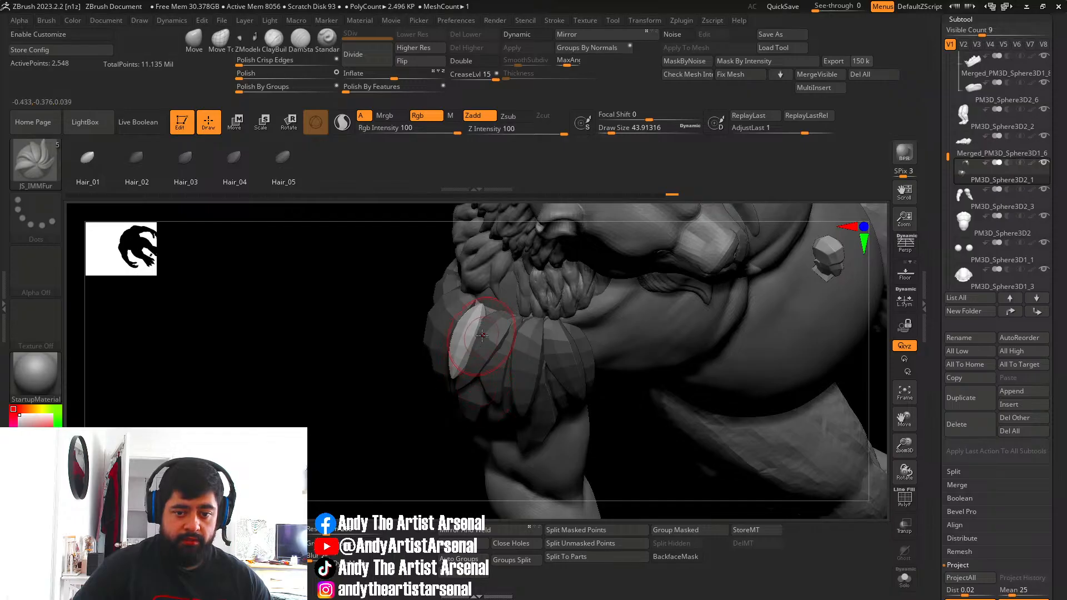
# Apply the Bend Curve deformer to this second tuft and shift its root and middle curve points.
pyautogui.press('w')
pyautogui.click(422, 213)
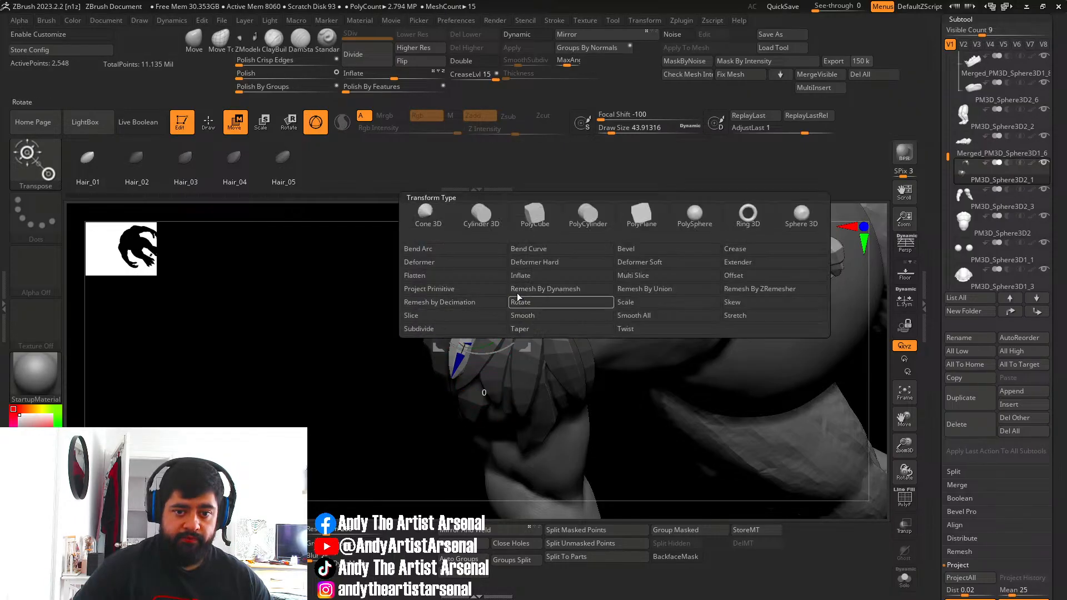
pyautogui.click(529, 250)
pyautogui.moveTo(503, 288); pyautogui.dragTo(478, 344, button='right')
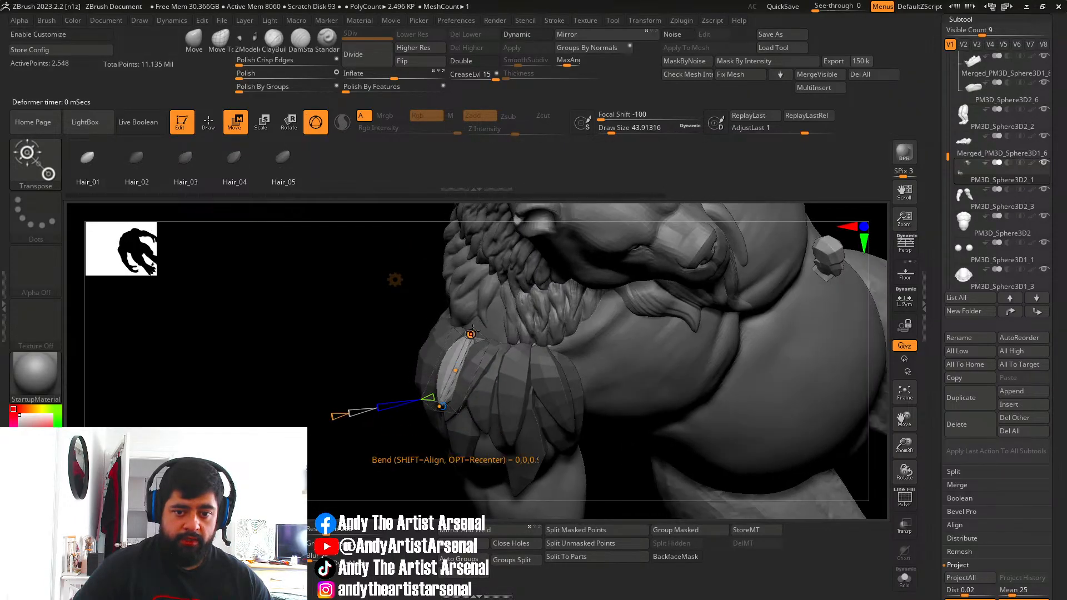
pyautogui.moveTo(472, 336); pyautogui.dragTo(484, 339)
pyautogui.moveTo(483, 340); pyautogui.dragTo(458, 363, button='right')
pyautogui.moveTo(456, 363); pyautogui.dragTo(458, 362)
# Refine the second tuft's curve points from the side so it hugs the shoulder, and return to Draw mode.
pyautogui.moveTo(457, 361); pyautogui.dragTo(453, 396, button='right')
pyautogui.moveTo(452, 398); pyautogui.dragTo(457, 407)
pyautogui.moveTo(457, 406); pyautogui.dragTo(465, 380, button='right')
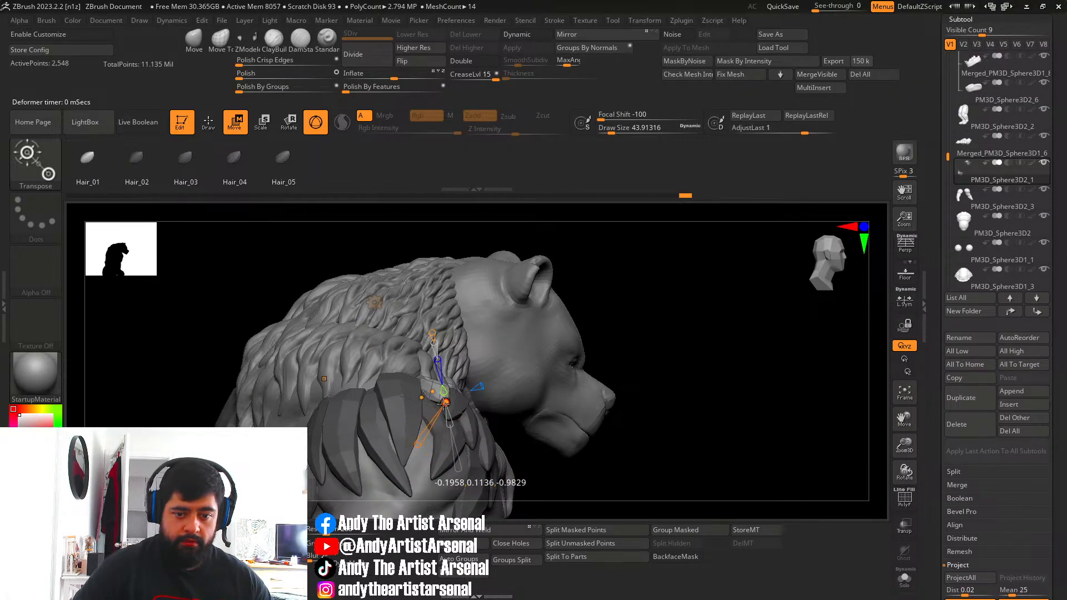
pyautogui.moveTo(444, 404); pyautogui.dragTo(443, 402)
pyautogui.moveTo(443, 403); pyautogui.dragTo(440, 375, button='right')
pyautogui.moveTo(442, 376); pyautogui.dragTo(441, 373)
pyautogui.press('q')
# Insert a tuft on the rear of the shoulder below the back fur and rotate it to point downward.
pyautogui.moveTo(411, 385)
pyautogui.mouseDown(button='right')
pyautogui.moveTo(471, 394)
pyautogui.moveTo(460, 385)
pyautogui.moveTo(497, 384)
pyautogui.moveTo(461, 416)
pyautogui.mouseUp(button='right')
pyautogui.keyDown('alt'); pyautogui.moveTo(461, 417); pyautogui.dragTo(404, 355, button='right'); pyautogui.keyUp('alt')
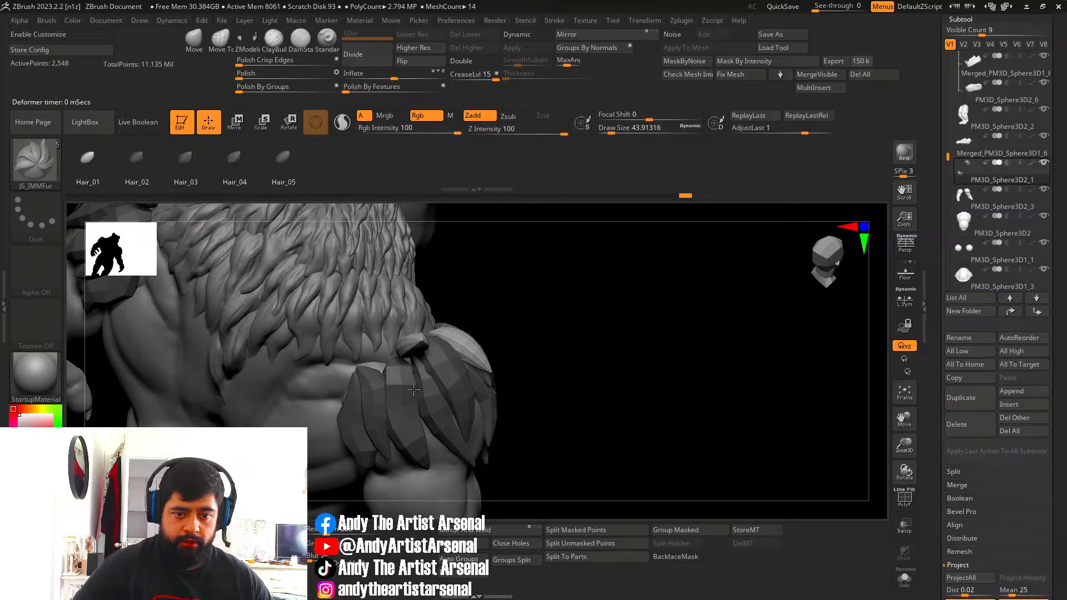
pyautogui.moveTo(413, 389); pyautogui.dragTo(413, 396)
pyautogui.press('w')
pyautogui.moveTo(417, 392); pyautogui.dragTo(445, 383, button='right')
pyautogui.moveTo(442, 363); pyautogui.dragTo(428, 439)
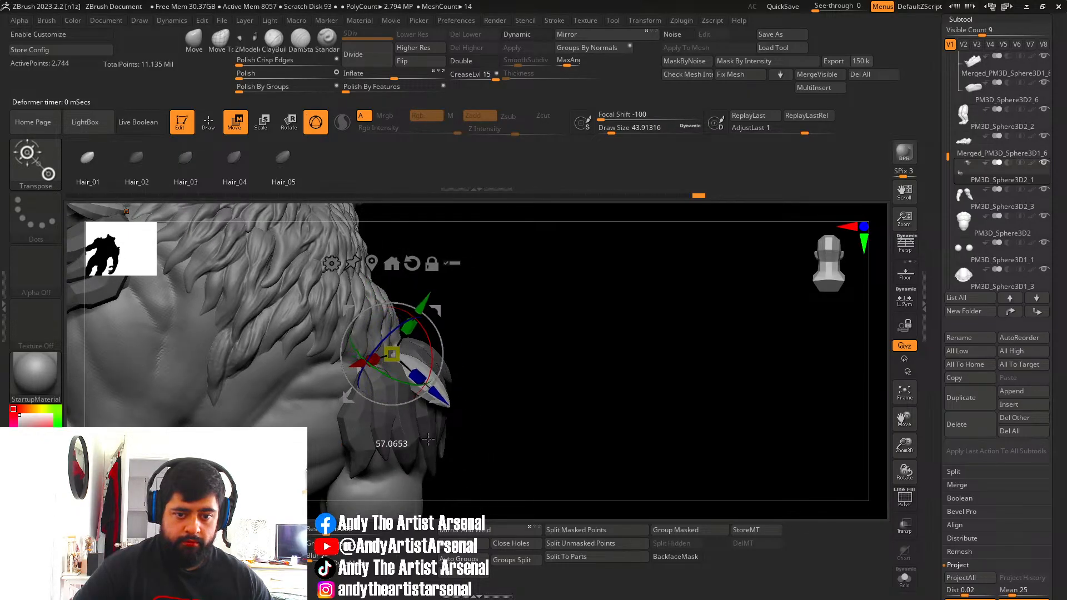
pyautogui.moveTo(398, 450); pyautogui.dragTo(423, 437, button='right')
pyautogui.press('q')
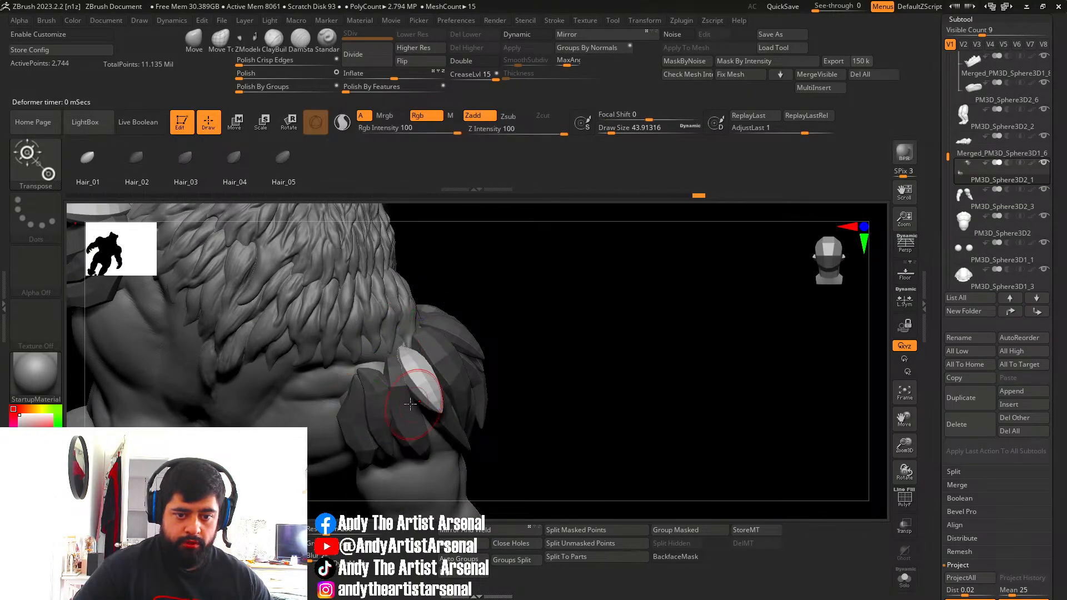
# Apply the Bend Curve deformer to the rear tuft and bend its tip toward the shoulder.
pyautogui.press('w')
pyautogui.click(339, 256)
pyautogui.click(455, 294)
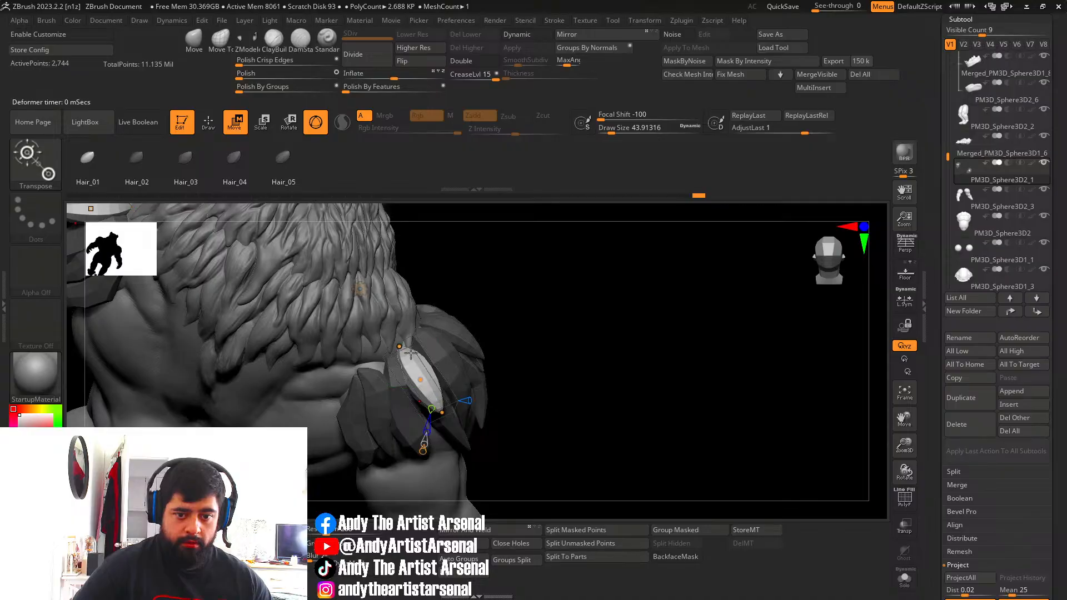
pyautogui.moveTo(451, 340); pyautogui.dragTo(437, 394, button='right')
pyautogui.moveTo(437, 440); pyautogui.dragTo(429, 437)
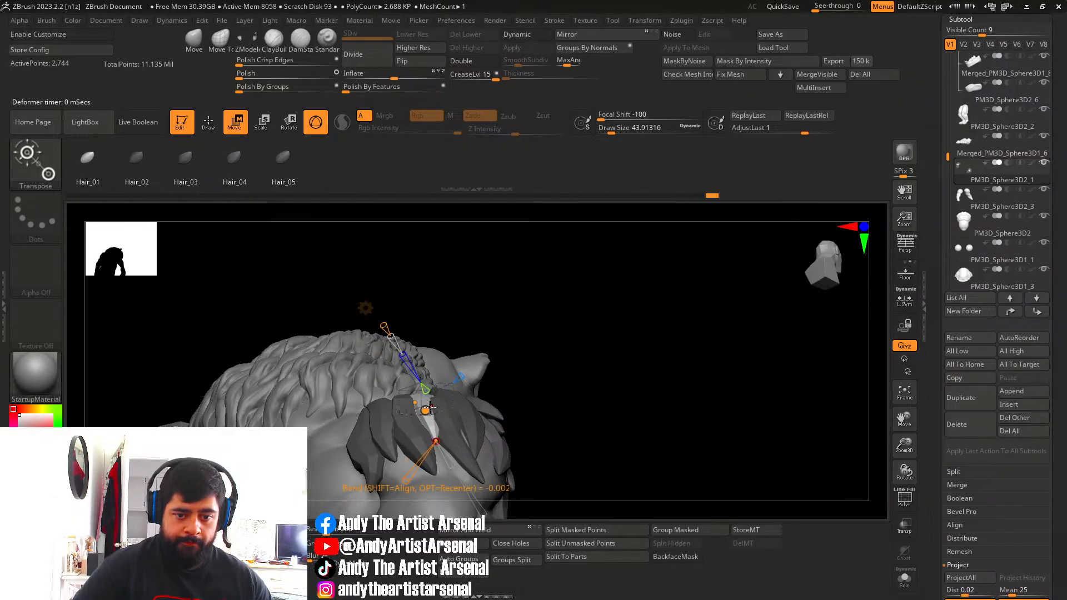
pyautogui.moveTo(456, 438); pyautogui.dragTo(426, 440, button='right')
pyautogui.moveTo(433, 440); pyautogui.dragTo(432, 438)
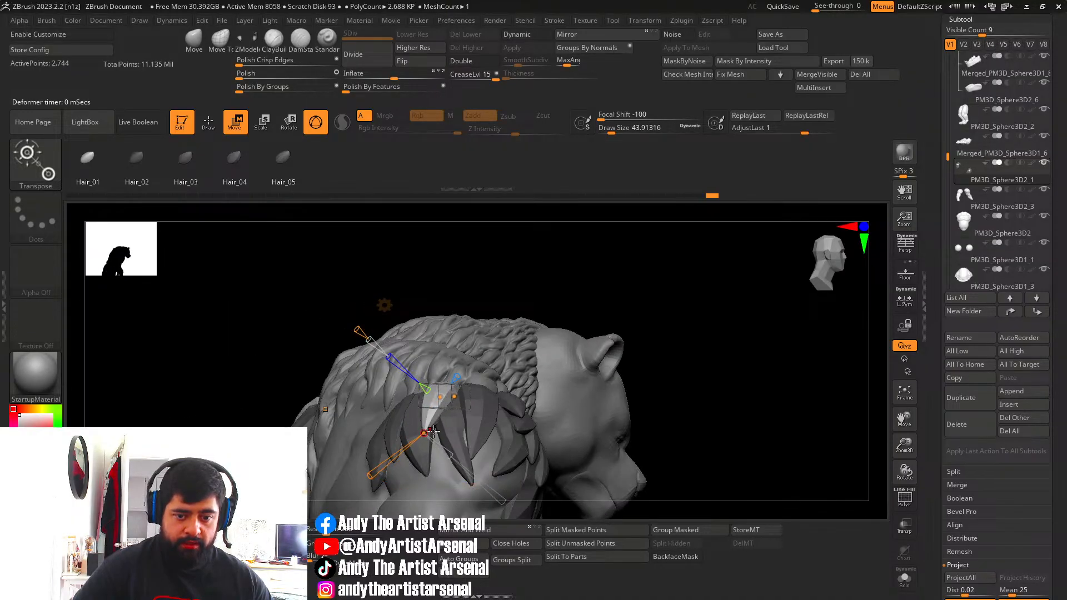
# Fine-tune the rear tuft's curve points so it sits flush in the gap between its neighbours.
pyautogui.moveTo(439, 439); pyautogui.dragTo(442, 420, button='right')
pyautogui.moveTo(437, 435); pyautogui.dragTo(436, 433)
pyautogui.moveTo(445, 431); pyautogui.dragTo(448, 389, button='right')
pyautogui.moveTo(438, 385); pyautogui.dragTo(435, 383)
pyautogui.moveTo(414, 406); pyautogui.dragTo(439, 420, button='right')
pyautogui.moveTo(428, 437); pyautogui.dragTo(423, 435)
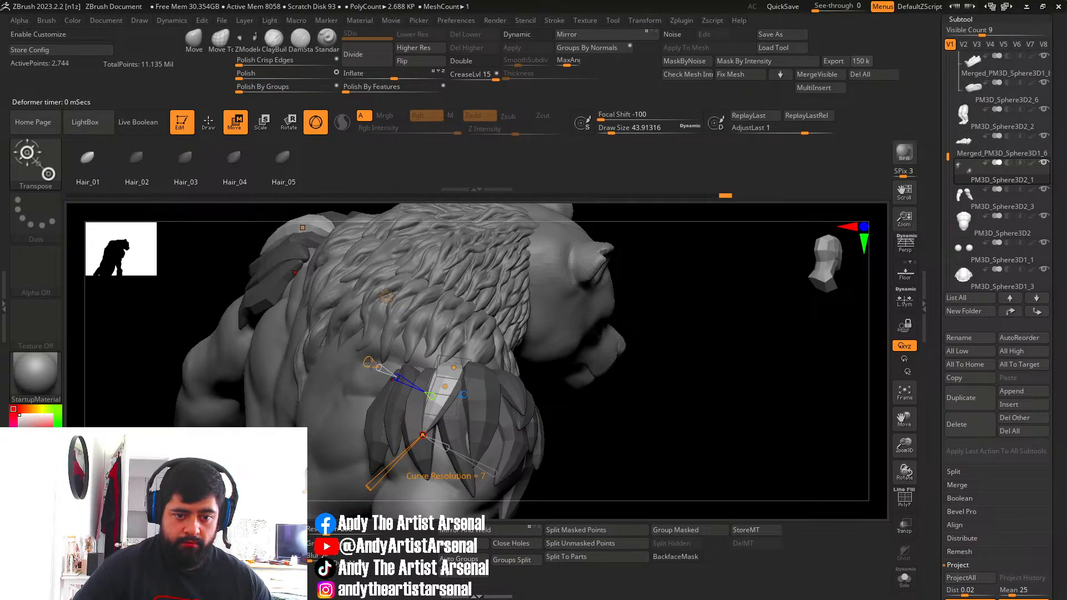
pyautogui.moveTo(439, 384); pyautogui.dragTo(398, 383, button='right')
pyautogui.press('q')
# Insert a tuft at the shoulder top beside the neck fur and apply the Bend Curve deformer to it.
pyautogui.moveTo(507, 384); pyautogui.dragTo(521, 354, button='right')
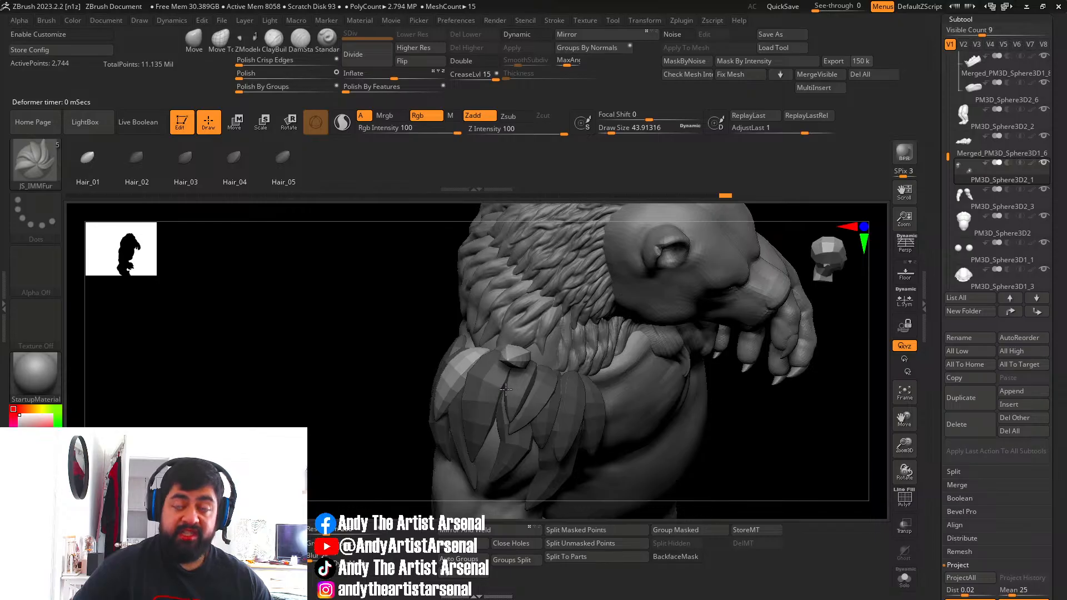
pyautogui.press('w')
pyautogui.moveTo(505, 388); pyautogui.dragTo(510, 354, button='right')
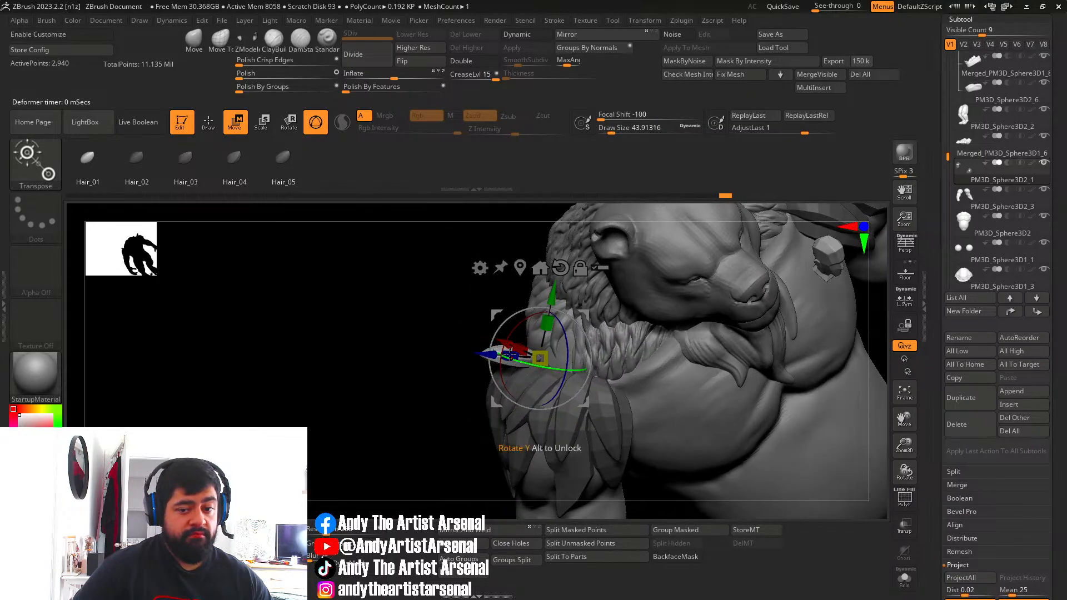
pyautogui.click(478, 270)
pyautogui.click(574, 305)
# Bend the shoulder-top tuft's outer tip downward and lower its neck-side end with the curve points.
pyautogui.moveTo(464, 398); pyautogui.dragTo(436, 341, button='right')
pyautogui.moveTo(432, 340); pyautogui.dragTo(429, 391)
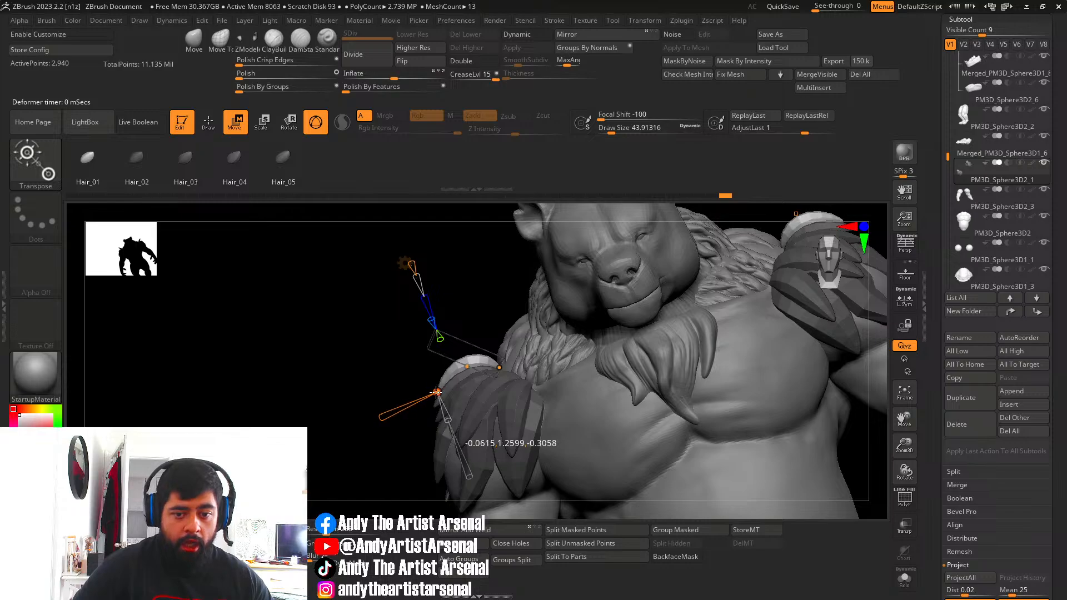
pyautogui.moveTo(437, 393); pyautogui.dragTo(486, 345, button='right')
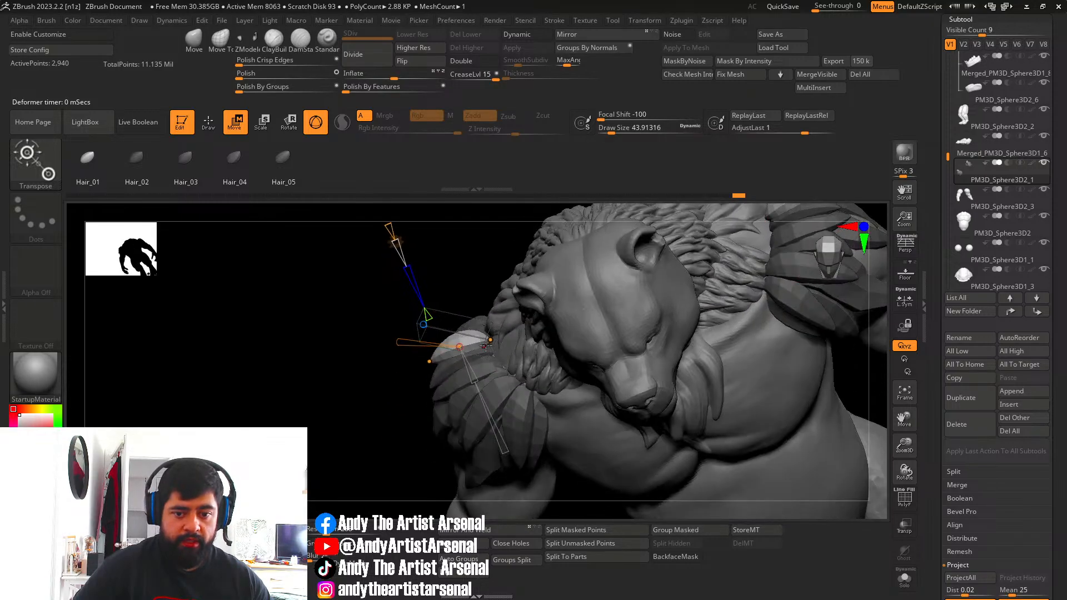
pyautogui.moveTo(490, 340); pyautogui.dragTo(488, 346)
pyautogui.moveTo(429, 362); pyautogui.dragTo(423, 359)
pyautogui.moveTo(416, 360); pyautogui.dragTo(444, 354, button='right')
pyautogui.moveTo(421, 360); pyautogui.dragTo(410, 374)
# Refine the shoulder-top tuft's tip, middle and root curve points to overlap the surrounding tufts closely.
pyautogui.moveTo(431, 369); pyautogui.dragTo(409, 376, button='right')
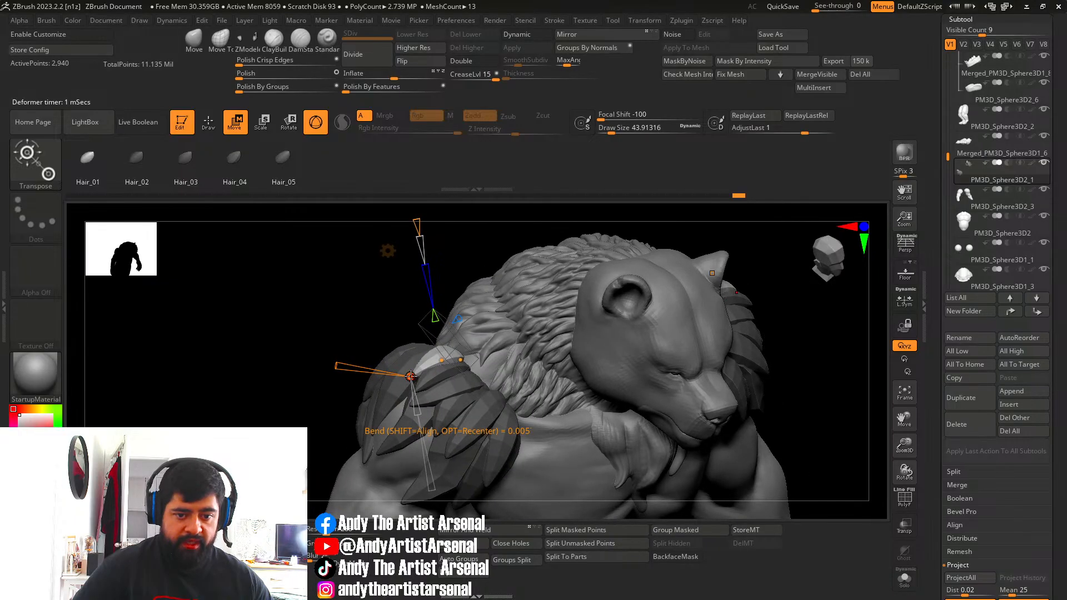
pyautogui.moveTo(410, 376); pyautogui.dragTo(406, 383)
pyautogui.moveTo(412, 380); pyautogui.dragTo(432, 382, button='right')
pyautogui.moveTo(435, 360); pyautogui.dragTo(438, 359)
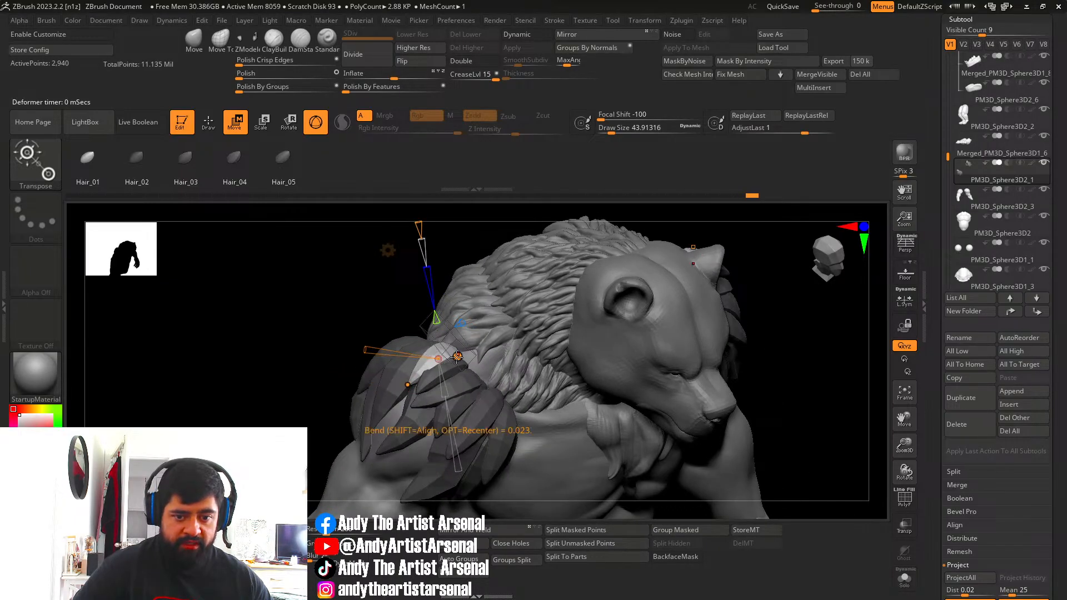
pyautogui.moveTo(457, 356); pyautogui.dragTo(443, 358, button='right')
pyautogui.moveTo(469, 357); pyautogui.dragTo(468, 355)
pyautogui.moveTo(421, 358)
pyautogui.mouseDown(button='right')
pyautogui.moveTo(446, 354)
pyautogui.moveTo(409, 383)
pyautogui.moveTo(388, 366)
pyautogui.moveTo(383, 386)
pyautogui.moveTo(369, 323)
pyautogui.moveTo(375, 350)
pyautogui.moveTo(404, 356)
pyautogui.mouseUp(button='right')
pyautogui.press('q')
# Apply the Bend Curve deformer to another inserted tuft on the upper rear shoulder and bend it over the surface.
pyautogui.press('w')
pyautogui.click(341, 317)
pyautogui.click(452, 372)
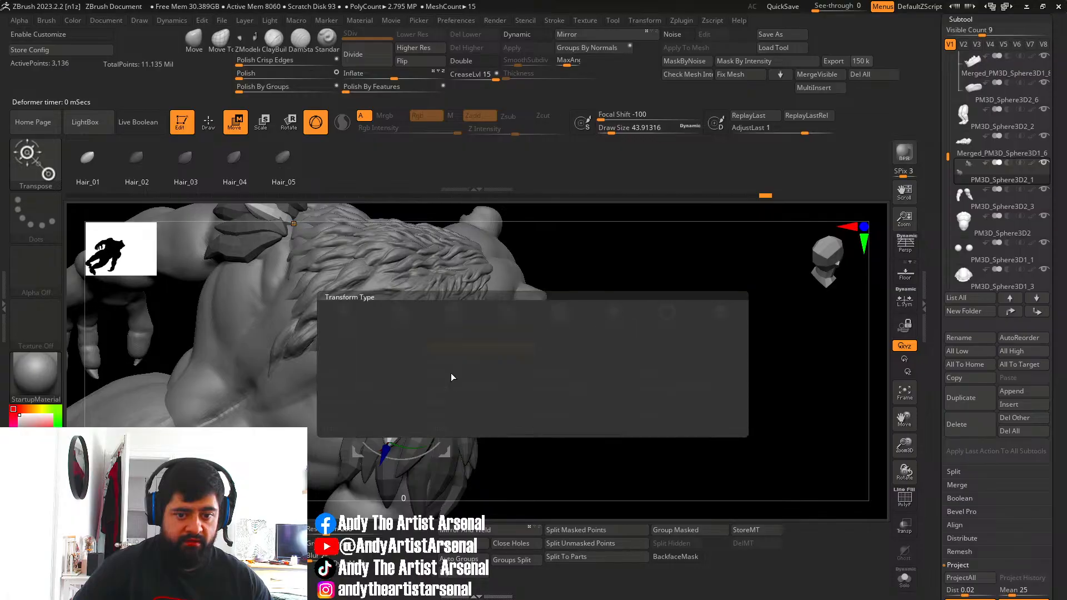
pyautogui.moveTo(456, 428)
pyautogui.mouseDown(button='right')
pyautogui.moveTo(459, 444)
pyautogui.moveTo(473, 424)
pyautogui.mouseUp(button='right')
pyautogui.moveTo(481, 412); pyautogui.dragTo(486, 415)
pyautogui.moveTo(485, 415); pyautogui.dragTo(392, 437, button='right')
pyautogui.moveTo(384, 442); pyautogui.dragTo(402, 462)
pyautogui.moveTo(402, 462); pyautogui.dragTo(426, 387, button='right')
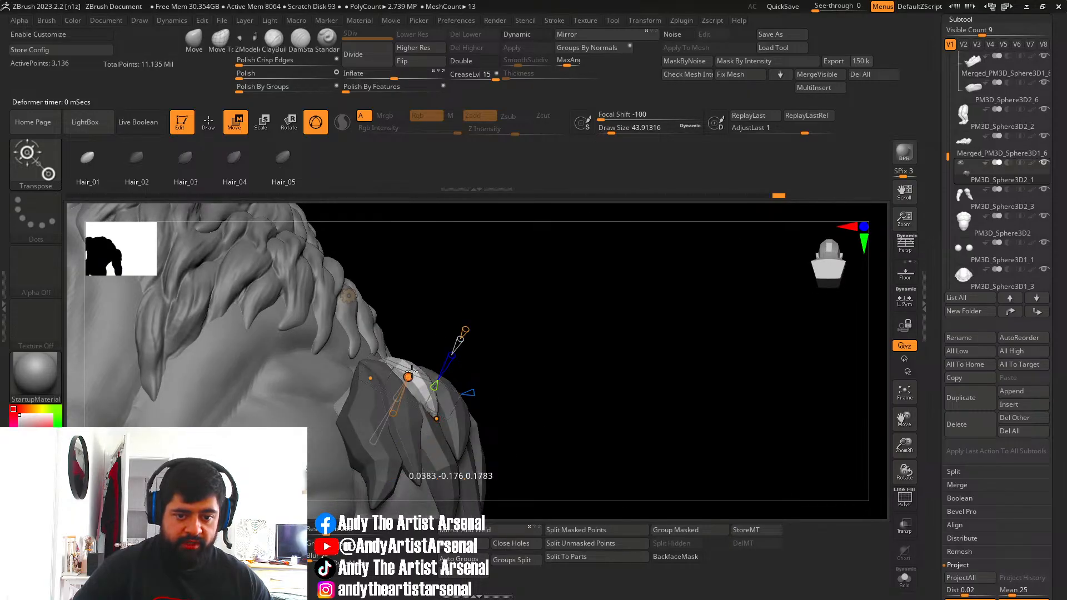
pyautogui.press('q')
# Insert and rotate a tuft at the rear edge of the shoulder row and apply the Bend Curve deformer.
pyautogui.moveTo(382, 418); pyautogui.dragTo(364, 364, button='right')
pyautogui.press('w')
pyautogui.moveTo(370, 372); pyautogui.dragTo(375, 397)
pyautogui.moveTo(375, 397); pyautogui.dragTo(327, 408, button='right')
pyautogui.click(345, 253)
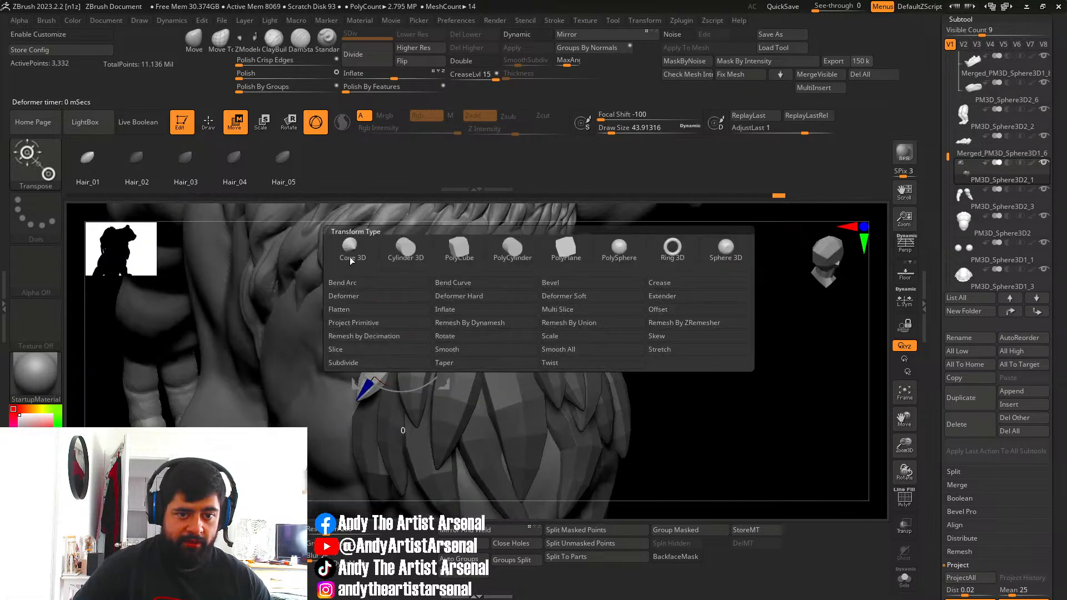
pyautogui.click(458, 284)
# Bend the rear-edge tuft with its curve points so it hangs down against the back beside the row.
pyautogui.moveTo(425, 385); pyautogui.dragTo(413, 418, button='right')
pyautogui.moveTo(383, 378); pyautogui.dragTo(375, 380)
pyautogui.moveTo(421, 356); pyautogui.dragTo(394, 344, button='right')
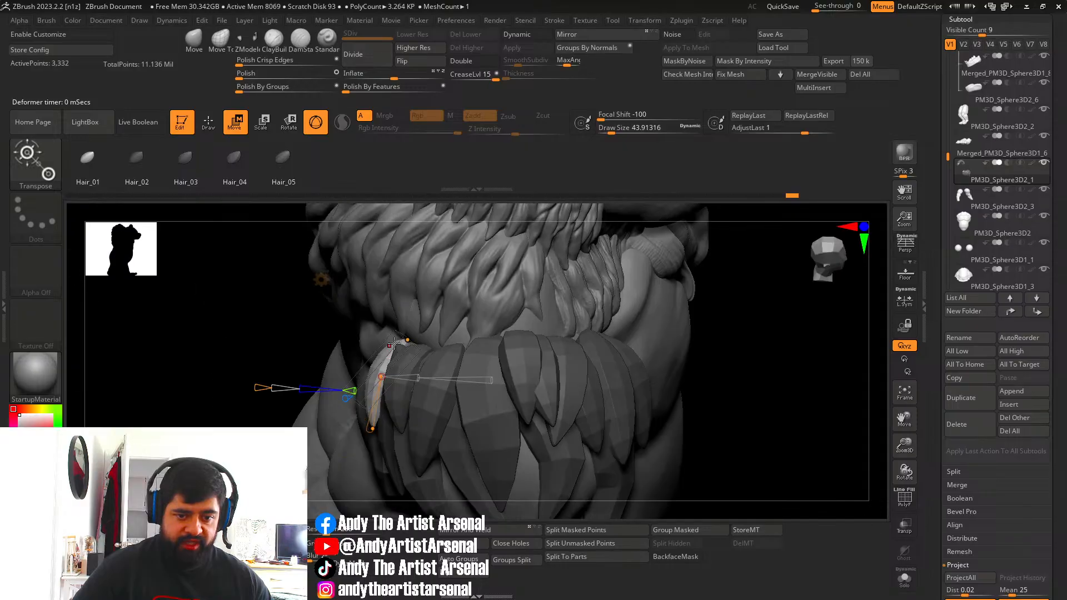
pyautogui.moveTo(359, 379); pyautogui.dragTo(373, 393, button='right')
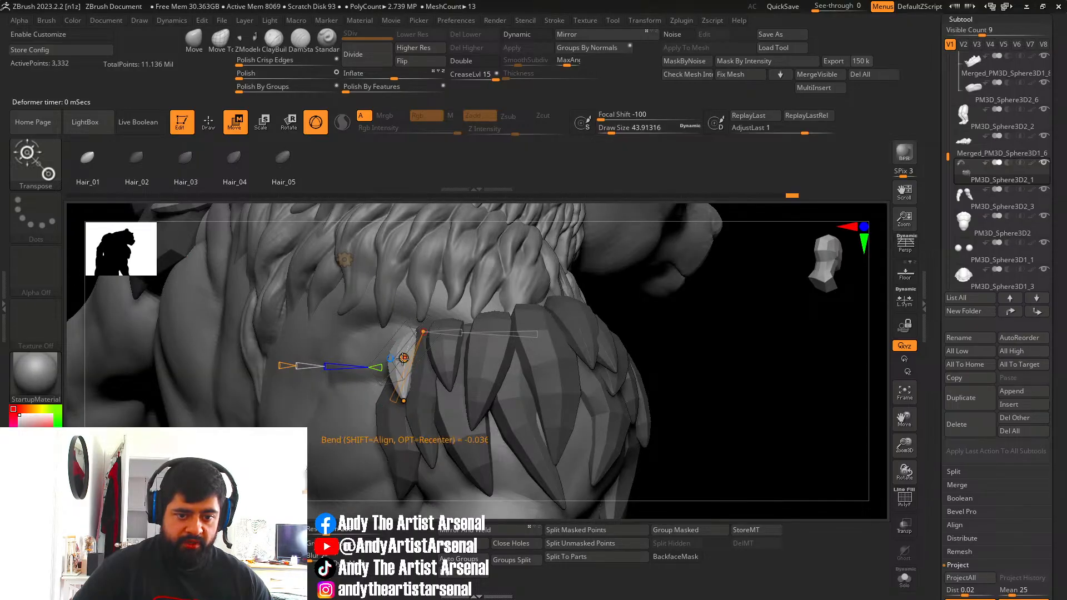
pyautogui.moveTo(396, 356)
pyautogui.mouseDown(button='right')
pyautogui.moveTo(403, 409)
pyautogui.moveTo(405, 319)
pyautogui.mouseUp(button='right')
pyautogui.press('q')
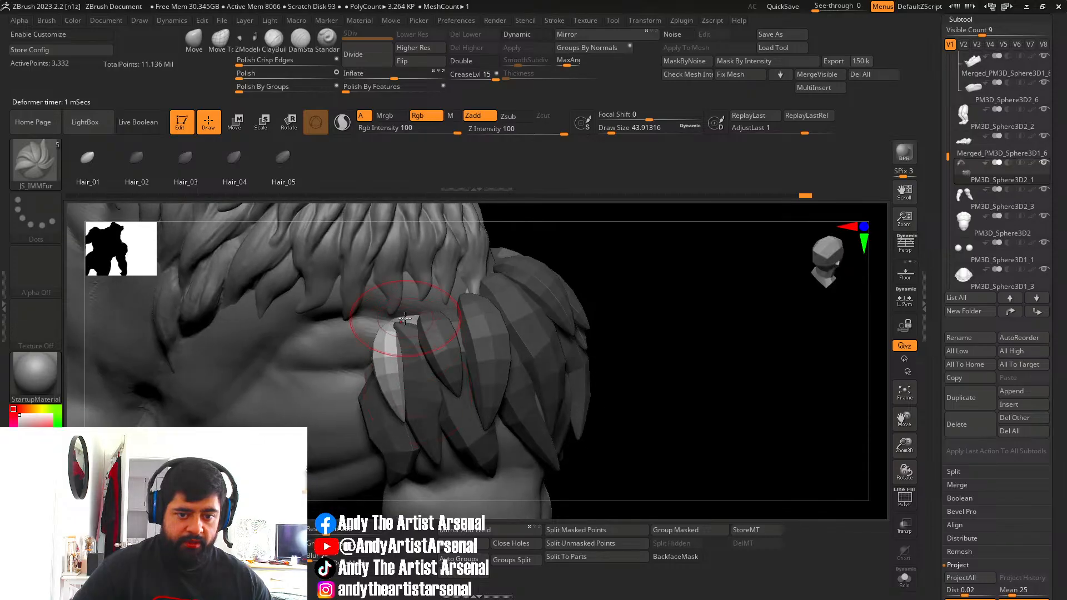
# Insert a tuft above the rear-edge shoulder tufts, rotate it downward and apply the Bend Curve deformer.
pyautogui.press('w')
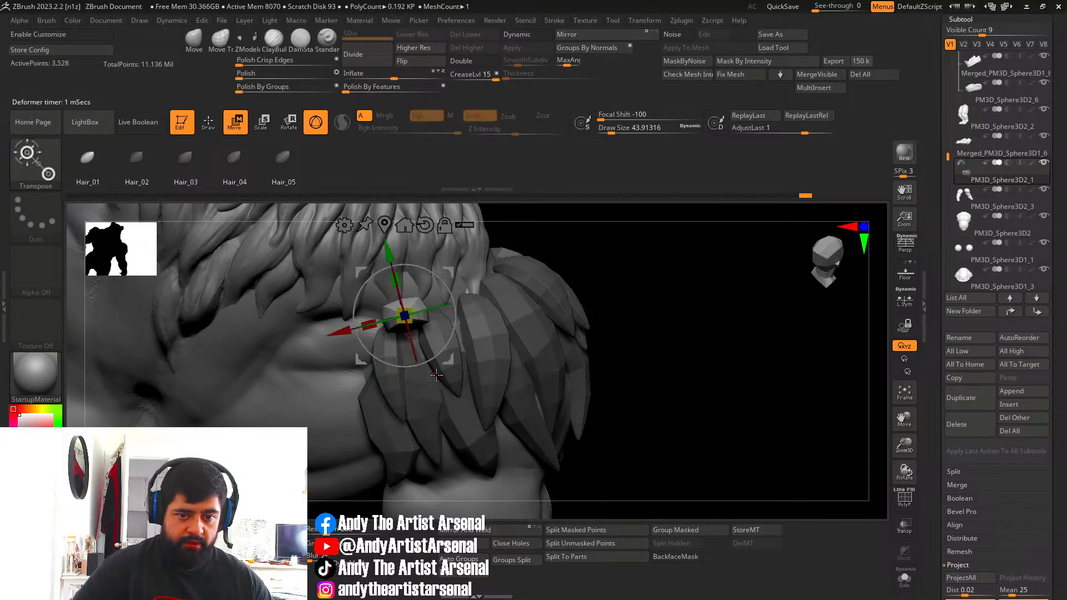
pyautogui.moveTo(419, 372); pyautogui.dragTo(426, 395, button='right')
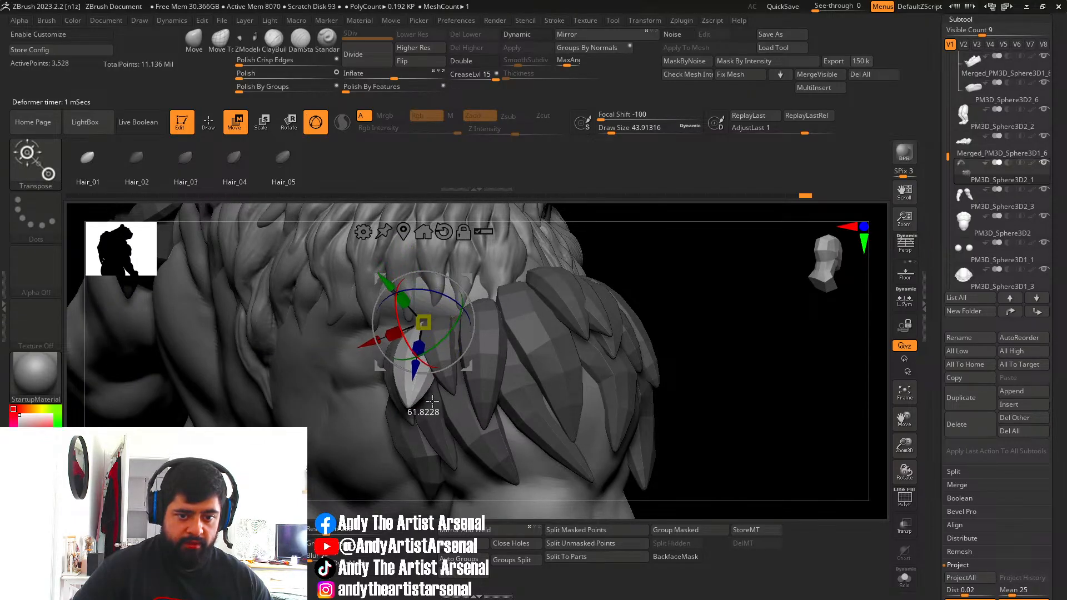
pyautogui.click(363, 232)
pyautogui.click(466, 265)
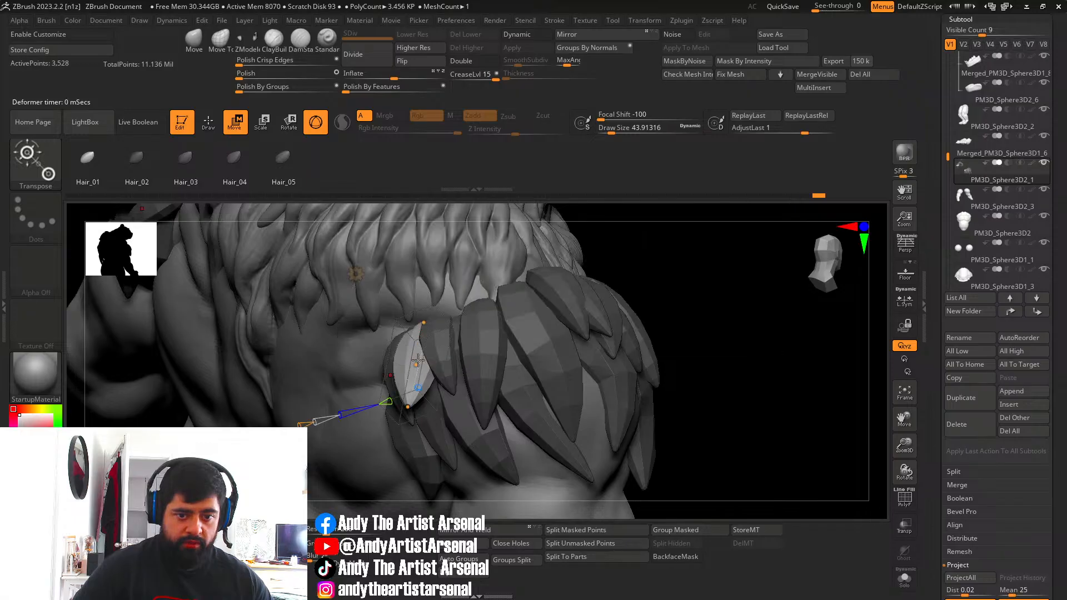
# Bend the new rear tuft with its curve points so it curves over the back of the shoulder and overlaps its neighbours.
pyautogui.moveTo(466, 277); pyautogui.dragTo(365, 327, button='right')
pyautogui.moveTo(414, 365); pyautogui.dragTo(405, 350)
pyautogui.moveTo(405, 351); pyautogui.dragTo(464, 405, button='right')
pyautogui.moveTo(487, 417); pyautogui.dragTo(481, 411)
pyautogui.moveTo(472, 404); pyautogui.dragTo(566, 439, button='right')
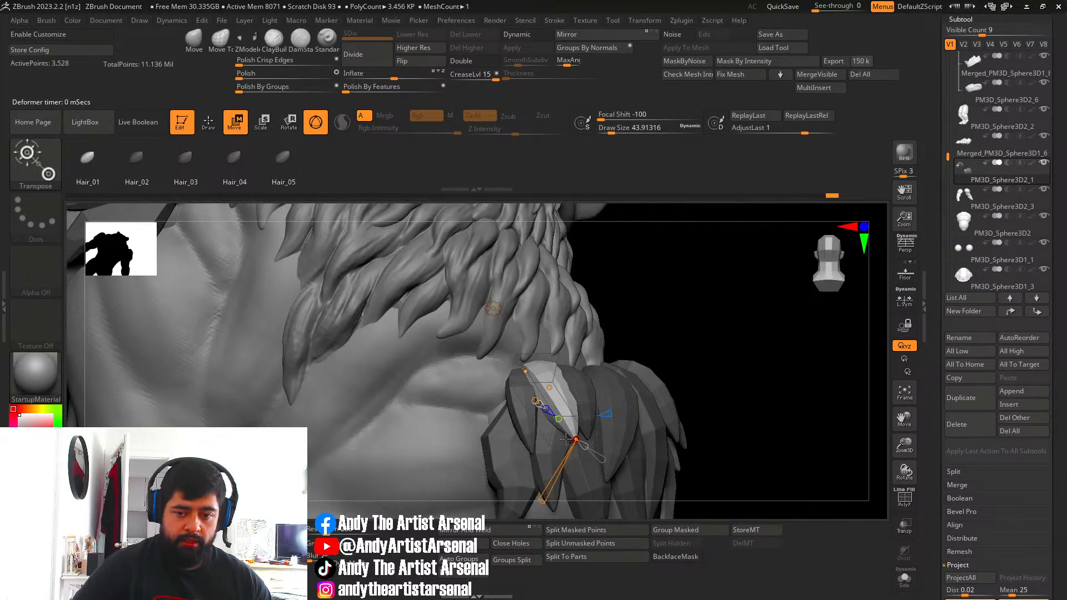
pyautogui.moveTo(539, 312); pyautogui.dragTo(552, 404, button='right')
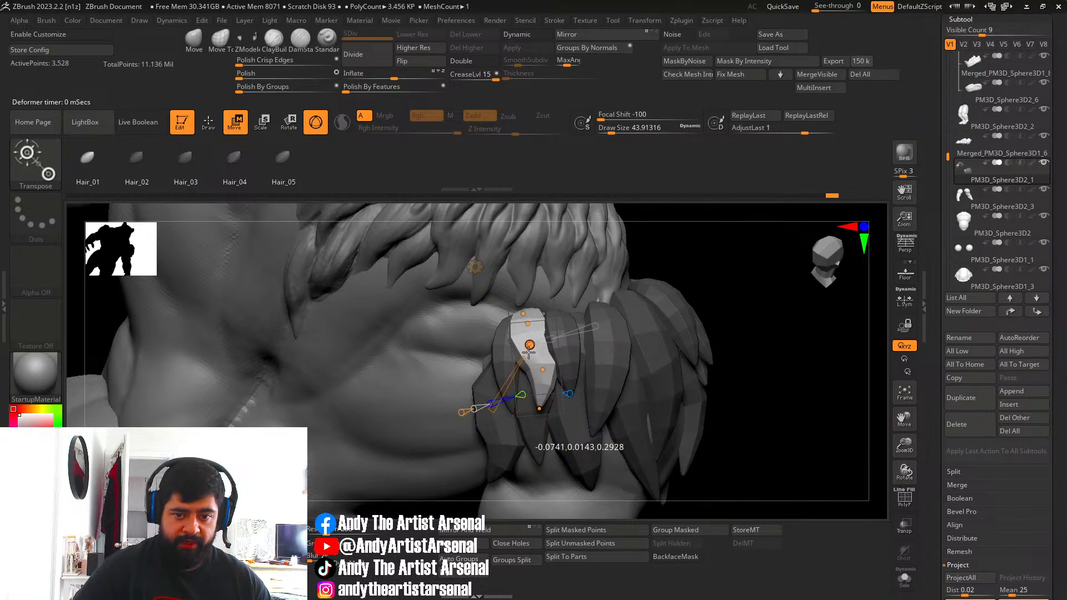
pyautogui.moveTo(527, 384)
pyautogui.mouseDown(button='right')
pyautogui.moveTo(538, 308)
pyautogui.moveTo(542, 400)
pyautogui.moveTo(583, 395)
pyautogui.moveTo(489, 393)
pyautogui.moveTo(492, 356)
pyautogui.mouseUp(button='right')
pyautogui.press('q')
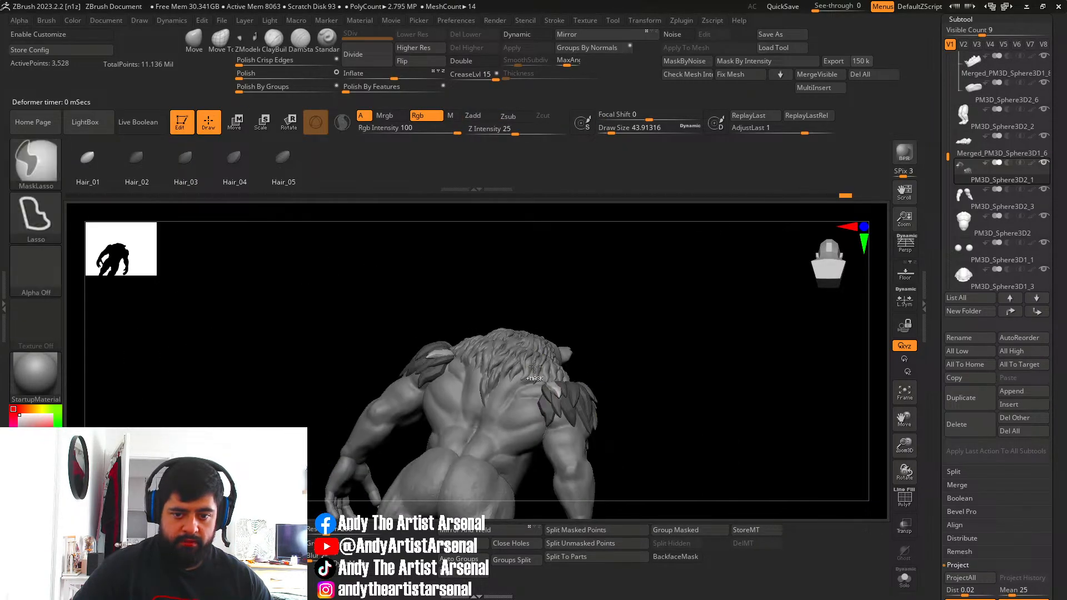
# Insert and rotate a tuft at the top of the shoulder beside the mane and apply the Bend Curve deformer.
pyautogui.moveTo(683, 389)
pyautogui.keyDown('shift'); pyautogui.mouseDown(button='right')
pyautogui.moveTo(625, 401)
pyautogui.moveTo(603, 358)
pyautogui.moveTo(536, 360)
pyautogui.moveTo(538, 389)
pyautogui.mouseUp(button='right'); pyautogui.keyUp('shift')
pyautogui.moveTo(538, 389); pyautogui.dragTo(514, 351, button='right')
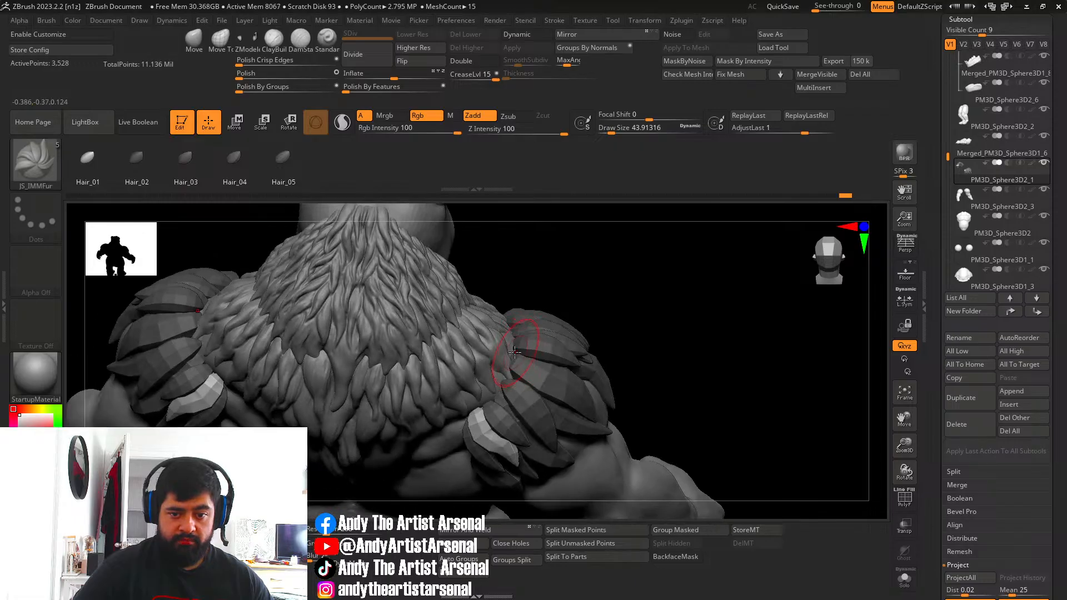
pyautogui.press('w')
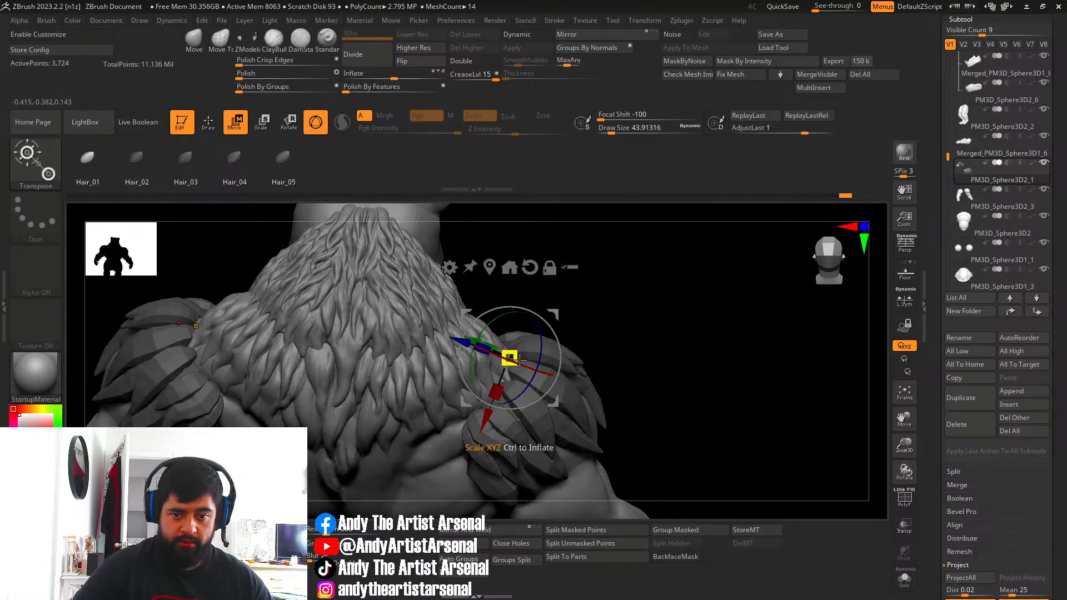
pyautogui.moveTo(529, 365); pyautogui.dragTo(512, 369, button='right')
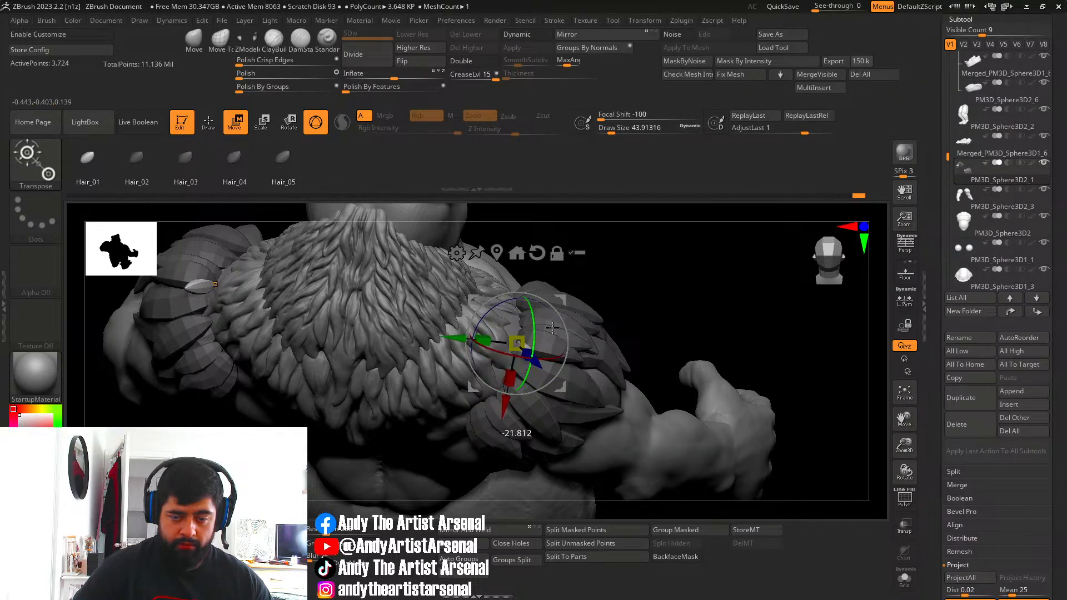
pyautogui.press('q')
pyautogui.moveTo(526, 348)
pyautogui.mouseDown(button='right')
pyautogui.moveTo(590, 364)
pyautogui.moveTo(550, 353)
pyautogui.moveTo(558, 377)
pyautogui.mouseUp(button='right')
pyautogui.press('w')
pyautogui.click(460, 287)
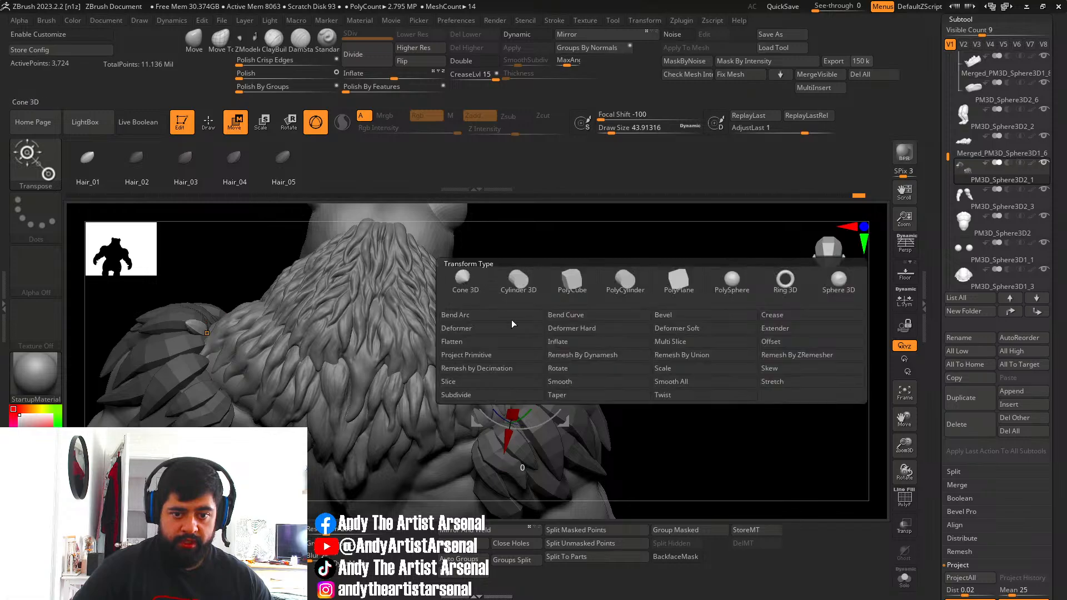
pyautogui.click(574, 328)
# Bend the shoulder-top tuft with its curve points to fill the gap between the mane and the shoulder tufts.
pyautogui.moveTo(574, 328); pyautogui.dragTo(504, 363, button='right')
pyautogui.moveTo(556, 393); pyautogui.dragTo(587, 421)
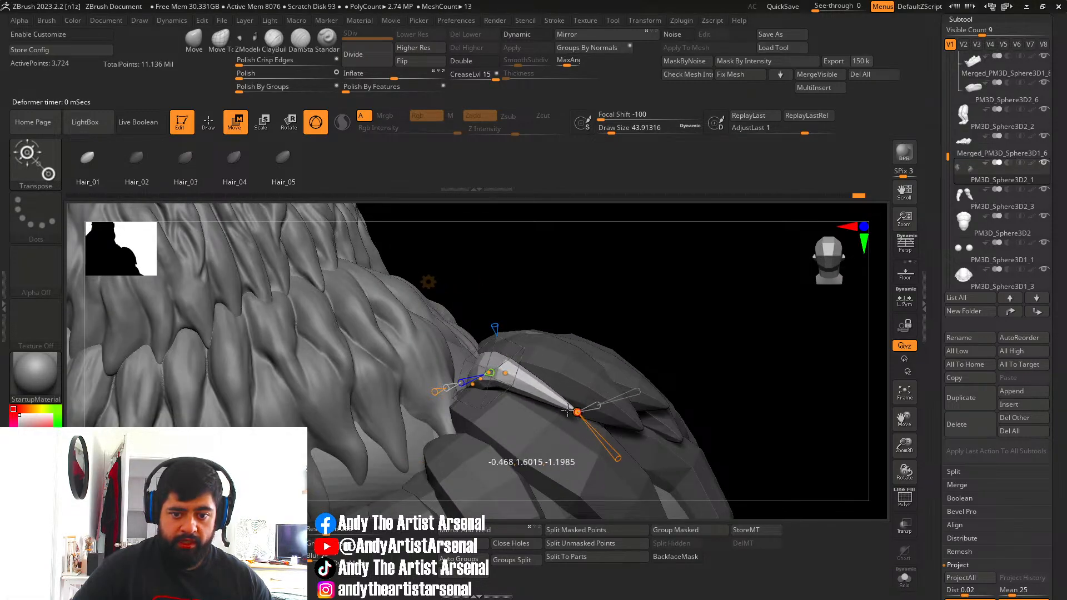
pyautogui.moveTo(587, 421); pyautogui.dragTo(510, 374, button='right')
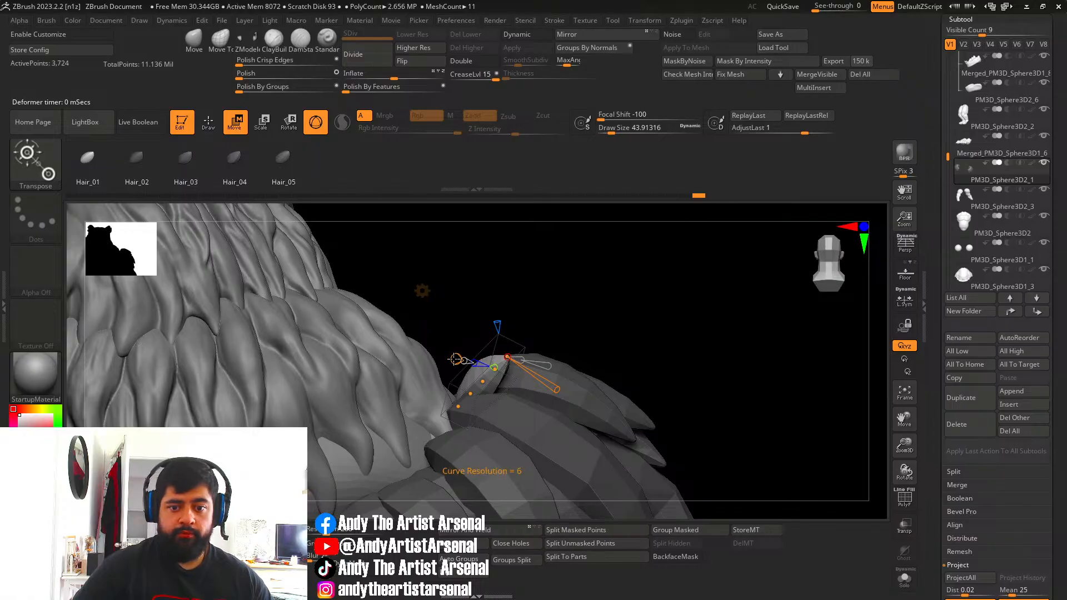
pyautogui.moveTo(479, 365); pyautogui.dragTo(443, 369, button='right')
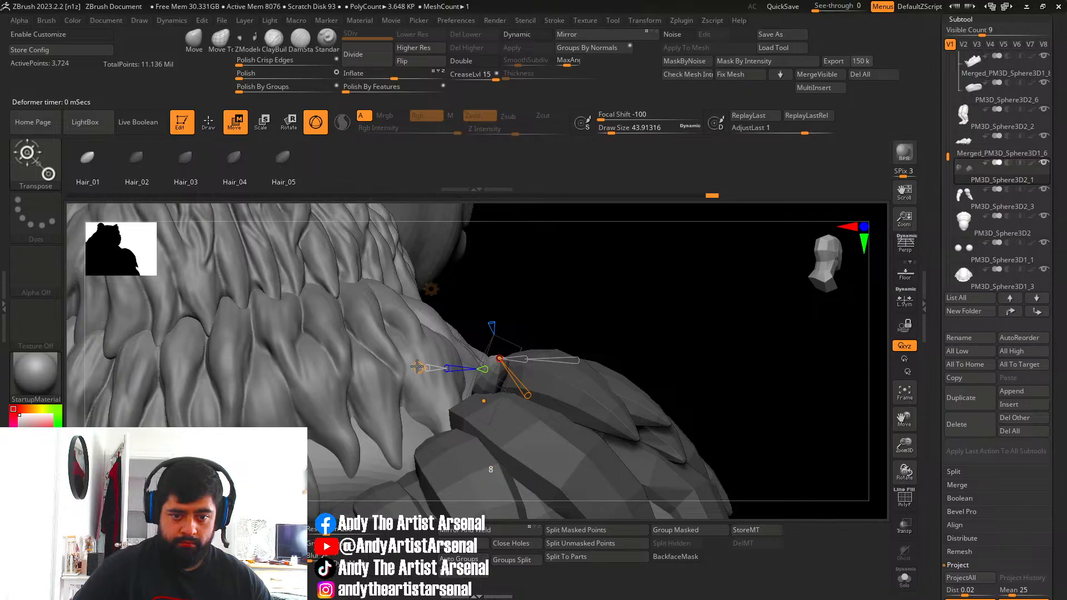
pyautogui.moveTo(487, 355); pyautogui.dragTo(482, 373)
pyautogui.moveTo(483, 374); pyautogui.dragTo(495, 374, button='right')
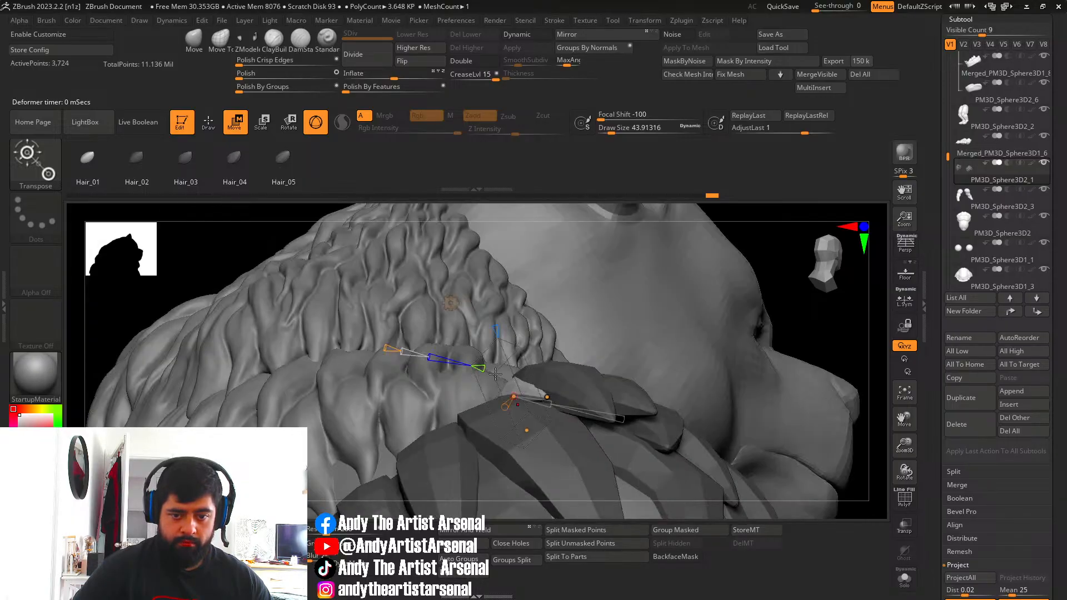
pyautogui.moveTo(515, 395); pyautogui.dragTo(506, 391)
pyautogui.moveTo(507, 392); pyautogui.dragTo(535, 384, button='right')
pyautogui.moveTo(541, 395); pyautogui.dragTo(532, 406)
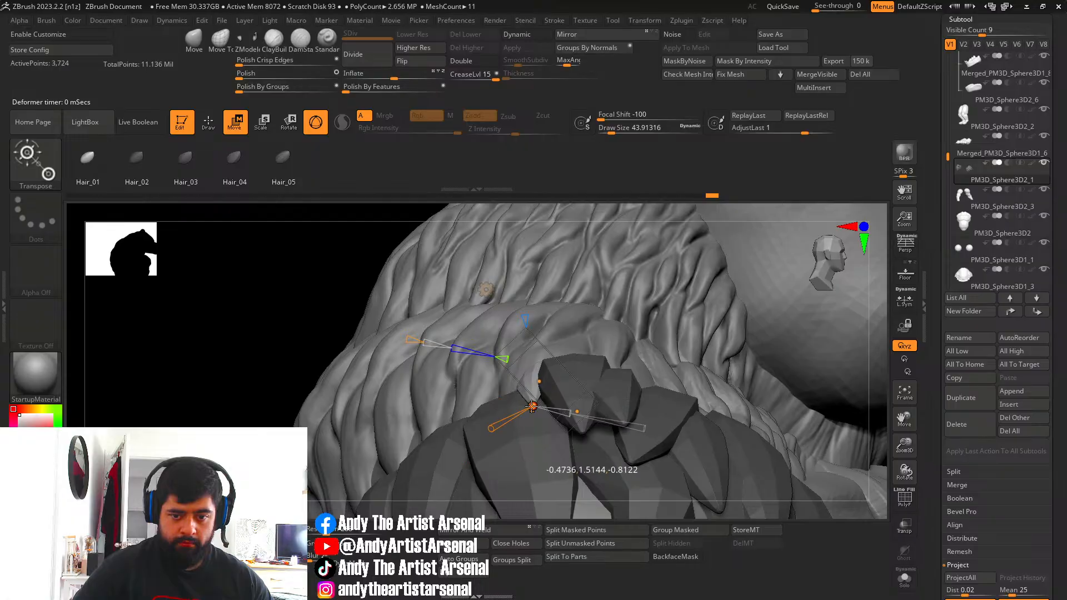
pyautogui.moveTo(633, 418)
pyautogui.keyDown('ctrl'); pyautogui.mouseDown(button='right')
pyautogui.moveTo(623, 364)
pyautogui.moveTo(592, 383)
pyautogui.moveTo(605, 427)
pyautogui.moveTo(589, 411)
pyautogui.mouseUp(button='right'); pyautogui.keyUp('ctrl')
pyautogui.press('q')
# Clear the mask on the shoulder tuft mesh with the whole character in view.
pyautogui.moveTo(589, 411)
pyautogui.keyDown('ctrl'); pyautogui.mouseDown(button='right')
pyautogui.moveTo(583, 356)
pyautogui.moveTo(572, 405)
pyautogui.moveTo(583, 356)
pyautogui.moveTo(538, 333)
pyautogui.moveTo(554, 345)
pyautogui.moveTo(531, 339)
pyautogui.moveTo(538, 346)
pyautogui.mouseUp(button='right'); pyautogui.keyUp('ctrl')
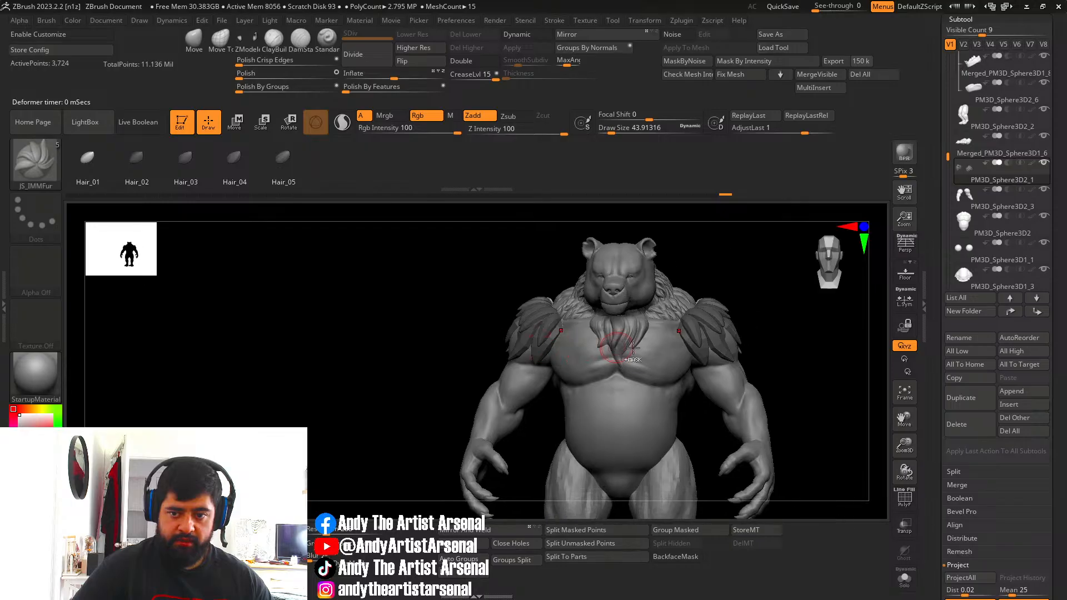
pyautogui.keyDown('ctrl'); pyautogui.moveTo(630, 351); pyautogui.dragTo(611, 312, button='right'); pyautogui.keyUp('ctrl')
pyautogui.moveTo(581, 350)
pyautogui.mouseDown(button='right')
pyautogui.moveTo(610, 354)
pyautogui.moveTo(588, 352)
pyautogui.mouseUp(button='right')
pyautogui.keyDown('shift'); pyautogui.moveTo(738, 351); pyautogui.dragTo(720, 342, button='right'); pyautogui.keyUp('shift')
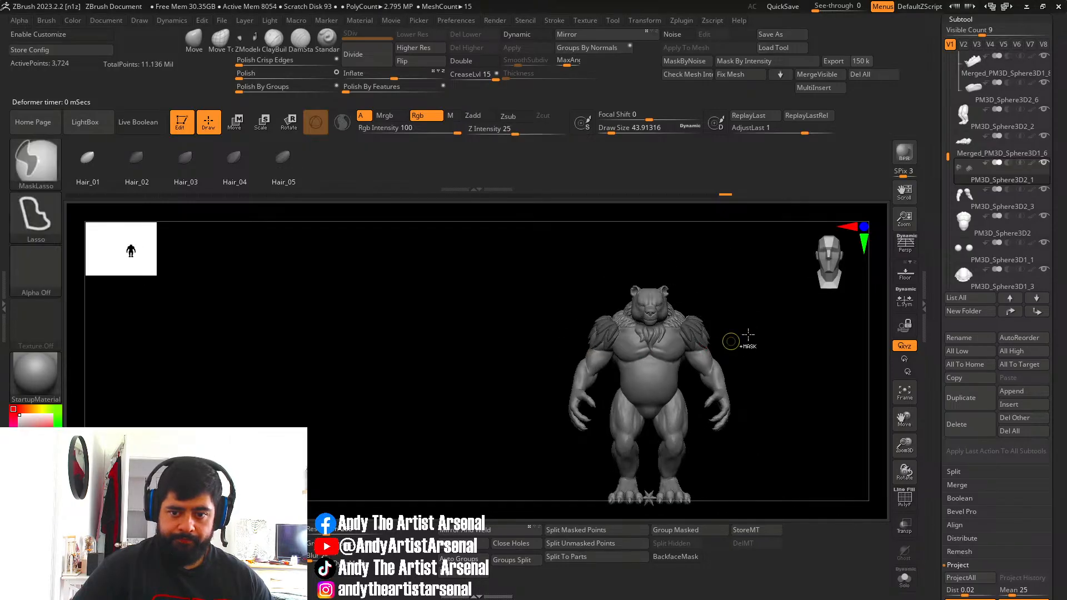
pyautogui.keyDown('ctrl'); pyautogui.moveTo(748, 338); pyautogui.dragTo(778, 358); pyautogui.keyUp('ctrl')
# Try to duplicate all the shoulder tufts within the same subtool by moving out a copy.
pyautogui.moveTo(737, 350)
pyautogui.mouseDown(button='right')
pyautogui.moveTo(646, 348)
pyautogui.moveTo(585, 305)
pyautogui.moveTo(618, 305)
pyautogui.mouseUp(button='right')
pyautogui.press('w')
pyautogui.keyDown('ctrl'); pyautogui.moveTo(602, 283); pyautogui.dragTo(616, 276); pyautogui.keyUp('ctrl')
pyautogui.hotkey('ctrl', 'z')
pyautogui.moveTo(617, 289); pyautogui.dragTo(686, 295, button='right')
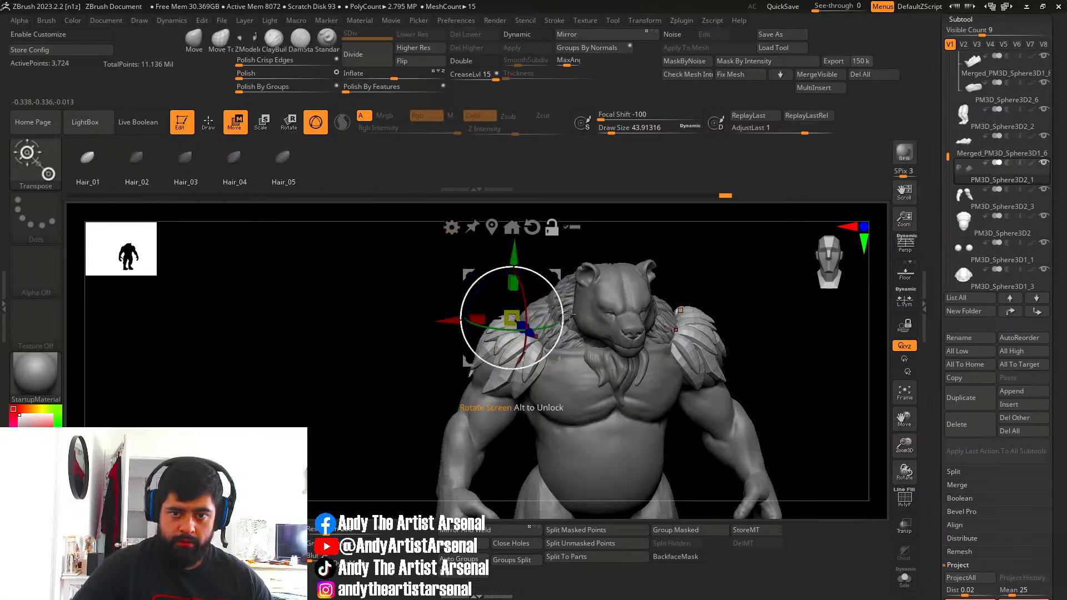
pyautogui.keyDown('shift'); pyautogui.moveTo(570, 314); pyautogui.dragTo(557, 301, button='right'); pyautogui.keyUp('shift')
pyautogui.keyDown('ctrl'); pyautogui.moveTo(570, 285); pyautogui.dragTo(538, 279); pyautogui.keyUp('ctrl')
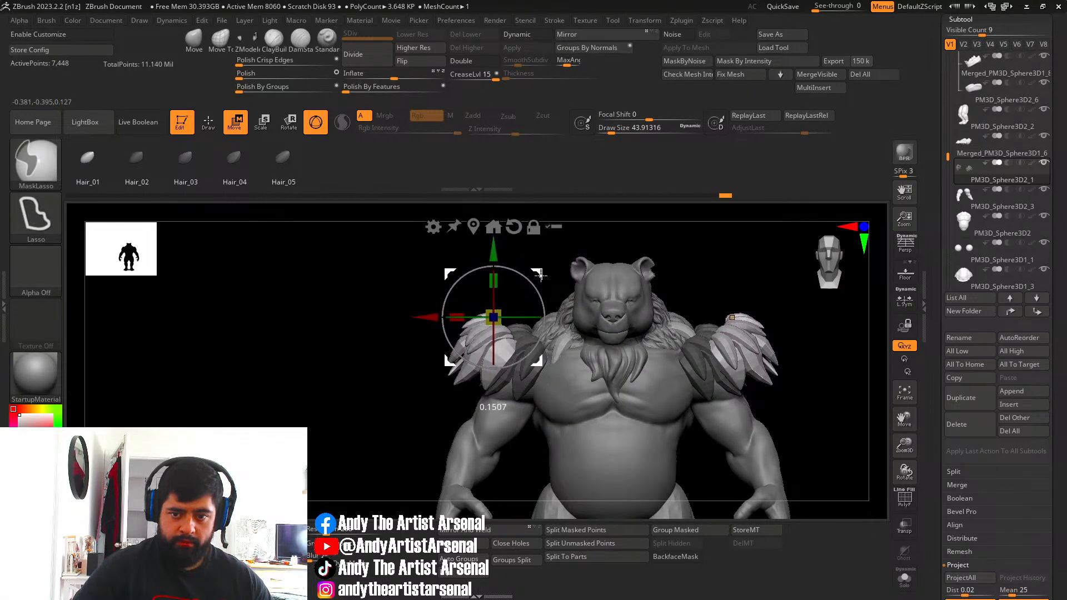
pyautogui.hotkey('ctrl', 'z')
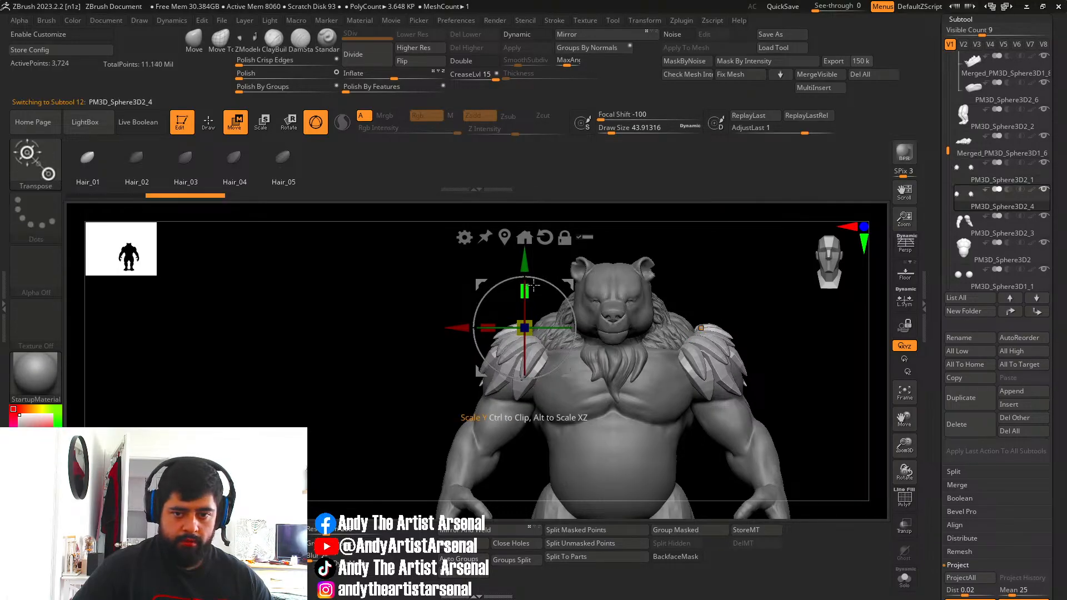
# Raise the duplicated tuft subtool above the original tufts, then shift and rotate it into an upper layer on the shoulders.
pyautogui.keyDown('ctrl'); pyautogui.moveTo(527, 269); pyautogui.dragTo(528, 243); pyautogui.keyUp('ctrl')
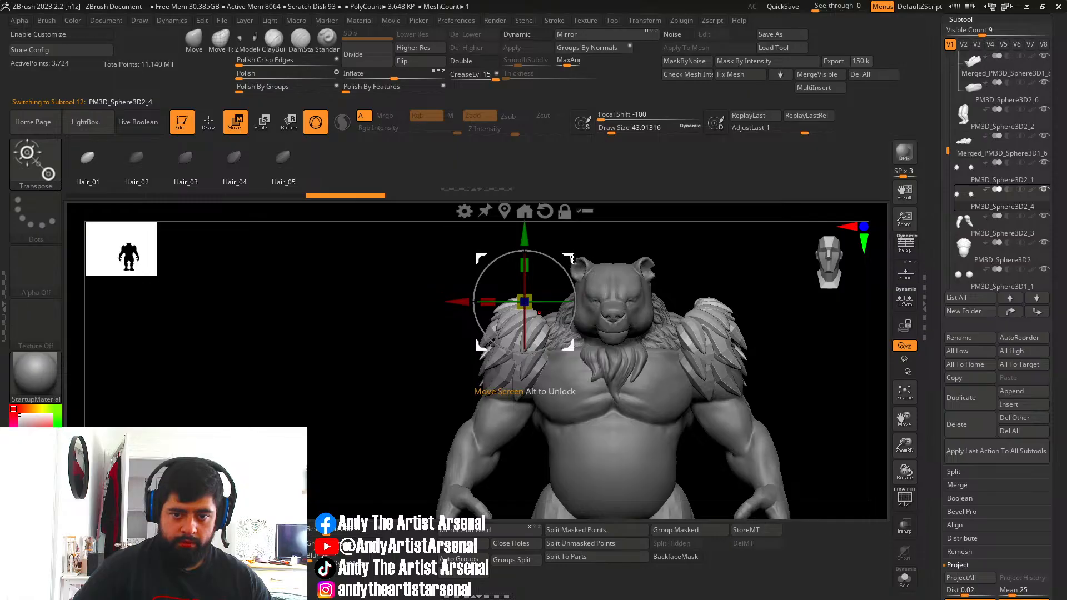
pyautogui.moveTo(572, 256); pyautogui.dragTo(577, 257)
pyautogui.moveTo(502, 261); pyautogui.dragTo(480, 262, button='right')
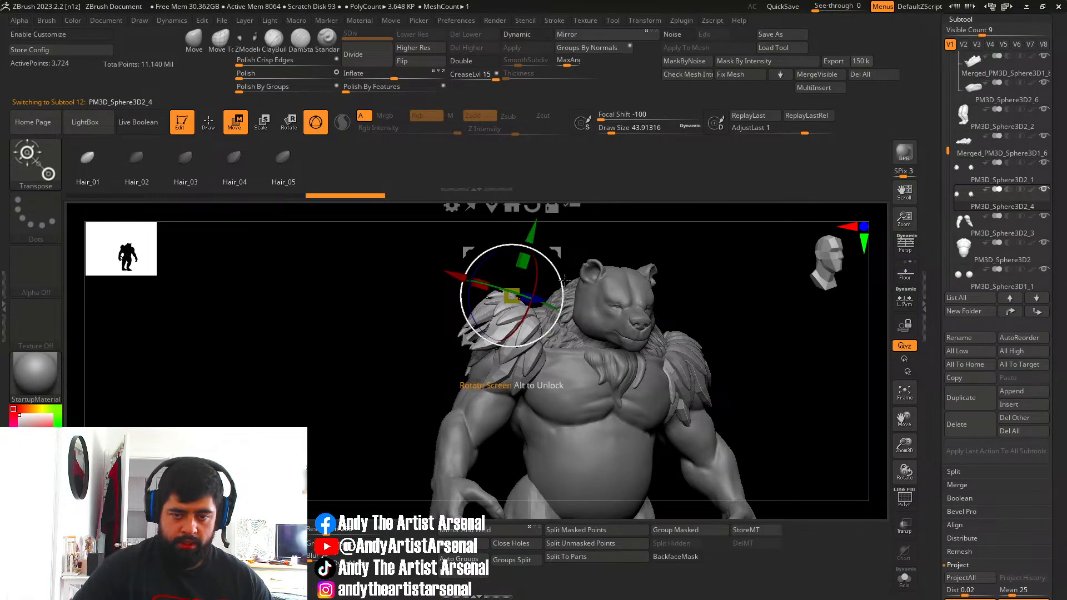
pyautogui.moveTo(565, 281); pyautogui.dragTo(550, 271, button='right')
pyautogui.moveTo(558, 253); pyautogui.dragTo(570, 266)
pyautogui.moveTo(498, 298)
pyautogui.mouseDown(button='right')
pyautogui.moveTo(538, 306)
pyautogui.moveTo(491, 318)
pyautogui.mouseUp(button='right')
pyautogui.moveTo(590, 281); pyautogui.dragTo(562, 277, button='right')
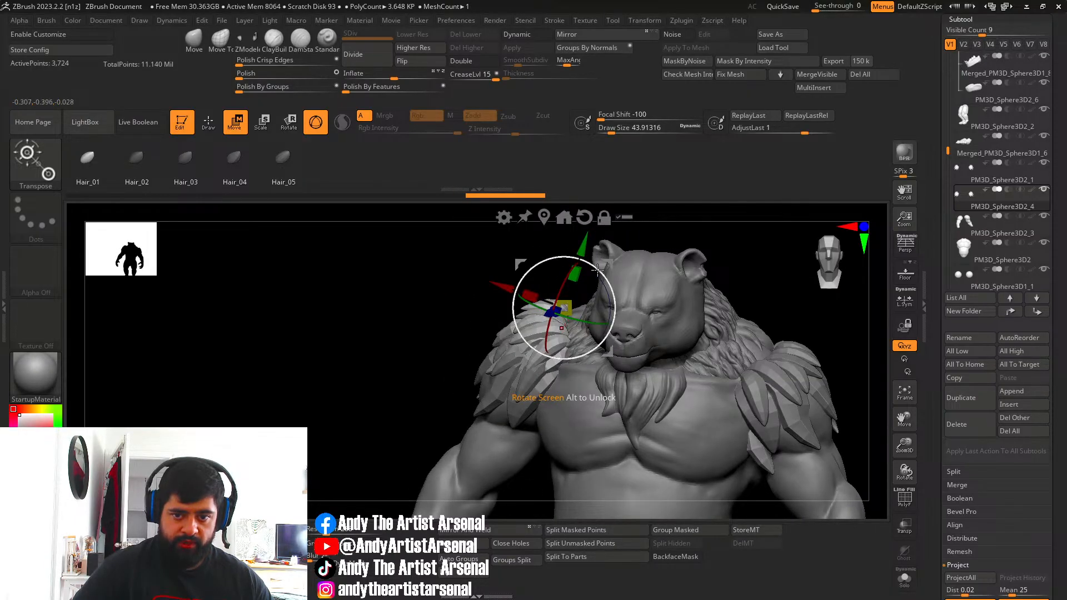
pyautogui.moveTo(598, 270); pyautogui.dragTo(605, 280)
pyautogui.moveTo(575, 274); pyautogui.dragTo(627, 416, button='right')
pyautogui.click(485, 531)
pyautogui.moveTo(556, 411); pyautogui.dragTo(500, 350, button='right')
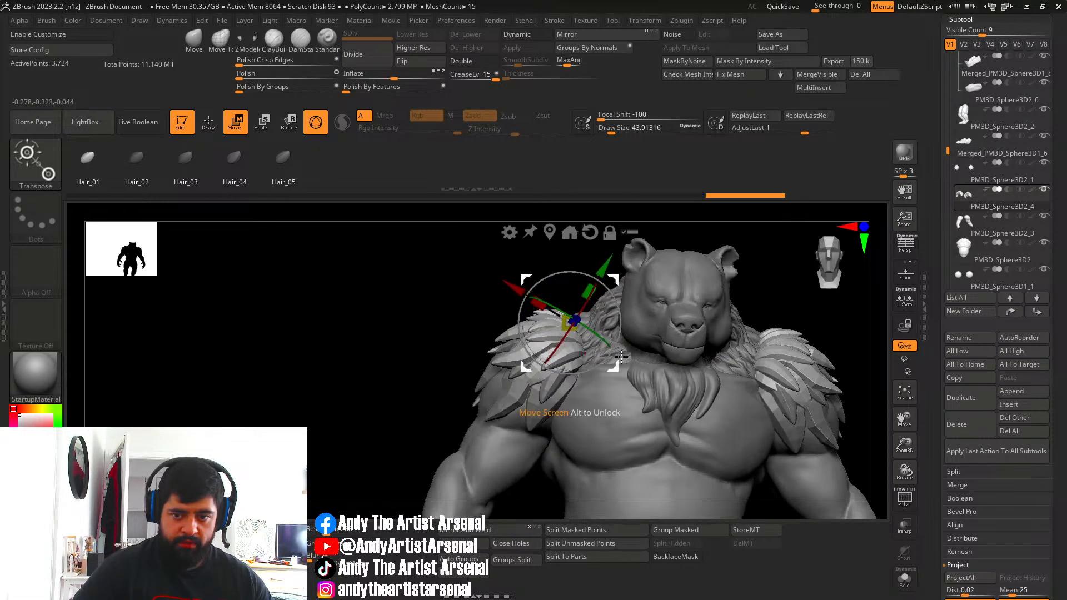
# Reshape the upper tuft layer around the shoulders using the Move brush at a draw size of about 123.
pyautogui.press('q')
pyautogui.click(195, 40)
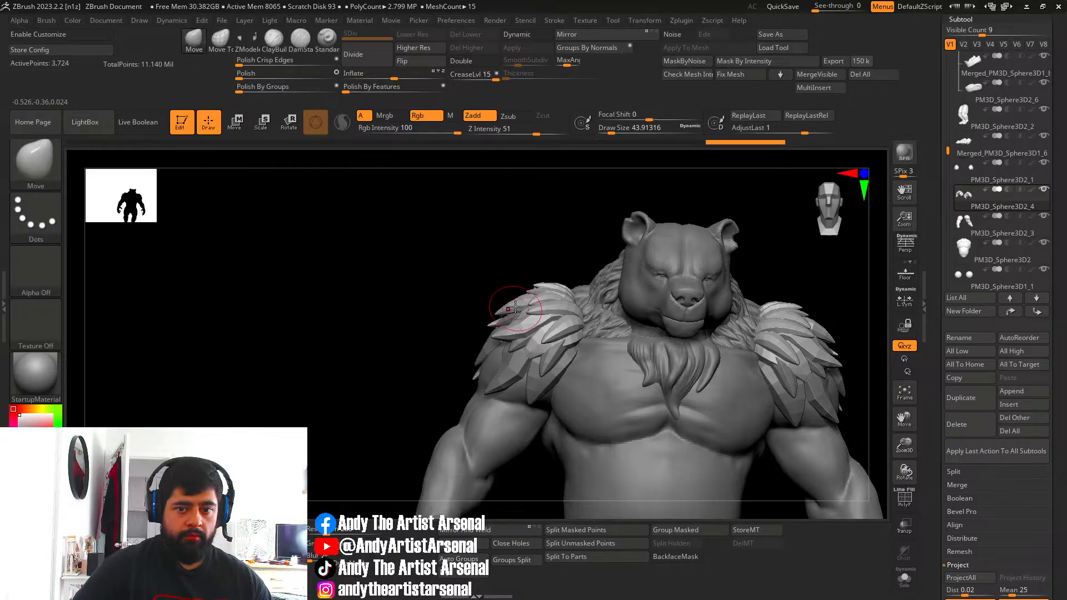
pyautogui.moveTo(520, 311); pyautogui.dragTo(541, 319, button='right')
pyautogui.press('s')
pyautogui.moveTo(544, 336); pyautogui.dragTo(547, 337)
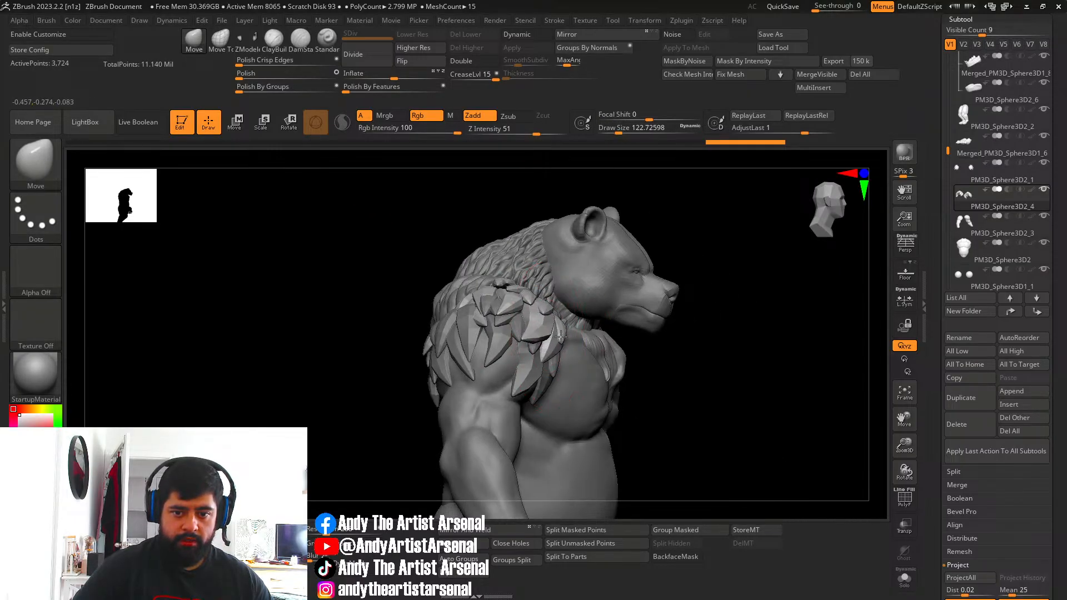
pyautogui.moveTo(560, 337); pyautogui.dragTo(505, 331, button='right')
pyautogui.moveTo(444, 311)
pyautogui.mouseDown(button='right')
pyautogui.moveTo(491, 314)
pyautogui.moveTo(435, 285)
pyautogui.moveTo(411, 300)
pyautogui.moveTo(455, 338)
pyautogui.moveTo(418, 309)
pyautogui.moveTo(493, 309)
pyautogui.mouseUp(button='right')
pyautogui.moveTo(493, 309); pyautogui.dragTo(489, 314)
pyautogui.moveTo(488, 314); pyautogui.dragTo(431, 311, button='right')
pyautogui.moveTo(572, 328)
pyautogui.keyDown('ctrl'); pyautogui.mouseDown(button='right')
pyautogui.moveTo(550, 276)
pyautogui.moveTo(601, 304)
pyautogui.moveTo(633, 297)
pyautogui.moveTo(623, 278)
pyautogui.moveTo(550, 284)
pyautogui.mouseUp(button='right'); pyautogui.keyUp('ctrl')
pyautogui.moveTo(556, 284); pyautogui.dragTo(565, 287)
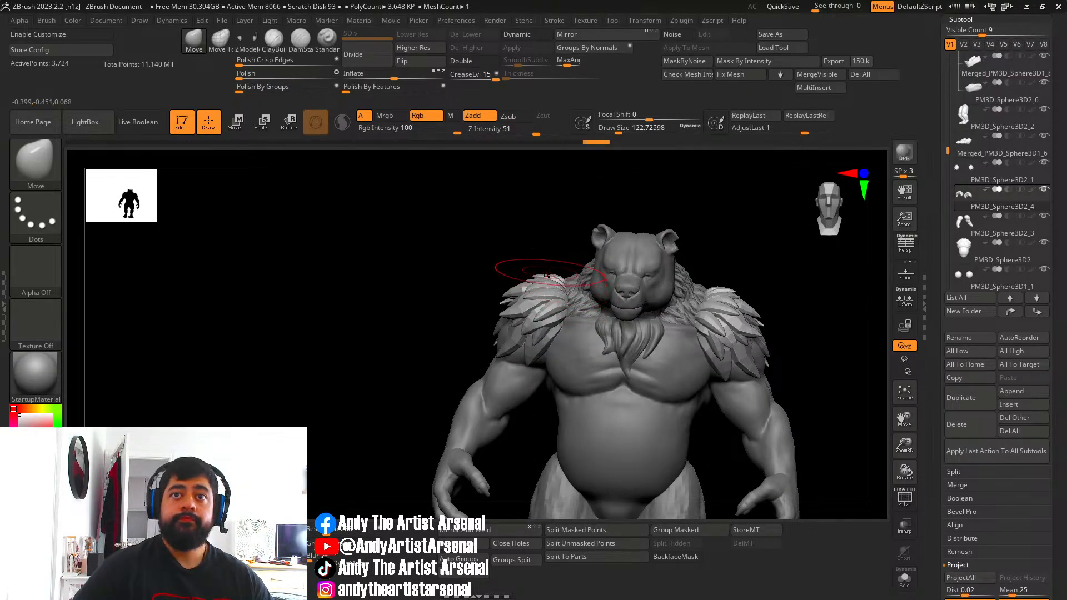
# Set the Move brush draw size to about 138 and fit the upper tuft layer closer to the shoulders.
pyautogui.moveTo(547, 271)
pyautogui.mouseDown(button='right')
pyautogui.moveTo(535, 296)
pyautogui.moveTo(500, 311)
pyautogui.moveTo(517, 325)
pyautogui.moveTo(517, 306)
pyautogui.moveTo(461, 259)
pyautogui.moveTo(739, 293)
pyautogui.moveTo(673, 290)
pyautogui.moveTo(723, 290)
pyautogui.moveTo(694, 301)
pyautogui.mouseUp(button='right')
pyautogui.press('s')
pyautogui.moveTo(694, 302); pyautogui.dragTo(691, 290)
pyautogui.moveTo(692, 290)
pyautogui.mouseDown(button='right')
pyautogui.moveTo(700, 303)
pyautogui.moveTo(667, 302)
pyautogui.mouseUp(button='right')
pyautogui.moveTo(649, 303); pyautogui.dragTo(639, 294)
pyautogui.moveTo(606, 293)
pyautogui.mouseDown(button='right')
pyautogui.moveTo(674, 300)
pyautogui.moveTo(572, 296)
pyautogui.moveTo(566, 334)
pyautogui.moveTo(588, 321)
pyautogui.moveTo(583, 334)
pyautogui.moveTo(517, 328)
pyautogui.moveTo(515, 310)
pyautogui.moveTo(507, 320)
pyautogui.moveTo(523, 317)
pyautogui.mouseUp(button='right')
# Isolate the upper tuft layer and mirror it front to back.
pyautogui.press('w')
pyautogui.press('q')
pyautogui.press('w')
pyautogui.keyDown('alt'); pyautogui.moveTo(514, 211); pyautogui.dragTo(534, 320, button='right'); pyautogui.keyUp('alt')
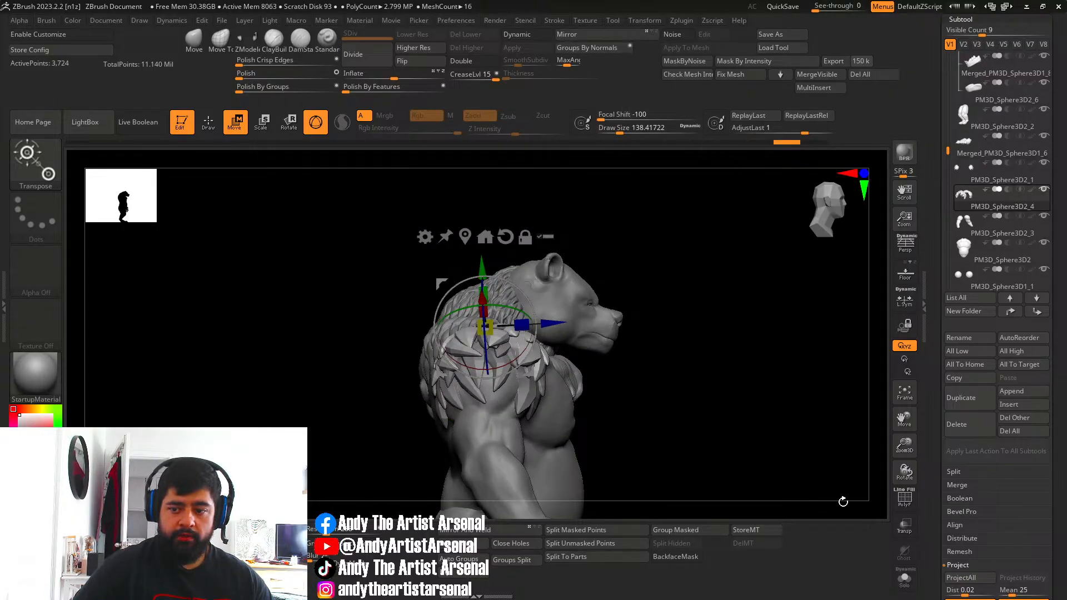
pyautogui.click(903, 579)
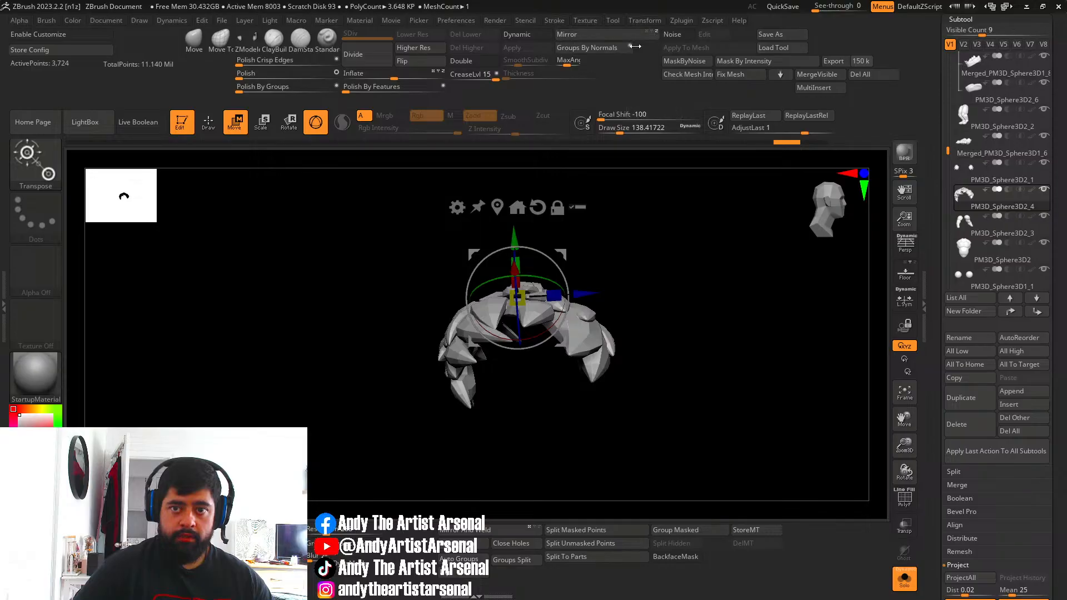
pyautogui.click(616, 36)
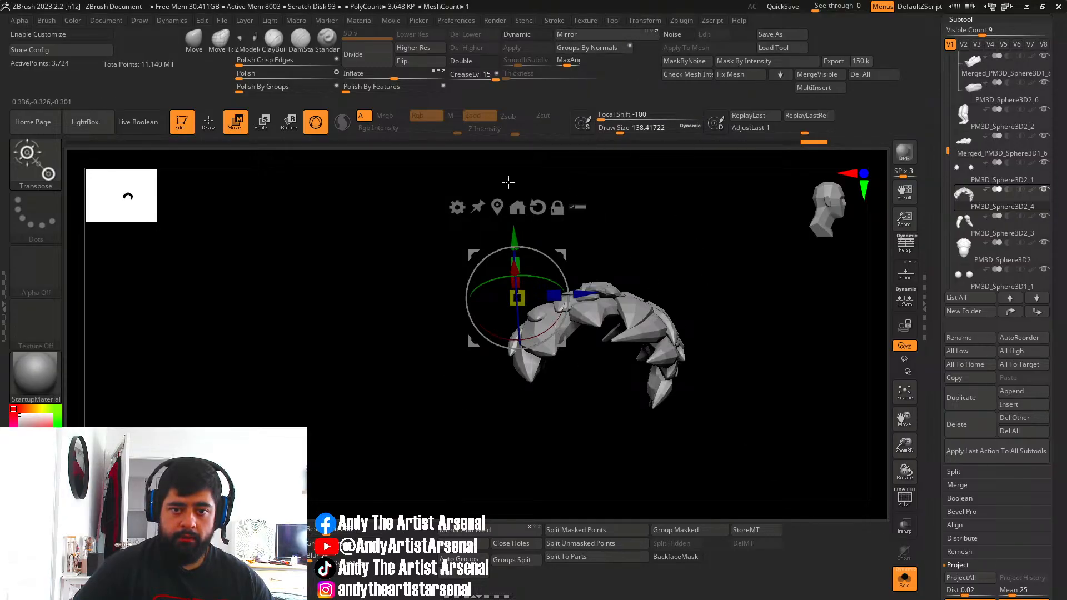
# Recentre the gizmo on the mirrored tufts, show the whole model again and move the layer back onto the shoulders.
pyautogui.keyDown('alt'); pyautogui.click(497, 207); pyautogui.keyUp('alt')
pyautogui.click(905, 588)
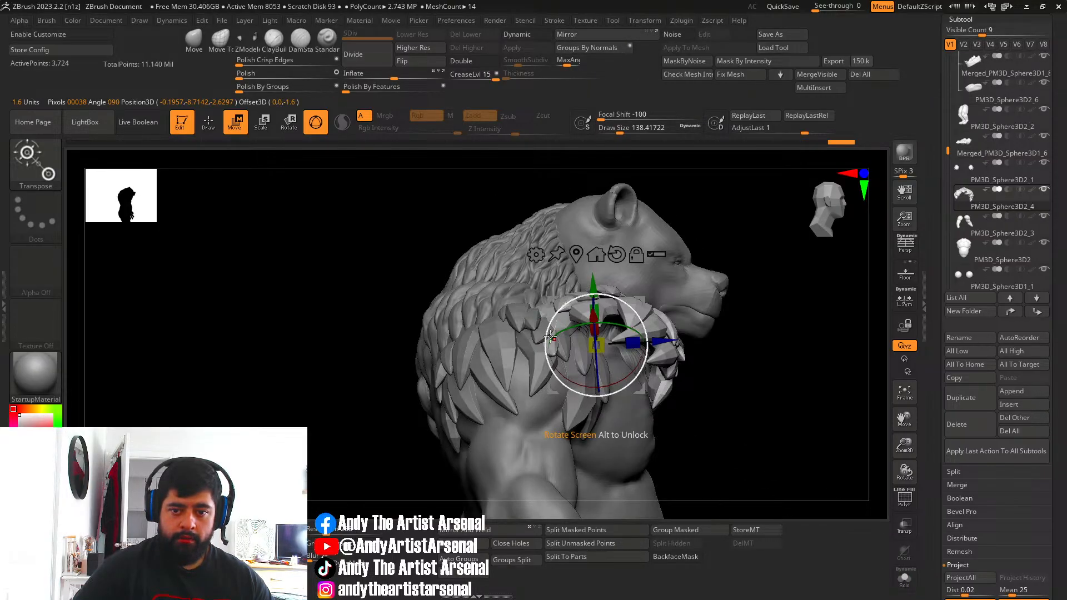
pyautogui.moveTo(660, 346)
pyautogui.mouseDown()
pyautogui.moveTo(569, 345)
pyautogui.moveTo(589, 341)
pyautogui.mouseUp()
pyautogui.moveTo(639, 339)
pyautogui.mouseDown(button='right')
pyautogui.moveTo(555, 356)
pyautogui.moveTo(571, 360)
pyautogui.mouseUp(button='right')
# Push the mirrored tuft layer against the front and rear of the shoulders with the Move brush.
pyautogui.press('q')
pyautogui.moveTo(571, 361); pyautogui.dragTo(576, 363)
pyautogui.moveTo(575, 362); pyautogui.dragTo(464, 311, button='right')
pyautogui.moveTo(465, 312); pyautogui.dragTo(455, 306)
pyautogui.moveTo(472, 305)
pyautogui.mouseDown(button='right')
pyautogui.moveTo(421, 310)
pyautogui.moveTo(477, 307)
pyautogui.mouseUp(button='right')
pyautogui.moveTo(555, 363); pyautogui.dragTo(514, 333, button='right')
# Reduce the Move brush size and pull the upper layer's top and front tufts into place over the lower tufts.
pyautogui.press('[')
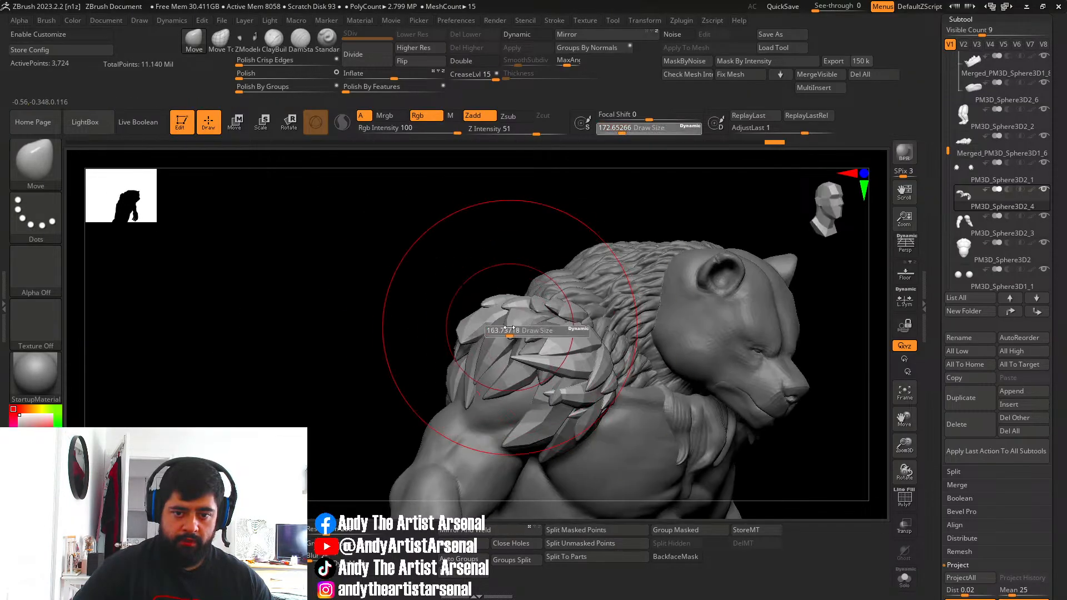
pyautogui.moveTo(514, 332); pyautogui.dragTo(537, 319)
pyautogui.moveTo(553, 319); pyautogui.dragTo(563, 343, button='right')
pyautogui.moveTo(563, 343); pyautogui.dragTo(578, 351)
pyautogui.moveTo(577, 351); pyautogui.dragTo(622, 397, button='right')
pyautogui.moveTo(628, 414); pyautogui.dragTo(617, 427)
pyautogui.moveTo(638, 448); pyautogui.dragTo(602, 424, button='right')
# Resize the brush to about 94 and reshape the upper tufts at the front of the shoulders with Move Topological.
pyautogui.press('s')
pyautogui.moveTo(601, 423); pyautogui.dragTo(594, 423)
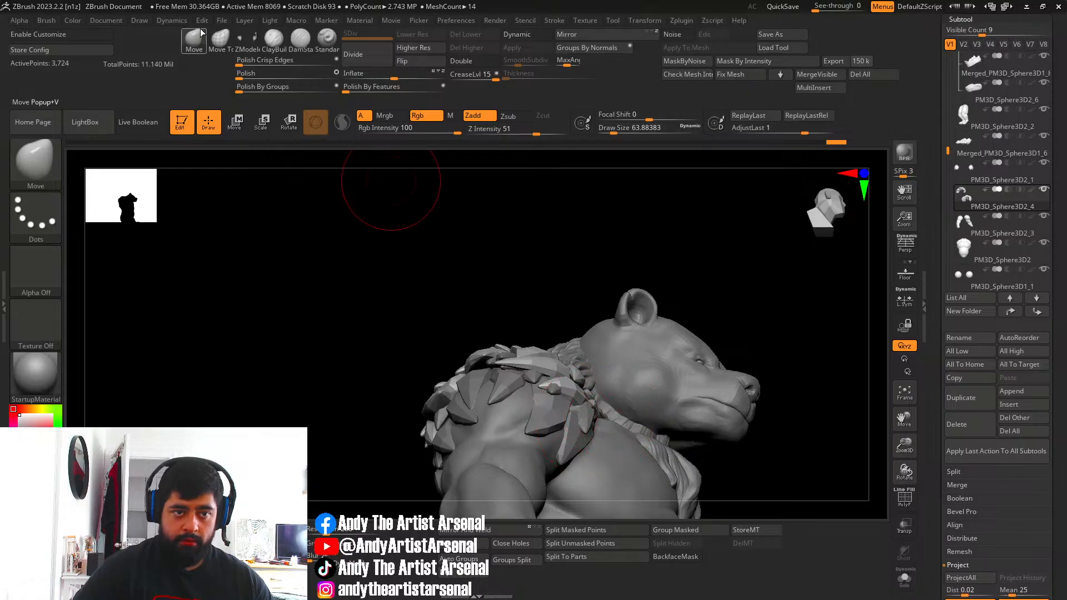
pyautogui.click(221, 40)
pyautogui.moveTo(567, 372); pyautogui.dragTo(562, 430, button='right')
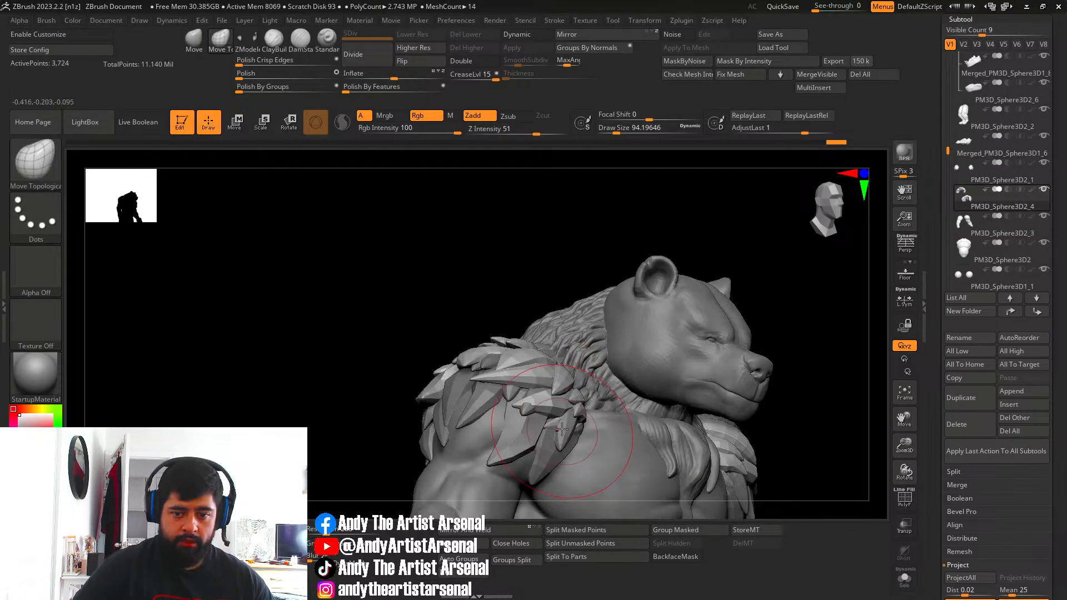
pyautogui.moveTo(589, 432)
pyautogui.mouseDown(button='right')
pyautogui.moveTo(567, 429)
pyautogui.moveTo(578, 417)
pyautogui.mouseUp(button='right')
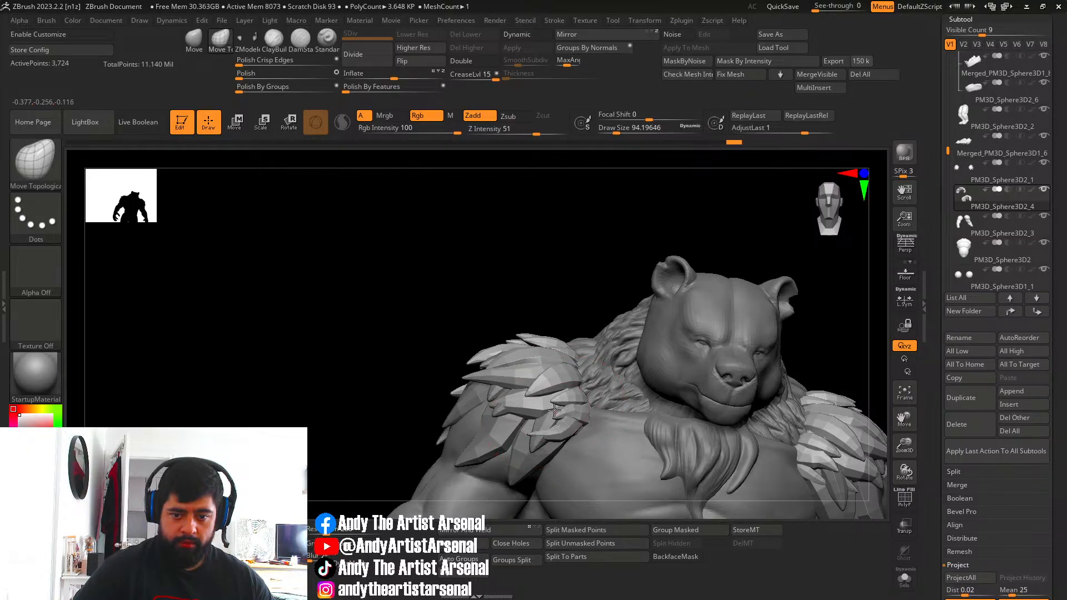
pyautogui.keyDown('ctrl'); pyautogui.moveTo(556, 406); pyautogui.dragTo(561, 356, button='right'); pyautogui.keyUp('ctrl')
pyautogui.moveTo(661, 437); pyautogui.dragTo(624, 299, button='right')
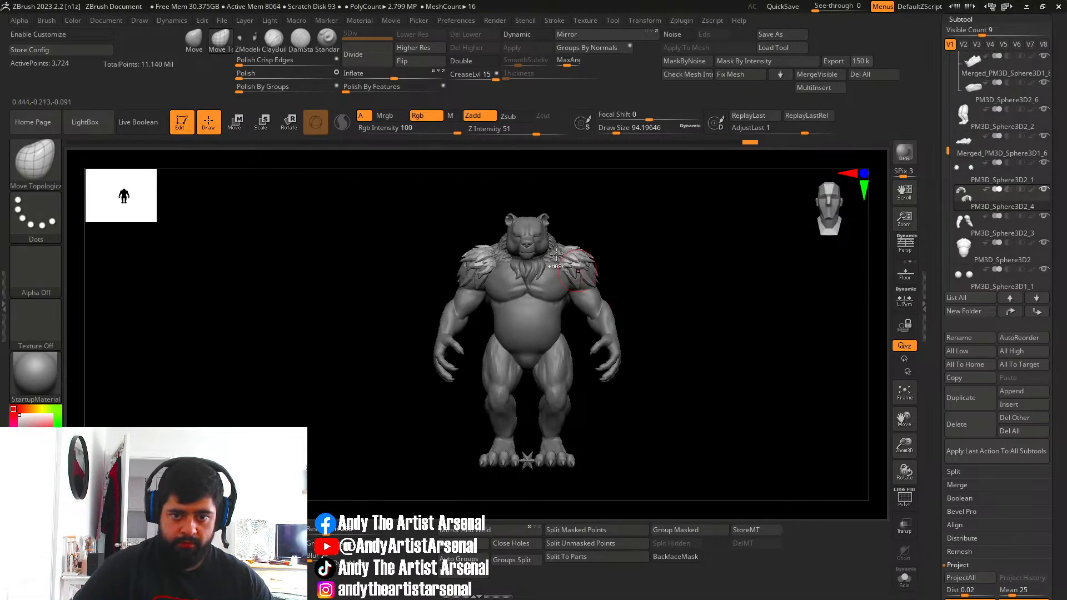
pyautogui.keyDown('ctrl'); pyautogui.moveTo(561, 264); pyautogui.dragTo(569, 278, button='right'); pyautogui.keyUp('ctrl')
# Select the lower shoulder tuft layer, preview it with dynamic subdivision from several angles, and turn the preview off again.
pyautogui.keyDown('alt'); pyautogui.click(557, 248); pyautogui.keyUp('alt')
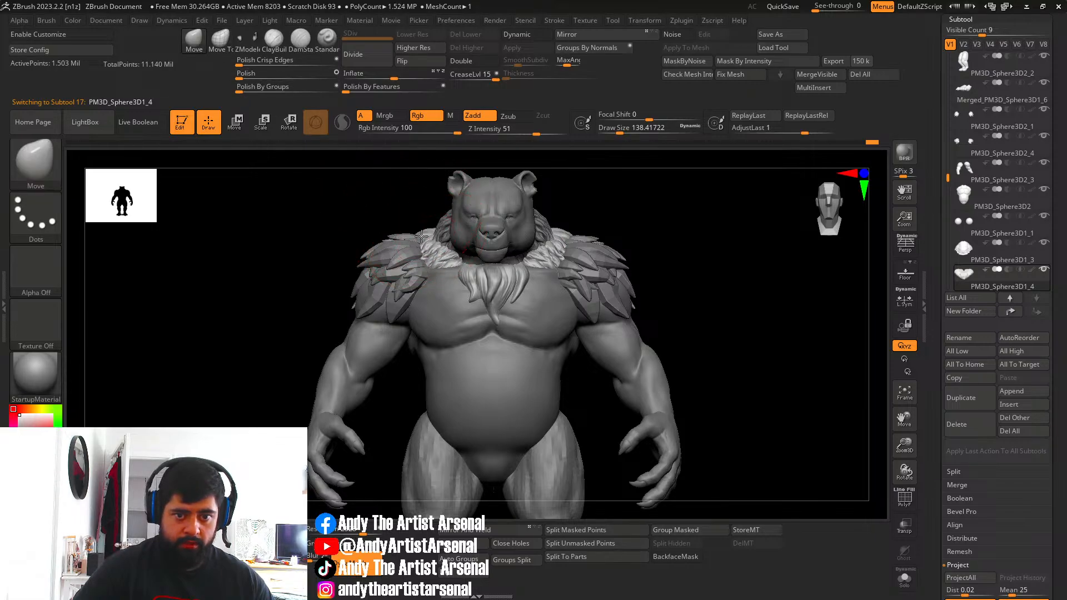
pyautogui.moveTo(570, 248)
pyautogui.mouseDown(button='right')
pyautogui.moveTo(556, 259)
pyautogui.moveTo(550, 222)
pyautogui.moveTo(532, 302)
pyautogui.moveTo(492, 243)
pyautogui.moveTo(504, 273)
pyautogui.moveTo(472, 275)
pyautogui.moveTo(511, 316)
pyautogui.moveTo(521, 295)
pyautogui.mouseUp(button='right')
pyautogui.keyDown('alt'); pyautogui.click(545, 231); pyautogui.keyUp('alt')
pyautogui.keyDown('alt'); pyautogui.click(510, 274); pyautogui.keyUp('alt')
pyautogui.moveTo(616, 311); pyautogui.dragTo(420, 197, button='right')
pyautogui.click(522, 37)
pyautogui.keyDown('ctrl'); pyautogui.moveTo(381, 264); pyautogui.dragTo(490, 174, button='right'); pyautogui.keyUp('ctrl')
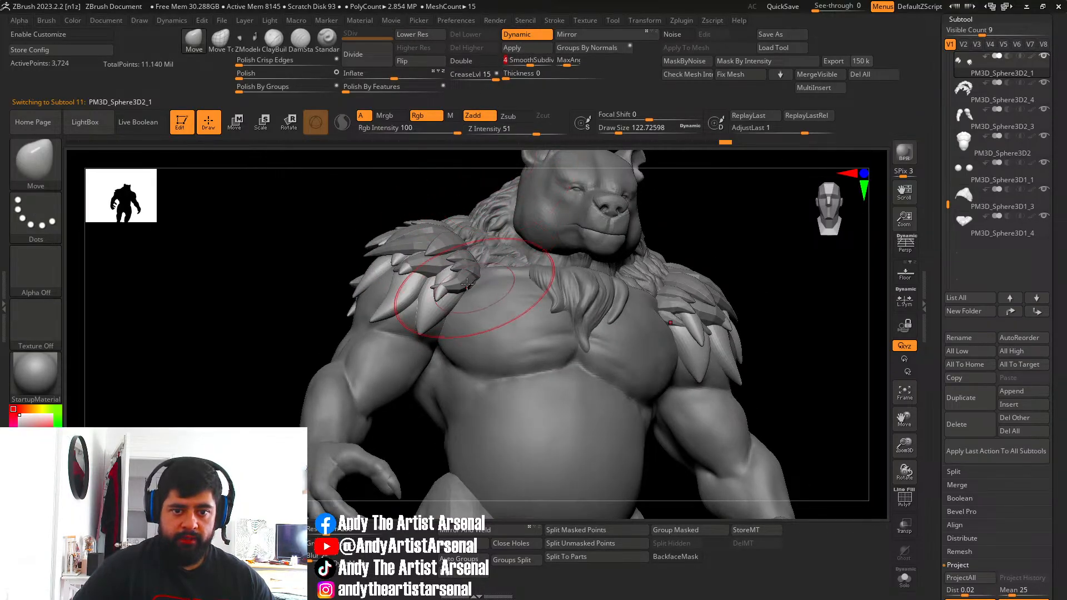
pyautogui.moveTo(447, 296); pyautogui.dragTo(452, 289, button='right')
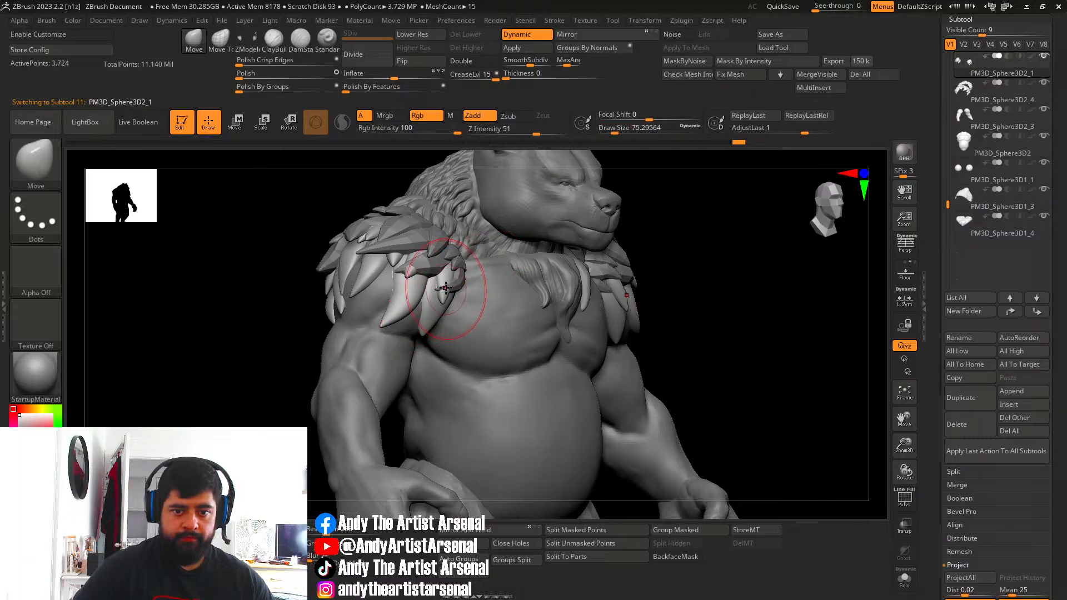
pyautogui.click(517, 37)
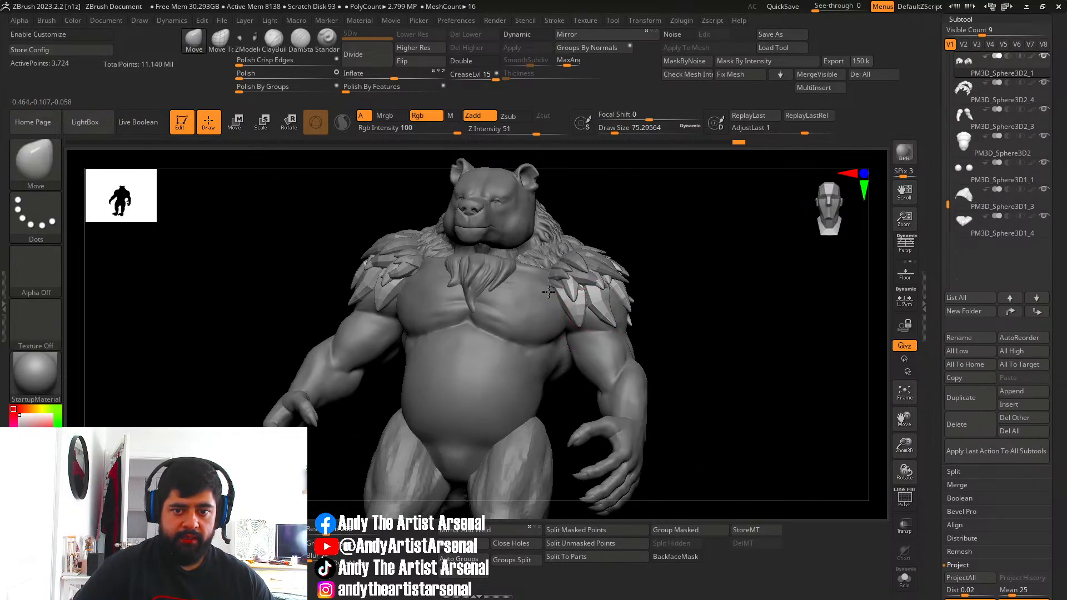
# Select the arms subtool, choose the ClayBuildup brush and isolate the arms.
pyautogui.moveTo(542, 333)
pyautogui.mouseDown(button='right')
pyautogui.moveTo(543, 356)
pyautogui.moveTo(543, 346)
pyautogui.mouseUp(button='right')
pyautogui.keyDown('alt'); pyautogui.click(393, 298); pyautogui.keyUp('alt')
pyautogui.moveTo(362, 286); pyautogui.dragTo(417, 286, button='right')
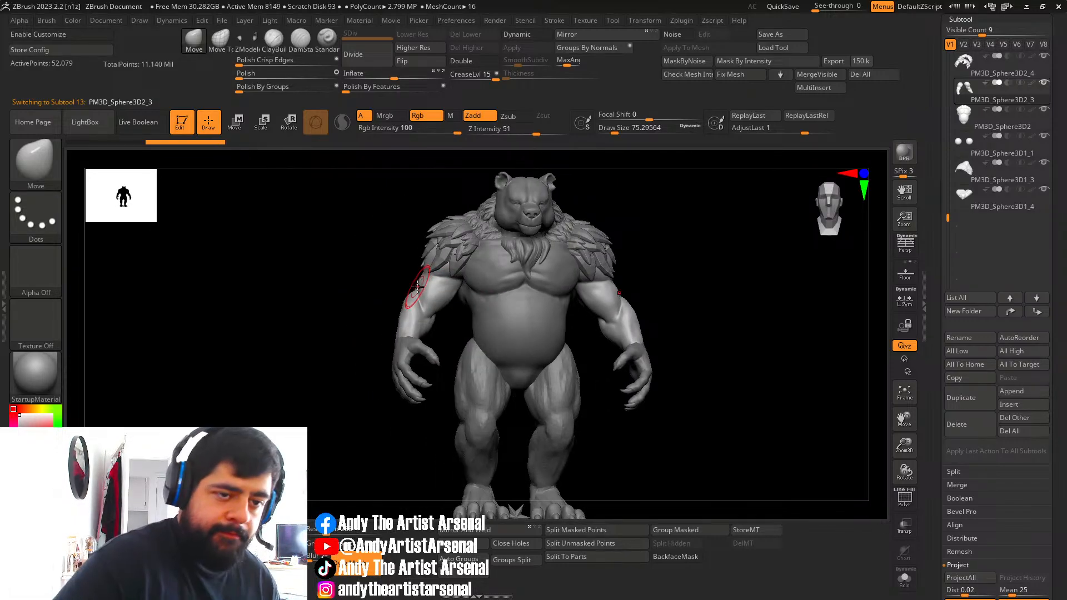
pyautogui.click(276, 43)
pyautogui.moveTo(451, 334); pyautogui.dragTo(839, 518, button='right')
pyautogui.click(904, 578)
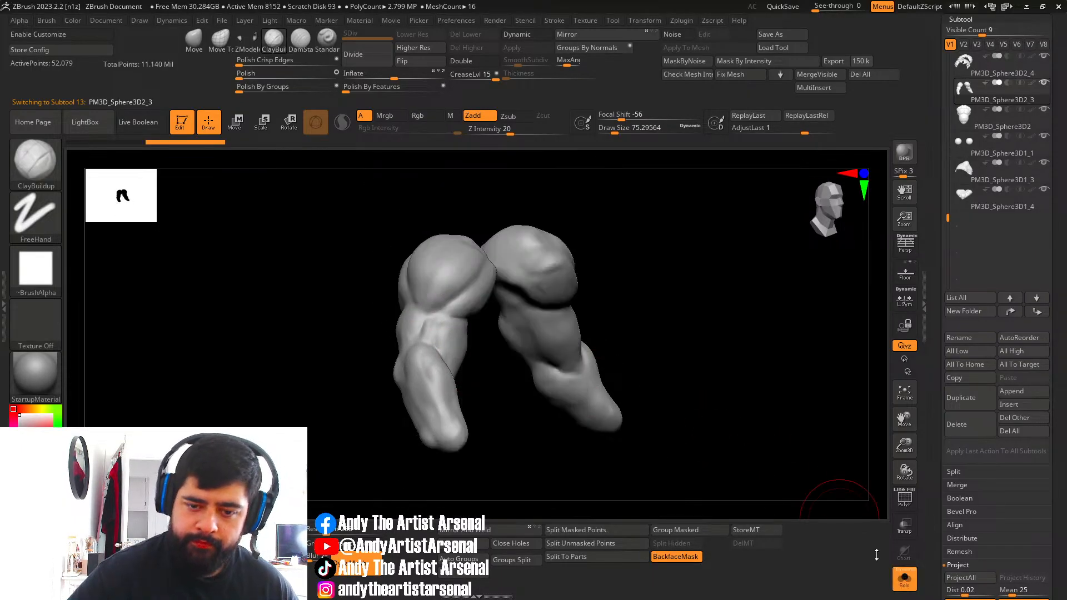
# Reduce the brush size to about 53, then build up and smooth the muscle forms on the isolated arms.
pyautogui.keyDown('alt'); pyautogui.moveTo(438, 287); pyautogui.dragTo(452, 320, button='right'); pyautogui.keyUp('alt')
pyautogui.press('s')
pyautogui.moveTo(456, 302); pyautogui.dragTo(452, 303)
pyautogui.moveTo(452, 303)
pyautogui.mouseDown(button='right')
pyautogui.moveTo(494, 319)
pyautogui.moveTo(477, 372)
pyautogui.mouseUp(button='right')
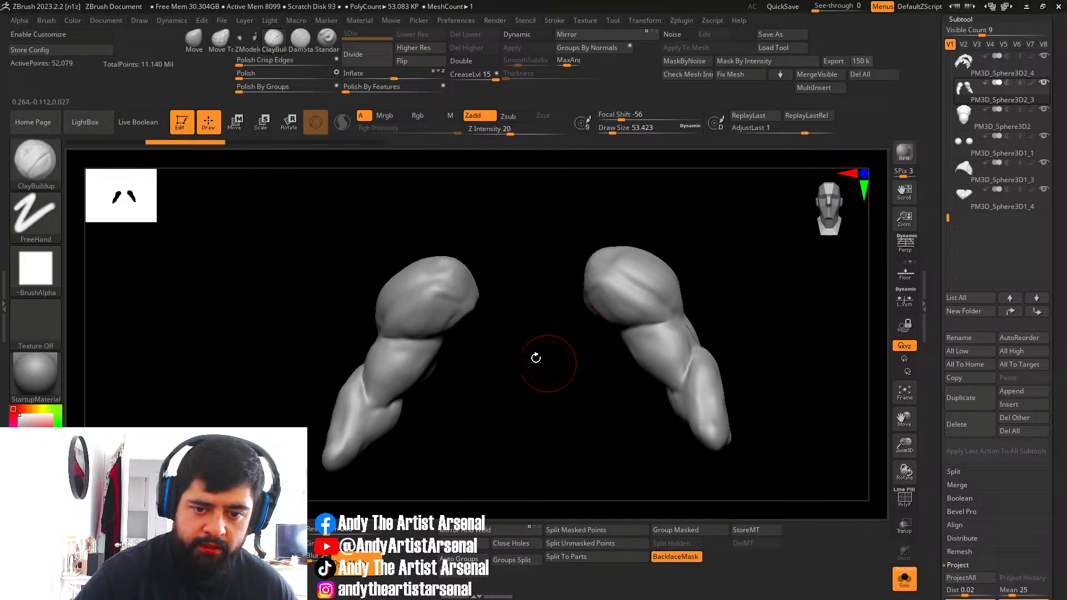
pyautogui.keyDown('shift'); pyautogui.moveTo(454, 301); pyautogui.dragTo(456, 293); pyautogui.keyUp('shift')
pyautogui.moveTo(532, 369); pyautogui.dragTo(580, 362, button='right')
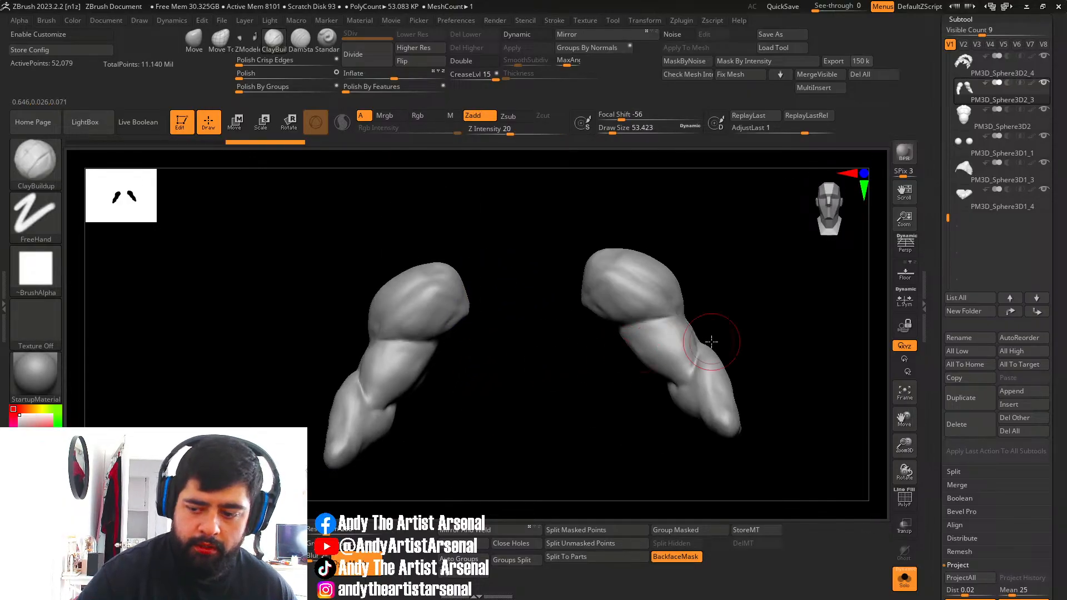
# Compare the arms with the whole body, show their polyframe and isolate them again.
pyautogui.click(904, 581)
pyautogui.hotkey('shift', 'f')
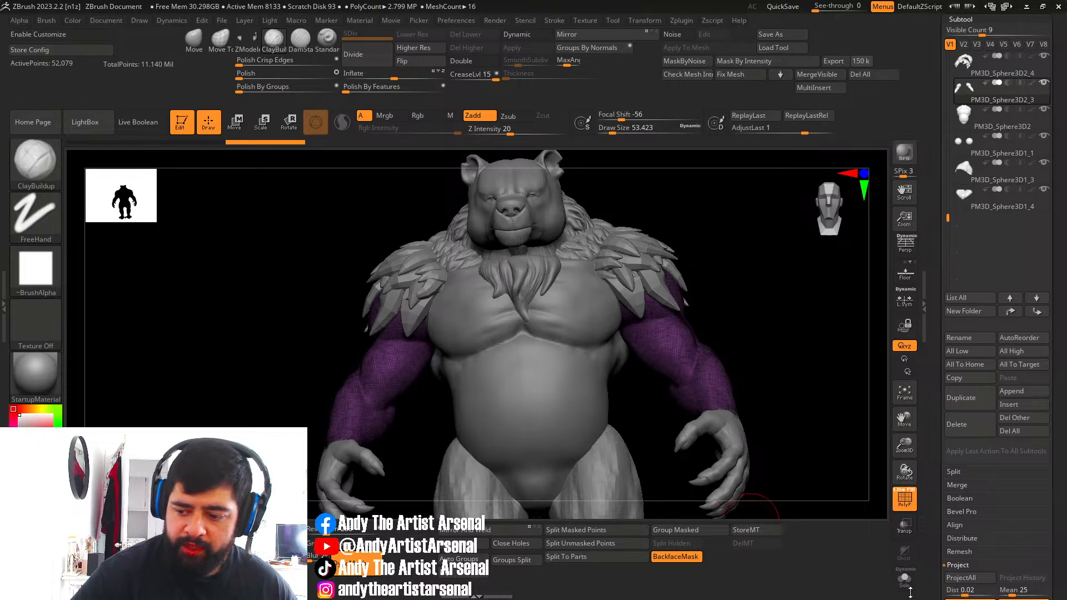
pyautogui.click(905, 586)
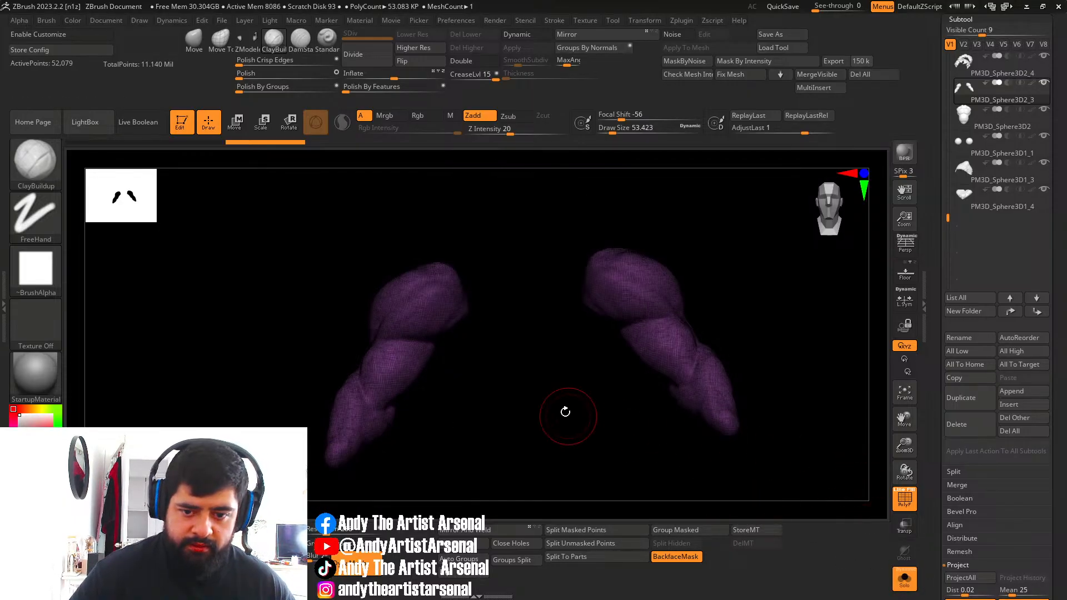
pyautogui.moveTo(565, 411)
pyautogui.mouseDown(button='right')
pyautogui.moveTo(548, 364)
pyautogui.moveTo(533, 400)
pyautogui.moveTo(417, 398)
pyautogui.moveTo(424, 417)
pyautogui.moveTo(522, 422)
pyautogui.moveTo(477, 409)
pyautogui.moveTo(419, 345)
pyautogui.moveTo(398, 400)
pyautogui.moveTo(462, 388)
pyautogui.moveTo(400, 378)
pyautogui.moveTo(425, 366)
pyautogui.moveTo(435, 317)
pyautogui.moveTo(417, 343)
pyautogui.moveTo(361, 359)
pyautogui.moveTo(407, 386)
pyautogui.moveTo(409, 435)
pyautogui.moveTo(410, 407)
pyautogui.moveTo(462, 398)
pyautogui.moveTo(393, 393)
pyautogui.moveTo(460, 389)
pyautogui.moveTo(389, 392)
pyautogui.moveTo(409, 438)
pyautogui.moveTo(376, 419)
pyautogui.moveTo(384, 410)
pyautogui.mouseUp(button='right')
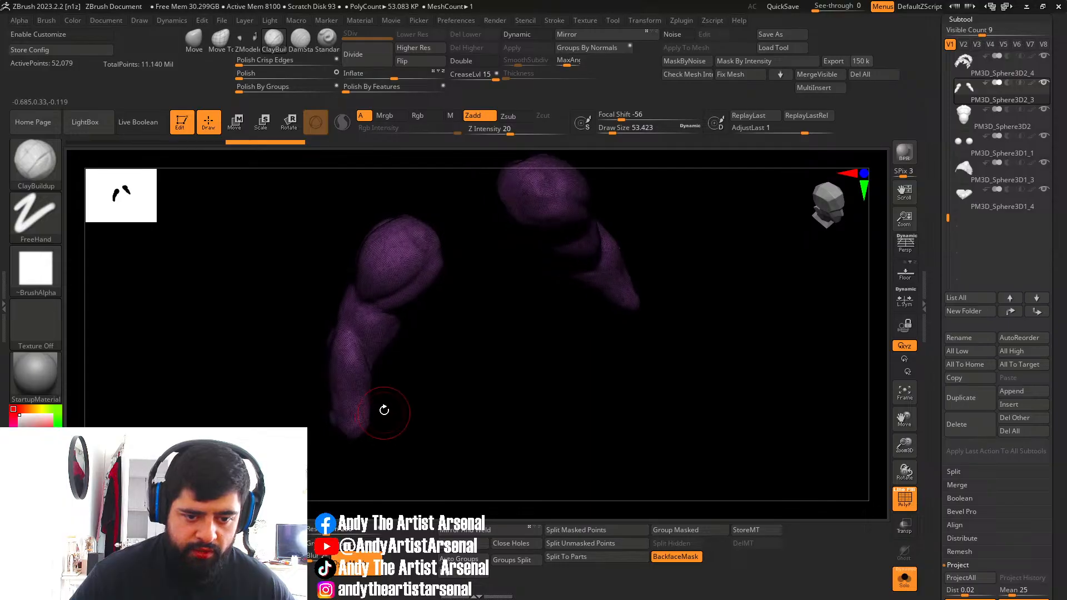
# Lasso-mask the forearms below the elbow on the isolated arms.
pyautogui.press('ctrl')
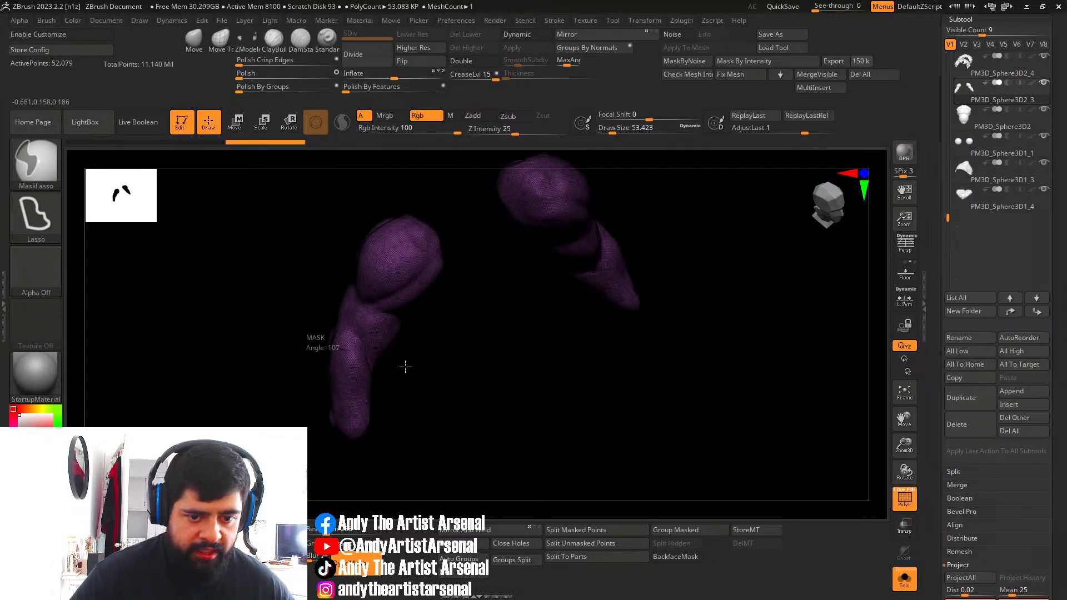
pyautogui.keyDown('ctrl'); pyautogui.moveTo(365, 461); pyautogui.dragTo(267, 414); pyautogui.keyUp('ctrl')
pyautogui.hotkey('ctrl', 'z')
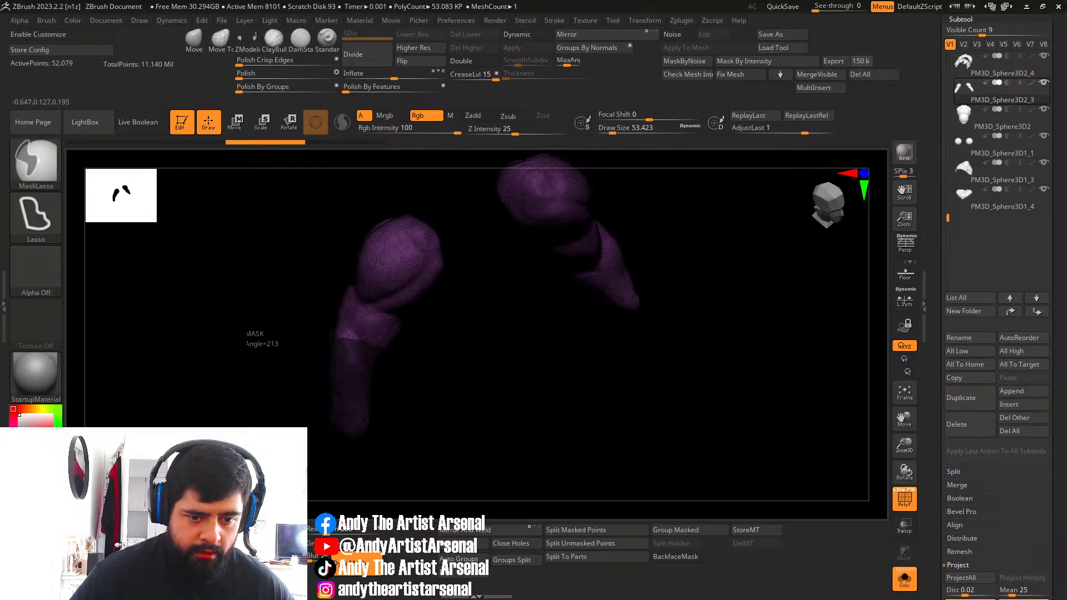
pyautogui.moveTo(267, 384); pyautogui.dragTo(381, 363)
pyautogui.moveTo(419, 414)
pyautogui.mouseDown()
pyautogui.moveTo(368, 414)
pyautogui.moveTo(412, 405)
pyautogui.moveTo(452, 361)
pyautogui.moveTo(322, 405)
pyautogui.mouseUp()
pyautogui.keyDown('ctrl'); pyautogui.moveTo(394, 396); pyautogui.dragTo(410, 368); pyautogui.keyUp('ctrl')
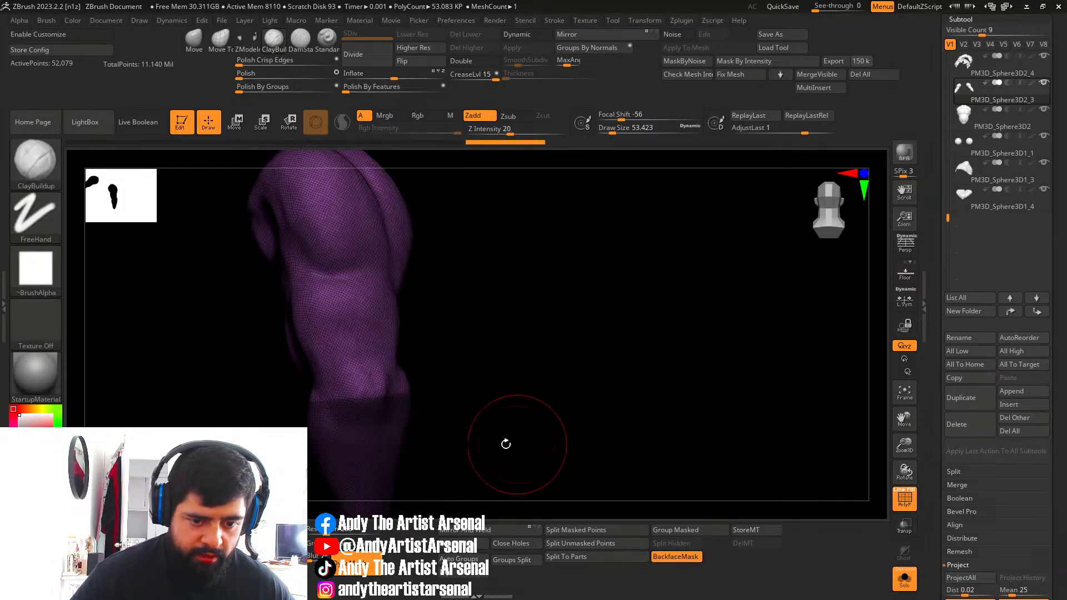
# Refine the forearm mask around the elbows and turn the masked forearms into their own polygroup.
pyautogui.moveTo(505, 442)
pyautogui.mouseDown()
pyautogui.moveTo(429, 443)
pyautogui.moveTo(460, 436)
pyautogui.moveTo(491, 406)
pyautogui.moveTo(512, 380)
pyautogui.moveTo(496, 365)
pyautogui.mouseUp()
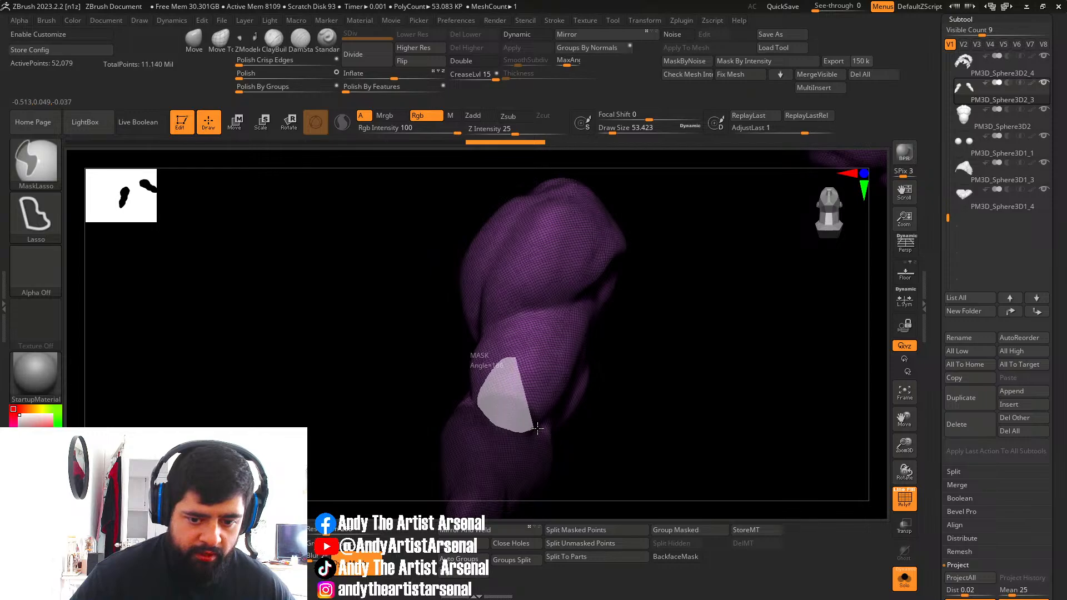
pyautogui.moveTo(536, 428)
pyautogui.keyDown('ctrl'); pyautogui.mouseDown()
pyautogui.moveTo(578, 378)
pyautogui.moveTo(538, 412)
pyautogui.moveTo(536, 325)
pyautogui.mouseUp(); pyautogui.keyUp('ctrl')
pyautogui.moveTo(525, 383)
pyautogui.keyDown('ctrl'); pyautogui.mouseDown()
pyautogui.moveTo(528, 411)
pyautogui.moveTo(526, 343)
pyautogui.moveTo(488, 405)
pyautogui.moveTo(500, 388)
pyautogui.moveTo(464, 381)
pyautogui.moveTo(490, 419)
pyautogui.moveTo(467, 421)
pyautogui.moveTo(475, 402)
pyautogui.mouseUp(); pyautogui.keyUp('ctrl')
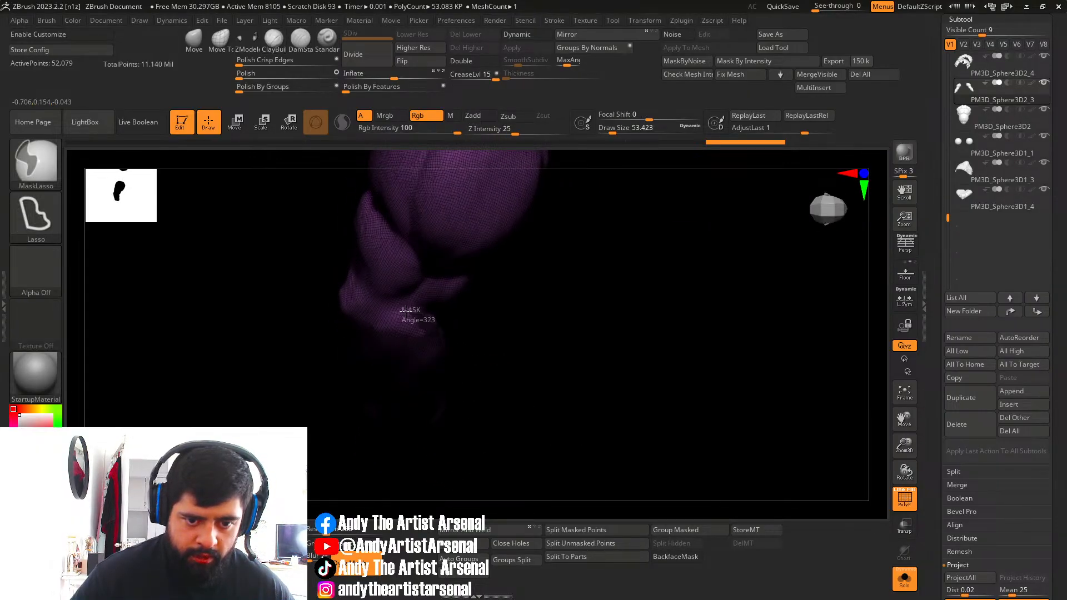
pyautogui.moveTo(368, 363); pyautogui.dragTo(430, 287)
pyautogui.press('ctrl')
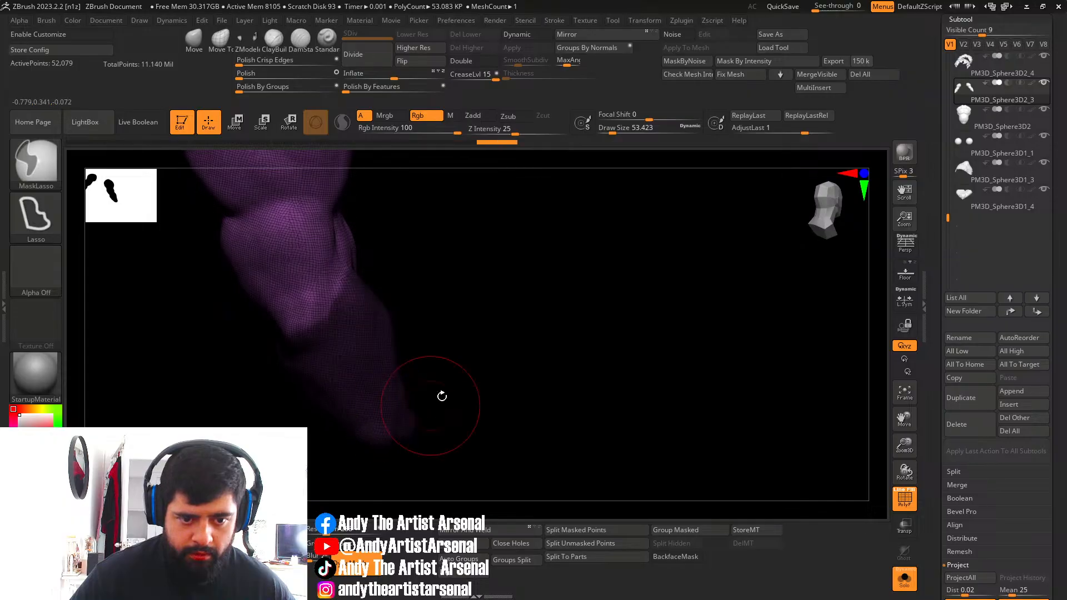
pyautogui.moveTo(442, 395)
pyautogui.mouseDown()
pyautogui.moveTo(432, 405)
pyautogui.moveTo(450, 331)
pyautogui.moveTo(417, 409)
pyautogui.moveTo(367, 412)
pyautogui.moveTo(369, 393)
pyautogui.moveTo(412, 365)
pyautogui.moveTo(434, 367)
pyautogui.moveTo(498, 438)
pyautogui.moveTo(489, 440)
pyautogui.moveTo(466, 362)
pyautogui.moveTo(489, 421)
pyautogui.moveTo(414, 336)
pyautogui.moveTo(533, 367)
pyautogui.moveTo(495, 381)
pyautogui.moveTo(397, 384)
pyautogui.moveTo(422, 355)
pyautogui.moveTo(409, 331)
pyautogui.moveTo(445, 257)
pyautogui.mouseUp()
pyautogui.press('ctrl')
pyautogui.press('ctrl')
pyautogui.press('ctrl')
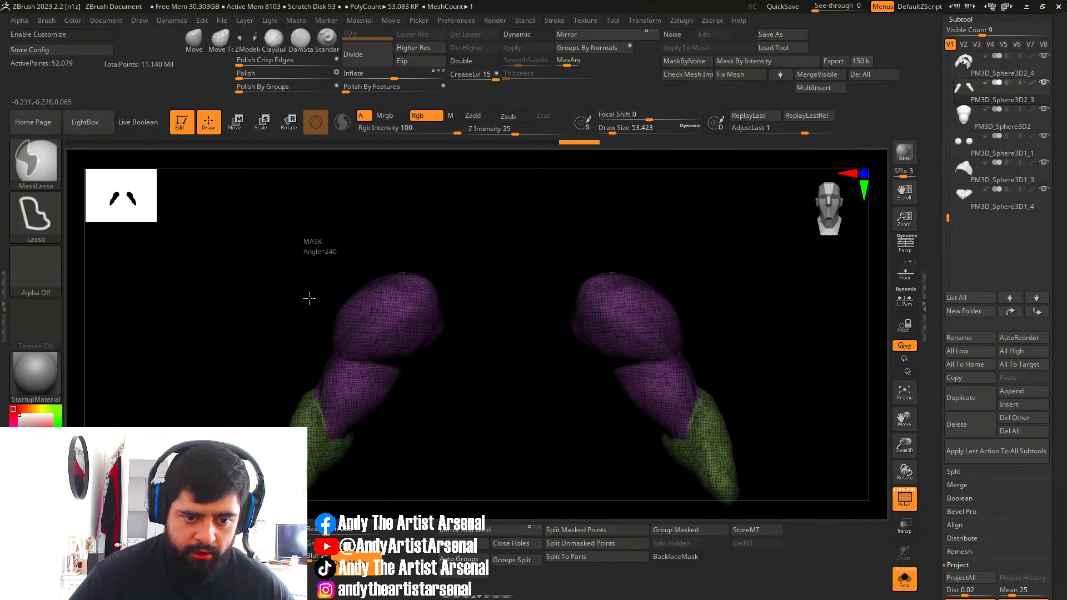
# Mask the deltoids down to where the upper arm begins and turn them into a separate polygroup.
pyautogui.moveTo(445, 362)
pyautogui.mouseDown()
pyautogui.moveTo(421, 322)
pyautogui.moveTo(508, 318)
pyautogui.mouseUp()
pyautogui.moveTo(508, 318)
pyautogui.mouseDown(button='right')
pyautogui.moveTo(431, 314)
pyautogui.moveTo(333, 285)
pyautogui.mouseUp(button='right')
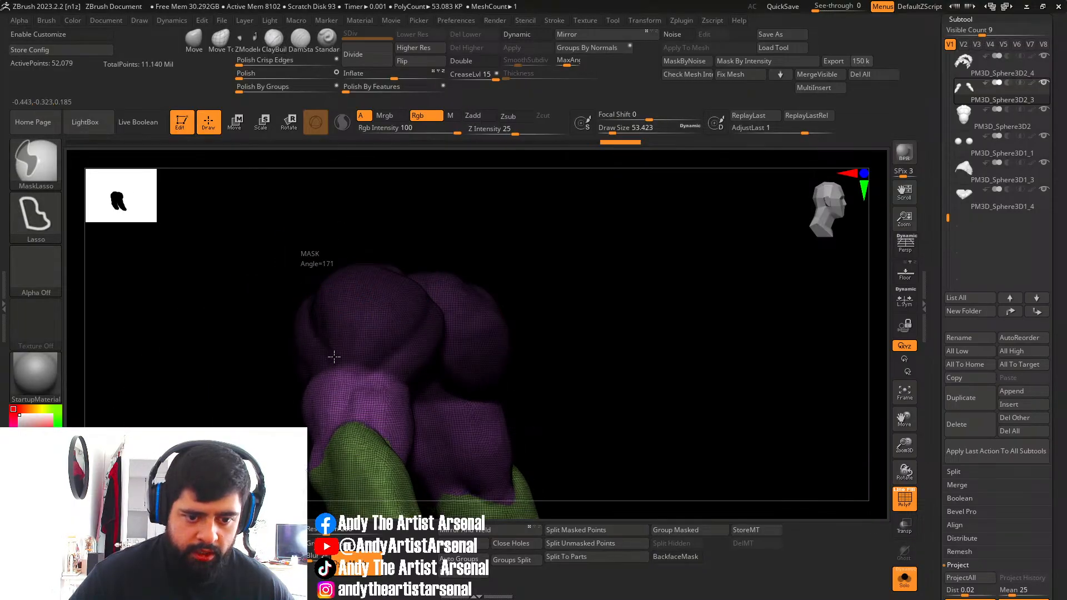
pyautogui.moveTo(390, 349)
pyautogui.mouseDown(button='right')
pyautogui.moveTo(376, 321)
pyautogui.moveTo(310, 293)
pyautogui.moveTo(335, 269)
pyautogui.moveTo(388, 348)
pyautogui.moveTo(357, 259)
pyautogui.moveTo(425, 372)
pyautogui.moveTo(437, 456)
pyautogui.mouseUp(button='right')
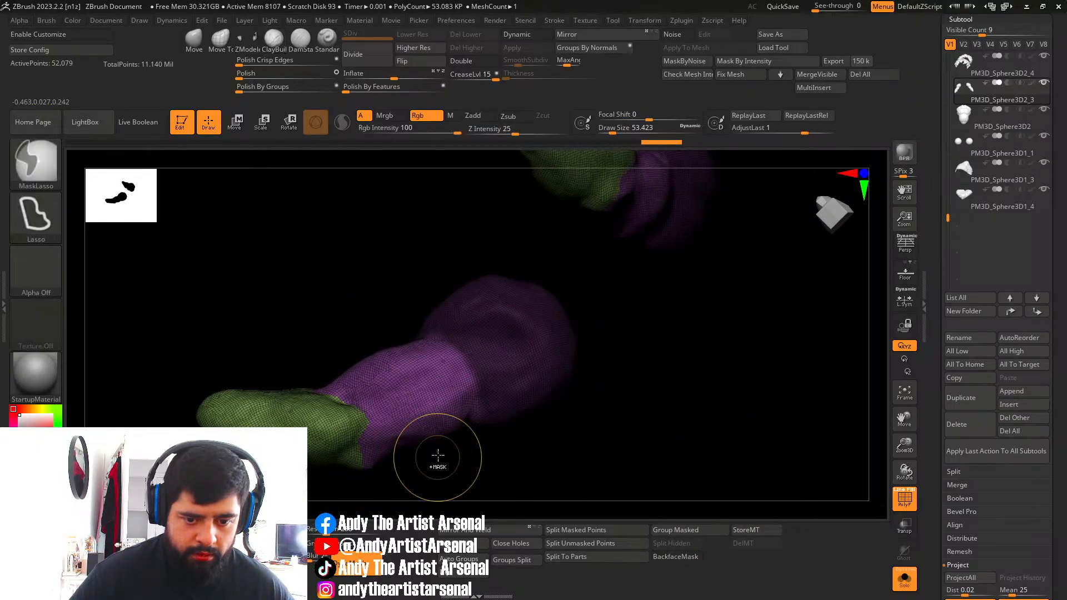
pyautogui.keyDown('ctrl'); pyautogui.moveTo(441, 340); pyautogui.dragTo(409, 403); pyautogui.keyUp('ctrl')
pyautogui.moveTo(423, 408)
pyautogui.mouseDown(button='right')
pyautogui.moveTo(455, 419)
pyautogui.moveTo(474, 373)
pyautogui.moveTo(417, 318)
pyautogui.moveTo(366, 292)
pyautogui.mouseUp(button='right')
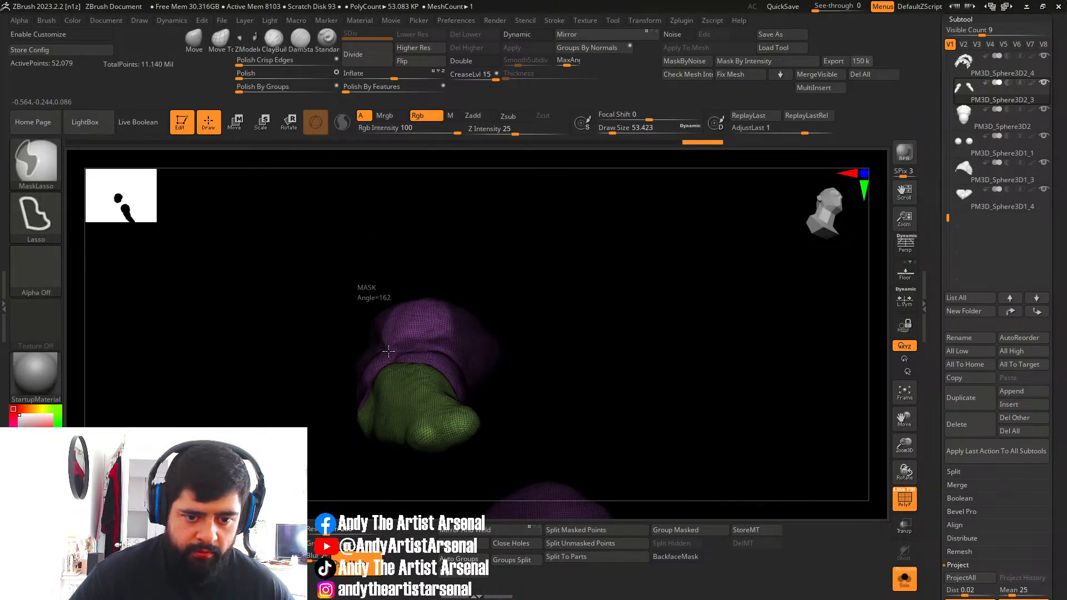
pyautogui.moveTo(473, 312)
pyautogui.mouseDown(button='right')
pyautogui.moveTo(478, 326)
pyautogui.moveTo(448, 359)
pyautogui.moveTo(533, 365)
pyautogui.moveTo(471, 349)
pyautogui.moveTo(474, 366)
pyautogui.moveTo(529, 372)
pyautogui.moveTo(474, 352)
pyautogui.moveTo(441, 322)
pyautogui.moveTo(779, 502)
pyautogui.mouseUp(button='right')
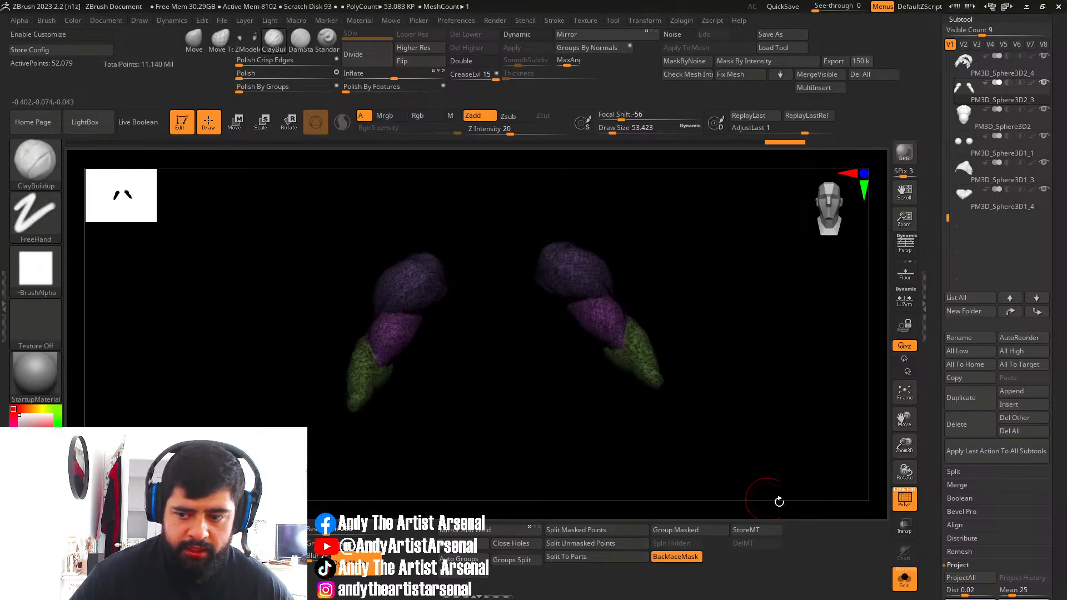
# Hide the polyframe on the arms and save the file.
pyautogui.click(906, 506)
pyautogui.moveTo(529, 424); pyautogui.dragTo(473, 392, button='right')
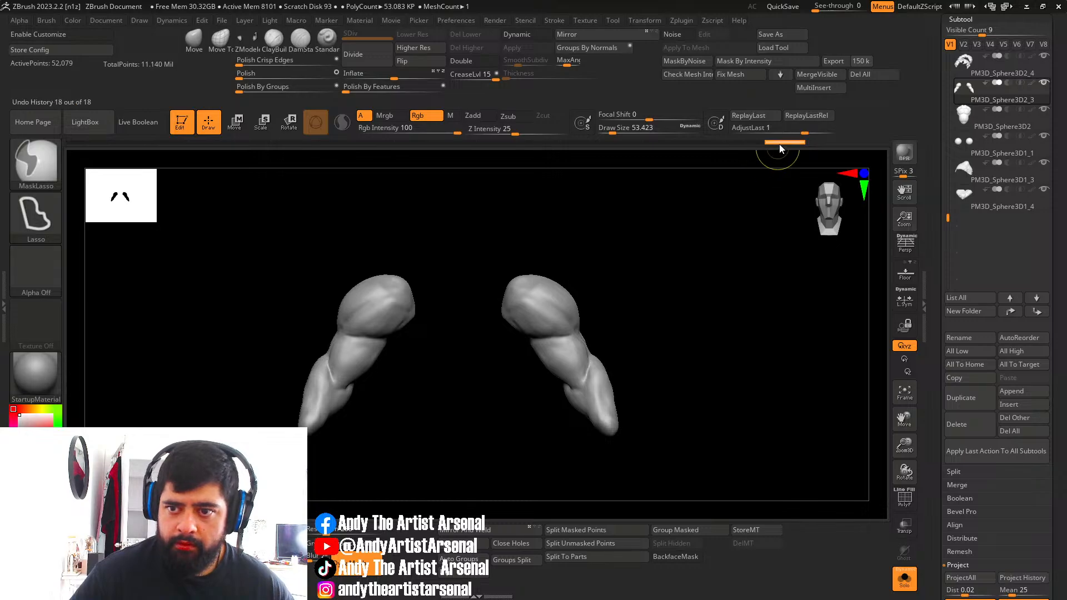
pyautogui.press('f')
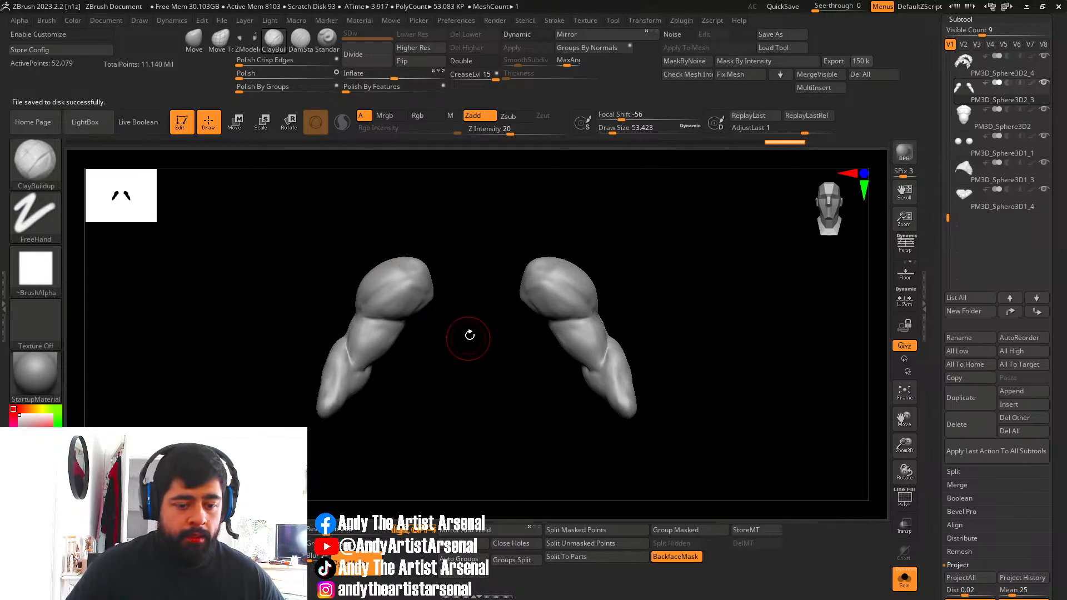
pyautogui.moveTo(469, 335); pyautogui.dragTo(447, 352)
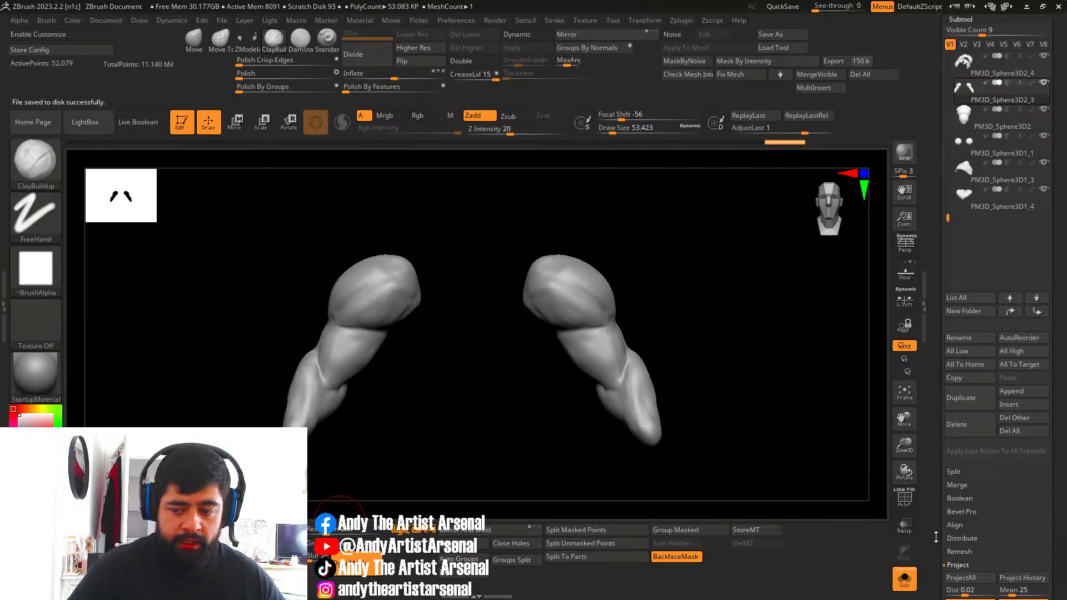
# Show the polyframe and ZRemesh the arms repeatedly down to a low-density mesh.
pyautogui.click(901, 504)
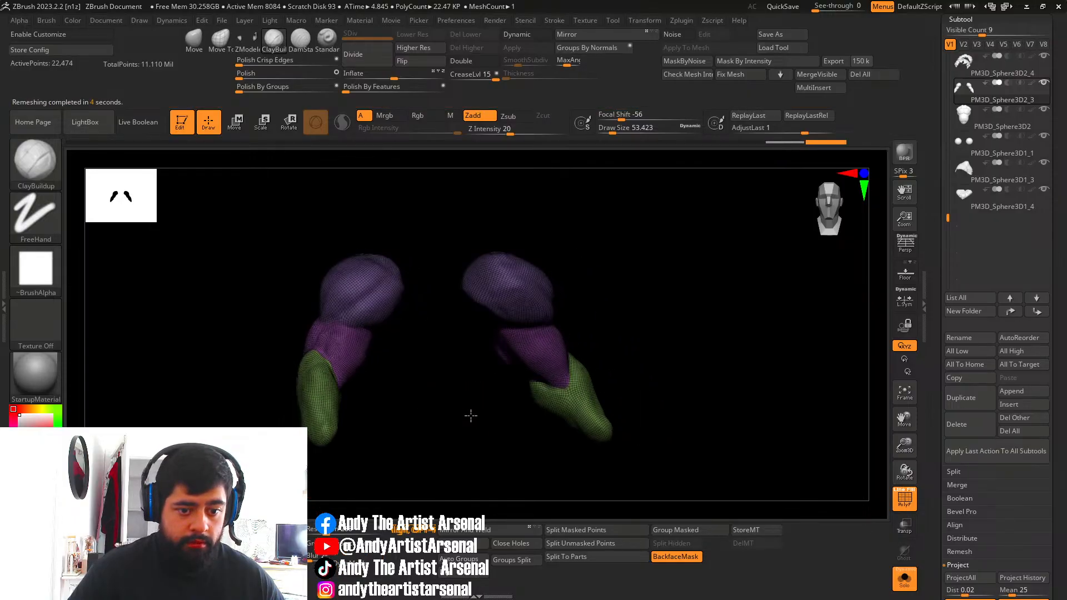
pyautogui.moveTo(471, 416)
pyautogui.mouseDown()
pyautogui.moveTo(543, 419)
pyautogui.moveTo(470, 422)
pyautogui.mouseUp()
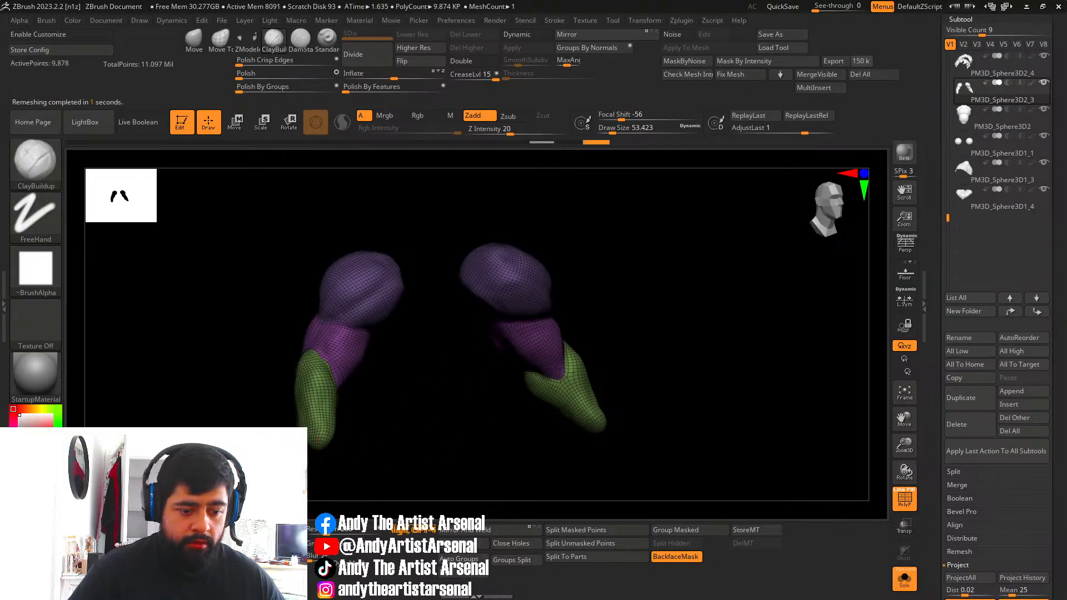
pyautogui.click(278, 539)
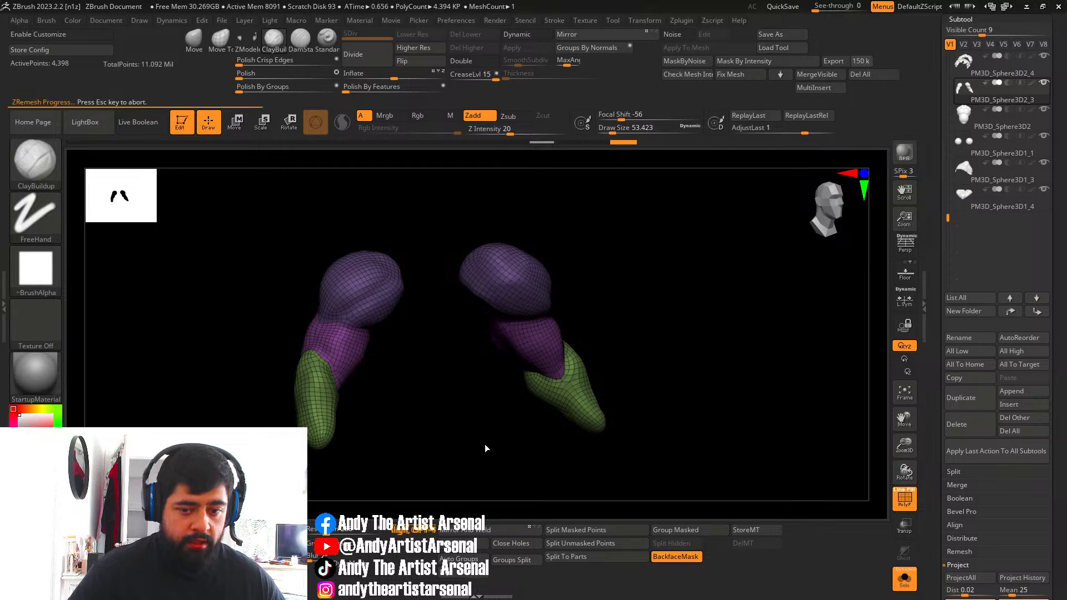
pyautogui.moveTo(500, 439); pyautogui.dragTo(472, 424)
# Show the whole model without the polyframe and subdivide the remeshed arms to level 3.
pyautogui.click(906, 588)
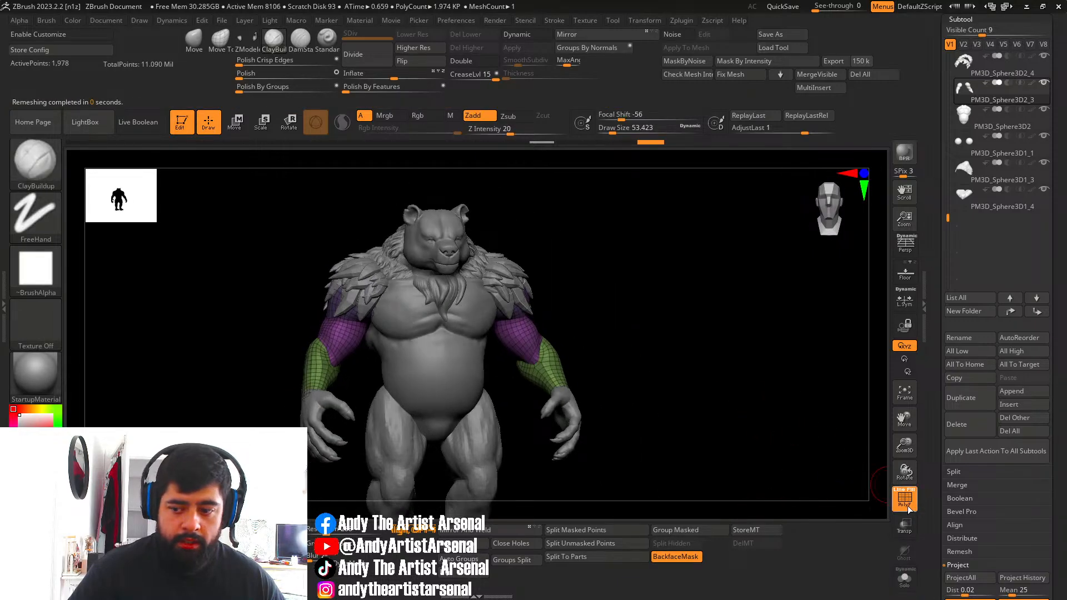
pyautogui.click(907, 507)
pyautogui.moveTo(681, 433); pyautogui.dragTo(659, 426)
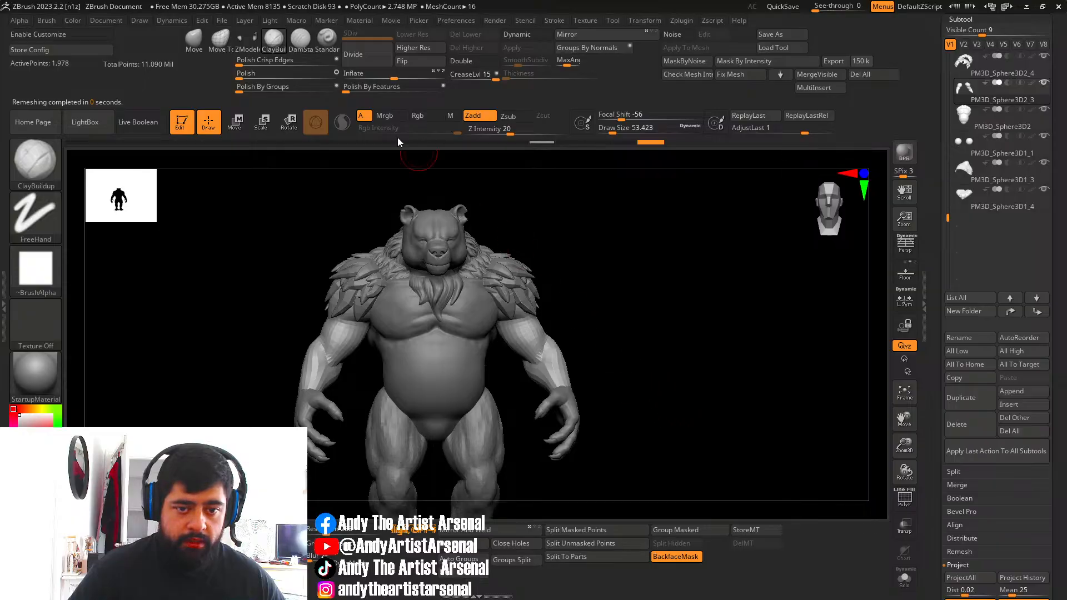
pyautogui.click(359, 54)
pyautogui.click(358, 55)
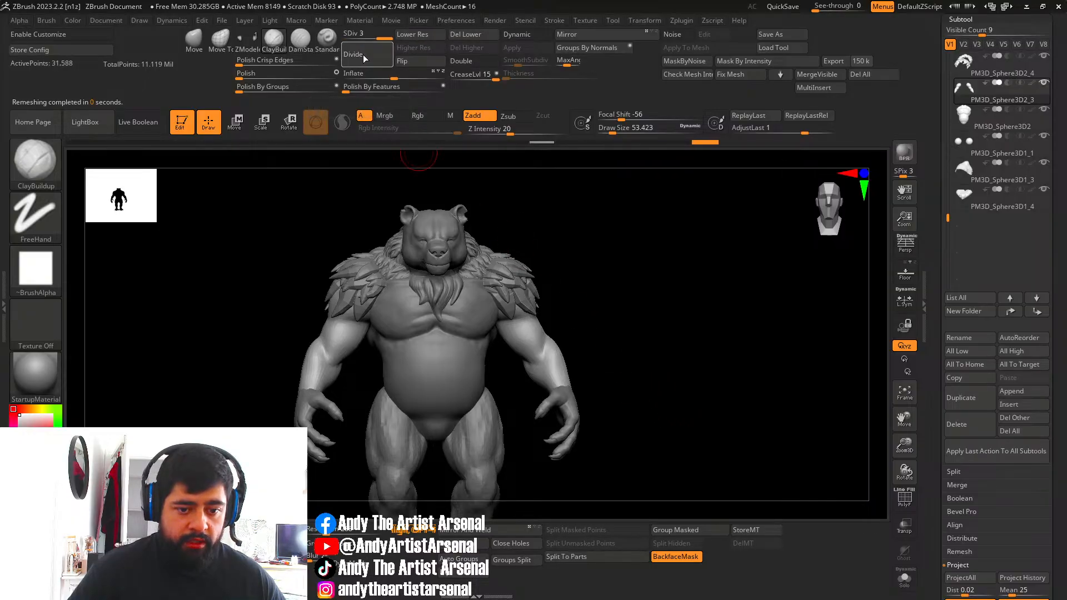
# Subdivide the arms to level 4, drop them to subdivision level 1 and bring the projection options into reach.
pyautogui.click(359, 54)
pyautogui.moveTo(612, 271); pyautogui.dragTo(645, 292)
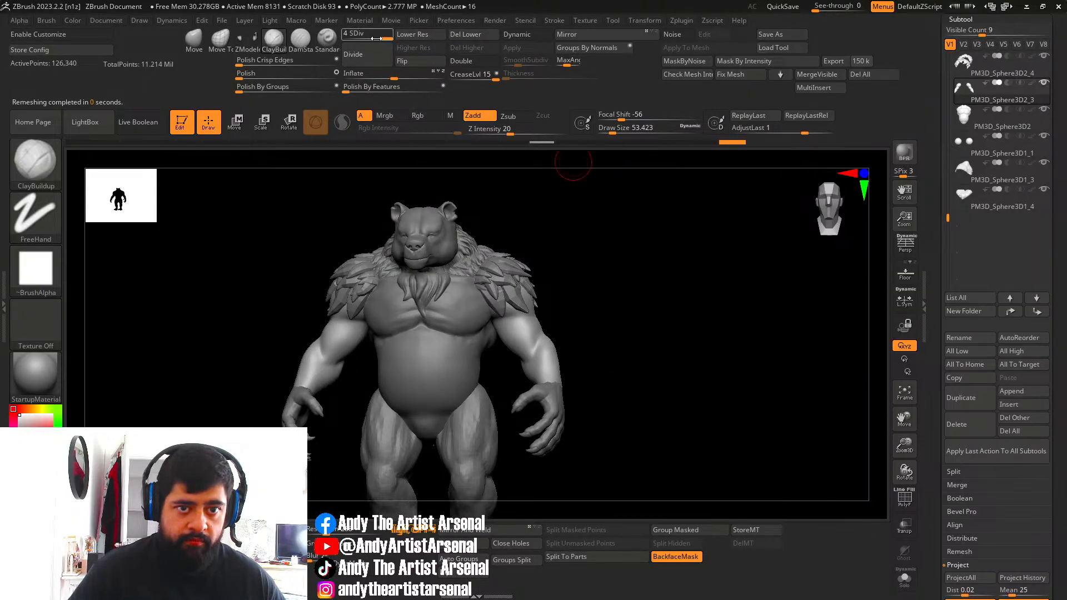
pyautogui.moveTo(375, 38); pyautogui.dragTo(345, 38)
pyautogui.moveTo(662, 261); pyautogui.dragTo(703, 267)
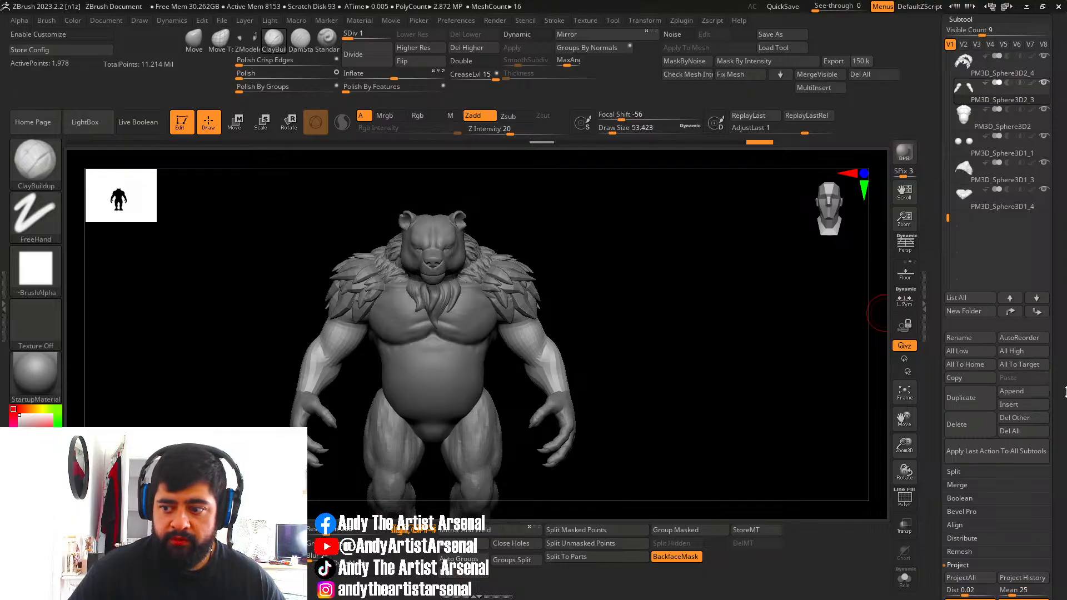
pyautogui.moveTo(1065, 392); pyautogui.dragTo(1057, 306)
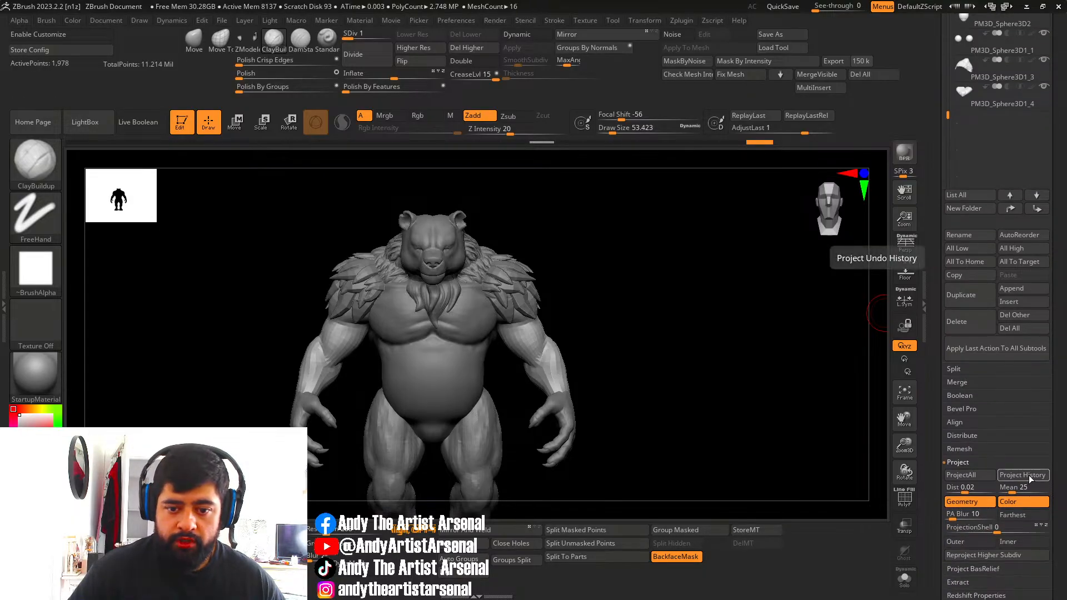
# Project the undo history's detail onto the arms at each subdivision level up to 4.
pyautogui.click(413, 48)
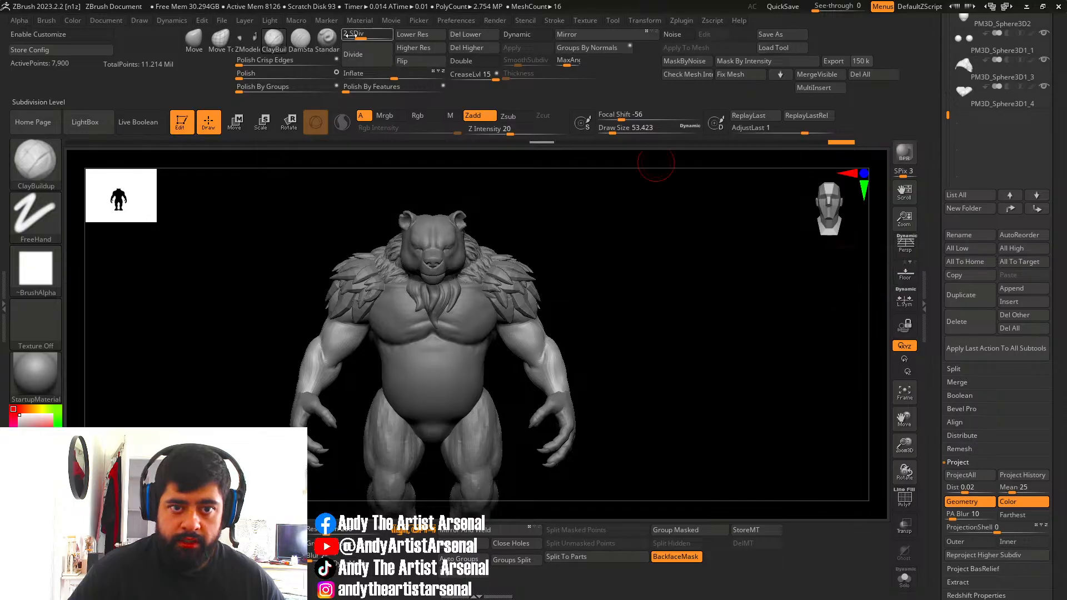
pyautogui.click(374, 36)
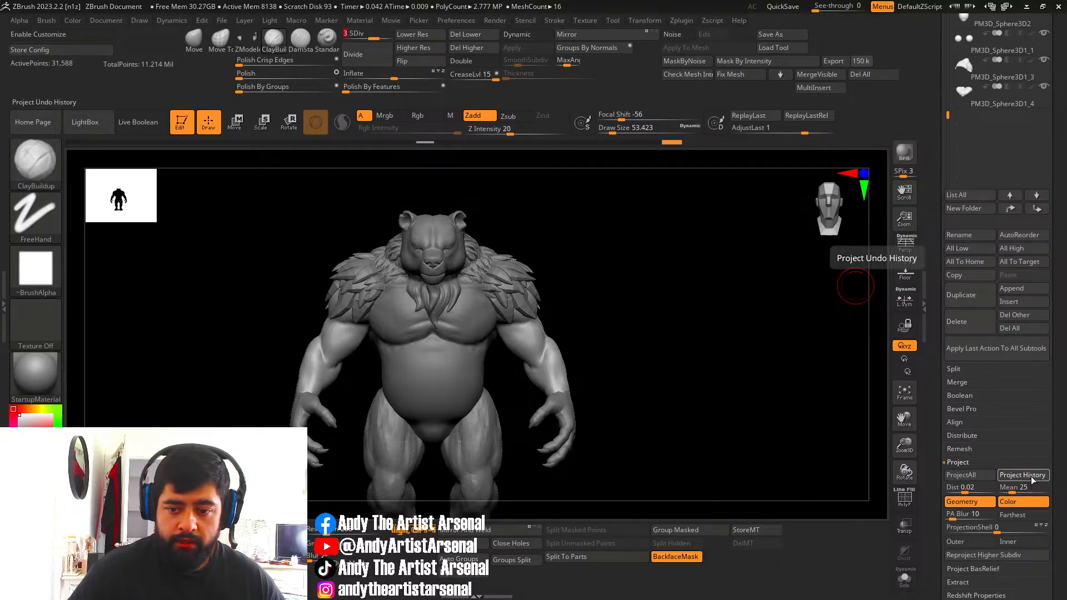
pyautogui.click(382, 35)
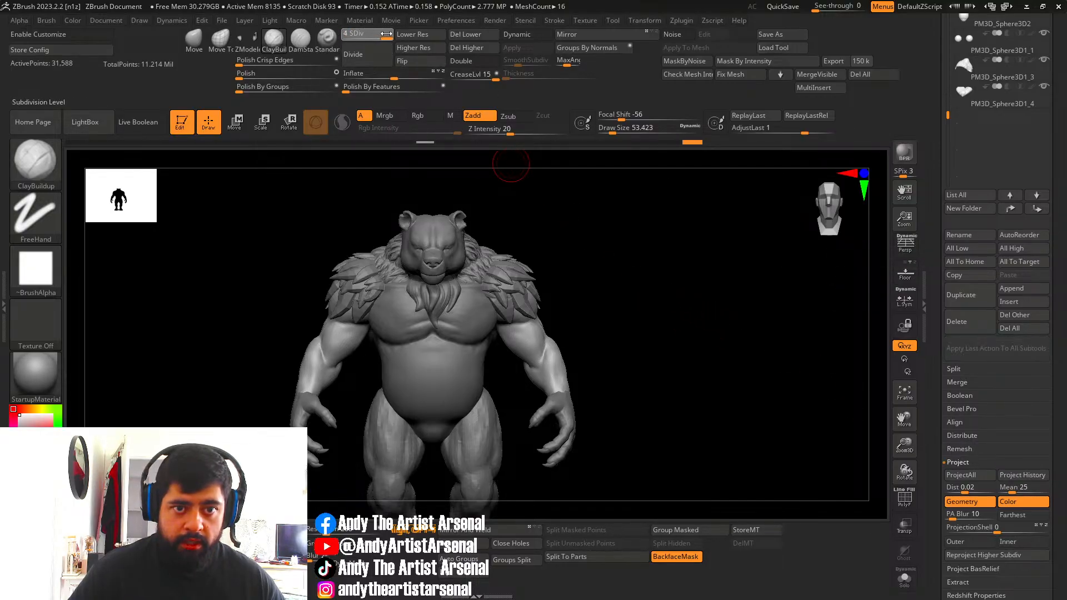
pyautogui.click(1037, 476)
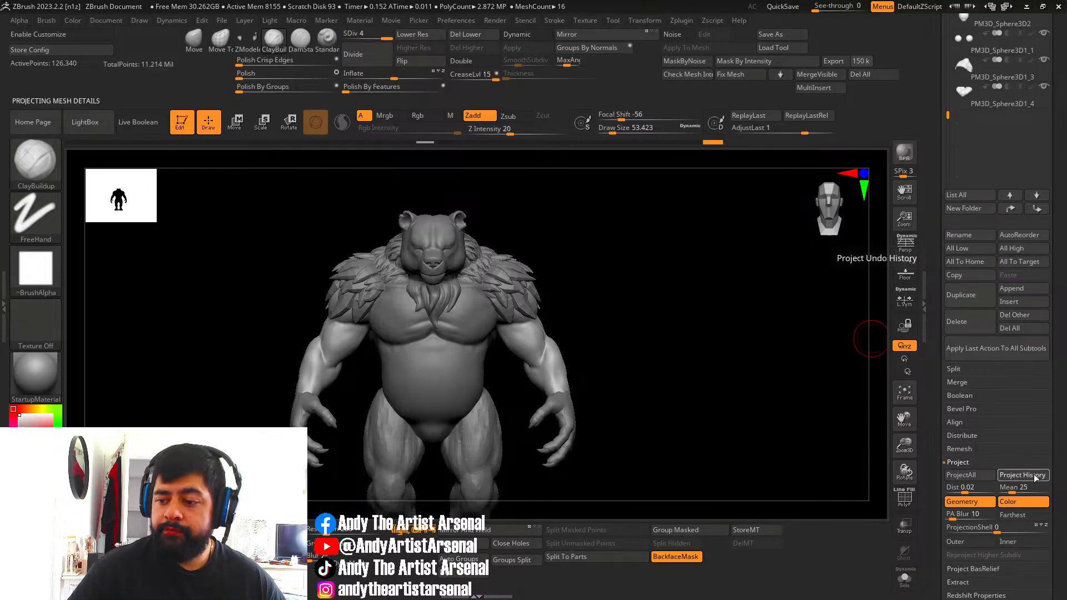
# Isolate the forearm polygroup, mask it, and show the full arms with the mask inverted so only the forearms stay editable.
pyautogui.keyDown('alt'); pyautogui.moveTo(590, 326); pyautogui.dragTo(701, 340, button='right'); pyautogui.keyUp('alt')
pyautogui.moveTo(701, 340); pyautogui.dragTo(590, 312, button='right')
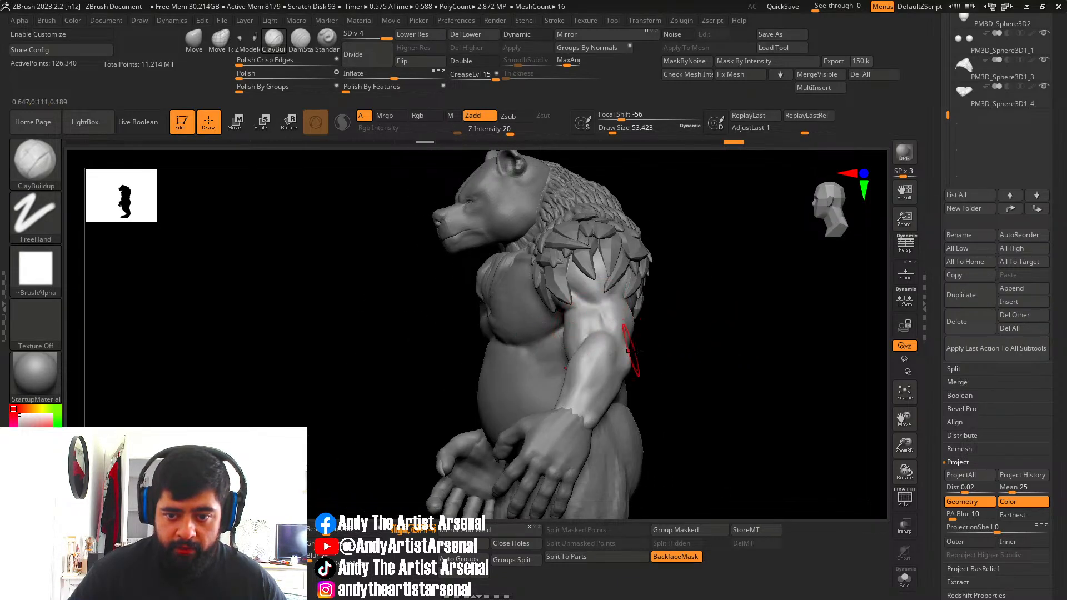
pyautogui.moveTo(650, 355)
pyautogui.mouseDown(button='right')
pyautogui.moveTo(686, 358)
pyautogui.moveTo(638, 381)
pyautogui.mouseUp(button='right')
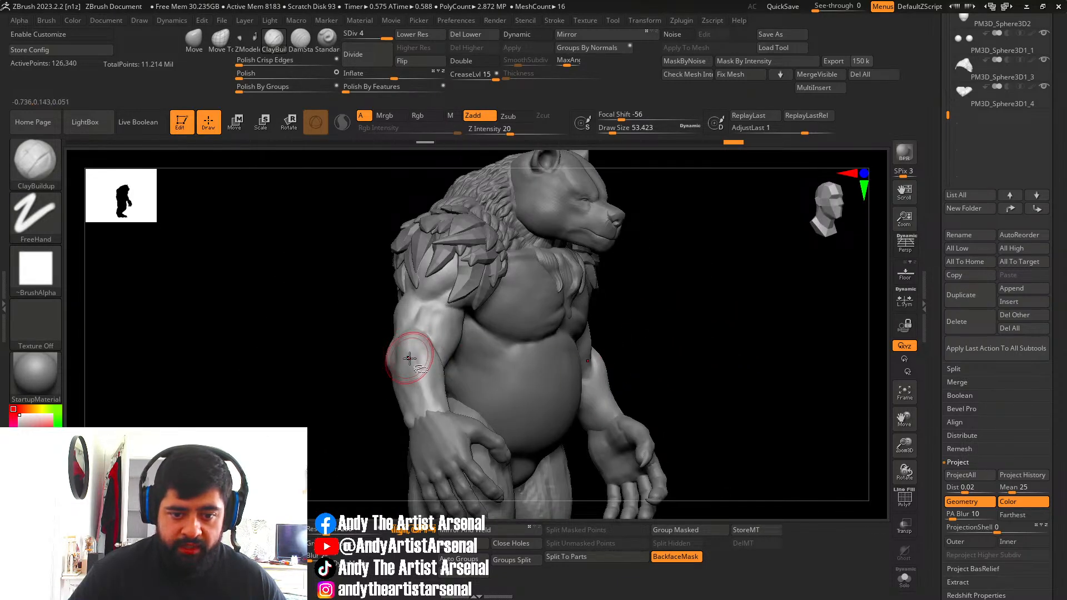
pyautogui.hotkey('ctrl', 'shift')
pyautogui.moveTo(410, 359); pyautogui.dragTo(311, 350, button='right')
pyautogui.keyDown('ctrl'); pyautogui.click(307, 347); pyautogui.keyUp('ctrl')
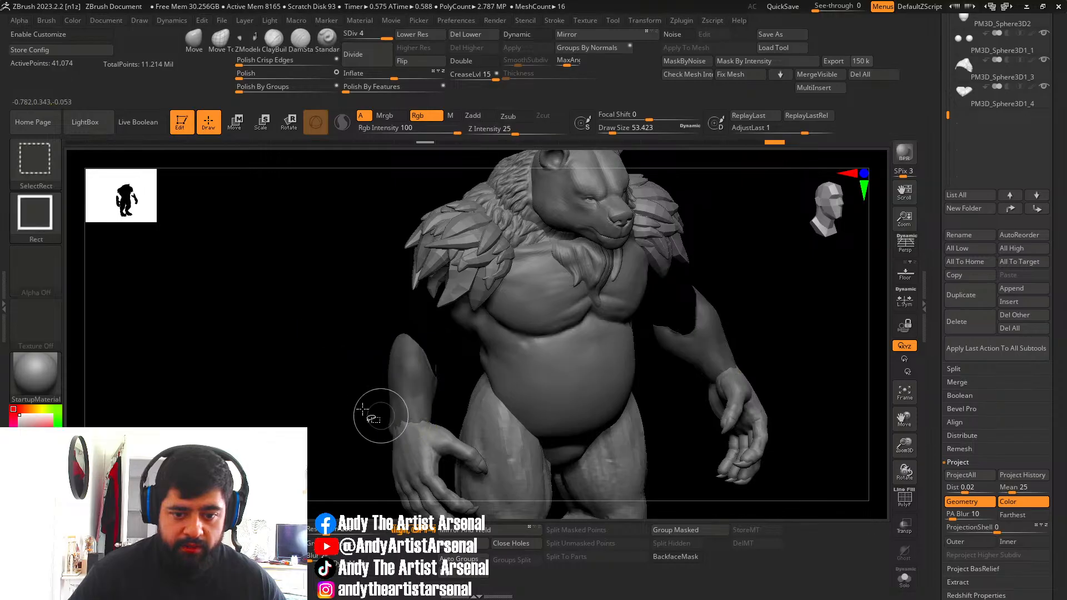
pyautogui.keyDown('ctrl'); pyautogui.keyDown('shift'); pyautogui.click(364, 408); pyautogui.keyUp('shift'); pyautogui.keyUp('ctrl')
pyautogui.press('ctrl')
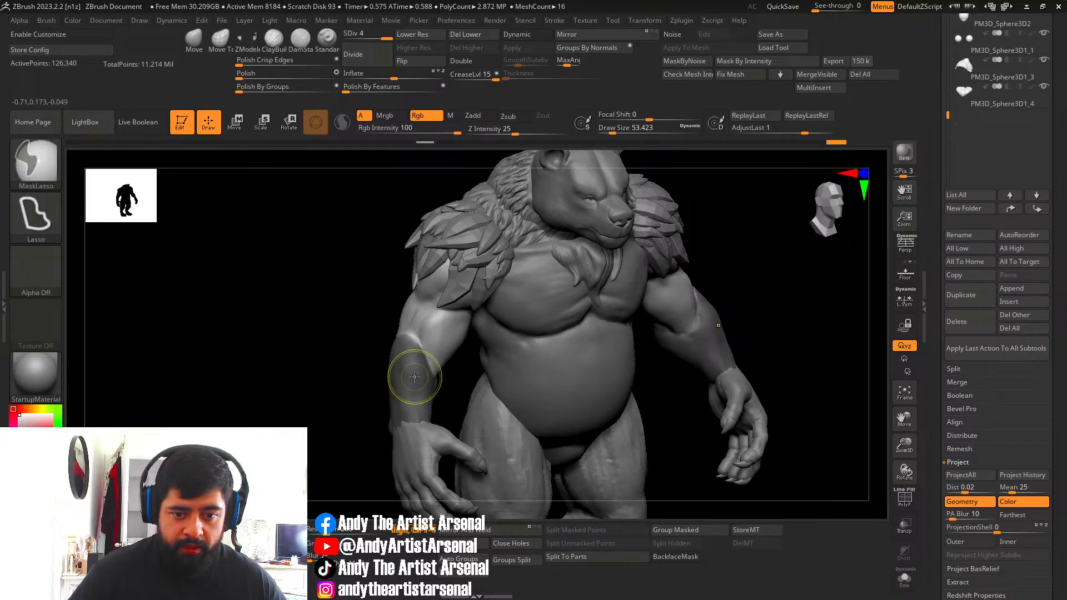
pyautogui.keyDown('ctrl'); pyautogui.click(291, 356); pyautogui.keyUp('ctrl')
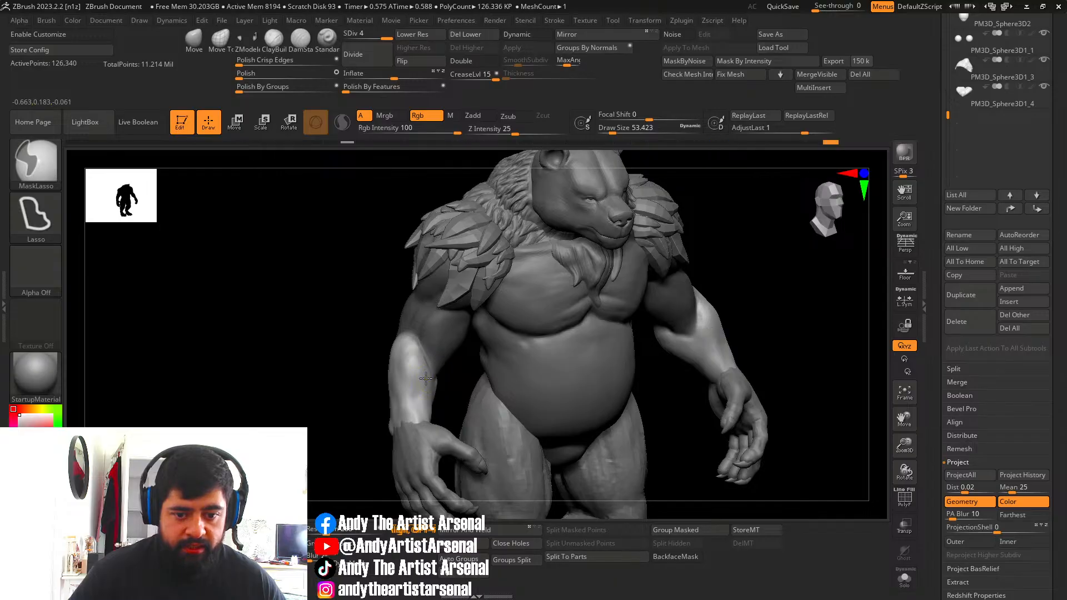
# Rotate the unmasked forearms about the X axis from a gizmo centred on the elbow, and clear the mask.
pyautogui.moveTo(295, 374); pyautogui.dragTo(411, 367, button='right')
pyautogui.press('w')
pyautogui.moveTo(429, 278)
pyautogui.keyDown('alt'); pyautogui.mouseDown(button='right')
pyautogui.moveTo(472, 256)
pyautogui.moveTo(472, 303)
pyautogui.mouseUp(button='right'); pyautogui.keyUp('alt')
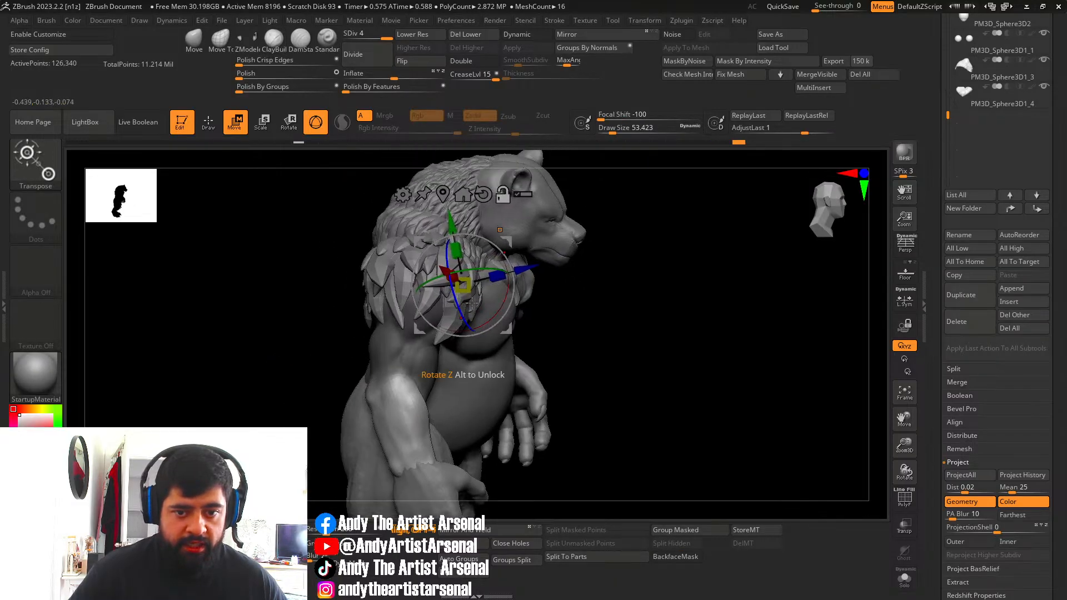
pyautogui.keyDown('alt'); pyautogui.moveTo(511, 242); pyautogui.dragTo(443, 338); pyautogui.keyUp('alt')
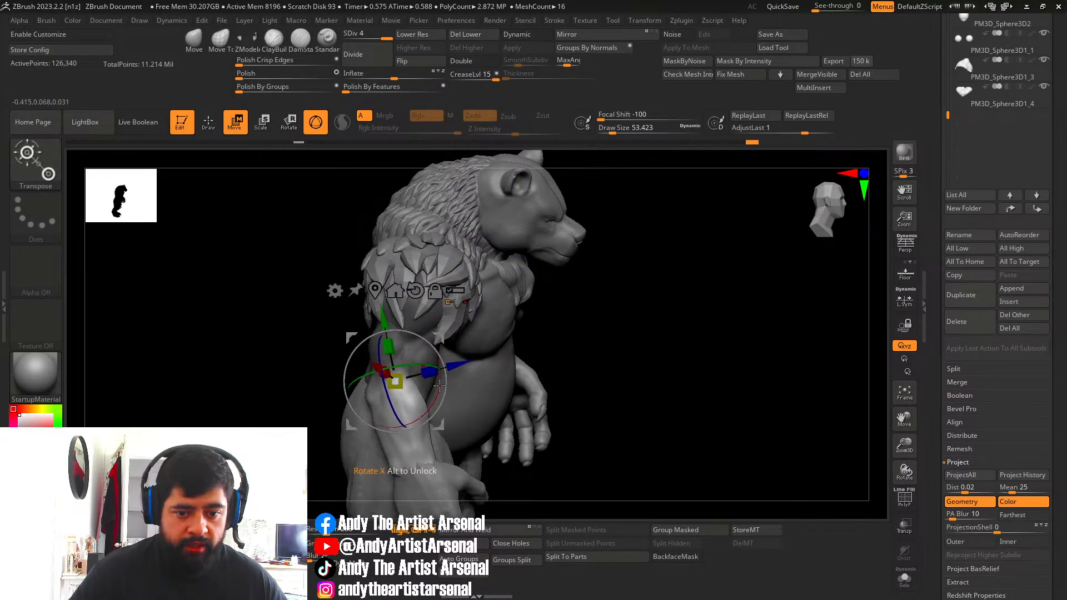
pyautogui.moveTo(441, 383); pyautogui.dragTo(480, 364)
pyautogui.moveTo(481, 365)
pyautogui.mouseDown(button='right')
pyautogui.moveTo(423, 340)
pyautogui.moveTo(469, 333)
pyautogui.moveTo(469, 352)
pyautogui.mouseUp(button='right')
pyautogui.press('q')
pyautogui.keyDown('ctrl'); pyautogui.moveTo(286, 343); pyautogui.dragTo(267, 335); pyautogui.keyUp('ctrl')
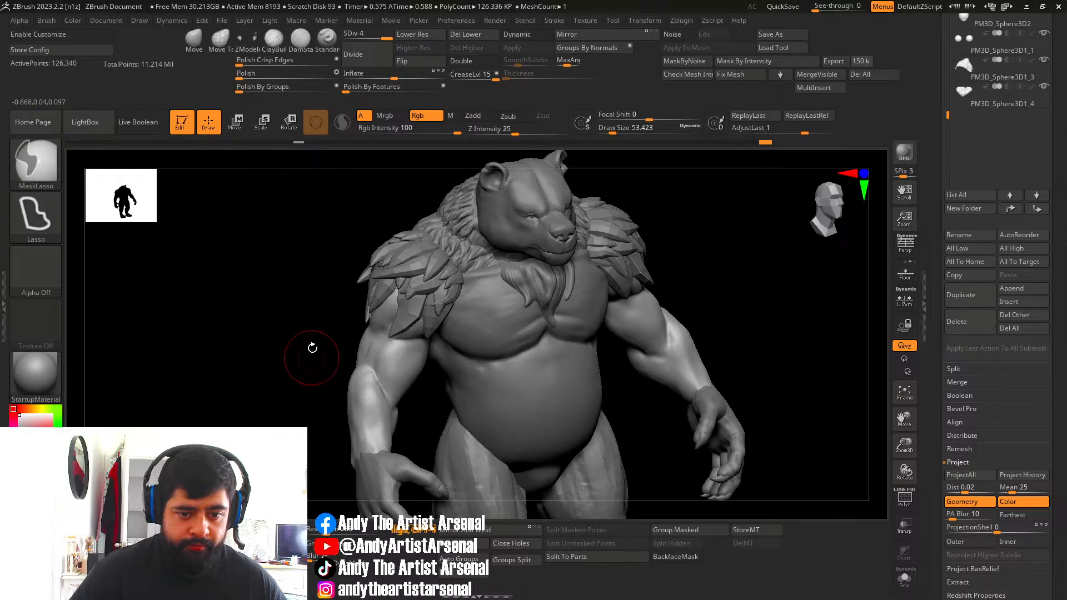
# Examine the arms' topology with the polyframe on at subdivision level 1, and return to level 4 with the polyframe off.
pyautogui.moveTo(312, 348)
pyautogui.mouseDown(button='right')
pyautogui.moveTo(339, 326)
pyautogui.moveTo(393, 357)
pyautogui.moveTo(428, 356)
pyautogui.moveTo(410, 366)
pyautogui.moveTo(411, 396)
pyautogui.mouseUp(button='right')
pyautogui.click(899, 497)
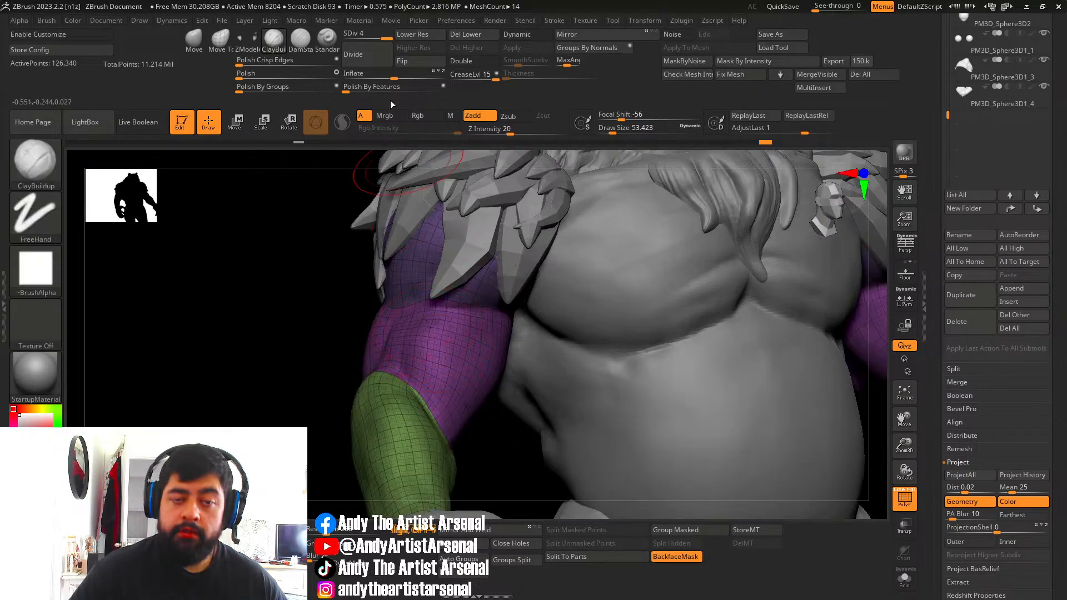
pyautogui.click(347, 37)
pyautogui.keyDown('alt'); pyautogui.moveTo(495, 386); pyautogui.dragTo(530, 325, button='right'); pyautogui.keyUp('alt')
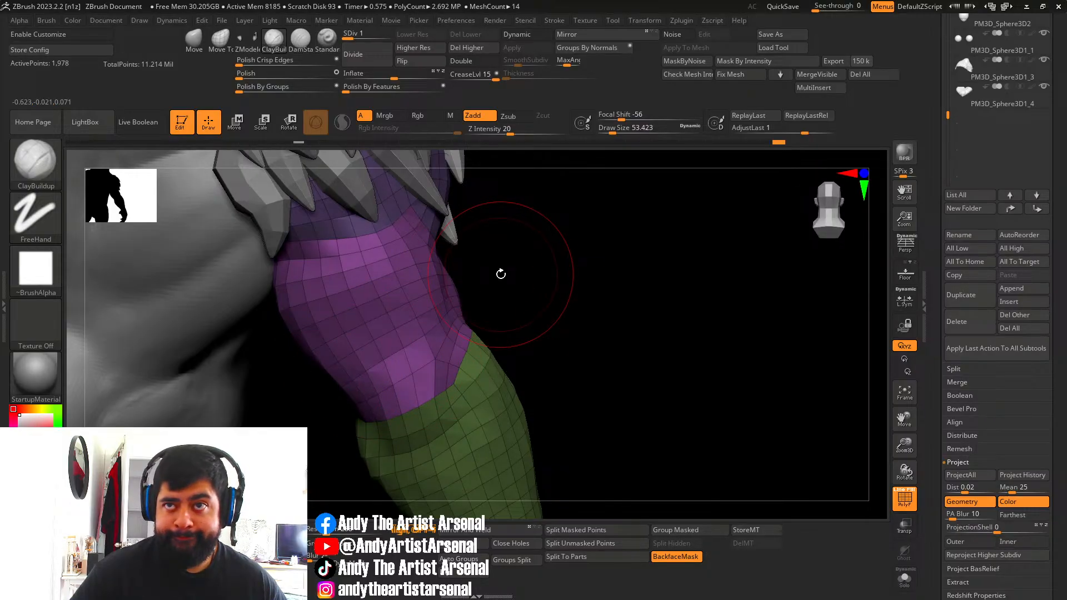
pyautogui.keyDown('ctrl'); pyautogui.moveTo(528, 309); pyautogui.dragTo(397, 278, button='right'); pyautogui.keyUp('ctrl')
pyautogui.click(389, 40)
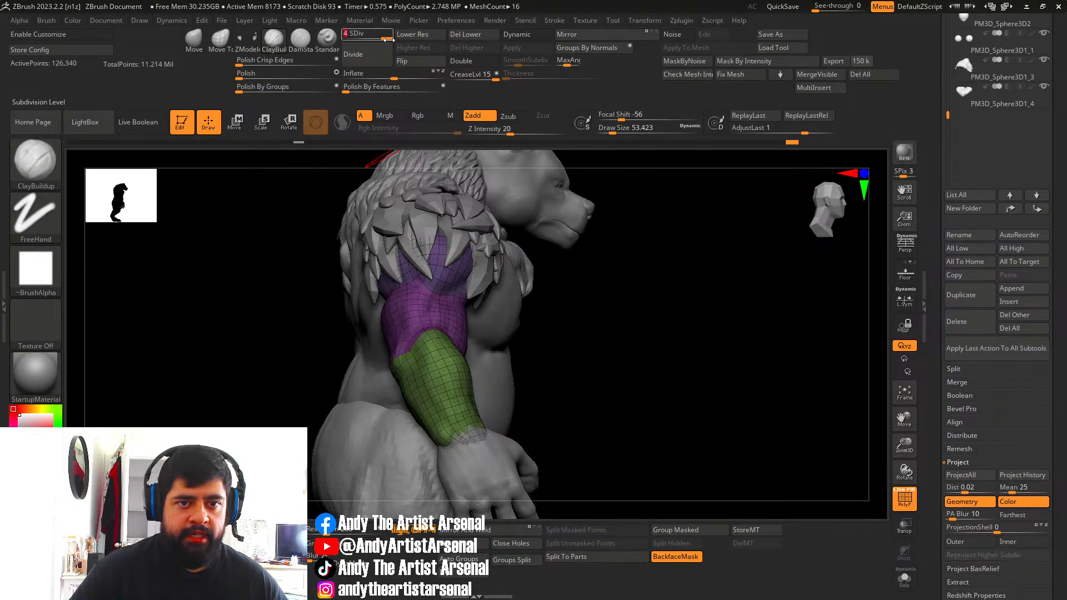
pyautogui.moveTo(602, 333); pyautogui.dragTo(523, 333, button='right')
pyautogui.click(905, 498)
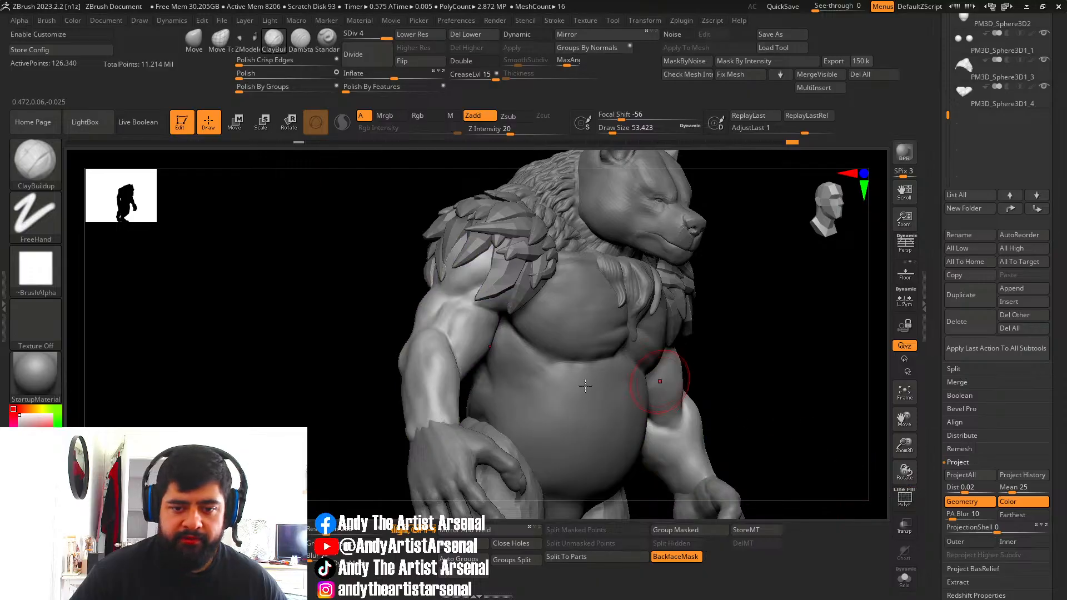
# Isolate the arms and sculpt the deltoid's muscle form with the Standard brush.
pyautogui.moveTo(586, 385); pyautogui.dragTo(683, 427, button='right')
pyautogui.click(904, 579)
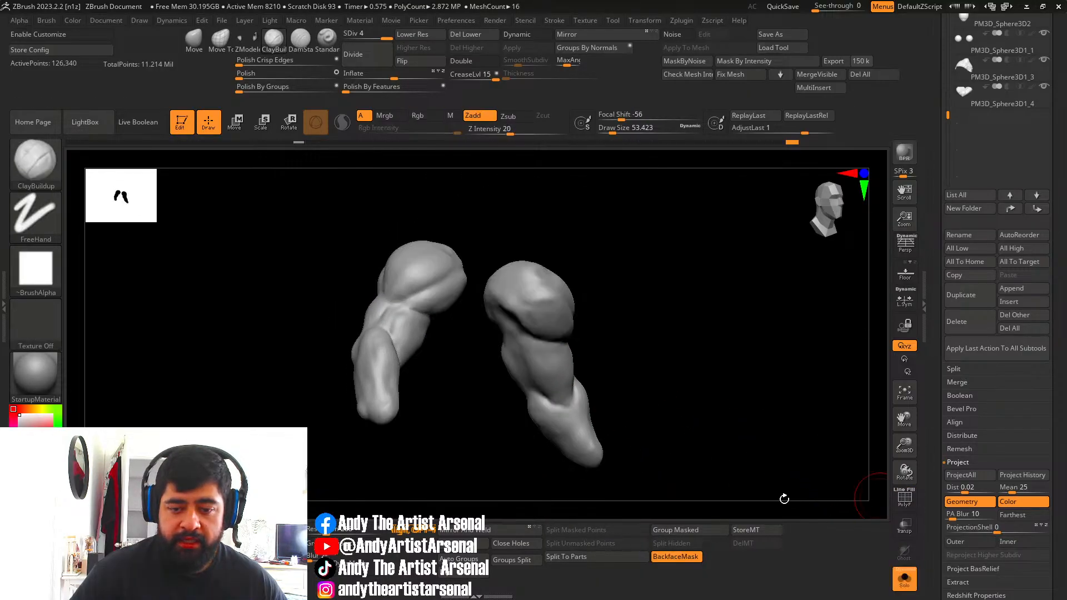
pyautogui.moveTo(457, 309)
pyautogui.keyDown('shift'); pyautogui.mouseDown(button='right')
pyautogui.moveTo(483, 313)
pyautogui.moveTo(473, 362)
pyautogui.mouseUp(button='right'); pyautogui.keyUp('shift')
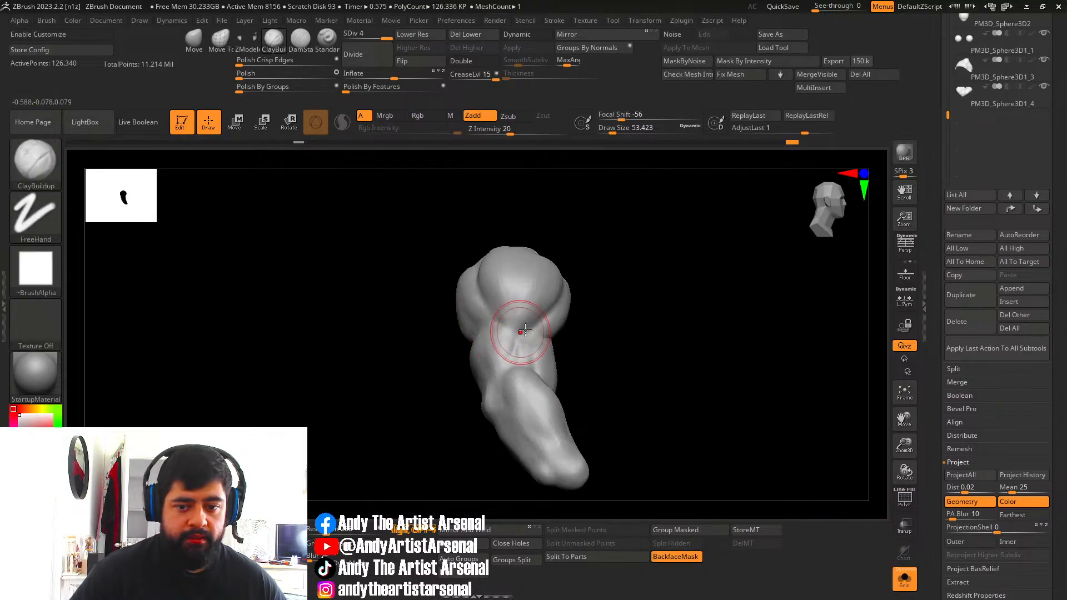
pyautogui.moveTo(526, 326); pyautogui.dragTo(513, 355, button='right')
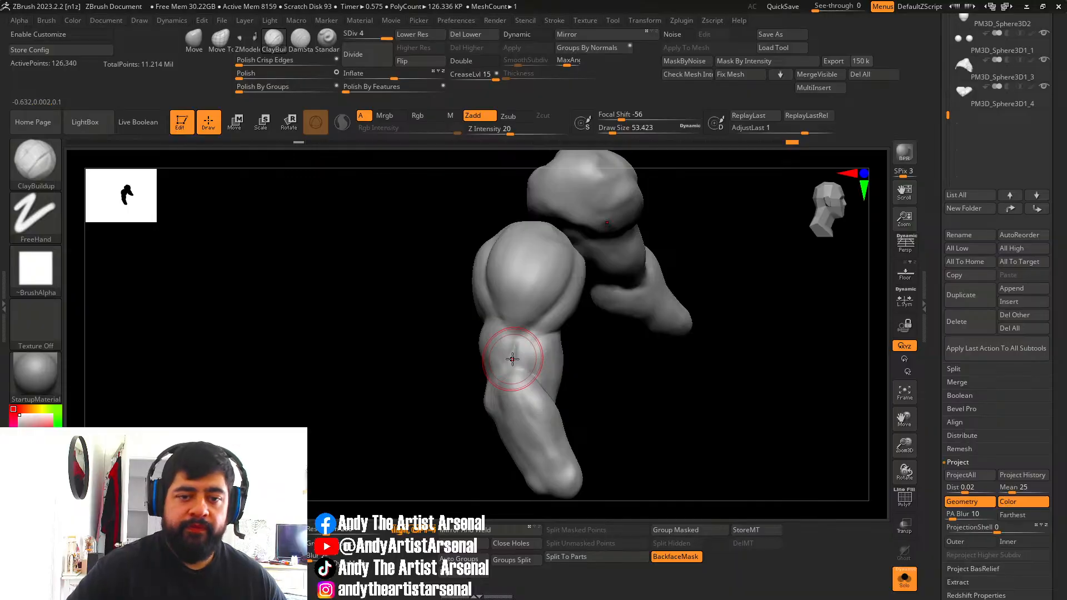
pyautogui.click(326, 41)
pyautogui.keyDown('alt'); pyautogui.moveTo(522, 265); pyautogui.dragTo(508, 294, button='right'); pyautogui.keyUp('alt')
pyautogui.moveTo(507, 294); pyautogui.dragTo(536, 305, button='right')
pyautogui.moveTo(497, 264); pyautogui.dragTo(491, 294)
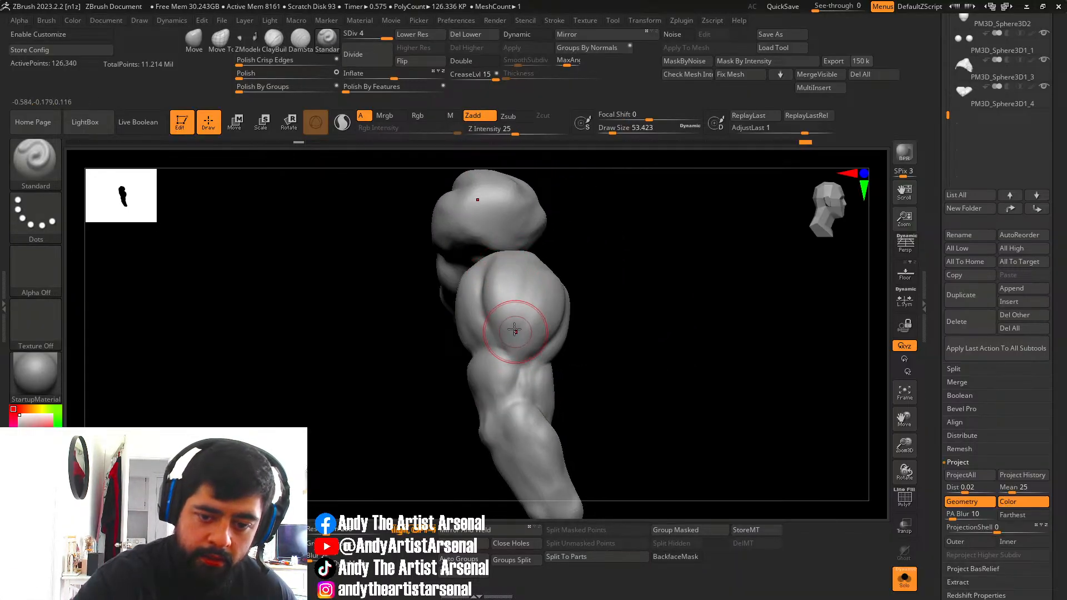
# Refine and smooth the muscle forms below the deltoid and around the upper arm with a smaller Standard brush.
pyautogui.press('[')
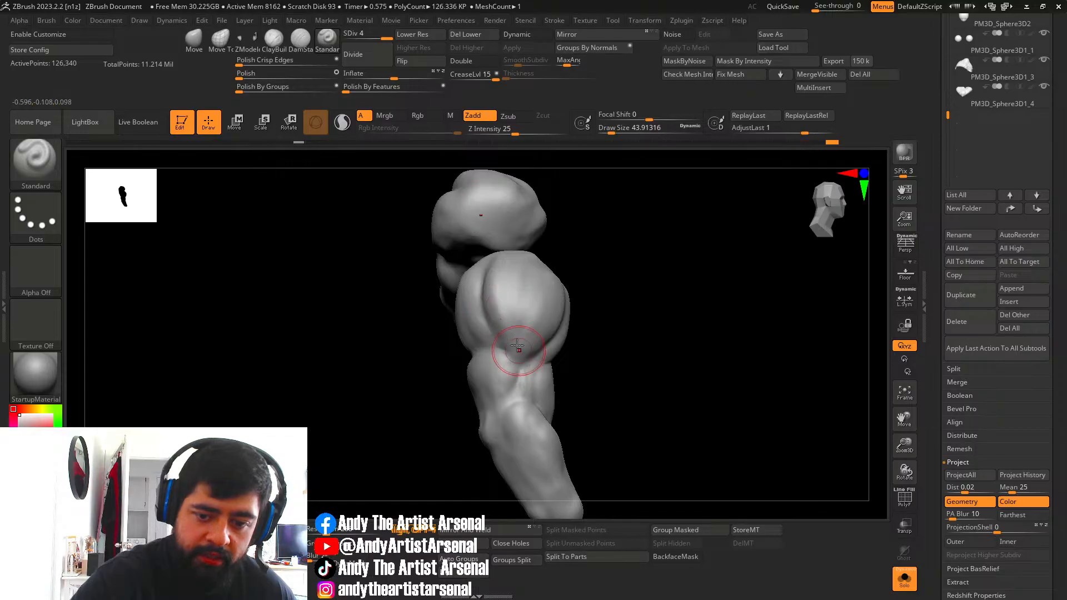
pyautogui.moveTo(518, 345)
pyautogui.mouseDown(button='right')
pyautogui.moveTo(510, 335)
pyautogui.moveTo(517, 364)
pyautogui.moveTo(543, 371)
pyautogui.mouseUp(button='right')
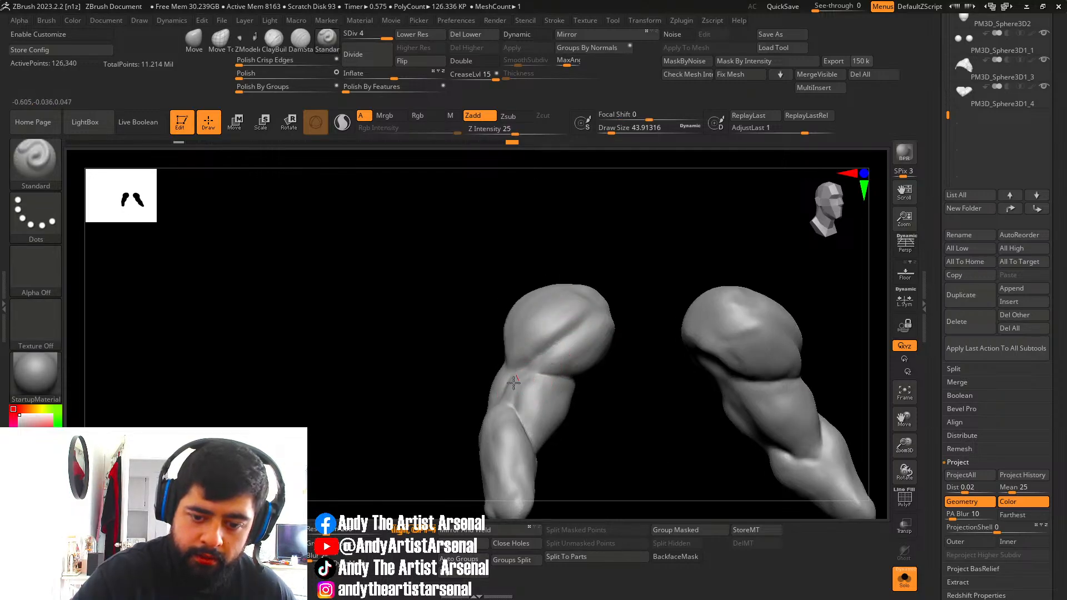
pyautogui.keyDown('alt'); pyautogui.moveTo(512, 412); pyautogui.dragTo(516, 371, button='right'); pyautogui.keyUp('alt')
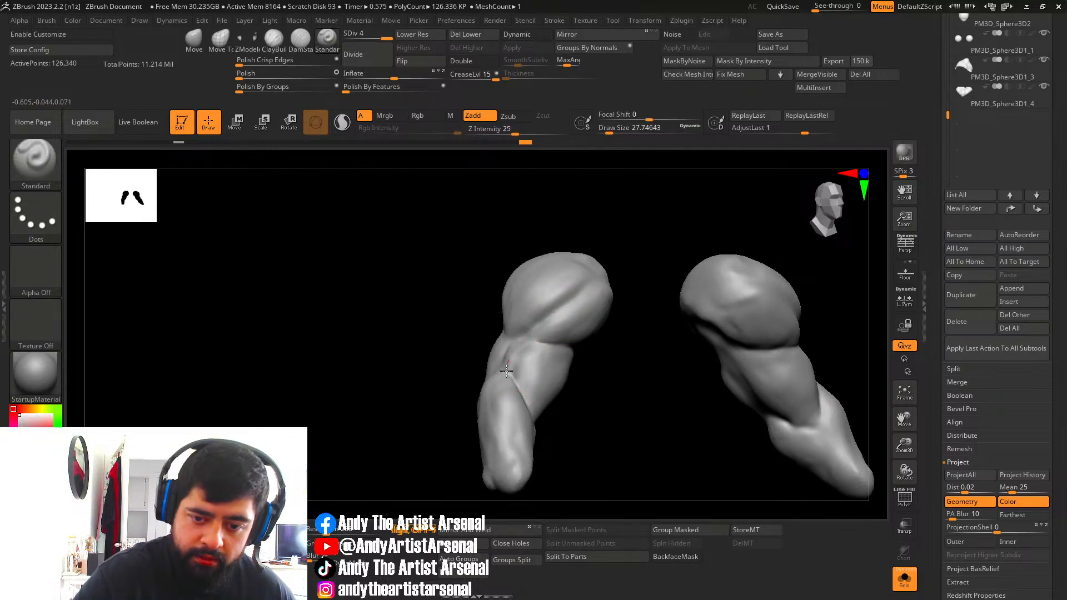
pyautogui.moveTo(518, 381)
pyautogui.mouseDown(button='right')
pyautogui.moveTo(527, 345)
pyautogui.moveTo(521, 384)
pyautogui.moveTo(535, 378)
pyautogui.mouseUp(button='right')
pyautogui.press('shift')
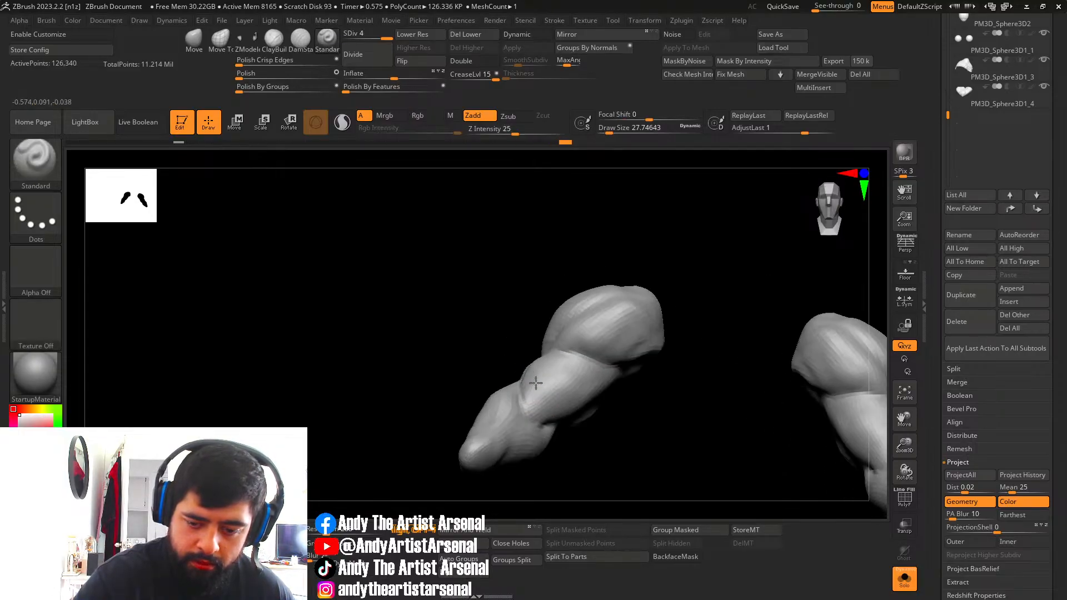
pyautogui.keyDown('shift'); pyautogui.moveTo(535, 379); pyautogui.dragTo(532, 386); pyautogui.keyUp('shift')
pyautogui.moveTo(541, 389)
pyautogui.mouseDown(button='right')
pyautogui.moveTo(595, 400)
pyautogui.moveTo(600, 341)
pyautogui.moveTo(631, 388)
pyautogui.moveTo(624, 410)
pyautogui.moveTo(609, 357)
pyautogui.moveTo(545, 387)
pyautogui.mouseUp(button='right')
pyautogui.press(']')
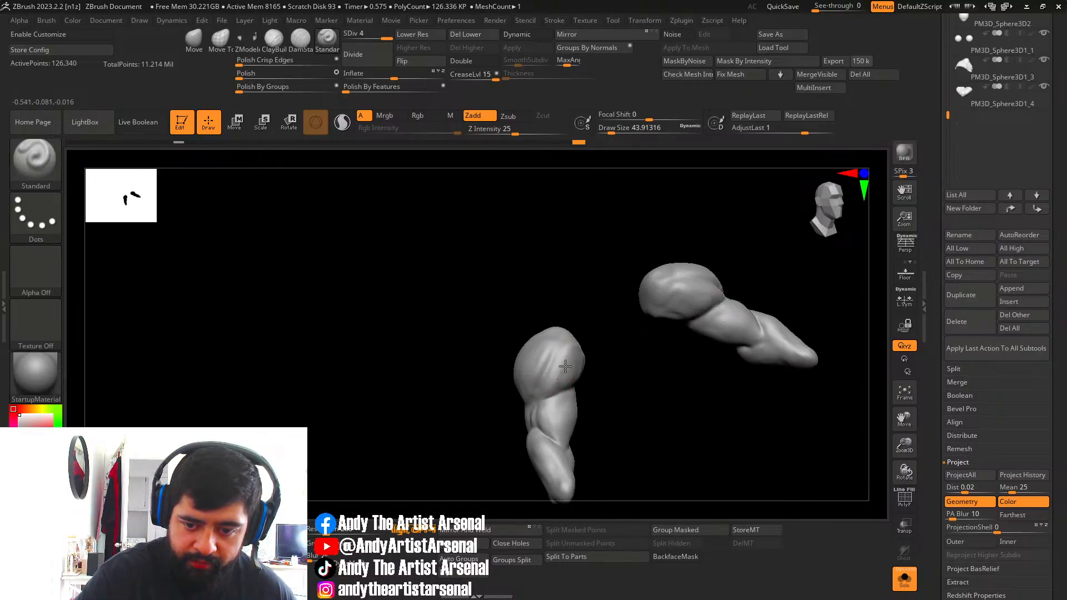
pyautogui.moveTo(564, 362)
pyautogui.mouseDown(button='right')
pyautogui.moveTo(636, 374)
pyautogui.moveTo(590, 393)
pyautogui.moveTo(584, 418)
pyautogui.mouseUp(button='right')
pyautogui.press('shift')
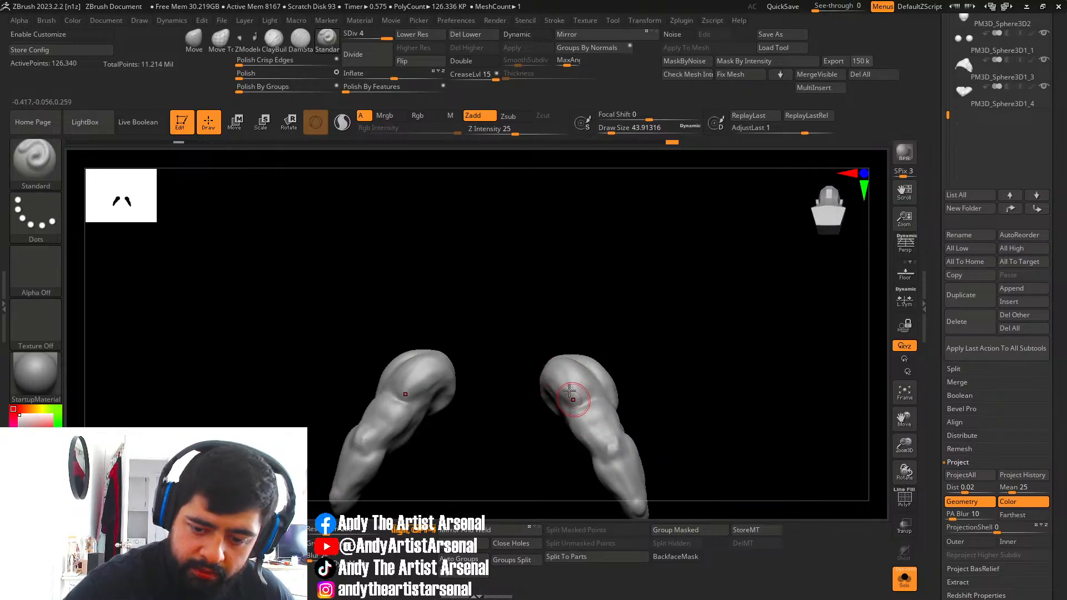
# Adjust the arms' silhouette with the Move brush at draw size 63.9, and show the whole bear again.
pyautogui.press('b')
pyautogui.press('m')
pyautogui.press('v')
pyautogui.moveTo(576, 401); pyautogui.dragTo(574, 384, button='right')
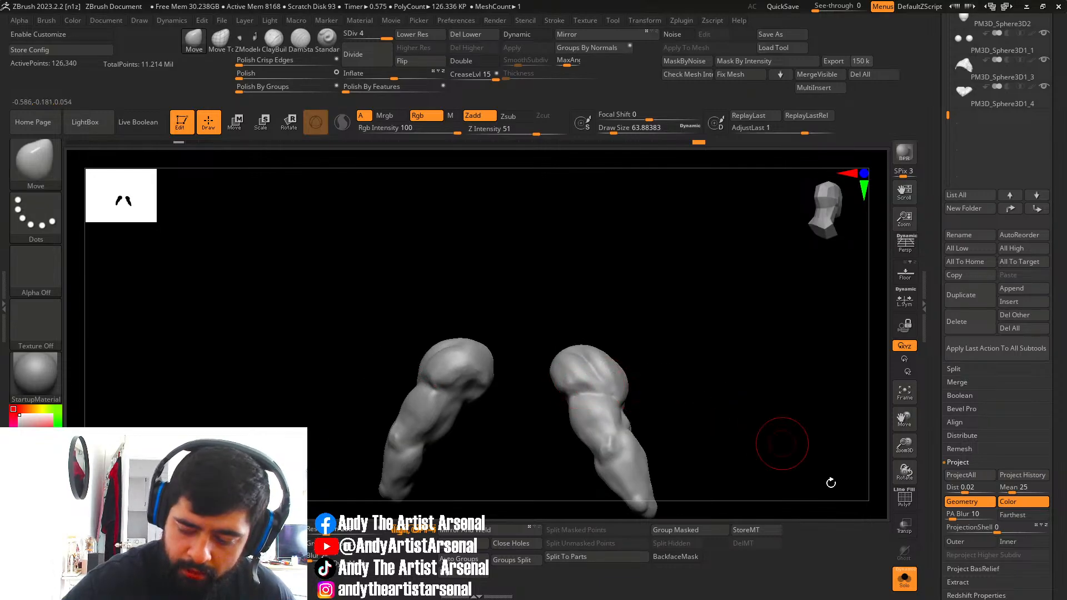
pyautogui.click(904, 579)
pyautogui.moveTo(621, 414)
pyautogui.keyDown('ctrl'); pyautogui.mouseDown(button='right')
pyautogui.moveTo(616, 377)
pyautogui.moveTo(618, 420)
pyautogui.mouseUp(button='right'); pyautogui.keyUp('ctrl')
pyautogui.moveTo(617, 419); pyautogui.dragTo(542, 389, button='right')
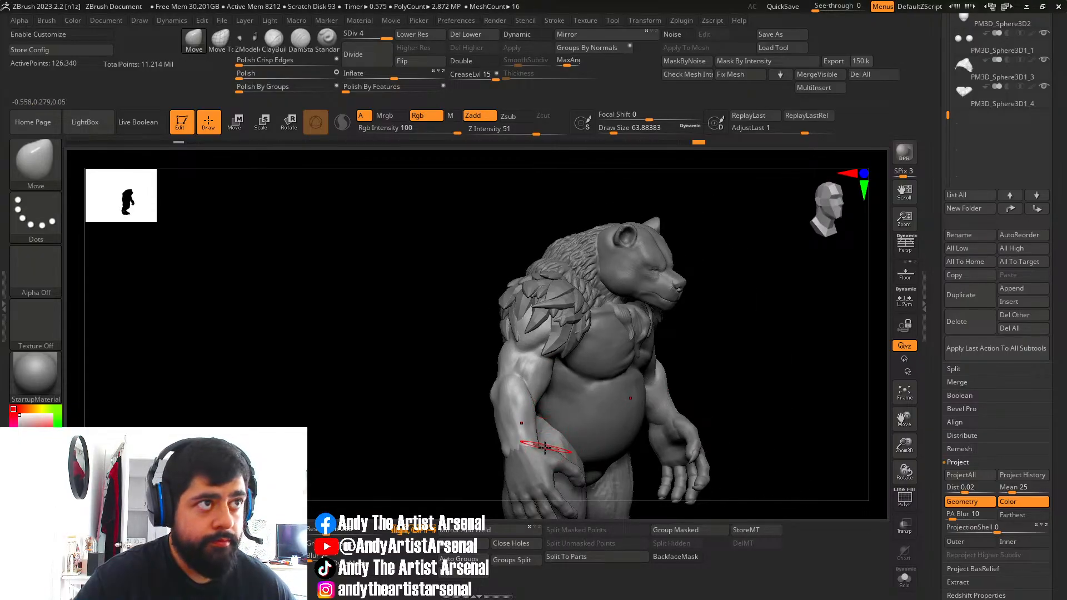
# Isolate the arms, choose the ClayBuildup brush, undo the last change and store a morph target for the arms.
pyautogui.click(904, 579)
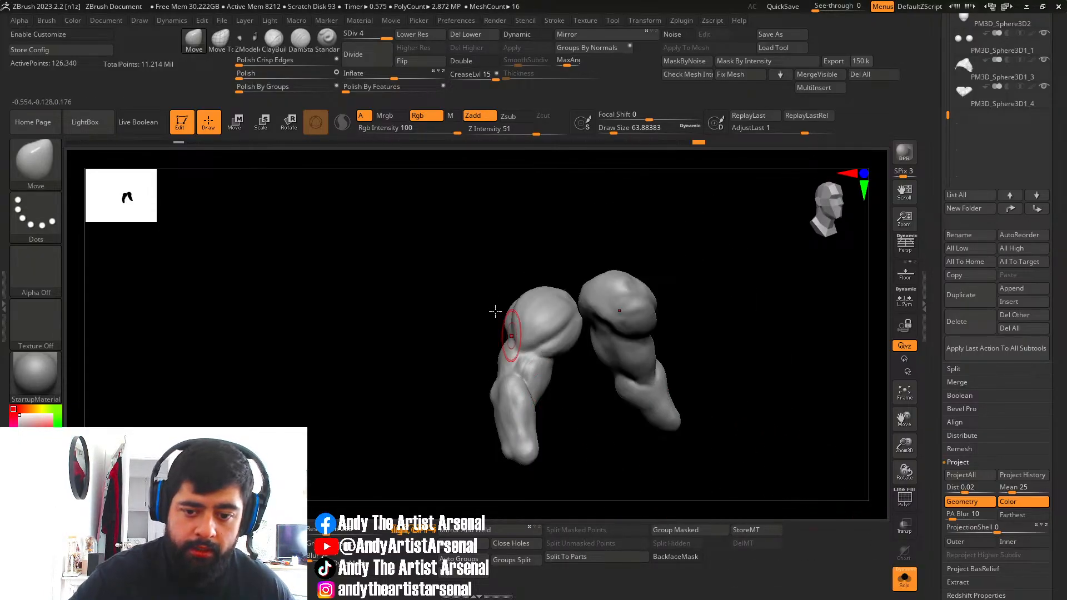
pyautogui.click(285, 48)
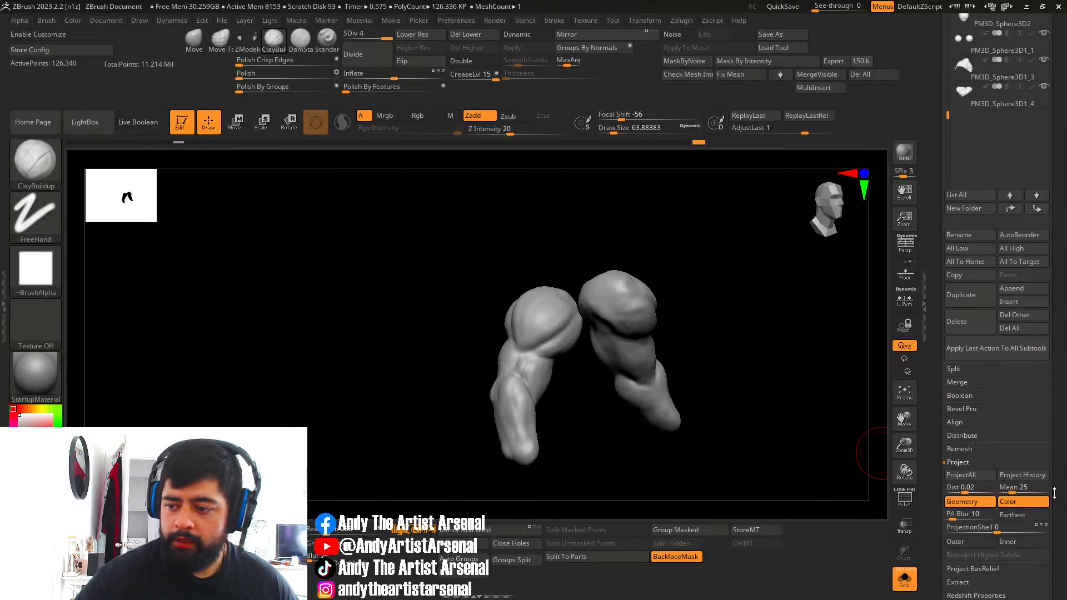
pyautogui.moveTo(1053, 494); pyautogui.dragTo(1050, 425)
pyautogui.click(959, 487)
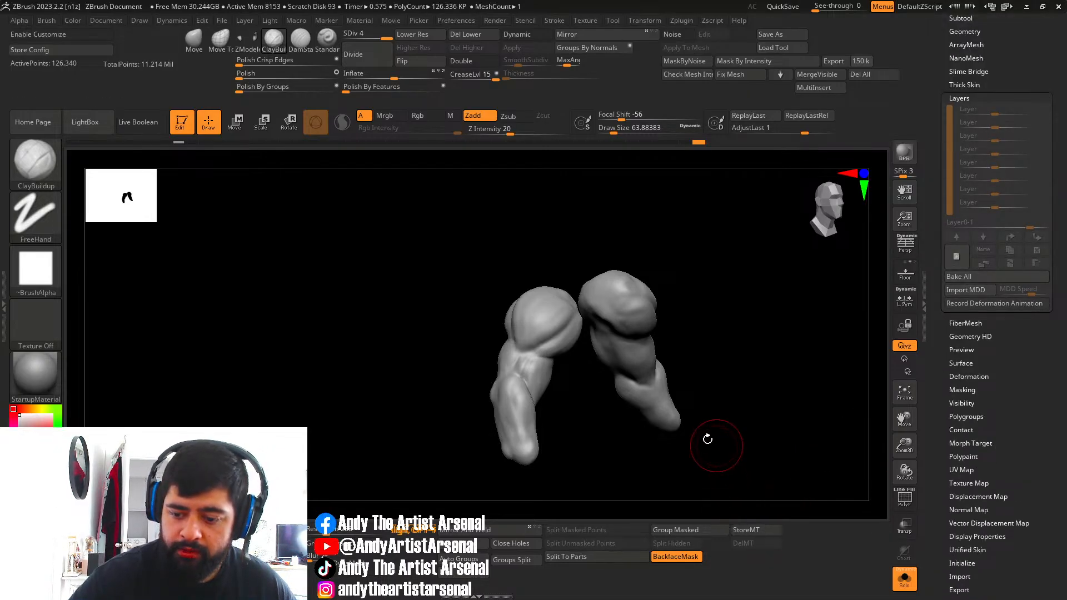
pyautogui.hotkey('ctrl', 'z')
pyautogui.click(769, 532)
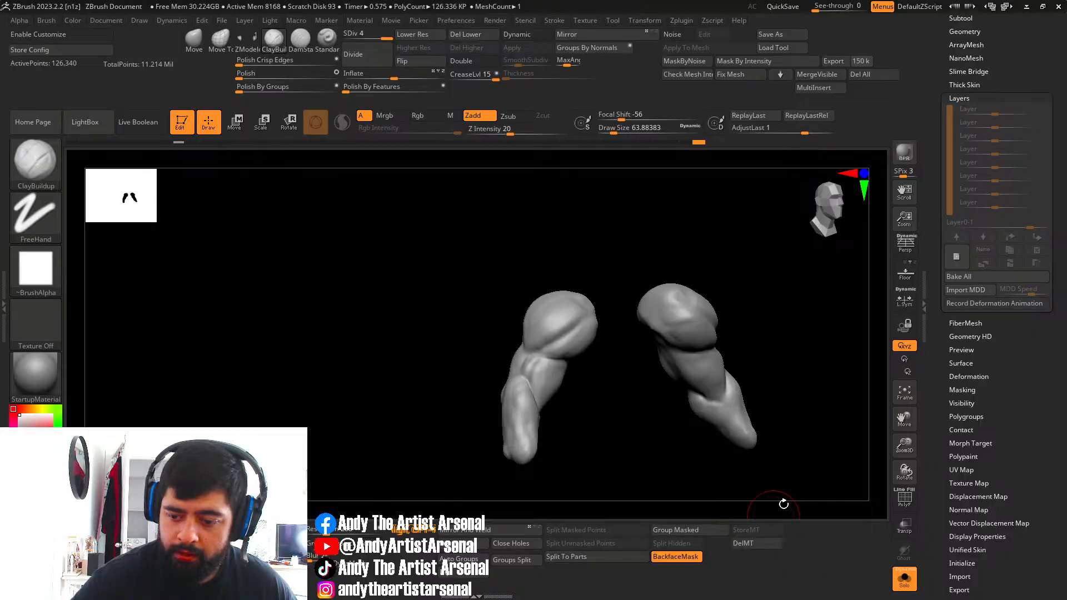
# Add a new layer to the arms and sculpt vertical muscle fibres on the side deltoid with ClayBuildup at draw size 39.5.
pyautogui.click(956, 259)
pyautogui.moveTo(550, 369); pyautogui.dragTo(590, 372, button='right')
pyautogui.keyDown('ctrl'); pyautogui.moveTo(556, 373); pyautogui.dragTo(537, 445, button='right'); pyautogui.keyUp('ctrl')
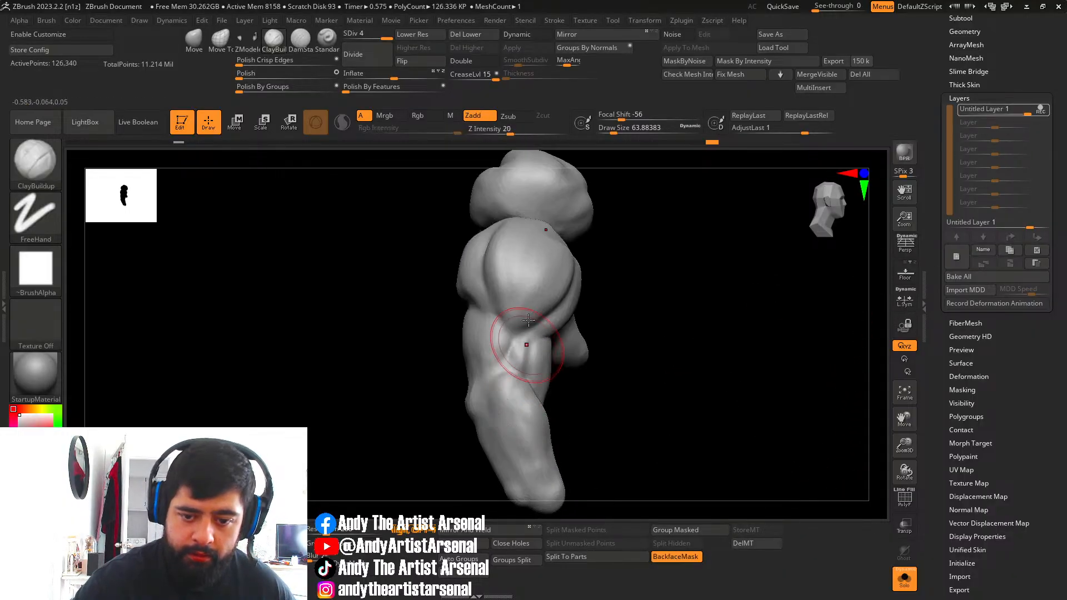
pyautogui.press('s')
pyautogui.moveTo(528, 309); pyautogui.dragTo(524, 308)
pyautogui.keyDown('alt'); pyautogui.moveTo(533, 320); pyautogui.dragTo(528, 370, button='right'); pyautogui.keyUp('alt')
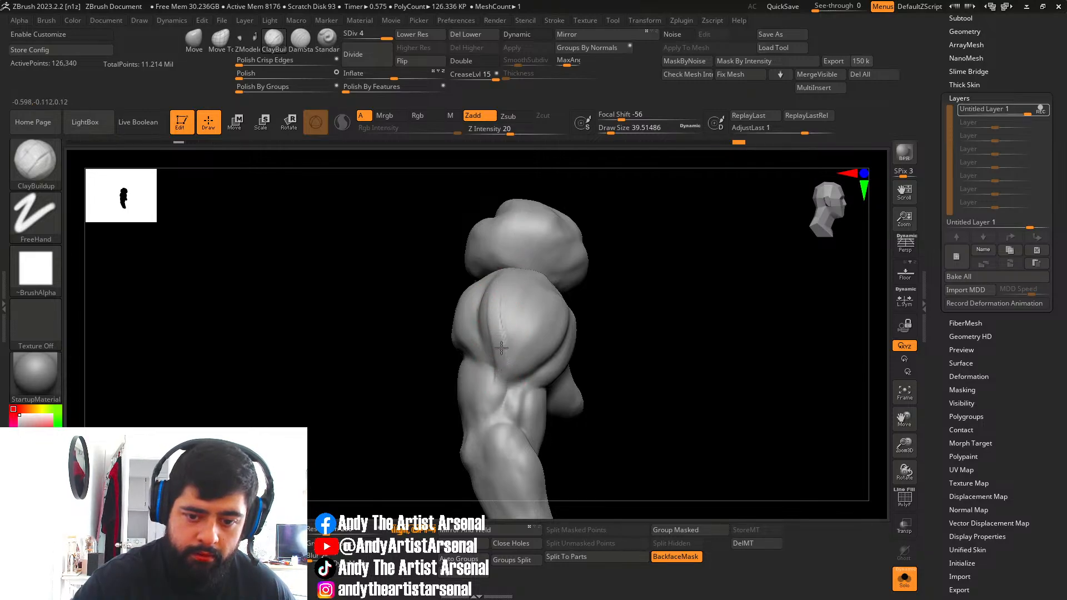
pyautogui.moveTo(501, 348); pyautogui.dragTo(500, 375)
pyautogui.moveTo(501, 304); pyautogui.dragTo(499, 372)
pyautogui.moveTo(498, 290); pyautogui.dragTo(497, 306)
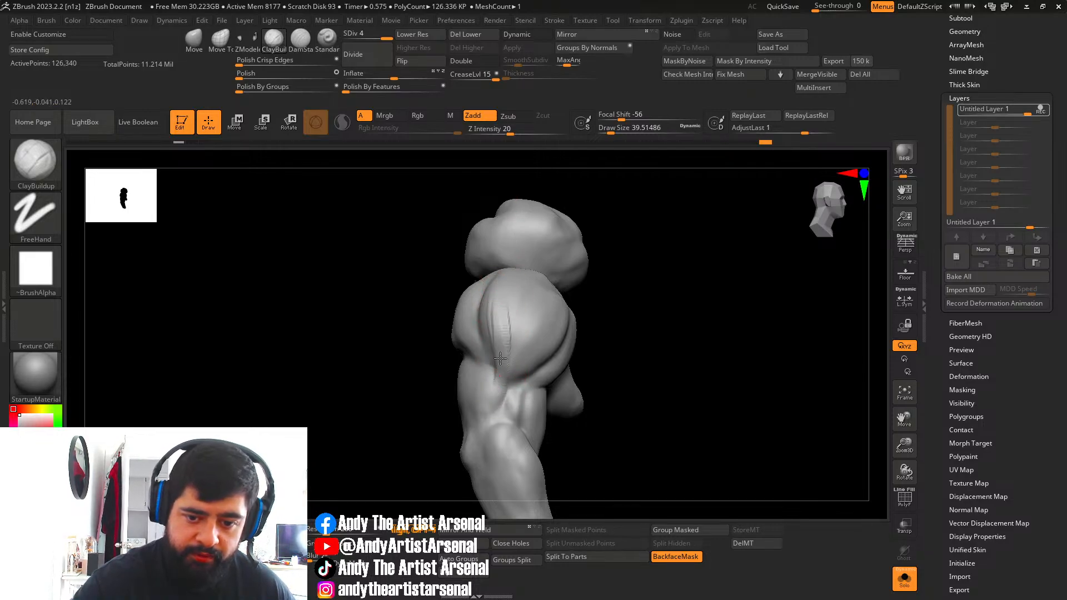
pyautogui.moveTo(500, 359); pyautogui.dragTo(502, 361)
# Extend the muscle striations across the middle of the deltoid, from the shoulder top down to its lower point.
pyautogui.moveTo(514, 334); pyautogui.dragTo(505, 356, button='right')
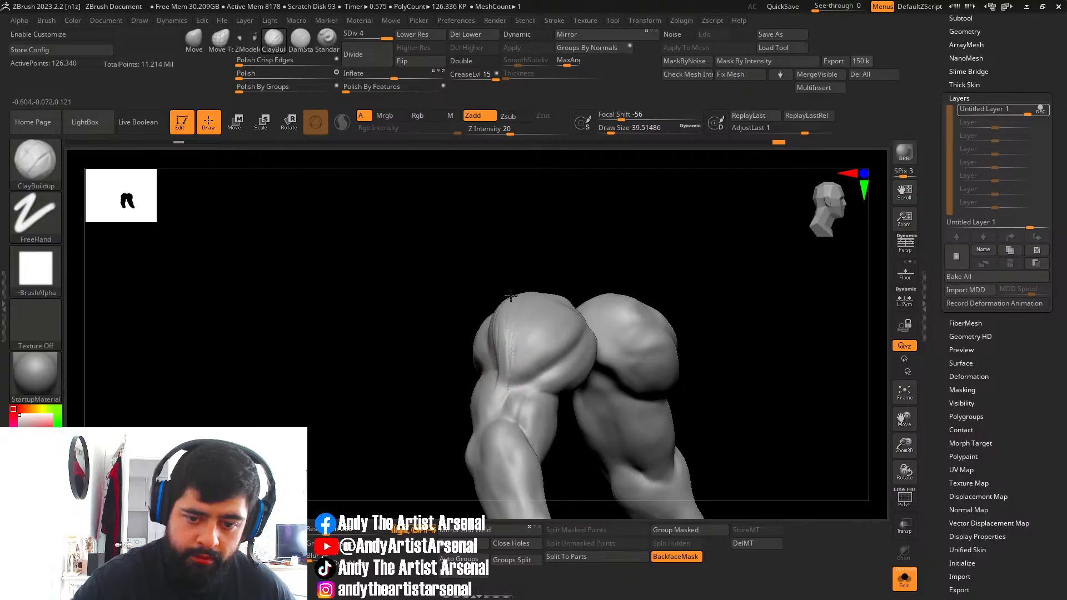
pyautogui.moveTo(514, 310); pyautogui.dragTo(509, 370, button='right')
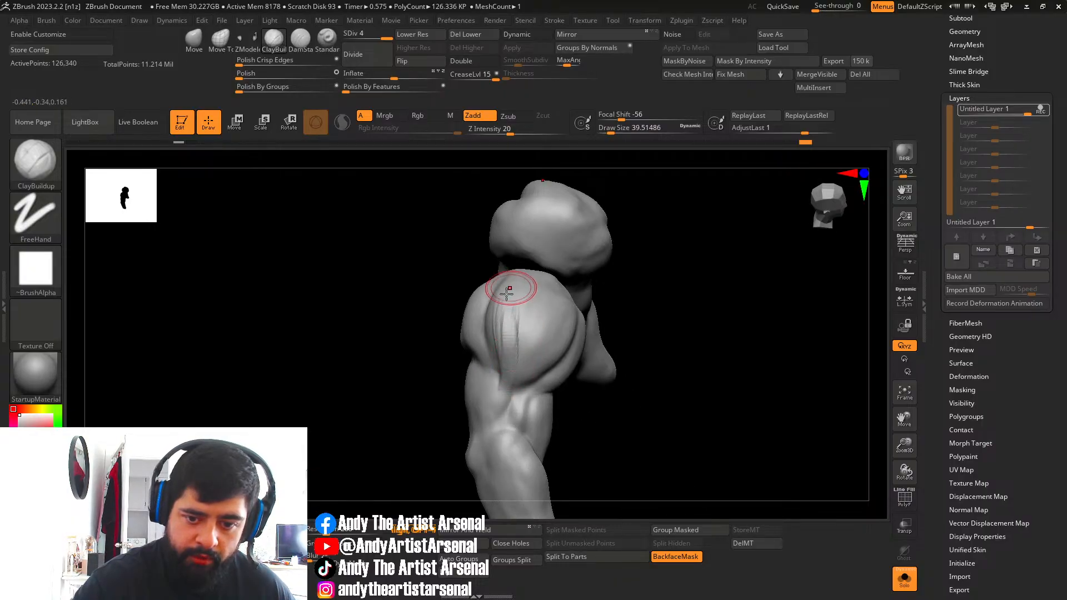
pyautogui.press('shift')
pyautogui.moveTo(520, 340); pyautogui.dragTo(532, 304, button='right')
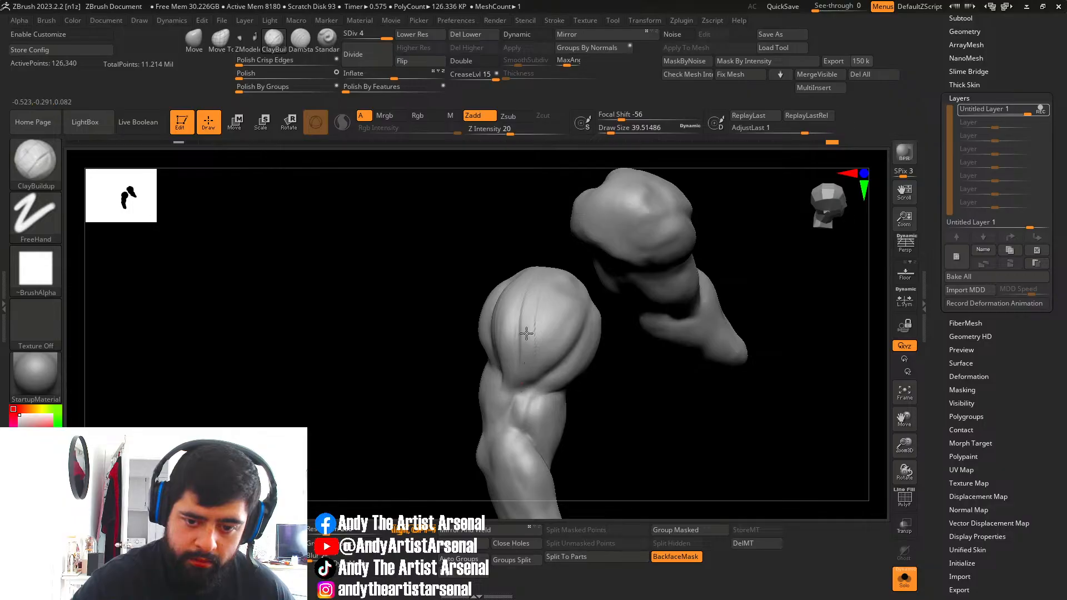
pyautogui.moveTo(540, 294); pyautogui.dragTo(545, 276)
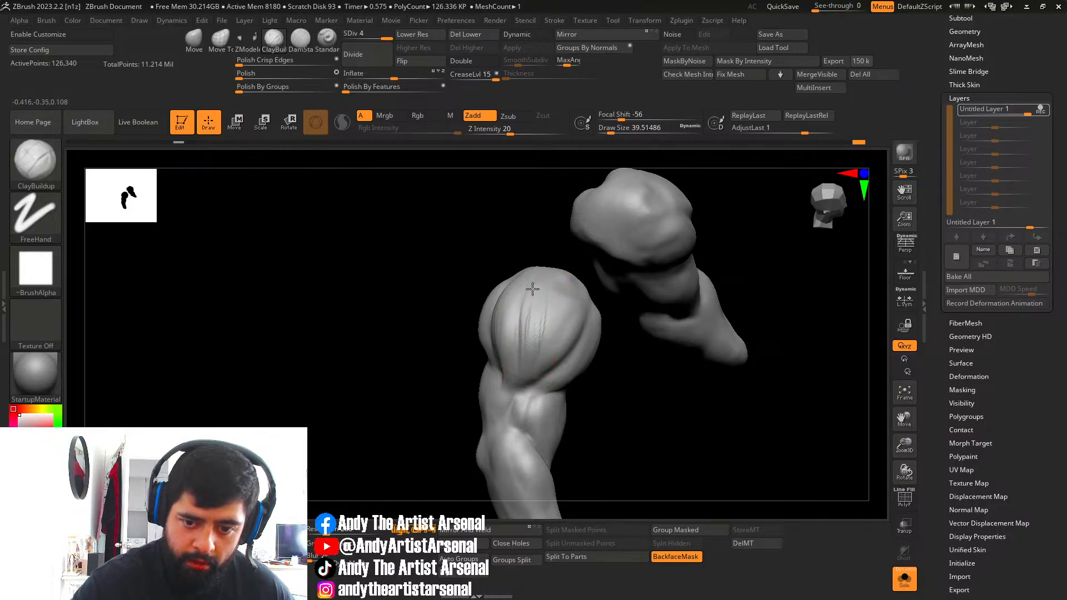
pyautogui.moveTo(529, 329); pyautogui.dragTo(523, 380)
pyautogui.moveTo(523, 380); pyautogui.dragTo(540, 355, button='right')
pyautogui.moveTo(525, 314); pyautogui.dragTo(522, 353)
pyautogui.moveTo(533, 328); pyautogui.dragTo(521, 335, button='right')
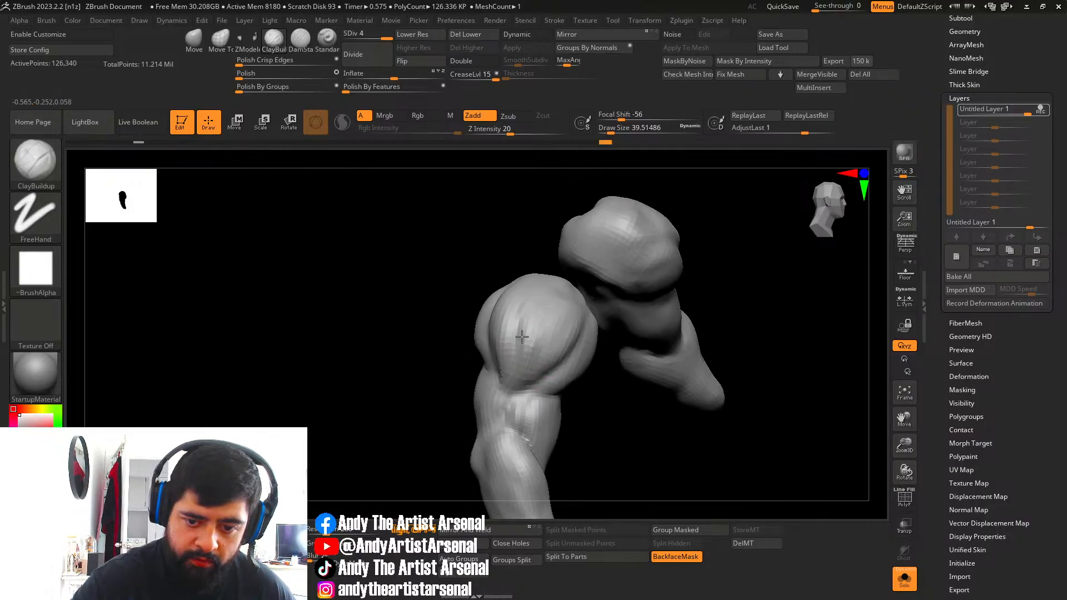
pyautogui.moveTo(527, 294); pyautogui.dragTo(523, 370)
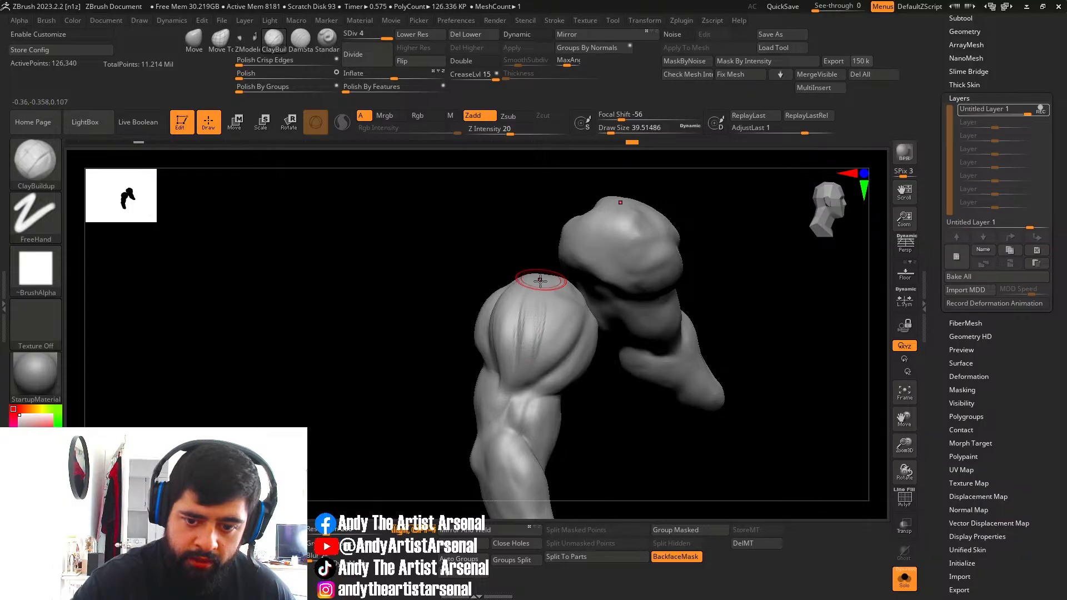
pyautogui.moveTo(537, 318); pyautogui.dragTo(534, 266, button='right')
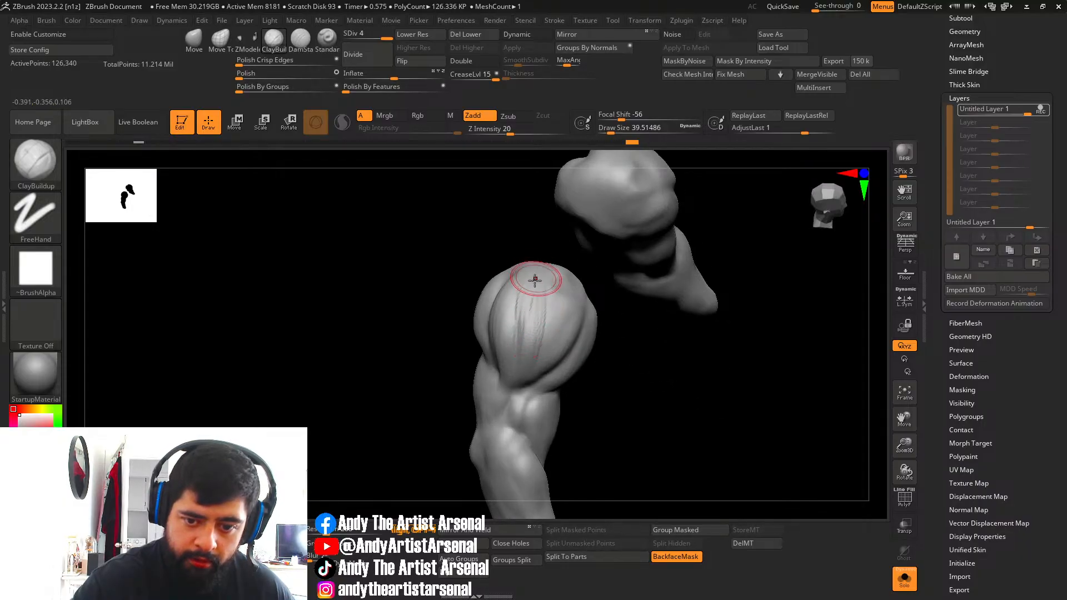
# Reduce the draw size to 31.4 and sculpt thinner striations over the upper and front part of the side deltoid.
pyautogui.press('[')
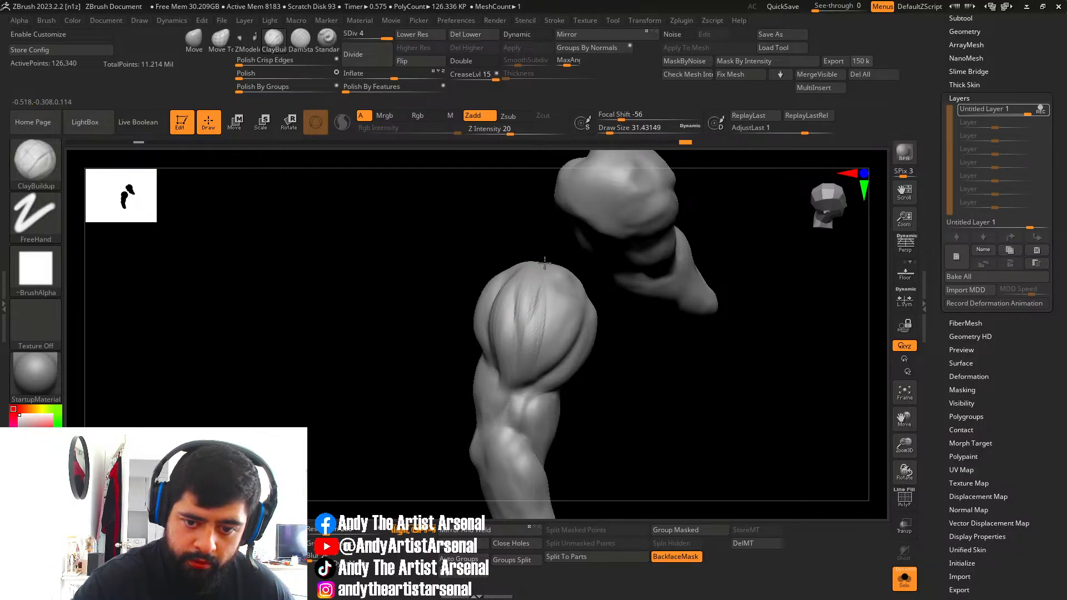
pyautogui.moveTo(532, 297); pyautogui.dragTo(526, 313)
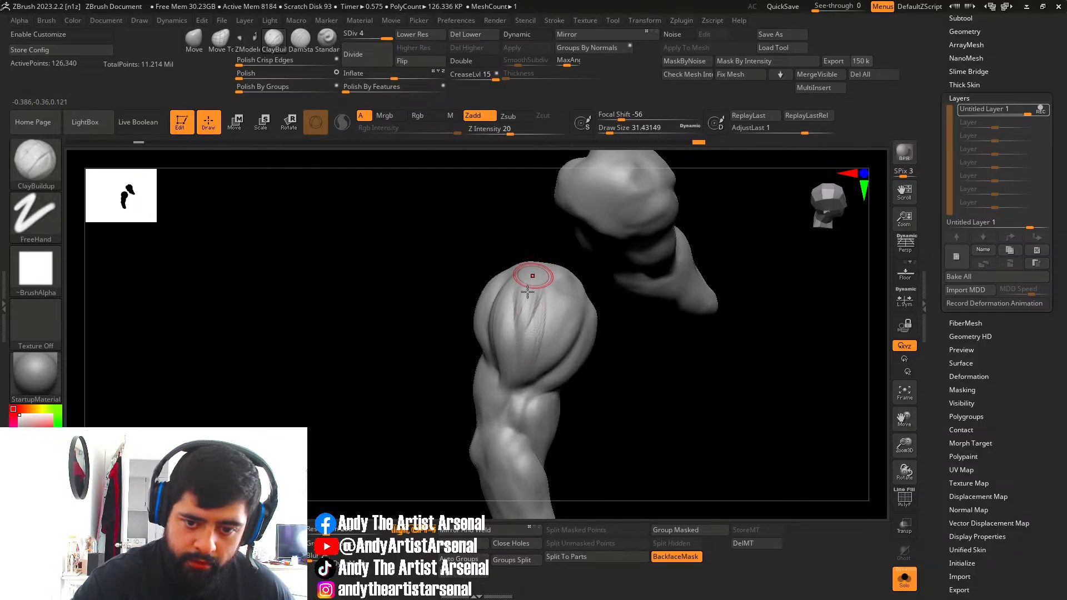
pyautogui.moveTo(529, 292)
pyautogui.mouseDown(button='right')
pyautogui.moveTo(557, 293)
pyautogui.moveTo(545, 317)
pyautogui.mouseUp(button='right')
pyautogui.moveTo(541, 318); pyautogui.dragTo(529, 349)
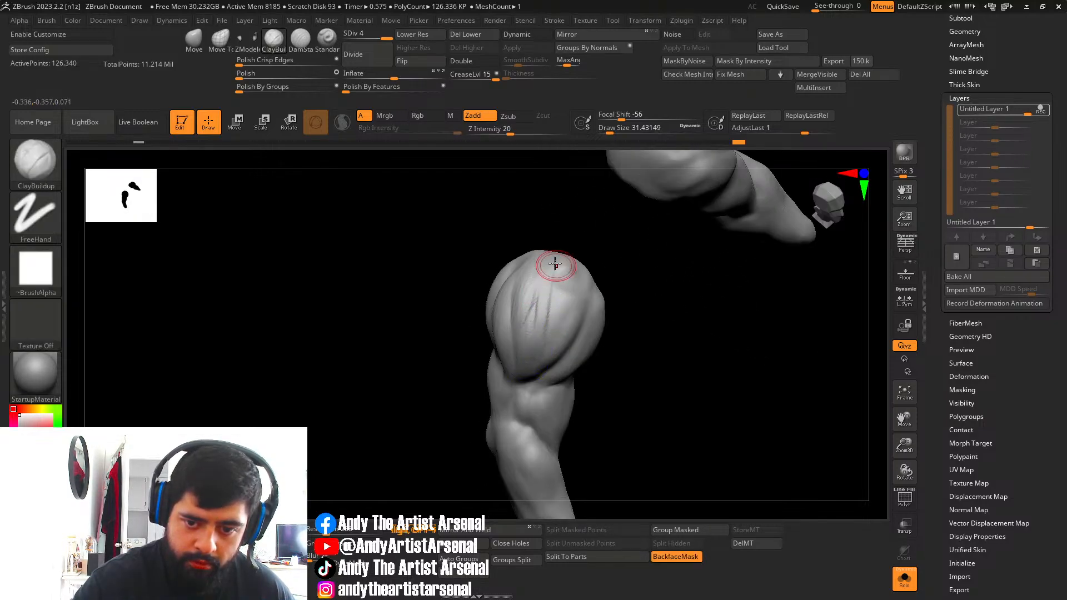
pyautogui.moveTo(561, 269); pyautogui.dragTo(549, 326)
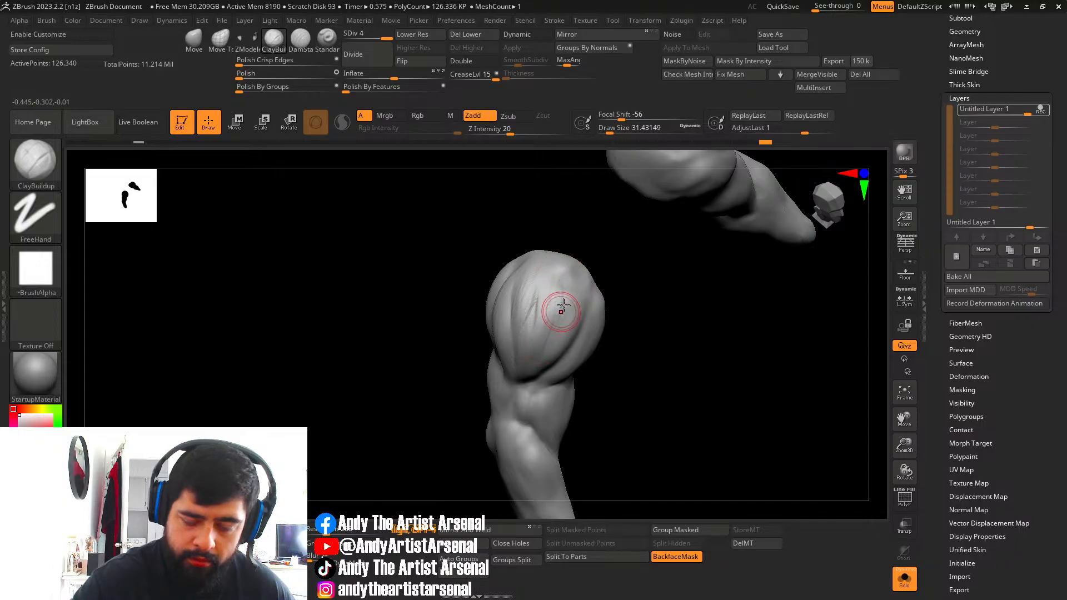
pyautogui.moveTo(563, 306); pyautogui.dragTo(565, 281, button='right')
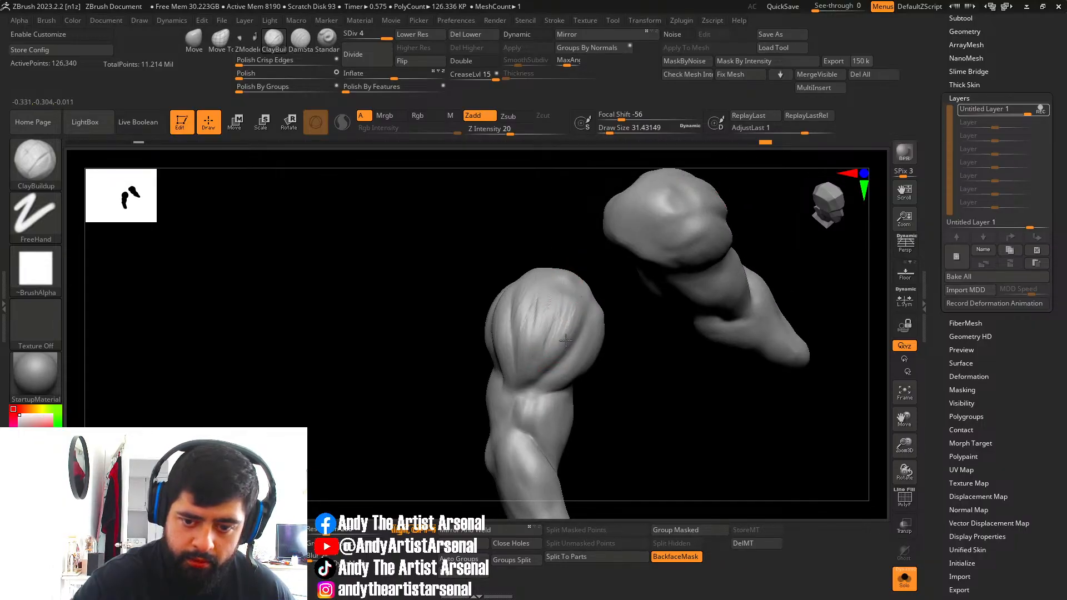
pyautogui.moveTo(575, 284); pyautogui.dragTo(556, 354)
pyautogui.moveTo(557, 354); pyautogui.dragTo(656, 340, button='right')
# Build diagonal muscle fibres along the lower rear deltoid with ClayBuildup and smooth them into the form.
pyautogui.moveTo(495, 333); pyautogui.dragTo(517, 329, button='right')
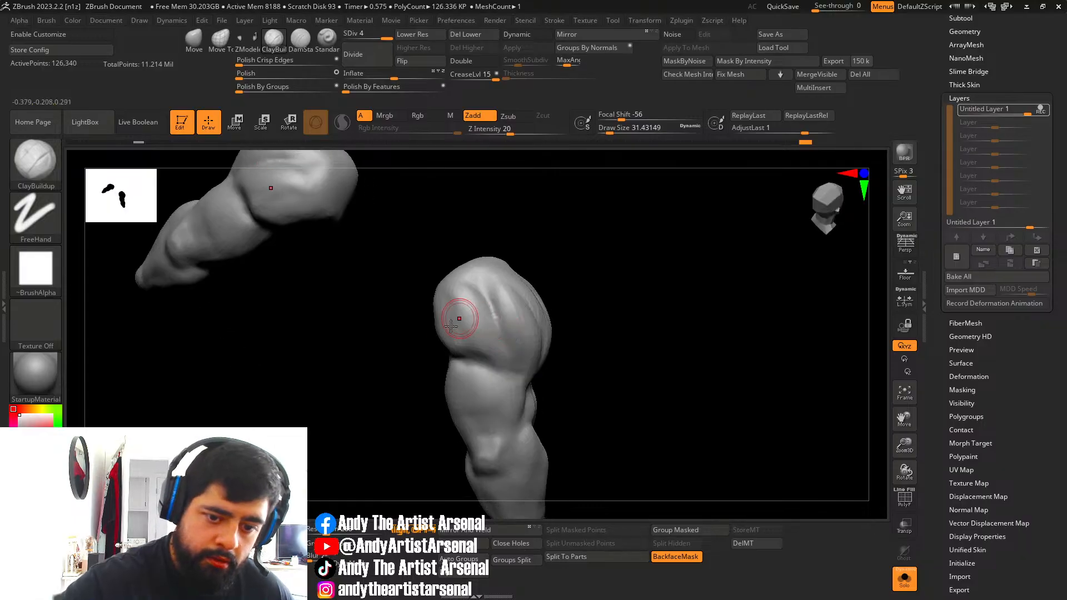
pyautogui.moveTo(451, 327); pyautogui.dragTo(485, 321, button='right')
pyautogui.moveTo(435, 322); pyautogui.dragTo(485, 359)
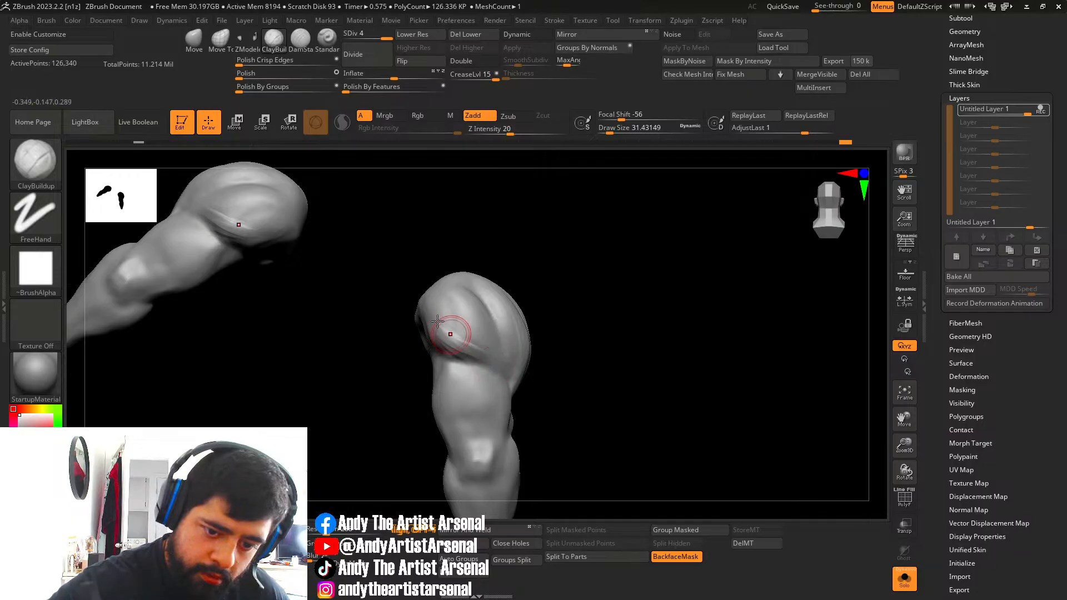
pyautogui.keyDown('shift'); pyautogui.moveTo(436, 306); pyautogui.dragTo(464, 310); pyautogui.keyUp('shift')
pyautogui.moveTo(463, 310); pyautogui.dragTo(436, 301, button='right')
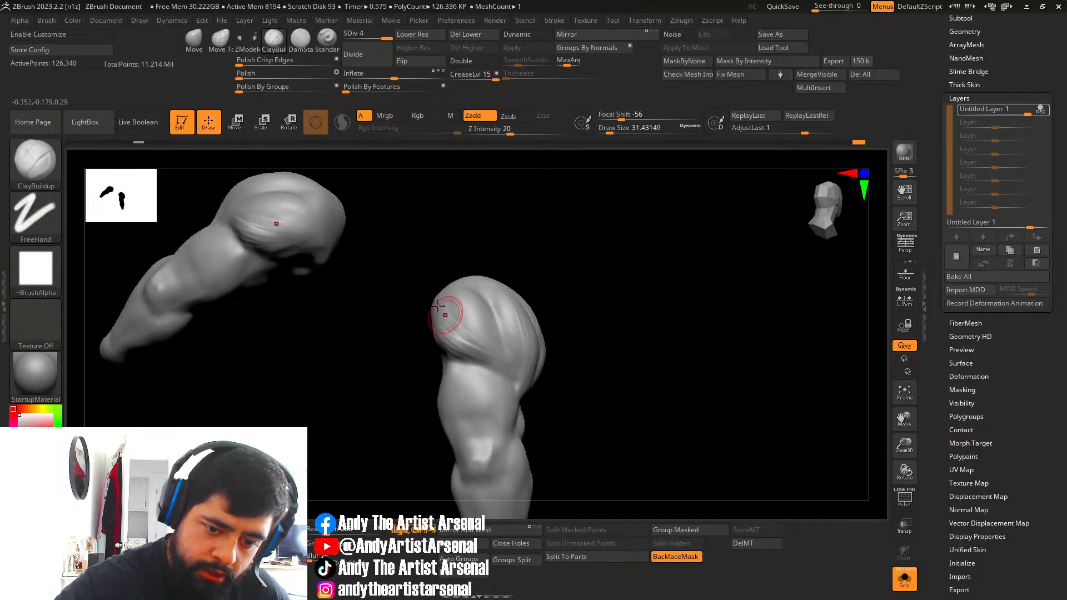
pyautogui.moveTo(446, 308); pyautogui.dragTo(477, 339)
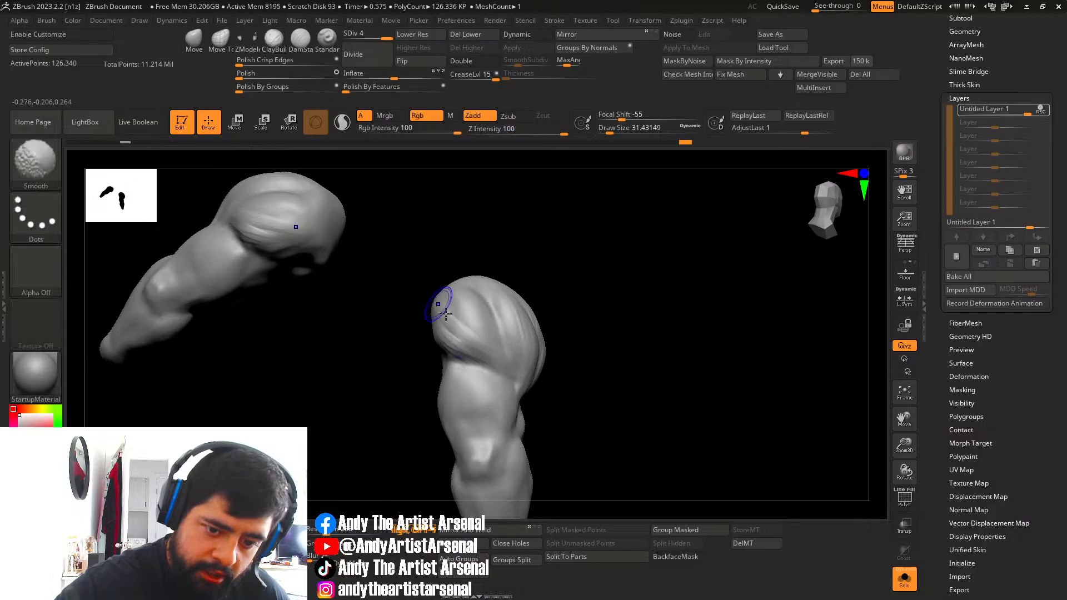
pyautogui.keyDown('shift'); pyautogui.moveTo(440, 306); pyautogui.dragTo(459, 340); pyautogui.keyUp('shift')
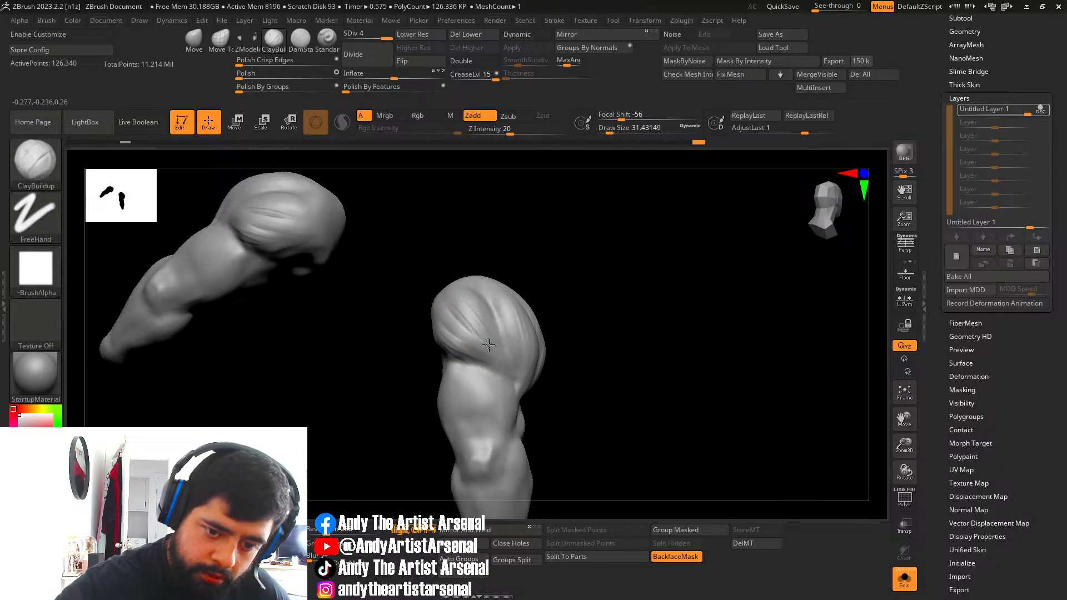
# Layer additional diagonal fibre strokes over the rear deltoid toward the side head of the muscle.
pyautogui.moveTo(460, 293); pyautogui.dragTo(467, 304, button='right')
pyautogui.moveTo(467, 305); pyautogui.dragTo(487, 338)
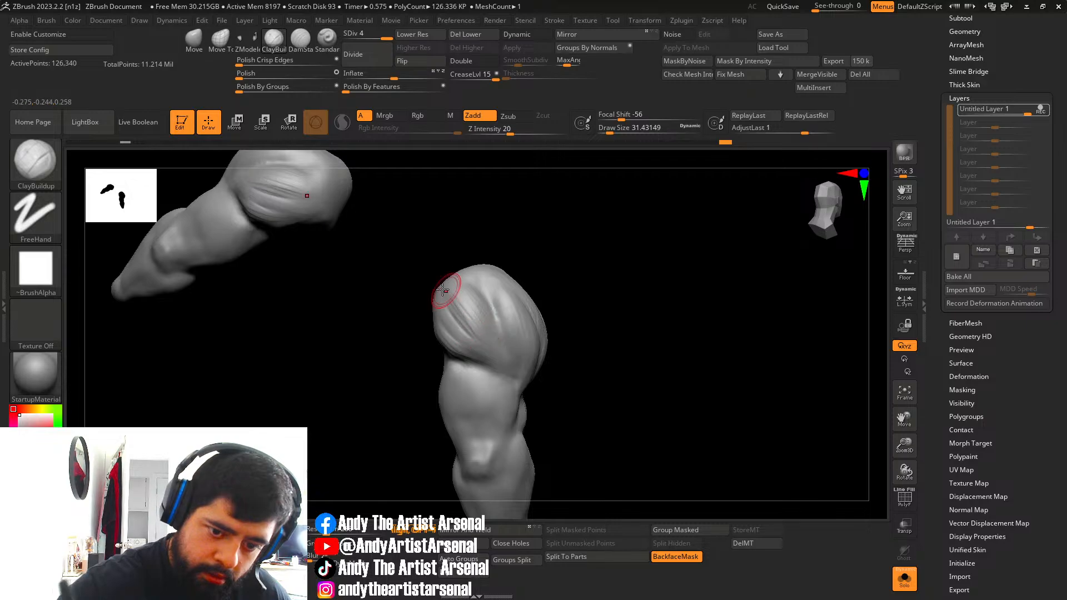
pyautogui.moveTo(442, 290); pyautogui.dragTo(482, 346)
pyautogui.moveTo(461, 311); pyautogui.dragTo(466, 295, button='right')
pyautogui.moveTo(466, 294); pyautogui.dragTo(484, 333)
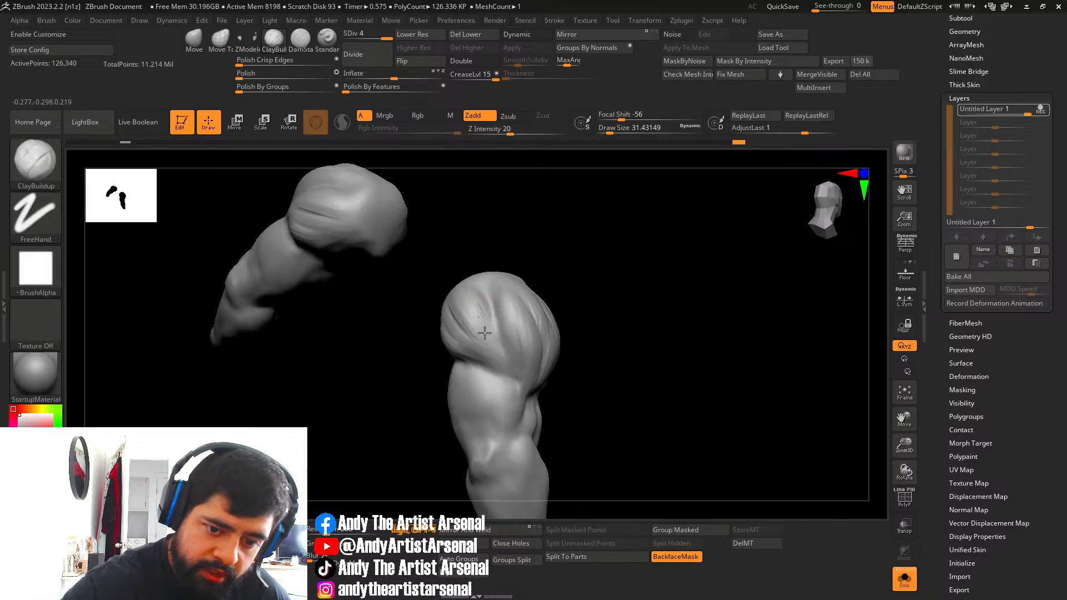
# Sculpt fibres on the upper rear deltoid, refining the striations with a draw size of 18.1.
pyautogui.moveTo(484, 332); pyautogui.dragTo(476, 300, button='right')
pyautogui.moveTo(453, 280); pyautogui.dragTo(479, 325)
pyautogui.moveTo(479, 325)
pyautogui.mouseDown(button='right')
pyautogui.moveTo(471, 282)
pyautogui.moveTo(486, 291)
pyautogui.mouseUp(button='right')
pyautogui.press('s')
pyautogui.moveTo(486, 290); pyautogui.dragTo(484, 290)
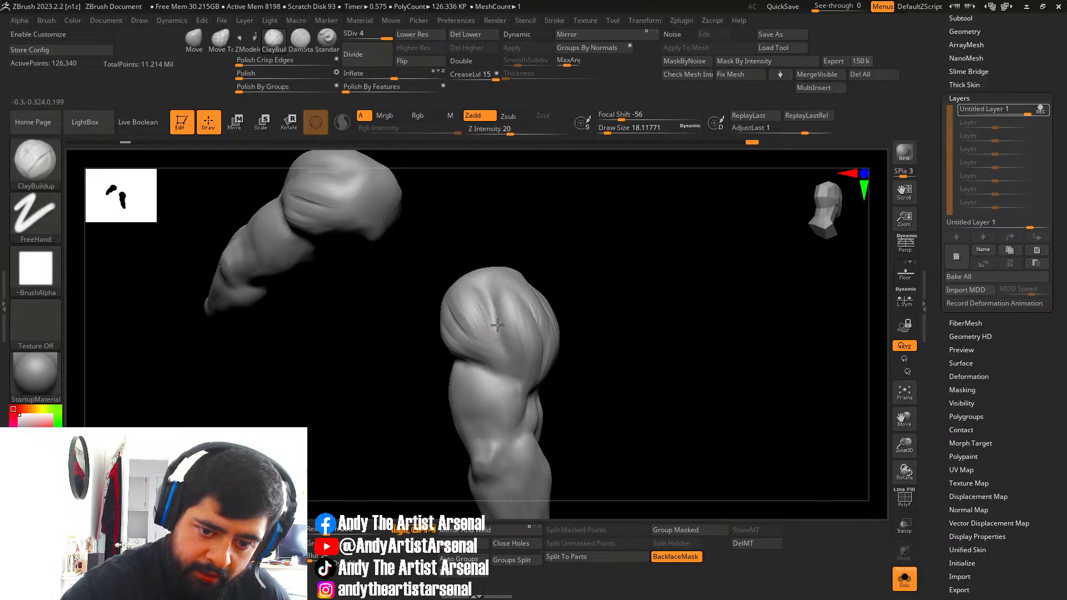
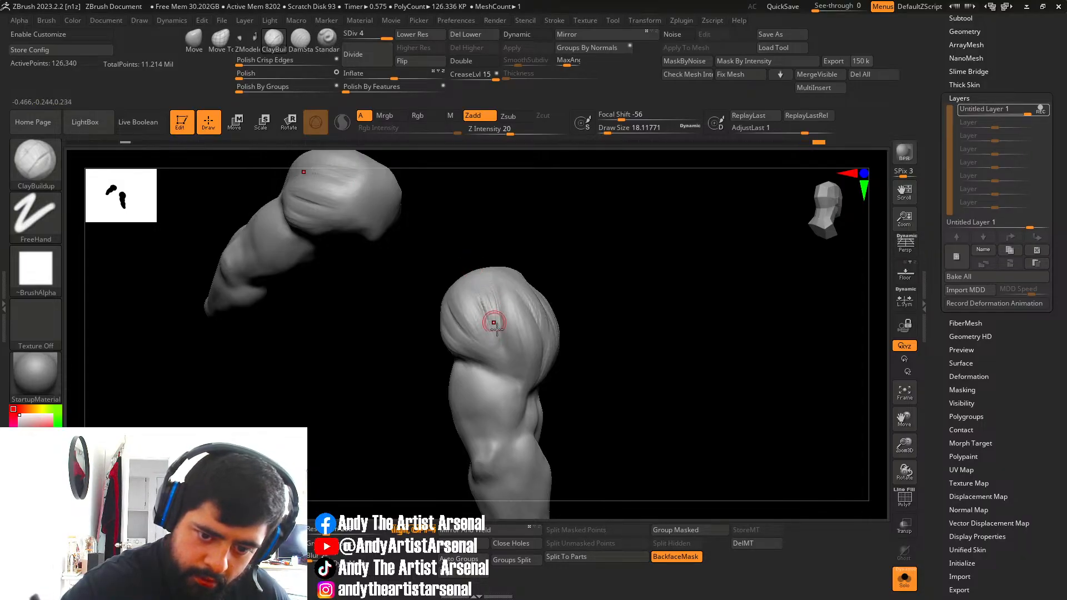
# Sculpt long vertical striations down the front deltoid with ClayBuildup at draw size 24.3.
pyautogui.moveTo(508, 292)
pyautogui.mouseDown(button='right')
pyautogui.moveTo(575, 348)
pyautogui.moveTo(577, 336)
pyautogui.moveTo(611, 338)
pyautogui.moveTo(635, 381)
pyautogui.moveTo(584, 330)
pyautogui.mouseUp(button='right')
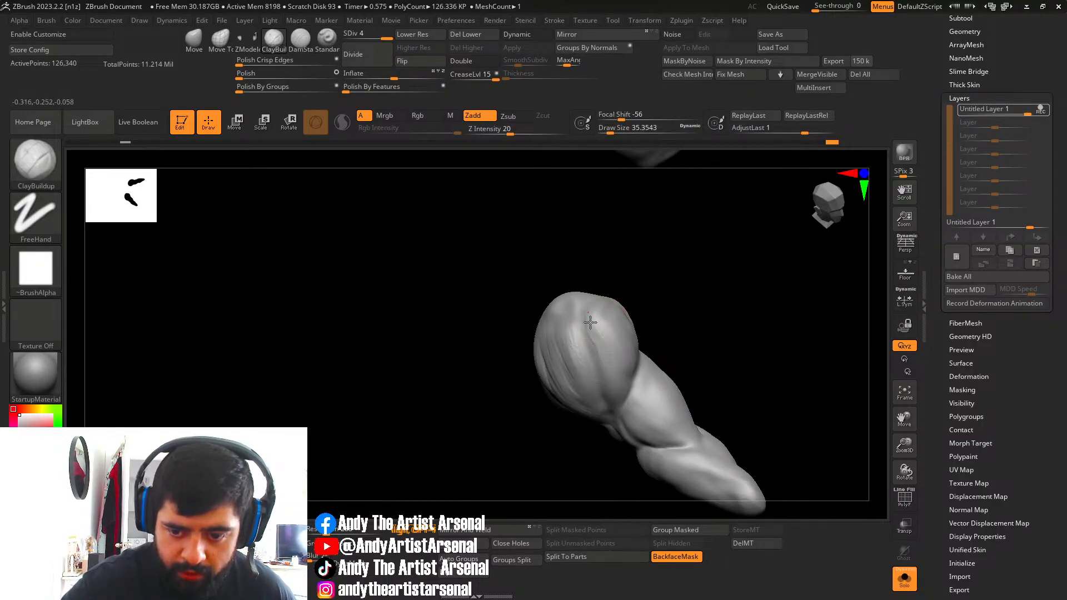
pyautogui.moveTo(594, 326); pyautogui.dragTo(603, 369)
pyautogui.press('[')
pyautogui.moveTo(590, 314); pyautogui.dragTo(597, 379)
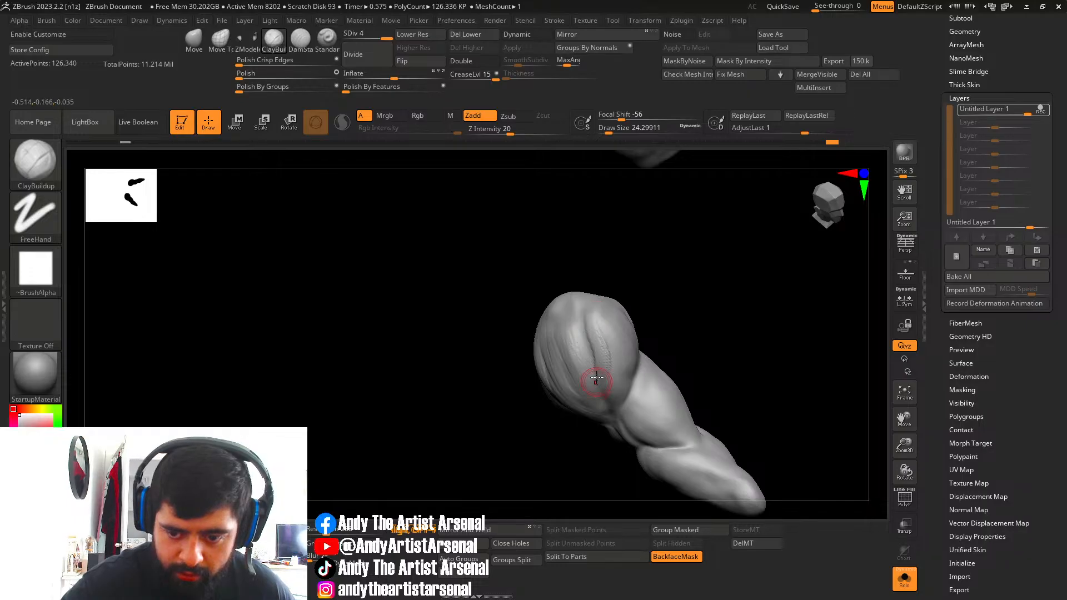
pyautogui.moveTo(597, 331); pyautogui.dragTo(600, 375)
pyautogui.moveTo(586, 305)
pyautogui.mouseDown()
pyautogui.moveTo(598, 371)
pyautogui.moveTo(602, 318)
pyautogui.mouseUp()
pyautogui.moveTo(604, 344); pyautogui.dragTo(610, 332, button='right')
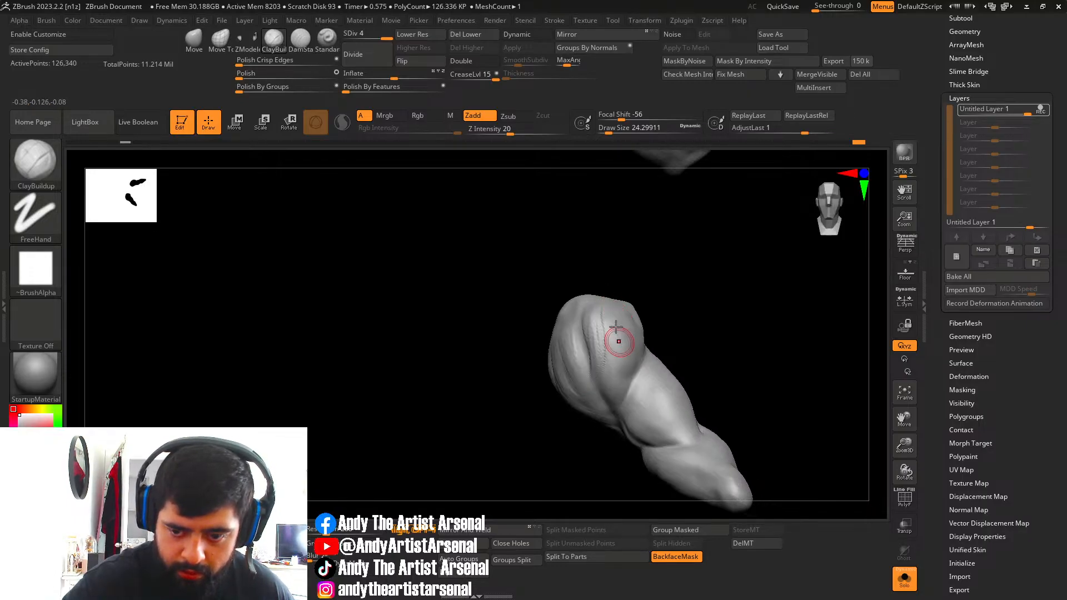
pyautogui.moveTo(610, 331); pyautogui.dragTo(605, 370)
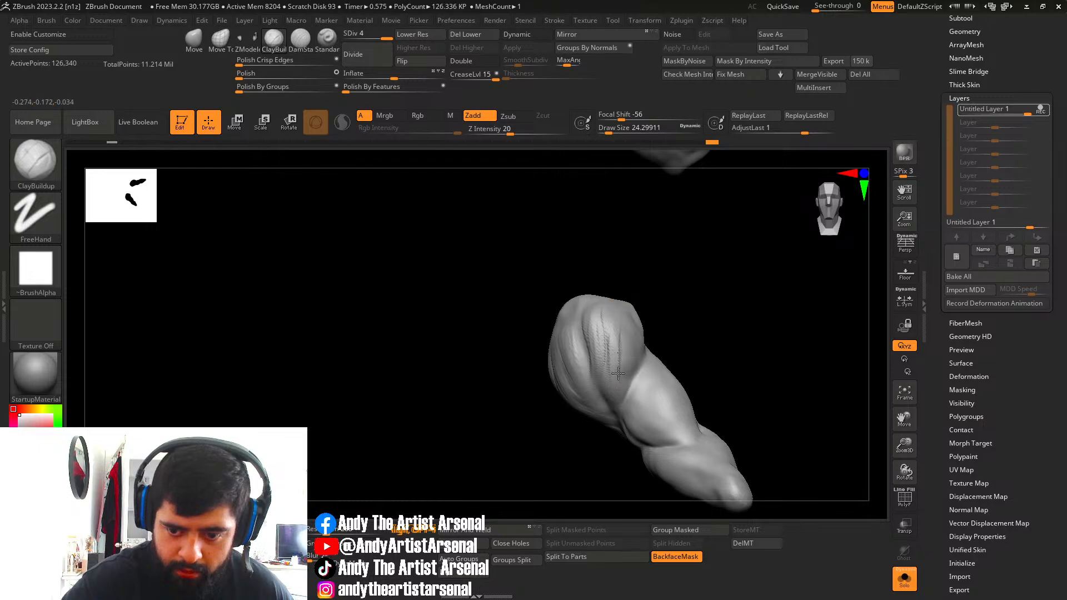
pyautogui.moveTo(619, 323); pyautogui.dragTo(611, 381)
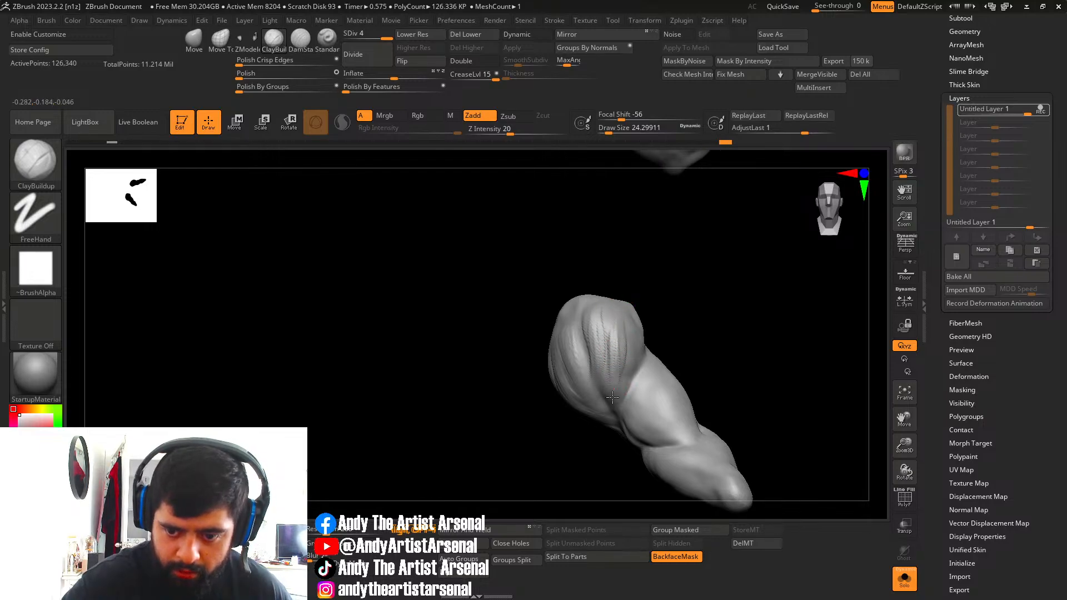
# Continue the fibres along the inner edge of the front deltoid down to where it meets the upper arm.
pyautogui.moveTo(616, 322)
pyautogui.mouseDown(button='right')
pyautogui.moveTo(622, 344)
pyautogui.moveTo(615, 298)
pyautogui.moveTo(625, 298)
pyautogui.mouseUp(button='right')
pyautogui.moveTo(638, 347); pyautogui.dragTo(637, 305, button='right')
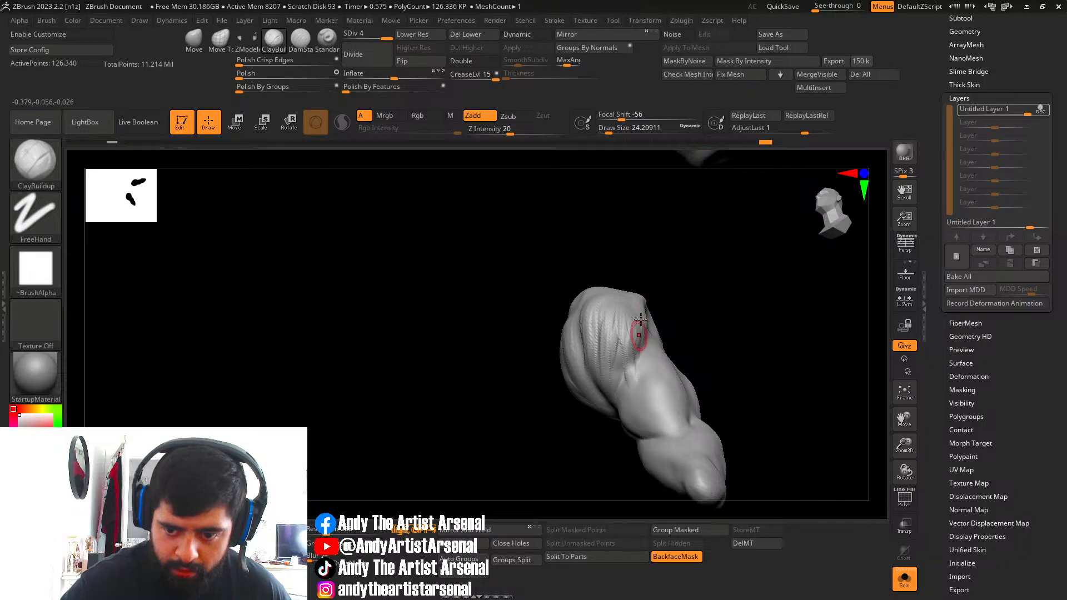
pyautogui.moveTo(641, 320)
pyautogui.mouseDown()
pyautogui.moveTo(641, 383)
pyautogui.moveTo(630, 372)
pyautogui.mouseUp()
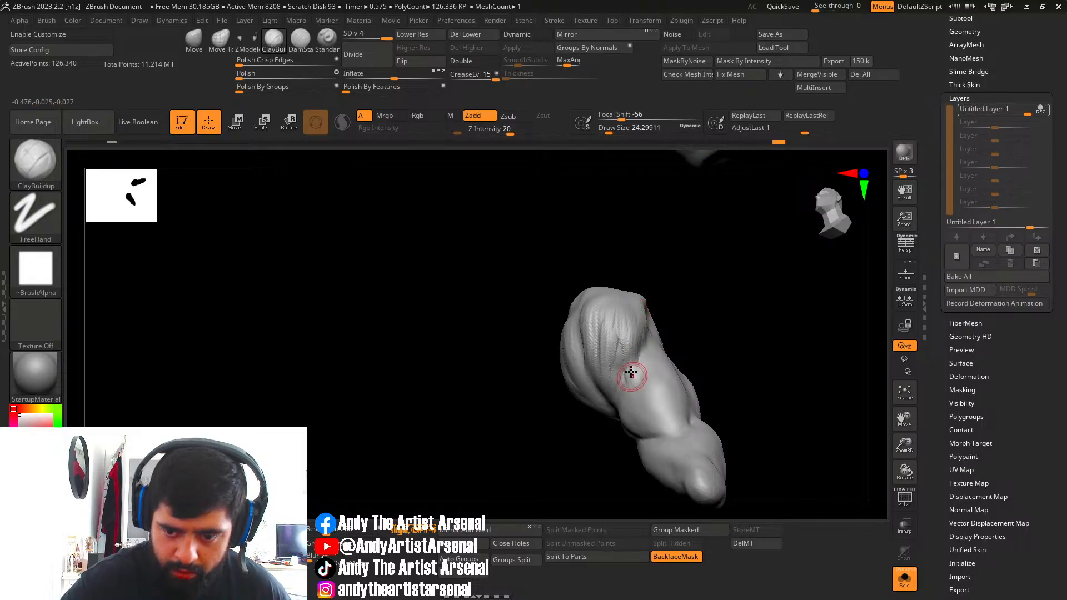
pyautogui.moveTo(634, 362); pyautogui.dragTo(619, 349, button='right')
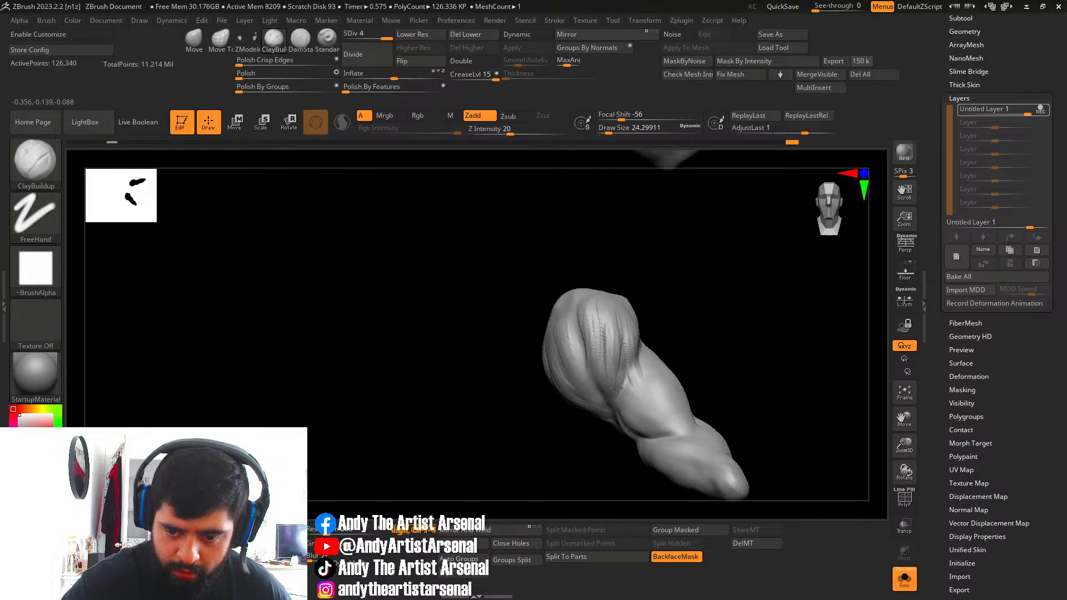
pyautogui.moveTo(616, 388)
pyautogui.mouseDown()
pyautogui.moveTo(598, 306)
pyautogui.moveTo(600, 356)
pyautogui.mouseUp()
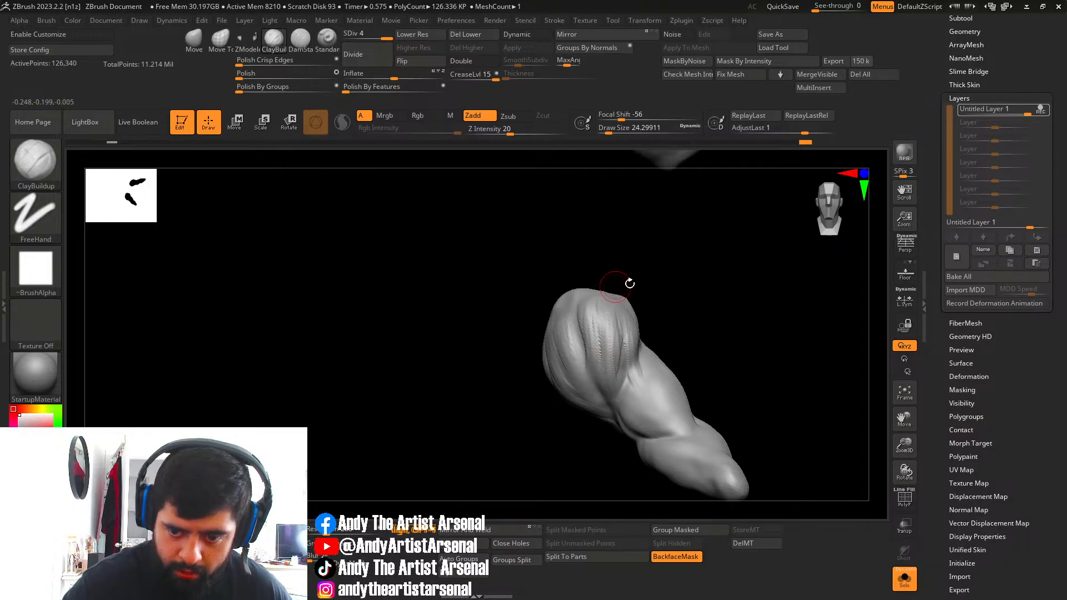
# Add fine fibre strokes where the front deltoid meets the side deltoid.
pyautogui.moveTo(629, 283)
pyautogui.mouseDown()
pyautogui.moveTo(619, 276)
pyautogui.moveTo(657, 328)
pyautogui.moveTo(644, 348)
pyautogui.moveTo(670, 308)
pyautogui.mouseUp()
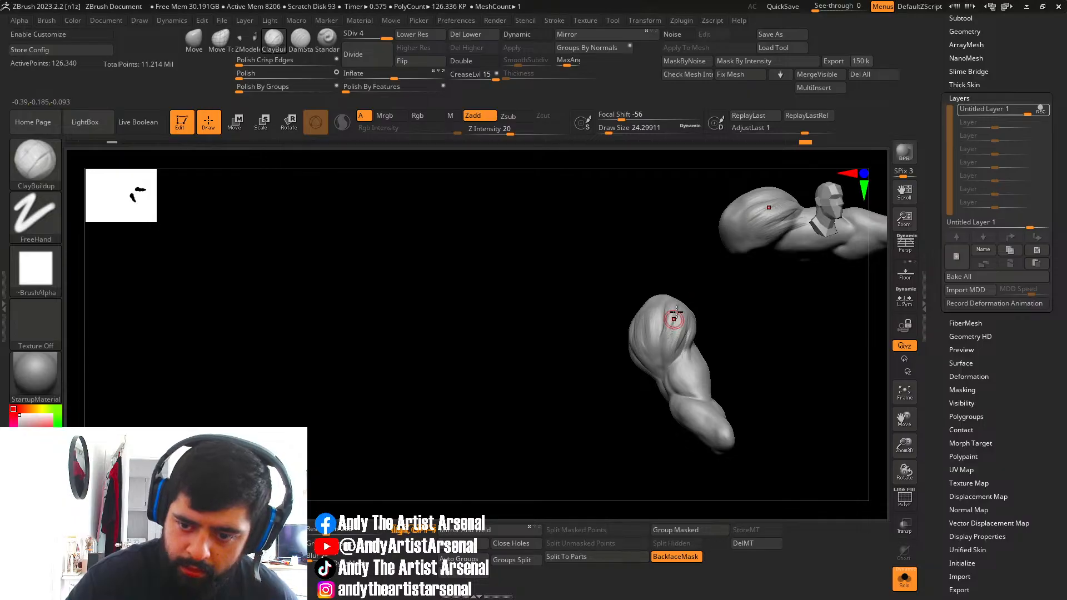
pyautogui.moveTo(676, 312); pyautogui.dragTo(670, 336, button='right')
pyautogui.moveTo(670, 335); pyautogui.dragTo(665, 324)
pyautogui.moveTo(669, 294); pyautogui.dragTo(678, 312, button='right')
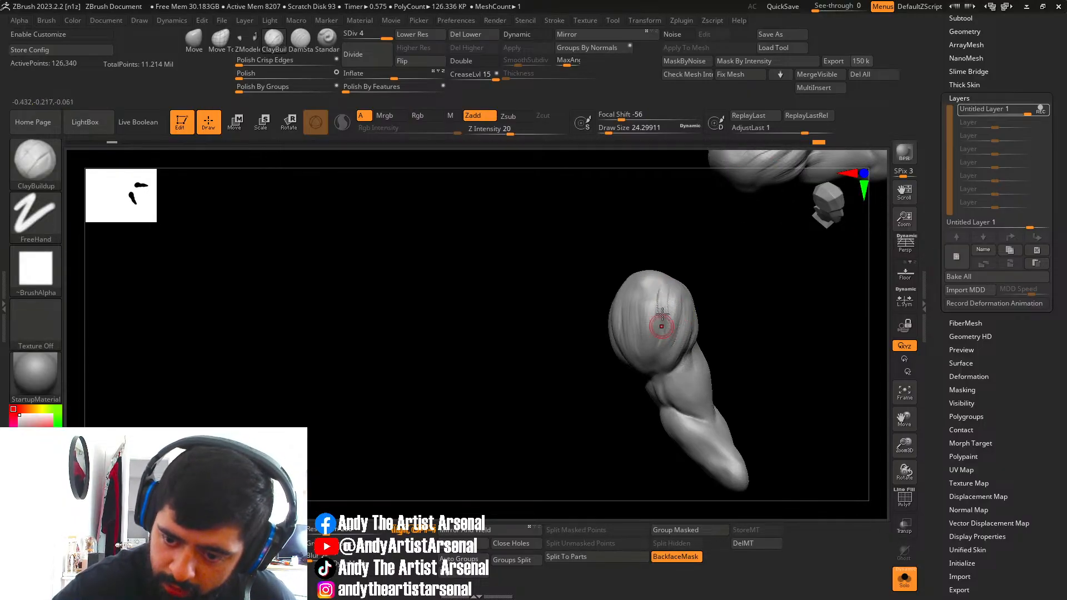
# Finish the fibre strokes on the front deltoid and turn off Solo to bring back the whole character.
pyautogui.moveTo(662, 315)
pyautogui.mouseDown()
pyautogui.moveTo(659, 336)
pyautogui.moveTo(662, 305)
pyautogui.mouseUp()
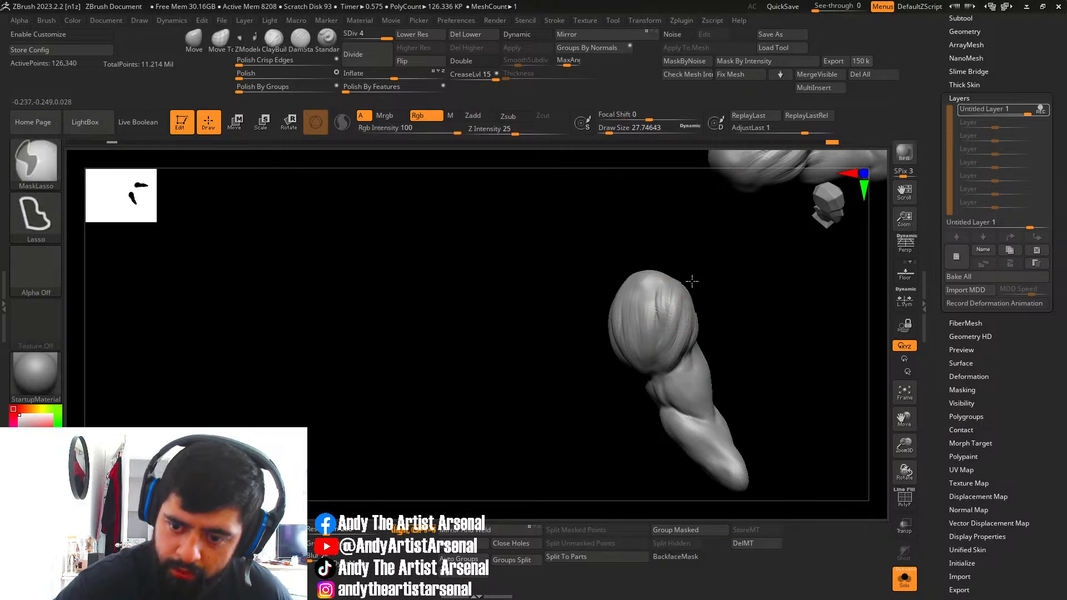
pyautogui.moveTo(688, 282); pyautogui.dragTo(725, 349)
pyautogui.click(906, 580)
pyautogui.moveTo(724, 400)
pyautogui.keyDown('alt'); pyautogui.mouseDown()
pyautogui.moveTo(667, 416)
pyautogui.moveTo(703, 427)
pyautogui.moveTo(687, 434)
pyautogui.mouseUp(); pyautogui.keyUp('alt')
# Sculpt muscle fibres down the upper biceps from below the shoulder fur with ClayBuildup at draw size 27.7.
pyautogui.moveTo(615, 345)
pyautogui.keyDown('ctrl'); pyautogui.mouseDown(button='right')
pyautogui.moveTo(618, 361)
pyautogui.moveTo(676, 352)
pyautogui.moveTo(609, 347)
pyautogui.mouseUp(button='right'); pyautogui.keyUp('ctrl')
pyautogui.keyDown('ctrl'); pyautogui.moveTo(608, 347); pyautogui.dragTo(612, 361, button='right'); pyautogui.keyUp('ctrl')
pyautogui.moveTo(611, 361)
pyautogui.mouseDown(button='right')
pyautogui.moveTo(622, 359)
pyautogui.moveTo(618, 341)
pyautogui.moveTo(613, 348)
pyautogui.mouseUp(button='right')
pyautogui.moveTo(616, 343)
pyautogui.mouseDown()
pyautogui.moveTo(618, 331)
pyautogui.moveTo(626, 338)
pyautogui.mouseUp()
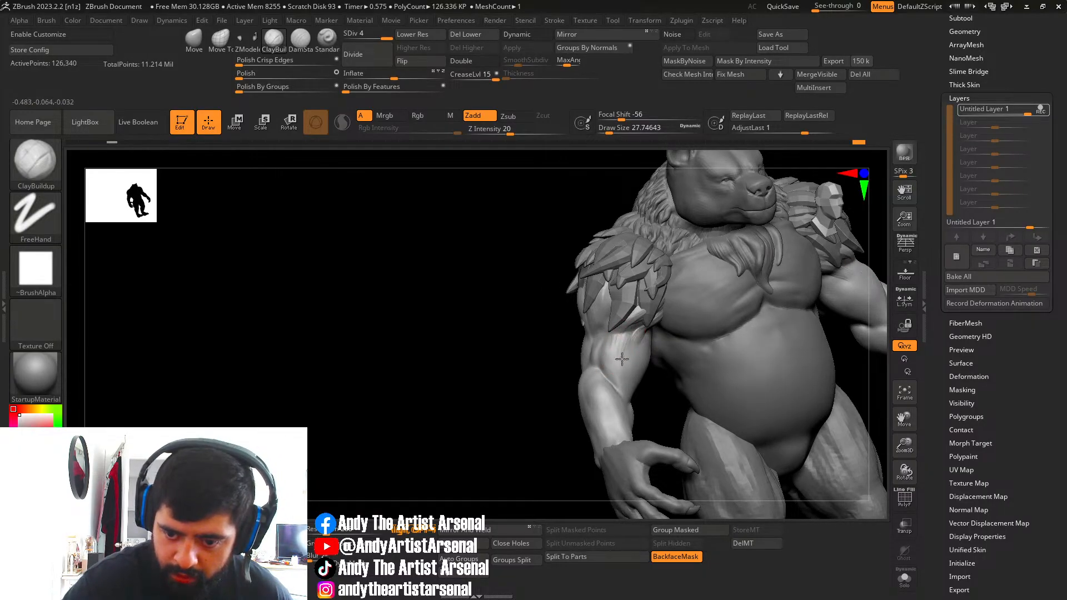
pyautogui.moveTo(635, 315); pyautogui.dragTo(625, 333, button='right')
pyautogui.moveTo(636, 337); pyautogui.dragTo(619, 364)
pyautogui.moveTo(646, 328)
pyautogui.mouseDown()
pyautogui.moveTo(640, 359)
pyautogui.moveTo(660, 342)
pyautogui.moveTo(655, 350)
pyautogui.mouseUp()
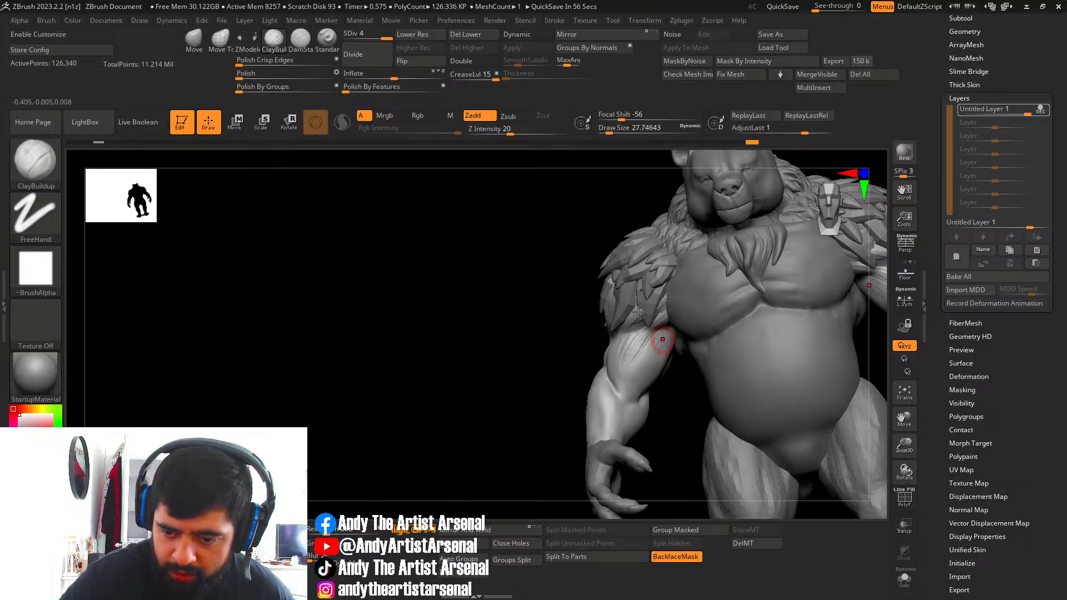
pyautogui.moveTo(655, 350)
pyautogui.mouseDown(button='right')
pyautogui.moveTo(639, 302)
pyautogui.moveTo(631, 317)
pyautogui.moveTo(654, 318)
pyautogui.mouseUp(button='right')
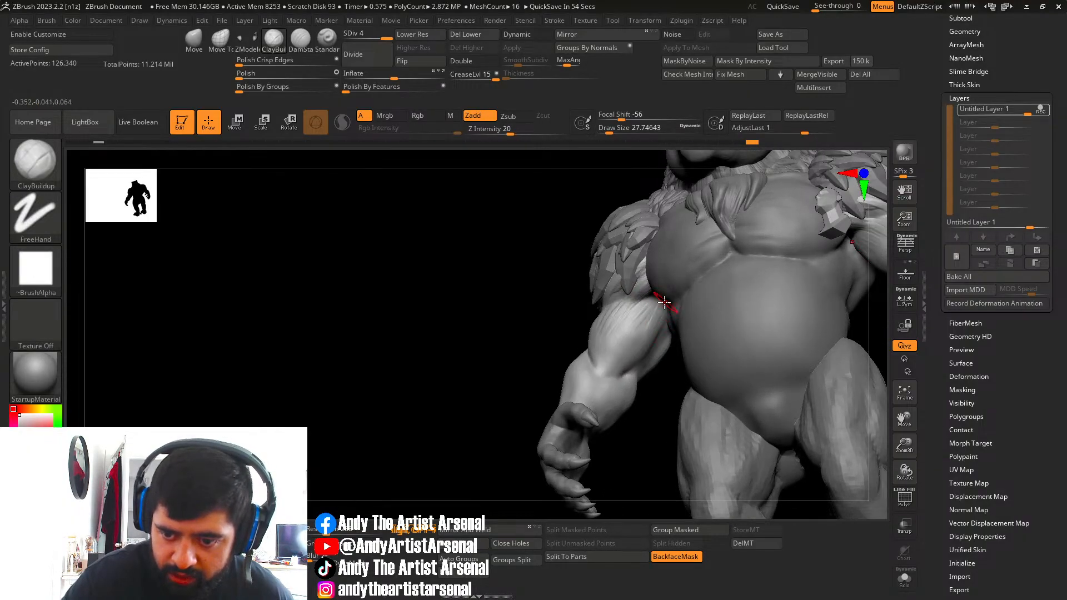
pyautogui.moveTo(641, 343)
pyautogui.mouseDown()
pyautogui.moveTo(645, 303)
pyautogui.moveTo(632, 321)
pyautogui.mouseUp()
# Add finer fibre strokes on the biceps and the outer upper arm at draw size 12.9.
pyautogui.press('s')
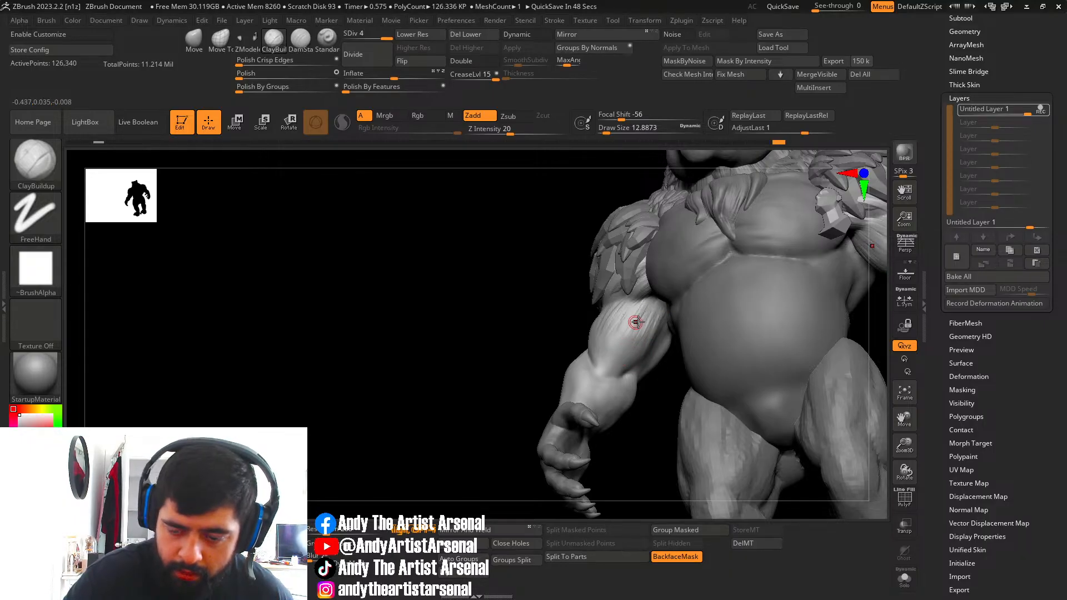
pyautogui.moveTo(637, 321); pyautogui.dragTo(634, 297, button='right')
pyautogui.moveTo(616, 336); pyautogui.dragTo(619, 296, button='right')
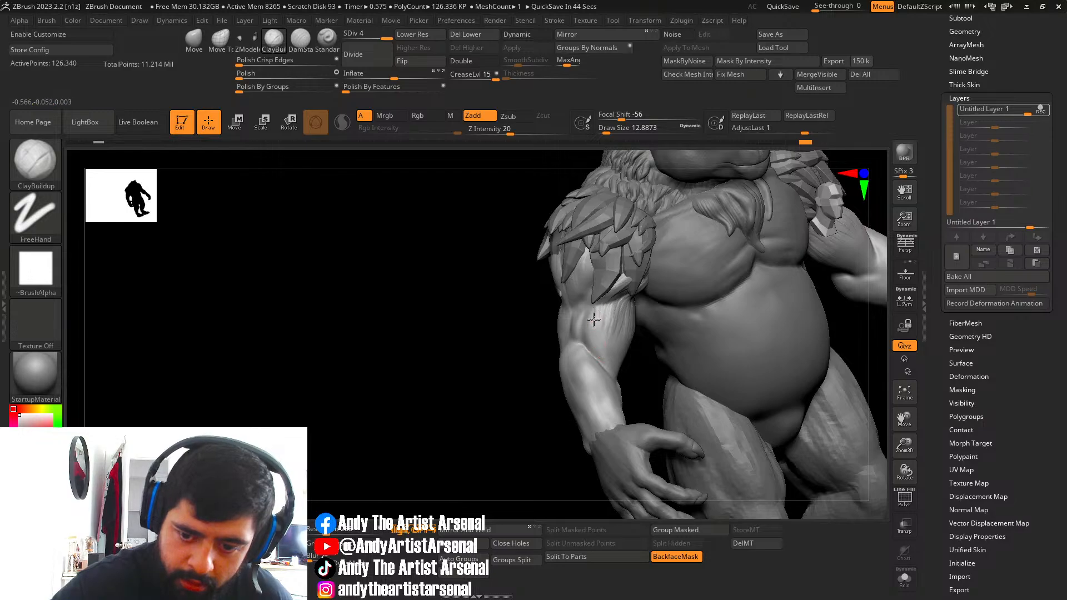
pyautogui.moveTo(587, 309); pyautogui.dragTo(589, 334, button='right')
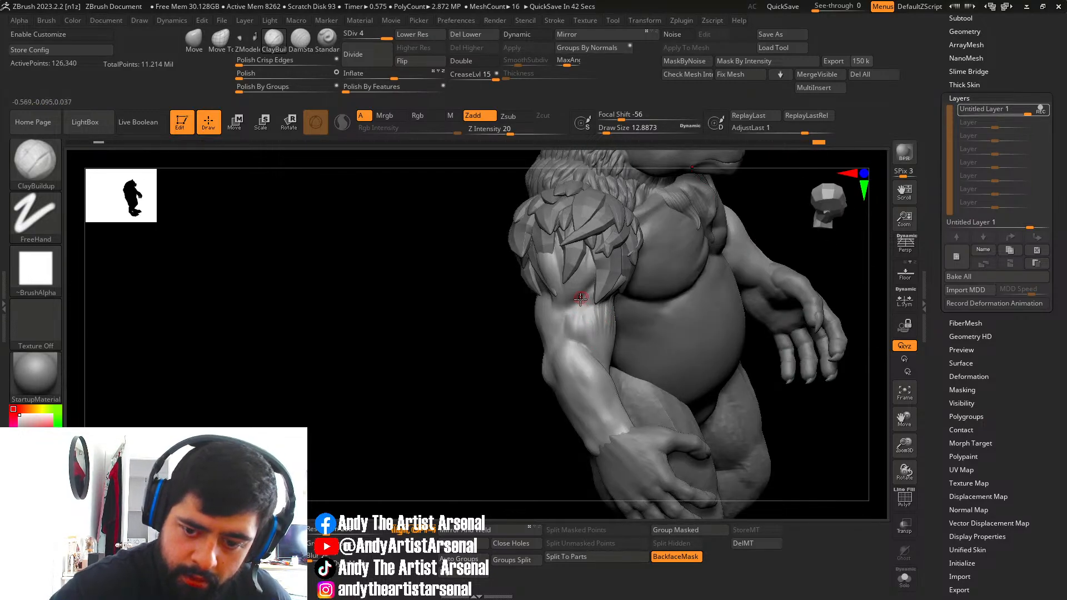
pyautogui.moveTo(580, 299); pyautogui.dragTo(582, 324)
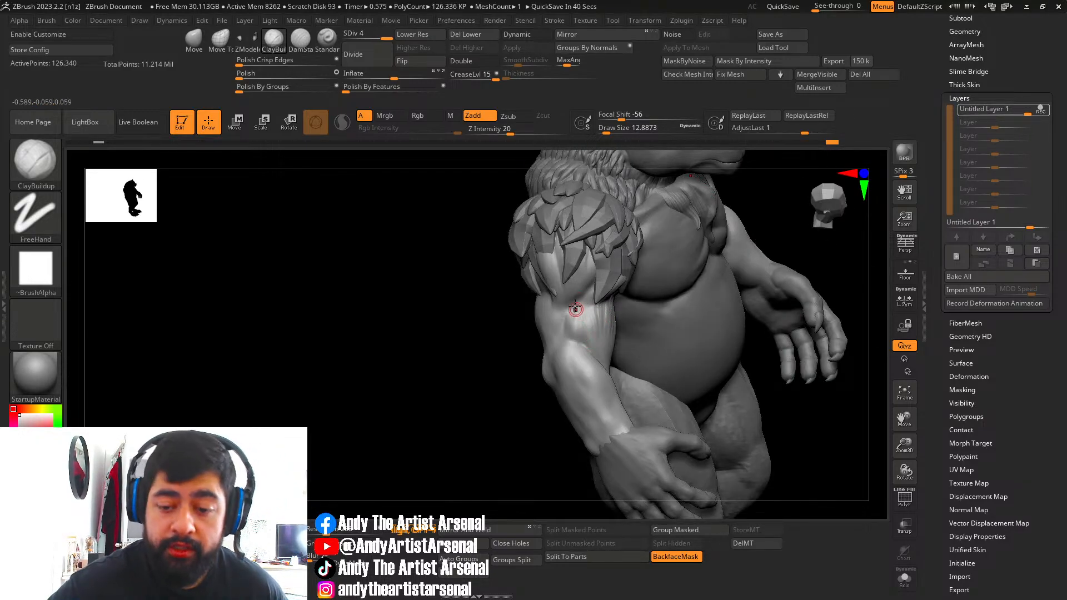
pyautogui.moveTo(576, 308); pyautogui.dragTo(581, 315, button='right')
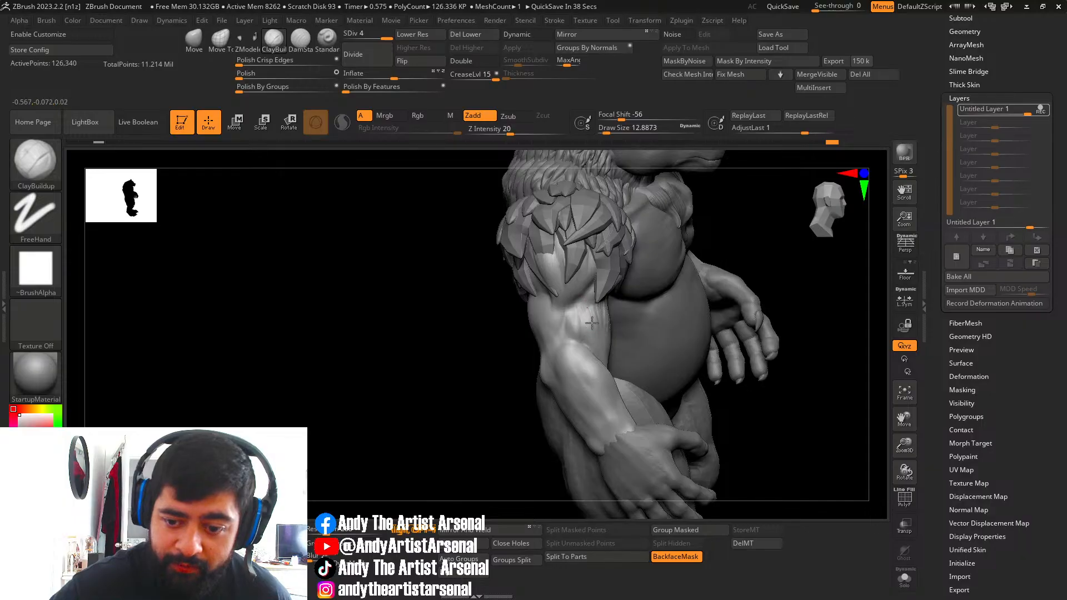
pyautogui.moveTo(578, 303); pyautogui.dragTo(573, 326)
# Extend the biceps fibres down to the elbow crease, raising the draw size to 21.1 for the lower strokes.
pyautogui.moveTo(572, 319)
pyautogui.mouseDown(button='right')
pyautogui.moveTo(572, 306)
pyautogui.moveTo(608, 317)
pyautogui.moveTo(628, 383)
pyautogui.moveTo(655, 345)
pyautogui.mouseUp(button='right')
pyautogui.moveTo(655, 346); pyautogui.dragTo(617, 380)
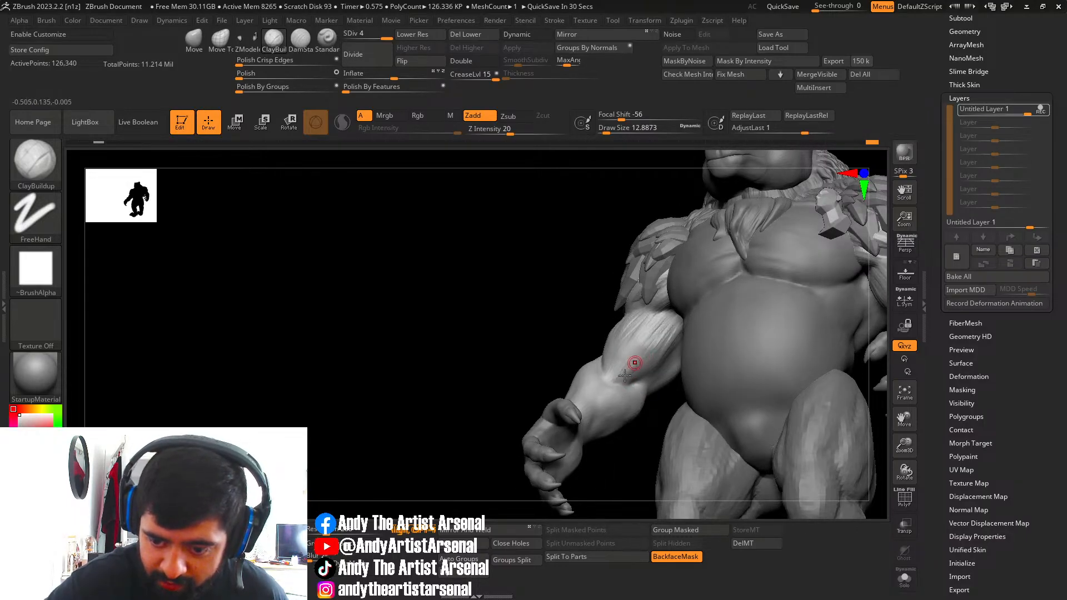
pyautogui.moveTo(641, 370); pyautogui.dragTo(611, 347, button='right')
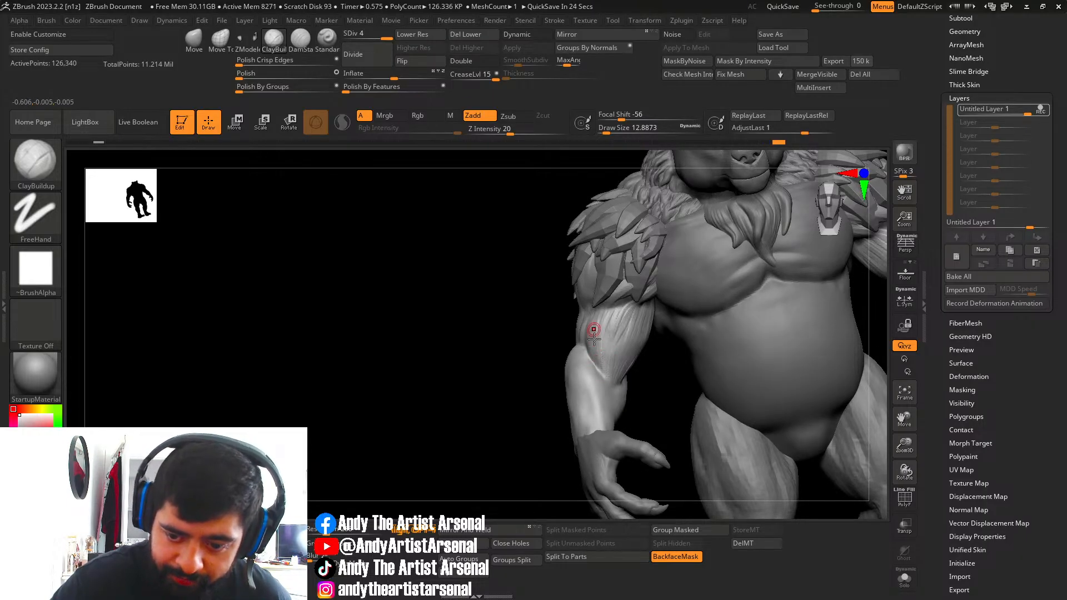
pyautogui.moveTo(603, 339); pyautogui.dragTo(627, 380, button='right')
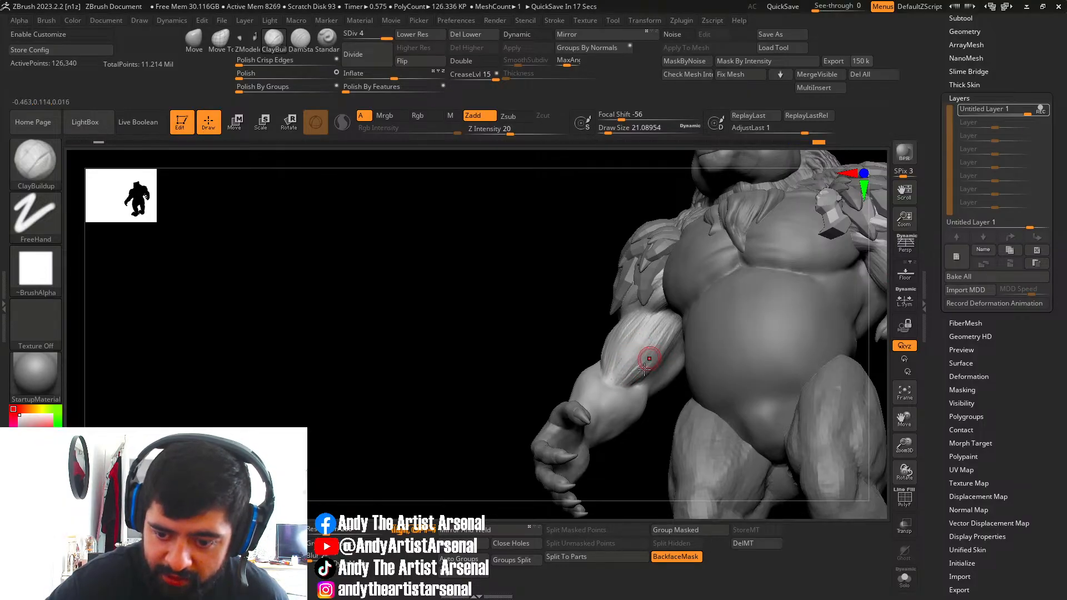
# Sculpt long fibres down the outer forearm from elbow to wrist, using draw sizes 21.1 and 35.4.
pyautogui.moveTo(648, 358); pyautogui.dragTo(593, 358, button='right')
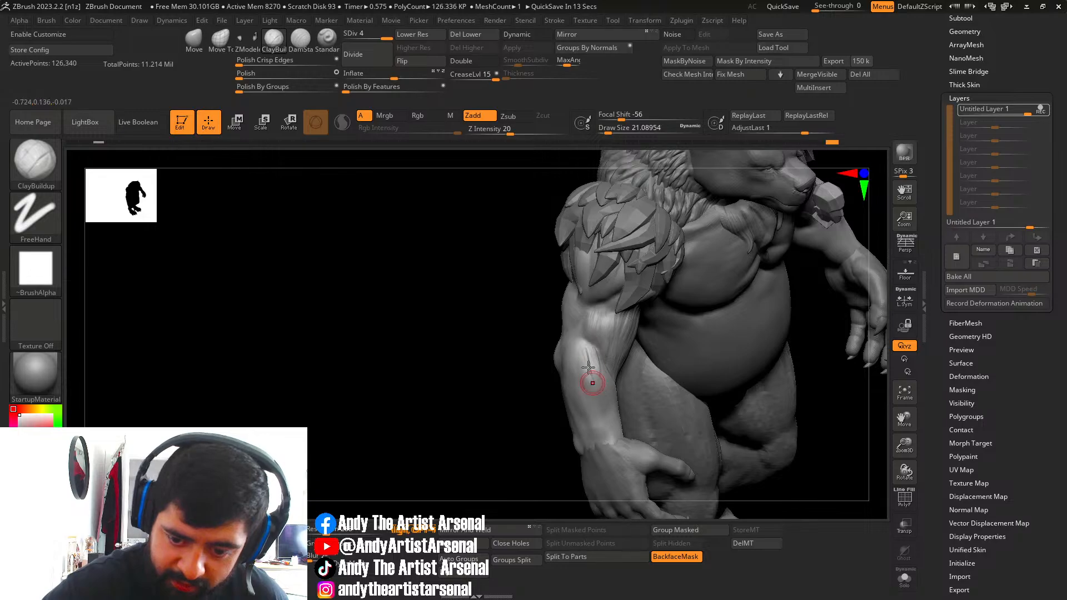
pyautogui.moveTo(587, 347); pyautogui.dragTo(581, 333, button='right')
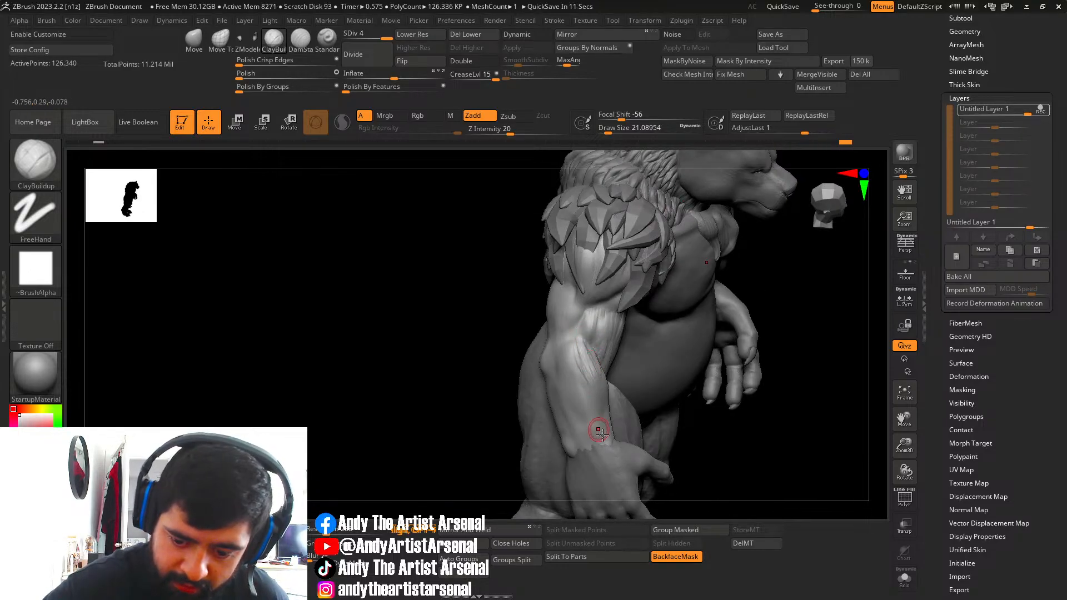
pyautogui.press('s')
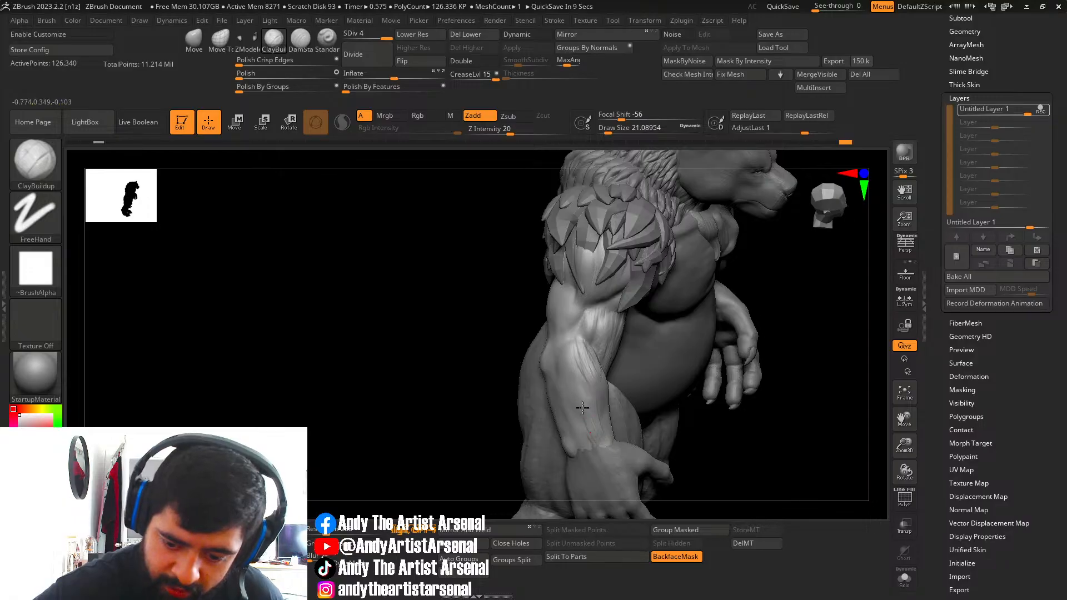
pyautogui.moveTo(578, 388)
pyautogui.mouseDown(button='right')
pyautogui.moveTo(578, 369)
pyautogui.moveTo(595, 374)
pyautogui.mouseUp(button='right')
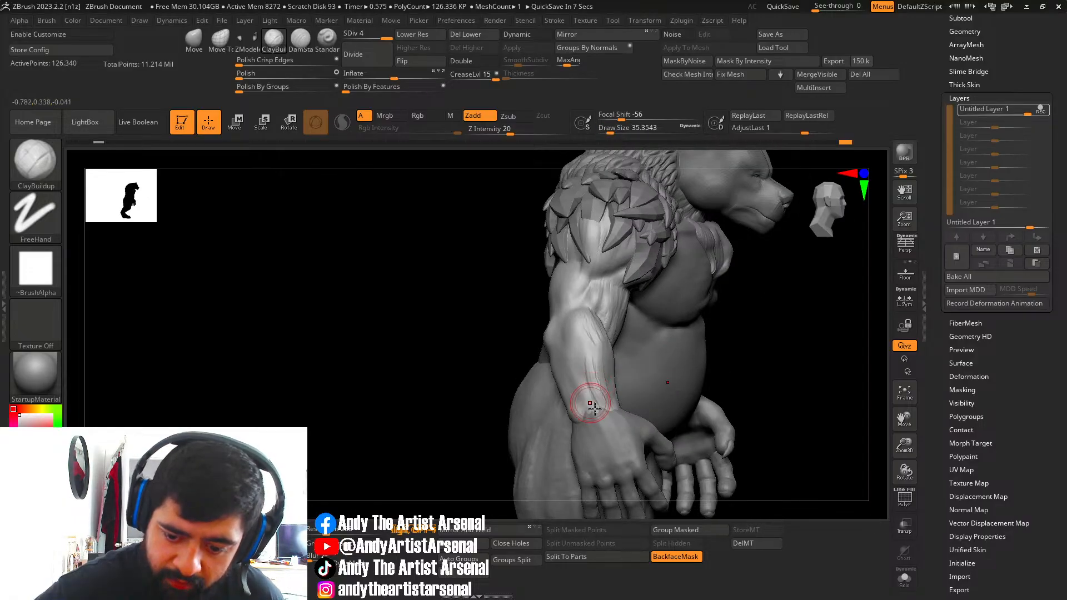
pyautogui.moveTo(594, 409); pyautogui.dragTo(597, 417)
pyautogui.moveTo(588, 380); pyautogui.dragTo(591, 399)
pyautogui.moveTo(578, 345); pyautogui.dragTo(585, 411)
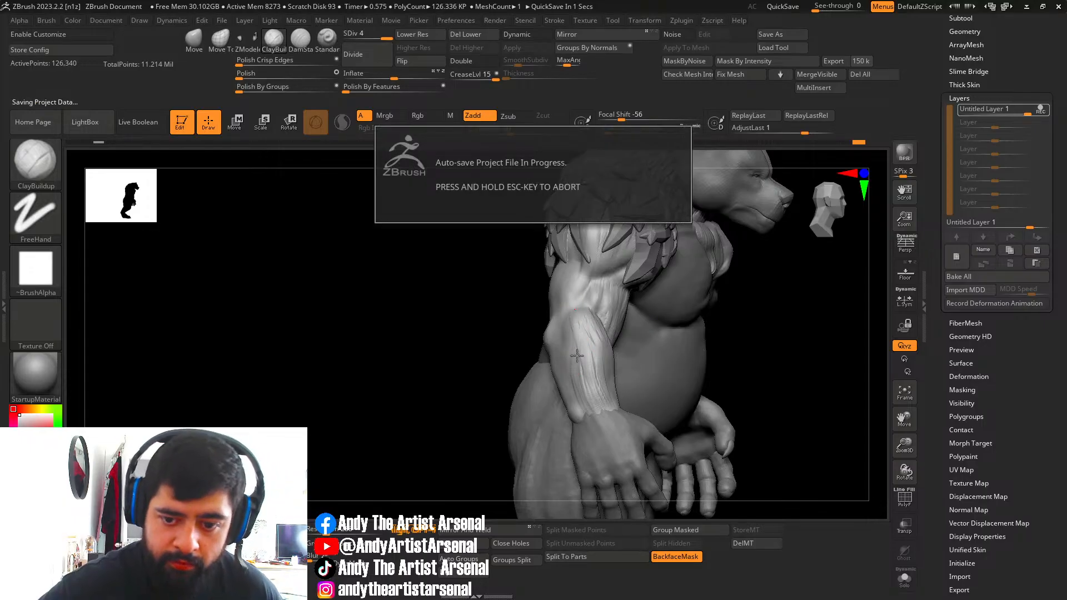
pyautogui.moveTo(578, 308); pyautogui.dragTo(581, 408)
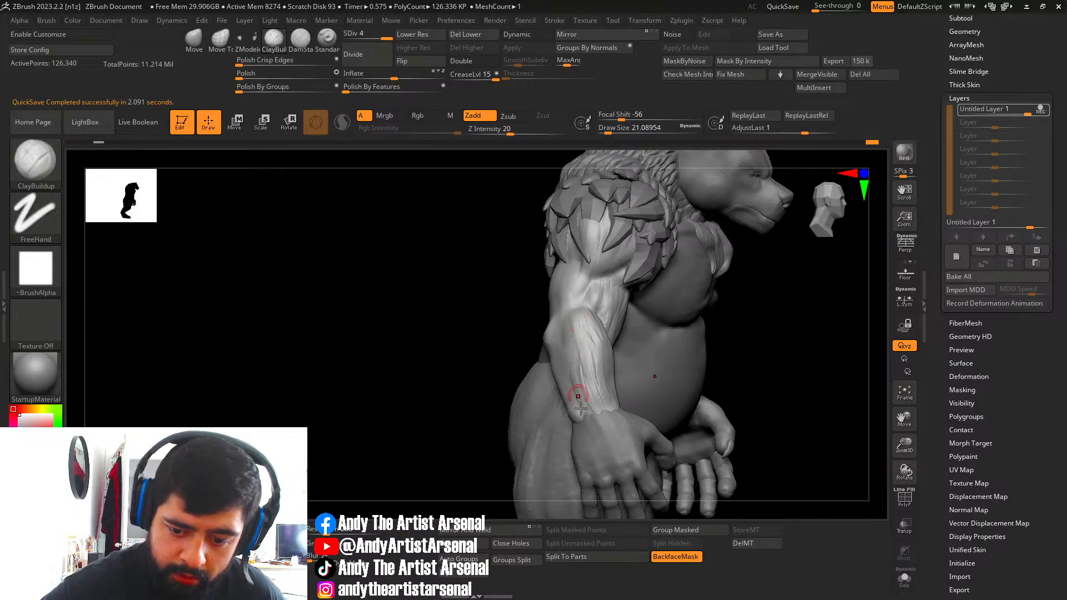
# Fill the side of the forearm with lengthwise fibres from below the elbow to the wrist at draw size 35.4.
pyautogui.moveTo(575, 350); pyautogui.dragTo(564, 357, button='right')
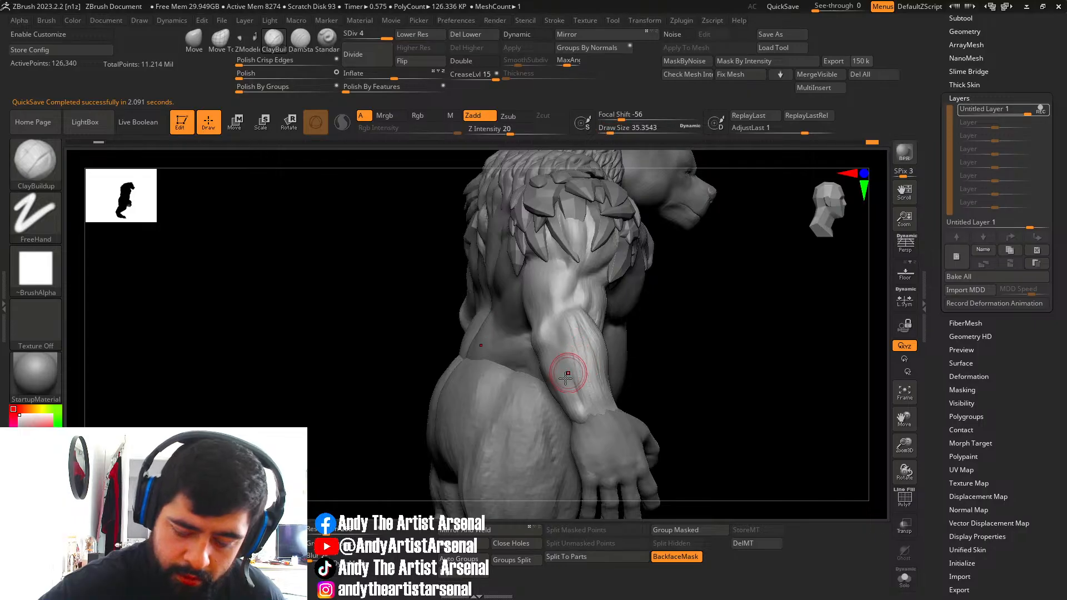
pyautogui.moveTo(576, 405); pyautogui.dragTo(579, 411)
pyautogui.moveTo(564, 360); pyautogui.dragTo(586, 395)
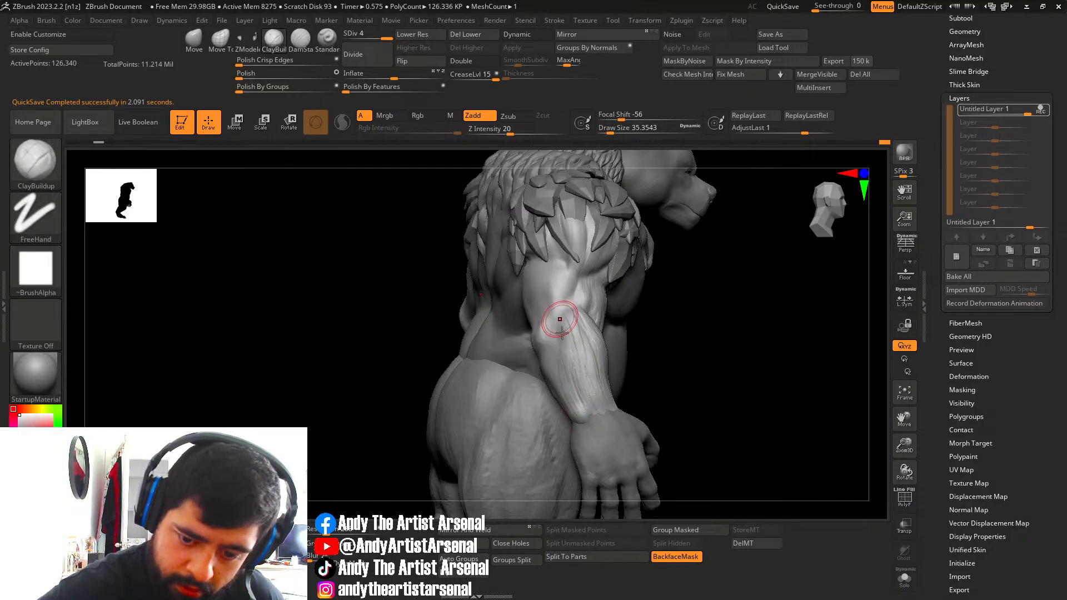
pyautogui.moveTo(560, 321); pyautogui.dragTo(580, 383)
# Carry the fibre strokes around to the back of the forearm.
pyautogui.moveTo(566, 320); pyautogui.dragTo(591, 331, button='right')
pyautogui.moveTo(567, 397); pyautogui.dragTo(560, 381)
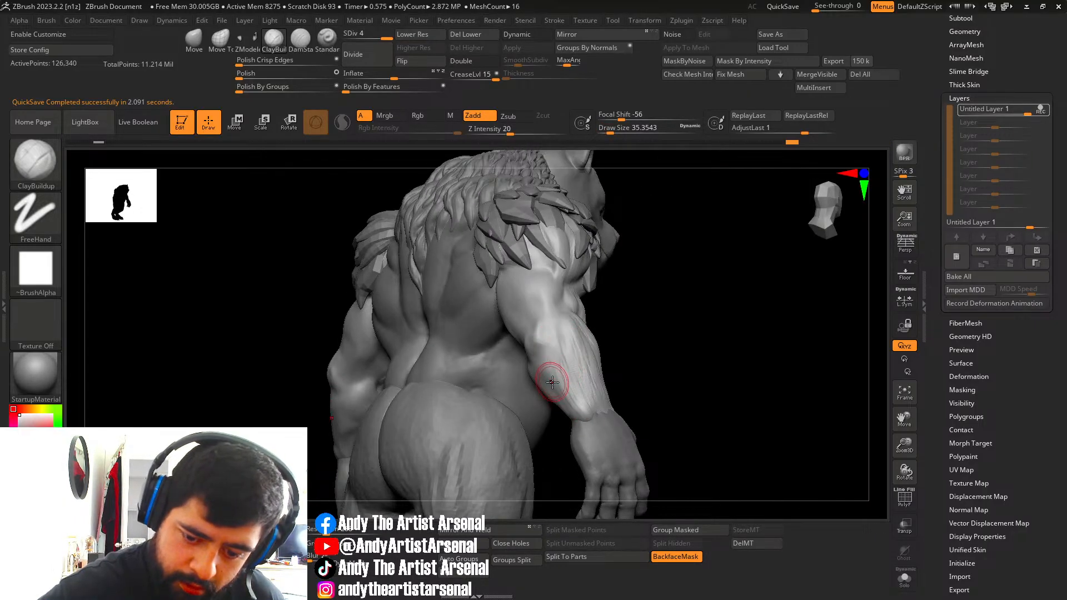
pyautogui.moveTo(553, 381); pyautogui.dragTo(552, 408, button='right')
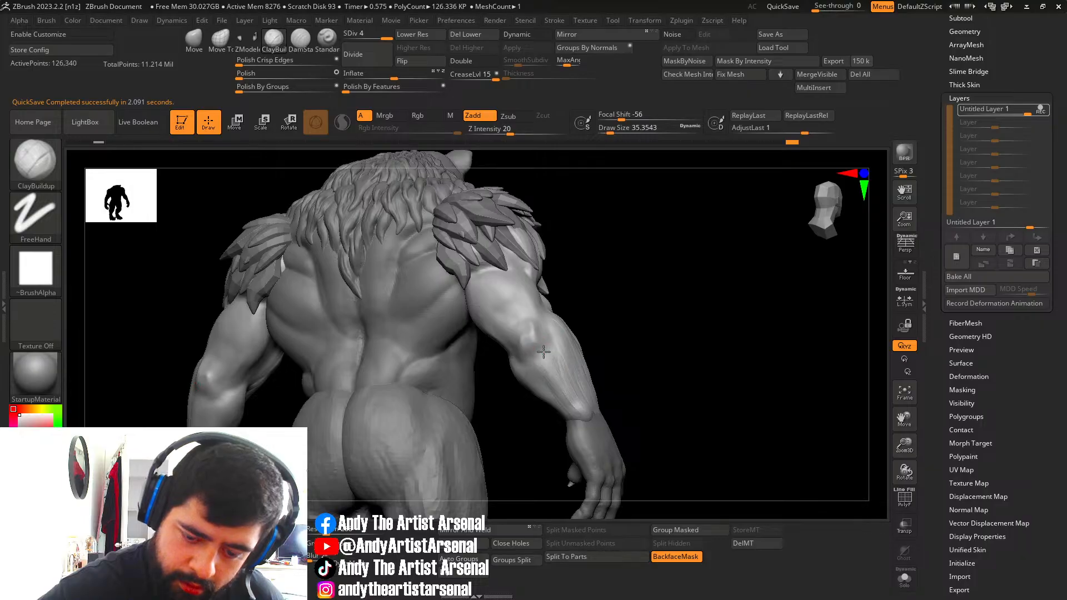
pyautogui.moveTo(543, 351); pyautogui.dragTo(559, 409, button='right')
pyautogui.moveTo(547, 371); pyautogui.dragTo(555, 393)
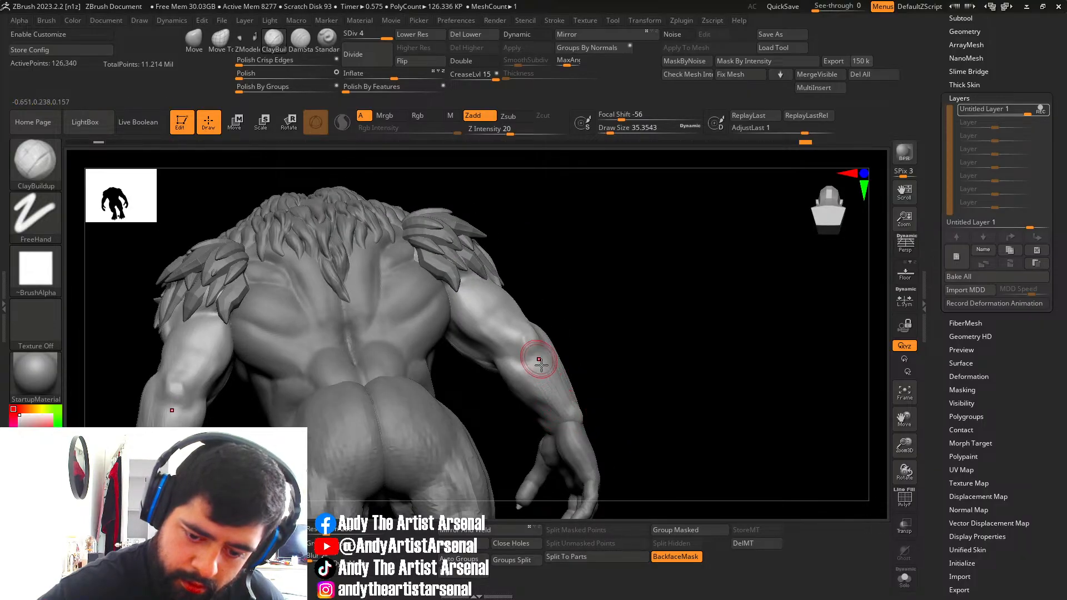
# Sculpt fibres down the triceps on the back of the upper arm at draw size 35.4.
pyautogui.moveTo(551, 324)
pyautogui.mouseDown(button='right')
pyautogui.moveTo(575, 319)
pyautogui.moveTo(548, 341)
pyautogui.mouseUp(button='right')
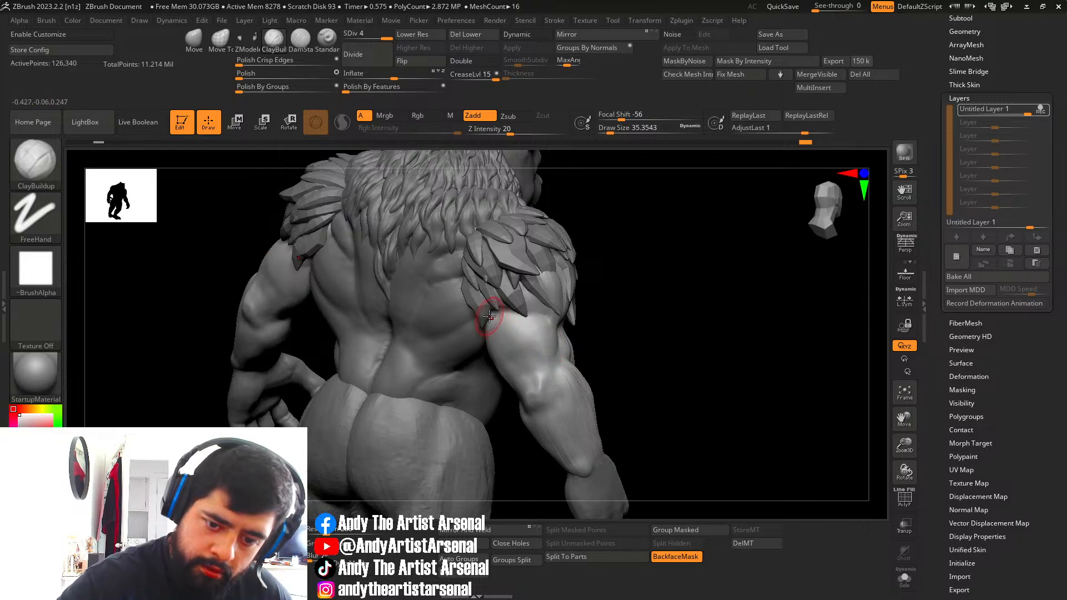
pyautogui.moveTo(509, 336); pyautogui.dragTo(507, 329)
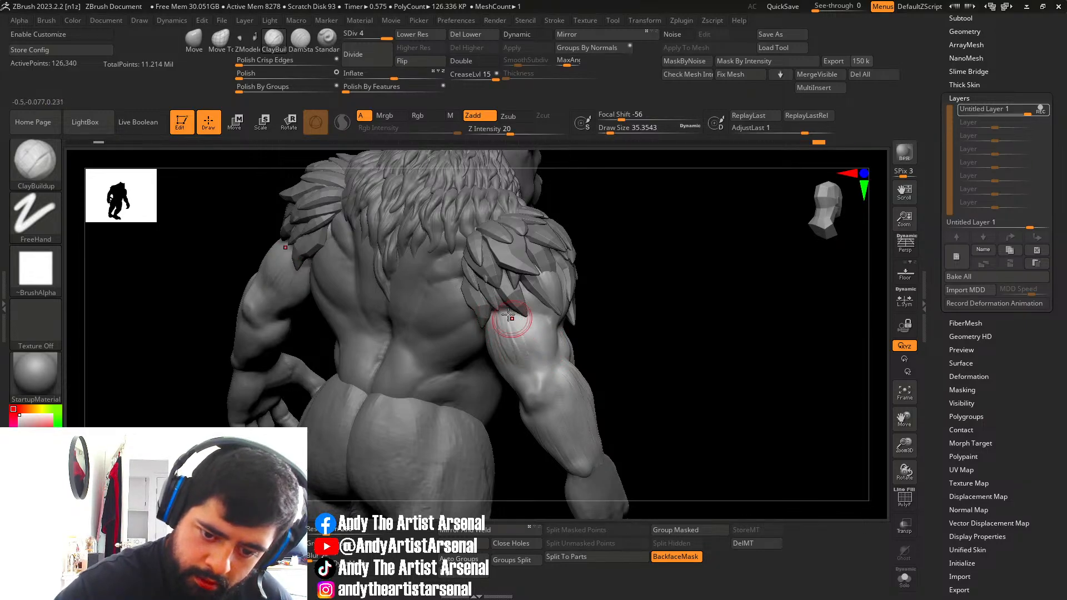
pyautogui.moveTo(540, 332)
pyautogui.mouseDown(button='right')
pyautogui.moveTo(494, 362)
pyautogui.moveTo(506, 353)
pyautogui.moveTo(514, 374)
pyautogui.moveTo(541, 370)
pyautogui.moveTo(544, 408)
pyautogui.moveTo(489, 380)
pyautogui.mouseUp(button='right')
# Sculpt fibres up the front of the forearm from the thumb side of the wrist.
pyautogui.moveTo(418, 386)
pyautogui.mouseDown()
pyautogui.moveTo(412, 349)
pyautogui.moveTo(410, 378)
pyautogui.mouseUp()
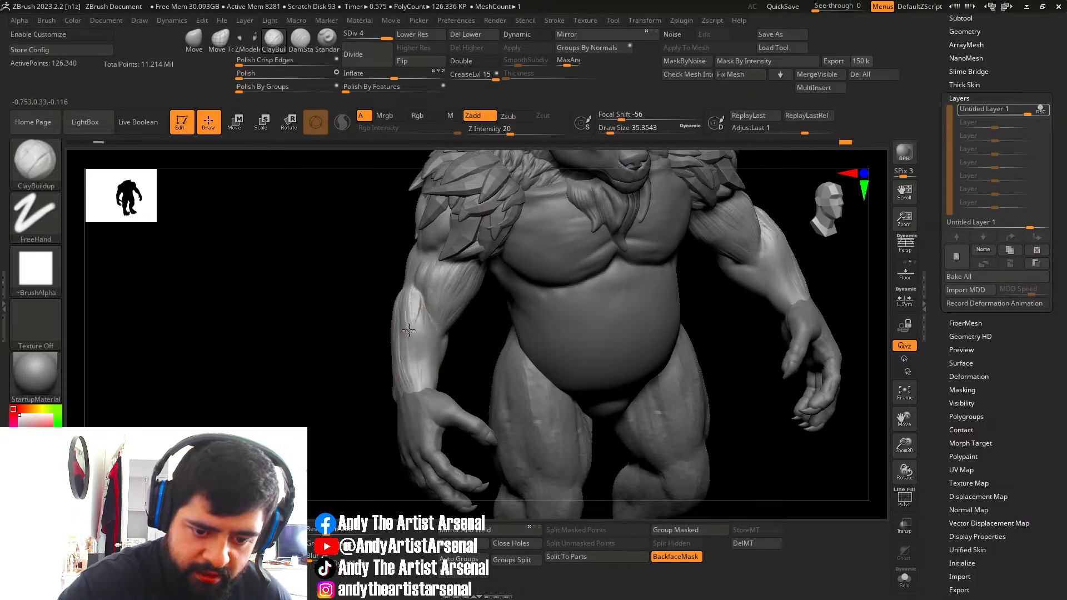
pyautogui.moveTo(412, 354)
pyautogui.keyDown('alt'); pyautogui.mouseDown(button='right')
pyautogui.moveTo(458, 389)
pyautogui.moveTo(448, 381)
pyautogui.mouseUp(button='right'); pyautogui.keyUp('alt')
pyautogui.moveTo(436, 409); pyautogui.dragTo(418, 367)
pyautogui.keyDown('ctrl'); pyautogui.moveTo(414, 372); pyautogui.dragTo(436, 386, button='right'); pyautogui.keyUp('ctrl')
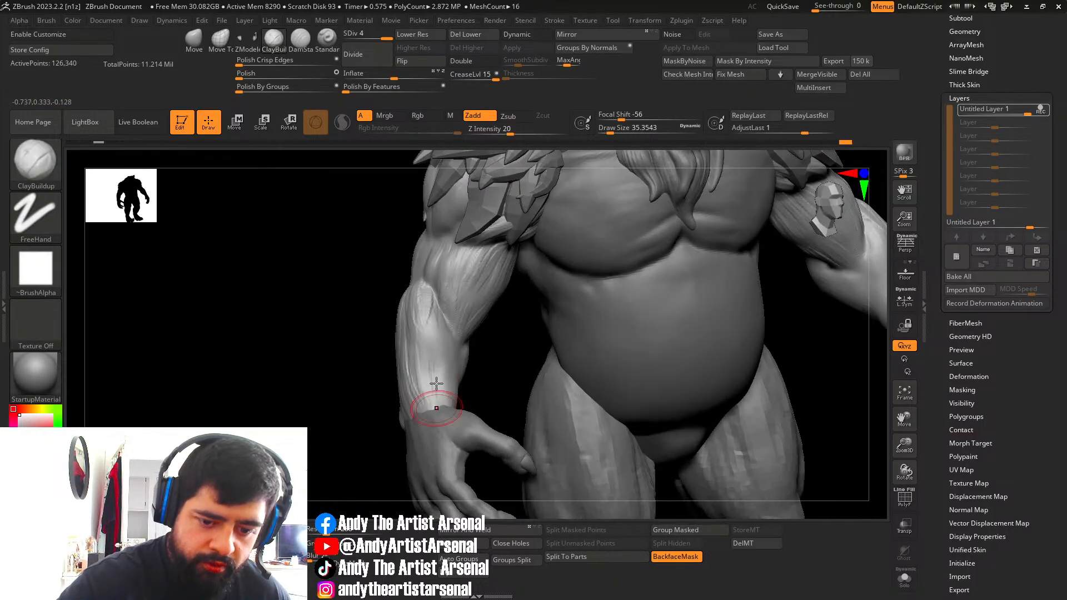
pyautogui.moveTo(419, 408)
pyautogui.mouseDown()
pyautogui.moveTo(416, 348)
pyautogui.moveTo(426, 345)
pyautogui.moveTo(429, 400)
pyautogui.moveTo(415, 357)
pyautogui.mouseUp()
# Build up long overlapping fibres between the wrist and elbow crease on the front of the forearm.
pyautogui.moveTo(453, 358); pyautogui.dragTo(436, 378, button='right')
pyautogui.moveTo(439, 384); pyautogui.dragTo(446, 316)
pyautogui.moveTo(436, 405); pyautogui.dragTo(445, 324)
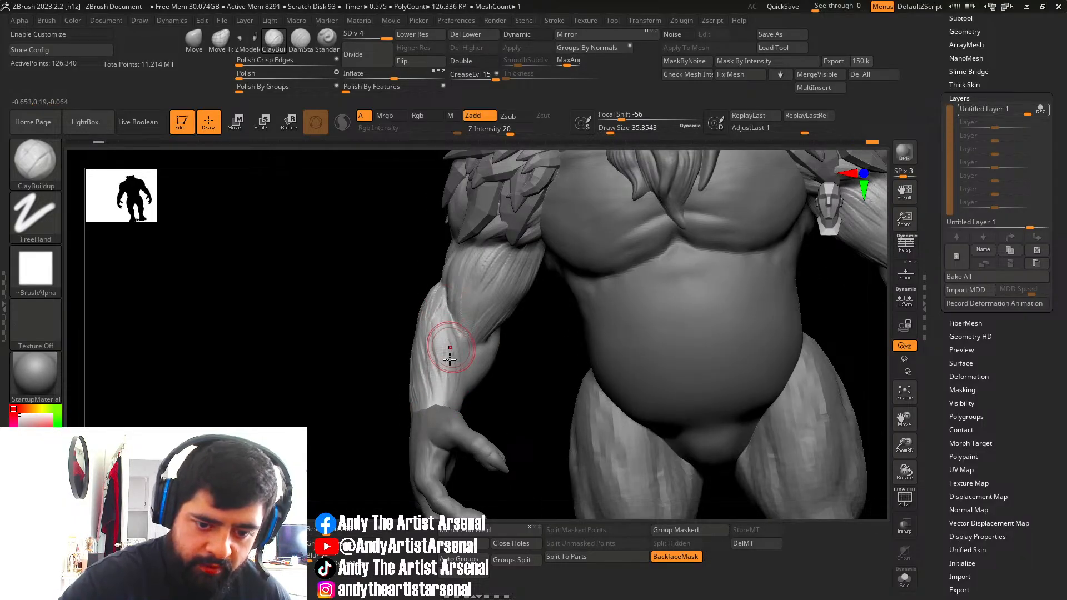
pyautogui.moveTo(447, 360); pyautogui.dragTo(443, 292)
pyautogui.moveTo(438, 399); pyautogui.dragTo(438, 335)
pyautogui.moveTo(445, 383)
pyautogui.mouseDown()
pyautogui.moveTo(442, 294)
pyautogui.moveTo(430, 324)
pyautogui.mouseUp()
# Isolate the arms with Solo and sculpt diagonal fibres across the inner forearm from the wrist toward the elbow.
pyautogui.moveTo(488, 297)
pyautogui.mouseDown(button='right')
pyautogui.moveTo(489, 369)
pyautogui.moveTo(392, 310)
pyautogui.mouseUp(button='right')
pyautogui.moveTo(499, 359)
pyautogui.mouseDown(button='right')
pyautogui.moveTo(542, 381)
pyautogui.moveTo(528, 417)
pyautogui.moveTo(505, 428)
pyautogui.mouseUp(button='right')
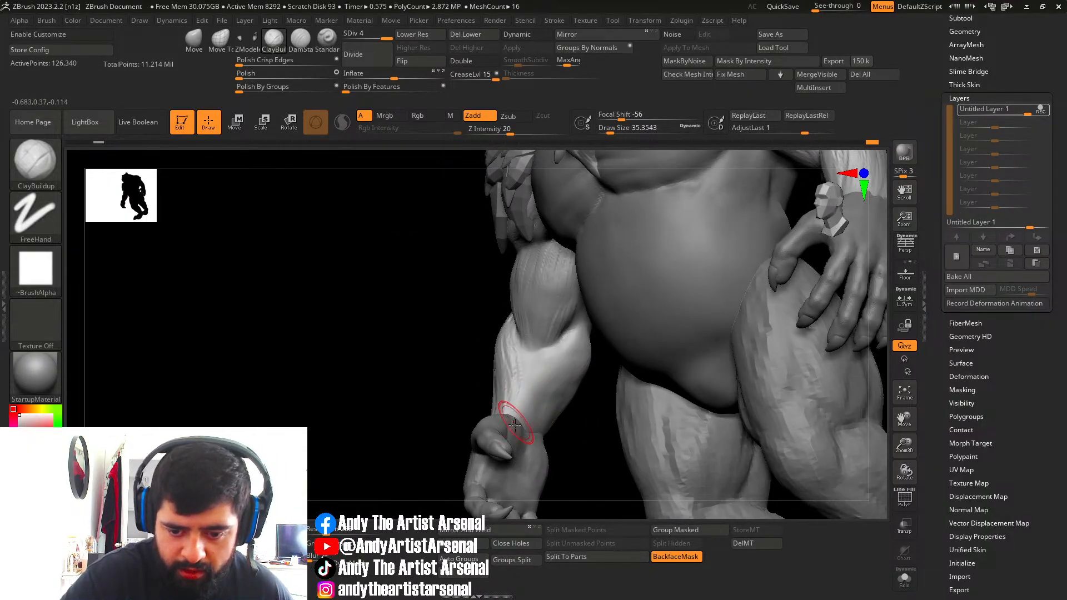
pyautogui.click(904, 578)
pyautogui.moveTo(531, 380); pyautogui.dragTo(561, 353)
pyautogui.moveTo(507, 417)
pyautogui.mouseDown()
pyautogui.moveTo(547, 377)
pyautogui.moveTo(543, 369)
pyautogui.mouseUp()
# Continue the fibres along the underside of the forearm between elbow and wrist at draw size 35.4.
pyautogui.moveTo(550, 367)
pyautogui.mouseDown(button='right')
pyautogui.moveTo(598, 385)
pyautogui.moveTo(584, 431)
pyautogui.moveTo(553, 407)
pyautogui.moveTo(552, 436)
pyautogui.mouseUp(button='right')
pyautogui.moveTo(568, 375); pyautogui.dragTo(552, 441)
pyautogui.moveTo(561, 347); pyautogui.dragTo(546, 425)
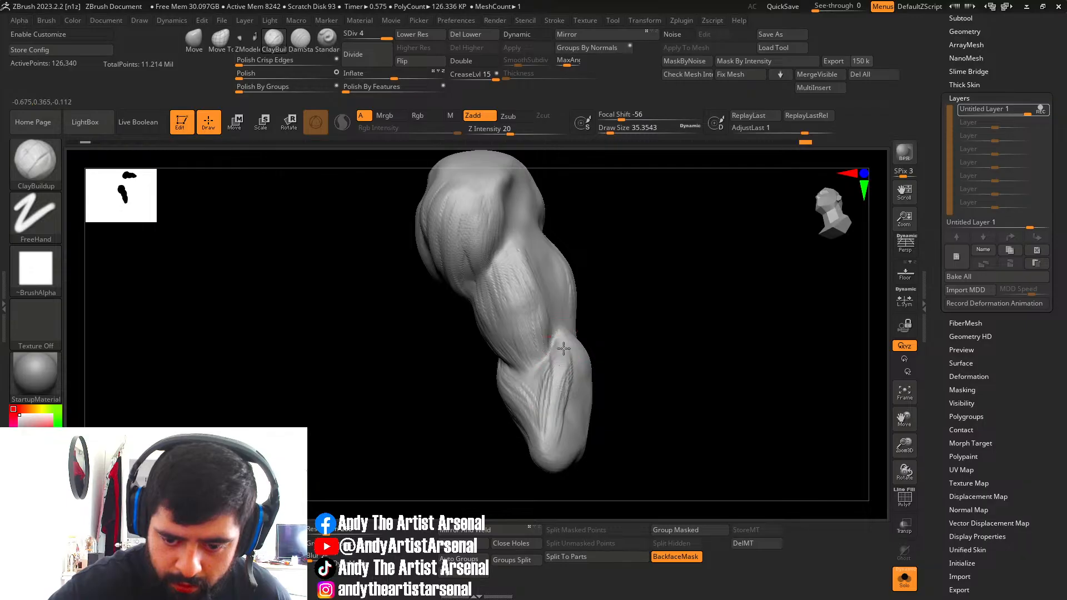
pyautogui.moveTo(583, 383); pyautogui.dragTo(574, 387, button='right')
pyautogui.moveTo(544, 432); pyautogui.dragTo(572, 378, button='right')
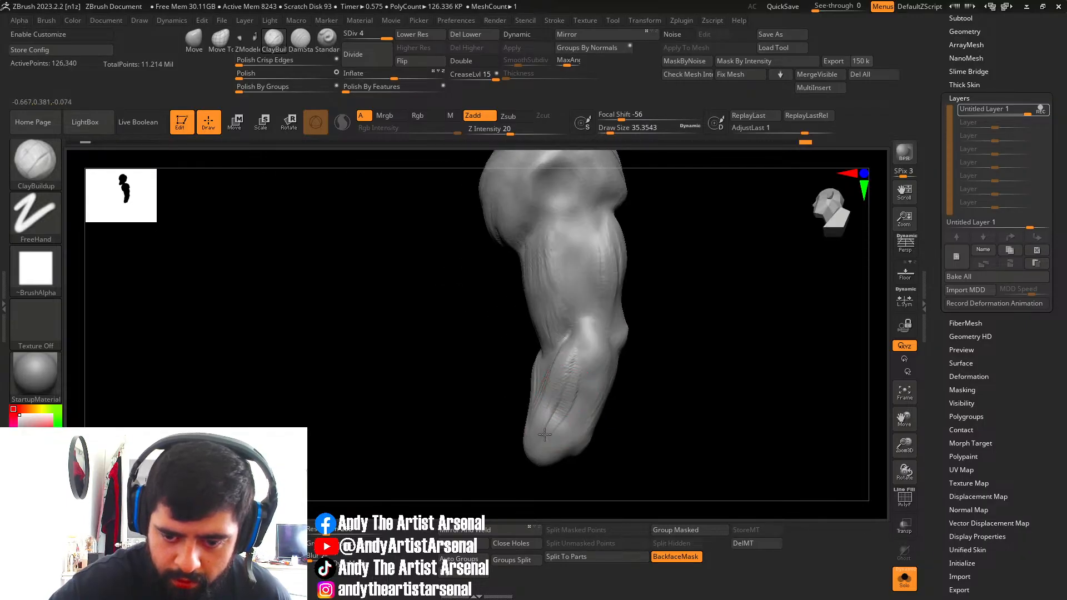
pyautogui.moveTo(577, 364); pyautogui.dragTo(592, 337)
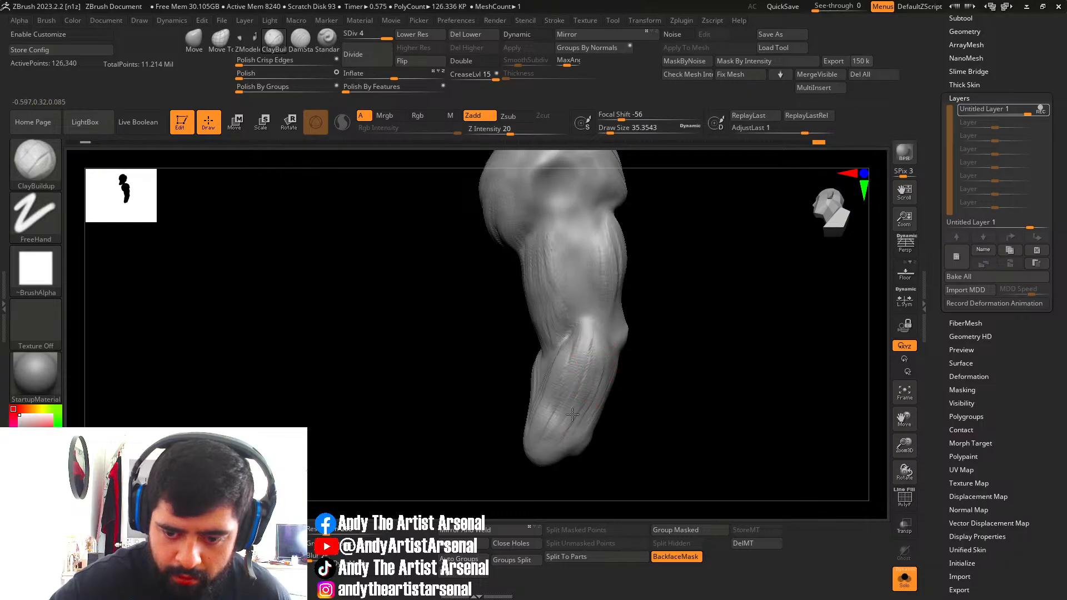
# Refine the underside of the forearm with finer lengthwise fibres at draw size 21.1.
pyautogui.moveTo(572, 414); pyautogui.dragTo(588, 400, button='right')
pyautogui.moveTo(601, 348); pyautogui.dragTo(600, 392, button='right')
pyautogui.press('s')
pyautogui.moveTo(600, 393); pyautogui.dragTo(597, 394)
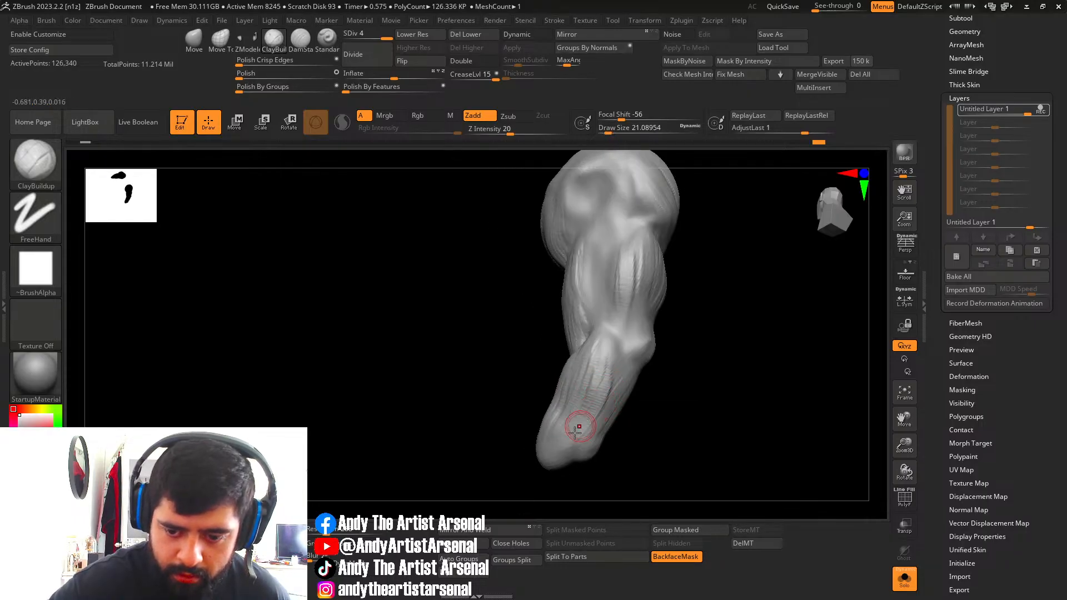
pyautogui.moveTo(604, 366); pyautogui.dragTo(580, 370, button='right')
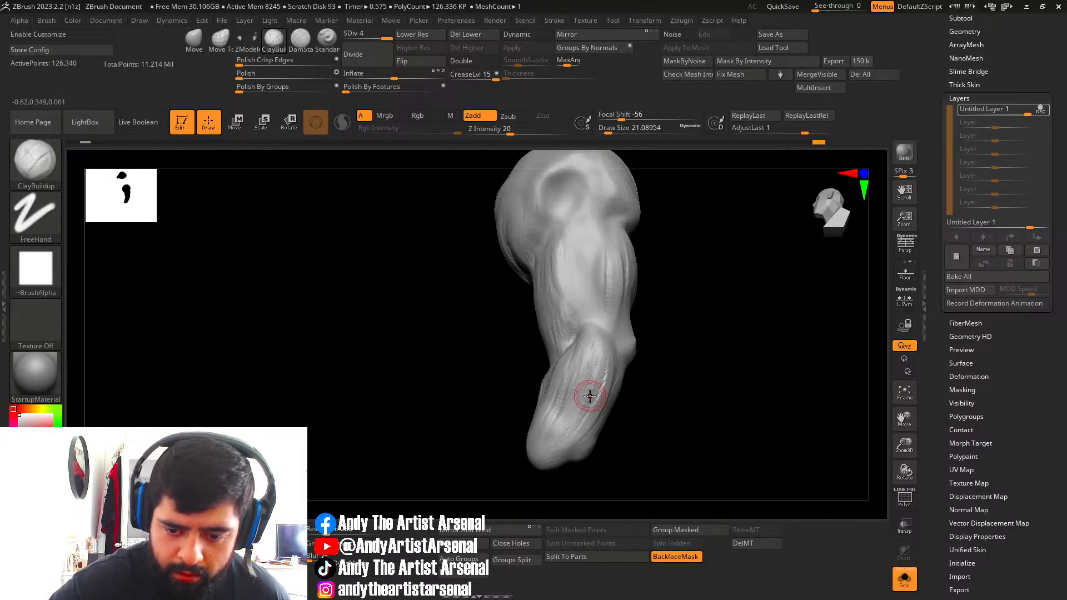
pyautogui.moveTo(588, 395); pyautogui.dragTo(562, 442)
pyautogui.moveTo(596, 342); pyautogui.dragTo(580, 413)
pyautogui.moveTo(605, 361); pyautogui.dragTo(589, 410)
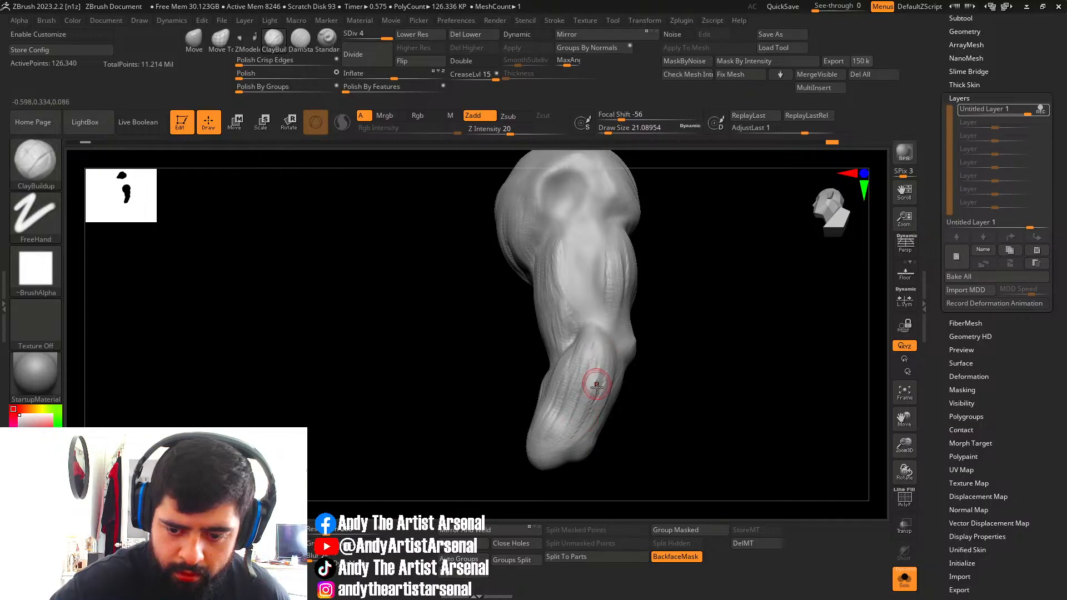
# Sculpt fine overlapping ClayBuildup fibres along the outer side of the forearm from elbow to wrist at draw size 21.1.
pyautogui.moveTo(595, 381); pyautogui.dragTo(575, 377, button='right')
pyautogui.moveTo(601, 388); pyautogui.dragTo(587, 413)
pyautogui.moveTo(593, 341); pyautogui.dragTo(565, 424)
pyautogui.moveTo(580, 367)
pyautogui.mouseDown()
pyautogui.moveTo(564, 412)
pyautogui.moveTo(563, 399)
pyautogui.moveTo(545, 418)
pyautogui.mouseUp()
pyautogui.moveTo(581, 324); pyautogui.dragTo(553, 398)
pyautogui.moveTo(554, 383); pyautogui.dragTo(575, 379, button='right')
pyautogui.moveTo(575, 379); pyautogui.dragTo(538, 440)
pyautogui.moveTo(567, 341); pyautogui.dragTo(528, 439)
# Carry the fine fibres around to the front of the forearm, running from the elbow crease down toward the wrist.
pyautogui.moveTo(543, 369); pyautogui.dragTo(558, 372, button='right')
pyautogui.moveTo(556, 344); pyautogui.dragTo(537, 412)
pyautogui.moveTo(558, 374); pyautogui.dragTo(547, 371, button='right')
pyautogui.moveTo(541, 365); pyautogui.dragTo(532, 432)
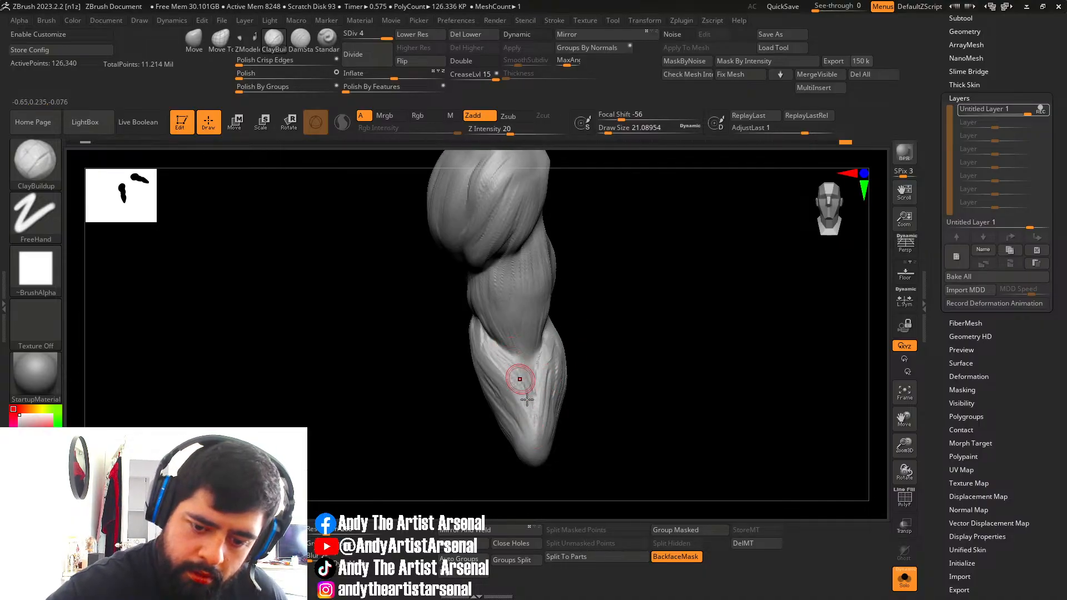
pyautogui.moveTo(485, 326)
pyautogui.mouseDown()
pyautogui.moveTo(527, 381)
pyautogui.moveTo(519, 387)
pyautogui.mouseUp()
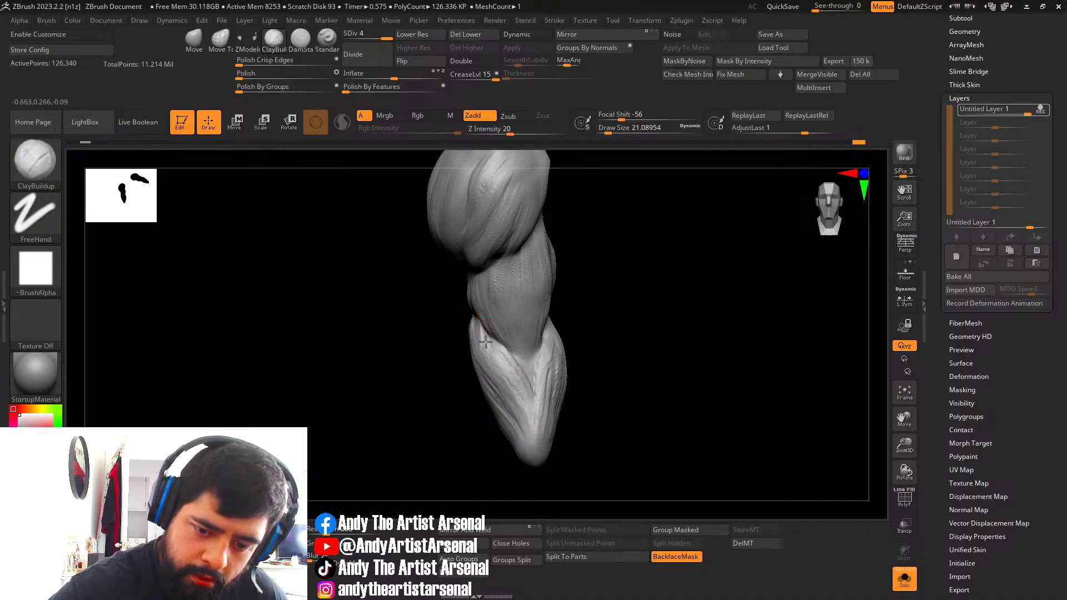
# Lightly smooth the striations on the forearm and shoulder with the Smooth brush at draw size 43.9.
pyautogui.moveTo(596, 377)
pyautogui.mouseDown()
pyautogui.moveTo(572, 350)
pyautogui.moveTo(547, 358)
pyautogui.mouseUp()
pyautogui.press('shift')
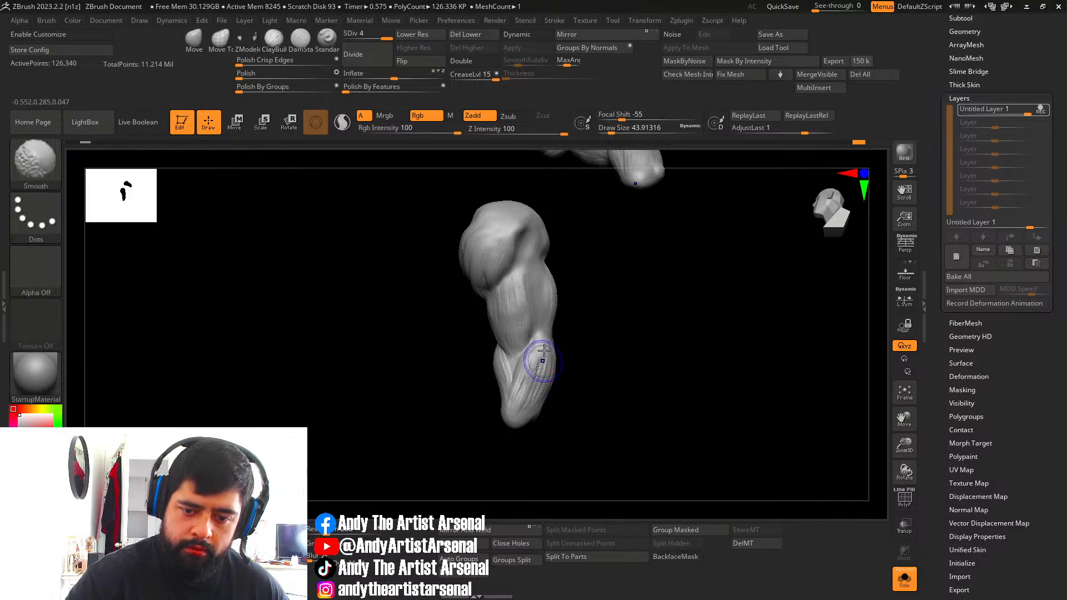
pyautogui.moveTo(457, 387)
pyautogui.mouseDown()
pyautogui.moveTo(512, 393)
pyautogui.moveTo(486, 368)
pyautogui.mouseUp()
pyautogui.moveTo(561, 328); pyautogui.dragTo(522, 297)
pyautogui.keyDown('shift'); pyautogui.moveTo(491, 258); pyautogui.dragTo(483, 269); pyautogui.keyUp('shift')
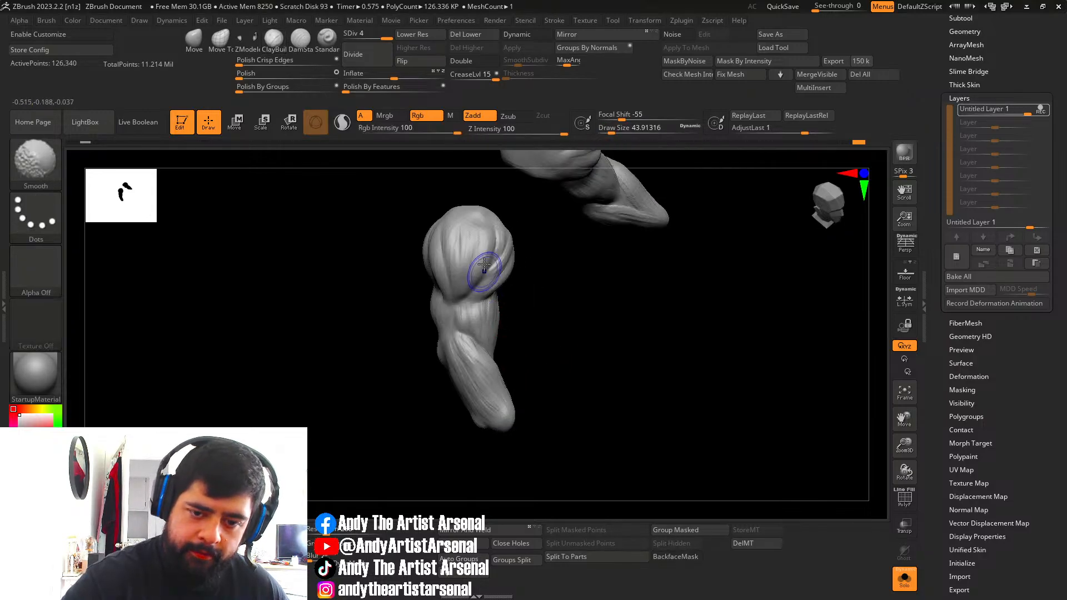
pyautogui.moveTo(397, 275)
pyautogui.mouseDown()
pyautogui.moveTo(500, 281)
pyautogui.moveTo(477, 281)
pyautogui.mouseUp()
# Build up vertical ClayBuildup fibres over the outer shoulder muscle at draw size 31.4.
pyautogui.press('s')
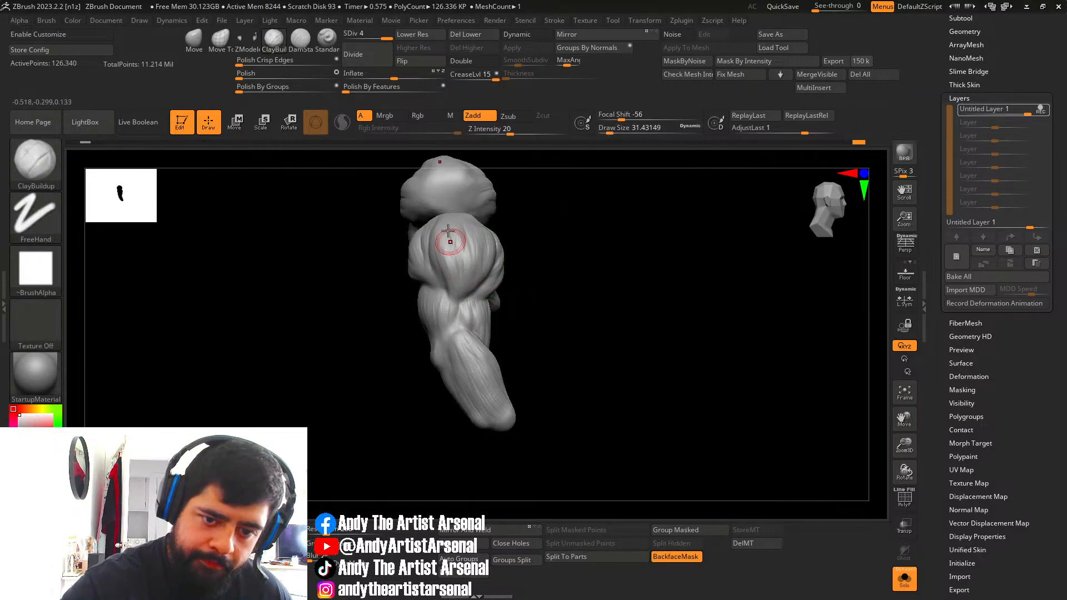
pyautogui.moveTo(440, 224); pyautogui.dragTo(458, 286)
pyautogui.moveTo(435, 268); pyautogui.dragTo(452, 229, button='right')
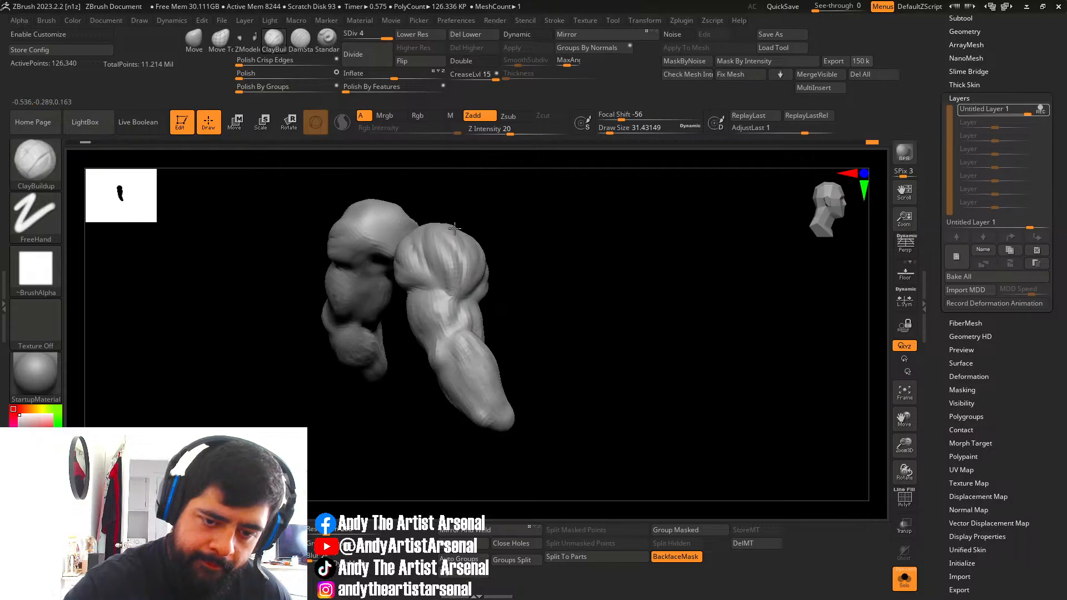
pyautogui.moveTo(430, 232); pyautogui.dragTo(440, 269)
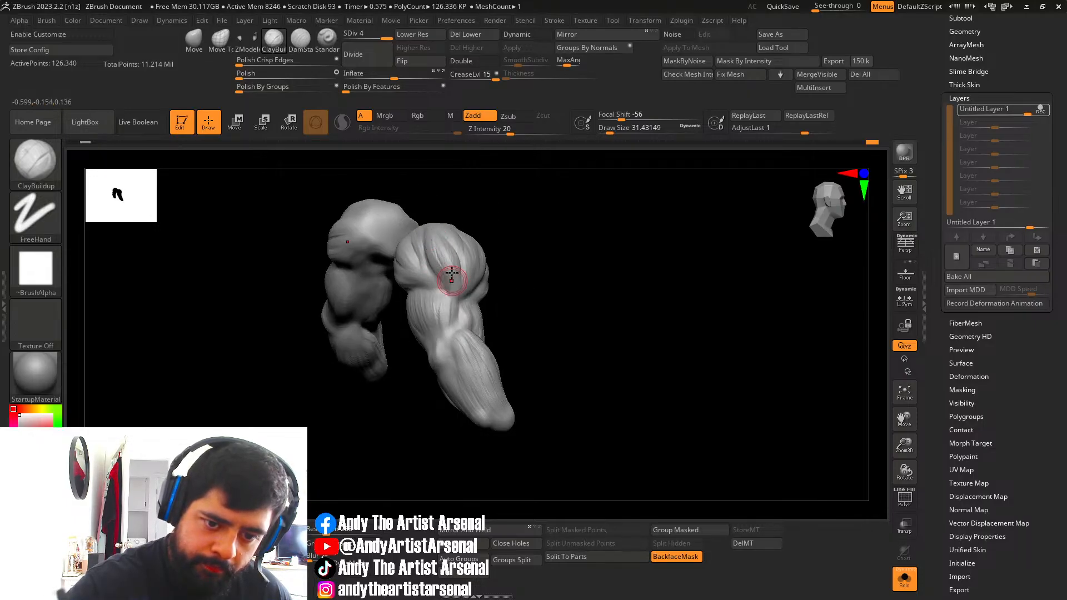
pyautogui.moveTo(451, 274); pyautogui.dragTo(465, 241, button='right')
pyautogui.moveTo(464, 241); pyautogui.dragTo(464, 222)
pyautogui.moveTo(468, 258); pyautogui.dragTo(466, 272, button='right')
pyautogui.moveTo(466, 272); pyautogui.dragTo(460, 230)
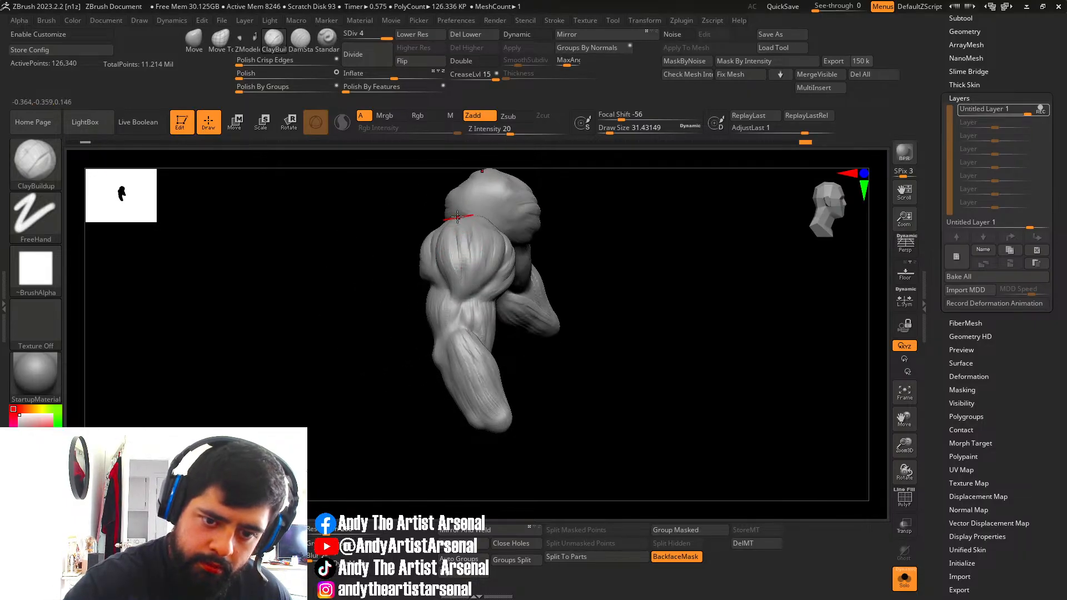
pyautogui.moveTo(466, 256)
pyautogui.mouseDown(button='right')
pyautogui.moveTo(496, 298)
pyautogui.moveTo(492, 336)
pyautogui.moveTo(508, 310)
pyautogui.moveTo(531, 308)
pyautogui.mouseUp(button='right')
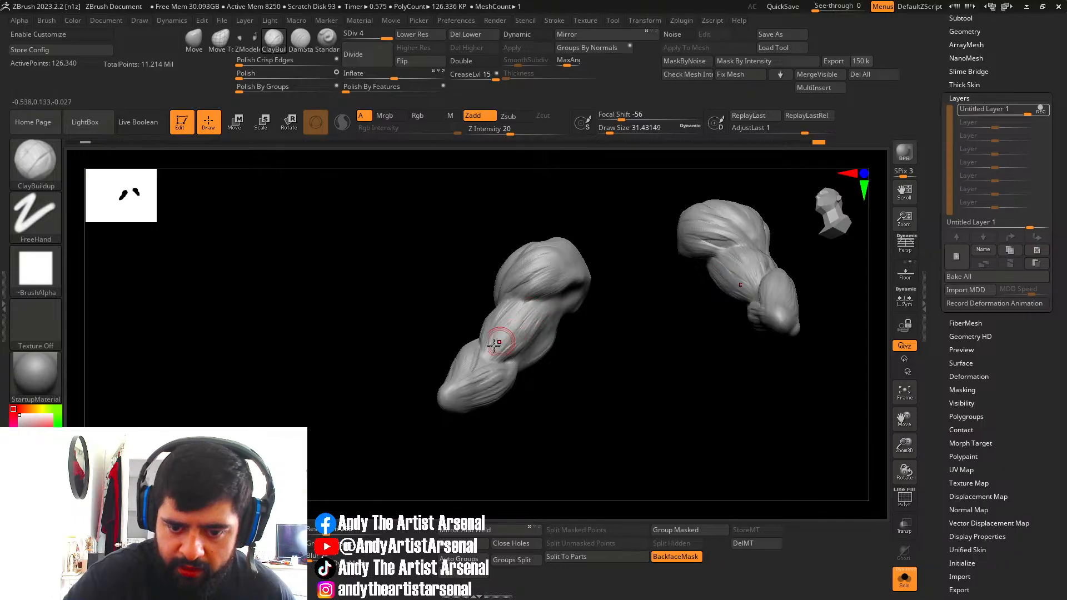
# Turn off Solo and add finer fibres to the shoulder muscle exposed between the fur tufts at draw size 21.1.
pyautogui.moveTo(494, 345)
pyautogui.mouseDown(button='right')
pyautogui.moveTo(484, 368)
pyautogui.moveTo(665, 374)
pyautogui.mouseUp(button='right')
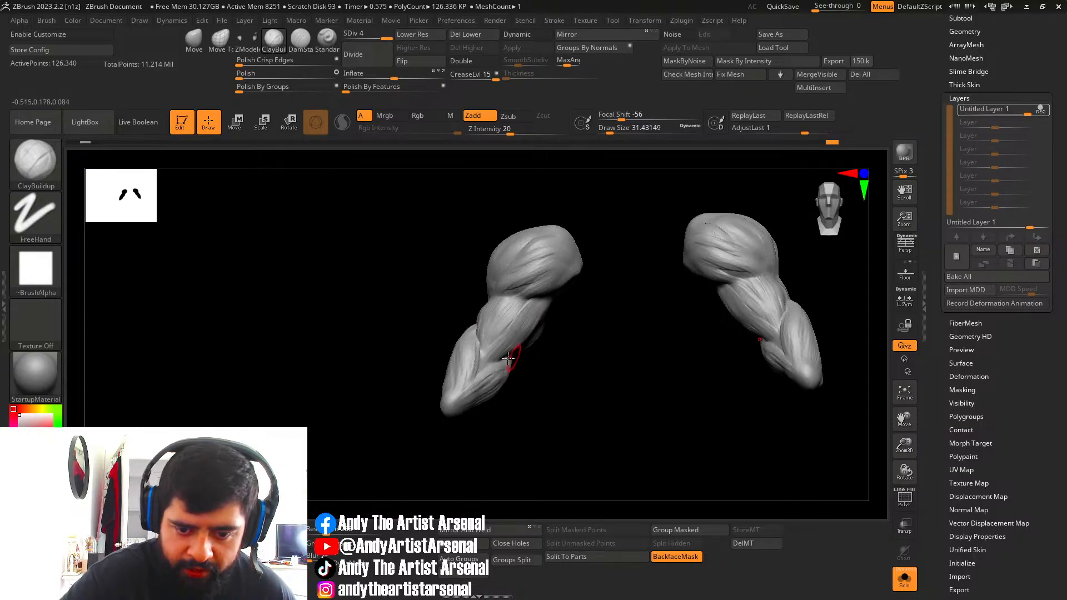
pyautogui.click(902, 585)
pyautogui.moveTo(612, 398)
pyautogui.mouseDown(button='right')
pyautogui.moveTo(653, 341)
pyautogui.moveTo(599, 327)
pyautogui.moveTo(655, 309)
pyautogui.moveTo(568, 329)
pyautogui.mouseUp(button='right')
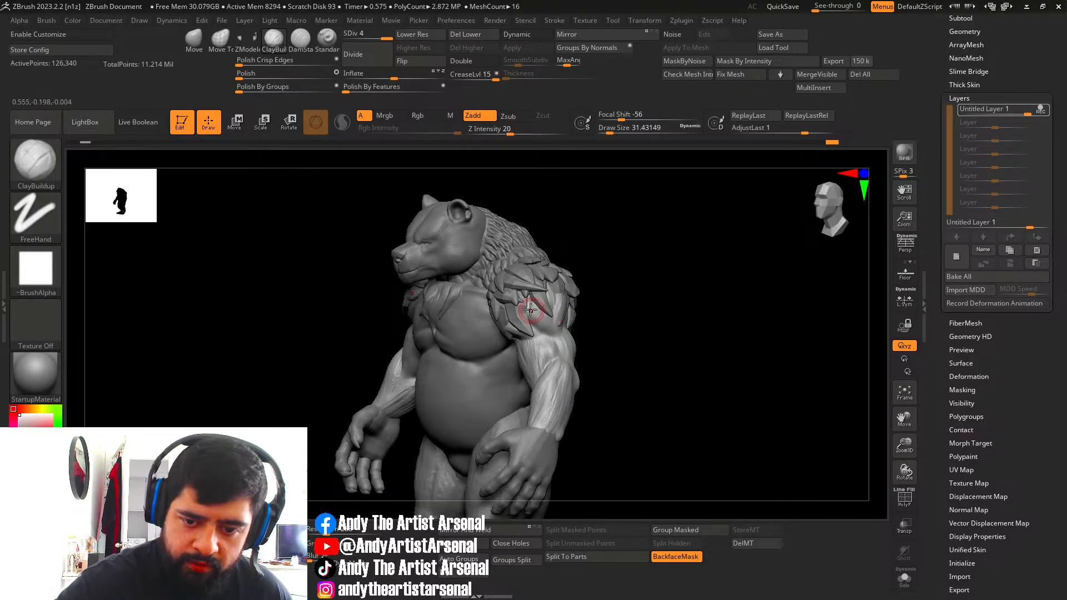
pyautogui.press('[')
pyautogui.moveTo(536, 307); pyautogui.dragTo(529, 298)
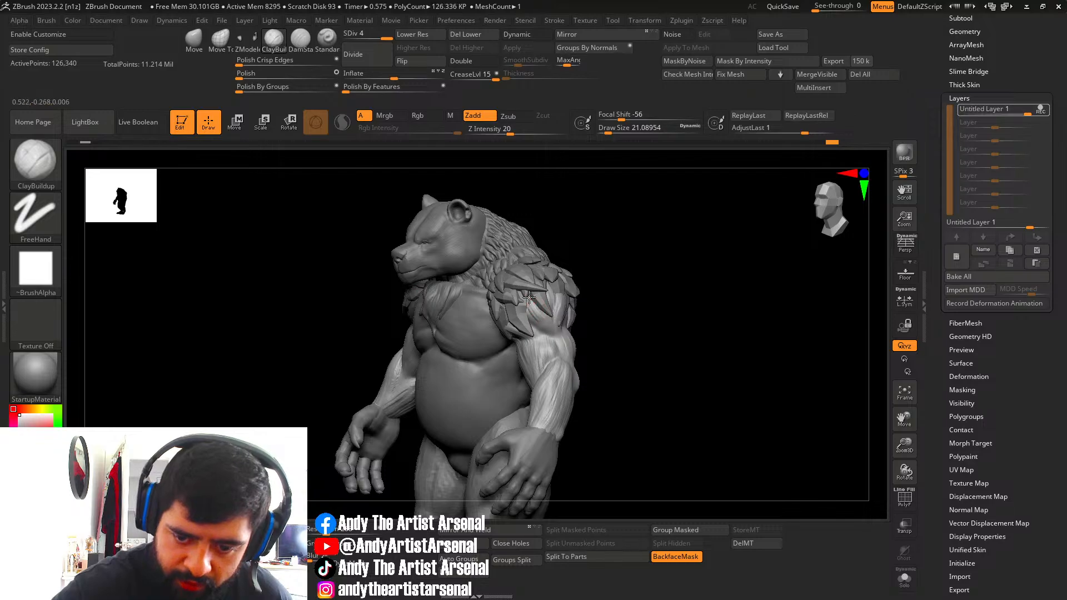
pyautogui.moveTo(539, 314)
pyautogui.mouseDown(button='right')
pyautogui.moveTo(542, 279)
pyautogui.moveTo(555, 302)
pyautogui.moveTo(519, 329)
pyautogui.moveTo(552, 349)
pyautogui.mouseUp(button='right')
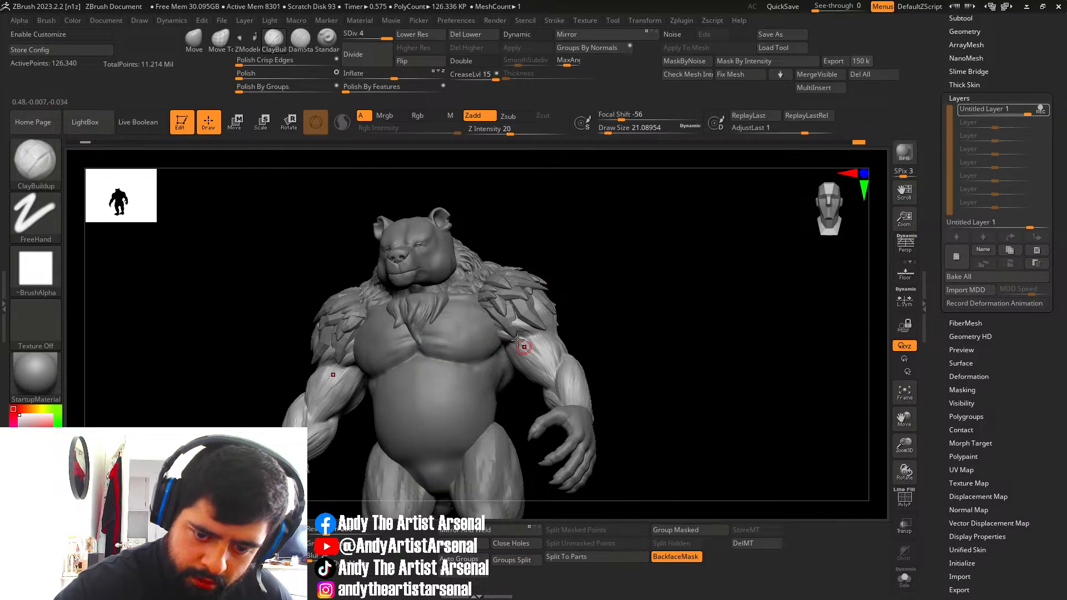
pyautogui.moveTo(539, 351); pyautogui.dragTo(552, 300, button='right')
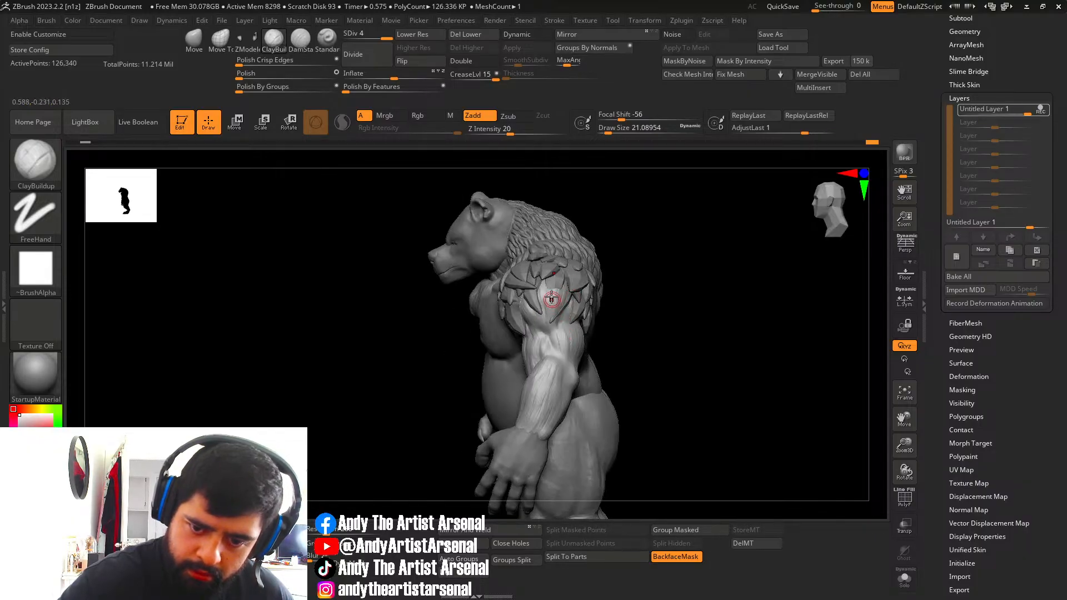
pyautogui.moveTo(554, 311); pyautogui.dragTo(558, 329)
# Strengthen the fibres around the elbow and along the outer forearm at draw size 27.7.
pyautogui.moveTo(578, 322)
pyautogui.mouseDown(button='right')
pyautogui.moveTo(568, 307)
pyautogui.moveTo(556, 321)
pyautogui.mouseUp(button='right')
pyautogui.moveTo(571, 360); pyautogui.dragTo(560, 353, button='right')
pyautogui.press('s')
pyautogui.moveTo(560, 353); pyautogui.dragTo(551, 374)
pyautogui.moveTo(550, 373); pyautogui.dragTo(565, 362, button='right')
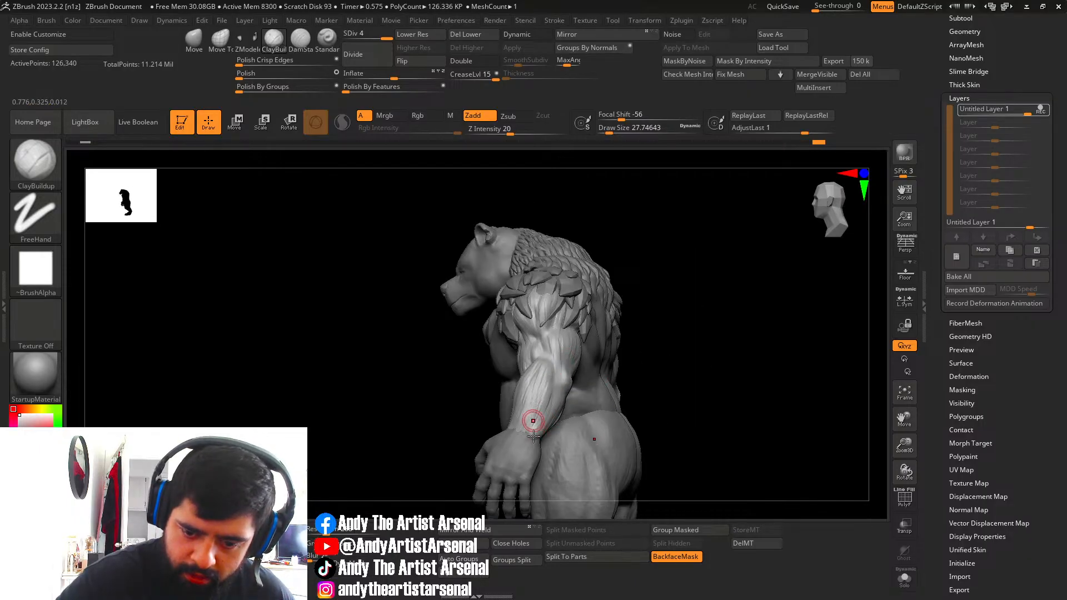
pyautogui.moveTo(533, 436); pyautogui.dragTo(572, 362, button='right')
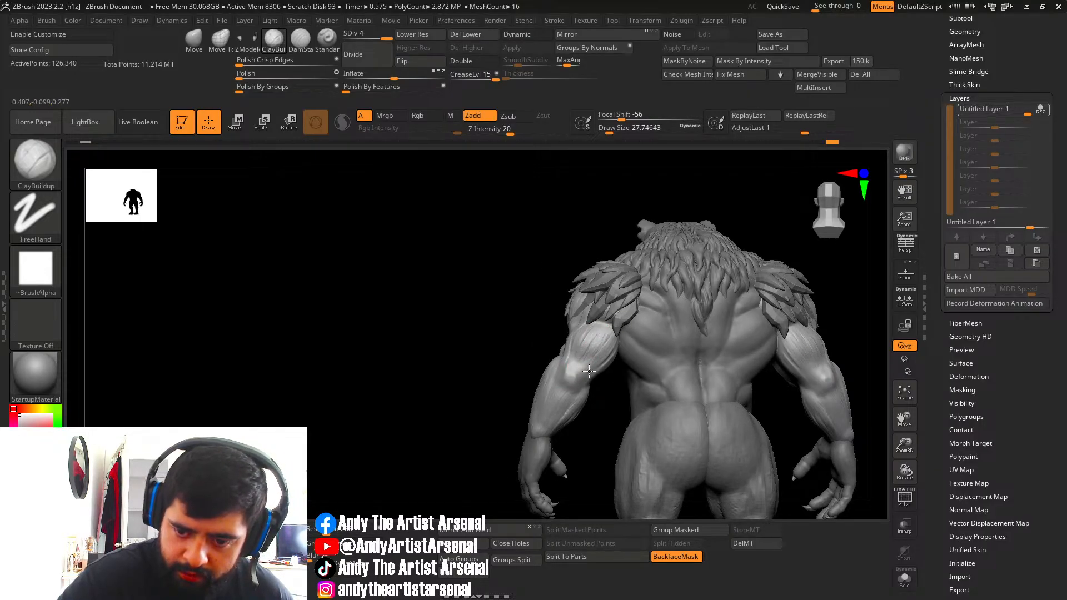
pyautogui.moveTo(580, 383); pyautogui.dragTo(534, 434, button='right')
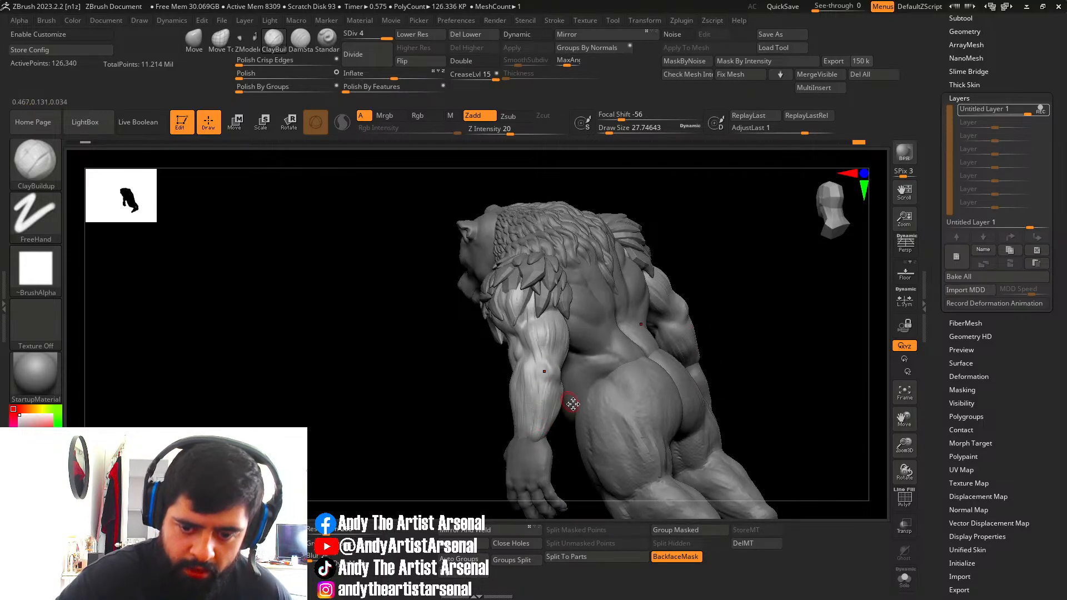
# Soften the striations on both arms from the front with the Smooth brush at draw size 101.
pyautogui.moveTo(617, 390)
pyautogui.keyDown('ctrl'); pyautogui.mouseDown(button='right')
pyautogui.moveTo(561, 367)
pyautogui.moveTo(657, 360)
pyautogui.moveTo(607, 374)
pyautogui.moveTo(557, 367)
pyautogui.mouseUp(button='right'); pyautogui.keyUp('ctrl')
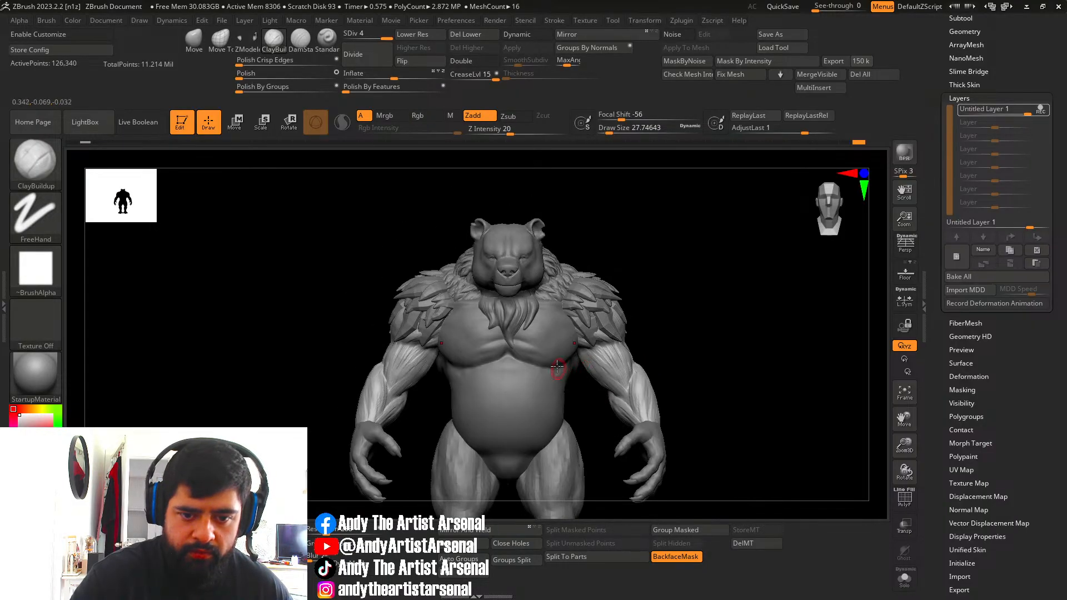
pyautogui.press('shift')
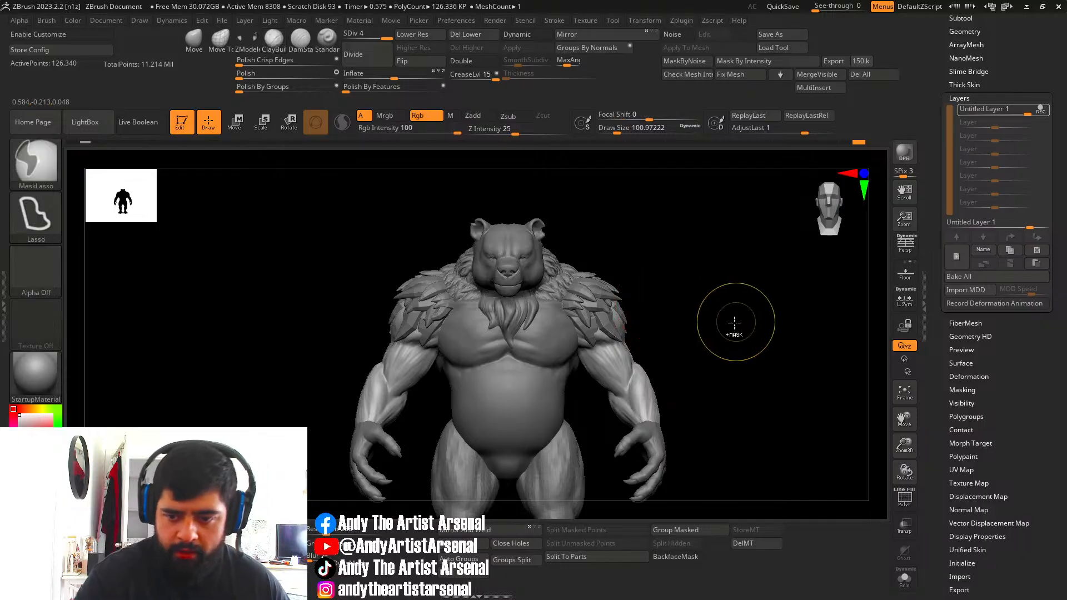
pyautogui.keyDown('shift'); pyautogui.moveTo(408, 371); pyautogui.dragTo(401, 371); pyautogui.keyUp('shift')
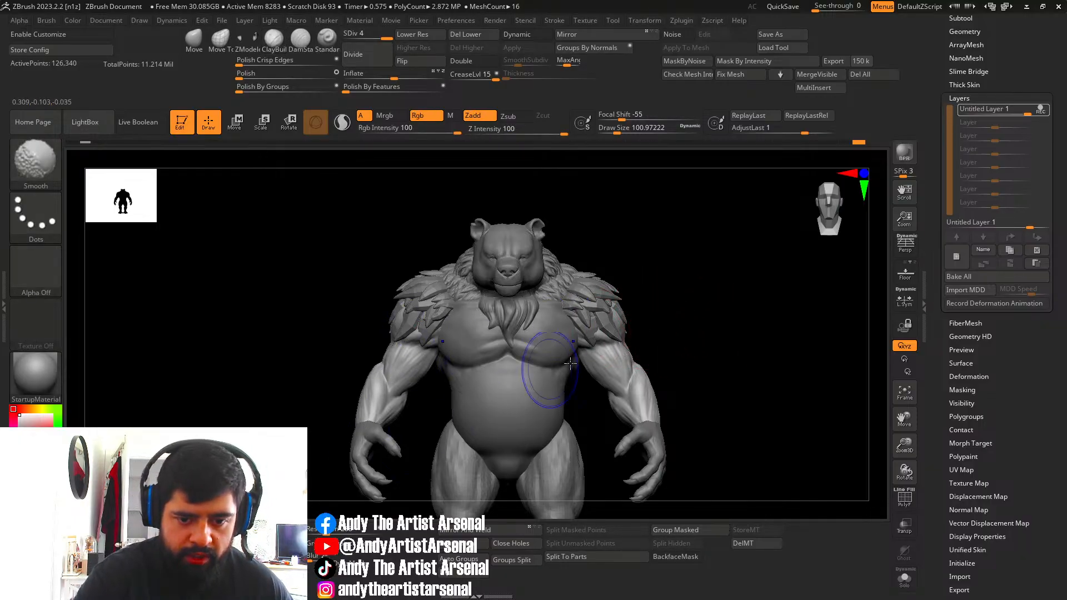
pyautogui.keyDown('shift'); pyautogui.moveTo(632, 383); pyautogui.dragTo(628, 394); pyautogui.keyUp('shift')
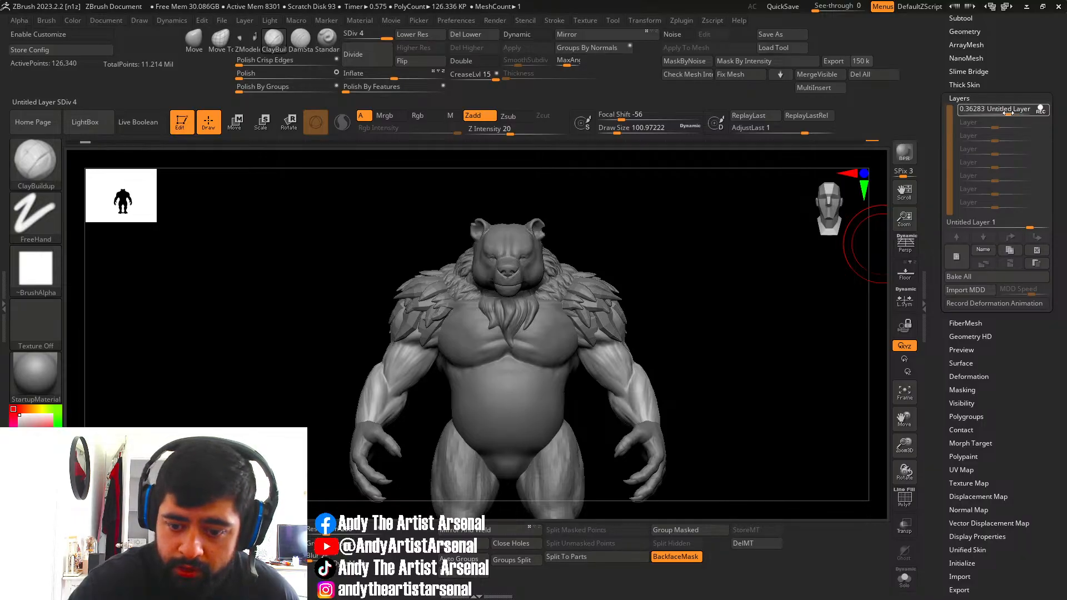
# Stop recording on the arm layer and set its intensity to 0.
pyautogui.click(1008, 113)
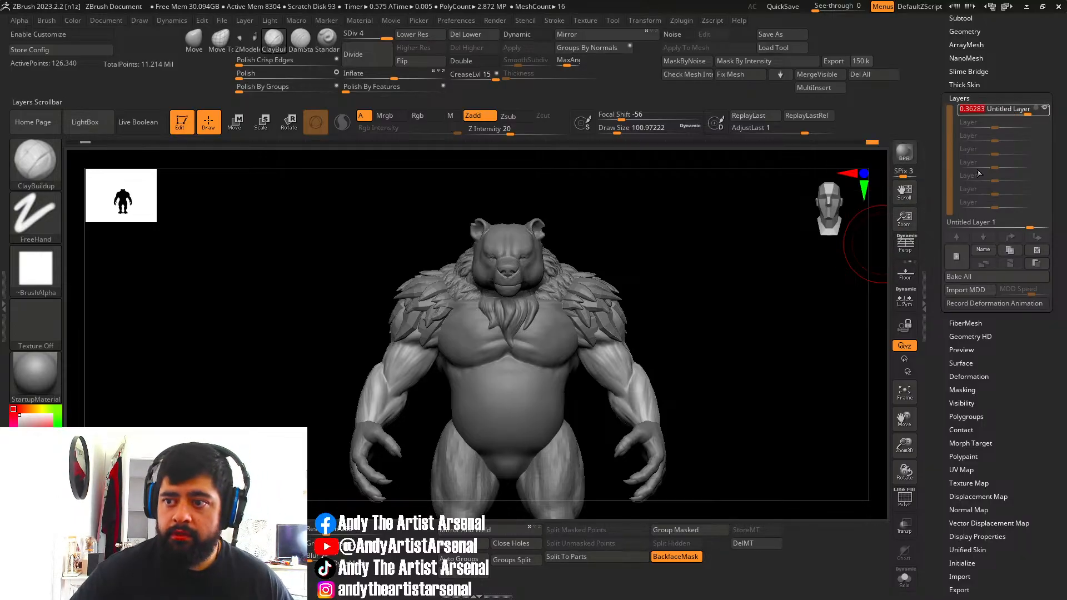
pyautogui.moveTo(1027, 109); pyautogui.dragTo(997, 105)
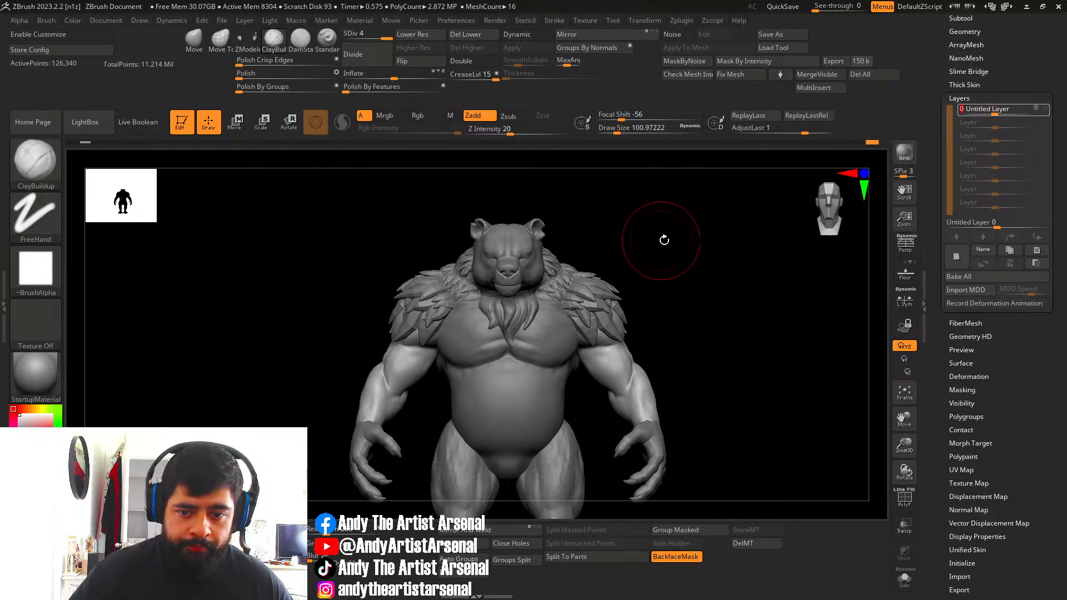
pyautogui.moveTo(662, 239); pyautogui.dragTo(813, 199)
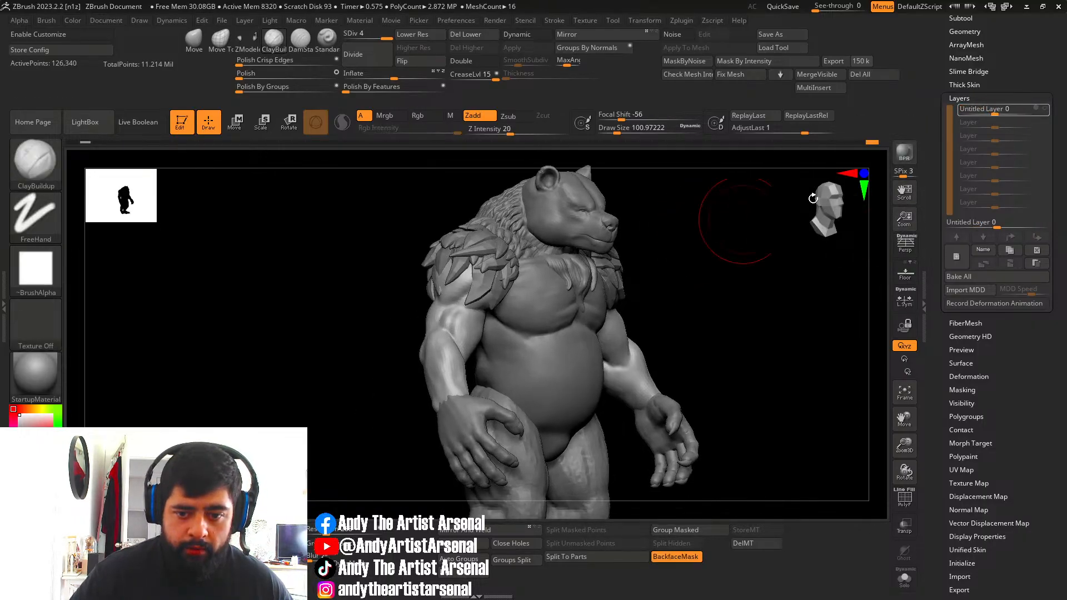
# Preview the arm detail with the layer intensity at -1, 1 and 0.5.
pyautogui.click(997, 109)
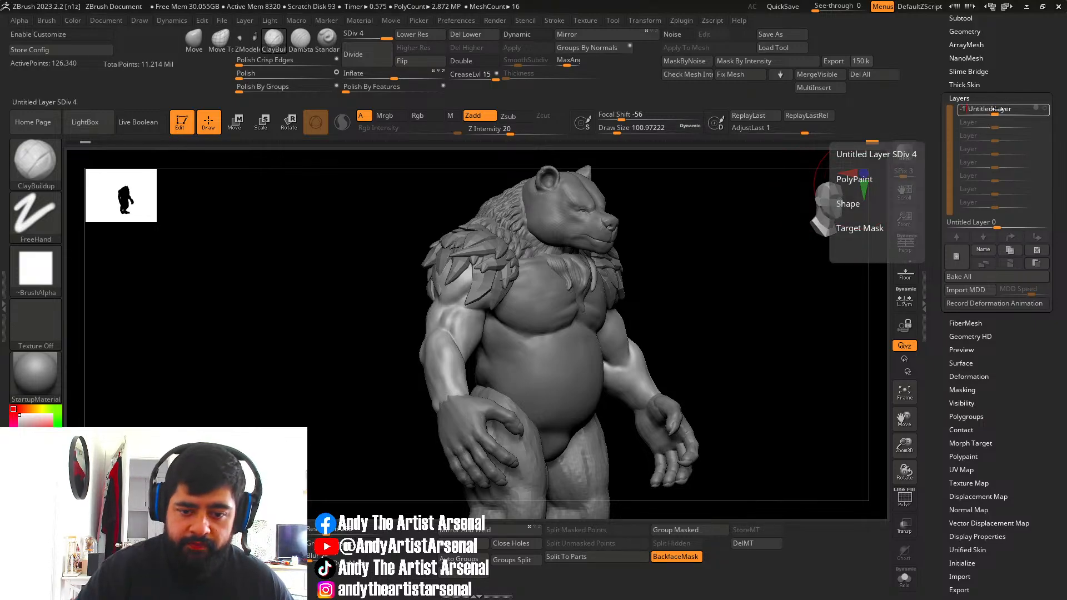
pyautogui.press('Return')
pyautogui.moveTo(739, 239); pyautogui.dragTo(776, 226)
pyautogui.click(992, 110)
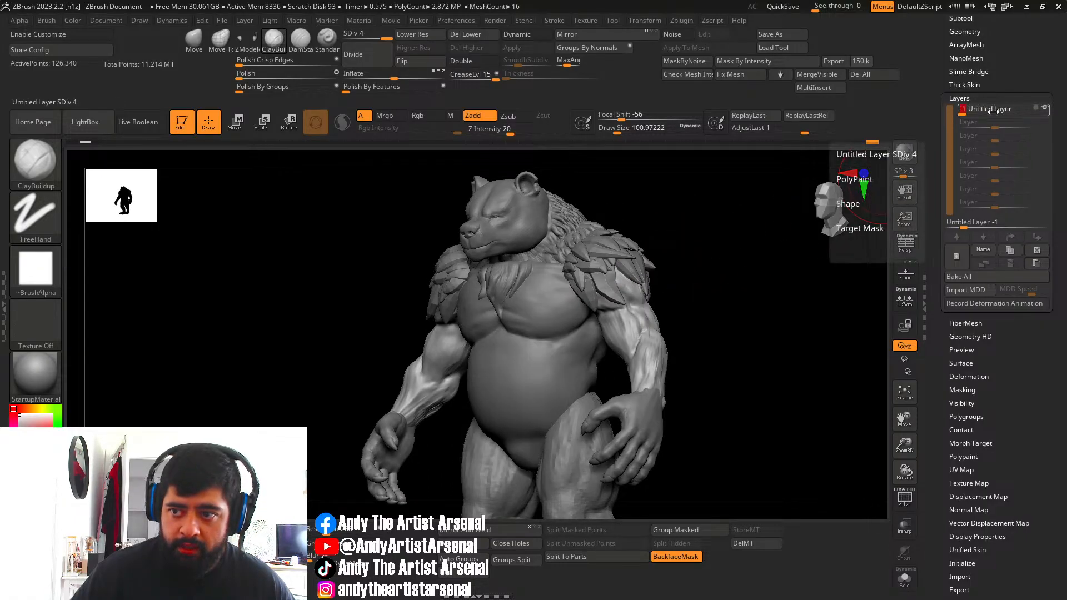
pyautogui.write('1')
pyautogui.press('Return')
pyautogui.moveTo(777, 289); pyautogui.dragTo(815, 309)
pyautogui.moveTo(742, 303); pyautogui.dragTo(866, 234)
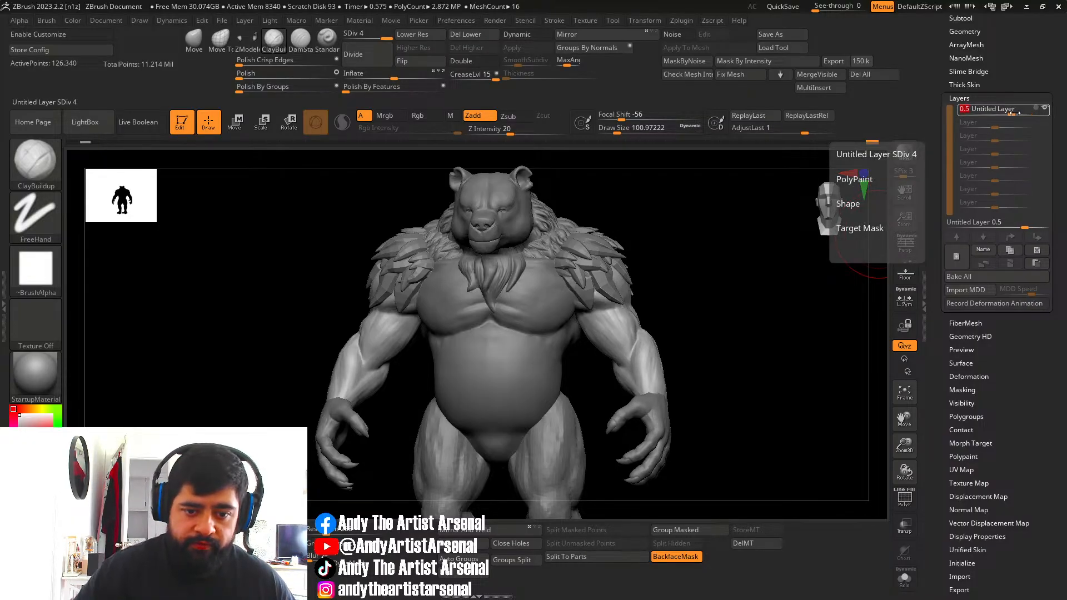
# Set the arm layer's intensity to 0.823 and switch its recording back on.
pyautogui.moveTo(806, 300)
pyautogui.mouseDown()
pyautogui.moveTo(745, 312)
pyautogui.moveTo(789, 300)
pyautogui.mouseUp()
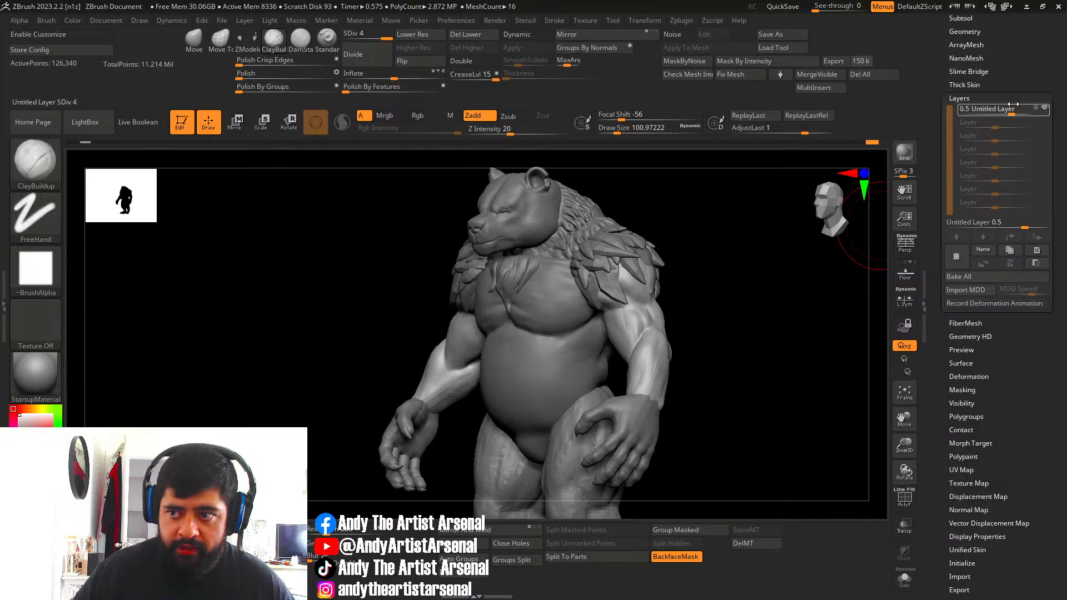
pyautogui.moveTo(1009, 110); pyautogui.dragTo(1011, 110)
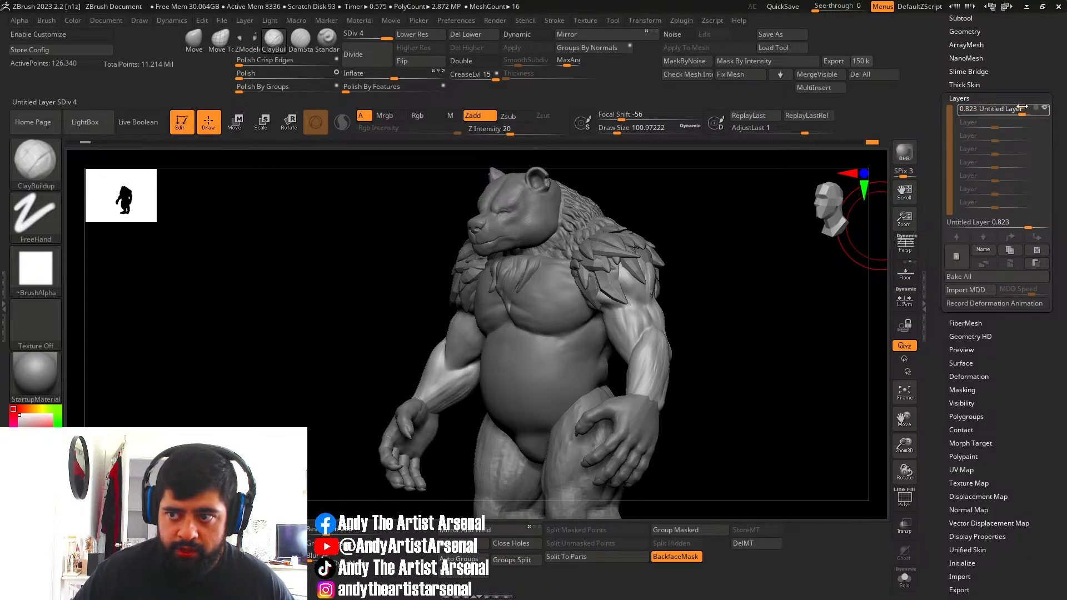
pyautogui.moveTo(850, 273)
pyautogui.mouseDown()
pyautogui.moveTo(707, 350)
pyautogui.moveTo(766, 352)
pyautogui.moveTo(689, 333)
pyautogui.mouseUp()
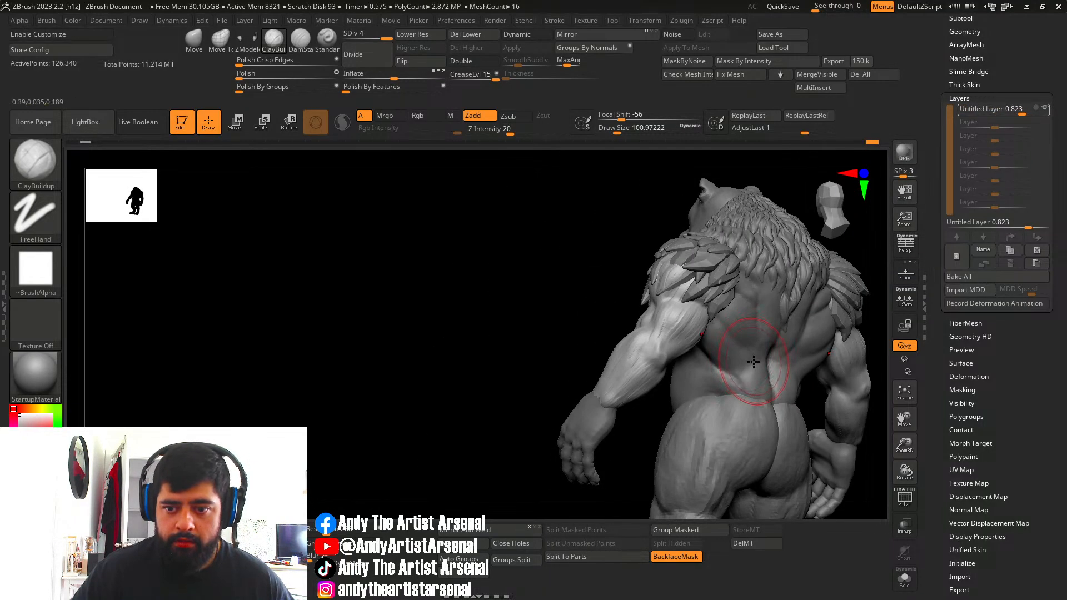
pyautogui.keyDown('shift'); pyautogui.click(678, 332); pyautogui.keyUp('shift')
pyautogui.keyDown('alt'); pyautogui.moveTo(557, 293); pyautogui.dragTo(485, 299); pyautogui.keyUp('alt')
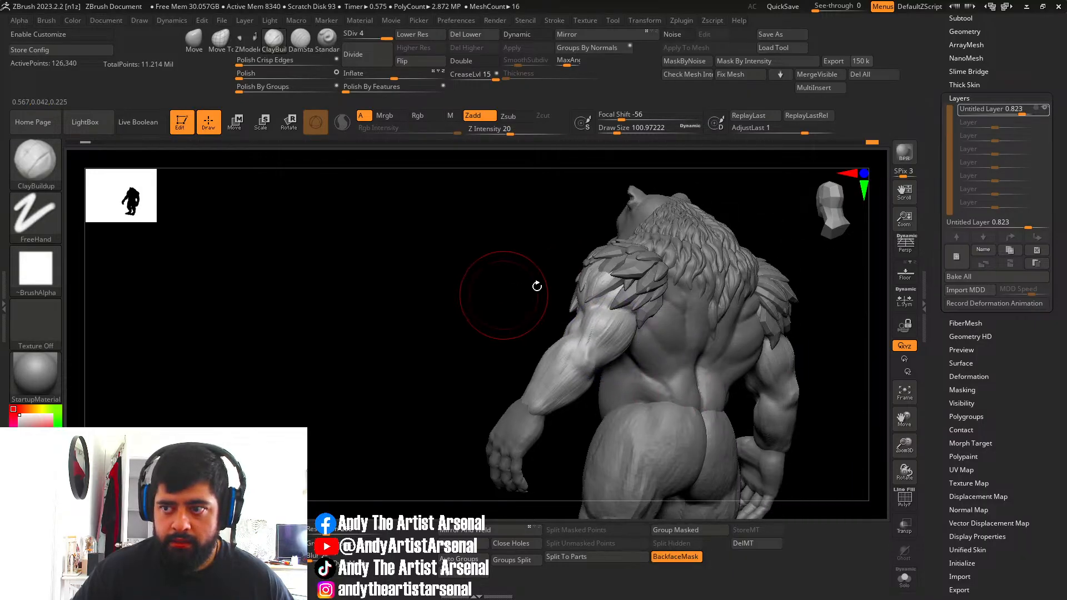
pyautogui.click(1038, 110)
# Smooth the striations on the back of the upper arm near the elbow at draw size 101.
pyautogui.moveTo(795, 238); pyautogui.dragTo(761, 244)
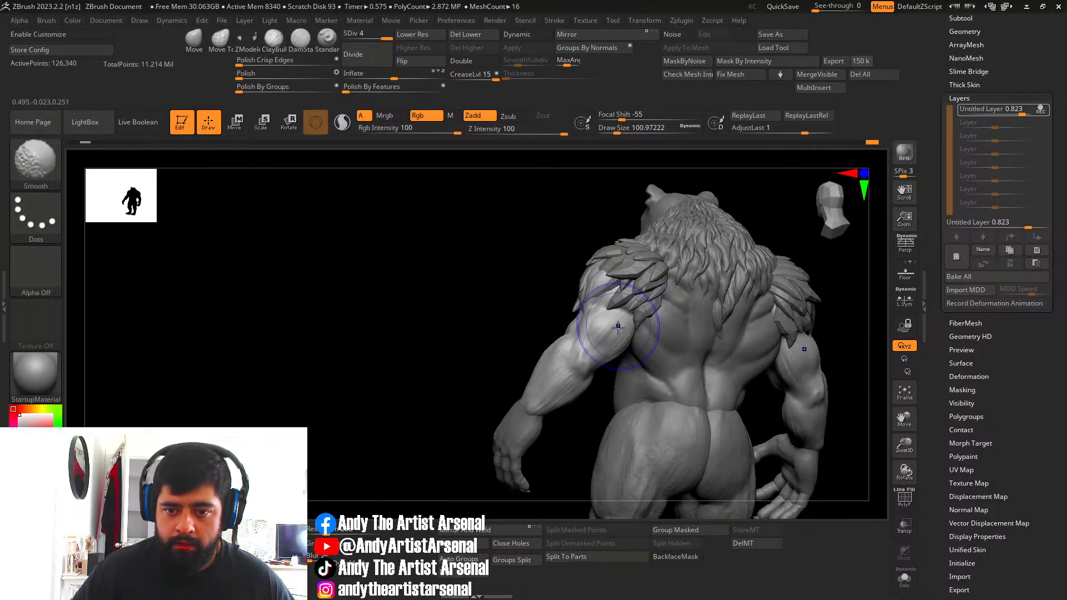
pyautogui.keyDown('shift'); pyautogui.moveTo(614, 350); pyautogui.dragTo(595, 342); pyautogui.keyUp('shift')
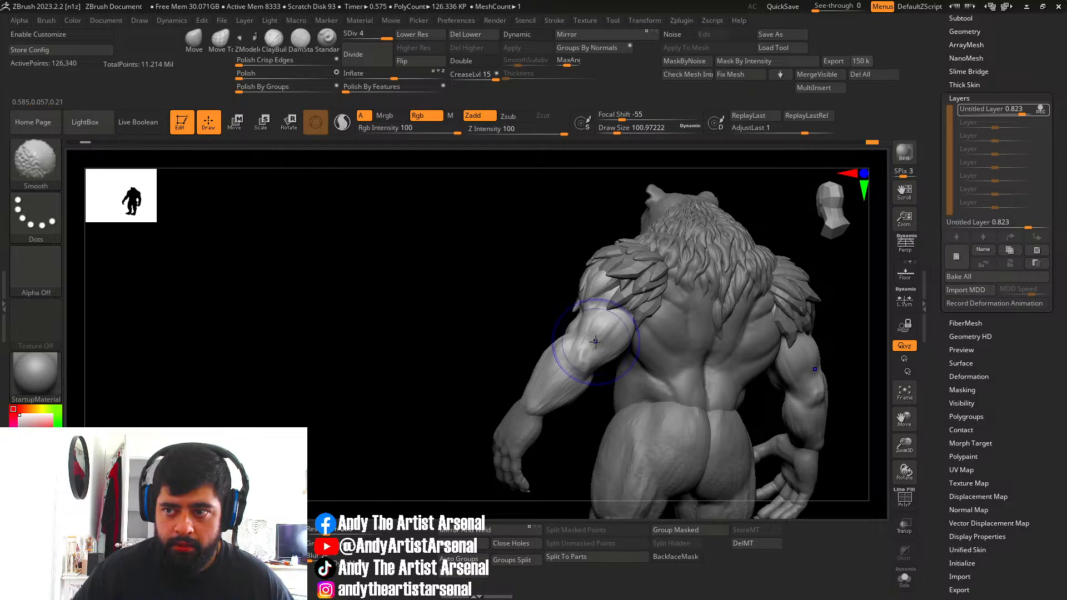
pyautogui.moveTo(483, 340); pyautogui.dragTo(600, 333)
pyautogui.keyDown('ctrl'); pyautogui.moveTo(619, 344); pyautogui.dragTo(624, 328, button='right'); pyautogui.keyUp('ctrl')
pyautogui.moveTo(624, 328)
pyautogui.keyDown('shift'); pyautogui.mouseDown()
pyautogui.moveTo(703, 316)
pyautogui.moveTo(662, 311)
pyautogui.moveTo(670, 312)
pyautogui.moveTo(615, 325)
pyautogui.mouseUp(); pyautogui.keyUp('shift')
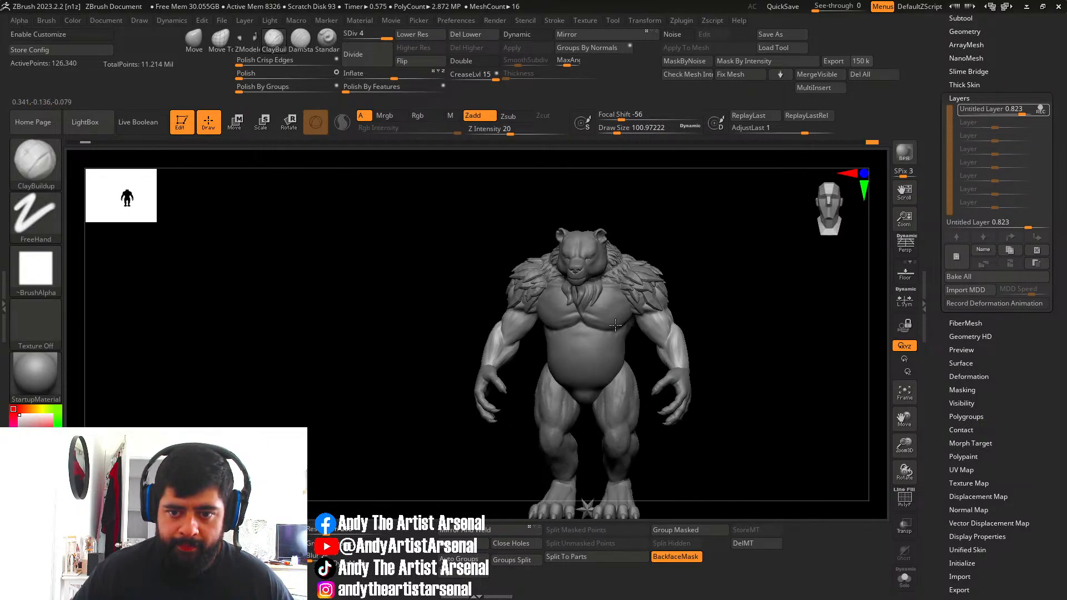
pyautogui.moveTo(616, 325); pyautogui.dragTo(557, 314, button='right')
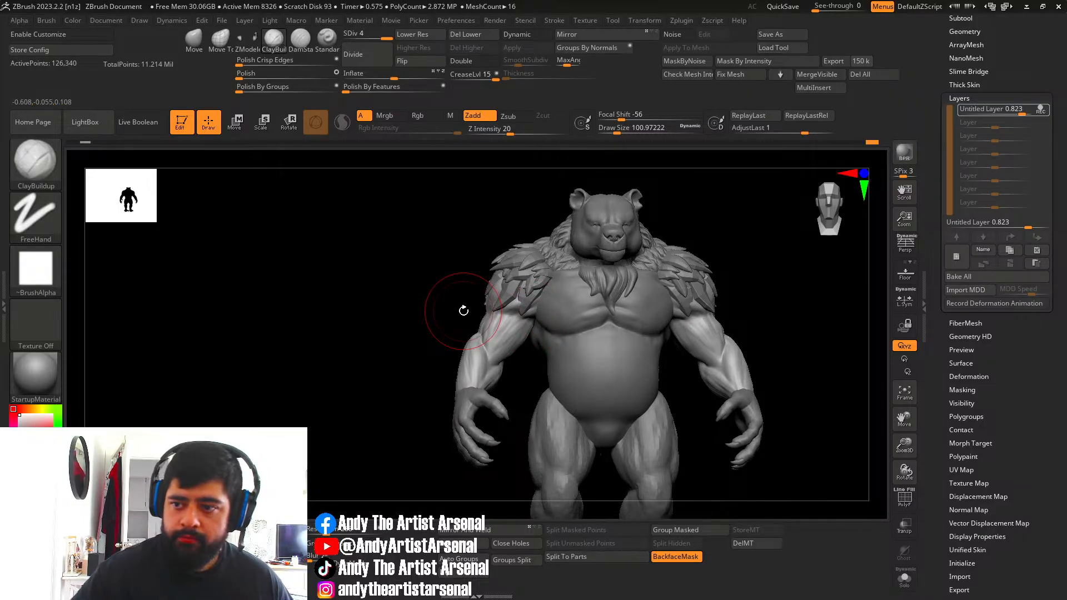
# Add a second recording layer and set up the Standard brush with an imported fur alpha and the DragRect stroke.
pyautogui.press('b')
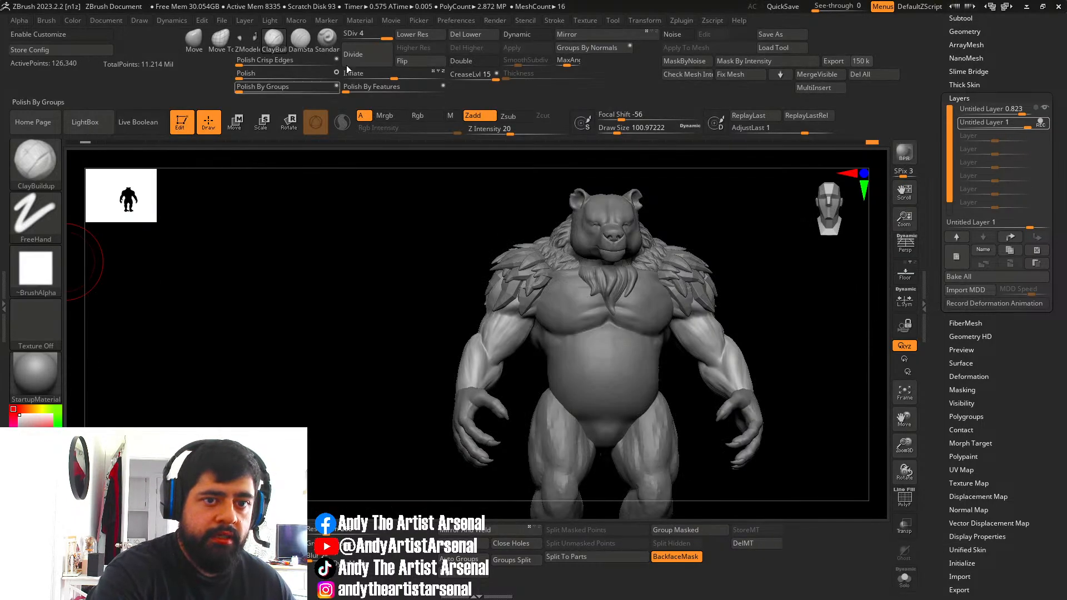
pyautogui.click(329, 50)
pyautogui.click(35, 272)
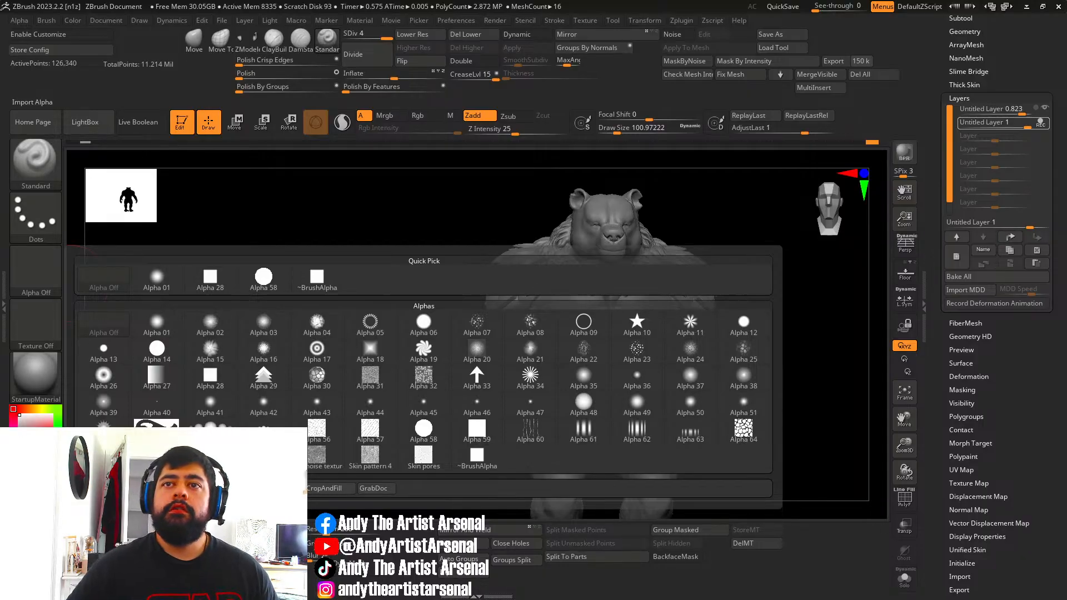
pyautogui.doubleClick(180, 367)
pyautogui.keyDown('alt'); pyautogui.moveTo(240, 351); pyautogui.dragTo(211, 343, button='right'); pyautogui.keyUp('alt')
pyautogui.keyDown('ctrl'); pyautogui.moveTo(211, 343); pyautogui.dragTo(216, 312, button='right'); pyautogui.keyUp('ctrl')
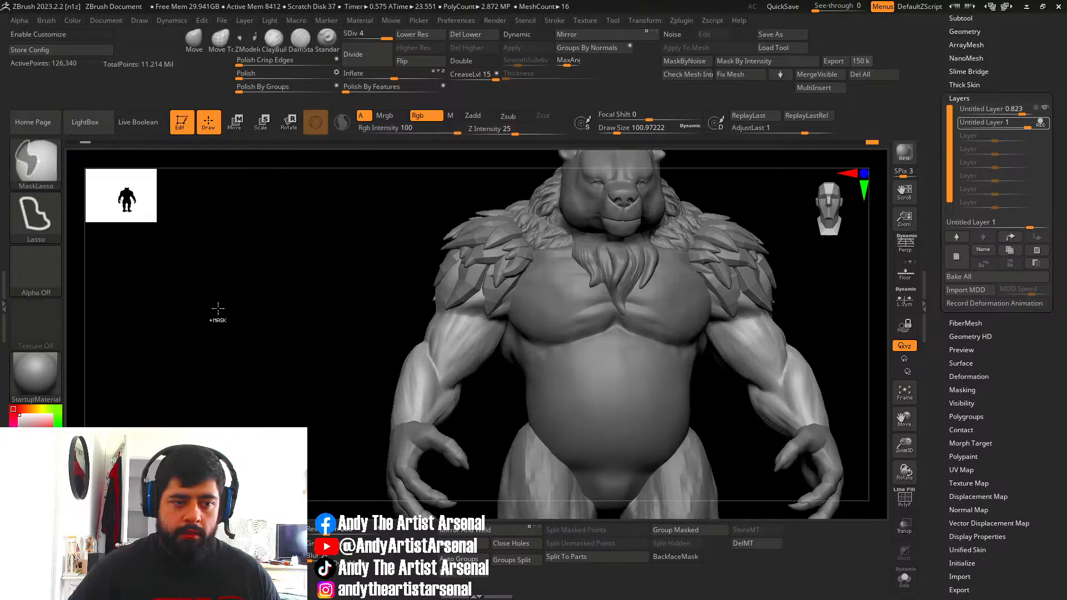
pyautogui.click(55, 215)
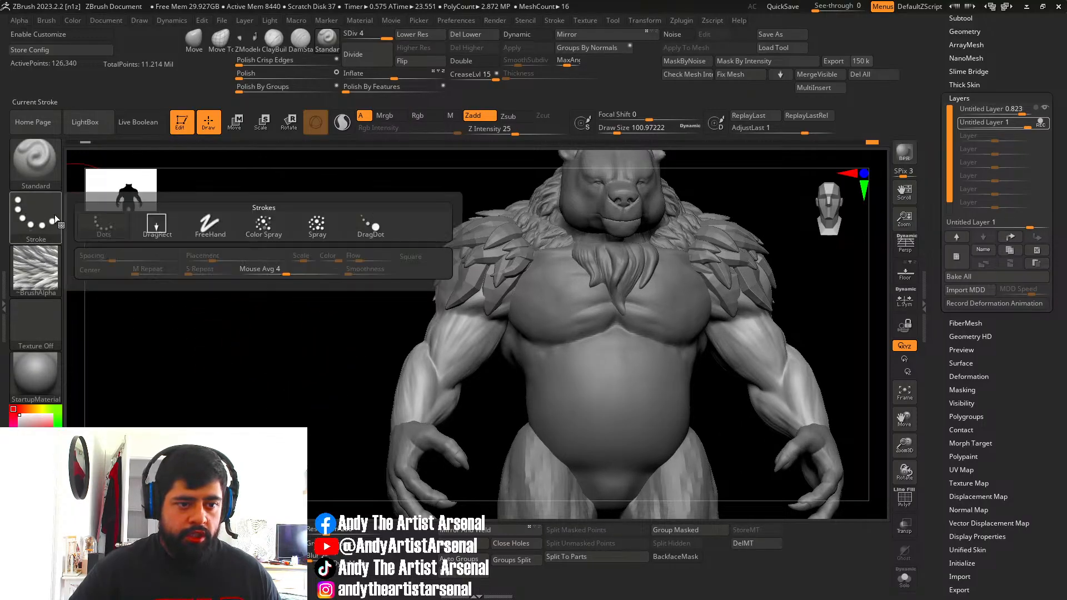
pyautogui.click(161, 225)
# Try the fur alpha on the outer upper arm and undo the stamp.
pyautogui.moveTo(335, 312)
pyautogui.mouseDown()
pyautogui.moveTo(376, 334)
pyautogui.moveTo(461, 337)
pyautogui.mouseUp()
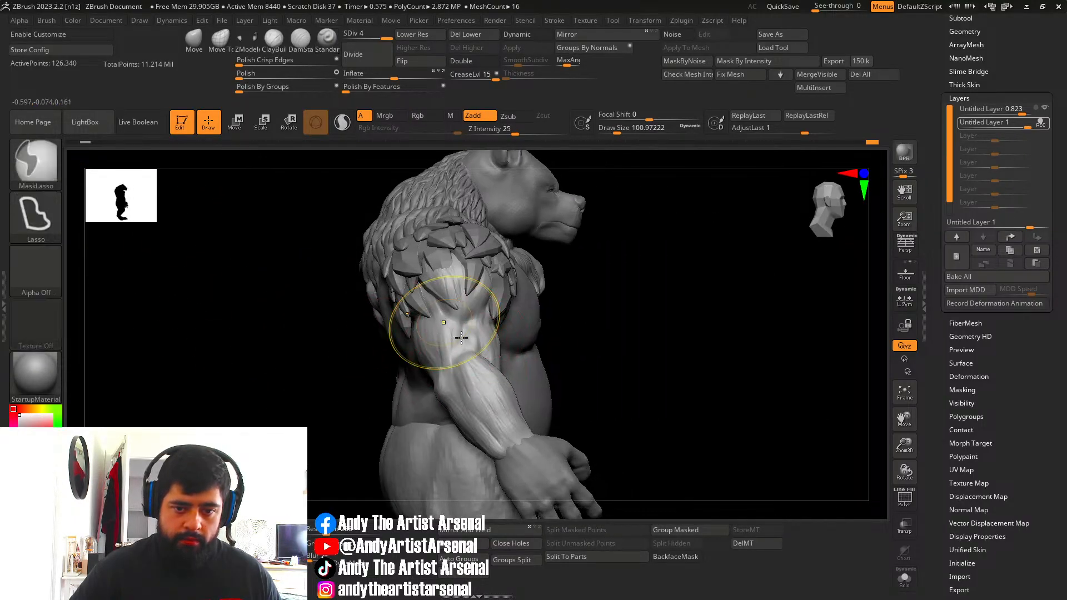
pyautogui.keyDown('ctrl'); pyautogui.moveTo(461, 338); pyautogui.dragTo(458, 322, button='right'); pyautogui.keyUp('ctrl')
pyautogui.moveTo(459, 335)
pyautogui.mouseDown()
pyautogui.moveTo(467, 388)
pyautogui.moveTo(407, 397)
pyautogui.moveTo(338, 355)
pyautogui.moveTo(417, 383)
pyautogui.moveTo(375, 388)
pyautogui.mouseUp()
pyautogui.hotkey('ctrl', 'z')
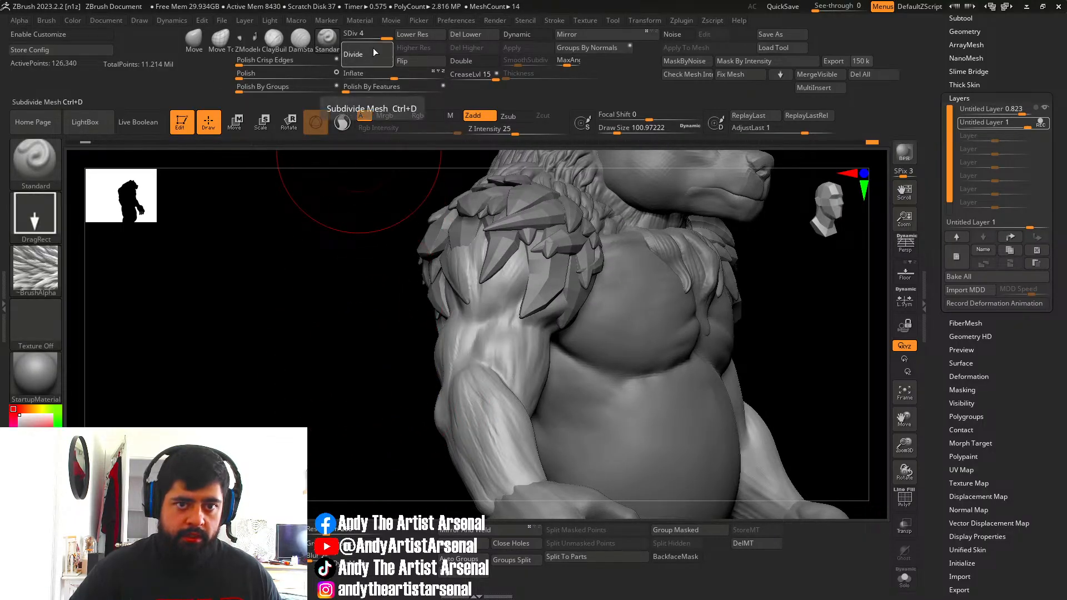
# Subdivide the arms to level 6 and replace the empty second layer with a new recording layer.
pyautogui.click(372, 47)
pyautogui.click(1042, 123)
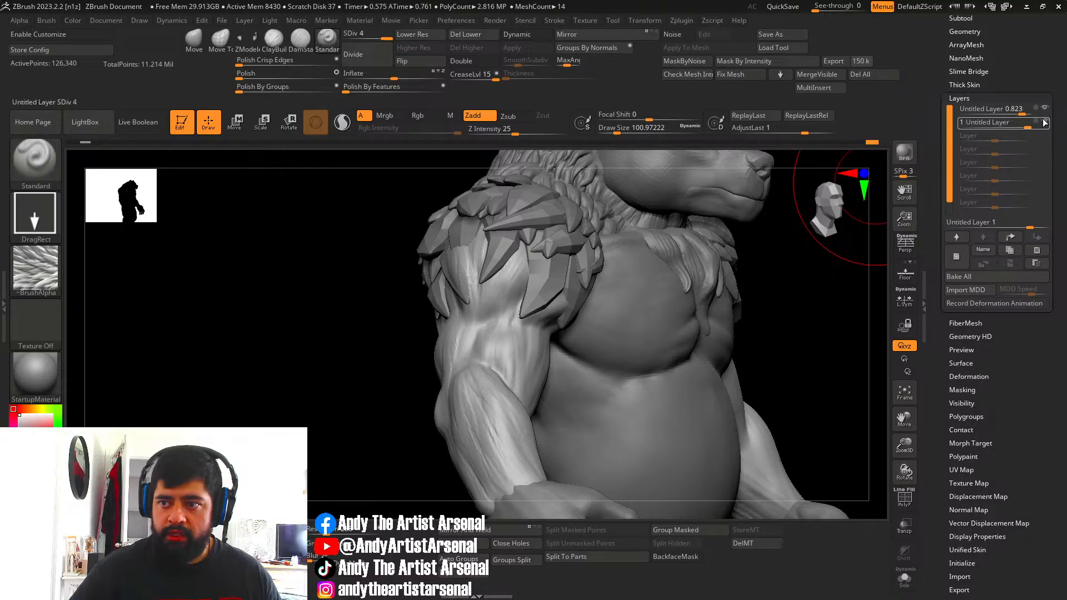
pyautogui.hotkey('ctrl', 'd')
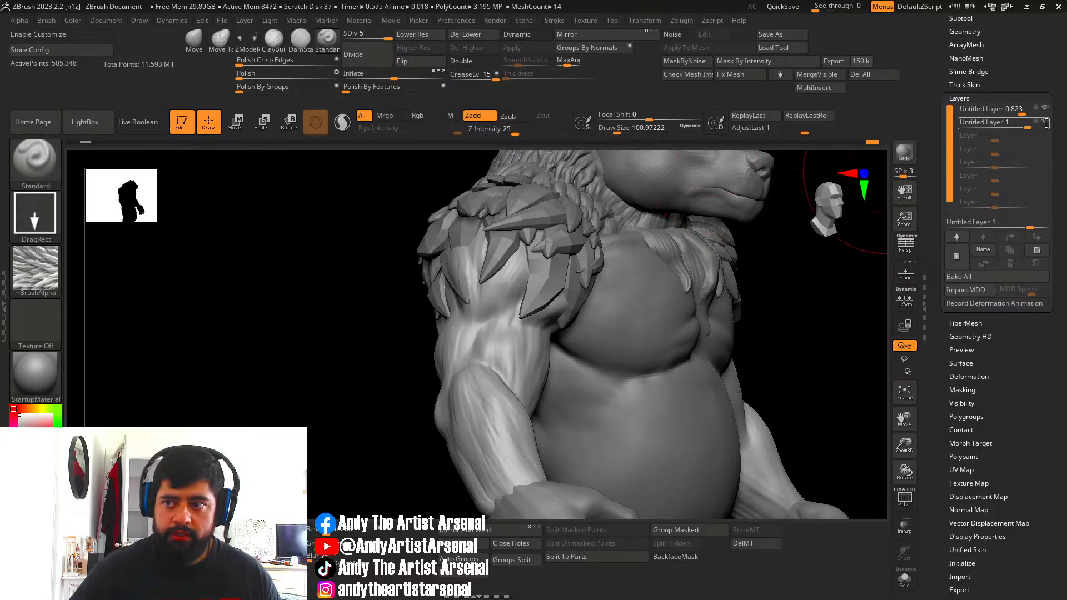
pyautogui.click(373, 55)
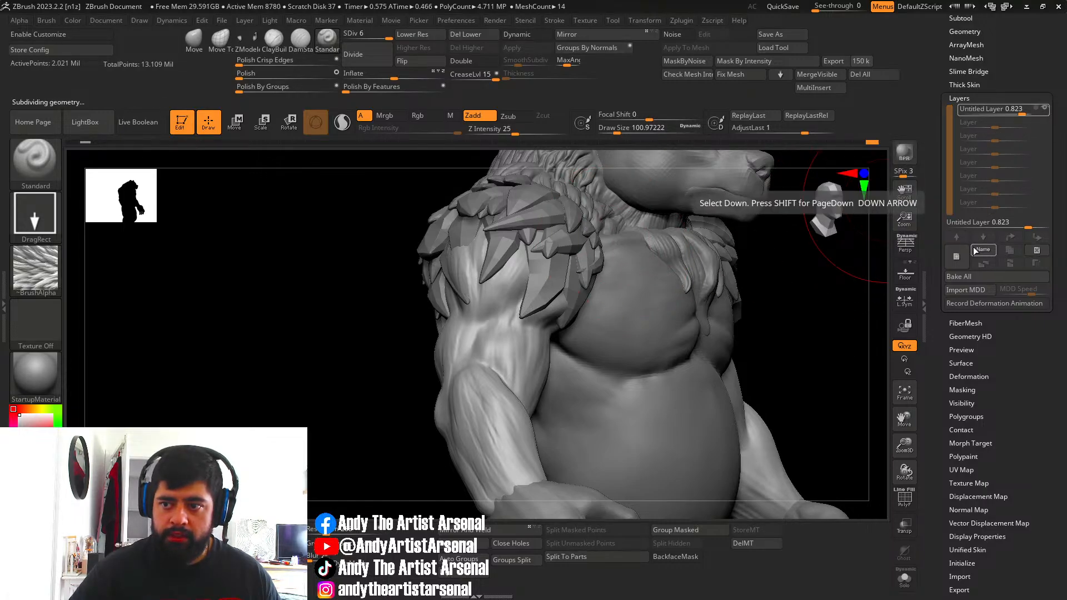
pyautogui.click(957, 257)
# Stamp the fur alpha over the outer and back upper arm beneath the shoulder feathers.
pyautogui.moveTo(568, 342); pyautogui.dragTo(546, 344, button='right')
pyautogui.hotkey('ctrl', 'z')
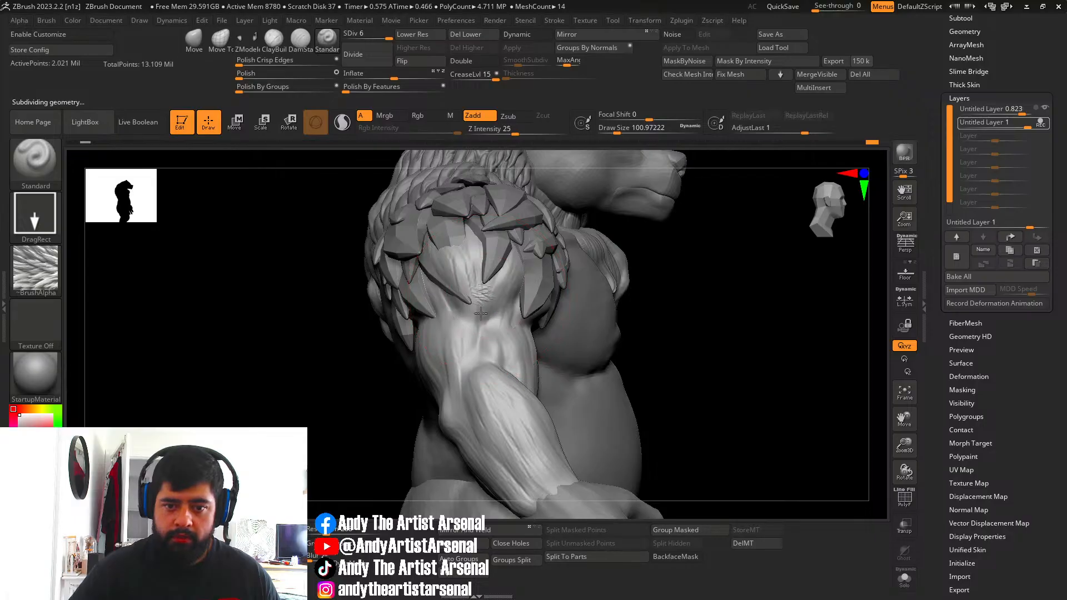
pyautogui.moveTo(485, 292)
pyautogui.mouseDown()
pyautogui.moveTo(449, 332)
pyautogui.moveTo(410, 298)
pyautogui.moveTo(367, 309)
pyautogui.mouseUp()
pyautogui.moveTo(367, 309); pyautogui.dragTo(548, 265, button='right')
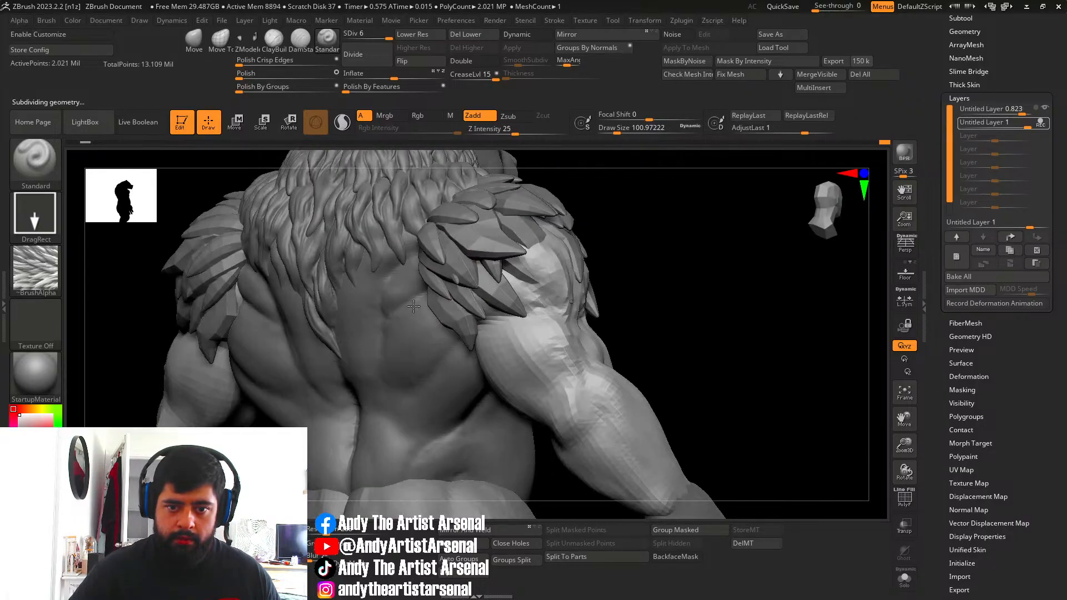
pyautogui.keyDown('ctrl'); pyautogui.moveTo(593, 333); pyautogui.dragTo(383, 328, button='right'); pyautogui.keyUp('ctrl')
pyautogui.moveTo(605, 356); pyautogui.dragTo(538, 385, button='right')
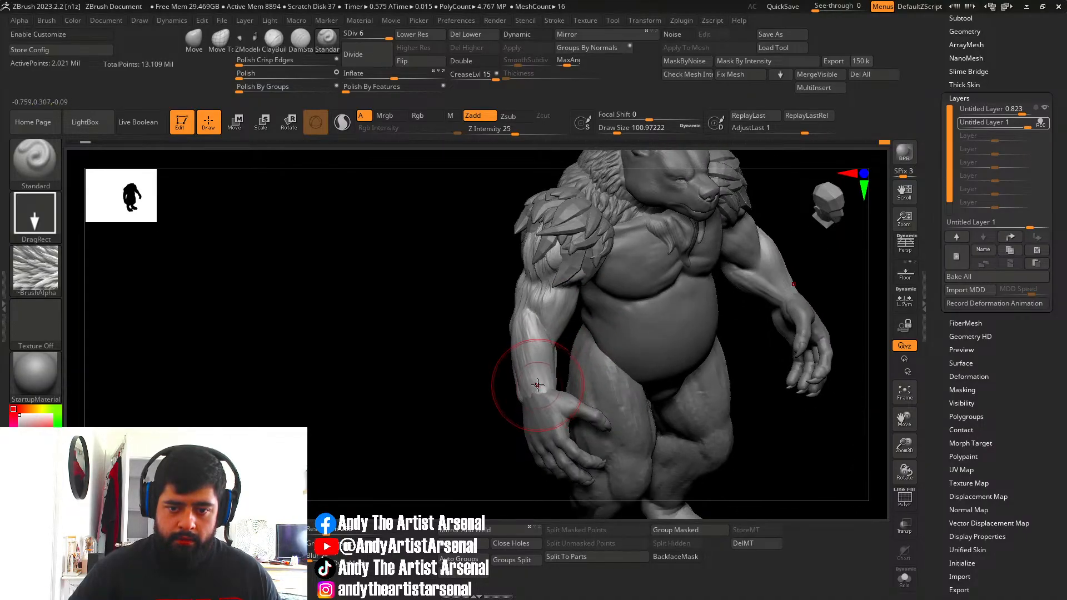
# Stamp the fur alpha onto the outer forearm just above the wrist, undoing the stamps that do not fit.
pyautogui.moveTo(540, 405); pyautogui.dragTo(611, 379)
pyautogui.moveTo(547, 350)
pyautogui.mouseDown(button='right')
pyautogui.moveTo(578, 352)
pyautogui.moveTo(542, 355)
pyautogui.mouseUp(button='right')
pyautogui.hotkey('ctrl', 'z')
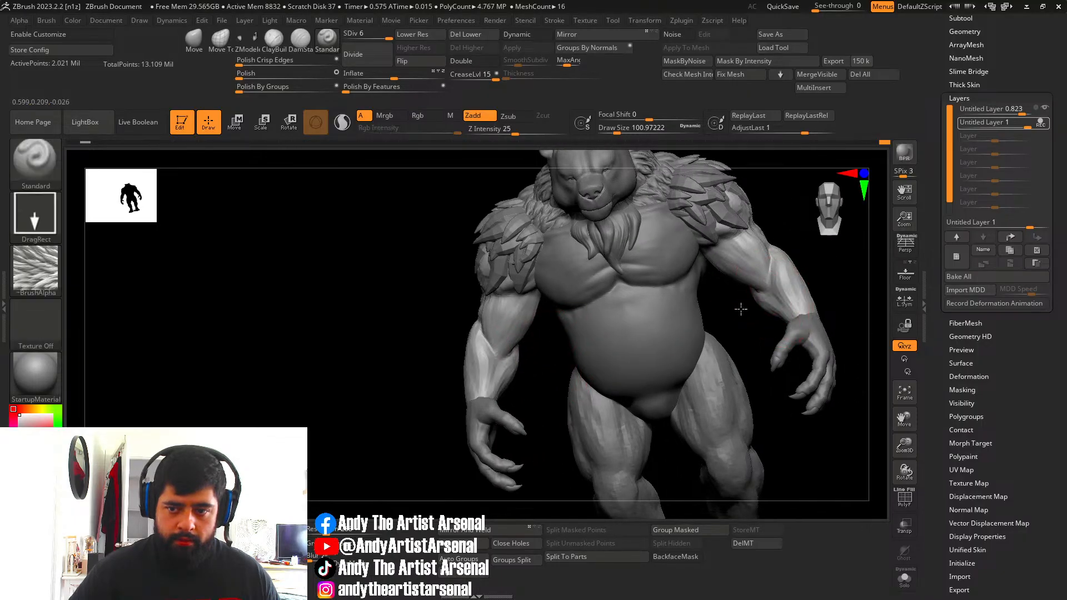
pyautogui.keyDown('alt'); pyautogui.moveTo(739, 309); pyautogui.dragTo(709, 320, button='right'); pyautogui.keyUp('alt')
pyautogui.moveTo(722, 311); pyautogui.dragTo(680, 254, button='right')
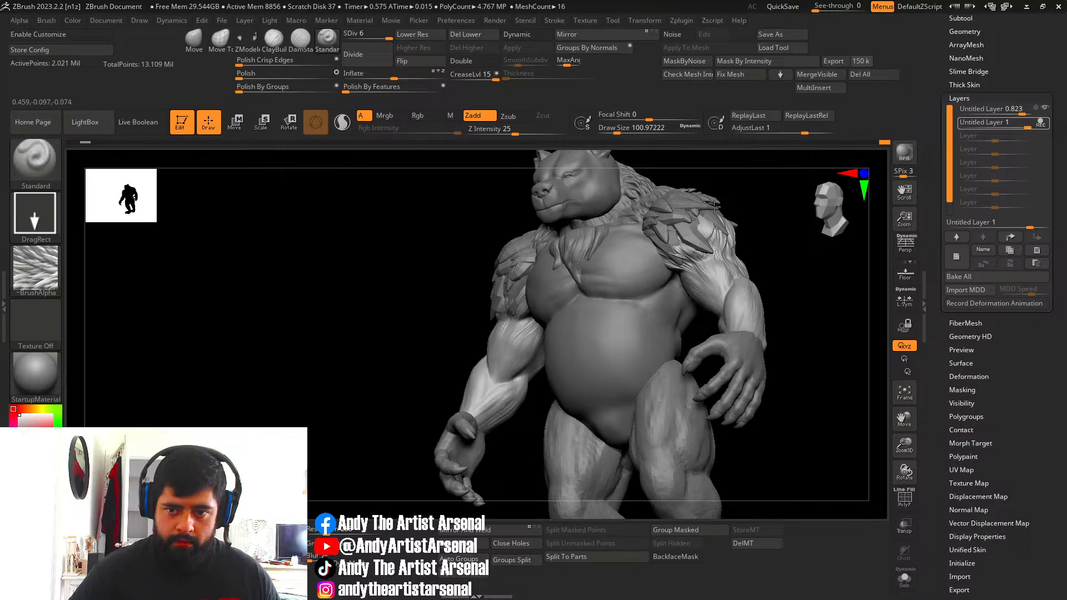
pyautogui.moveTo(714, 214); pyautogui.dragTo(675, 355, button='right')
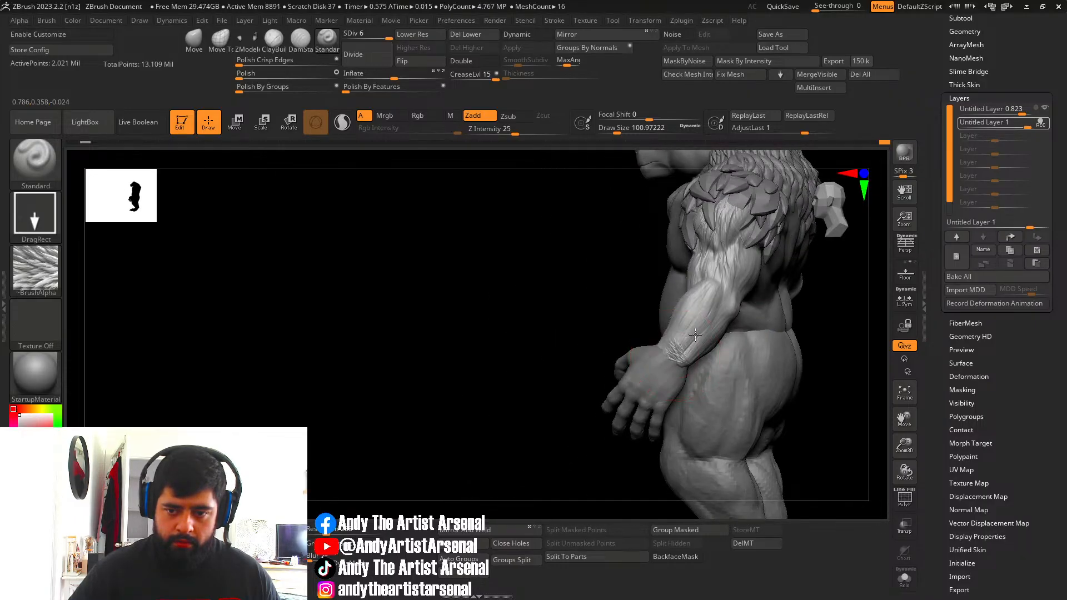
pyautogui.moveTo(674, 321); pyautogui.dragTo(725, 380)
pyautogui.moveTo(691, 356)
pyautogui.mouseDown(button='right')
pyautogui.moveTo(716, 335)
pyautogui.moveTo(727, 364)
pyautogui.moveTo(500, 311)
pyautogui.moveTo(377, 328)
pyautogui.mouseUp(button='right')
pyautogui.moveTo(403, 315); pyautogui.dragTo(395, 316)
pyautogui.hotkey('ctrl', 'z')
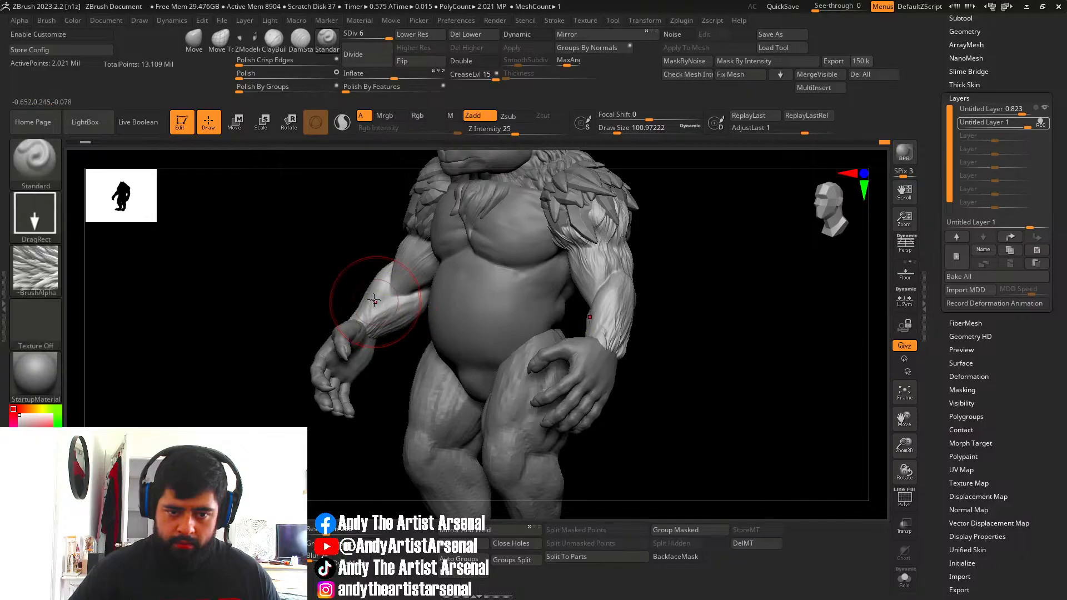
# Continue the fur stamps around the inner side and back of the forearm down to the wrist.
pyautogui.moveTo(374, 301); pyautogui.dragTo(366, 314, button='right')
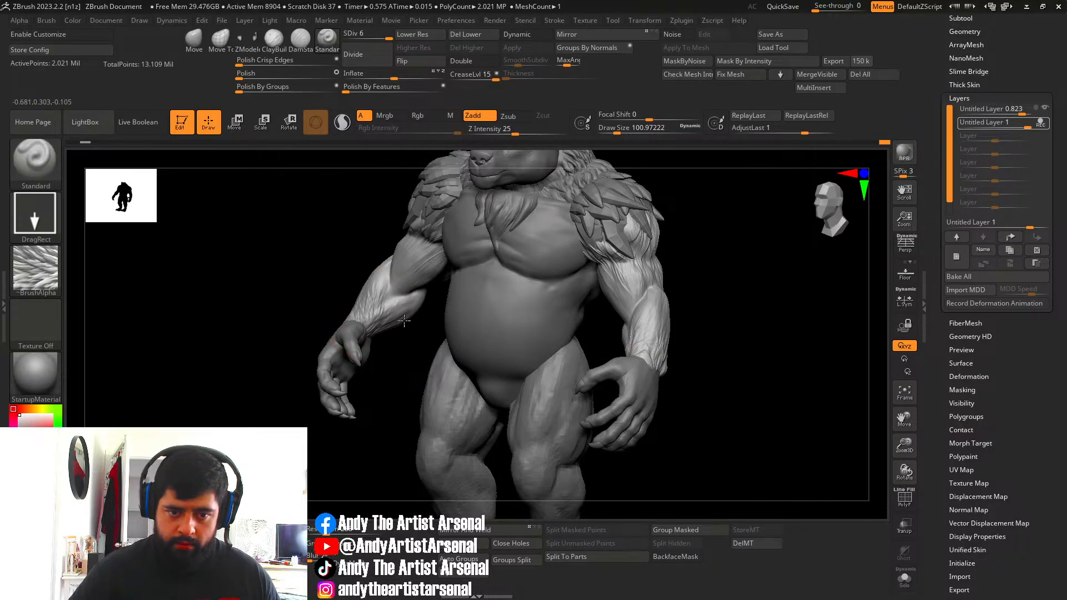
pyautogui.moveTo(388, 330)
pyautogui.mouseDown(button='right')
pyautogui.moveTo(432, 328)
pyautogui.moveTo(402, 350)
pyautogui.mouseUp(button='right')
pyautogui.moveTo(345, 319); pyautogui.dragTo(352, 332, button='right')
pyautogui.keyDown('shift'); pyautogui.moveTo(352, 331); pyautogui.dragTo(353, 326); pyautogui.keyUp('shift')
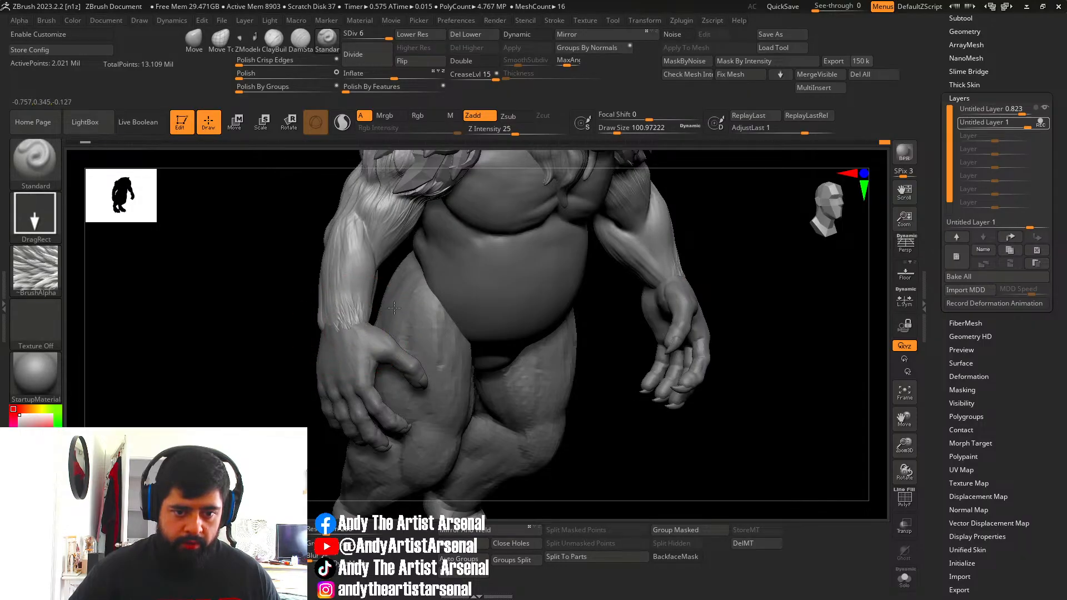
pyautogui.moveTo(382, 315); pyautogui.dragTo(341, 344, button='right')
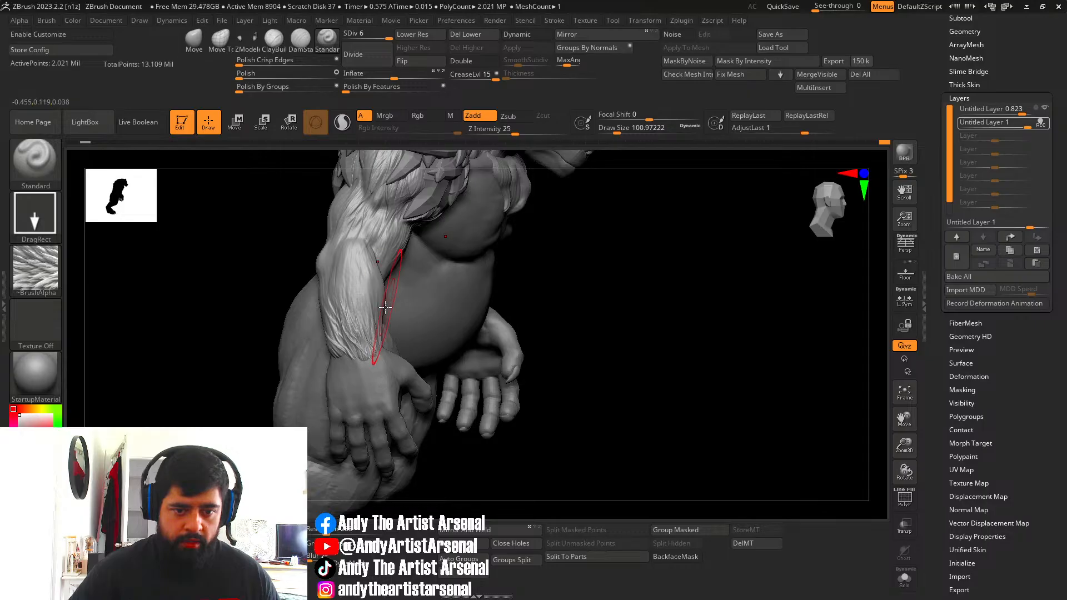
pyautogui.moveTo(385, 307); pyautogui.dragTo(352, 326, button='right')
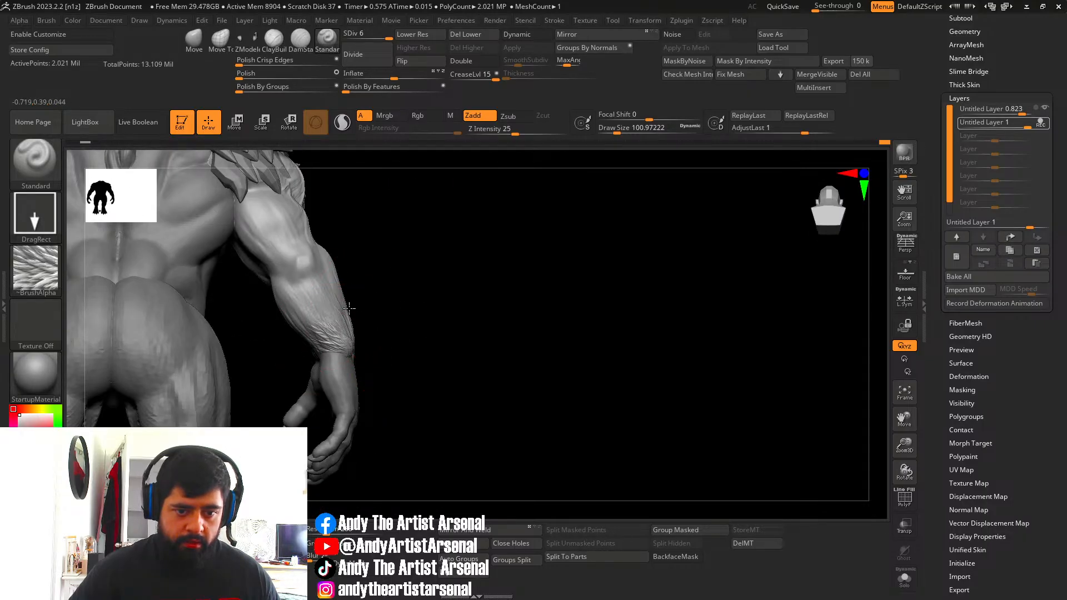
pyautogui.moveTo(369, 305); pyautogui.dragTo(332, 332, button='right')
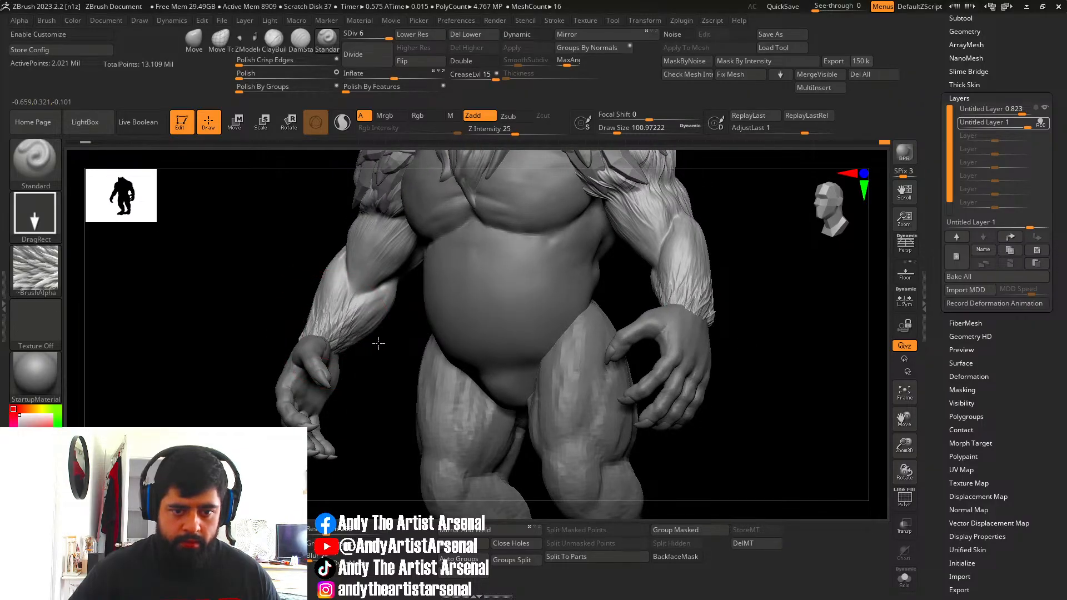
# Stamp fur over the back of the upper arm and the biceps up to the shoulder feathers.
pyautogui.moveTo(628, 295)
pyautogui.mouseDown(button='right')
pyautogui.moveTo(635, 324)
pyautogui.moveTo(539, 318)
pyautogui.mouseUp(button='right')
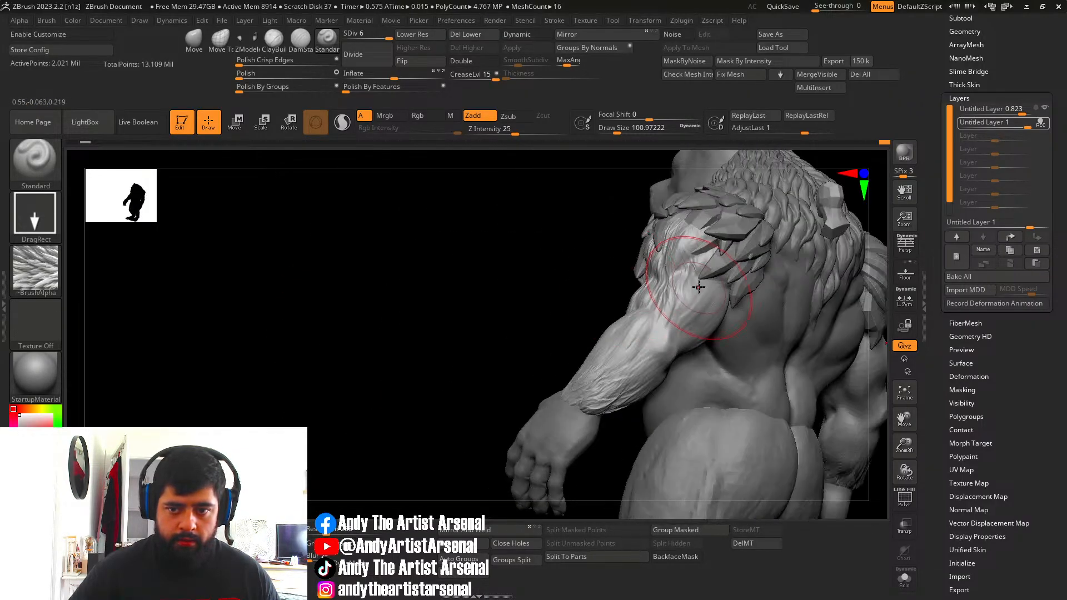
pyautogui.moveTo(699, 287); pyautogui.dragTo(734, 281, button='right')
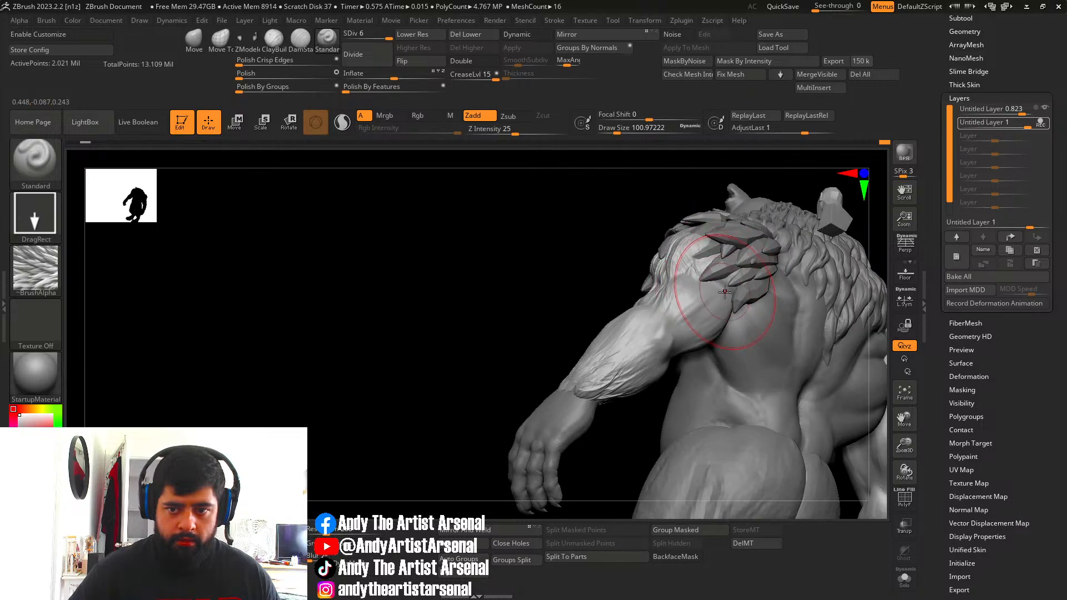
pyautogui.moveTo(720, 251)
pyautogui.mouseDown()
pyautogui.moveTo(702, 259)
pyautogui.moveTo(700, 232)
pyautogui.mouseUp()
pyautogui.moveTo(699, 233)
pyautogui.keyDown('ctrl'); pyautogui.mouseDown(button='right')
pyautogui.moveTo(675, 267)
pyautogui.moveTo(717, 313)
pyautogui.moveTo(760, 310)
pyautogui.moveTo(631, 318)
pyautogui.mouseUp(button='right'); pyautogui.keyUp('ctrl')
pyautogui.keyDown('ctrl'); pyautogui.moveTo(631, 318); pyautogui.dragTo(603, 275, button='right'); pyautogui.keyUp('ctrl')
pyautogui.moveTo(602, 275); pyautogui.dragTo(615, 291, button='right')
pyautogui.keyDown('ctrl'); pyautogui.moveTo(618, 384); pyautogui.dragTo(590, 312, button='right'); pyautogui.keyUp('ctrl')
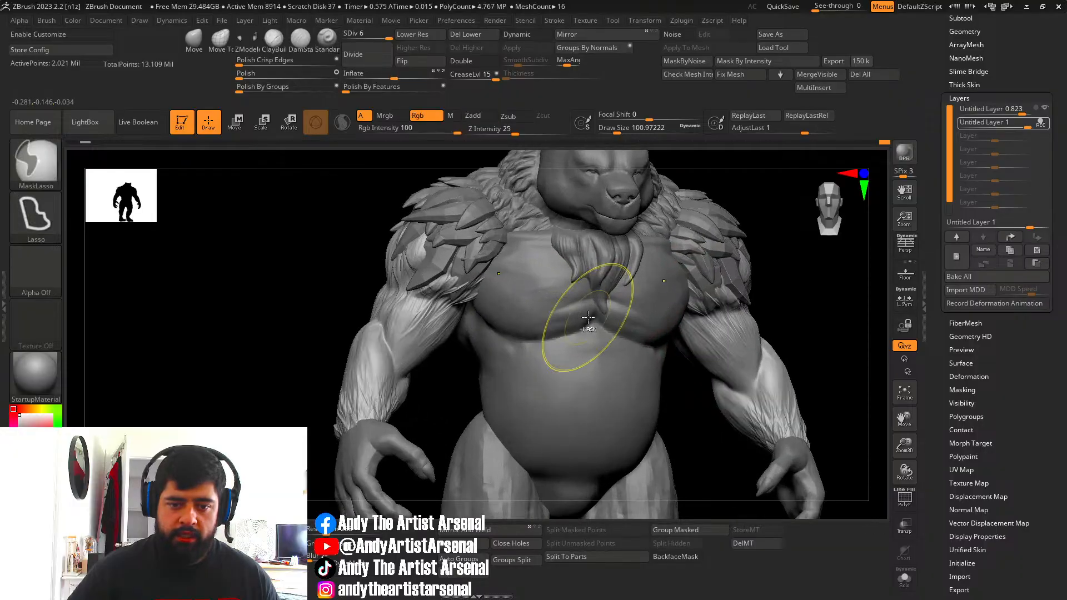
# Stop recording on the fur layer, compare it at intensity 0.8584, and set its intensity to 0.75221.
pyautogui.moveTo(501, 291); pyautogui.dragTo(533, 289, button='right')
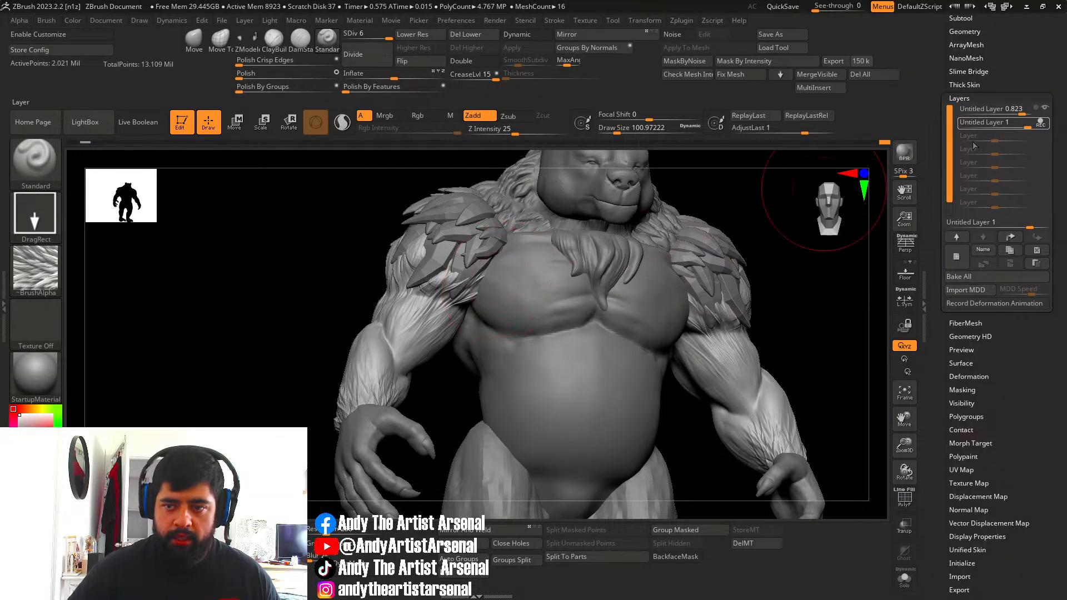
pyautogui.moveTo(1018, 127); pyautogui.dragTo(1023, 124)
pyautogui.press('f')
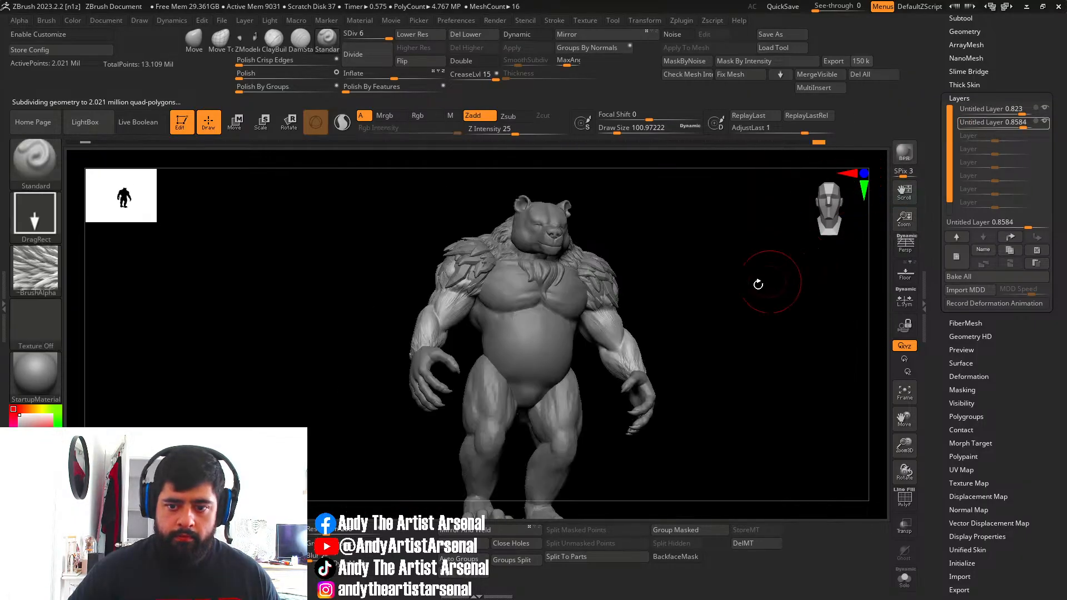
pyautogui.moveTo(758, 284); pyautogui.dragTo(697, 288)
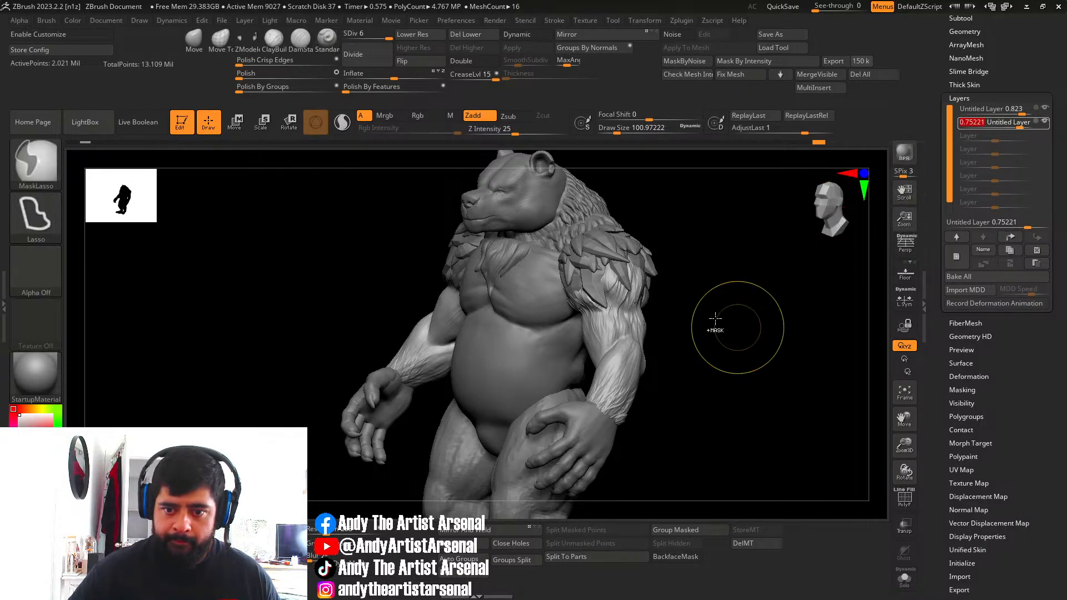
pyautogui.moveTo(726, 321); pyautogui.dragTo(698, 293)
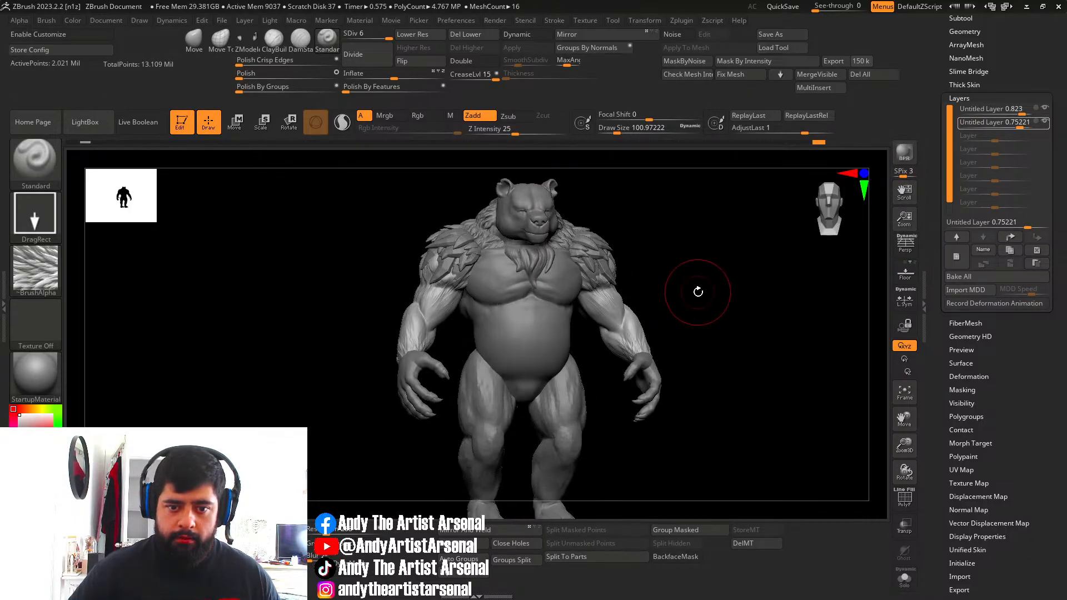
# Add a third recording layer and test another imported fur alpha, including fur_36, for the arms.
pyautogui.keyDown('ctrl'); pyautogui.moveTo(471, 288); pyautogui.dragTo(471, 322, button='right'); pyautogui.keyUp('ctrl')
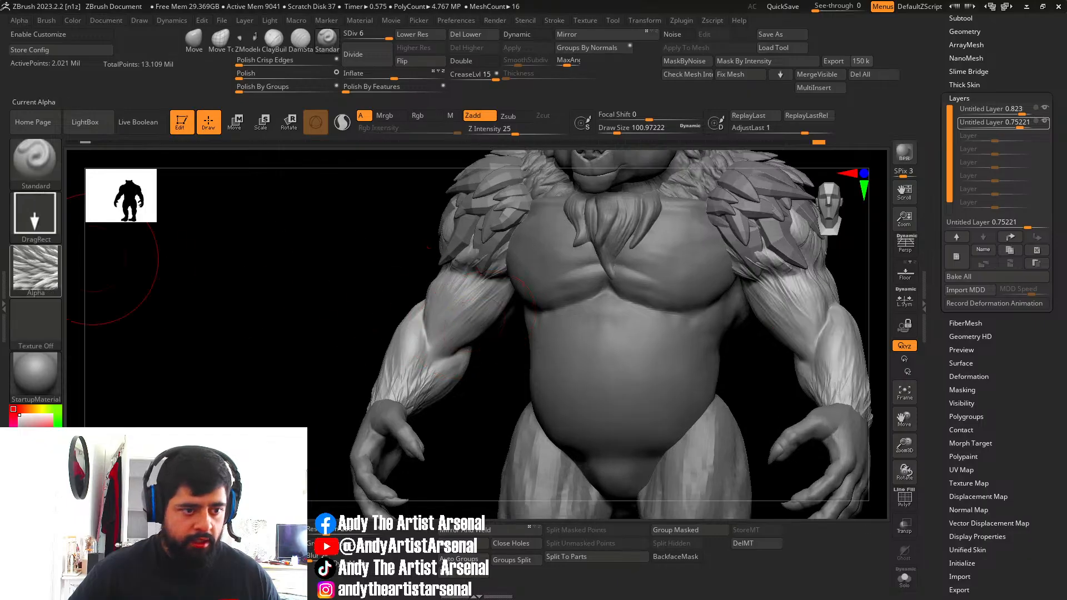
pyautogui.click(36, 271)
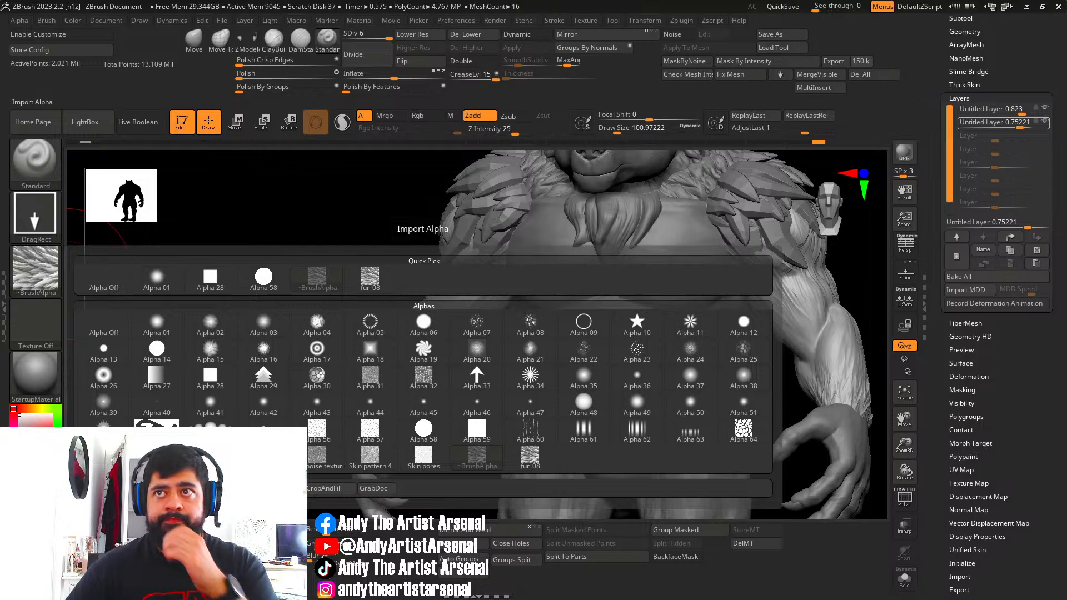
pyautogui.click(956, 257)
pyautogui.moveTo(254, 306)
pyautogui.mouseDown()
pyautogui.moveTo(331, 313)
pyautogui.moveTo(405, 344)
pyautogui.moveTo(471, 316)
pyautogui.moveTo(444, 317)
pyautogui.mouseUp()
pyautogui.moveTo(547, 340); pyautogui.dragTo(519, 343)
pyautogui.moveTo(548, 344); pyautogui.dragTo(395, 332, button='right')
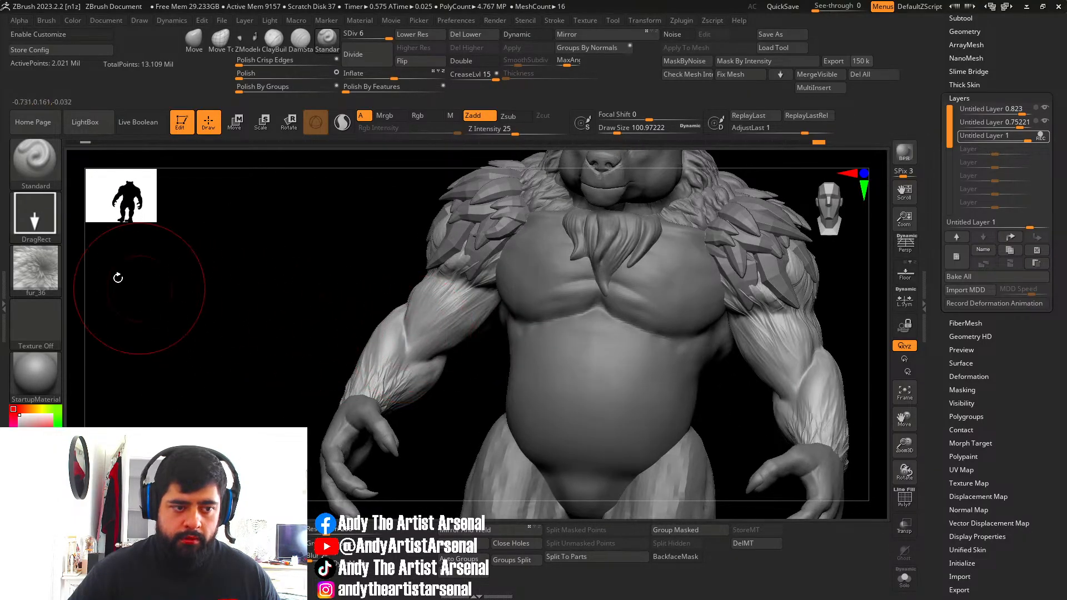
# Import the fur_06 alpha and try stamping it around the inner elbow and biceps.
pyautogui.click(36, 261)
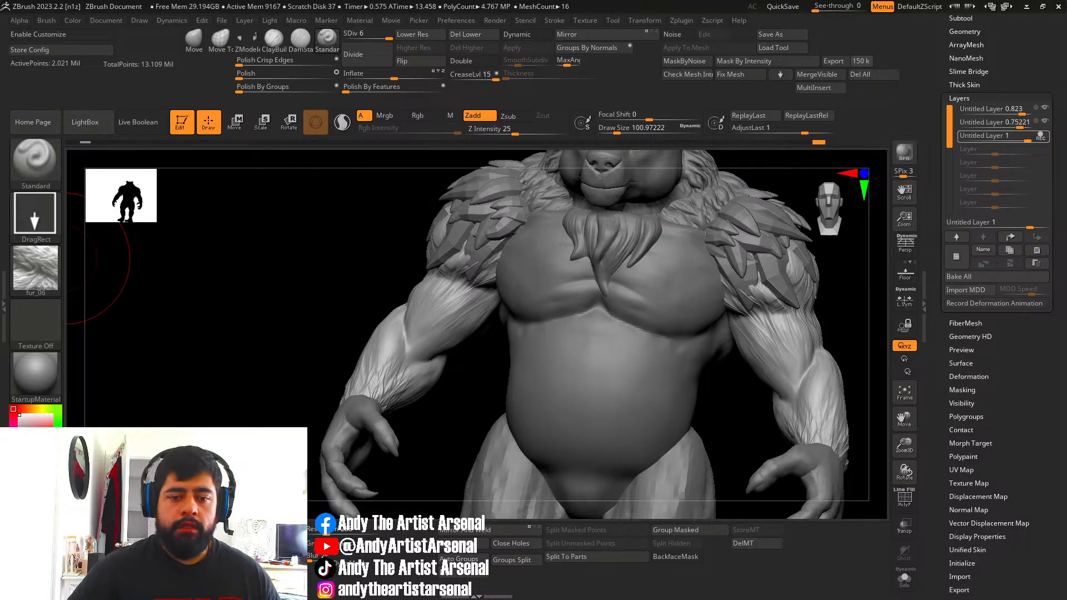
pyautogui.moveTo(407, 339)
pyautogui.mouseDown()
pyautogui.moveTo(408, 354)
pyautogui.moveTo(436, 365)
pyautogui.mouseUp()
pyautogui.moveTo(434, 367); pyautogui.dragTo(436, 345, button='right')
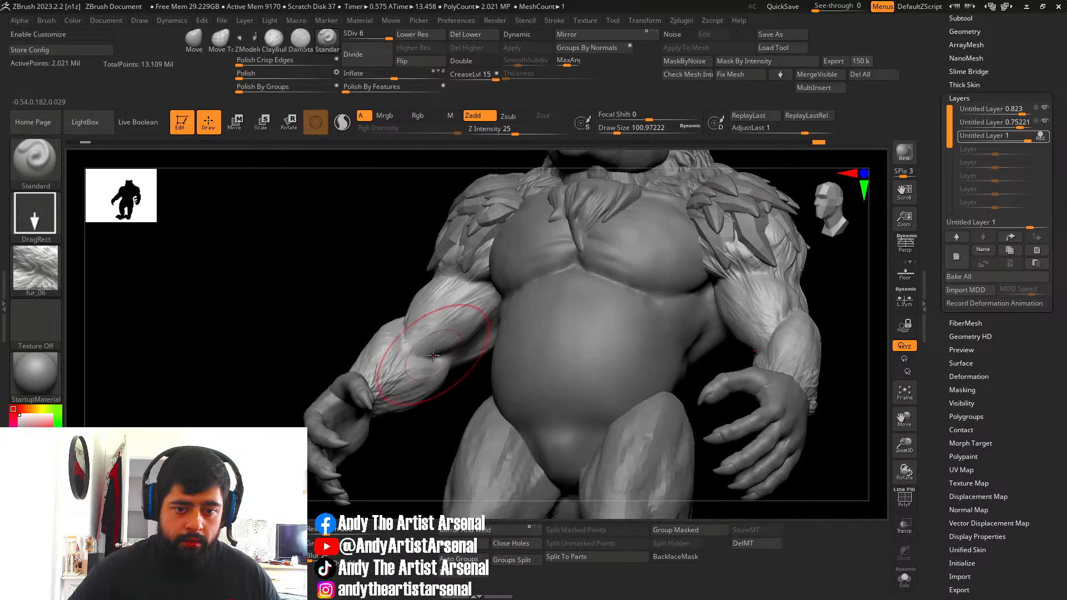
pyautogui.moveTo(432, 350); pyautogui.dragTo(472, 348)
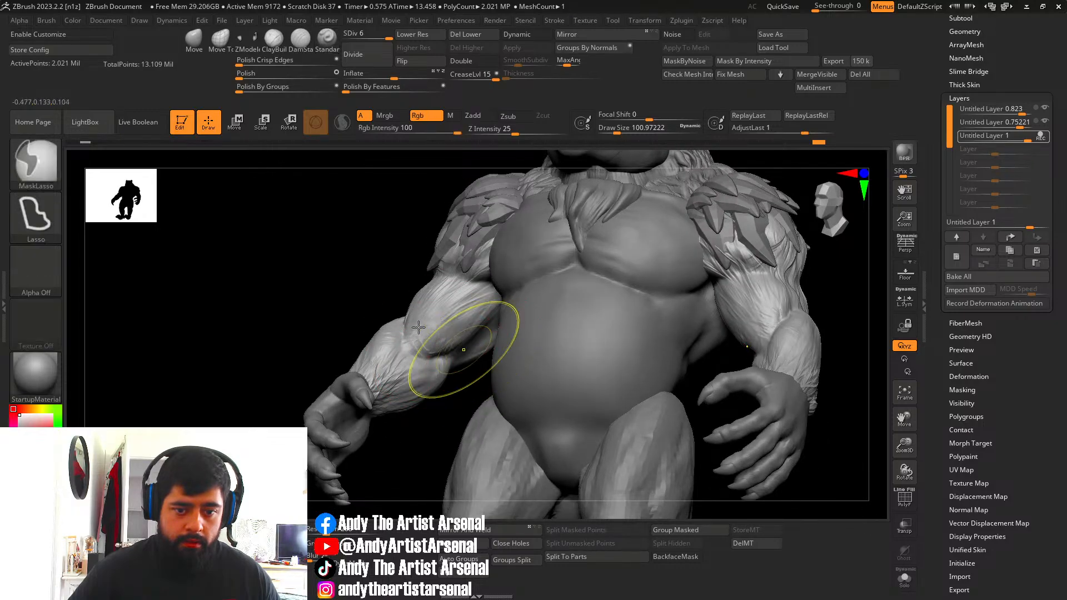
pyautogui.keyDown('ctrl'); pyautogui.moveTo(464, 350); pyautogui.dragTo(466, 376, button='right'); pyautogui.keyUp('ctrl')
pyautogui.keyDown('shift'); pyautogui.moveTo(466, 376); pyautogui.dragTo(467, 386, button='right'); pyautogui.keyUp('shift')
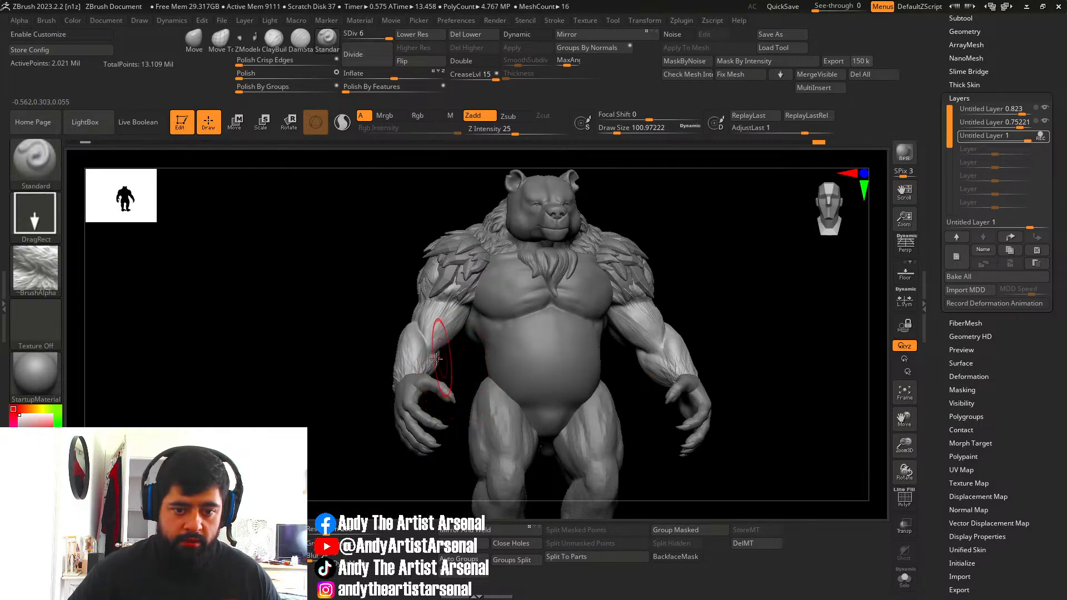
# Import the fur_11 alpha, test its stamp on the biceps, and raise the brush's Z Intensity to 30.
pyautogui.click(40, 278)
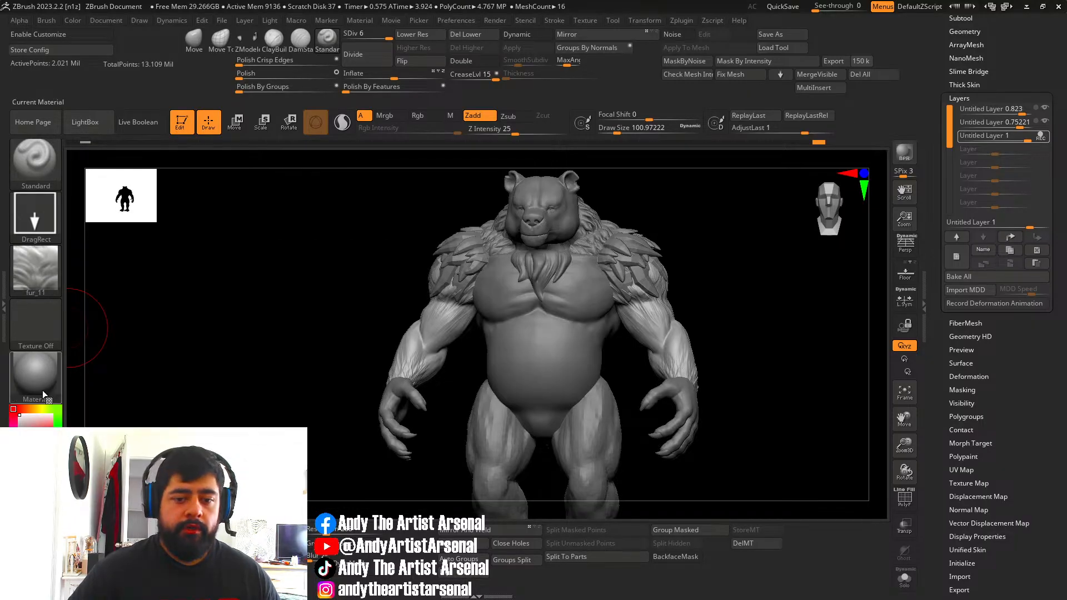
pyautogui.keyDown('ctrl'); pyautogui.moveTo(413, 355); pyautogui.dragTo(481, 360, button='right'); pyautogui.keyUp('ctrl')
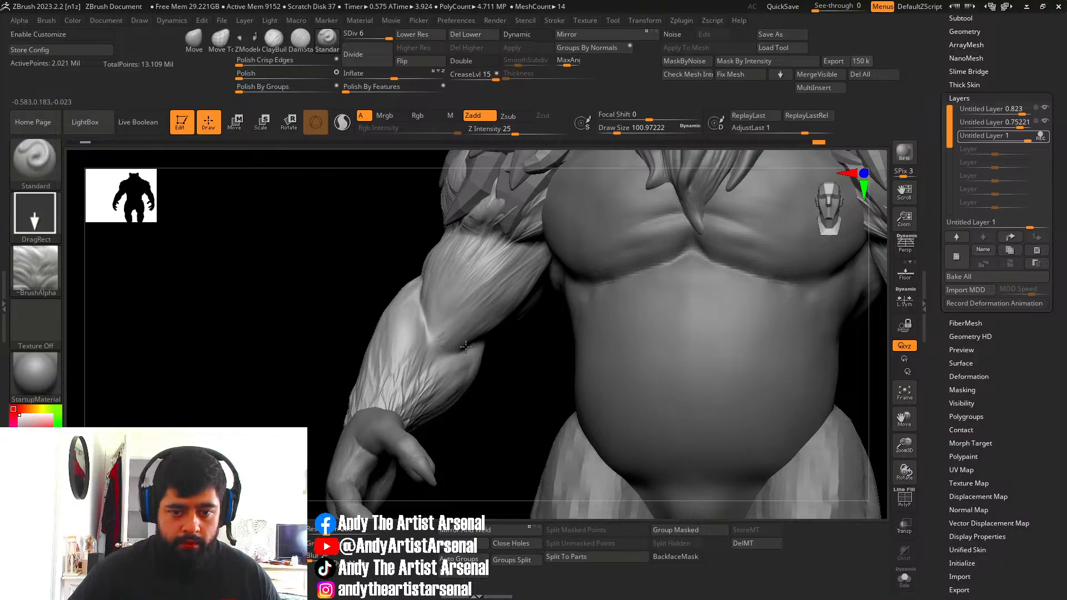
pyautogui.moveTo(475, 299); pyautogui.dragTo(465, 307)
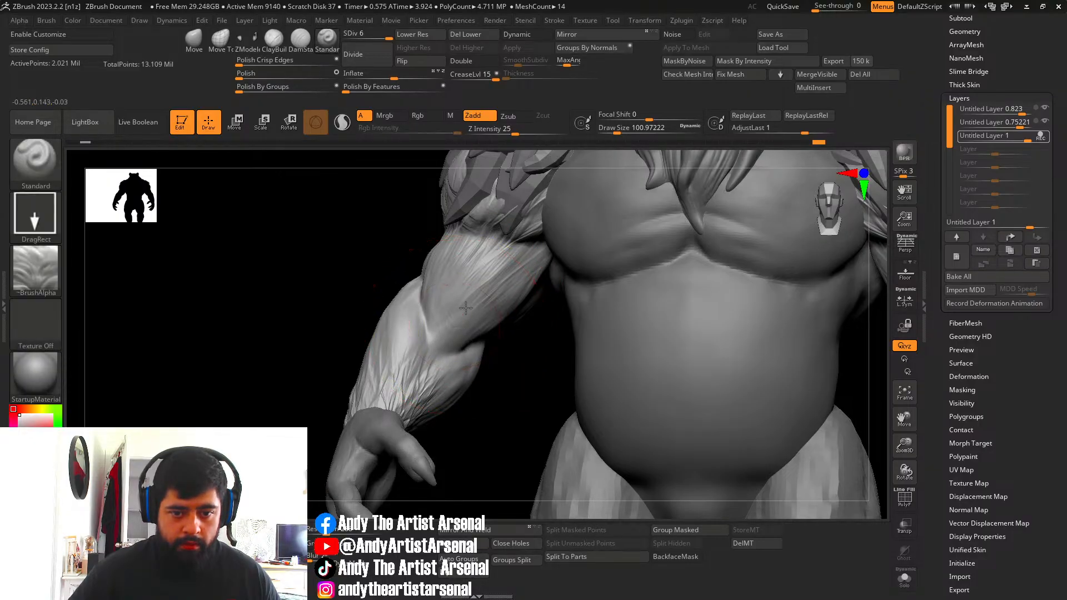
pyautogui.moveTo(489, 268); pyautogui.dragTo(477, 270)
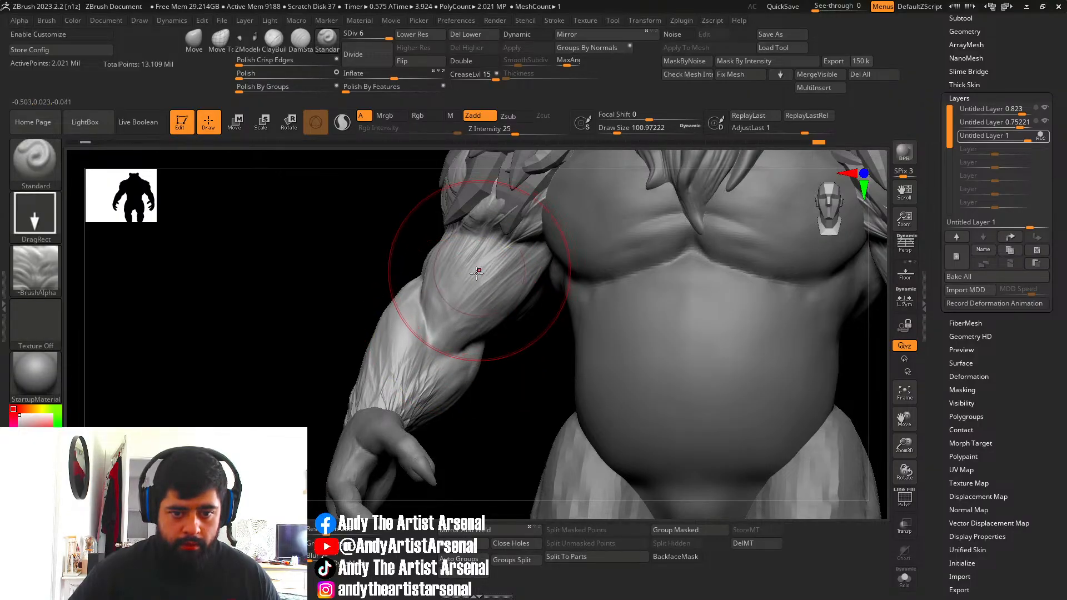
pyautogui.hotkey('ctrl', 'z')
pyautogui.click(521, 130)
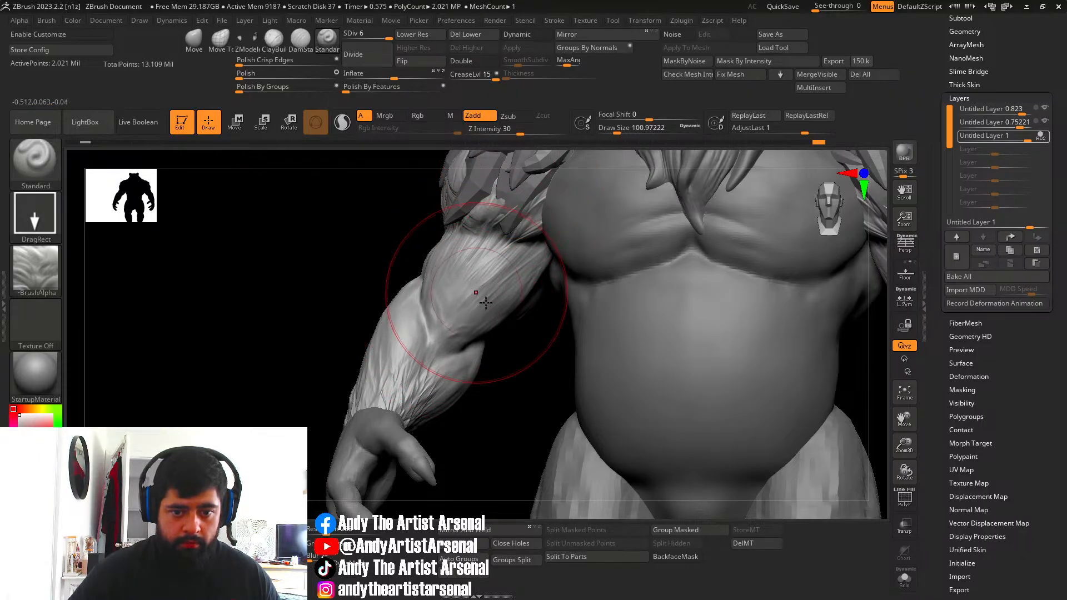
# Rename the first untitled layer, the one at 0.823 intensity, as BaseFur.
pyautogui.keyDown('ctrl'); pyautogui.moveTo(476, 292); pyautogui.dragTo(479, 332, button='right'); pyautogui.keyUp('ctrl')
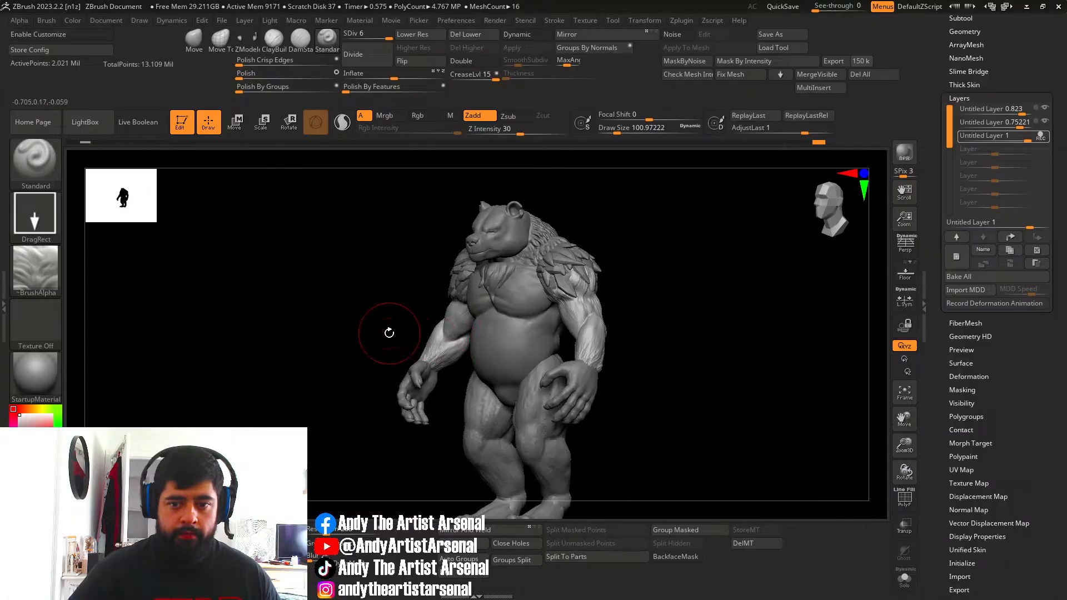
pyautogui.moveTo(388, 332)
pyautogui.mouseDown(button='right')
pyautogui.moveTo(462, 338)
pyautogui.moveTo(447, 327)
pyautogui.moveTo(466, 322)
pyautogui.mouseUp(button='right')
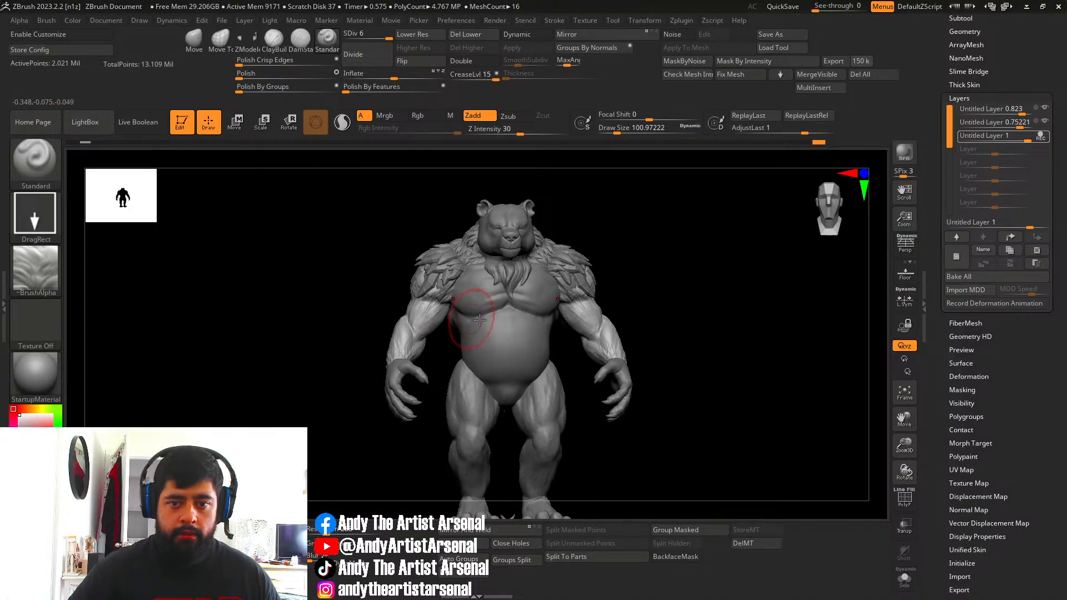
pyautogui.moveTo(722, 255); pyautogui.dragTo(703, 260)
pyautogui.moveTo(639, 279); pyautogui.dragTo(634, 280)
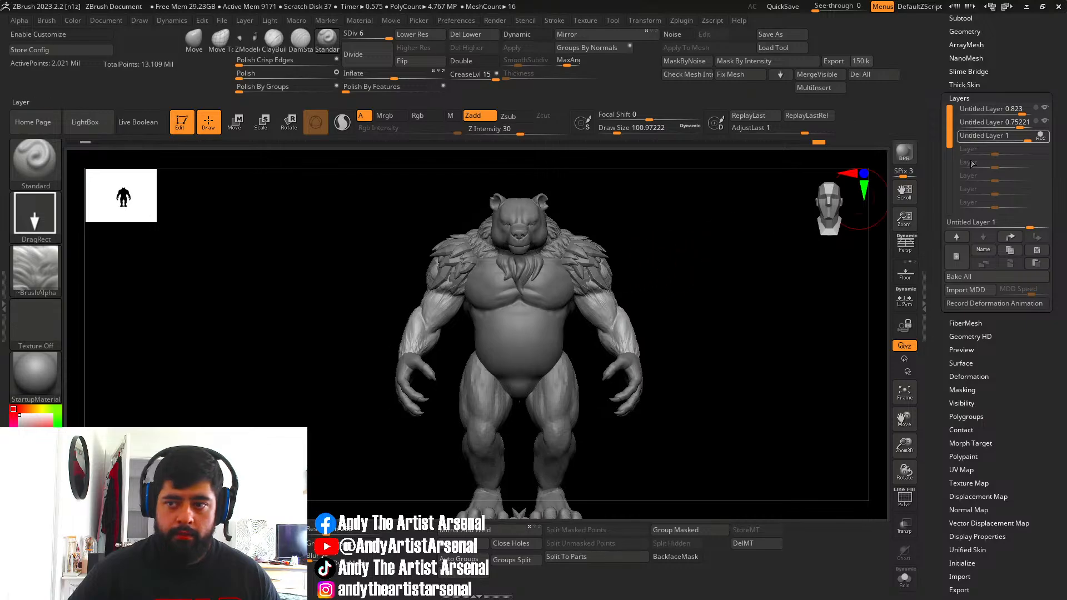
pyautogui.click(987, 110)
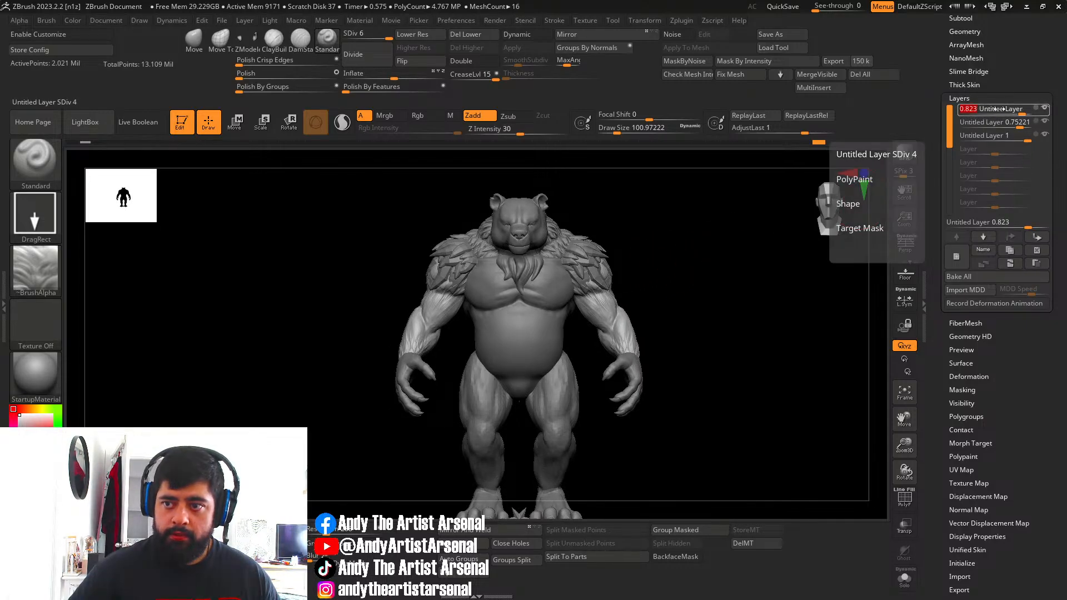
pyautogui.click(984, 250)
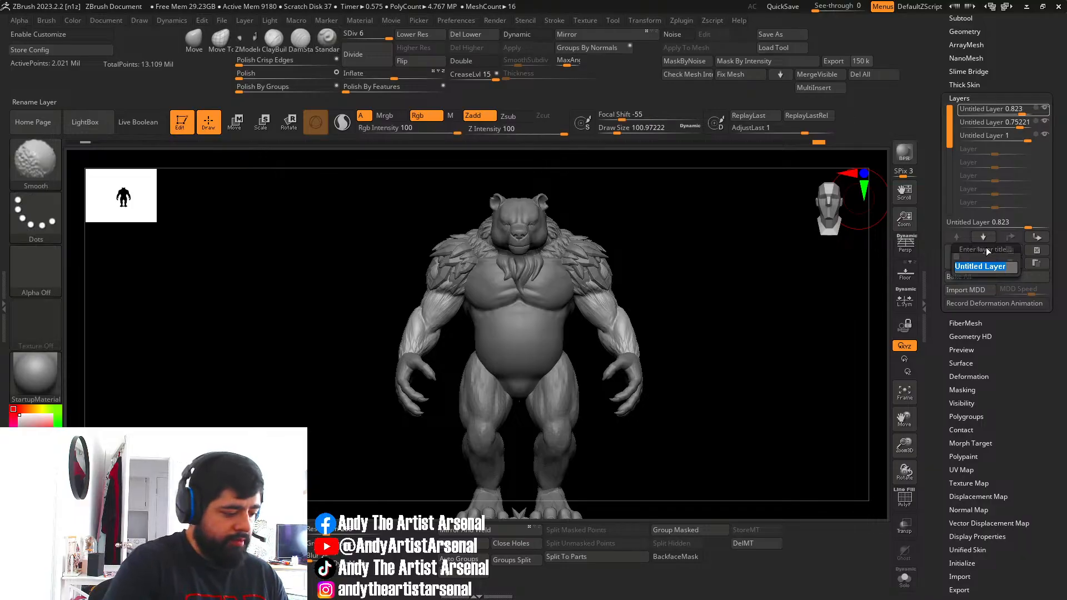
pyautogui.write('BaseFur')
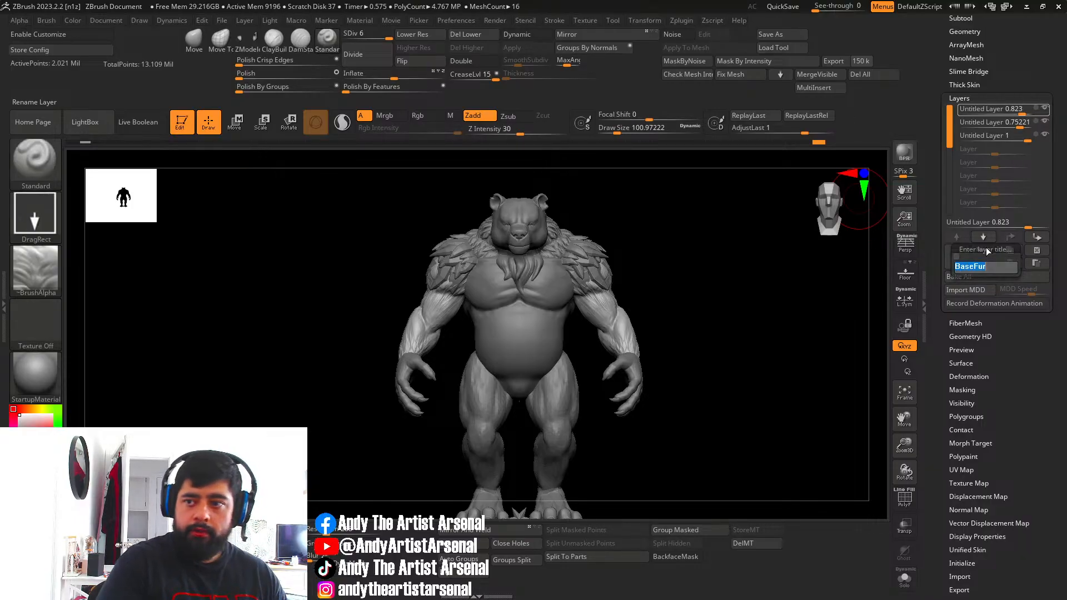
pyautogui.press('Return')
# Rename the second layer in the stack, directly below BaseFur, as BaseFurTexture.
pyautogui.click(987, 122)
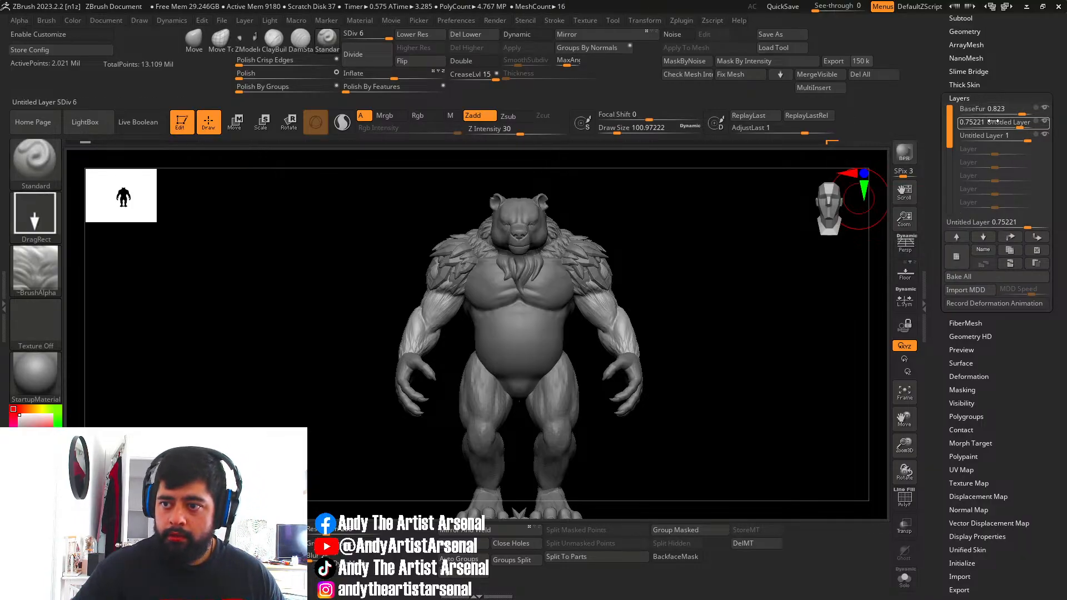
pyautogui.click(983, 250)
pyautogui.write('Ba')
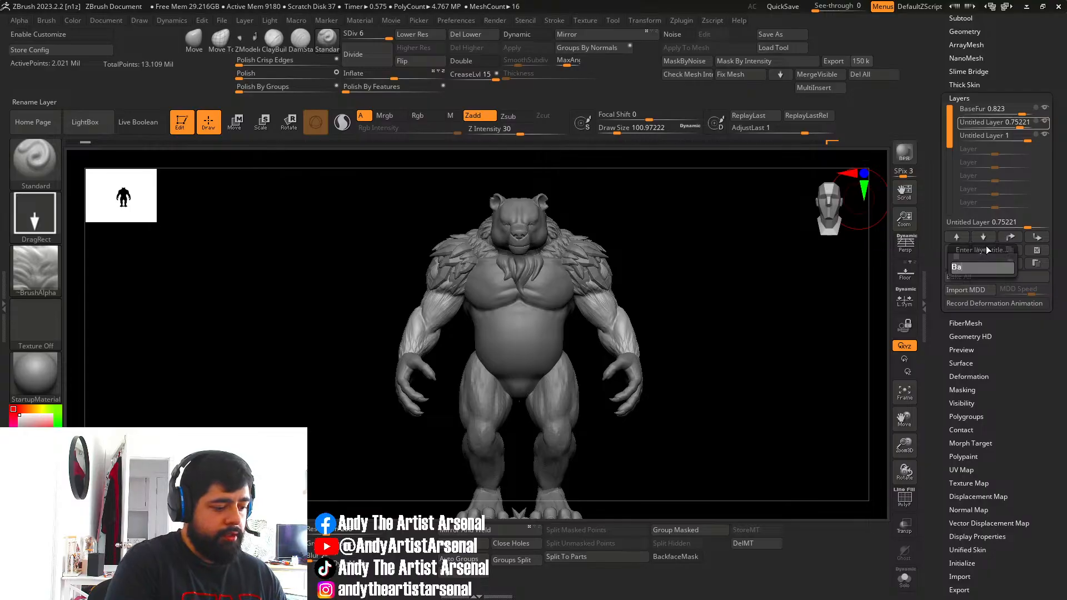
pyautogui.write('se')
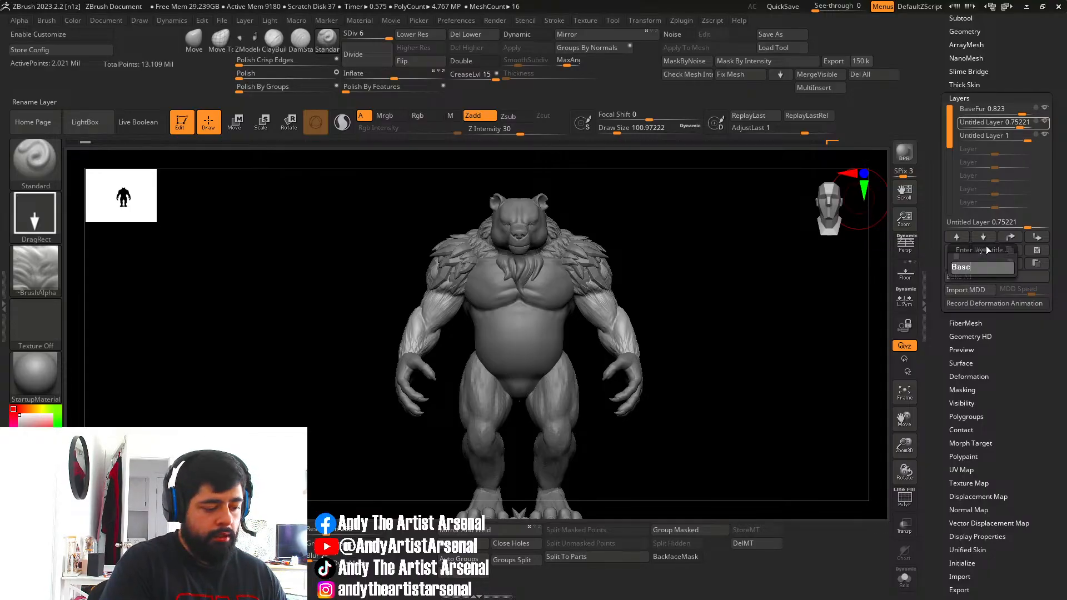
pyautogui.write('FurT')
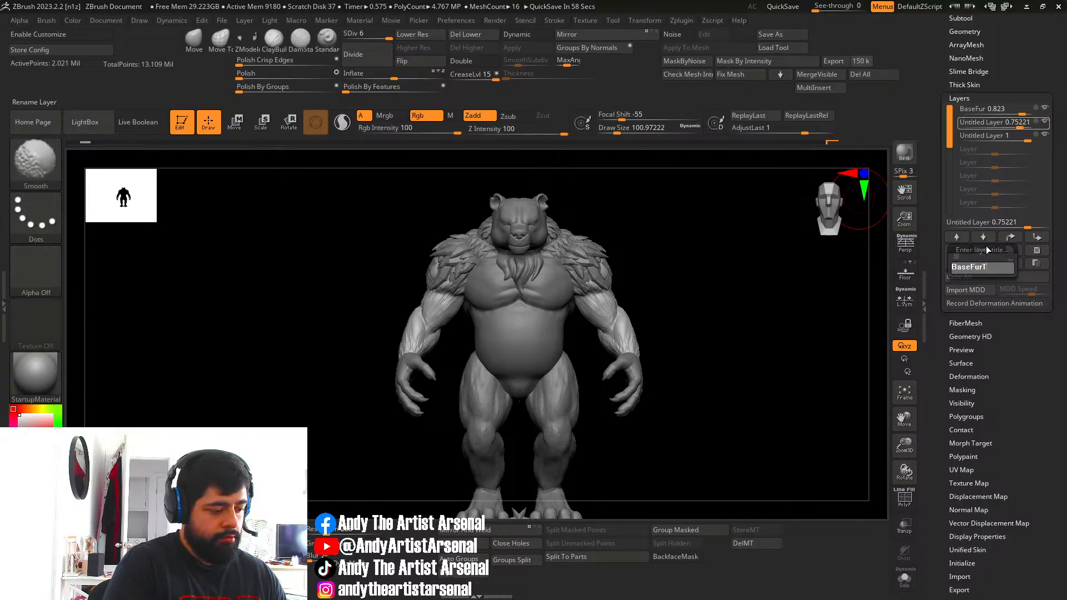
pyautogui.write('exture')
pyautogui.press('Return')
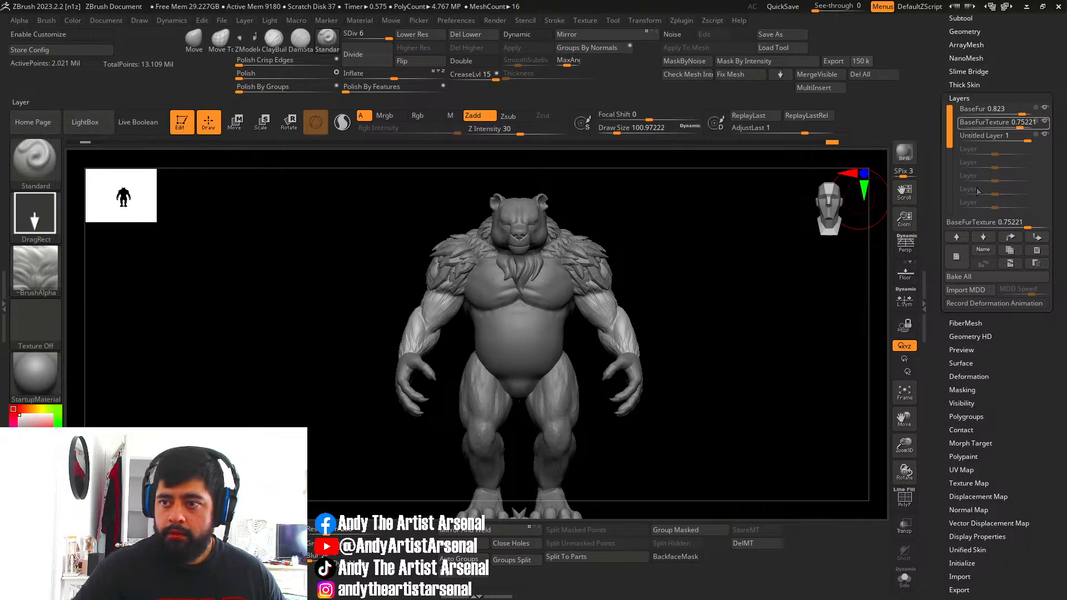
# Rename the remaining untitled layer below BaseFurTexture as Elbow.
pyautogui.click(983, 135)
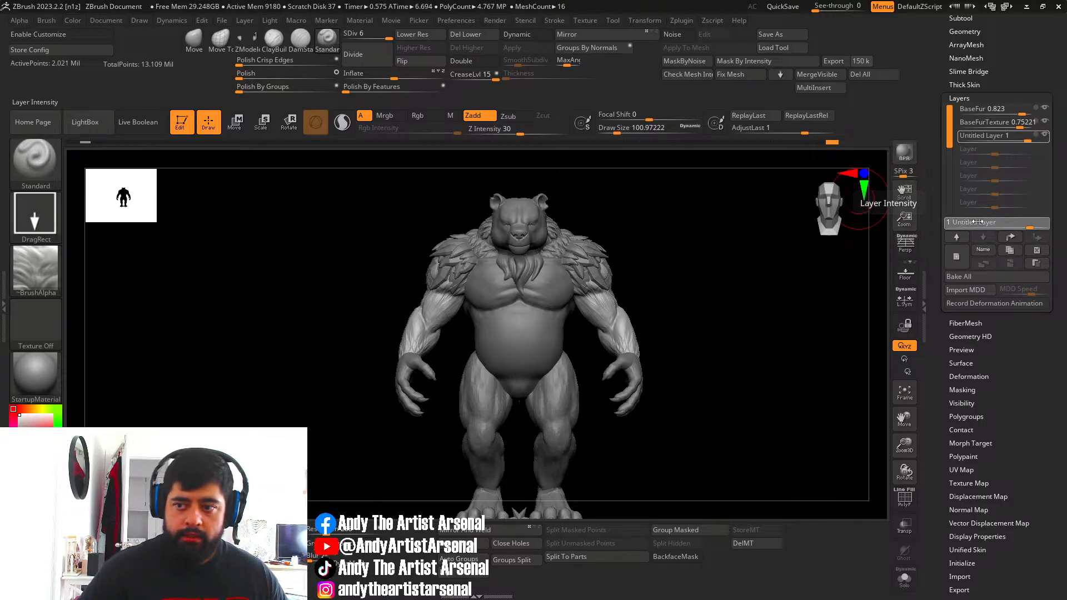
pyautogui.press('b')
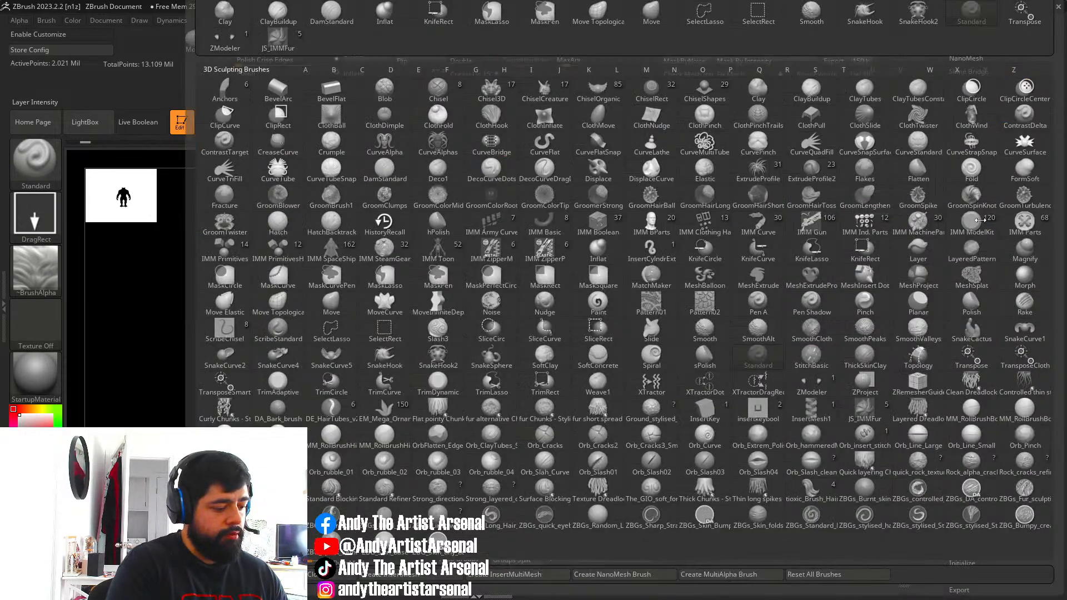
pyautogui.press('Escape')
pyautogui.click(984, 247)
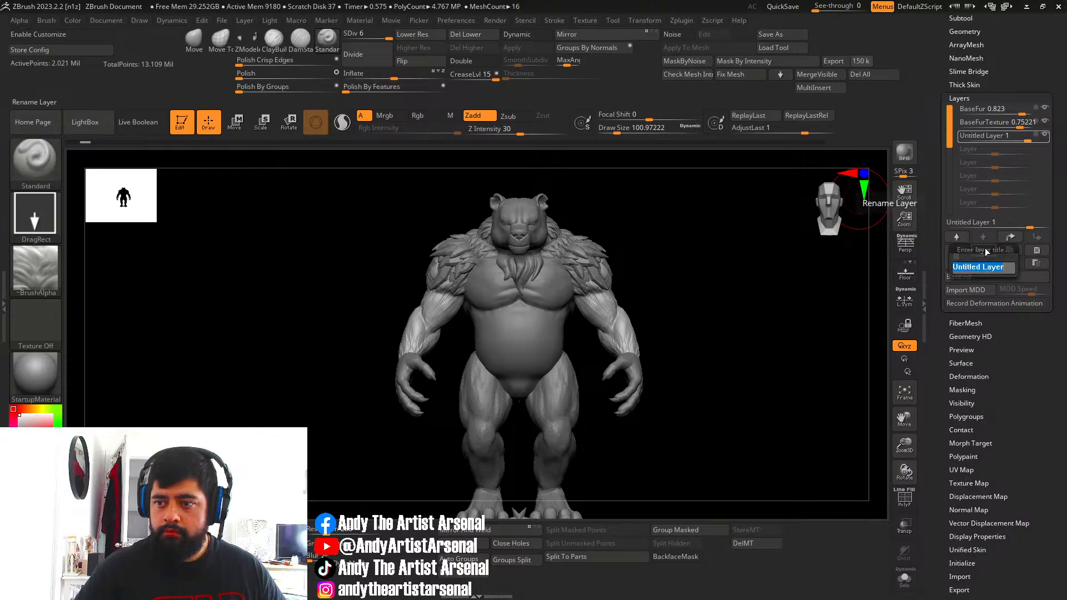
pyautogui.write('Elbo')
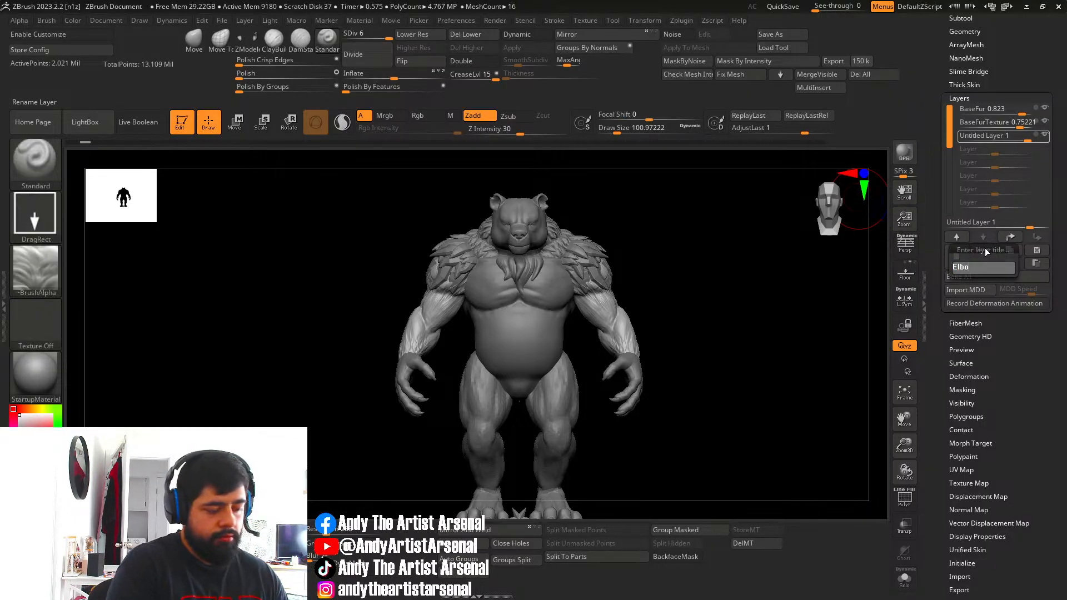
pyautogui.write('w')
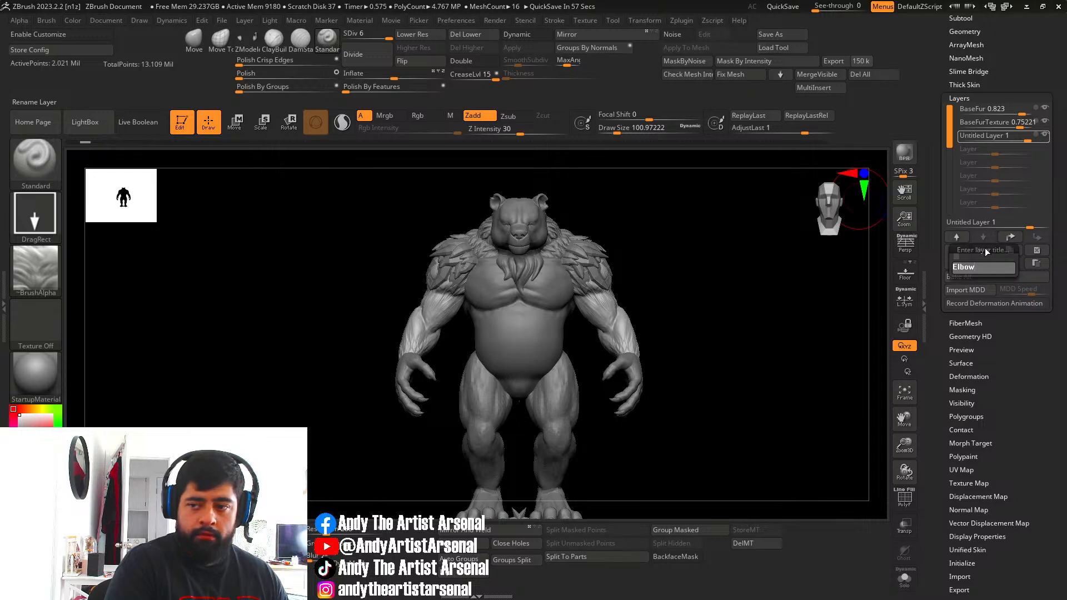
pyautogui.press('Return')
# Add a new layer below Elbow and switch off its recording at full intensity.
pyautogui.moveTo(739, 256)
pyautogui.mouseDown()
pyautogui.moveTo(655, 270)
pyautogui.moveTo(748, 268)
pyautogui.mouseUp()
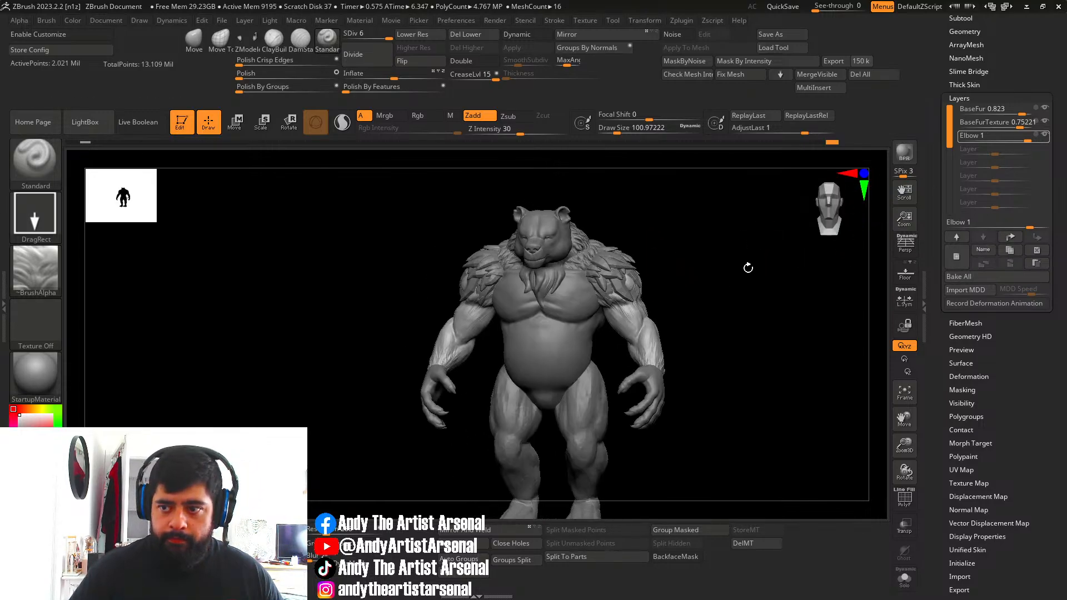
pyautogui.click(957, 256)
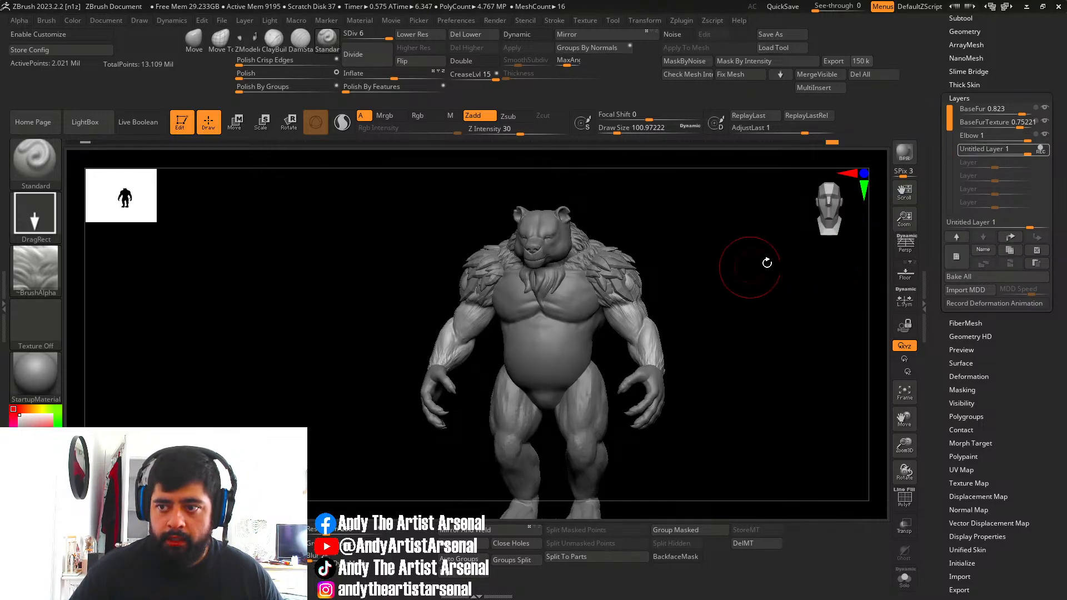
pyautogui.click(972, 149)
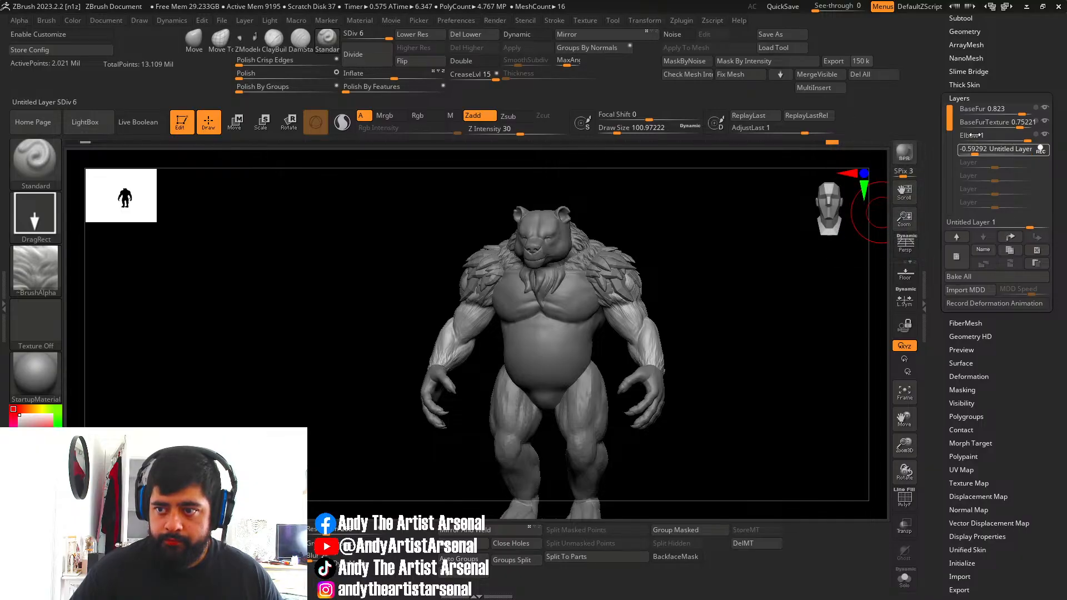
pyautogui.click(1029, 150)
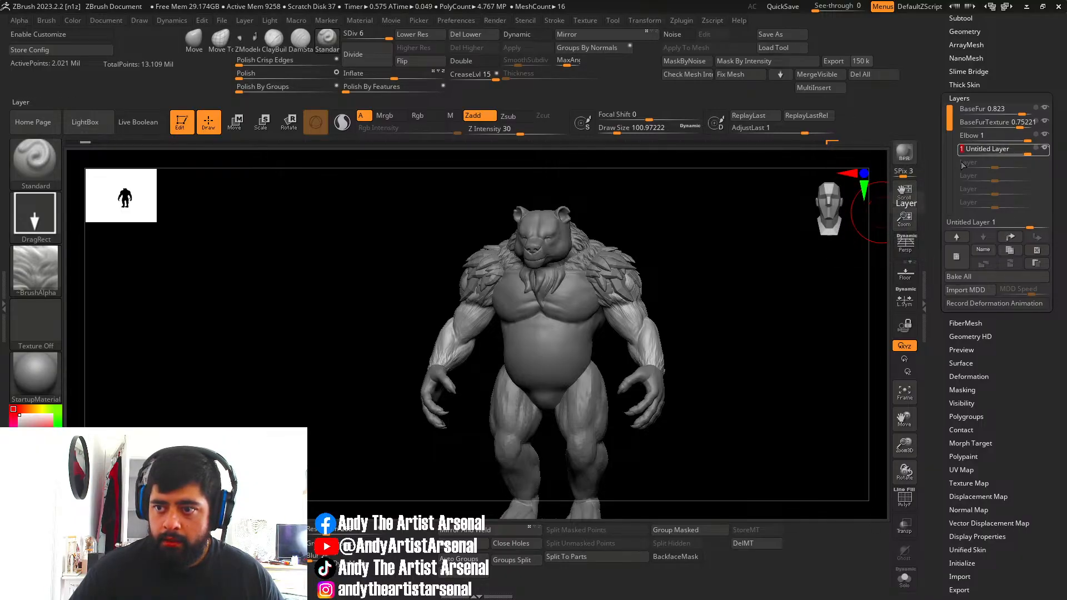
# Move the new untitled layer up above BaseFur, to the top of the layer stack.
pyautogui.click(1008, 238)
pyautogui.click(1008, 238)
pyautogui.click(1008, 238)
pyautogui.moveTo(689, 278); pyautogui.dragTo(726, 291)
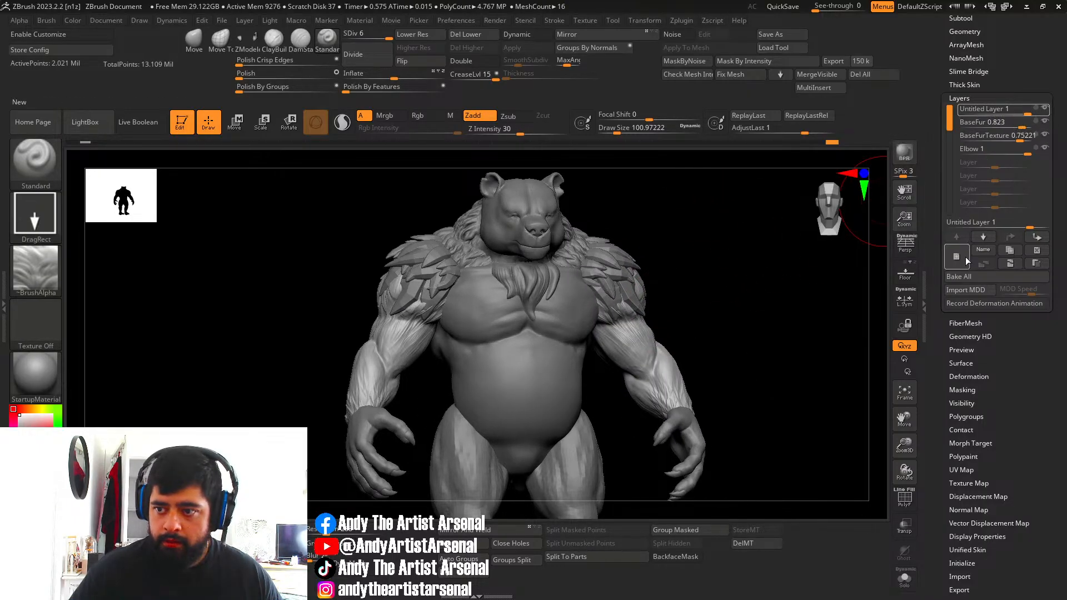
# Try raising the BaseFur layer's intensity to 1 and the BaseFurTexture layer's intensity to 0.9646.
pyautogui.moveTo(1021, 127)
pyautogui.mouseDown()
pyautogui.moveTo(952, 131)
pyautogui.moveTo(1034, 121)
pyautogui.mouseUp()
pyautogui.click(1024, 139)
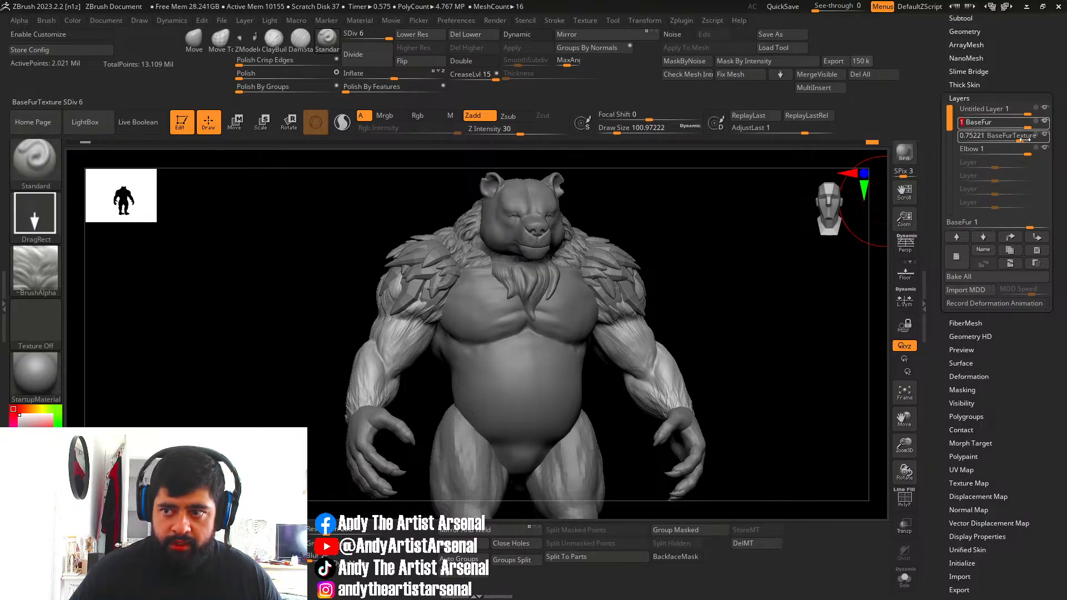
pyautogui.moveTo(971, 138)
pyautogui.mouseDown()
pyautogui.moveTo(954, 139)
pyautogui.moveTo(1037, 136)
pyautogui.mouseUp()
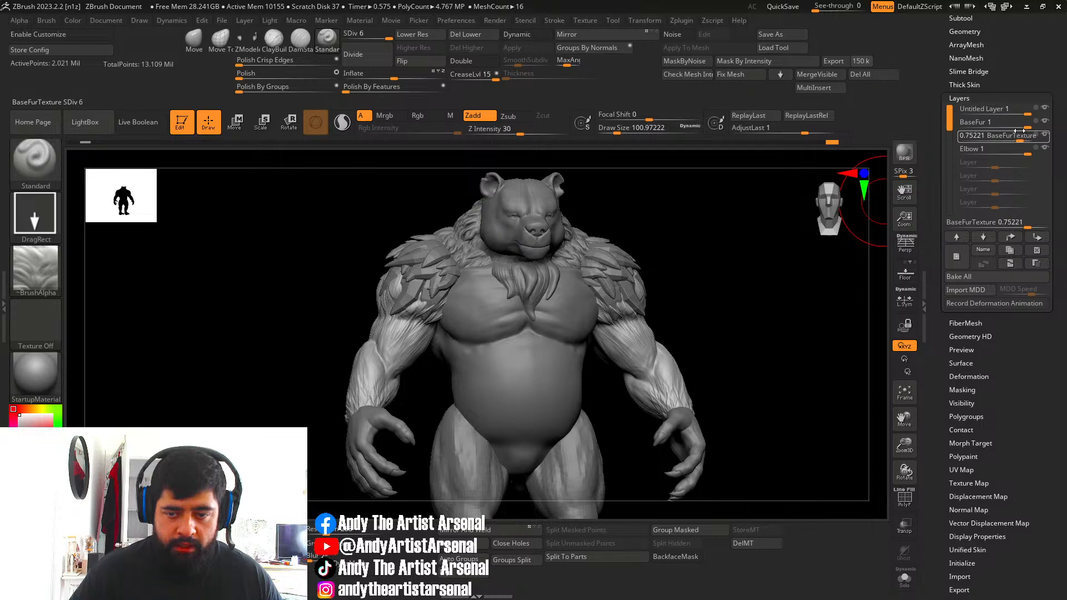
pyautogui.press('ctrl')
pyautogui.click(1024, 123)
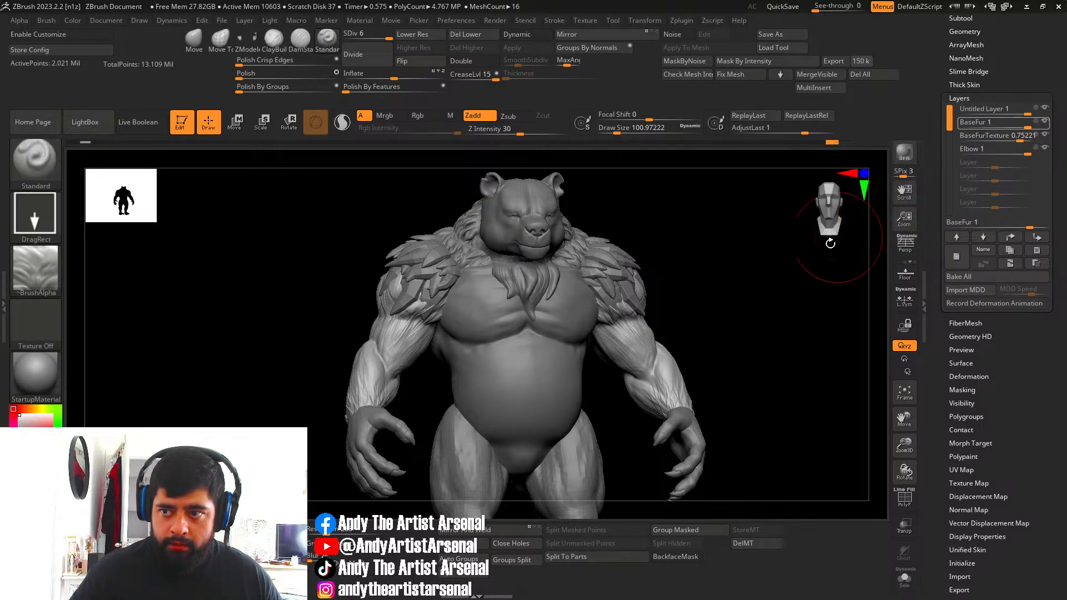
pyautogui.press('ctrl')
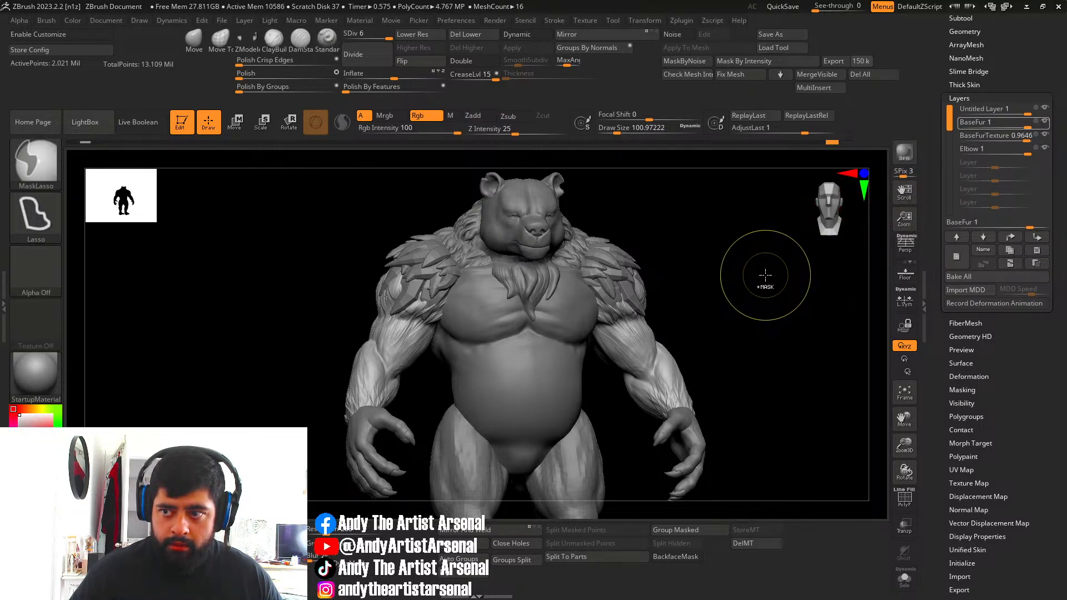
# Set the BaseFurTexture layer's intensity to 0.75.
pyautogui.click(989, 135)
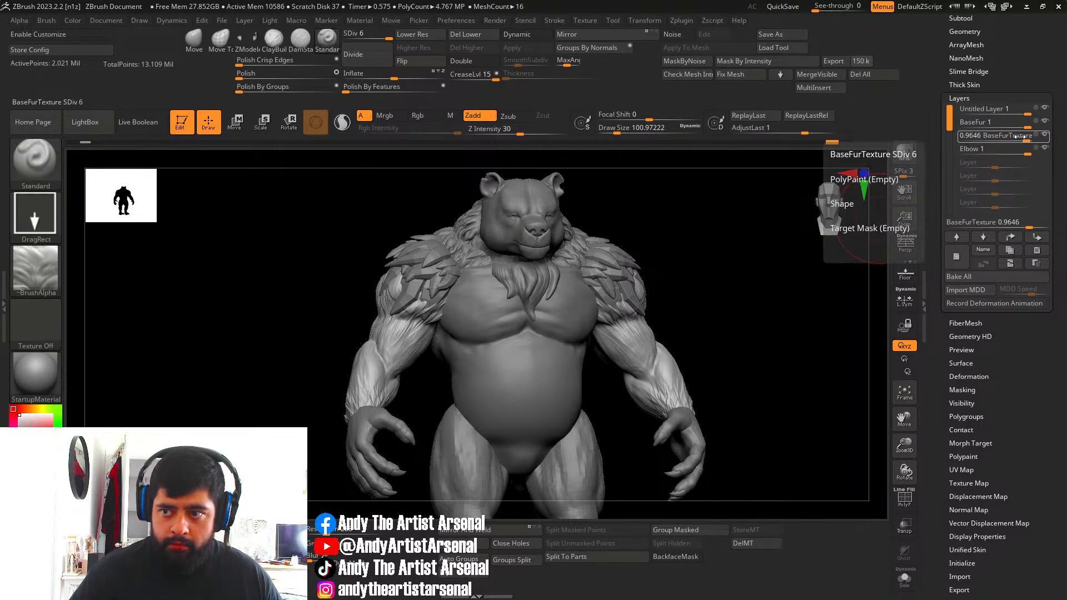
pyautogui.click(977, 136)
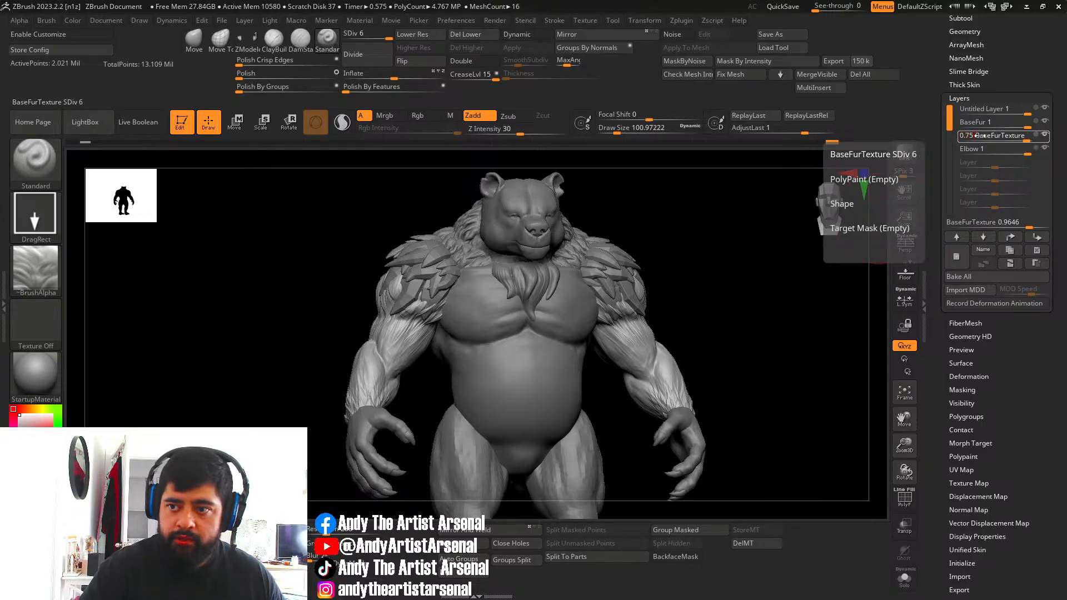
pyautogui.write('0.75')
pyautogui.press('Return')
# Set the BaseFur layer's intensity to 0.8.
pyautogui.click(970, 123)
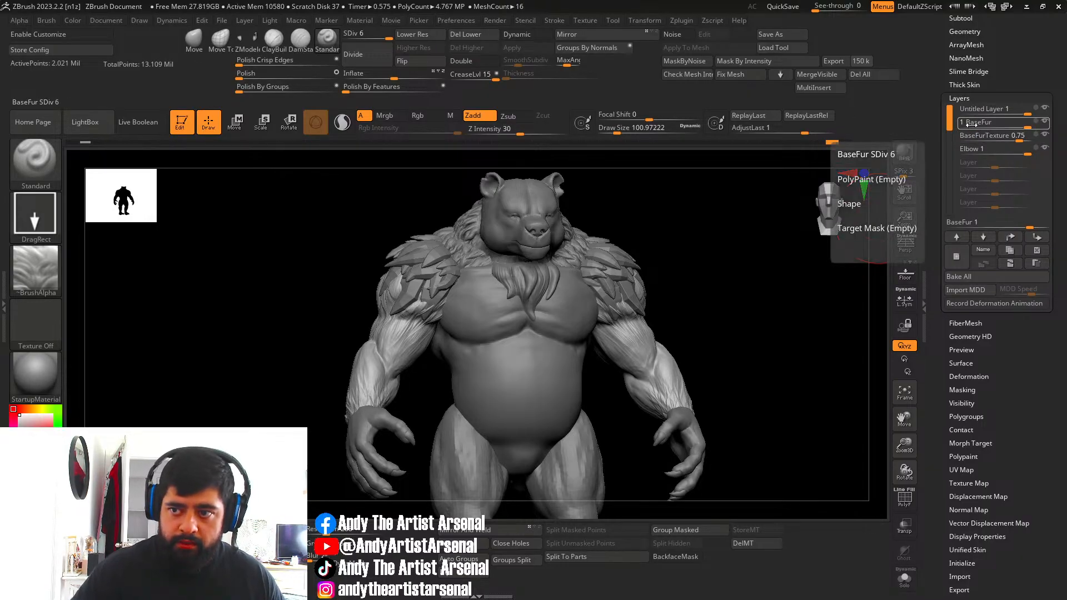
pyautogui.click(978, 122)
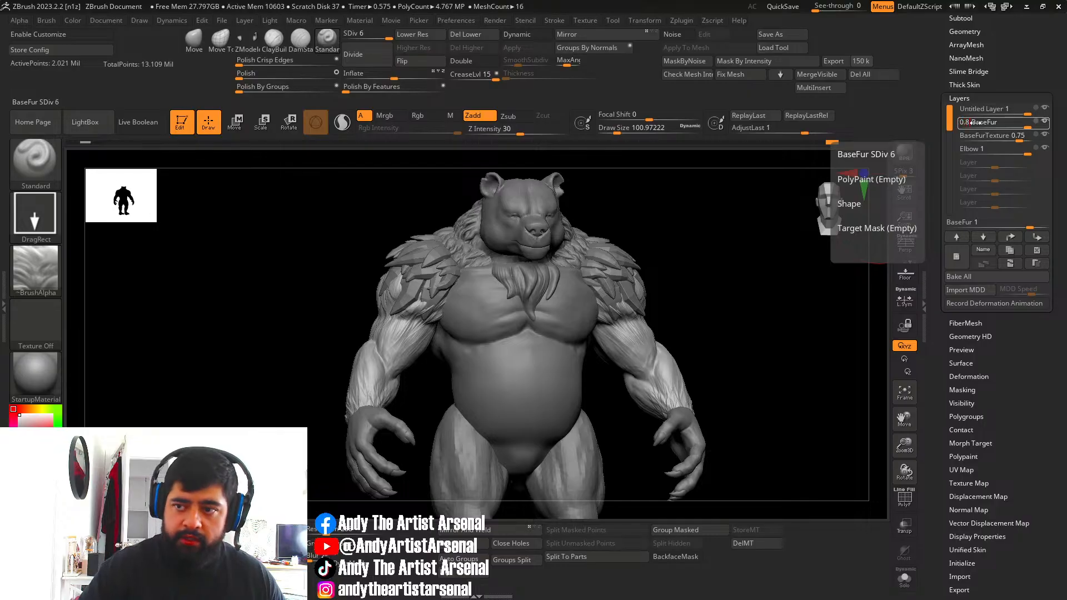
pyautogui.write('0.8')
pyautogui.press('Return')
# Select the untitled layer above BaseFur and choose the ClayBuildup brush for sculpting.
pyautogui.moveTo(762, 334); pyautogui.dragTo(743, 329)
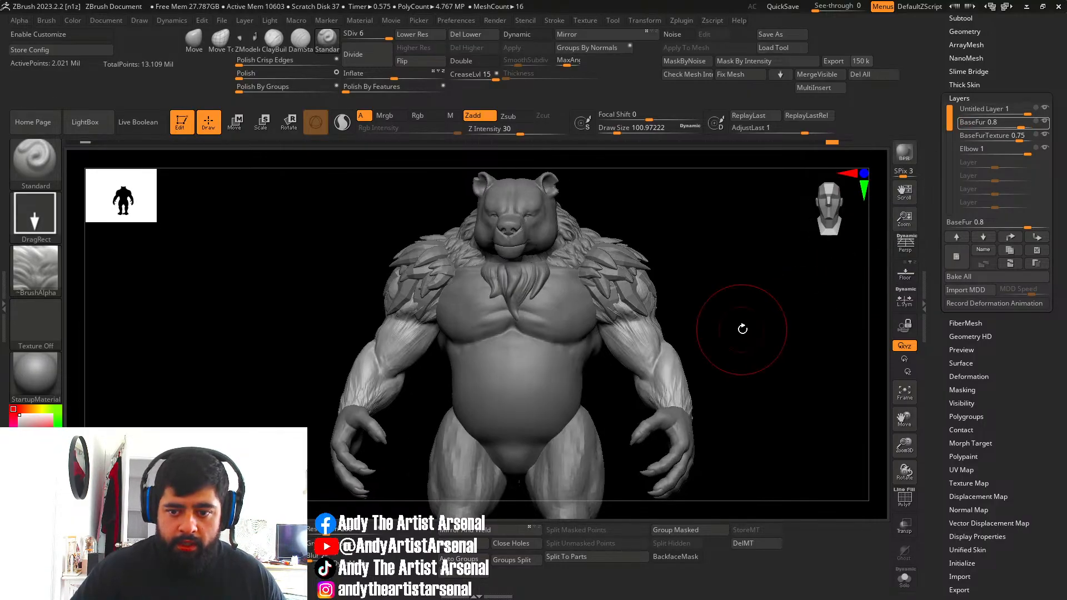
pyautogui.moveTo(798, 302); pyautogui.dragTo(738, 226)
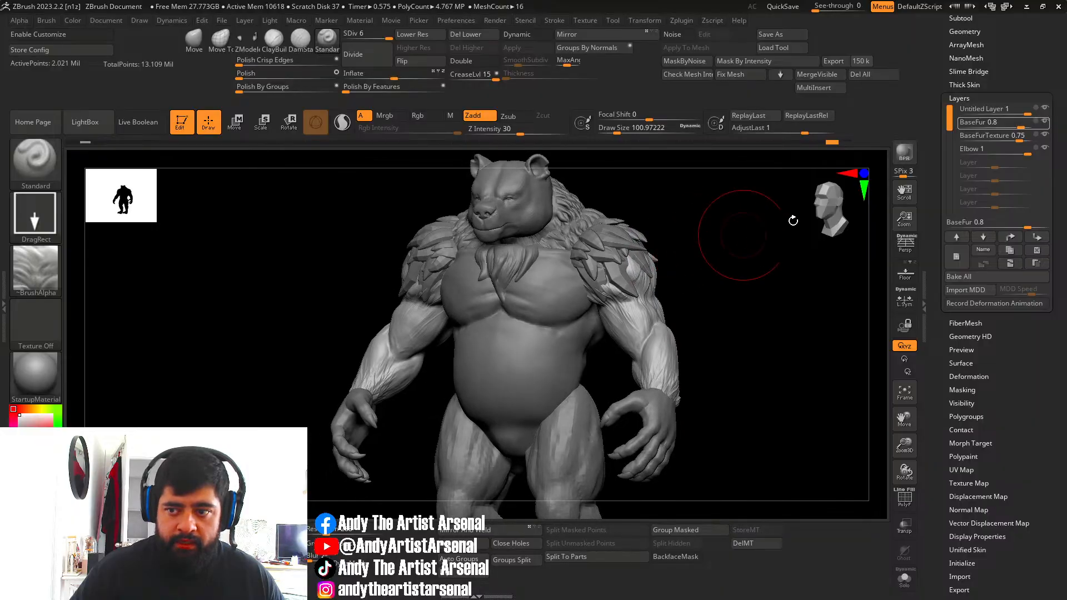
pyautogui.click(980, 110)
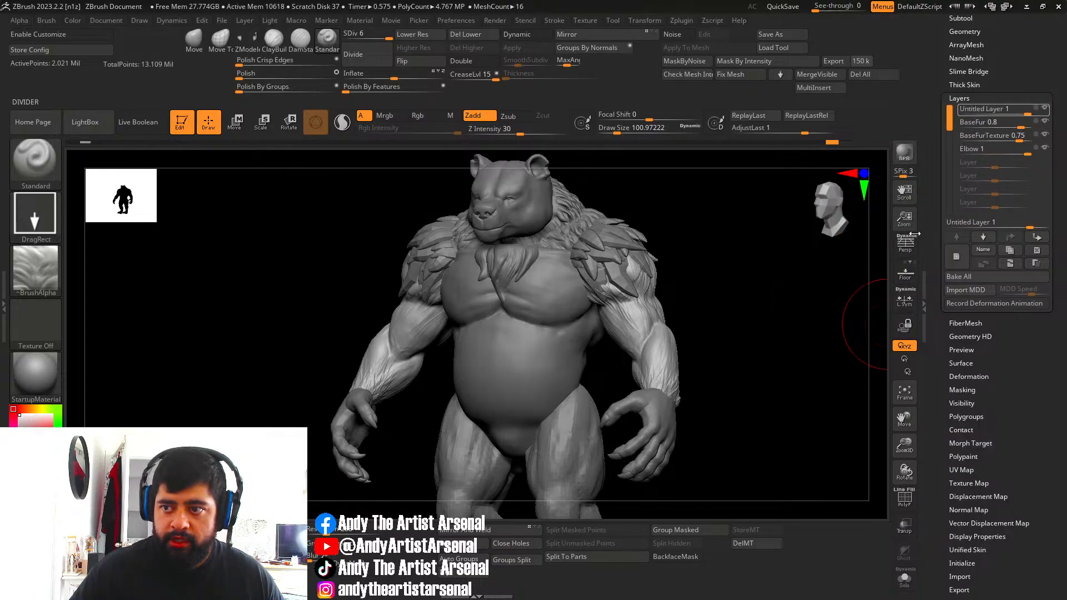
pyautogui.moveTo(745, 293); pyautogui.dragTo(741, 293)
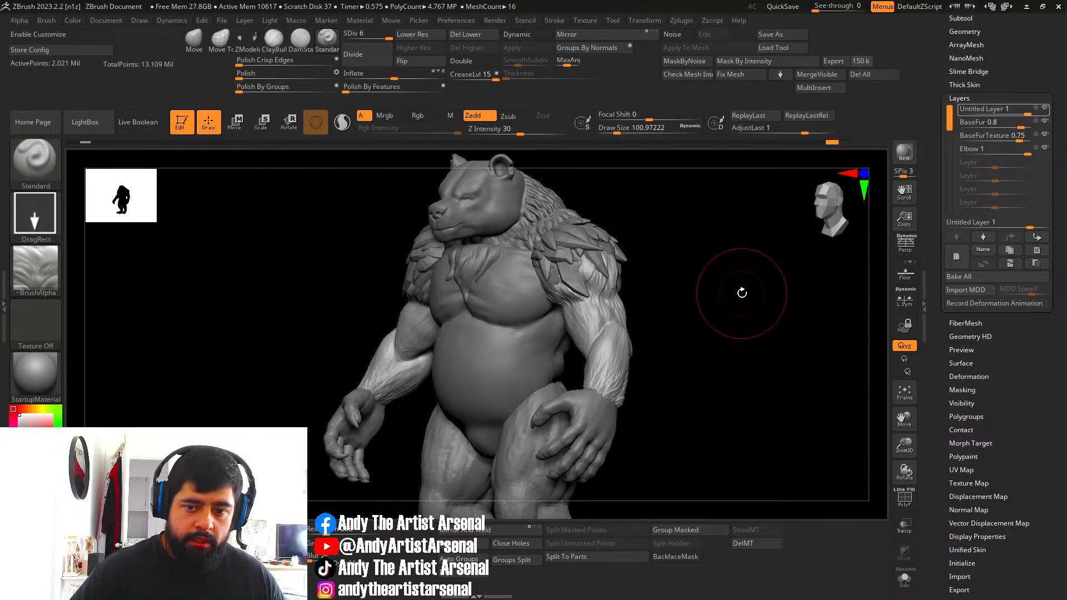
pyautogui.press('b')
pyautogui.press('c')
pyautogui.press('b')
# Set the brush draw size to about 69 and try a ClayBuildup stroke on the creature's arm near the elbow.
pyautogui.keyDown('ctrl'); pyautogui.moveTo(599, 328); pyautogui.dragTo(602, 345, button='right'); pyautogui.keyUp('ctrl')
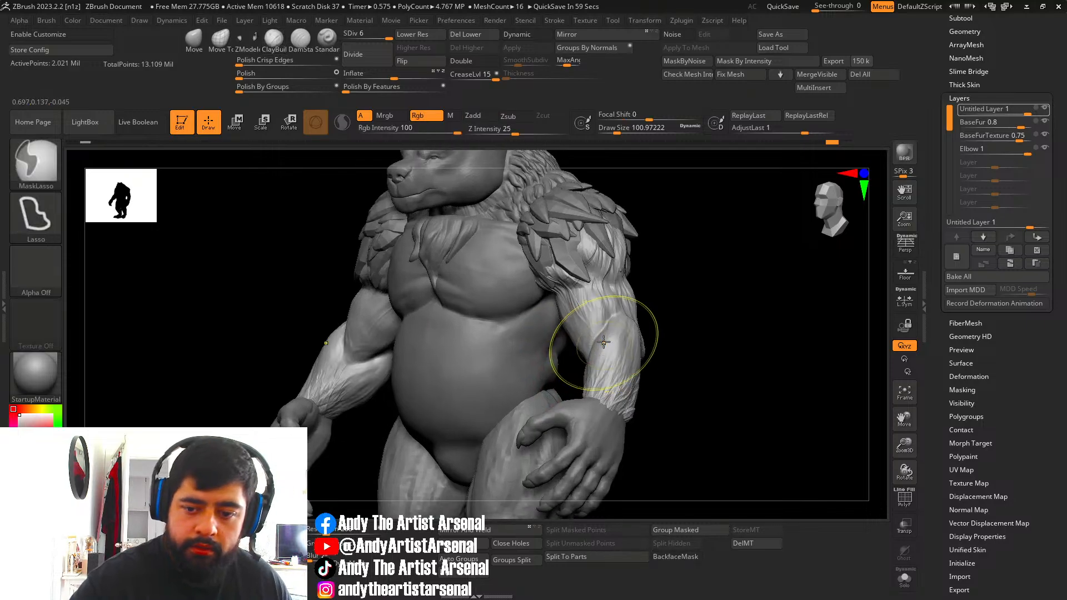
pyautogui.press('s')
pyautogui.moveTo(606, 331); pyautogui.dragTo(604, 332)
pyautogui.moveTo(596, 371); pyautogui.dragTo(616, 361, button='right')
pyautogui.click(597, 331)
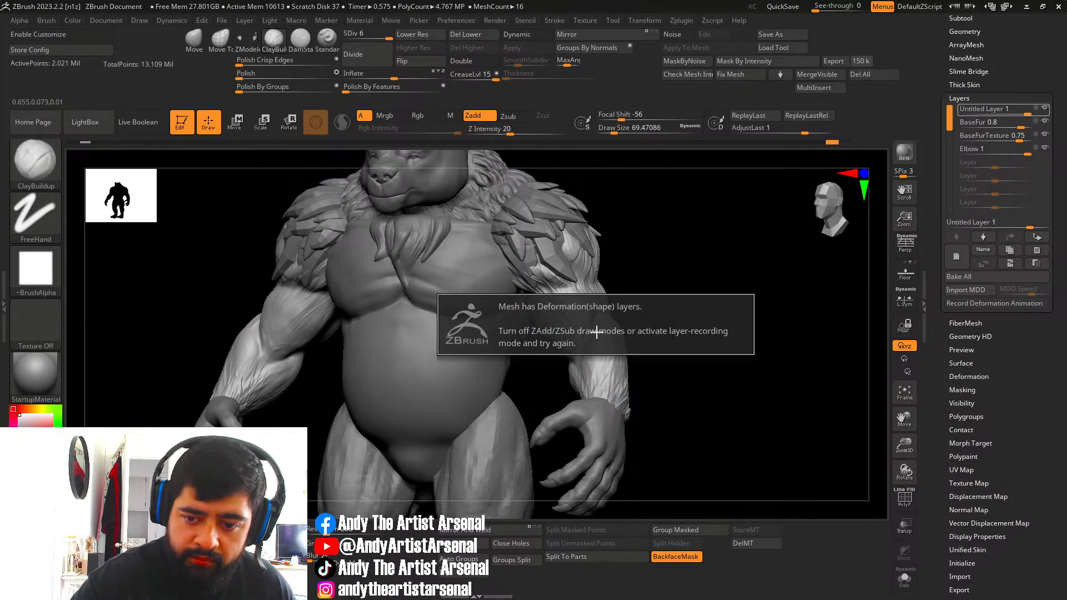
# Activate recording on the untitled layer, set the draw size to about 44, and smooth the arm around the elbow.
pyautogui.click(1040, 109)
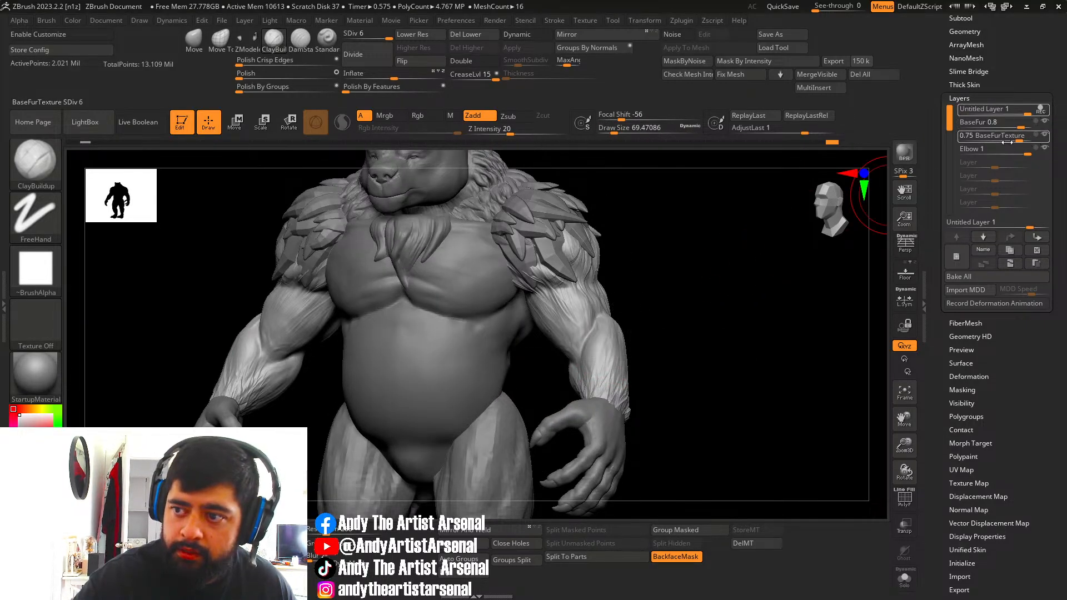
pyautogui.press('s')
pyautogui.moveTo(593, 333); pyautogui.dragTo(591, 332)
pyautogui.keyDown('shift'); pyautogui.moveTo(587, 356); pyautogui.dragTo(585, 347, button='right'); pyautogui.keyUp('shift')
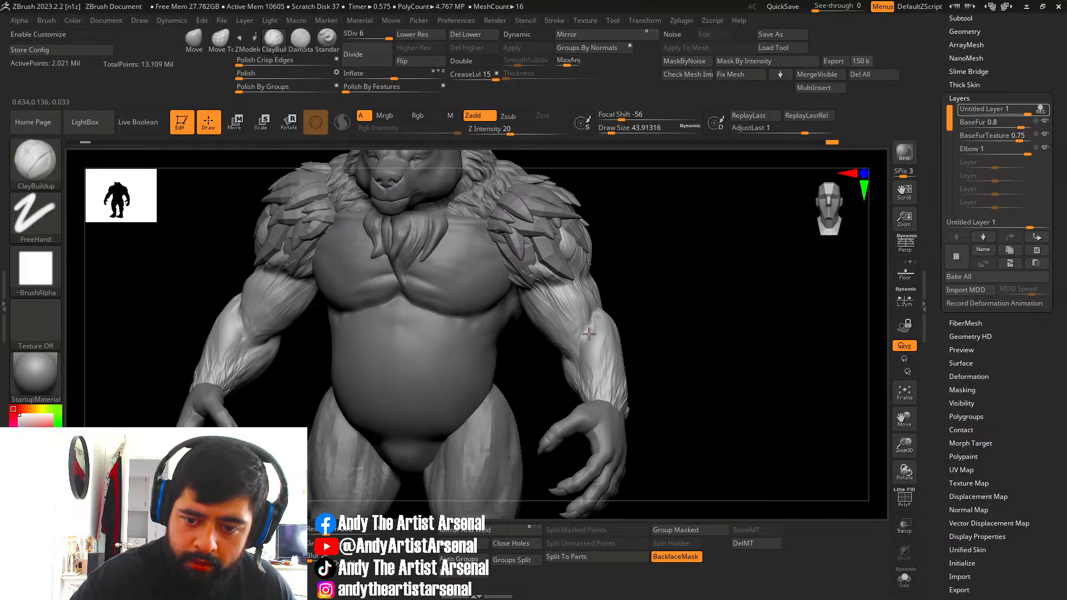
pyautogui.keyDown('shift'); pyautogui.moveTo(581, 351); pyautogui.dragTo(590, 334); pyautogui.keyUp('shift')
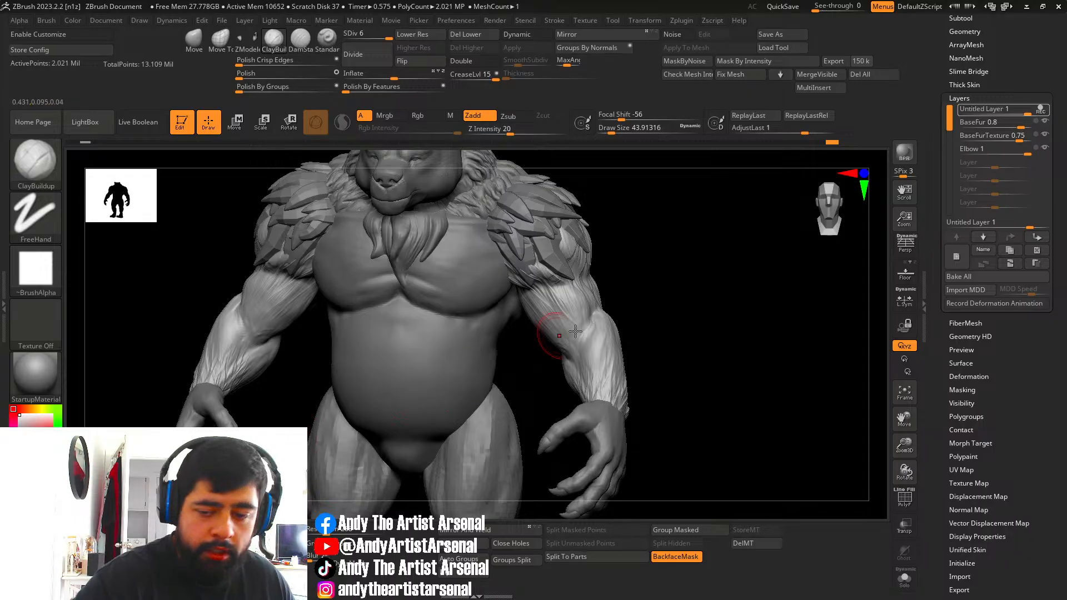
pyautogui.moveTo(589, 331); pyautogui.dragTo(574, 333, button='right')
pyautogui.keyDown('shift'); pyautogui.moveTo(588, 326); pyautogui.dragTo(597, 315); pyautogui.keyUp('shift')
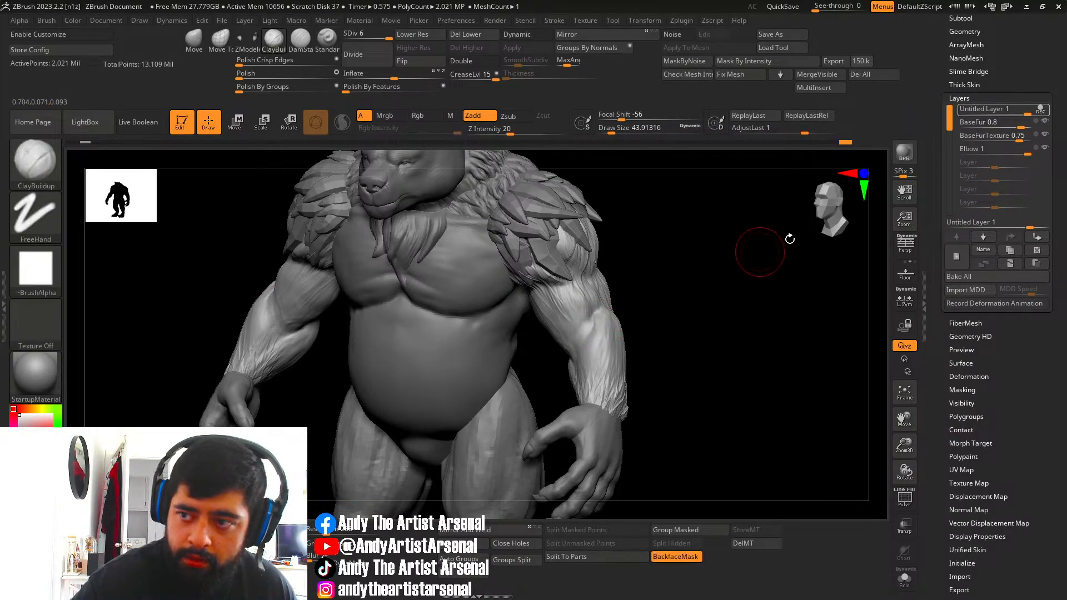
# Hide the BaseFur, BaseFurTexture and Elbow layers, and put the untitled layer back into recording mode.
pyautogui.click(1040, 109)
pyautogui.click(1046, 123)
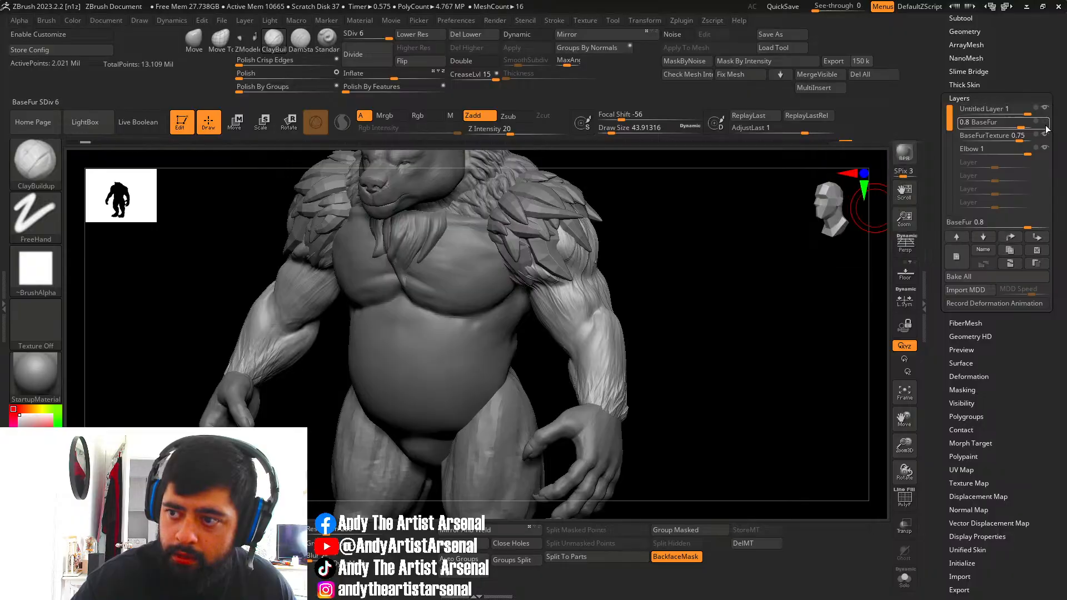
pyautogui.click(1046, 135)
pyautogui.click(1045, 148)
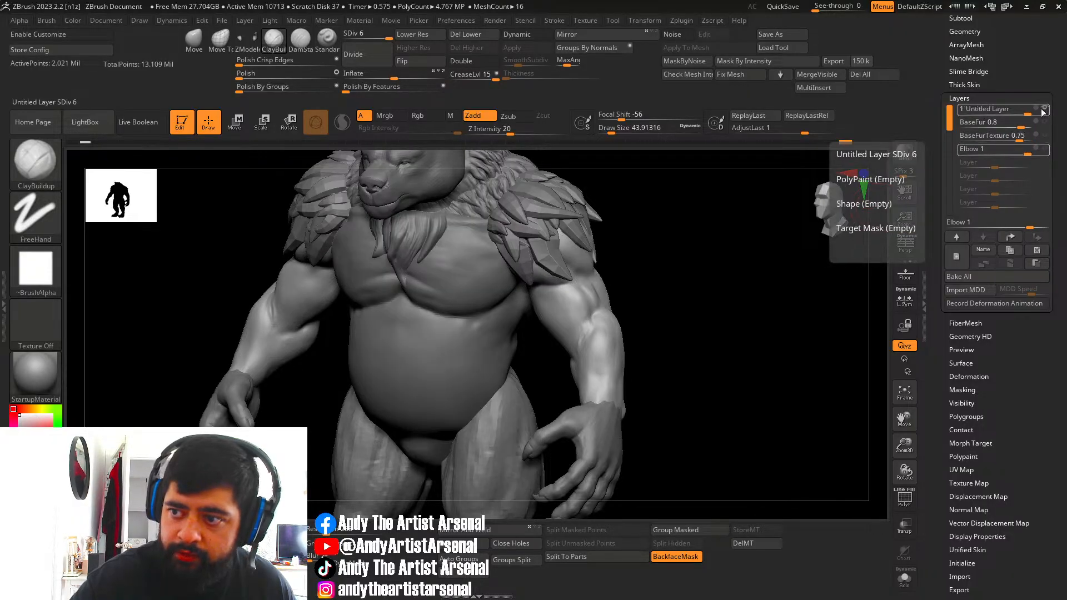
pyautogui.click(1043, 110)
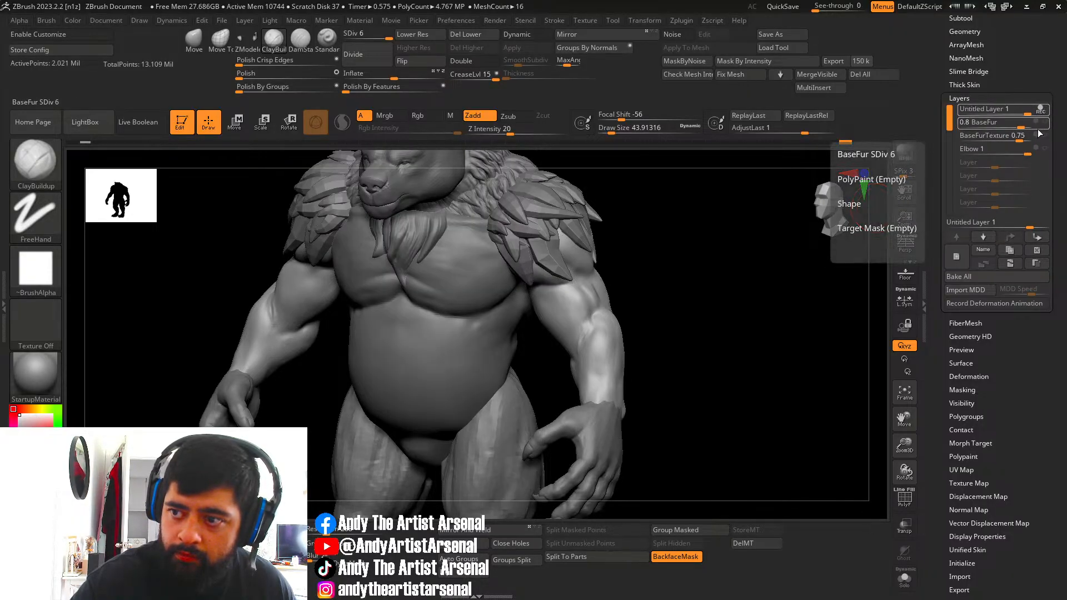
# Smooth the forearm surface just below the elbow on the bare arm.
pyautogui.moveTo(594, 317); pyautogui.dragTo(616, 320, button='right')
pyautogui.moveTo(590, 323)
pyautogui.keyDown('shift'); pyautogui.mouseDown()
pyautogui.moveTo(582, 340)
pyautogui.moveTo(590, 347)
pyautogui.mouseUp(); pyautogui.keyUp('shift')
pyautogui.keyDown('ctrl'); pyautogui.moveTo(595, 336); pyautogui.dragTo(598, 338, button='right'); pyautogui.keyUp('ctrl')
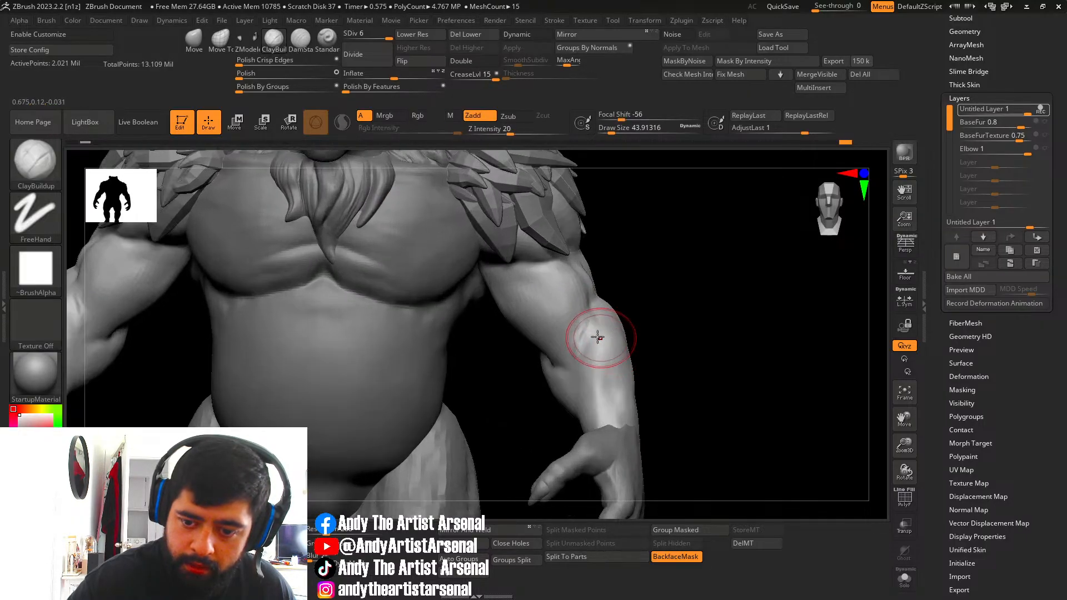
pyautogui.moveTo(593, 334)
pyautogui.keyDown('shift'); pyautogui.mouseDown()
pyautogui.moveTo(582, 328)
pyautogui.moveTo(585, 339)
pyautogui.mouseUp(); pyautogui.keyUp('shift')
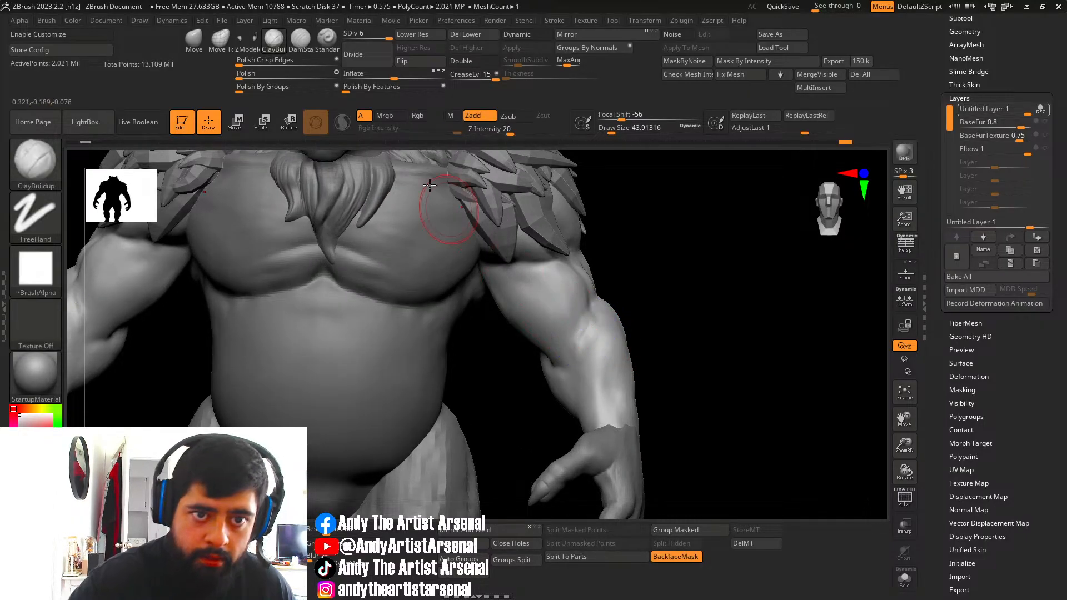
# Lower the arm mesh to subdivision level 4 and smooth the elbow area with a draw size of about 28.
pyautogui.moveTo(368, 36); pyautogui.dragTo(354, 37)
pyautogui.keyDown('shift'); pyautogui.moveTo(585, 337); pyautogui.dragTo(580, 350); pyautogui.keyUp('shift')
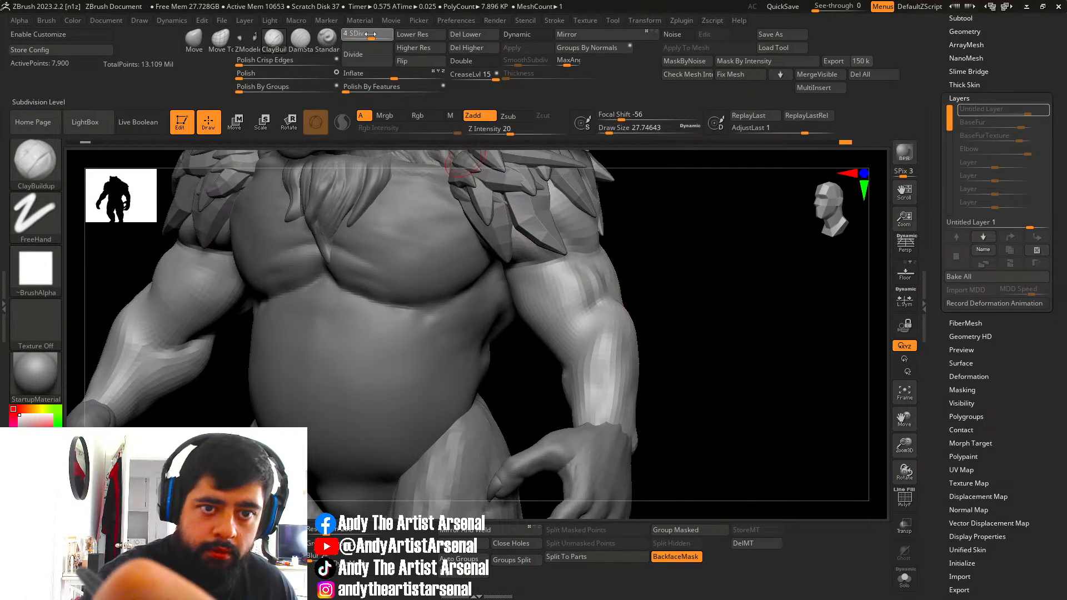
pyautogui.click(372, 37)
pyautogui.keyDown('shift'); pyautogui.moveTo(592, 333); pyautogui.dragTo(586, 335); pyautogui.keyUp('shift')
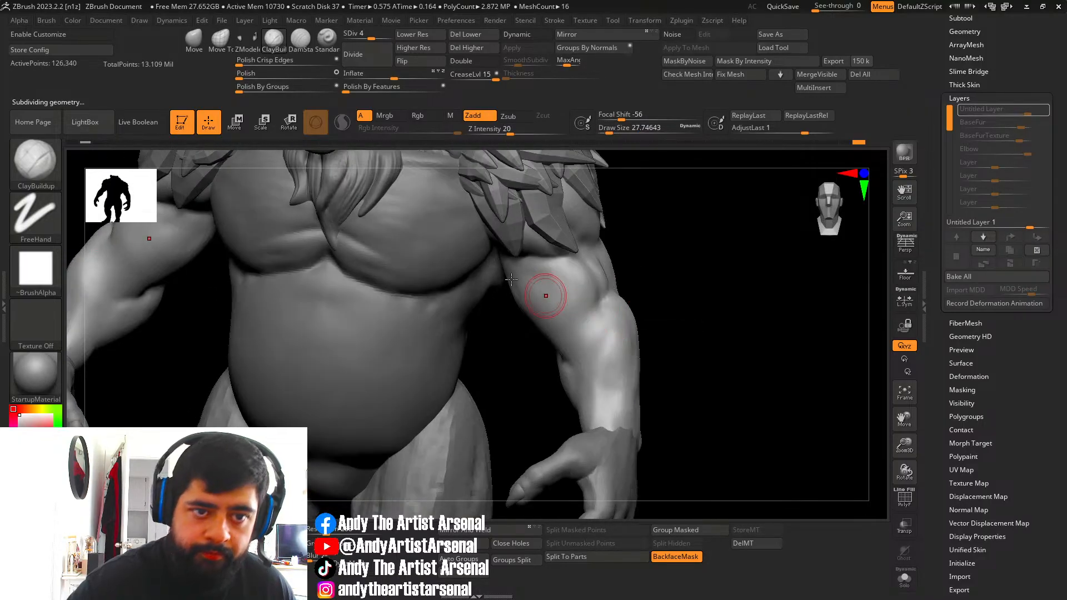
# Assign Alpha 01 to the ClayBuildup brush and set its draw size to about 31.
pyautogui.click(56, 271)
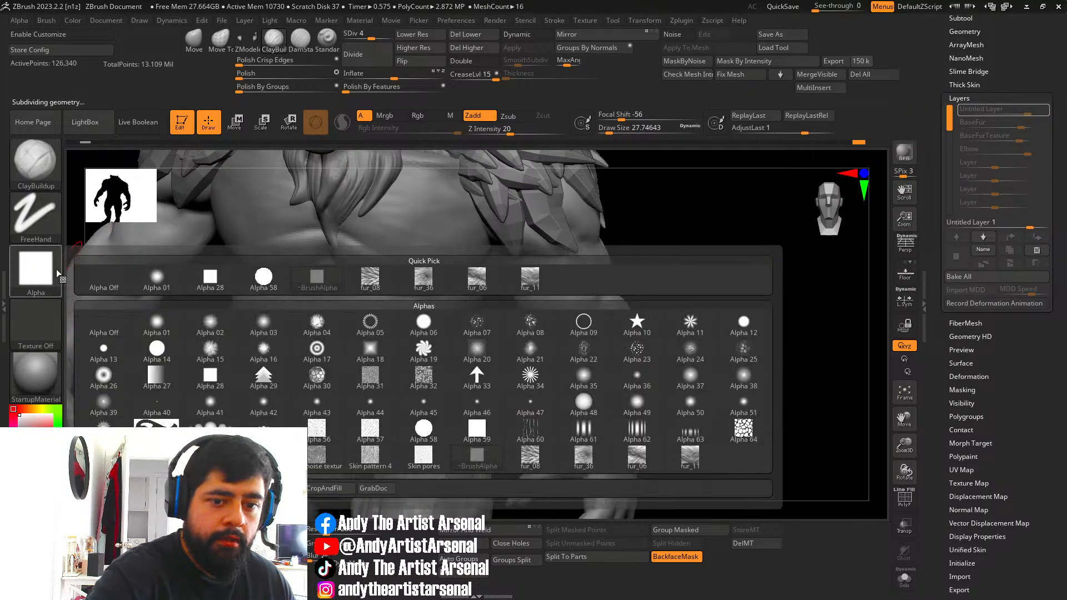
pyautogui.click(160, 285)
pyautogui.press(']')
pyautogui.press(']')
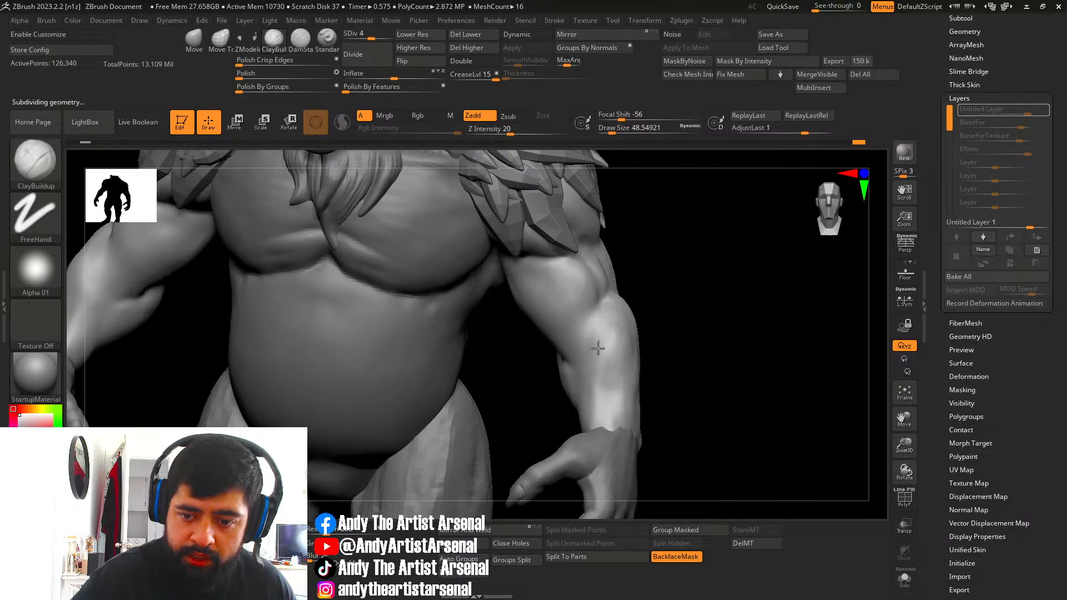
pyautogui.press('[')
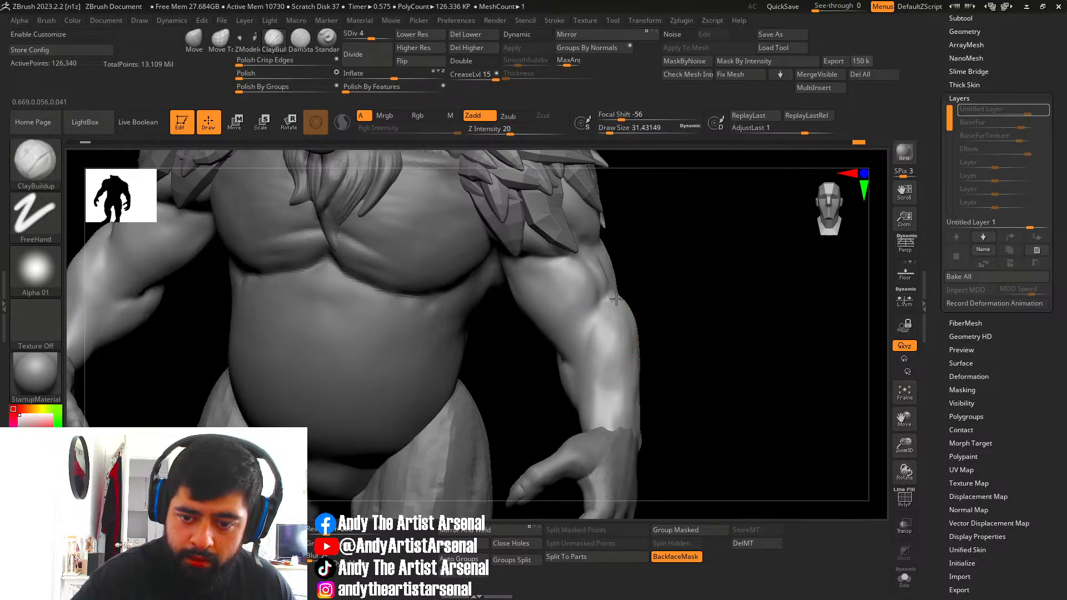
# Refine the muscle forms around the inner elbow and upper forearm, reducing the ClayBuildup draw size to about 15.
pyautogui.moveTo(617, 298)
pyautogui.mouseDown(button='right')
pyautogui.moveTo(602, 338)
pyautogui.moveTo(609, 300)
pyautogui.moveTo(562, 374)
pyautogui.moveTo(541, 310)
pyautogui.moveTo(531, 362)
pyautogui.mouseUp(button='right')
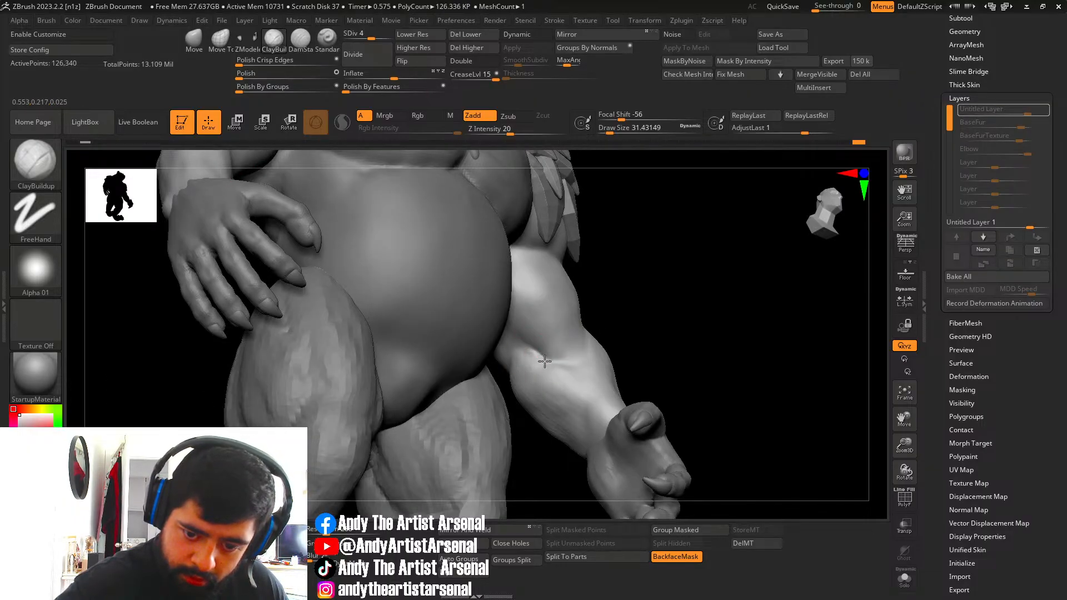
pyautogui.moveTo(545, 362); pyautogui.dragTo(557, 355, button='right')
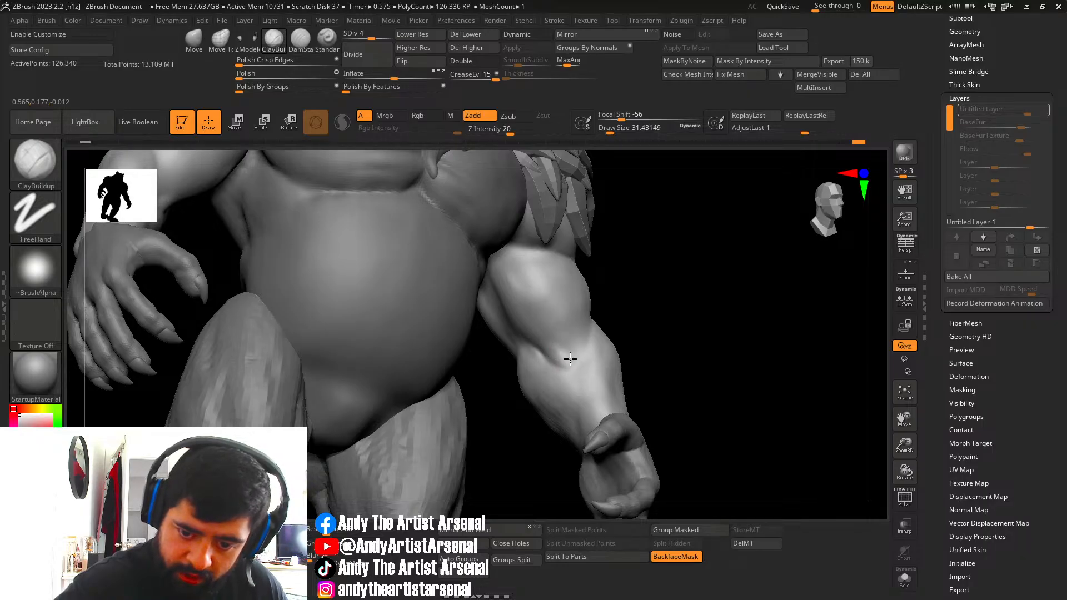
pyautogui.moveTo(573, 335); pyautogui.dragTo(577, 352, button='right')
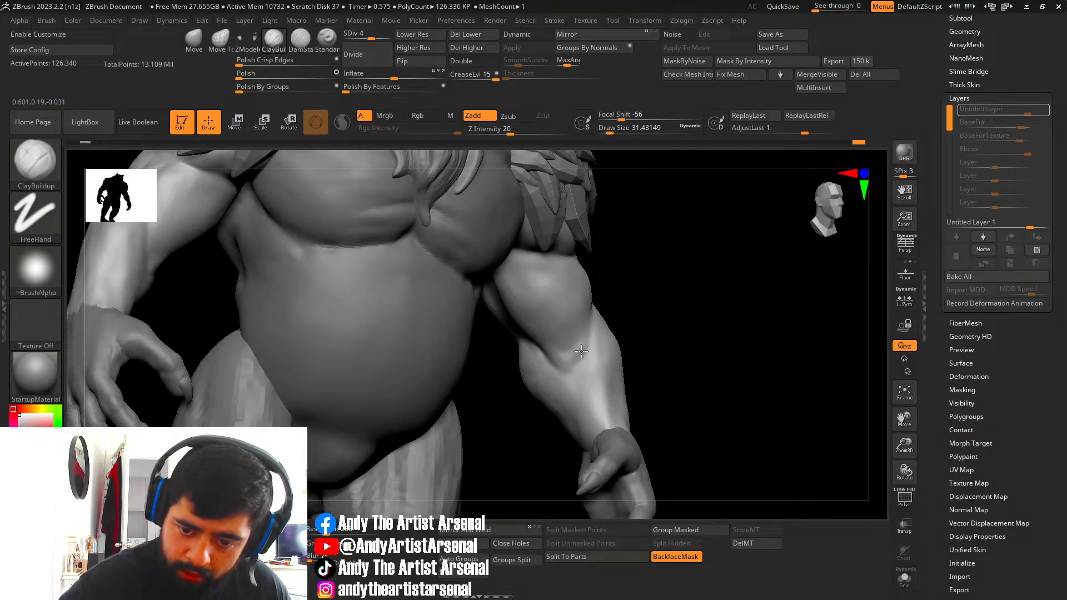
pyautogui.press('shift')
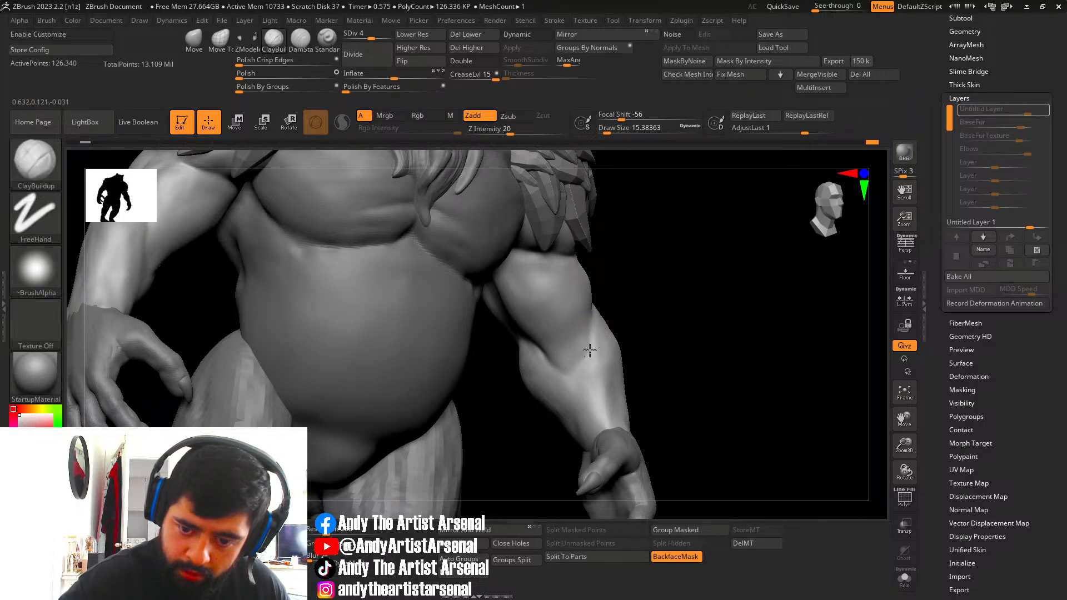
pyautogui.moveTo(608, 330); pyautogui.dragTo(611, 270, button='right')
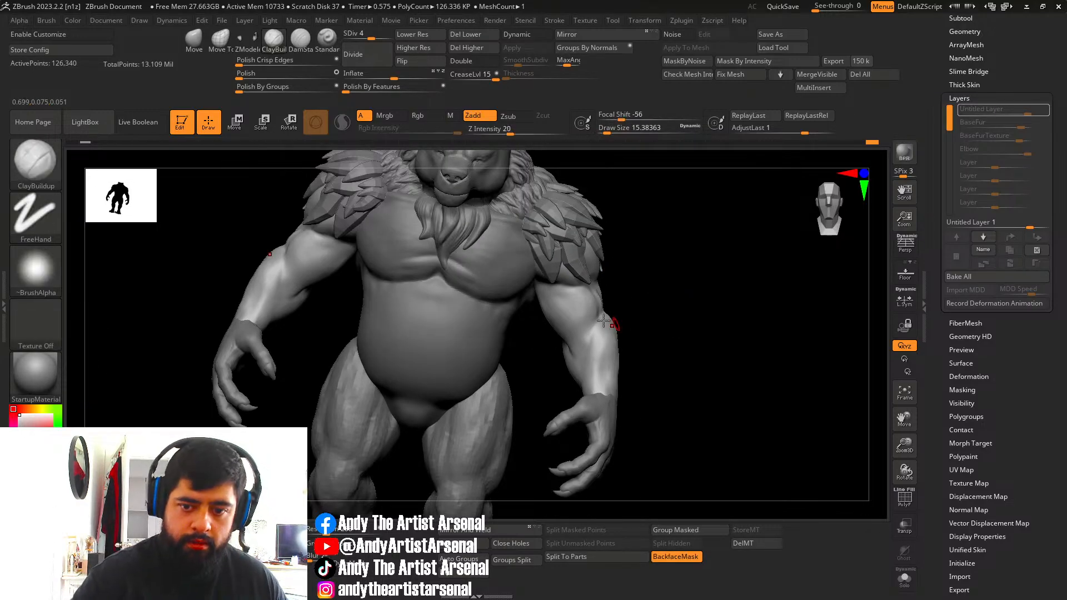
# Raise the arm mesh to subdivision level 6 and show the BaseFur, BaseFurTexture and Elbow layers again.
pyautogui.moveTo(610, 322)
pyautogui.mouseDown(button='right')
pyautogui.moveTo(572, 312)
pyautogui.moveTo(476, 328)
pyautogui.moveTo(467, 361)
pyautogui.moveTo(393, 309)
pyautogui.moveTo(391, 320)
pyautogui.moveTo(358, 298)
pyautogui.moveTo(350, 310)
pyautogui.moveTo(342, 284)
pyautogui.moveTo(422, 244)
pyautogui.moveTo(512, 238)
pyautogui.moveTo(674, 328)
pyautogui.moveTo(682, 385)
pyautogui.mouseUp(button='right')
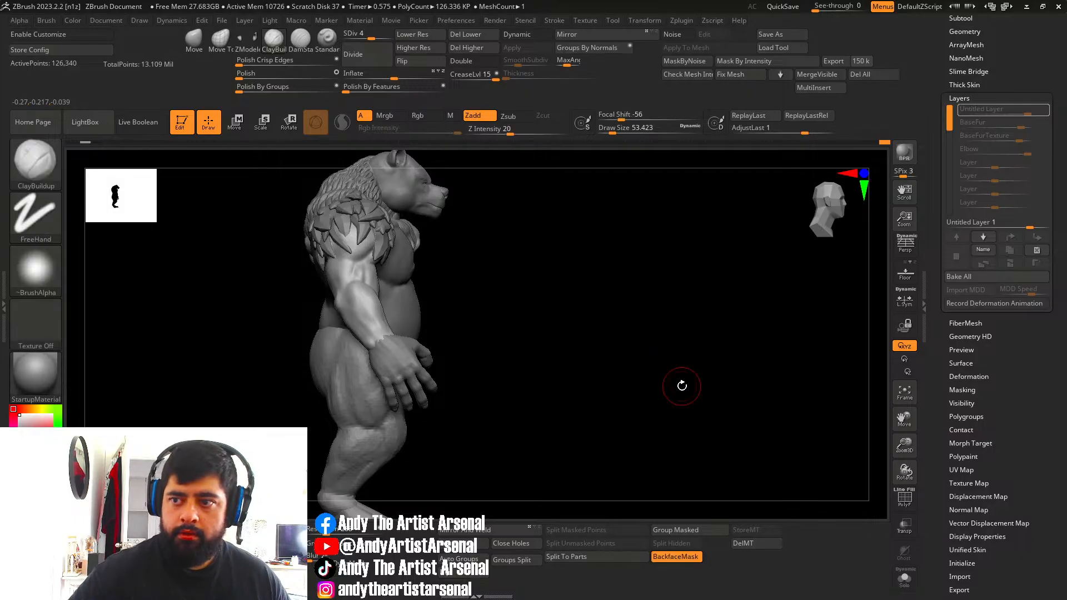
pyautogui.moveTo(756, 346); pyautogui.dragTo(637, 375, button='right')
pyautogui.moveTo(695, 357); pyautogui.dragTo(868, 226, button='right')
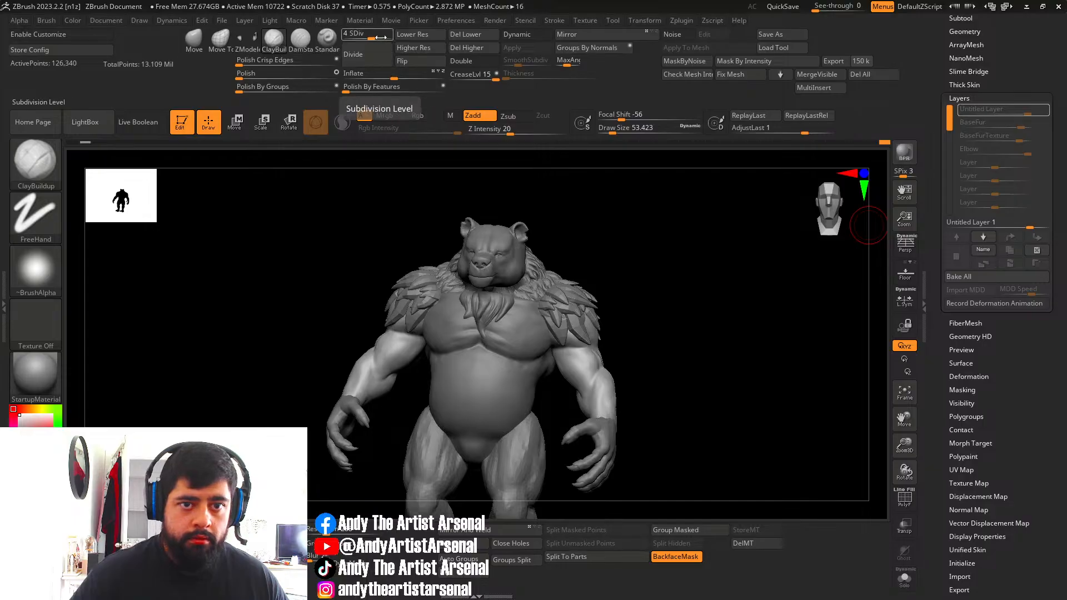
pyautogui.moveTo(380, 38); pyautogui.dragTo(391, 37)
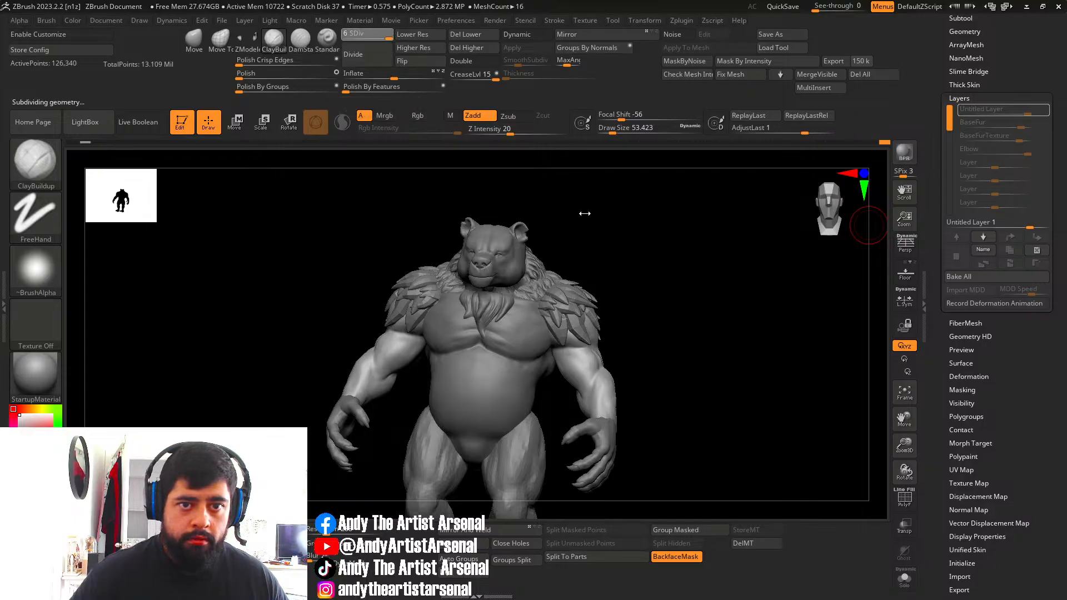
pyautogui.click(1042, 123)
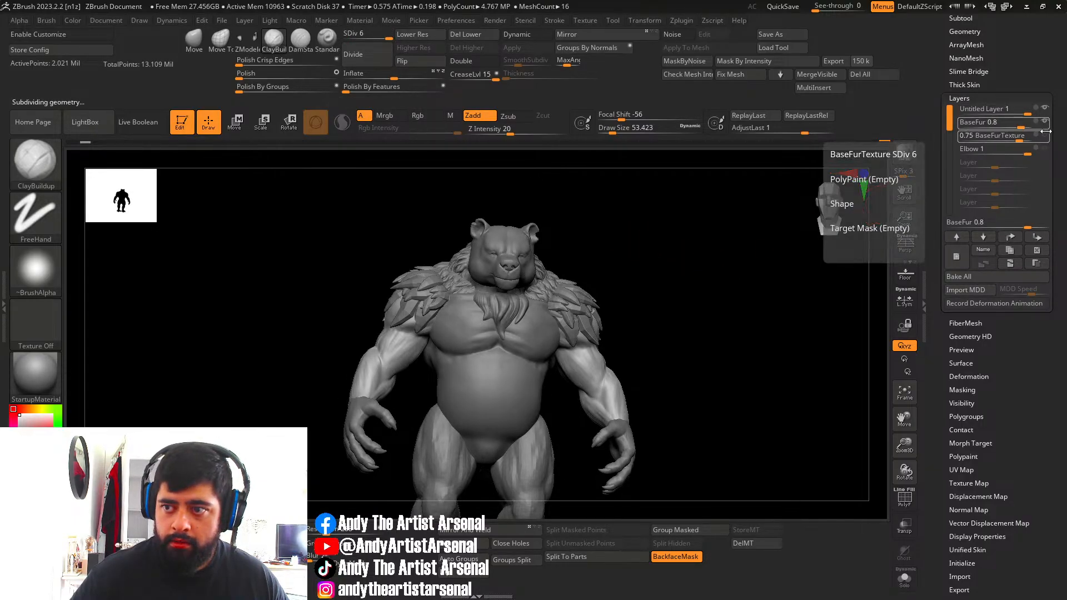
pyautogui.click(1045, 134)
pyautogui.click(1045, 147)
# Make the torso the active subtool and choose the Move brush with a draw size of about 138.
pyautogui.moveTo(723, 299)
pyautogui.mouseDown()
pyautogui.moveTo(656, 312)
pyautogui.moveTo(706, 305)
pyautogui.moveTo(668, 307)
pyautogui.moveTo(693, 316)
pyautogui.moveTo(724, 295)
pyautogui.moveTo(682, 300)
pyautogui.moveTo(721, 305)
pyautogui.moveTo(688, 300)
pyautogui.moveTo(709, 305)
pyautogui.moveTo(717, 342)
pyautogui.moveTo(683, 319)
pyautogui.moveTo(598, 307)
pyautogui.moveTo(690, 310)
pyautogui.moveTo(666, 309)
pyautogui.mouseUp()
pyautogui.keyDown('alt'); pyautogui.click(510, 315); pyautogui.keyUp('alt')
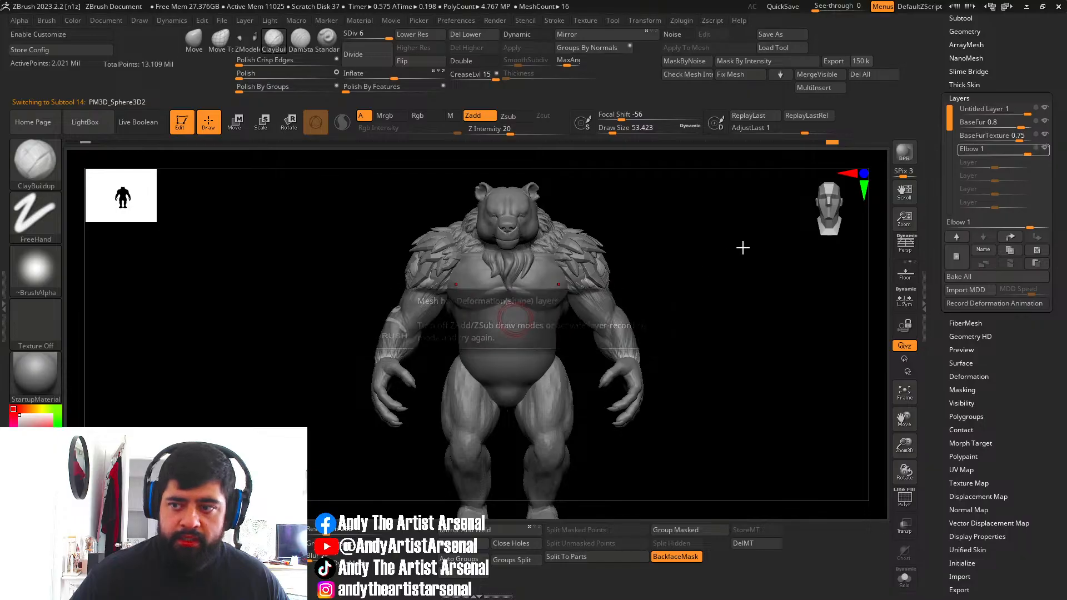
pyautogui.click(194, 39)
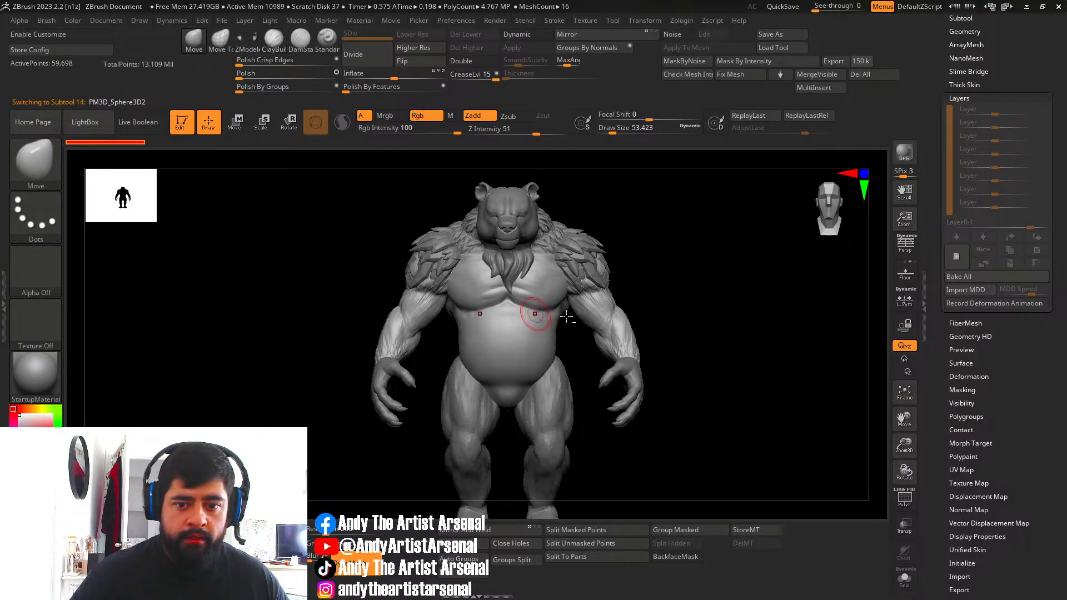
pyautogui.keyDown('ctrl'); pyautogui.moveTo(669, 276); pyautogui.dragTo(721, 283, button='right'); pyautogui.keyUp('ctrl')
pyautogui.press(']')
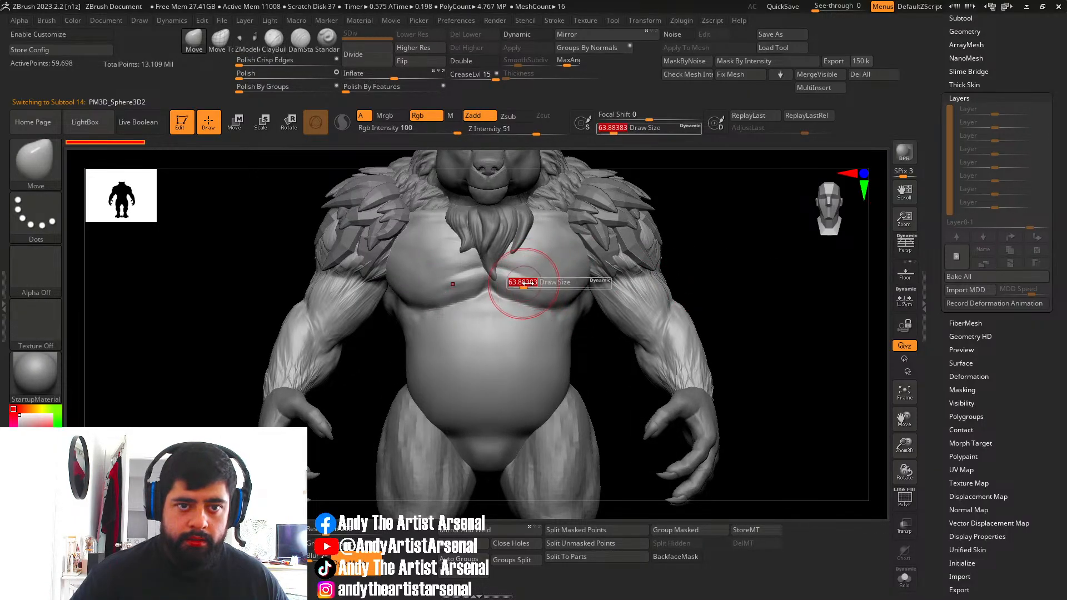
pyautogui.moveTo(535, 295); pyautogui.dragTo(515, 285, button='right')
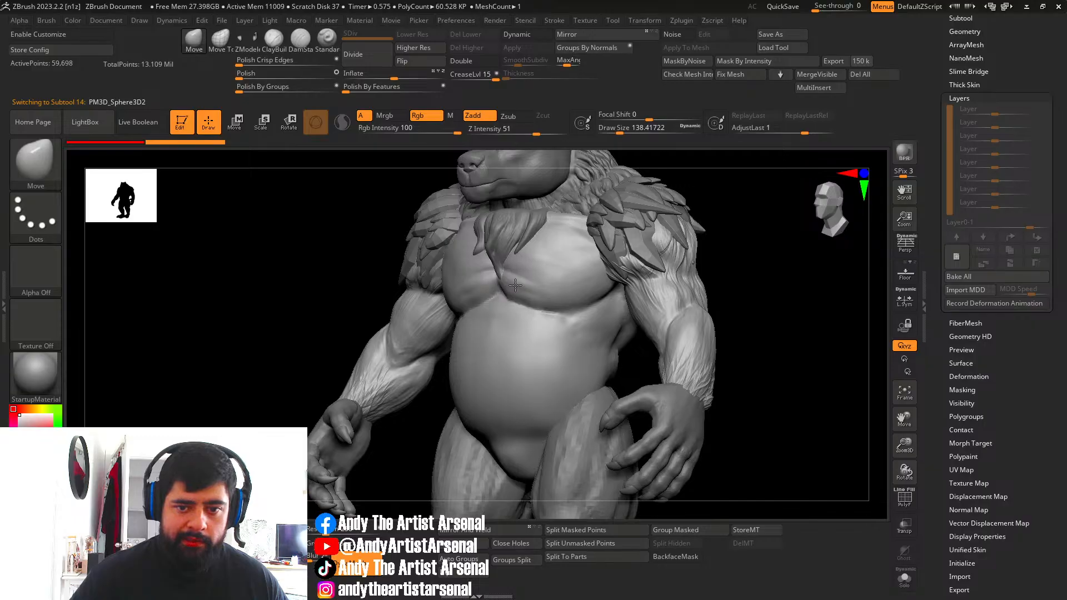
# Reshape the lower edge of the chest and the top of the belly with the Move brush.
pyautogui.moveTo(515, 285); pyautogui.dragTo(530, 280)
pyautogui.moveTo(530, 280); pyautogui.dragTo(550, 289, button='right')
pyautogui.moveTo(550, 289); pyautogui.dragTo(555, 302)
pyautogui.moveTo(559, 304); pyautogui.dragTo(545, 316, button='right')
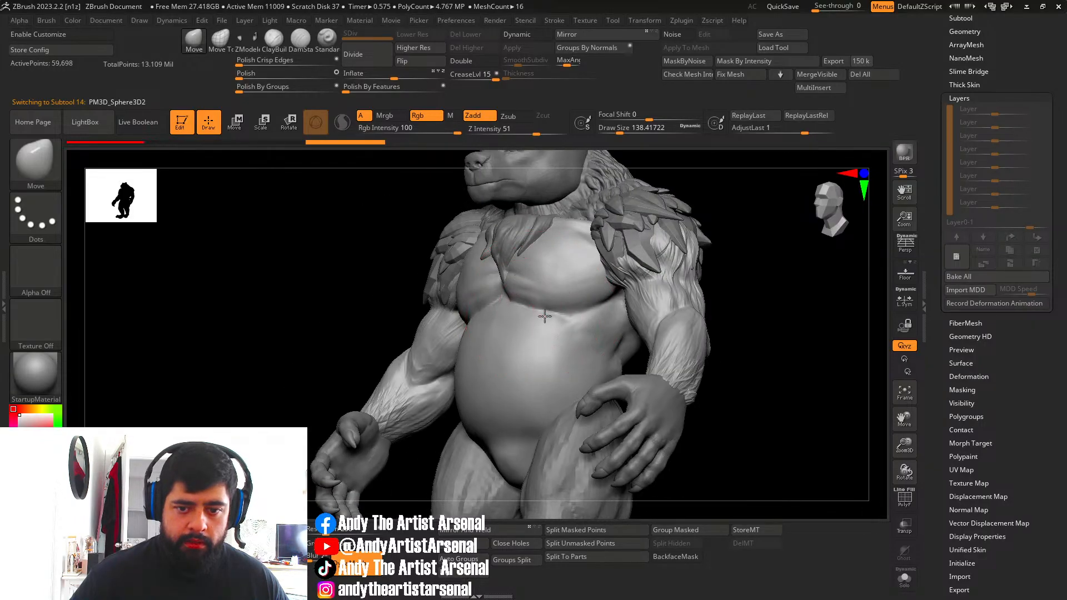
pyautogui.moveTo(545, 316); pyautogui.dragTo(536, 321)
# Set the Move brush draw size to about 75 and adjust the upper belly below the chest.
pyautogui.moveTo(558, 333); pyautogui.dragTo(531, 333, button='right')
pyautogui.press('s')
pyautogui.moveTo(531, 333); pyautogui.dragTo(524, 334)
pyautogui.moveTo(524, 333); pyautogui.dragTo(517, 329, button='right')
pyautogui.press('s')
pyautogui.moveTo(517, 328); pyautogui.dragTo(519, 328)
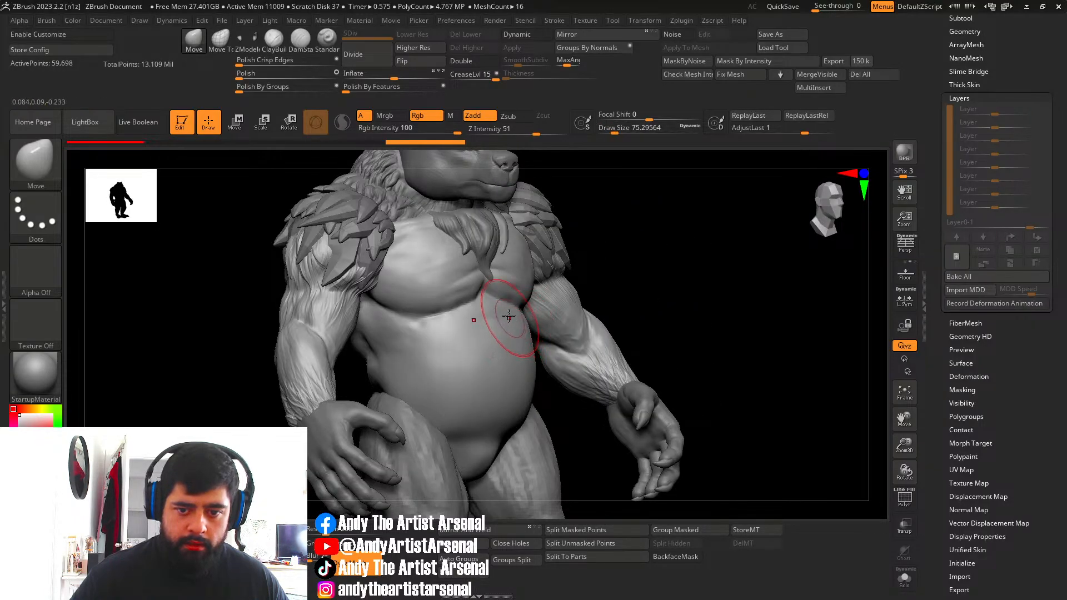
# Adjust the centre of the chest and the upper belly using a Move draw size of about 115.
pyautogui.moveTo(508, 315); pyautogui.dragTo(464, 255, button='right')
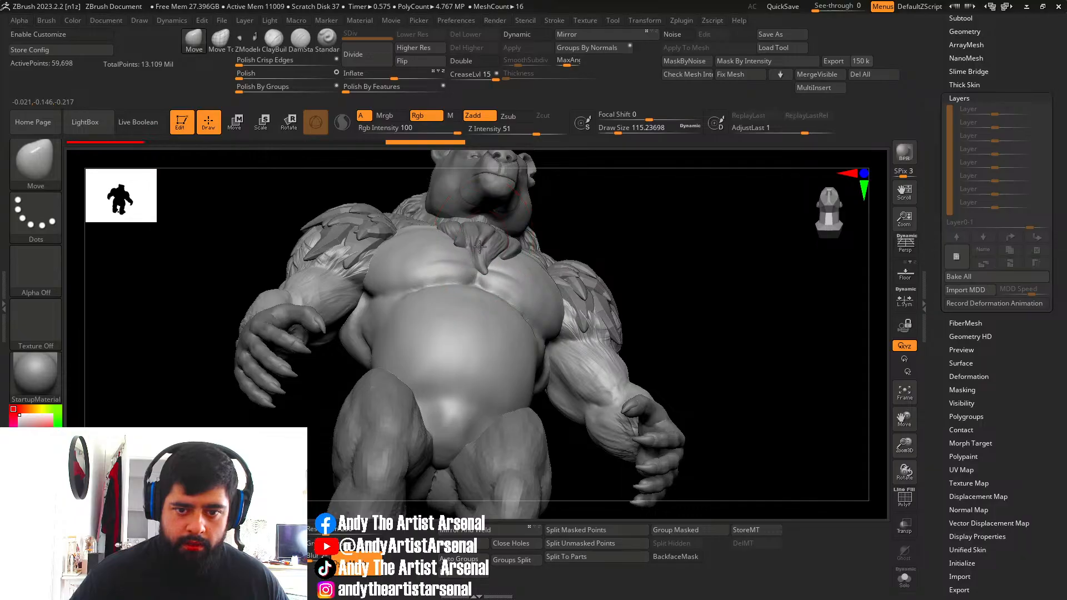
pyautogui.moveTo(479, 247); pyautogui.dragTo(476, 264)
pyautogui.moveTo(476, 266); pyautogui.dragTo(508, 338, button='right')
pyautogui.moveTo(506, 329); pyautogui.dragTo(505, 330)
pyautogui.moveTo(505, 330); pyautogui.dragTo(502, 336, button='right')
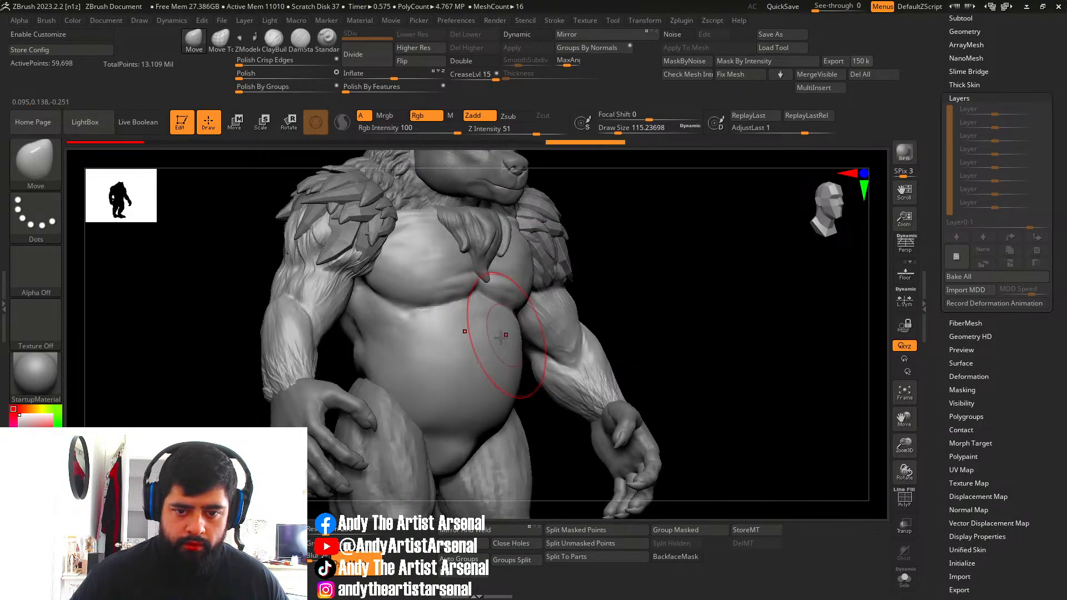
# Reshape the lower belly's curve with the Move brush at a draw size of about 155.
pyautogui.moveTo(488, 388); pyautogui.dragTo(498, 392, button='right')
pyautogui.moveTo(496, 401); pyautogui.dragTo(494, 394)
pyautogui.moveTo(496, 393); pyautogui.dragTo(486, 397, button='right')
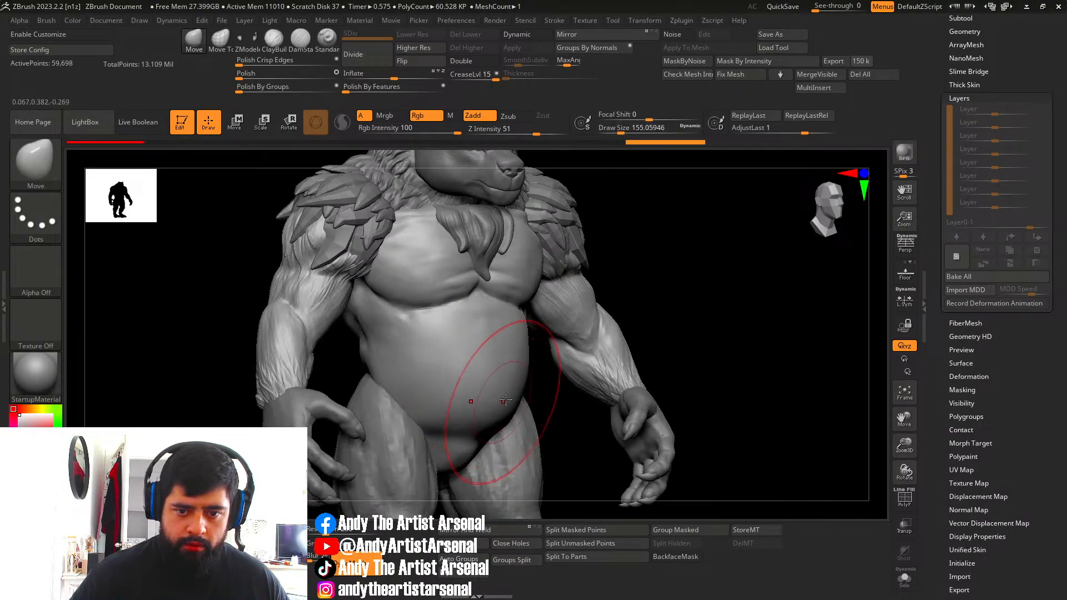
pyautogui.moveTo(512, 398); pyautogui.dragTo(512, 396)
pyautogui.moveTo(511, 396); pyautogui.dragTo(486, 385, button='right')
pyautogui.moveTo(509, 401); pyautogui.dragTo(510, 410)
pyautogui.moveTo(511, 411); pyautogui.dragTo(495, 412, button='right')
pyautogui.moveTo(485, 412); pyautogui.dragTo(488, 410)
pyautogui.moveTo(489, 408); pyautogui.dragTo(538, 367, button='right')
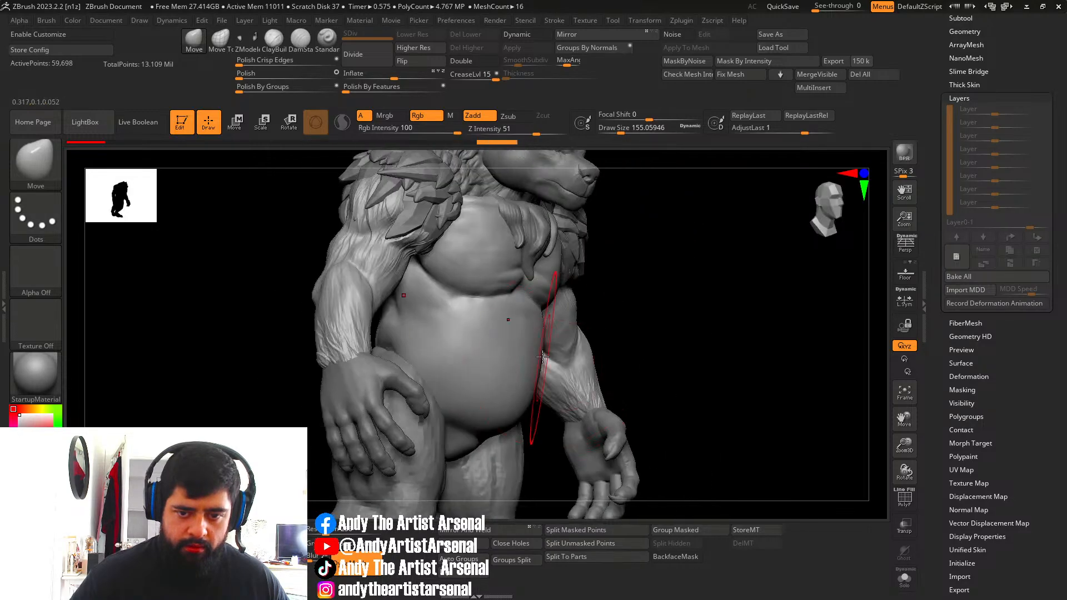
# Push in the front outline of the belly with the Move brush to refine its side profile.
pyautogui.moveTo(546, 355); pyautogui.dragTo(542, 355)
pyautogui.moveTo(524, 355); pyautogui.dragTo(539, 365, button='right')
pyautogui.moveTo(538, 364); pyautogui.dragTo(534, 362)
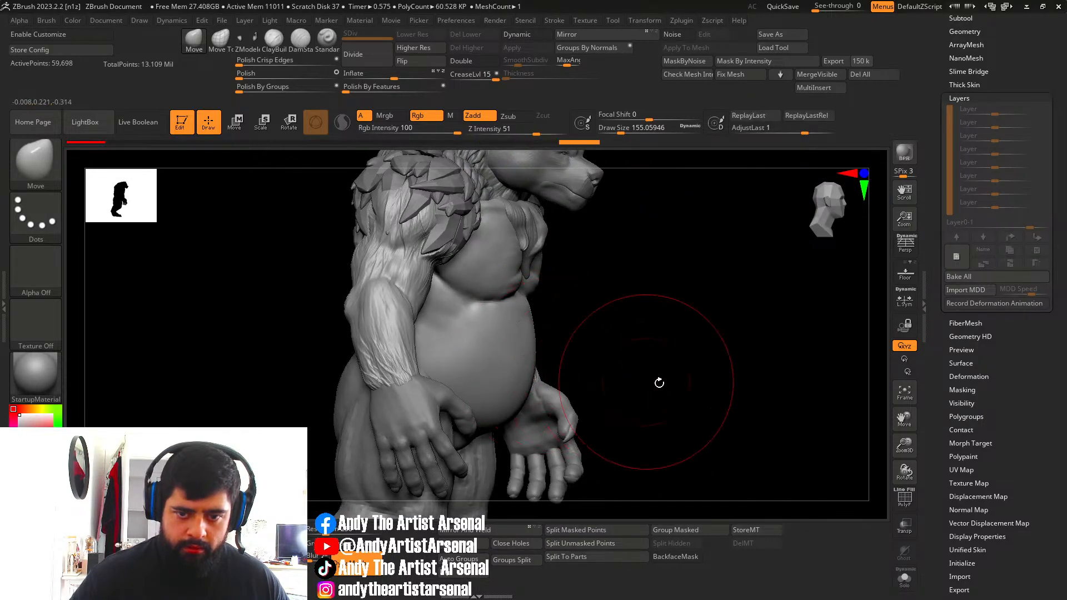
pyautogui.moveTo(660, 381)
pyautogui.keyDown('ctrl'); pyautogui.mouseDown(button='right')
pyautogui.moveTo(589, 338)
pyautogui.moveTo(575, 362)
pyautogui.mouseUp(button='right'); pyautogui.keyUp('ctrl')
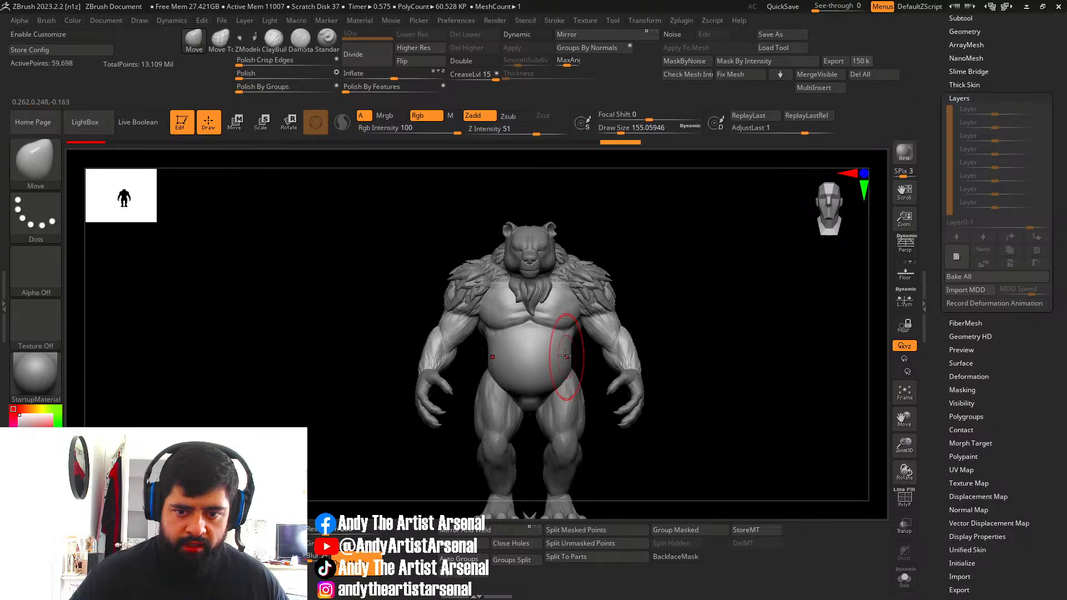
# Adjust the side contour of the belly using a Move draw size of about 182.
pyautogui.press(']')
pyautogui.moveTo(570, 355); pyautogui.dragTo(572, 354)
pyautogui.moveTo(578, 354); pyautogui.dragTo(568, 354, button='right')
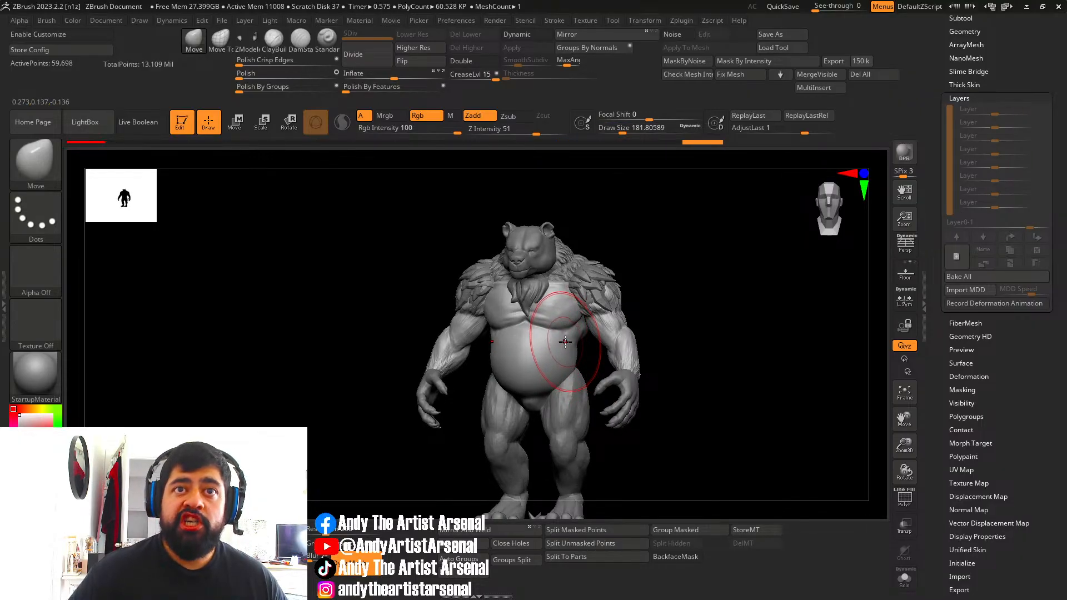
pyautogui.moveTo(520, 332)
pyautogui.mouseDown(button='right')
pyautogui.moveTo(560, 334)
pyautogui.moveTo(550, 356)
pyautogui.moveTo(569, 367)
pyautogui.mouseUp(button='right')
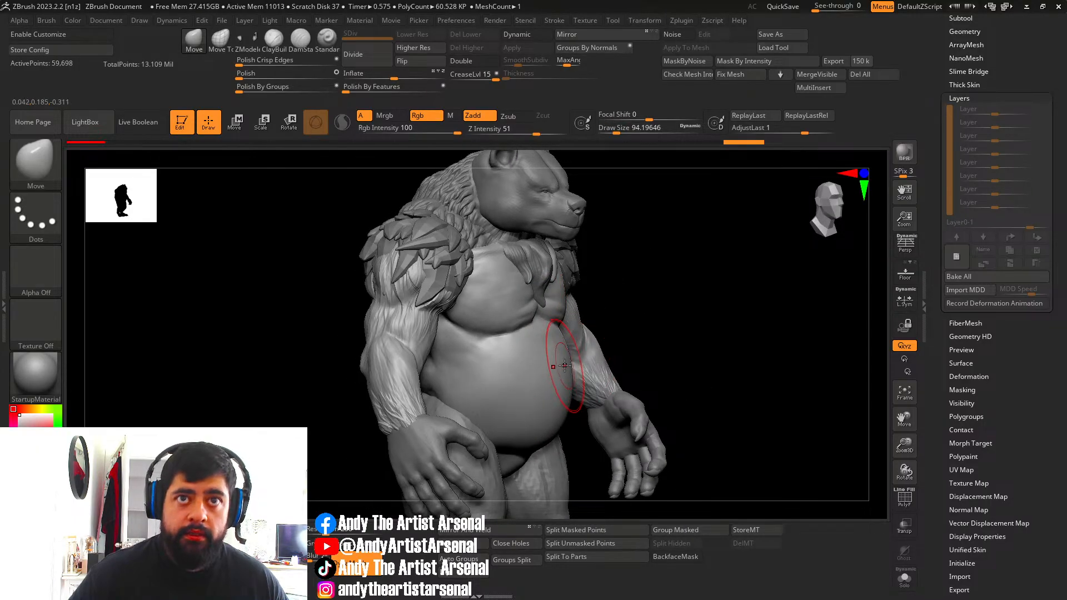
# Refine the chest and belly contours with the Move brush at draw sizes of about 115 and 64.
pyautogui.press('s')
pyautogui.moveTo(688, 295); pyautogui.dragTo(690, 295)
pyautogui.moveTo(638, 281); pyautogui.dragTo(681, 270, button='right')
pyautogui.press('s')
pyautogui.moveTo(669, 274); pyautogui.dragTo(672, 274)
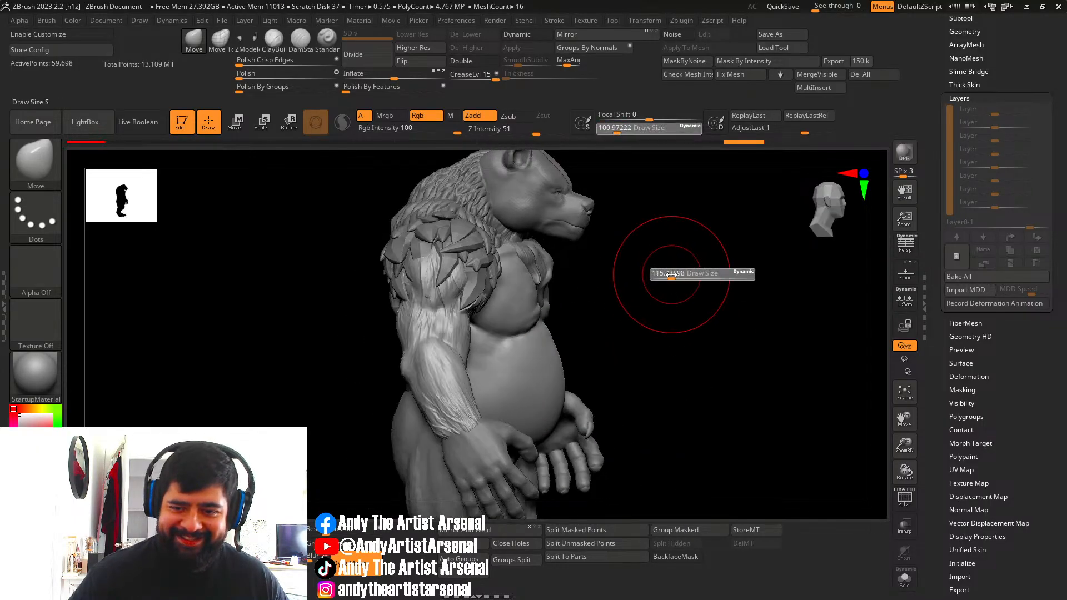
pyautogui.moveTo(671, 275)
pyautogui.mouseDown(button='right')
pyautogui.moveTo(567, 328)
pyautogui.moveTo(556, 347)
pyautogui.moveTo(552, 307)
pyautogui.moveTo(588, 328)
pyautogui.moveTo(589, 314)
pyautogui.moveTo(617, 323)
pyautogui.moveTo(569, 301)
pyautogui.moveTo(584, 295)
pyautogui.mouseUp(button='right')
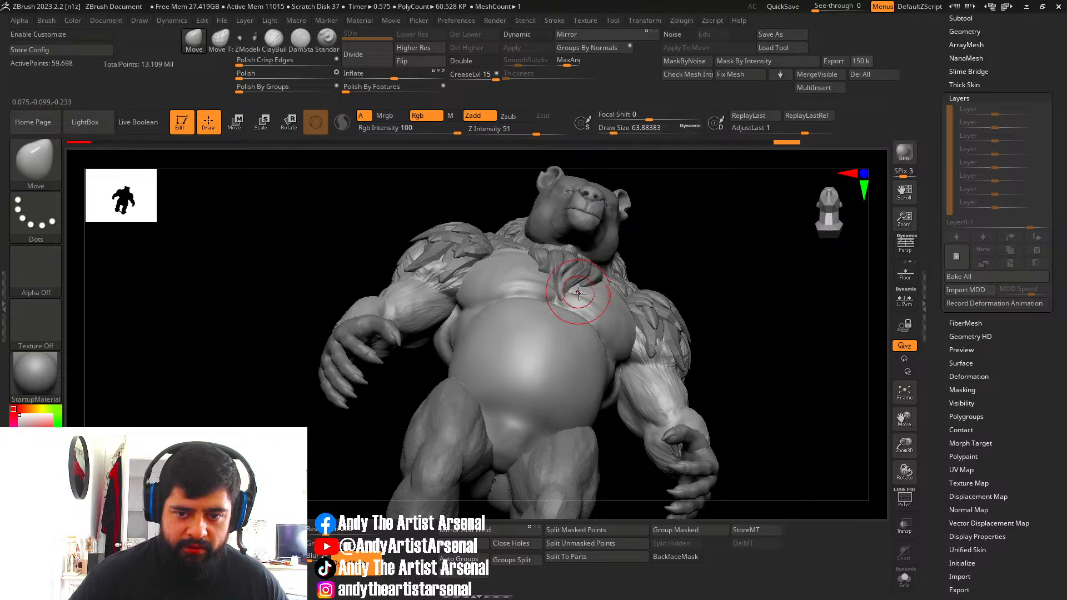
pyautogui.moveTo(580, 283)
pyautogui.mouseDown(button='right')
pyautogui.moveTo(567, 342)
pyautogui.moveTo(634, 361)
pyautogui.moveTo(597, 334)
pyautogui.moveTo(547, 334)
pyautogui.mouseUp(button='right')
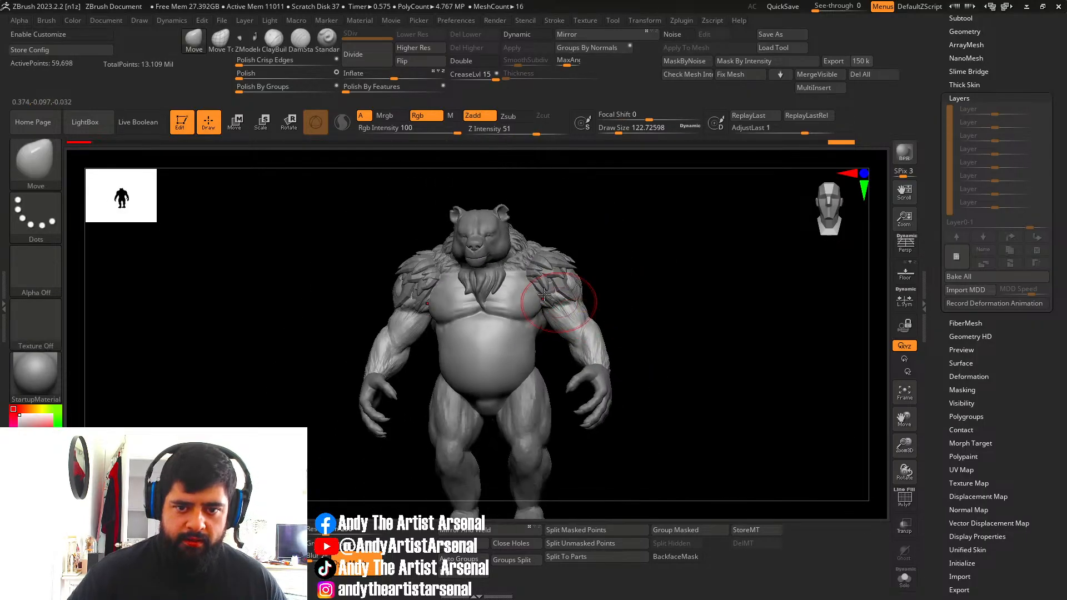
# Push the sides of the waist slightly inward with a Move draw size of about 173.
pyautogui.keyDown('shift'); pyautogui.moveTo(544, 294); pyautogui.dragTo(537, 304, button='right'); pyautogui.keyUp('shift')
pyautogui.press(']')
pyautogui.press(']')
pyautogui.press(']')
pyautogui.press(']')
pyautogui.press(']')
pyautogui.moveTo(539, 333); pyautogui.dragTo(532, 335)
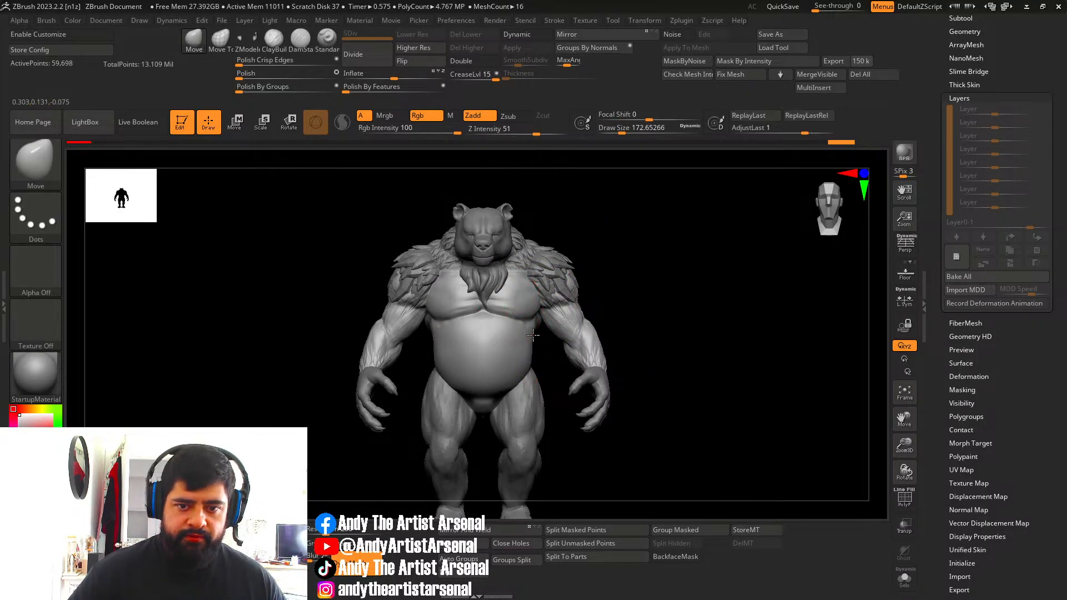
pyautogui.moveTo(531, 335)
pyautogui.keyDown('alt'); pyautogui.mouseDown(button='right')
pyautogui.moveTo(567, 319)
pyautogui.moveTo(570, 344)
pyautogui.mouseUp(button='right'); pyautogui.keyUp('alt')
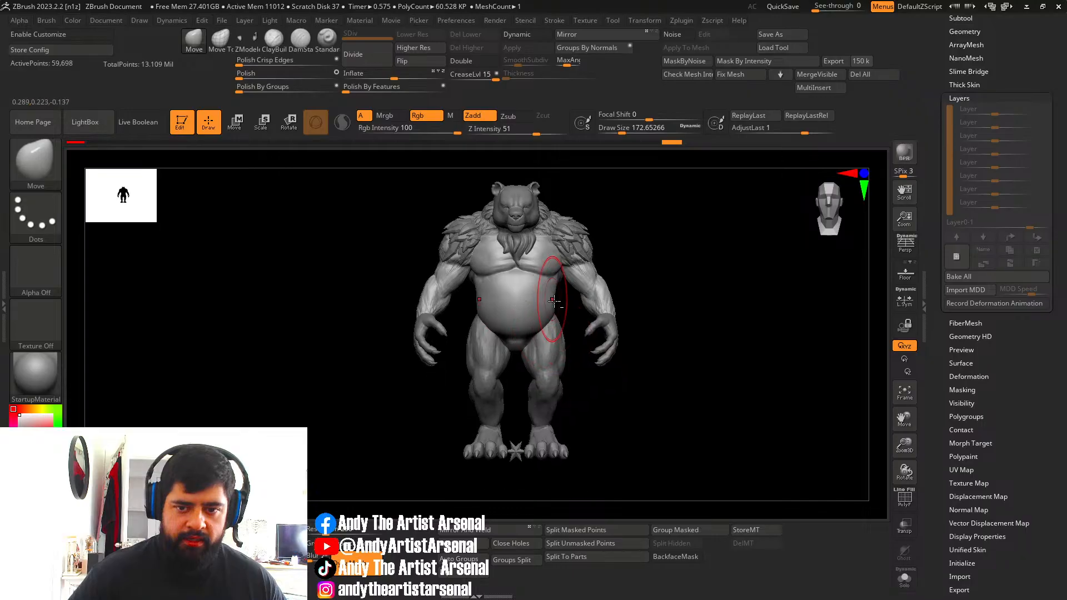
# Select the legs and reshape the outer hips at the upper thighs using a Move draw size of about 221.
pyautogui.keyDown('alt'); pyautogui.click(558, 326); pyautogui.keyUp('alt')
pyautogui.moveTo(562, 325); pyautogui.dragTo(567, 322)
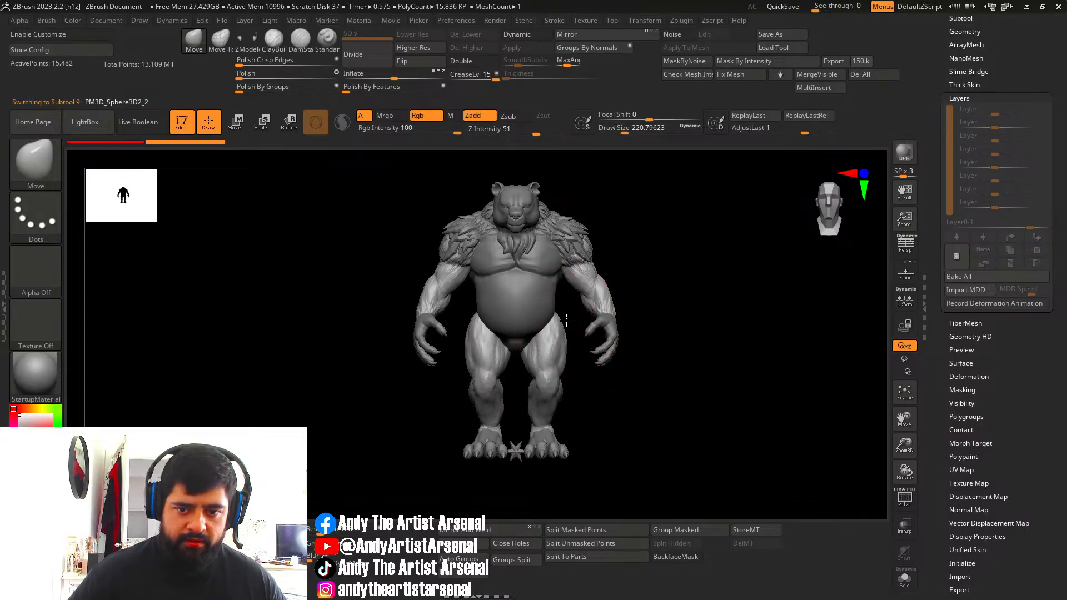
pyautogui.moveTo(577, 345)
pyautogui.mouseDown()
pyautogui.moveTo(563, 338)
pyautogui.moveTo(568, 312)
pyautogui.moveTo(609, 347)
pyautogui.moveTo(591, 319)
pyautogui.moveTo(639, 340)
pyautogui.moveTo(614, 357)
pyautogui.moveTo(614, 340)
pyautogui.moveTo(635, 361)
pyautogui.mouseUp()
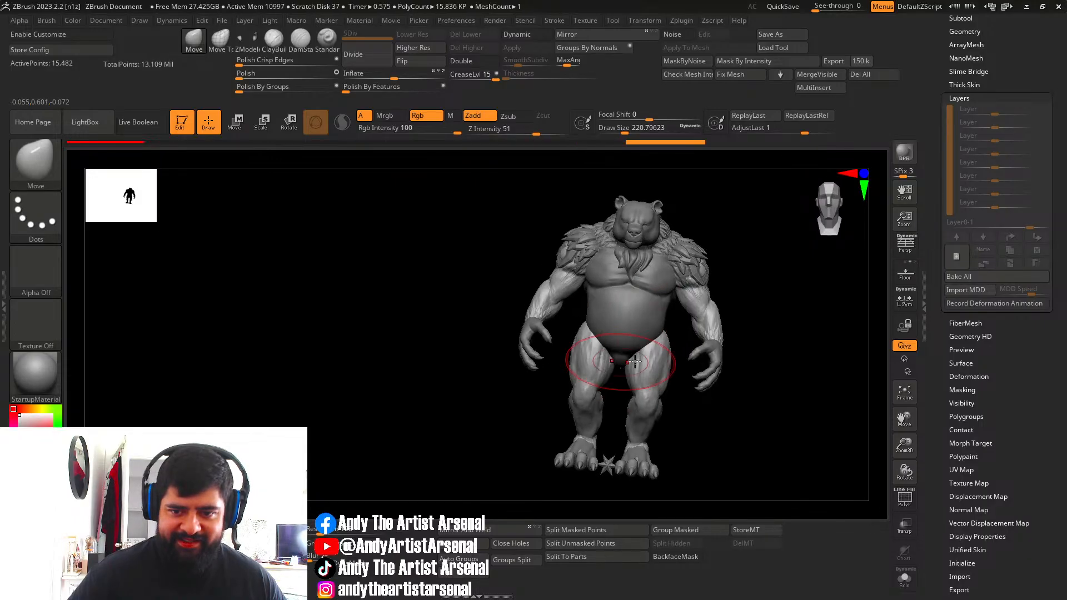
pyautogui.moveTo(649, 342); pyautogui.dragTo(626, 331, button='right')
# Select the torso and refine the area beneath the chest with a Move draw size of about 75.
pyautogui.keyDown('alt'); pyautogui.click(648, 300); pyautogui.keyUp('alt')
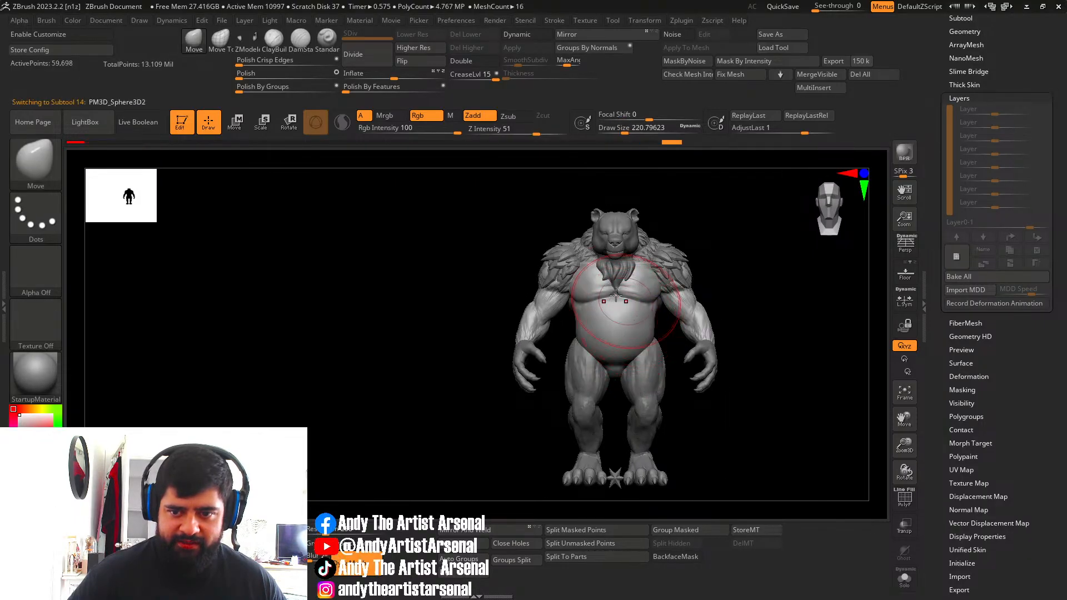
pyautogui.keyDown('ctrl'); pyautogui.moveTo(648, 286); pyautogui.dragTo(647, 301, button='right'); pyautogui.keyUp('ctrl')
pyautogui.press('s')
pyautogui.moveTo(645, 301); pyautogui.dragTo(642, 301)
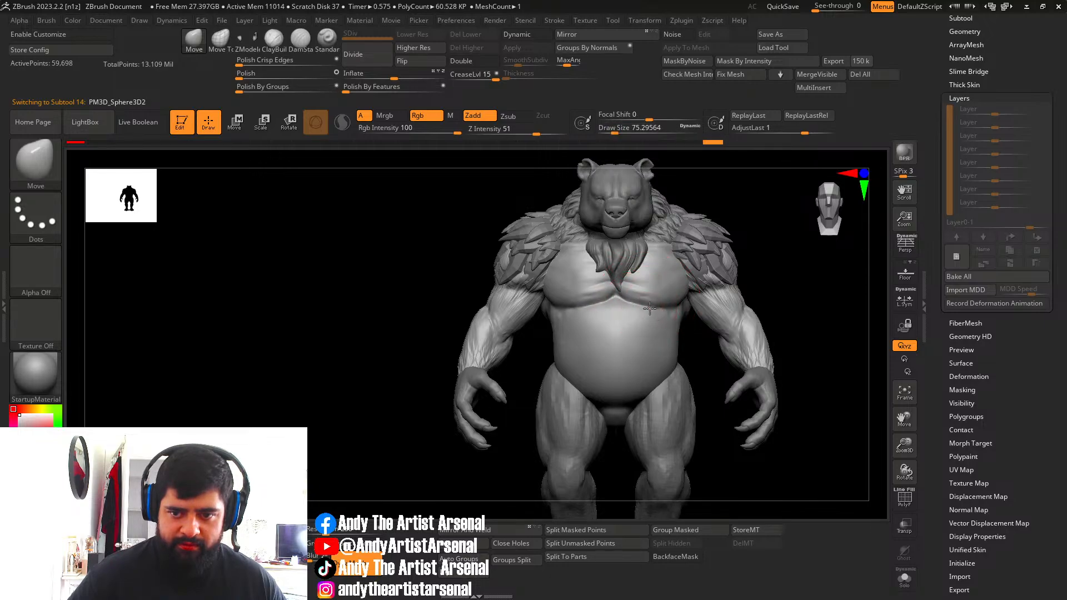
pyautogui.moveTo(699, 314); pyautogui.dragTo(604, 330, button='right')
pyautogui.moveTo(497, 264); pyautogui.dragTo(490, 272, button='right')
pyautogui.press('s')
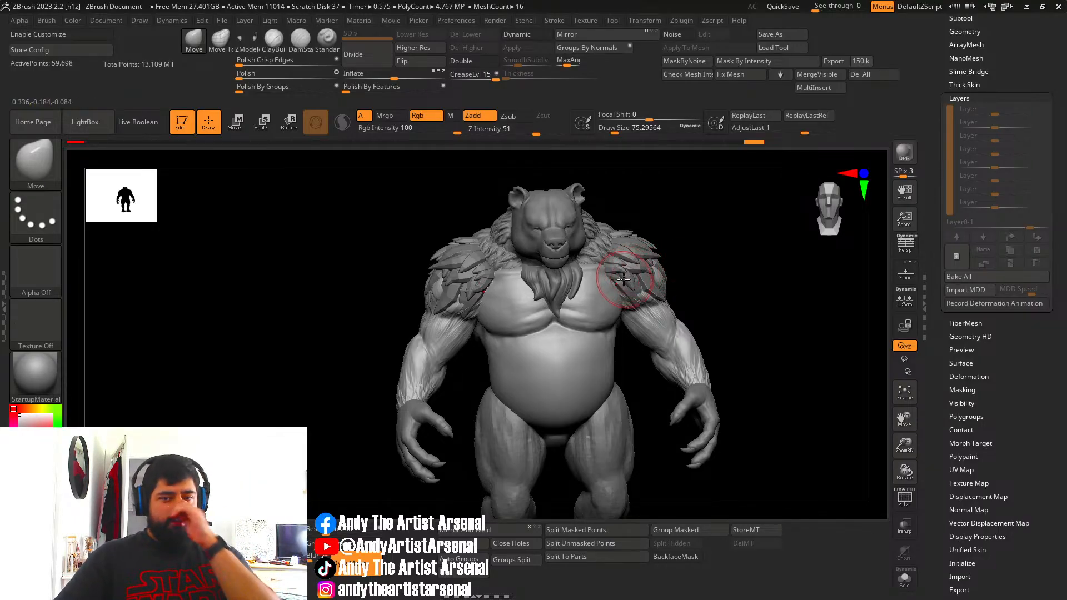
pyautogui.moveTo(626, 274)
pyautogui.mouseDown(button='right')
pyautogui.moveTo(562, 260)
pyautogui.moveTo(549, 277)
pyautogui.mouseUp(button='right')
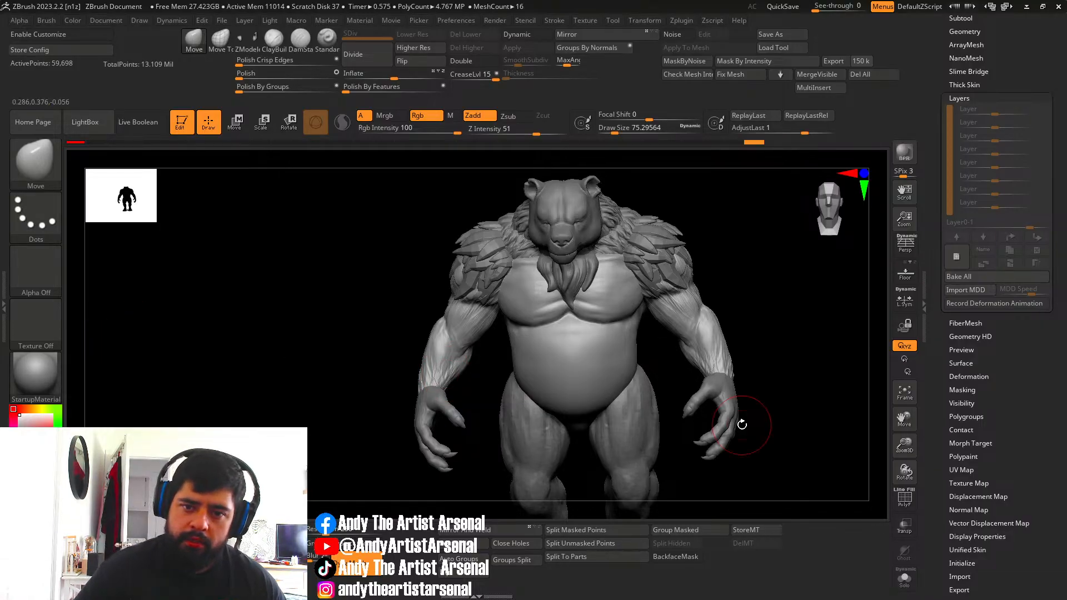
pyautogui.moveTo(769, 358); pyautogui.dragTo(721, 301, button='right')
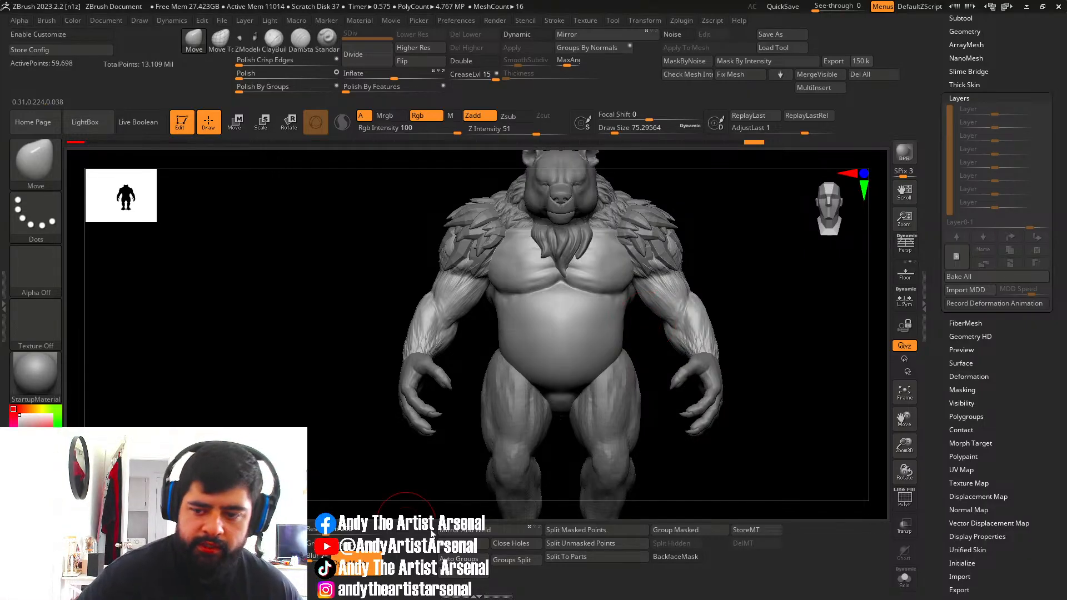
# Show the torso's polygroup wireframe and isolate the torso from the other body parts.
pyautogui.click(904, 579)
pyautogui.moveTo(631, 416); pyautogui.dragTo(650, 432, button='right')
pyautogui.click(904, 579)
pyautogui.click(905, 498)
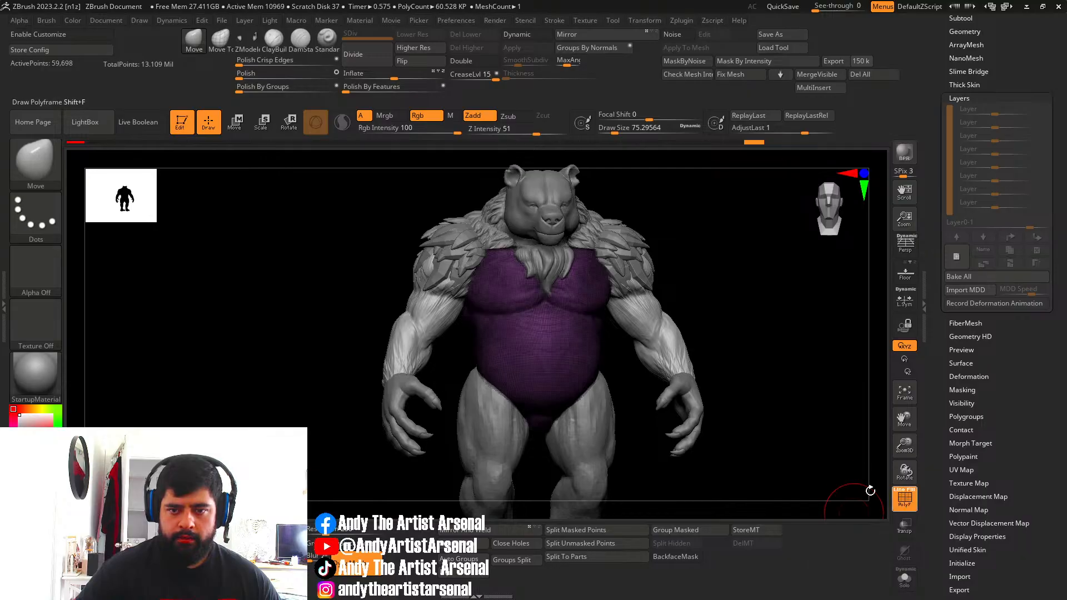
pyautogui.moveTo(783, 473); pyautogui.dragTo(852, 526, button='right')
pyautogui.click(905, 579)
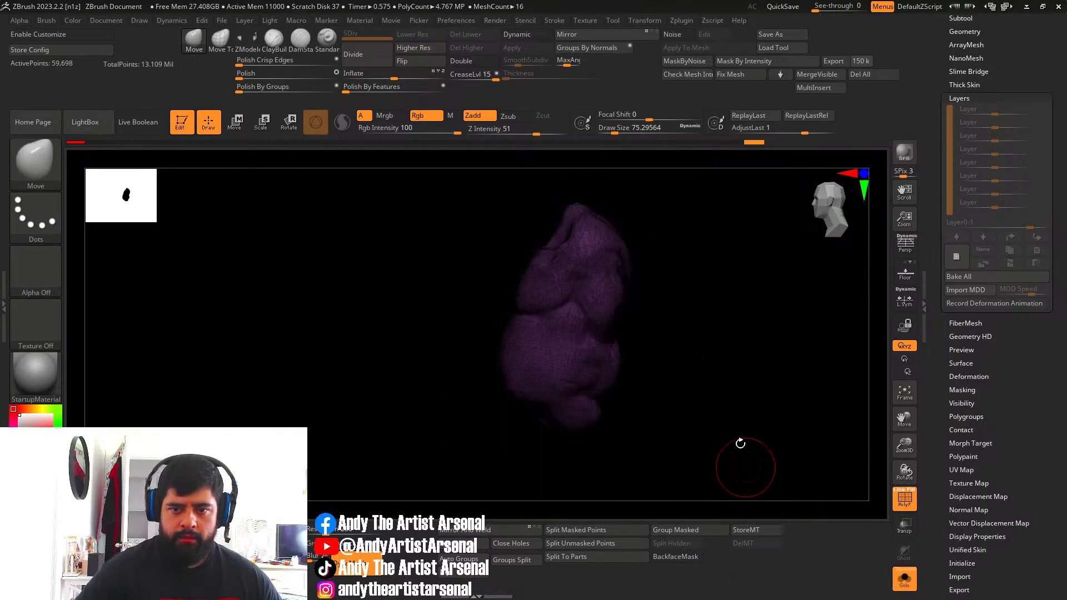
# Lasso-mask the upper back of the isolated torso from the side.
pyautogui.moveTo(639, 231)
pyautogui.mouseDown(button='right')
pyautogui.moveTo(623, 310)
pyautogui.moveTo(662, 319)
pyautogui.moveTo(661, 348)
pyautogui.moveTo(687, 346)
pyautogui.moveTo(672, 311)
pyautogui.mouseUp(button='right')
pyautogui.press('ctrl')
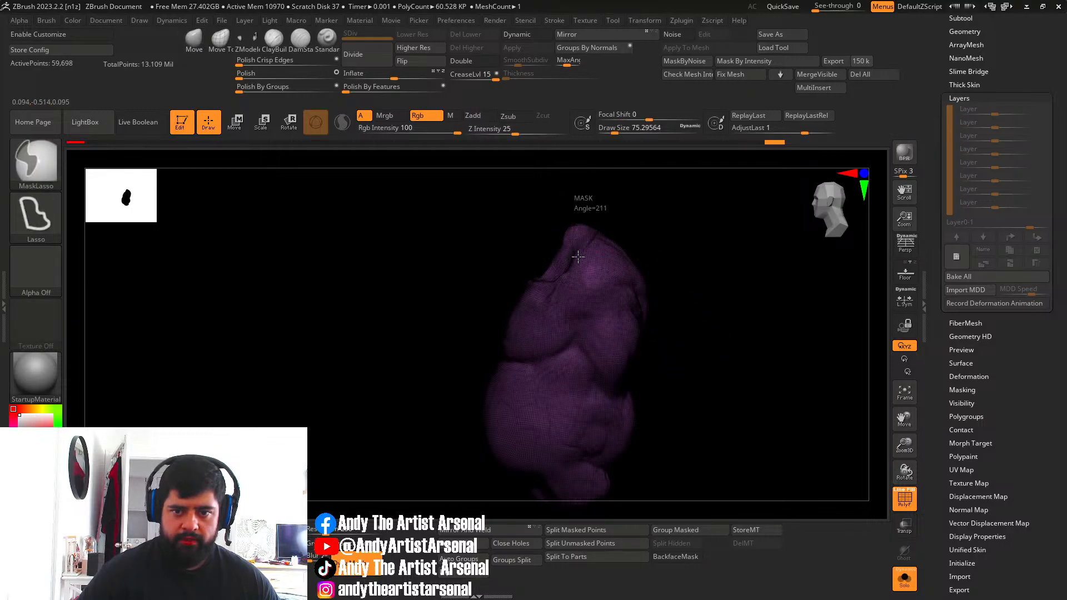
pyautogui.keyDown('ctrl'); pyautogui.moveTo(595, 379); pyautogui.dragTo(621, 410); pyautogui.keyUp('ctrl')
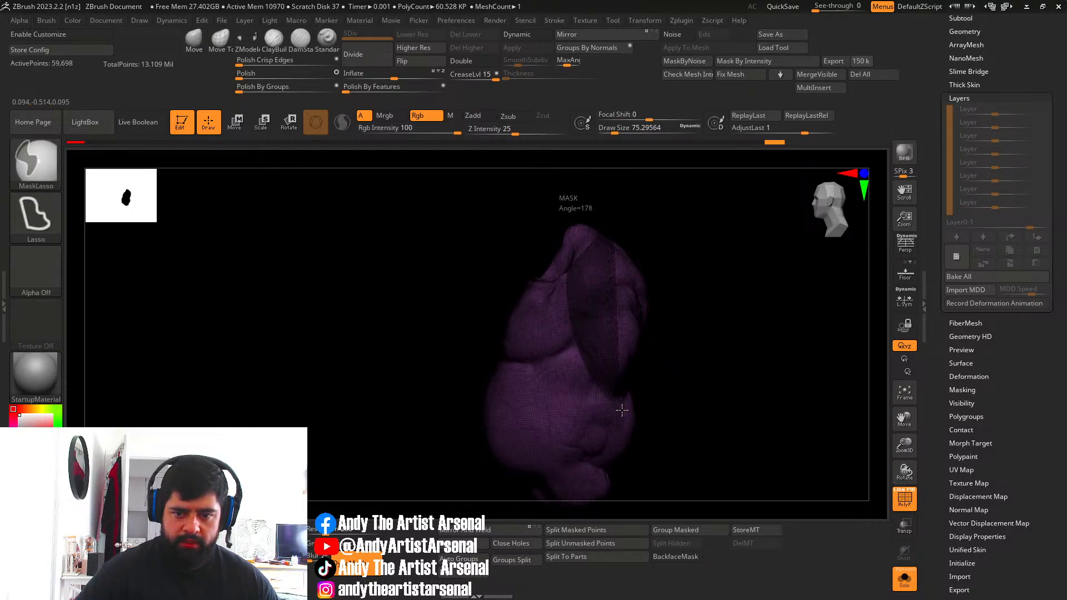
pyautogui.keyDown('ctrl'); pyautogui.moveTo(631, 470); pyautogui.dragTo(630, 472); pyautogui.keyUp('ctrl')
pyautogui.moveTo(762, 305)
pyautogui.mouseDown(button='right')
pyautogui.moveTo(705, 300)
pyautogui.moveTo(698, 274)
pyautogui.moveTo(699, 333)
pyautogui.moveTo(683, 327)
pyautogui.moveTo(754, 354)
pyautogui.mouseUp(button='right')
pyautogui.keyDown('ctrl'); pyautogui.moveTo(754, 354); pyautogui.dragTo(672, 352); pyautogui.keyUp('ctrl')
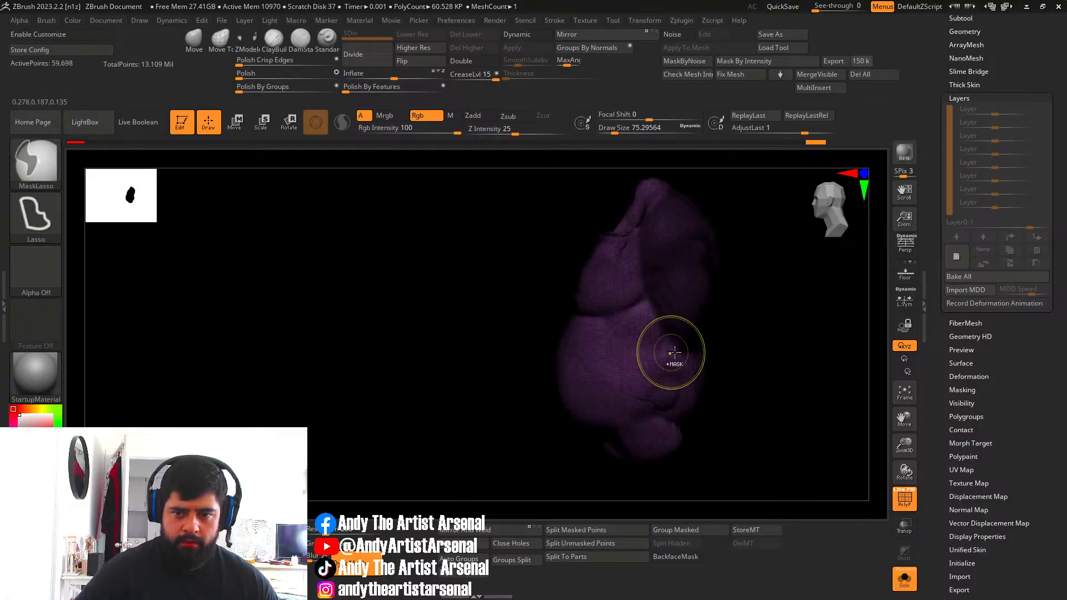
# Extend the mask over the lower back and turn the masked back into its own polygroup.
pyautogui.keyDown('ctrl'); pyautogui.moveTo(746, 342); pyautogui.dragTo(665, 338); pyautogui.keyUp('ctrl')
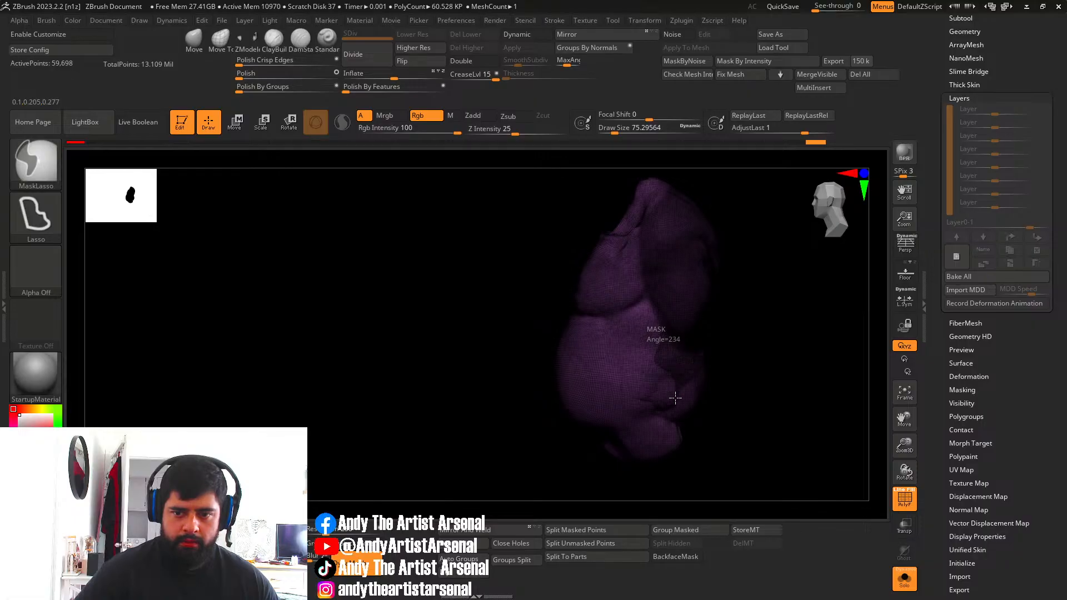
pyautogui.moveTo(729, 433); pyautogui.dragTo(754, 411, button='right')
pyautogui.click(904, 579)
pyautogui.moveTo(798, 458)
pyautogui.keyDown('alt'); pyautogui.mouseDown(button='right')
pyautogui.moveTo(674, 431)
pyautogui.moveTo(732, 427)
pyautogui.moveTo(663, 442)
pyautogui.mouseUp(button='right'); pyautogui.keyUp('alt')
pyautogui.click(904, 579)
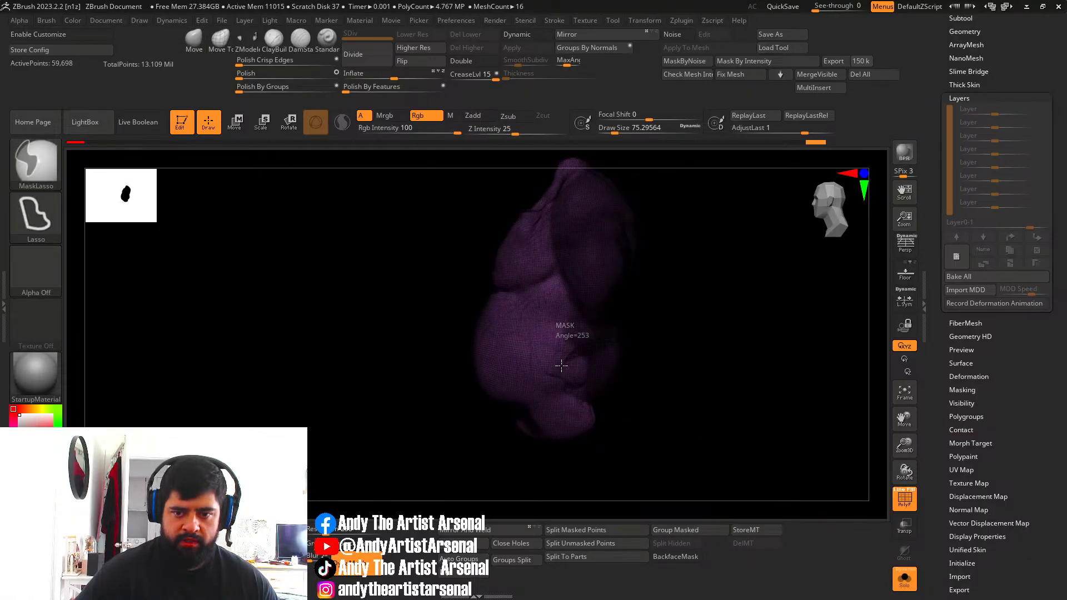
pyautogui.click(904, 578)
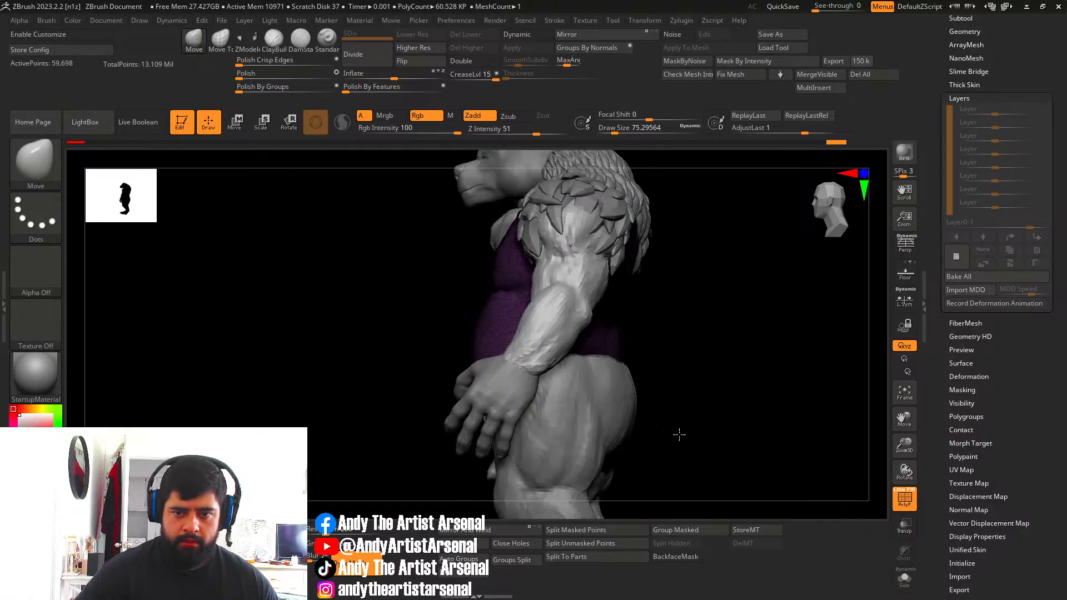
pyautogui.moveTo(676, 434); pyautogui.dragTo(698, 431, button='right')
pyautogui.click(904, 579)
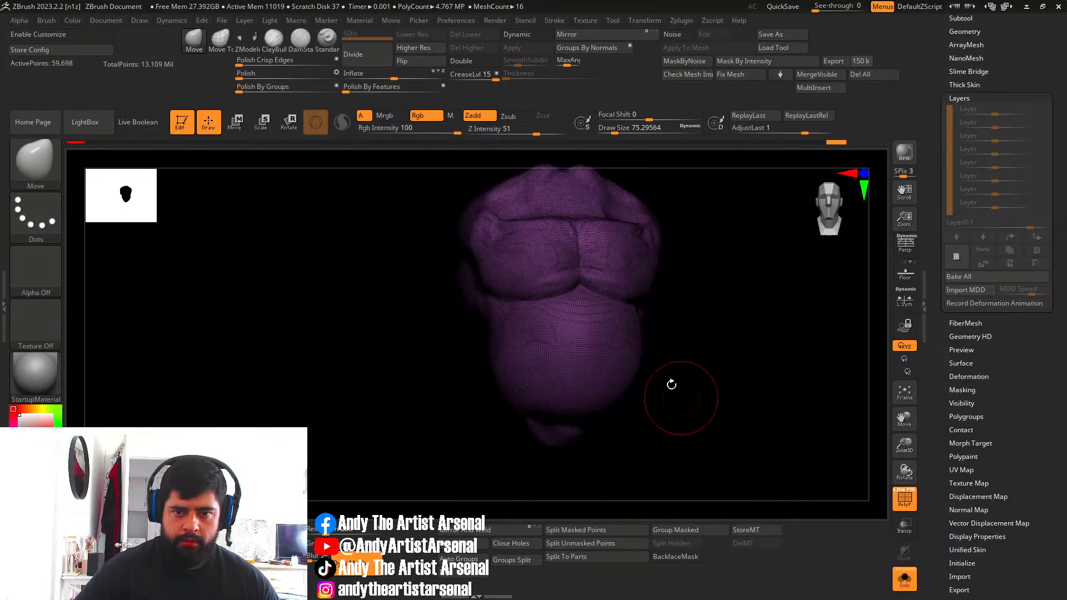
pyautogui.moveTo(672, 384); pyautogui.dragTo(744, 399, button='right')
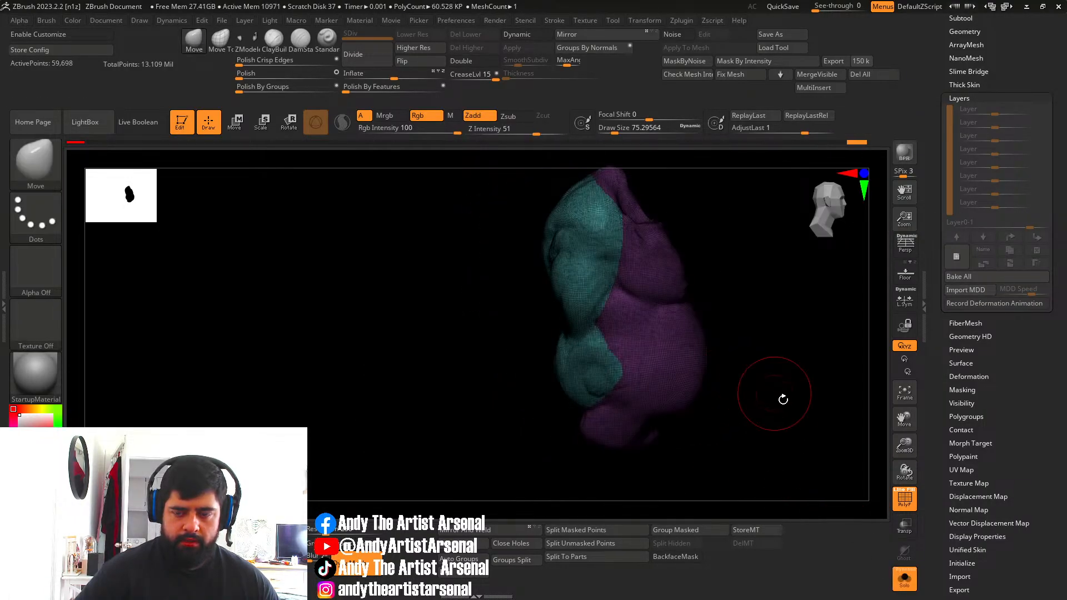
# Isolate the torso's front polygroup by hiding the back polygroup and the other body parts.
pyautogui.click(904, 578)
pyautogui.moveTo(667, 357); pyautogui.dragTo(617, 361, button='right')
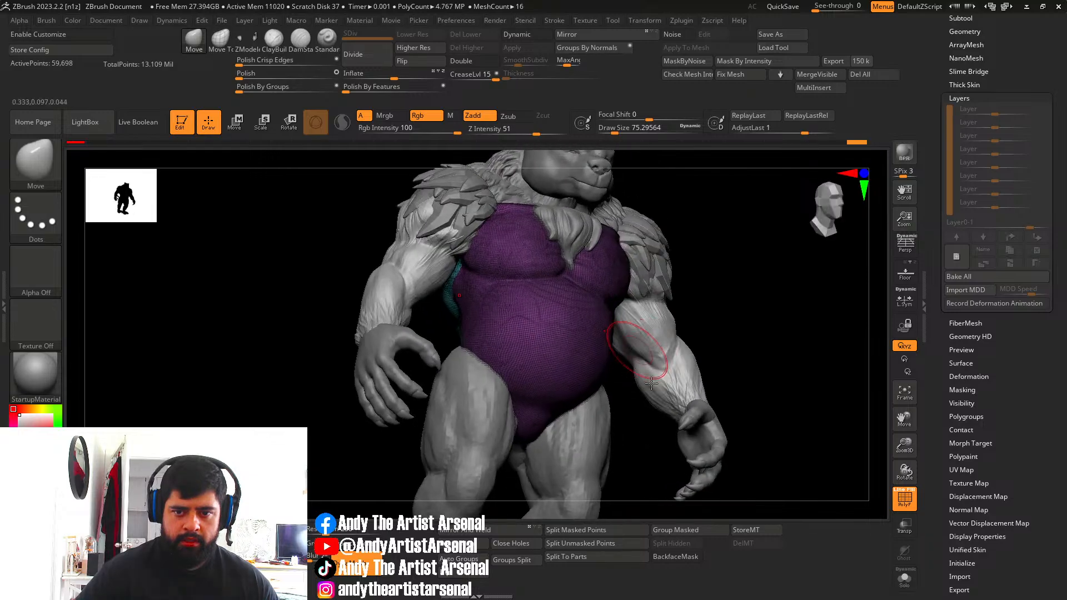
pyautogui.click(904, 578)
pyautogui.moveTo(505, 306); pyautogui.dragTo(474, 277, button='right')
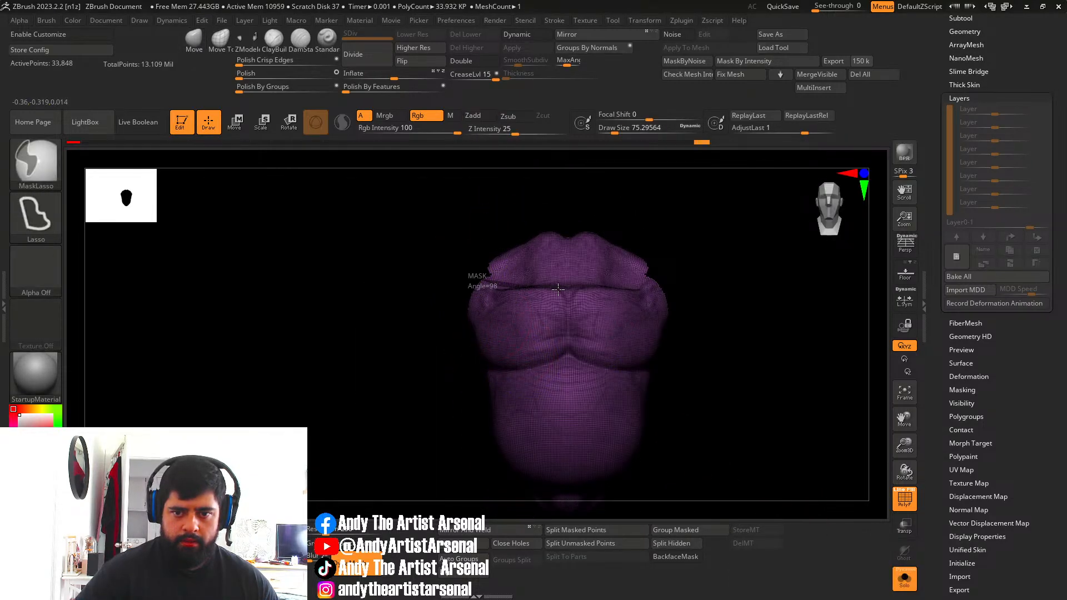
# Lasso-mask both chest muscles from the front and turn them into a separate polygroup.
pyautogui.keyDown('ctrl'); pyautogui.moveTo(572, 311); pyautogui.dragTo(571, 343); pyautogui.keyUp('ctrl')
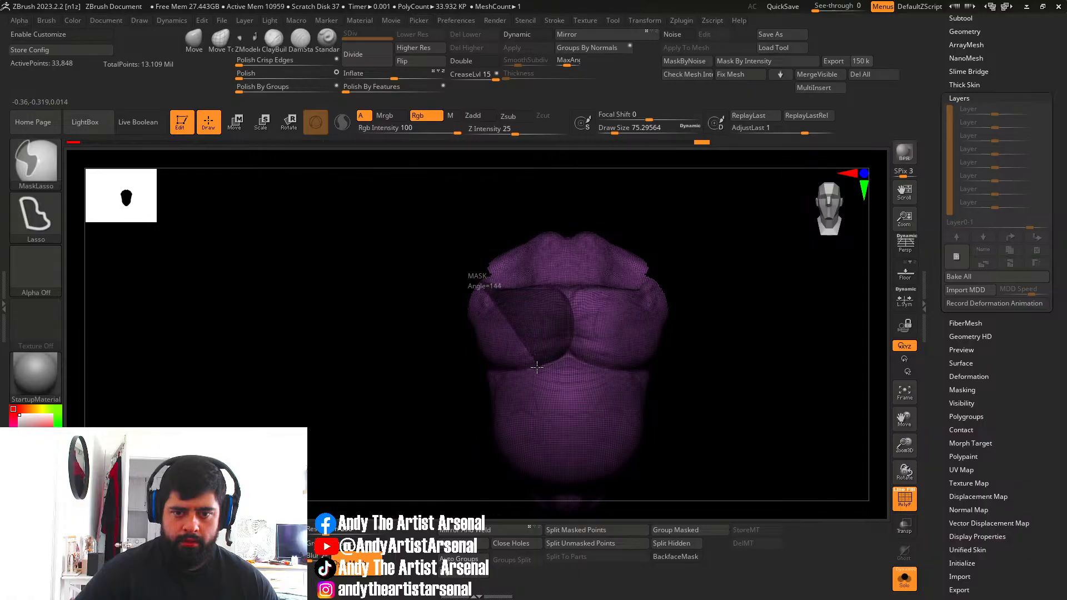
pyautogui.keyDown('ctrl'); pyautogui.moveTo(482, 360); pyautogui.dragTo(453, 292); pyautogui.keyUp('ctrl')
pyautogui.moveTo(421, 316)
pyautogui.mouseDown(button='right')
pyautogui.moveTo(448, 319)
pyautogui.moveTo(375, 312)
pyautogui.moveTo(376, 302)
pyautogui.moveTo(410, 297)
pyautogui.moveTo(417, 357)
pyautogui.moveTo(421, 276)
pyautogui.moveTo(443, 276)
pyautogui.mouseUp(button='right')
pyautogui.hotkey('ctrl', 'w')
pyautogui.hotkey('ctrl', 'z')
pyautogui.hotkey('ctrl', 'w')
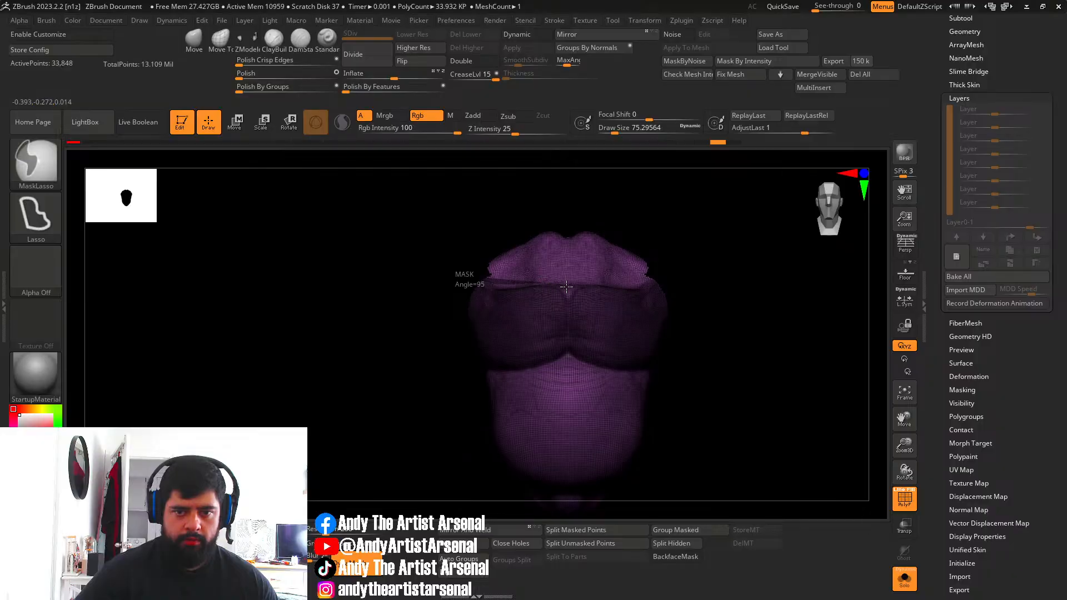
pyautogui.moveTo(566, 287)
pyautogui.keyDown('ctrl'); pyautogui.mouseDown()
pyautogui.moveTo(526, 339)
pyautogui.moveTo(481, 301)
pyautogui.mouseUp(); pyautogui.keyUp('ctrl')
pyautogui.hotkey('ctrl', 'w')
# Unhide the full torso and the rest of the body, and mark the torso's current state in its undo history.
pyautogui.moveTo(399, 328)
pyautogui.mouseDown(button='right')
pyautogui.moveTo(374, 377)
pyautogui.moveTo(405, 341)
pyautogui.moveTo(726, 398)
pyautogui.moveTo(758, 414)
pyautogui.moveTo(652, 376)
pyautogui.moveTo(679, 395)
pyautogui.moveTo(658, 355)
pyautogui.moveTo(685, 340)
pyautogui.moveTo(668, 319)
pyautogui.moveTo(806, 149)
pyautogui.mouseUp(button='right')
pyautogui.keyDown('ctrl'); pyautogui.keyDown('shift'); pyautogui.click(757, 413); pyautogui.keyUp('shift'); pyautogui.keyUp('ctrl')
pyautogui.click(904, 584)
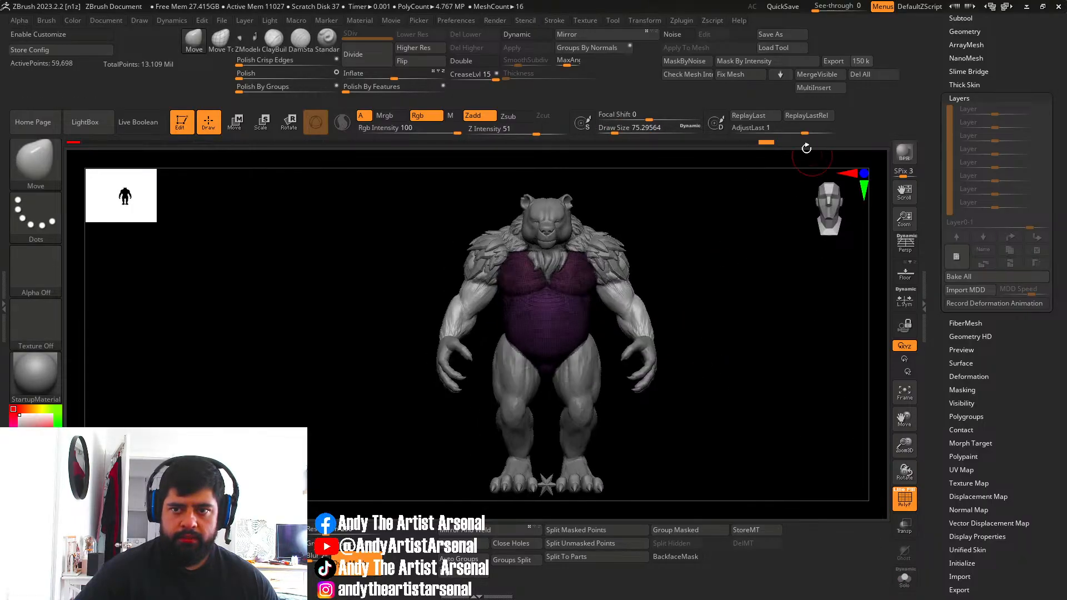
pyautogui.keyDown('ctrl'); pyautogui.click(768, 142); pyautogui.keyUp('ctrl')
pyautogui.keyDown('alt'); pyautogui.moveTo(741, 312); pyautogui.dragTo(728, 360, button='right'); pyautogui.keyUp('alt')
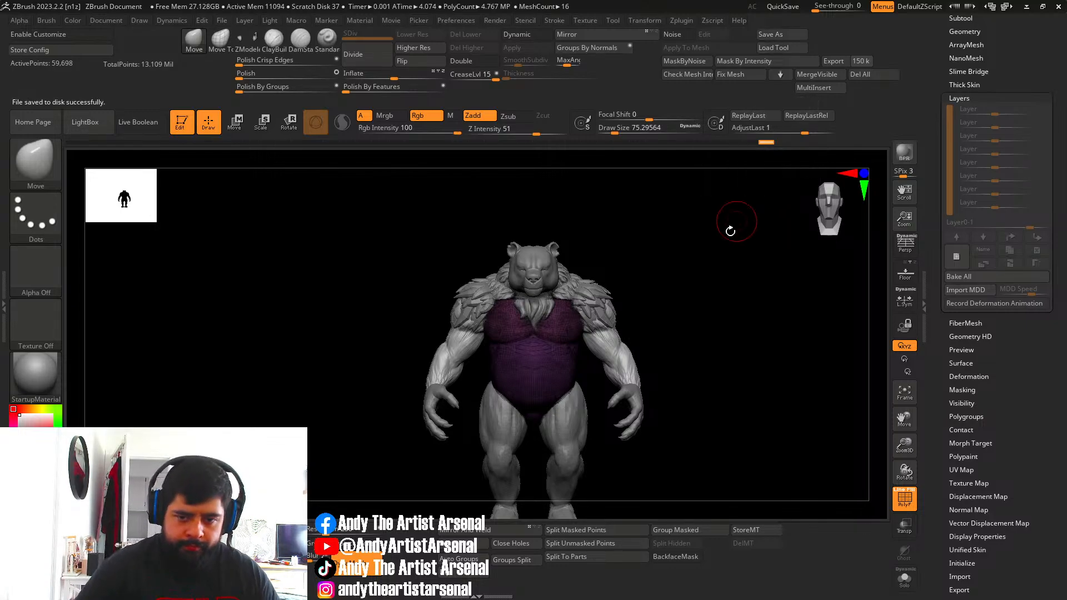
# Remesh the torso with ZRemesher and hide the wireframe to check its surface.
pyautogui.keyDown('alt'); pyautogui.moveTo(573, 336); pyautogui.dragTo(579, 286, button='right'); pyautogui.keyUp('alt')
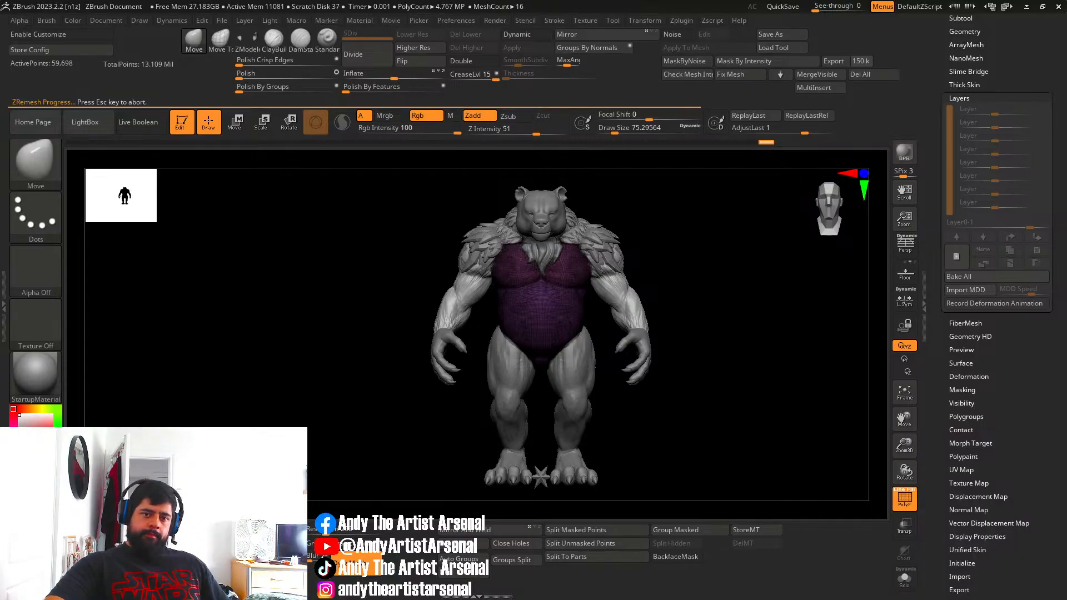
pyautogui.moveTo(399, 410)
pyautogui.mouseDown(button='right')
pyautogui.moveTo(335, 374)
pyautogui.moveTo(369, 380)
pyautogui.moveTo(357, 356)
pyautogui.moveTo(407, 352)
pyautogui.moveTo(367, 352)
pyautogui.moveTo(416, 329)
pyautogui.mouseUp(button='right')
pyautogui.keyDown('alt'); pyautogui.moveTo(360, 283); pyautogui.dragTo(300, 271, button='right'); pyautogui.keyUp('alt')
pyautogui.click(905, 503)
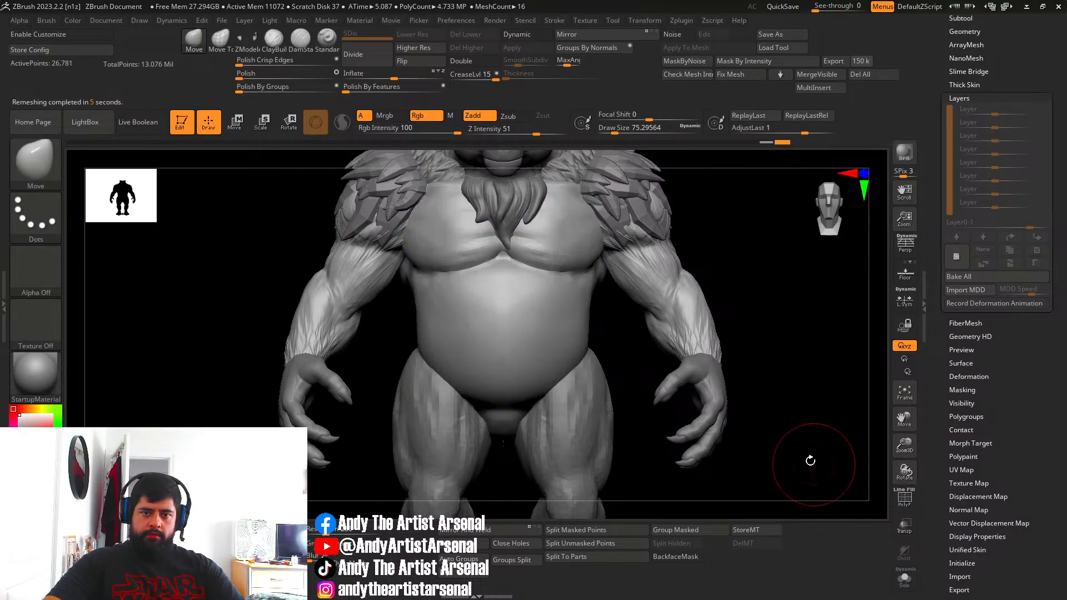
# Remesh the torso again at a lower density and inspect its wireframe and smooth surface from several sides.
pyautogui.click(905, 502)
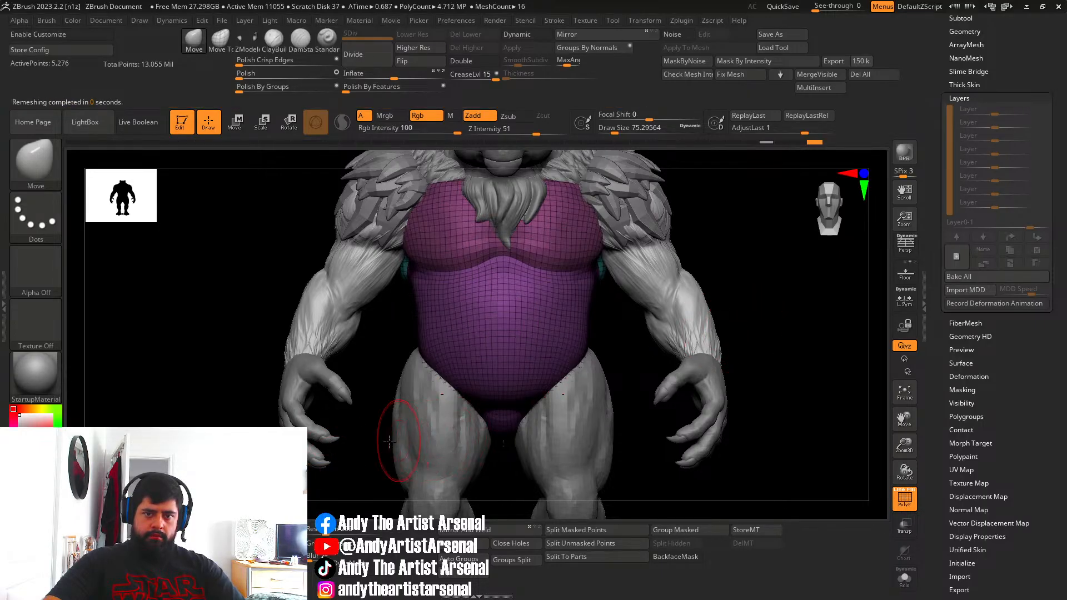
pyautogui.moveTo(390, 442); pyautogui.dragTo(417, 412)
pyautogui.moveTo(722, 381); pyautogui.dragTo(689, 373)
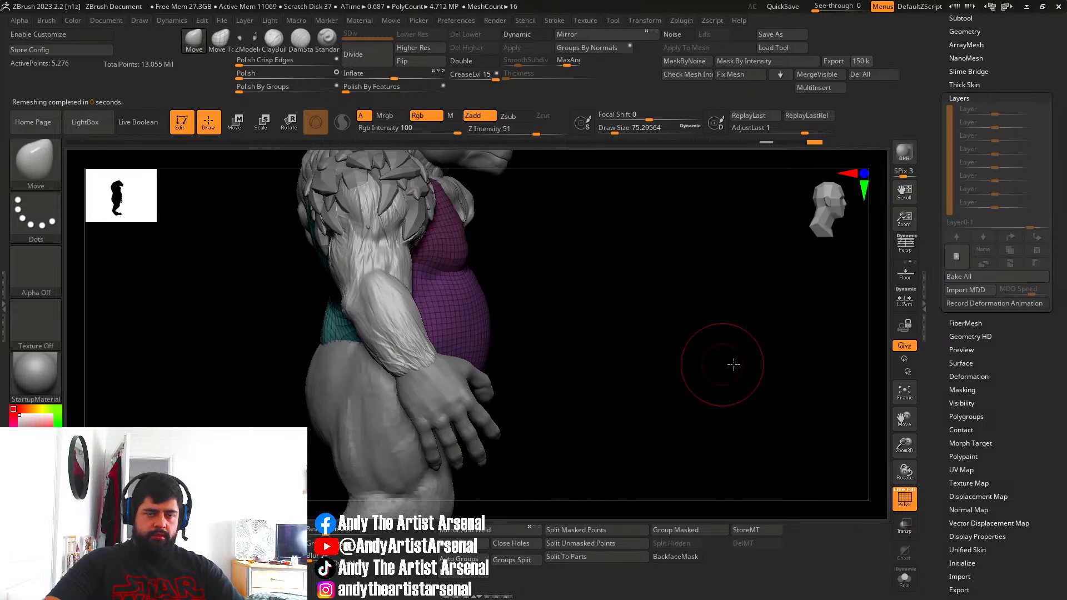
pyautogui.moveTo(734, 365); pyautogui.dragTo(770, 368, button='right')
pyautogui.click(904, 499)
pyautogui.keyDown('ctrl'); pyautogui.moveTo(703, 340); pyautogui.dragTo(692, 322, button='right'); pyautogui.keyUp('ctrl')
pyautogui.keyDown('shift'); pyautogui.moveTo(691, 322); pyautogui.dragTo(623, 334, button='right'); pyautogui.keyUp('shift')
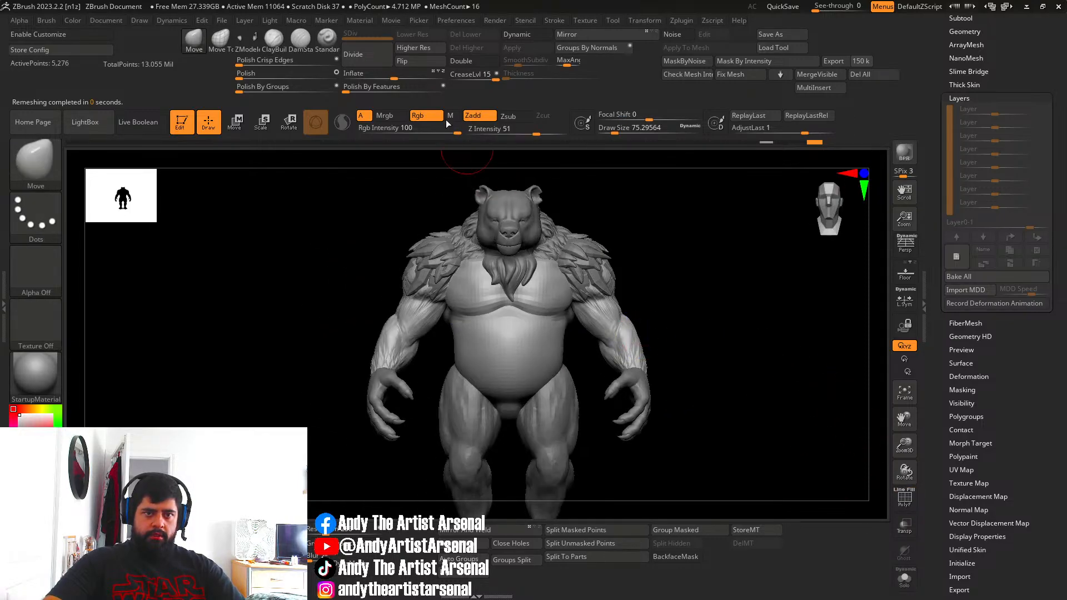
# Subdivide the torso up to level 4 and drop it back to its lowest subdivision level.
pyautogui.click(380, 59)
pyautogui.click(380, 58)
pyautogui.click(380, 58)
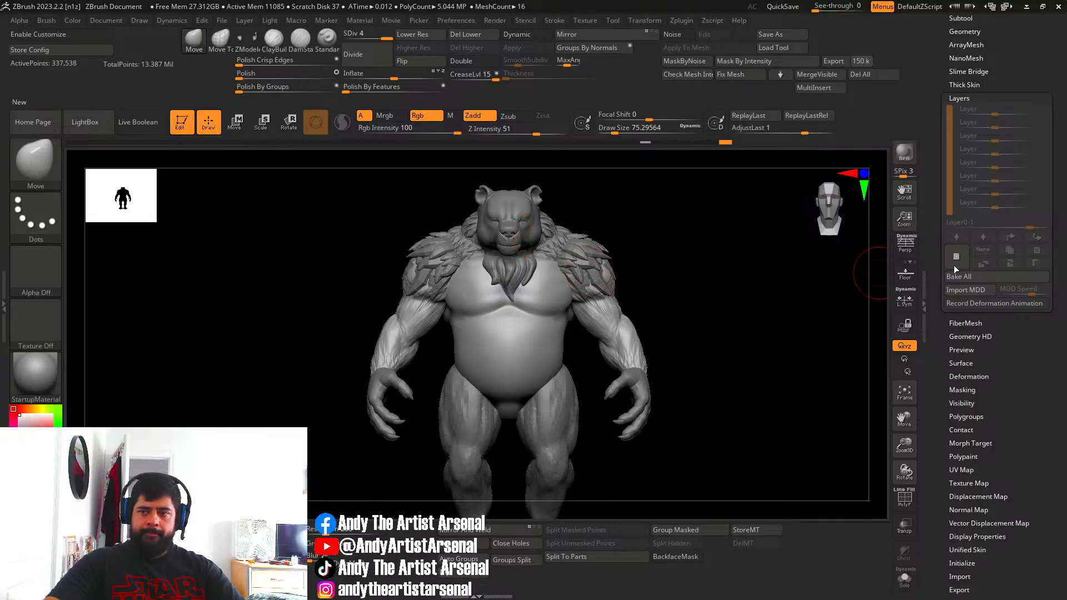
pyautogui.scroll(2, 956, 269)
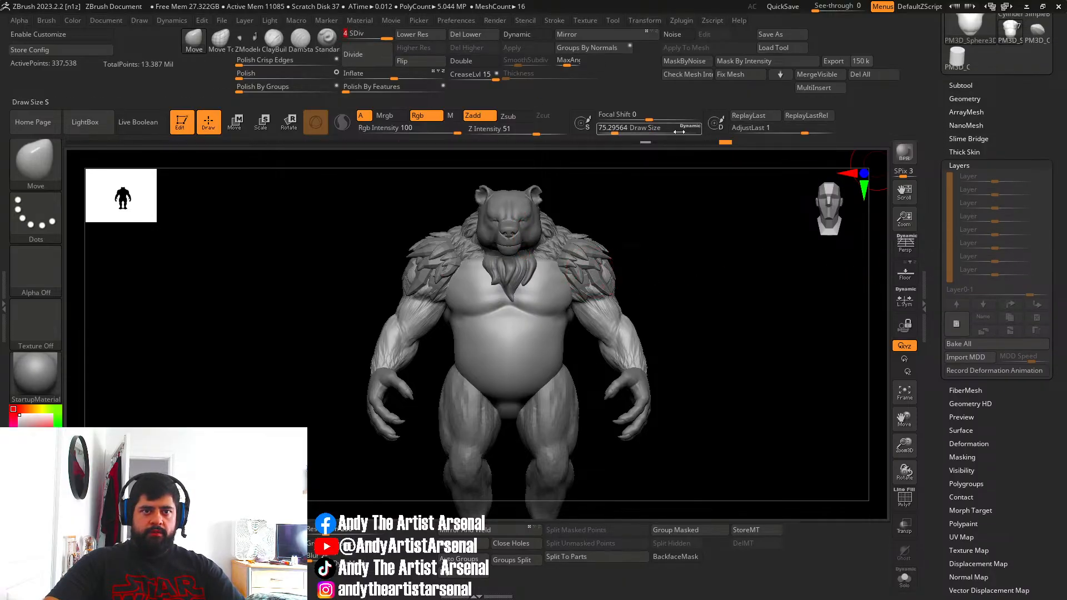
pyautogui.hotkey('shift', 'd')
pyautogui.hotkey('shift', 'd')
pyautogui.hotkey('shift', 'd')
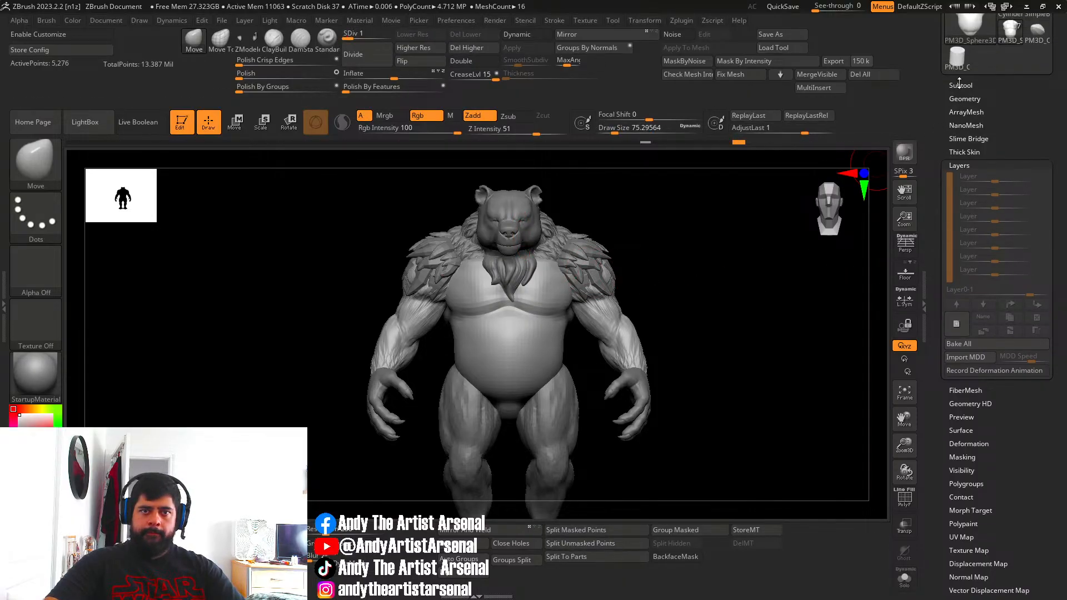
# Project the torso's marked undo history onto the mesh at each subdivision level up to 4, and save the tool.
pyautogui.click(960, 85)
pyautogui.scroll(-2, 1049, 458)
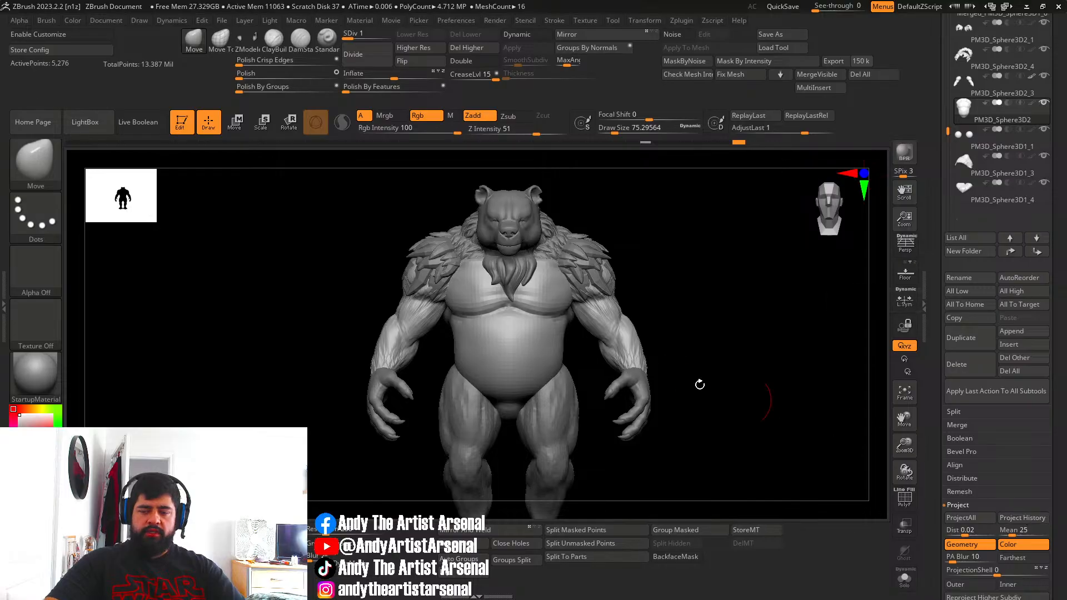
pyautogui.moveTo(352, 36); pyautogui.dragTo(363, 41)
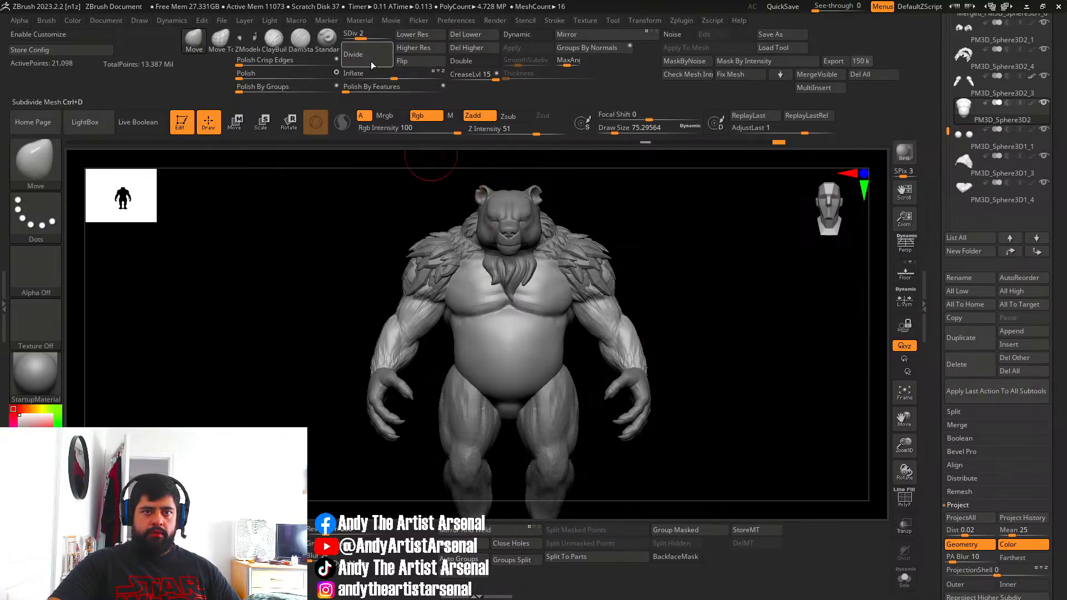
pyautogui.click(355, 54)
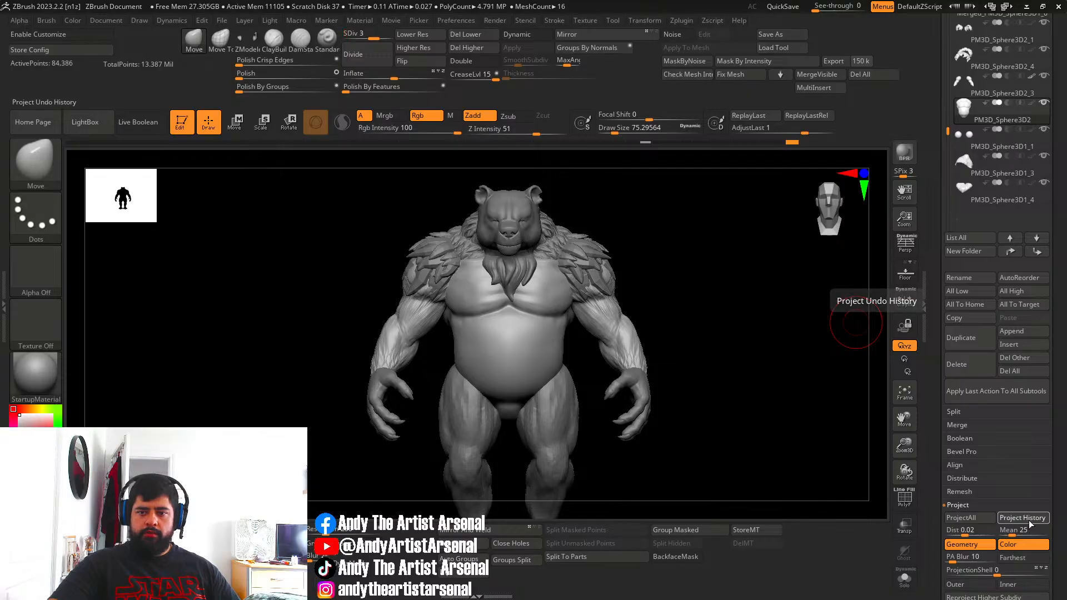
pyautogui.hotkey('ctrl', 'd')
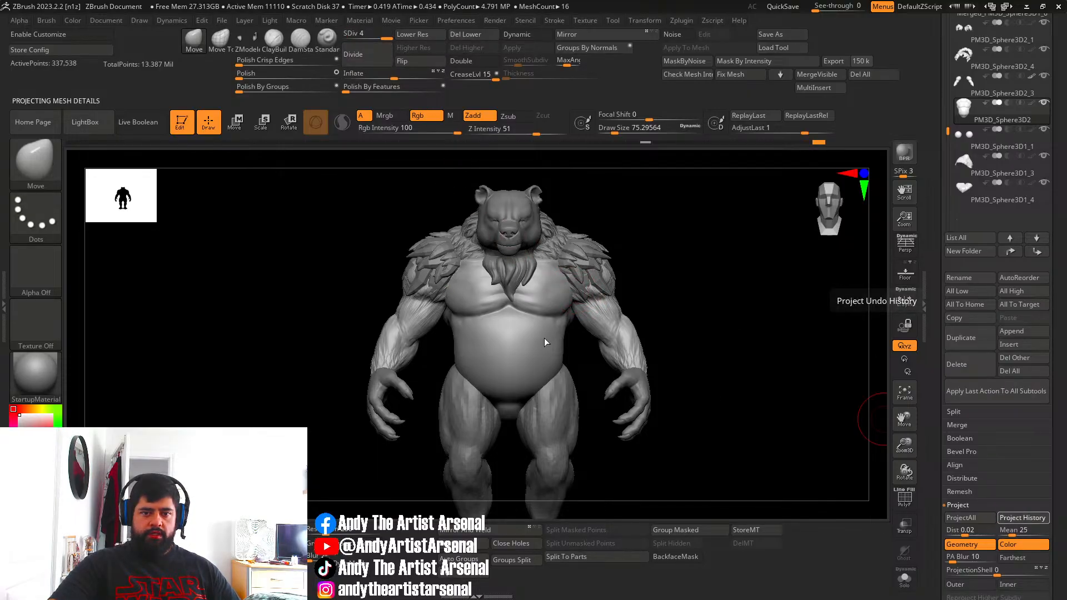
pyautogui.moveTo(647, 293); pyautogui.dragTo(717, 317, button='right')
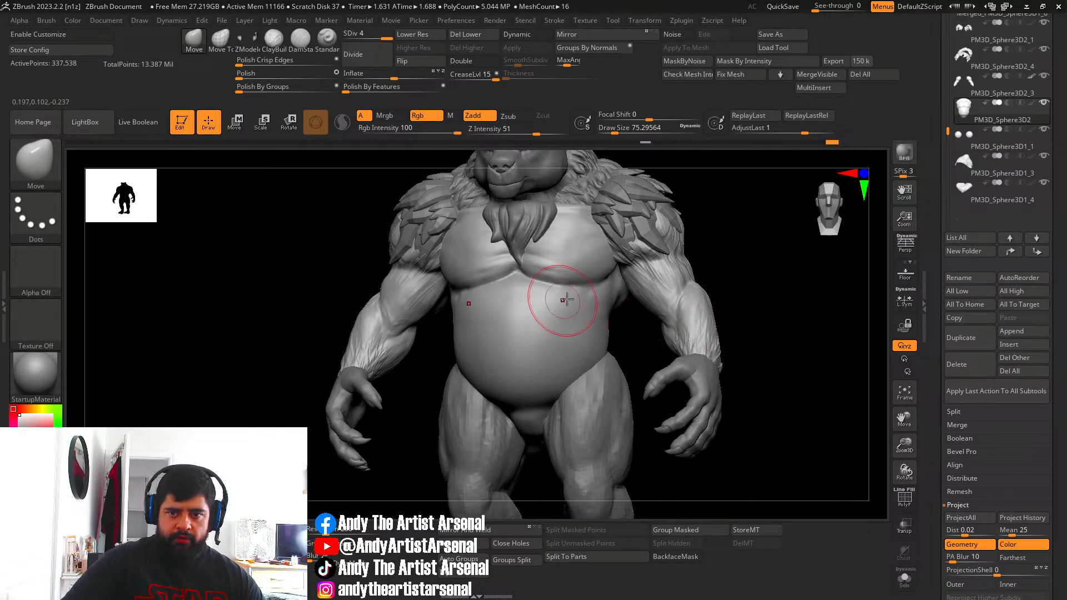
pyautogui.moveTo(734, 274); pyautogui.dragTo(743, 245, button='right')
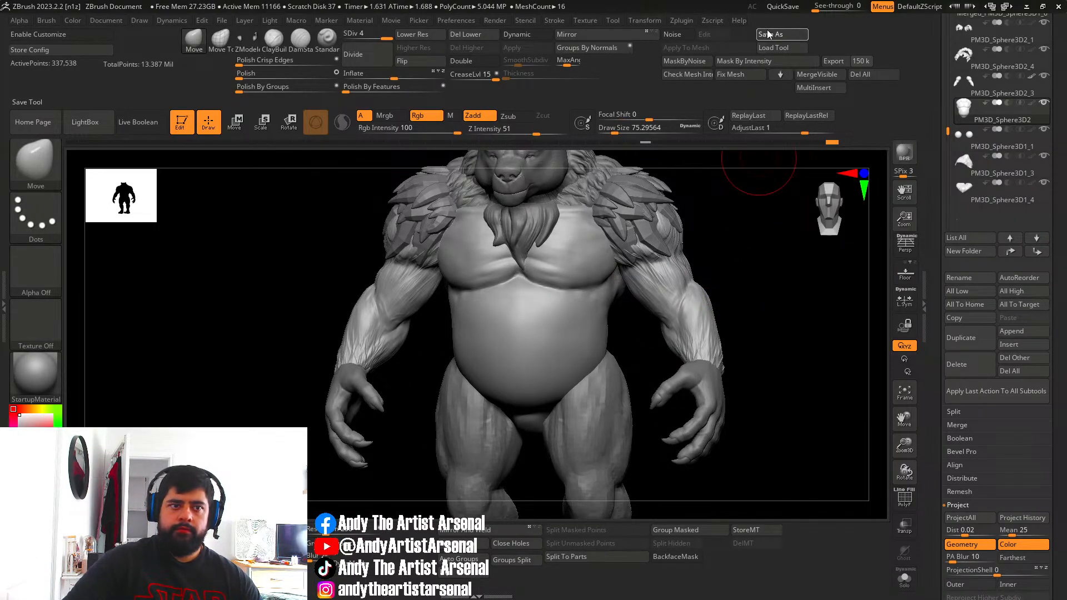
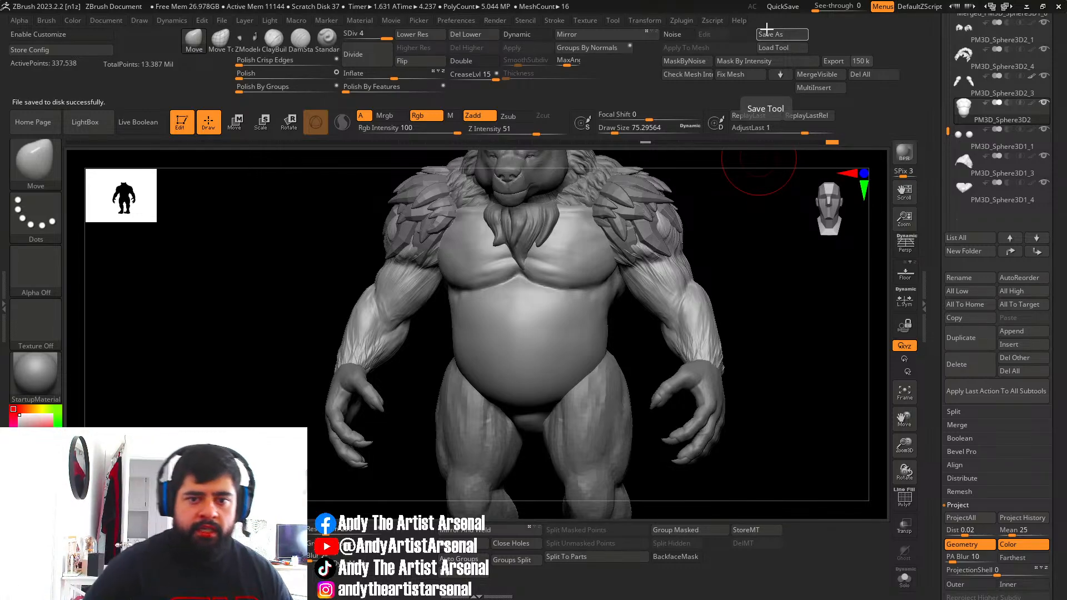
# Pick the DamStandard brush and look over the bear's chest and belly from the front.
pyautogui.moveTo(639, 239)
pyautogui.keyDown('alt'); pyautogui.mouseDown(button='right')
pyautogui.moveTo(660, 301)
pyautogui.moveTo(651, 300)
pyautogui.moveTo(676, 309)
pyautogui.moveTo(488, 309)
pyautogui.mouseUp(button='right'); pyautogui.keyUp('alt')
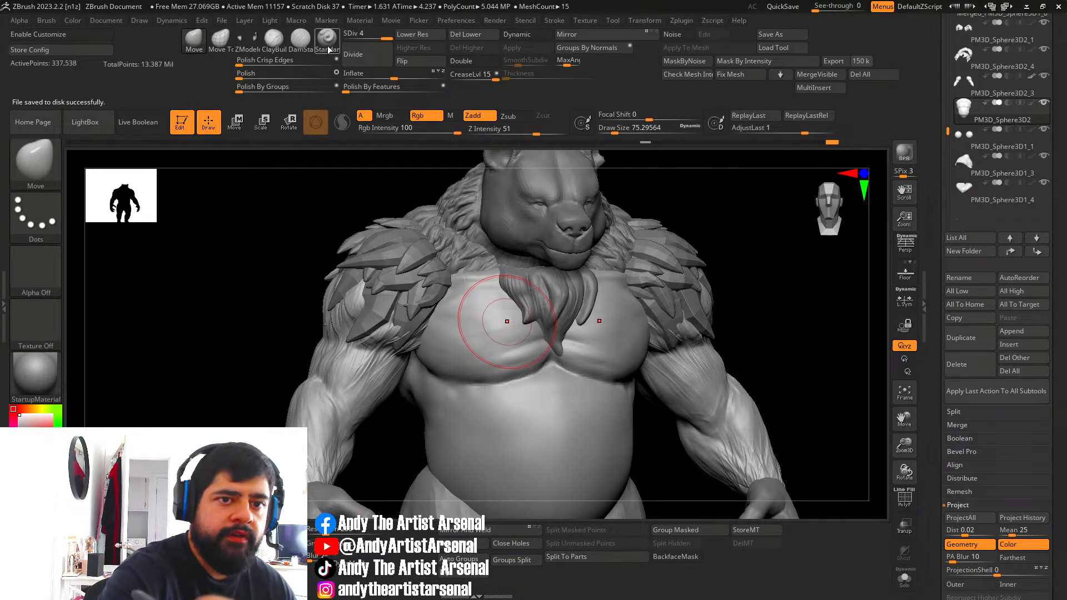
pyautogui.click(300, 39)
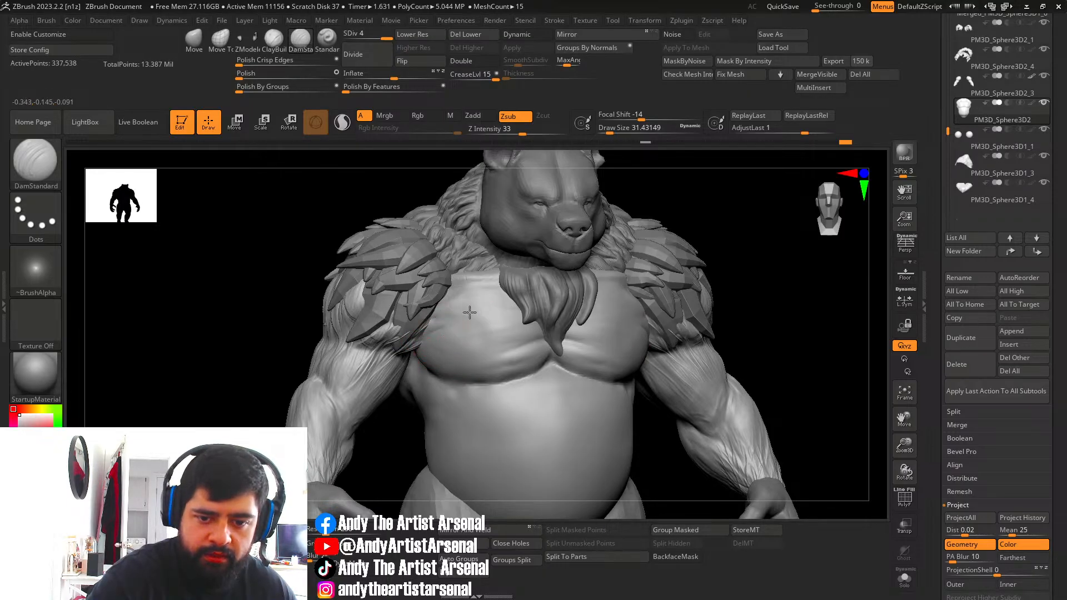
pyautogui.moveTo(668, 311); pyautogui.dragTo(651, 328, button='right')
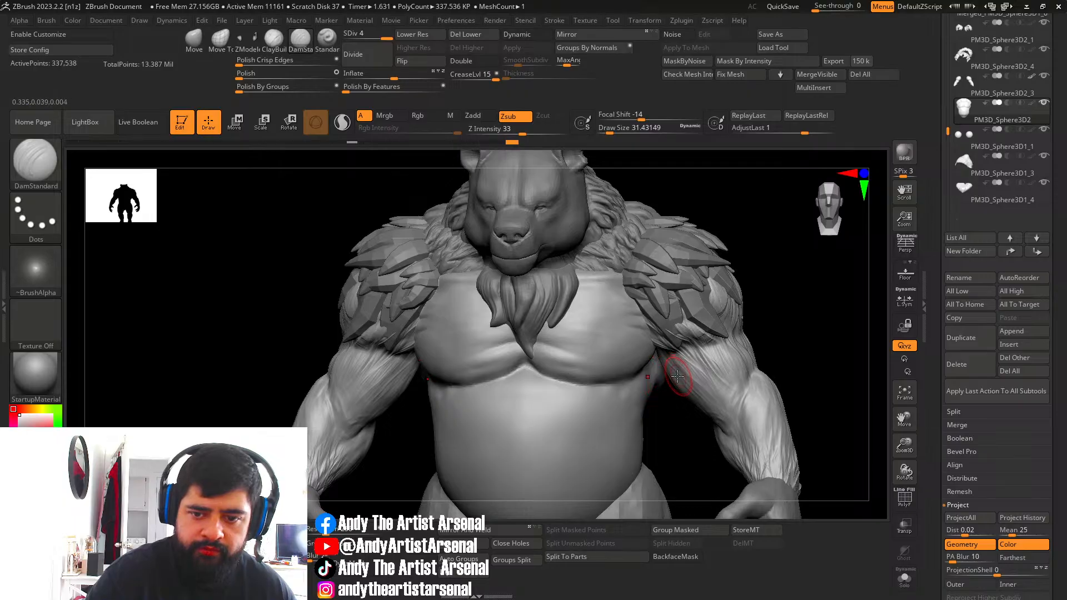
pyautogui.keyDown('ctrl'); pyautogui.moveTo(620, 344); pyautogui.dragTo(574, 333, button='right'); pyautogui.keyUp('ctrl')
pyautogui.moveTo(567, 378)
pyautogui.keyDown('alt'); pyautogui.mouseDown(button='right')
pyautogui.moveTo(565, 362)
pyautogui.moveTo(588, 358)
pyautogui.mouseUp(button='right'); pyautogui.keyUp('alt')
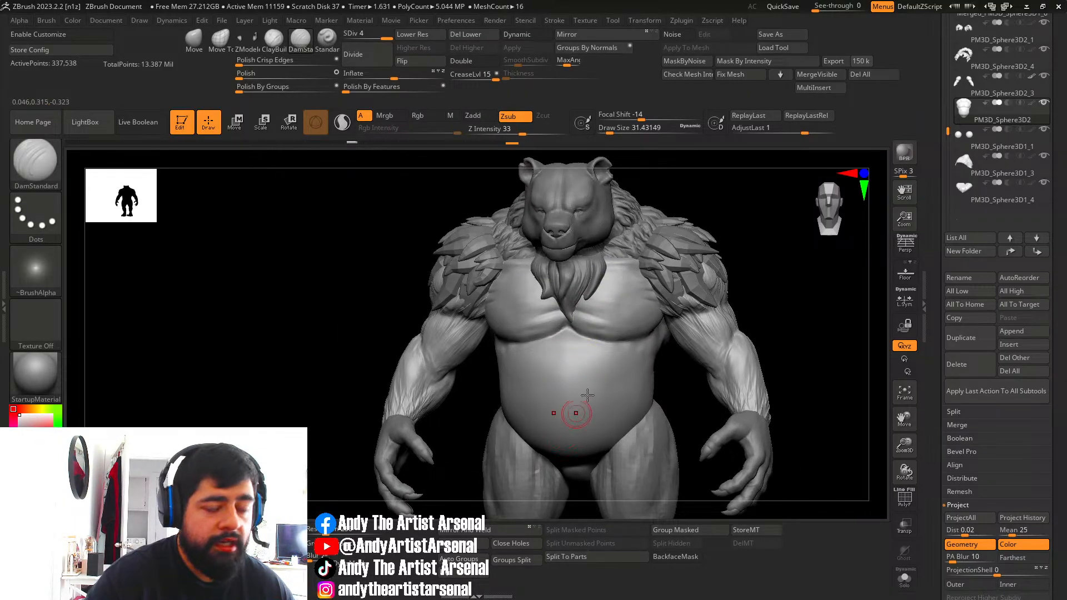
pyautogui.moveTo(587, 394); pyautogui.dragTo(593, 386, button='right')
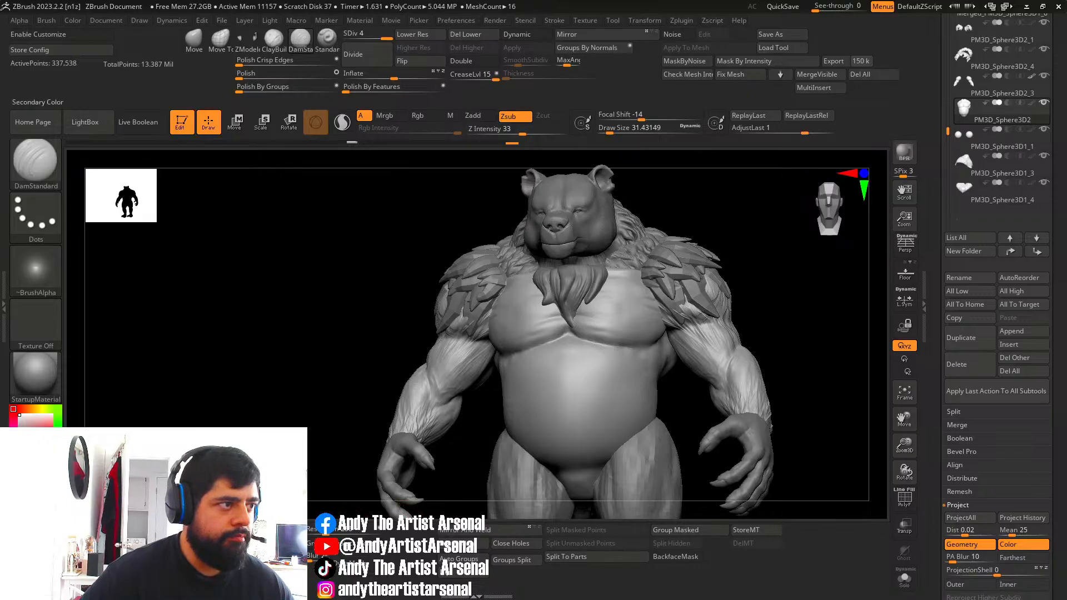
# Switch to the reference image board, zoom in on the standing roaring brown bear photo and place it beside the model.
pyautogui.hotkey('alt', 'Tab')
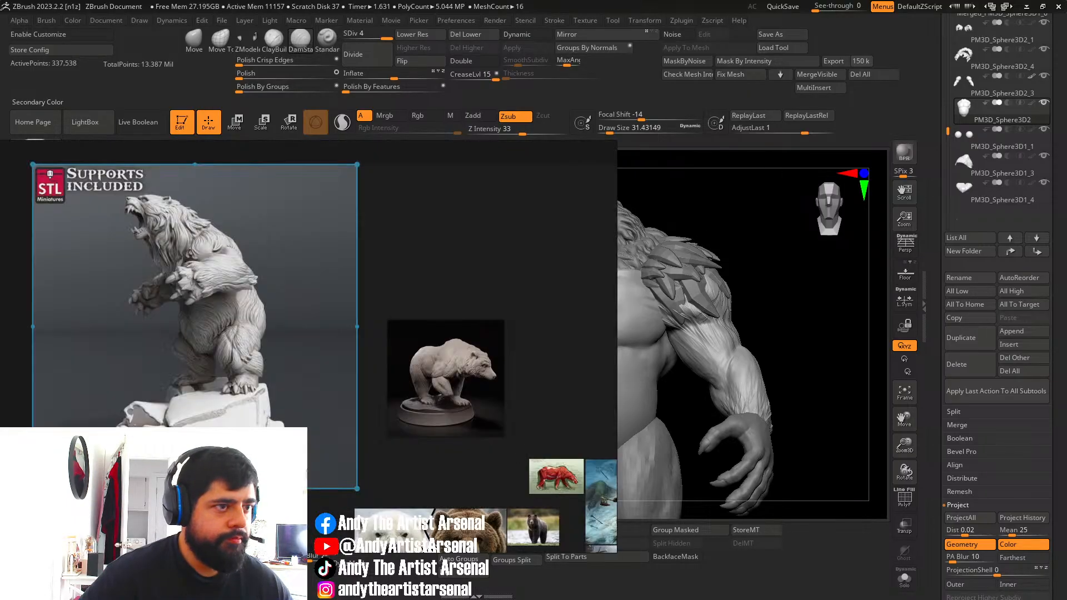
pyautogui.scroll(-4, 290, 399)
pyautogui.moveTo(290, 399); pyautogui.dragTo(291, 238, button='middle')
pyautogui.scroll(9, 364, 344)
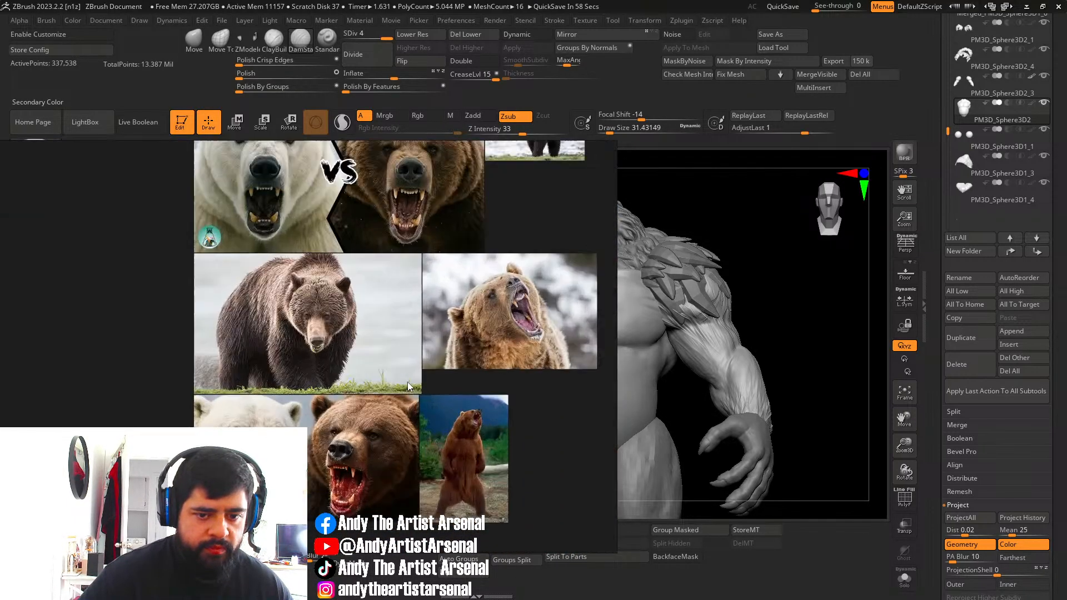
pyautogui.moveTo(460, 404); pyautogui.dragTo(261, 331, button='middle')
pyautogui.scroll(8, 261, 335)
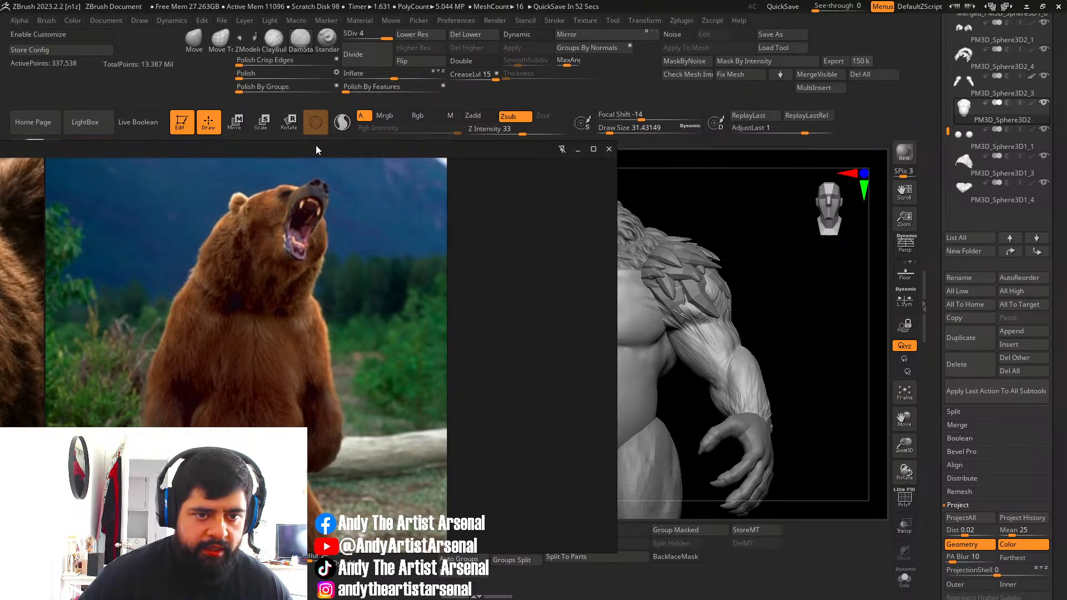
pyautogui.moveTo(316, 145); pyautogui.dragTo(262, 158)
pyautogui.moveTo(91, 129); pyautogui.dragTo(201, 137)
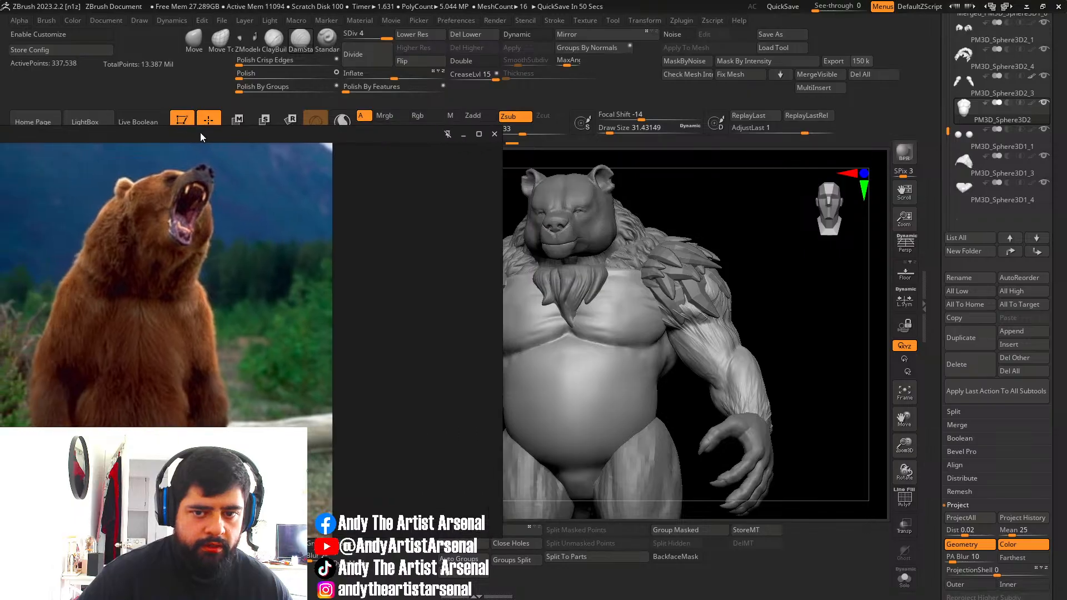
# Try carving symmetrical fur-direction guide lines on the belly and lower back with DamStandard, and undo them.
pyautogui.moveTo(697, 196); pyautogui.dragTo(684, 202)
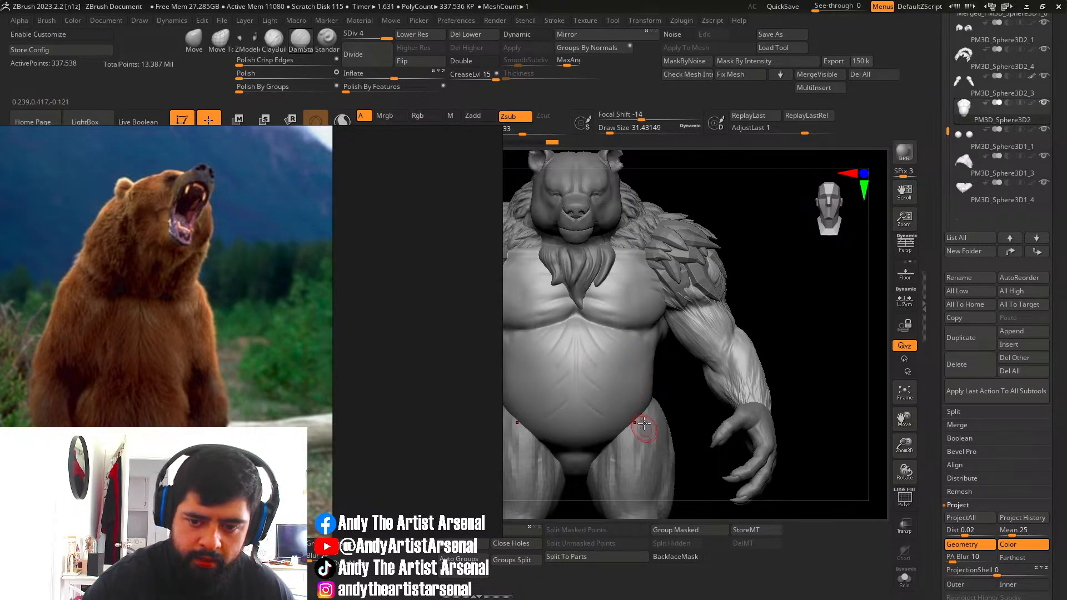
pyautogui.moveTo(619, 332); pyautogui.dragTo(628, 346)
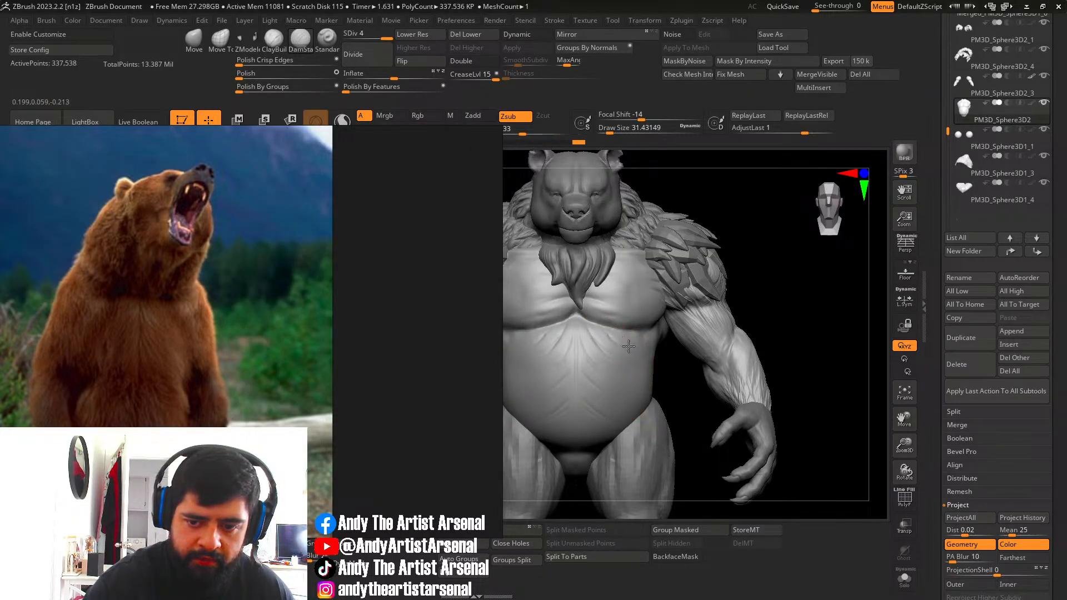
pyautogui.moveTo(650, 344); pyautogui.dragTo(692, 301, button='right')
pyautogui.keyDown('alt'); pyautogui.moveTo(781, 323); pyautogui.dragTo(686, 318, button='right'); pyautogui.keyUp('alt')
pyautogui.moveTo(687, 318)
pyautogui.keyDown('ctrl'); pyautogui.mouseDown(button='right')
pyautogui.moveTo(738, 332)
pyautogui.moveTo(713, 322)
pyautogui.moveTo(673, 336)
pyautogui.moveTo(715, 322)
pyautogui.moveTo(688, 342)
pyautogui.mouseUp(button='right'); pyautogui.keyUp('ctrl')
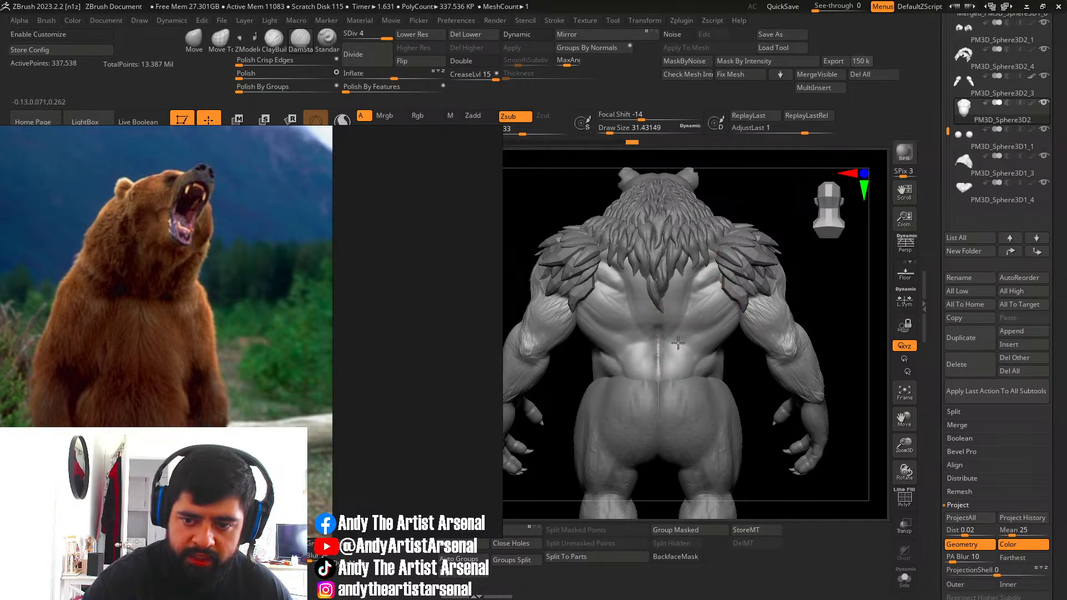
pyautogui.moveTo(678, 343); pyautogui.dragTo(657, 282)
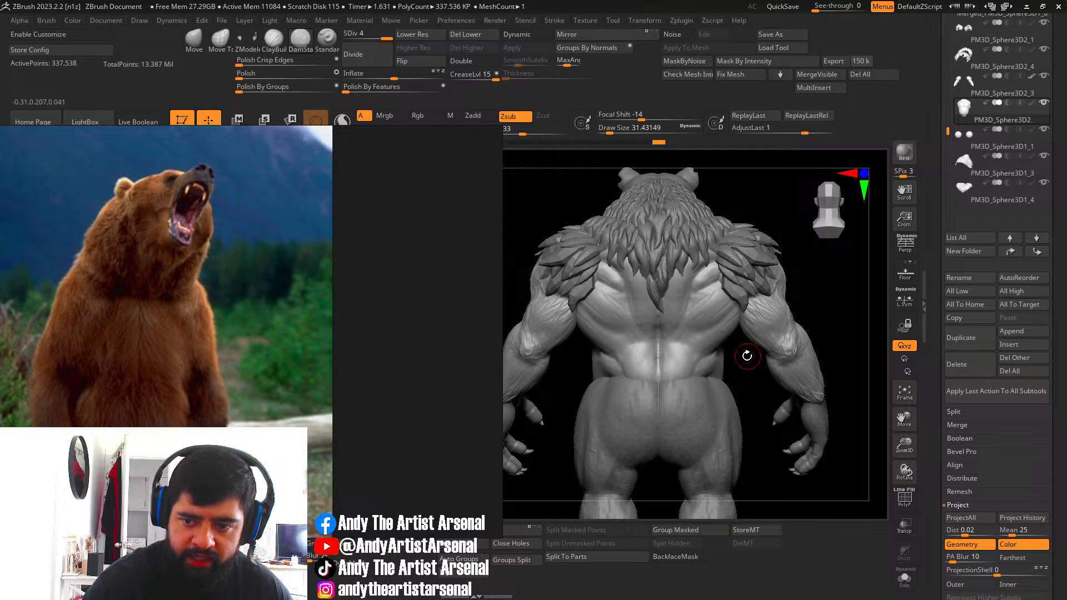
pyautogui.moveTo(747, 356)
pyautogui.mouseDown()
pyautogui.moveTo(726, 312)
pyautogui.moveTo(742, 333)
pyautogui.mouseUp()
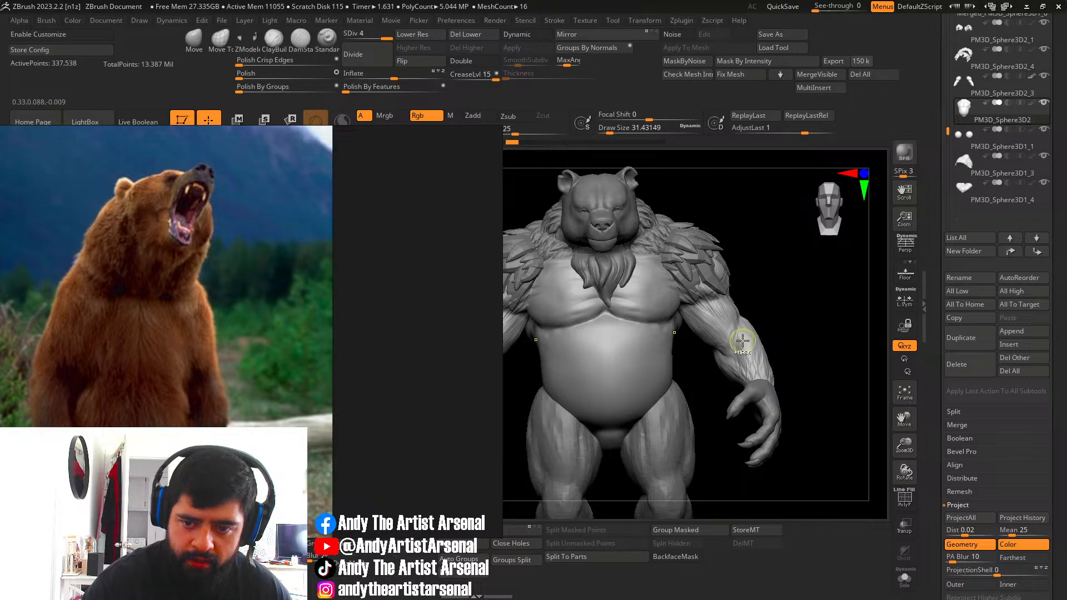
pyautogui.moveTo(659, 346); pyautogui.dragTo(643, 341, button='right')
pyautogui.keyDown('ctrl'); pyautogui.moveTo(642, 349); pyautogui.dragTo(643, 351); pyautogui.keyUp('ctrl')
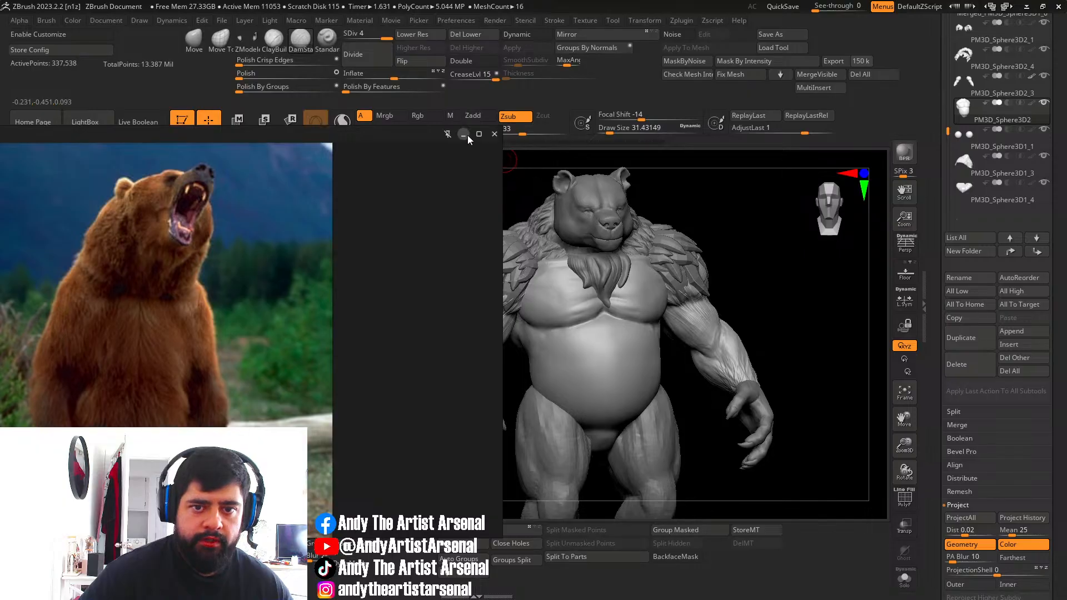
# Minimize the reference window and start a ClayBuildup stroke at the chest's outer edge, accepting removal of the newer undo history entries.
pyautogui.click(465, 136)
pyautogui.moveTo(326, 252); pyautogui.dragTo(389, 285, button='right')
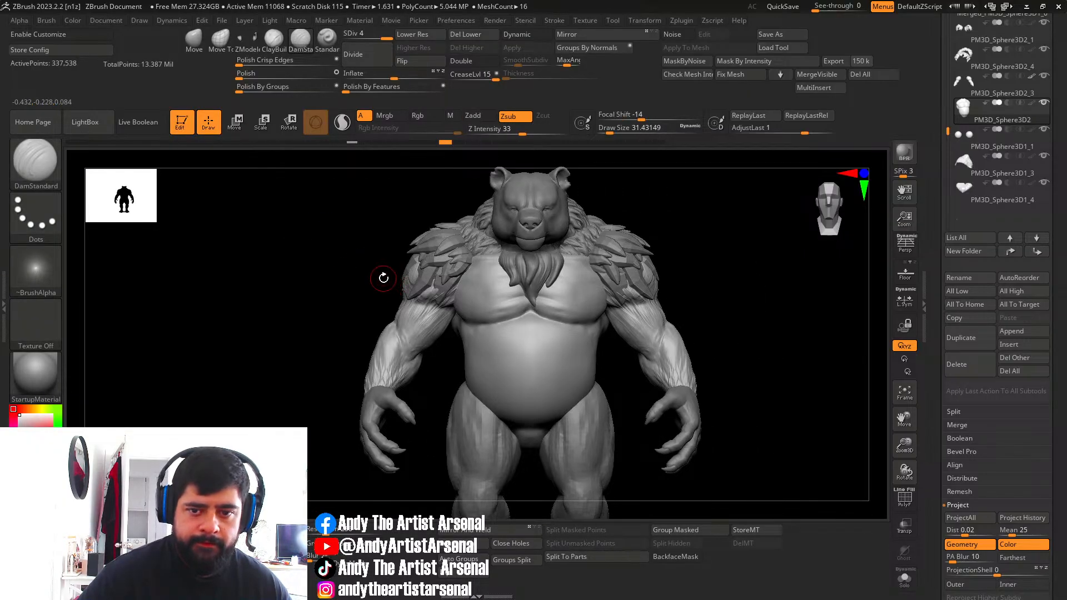
pyautogui.click(275, 42)
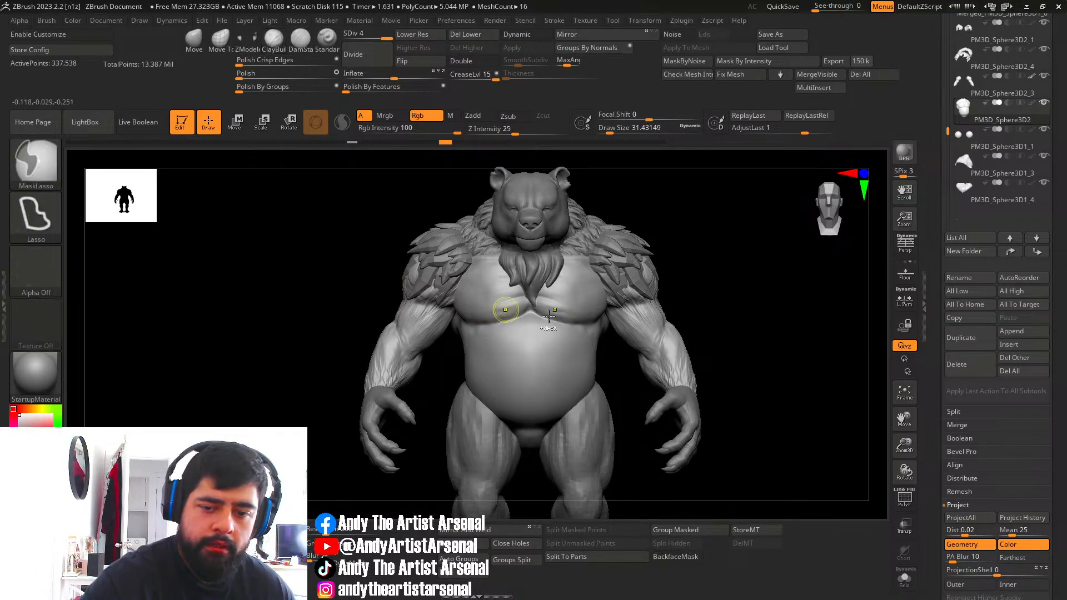
pyautogui.keyDown('ctrl'); pyautogui.moveTo(505, 309); pyautogui.dragTo(581, 281, button='right'); pyautogui.keyUp('ctrl')
pyautogui.click(421, 289)
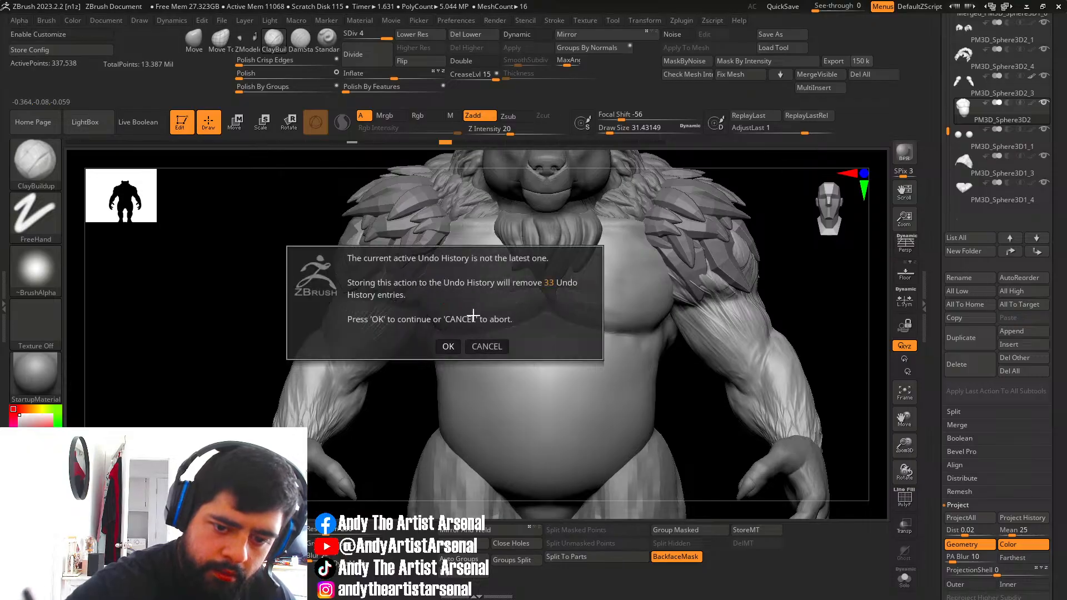
pyautogui.click(448, 346)
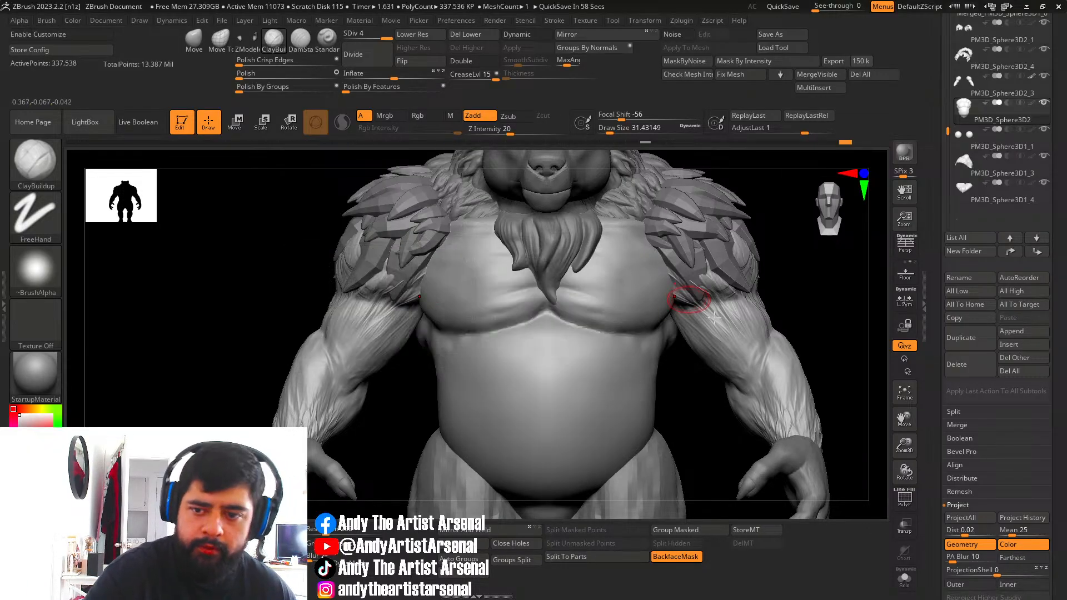
# Add a new layer to the torso and name it Shape 1.
pyautogui.moveTo(753, 309); pyautogui.dragTo(699, 309, button='right')
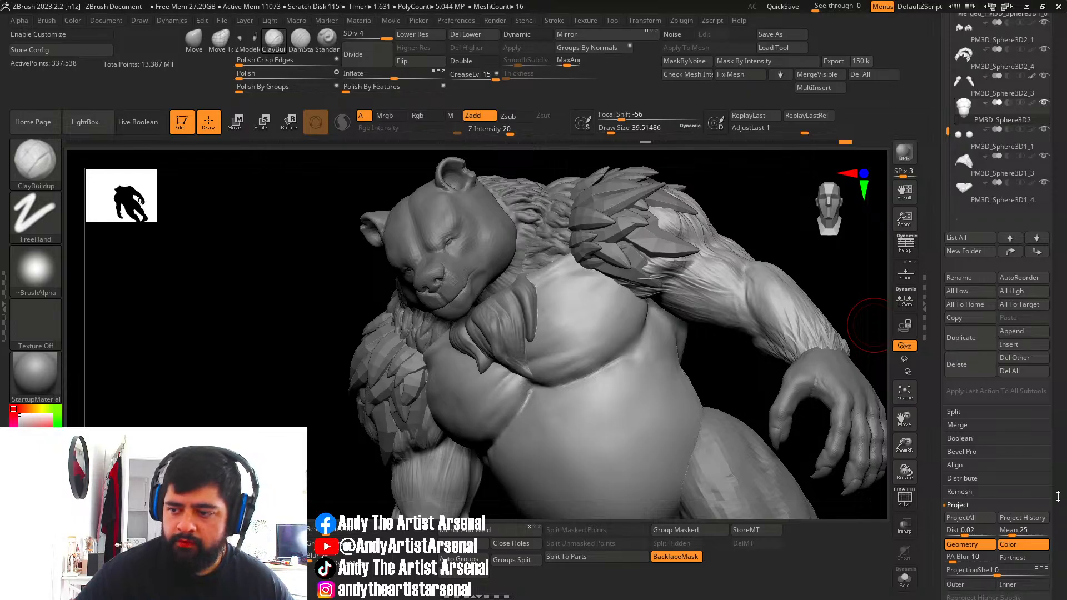
pyautogui.scroll(-5, 1060, 395)
pyautogui.click(960, 421)
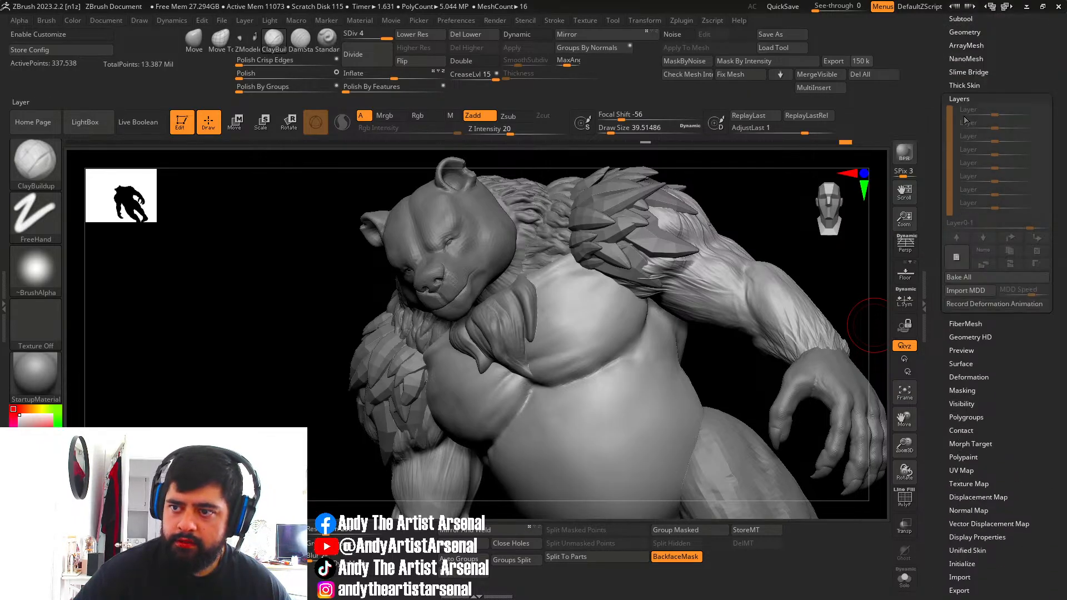
pyautogui.moveTo(572, 329); pyautogui.dragTo(536, 318, button='right')
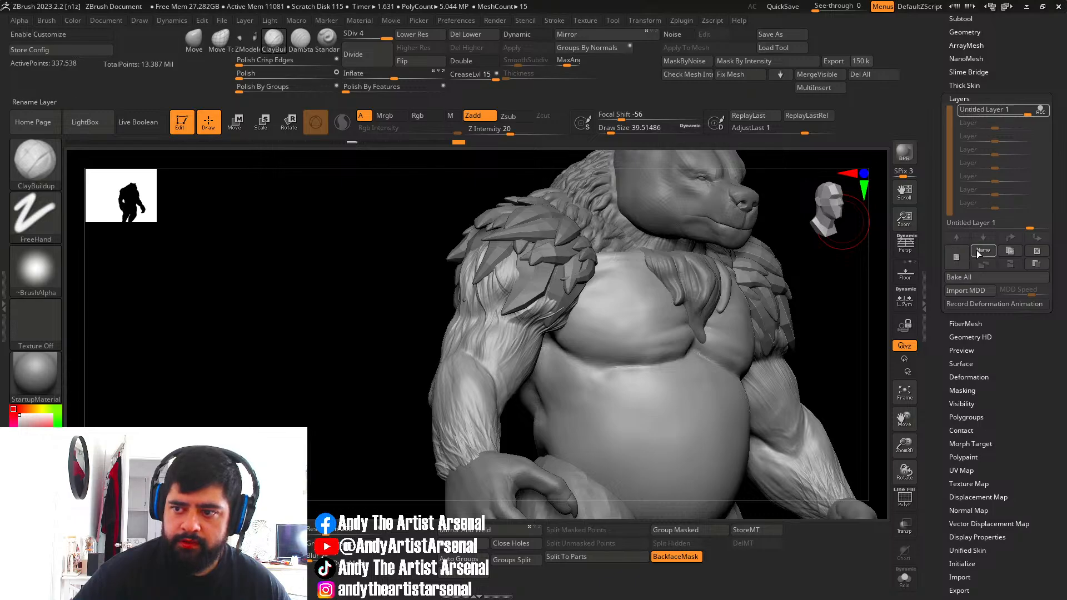
pyautogui.write('Sha')
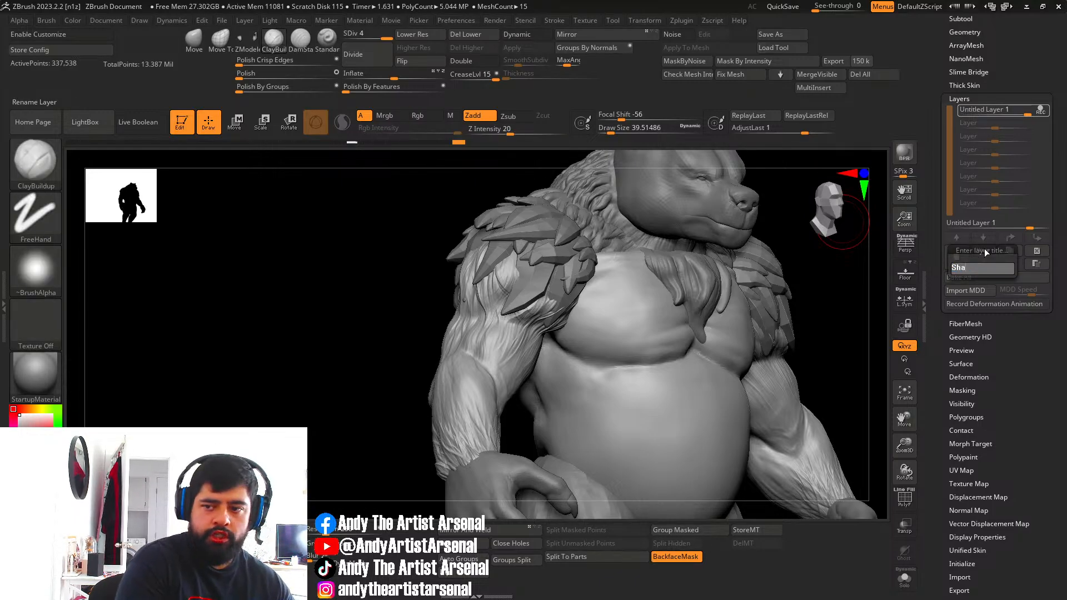
pyautogui.write('pe 1')
pyautogui.press('Return')
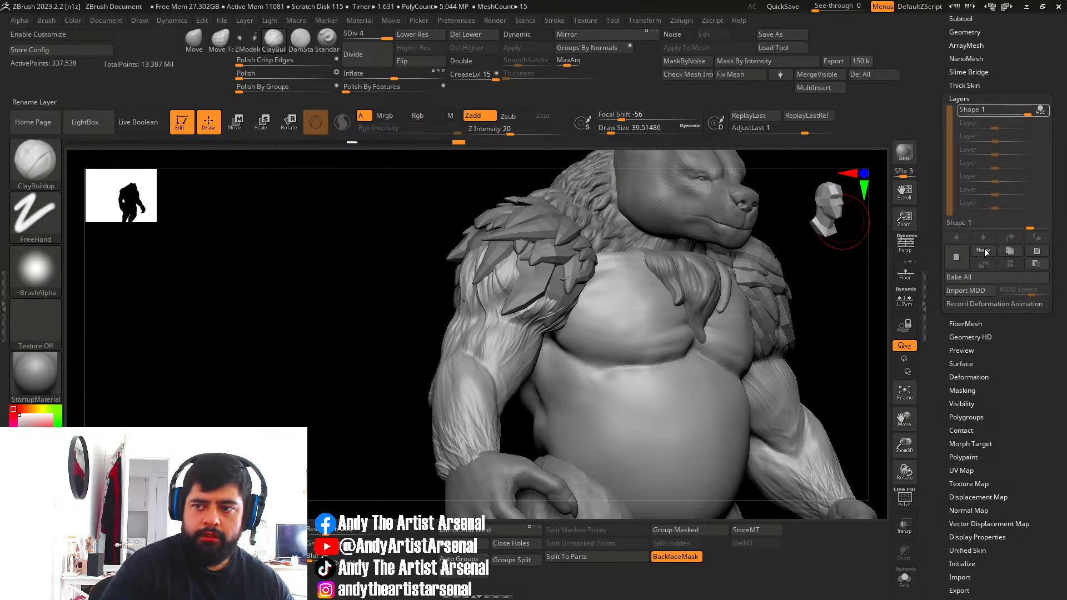
# Delete the Shape 1 layer and subdivide the torso to level 5.
pyautogui.click(1013, 254)
pyautogui.click(382, 50)
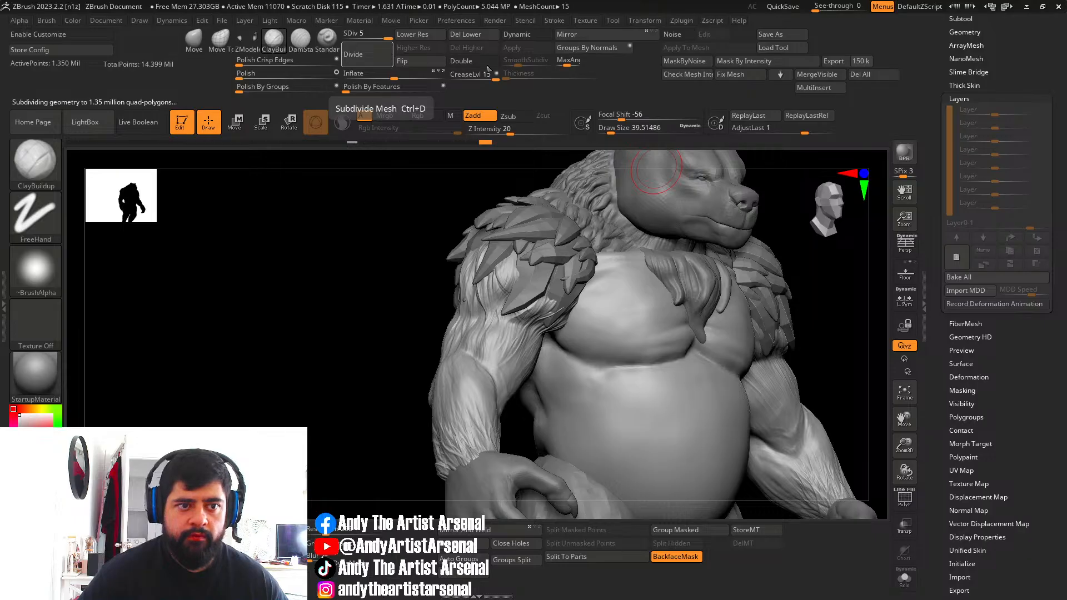
# Add a new layer to the level-5 torso and name it Shapes.
pyautogui.click(956, 257)
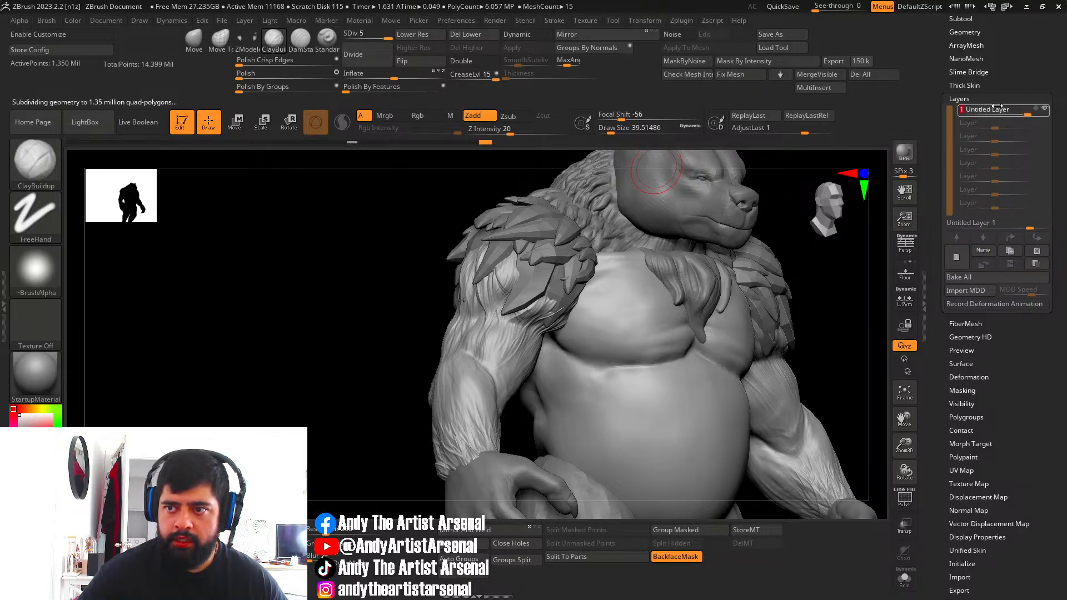
pyautogui.click(988, 248)
pyautogui.write('S')
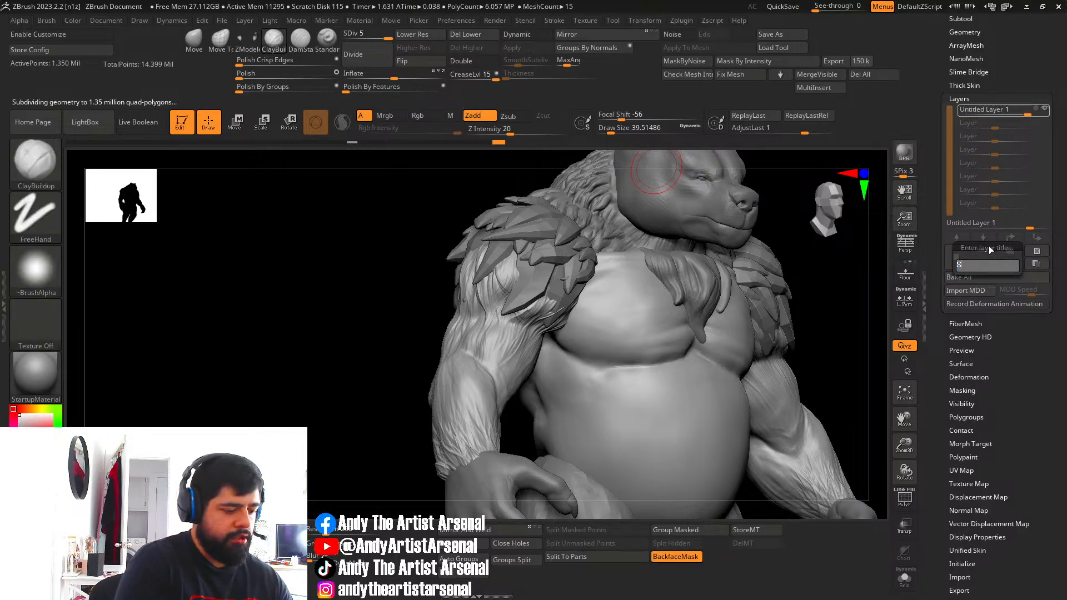
pyautogui.write('hapes 1')
pyautogui.press('Return')
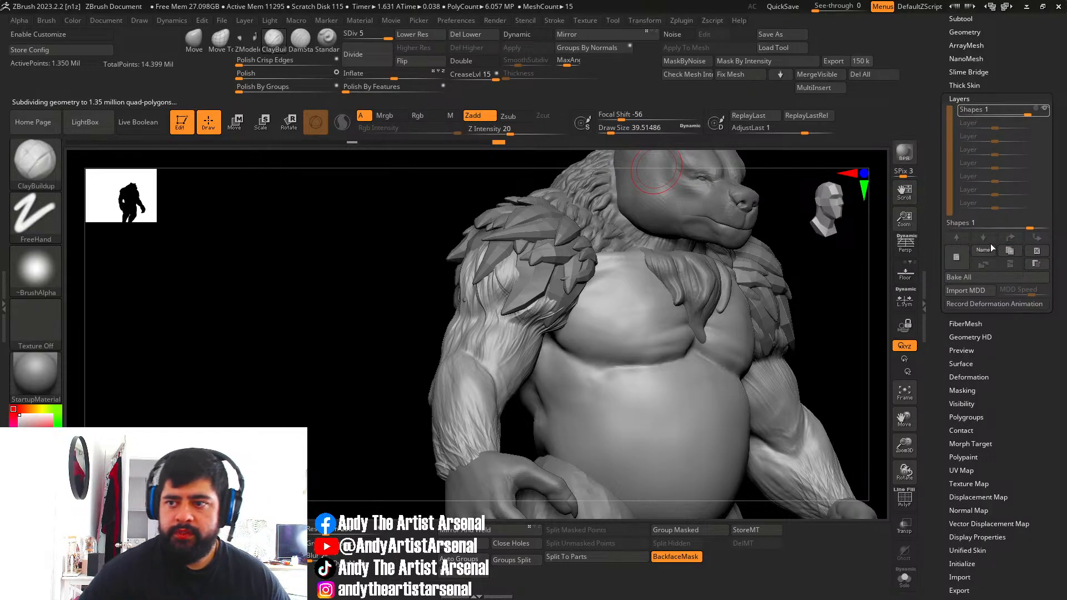
# Add a second torso layer and name it FurBase.
pyautogui.click(956, 257)
pyautogui.click(980, 249)
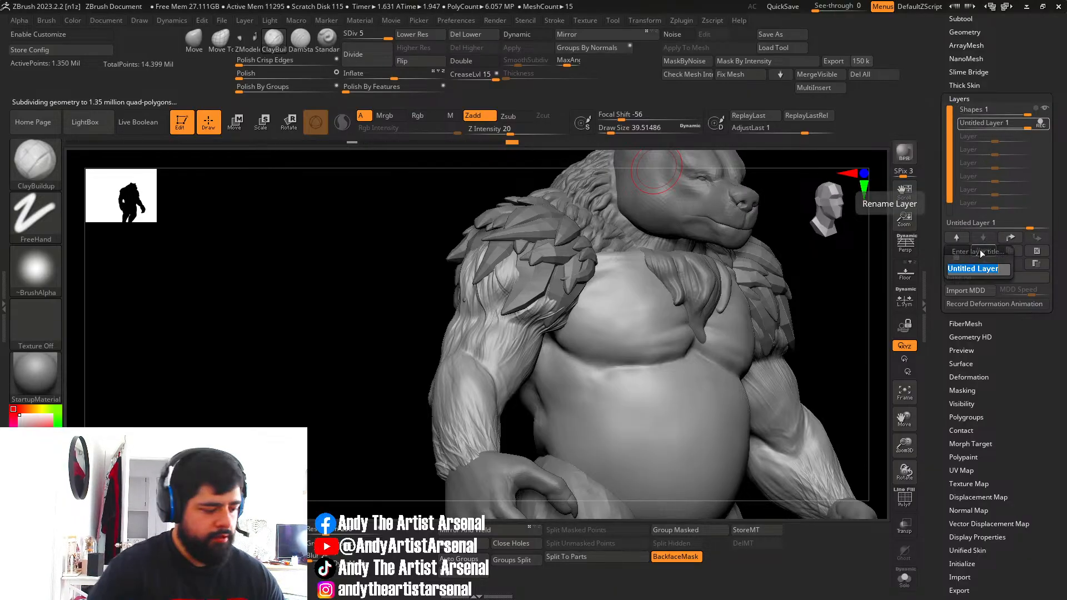
pyautogui.write('FurBase')
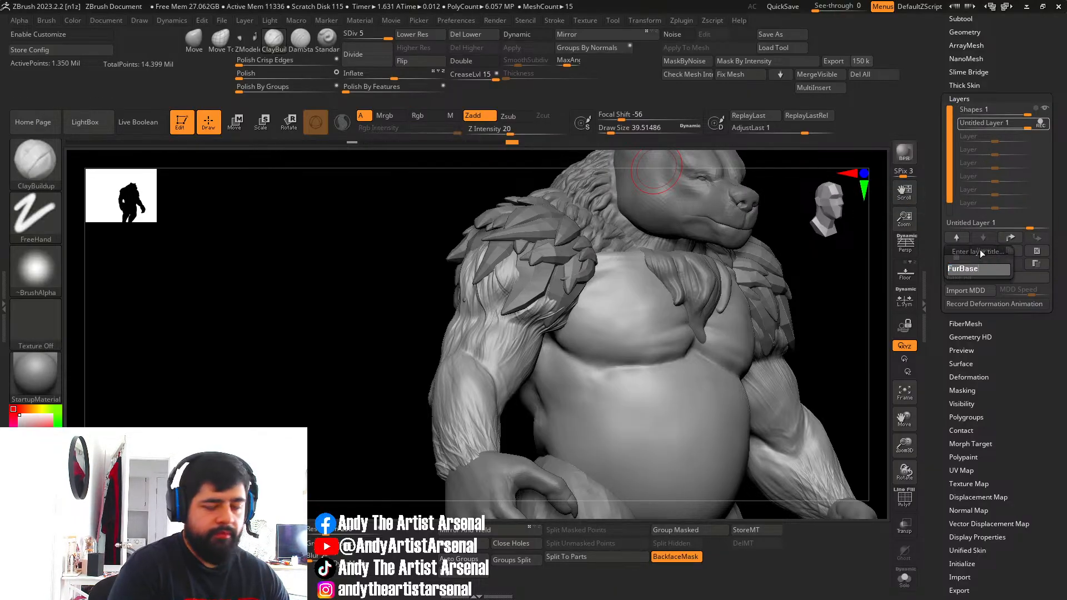
pyautogui.press('Return')
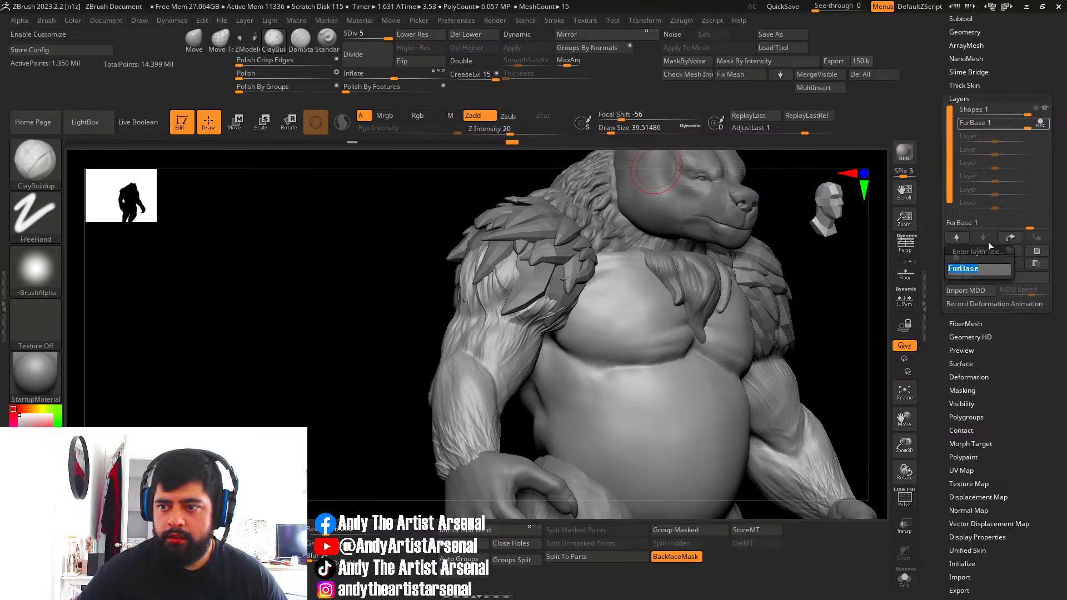
# Add a third torso layer and name it FurTexture.
pyautogui.click(982, 251)
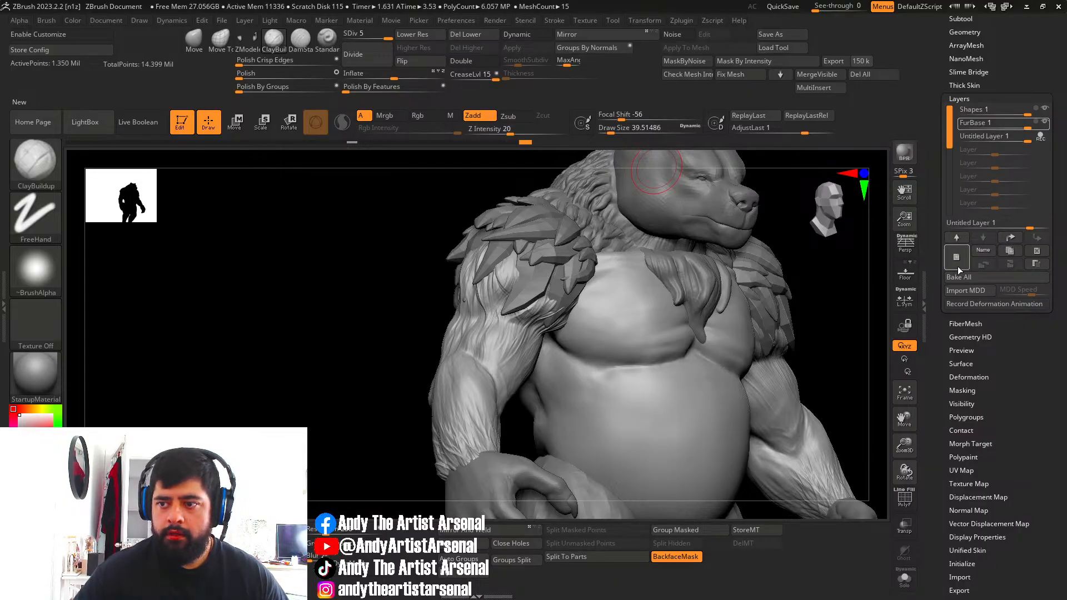
pyautogui.write('Fur')
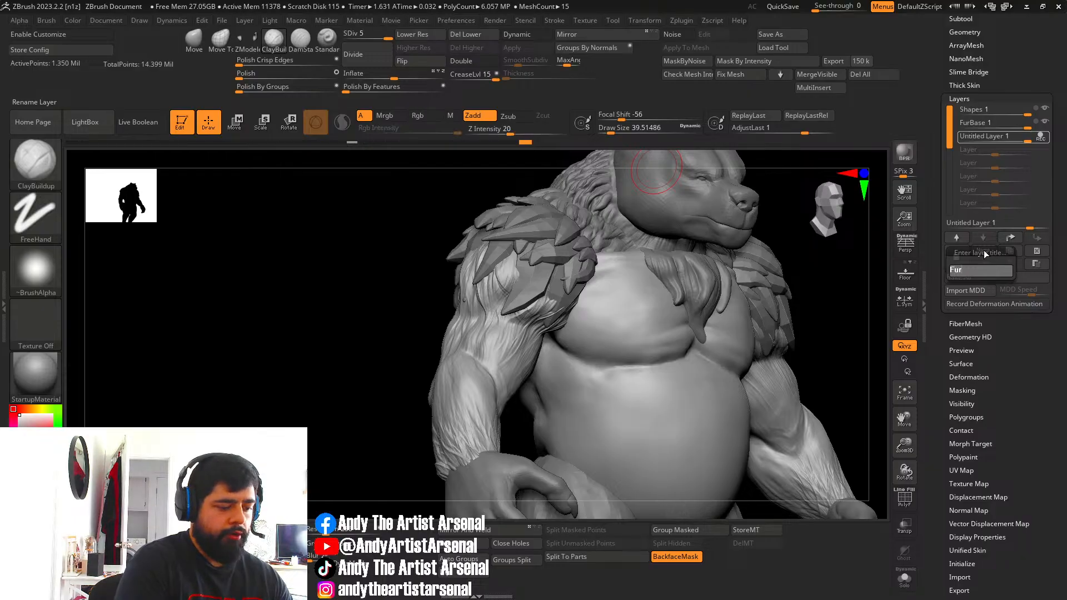
pyautogui.write('Tex')
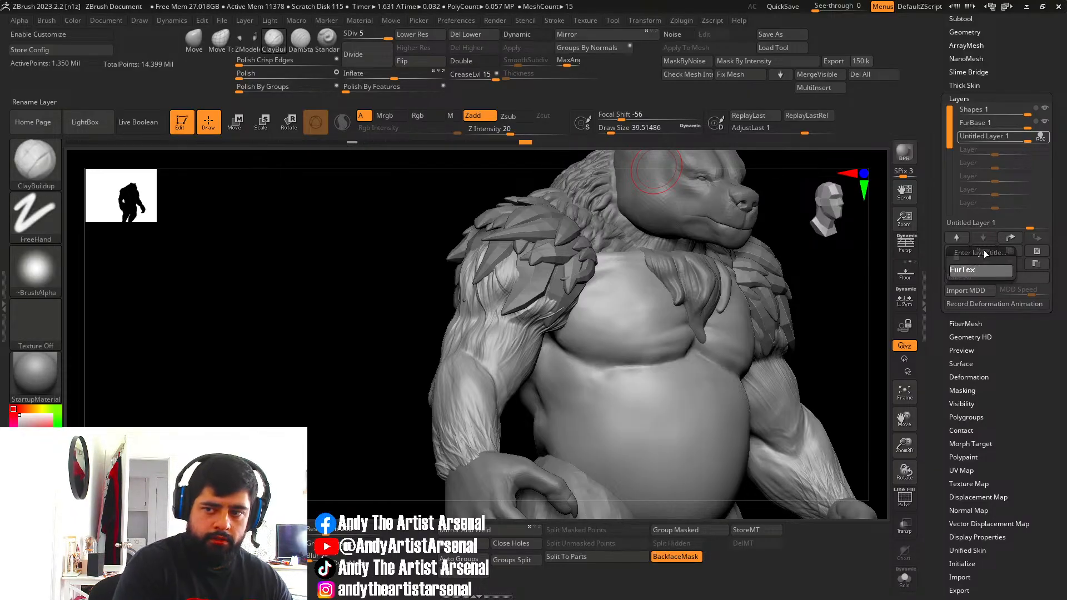
pyautogui.write('ture')
pyautogui.press('Return')
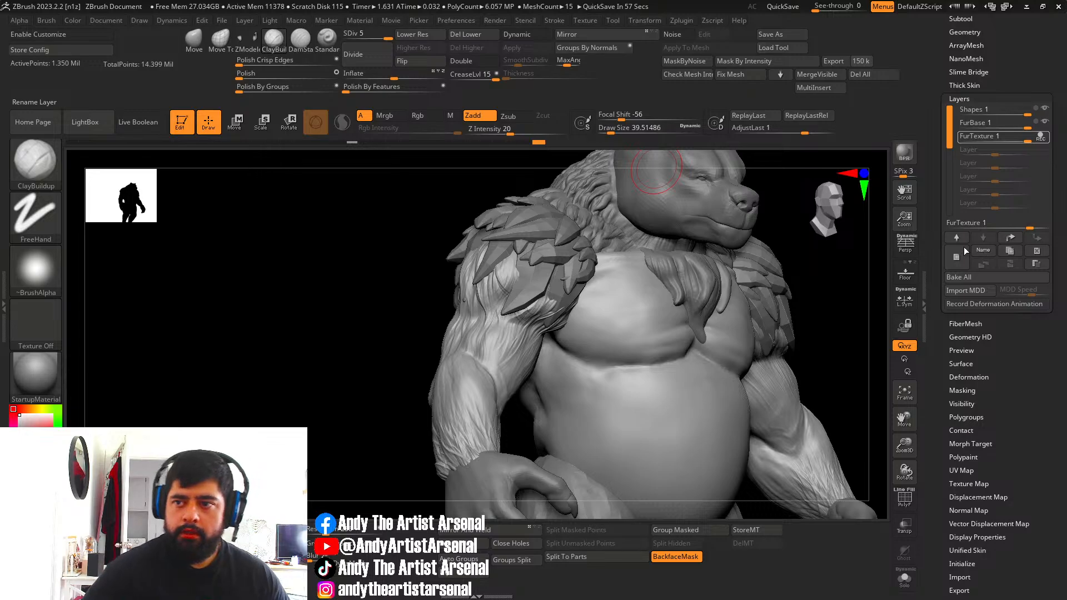
# Stop recording on the FurTexture layer and start recording on the Shapes layer.
pyautogui.keyDown('shift'); pyautogui.moveTo(774, 333); pyautogui.dragTo(731, 319, button='right'); pyautogui.keyUp('shift')
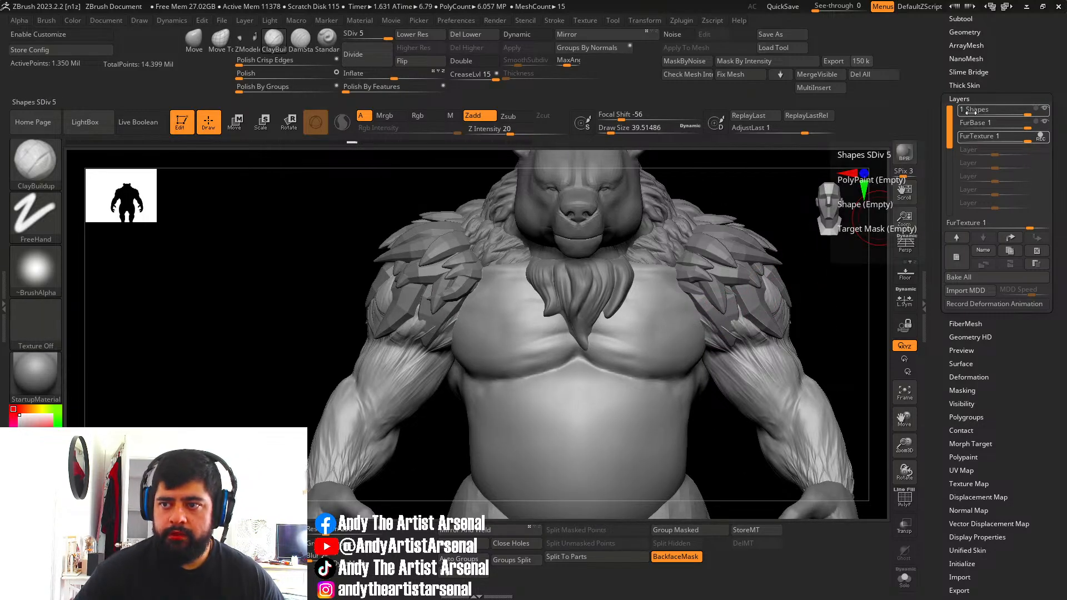
pyautogui.click(1041, 137)
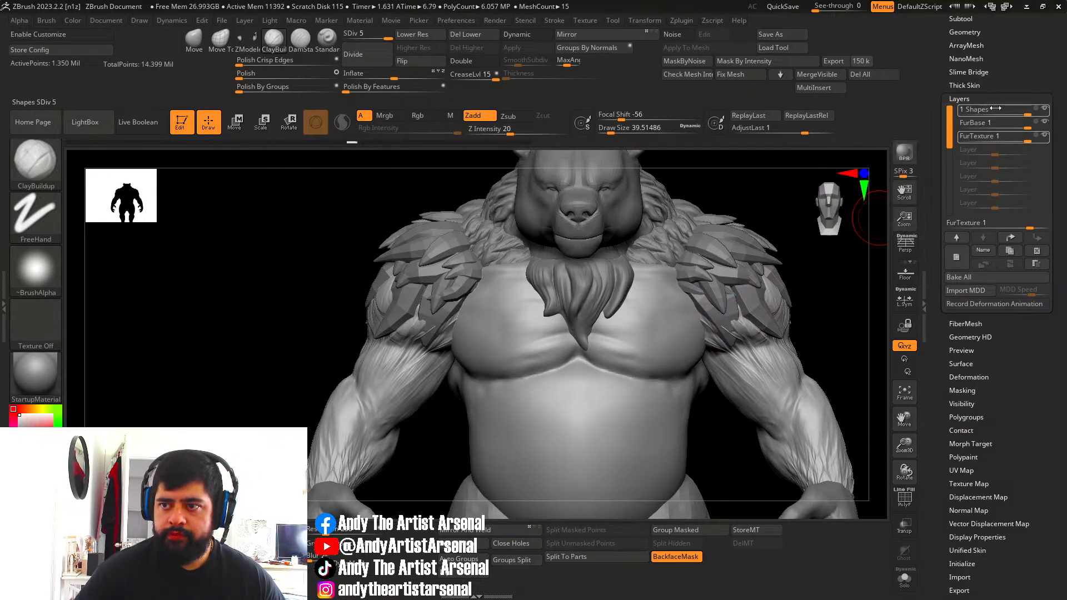
pyautogui.click(1037, 111)
# Carve short symmetrical DamStandard strokes along the crease beneath the outer pectorals and beside the upper belly.
pyautogui.moveTo(675, 320); pyautogui.dragTo(645, 339, button='right')
pyautogui.press('b')
pyautogui.press('d')
pyautogui.press('s')
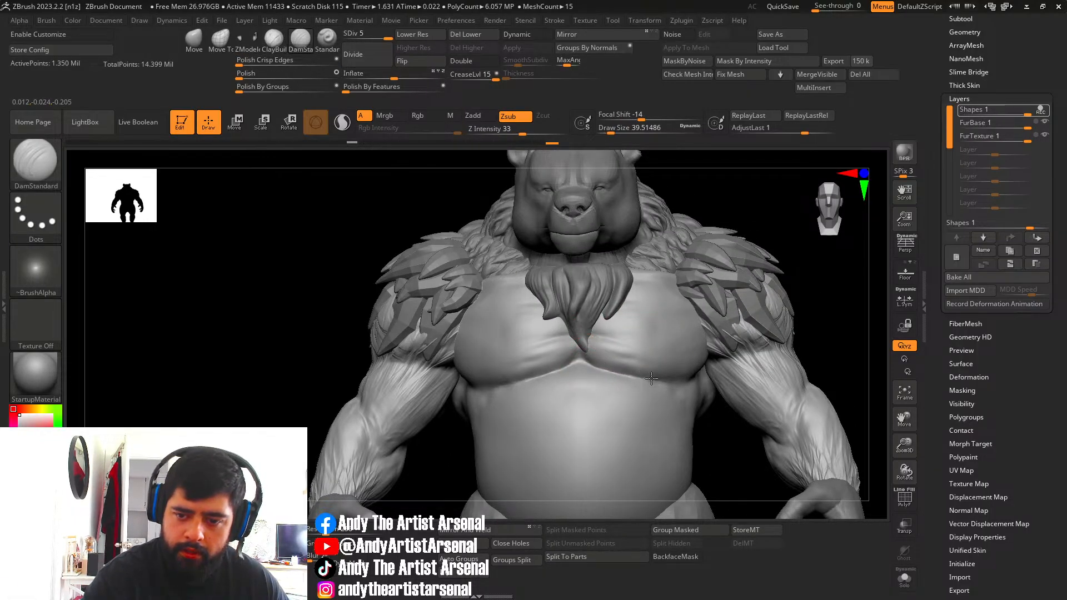
pyautogui.moveTo(651, 378); pyautogui.dragTo(689, 380)
pyautogui.moveTo(689, 380)
pyautogui.mouseDown(button='right')
pyautogui.moveTo(665, 384)
pyautogui.moveTo(666, 374)
pyautogui.mouseUp(button='right')
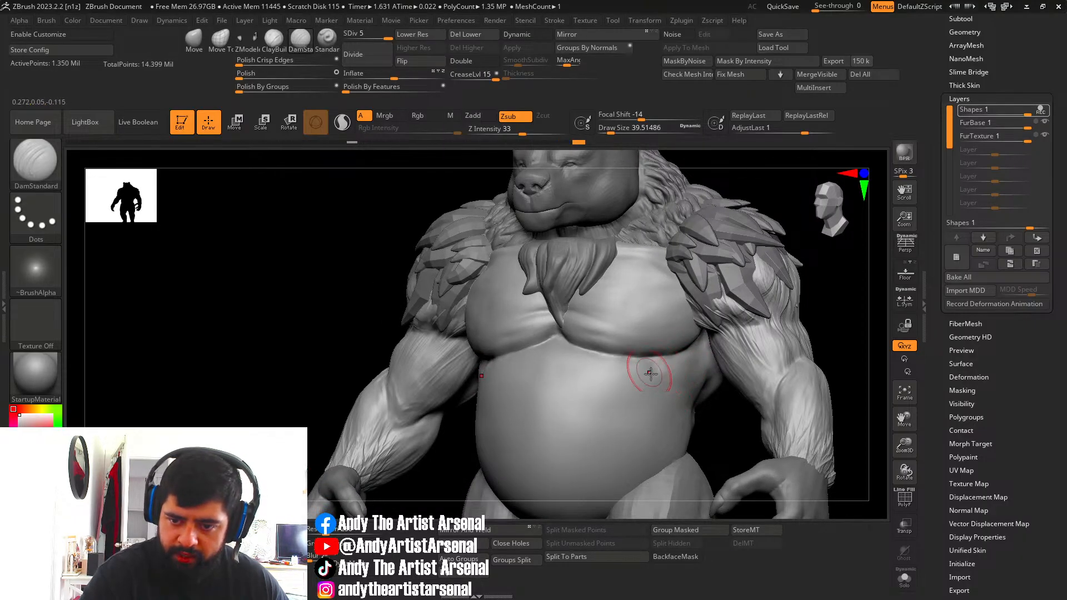
pyautogui.moveTo(650, 374); pyautogui.dragTo(660, 366)
pyautogui.moveTo(655, 374); pyautogui.dragTo(660, 373)
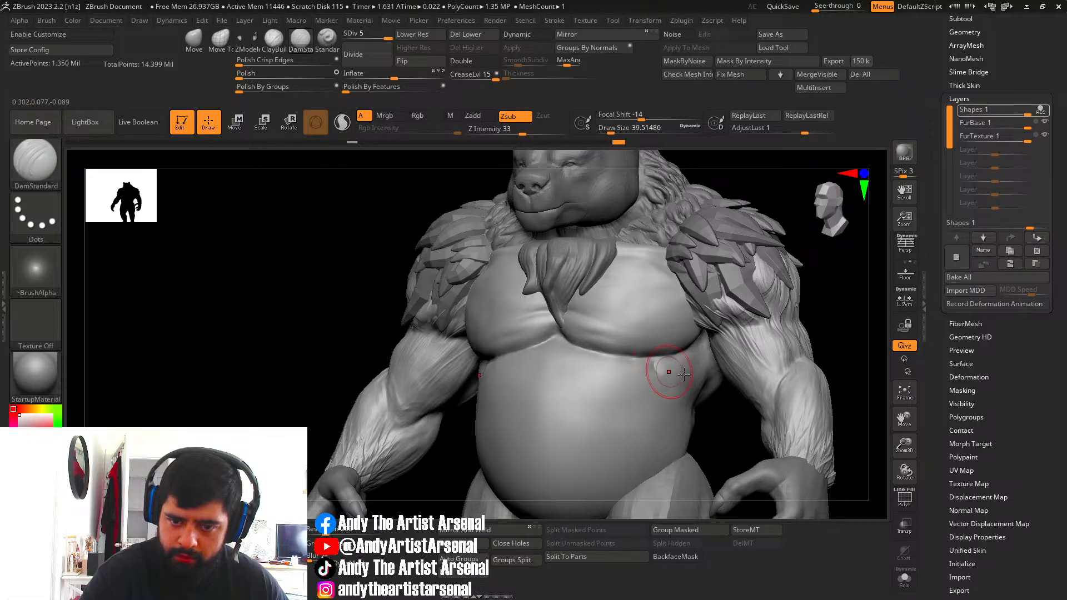
# Build up the area under the outer pectoral towards the armpit with ClayBuildup at draw size 21.08954.
pyautogui.moveTo(684, 373)
pyautogui.keyDown('shift'); pyautogui.mouseDown(button='right')
pyautogui.moveTo(643, 400)
pyautogui.moveTo(683, 352)
pyautogui.moveTo(665, 331)
pyautogui.mouseUp(button='right'); pyautogui.keyUp('shift')
pyautogui.click(280, 45)
pyautogui.press('s')
pyautogui.moveTo(665, 331); pyautogui.dragTo(659, 330)
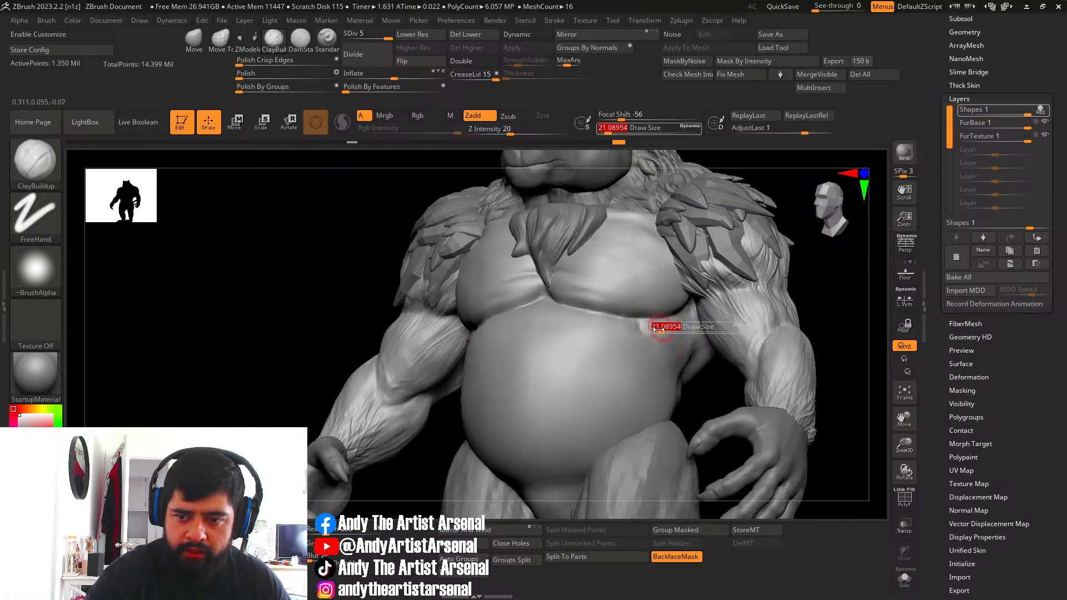
pyautogui.moveTo(658, 328)
pyautogui.mouseDown(button='right')
pyautogui.moveTo(681, 357)
pyautogui.moveTo(564, 377)
pyautogui.moveTo(571, 352)
pyautogui.mouseUp(button='right')
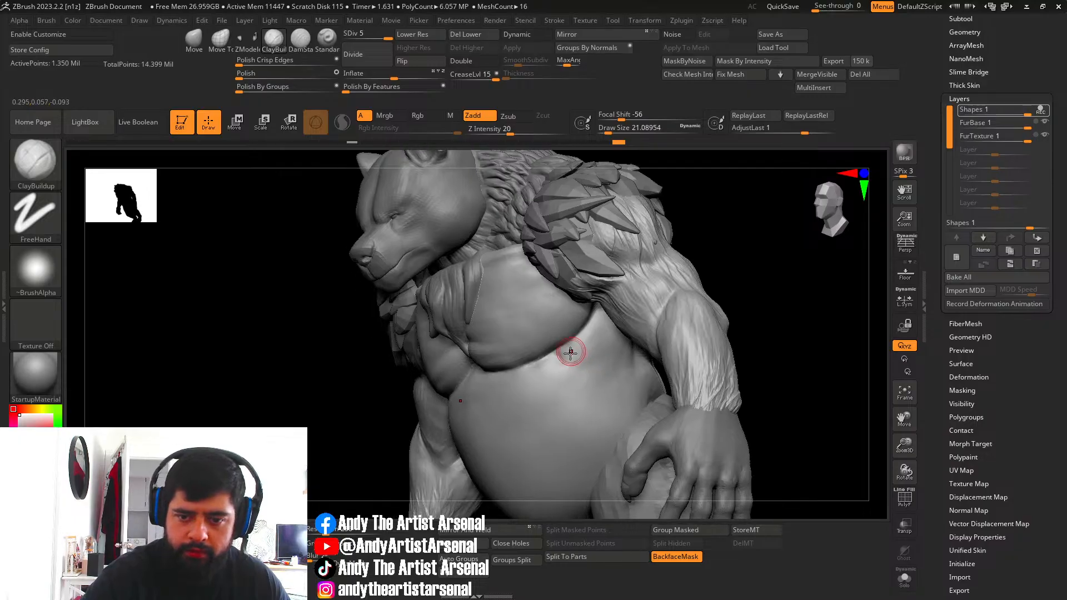
pyautogui.moveTo(570, 352); pyautogui.dragTo(595, 315)
pyautogui.moveTo(596, 314); pyautogui.dragTo(589, 336, button='right')
# Isolate the torso and build up the side of the ribs below the armpit with ClayBuildup at draw size 27.74643.
pyautogui.press('s')
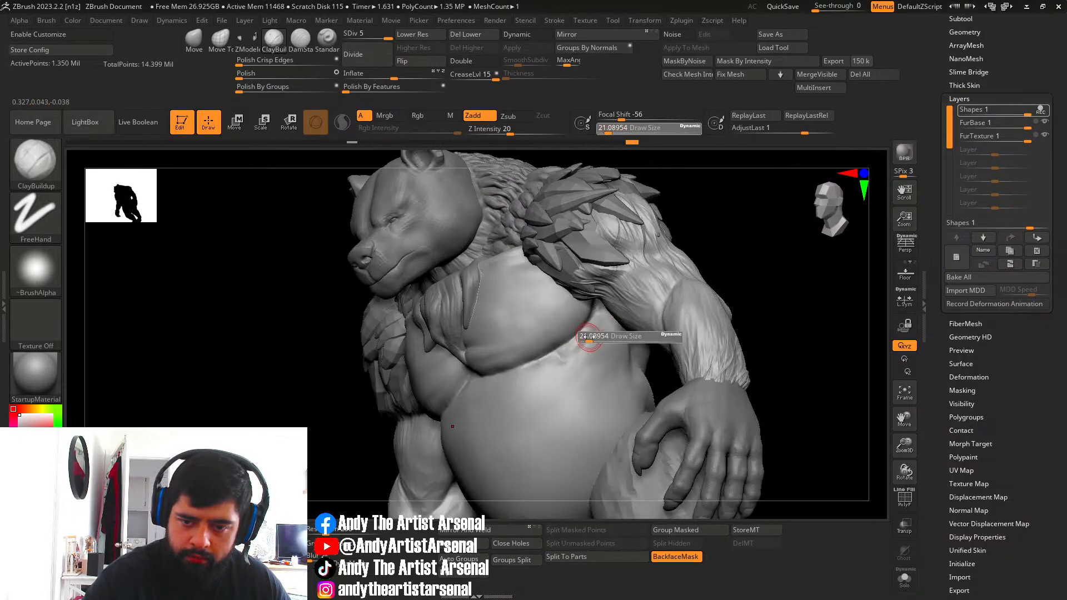
pyautogui.moveTo(589, 337); pyautogui.dragTo(595, 335)
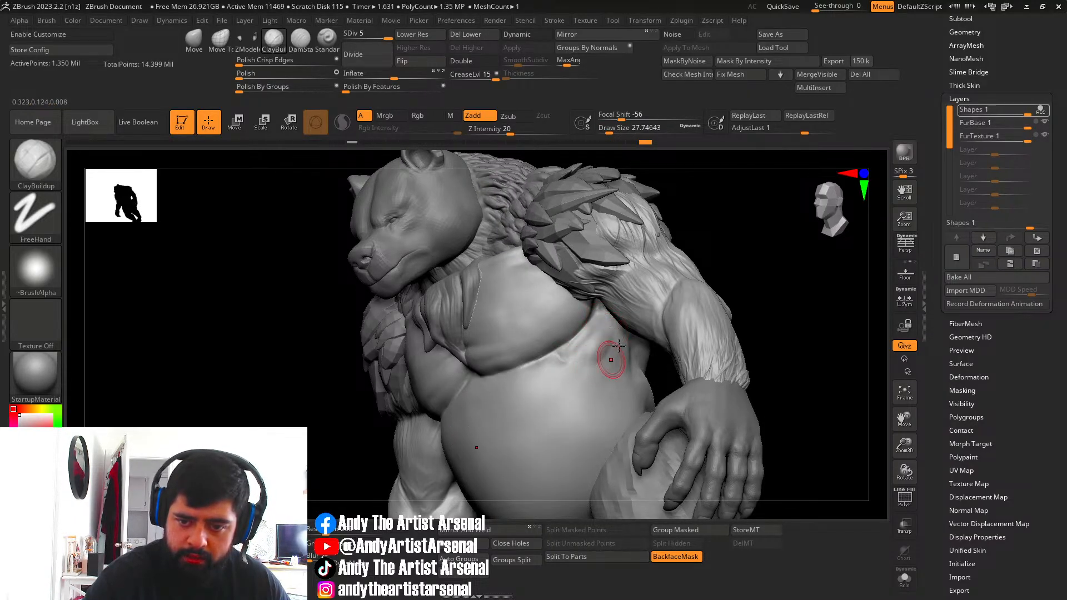
pyautogui.moveTo(618, 346); pyautogui.dragTo(634, 320, button='right')
pyautogui.click(905, 579)
pyautogui.moveTo(603, 333)
pyautogui.mouseDown()
pyautogui.moveTo(627, 384)
pyautogui.moveTo(616, 359)
pyautogui.mouseUp()
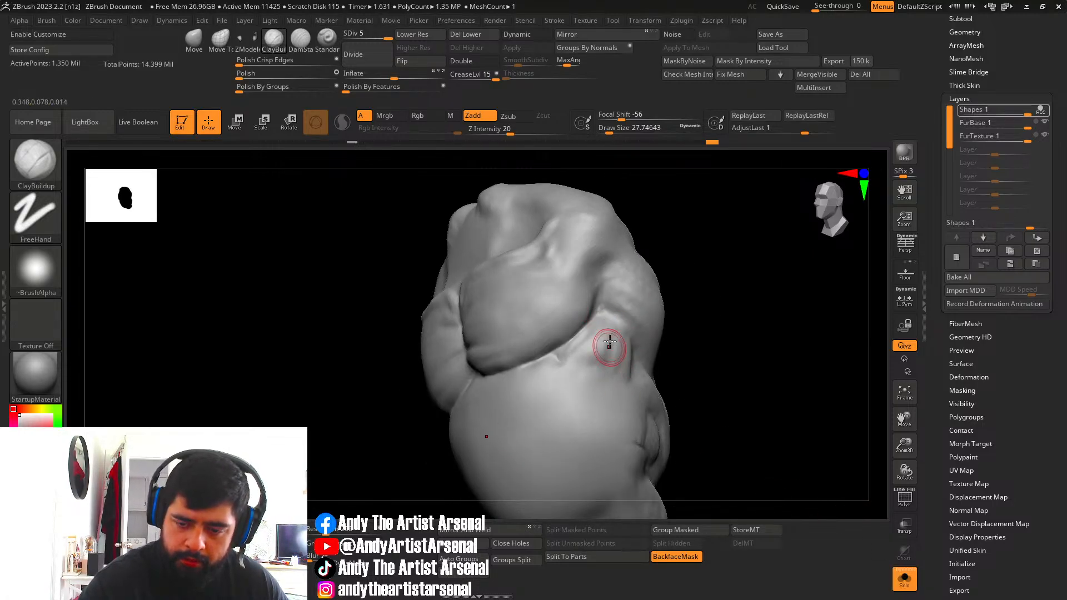
# Undo a trial ClayBuildup stroke on the upper chest, smooth around the sternum, and add clay between the pectorals.
pyautogui.moveTo(609, 343)
pyautogui.mouseDown(button='right')
pyautogui.moveTo(604, 327)
pyautogui.moveTo(603, 346)
pyautogui.moveTo(668, 367)
pyautogui.moveTo(756, 361)
pyautogui.mouseUp(button='right')
pyautogui.moveTo(525, 367)
pyautogui.keyDown('alt'); pyautogui.mouseDown(button='right')
pyautogui.moveTo(595, 372)
pyautogui.moveTo(544, 323)
pyautogui.mouseUp(button='right'); pyautogui.keyUp('alt')
pyautogui.moveTo(544, 322)
pyautogui.mouseDown()
pyautogui.moveTo(531, 334)
pyautogui.moveTo(559, 318)
pyautogui.moveTo(572, 292)
pyautogui.mouseUp()
pyautogui.hotkey('ctrl', 'z')
pyautogui.moveTo(543, 335)
pyautogui.keyDown('shift'); pyautogui.mouseDown()
pyautogui.moveTo(540, 345)
pyautogui.moveTo(584, 321)
pyautogui.mouseUp(); pyautogui.keyUp('shift')
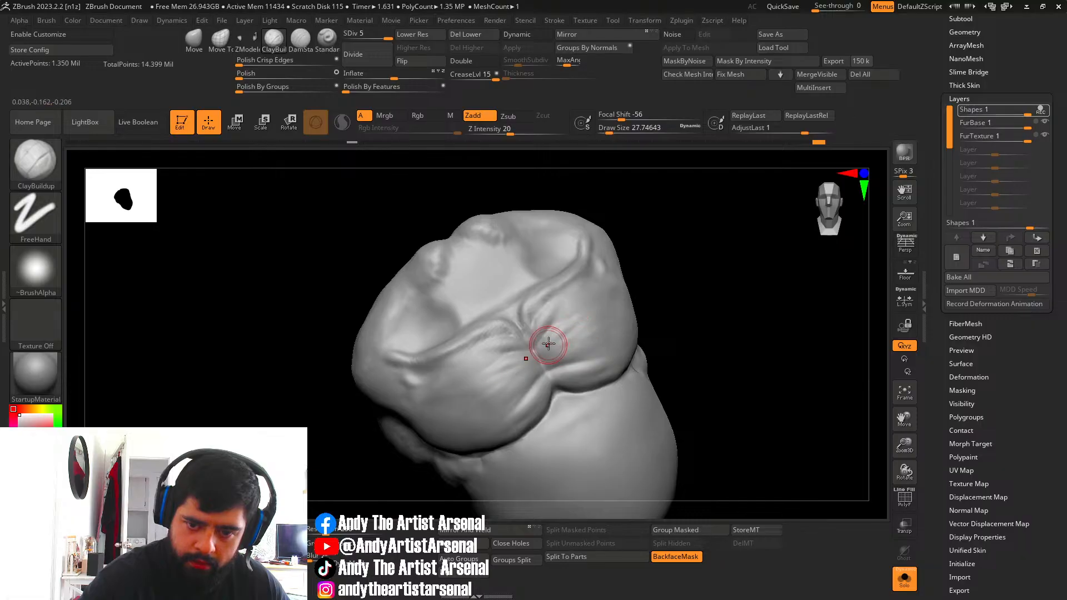
pyautogui.moveTo(560, 332)
pyautogui.mouseDown(button='right')
pyautogui.moveTo(574, 374)
pyautogui.moveTo(544, 388)
pyautogui.moveTo(535, 378)
pyautogui.mouseUp(button='right')
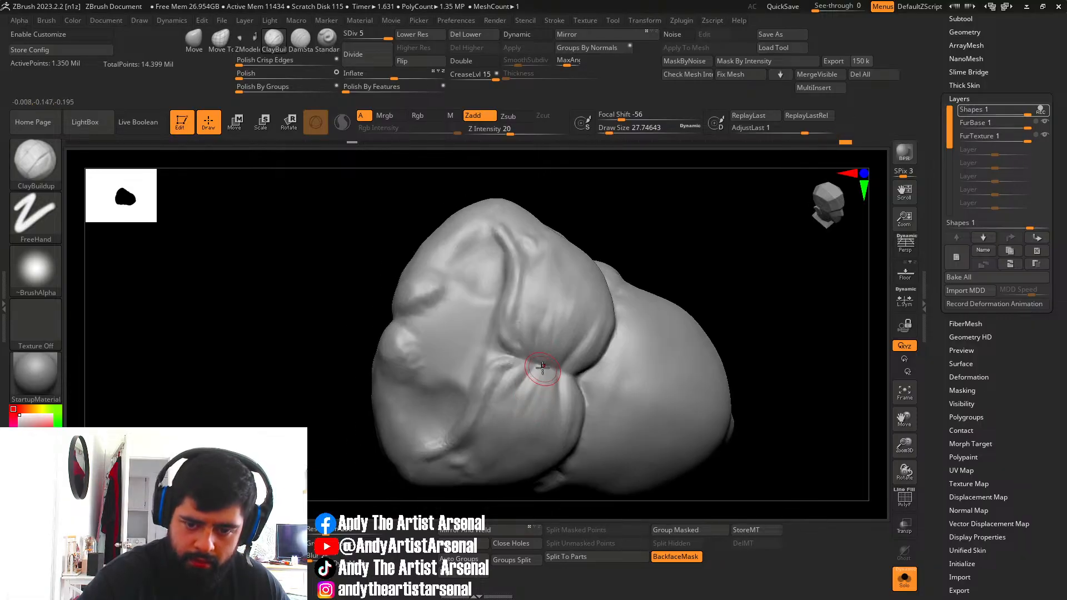
pyautogui.moveTo(555, 374)
pyautogui.mouseDown()
pyautogui.moveTo(540, 431)
pyautogui.moveTo(527, 381)
pyautogui.moveTo(519, 412)
pyautogui.mouseUp()
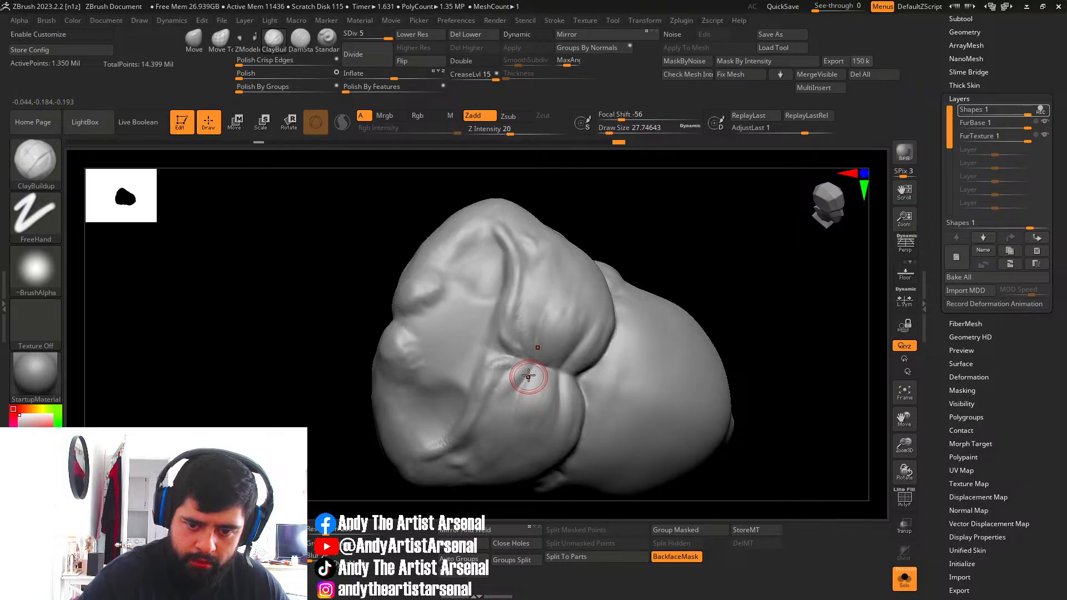
# Refine the inner ends of the collarbones with small ClayBuildup strokes at draw size 12.8873.
pyautogui.moveTo(492, 389); pyautogui.dragTo(455, 434, button='right')
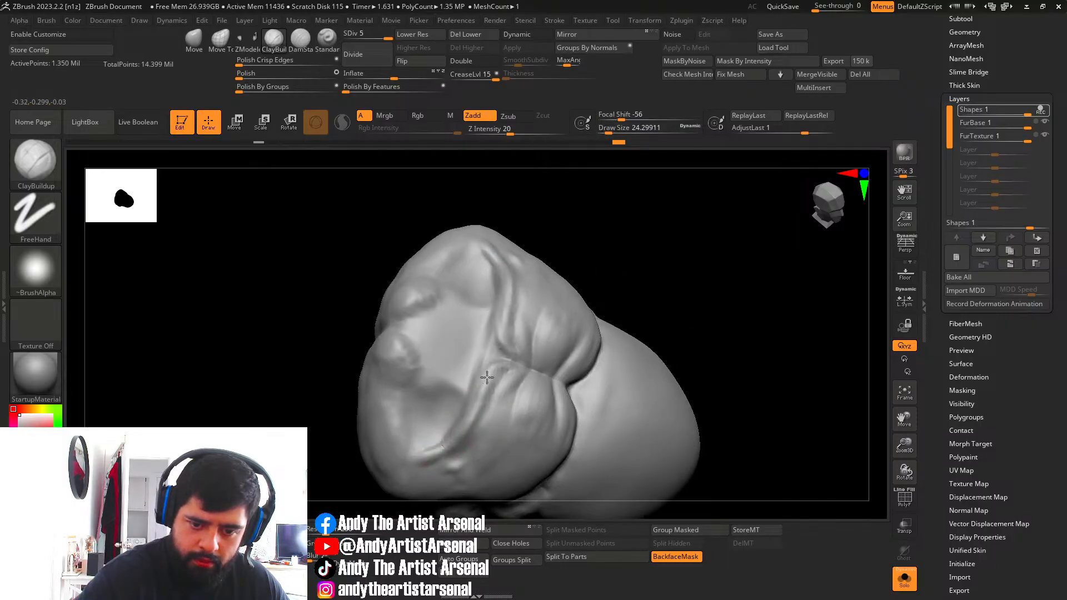
pyautogui.press('shift')
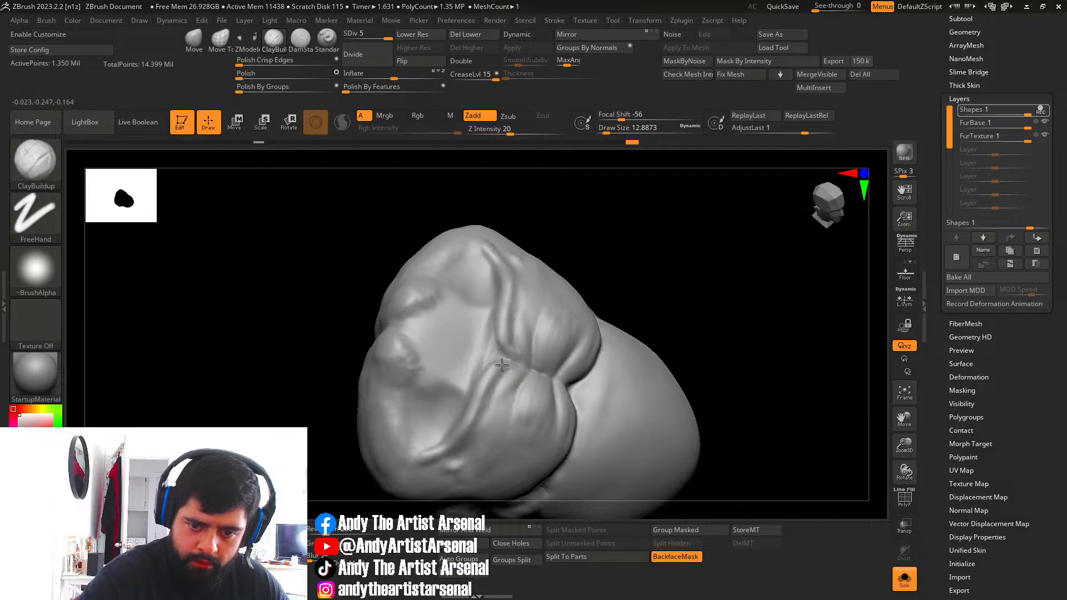
pyautogui.moveTo(498, 368); pyautogui.dragTo(509, 365)
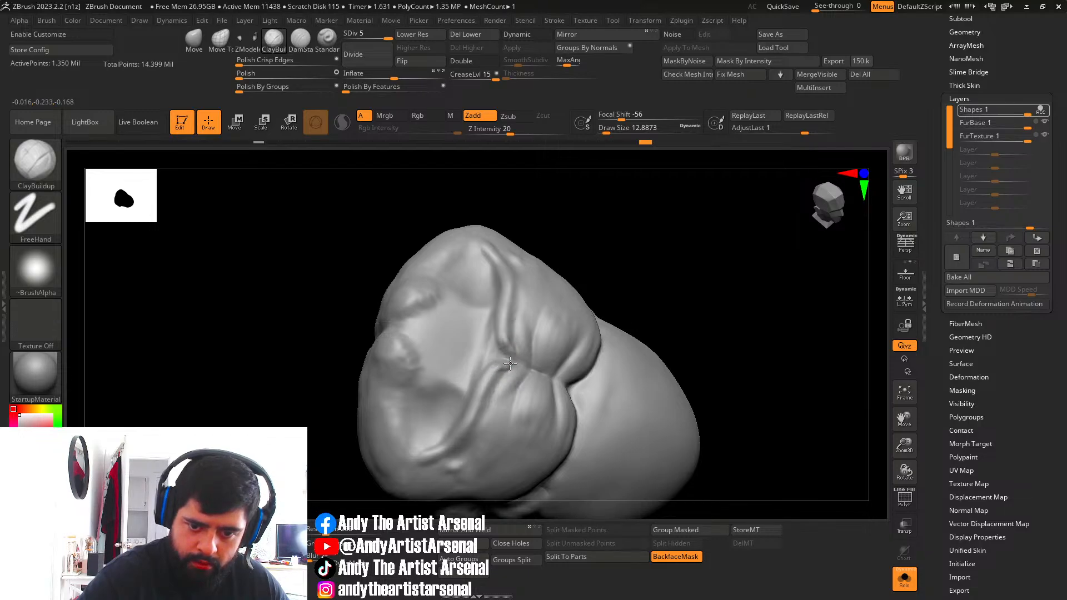
pyautogui.moveTo(509, 364)
pyautogui.mouseDown(button='right')
pyautogui.moveTo(512, 336)
pyautogui.moveTo(497, 307)
pyautogui.mouseUp(button='right')
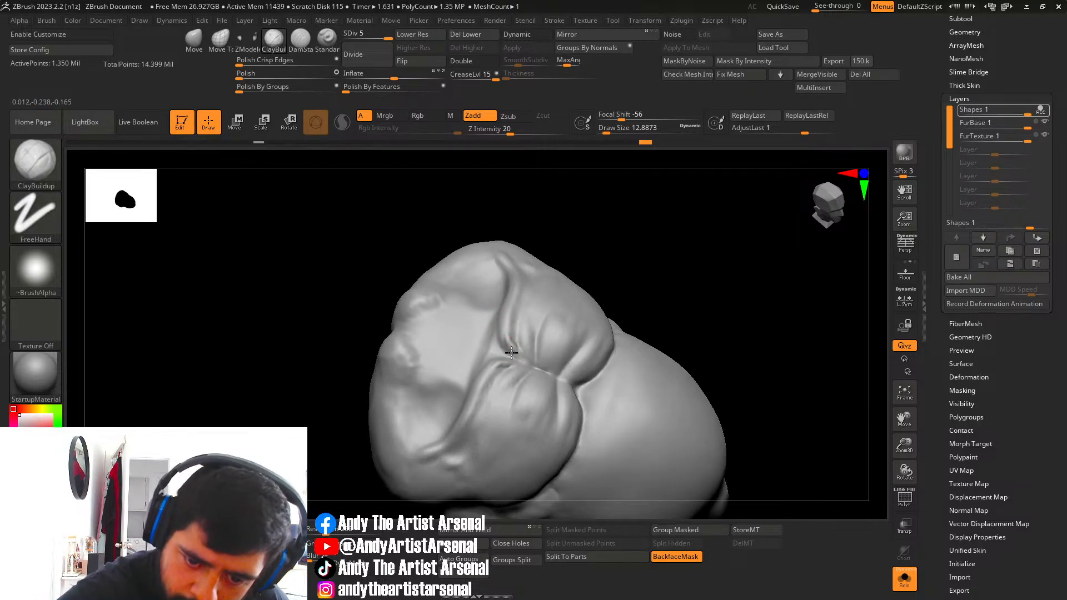
pyautogui.moveTo(499, 336); pyautogui.dragTo(502, 343)
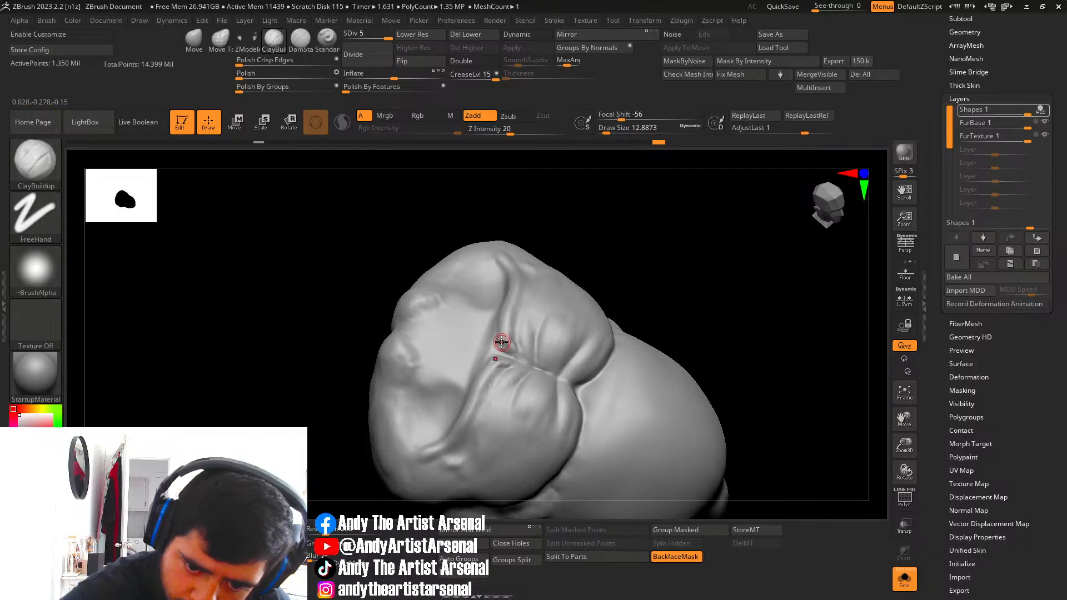
pyautogui.moveTo(501, 328); pyautogui.dragTo(507, 334, button='right')
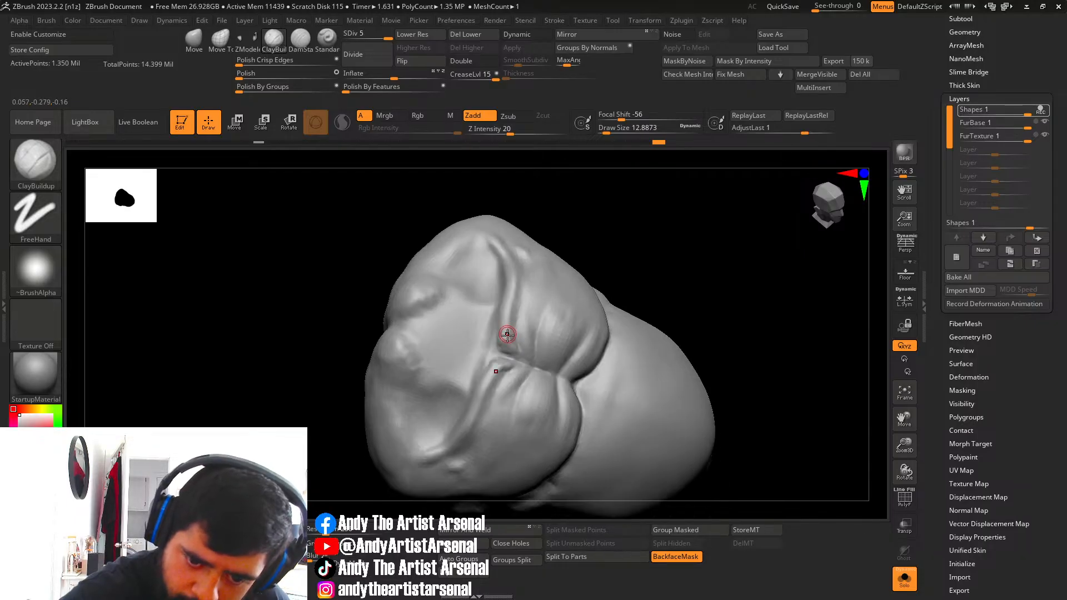
pyautogui.moveTo(506, 337); pyautogui.dragTo(507, 314)
# Add ClayBuildup strokes along the lower edge of the collarbone at draw size 18.11771 and smooth the adjoining upper chest.
pyautogui.moveTo(507, 289); pyautogui.dragTo(514, 347, button='right')
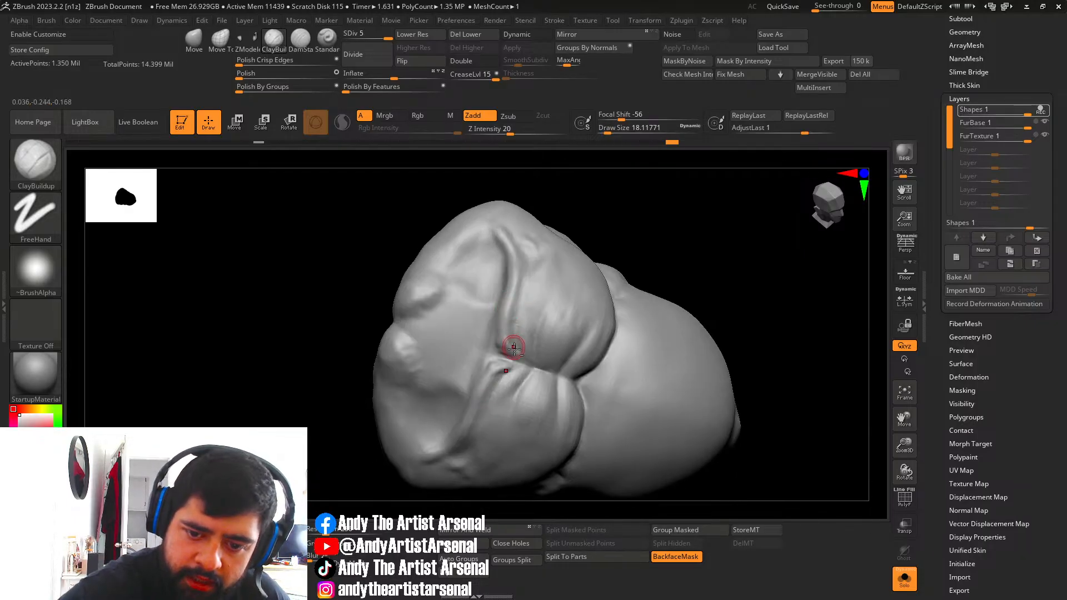
pyautogui.moveTo(514, 308); pyautogui.dragTo(518, 296)
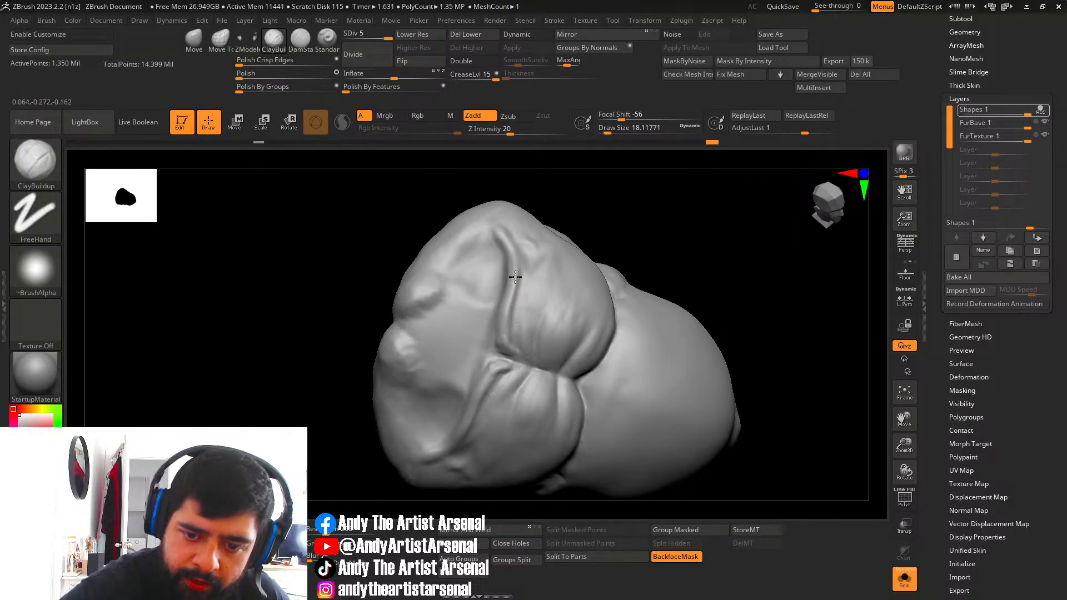
pyautogui.moveTo(510, 306); pyautogui.dragTo(515, 278)
pyautogui.keyDown('shift'); pyautogui.moveTo(515, 271); pyautogui.dragTo(516, 347); pyautogui.keyUp('shift')
pyautogui.press('shift')
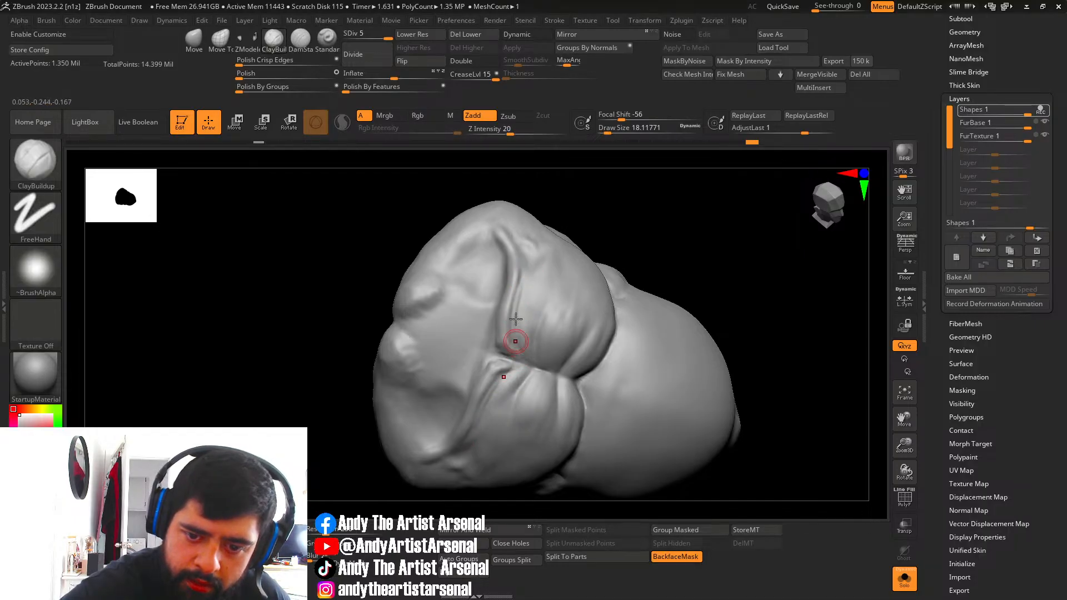
pyautogui.keyDown('shift'); pyautogui.moveTo(531, 245); pyautogui.dragTo(525, 291); pyautogui.keyUp('shift')
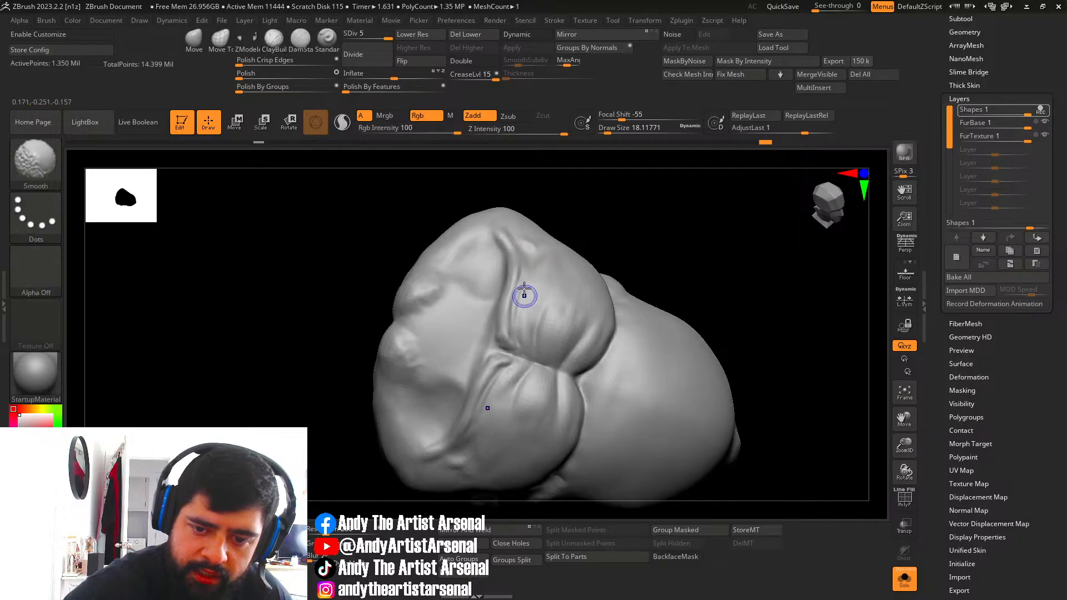
# Build up the lower, fuller part of the pectorals with ClayBuildup strokes at draw size 39.51486.
pyautogui.moveTo(556, 244)
pyautogui.keyDown('ctrl'); pyautogui.mouseDown(button='right')
pyautogui.moveTo(621, 302)
pyautogui.moveTo(595, 354)
pyautogui.moveTo(629, 348)
pyautogui.moveTo(605, 317)
pyautogui.moveTo(575, 371)
pyautogui.moveTo(595, 378)
pyautogui.moveTo(604, 361)
pyautogui.moveTo(583, 393)
pyautogui.moveTo(579, 226)
pyautogui.moveTo(571, 273)
pyautogui.mouseUp(button='right'); pyautogui.keyUp('ctrl')
pyautogui.press('s')
pyautogui.click(594, 324)
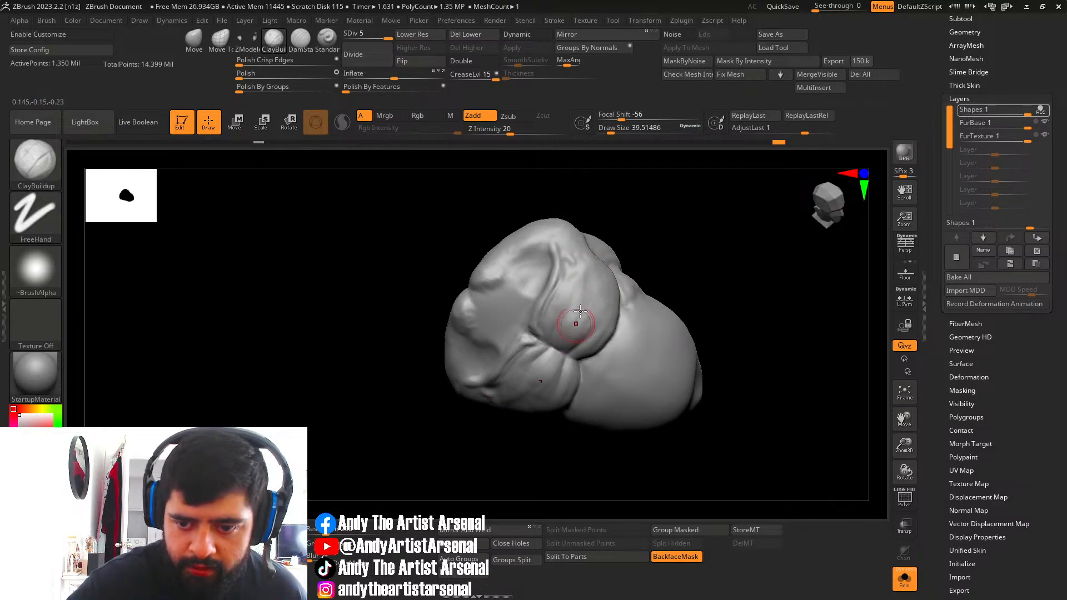
pyautogui.moveTo(597, 304); pyautogui.dragTo(594, 274, button='right')
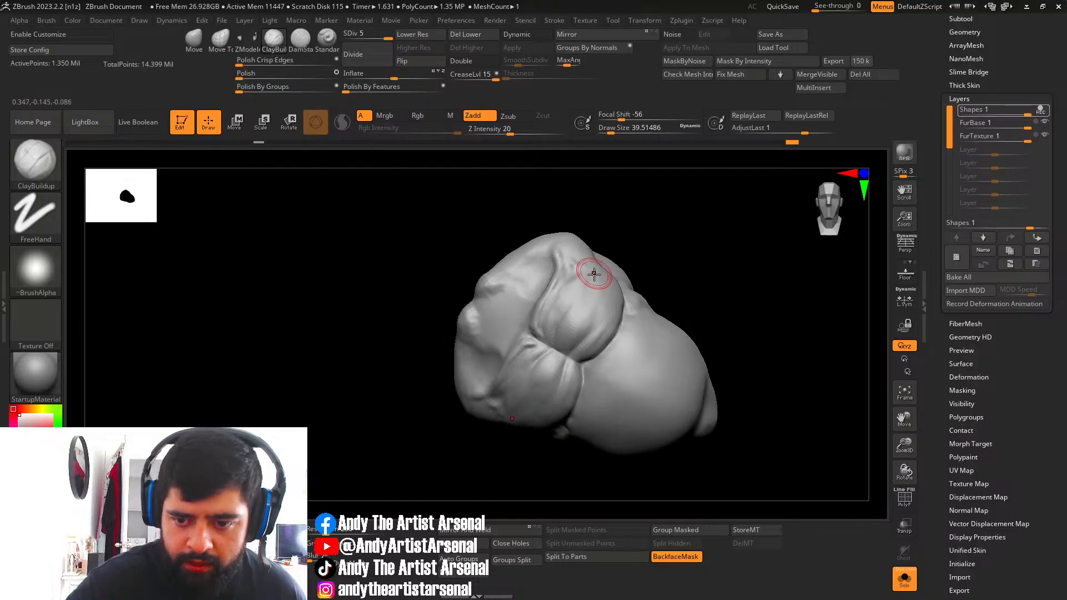
pyautogui.moveTo(579, 326)
pyautogui.mouseDown(button='right')
pyautogui.moveTo(552, 315)
pyautogui.moveTo(607, 281)
pyautogui.mouseUp(button='right')
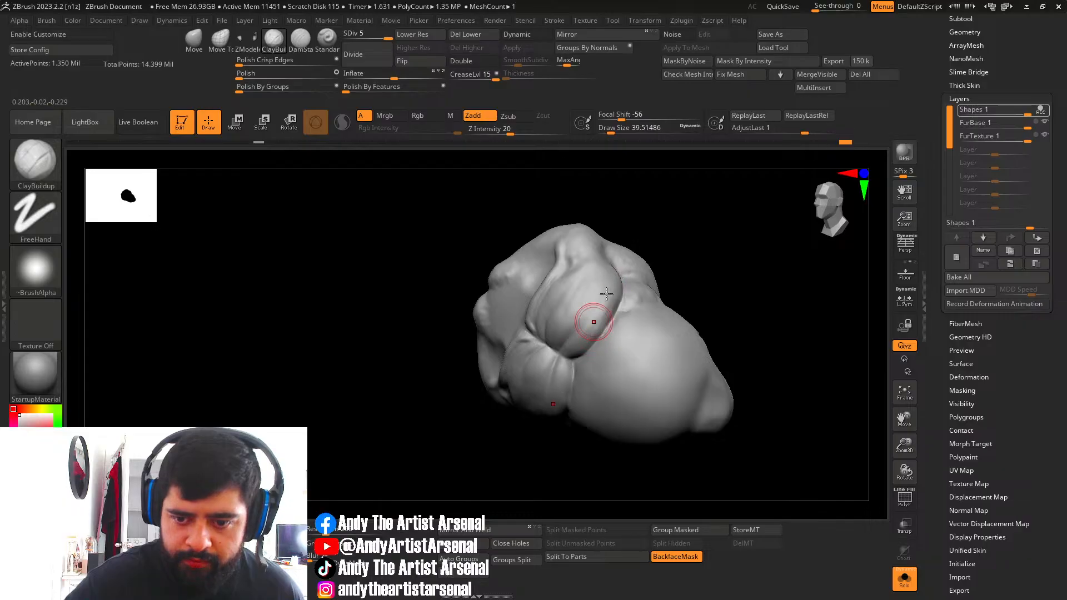
pyautogui.moveTo(590, 317); pyautogui.dragTo(517, 363, button='right')
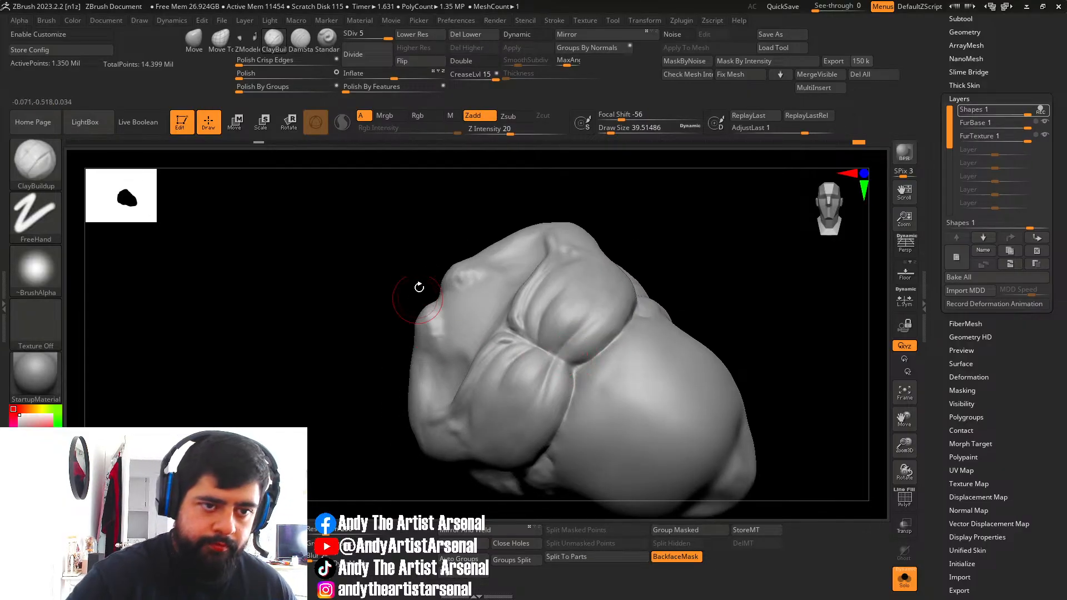
# Reshape the inner lower corners of the pectorals with Move at draw size 53.423 and crease their junction with DamStandard at 24.29911.
pyautogui.press('b')
pyautogui.press('m')
pyautogui.press('v')
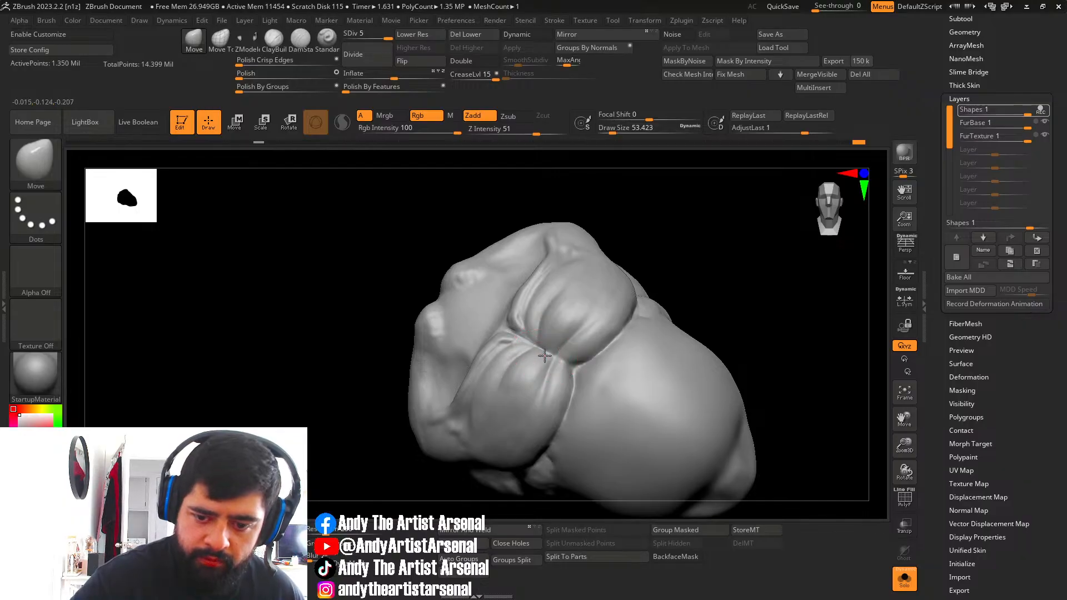
pyautogui.moveTo(545, 357); pyautogui.dragTo(568, 358)
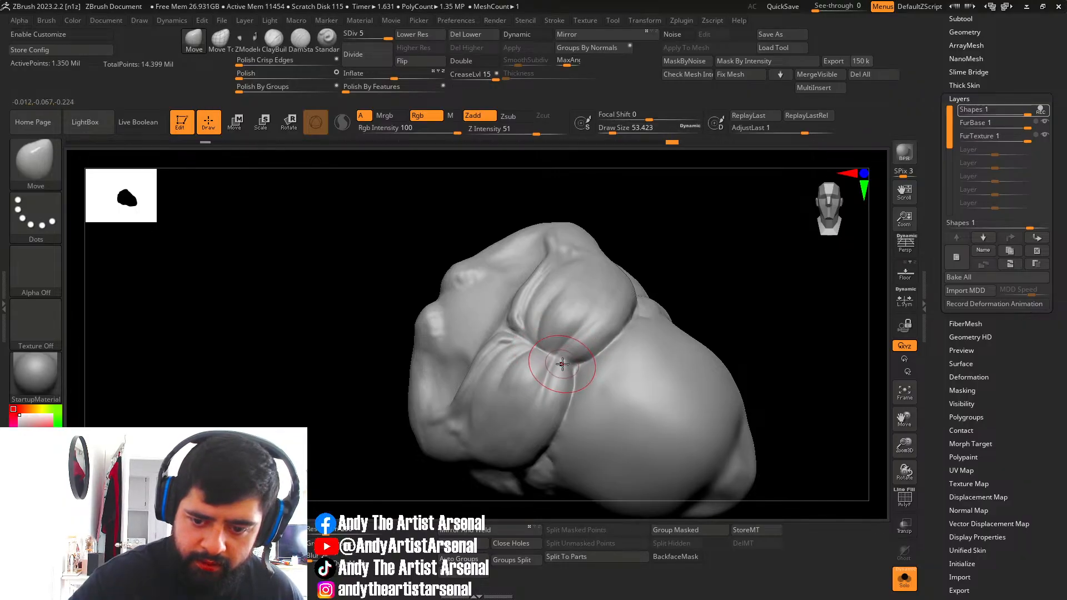
pyautogui.click(302, 42)
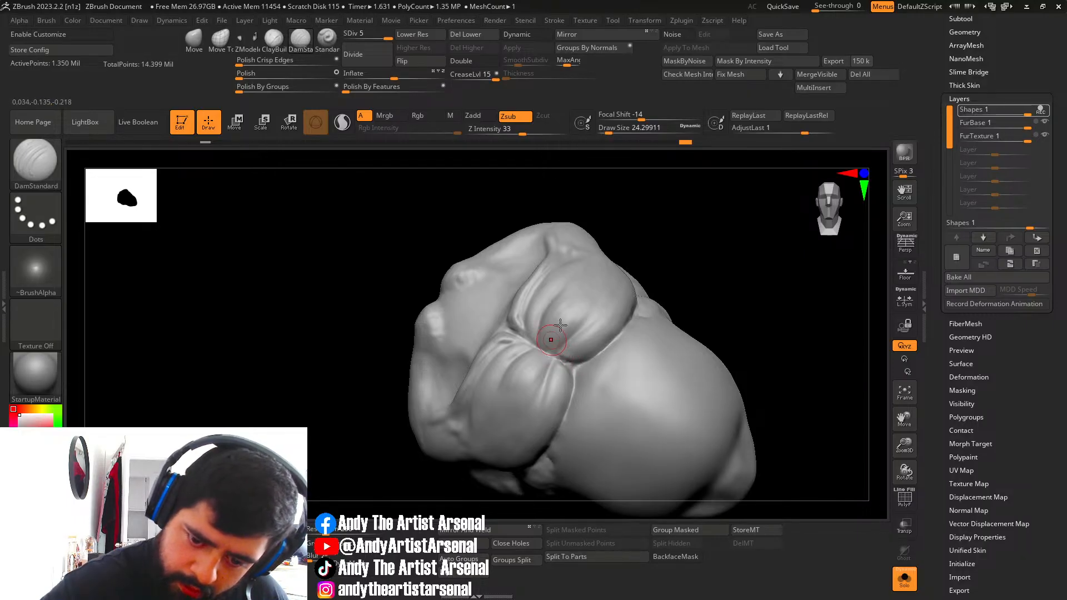
pyautogui.moveTo(554, 334)
pyautogui.mouseDown(button='right')
pyautogui.moveTo(548, 305)
pyautogui.moveTo(563, 300)
pyautogui.moveTo(571, 322)
pyautogui.moveTo(551, 356)
pyautogui.mouseUp(button='right')
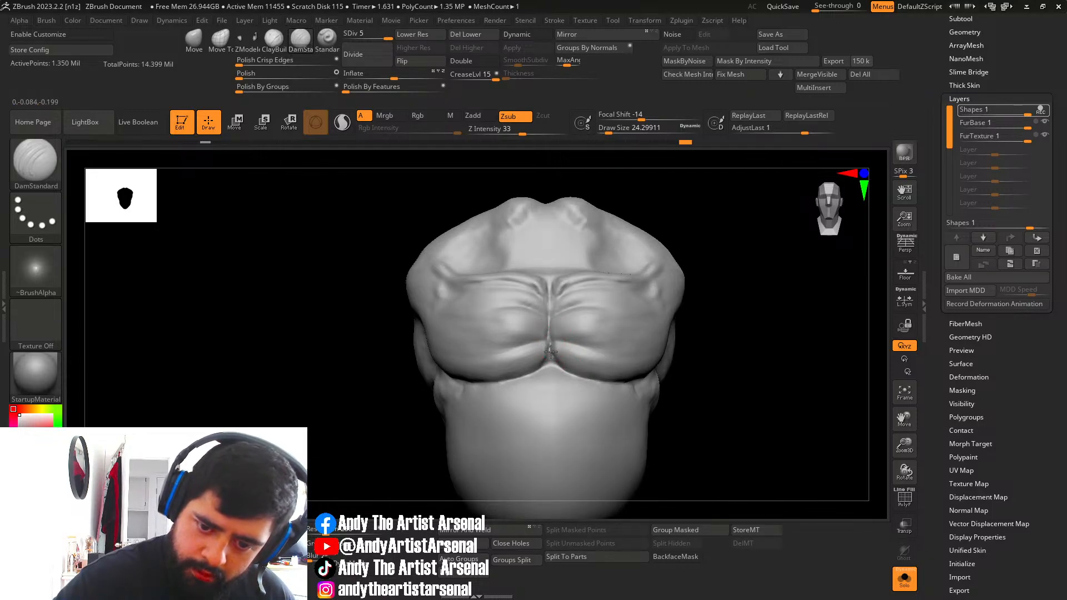
pyautogui.moveTo(595, 359); pyautogui.dragTo(507, 317, button='right')
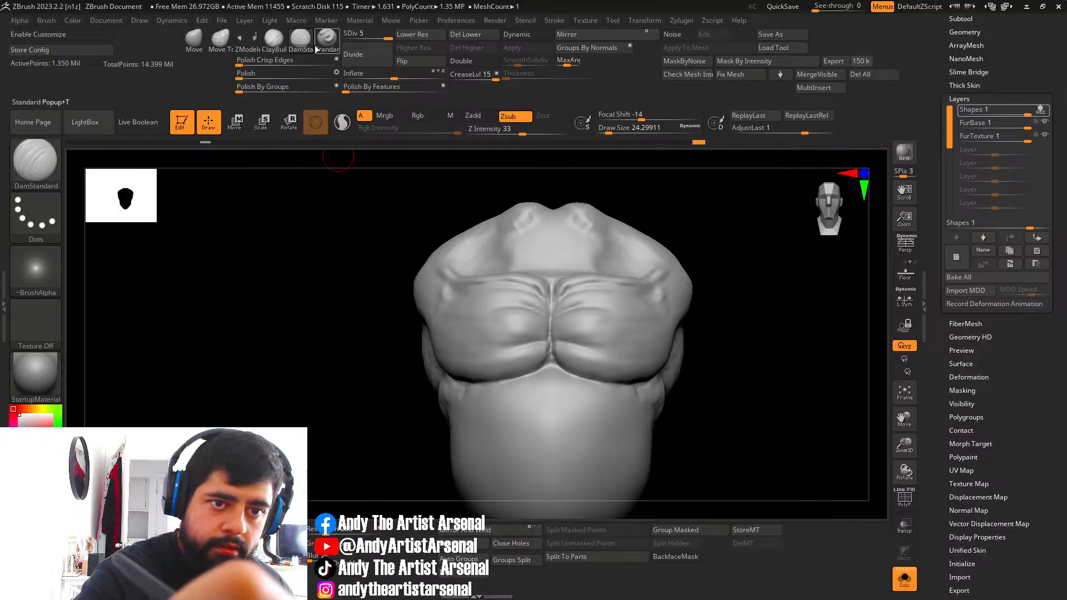
# Build up the upper belly just beneath the pectorals with ClayBuildup at draw size 43.91316 and smooth it.
pyautogui.click(273, 39)
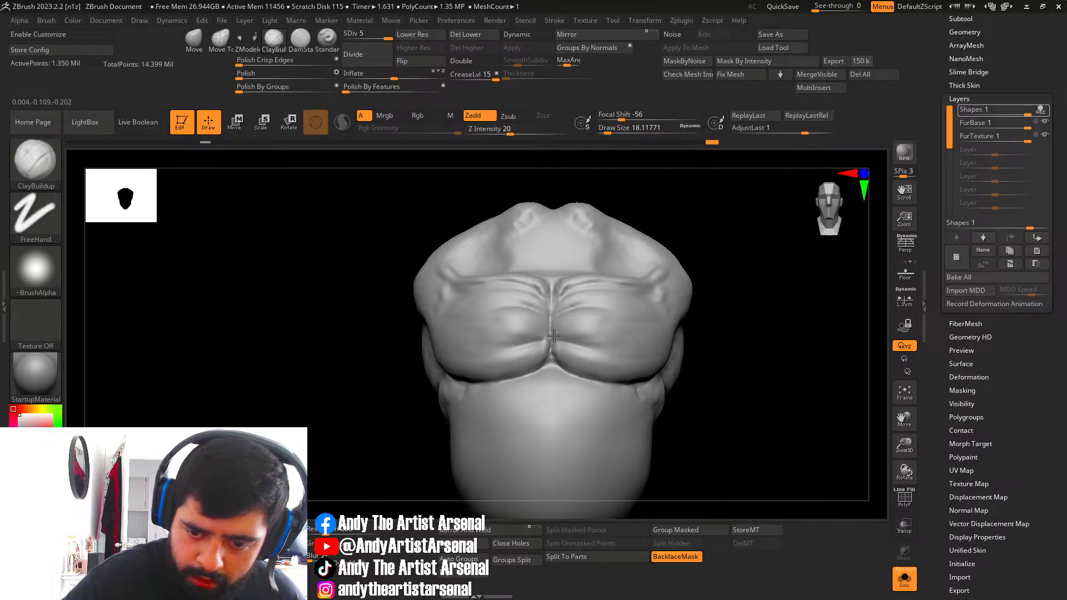
pyautogui.moveTo(586, 335)
pyautogui.mouseDown(button='right')
pyautogui.moveTo(573, 324)
pyautogui.moveTo(555, 365)
pyautogui.moveTo(573, 367)
pyautogui.mouseUp(button='right')
pyautogui.press('s')
pyautogui.moveTo(574, 365); pyautogui.dragTo(577, 365)
pyautogui.moveTo(583, 374); pyautogui.dragTo(564, 390, button='right')
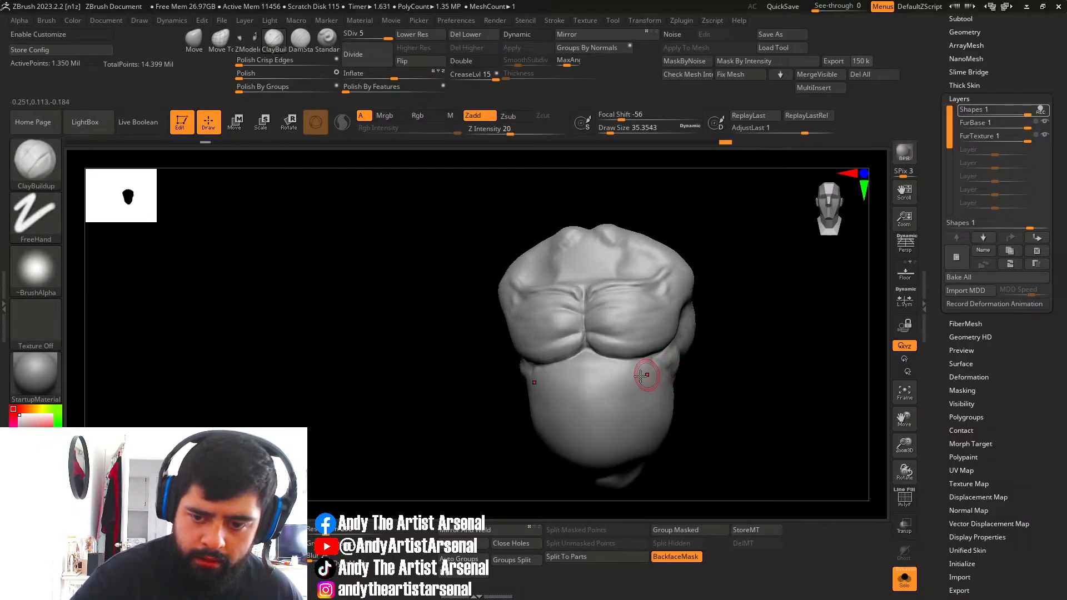
pyautogui.moveTo(648, 374)
pyautogui.mouseDown(button='right')
pyautogui.moveTo(602, 369)
pyautogui.moveTo(583, 352)
pyautogui.moveTo(614, 353)
pyautogui.moveTo(598, 400)
pyautogui.moveTo(576, 357)
pyautogui.mouseUp(button='right')
pyautogui.moveTo(567, 352)
pyautogui.mouseDown()
pyautogui.moveTo(559, 385)
pyautogui.moveTo(588, 339)
pyautogui.mouseUp()
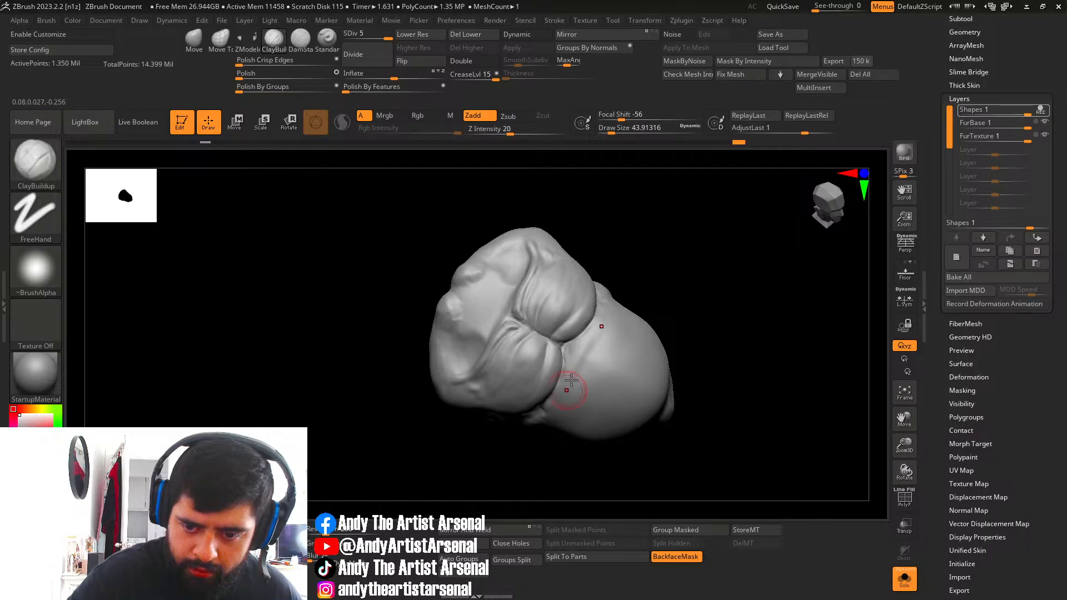
pyautogui.press('shift')
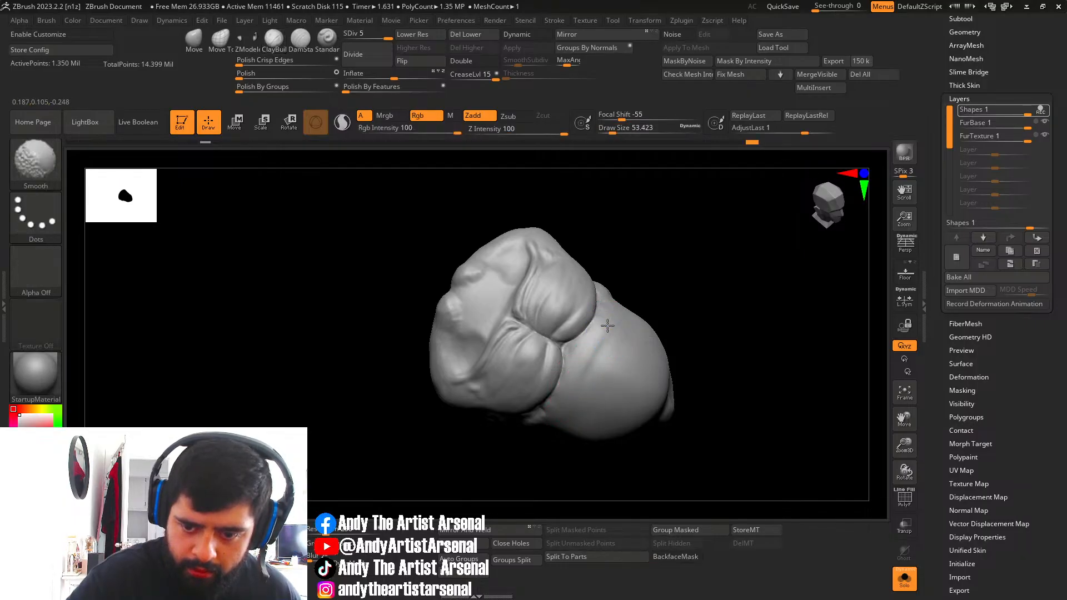
# Add broad ClayBuildup volume across the belly at draw size 81.35816 and smooth the surface.
pyautogui.moveTo(614, 377)
pyautogui.mouseDown(button='right')
pyautogui.moveTo(605, 405)
pyautogui.moveTo(616, 360)
pyautogui.mouseUp(button='right')
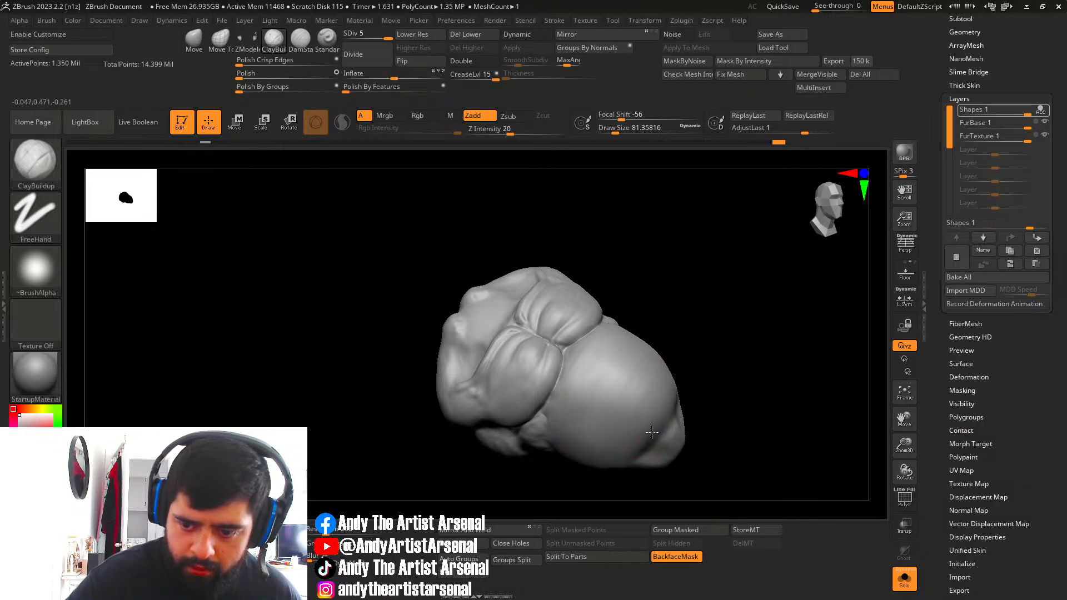
pyautogui.moveTo(652, 432)
pyautogui.mouseDown(button='right')
pyautogui.moveTo(657, 393)
pyautogui.moveTo(645, 393)
pyautogui.moveTo(641, 419)
pyautogui.moveTo(650, 350)
pyautogui.moveTo(639, 408)
pyautogui.moveTo(597, 341)
pyautogui.moveTo(614, 369)
pyautogui.mouseUp(button='right')
pyautogui.press('shift')
pyautogui.press('ctrl')
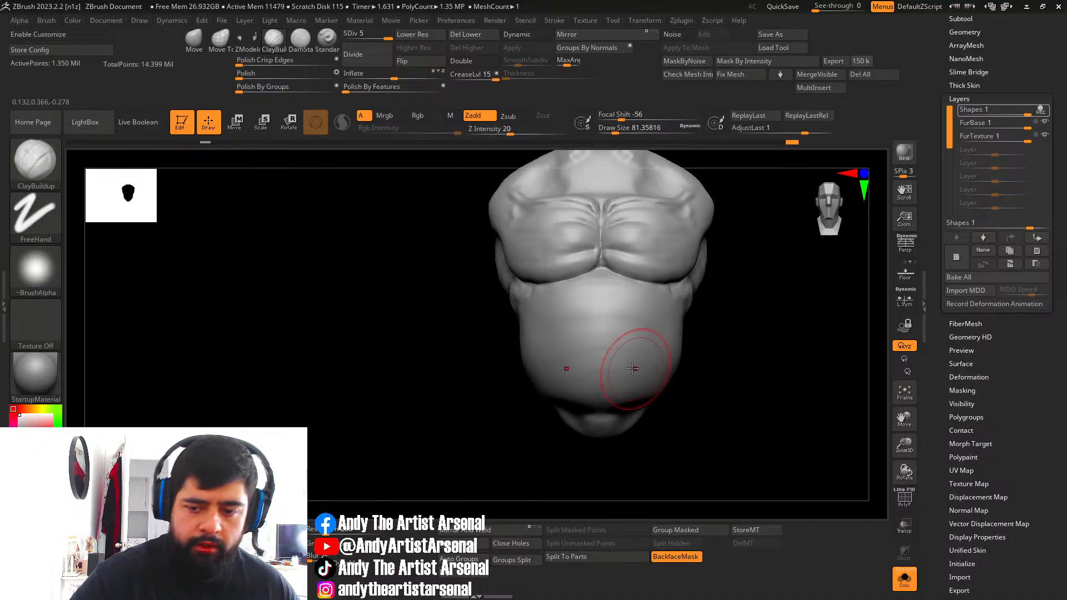
# Carve a small navel on the belly's centre line with ClayBuildup at draw size 3.97182.
pyautogui.press('s')
pyautogui.moveTo(617, 368); pyautogui.dragTo(601, 366)
pyautogui.keyDown('ctrl'); pyautogui.moveTo(602, 365); pyautogui.dragTo(609, 360, button='right'); pyautogui.keyUp('ctrl')
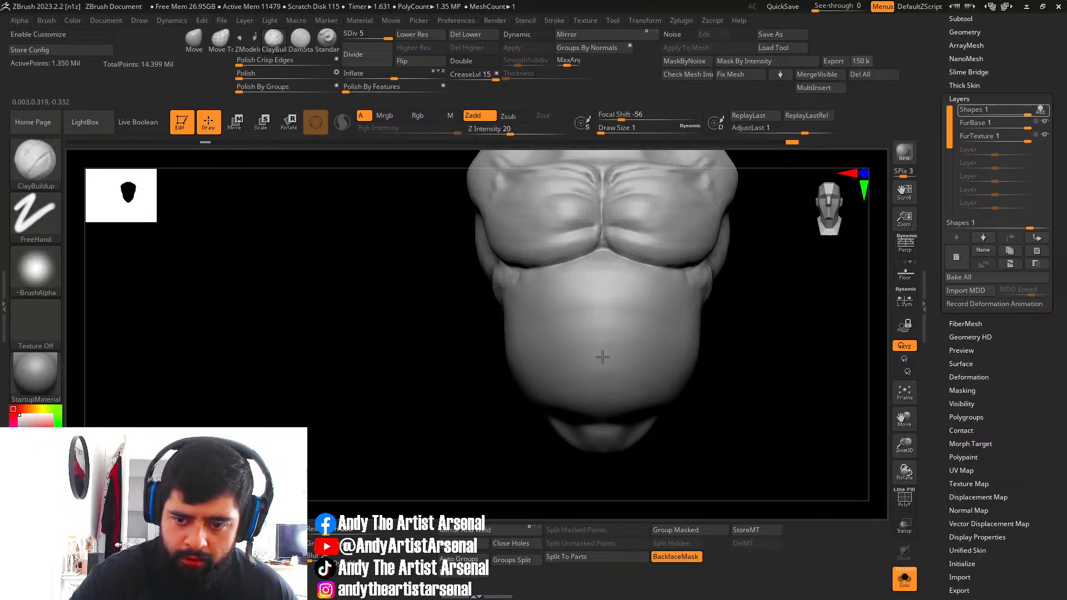
pyautogui.press('s')
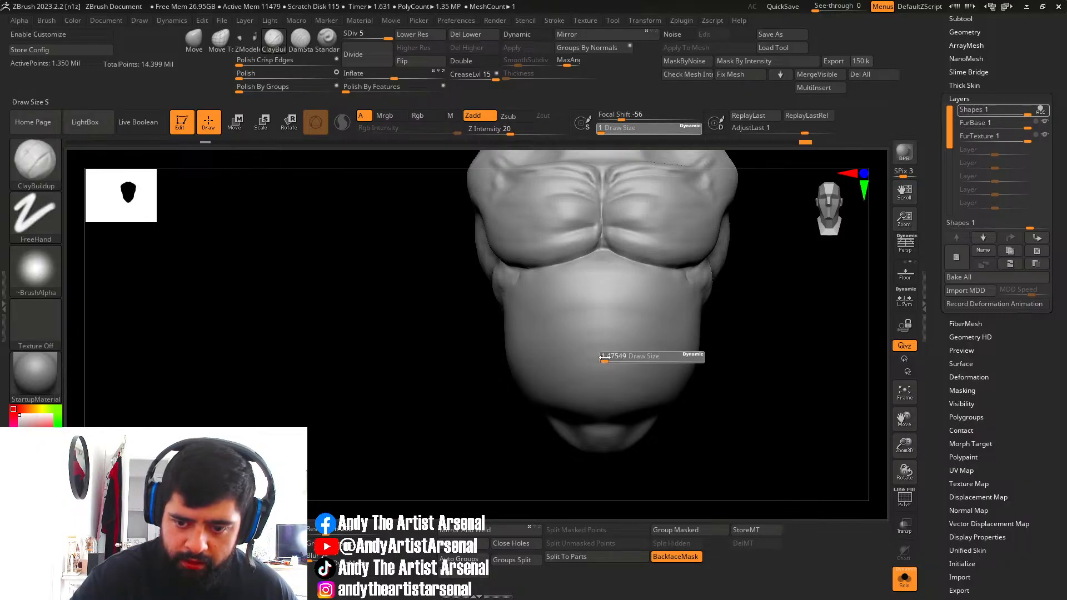
pyautogui.moveTo(605, 357); pyautogui.dragTo(605, 358)
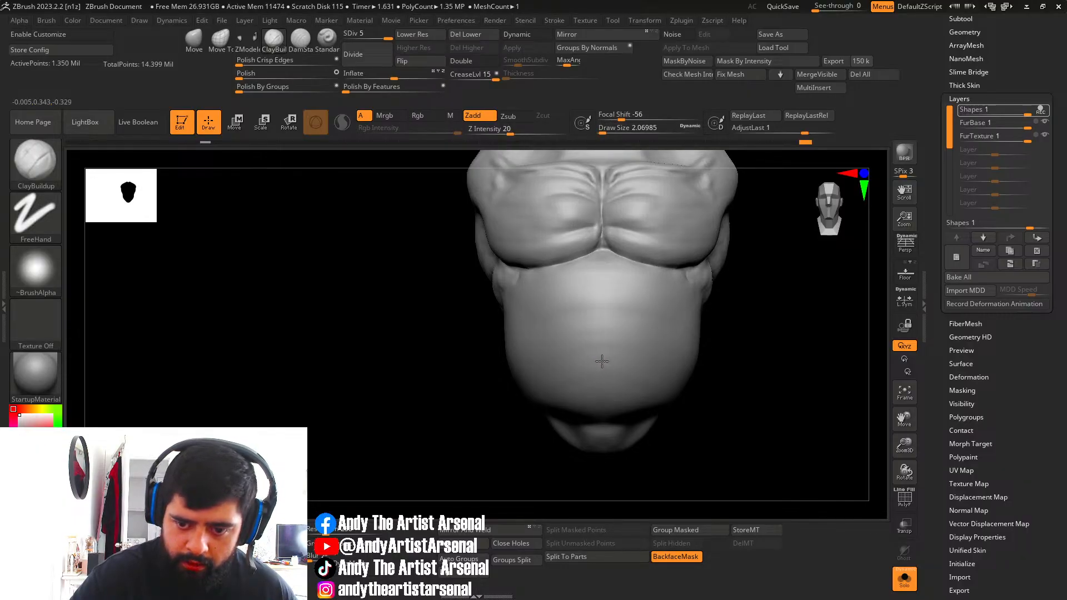
pyautogui.keyDown('ctrl'); pyautogui.moveTo(616, 362); pyautogui.dragTo(603, 362, button='right'); pyautogui.keyUp('ctrl')
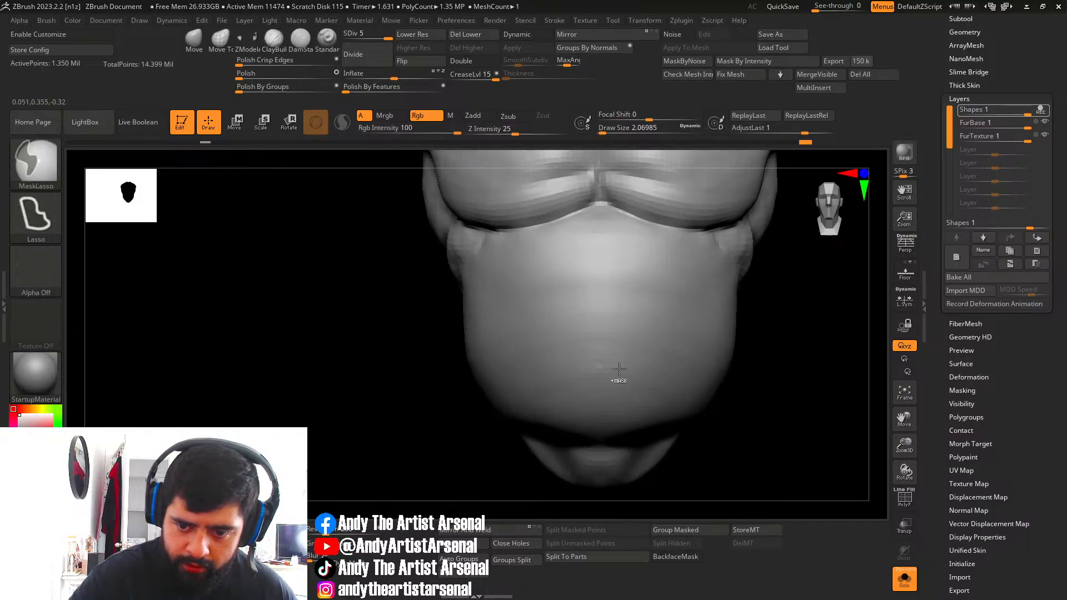
pyautogui.press('s')
pyautogui.moveTo(601, 360); pyautogui.dragTo(602, 362)
pyautogui.press('s')
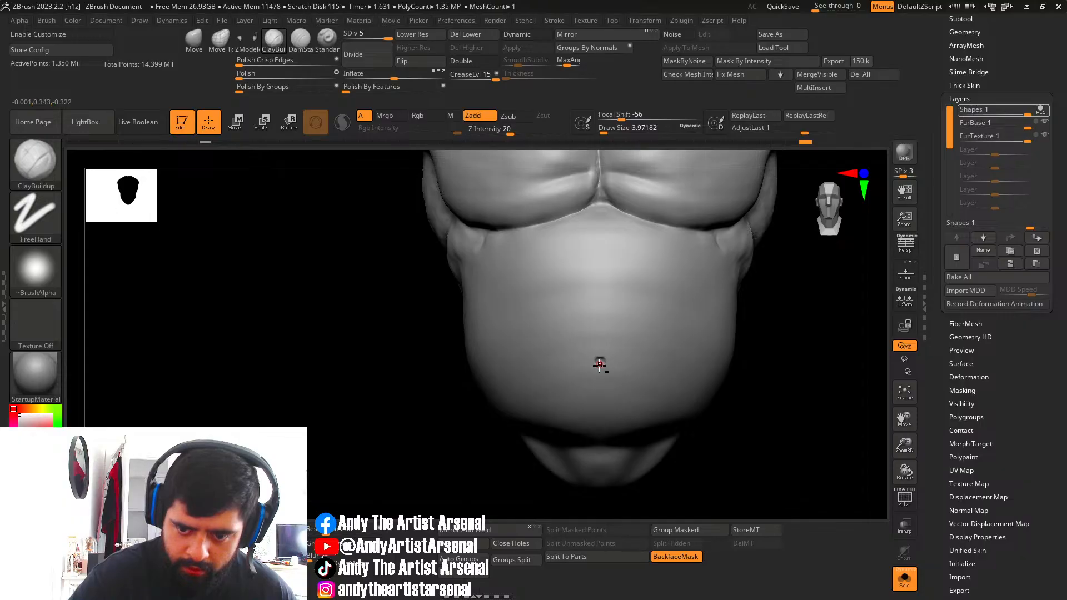
pyautogui.moveTo(601, 361)
pyautogui.mouseDown(button='right')
pyautogui.moveTo(612, 371)
pyautogui.moveTo(604, 356)
pyautogui.mouseUp(button='right')
pyautogui.moveTo(603, 356)
pyautogui.mouseDown(button='right')
pyautogui.moveTo(602, 338)
pyautogui.moveTo(600, 353)
pyautogui.moveTo(563, 335)
pyautogui.mouseUp(button='right')
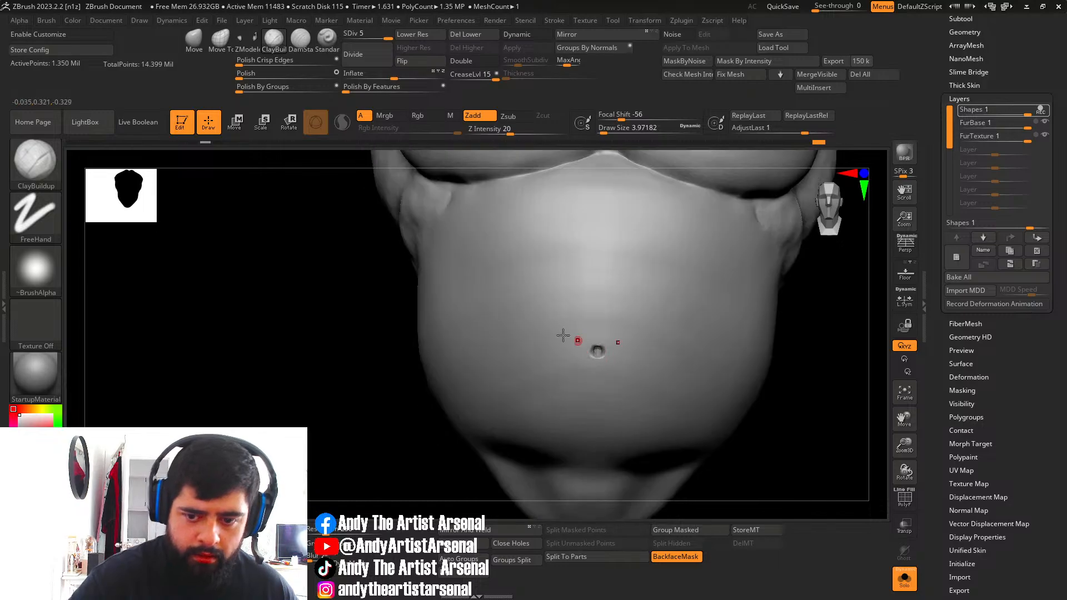
# Reshape the navel into a flatter opening with the Move brush at draw size 15.38363.
pyautogui.click(199, 47)
pyautogui.press('s')
pyautogui.click(615, 341)
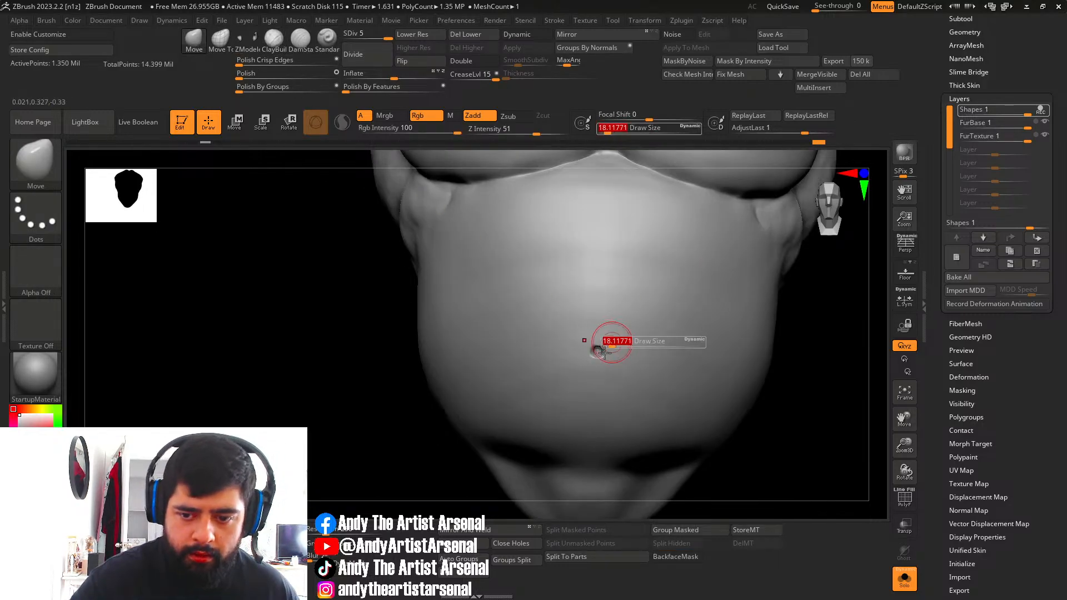
pyautogui.press('[')
pyautogui.press('[')
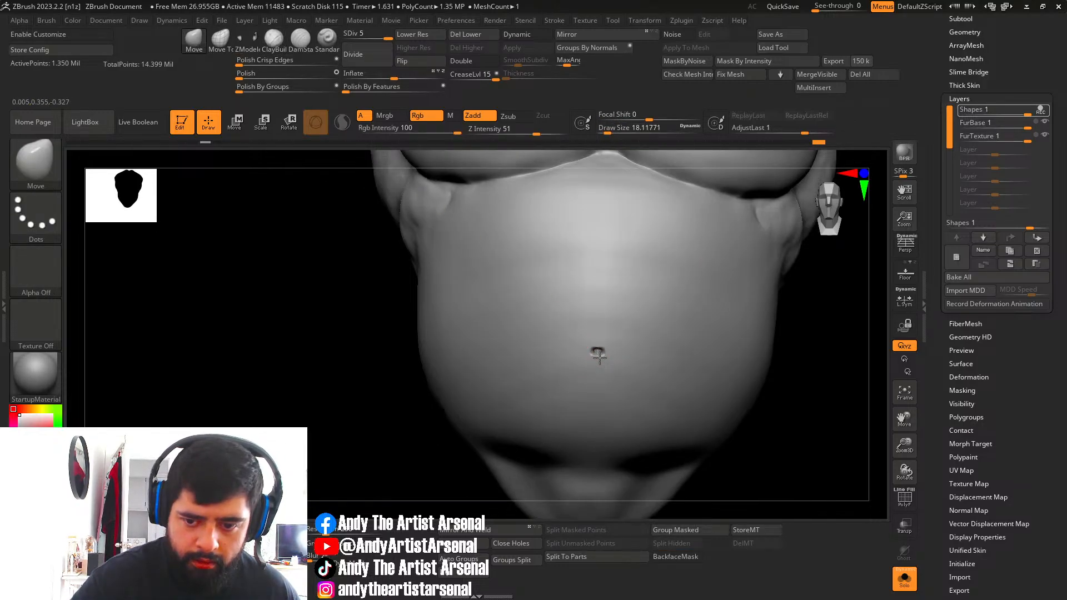
pyautogui.moveTo(604, 352); pyautogui.dragTo(601, 353)
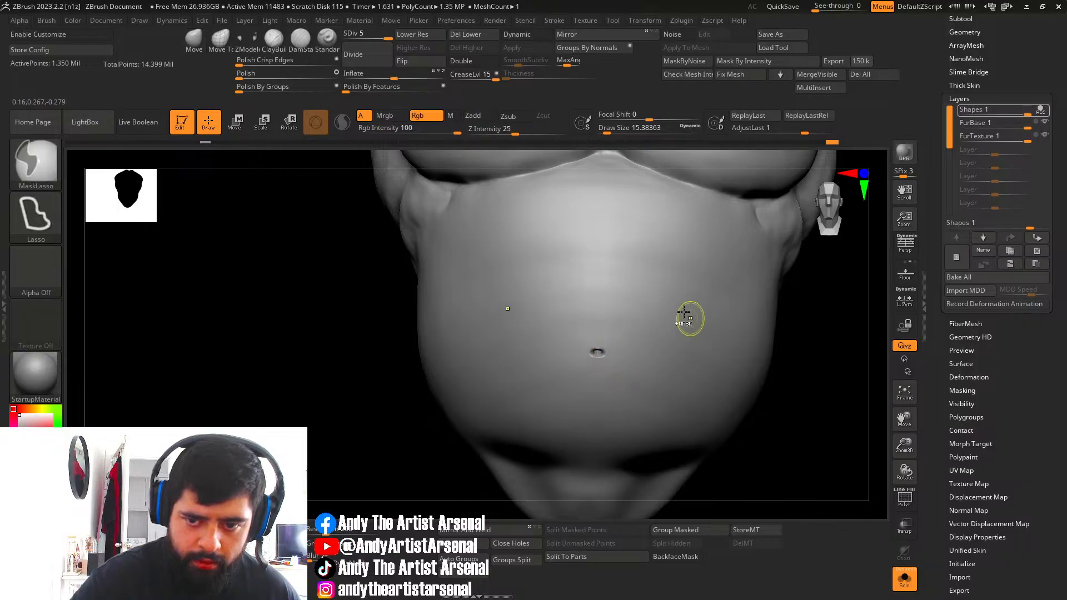
# Bring back the whole figure and build up the lower belly around the navel with ClayBuildup at draw size 75.29564.
pyautogui.moveTo(689, 318)
pyautogui.keyDown('ctrl'); pyautogui.mouseDown(button='right')
pyautogui.moveTo(728, 268)
pyautogui.moveTo(674, 300)
pyautogui.moveTo(729, 295)
pyautogui.moveTo(608, 364)
pyautogui.moveTo(625, 367)
pyautogui.moveTo(553, 386)
pyautogui.moveTo(578, 383)
pyautogui.mouseUp(button='right'); pyautogui.keyUp('ctrl')
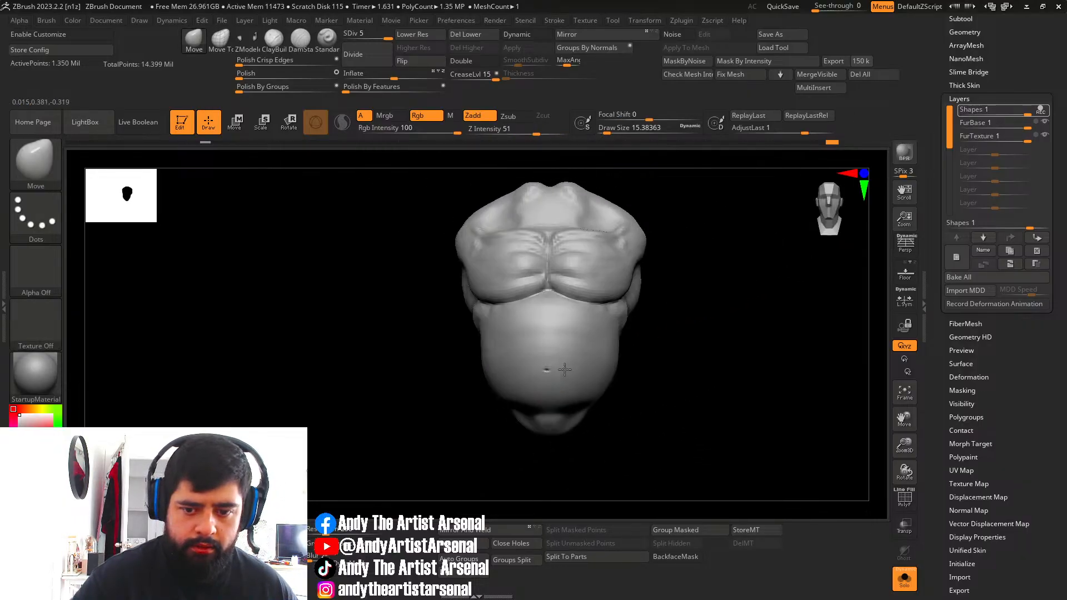
pyautogui.click(274, 44)
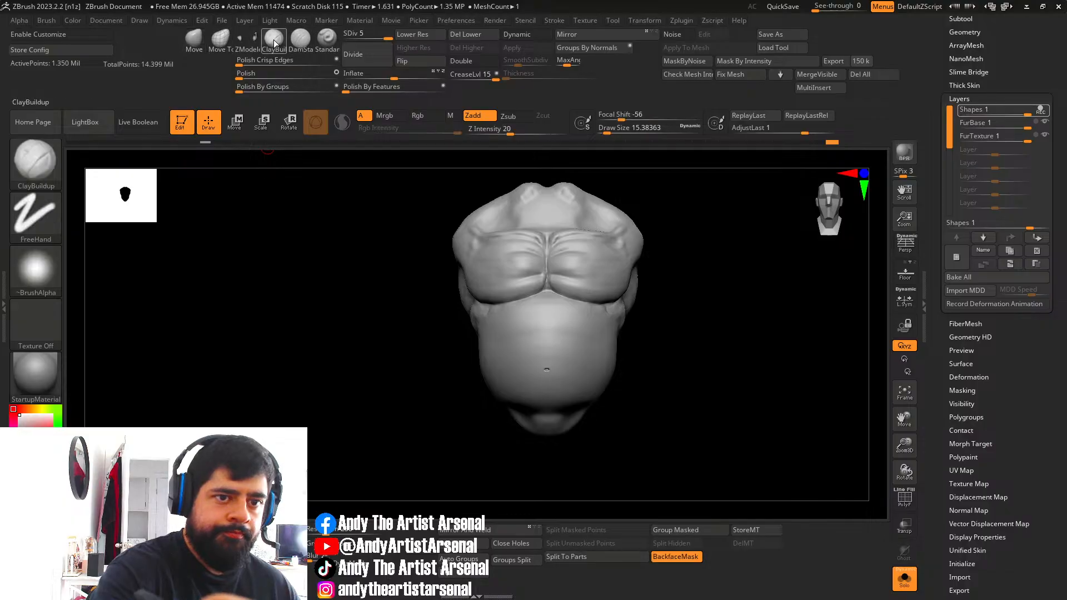
pyautogui.moveTo(561, 371); pyautogui.dragTo(542, 343, button='right')
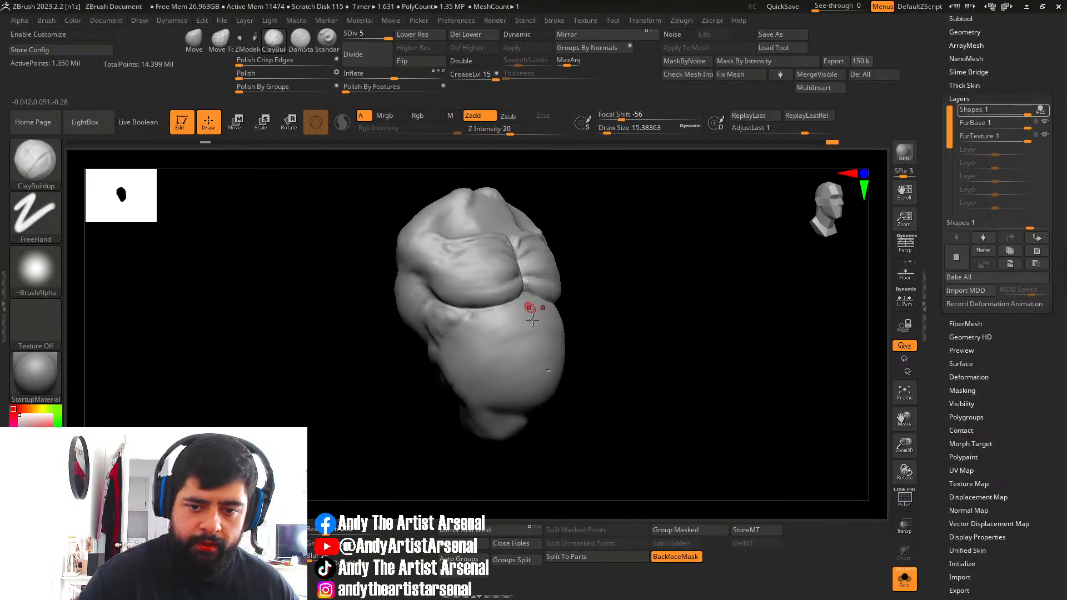
pyautogui.press('s')
pyautogui.moveTo(542, 344); pyautogui.dragTo(544, 344)
pyautogui.keyDown('shift'); pyautogui.moveTo(576, 382); pyautogui.dragTo(679, 364, button='right'); pyautogui.keyUp('shift')
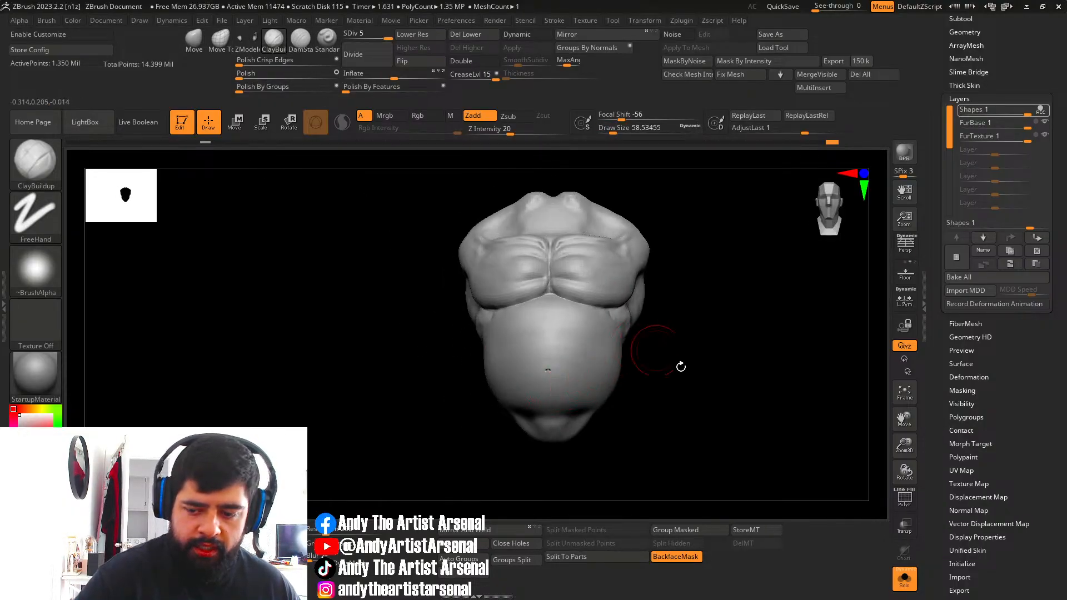
pyautogui.click(904, 578)
pyautogui.moveTo(612, 381)
pyautogui.mouseDown(button='right')
pyautogui.moveTo(548, 396)
pyautogui.moveTo(512, 382)
pyautogui.mouseUp(button='right')
pyautogui.press(']')
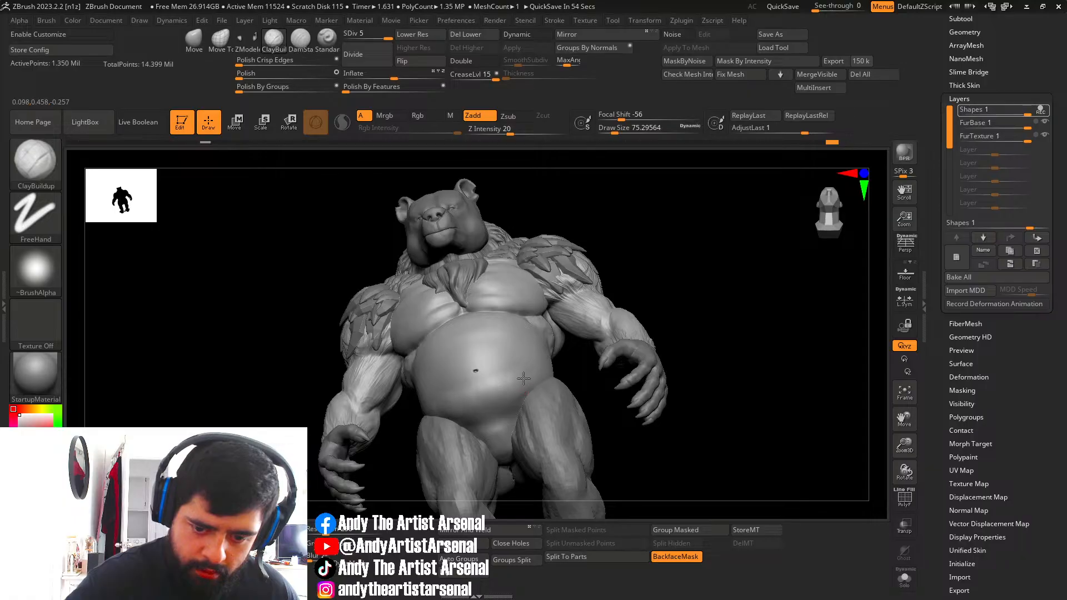
pyautogui.moveTo(539, 384); pyautogui.dragTo(494, 394, button='right')
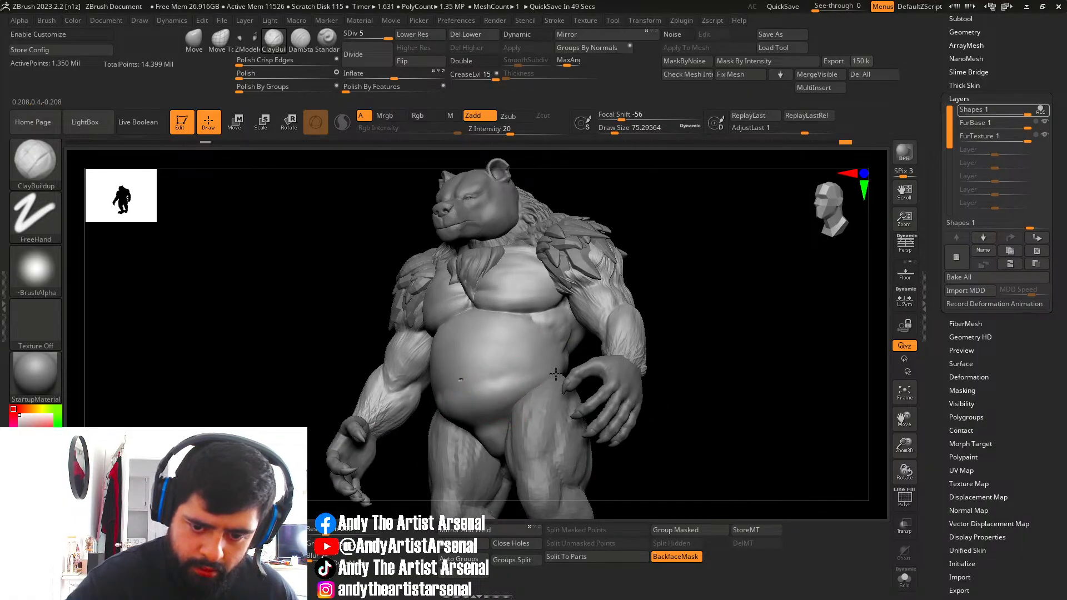
pyautogui.moveTo(556, 374); pyautogui.dragTo(533, 389, button='right')
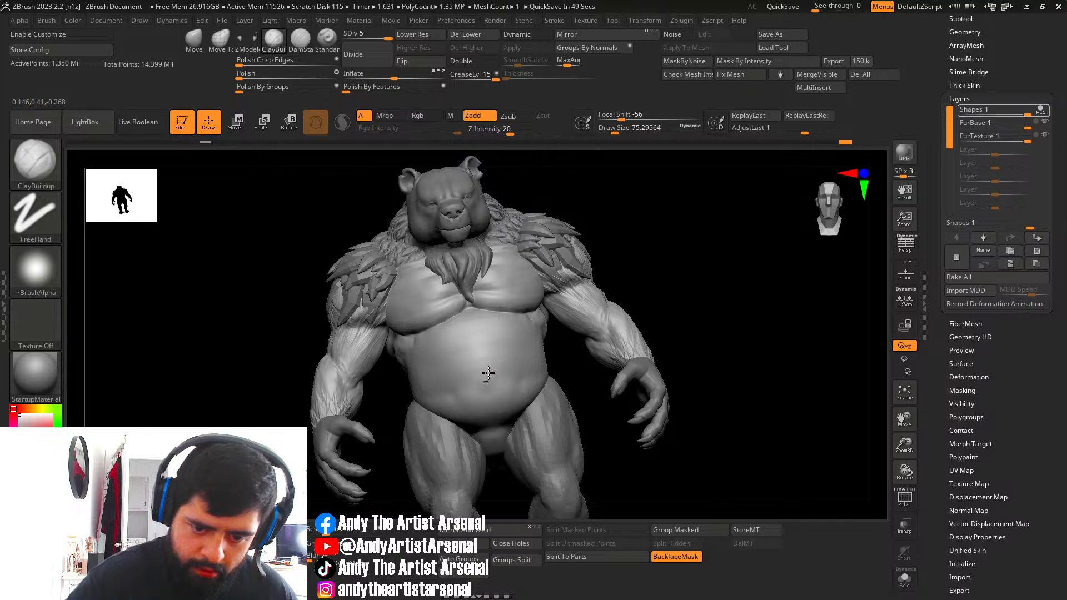
pyautogui.moveTo(515, 389); pyautogui.dragTo(489, 401, button='right')
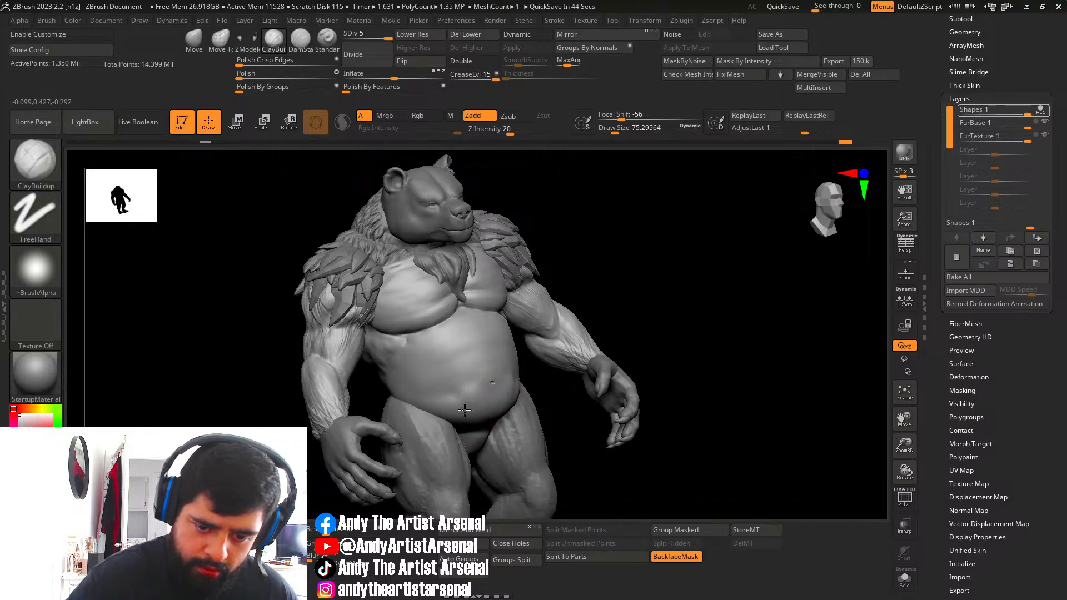
# Fill out the belly's sides and flanks with ClayBuildup strokes at draw size 115.23698.
pyautogui.moveTo(536, 369)
pyautogui.keyDown('ctrl'); pyautogui.mouseDown(button='right')
pyautogui.moveTo(520, 341)
pyautogui.moveTo(476, 369)
pyautogui.moveTo(523, 361)
pyautogui.mouseUp(button='right'); pyautogui.keyUp('ctrl')
pyautogui.press('s')
pyautogui.moveTo(523, 361); pyautogui.dragTo(527, 360)
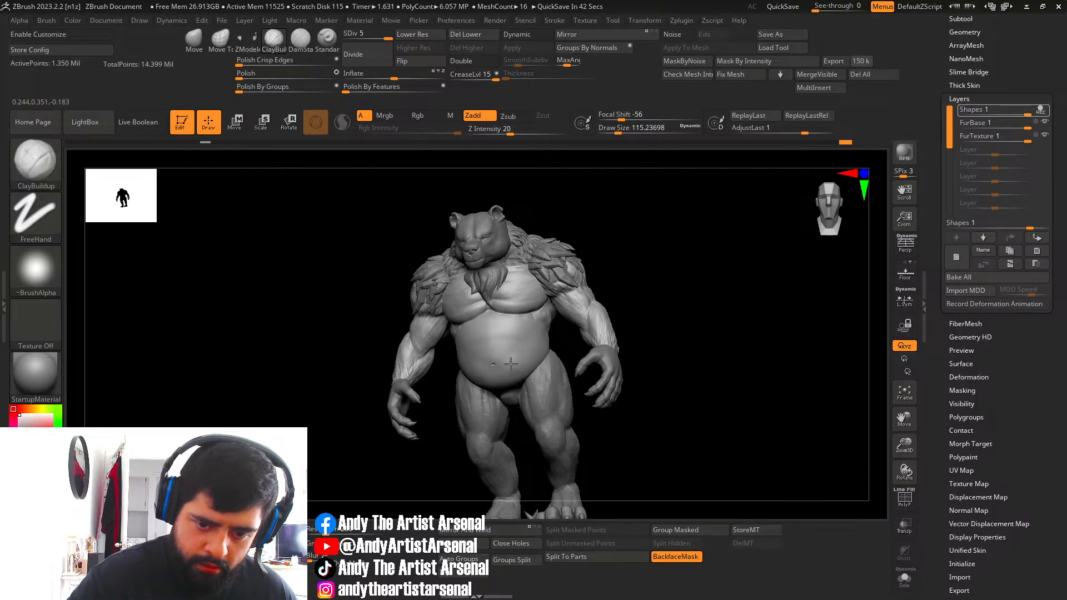
pyautogui.moveTo(521, 350); pyautogui.dragTo(554, 354, button='right')
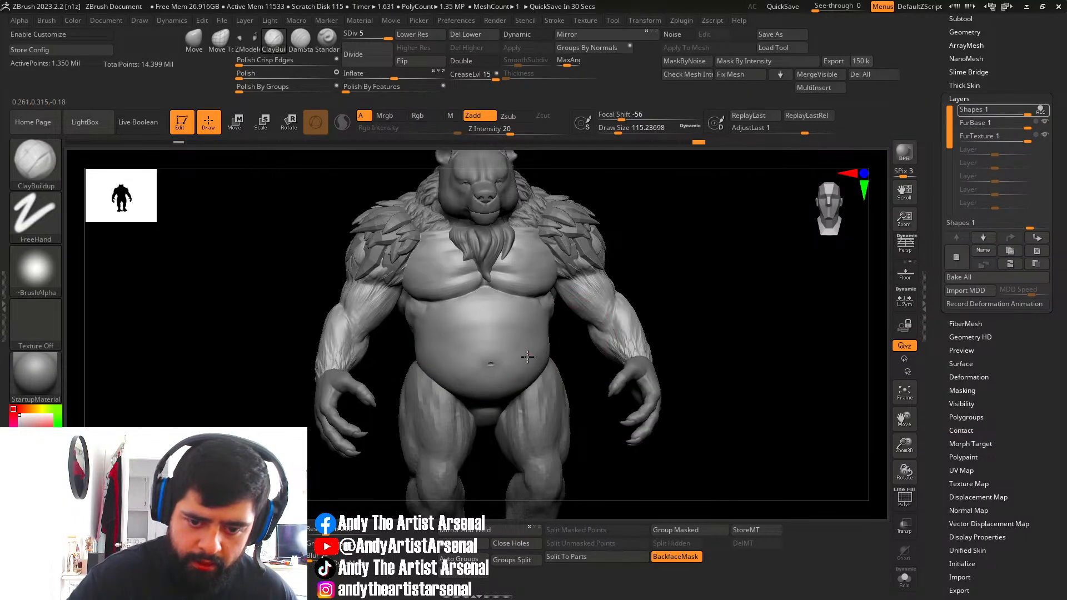
pyautogui.moveTo(483, 413); pyautogui.dragTo(476, 341, button='right')
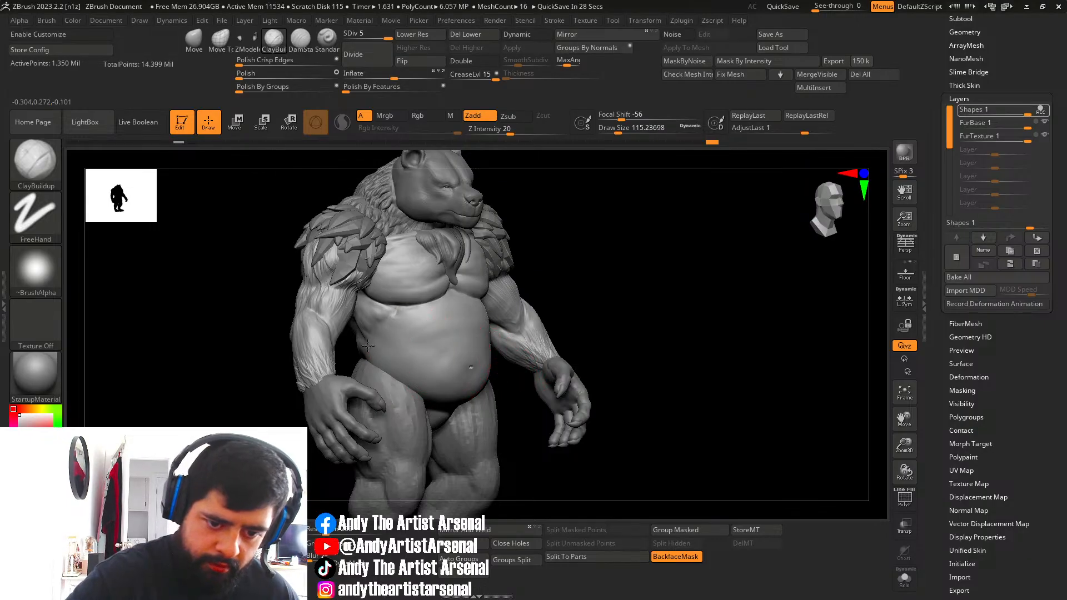
# Build up the upper belly and flanks beneath the chest with ClayBuildup at draw size 115.23698.
pyautogui.moveTo(392, 366); pyautogui.dragTo(384, 336)
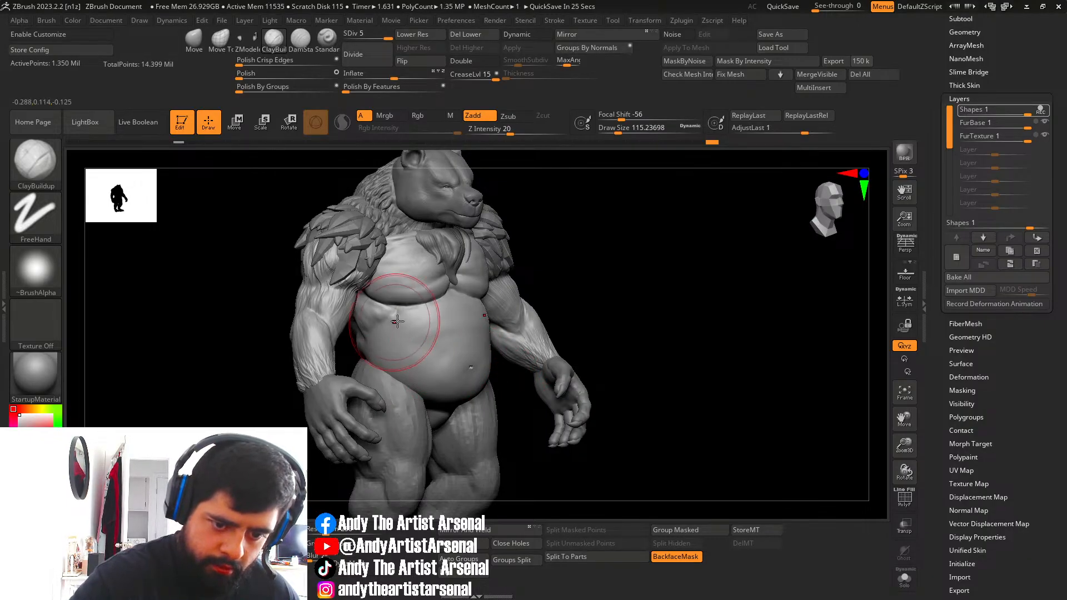
pyautogui.moveTo(518, 329)
pyautogui.keyDown('ctrl'); pyautogui.mouseDown(button='right')
pyautogui.moveTo(525, 342)
pyautogui.moveTo(510, 351)
pyautogui.moveTo(448, 331)
pyautogui.mouseUp(button='right'); pyautogui.keyUp('ctrl')
pyautogui.moveTo(448, 331)
pyautogui.keyDown('ctrl'); pyautogui.mouseDown(button='right')
pyautogui.moveTo(452, 345)
pyautogui.moveTo(462, 333)
pyautogui.moveTo(417, 322)
pyautogui.moveTo(450, 328)
pyautogui.mouseUp(button='right'); pyautogui.keyUp('ctrl')
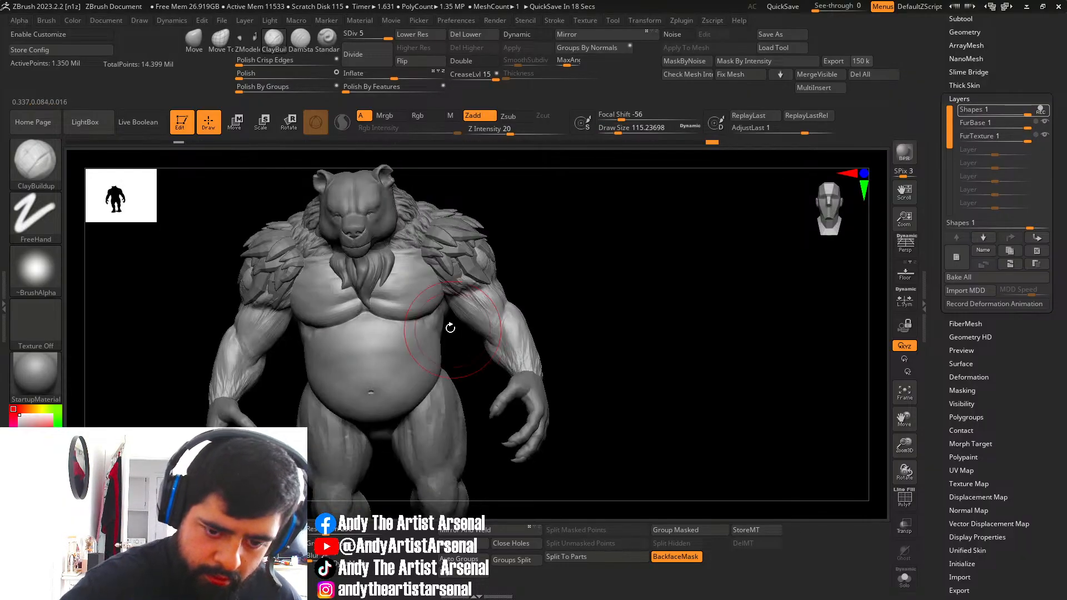
pyautogui.moveTo(455, 390); pyautogui.dragTo(429, 380, button='right')
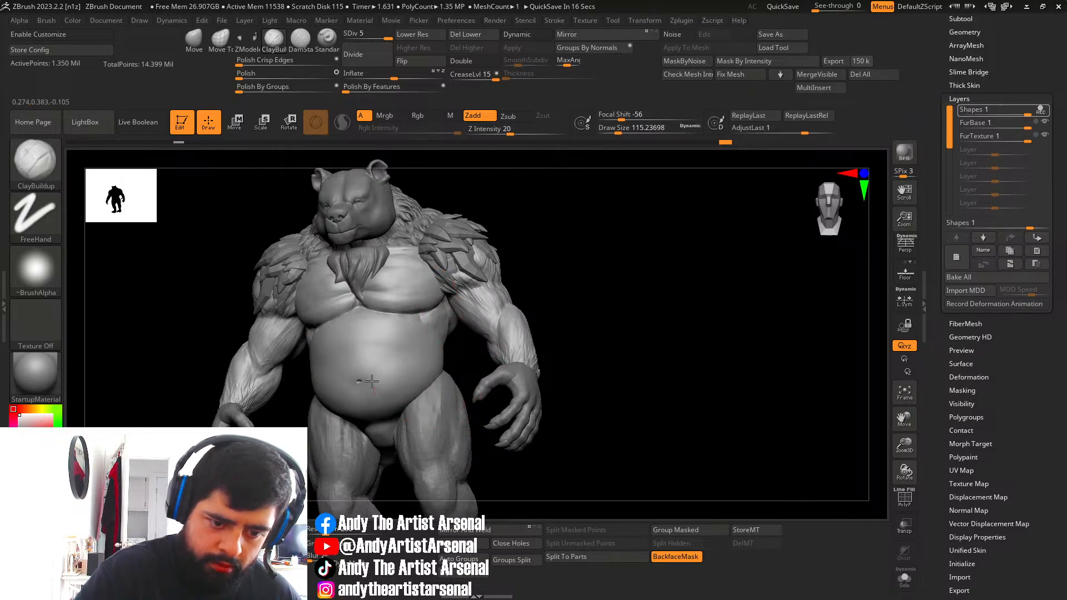
pyautogui.moveTo(384, 362); pyautogui.dragTo(406, 360, button='right')
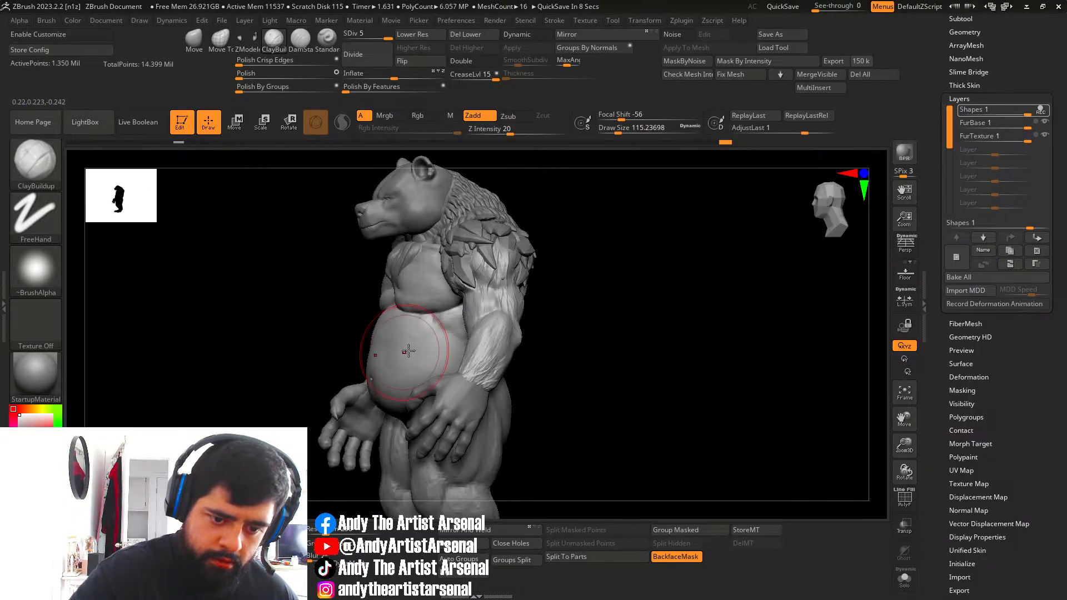
# Sculpt the upper back muscles beside the spine with ClayBuildup at draw size 53.423.
pyautogui.moveTo(524, 357)
pyautogui.mouseDown(button='right')
pyautogui.moveTo(489, 352)
pyautogui.moveTo(488, 333)
pyautogui.moveTo(579, 303)
pyautogui.mouseUp(button='right')
pyautogui.keyDown('ctrl'); pyautogui.moveTo(579, 303); pyautogui.dragTo(580, 319, button='right'); pyautogui.keyUp('ctrl')
pyautogui.press('s')
pyautogui.moveTo(577, 287); pyautogui.dragTo(571, 289)
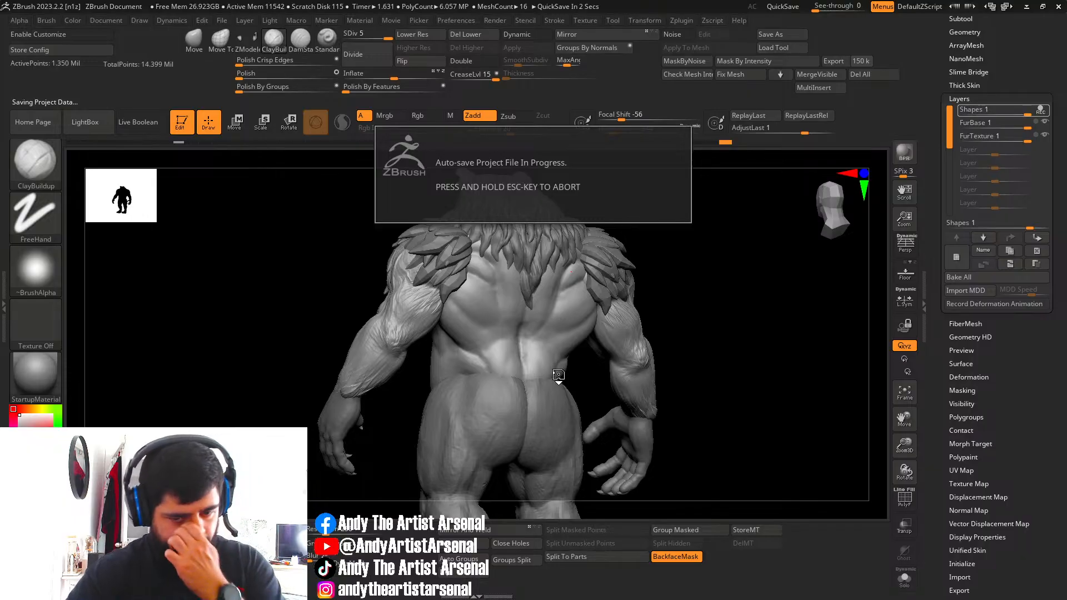
pyautogui.moveTo(559, 371); pyautogui.dragTo(547, 320, button='right')
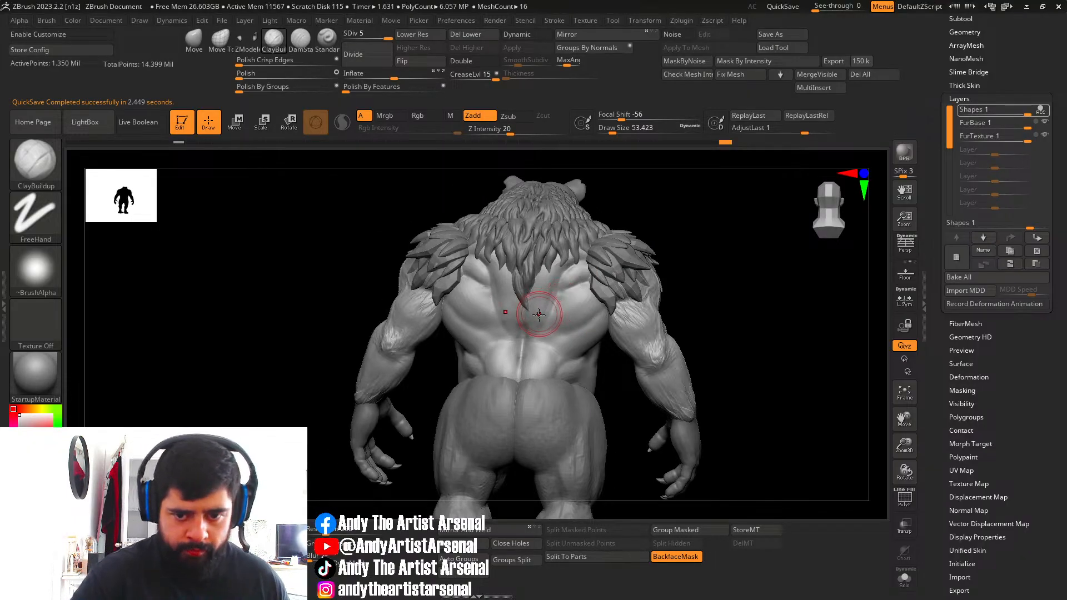
pyautogui.moveTo(545, 303)
pyautogui.mouseDown()
pyautogui.moveTo(570, 264)
pyautogui.moveTo(548, 272)
pyautogui.mouseUp()
pyautogui.moveTo(533, 325); pyautogui.dragTo(544, 300)
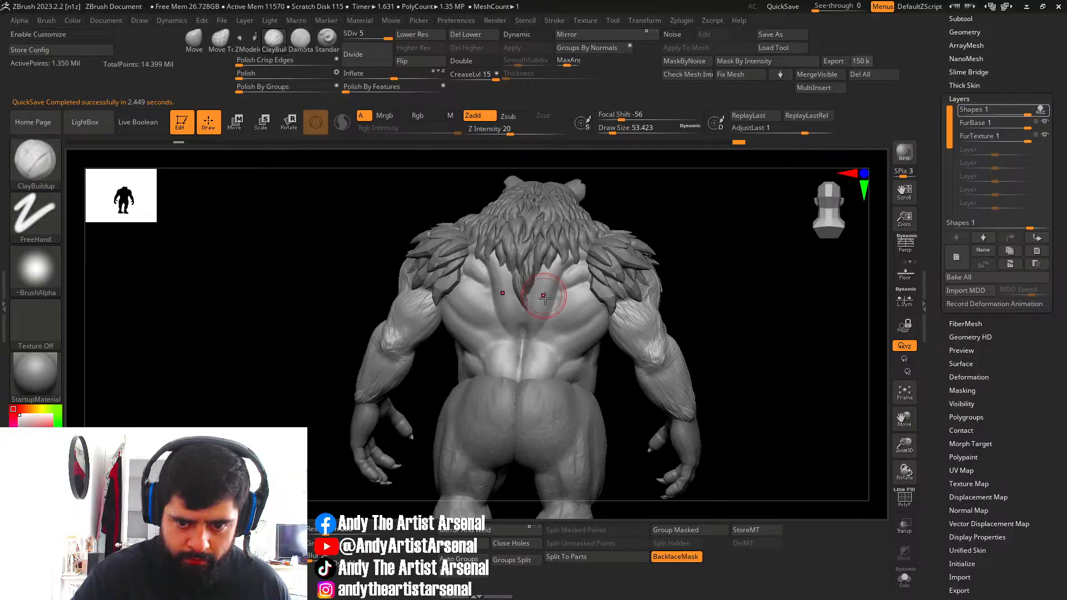
# Strengthen the shoulder-blade, lower back and rear flank muscles with ClayBuildup strokes at draw size 53.423.
pyautogui.moveTo(544, 300)
pyautogui.mouseDown(button='right')
pyautogui.moveTo(545, 352)
pyautogui.moveTo(543, 338)
pyautogui.mouseUp(button='right')
pyautogui.moveTo(545, 332); pyautogui.dragTo(576, 293)
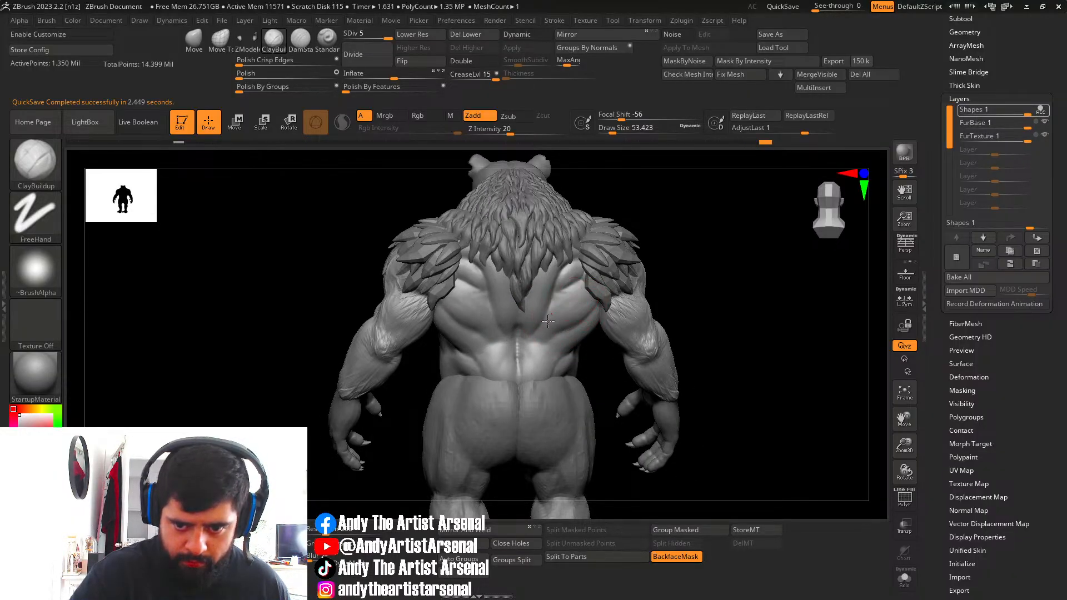
pyautogui.moveTo(564, 303); pyautogui.dragTo(569, 309, button='right')
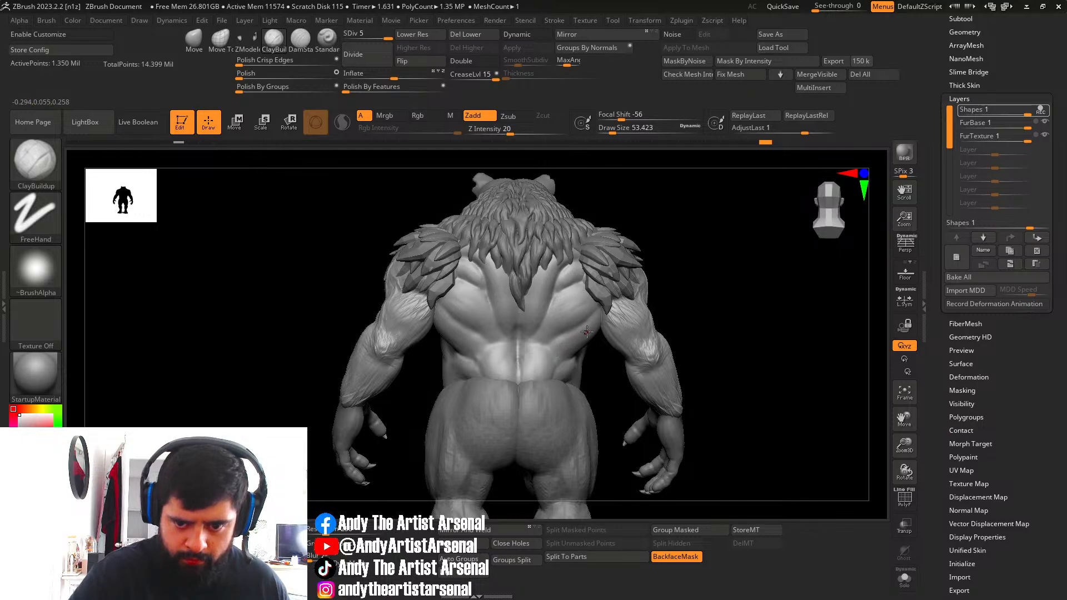
pyautogui.moveTo(548, 368)
pyautogui.mouseDown()
pyautogui.moveTo(544, 352)
pyautogui.moveTo(529, 374)
pyautogui.moveTo(523, 347)
pyautogui.mouseUp()
pyautogui.moveTo(603, 360); pyautogui.dragTo(578, 368, button='right')
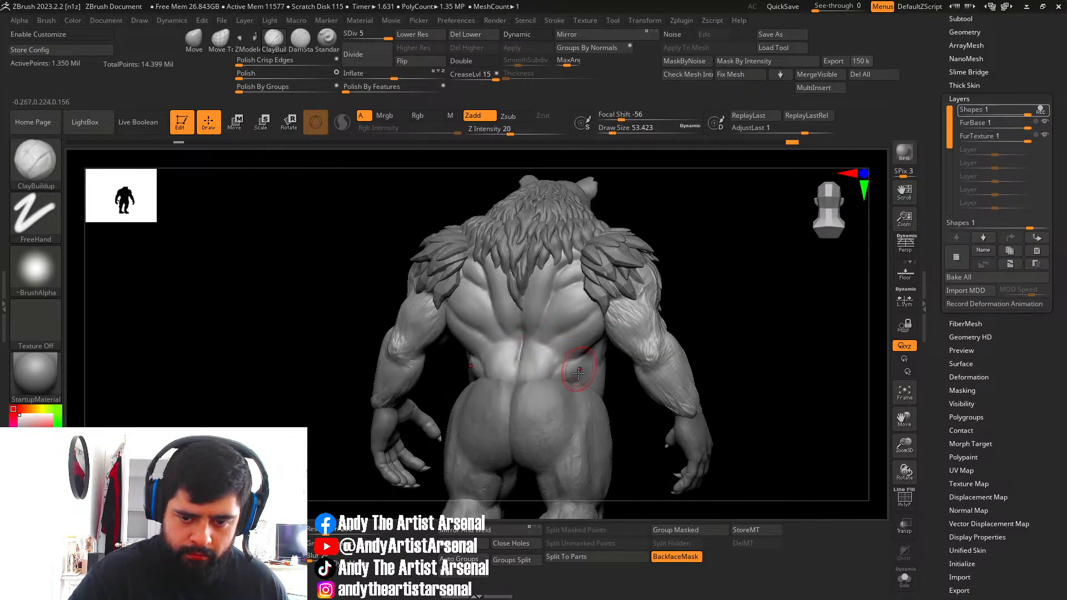
pyautogui.moveTo(568, 370); pyautogui.dragTo(564, 371)
# Compare the figure with the Shapes layer at 0 and set that layer's intensity to 0.9.
pyautogui.keyDown('ctrl'); pyautogui.moveTo(656, 312); pyautogui.dragTo(632, 366, button='right'); pyautogui.keyUp('ctrl')
pyautogui.moveTo(632, 365); pyautogui.dragTo(672, 384, button='right')
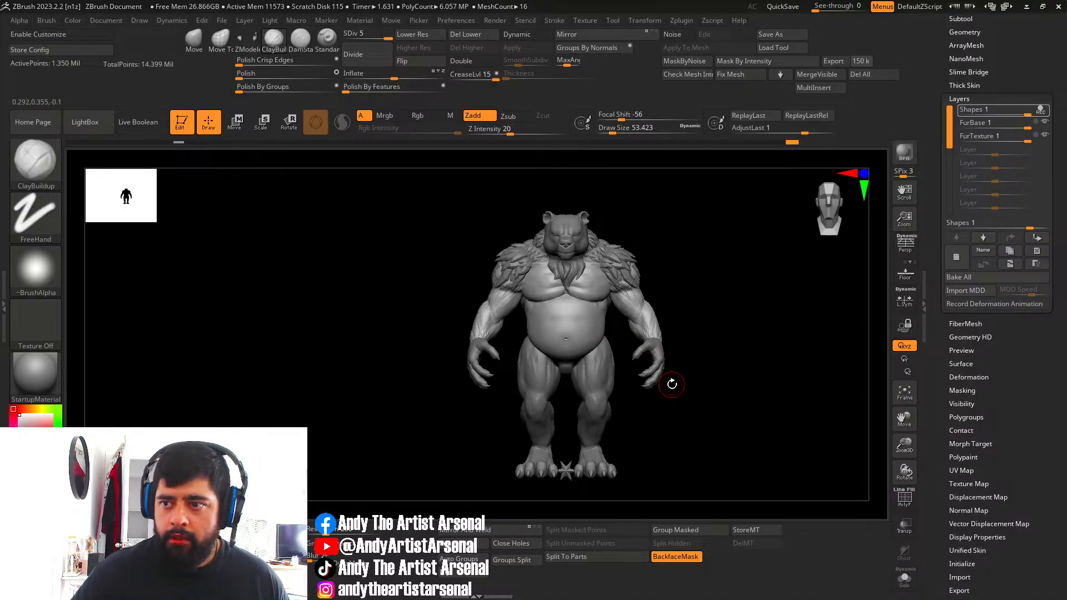
pyautogui.moveTo(1027, 113); pyautogui.dragTo(995, 110)
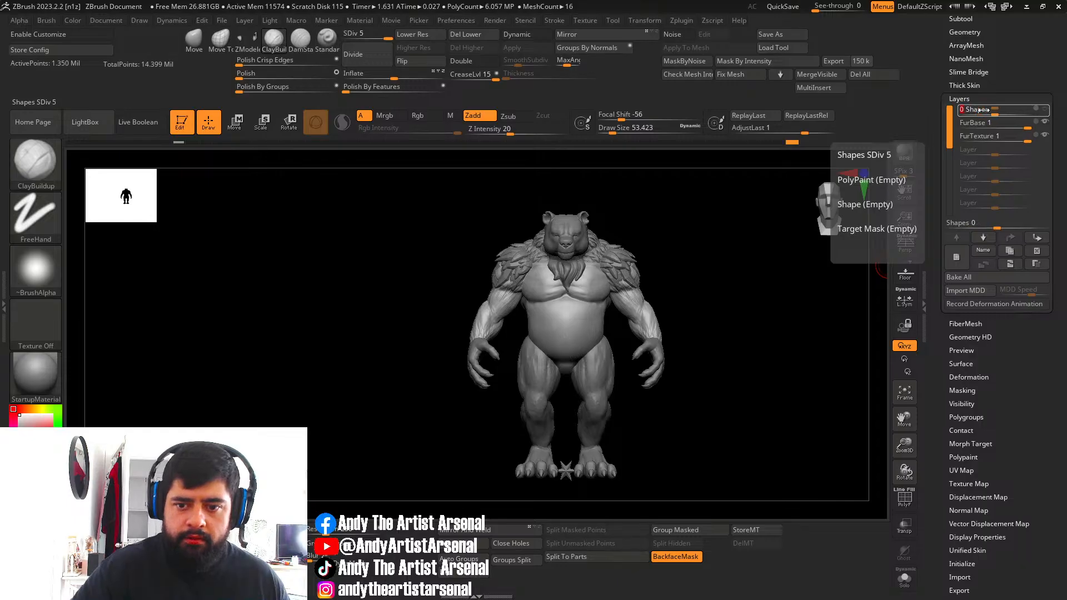
pyautogui.keyDown('ctrl'); pyautogui.moveTo(675, 283); pyautogui.dragTo(726, 277, button='right'); pyautogui.keyUp('ctrl')
pyautogui.moveTo(994, 109); pyautogui.dragTo(1027, 110)
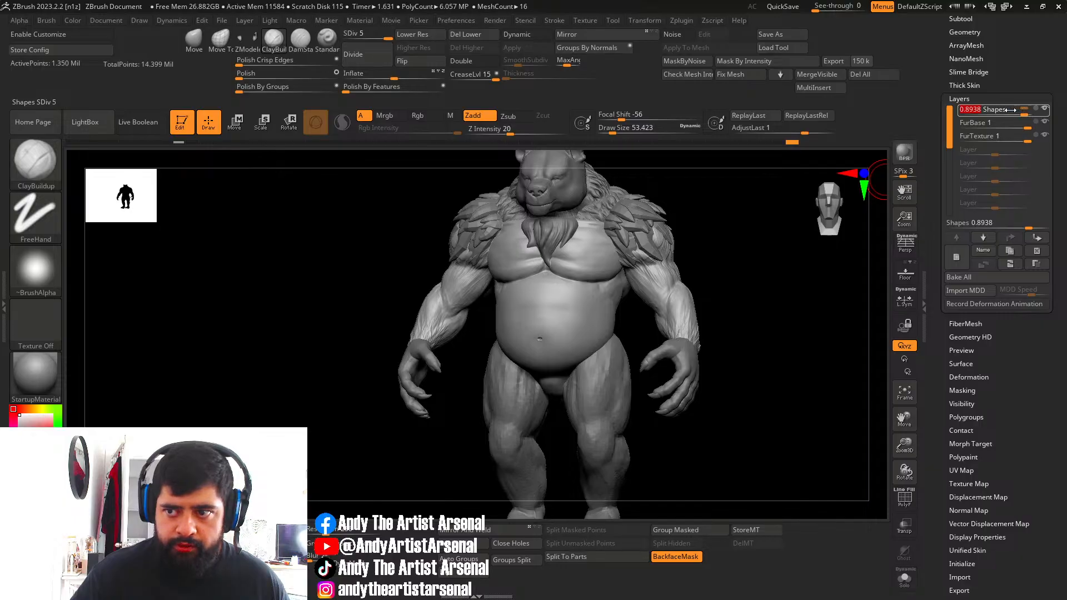
pyautogui.write('0.')
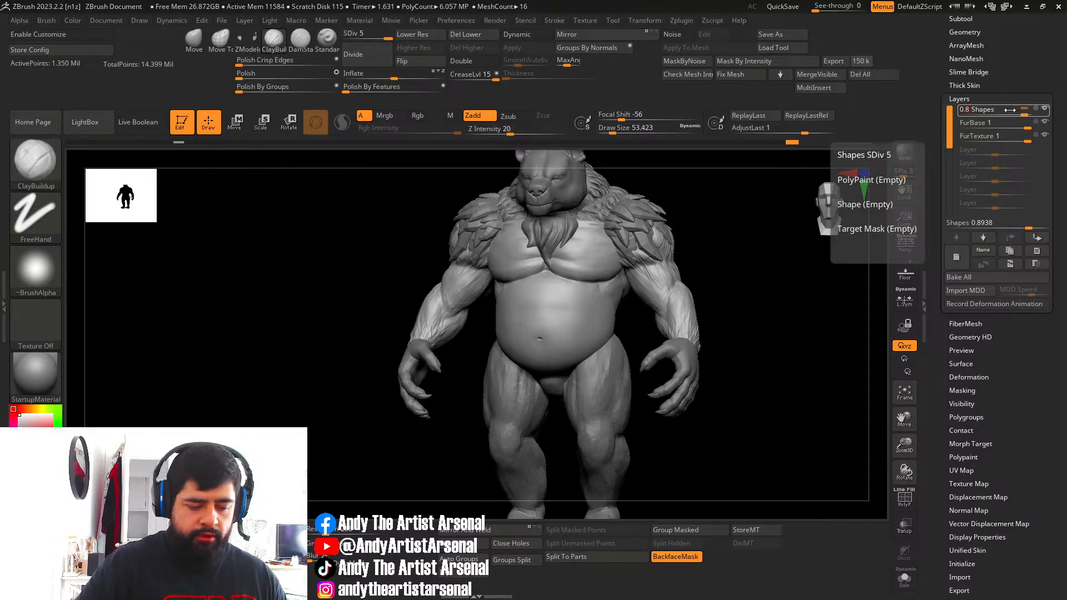
pyautogui.write('9')
pyautogui.press('Return')
pyautogui.moveTo(726, 269)
pyautogui.mouseDown()
pyautogui.moveTo(704, 260)
pyautogui.moveTo(766, 257)
pyautogui.moveTo(719, 266)
pyautogui.mouseUp()
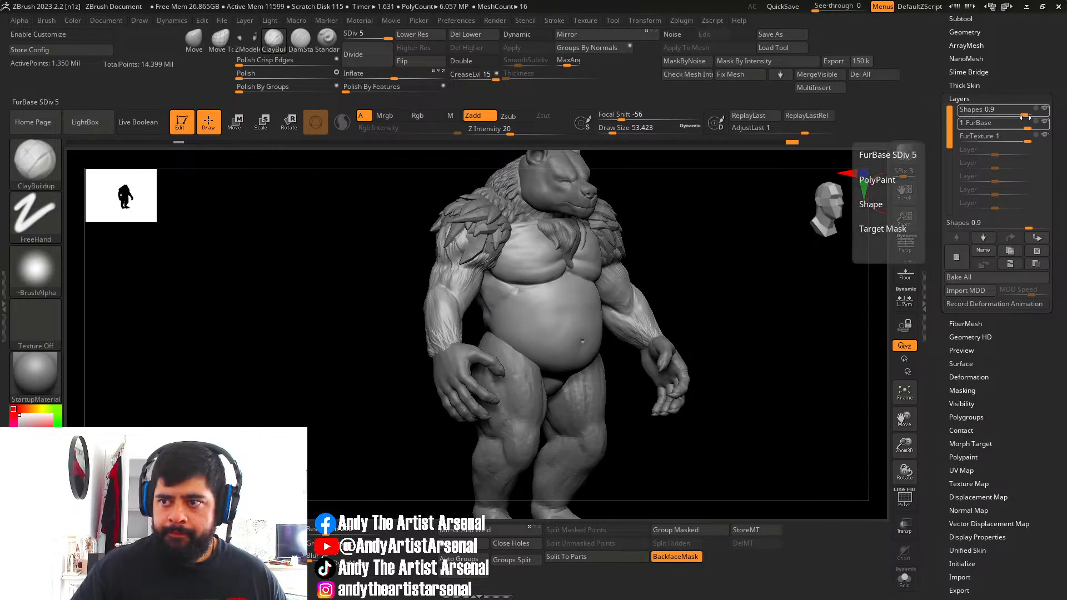
# Start recording on the FurBase layer and assign the square Alpha 28 to the ClayBuildup brush.
pyautogui.click(1041, 126)
pyautogui.moveTo(797, 251); pyautogui.dragTo(778, 255)
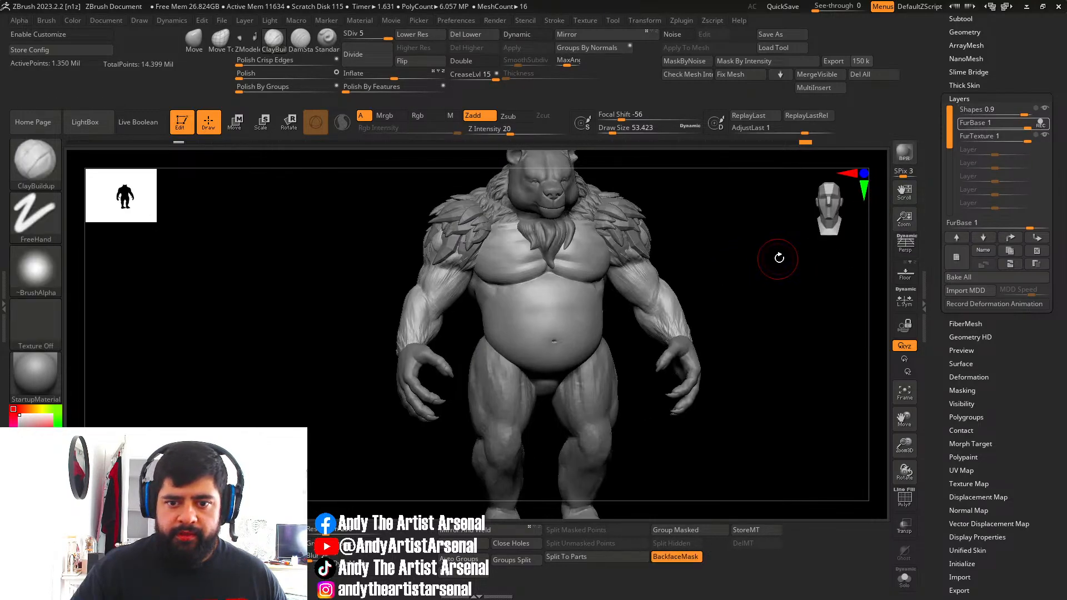
pyautogui.click(35, 270)
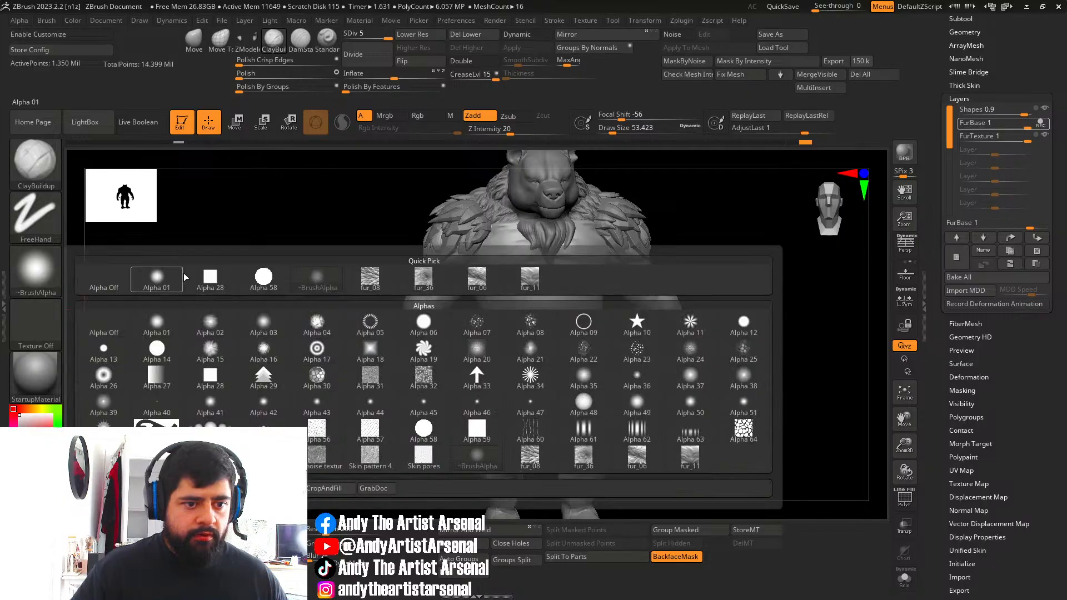
pyautogui.click(233, 275)
pyautogui.moveTo(778, 279); pyautogui.dragTo(762, 278)
# Lay down base fur strokes from the belly's upper centre towards the navel with ClayBuildup at draw size 53.423.
pyautogui.keyDown('ctrl'); pyautogui.moveTo(674, 253); pyautogui.dragTo(714, 251, button='right'); pyautogui.keyUp('ctrl')
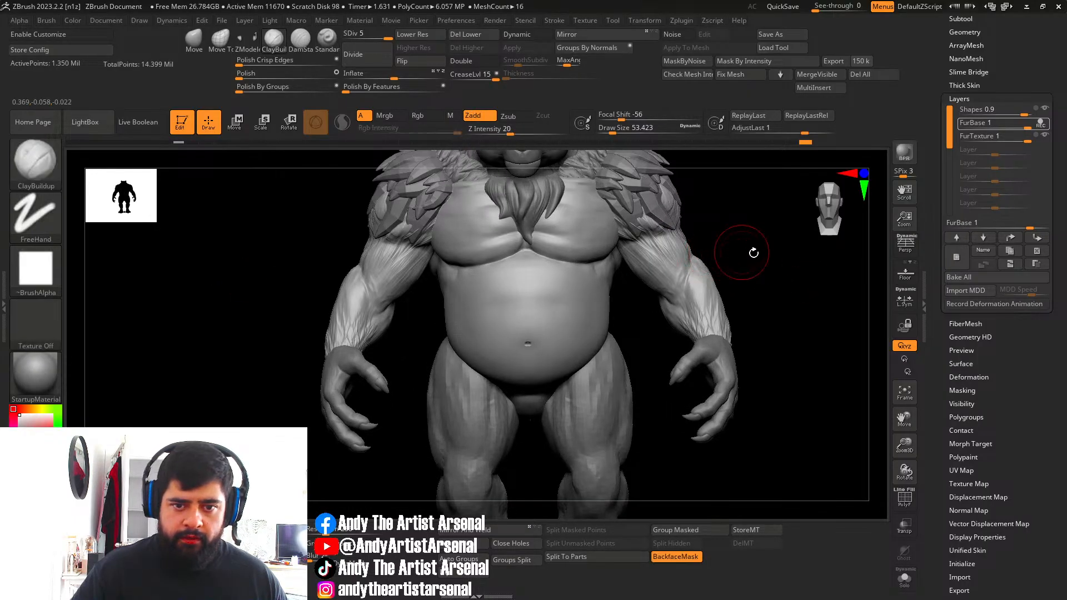
pyautogui.keyDown('alt'); pyautogui.moveTo(753, 242); pyautogui.dragTo(743, 293); pyautogui.keyUp('alt')
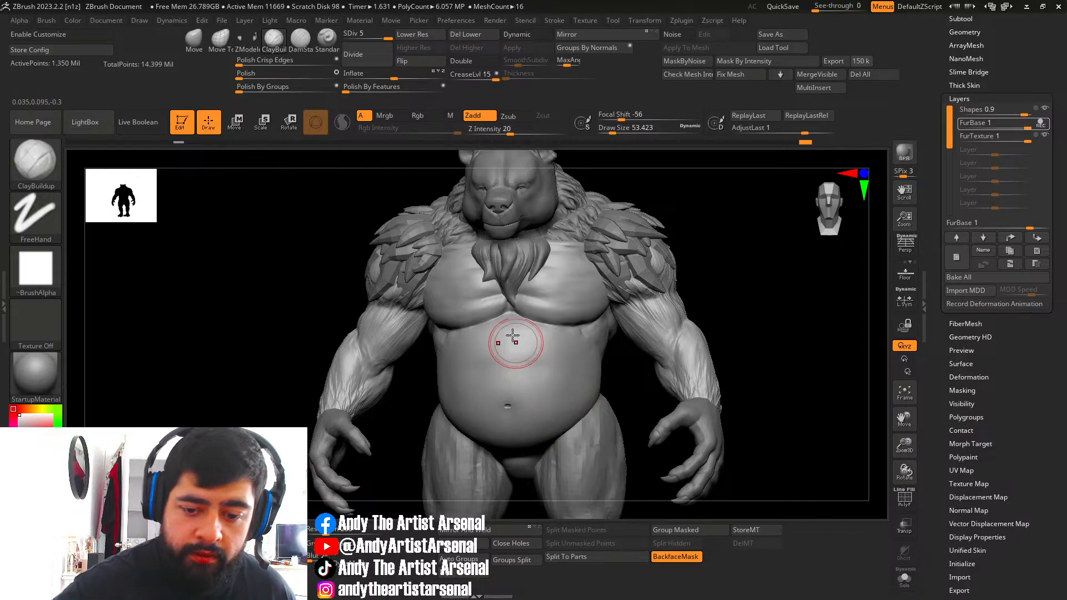
pyautogui.moveTo(512, 335)
pyautogui.mouseDown()
pyautogui.moveTo(539, 379)
pyautogui.moveTo(521, 366)
pyautogui.mouseUp()
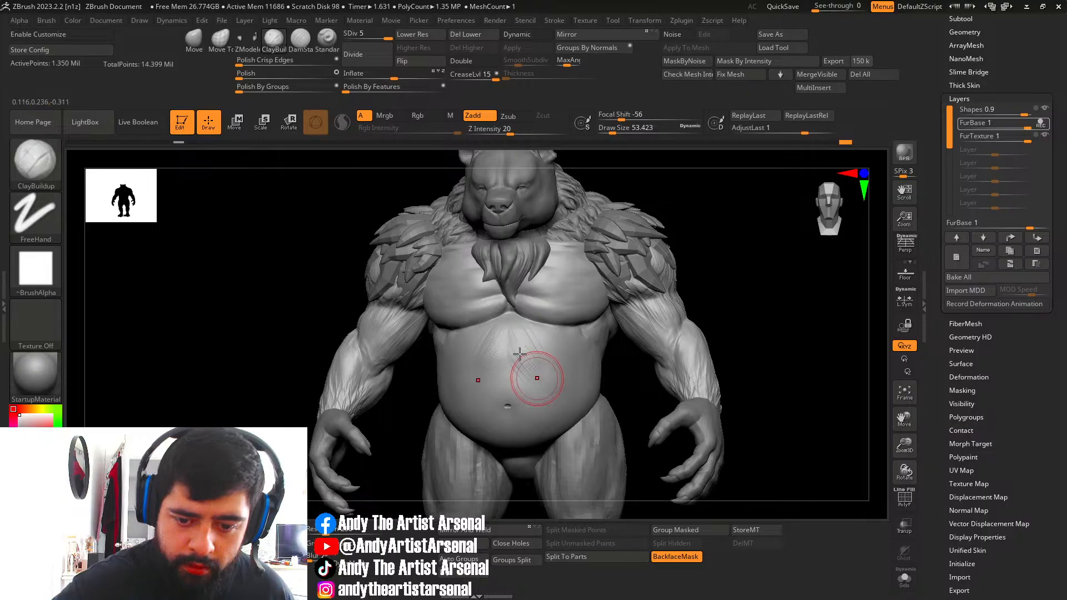
pyautogui.moveTo(528, 387)
pyautogui.keyDown('alt'); pyautogui.mouseDown(button='right')
pyautogui.moveTo(520, 357)
pyautogui.moveTo(523, 375)
pyautogui.mouseUp(button='right'); pyautogui.keyUp('alt')
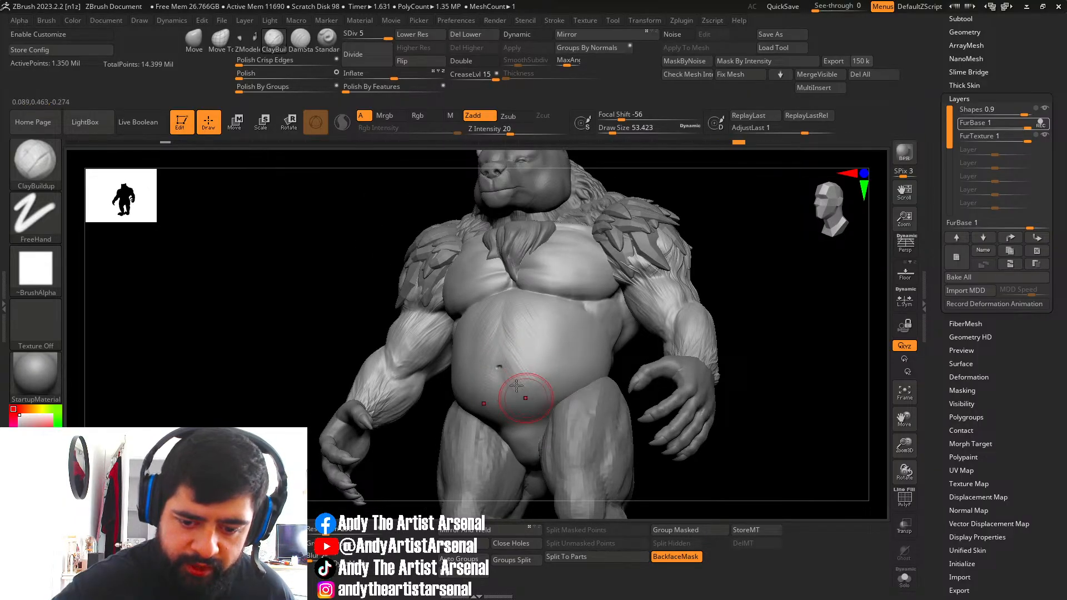
pyautogui.moveTo(518, 381); pyautogui.dragTo(509, 376, button='right')
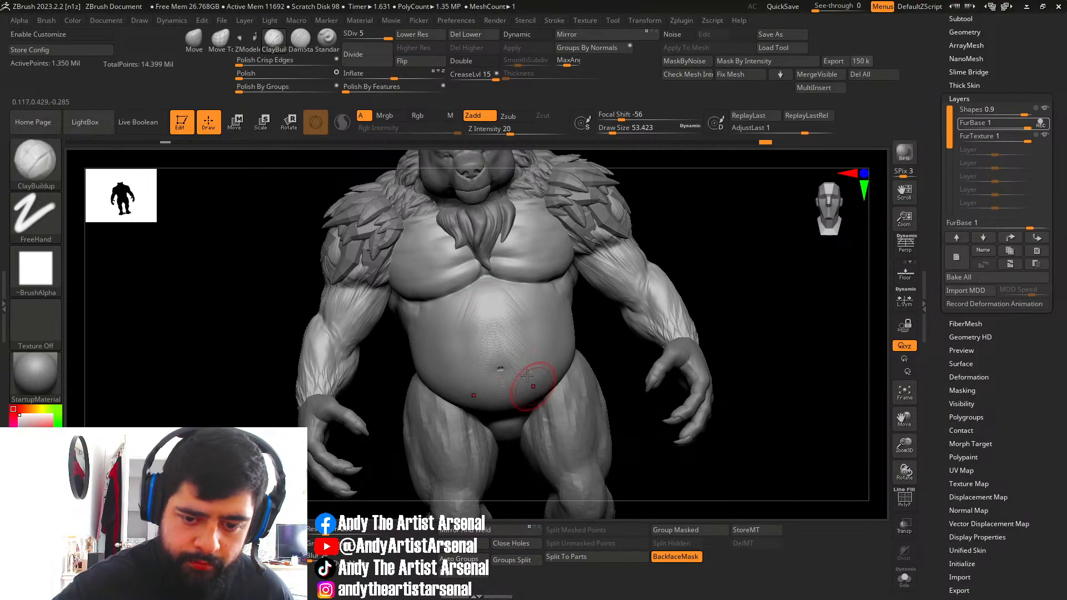
# Spread curving base fur strokes across the belly's side and up to the area under the arm.
pyautogui.moveTo(500, 309); pyautogui.dragTo(526, 340, button='right')
pyautogui.moveTo(527, 339)
pyautogui.mouseDown()
pyautogui.moveTo(511, 290)
pyautogui.moveTo(561, 371)
pyautogui.moveTo(529, 358)
pyautogui.moveTo(559, 375)
pyautogui.mouseUp()
pyautogui.moveTo(533, 323)
pyautogui.mouseDown()
pyautogui.moveTo(550, 308)
pyautogui.moveTo(578, 362)
pyautogui.mouseUp()
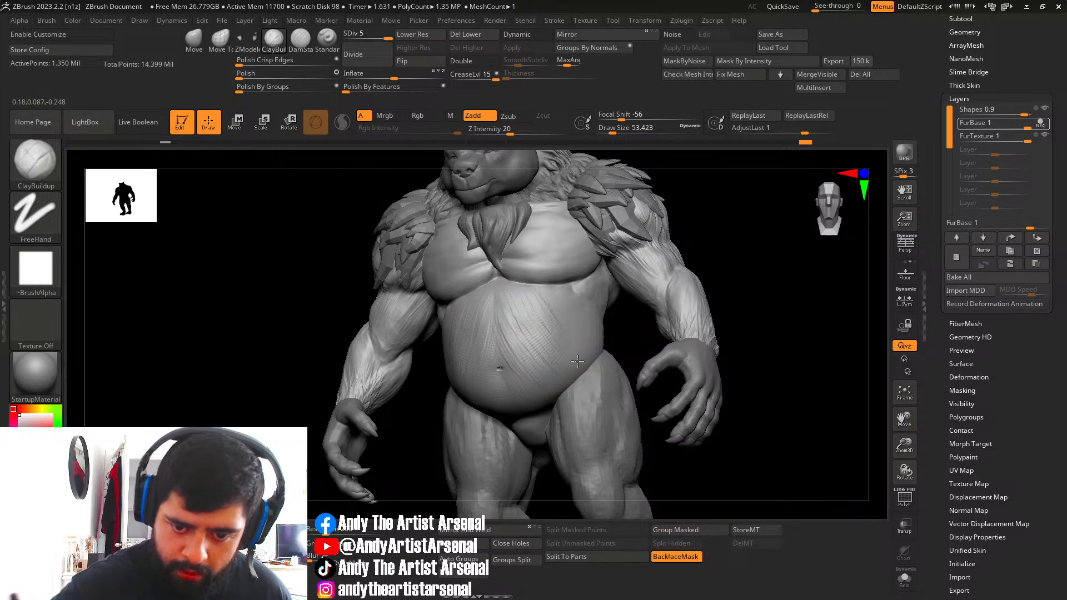
pyautogui.moveTo(557, 312); pyautogui.dragTo(580, 333)
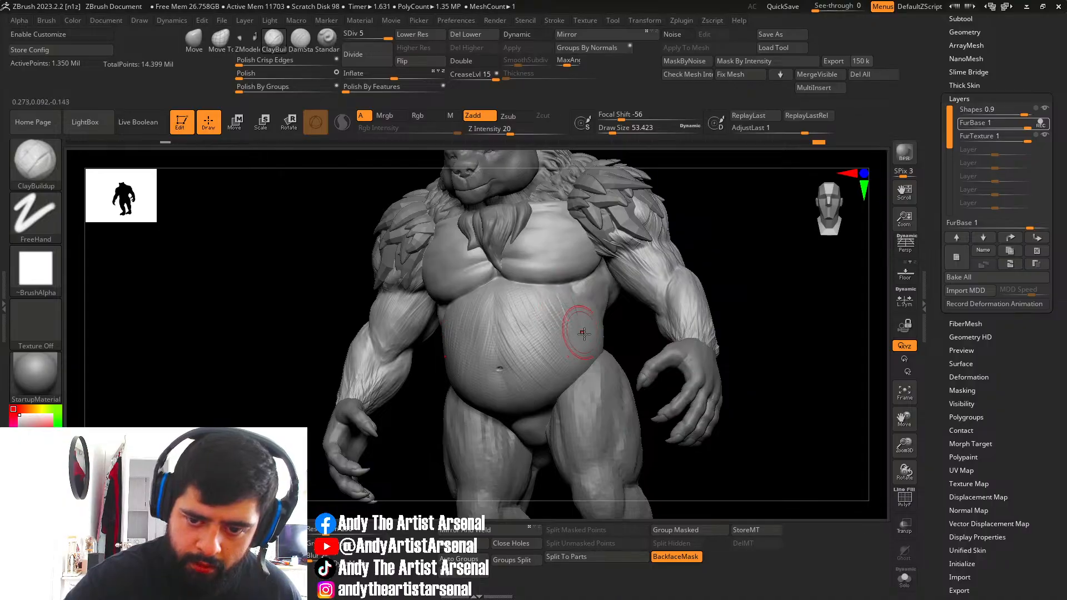
pyautogui.moveTo(602, 303); pyautogui.dragTo(603, 280, button='right')
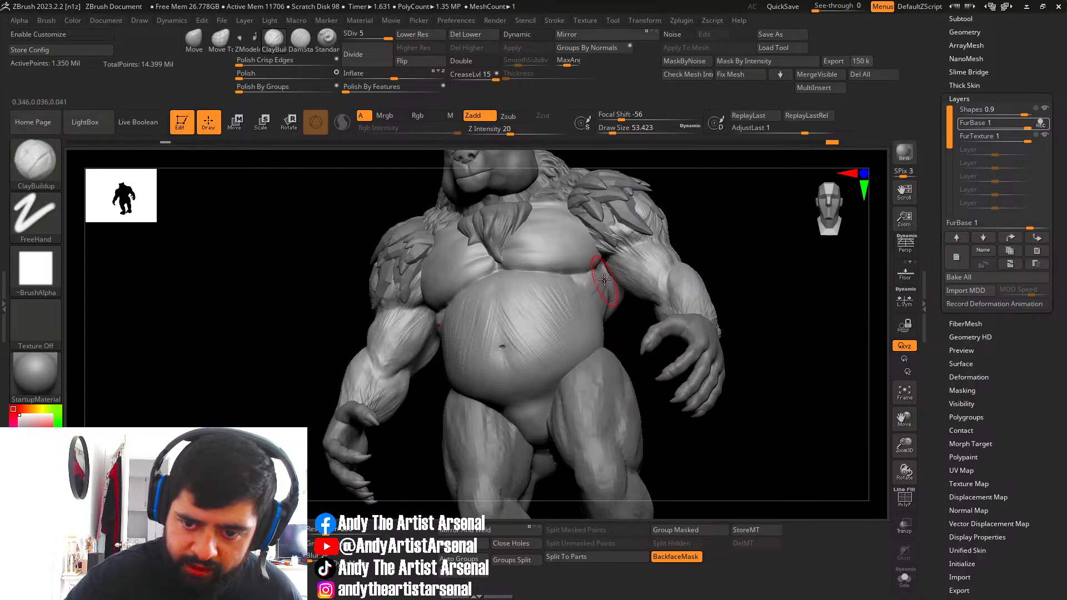
pyautogui.moveTo(598, 271)
pyautogui.mouseDown()
pyautogui.moveTo(609, 308)
pyautogui.moveTo(603, 263)
pyautogui.mouseUp()
# Isolate the torso and sculpt base fur strokes along the flank below the armpit, mainly at draw size 39.51486.
pyautogui.click(905, 578)
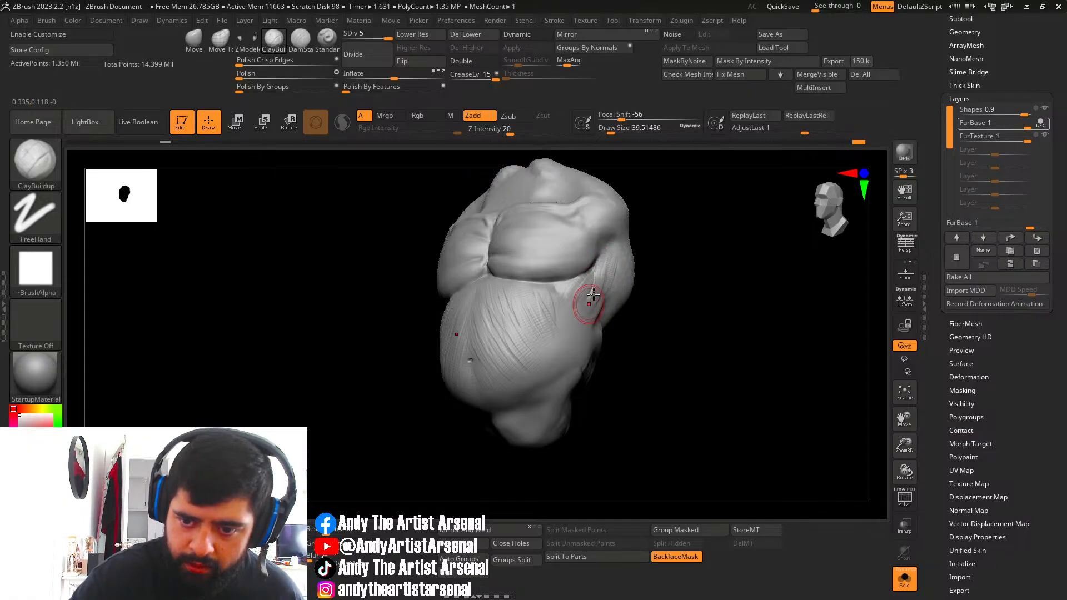
pyautogui.moveTo(593, 290)
pyautogui.mouseDown(button='right')
pyautogui.moveTo(597, 281)
pyautogui.moveTo(599, 304)
pyautogui.moveTo(607, 251)
pyautogui.mouseUp(button='right')
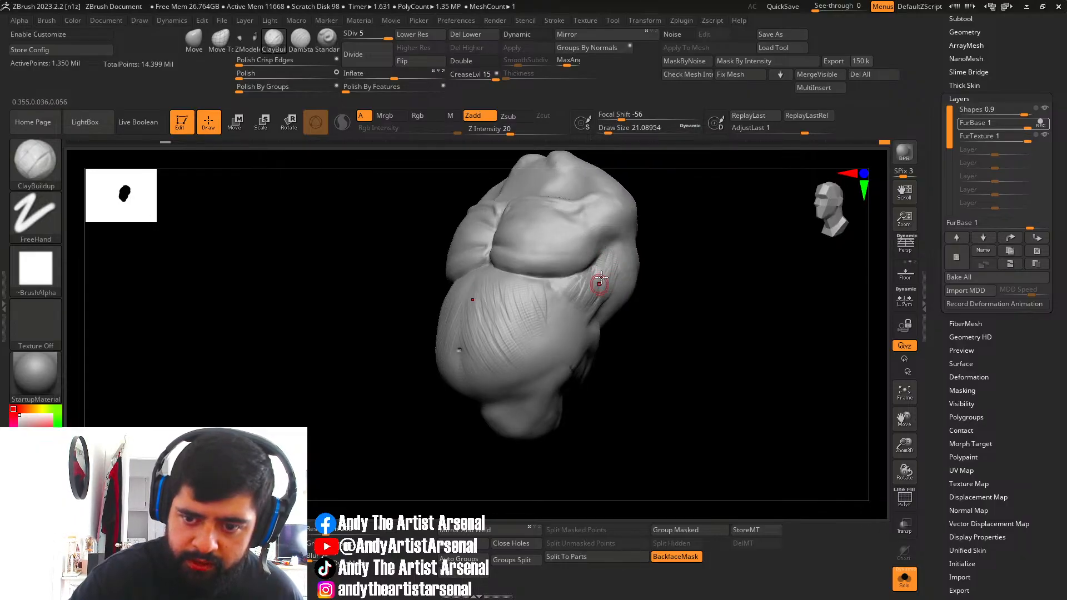
pyautogui.press(']')
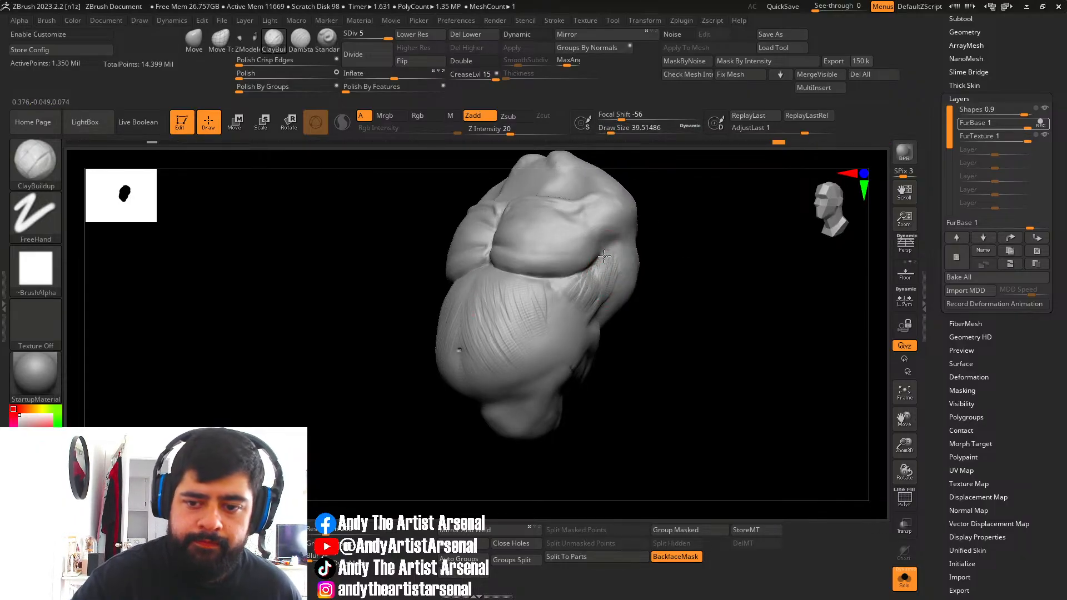
pyautogui.moveTo(593, 283)
pyautogui.mouseDown(button='right')
pyautogui.moveTo(583, 300)
pyautogui.moveTo(623, 255)
pyautogui.mouseUp(button='right')
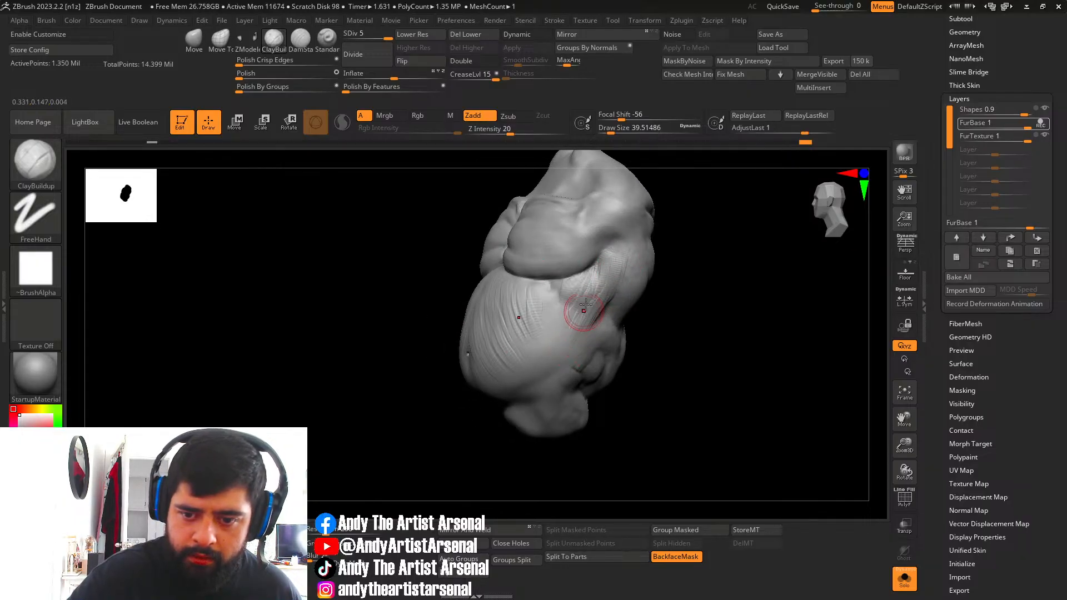
pyautogui.moveTo(586, 305); pyautogui.dragTo(565, 345)
pyautogui.moveTo(568, 293)
pyautogui.mouseDown()
pyautogui.moveTo(548, 306)
pyautogui.moveTo(543, 337)
pyautogui.mouseUp()
pyautogui.moveTo(543, 337); pyautogui.dragTo(519, 312, button='right')
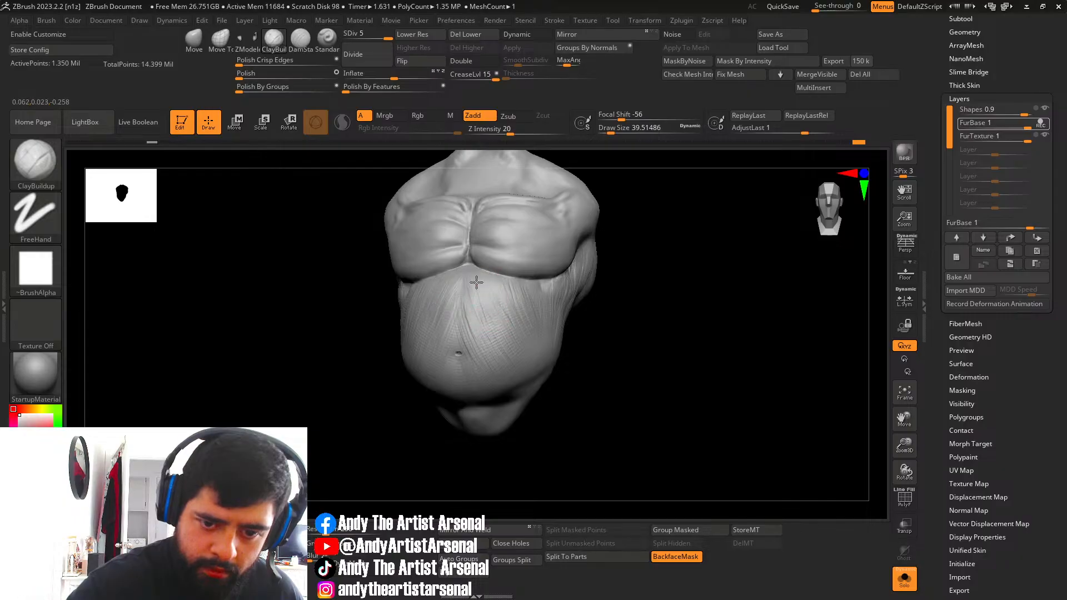
# Deepen the fur strands down the belly's centre from the chest to the navel with ClayBuildup at draw size 39.51486.
pyautogui.moveTo(468, 284); pyautogui.dragTo(474, 350)
pyautogui.moveTo(469, 313); pyautogui.dragTo(479, 359)
pyautogui.moveTo(478, 356); pyautogui.dragTo(475, 322)
pyautogui.moveTo(476, 290)
pyautogui.mouseDown()
pyautogui.moveTo(485, 343)
pyautogui.moveTo(470, 357)
pyautogui.mouseUp()
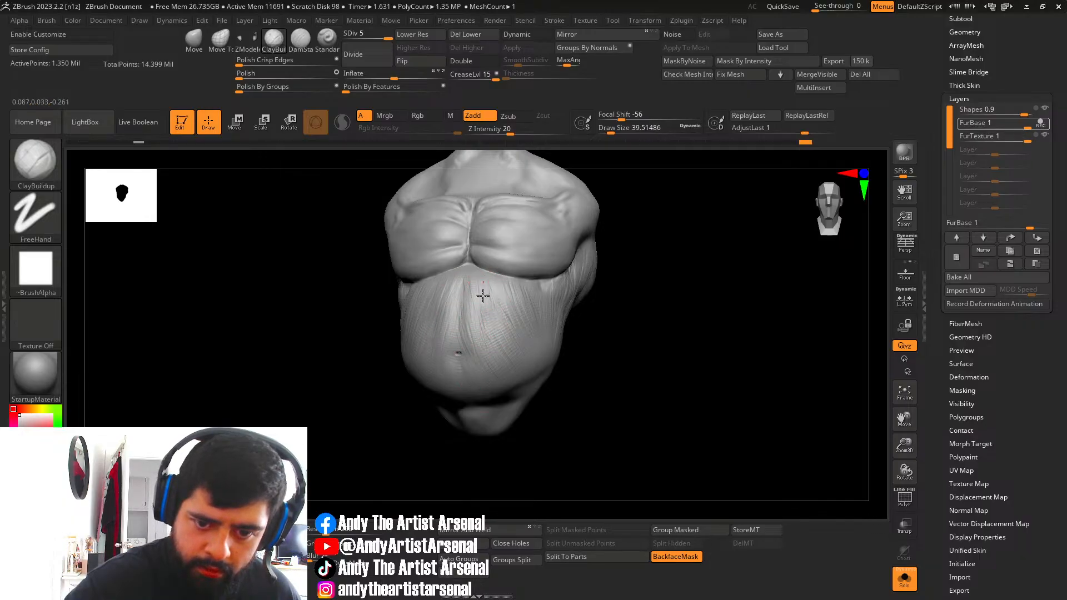
pyautogui.moveTo(478, 295); pyautogui.dragTo(485, 282)
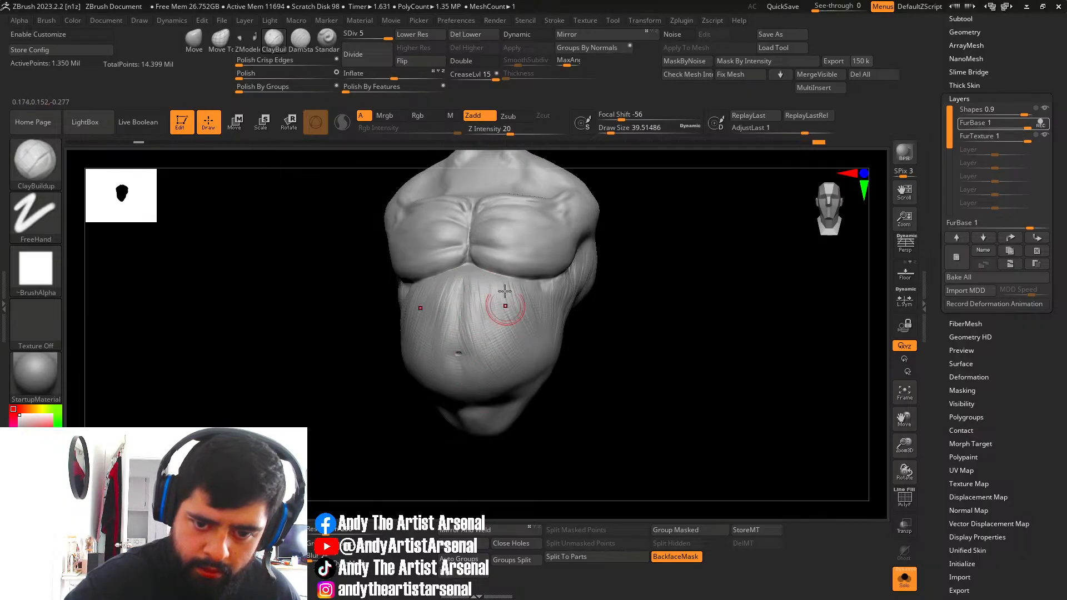
# Sculpt base fur strokes over the back's side and across the lower back with ClayBuildup at draw size 39.51486.
pyautogui.moveTo(526, 315)
pyautogui.mouseDown(button='right')
pyautogui.moveTo(512, 291)
pyautogui.moveTo(624, 228)
pyautogui.moveTo(672, 242)
pyautogui.moveTo(653, 222)
pyautogui.mouseUp(button='right')
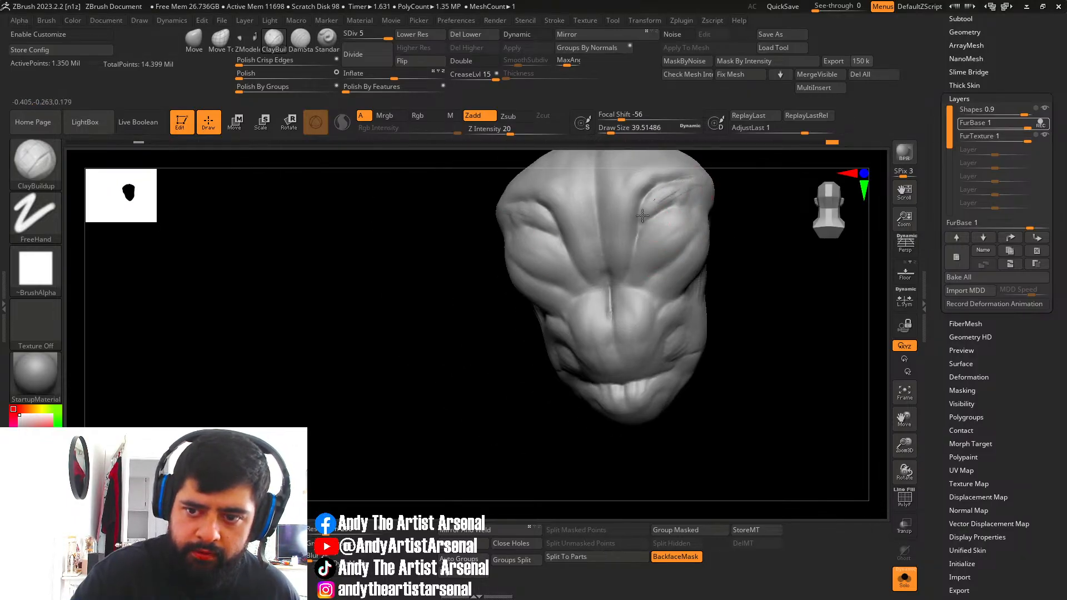
pyautogui.moveTo(703, 186)
pyautogui.mouseDown()
pyautogui.moveTo(660, 230)
pyautogui.moveTo(704, 222)
pyautogui.mouseUp()
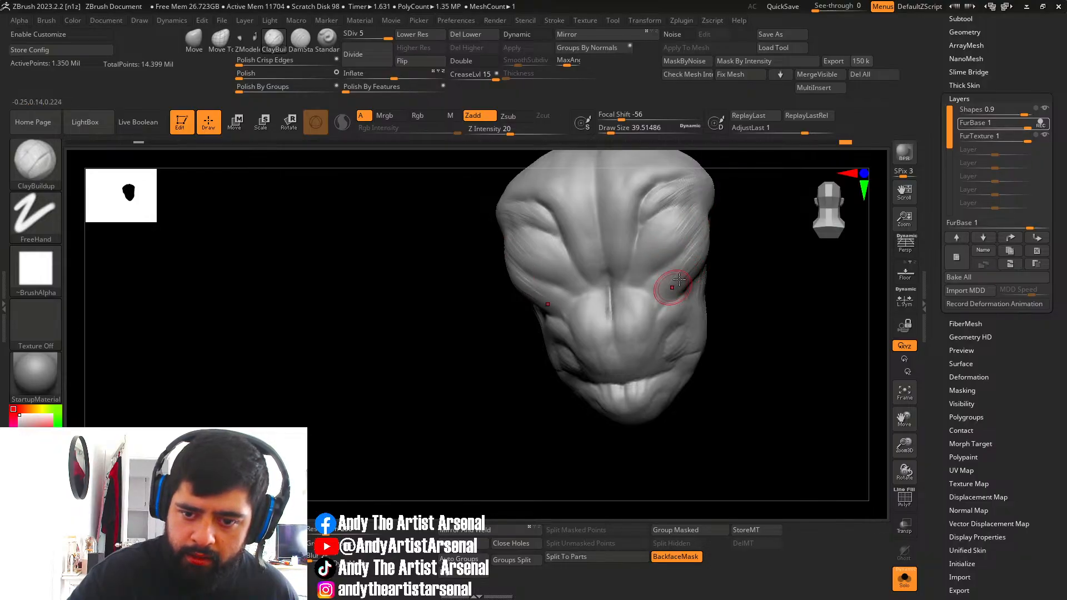
pyautogui.moveTo(679, 279)
pyautogui.mouseDown()
pyautogui.moveTo(613, 333)
pyautogui.moveTo(655, 307)
pyautogui.moveTo(621, 330)
pyautogui.moveTo(639, 306)
pyautogui.moveTo(621, 317)
pyautogui.mouseUp()
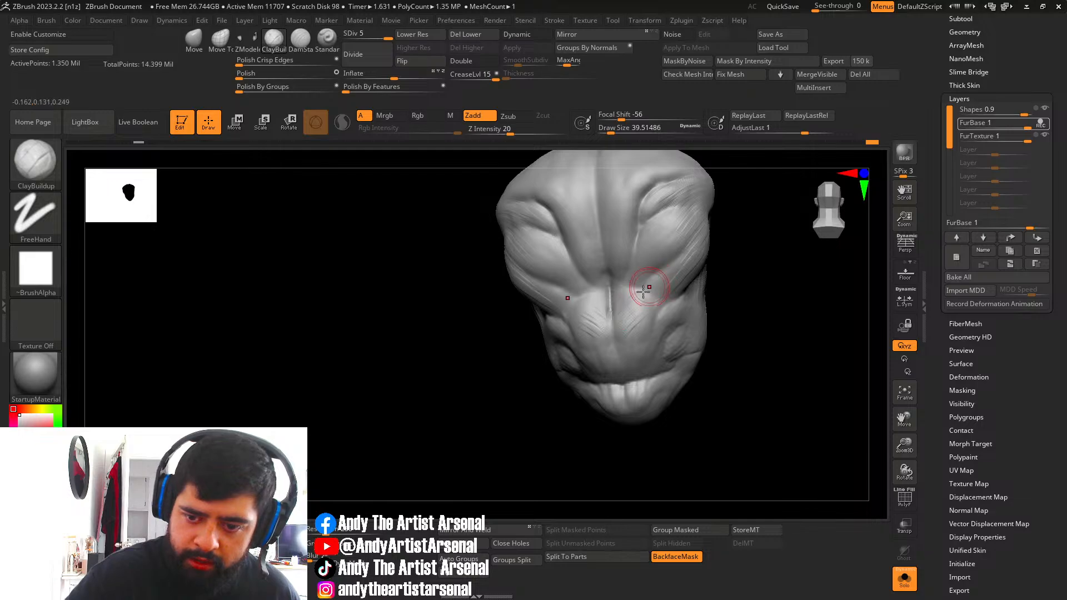
pyautogui.moveTo(628, 296); pyautogui.dragTo(611, 325, button='right')
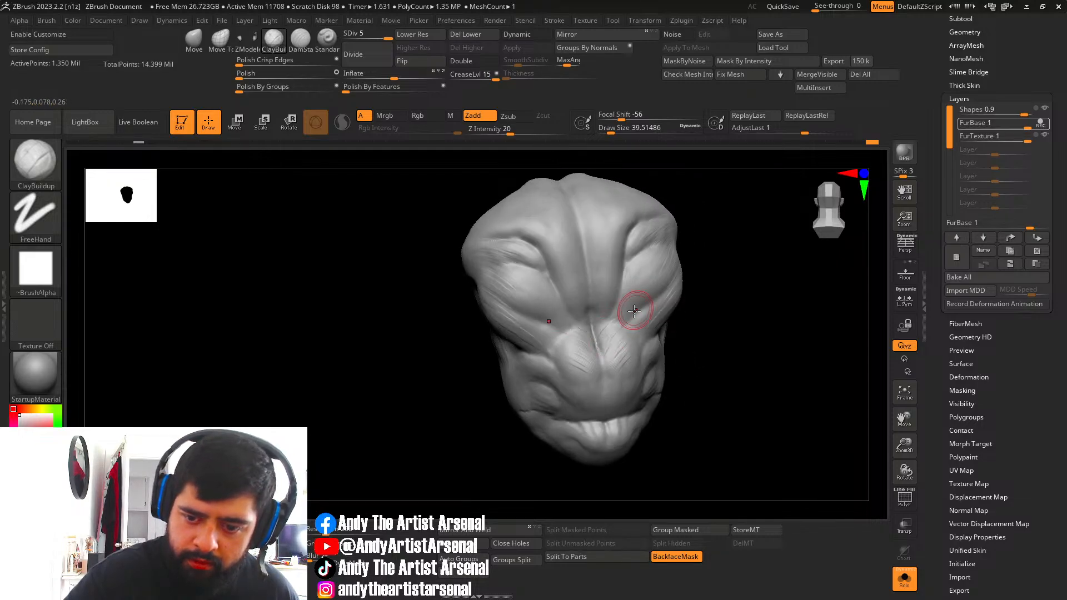
pyautogui.hotkey('ctrl', 'z')
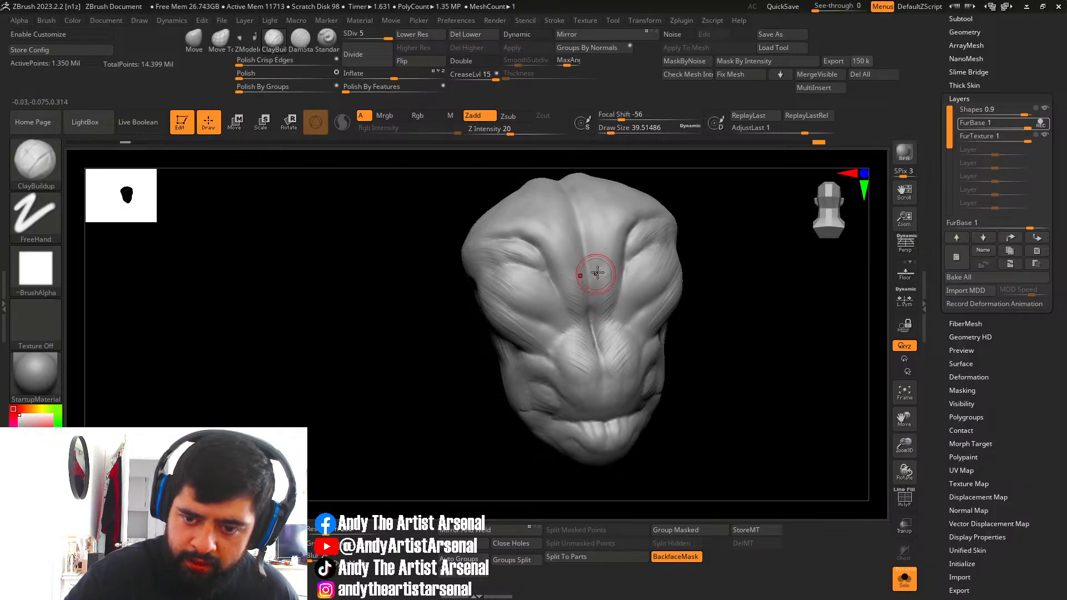
# Lay base fur strokes along both sides of the spine, from the lower back up to the upper back, at draw size 35.3543.
pyautogui.moveTo(609, 243); pyautogui.dragTo(615, 238)
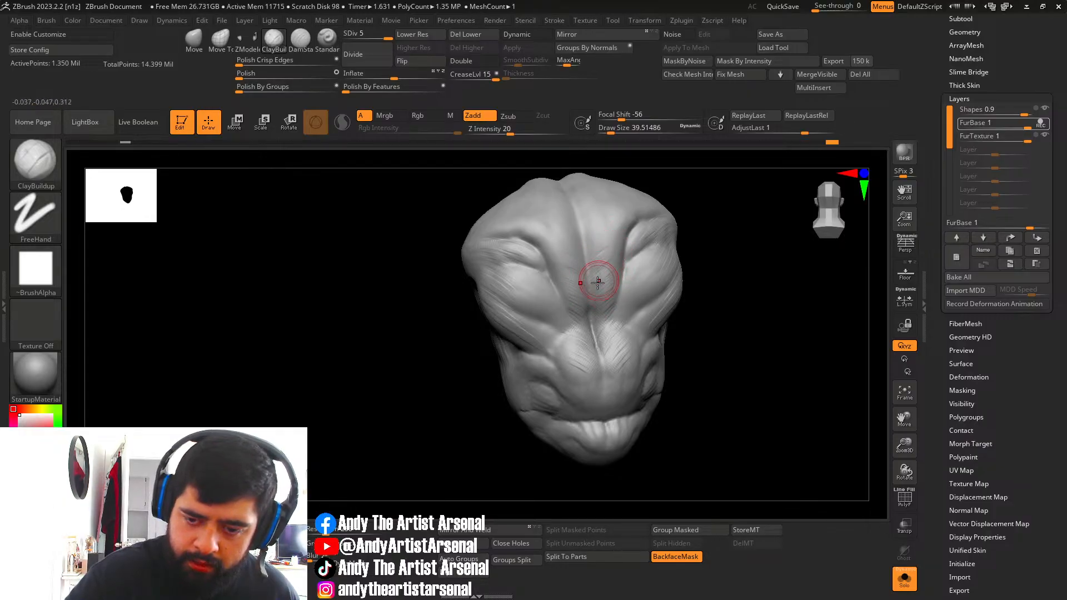
pyautogui.press('[')
pyautogui.press(']')
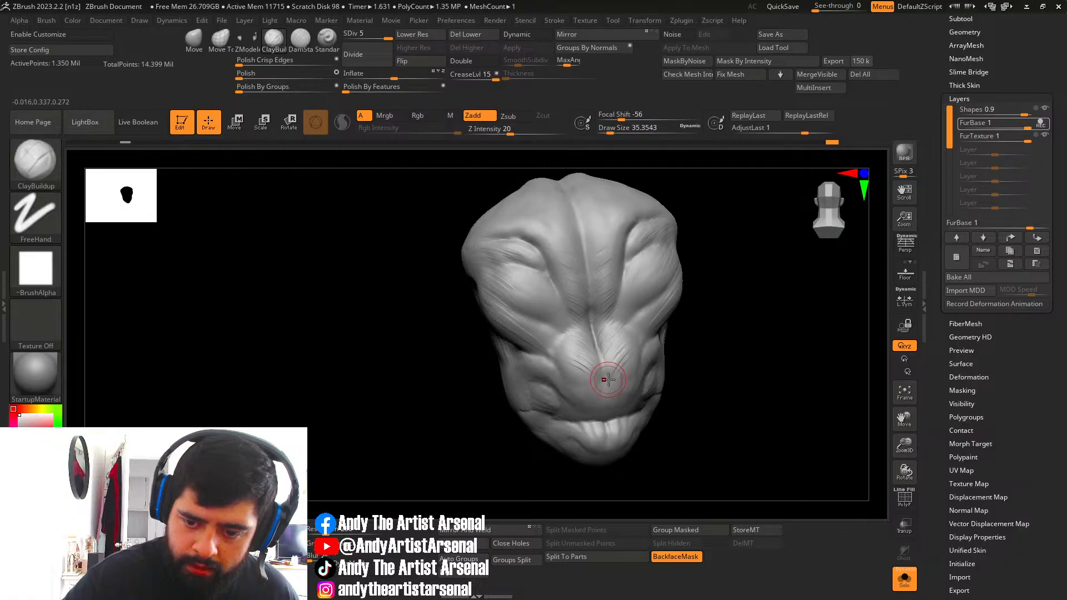
pyautogui.moveTo(635, 322); pyautogui.dragTo(612, 338)
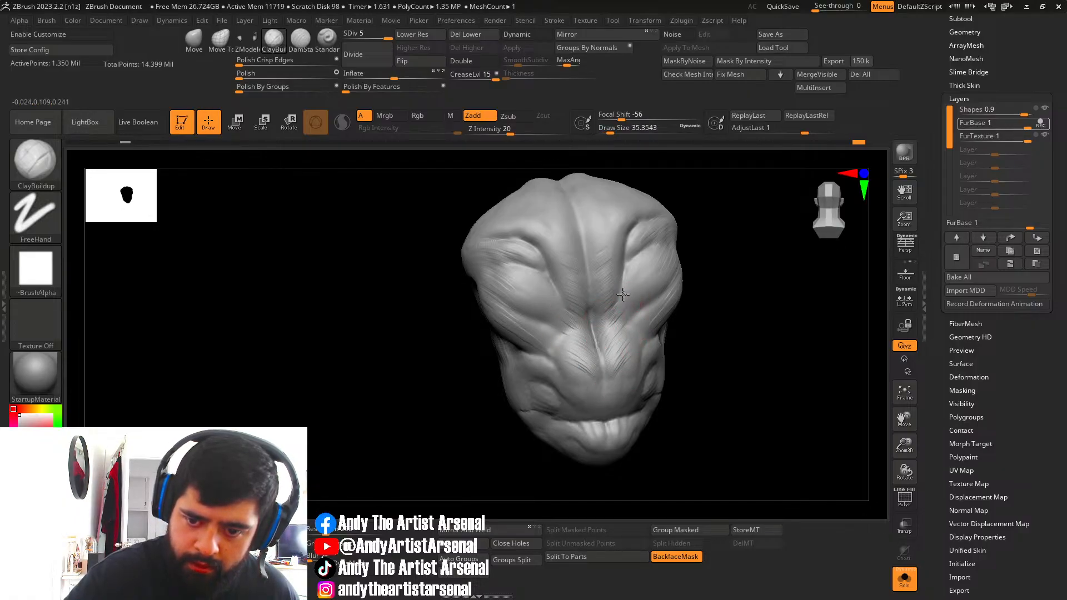
pyautogui.moveTo(595, 309); pyautogui.dragTo(624, 250)
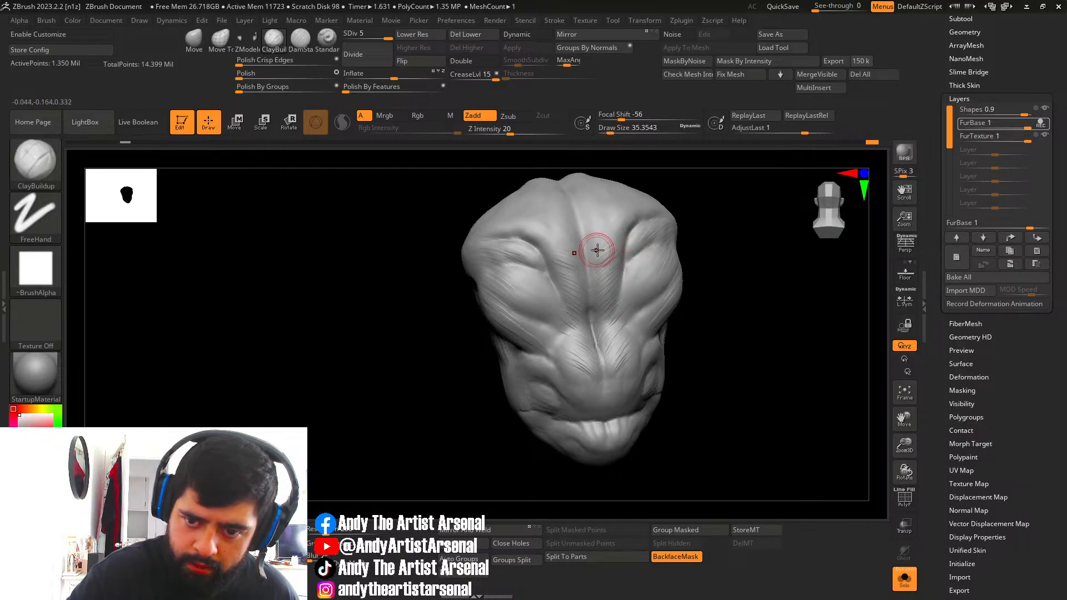
pyautogui.moveTo(628, 216); pyautogui.dragTo(614, 224, button='right')
pyautogui.moveTo(587, 286)
pyautogui.mouseDown()
pyautogui.moveTo(567, 270)
pyautogui.moveTo(581, 264)
pyautogui.mouseUp()
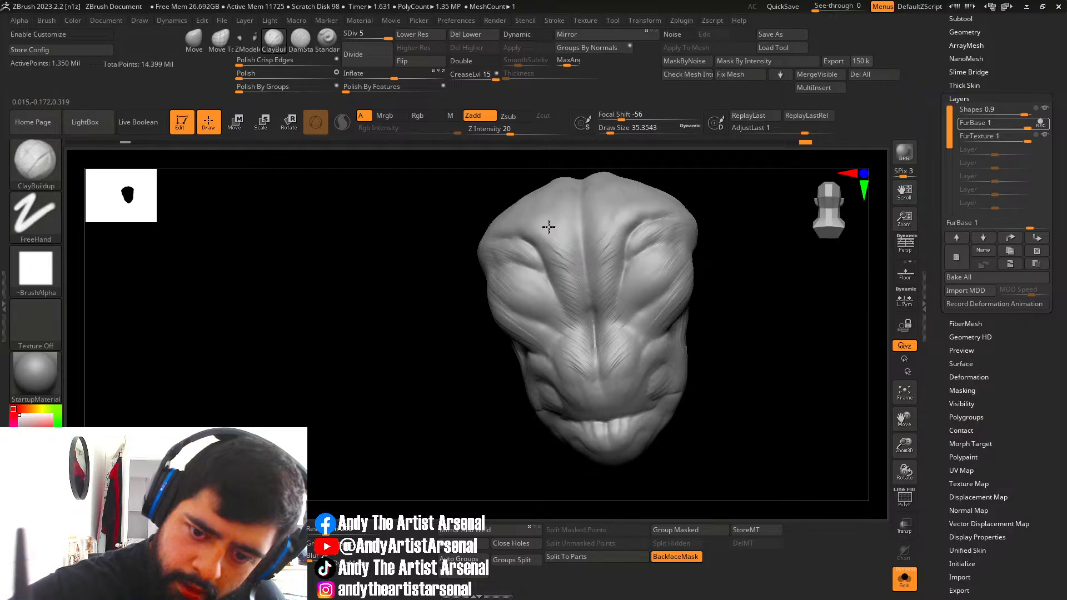
pyautogui.moveTo(549, 227); pyautogui.dragTo(573, 241)
pyautogui.moveTo(575, 234)
pyautogui.mouseDown(button='right')
pyautogui.moveTo(719, 255)
pyautogui.moveTo(619, 243)
pyautogui.moveTo(610, 319)
pyautogui.mouseUp(button='right')
# Spread base fur strokes over the shoulder blade and the outer upper back, undoing the last stroke.
pyautogui.moveTo(675, 272); pyautogui.dragTo(693, 208, button='right')
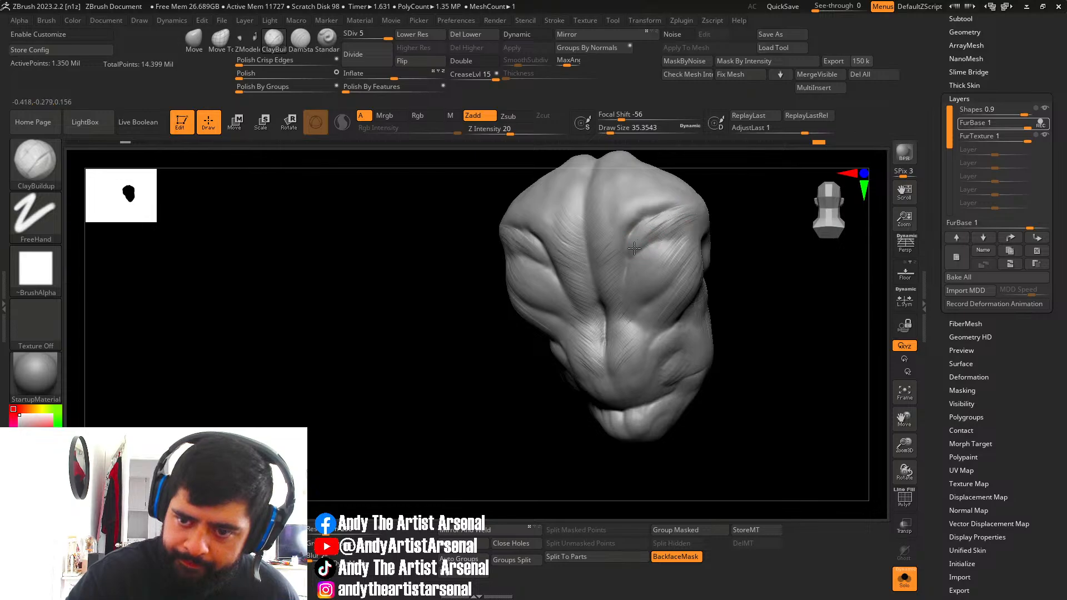
pyautogui.moveTo(640, 264)
pyautogui.mouseDown()
pyautogui.moveTo(689, 217)
pyautogui.moveTo(653, 293)
pyautogui.mouseUp()
pyautogui.moveTo(695, 246); pyautogui.dragTo(671, 283)
pyautogui.moveTo(680, 282)
pyautogui.mouseDown(button='right')
pyautogui.moveTo(673, 287)
pyautogui.moveTo(666, 230)
pyautogui.mouseUp(button='right')
pyautogui.moveTo(670, 212); pyautogui.dragTo(657, 220)
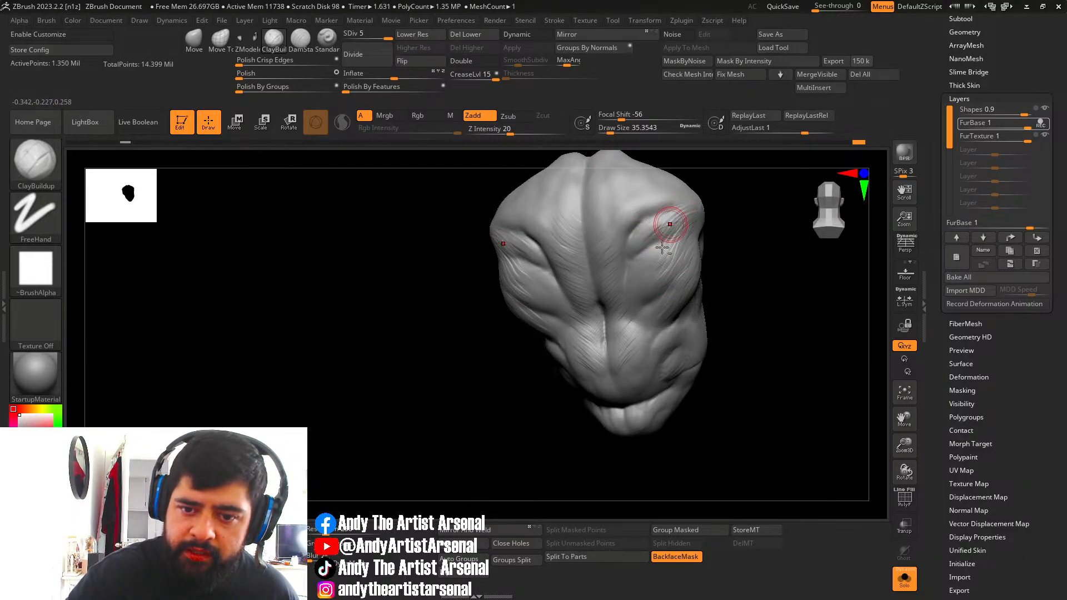
pyautogui.moveTo(671, 239); pyautogui.dragTo(656, 257, button='right')
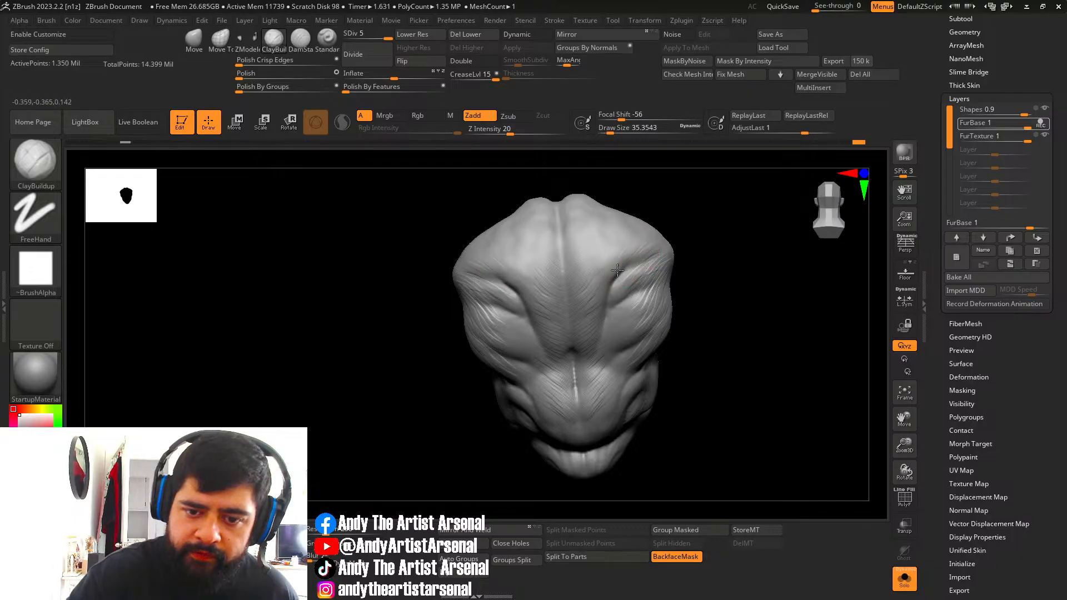
pyautogui.moveTo(640, 228); pyautogui.dragTo(632, 268)
pyautogui.moveTo(653, 241)
pyautogui.mouseDown(button='right')
pyautogui.moveTo(649, 257)
pyautogui.moveTo(654, 243)
pyautogui.mouseUp(button='right')
pyautogui.hotkey('ctrl', 'z')
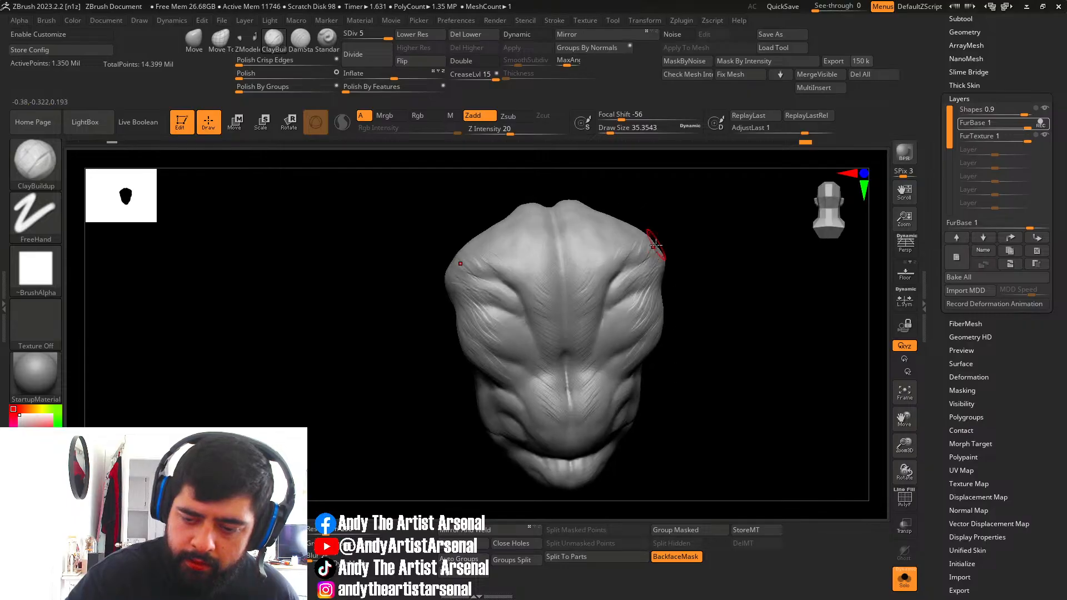
# Deepen the base fur strands running into the spine groove, from the upper back down to the lower back.
pyautogui.moveTo(593, 310)
pyautogui.mouseDown(button='right')
pyautogui.moveTo(589, 389)
pyautogui.moveTo(602, 436)
pyautogui.mouseUp(button='right')
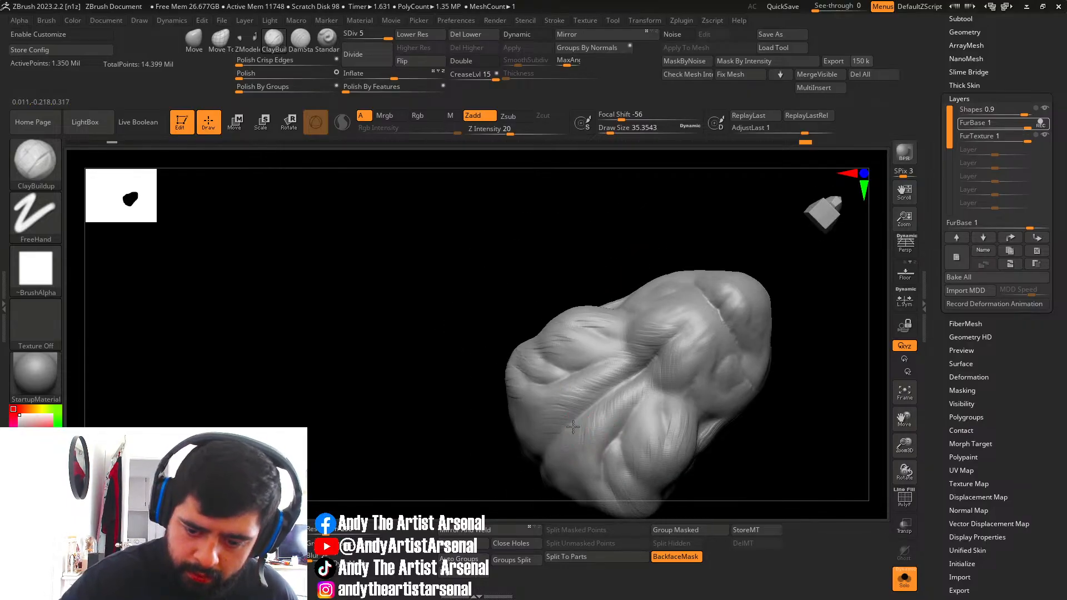
pyautogui.moveTo(572, 427); pyautogui.dragTo(573, 431)
pyautogui.moveTo(573, 431); pyautogui.dragTo(572, 431, button='right')
pyautogui.moveTo(570, 431); pyautogui.dragTo(581, 457)
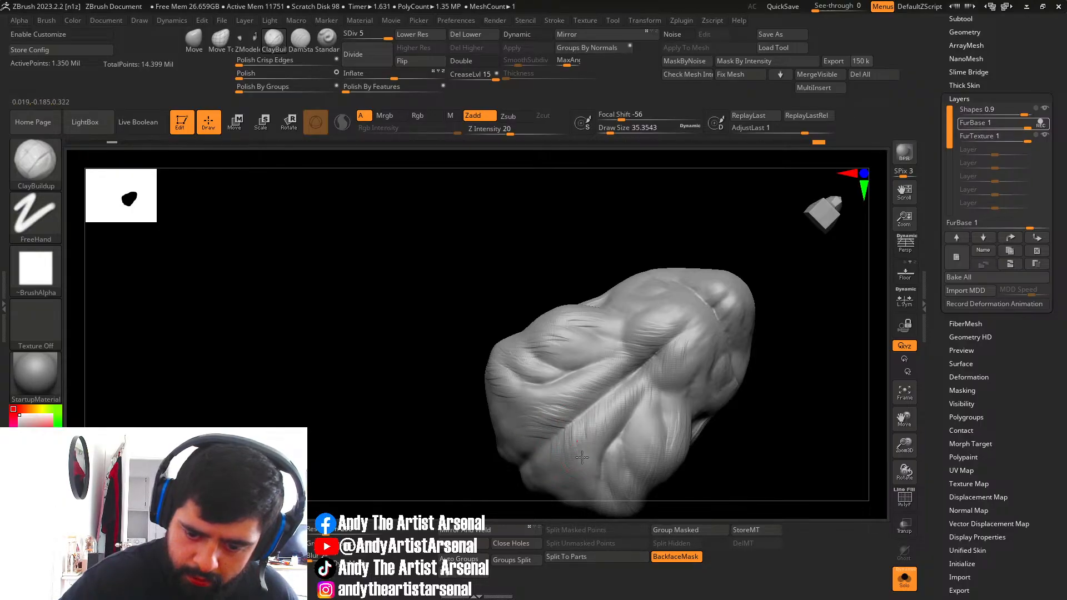
pyautogui.moveTo(585, 420)
pyautogui.mouseDown()
pyautogui.moveTo(592, 436)
pyautogui.moveTo(631, 384)
pyautogui.moveTo(629, 422)
pyautogui.mouseUp()
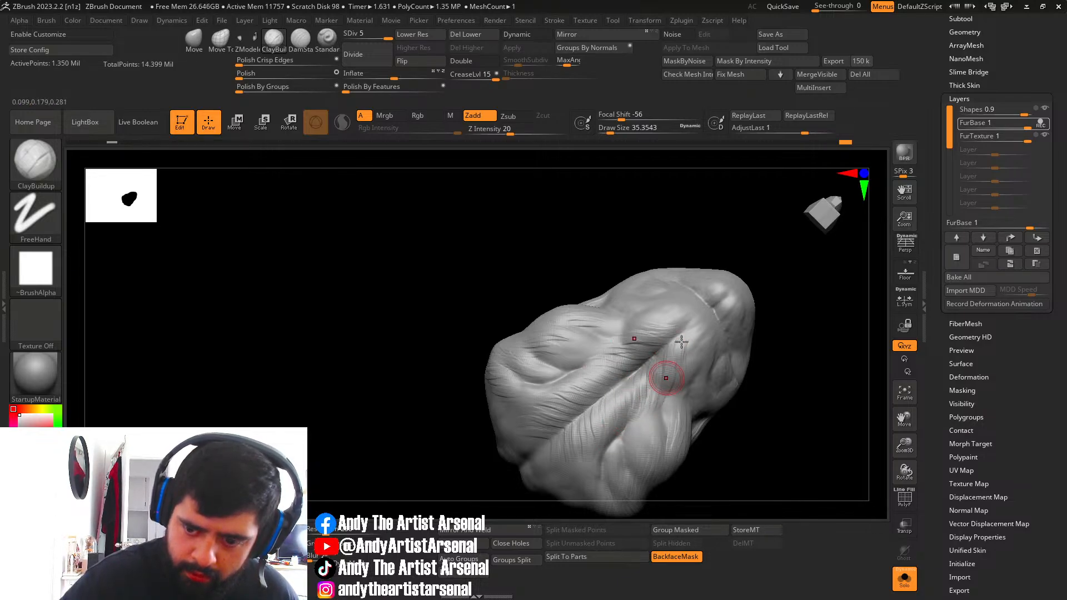
pyautogui.moveTo(685, 349)
pyautogui.mouseDown()
pyautogui.moveTo(695, 345)
pyautogui.moveTo(697, 367)
pyautogui.mouseUp()
# Sculpt curved base fur strokes across the pectoral from the shoulder side towards the breastbone.
pyautogui.moveTo(697, 369)
pyautogui.mouseDown(button='right')
pyautogui.moveTo(688, 321)
pyautogui.moveTo(715, 295)
pyautogui.moveTo(688, 284)
pyautogui.moveTo(724, 345)
pyautogui.moveTo(683, 373)
pyautogui.moveTo(731, 341)
pyautogui.moveTo(469, 375)
pyautogui.mouseUp(button='right')
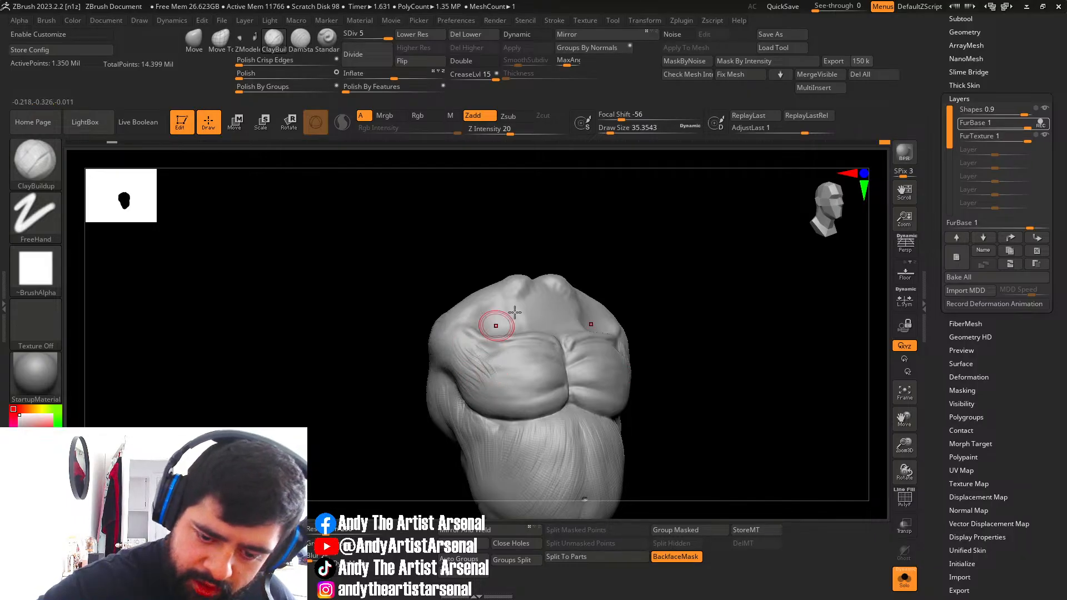
pyautogui.moveTo(637, 361)
pyautogui.mouseDown()
pyautogui.moveTo(622, 364)
pyautogui.moveTo(597, 325)
pyautogui.moveTo(590, 245)
pyautogui.moveTo(572, 282)
pyautogui.mouseUp()
pyautogui.moveTo(583, 246); pyautogui.dragTo(583, 275)
pyautogui.moveTo(582, 251)
pyautogui.mouseDown()
pyautogui.moveTo(585, 290)
pyautogui.moveTo(594, 272)
pyautogui.moveTo(542, 328)
pyautogui.moveTo(565, 313)
pyautogui.mouseUp()
pyautogui.moveTo(604, 270); pyautogui.dragTo(595, 312)
pyautogui.moveTo(603, 282); pyautogui.dragTo(599, 303)
pyautogui.moveTo(594, 261); pyautogui.dragTo(583, 320)
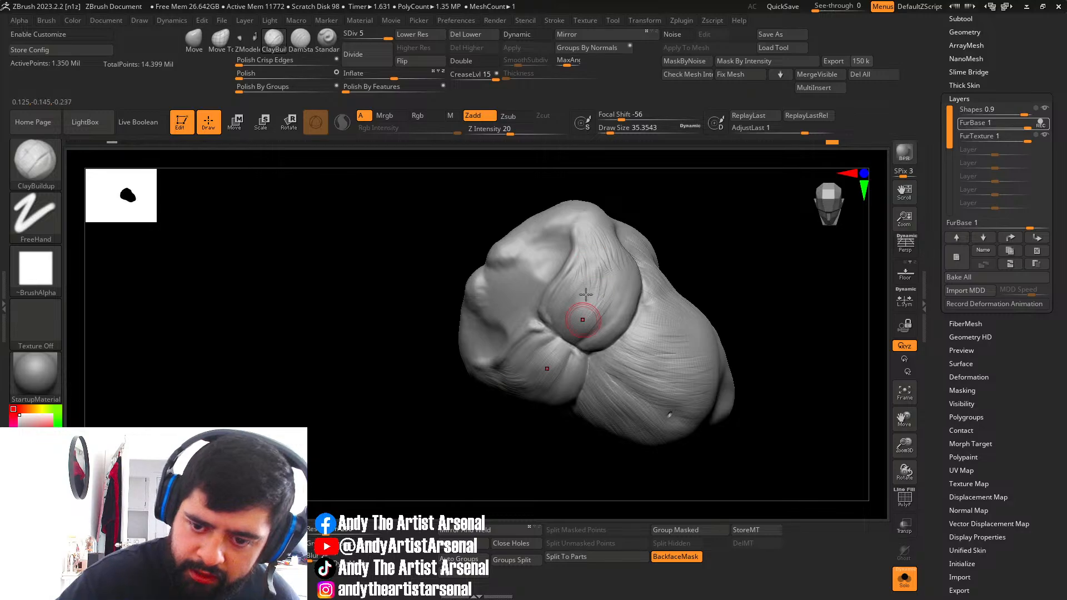
pyautogui.moveTo(608, 264); pyautogui.dragTo(603, 300)
pyautogui.moveTo(611, 262); pyautogui.dragTo(607, 303)
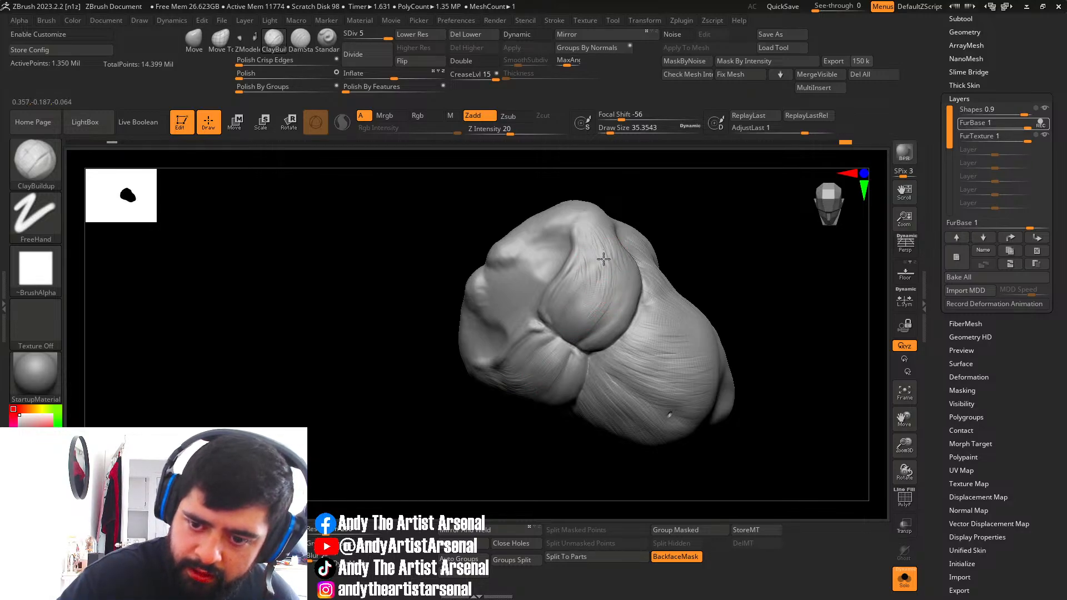
# Extend the pectoral's fur strokes to its outer edge and its inner corner near the breastbone.
pyautogui.moveTo(612, 247); pyautogui.dragTo(617, 295)
pyautogui.moveTo(624, 296); pyautogui.dragTo(619, 249, button='right')
pyautogui.moveTo(628, 249); pyautogui.dragTo(622, 275)
pyautogui.moveTo(632, 263)
pyautogui.mouseDown()
pyautogui.moveTo(629, 288)
pyautogui.moveTo(642, 286)
pyautogui.mouseUp()
pyautogui.moveTo(595, 342); pyautogui.dragTo(617, 359, button='right')
pyautogui.moveTo(599, 322); pyautogui.dragTo(582, 342)
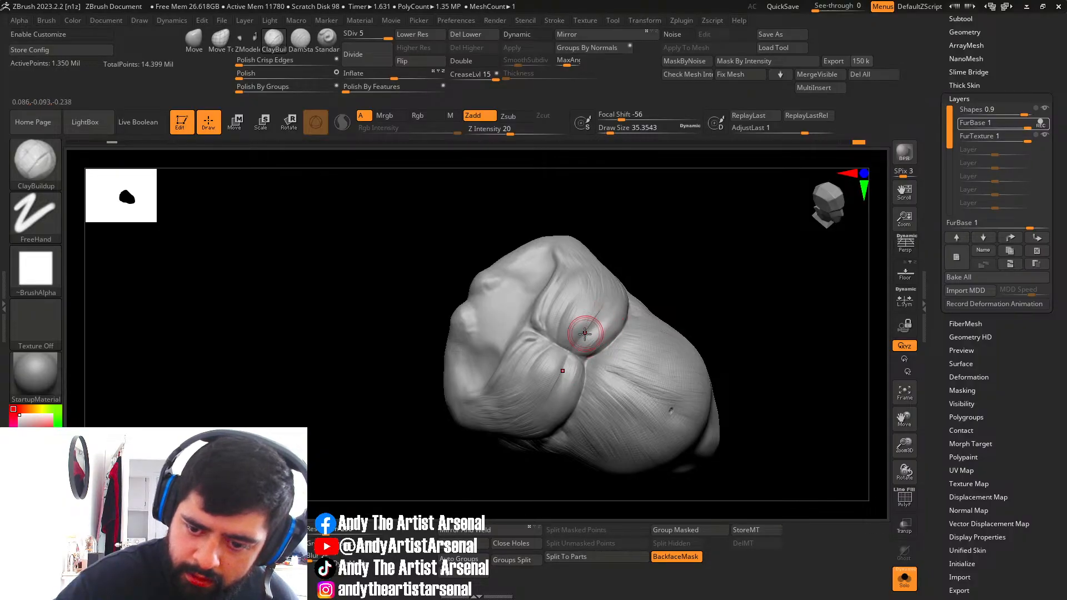
pyautogui.moveTo(581, 301); pyautogui.dragTo(554, 338)
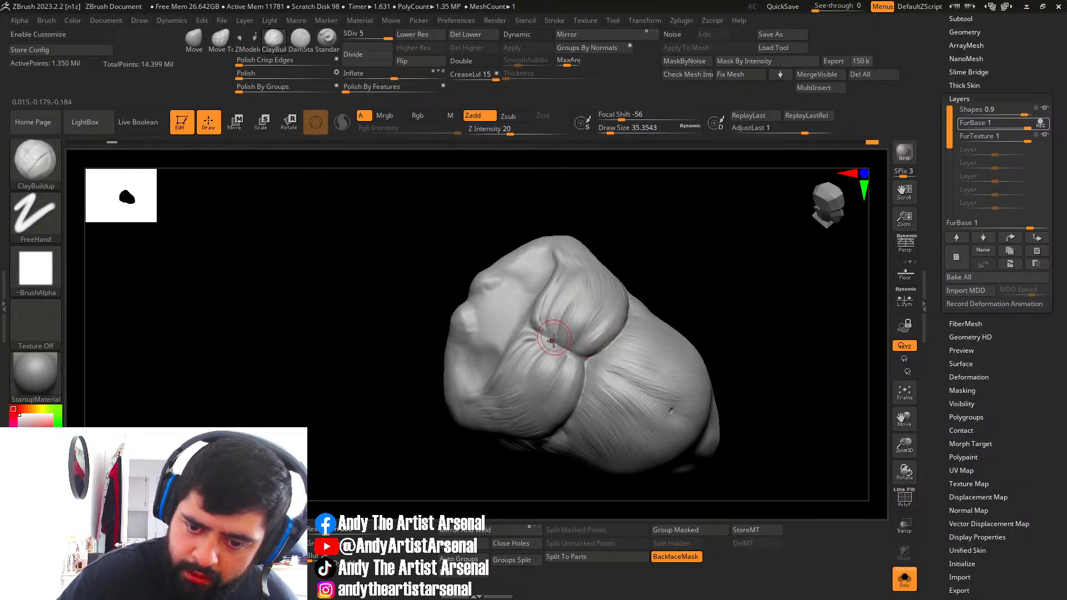
pyautogui.moveTo(594, 257); pyautogui.dragTo(590, 264, button='right')
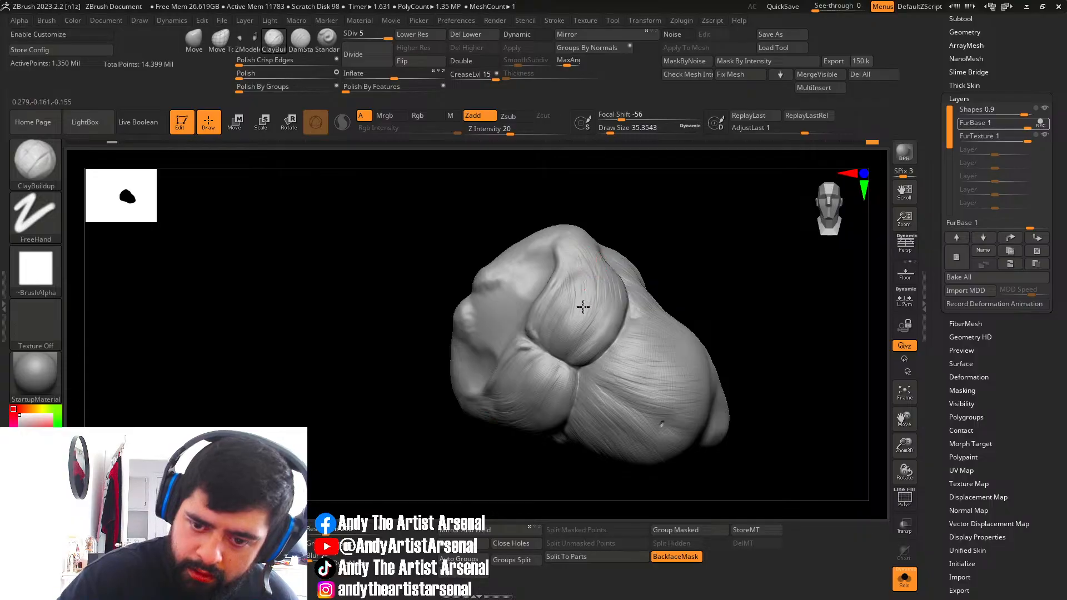
# Strengthen the base fur strands on the upper belly just below the pectorals.
pyautogui.moveTo(612, 317); pyautogui.dragTo(617, 374, button='right')
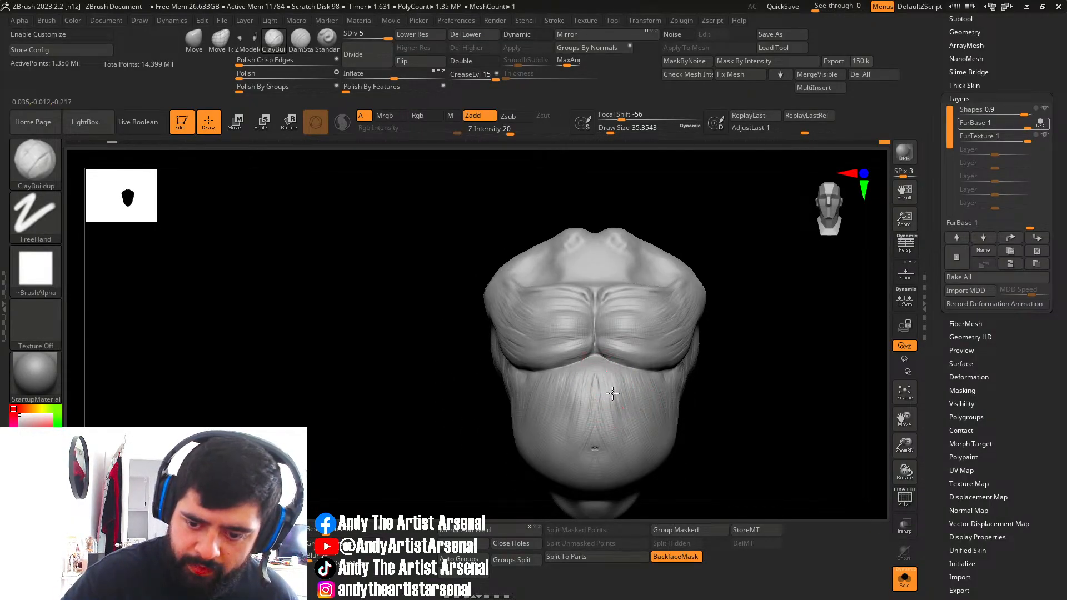
pyautogui.hotkey('ctrl', 'z')
pyautogui.hotkey('ctrl', 'shift', 'z')
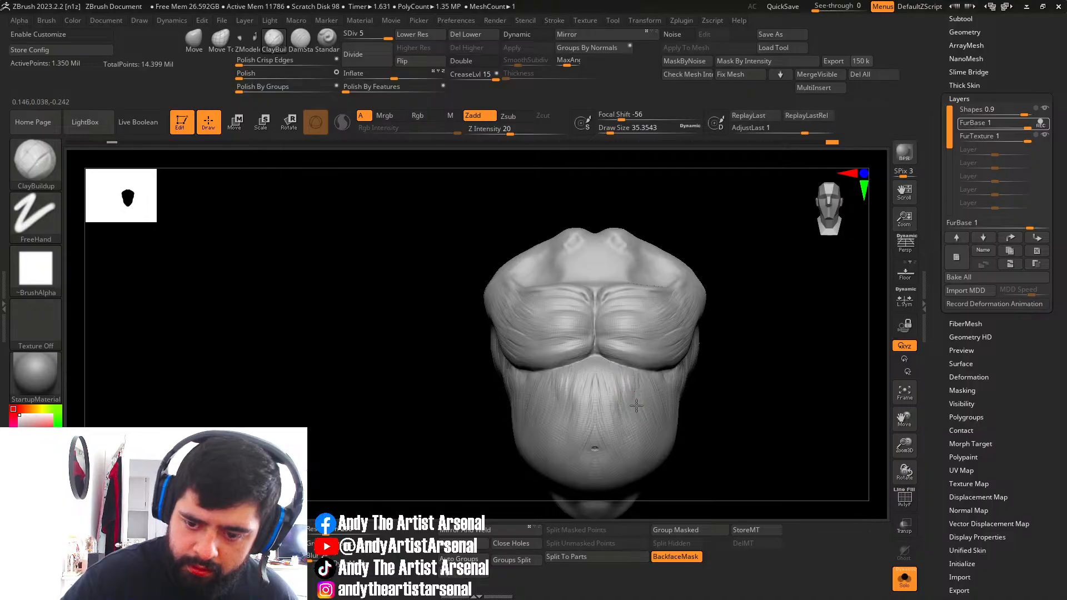
pyautogui.moveTo(663, 396); pyautogui.dragTo(669, 387)
pyautogui.moveTo(671, 388)
pyautogui.mouseDown(button='right')
pyautogui.moveTo(631, 386)
pyautogui.moveTo(701, 380)
pyautogui.mouseUp(button='right')
# Soften the base fur over chest, belly and back with the Smooth brush, using draw sizes 334.91436 and 231.13819.
pyautogui.press('s')
pyautogui.moveTo(656, 352)
pyautogui.mouseDown()
pyautogui.moveTo(670, 353)
pyautogui.moveTo(664, 331)
pyautogui.moveTo(686, 334)
pyautogui.mouseUp()
pyautogui.moveTo(692, 334); pyautogui.dragTo(661, 332, button='right')
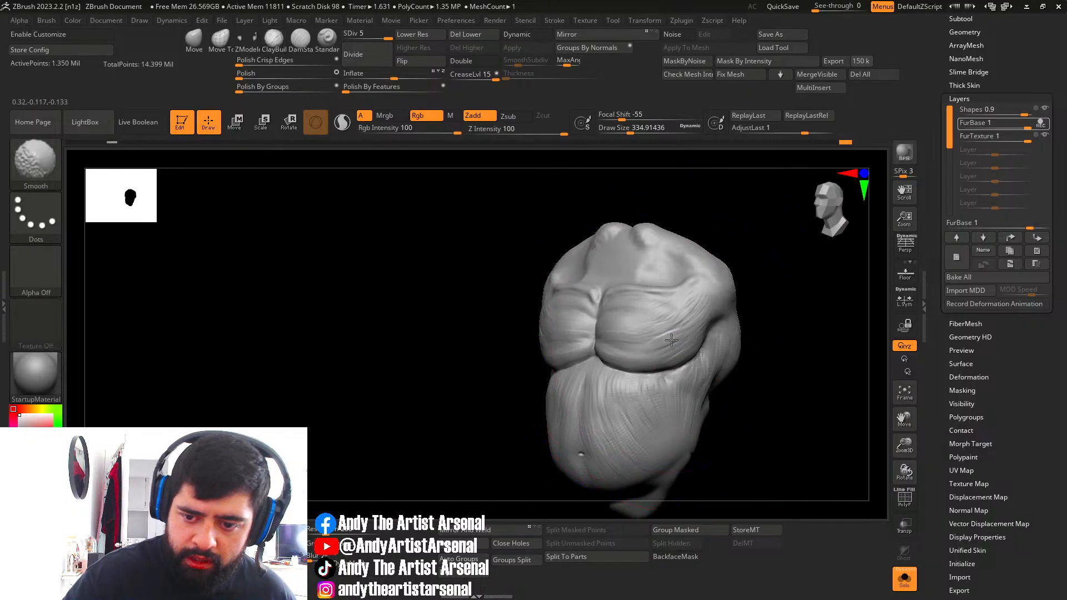
pyautogui.moveTo(670, 361)
pyautogui.keyDown('shift'); pyautogui.mouseDown()
pyautogui.moveTo(623, 450)
pyautogui.moveTo(617, 435)
pyautogui.mouseUp(); pyautogui.keyUp('shift')
pyautogui.press('s')
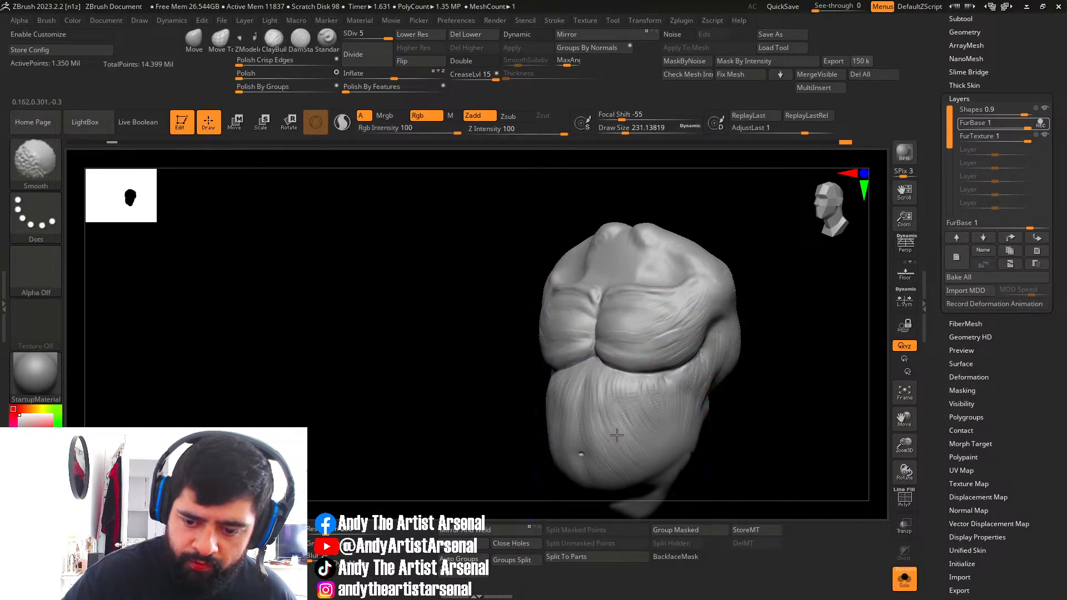
pyautogui.moveTo(665, 377)
pyautogui.keyDown('alt'); pyautogui.mouseDown(button='right')
pyautogui.moveTo(636, 374)
pyautogui.moveTo(655, 383)
pyautogui.mouseUp(button='right'); pyautogui.keyUp('alt')
pyautogui.moveTo(745, 355); pyautogui.dragTo(656, 363, button='right')
pyautogui.keyDown('shift'); pyautogui.moveTo(655, 384); pyautogui.dragTo(649, 433); pyautogui.keyUp('shift')
pyautogui.moveTo(742, 355); pyautogui.dragTo(675, 345, button='right')
pyautogui.keyDown('shift'); pyautogui.moveTo(686, 350); pyautogui.dragTo(722, 342); pyautogui.keyUp('shift')
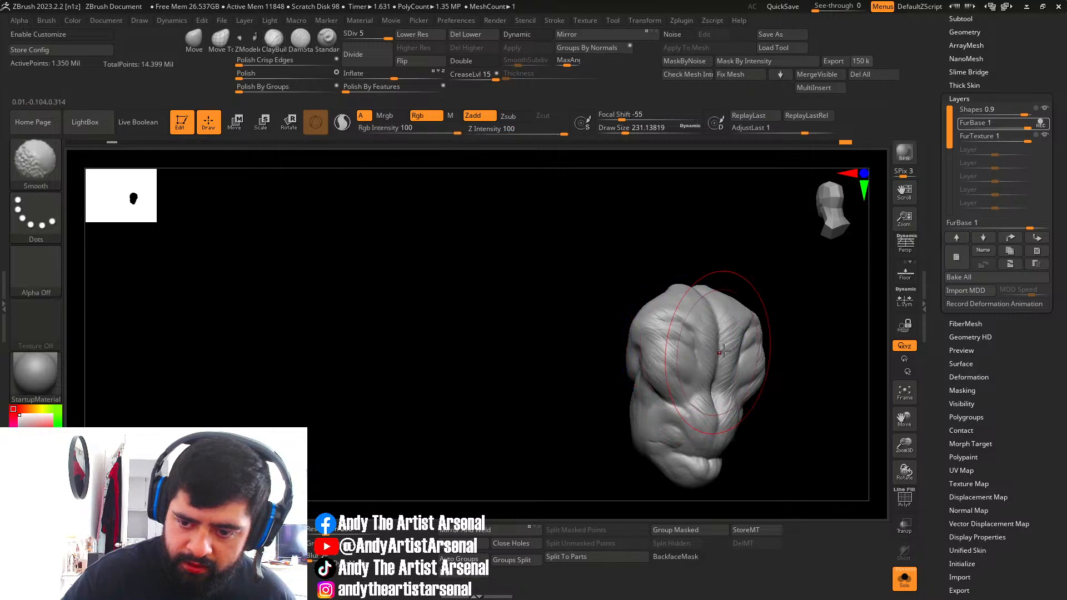
pyautogui.moveTo(681, 340)
pyautogui.mouseDown(button='right')
pyautogui.moveTo(708, 341)
pyautogui.moveTo(688, 362)
pyautogui.moveTo(738, 341)
pyautogui.moveTo(705, 355)
pyautogui.moveTo(640, 341)
pyautogui.moveTo(722, 330)
pyautogui.mouseUp(button='right')
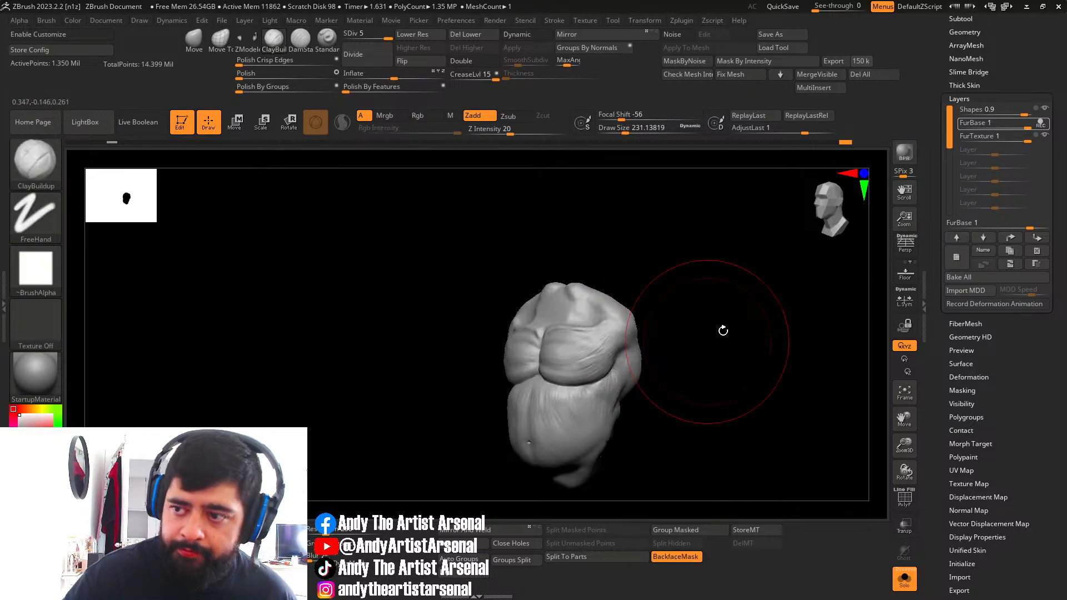
# Start recording on the FurTexture layer and choose the Standard brush with DragRect stroke and the fur_08 alpha.
pyautogui.click(1045, 136)
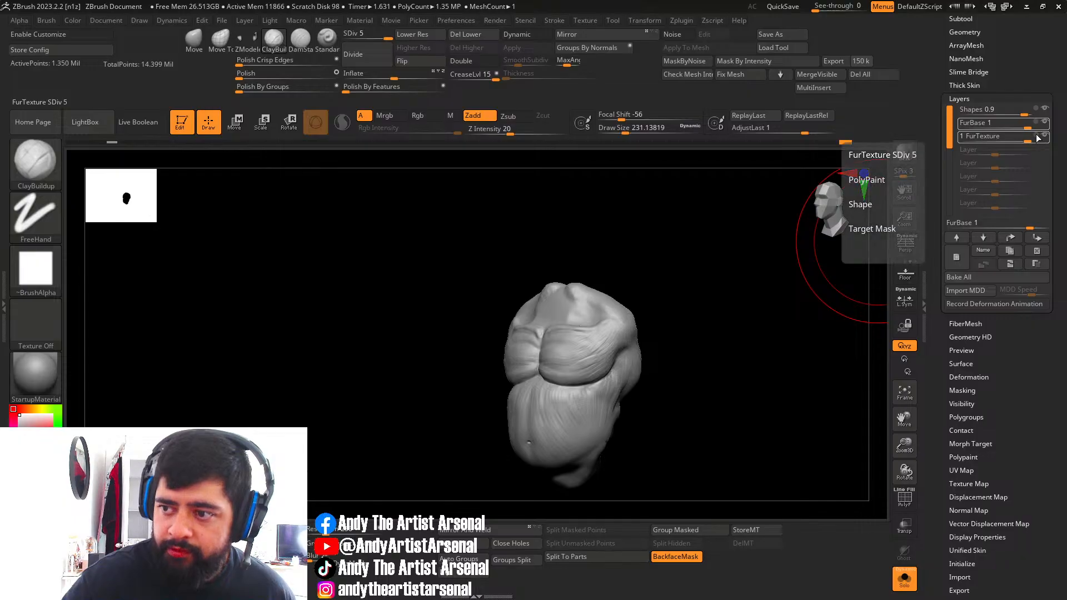
pyautogui.keyDown('shift'); pyautogui.moveTo(667, 352); pyautogui.dragTo(655, 393); pyautogui.keyUp('shift')
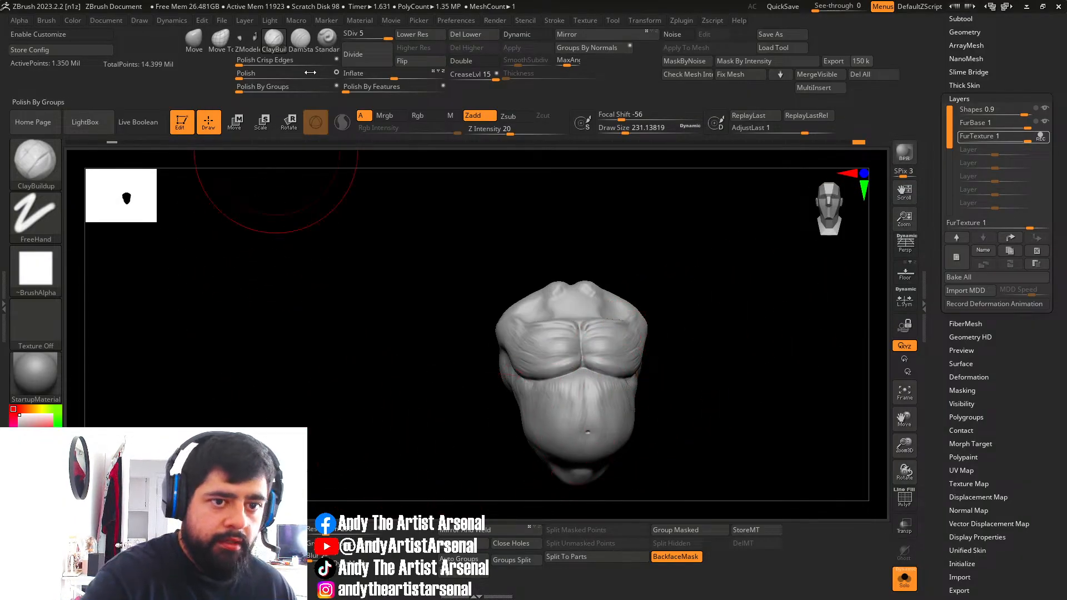
pyautogui.click(326, 40)
pyautogui.click(45, 279)
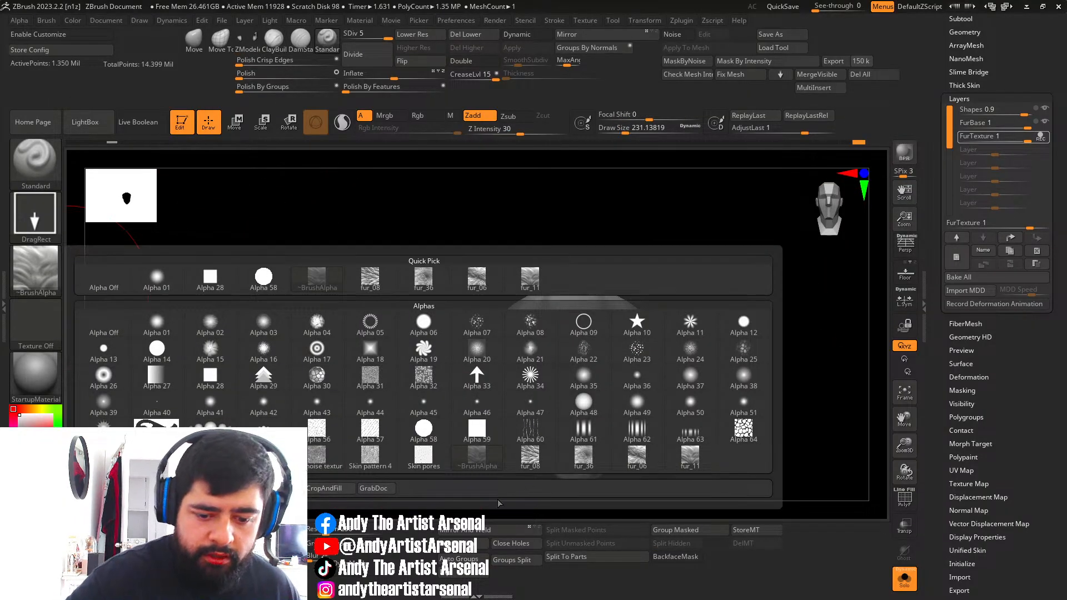
pyautogui.click(537, 469)
# Stamp the fur alpha onto the outer chest and the area below the armpit at draw size 231.13819.
pyautogui.moveTo(627, 361)
pyautogui.keyDown('ctrl'); pyautogui.mouseDown(button='right')
pyautogui.moveTo(640, 388)
pyautogui.moveTo(631, 368)
pyautogui.mouseUp(button='right'); pyautogui.keyUp('ctrl')
pyautogui.moveTo(631, 368)
pyautogui.mouseDown()
pyautogui.moveTo(610, 340)
pyautogui.moveTo(603, 346)
pyautogui.mouseUp()
pyautogui.moveTo(647, 352)
pyautogui.keyDown('alt'); pyautogui.mouseDown(button='right')
pyautogui.moveTo(642, 316)
pyautogui.moveTo(620, 389)
pyautogui.moveTo(587, 431)
pyautogui.moveTo(607, 405)
pyautogui.moveTo(589, 398)
pyautogui.mouseUp(button='right'); pyautogui.keyUp('alt')
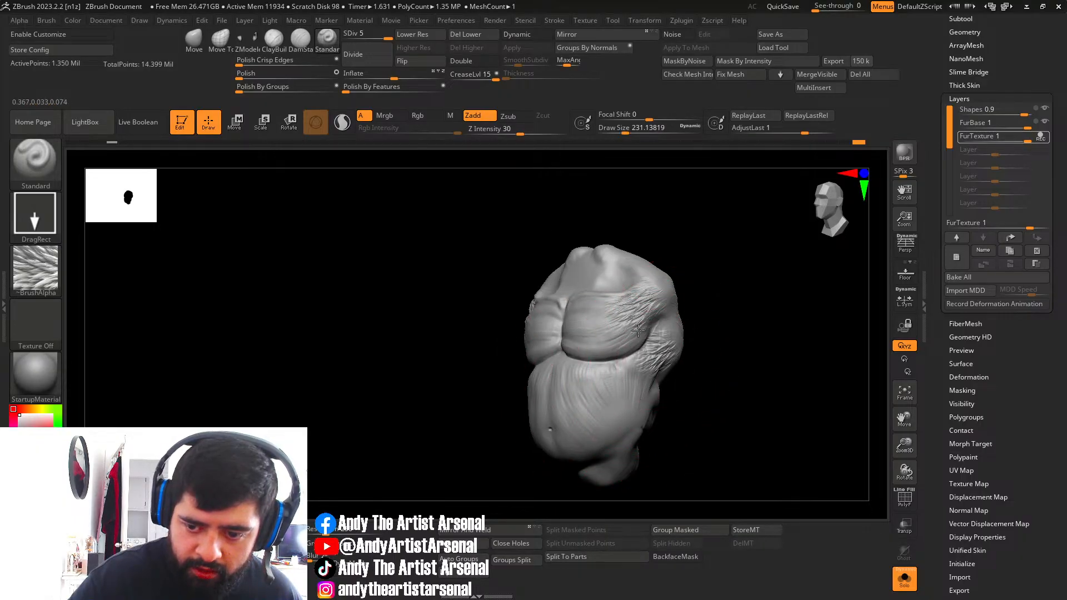
# Stamp the fur alpha over the outer shoulder blades on the back at draw size 146.61946 and Z Intensity 20.
pyautogui.moveTo(739, 337)
pyautogui.mouseDown(button='right')
pyautogui.moveTo(661, 335)
pyautogui.moveTo(736, 340)
pyautogui.mouseUp(button='right')
pyautogui.press('s')
pyautogui.moveTo(750, 319); pyautogui.dragTo(744, 319)
pyautogui.click(506, 133)
pyautogui.write('14')
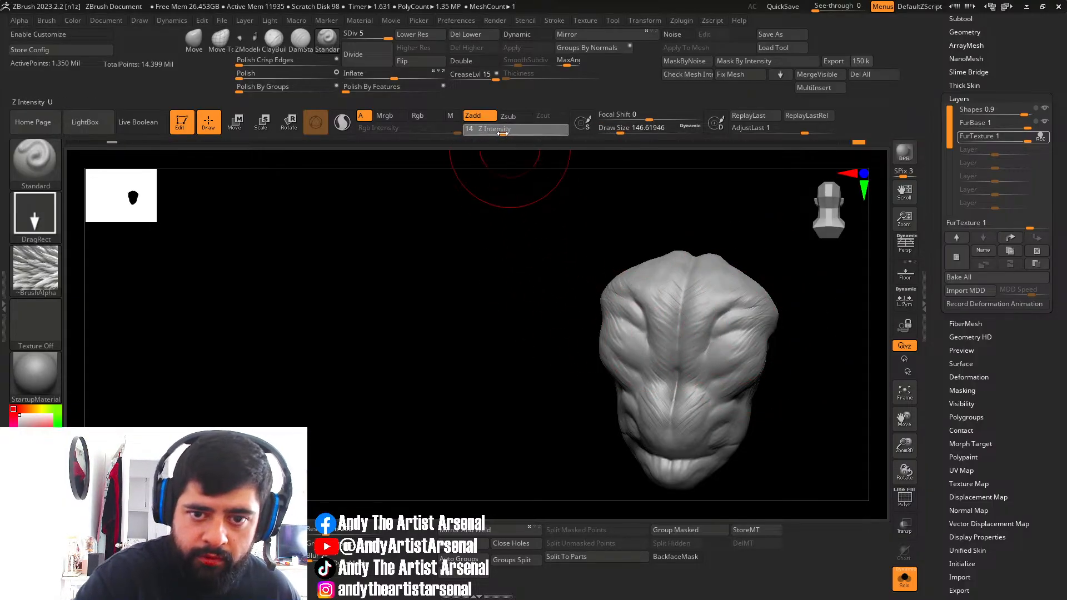
pyautogui.click(510, 133)
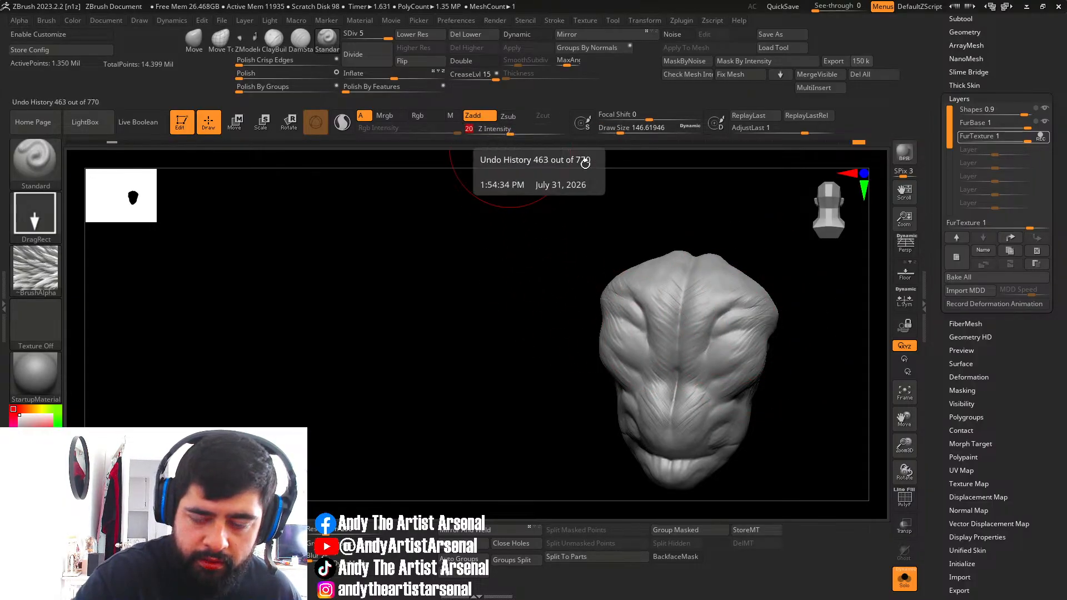
pyautogui.moveTo(749, 319)
pyautogui.mouseDown()
pyautogui.moveTo(770, 310)
pyautogui.moveTo(732, 284)
pyautogui.mouseUp()
pyautogui.moveTo(751, 352)
pyautogui.mouseDown()
pyautogui.moveTo(755, 334)
pyautogui.moveTo(739, 315)
pyautogui.mouseUp()
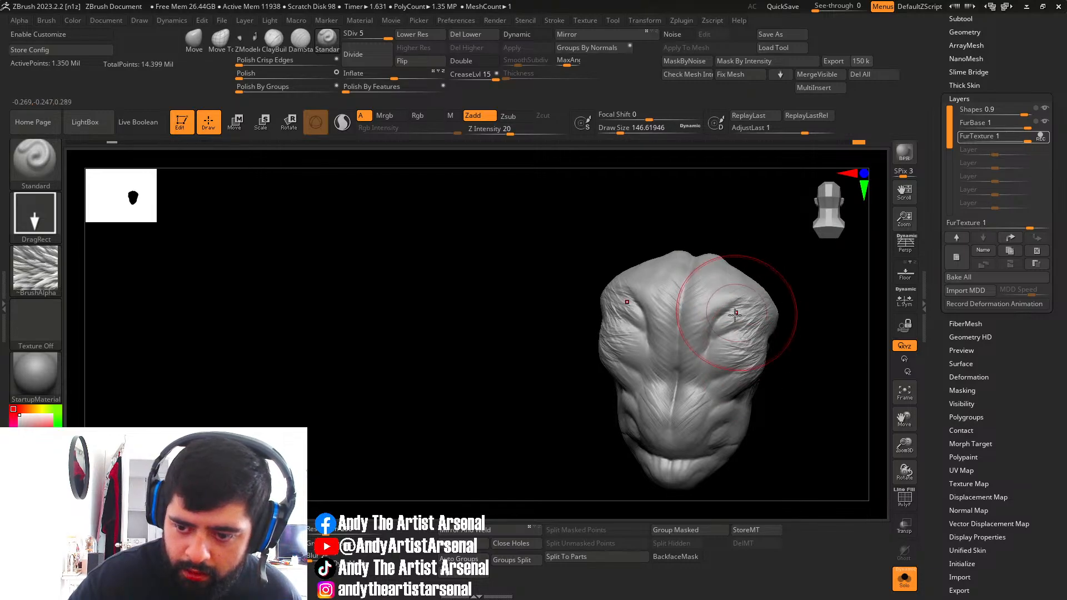
pyautogui.moveTo(734, 334); pyautogui.dragTo(715, 351, button='right')
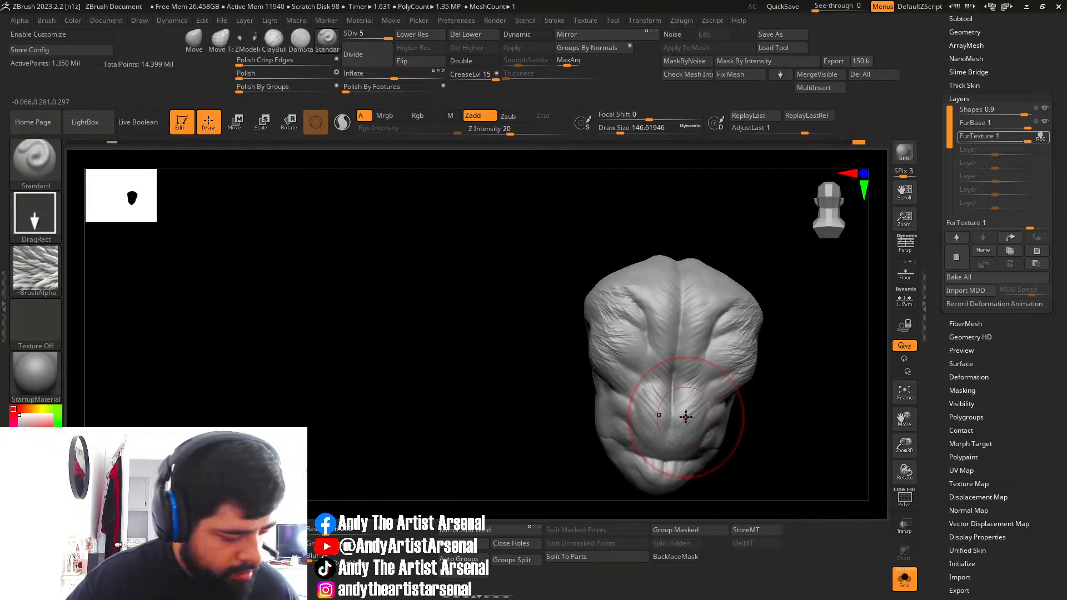
# Try stamping the lower back around the spine with the current fur alpha and with fur_06.
pyautogui.moveTo(684, 414); pyautogui.dragTo(707, 410)
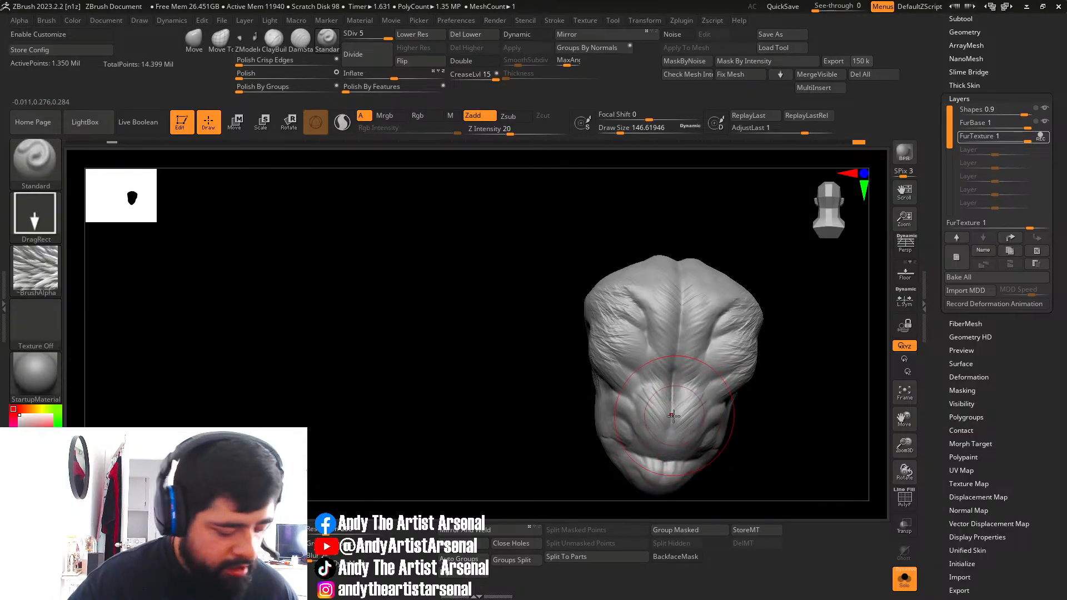
pyautogui.press('b')
pyautogui.click(35, 271)
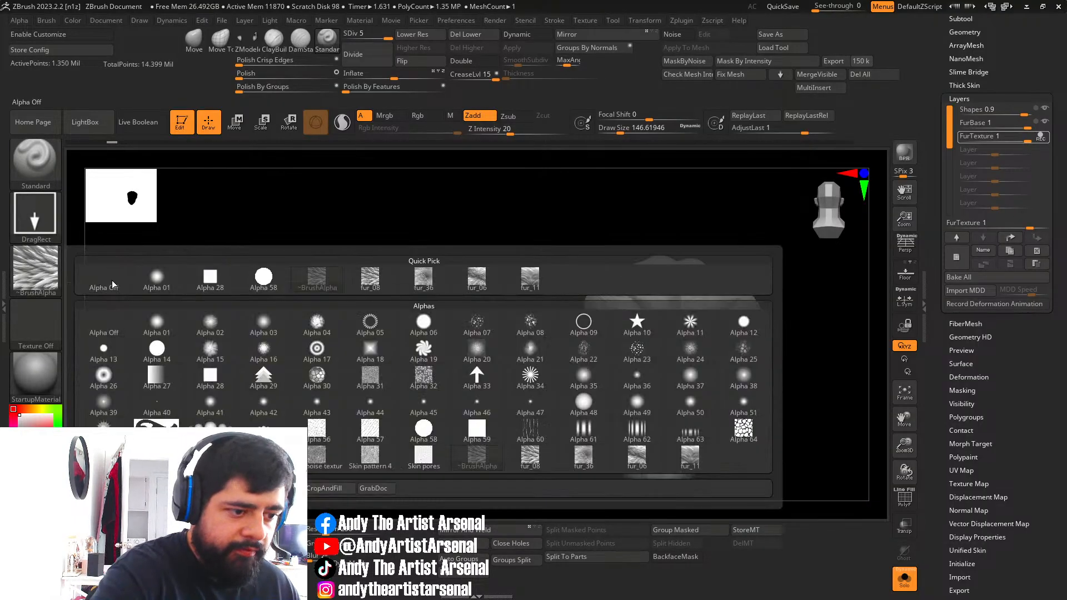
pyautogui.click(638, 468)
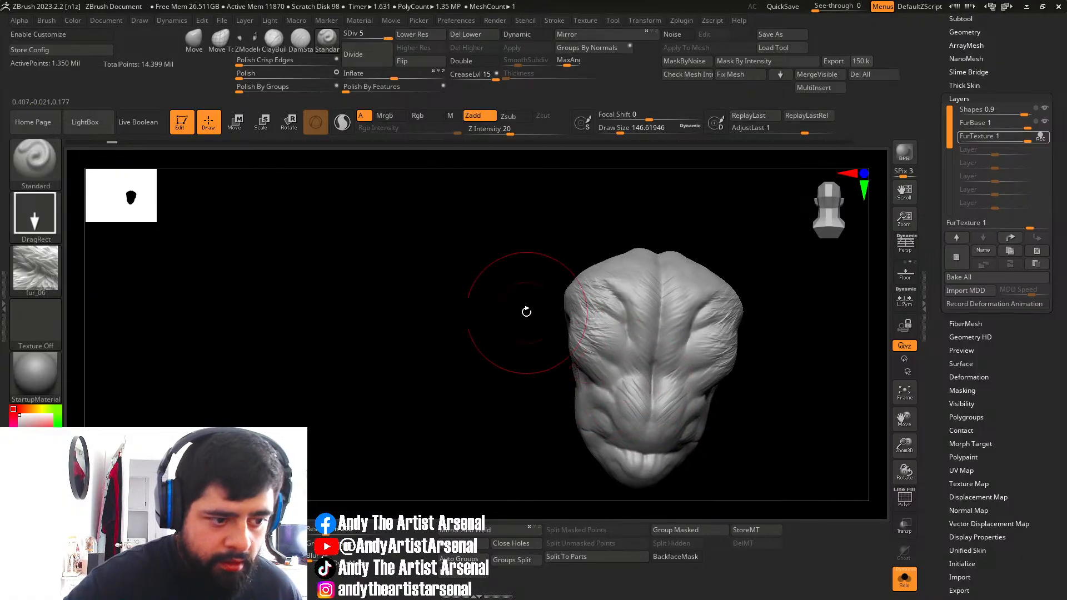
pyautogui.keyDown('alt'); pyautogui.moveTo(697, 426); pyautogui.dragTo(651, 379, button='right'); pyautogui.keyUp('alt')
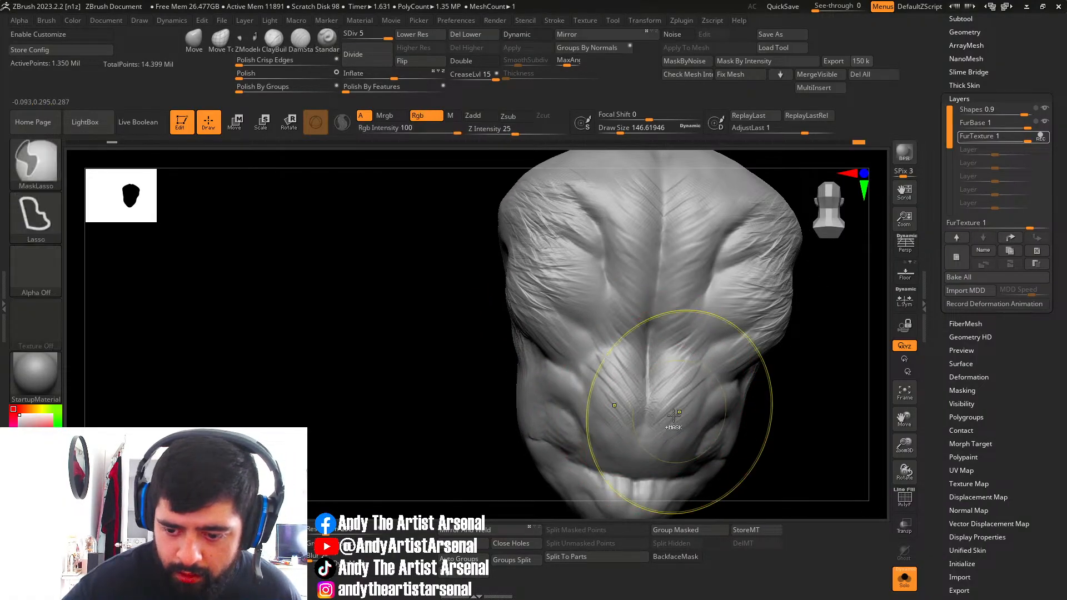
pyautogui.moveTo(642, 470)
pyautogui.mouseDown()
pyautogui.moveTo(598, 473)
pyautogui.moveTo(596, 443)
pyautogui.mouseUp()
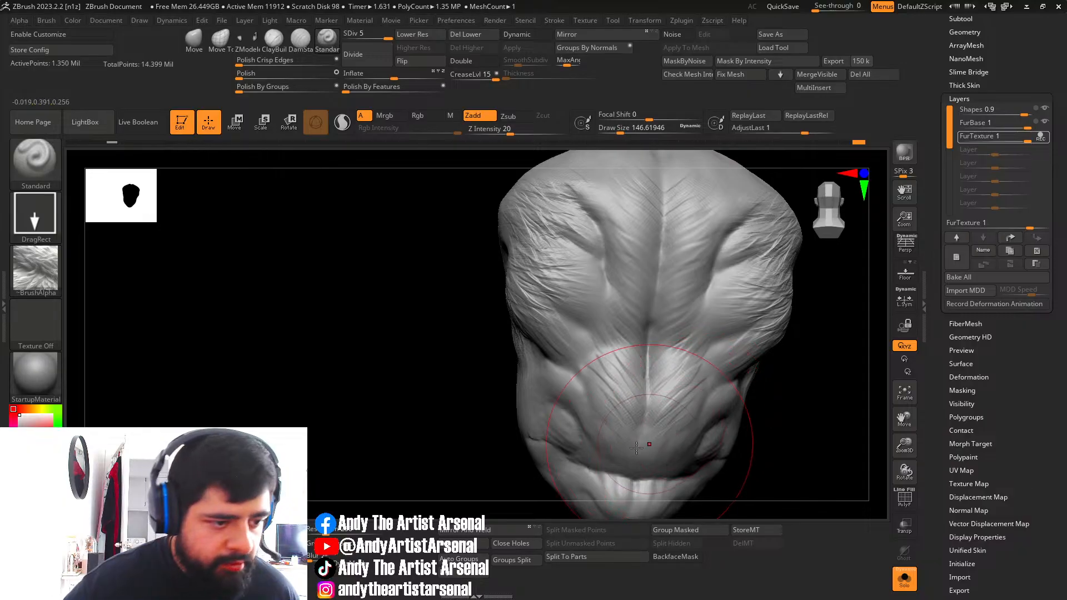
# Switch to the fur_11 alpha, set Z Intensity to 39 and stamp fur clumps on the lower back around the spine.
pyautogui.click(53, 295)
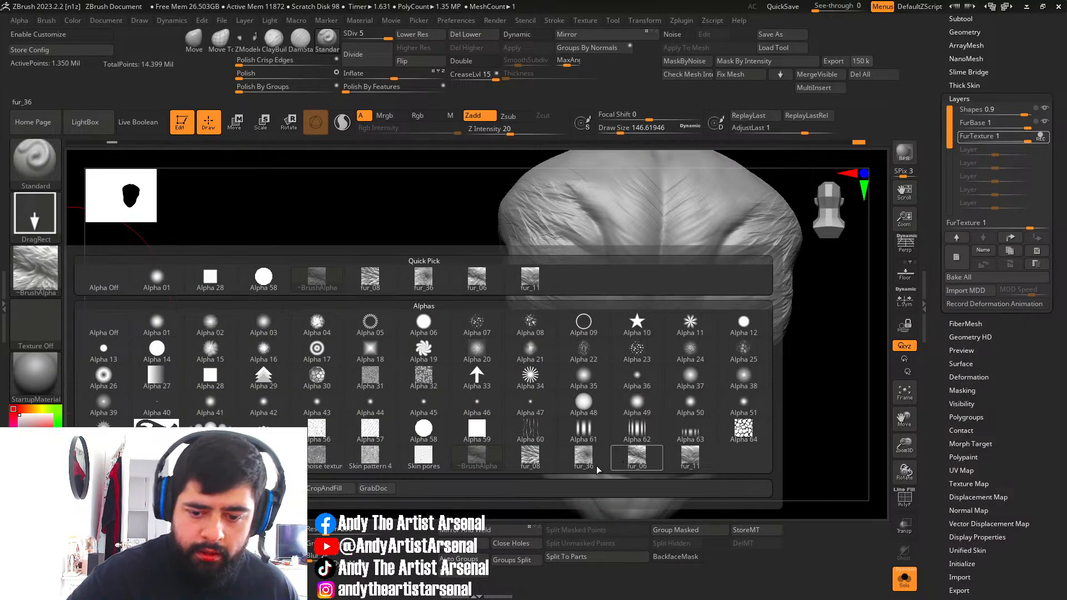
pyautogui.click(688, 459)
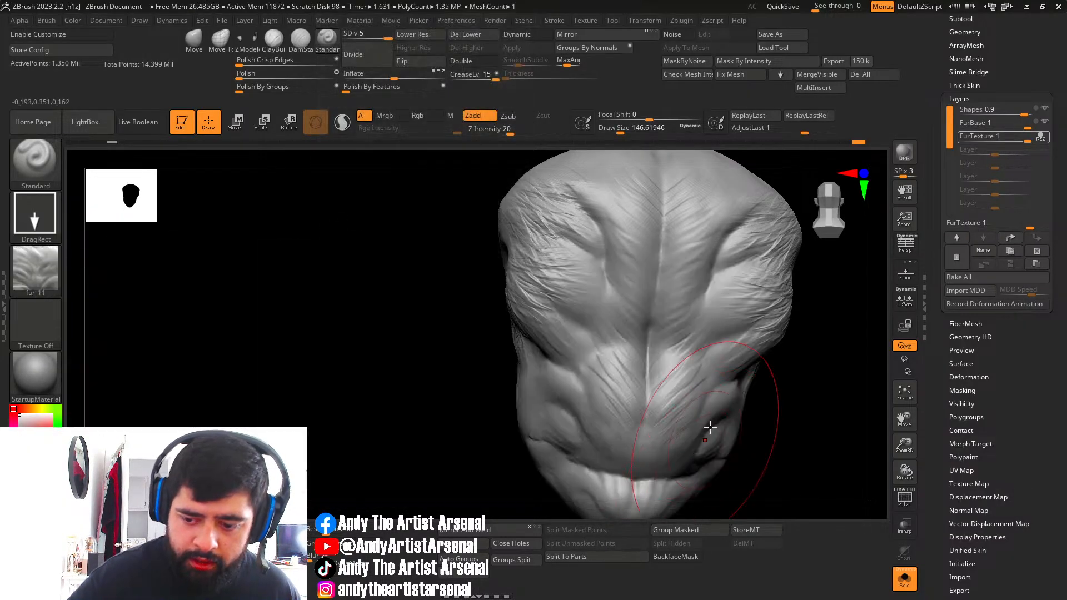
pyautogui.keyDown('alt'); pyautogui.moveTo(661, 427); pyautogui.dragTo(615, 395, button='right'); pyautogui.keyUp('alt')
pyautogui.moveTo(510, 129); pyautogui.dragTo(515, 129)
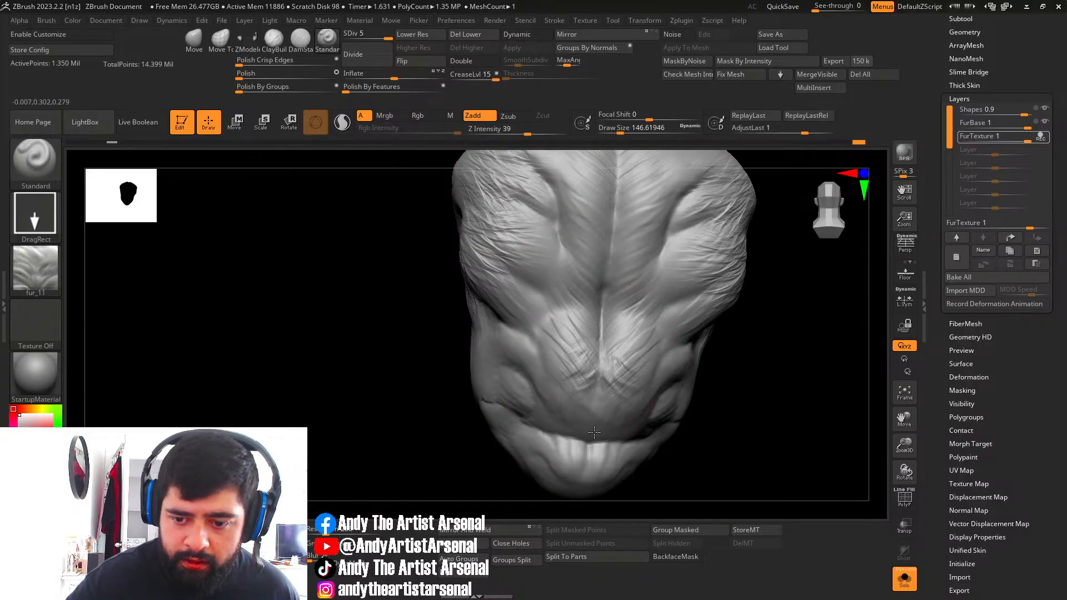
pyautogui.hotkey('ctrl', 'z')
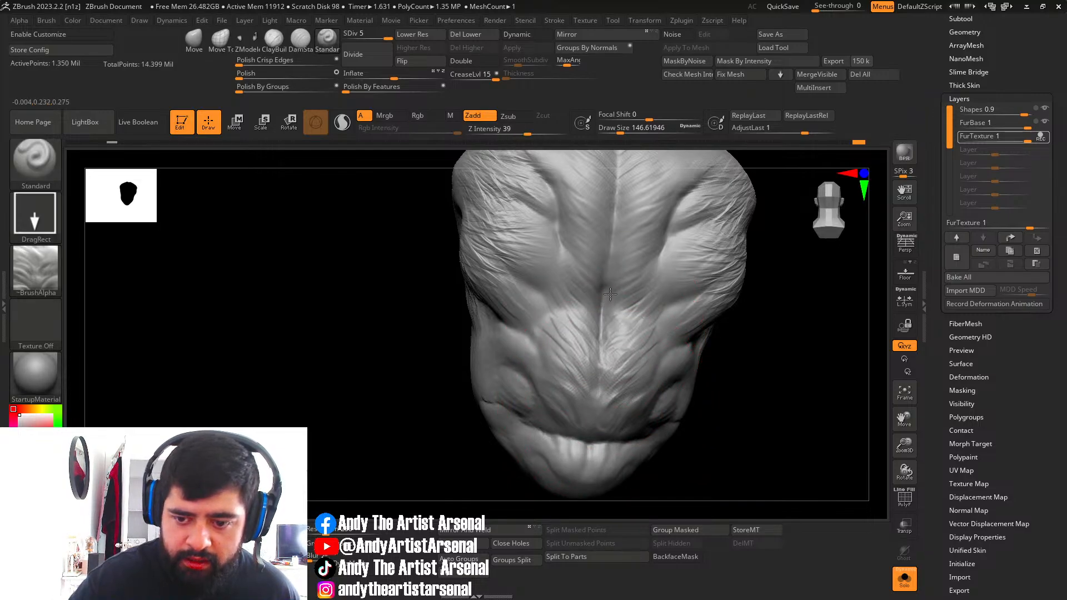
pyautogui.keyDown('shift'); pyautogui.moveTo(600, 356); pyautogui.dragTo(615, 324); pyautogui.keyUp('shift')
# Continue the fur_11 stamps up along the spine to the area between the shoulder blades.
pyautogui.keyDown('alt'); pyautogui.moveTo(605, 339); pyautogui.dragTo(587, 390, button='right'); pyautogui.keyUp('alt')
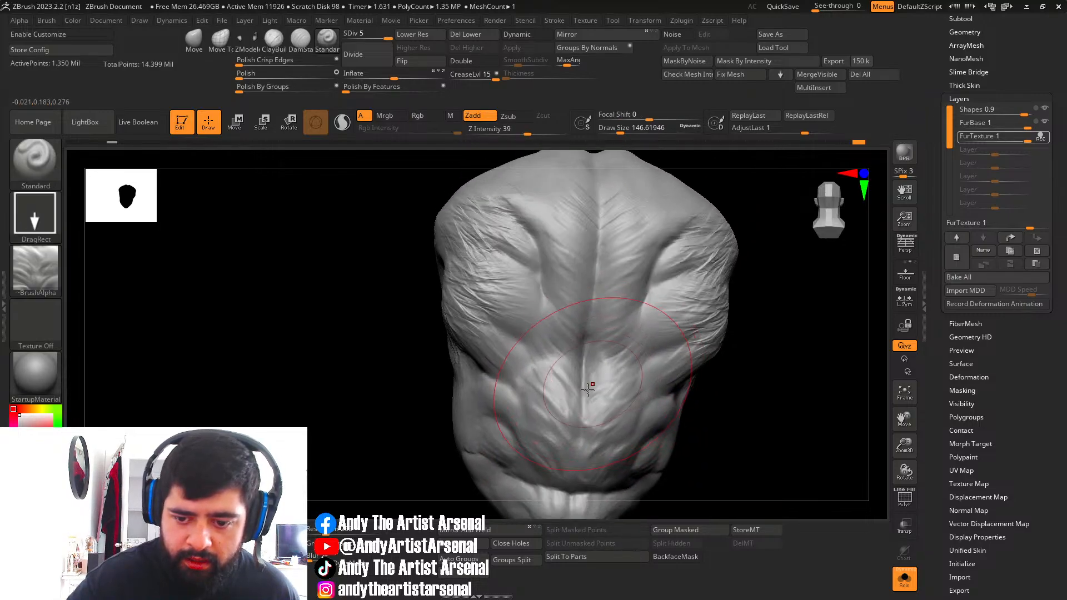
pyautogui.hotkey('ctrl', 'z')
pyautogui.moveTo(587, 408)
pyautogui.keyDown('shift'); pyautogui.mouseDown()
pyautogui.moveTo(587, 398)
pyautogui.moveTo(585, 417)
pyautogui.mouseUp(); pyautogui.keyUp('shift')
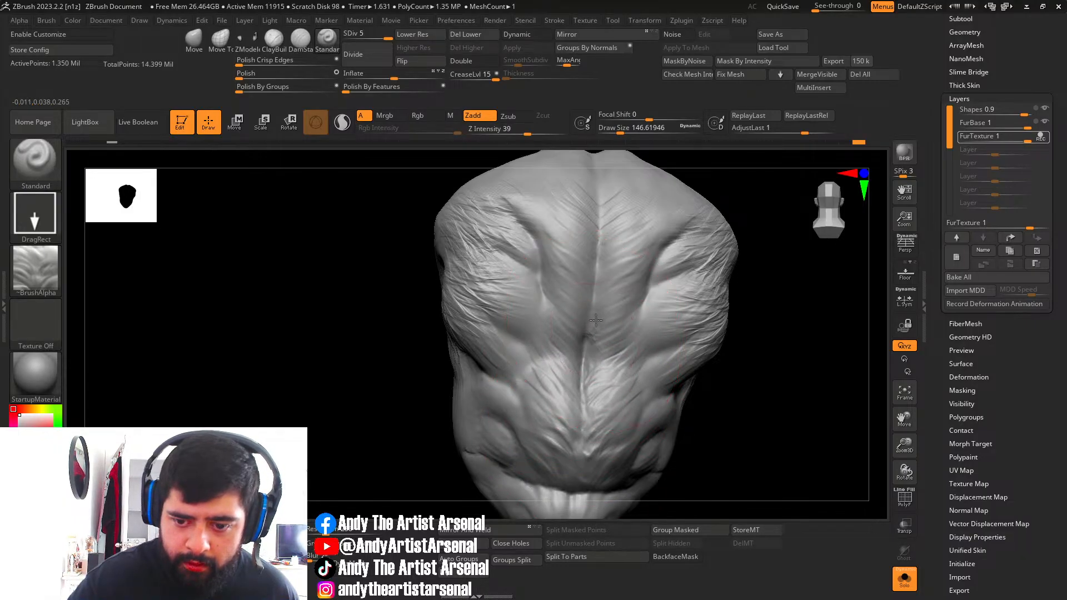
pyautogui.keyDown('shift'); pyautogui.moveTo(598, 319); pyautogui.dragTo(586, 346); pyautogui.keyUp('shift')
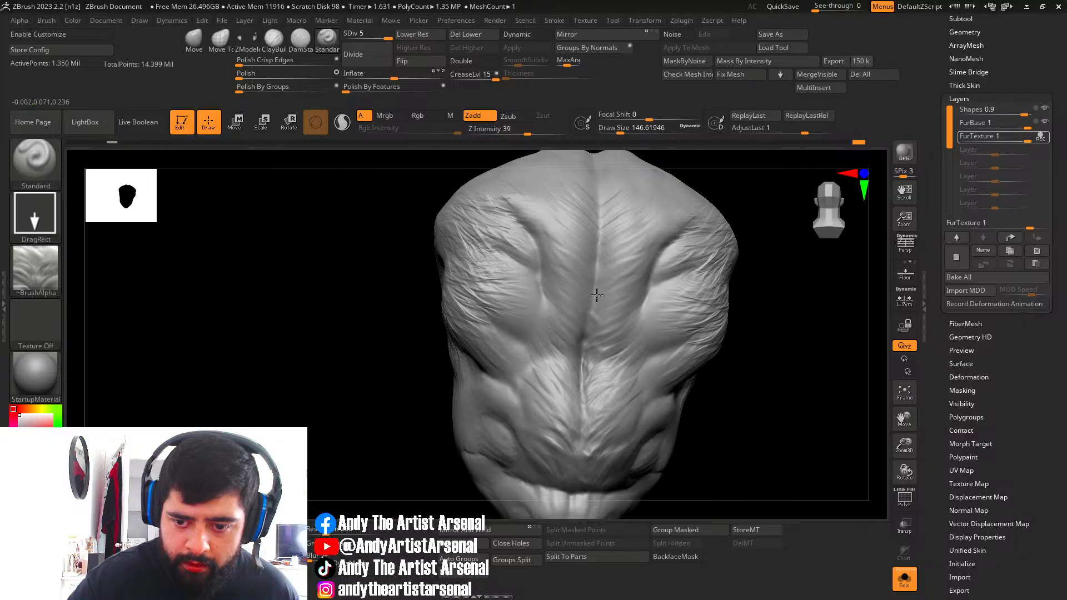
pyautogui.moveTo(674, 305)
pyautogui.keyDown('ctrl'); pyautogui.mouseDown(button='right')
pyautogui.moveTo(673, 343)
pyautogui.moveTo(656, 345)
pyautogui.moveTo(715, 348)
pyautogui.moveTo(672, 380)
pyautogui.moveTo(664, 365)
pyautogui.mouseUp(button='right'); pyautogui.keyUp('ctrl')
pyautogui.press('ctrl')
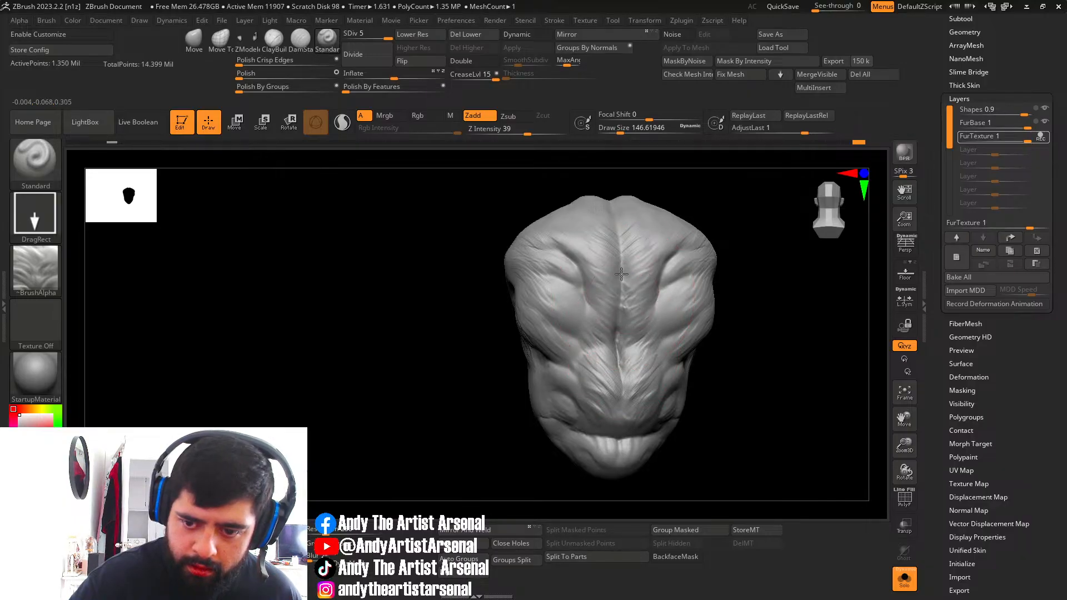
pyautogui.moveTo(620, 252); pyautogui.dragTo(623, 242)
pyautogui.moveTo(624, 241)
pyautogui.mouseDown(button='right')
pyautogui.moveTo(639, 286)
pyautogui.moveTo(680, 312)
pyautogui.mouseUp(button='right')
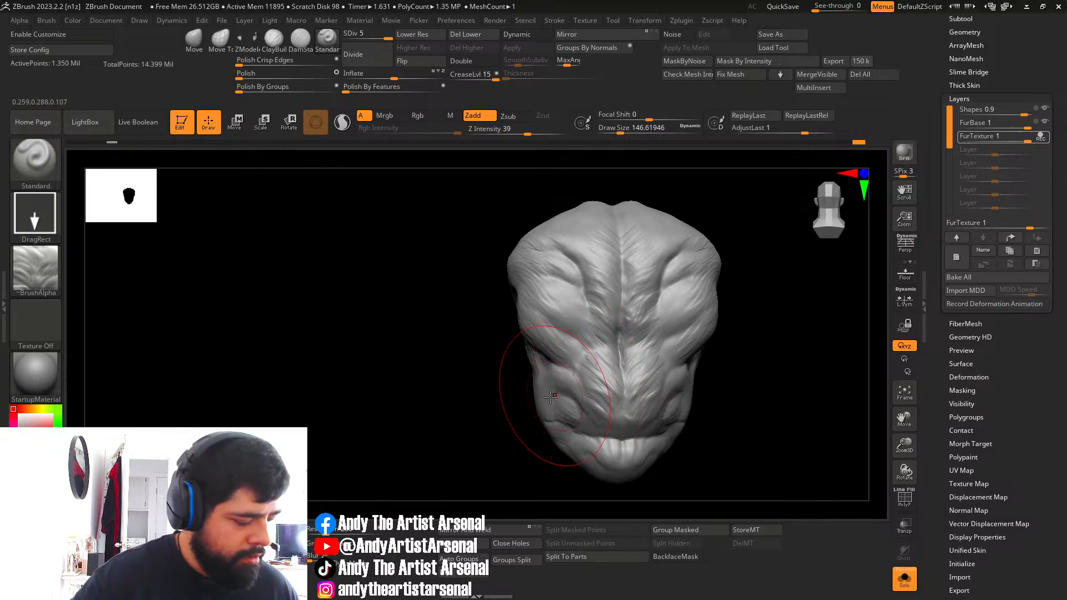
# Switch to the fur_08 alpha, set Z Intensity to 21 and stamp fur over the shoulder blades and sides of the back.
pyautogui.press('b')
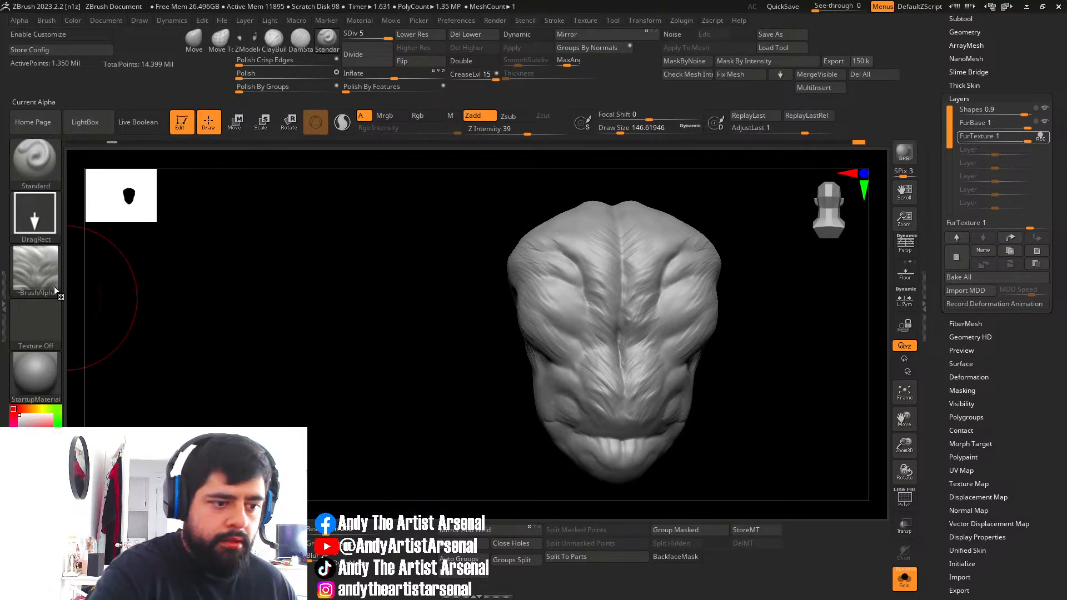
pyautogui.click(55, 286)
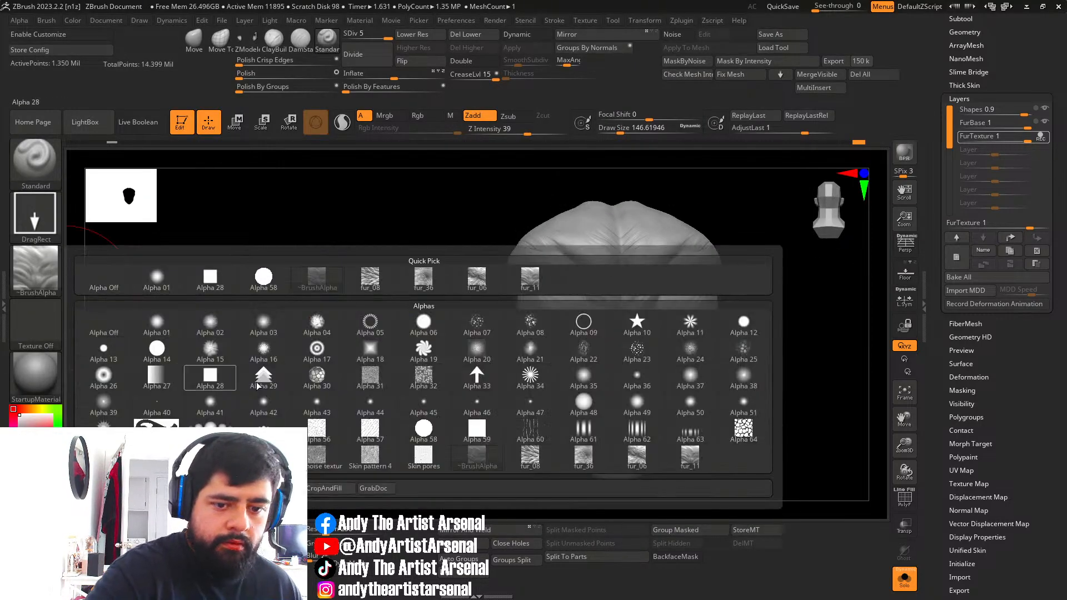
pyautogui.click(529, 458)
pyautogui.moveTo(527, 132); pyautogui.dragTo(513, 130)
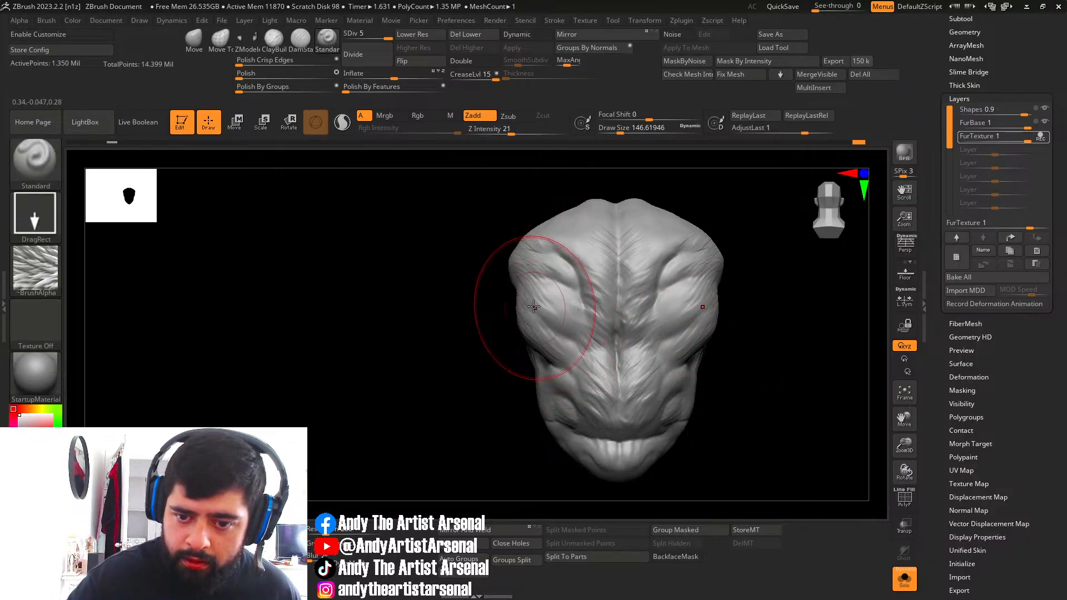
pyautogui.moveTo(518, 305); pyautogui.dragTo(510, 333)
pyautogui.moveTo(704, 336); pyautogui.dragTo(744, 286, button='right')
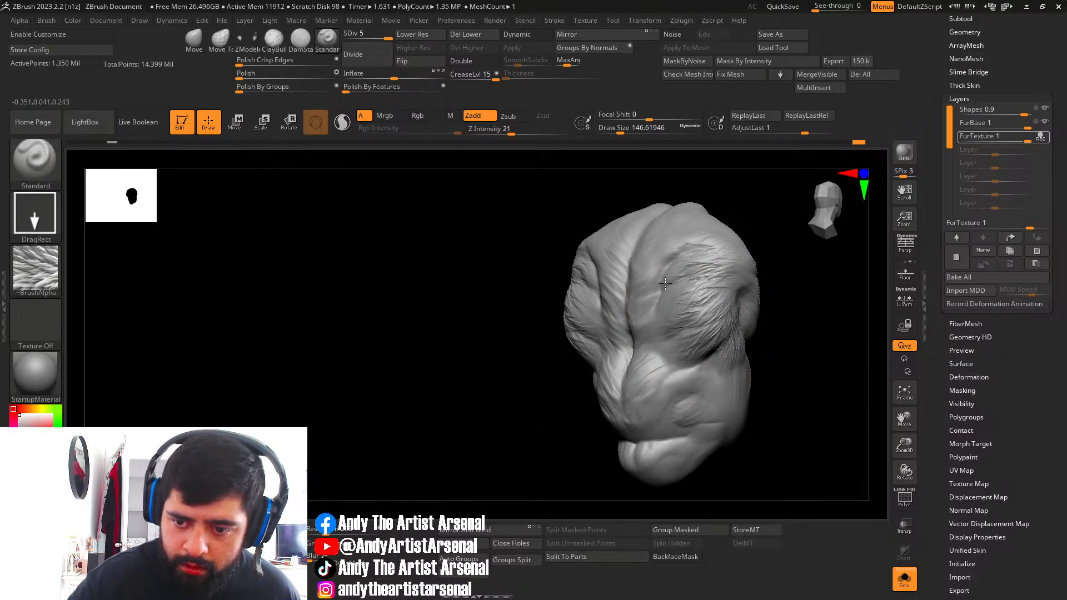
# Import the fur_09 alpha and try stamping it on the front of the torso.
pyautogui.moveTo(774, 281)
pyautogui.keyDown('shift'); pyautogui.mouseDown(button='right')
pyautogui.moveTo(737, 302)
pyautogui.moveTo(740, 355)
pyautogui.mouseUp(button='right'); pyautogui.keyUp('shift')
pyautogui.moveTo(740, 395); pyautogui.dragTo(617, 373, button='right')
pyautogui.keyDown('alt'); pyautogui.moveTo(806, 354); pyautogui.dragTo(722, 384, button='right'); pyautogui.keyUp('alt')
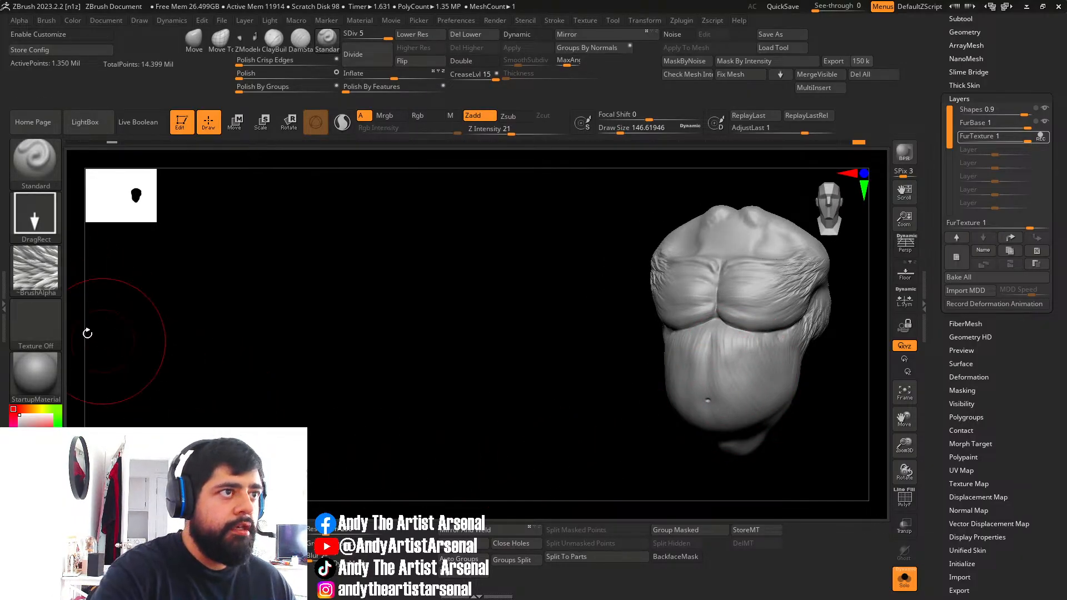
pyautogui.click(54, 279)
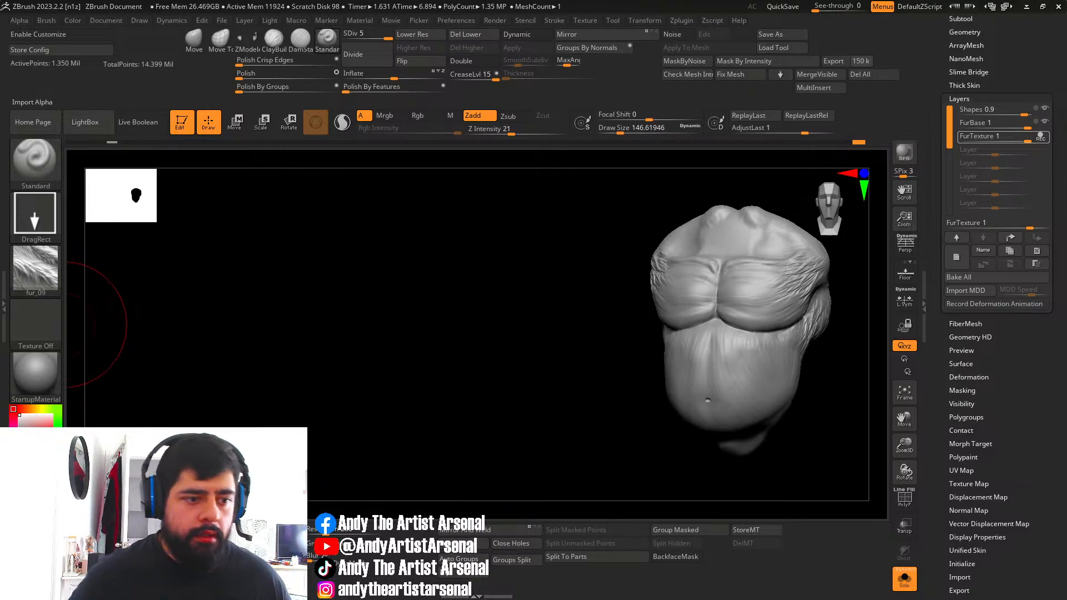
pyautogui.moveTo(550, 365)
pyautogui.mouseDown()
pyautogui.moveTo(500, 333)
pyautogui.moveTo(664, 339)
pyautogui.moveTo(704, 315)
pyautogui.moveTo(664, 310)
pyautogui.moveTo(680, 284)
pyautogui.mouseUp()
pyautogui.moveTo(672, 330); pyautogui.dragTo(706, 340, button='right')
pyautogui.hotkey('ctrl', 'z')
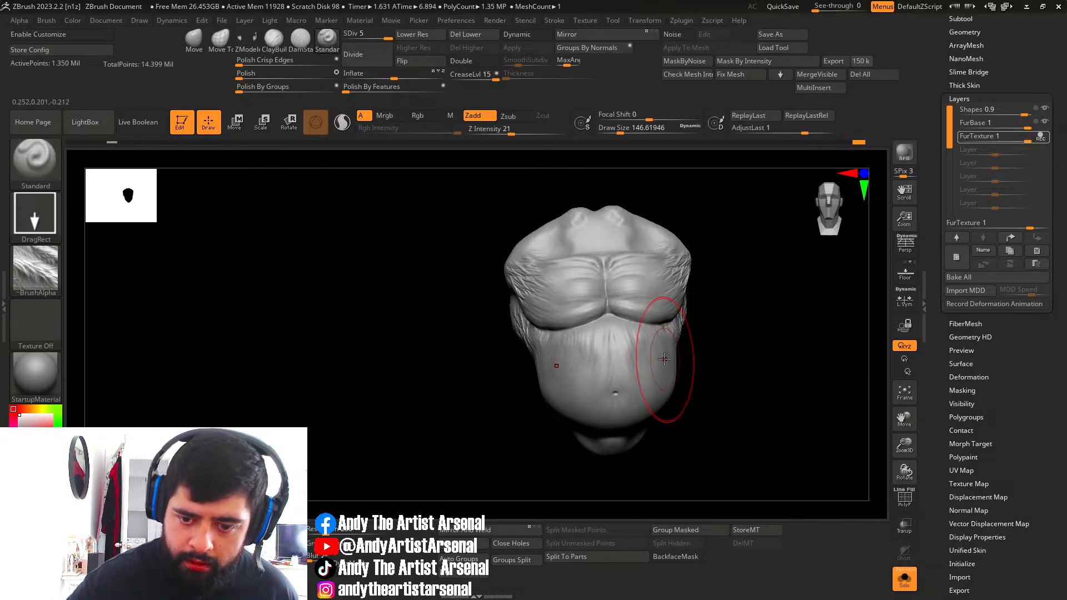
# Try covering the sides and centre of the belly with fur_09 stamps, then undo them.
pyautogui.moveTo(662, 360)
pyautogui.mouseDown()
pyautogui.moveTo(654, 322)
pyautogui.moveTo(660, 343)
pyautogui.moveTo(684, 319)
pyautogui.mouseUp()
pyautogui.moveTo(679, 337); pyautogui.dragTo(649, 355, button='right')
pyautogui.moveTo(626, 390); pyautogui.dragTo(651, 360)
pyautogui.moveTo(649, 364); pyautogui.dragTo(654, 384, button='right')
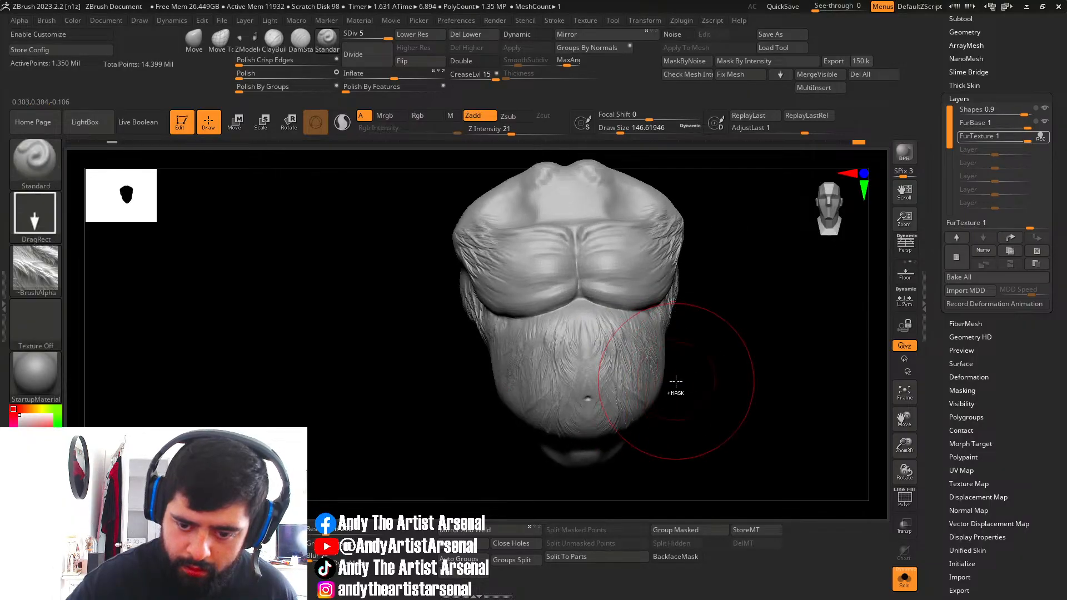
pyautogui.hotkey('ctrl', 'z')
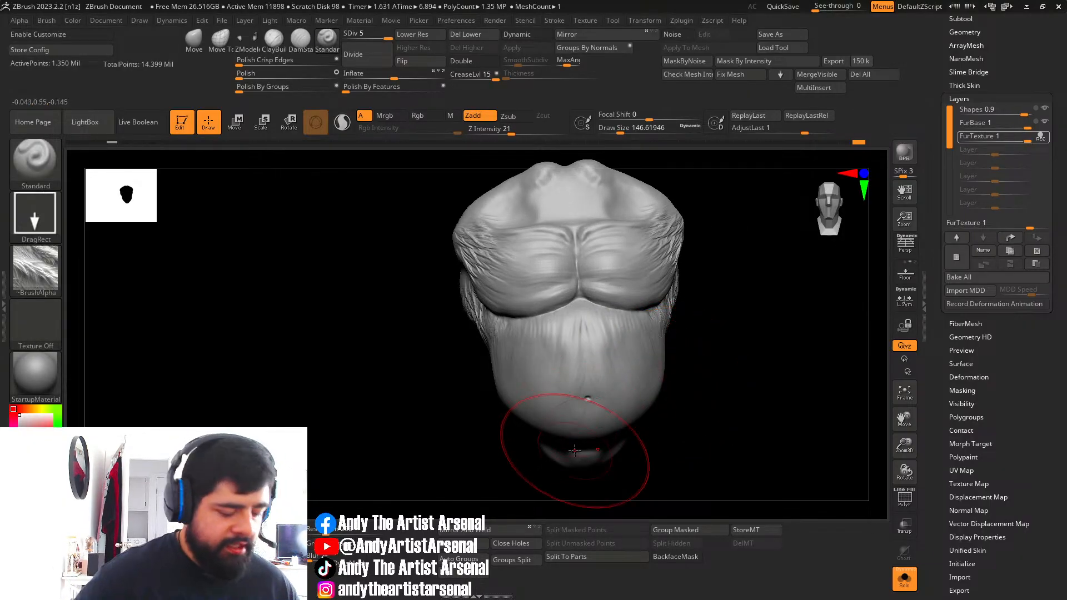
# Load the fur_25 alpha and try stamping it across the upper belly below the pectorals at Z Intensity 21.
pyautogui.click(35, 271)
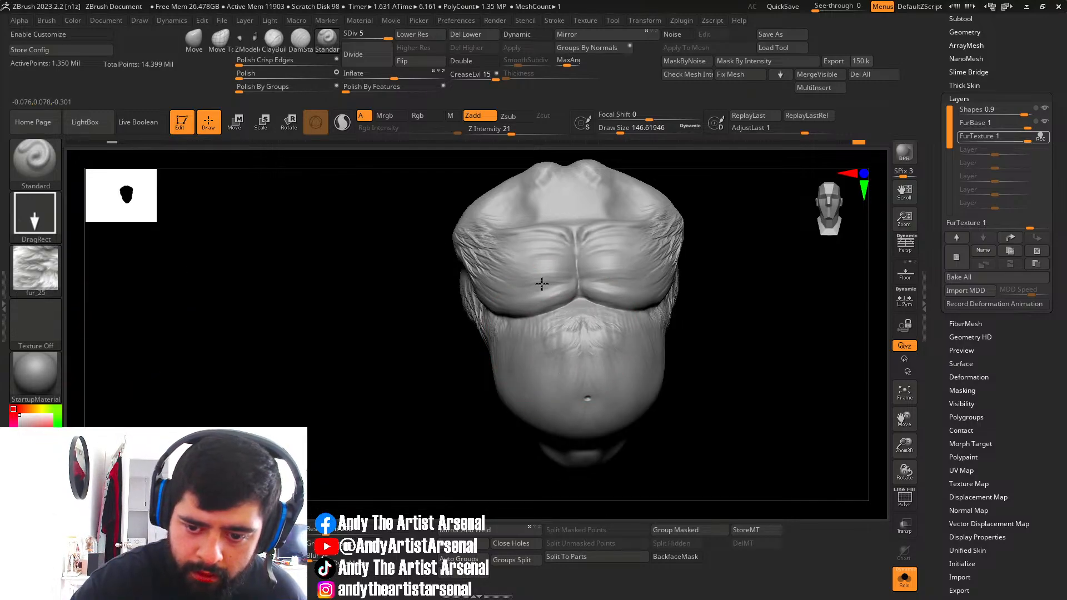
pyautogui.moveTo(541, 284); pyautogui.dragTo(544, 281)
pyautogui.hotkey('ctrl', 'z')
pyautogui.moveTo(567, 340)
pyautogui.mouseDown(button='right')
pyautogui.moveTo(578, 346)
pyautogui.moveTo(603, 333)
pyautogui.mouseUp(button='right')
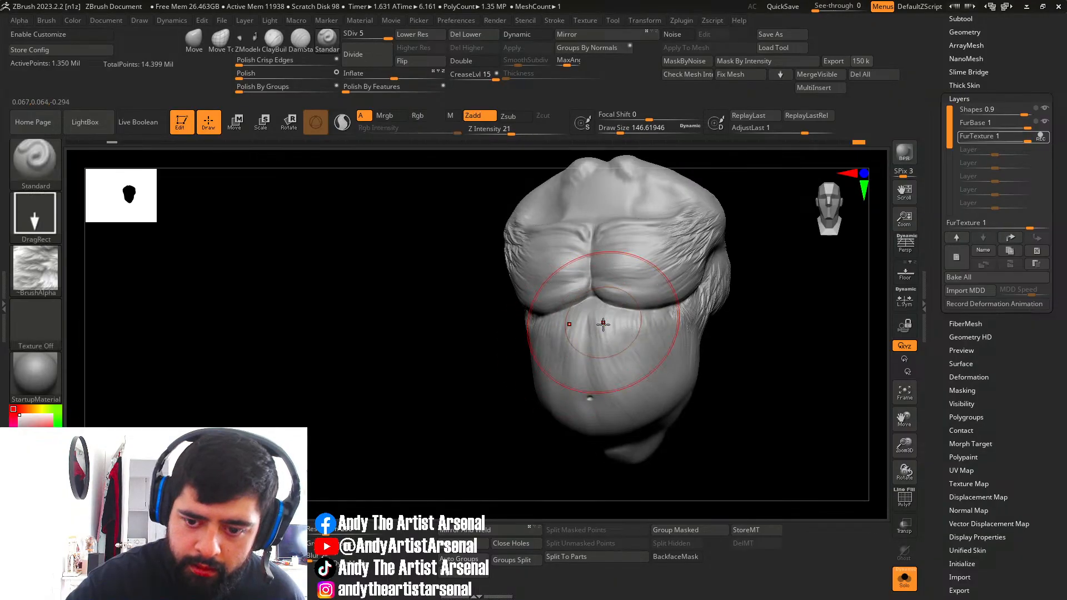
pyautogui.moveTo(612, 318); pyautogui.dragTo(611, 313)
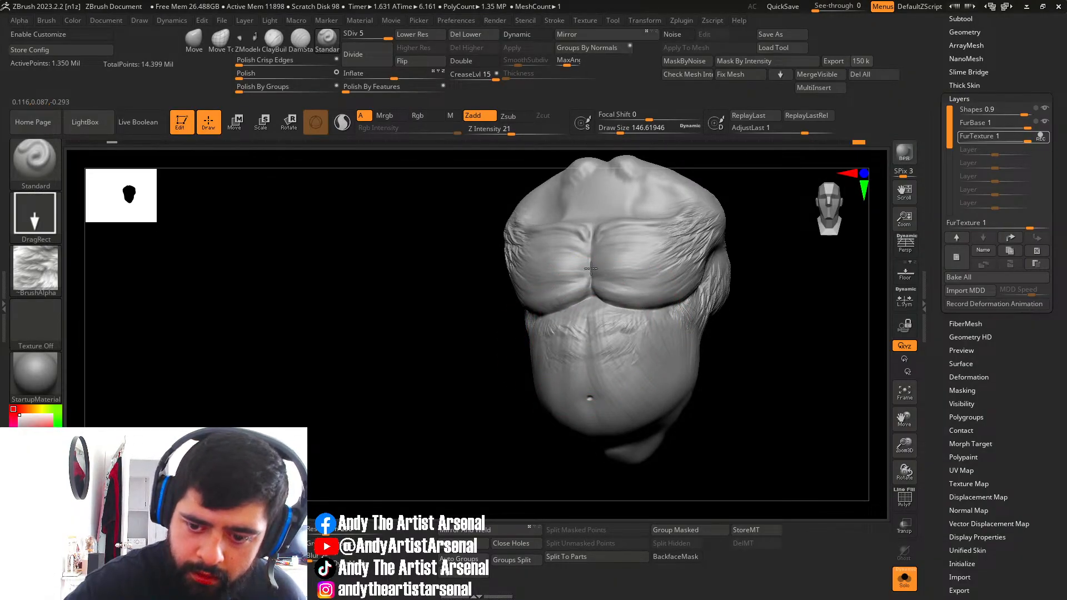
pyautogui.moveTo(616, 332)
pyautogui.mouseDown()
pyautogui.moveTo(655, 334)
pyautogui.moveTo(626, 332)
pyautogui.mouseUp()
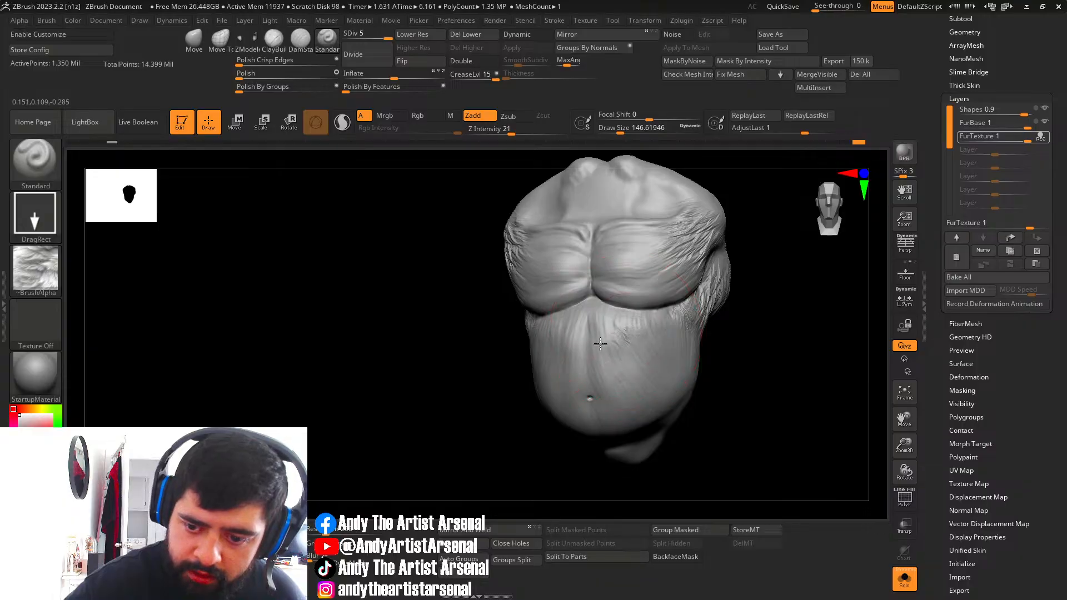
pyautogui.moveTo(631, 342); pyautogui.dragTo(643, 340, button='right')
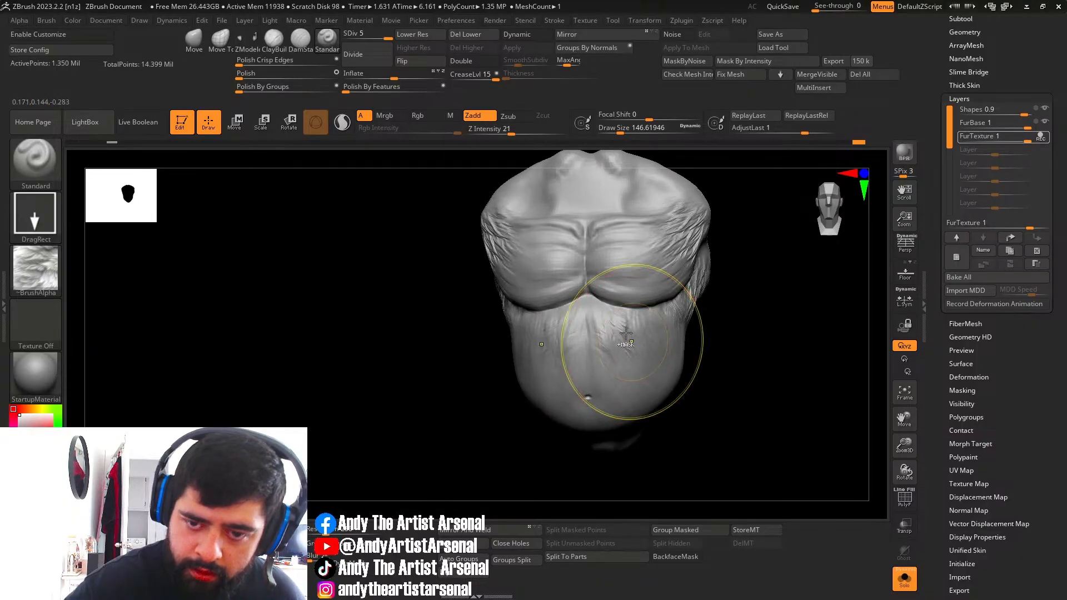
pyautogui.hotkey('ctrl', 'z')
# Set Z Intensity to 33 and stamp the fur_25 alpha over the centre of the upper belly, undoing the unwanted attempts.
pyautogui.click(522, 131)
pyautogui.moveTo(568, 327); pyautogui.dragTo(570, 328)
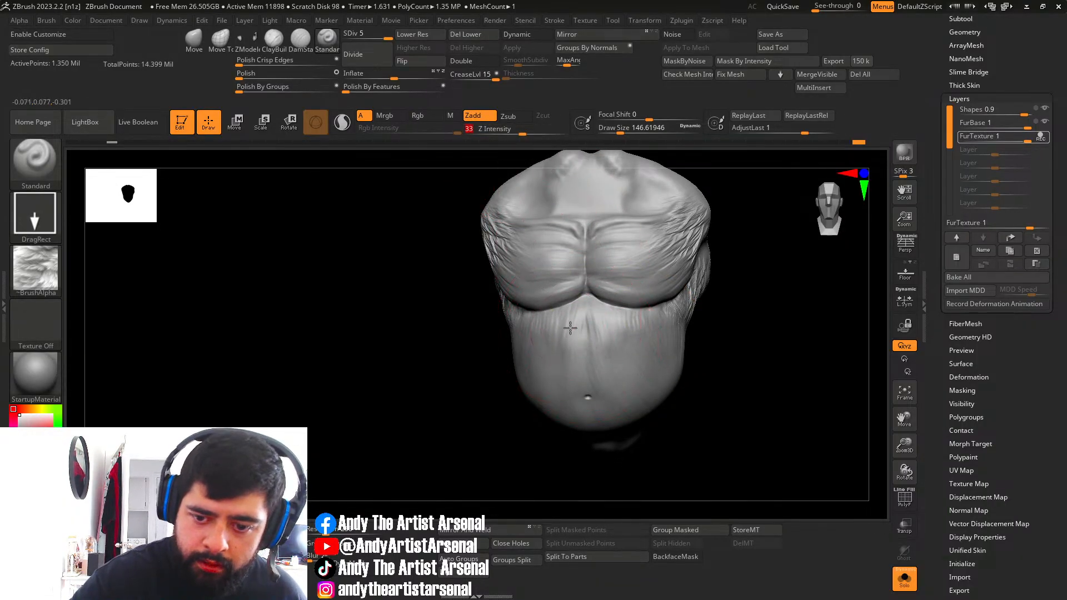
pyautogui.moveTo(588, 333); pyautogui.dragTo(565, 331, button='right')
pyautogui.hotkey('ctrl', 'z')
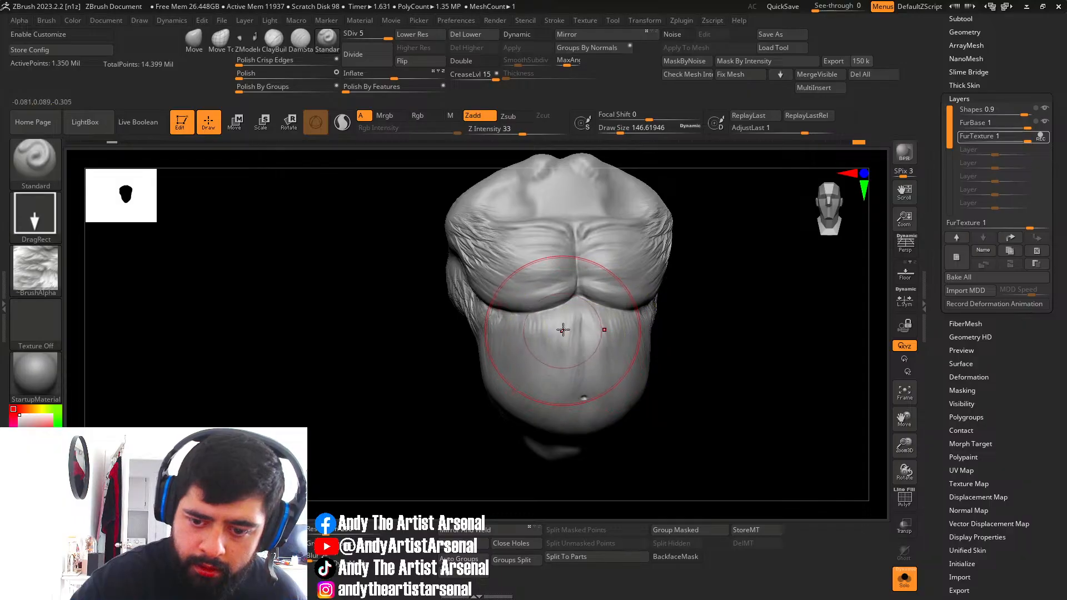
pyautogui.hotkey('ctrl', 'z')
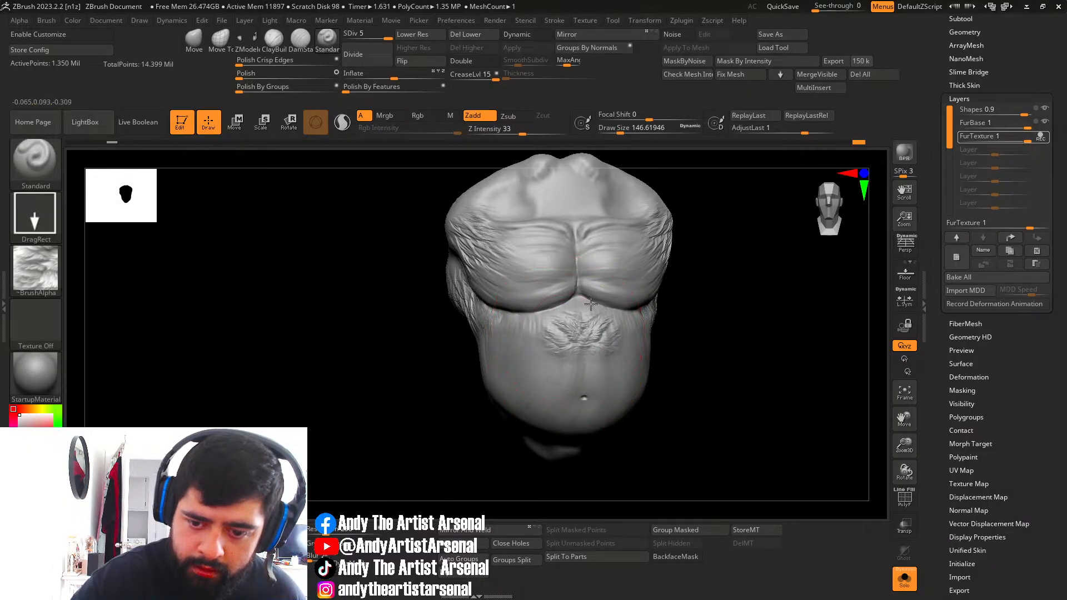
pyautogui.hotkey('ctrl', 'z')
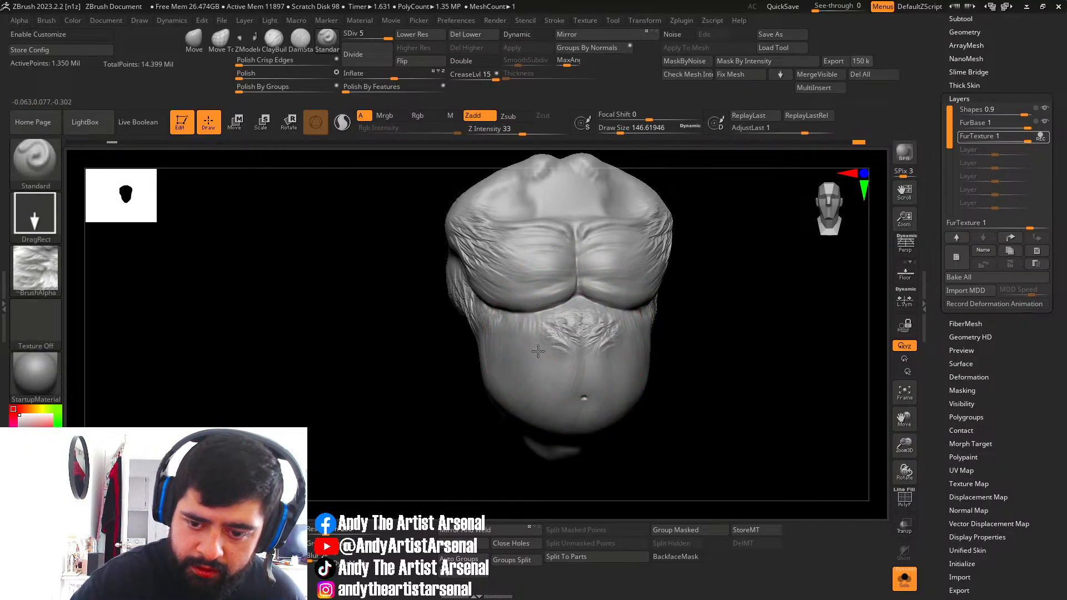
pyautogui.moveTo(558, 366); pyautogui.dragTo(610, 367)
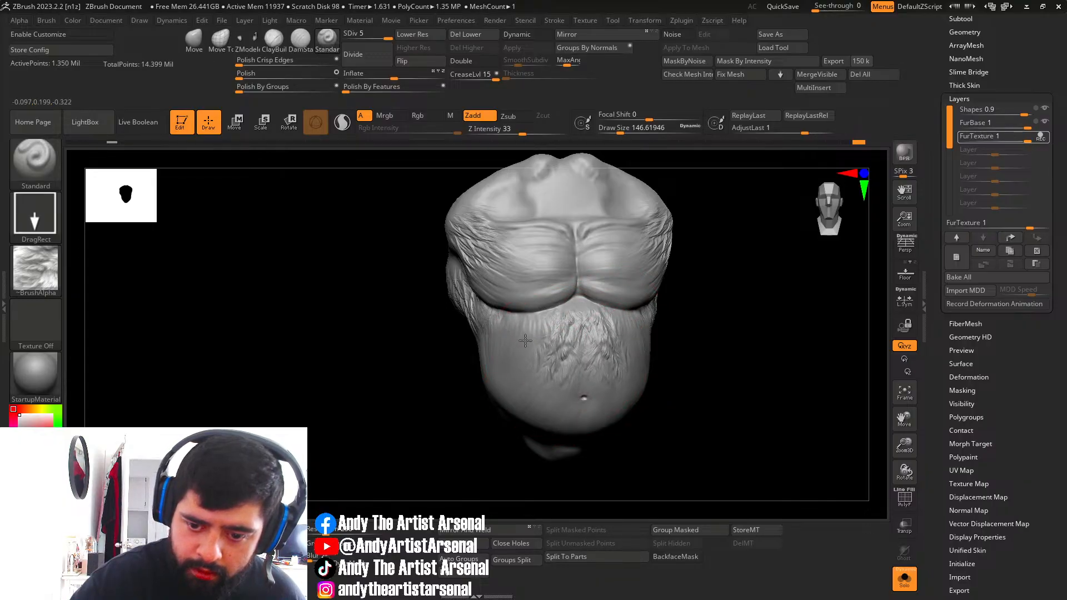
# Stamp fur_25 detail beside the belly's centre, from just below the pectorals down to the navel.
pyautogui.moveTo(622, 360)
pyautogui.mouseDown(button='right')
pyautogui.moveTo(583, 364)
pyautogui.moveTo(623, 395)
pyautogui.mouseUp(button='right')
pyautogui.moveTo(534, 327); pyautogui.dragTo(534, 316)
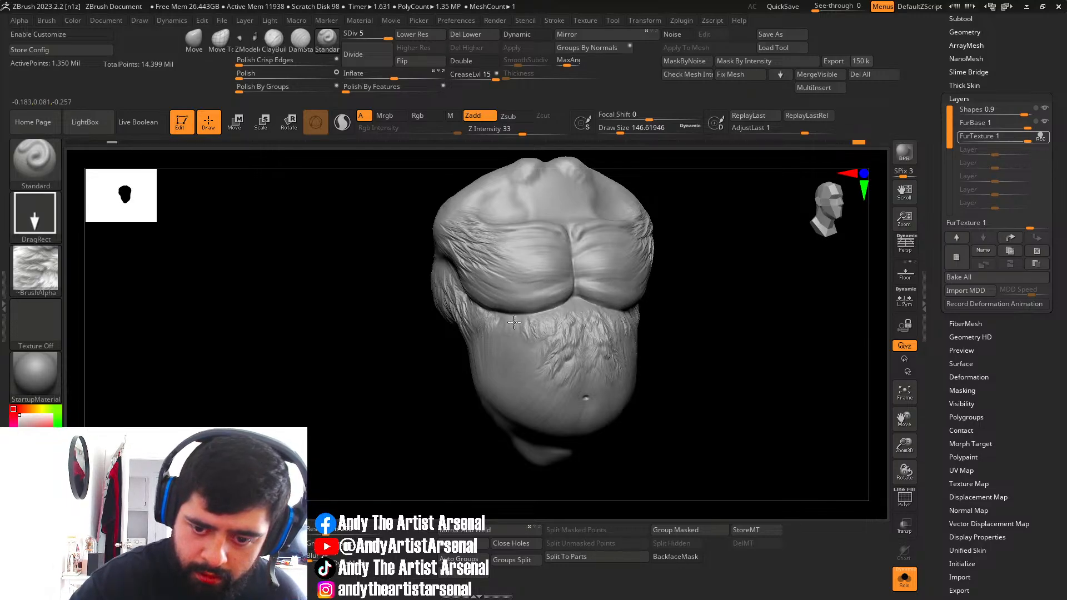
pyautogui.moveTo(514, 298); pyautogui.dragTo(532, 364, button='right')
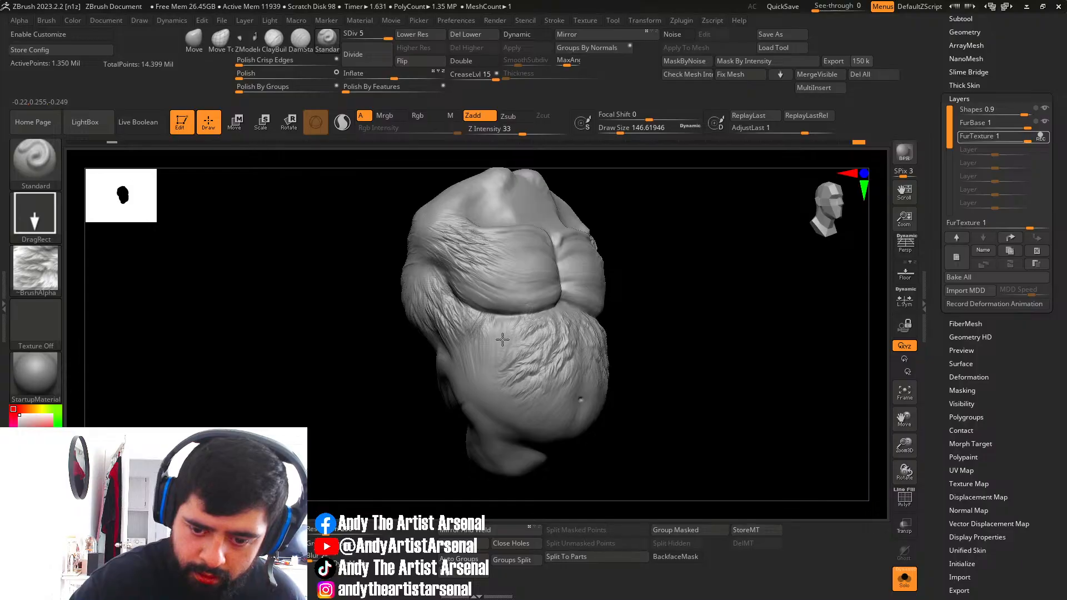
pyautogui.keyDown('shift'); pyautogui.moveTo(525, 383); pyautogui.dragTo(553, 404, button='right'); pyautogui.keyUp('shift')
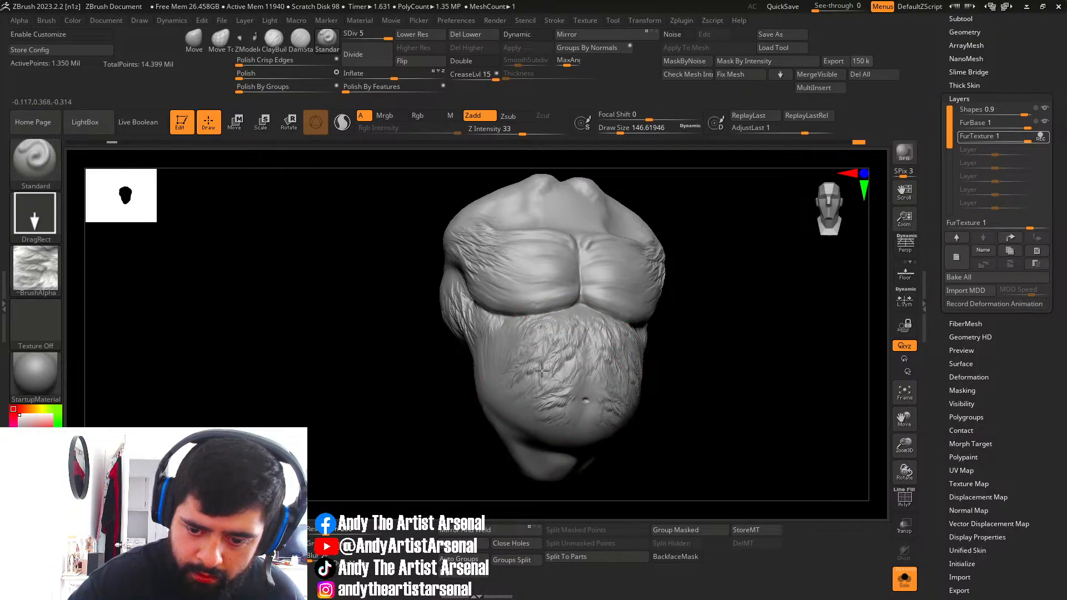
# Extend the fur stamps across the sides of the belly towards the flanks, undoing a misplaced stamp.
pyautogui.moveTo(664, 340)
pyautogui.mouseDown(button='right')
pyautogui.moveTo(638, 364)
pyautogui.moveTo(662, 356)
pyautogui.mouseUp(button='right')
pyautogui.moveTo(662, 354)
pyautogui.mouseDown()
pyautogui.moveTo(666, 367)
pyautogui.moveTo(659, 336)
pyautogui.moveTo(645, 331)
pyautogui.mouseUp()
pyautogui.hotkey('ctrl', 'z')
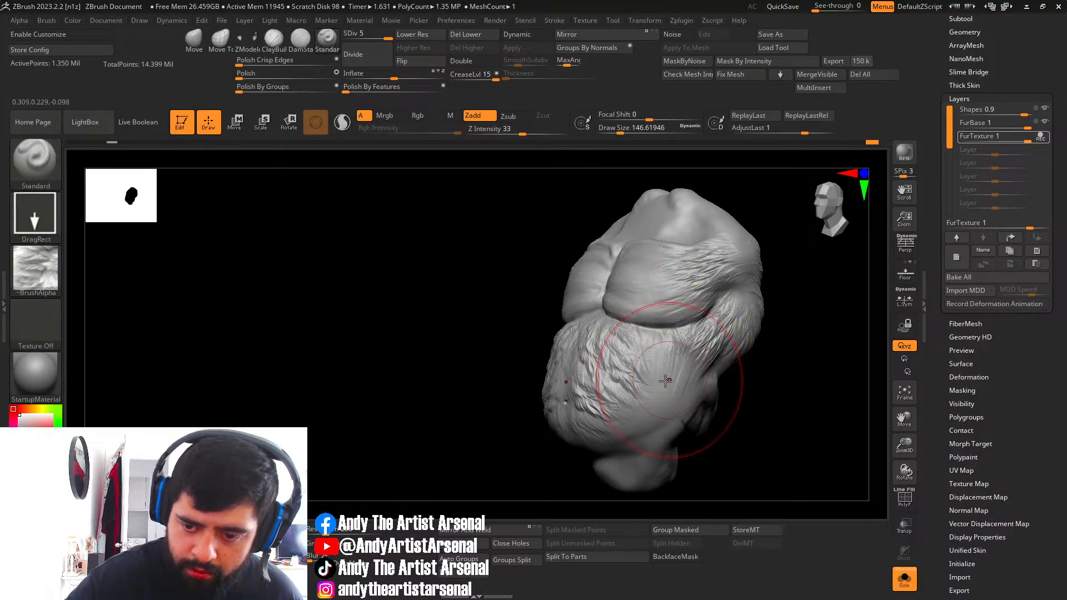
pyautogui.moveTo(665, 381); pyautogui.dragTo(639, 381, button='right')
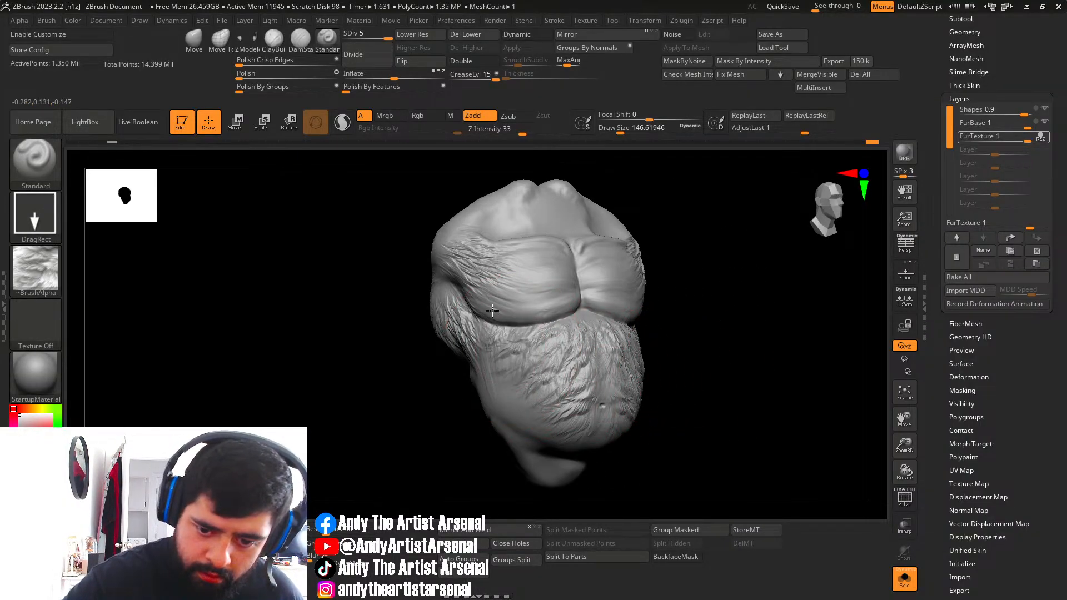
pyautogui.moveTo(486, 313); pyautogui.dragTo(526, 401, button='right')
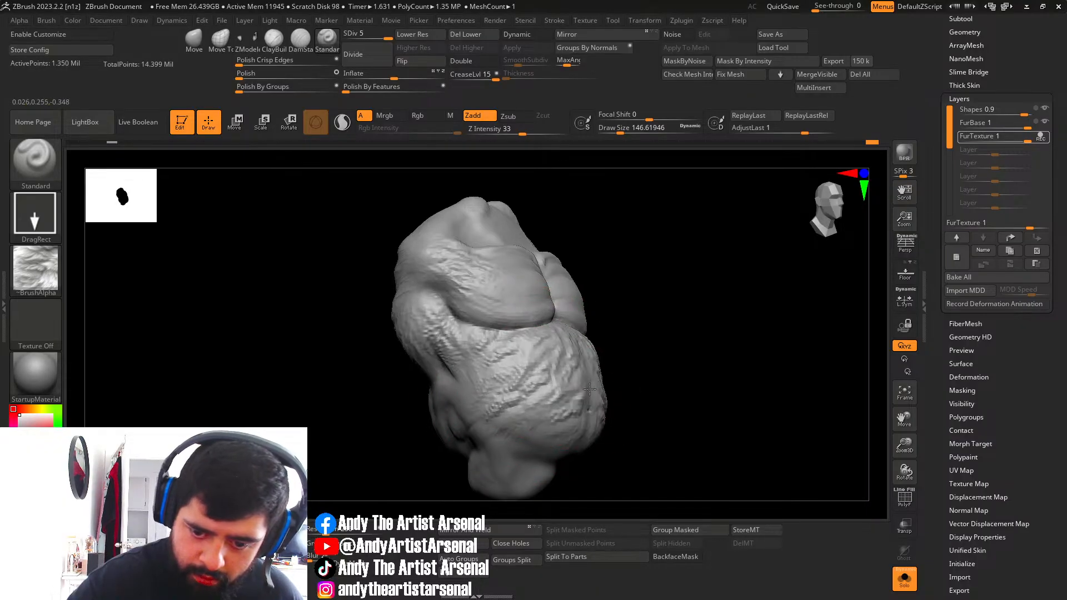
pyautogui.keyDown('shift'); pyautogui.moveTo(567, 357); pyautogui.dragTo(632, 394, button='right'); pyautogui.keyUp('shift')
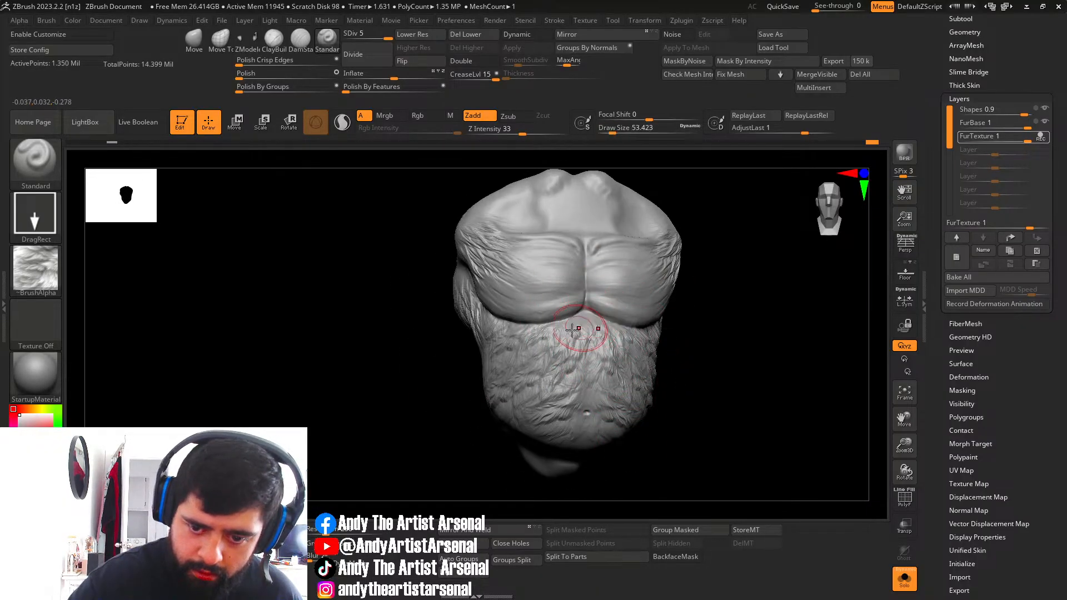
# Reduce the draw size to about 28 and smooth the fur along the crease beneath the pectorals.
pyautogui.press('shift')
pyautogui.moveTo(544, 312); pyautogui.dragTo(575, 315, button='right')
pyautogui.keyDown('ctrl'); pyautogui.moveTo(575, 316); pyautogui.dragTo(575, 361, button='right'); pyautogui.keyUp('ctrl')
pyautogui.press('s')
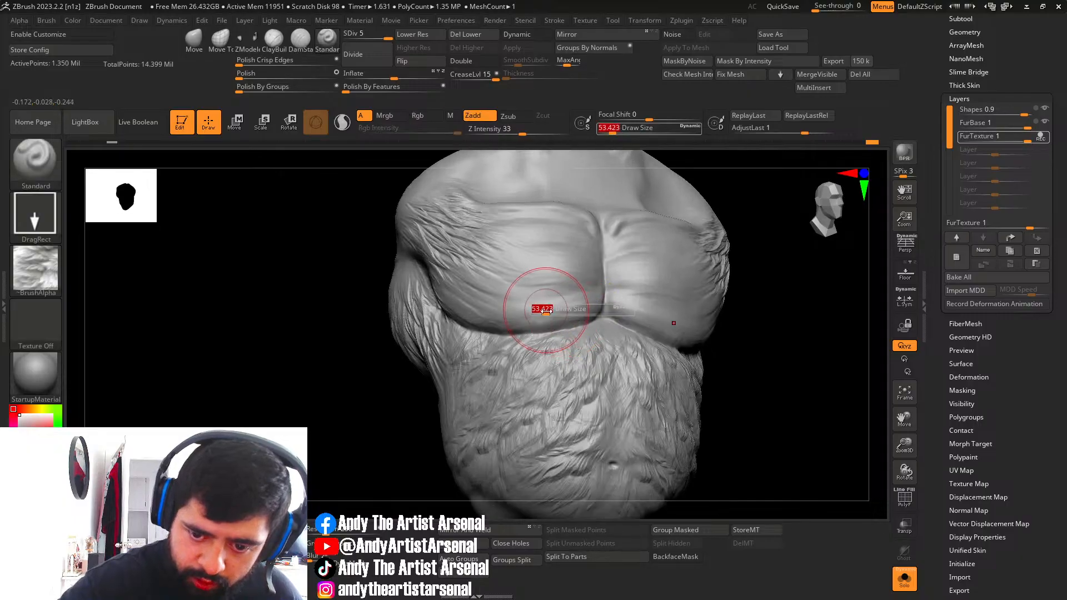
pyautogui.moveTo(543, 309); pyautogui.dragTo(471, 318)
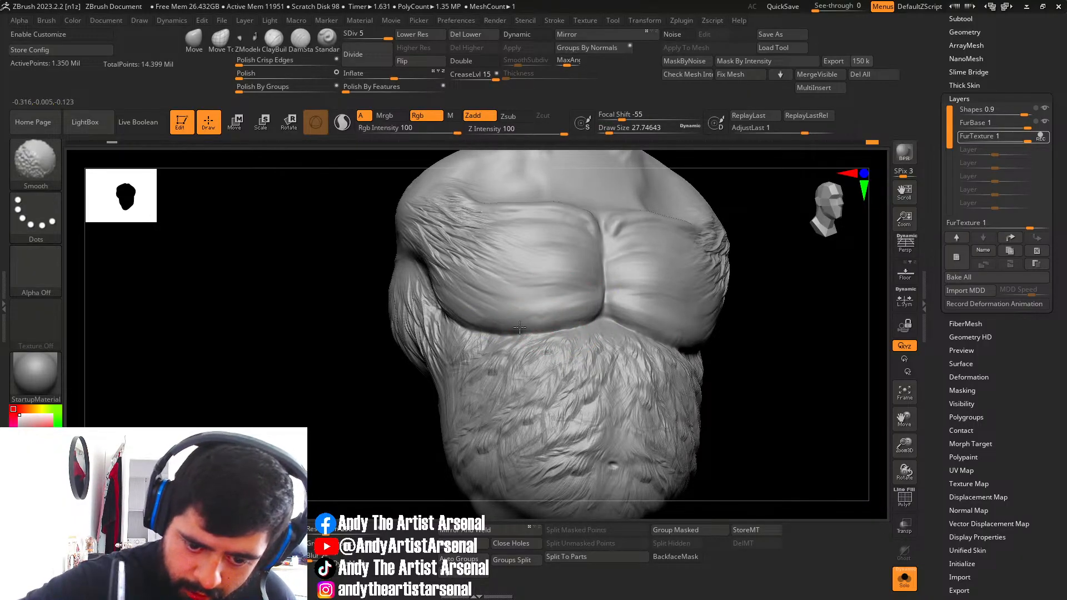
pyautogui.keyDown('shift'); pyautogui.moveTo(550, 324); pyautogui.dragTo(533, 325); pyautogui.keyUp('shift')
# Smooth the fur transition at the upper side of the belly and stamp fur to blend it into the flank.
pyautogui.moveTo(455, 344); pyautogui.dragTo(547, 350, button='right')
pyautogui.keyDown('shift'); pyautogui.moveTo(467, 356); pyautogui.dragTo(425, 407); pyautogui.keyUp('shift')
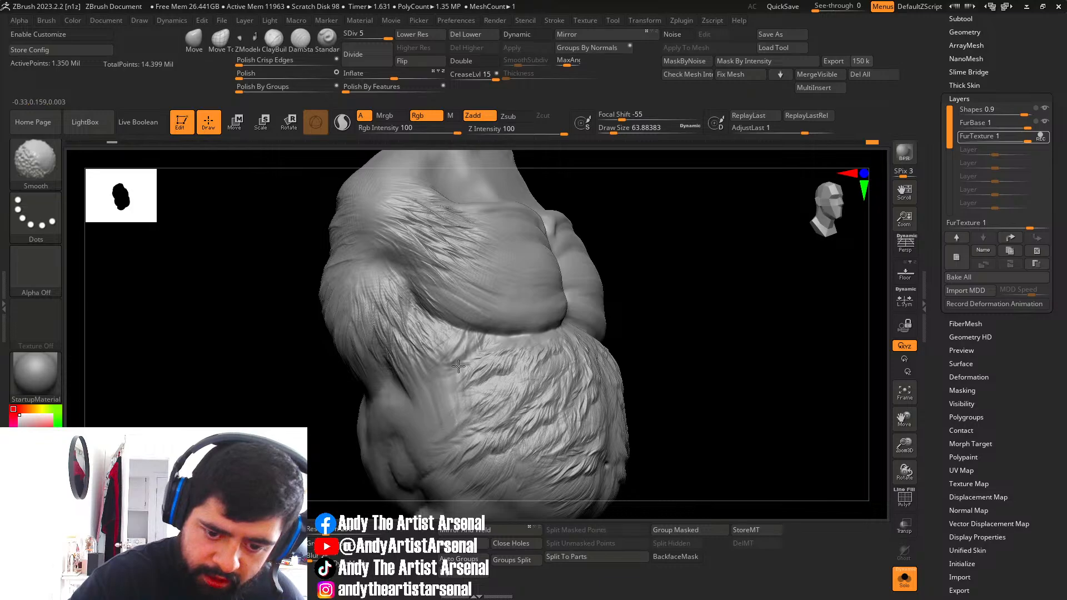
pyautogui.moveTo(454, 339); pyautogui.dragTo(483, 344, button='right')
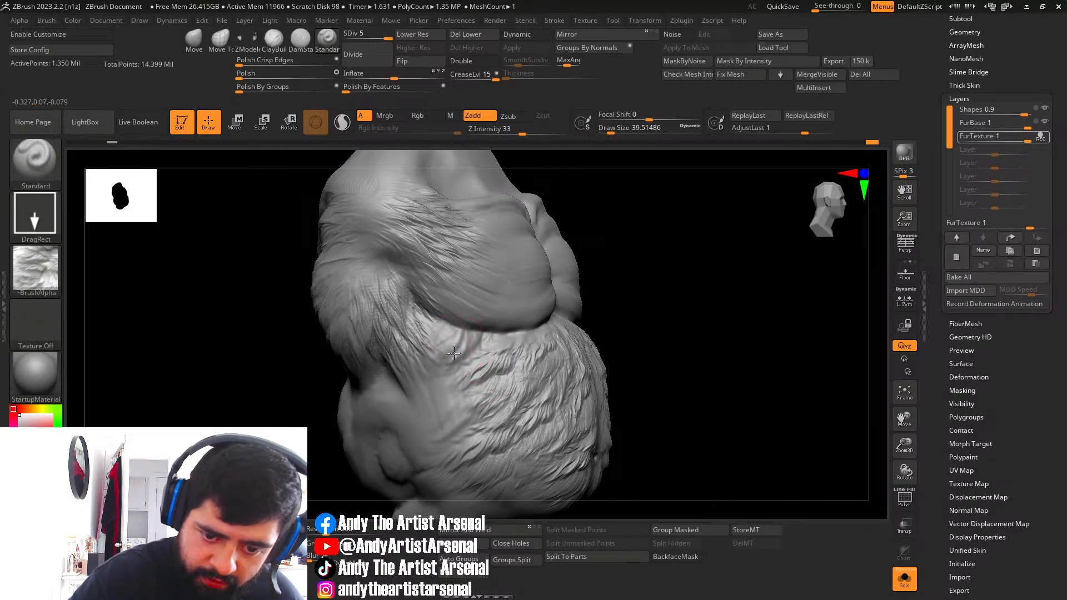
pyautogui.moveTo(439, 364); pyautogui.dragTo(432, 324)
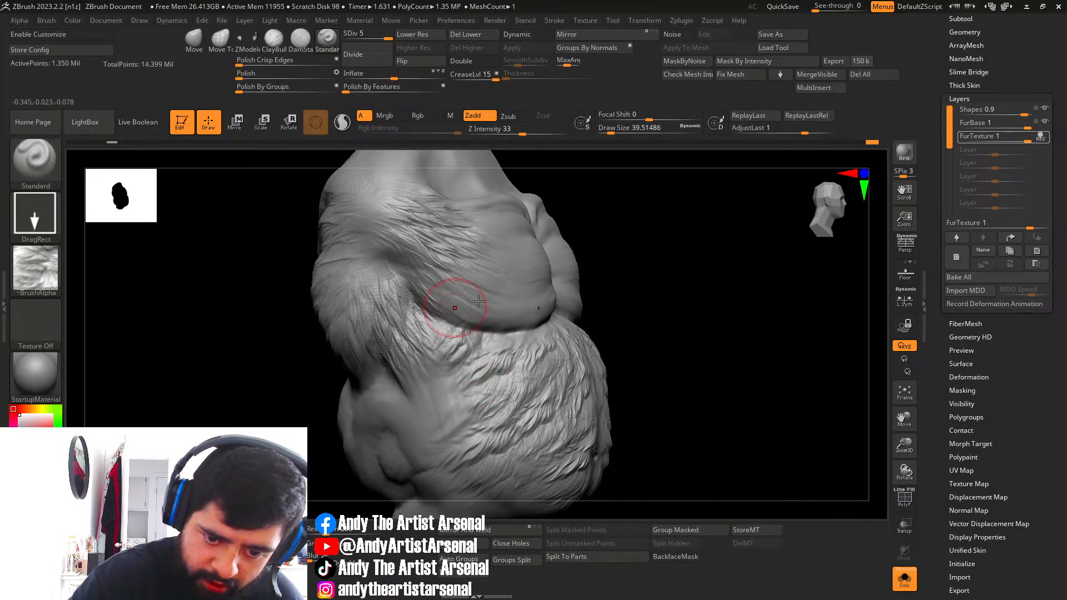
# Smooth the stamped fur along the belly's centre line above the navel at draw size about 40.
pyautogui.moveTo(455, 310)
pyautogui.keyDown('ctrl'); pyautogui.mouseDown(button='right')
pyautogui.moveTo(545, 305)
pyautogui.moveTo(622, 324)
pyautogui.mouseUp(button='right'); pyautogui.keyUp('ctrl')
pyautogui.moveTo(622, 324)
pyautogui.mouseDown(button='right')
pyautogui.moveTo(564, 306)
pyautogui.moveTo(550, 313)
pyautogui.mouseUp(button='right')
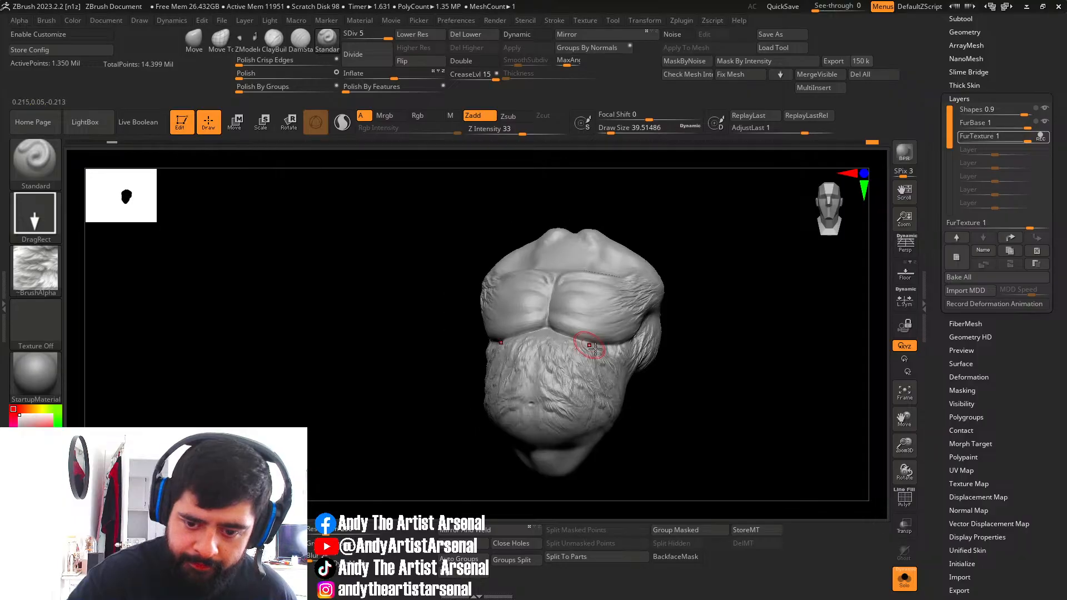
pyautogui.moveTo(583, 382)
pyautogui.mouseDown(button='right')
pyautogui.moveTo(571, 372)
pyautogui.moveTo(553, 389)
pyautogui.mouseUp(button='right')
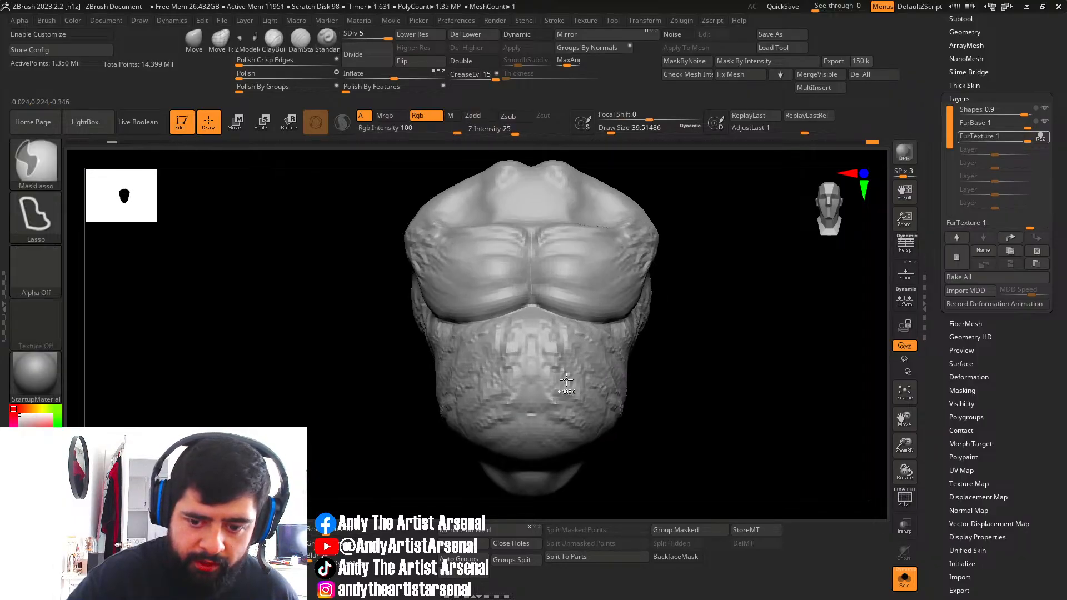
pyautogui.moveTo(552, 389)
pyautogui.mouseDown()
pyautogui.moveTo(549, 357)
pyautogui.moveTo(531, 360)
pyautogui.mouseUp()
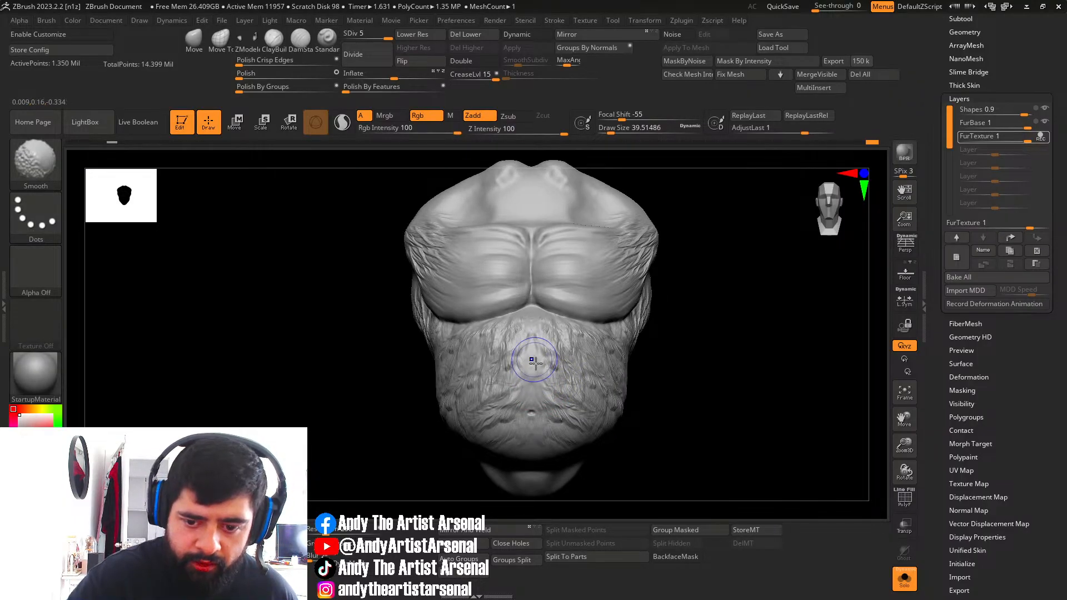
# Switch to the fur_11 alpha, set Z Intensity to 40 and stamp fur along the centre of the belly.
pyautogui.press('b')
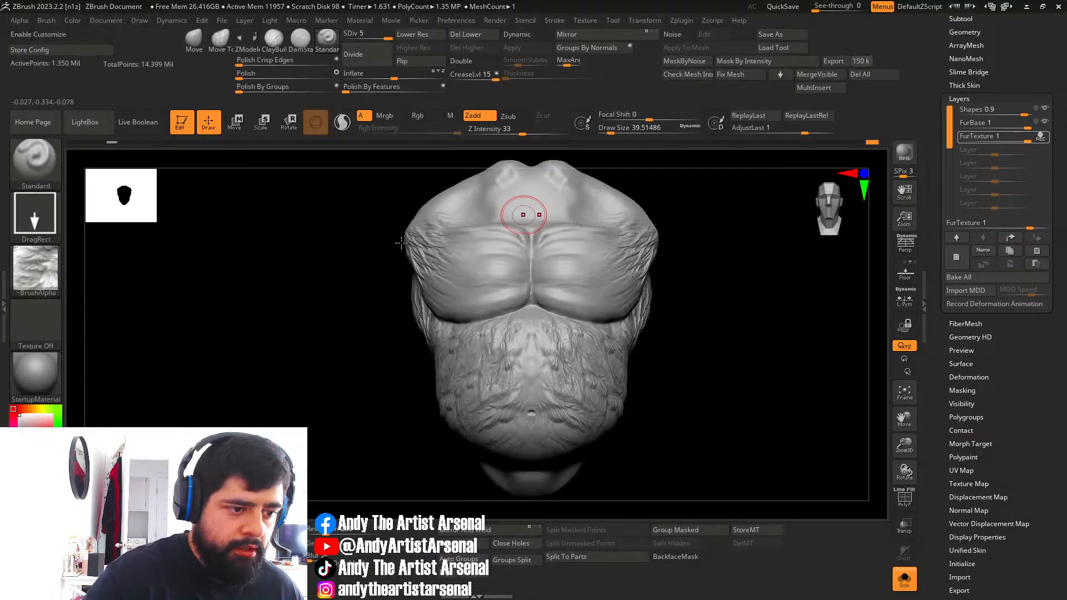
pyautogui.click(51, 276)
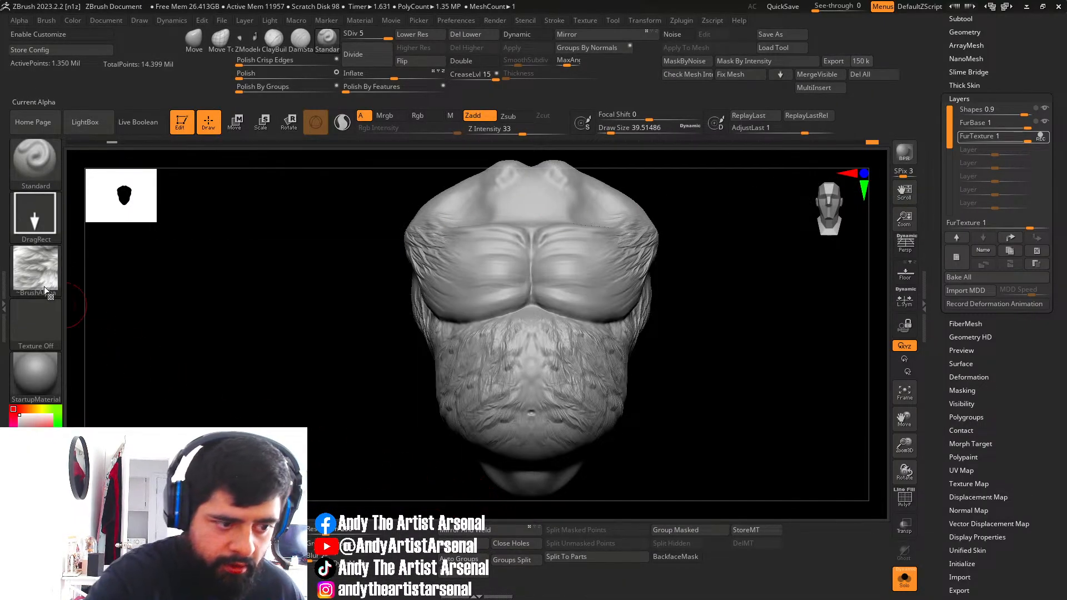
pyautogui.click(44, 286)
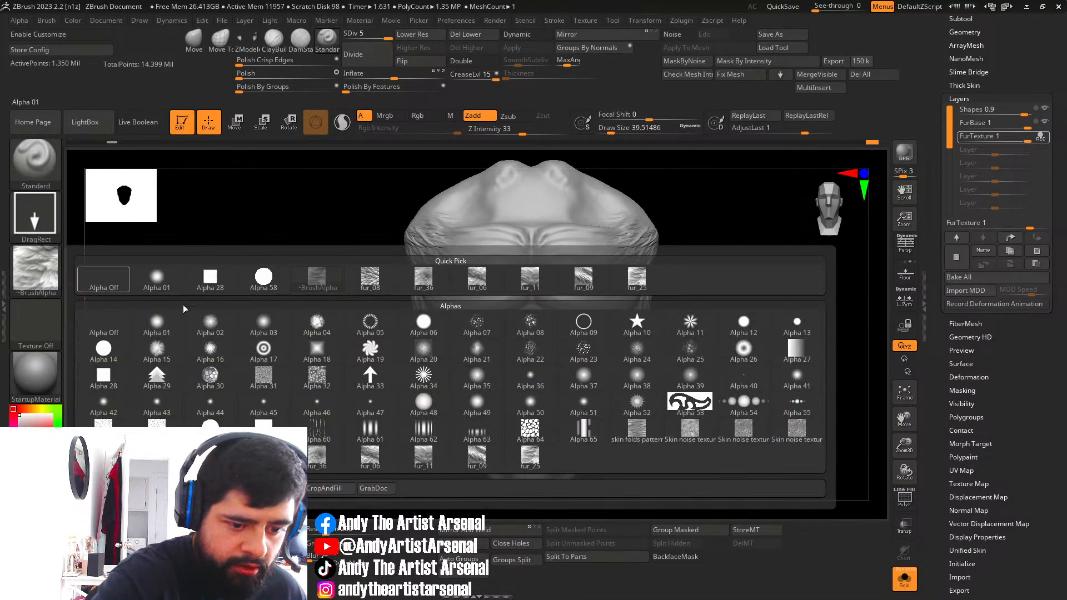
pyautogui.click(432, 464)
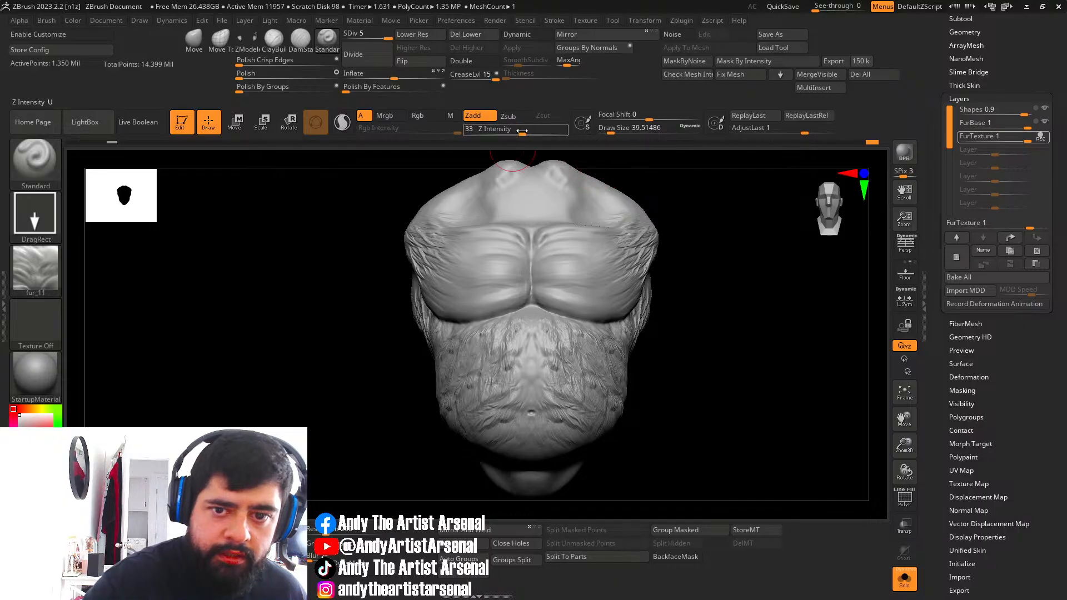
pyautogui.moveTo(522, 134); pyautogui.dragTo(527, 135)
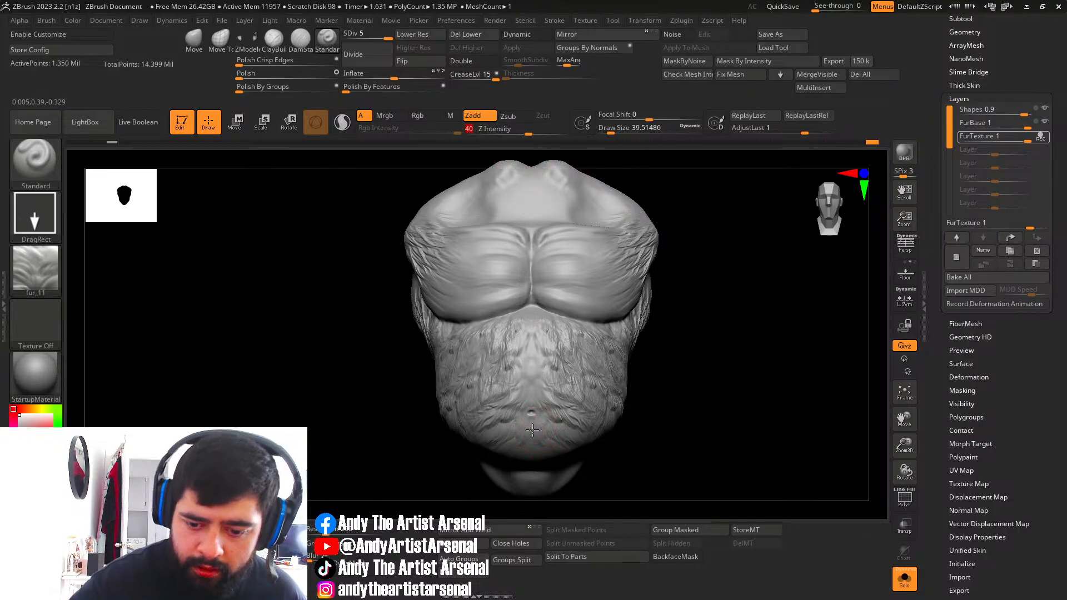
pyautogui.hotkey('ctrl', 'z')
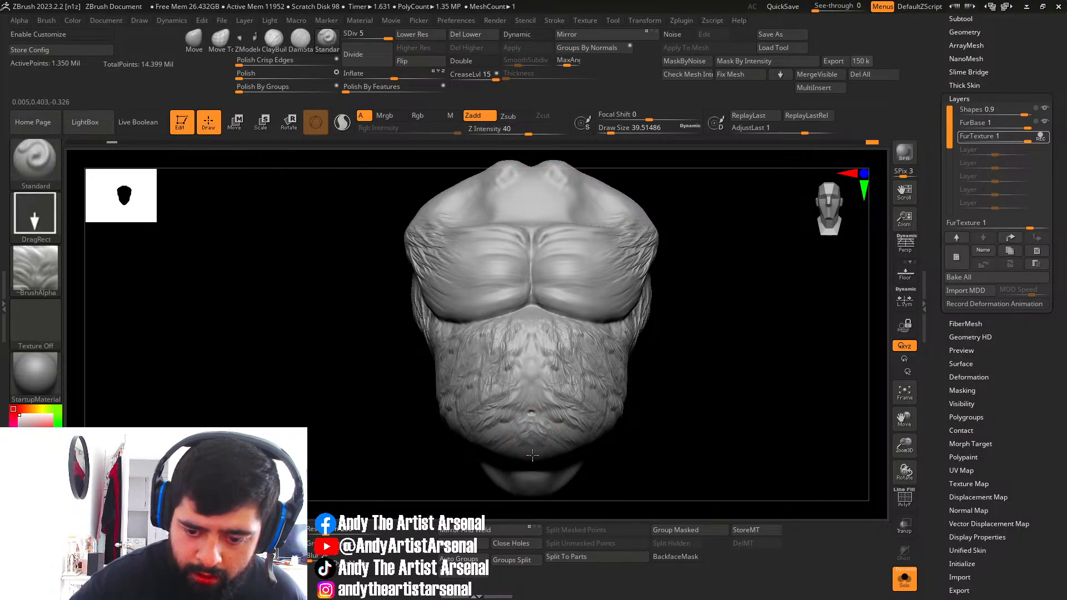
pyautogui.moveTo(533, 393); pyautogui.dragTo(534, 365)
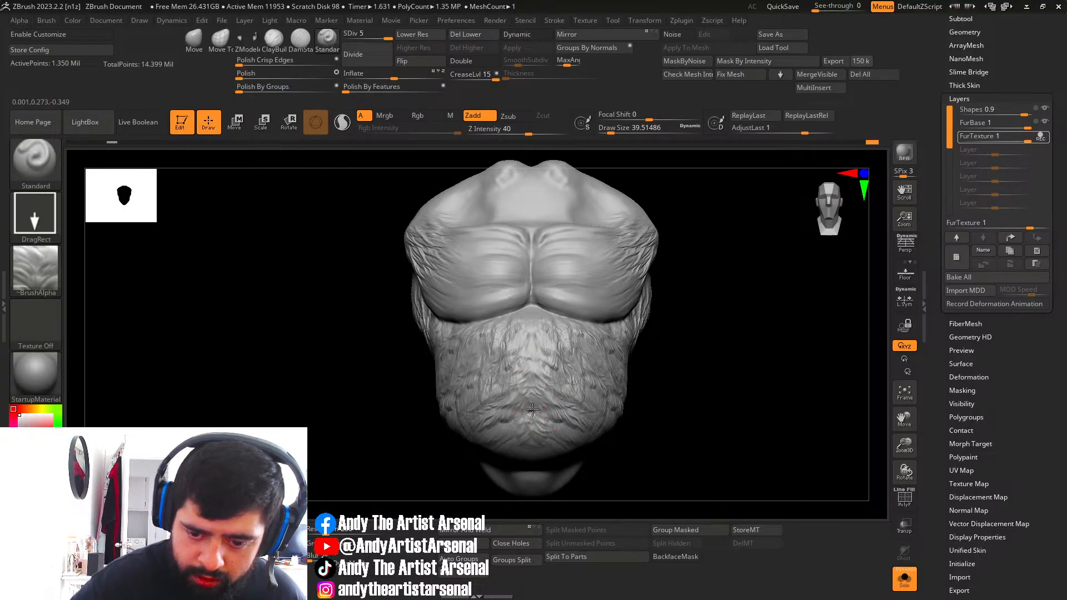
# Carve fur strands down the centre of the belly and around the navel with the DamStandard brush at Z Intensity 33.
pyautogui.click(300, 38)
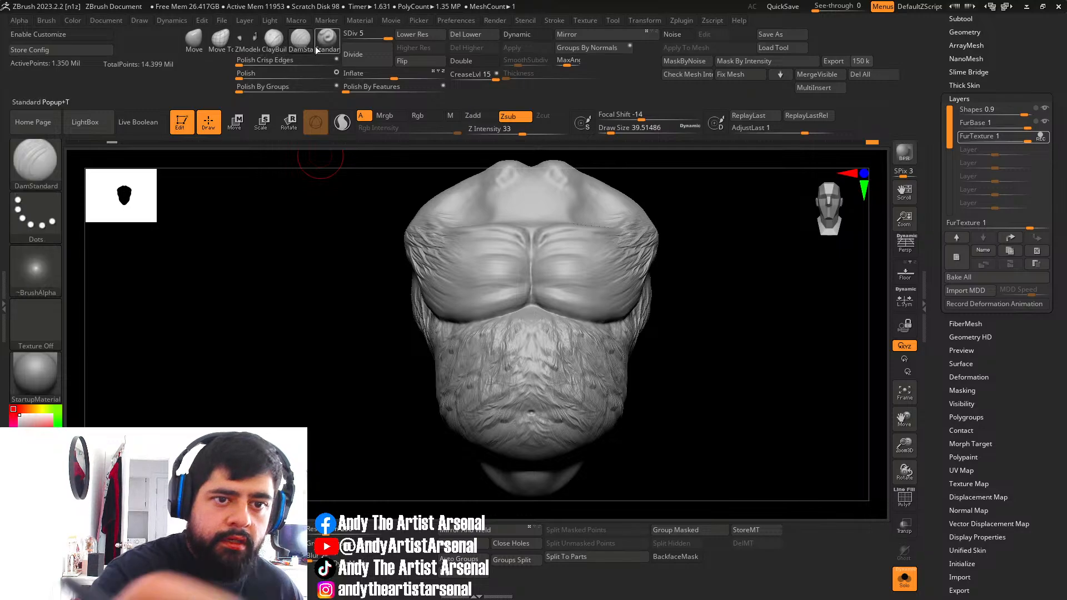
pyautogui.moveTo(530, 326); pyautogui.dragTo(531, 404)
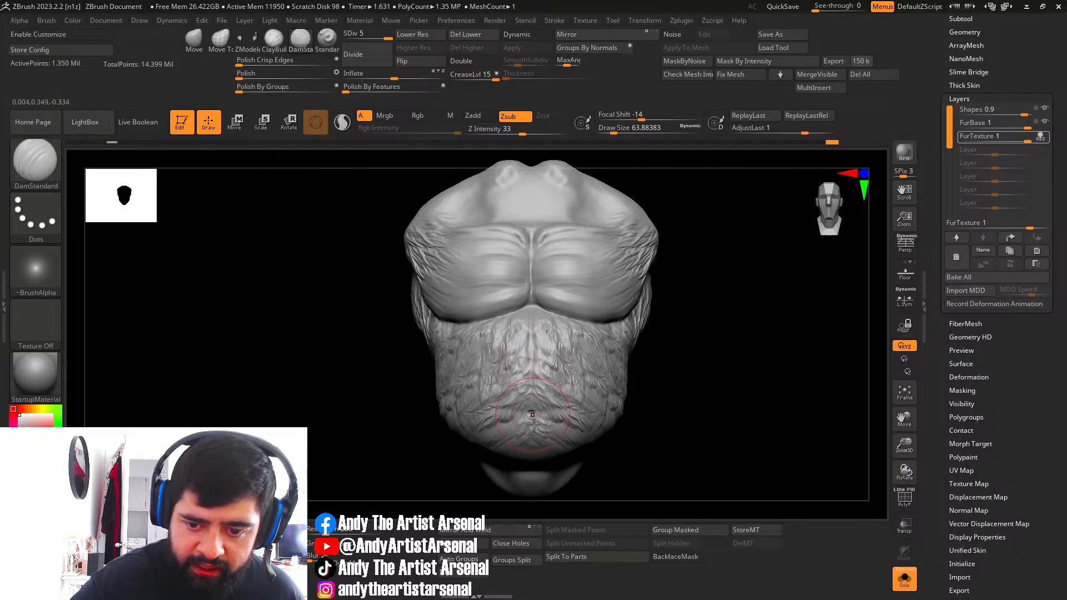
pyautogui.moveTo(534, 424); pyautogui.dragTo(540, 372, button='right')
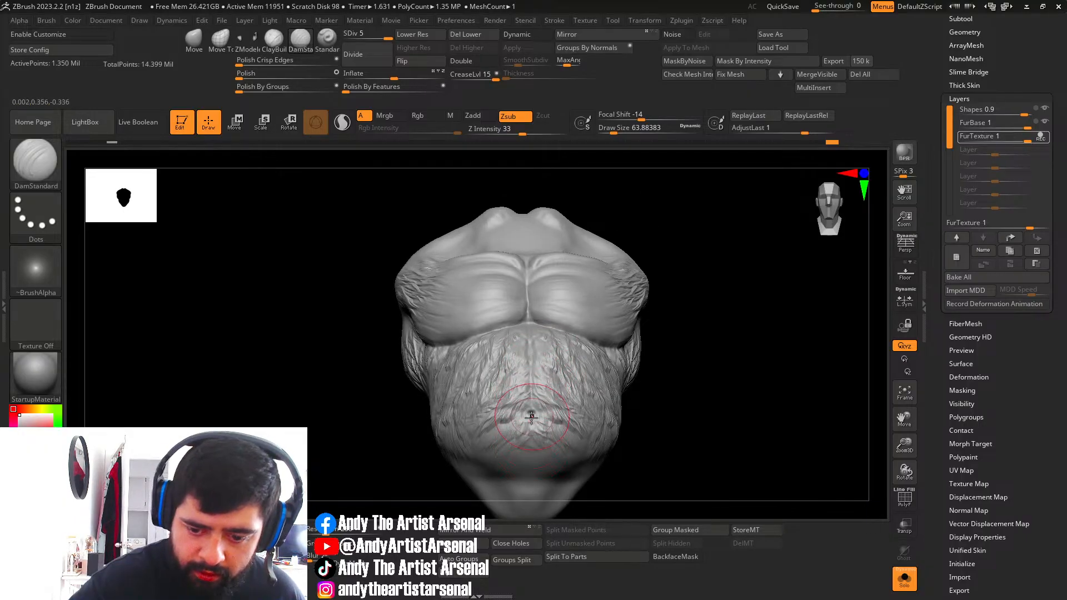
pyautogui.moveTo(546, 378); pyautogui.dragTo(537, 295, button='right')
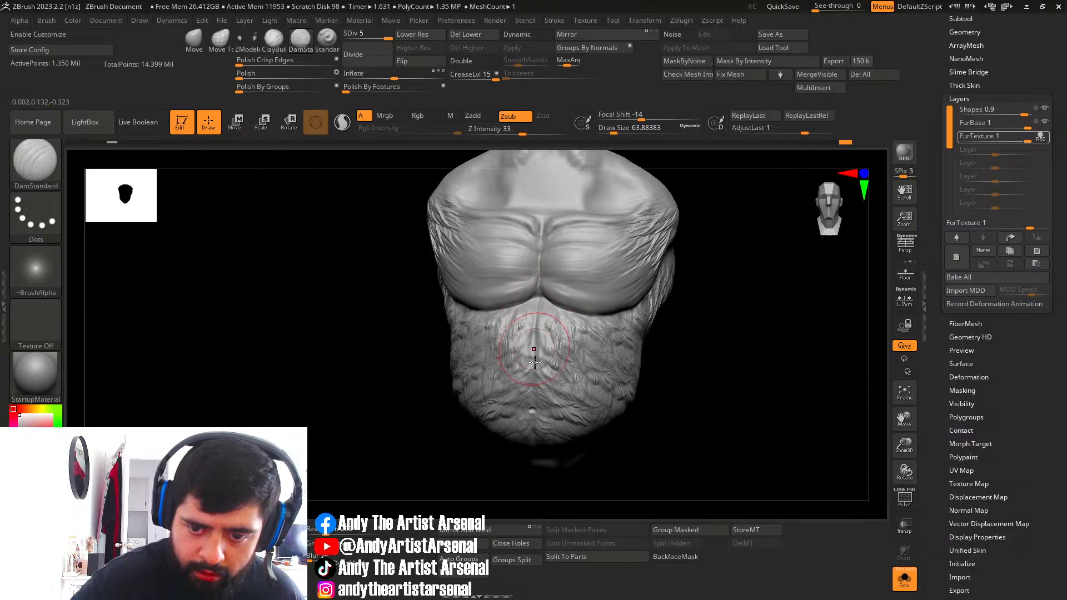
pyautogui.keyDown('ctrl'); pyautogui.moveTo(534, 336); pyautogui.dragTo(684, 284, button='right'); pyautogui.keyUp('ctrl')
pyautogui.moveTo(669, 333); pyautogui.dragTo(698, 358, button='right')
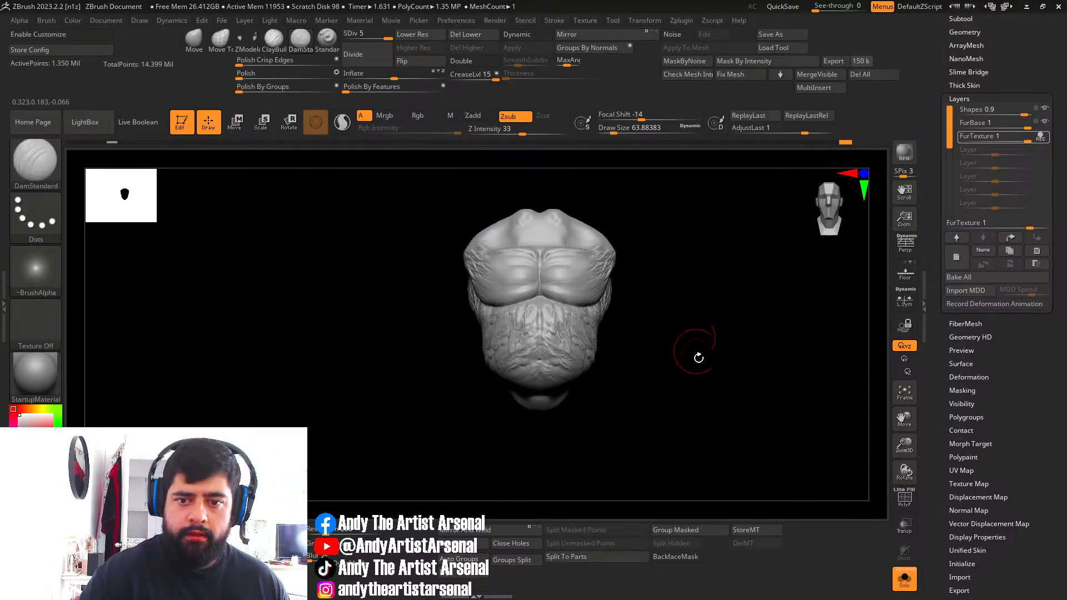
# Show the full figure and roll the torso's undo history back to the smooth belly, comparing it with the furred state.
pyautogui.click(904, 578)
pyautogui.moveTo(679, 422)
pyautogui.mouseDown(button='right')
pyautogui.moveTo(648, 411)
pyautogui.moveTo(735, 443)
pyautogui.moveTo(720, 454)
pyautogui.moveTo(719, 424)
pyautogui.moveTo(616, 461)
pyautogui.mouseUp(button='right')
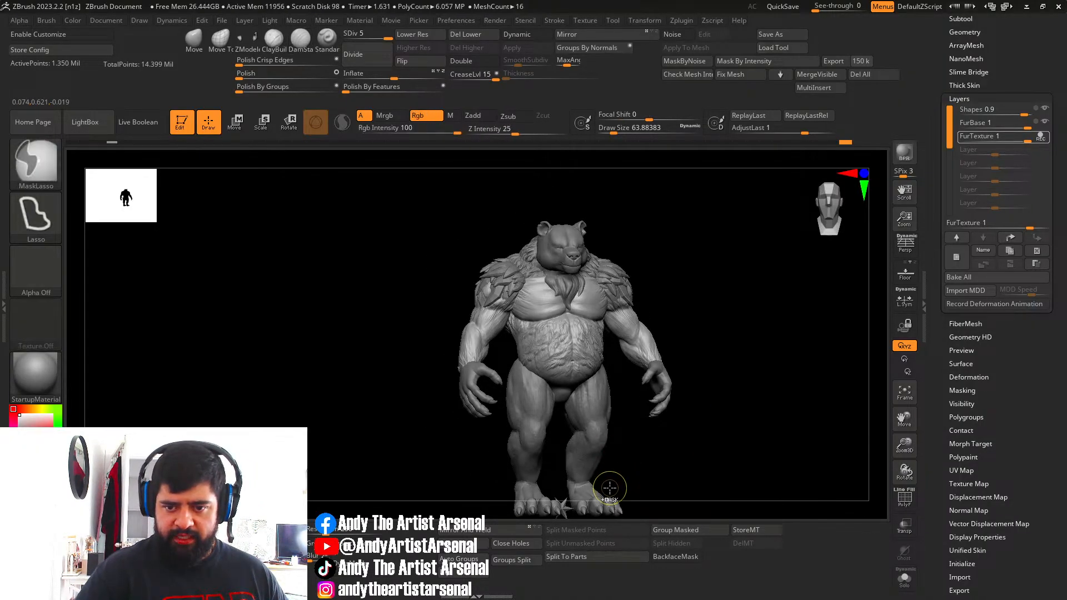
pyautogui.hotkey('ctrl', 'z')
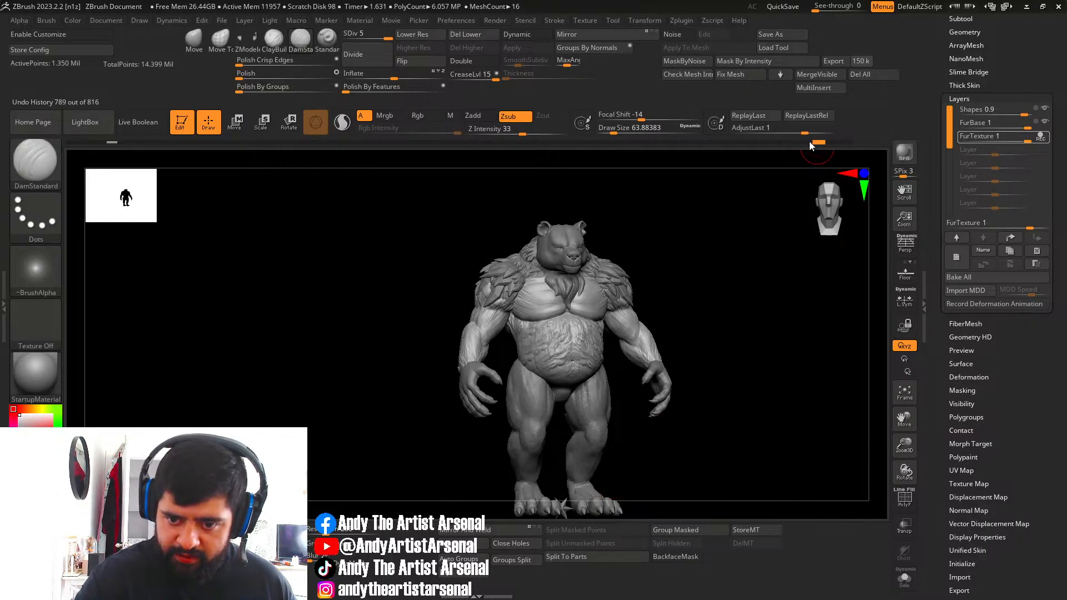
pyautogui.moveTo(809, 143)
pyautogui.mouseDown()
pyautogui.moveTo(801, 145)
pyautogui.moveTo(812, 146)
pyautogui.mouseUp()
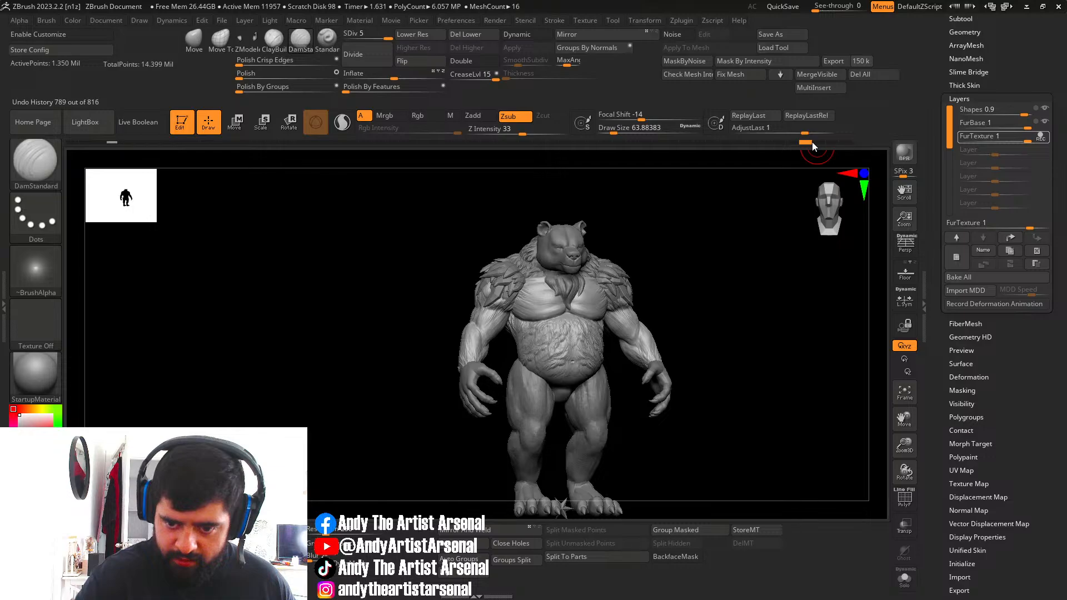
pyautogui.moveTo(812, 143); pyautogui.dragTo(806, 144)
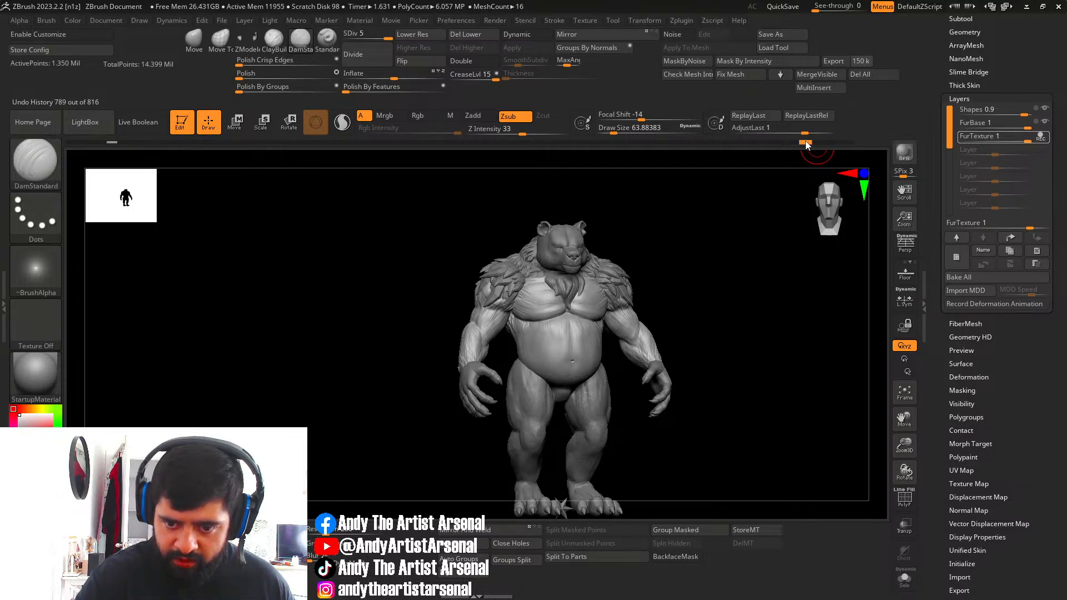
pyautogui.moveTo(652, 258)
pyautogui.mouseDown()
pyautogui.moveTo(647, 303)
pyautogui.moveTo(577, 322)
pyautogui.moveTo(639, 295)
pyautogui.mouseUp()
pyautogui.moveTo(805, 143)
pyautogui.mouseDown()
pyautogui.moveTo(825, 143)
pyautogui.moveTo(817, 145)
pyautogui.mouseUp()
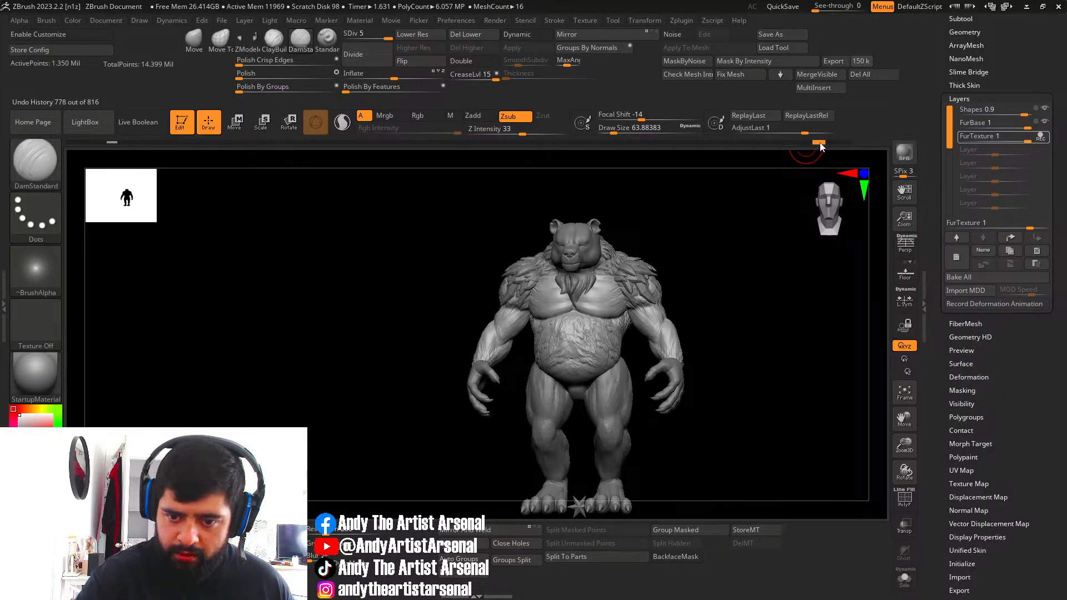
pyautogui.moveTo(668, 244); pyautogui.dragTo(648, 289, button='right')
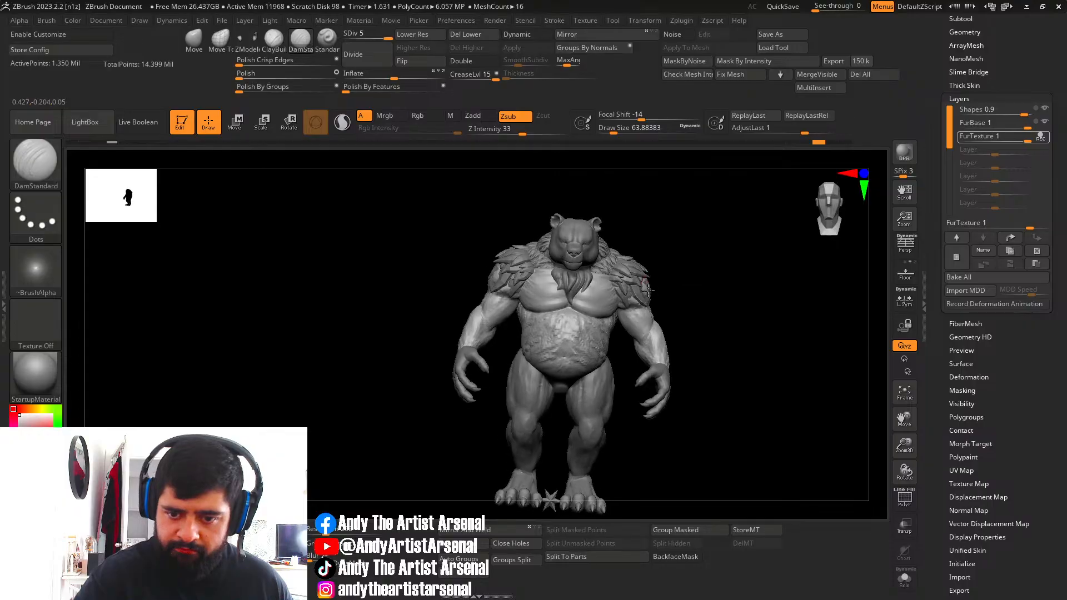
pyautogui.moveTo(819, 142); pyautogui.dragTo(800, 146)
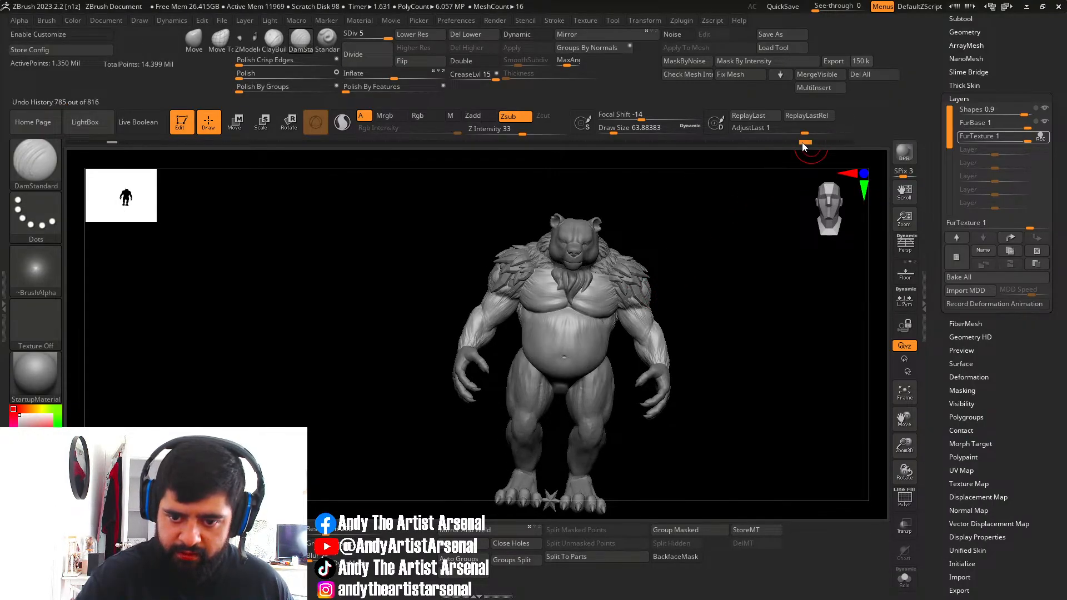
# Switch to the Standard brush with the fur_08 alpha and try stamping fur on the side of the belly at Z Intensity 40.
pyautogui.press('b')
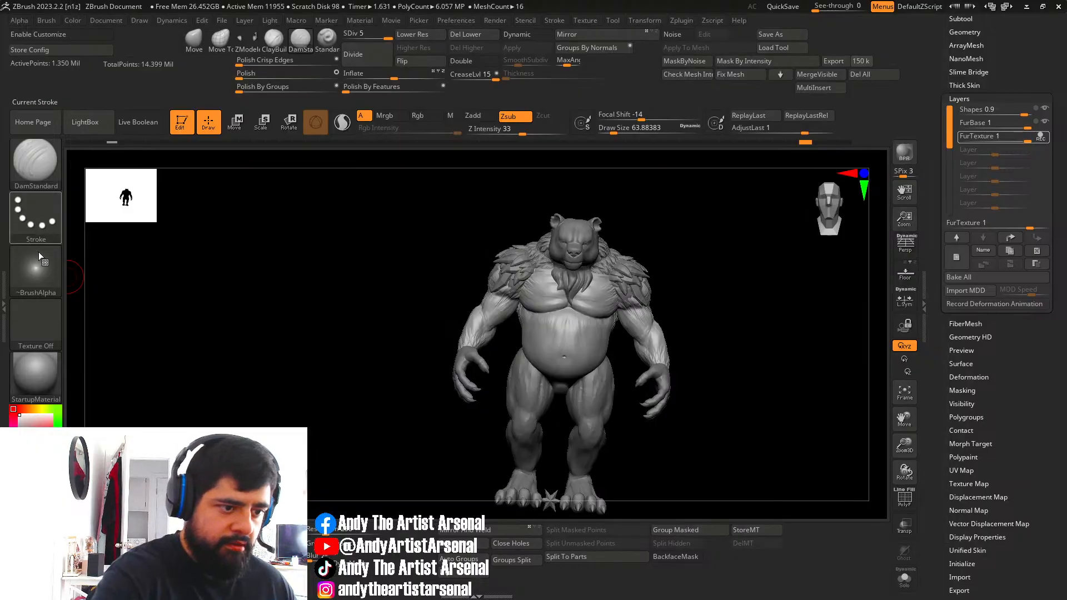
pyautogui.click(327, 40)
pyautogui.click(44, 265)
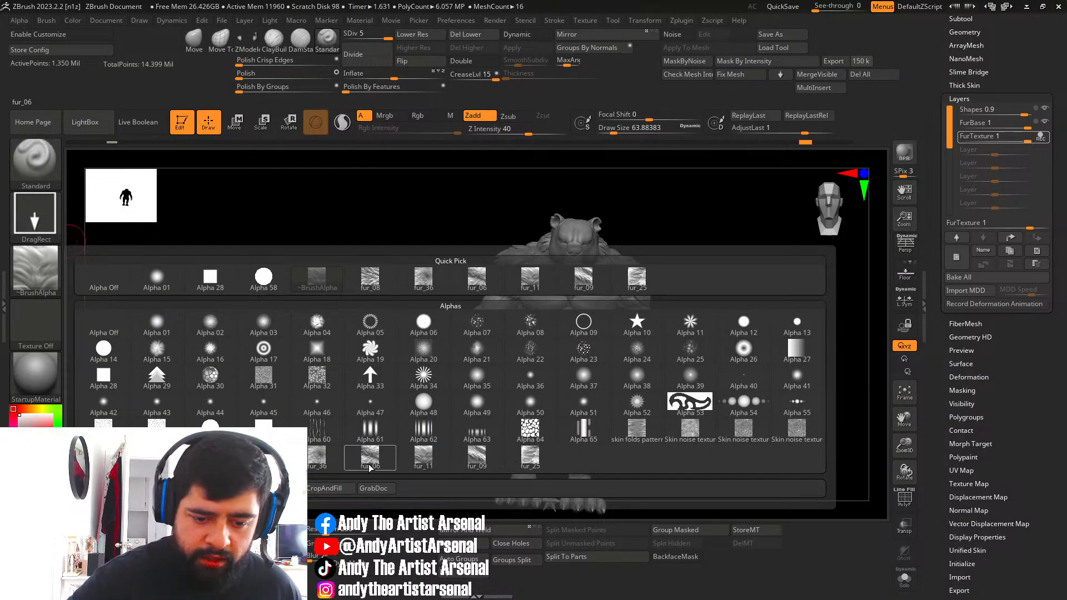
pyautogui.click(370, 278)
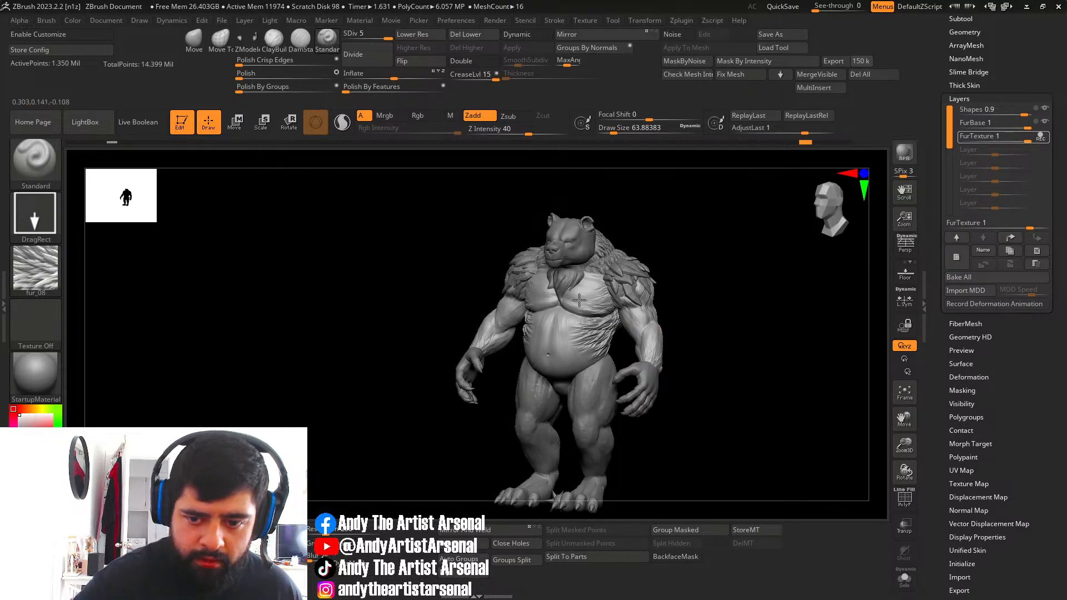
pyautogui.click(590, 332)
pyautogui.click(642, 341)
pyautogui.moveTo(627, 350)
pyautogui.mouseDown()
pyautogui.moveTo(647, 357)
pyautogui.moveTo(621, 334)
pyautogui.mouseUp()
pyautogui.hotkey('ctrl', 'z')
# Set Z Intensity to 12 and stamp faint fur across the belly and its flanks, judging it on the full figure.
pyautogui.click(502, 133)
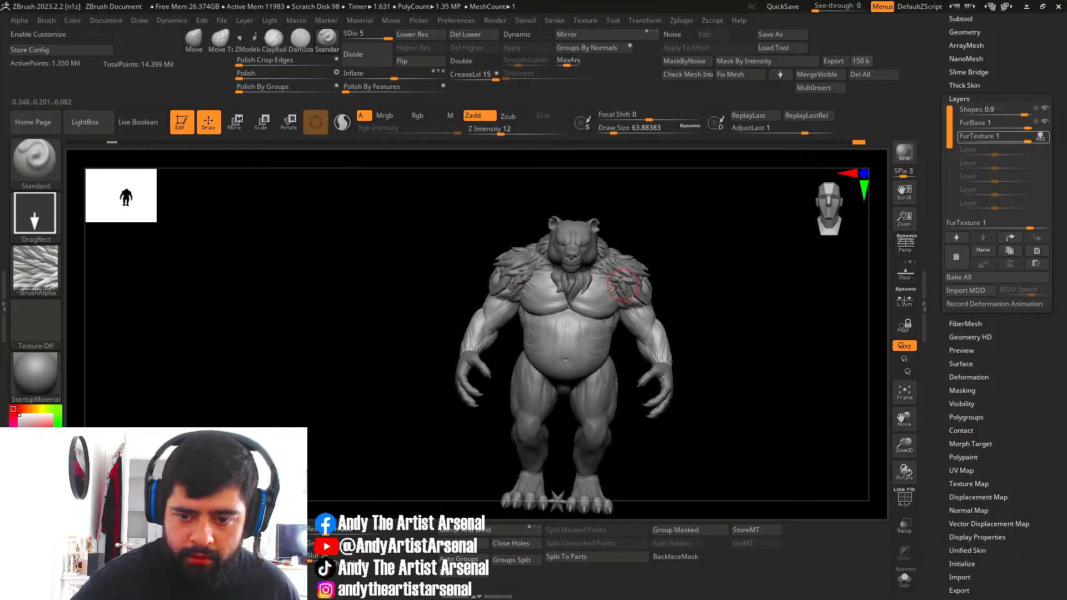
pyautogui.moveTo(626, 289); pyautogui.dragTo(609, 331, button='right')
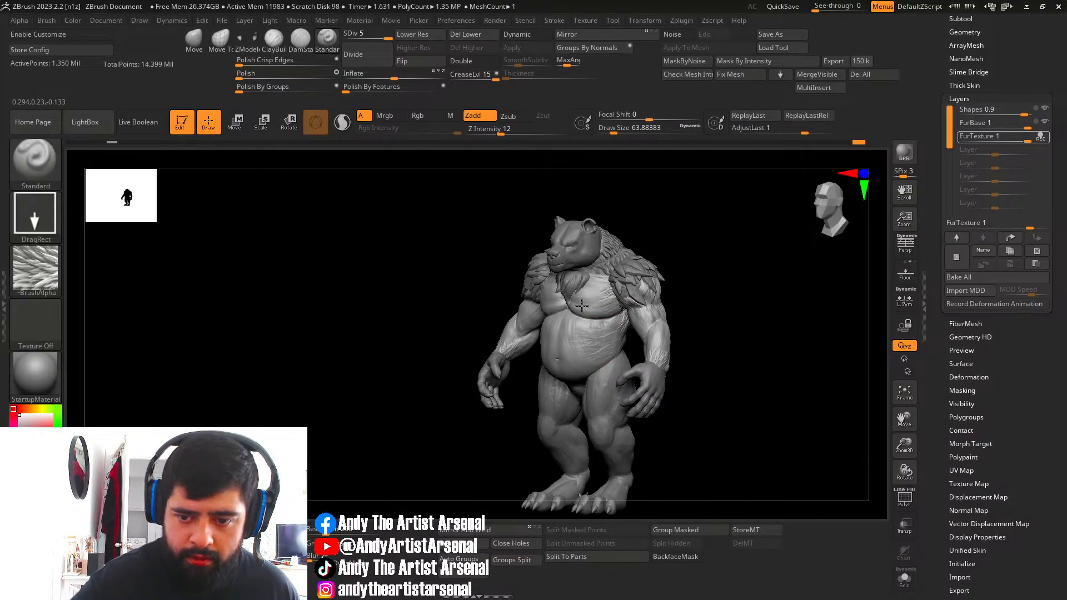
pyautogui.moveTo(616, 321); pyautogui.dragTo(623, 357, button='right')
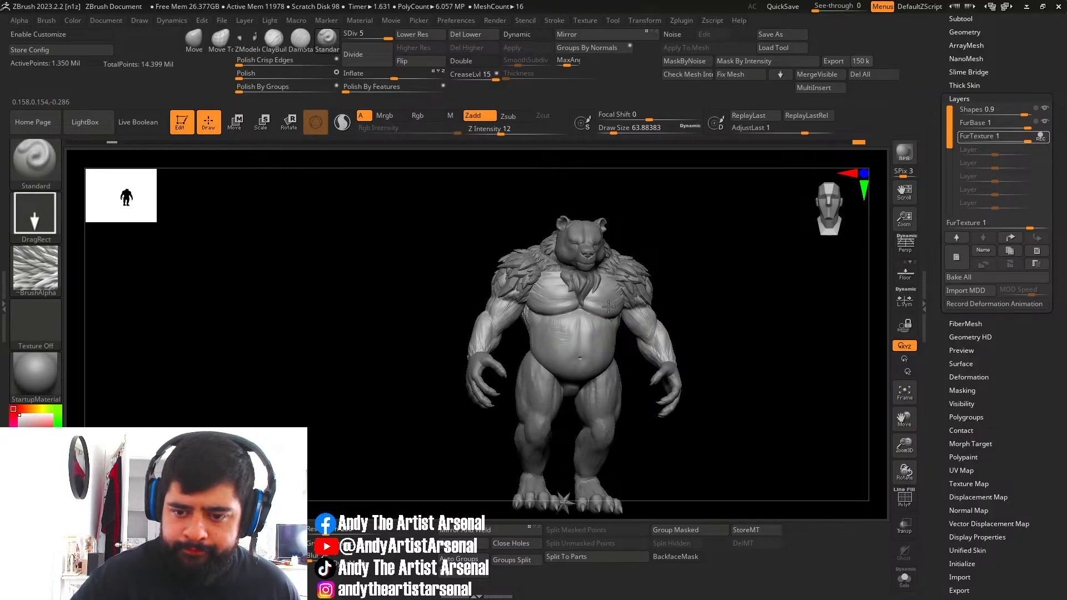
pyautogui.hotkey('ctrl', 'z')
pyautogui.moveTo(607, 340)
pyautogui.mouseDown(button='right')
pyautogui.moveTo(585, 336)
pyautogui.moveTo(646, 325)
pyautogui.moveTo(609, 329)
pyautogui.moveTo(693, 291)
pyautogui.moveTo(744, 283)
pyautogui.moveTo(725, 301)
pyautogui.moveTo(639, 322)
pyautogui.moveTo(609, 353)
pyautogui.mouseUp(button='right')
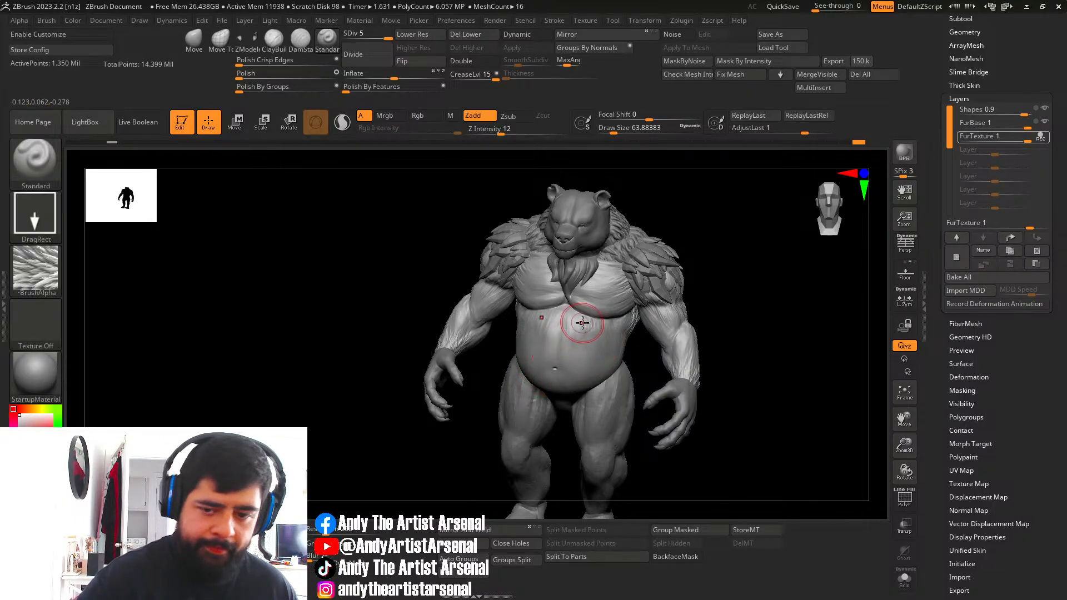
pyautogui.moveTo(582, 323); pyautogui.dragTo(590, 301, button='right')
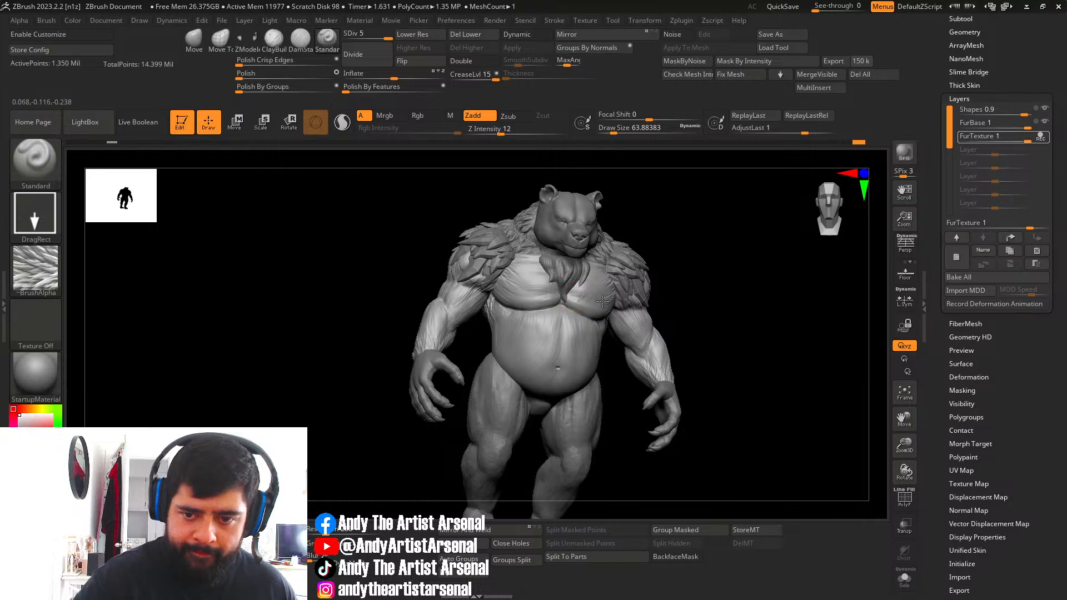
pyautogui.moveTo(591, 309); pyautogui.dragTo(598, 289, button='right')
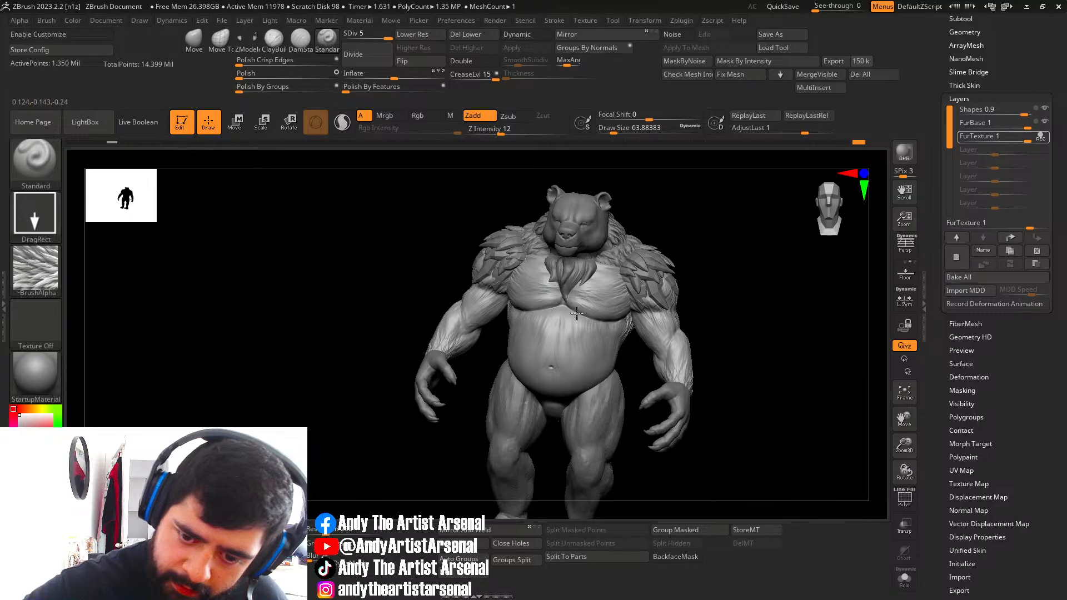
pyautogui.moveTo(667, 338)
pyautogui.keyDown('ctrl'); pyautogui.mouseDown(button='right')
pyautogui.moveTo(637, 340)
pyautogui.moveTo(648, 361)
pyautogui.moveTo(666, 332)
pyautogui.moveTo(650, 345)
pyautogui.mouseUp(button='right'); pyautogui.keyUp('ctrl')
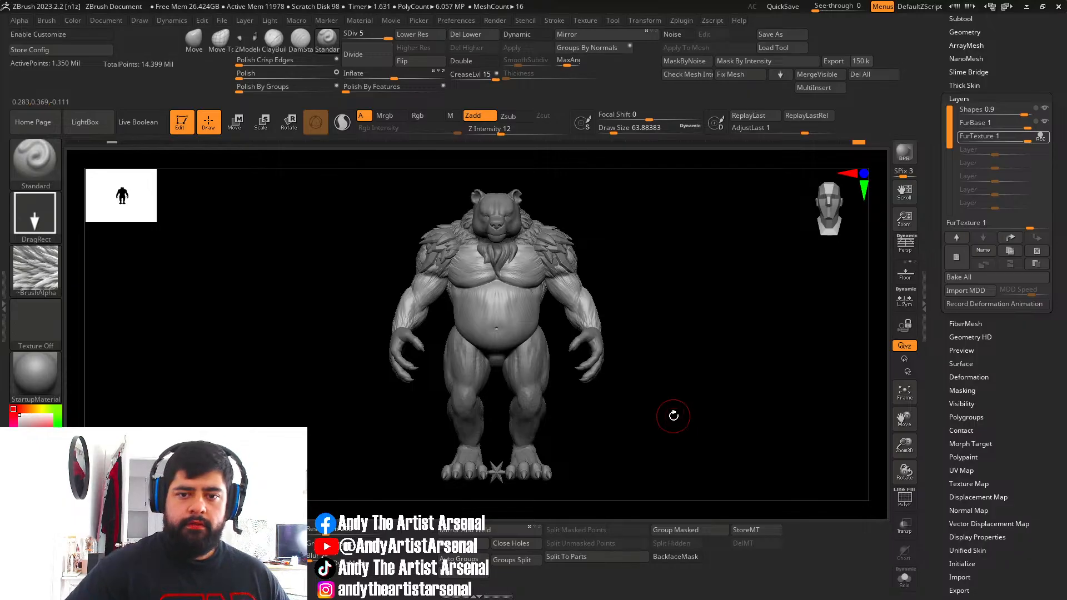
pyautogui.moveTo(686, 386); pyautogui.dragTo(714, 374, button='right')
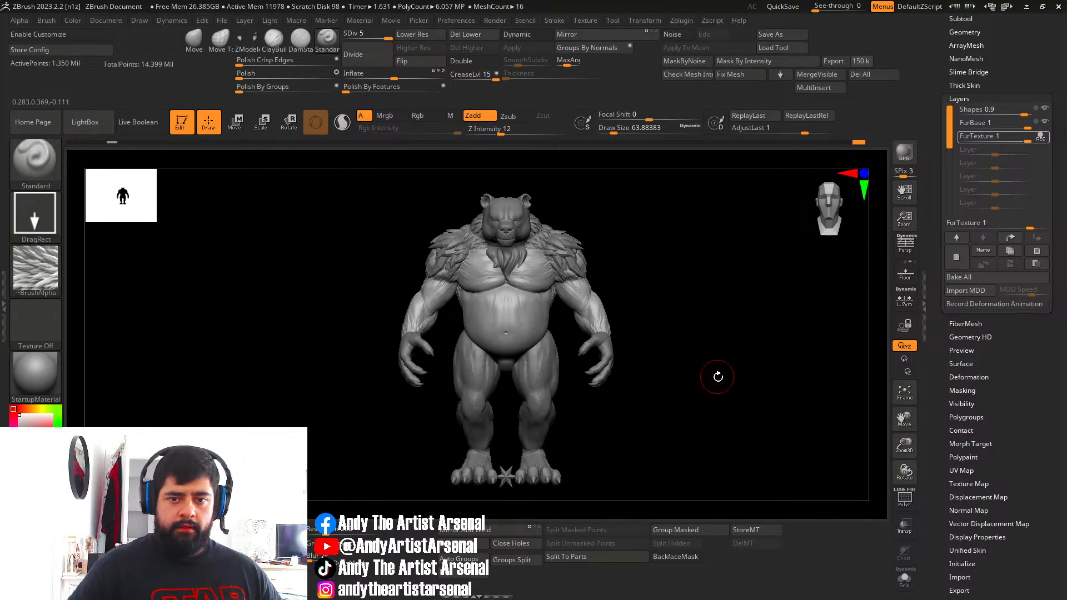
pyautogui.scroll(3, 978, 222)
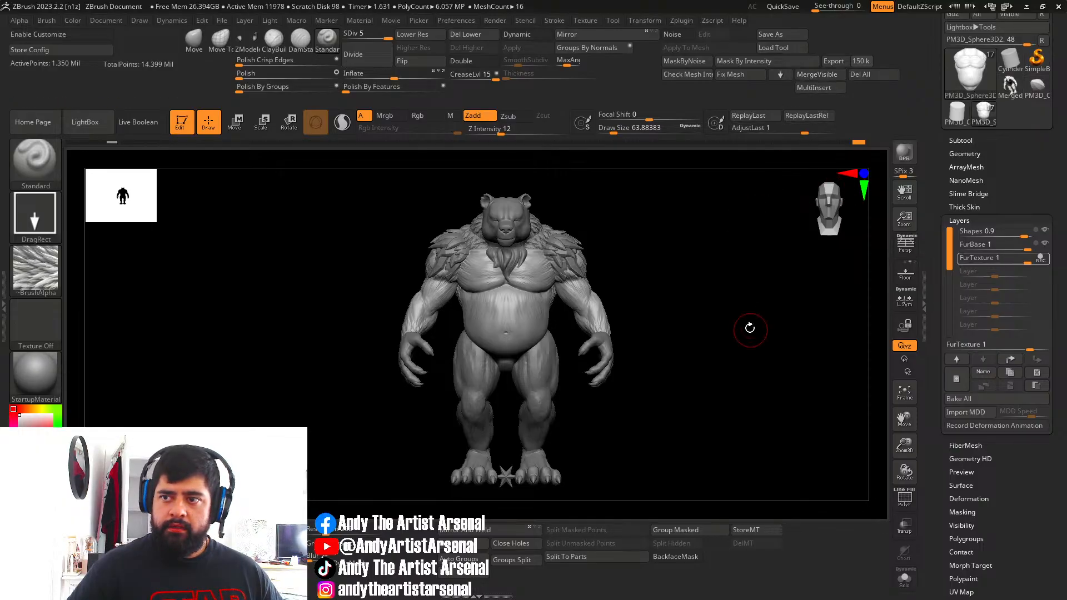
pyautogui.click(1010, 84)
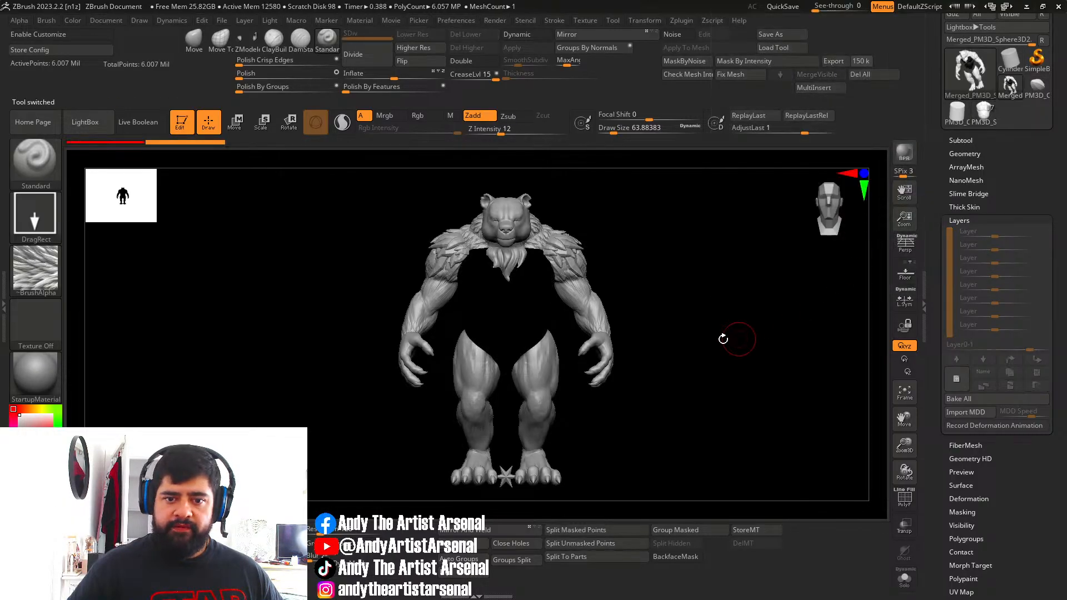
pyautogui.moveTo(295, 324); pyautogui.dragTo(320, 289)
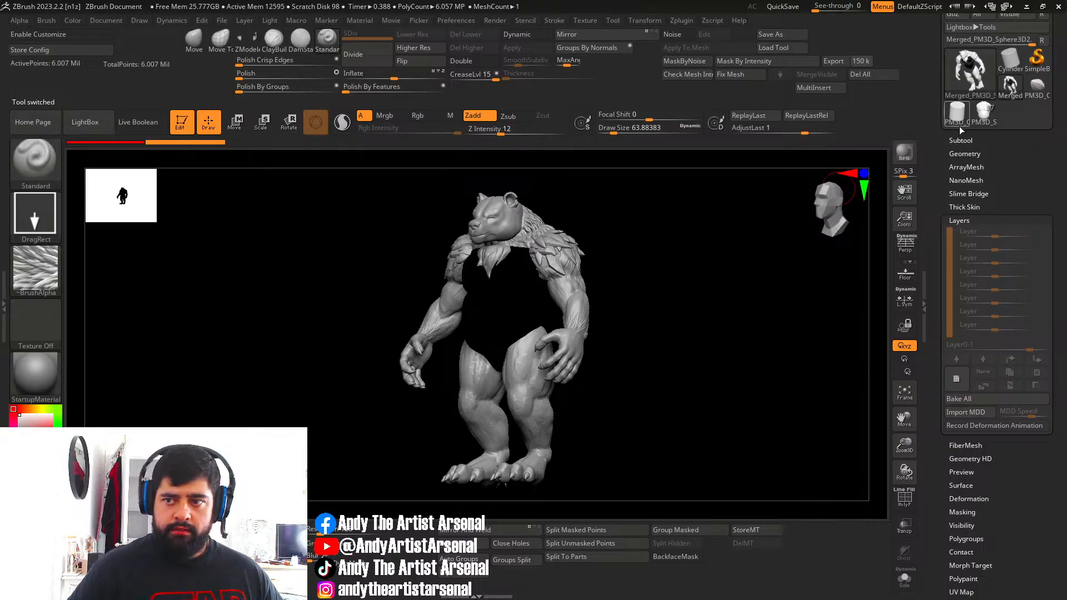
pyautogui.click(960, 140)
pyautogui.click(1031, 56)
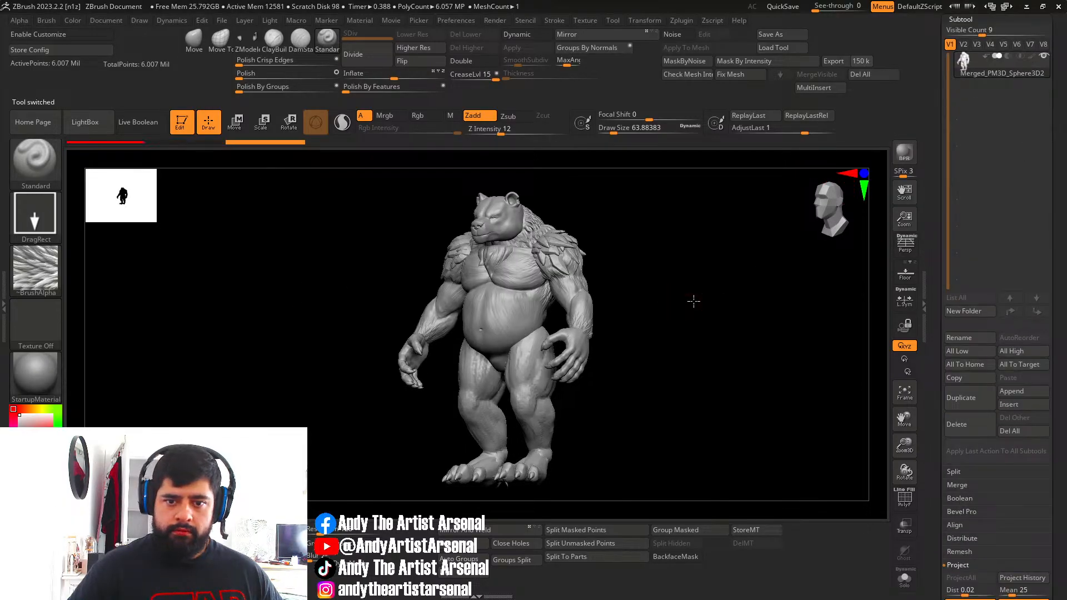
pyautogui.moveTo(696, 300)
pyautogui.keyDown('shift'); pyautogui.mouseDown()
pyautogui.moveTo(656, 301)
pyautogui.moveTo(672, 274)
pyautogui.mouseUp(); pyautogui.keyUp('shift')
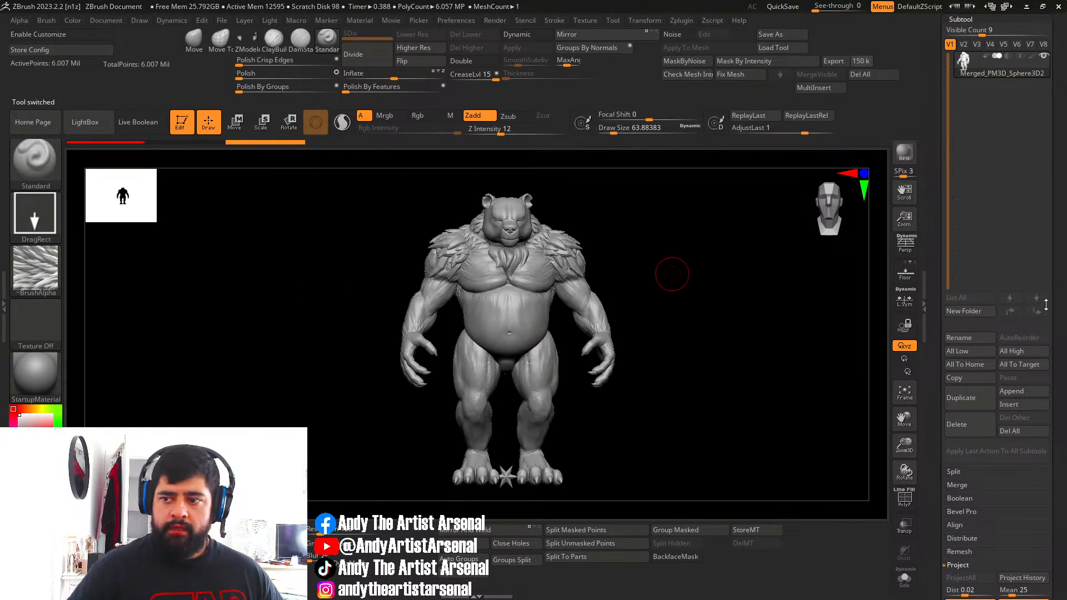
pyautogui.click(1016, 391)
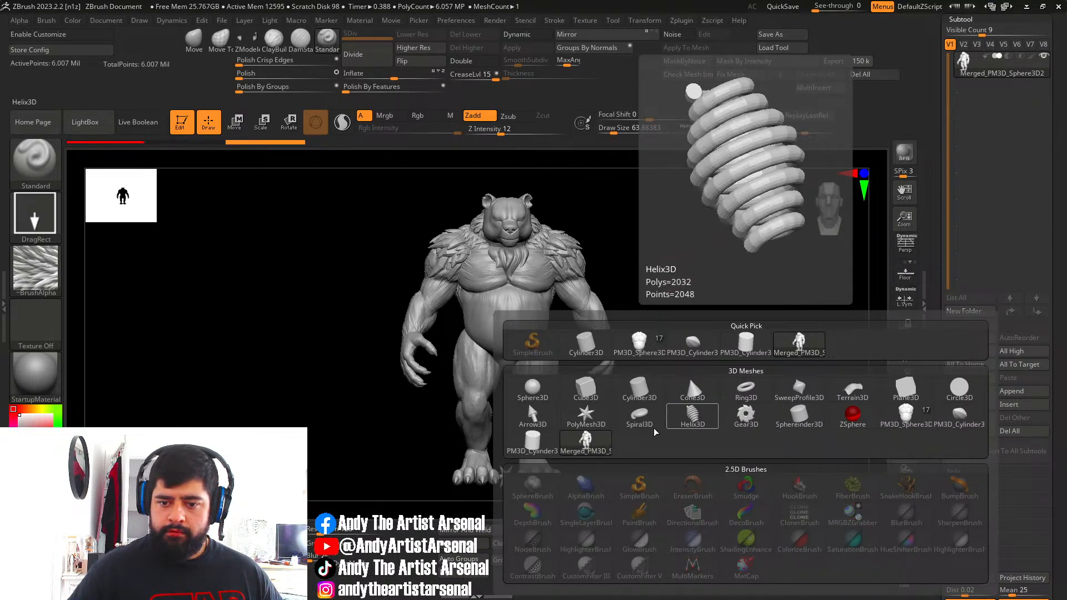
pyautogui.moveTo(1060, 73); pyautogui.dragTo(1060, 227)
pyautogui.click(1012, 127)
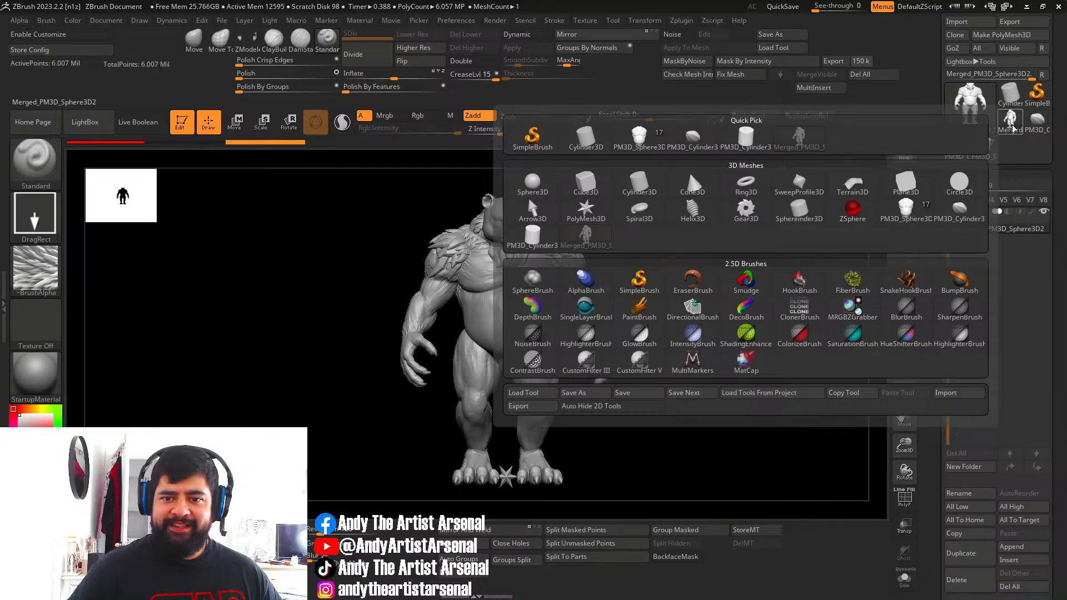
pyautogui.click(984, 149)
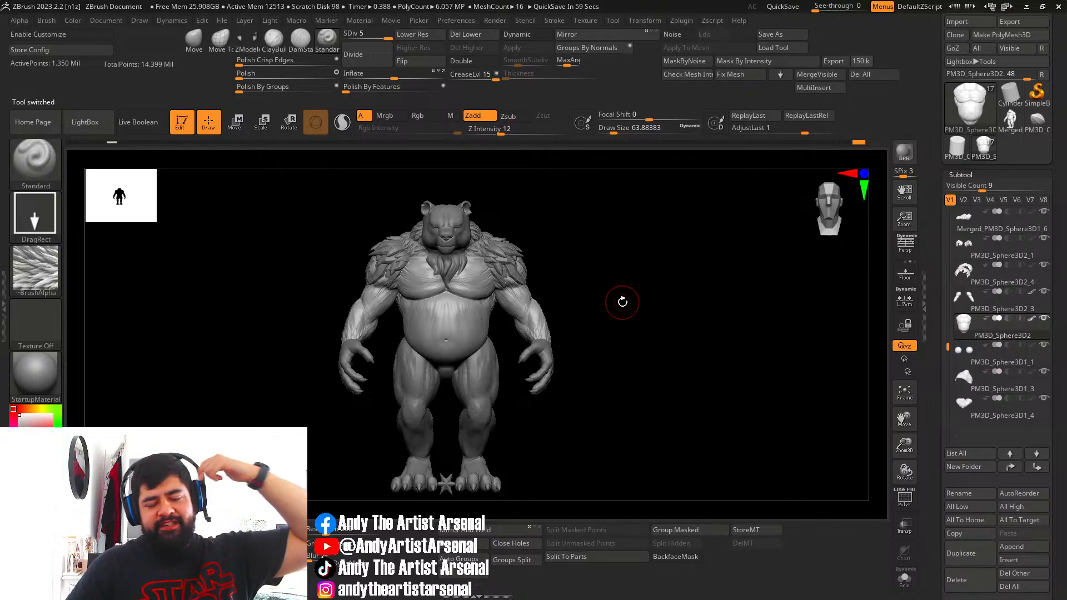
# Make the bear's head the active subtool and hide the surrounding interface to enlarge the view of the figure.
pyautogui.moveTo(619, 300); pyautogui.dragTo(691, 279)
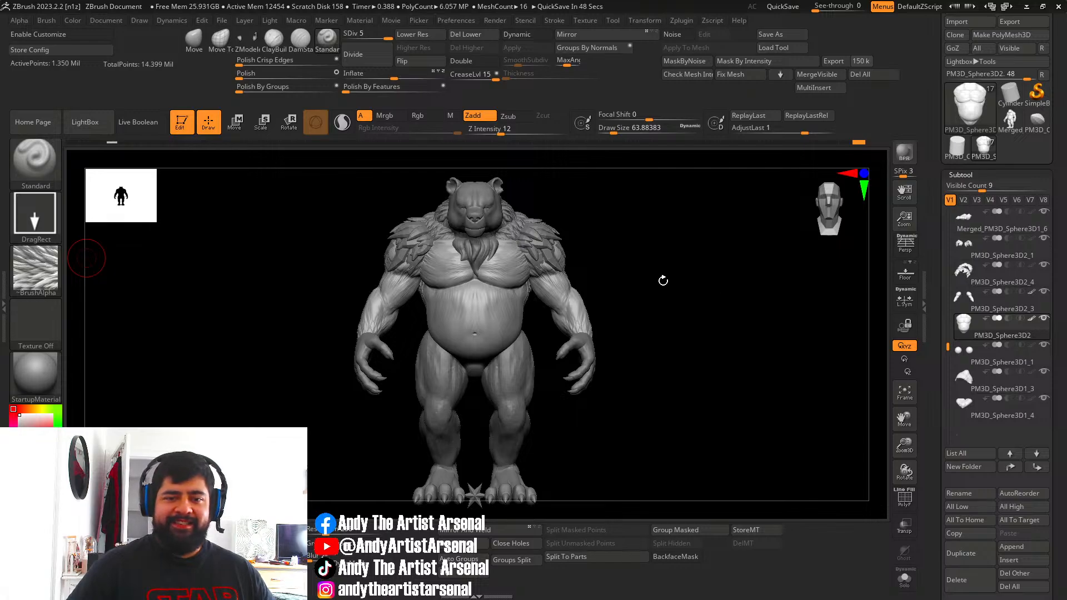
pyautogui.moveTo(659, 279)
pyautogui.mouseDown()
pyautogui.moveTo(683, 250)
pyautogui.moveTo(712, 243)
pyautogui.moveTo(692, 266)
pyautogui.mouseUp()
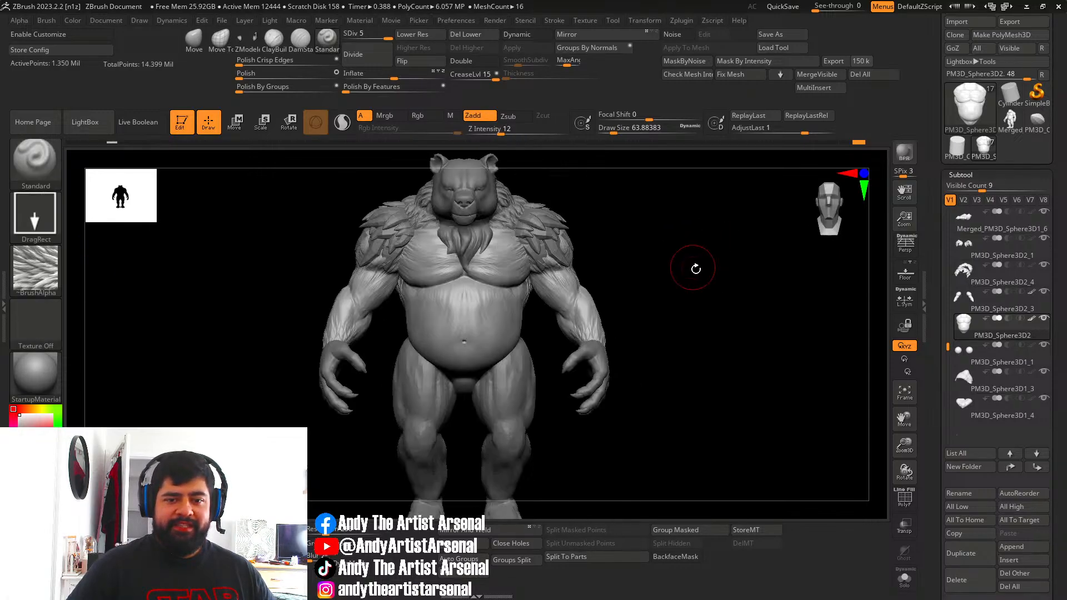
pyautogui.keyDown('alt'); pyautogui.click(469, 186); pyautogui.keyUp('alt')
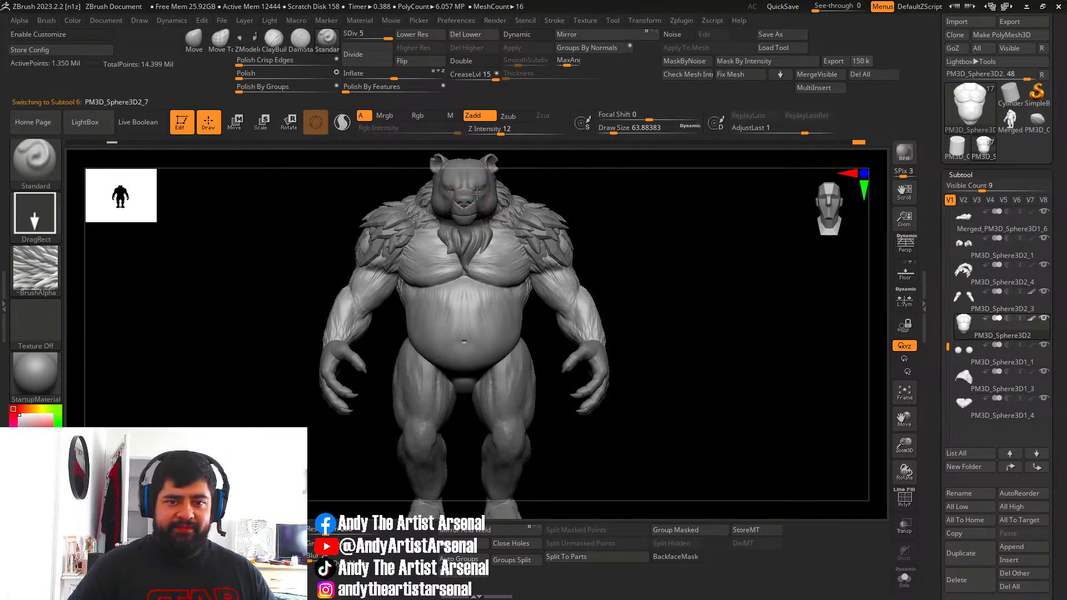
pyautogui.press('Tab')
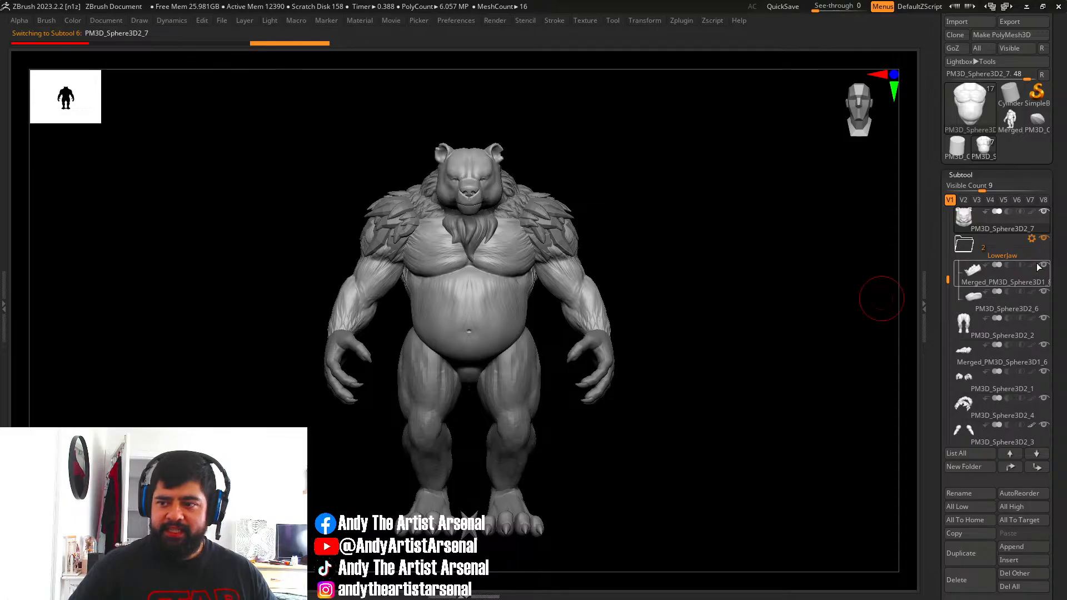
pyautogui.moveTo(1038, 215)
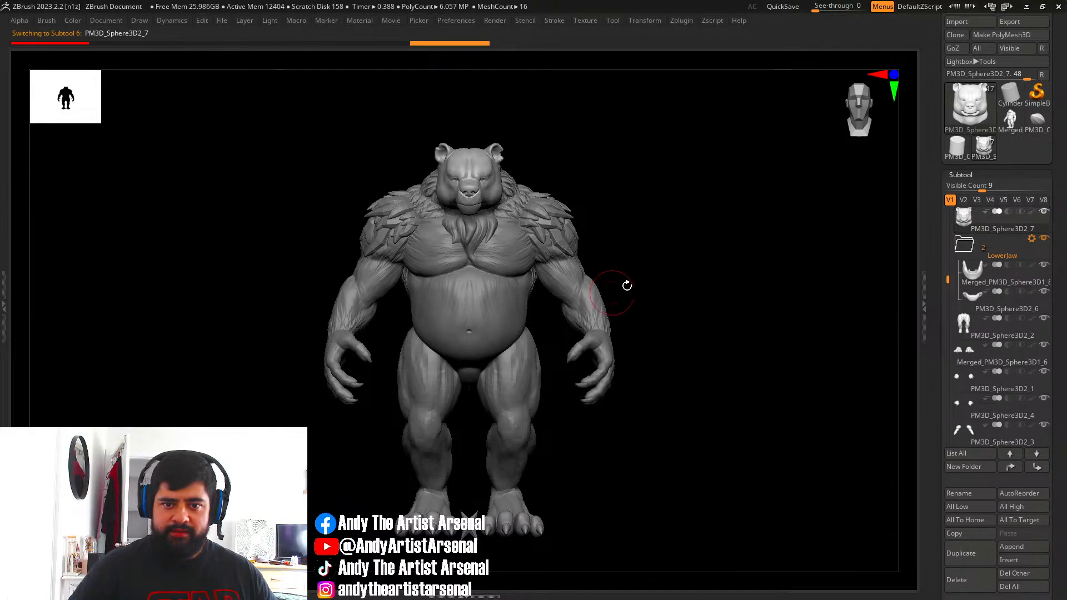
pyautogui.moveTo(627, 285)
pyautogui.mouseDown()
pyautogui.moveTo(616, 264)
pyautogui.moveTo(697, 248)
pyautogui.moveTo(654, 243)
pyautogui.moveTo(710, 231)
pyautogui.moveTo(751, 246)
pyautogui.mouseUp()
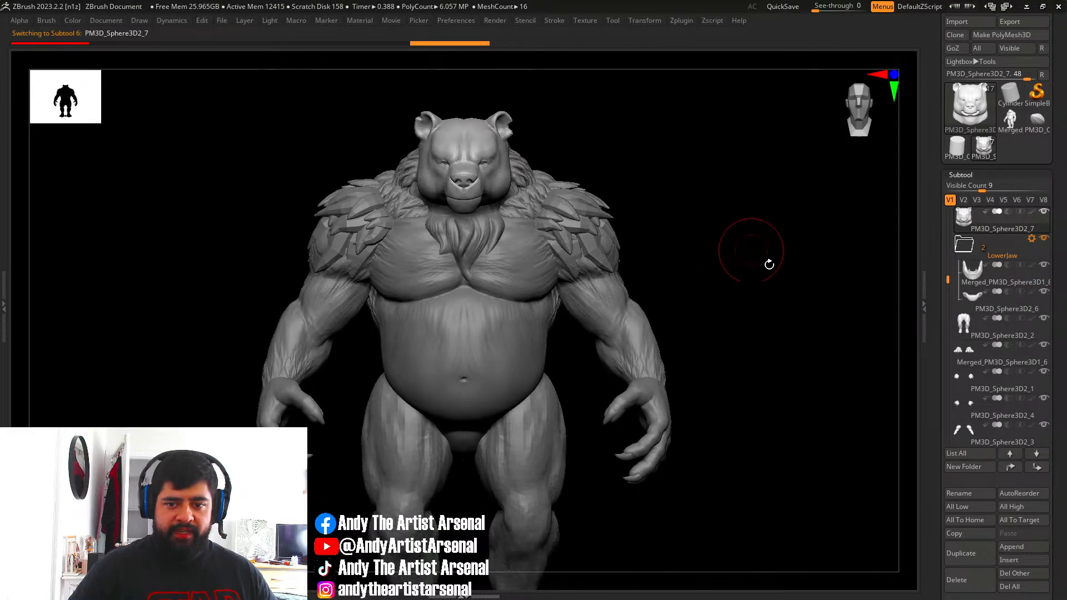
# Raise all subtools to their highest subdivision level and review the full figure from the front.
pyautogui.click(1028, 512)
pyautogui.keyDown('alt'); pyautogui.moveTo(729, 312); pyautogui.dragTo(693, 300); pyautogui.keyUp('alt')
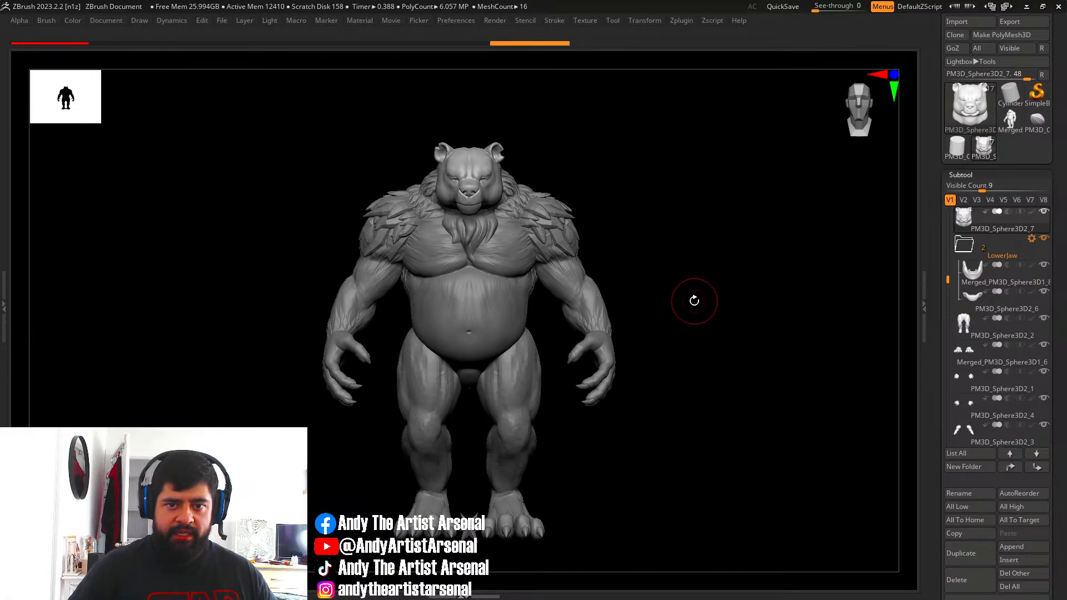
pyautogui.keyDown('alt'); pyautogui.moveTo(587, 162); pyautogui.dragTo(621, 132); pyautogui.keyUp('alt')
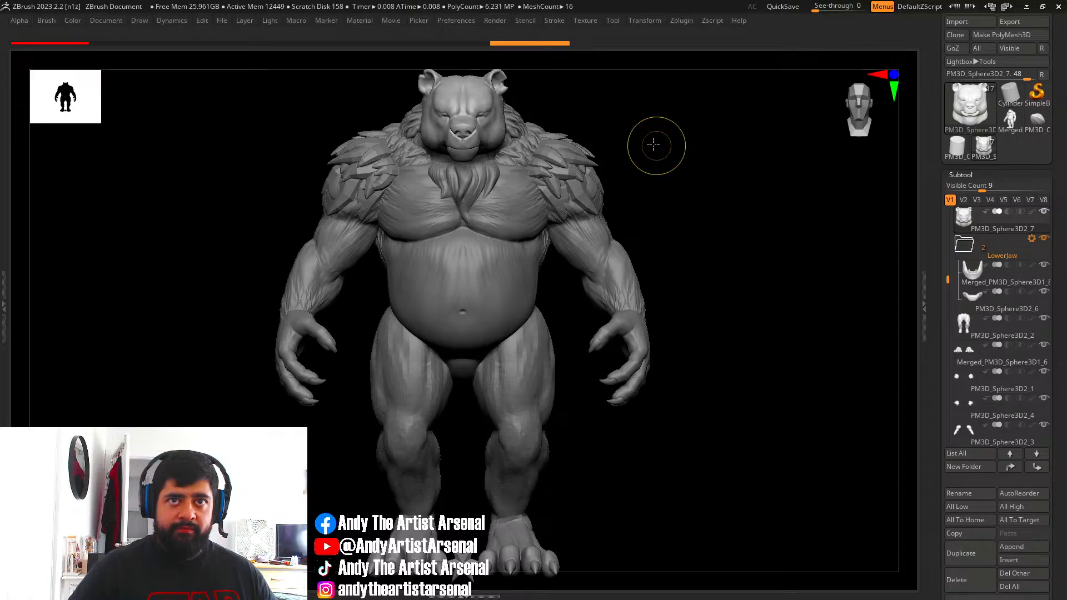
pyautogui.press('space')
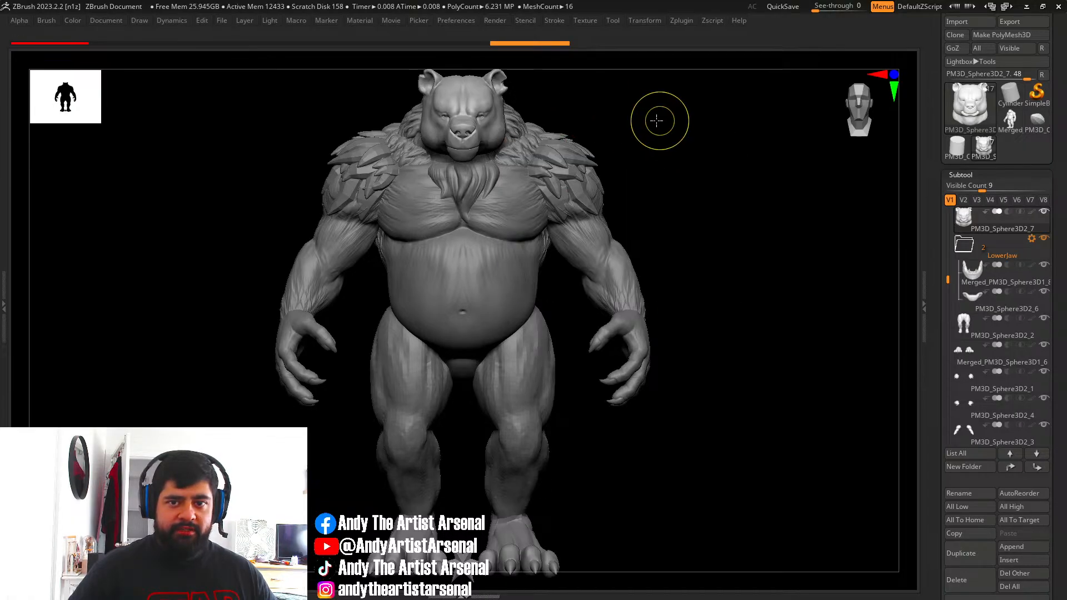
# Record a turntable movie of the bear figure from the enlarged front view.
pyautogui.press('Tab')
pyautogui.press('Tab')
pyautogui.press('Tab')
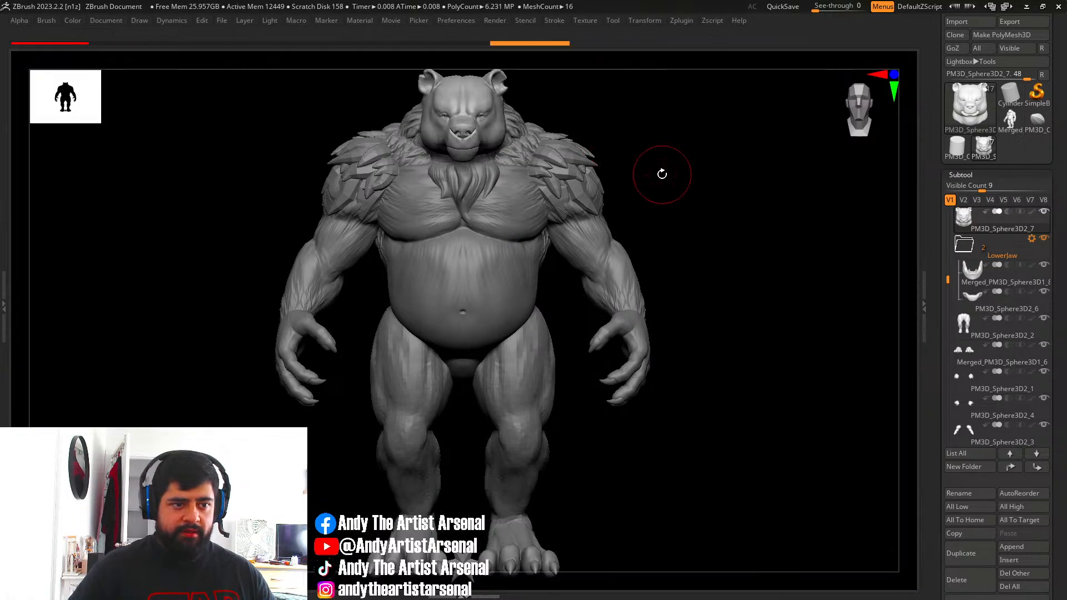
pyautogui.press('Tab')
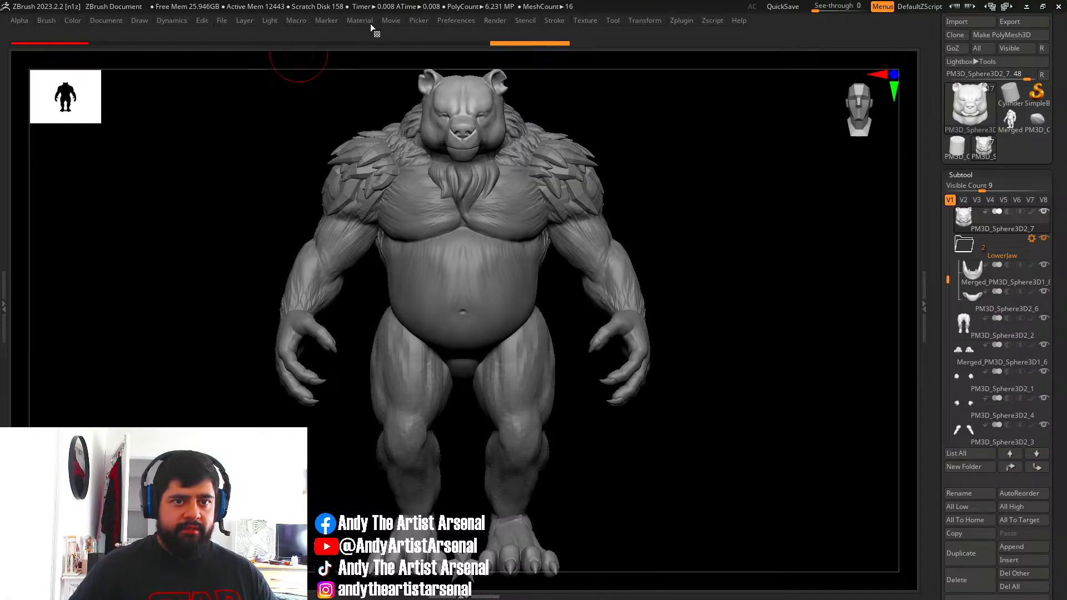
pyautogui.click(398, 22)
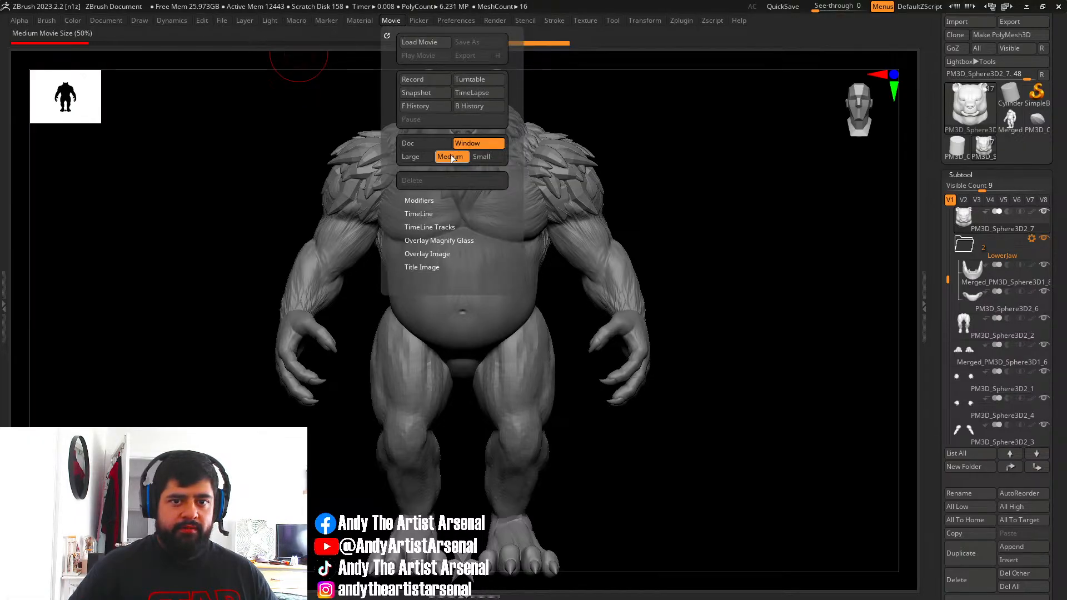
pyautogui.click(470, 79)
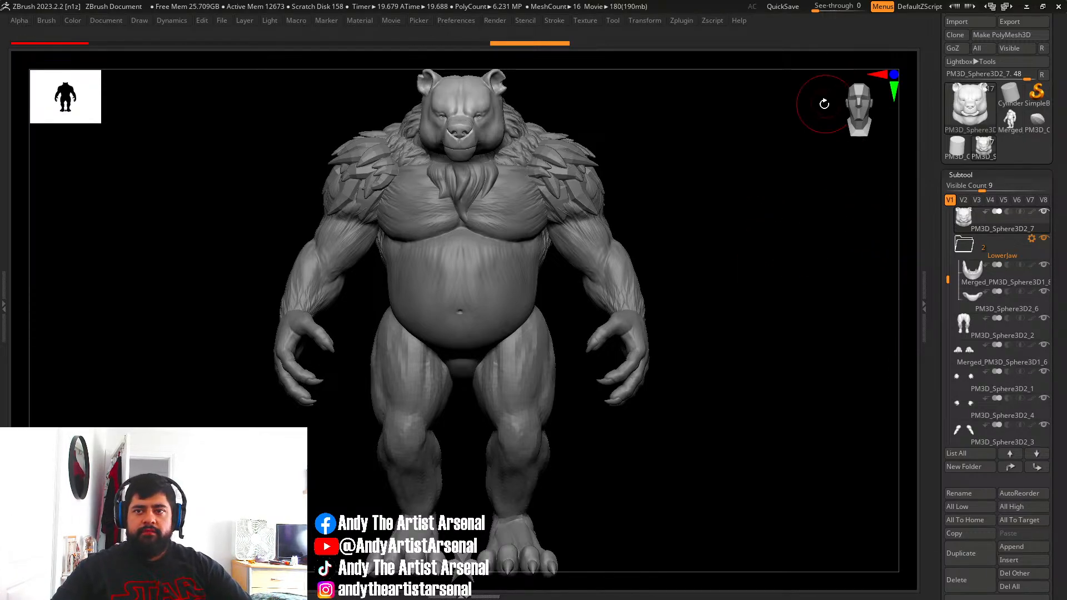
# Restore the full interface, save the tool to disk and bring the whole bear into a three-quarter view.
pyautogui.press('Tab')
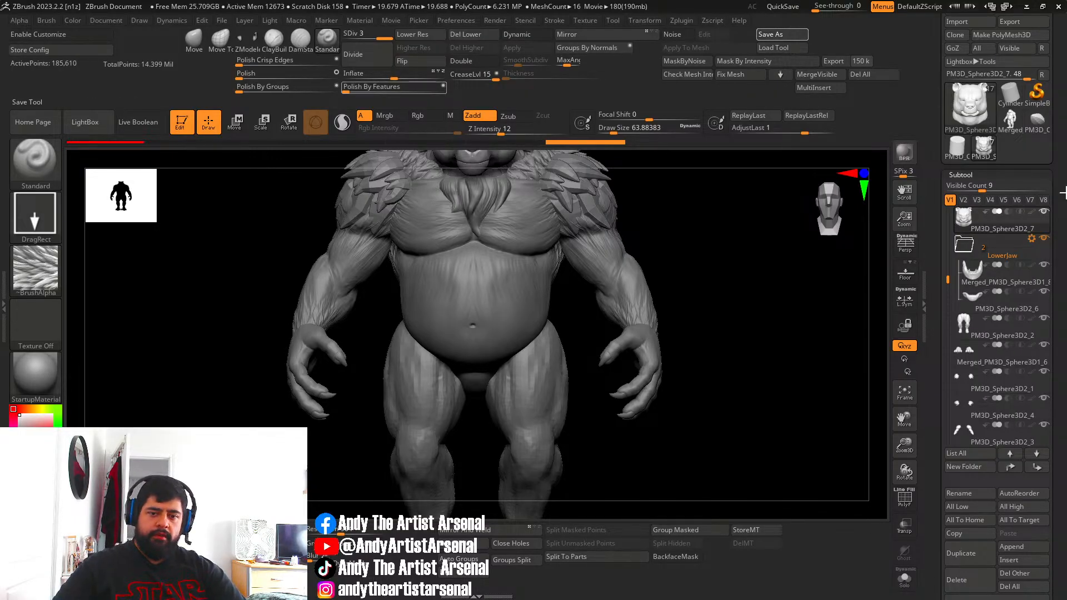
pyautogui.moveTo(686, 233)
pyautogui.mouseDown()
pyautogui.moveTo(713, 235)
pyautogui.moveTo(695, 229)
pyautogui.mouseUp()
pyautogui.moveTo(710, 226)
pyautogui.keyDown('ctrl'); pyautogui.mouseDown(button='right')
pyautogui.moveTo(698, 229)
pyautogui.moveTo(702, 273)
pyautogui.moveTo(683, 262)
pyautogui.moveTo(693, 262)
pyautogui.moveTo(650, 265)
pyautogui.moveTo(677, 265)
pyautogui.mouseUp(button='right'); pyautogui.keyUp('ctrl')
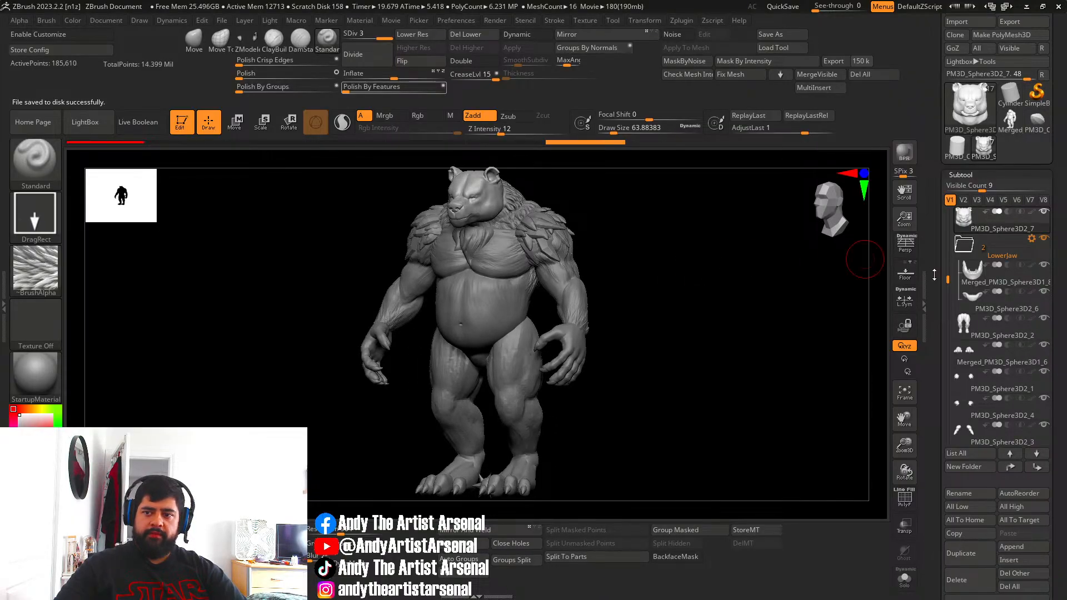
# Show the Warriors subtool and frame all the characters beside the bear in a front view.
pyautogui.moveTo(947, 277); pyautogui.dragTo(958, 190)
pyautogui.click(1044, 240)
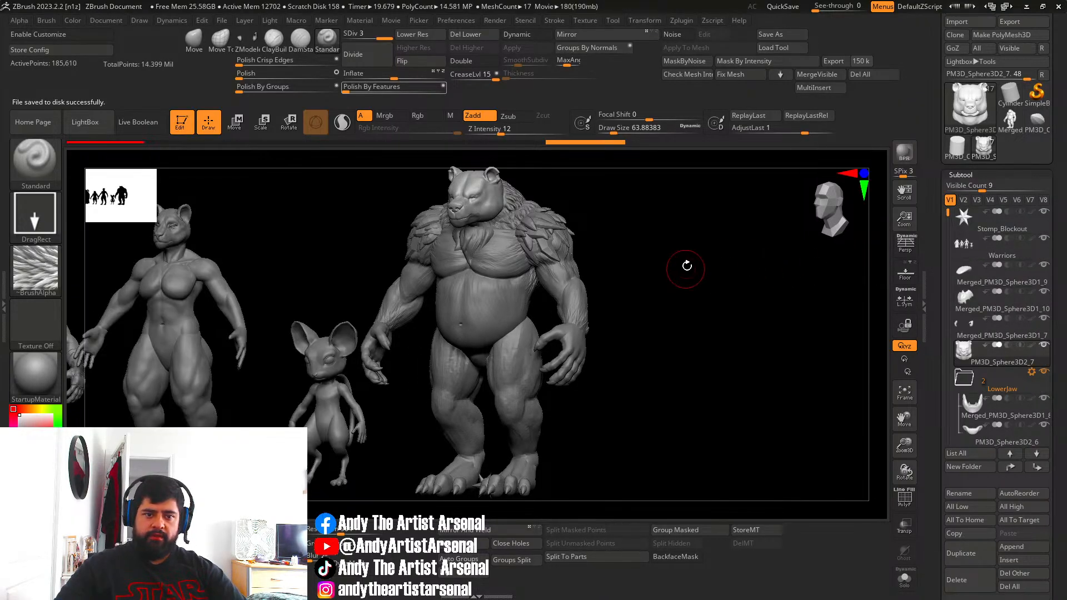
pyautogui.moveTo(685, 265); pyautogui.dragTo(739, 266, button='right')
pyautogui.moveTo(739, 266); pyautogui.dragTo(698, 263, button='right')
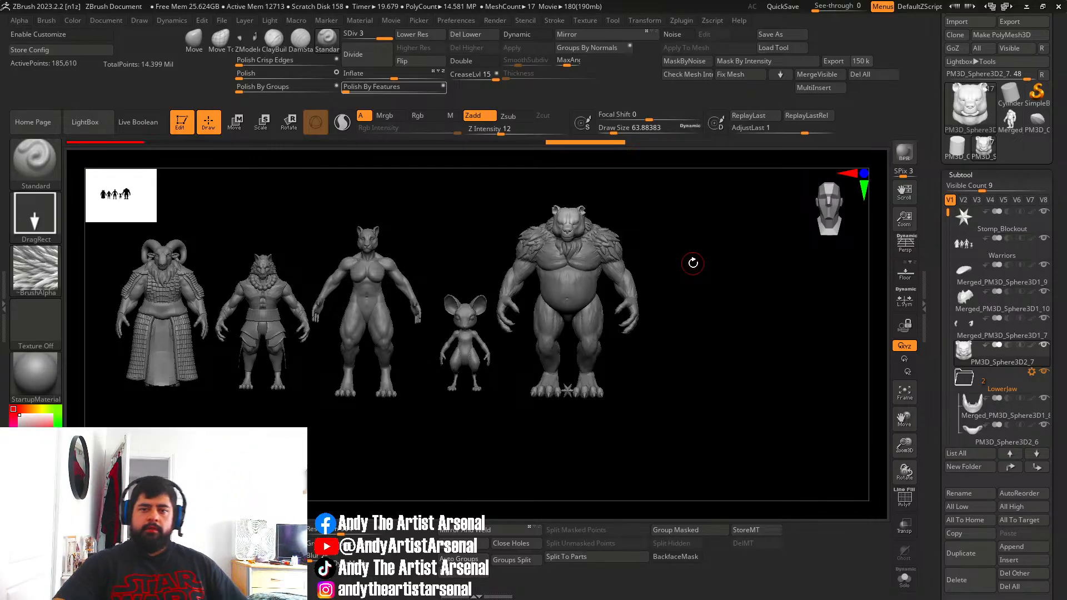
pyautogui.moveTo(693, 263); pyautogui.dragTo(763, 283, button='right')
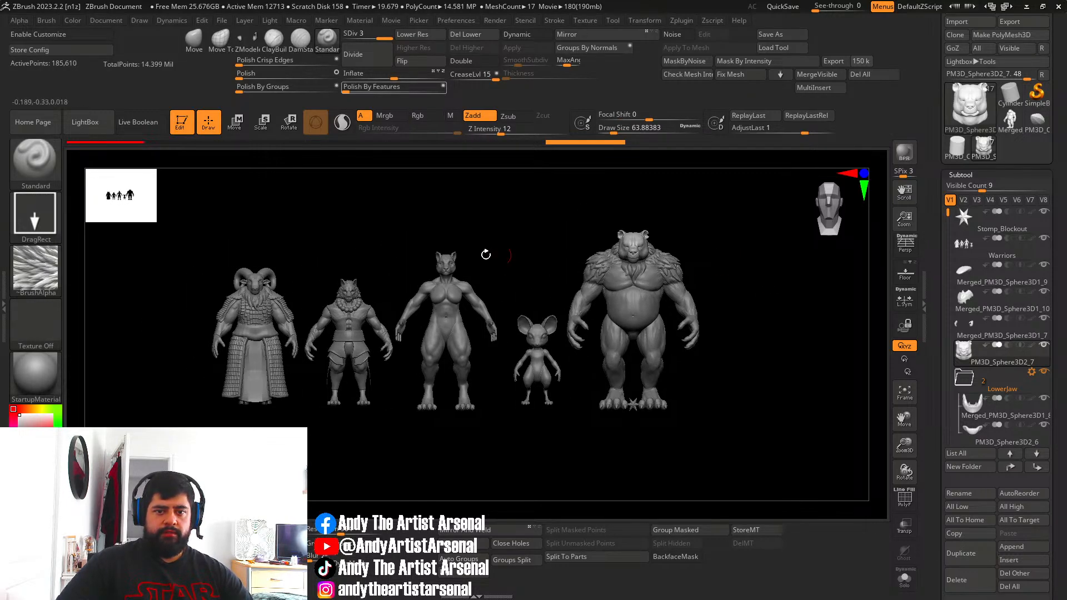
# Make Warriors the active subtool, hide the surrounding interface and try to record a turntable of the enlarged character lineup.
pyautogui.keyDown('alt'); pyautogui.click(446, 274); pyautogui.keyUp('alt')
pyautogui.press('Tab')
pyautogui.keyDown('ctrl'); pyautogui.moveTo(712, 299); pyautogui.dragTo(845, 317, button='right'); pyautogui.keyUp('ctrl')
pyautogui.click(392, 21)
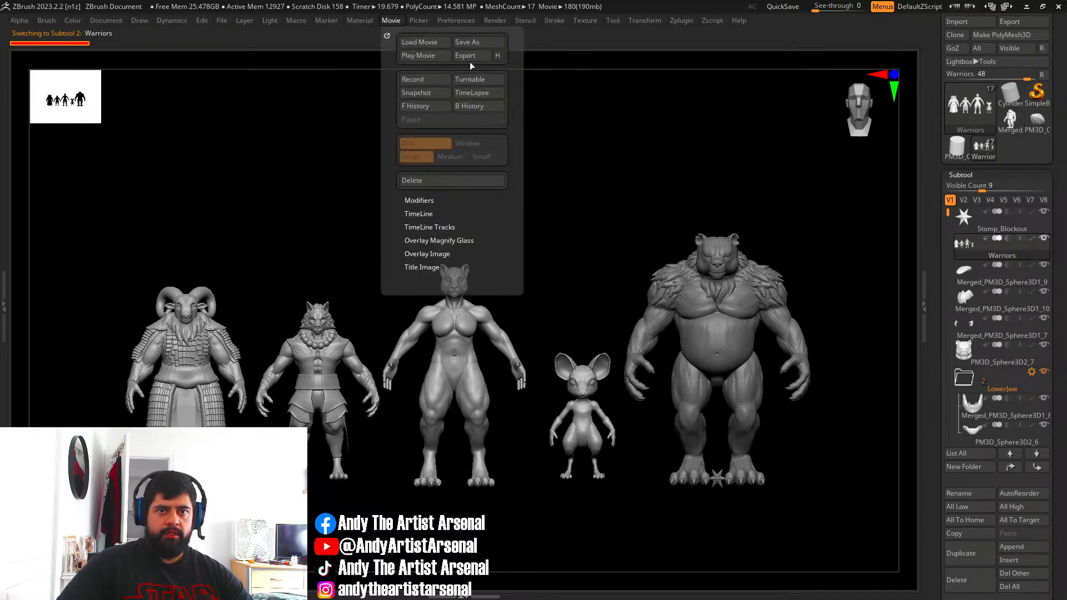
pyautogui.click(481, 80)
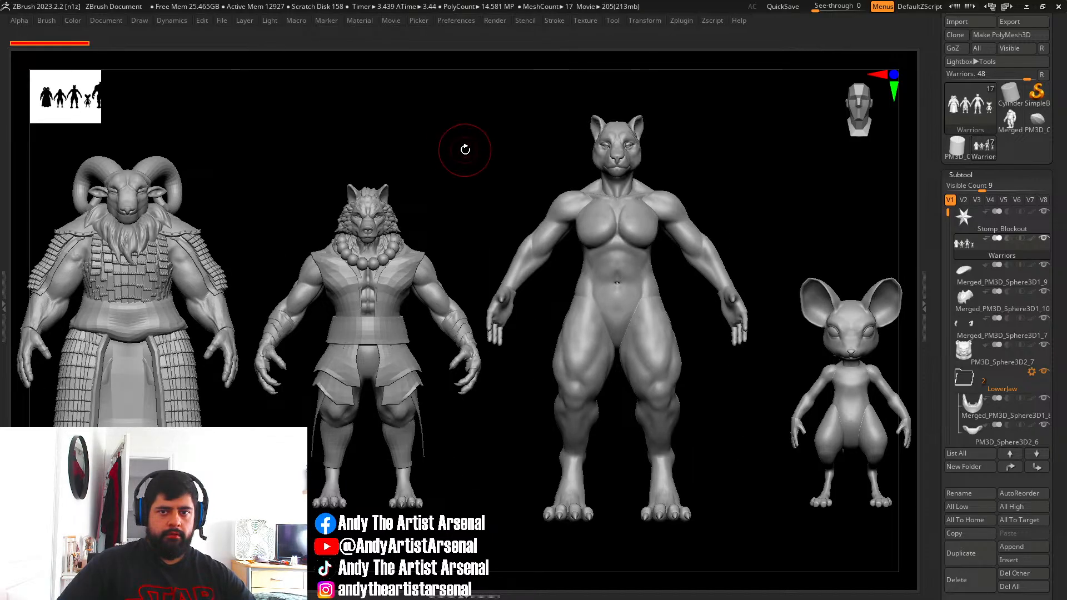
pyautogui.rightClick(514, 148)
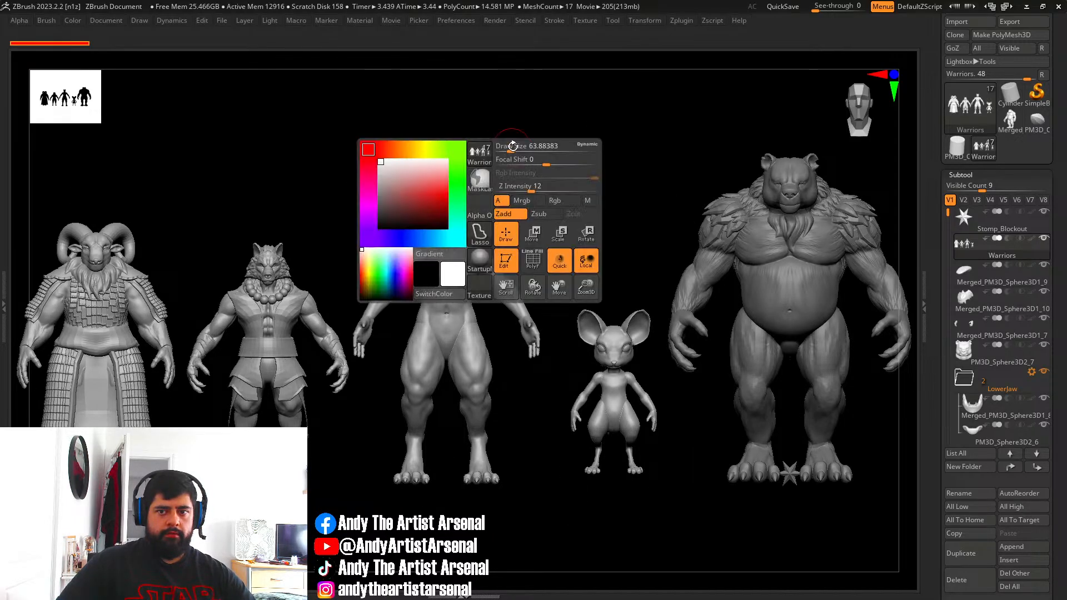